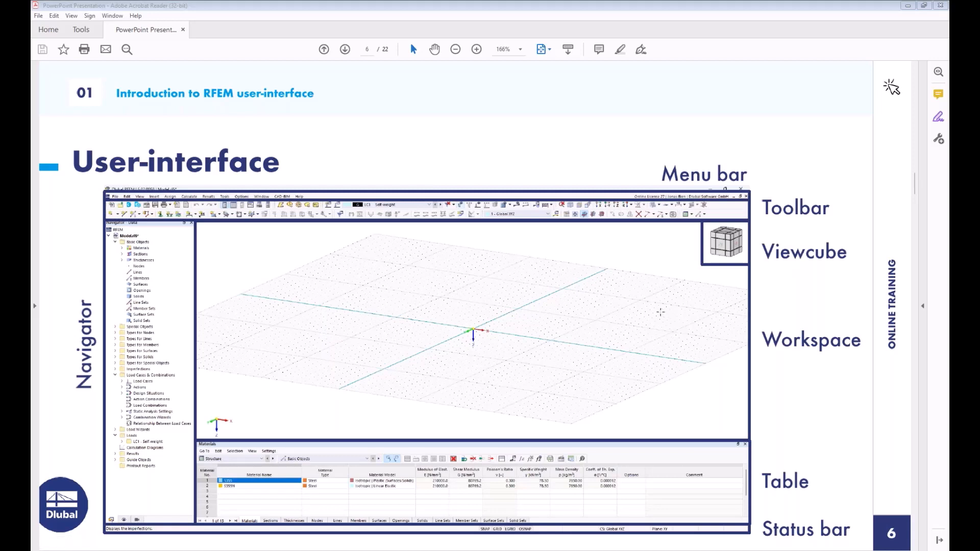
Review the single-span beam with concentrated load slide in the PDF presentation and return to RFEM
{"action": "scroll", "coordinate": [638, 309], "scroll_direction": "down", "scroll_amount": 1}
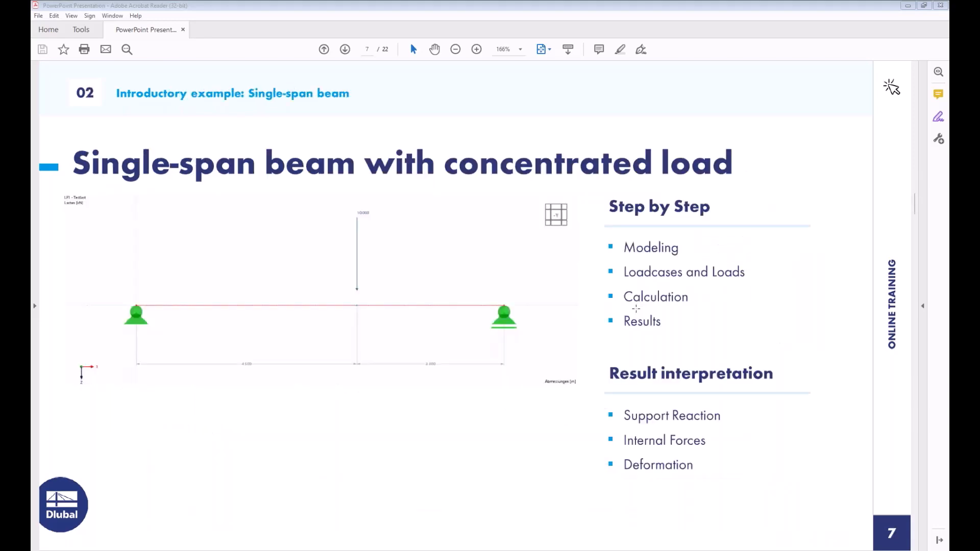
{"action": "scroll", "coordinate": [637, 307], "scroll_direction": "up", "scroll_amount": 1}
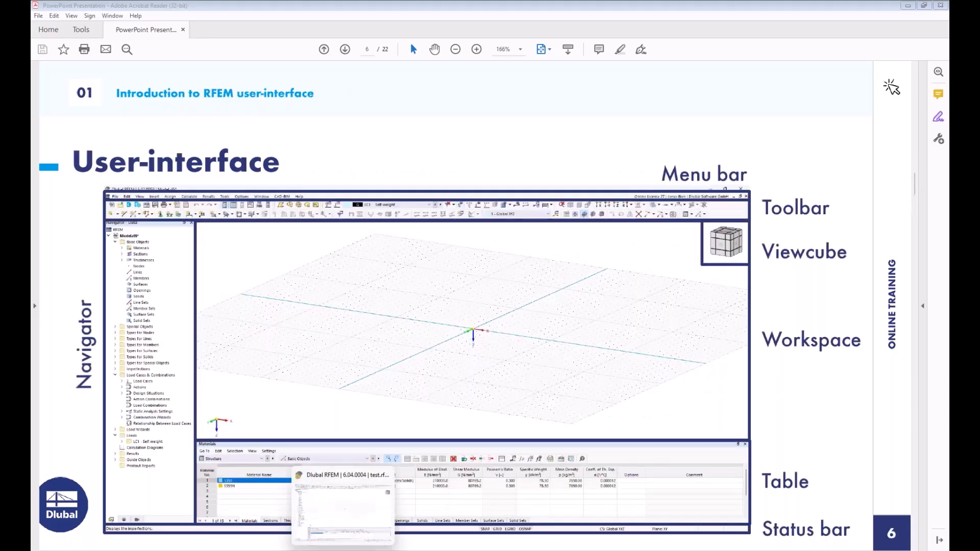
{"action": "left_click", "coordinate": [343, 550]}
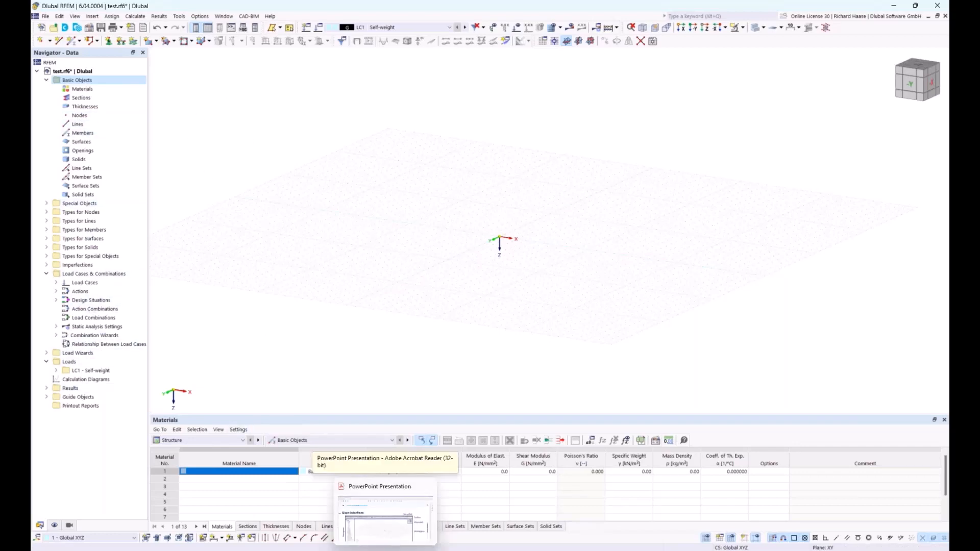
{"action": "left_click", "coordinate": [386, 550]}
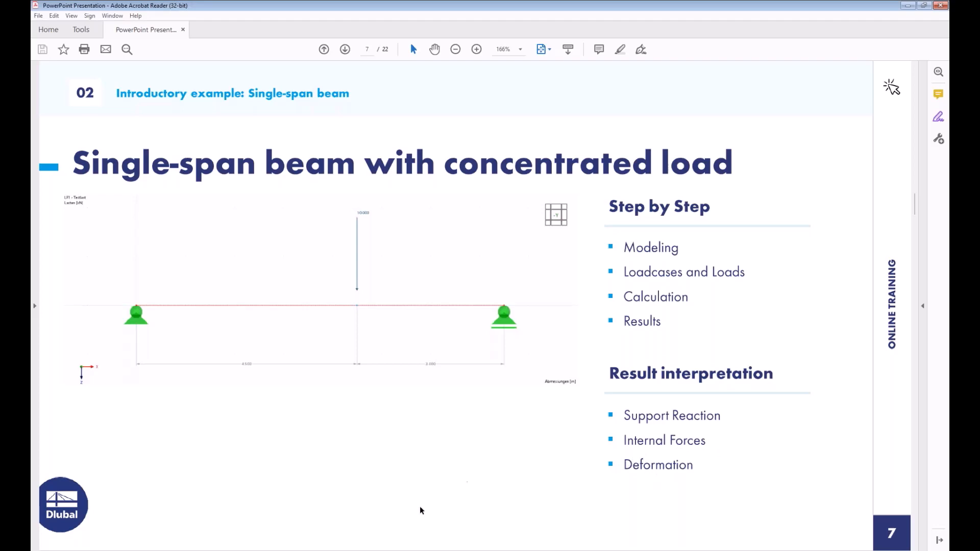
{"action": "left_click", "coordinate": [374, 550]}
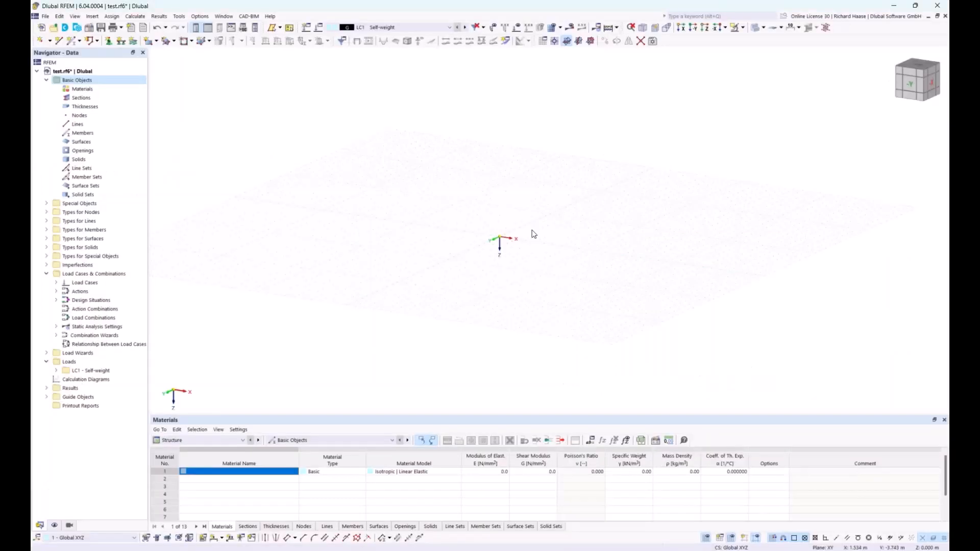
Turn off the display of the global coordinate system axes at the model origin under the general axis system settings
{"action": "scroll", "coordinate": [517, 237], "scroll_direction": "up", "scroll_amount": 4}
{"action": "middle_click_drag", "start_coordinate": [518, 237], "coordinate": [542, 252], "text": "ctrl"}
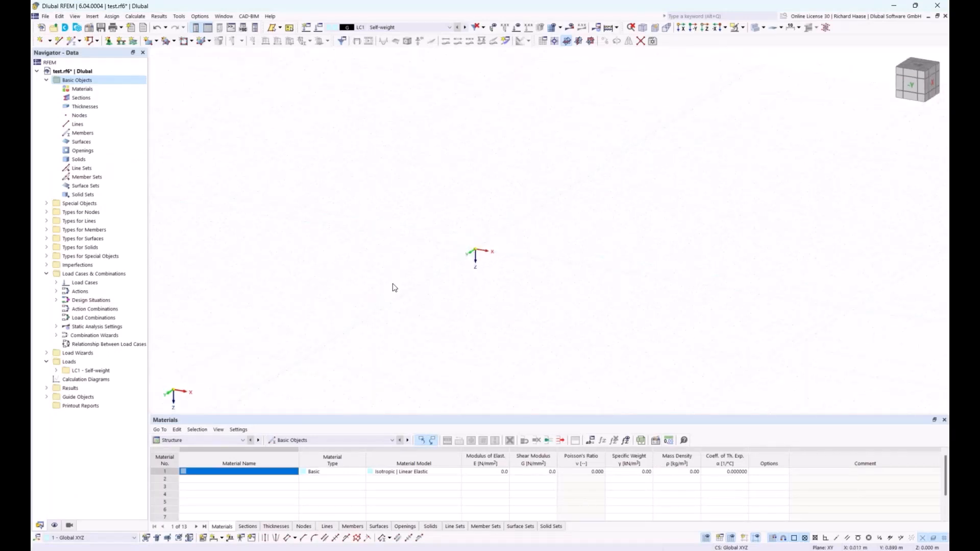
{"action": "left_click", "coordinate": [53, 526]}
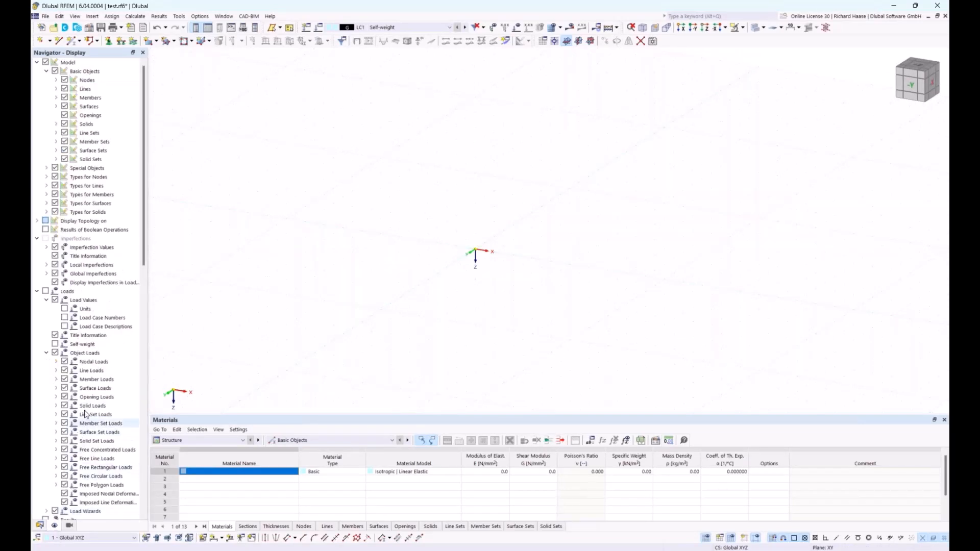
{"action": "scroll", "coordinate": [89, 395], "scroll_direction": "down", "scroll_amount": 4}
{"action": "scroll", "coordinate": [90, 396], "scroll_direction": "down", "scroll_amount": 3}
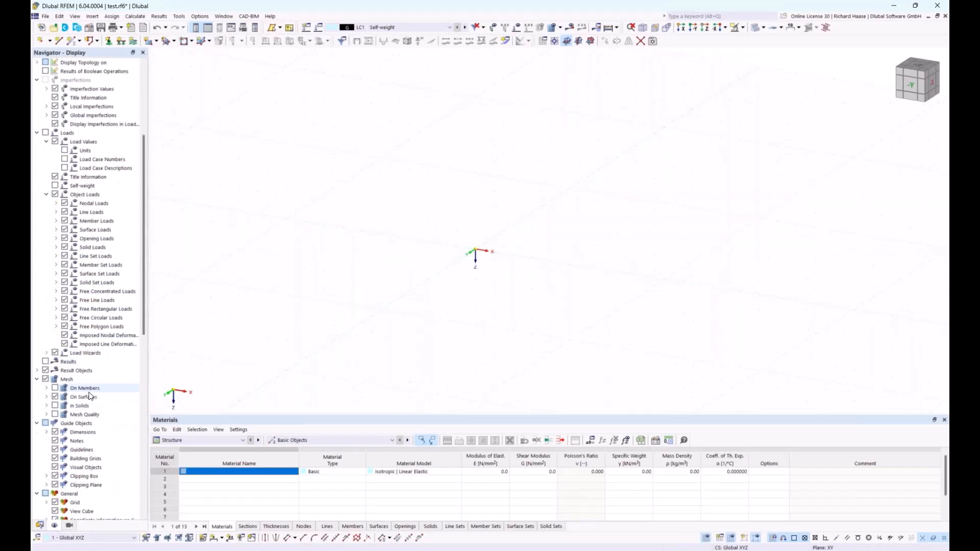
{"action": "scroll", "coordinate": [90, 396], "scroll_direction": "down", "scroll_amount": 4}
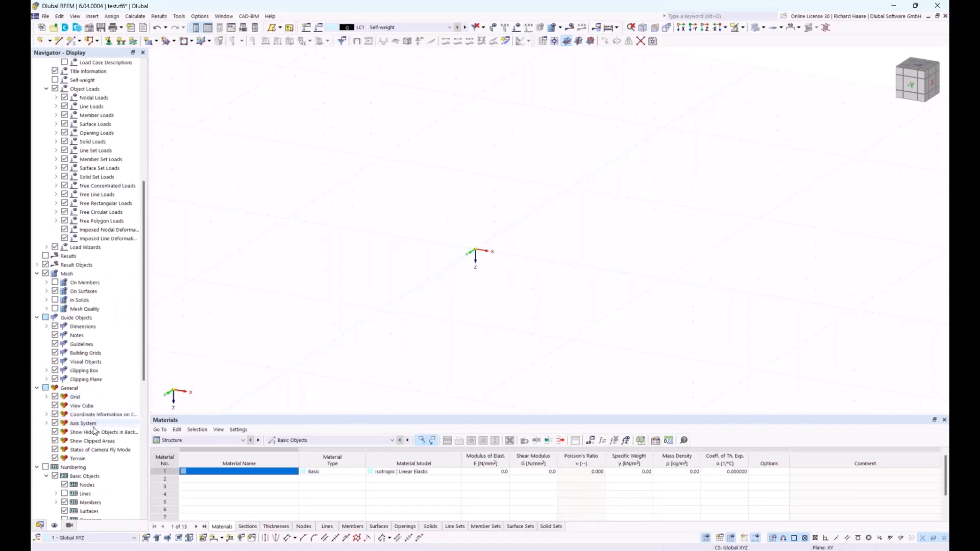
{"action": "left_click", "coordinate": [46, 423]}
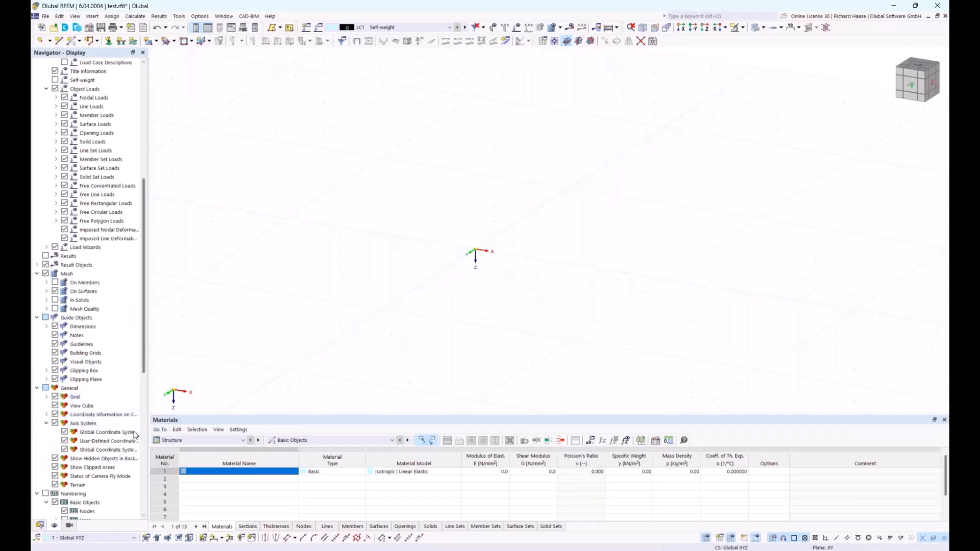
{"action": "left_click", "coordinate": [65, 433]}
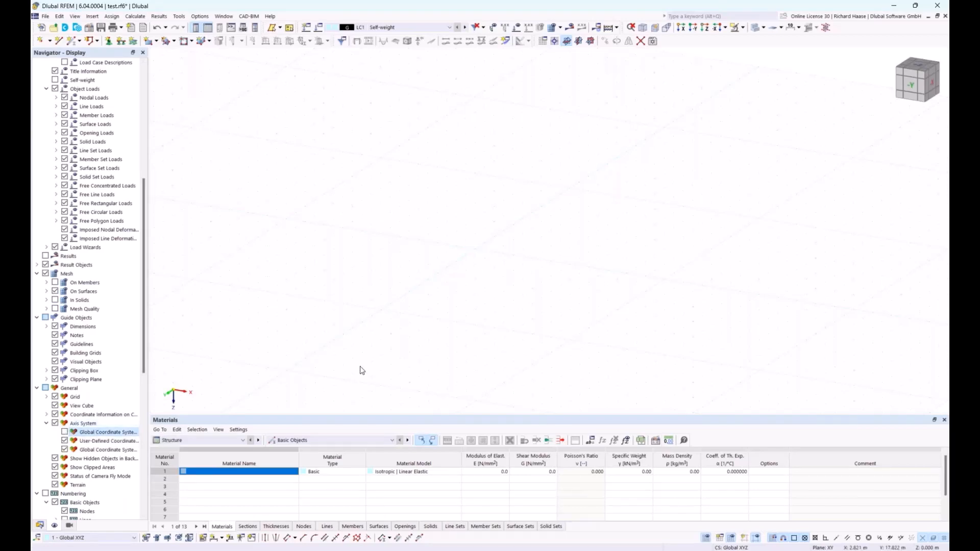
Examine the navigator's data tree and display options, briefly toggling the global coordinate system axes
{"action": "left_click", "coordinate": [39, 526]}
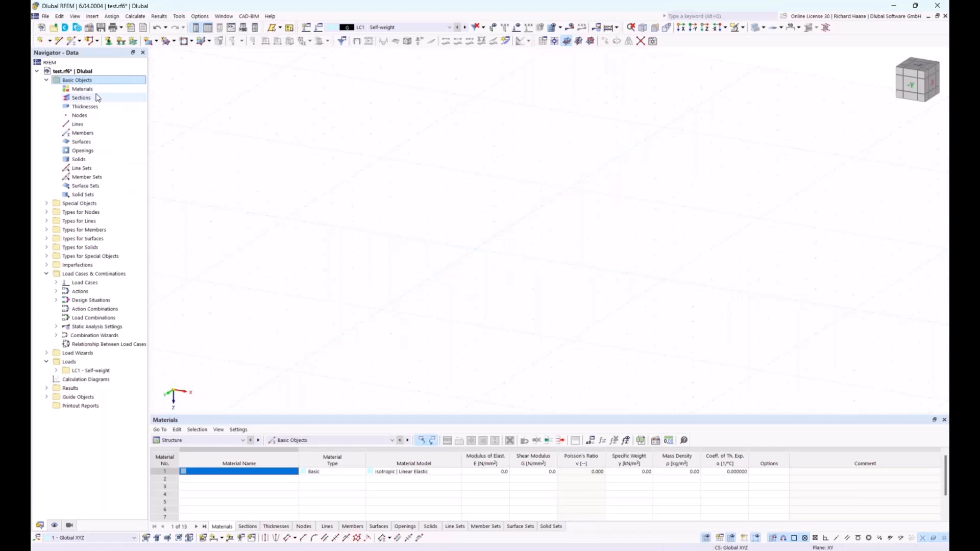
{"action": "left_click", "coordinate": [54, 526]}
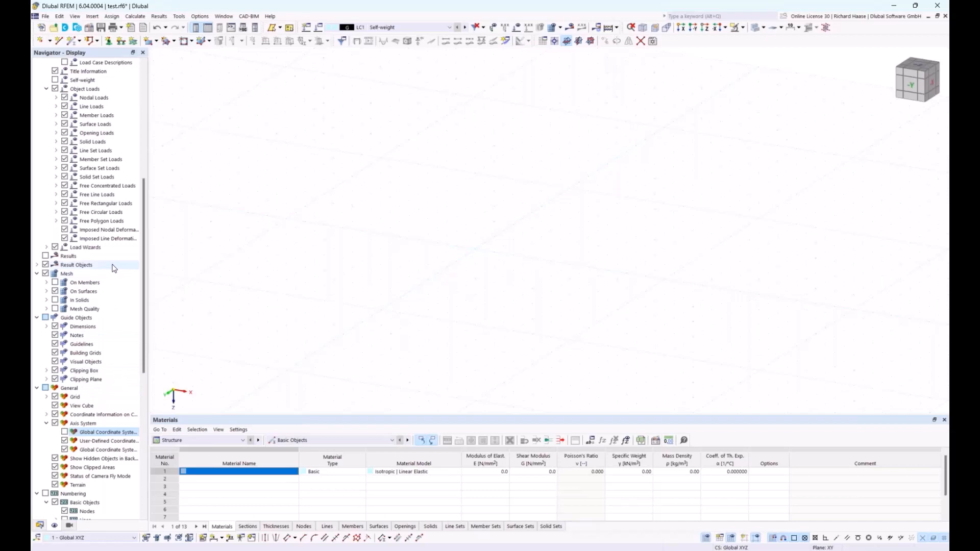
{"action": "scroll", "coordinate": [111, 269], "scroll_direction": "up", "scroll_amount": 5}
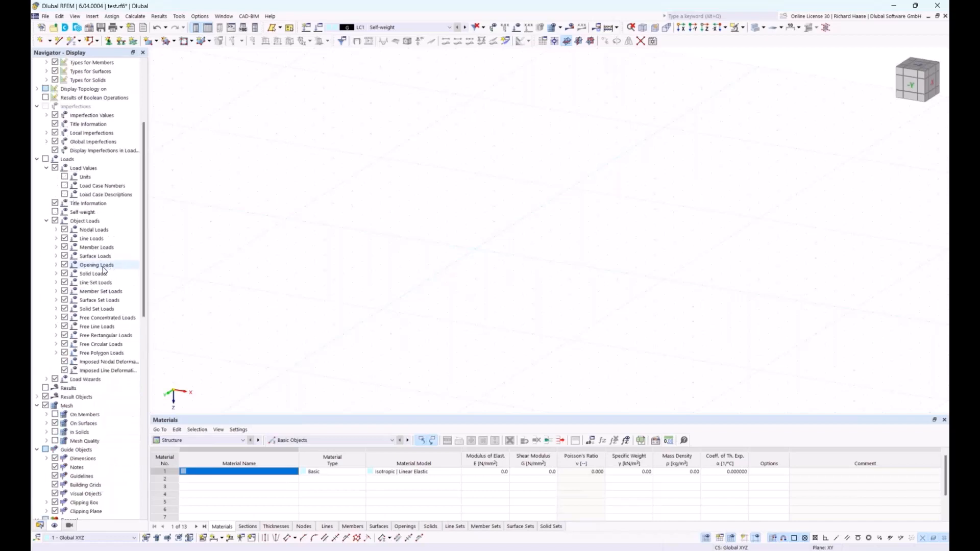
{"action": "scroll", "coordinate": [98, 270], "scroll_direction": "up", "scroll_amount": 5}
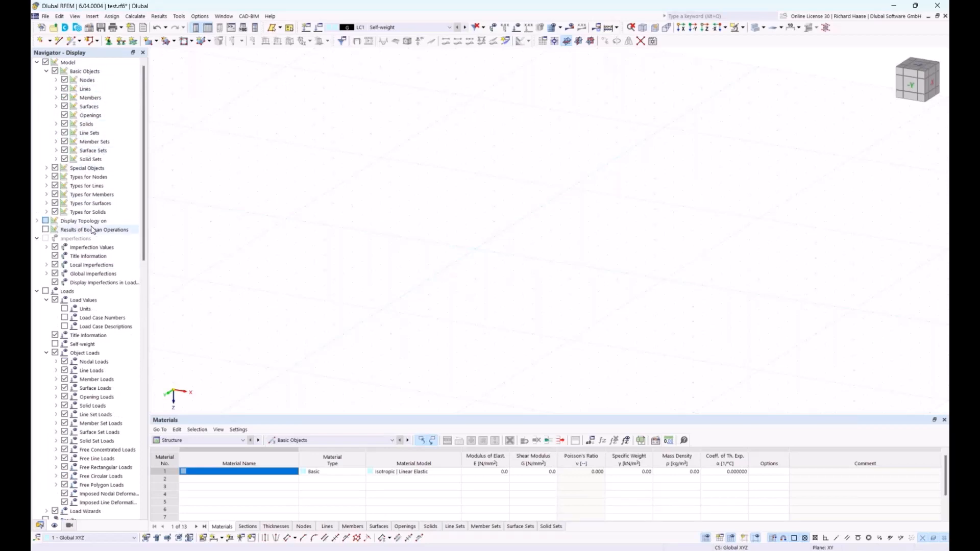
{"action": "scroll", "coordinate": [97, 232], "scroll_direction": "down", "scroll_amount": 4}
{"action": "scroll", "coordinate": [97, 232], "scroll_direction": "down", "scroll_amount": 4}
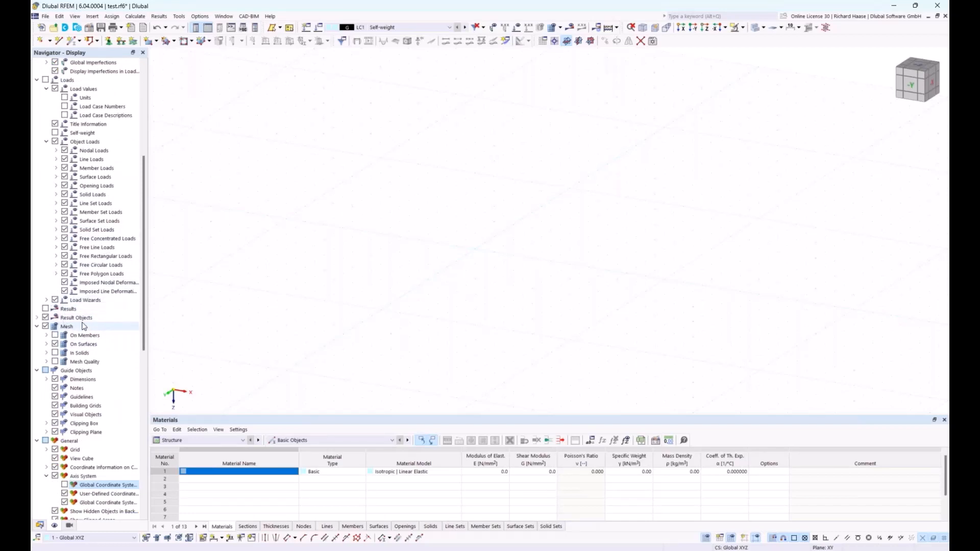
{"action": "scroll", "coordinate": [114, 315], "scroll_direction": "down", "scroll_amount": 4}
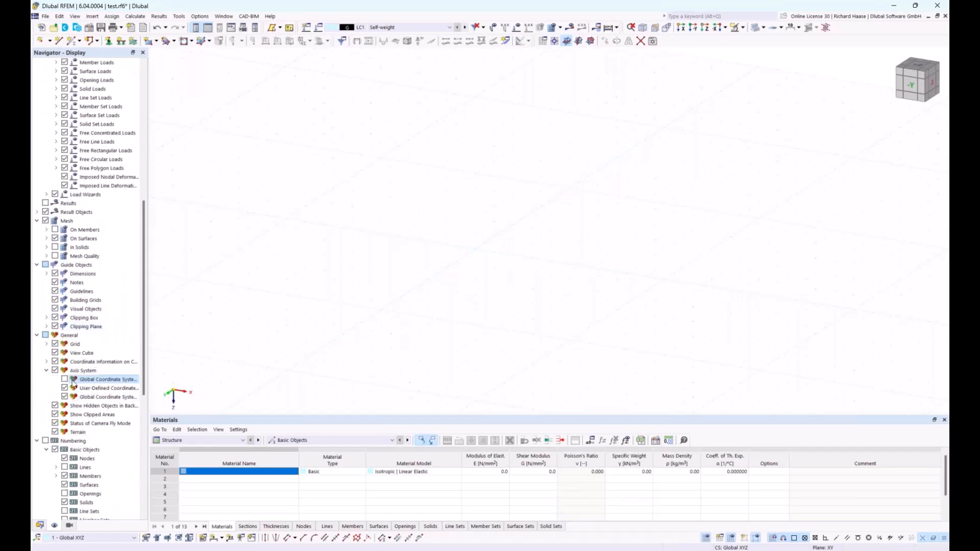
{"action": "left_click", "coordinate": [64, 380]}
{"action": "left_click", "coordinate": [64, 379]}
Examine the display options for numbering, object colors and rendering, look at the views navigator, and return to the data tree
{"action": "scroll", "coordinate": [66, 404], "scroll_direction": "down", "scroll_amount": 3}
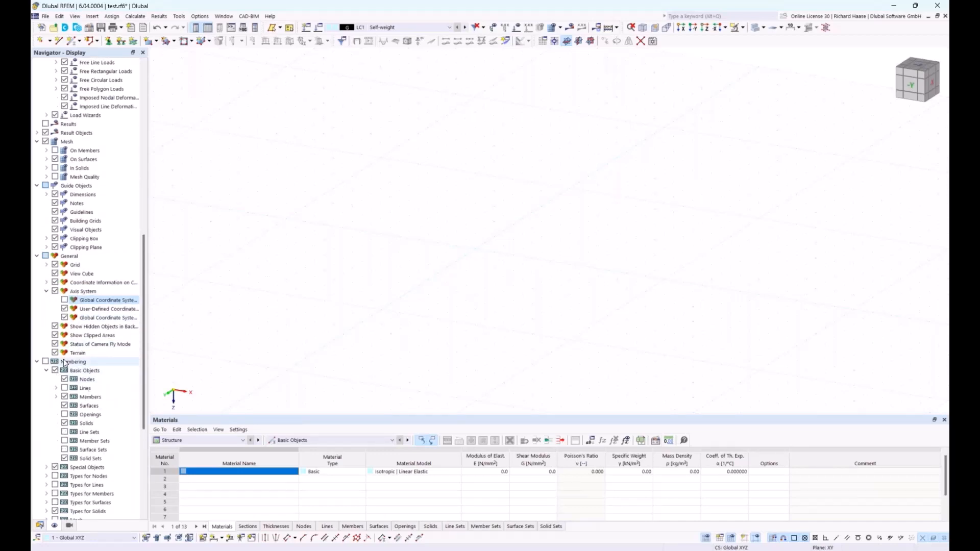
{"action": "left_click", "coordinate": [65, 388]}
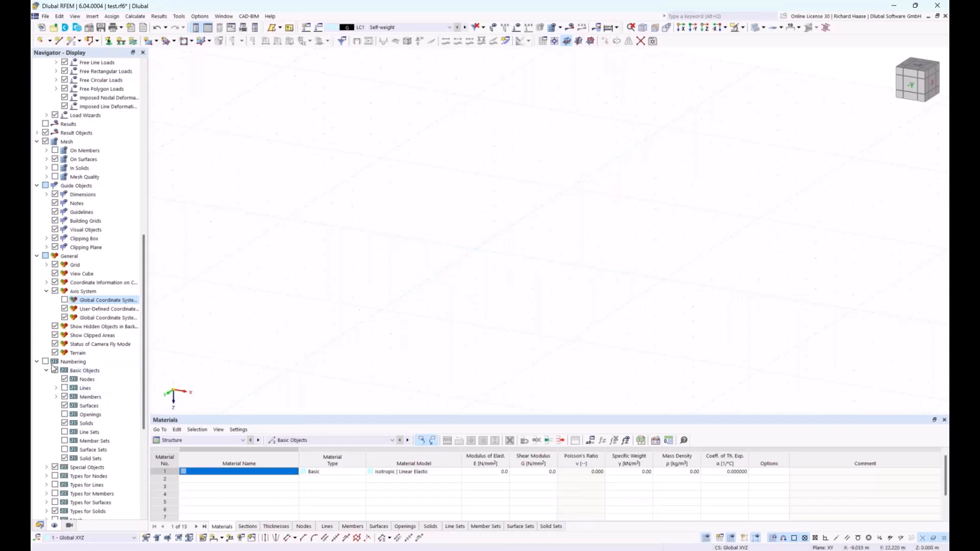
{"action": "scroll", "coordinate": [100, 421], "scroll_direction": "down", "scroll_amount": 4}
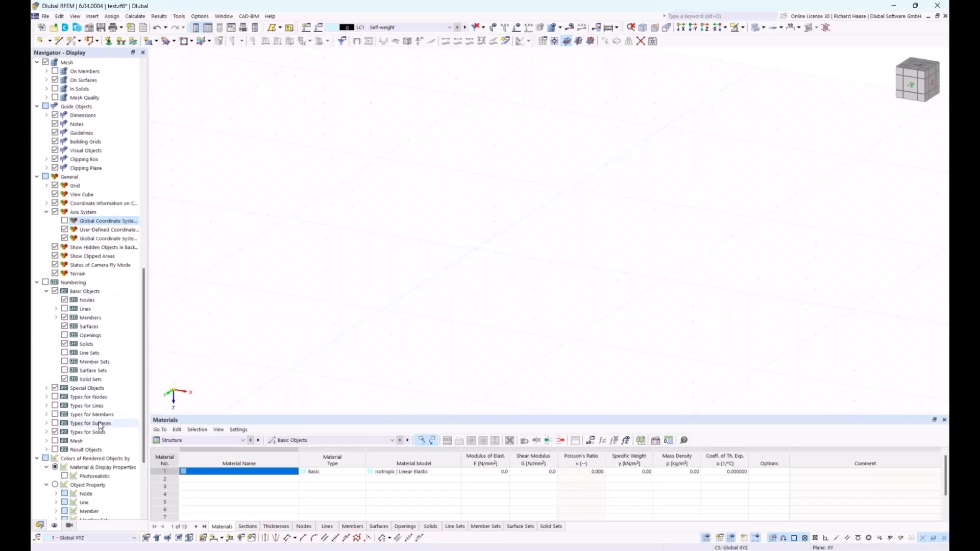
{"action": "scroll", "coordinate": [101, 422], "scroll_direction": "down", "scroll_amount": 3}
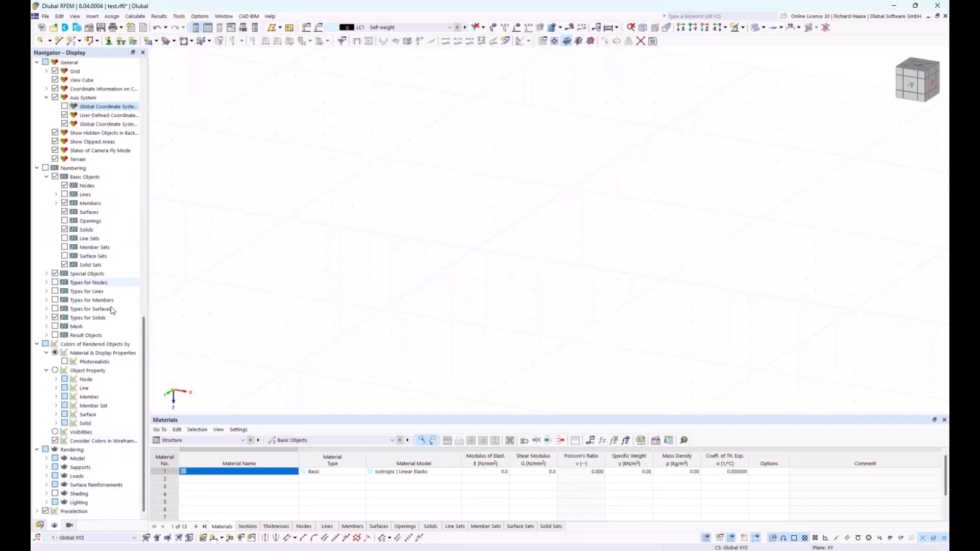
{"action": "left_click", "coordinate": [70, 527]}
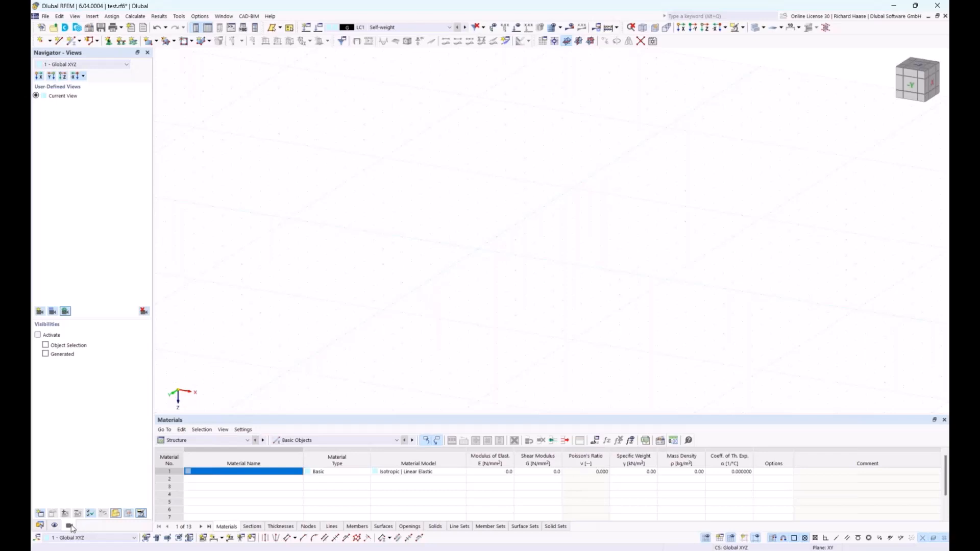
{"action": "left_click", "coordinate": [40, 525]}
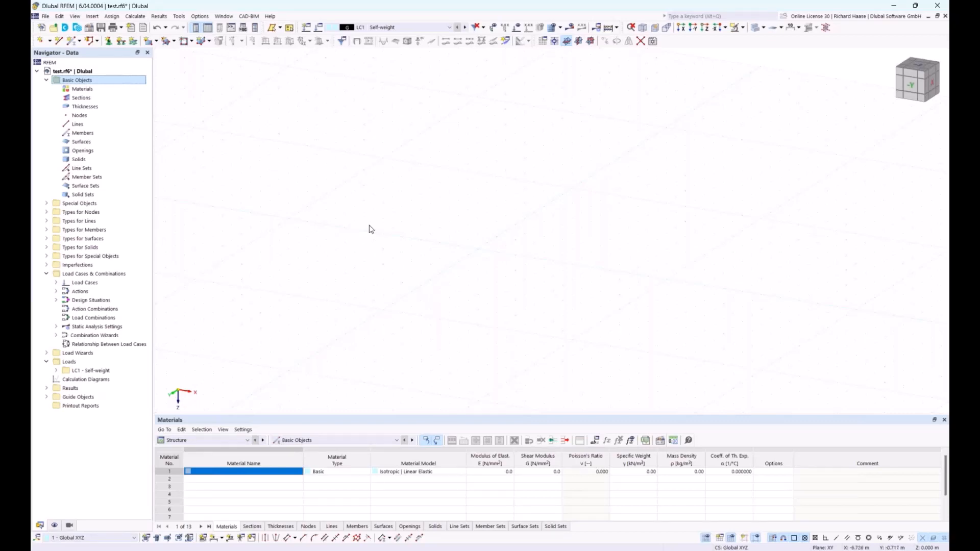
Place a node at the coordinate system origin (X 0, Y 0, Z 0) and end node creation
{"action": "left_click", "coordinate": [40, 41]}
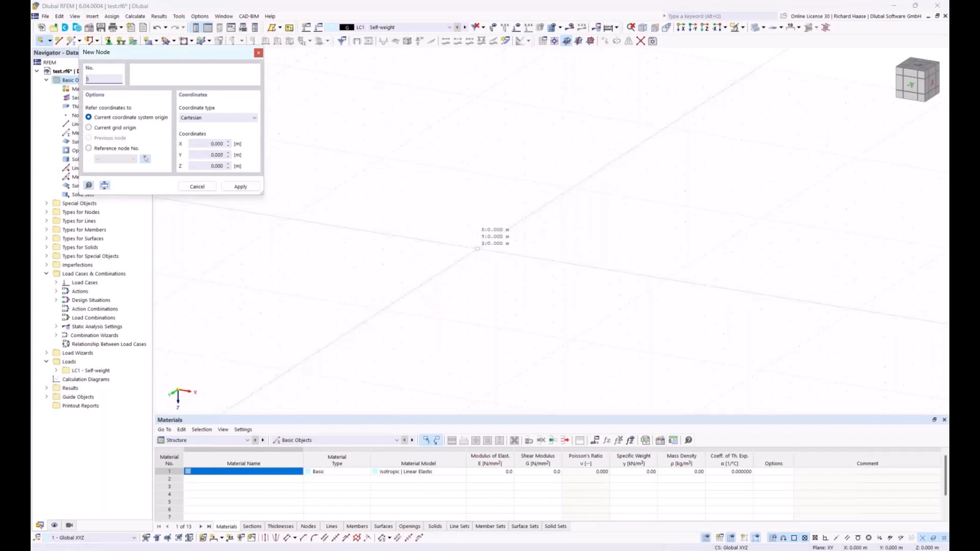
{"action": "left_click", "coordinate": [478, 248]}
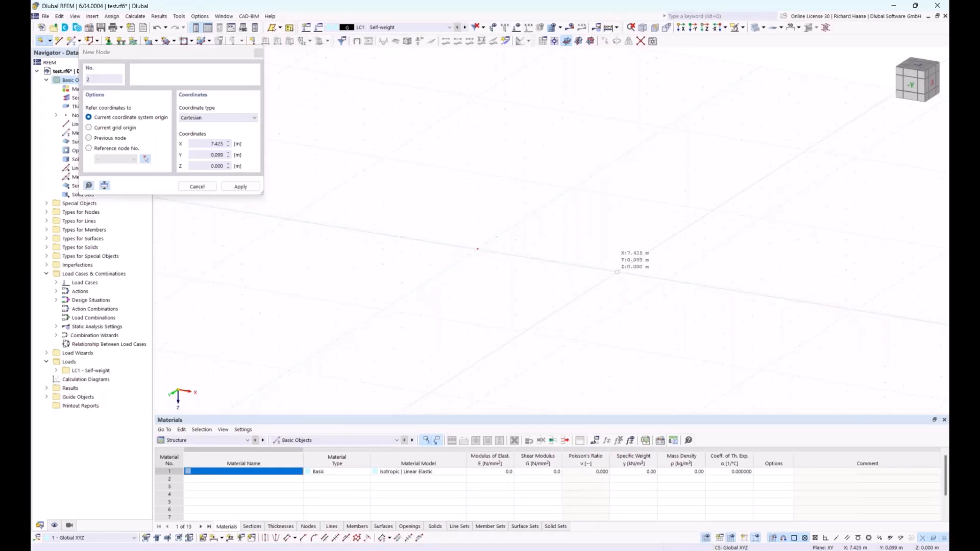
{"action": "key", "text": "Escape"}
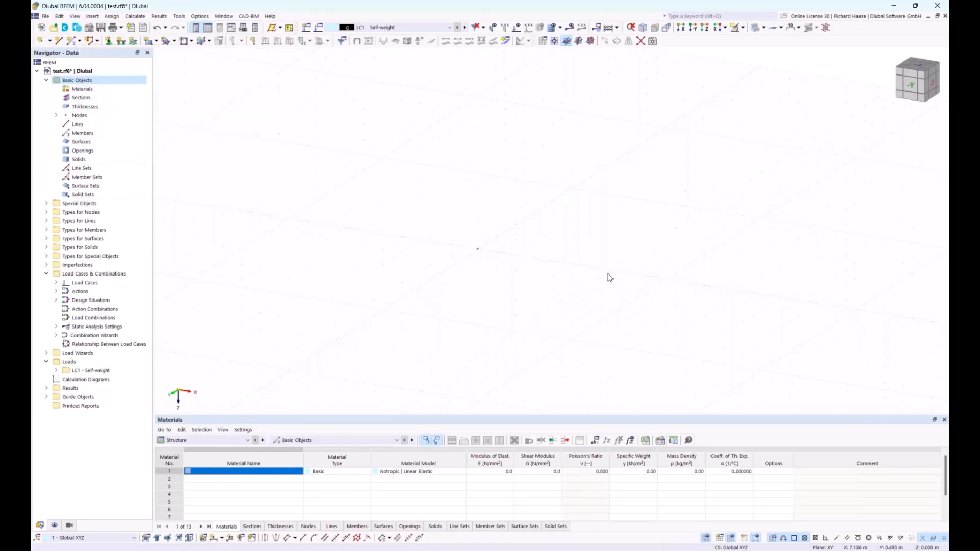
Set the work plane's grid point spacing b to 0.5 m and preview node snapping without placing a node
{"action": "left_click", "coordinate": [545, 42]}
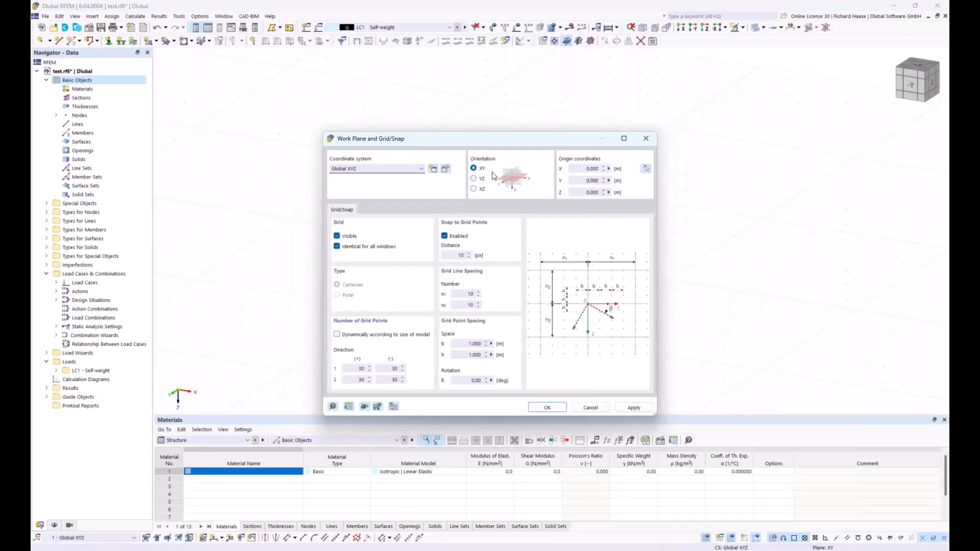
{"action": "left_click_drag", "start_coordinate": [488, 136], "coordinate": [471, 100]}
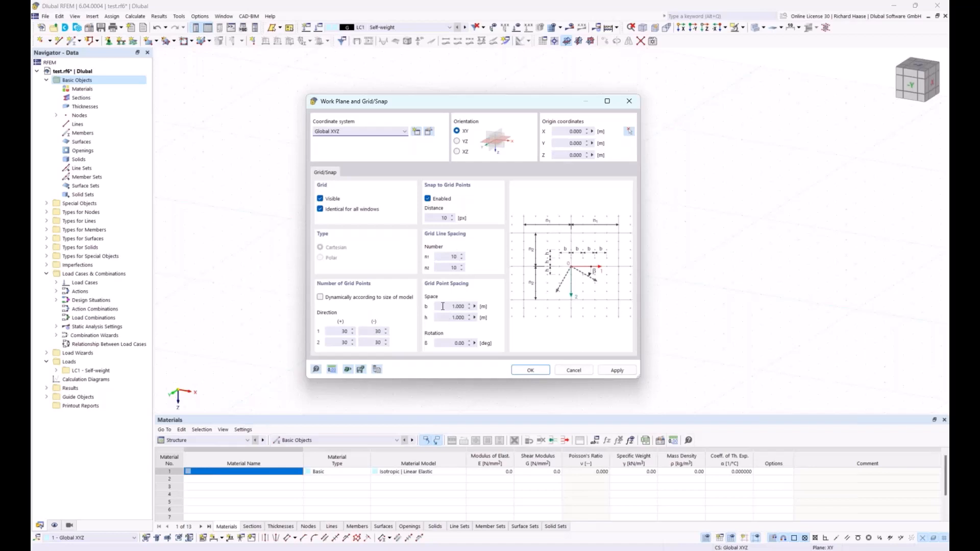
{"action": "left_click_drag", "start_coordinate": [445, 306], "coordinate": [485, 313]}
{"action": "key", "text": "BackSpace"}
{"action": "type", "text": ".5"}
{"action": "left_click", "coordinate": [523, 372]}
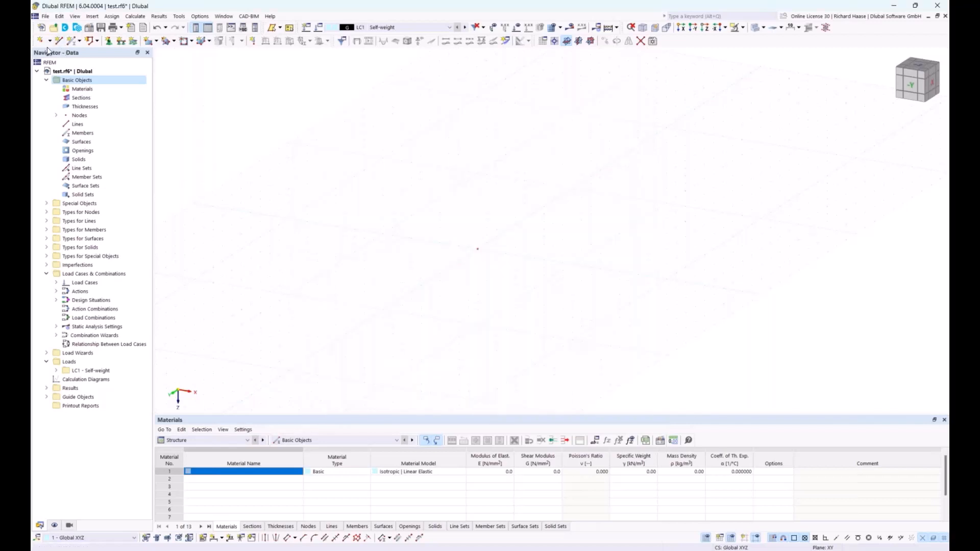
{"action": "left_click", "coordinate": [40, 40]}
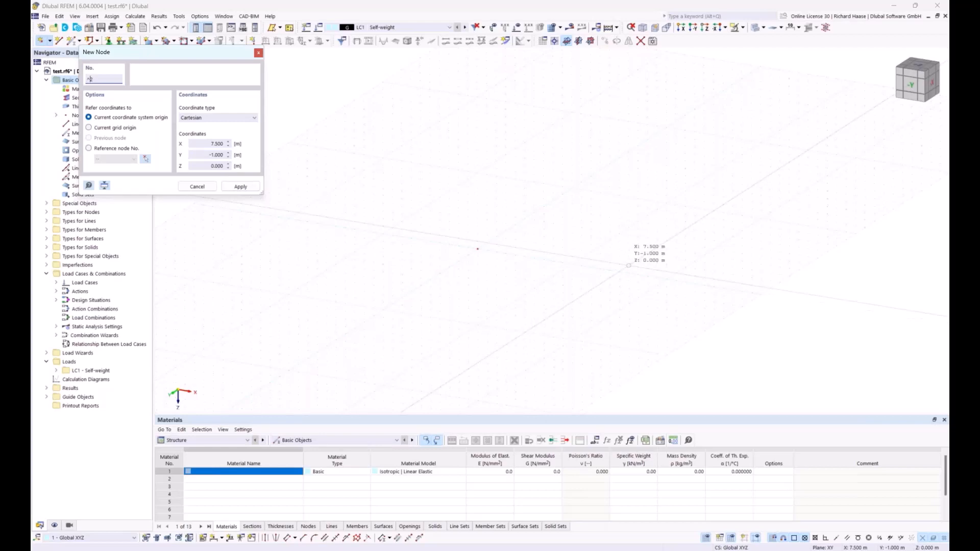
{"action": "key", "text": "Escape"}
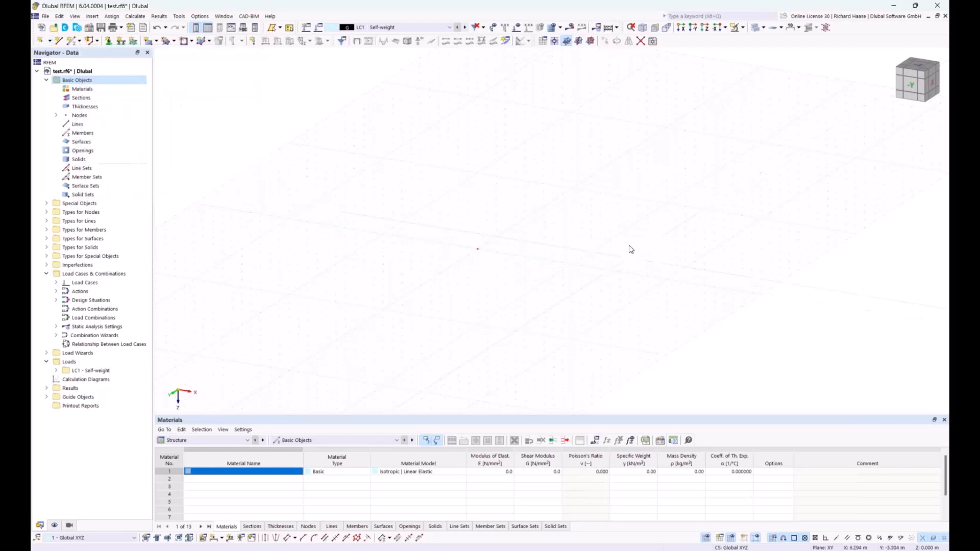
Set the work plane's grid point spacing b back to 1 m
{"action": "left_click", "coordinate": [543, 41]}
{"action": "double_click", "coordinate": [474, 344]}
{"action": "type", "text": "1"}
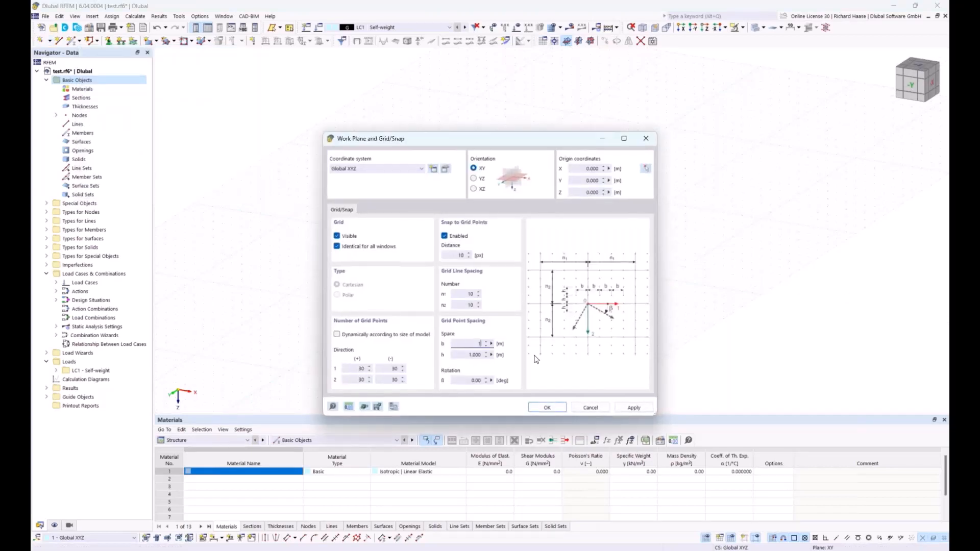
{"action": "left_click", "coordinate": [636, 408]}
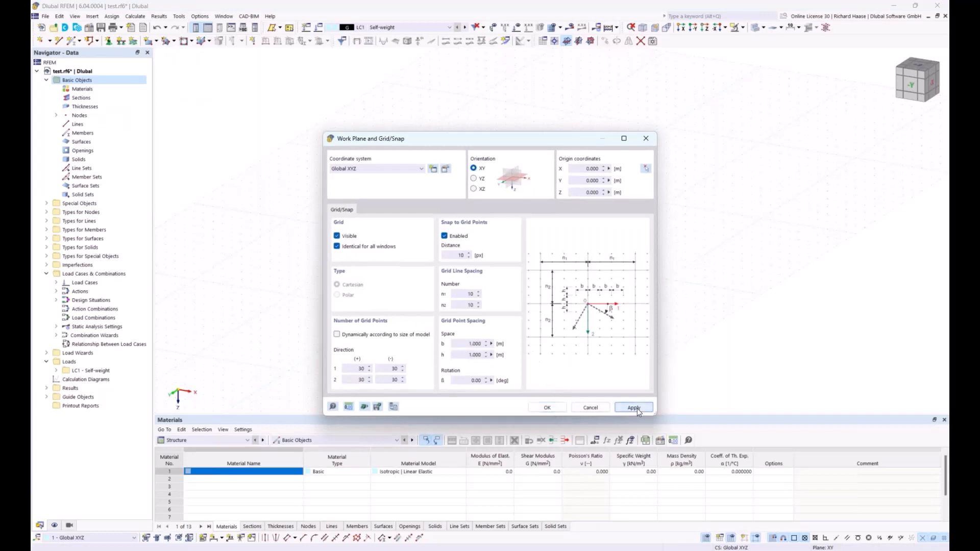
{"action": "left_click", "coordinate": [547, 408]}
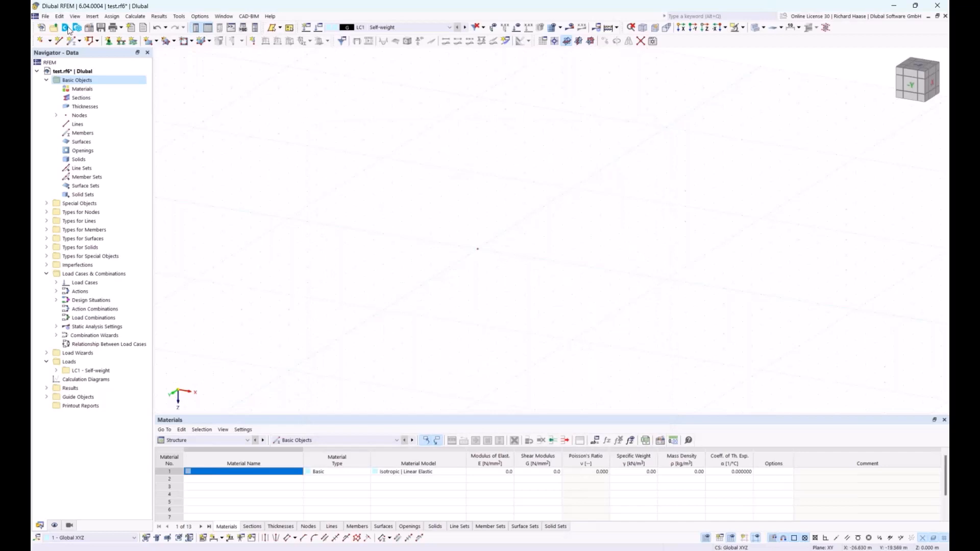
Place a second node at X 7 m, Y 0, Z 0 and end node creation
{"action": "left_click", "coordinate": [50, 43]}
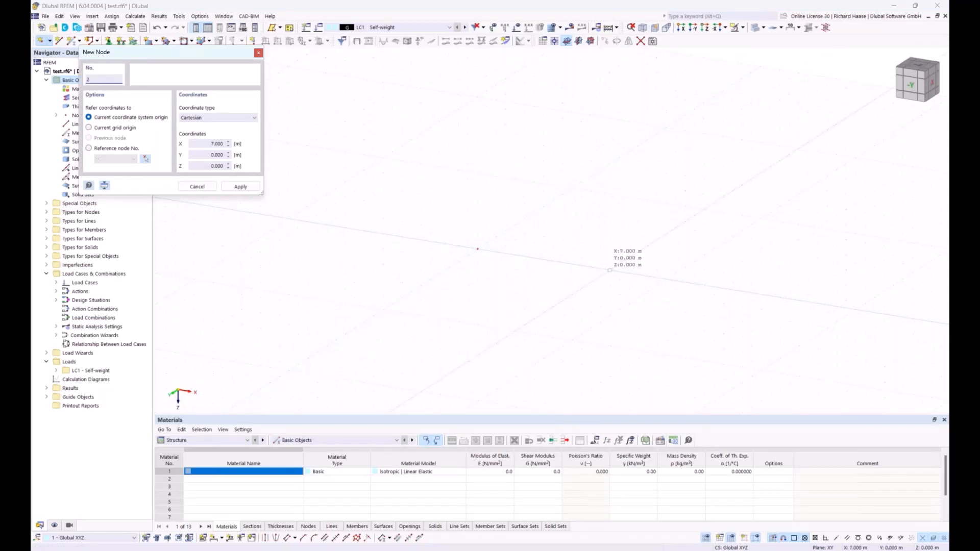
{"action": "left_click", "coordinate": [610, 270]}
{"action": "scroll", "coordinate": [636, 266], "scroll_direction": "up", "scroll_amount": 2}
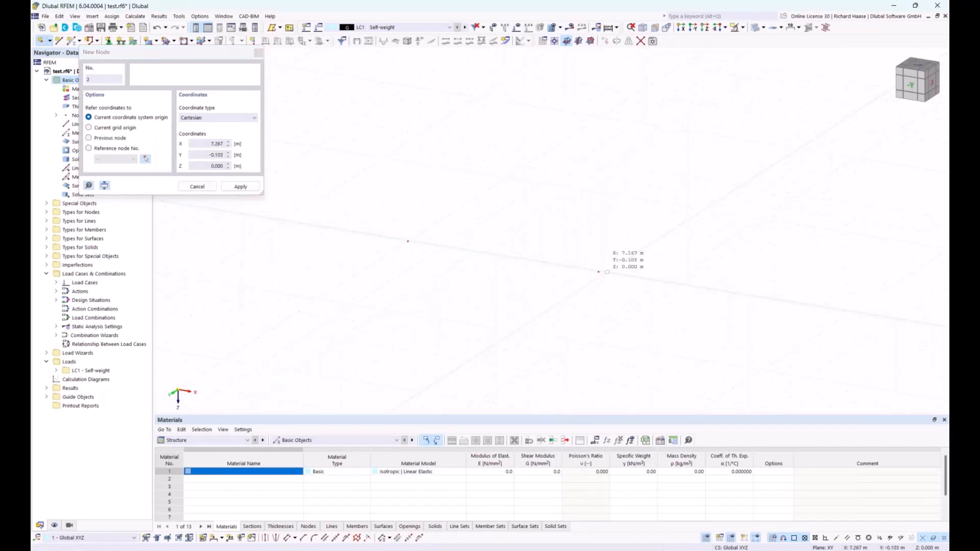
{"action": "key", "text": "Escape"}
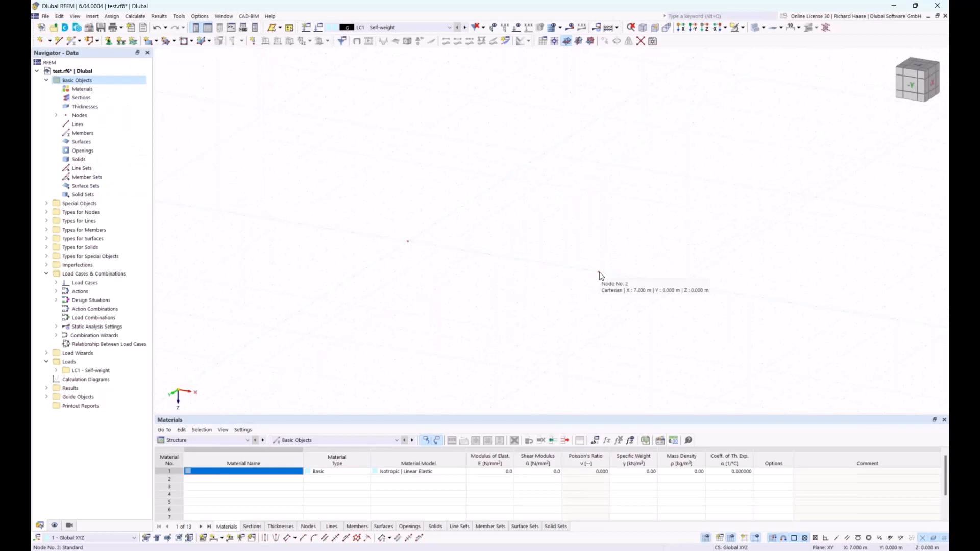
Set the X coordinate of the second node to 7.5 m
{"action": "double_click", "coordinate": [600, 272]}
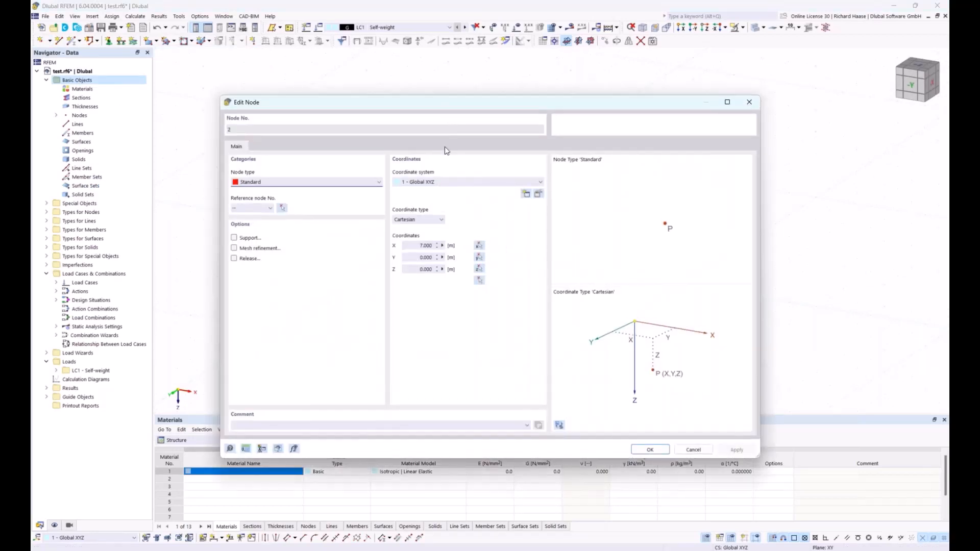
{"action": "left_click_drag", "start_coordinate": [445, 102], "coordinate": [450, 299]}
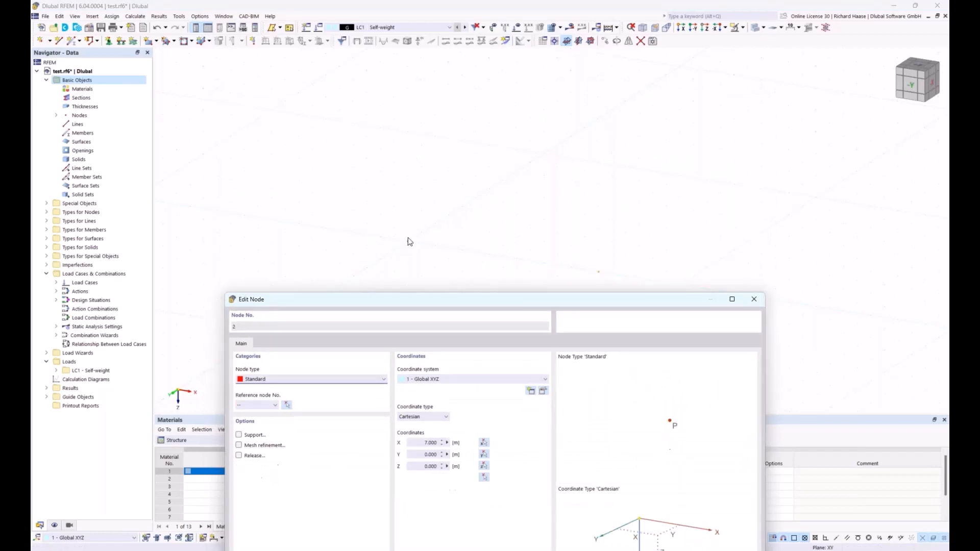
{"action": "double_click", "coordinate": [414, 442]}
{"action": "type", "text": "7.5"}
{"action": "left_click_drag", "start_coordinate": [549, 300], "coordinate": [493, 174]}
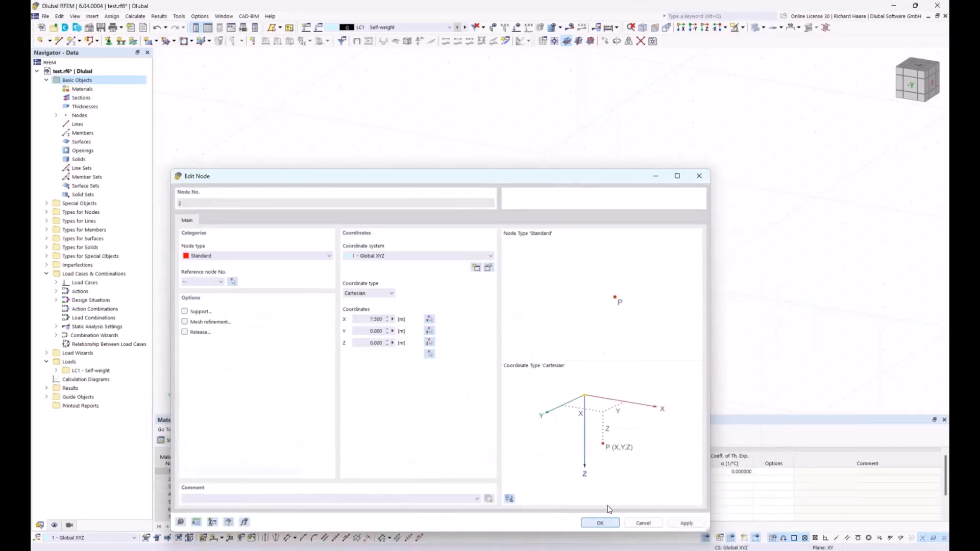
{"action": "left_click", "coordinate": [602, 524]}
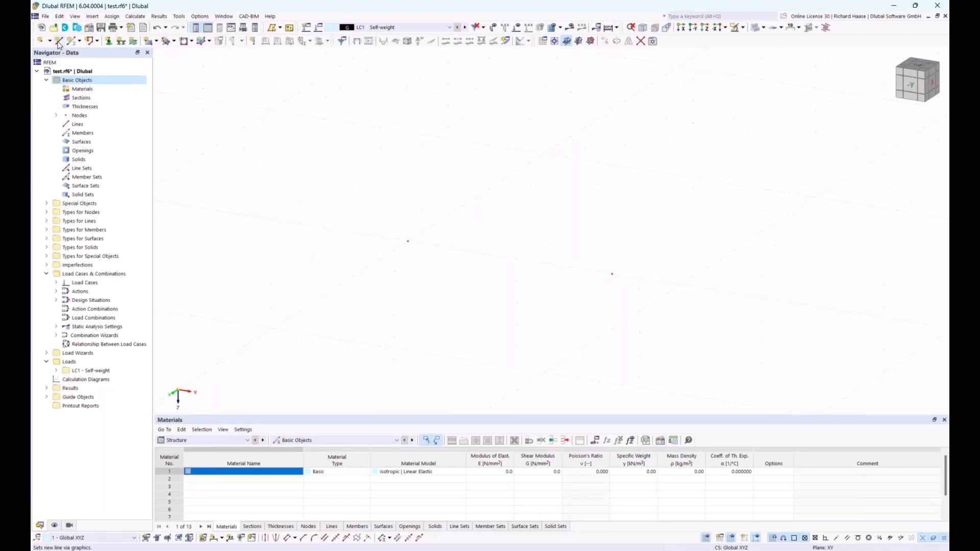
Draw a single line from the node at the origin to the second node and end line creation
{"action": "left_click", "coordinate": [58, 43]}
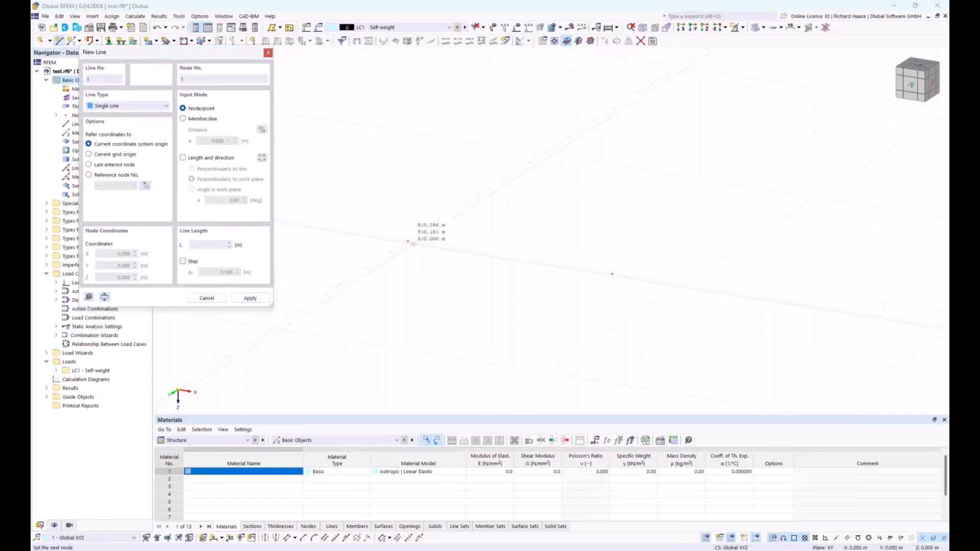
{"action": "left_click", "coordinate": [408, 241]}
{"action": "left_click", "coordinate": [612, 274]}
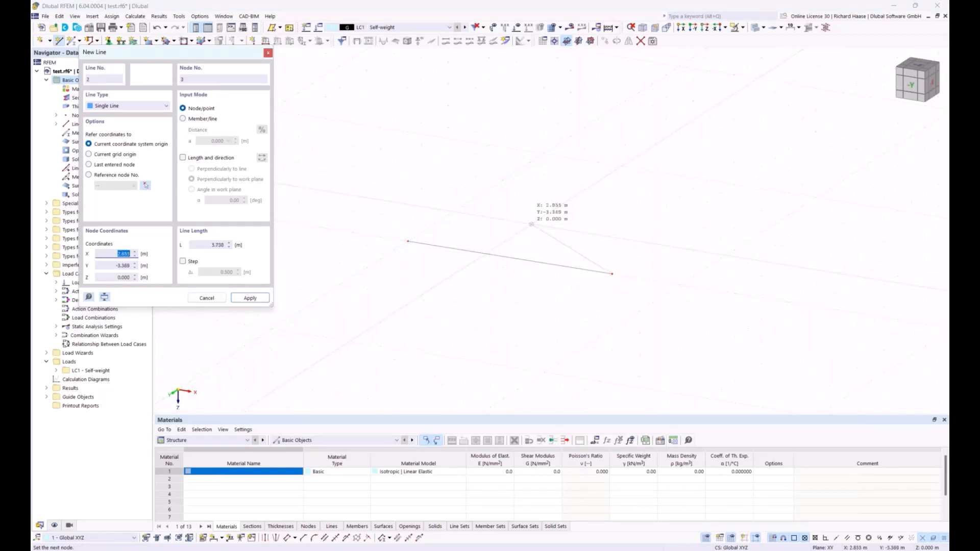
{"action": "key", "text": "Escape"}
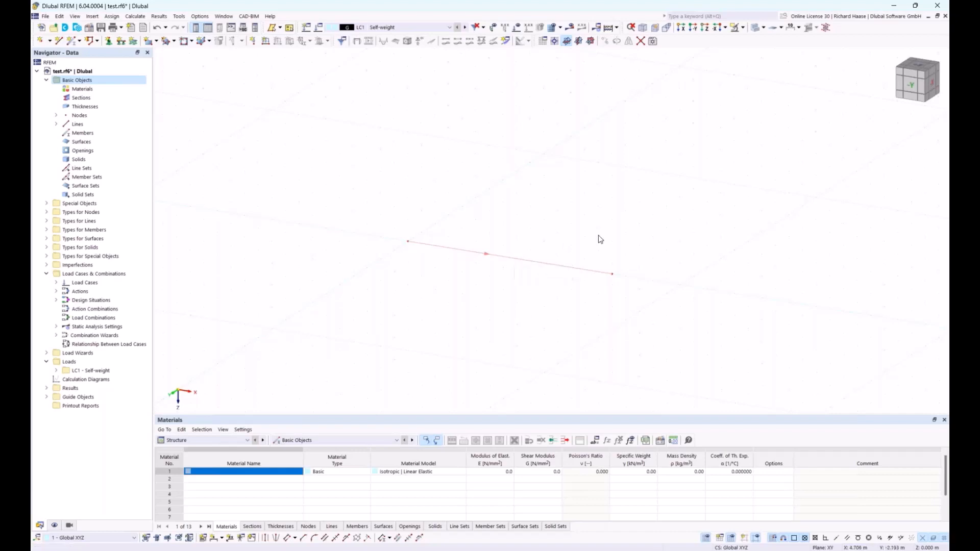
Open the line between the two nodes for editing
{"action": "double_click", "coordinate": [555, 268]}
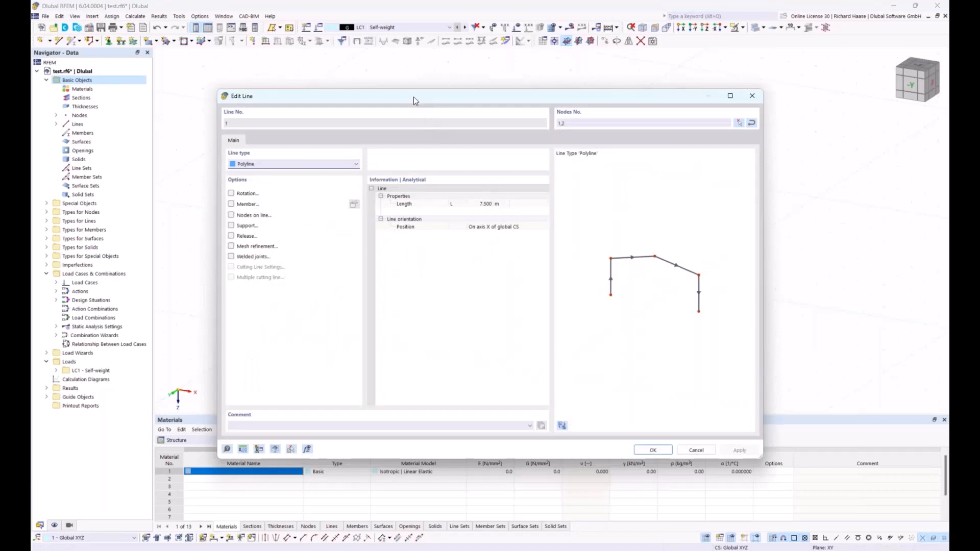
{"action": "left_click_drag", "start_coordinate": [413, 101], "coordinate": [424, 109]}
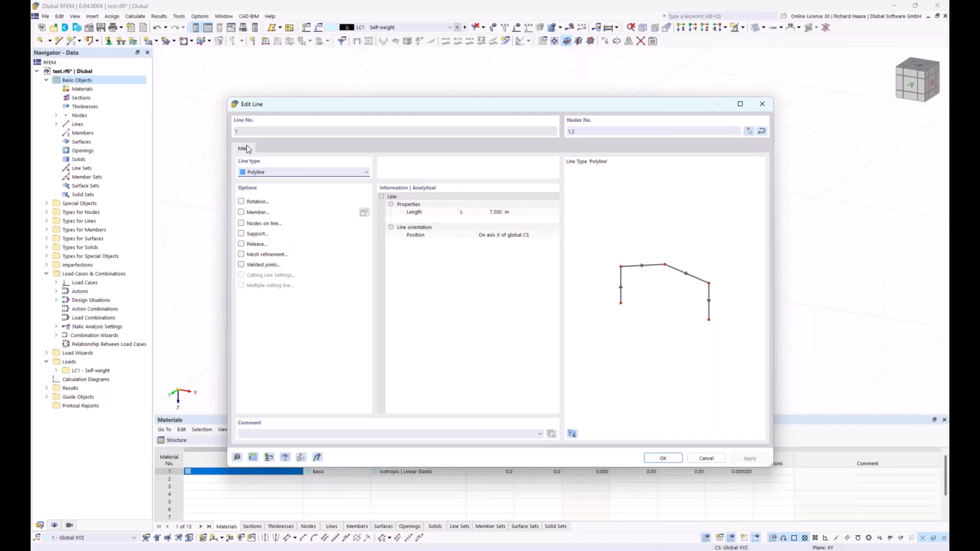
Enable mesh refinement and welded joints for the line, look through their settings, and disable both options again
{"action": "left_click", "coordinate": [242, 265]}
{"action": "left_click", "coordinate": [242, 255]}
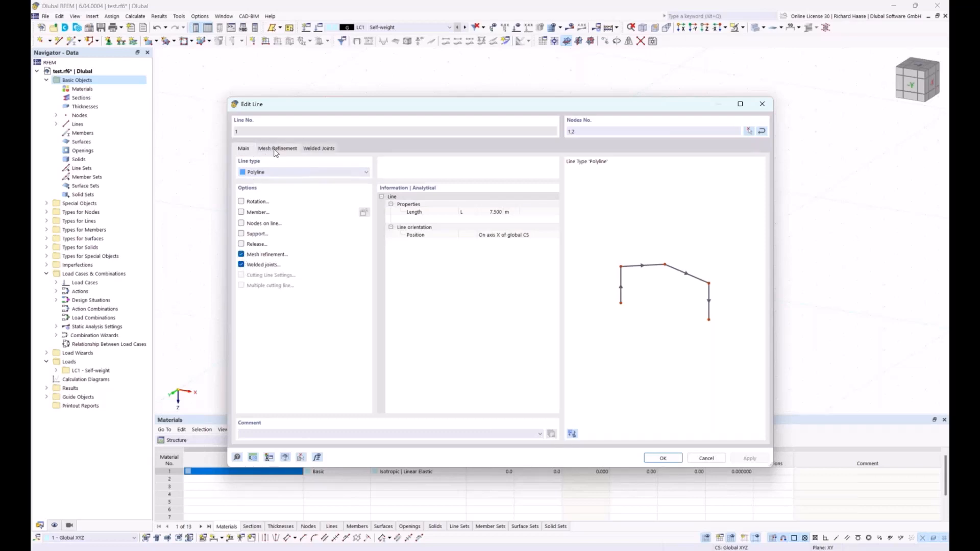
{"action": "left_click", "coordinate": [276, 149]}
{"action": "left_click", "coordinate": [313, 149]}
{"action": "left_click", "coordinate": [276, 148]}
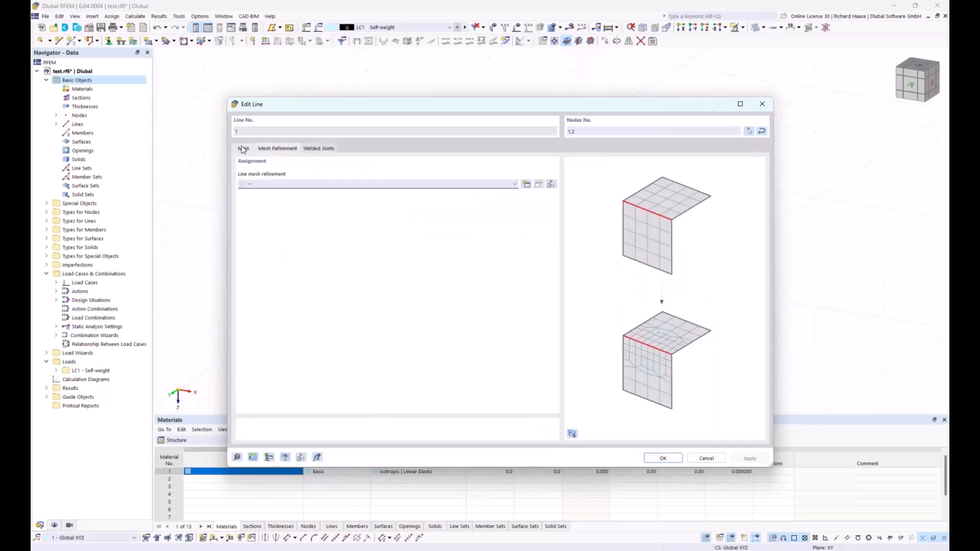
{"action": "left_click", "coordinate": [244, 148]}
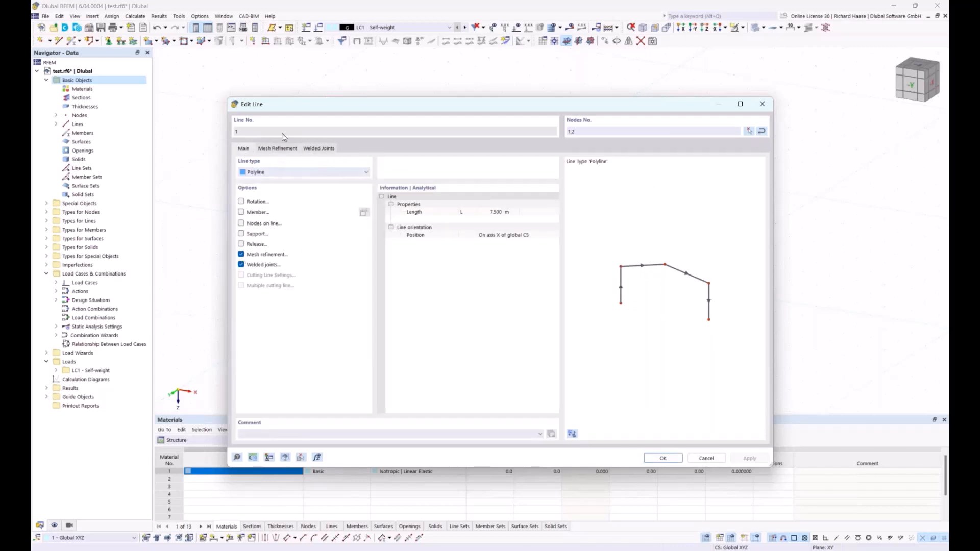
{"action": "left_click", "coordinate": [241, 254]}
{"action": "left_click", "coordinate": [241, 264]}
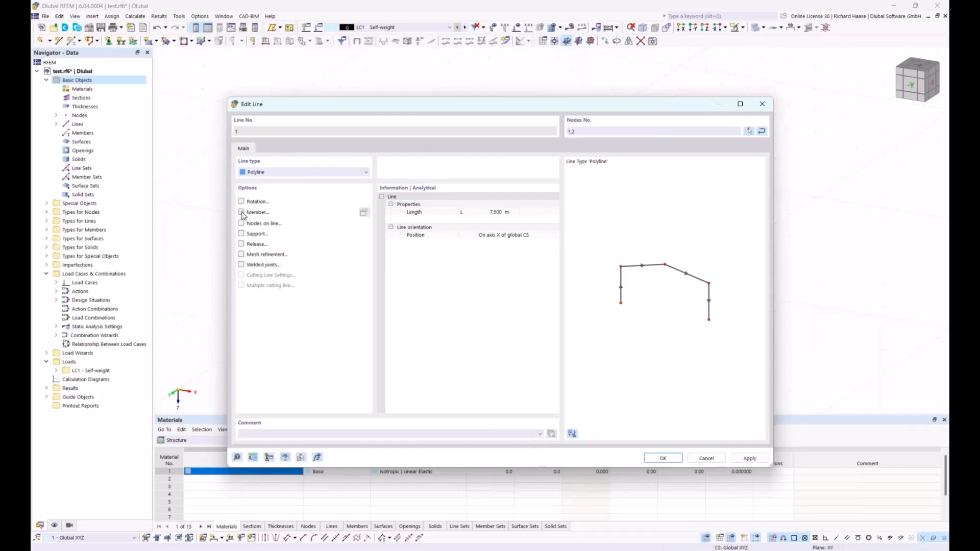
Add a new member to the line, look through the available member types, and keep the type Beam
{"action": "left_click", "coordinate": [241, 212]}
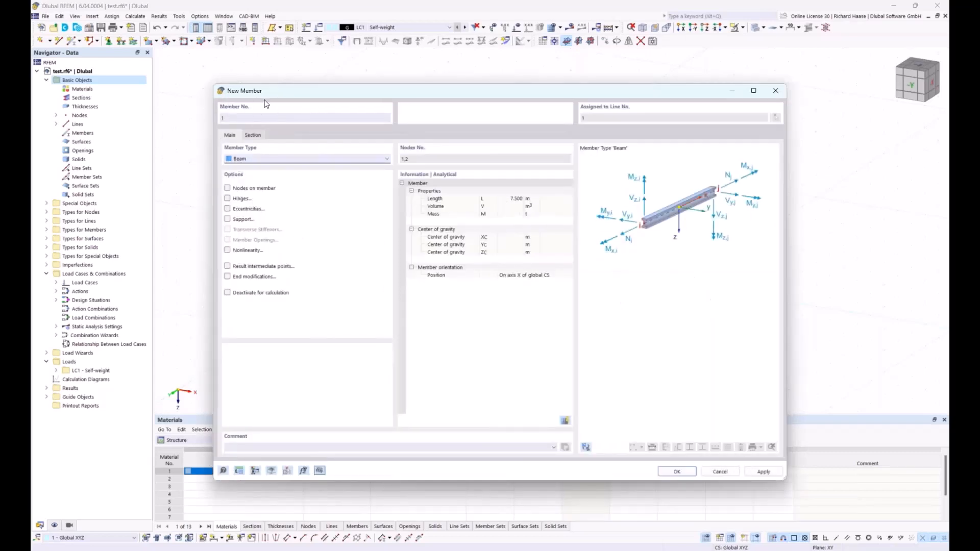
{"action": "left_click", "coordinate": [292, 158]}
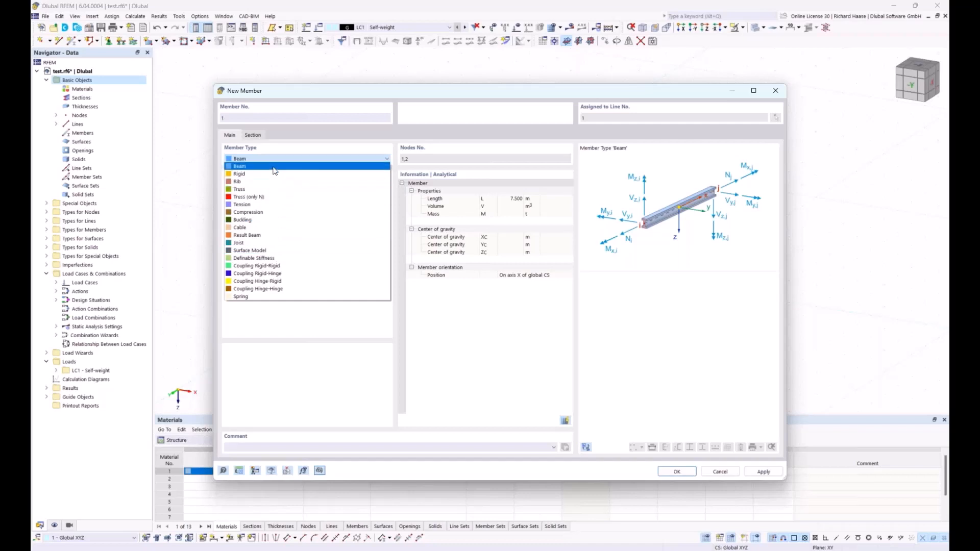
{"action": "left_click", "coordinate": [281, 150]}
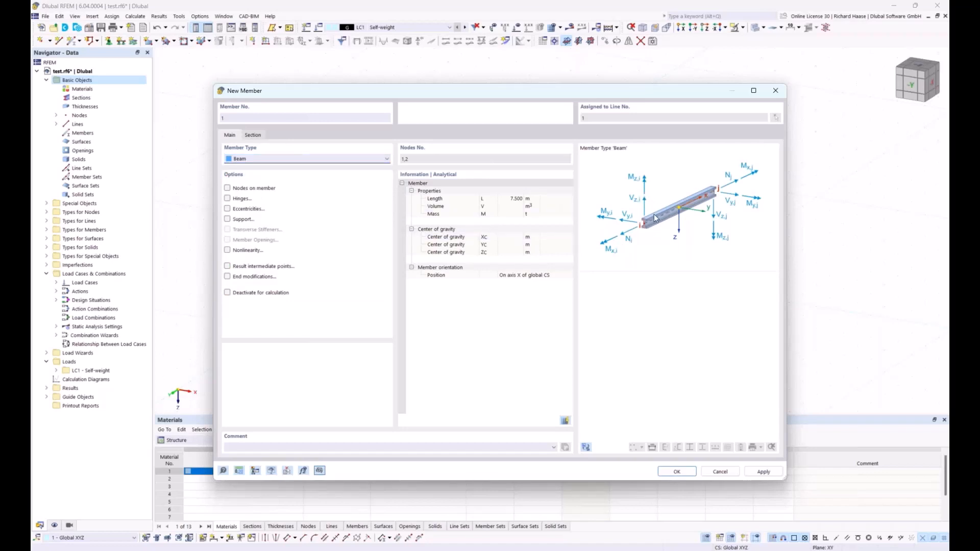
Try the member types Tension and Definable Stiffness for the new member
{"action": "left_click", "coordinate": [271, 158]}
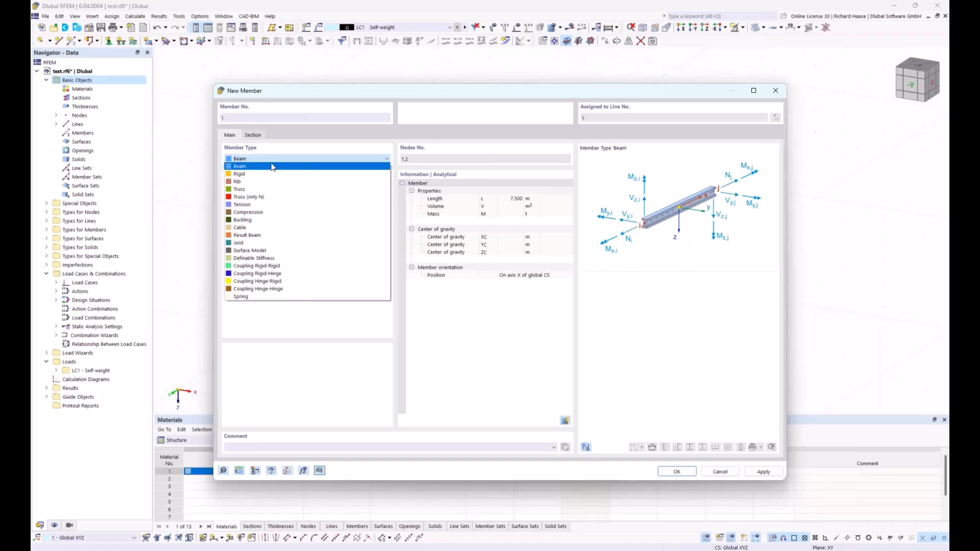
{"action": "left_click", "coordinate": [247, 205]}
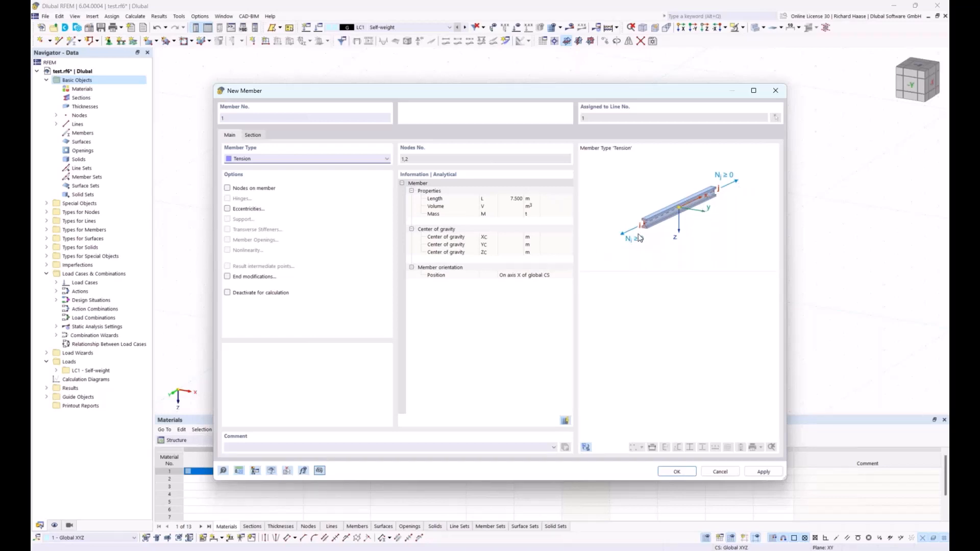
{"action": "left_click", "coordinate": [266, 160]}
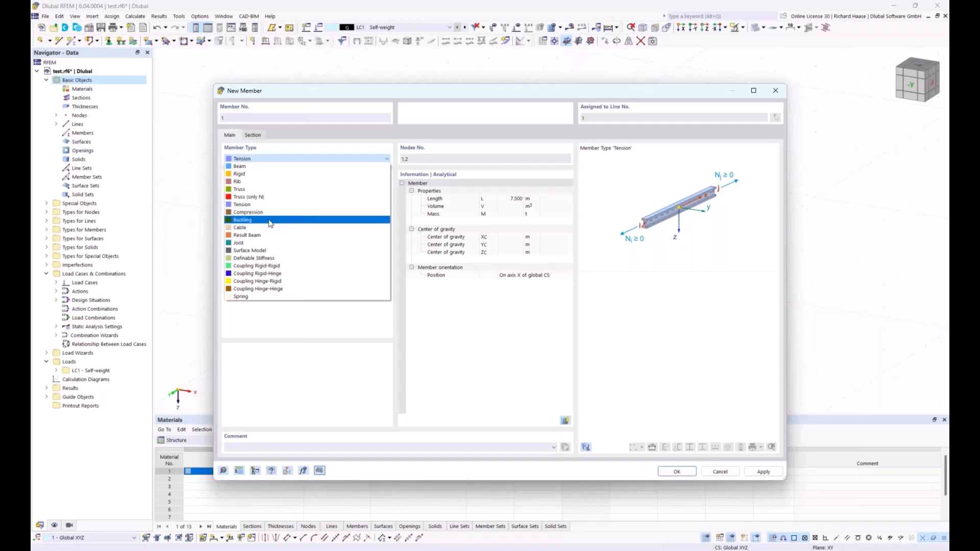
{"action": "left_click", "coordinate": [263, 257]}
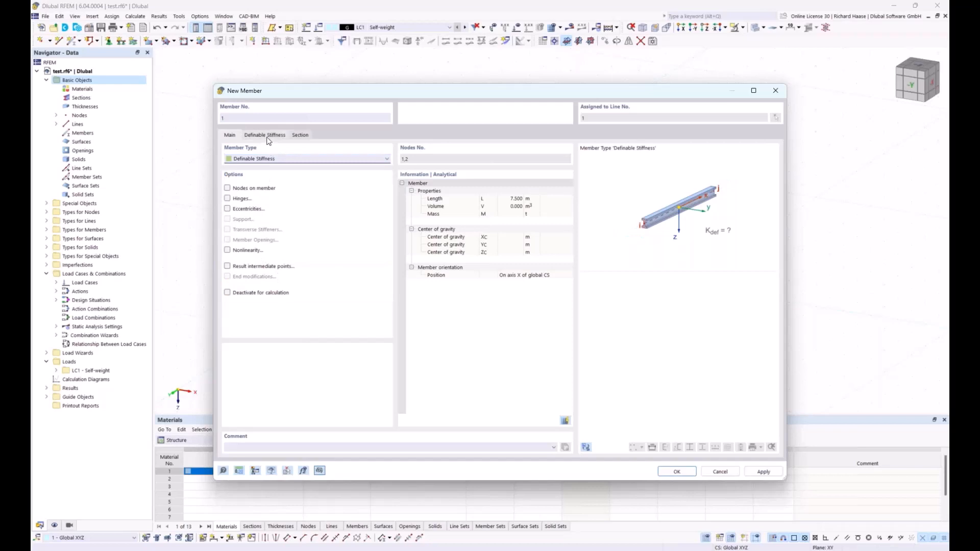
View the input for a new member definable stiffness, cancel it, and set the member type back to Beam
{"action": "left_click", "coordinate": [268, 136]}
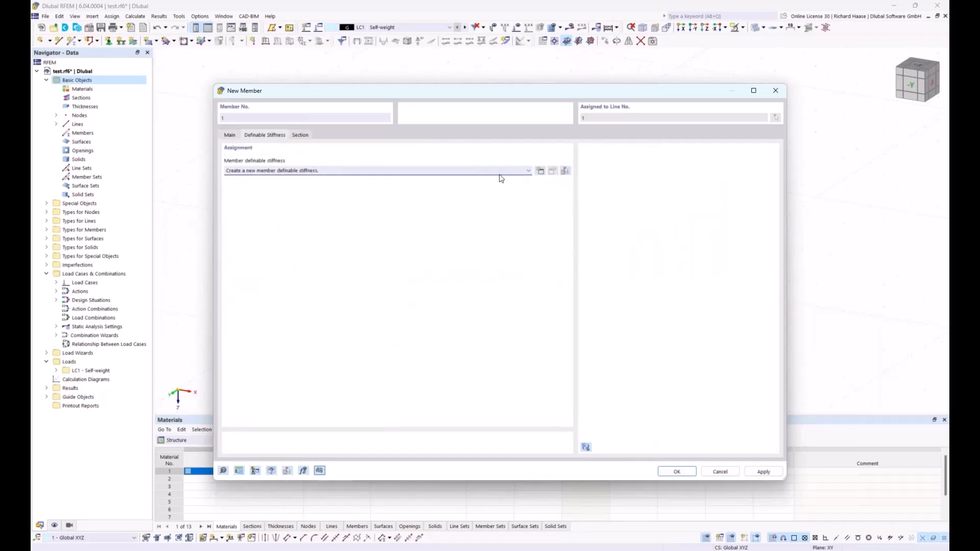
{"action": "left_click", "coordinate": [540, 171]}
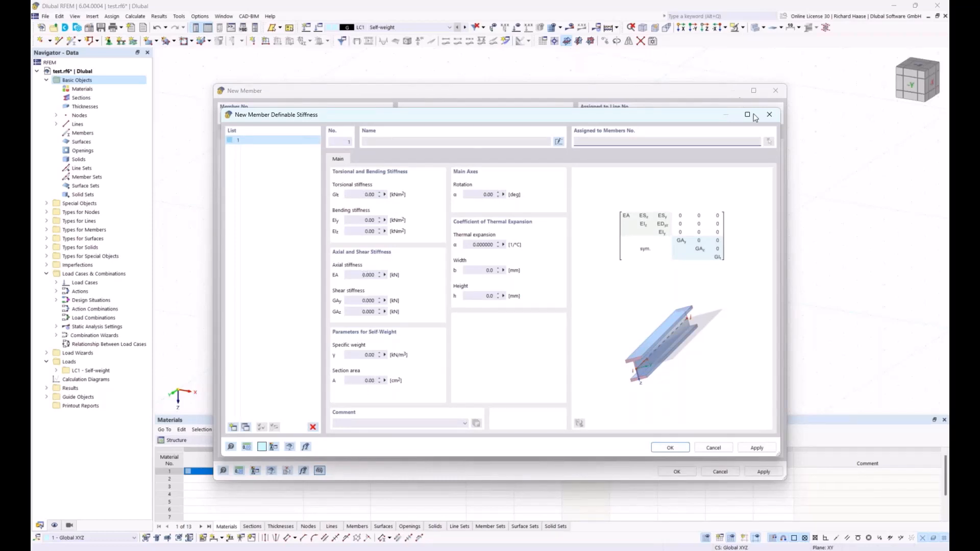
{"action": "left_click", "coordinate": [769, 115]}
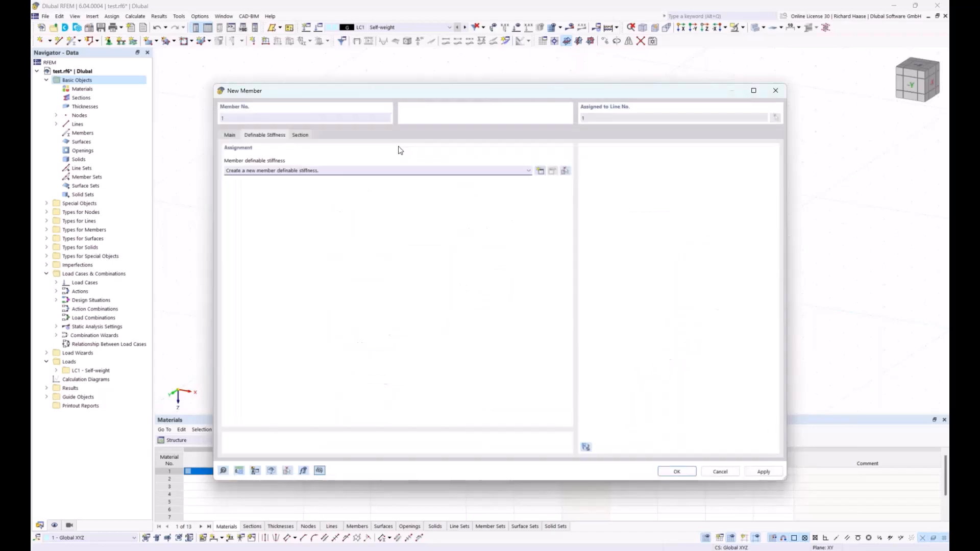
{"action": "left_click", "coordinate": [229, 135]}
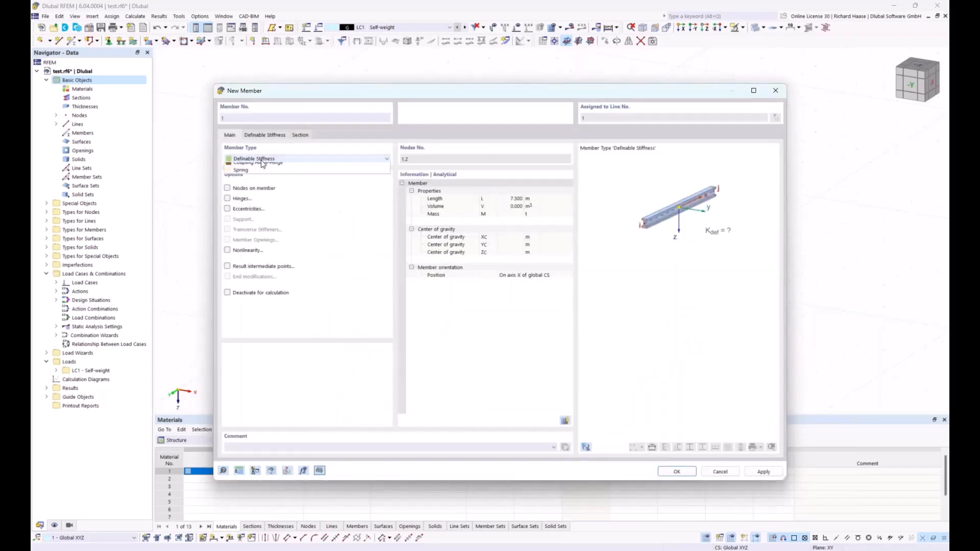
{"action": "left_click", "coordinate": [261, 159]}
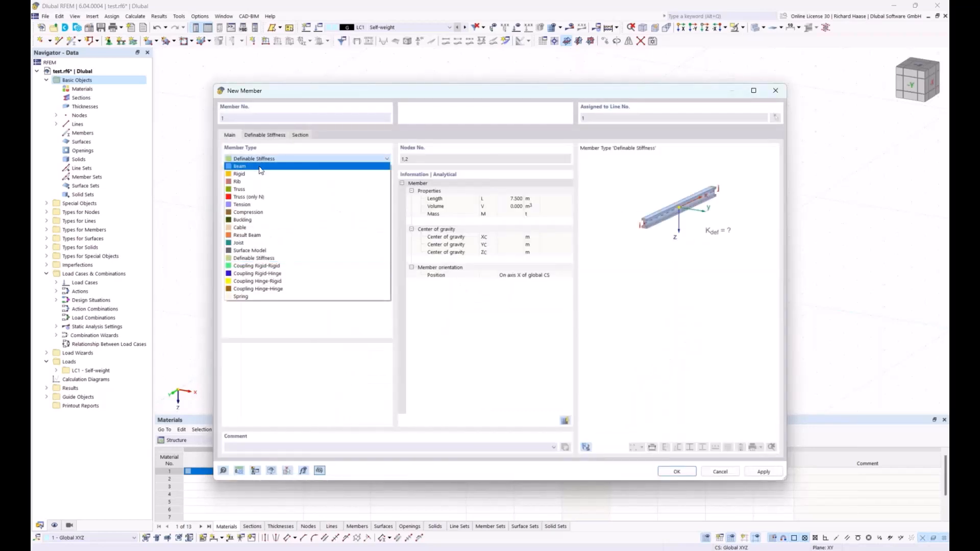
{"action": "left_click", "coordinate": [261, 168]}
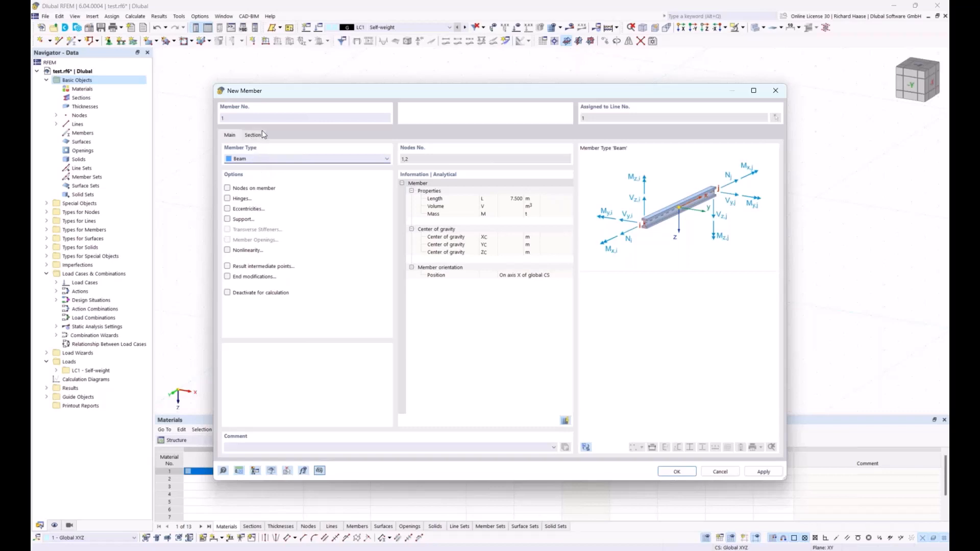
Choose the standardized steel I-section HE 200 B (EN 10365:2017) for the member start, with the section library covering all regions
{"action": "left_click", "coordinate": [254, 135]}
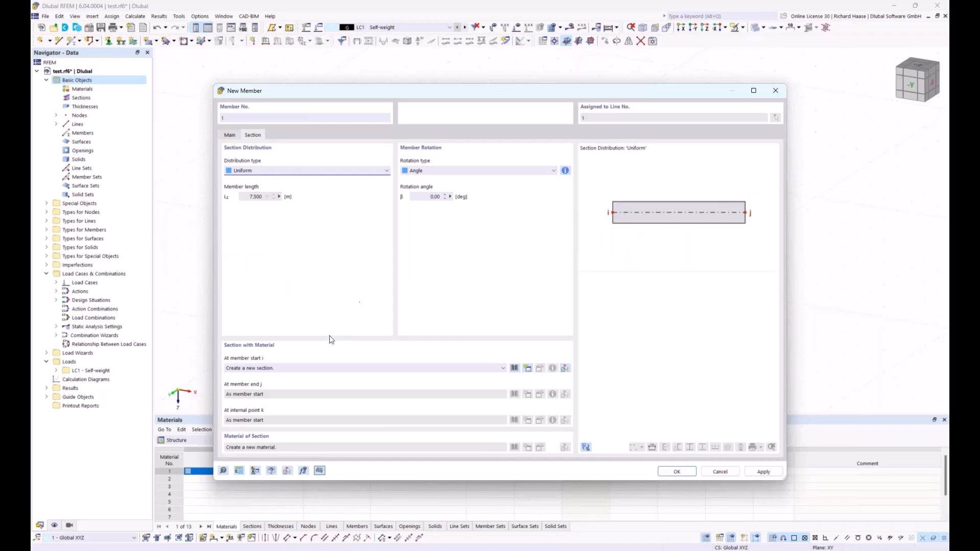
{"action": "left_click", "coordinate": [515, 369]}
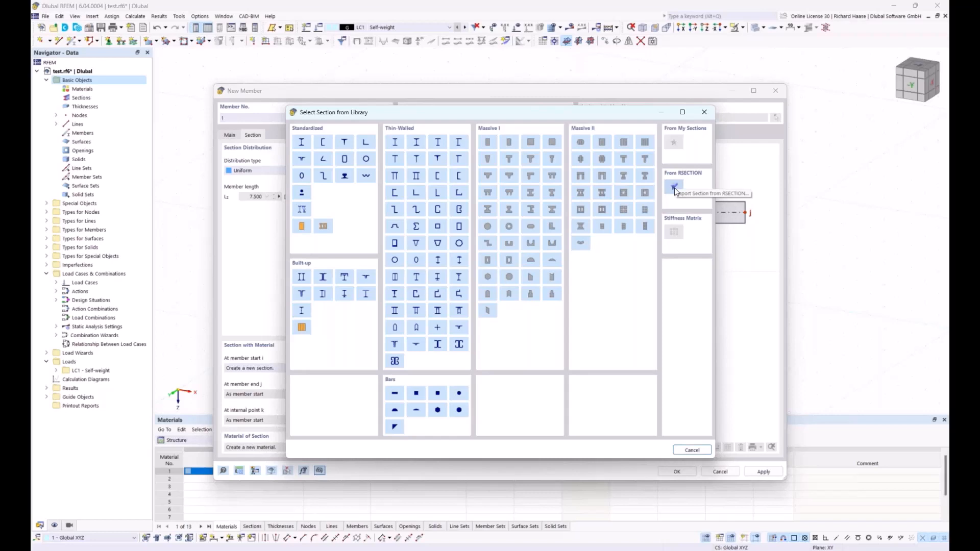
{"action": "left_click", "coordinate": [301, 143]}
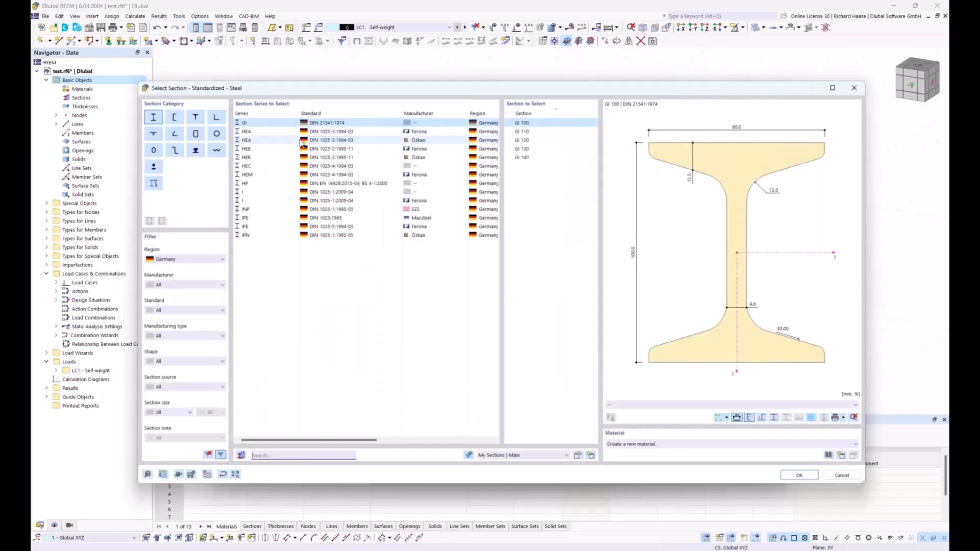
{"action": "left_click", "coordinate": [179, 259]}
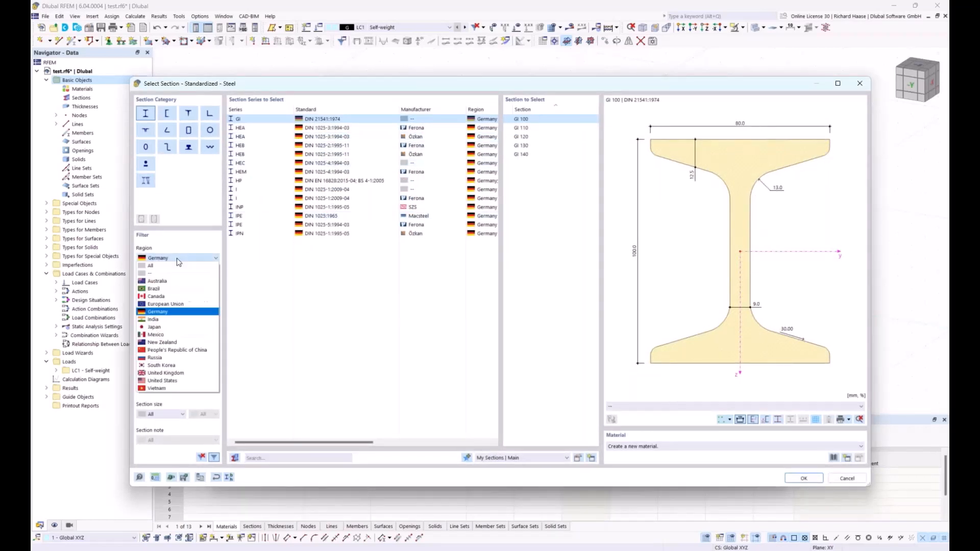
{"action": "left_click", "coordinate": [176, 271]}
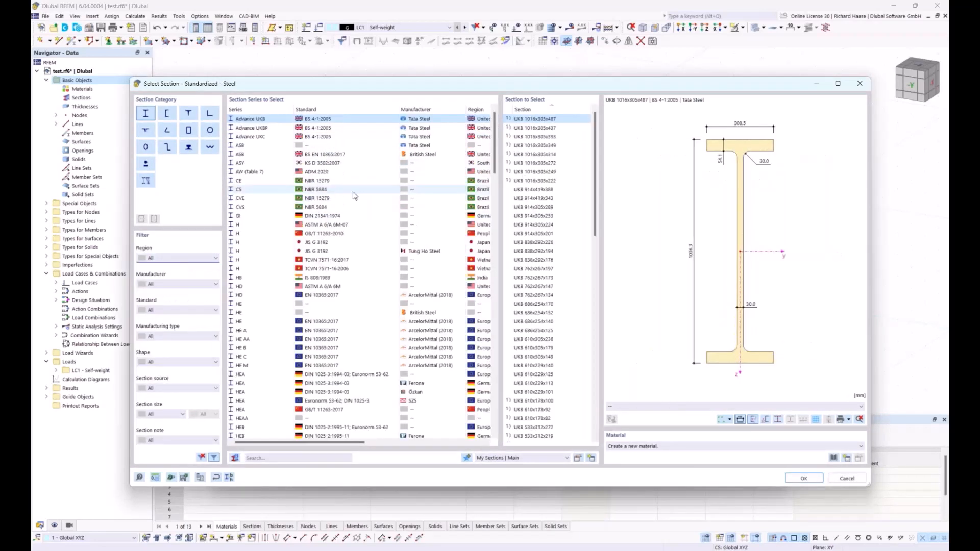
{"action": "left_click", "coordinate": [258, 350]}
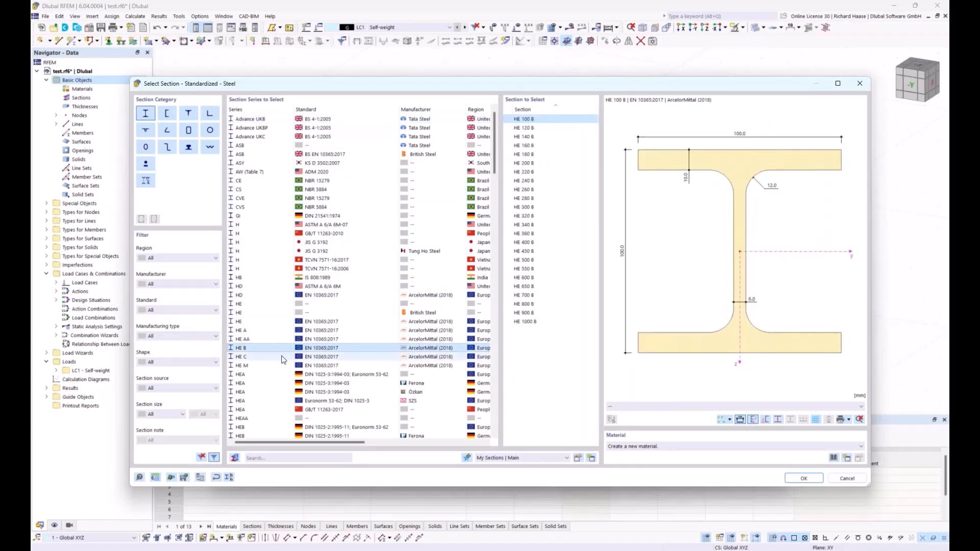
{"action": "left_click", "coordinate": [540, 164]}
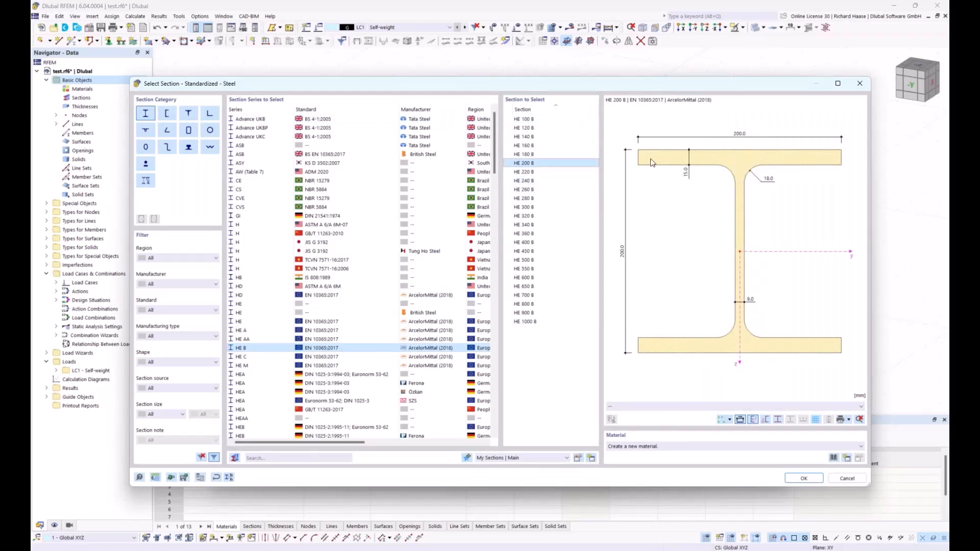
Create a new section material from the library, using steel S355N of series Steel S to EN 10025-3:2004-11
{"action": "left_click", "coordinate": [644, 450]}
{"action": "left_click", "coordinate": [643, 450]}
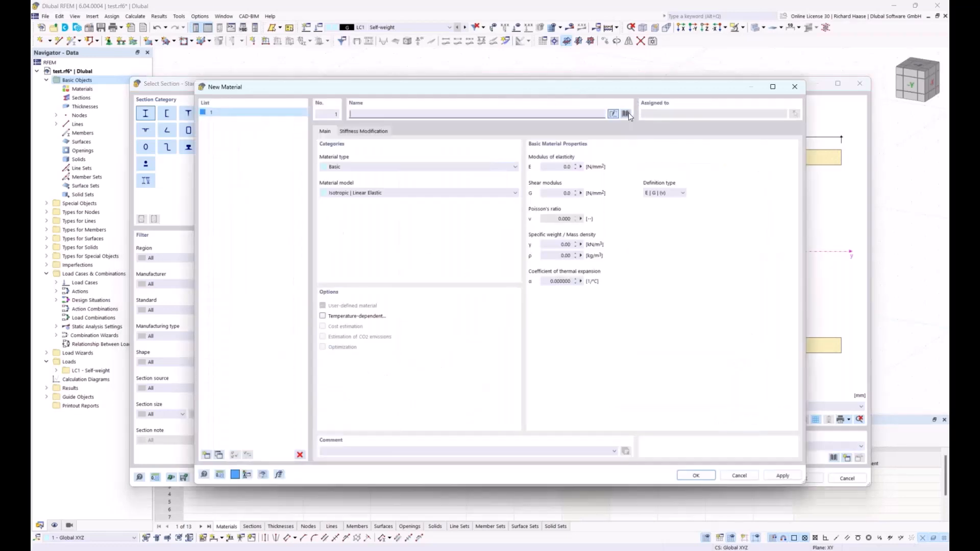
{"action": "left_click", "coordinate": [626, 114]}
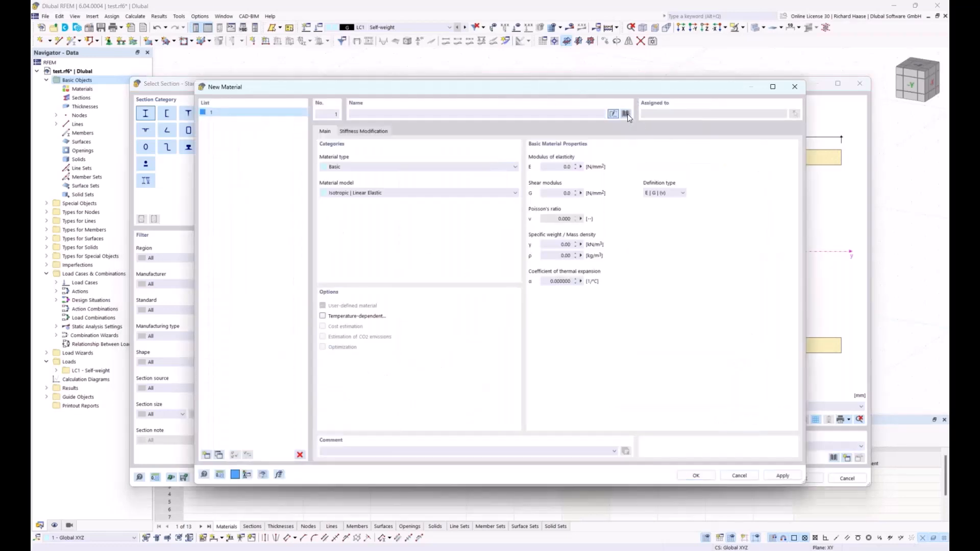
{"action": "left_click", "coordinate": [217, 149]}
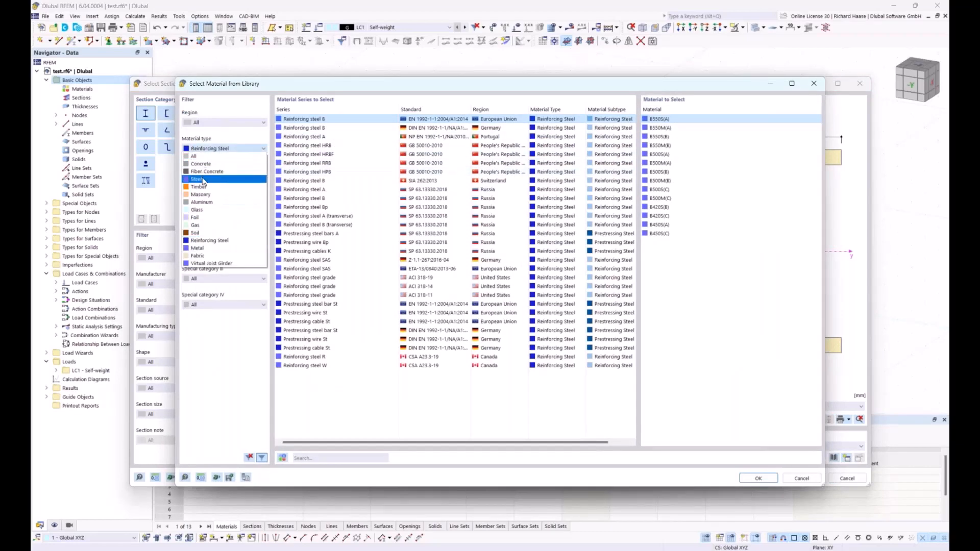
{"action": "left_click", "coordinate": [202, 180]}
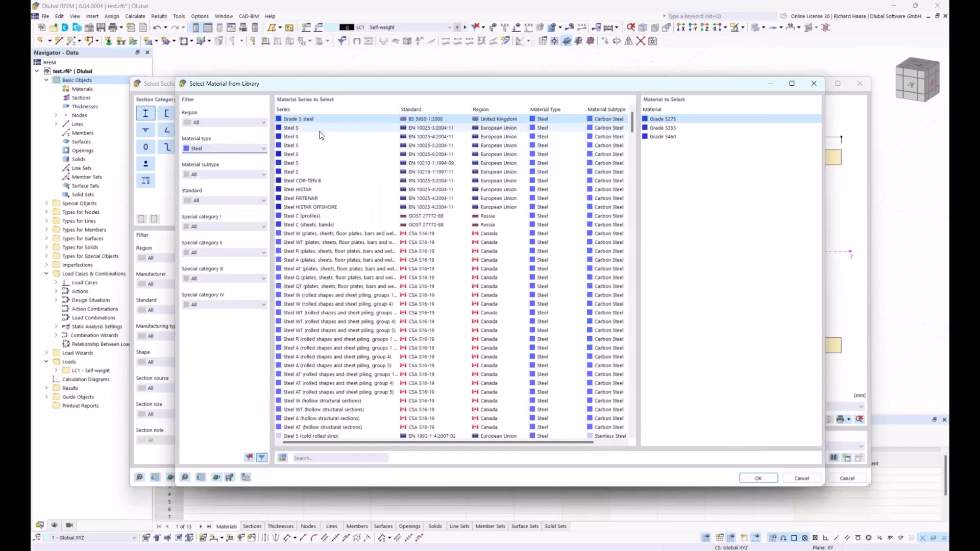
{"action": "left_click", "coordinate": [319, 131]}
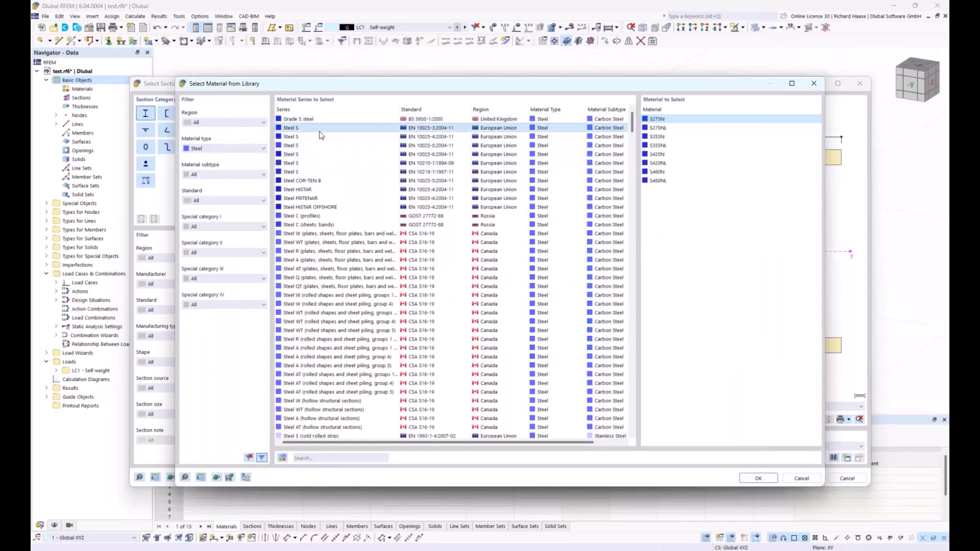
{"action": "left_click", "coordinate": [679, 137]}
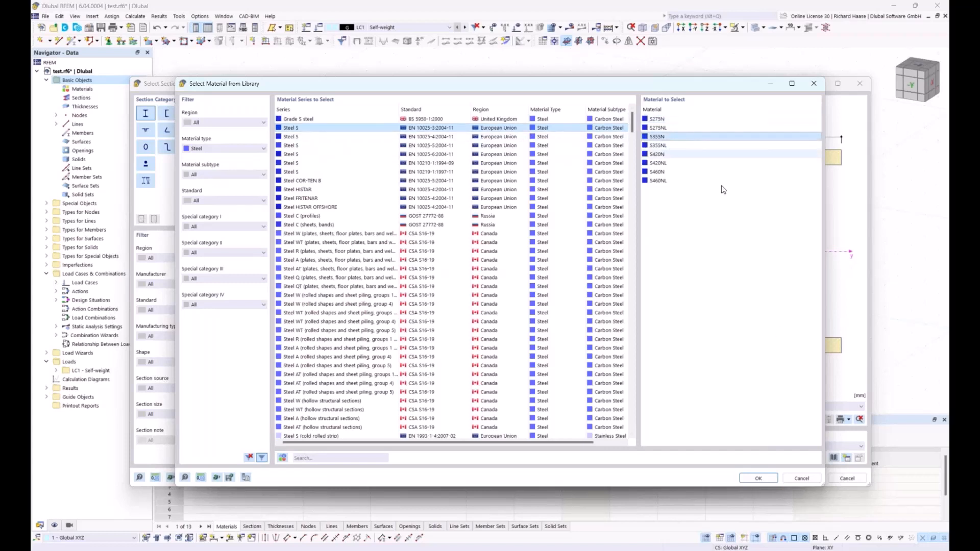
{"action": "left_click", "coordinate": [753, 478]}
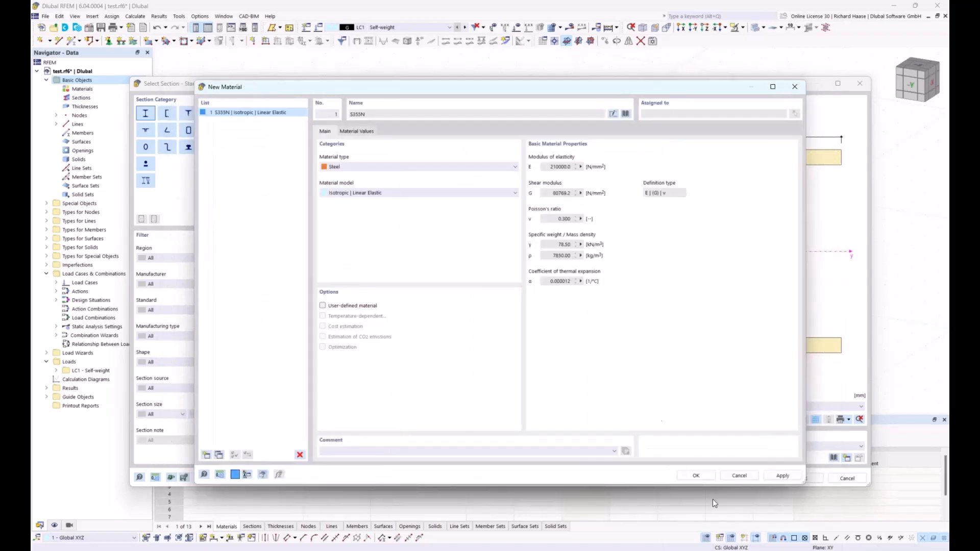
{"action": "left_click", "coordinate": [696, 475]}
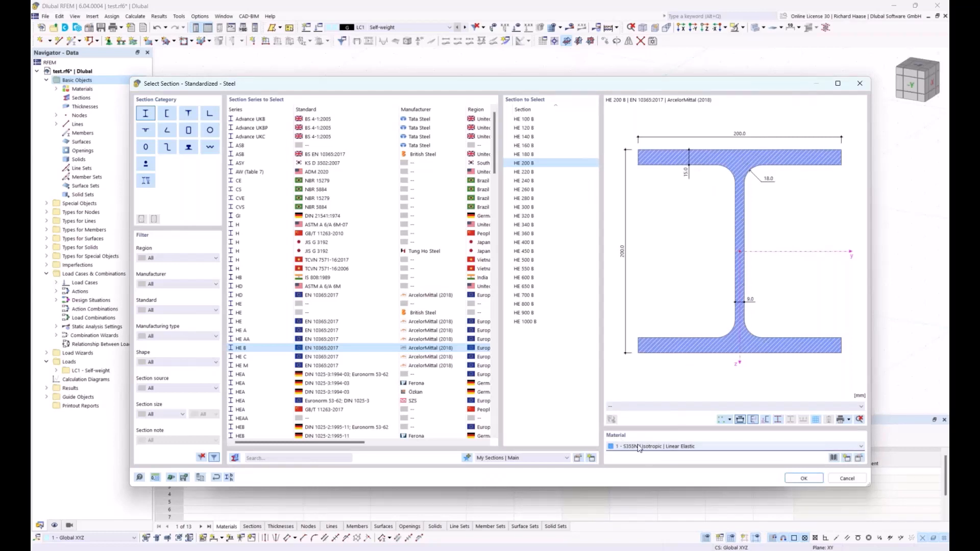
Accept the HE 200 B section with material S355N, and complete the new beam member and the line edit
{"action": "left_click", "coordinate": [803, 479]}
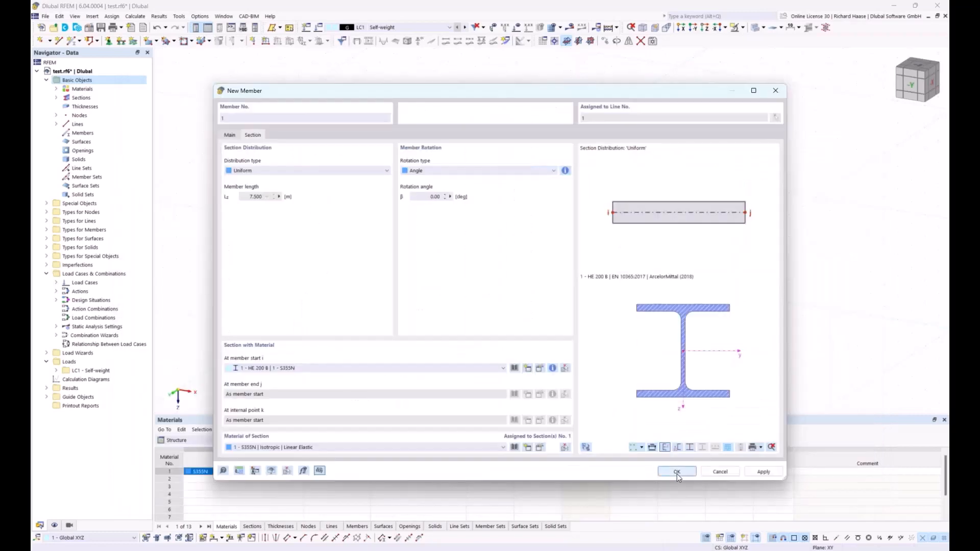
{"action": "left_click", "coordinate": [677, 472]}
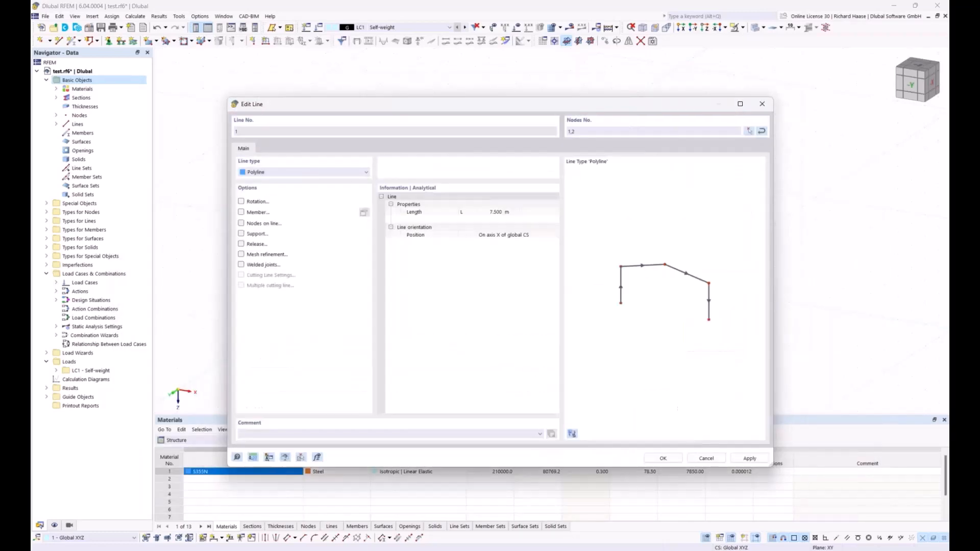
{"action": "left_click", "coordinate": [660, 459]}
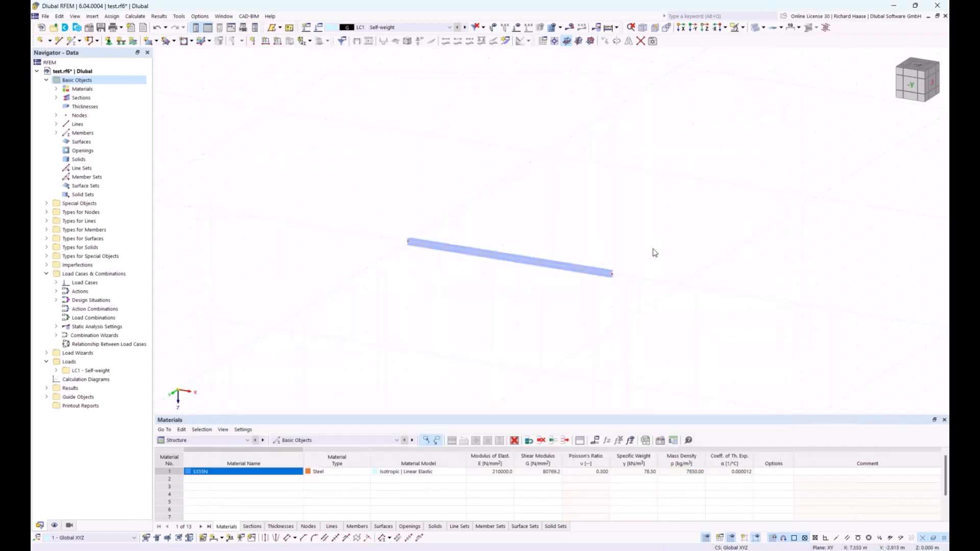
{"action": "scroll", "coordinate": [590, 255], "scroll_direction": "up", "scroll_amount": 4}
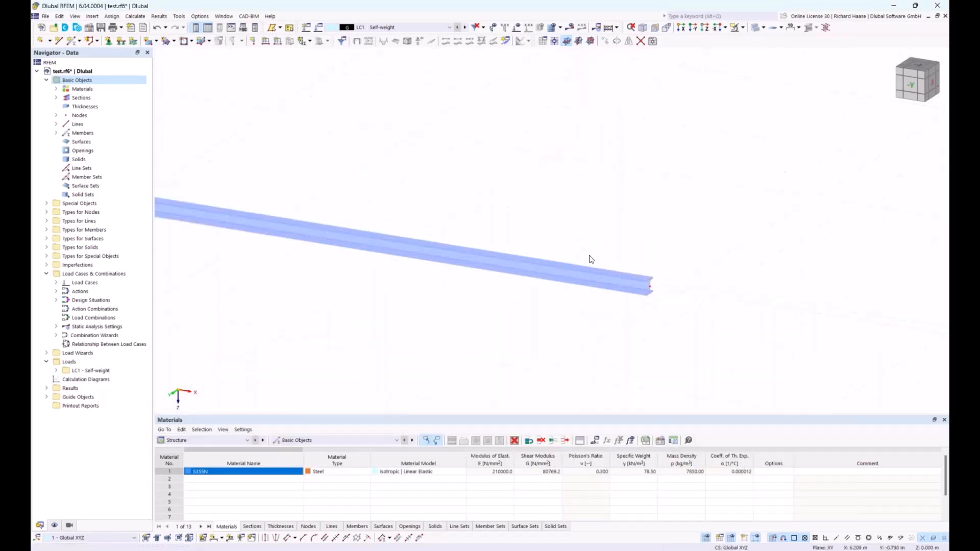
{"action": "middle_click_drag", "start_coordinate": [590, 255], "coordinate": [511, 209], "text": "ctrl"}
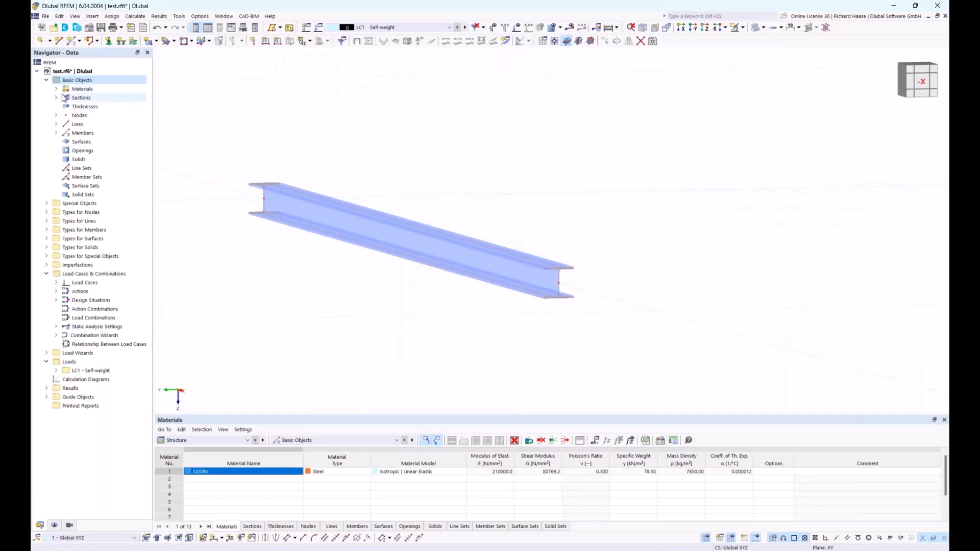
Expand the materials in the navigator and look through the commands available for them
{"action": "double_click", "coordinate": [76, 89]}
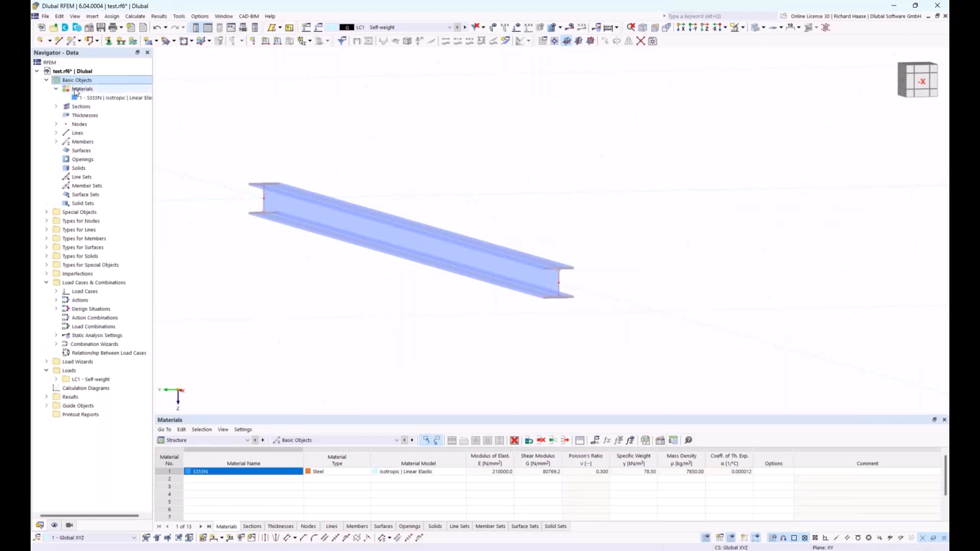
{"action": "right_click", "coordinate": [83, 91]}
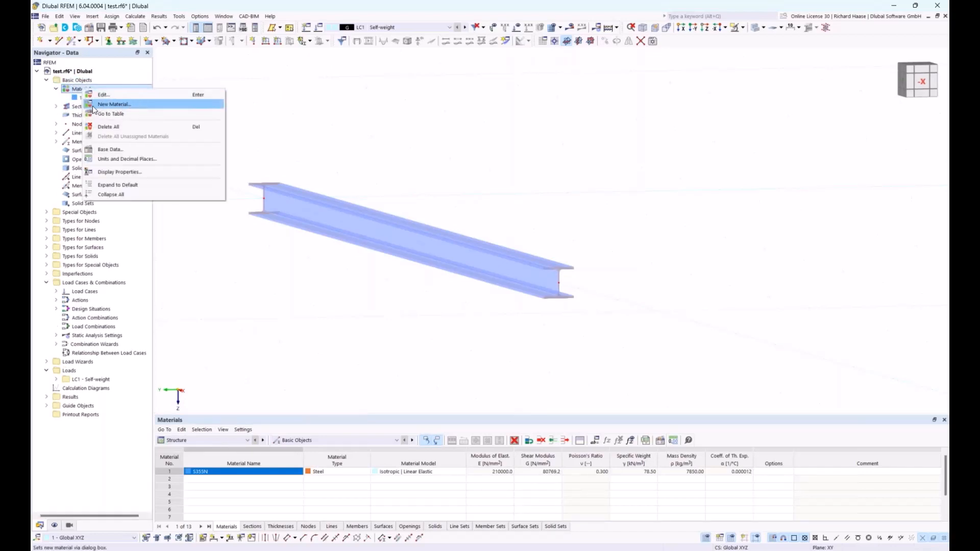
{"action": "left_click", "coordinate": [65, 91]}
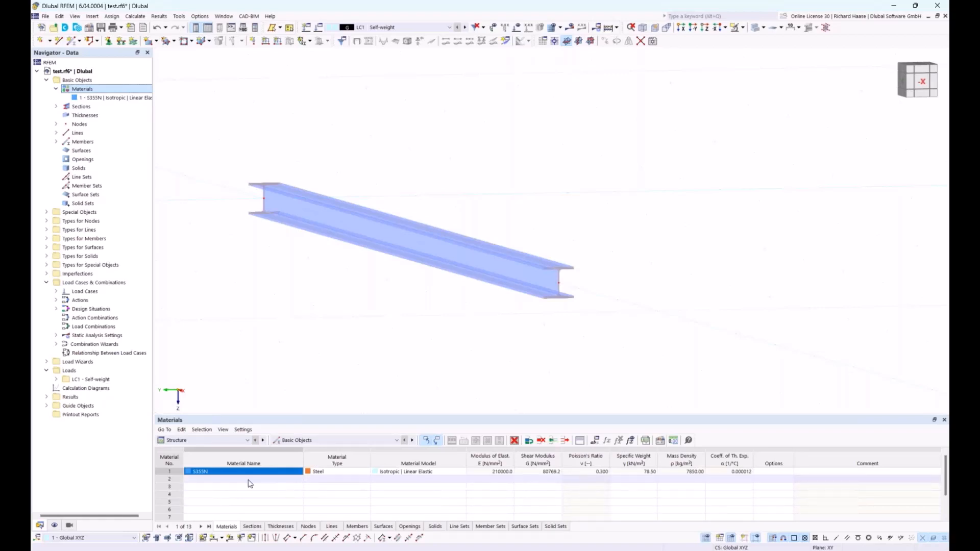
Look through the commands available for the beam in the model, and list the load types under LC1 - Self-weight in the navigator
{"action": "scroll", "coordinate": [565, 221], "scroll_direction": "up", "scroll_amount": 3}
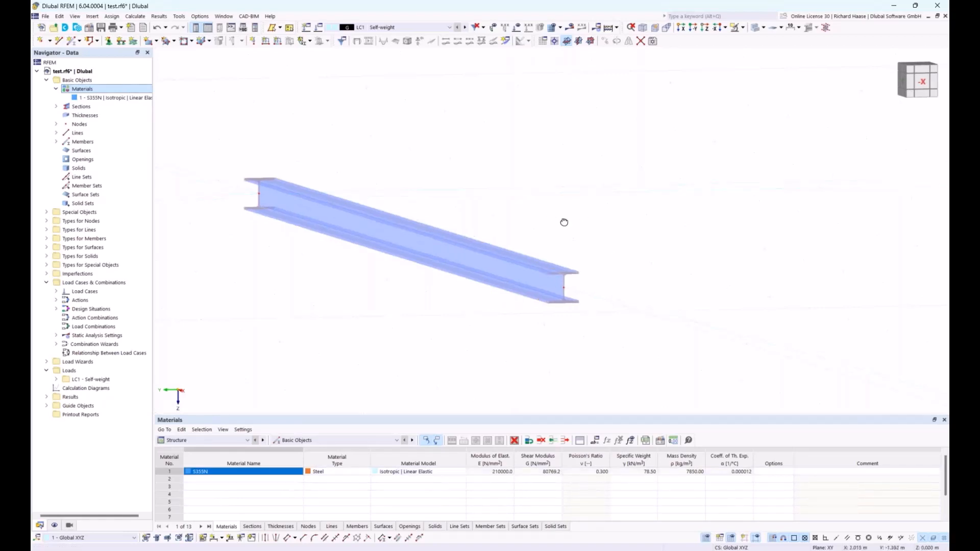
{"action": "scroll", "coordinate": [579, 228], "scroll_direction": "down", "scroll_amount": 4}
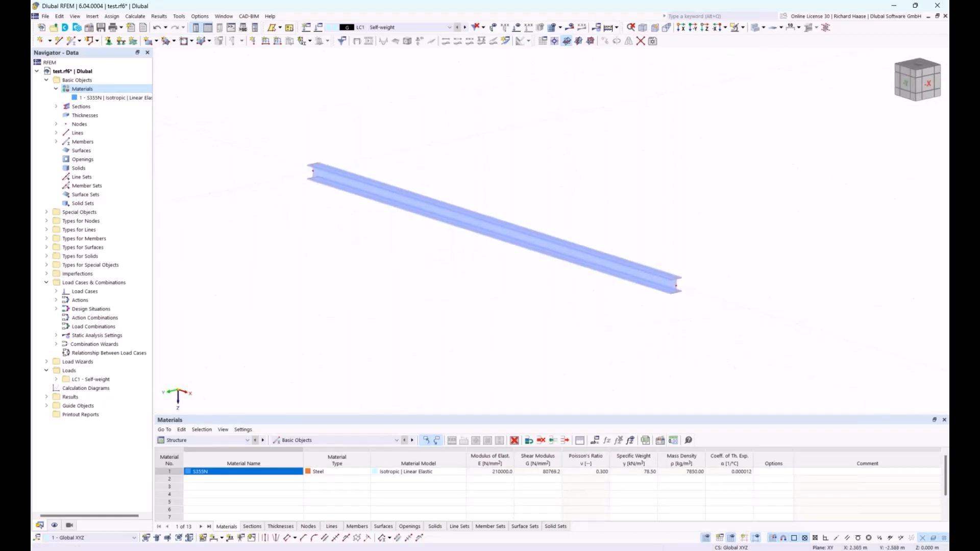
{"action": "middle_click_drag", "start_coordinate": [580, 194], "coordinate": [606, 199], "text": "ctrl"}
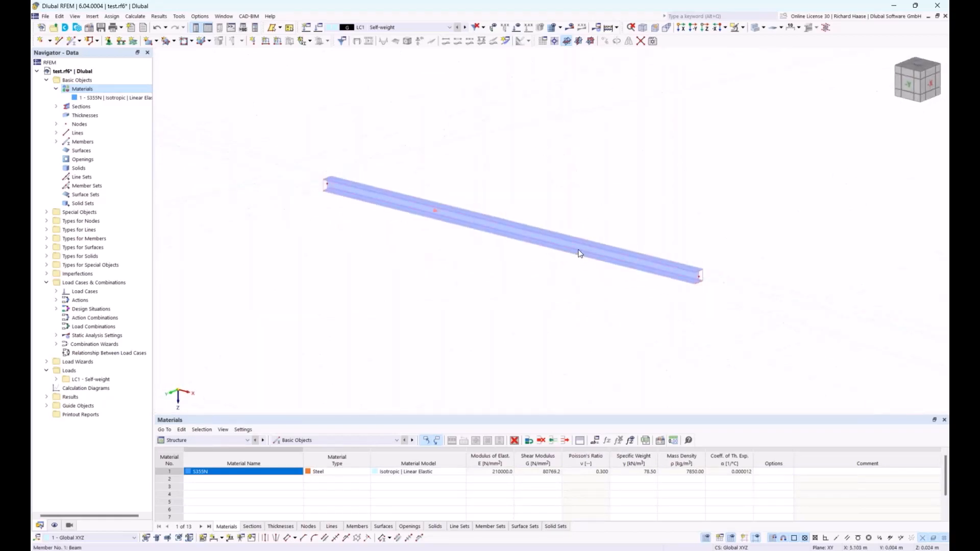
{"action": "mouse_move", "coordinate": [579, 253]}
{"action": "middle_click_drag", "start_coordinate": [606, 191], "coordinate": [618, 196], "text": "ctrl"}
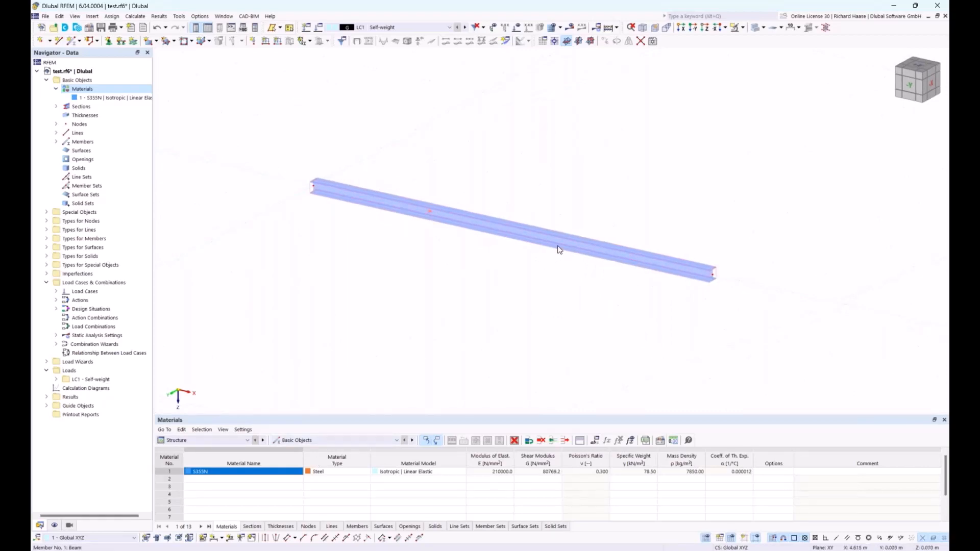
{"action": "right_click", "coordinate": [561, 244]}
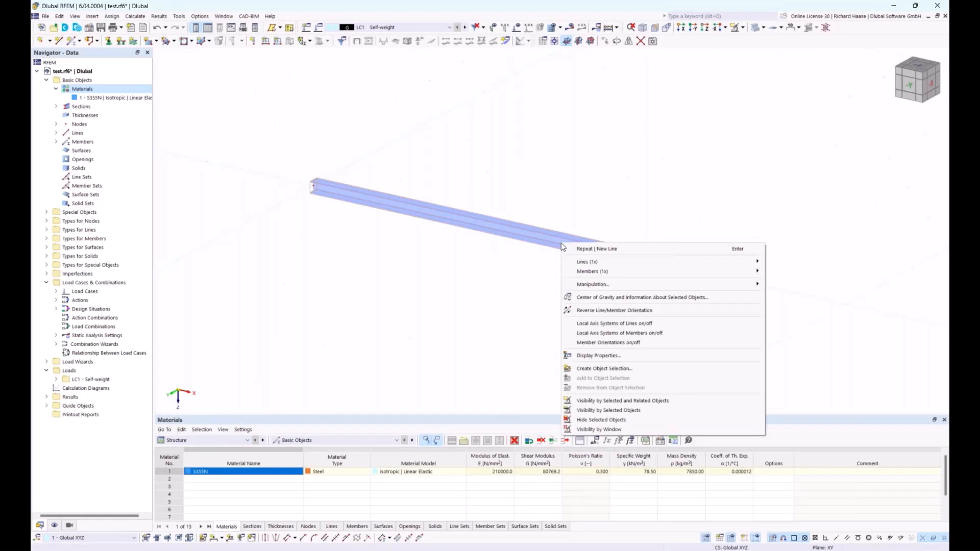
{"action": "left_click", "coordinate": [56, 379]}
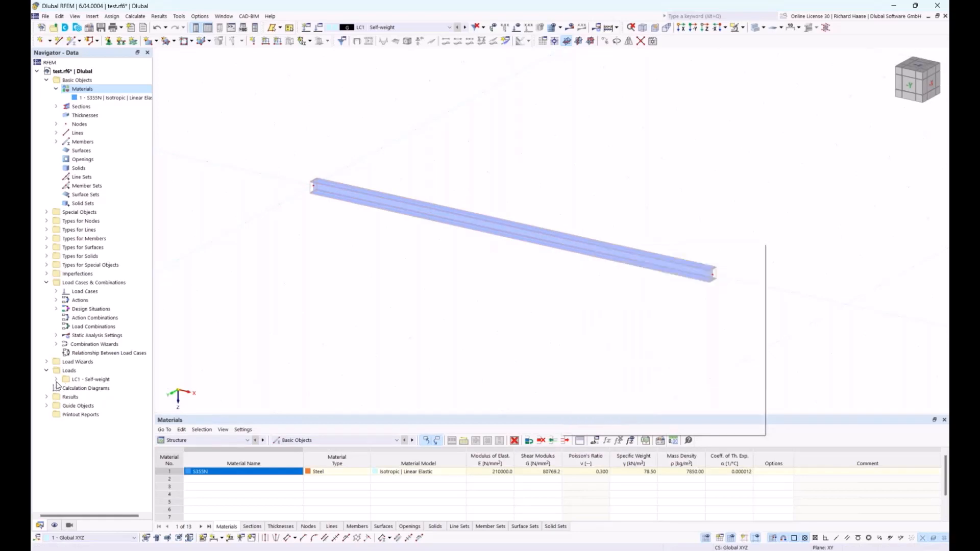
{"action": "left_click", "coordinate": [56, 379]}
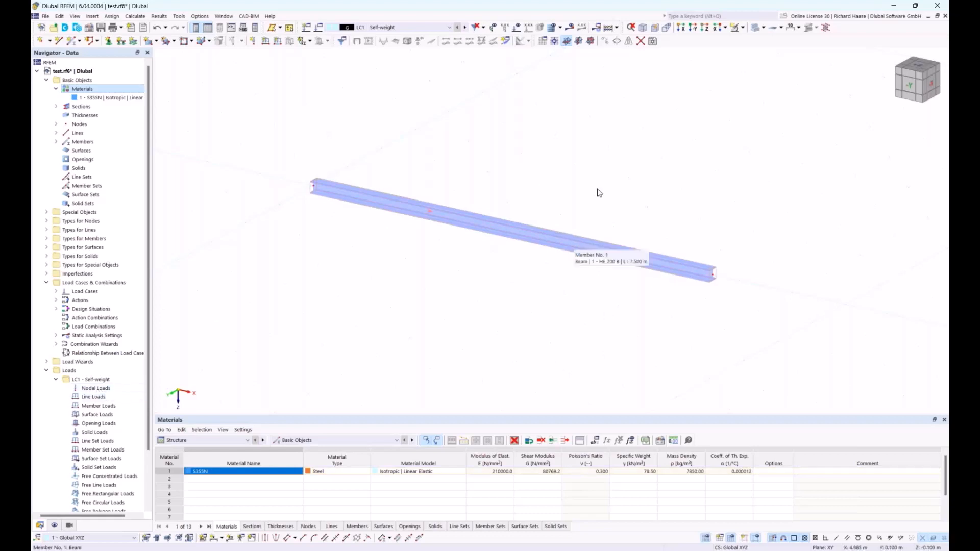
Display the beam as wireframe, switch it to the solid model and view the profile at its end
{"action": "left_click", "coordinate": [757, 31]}
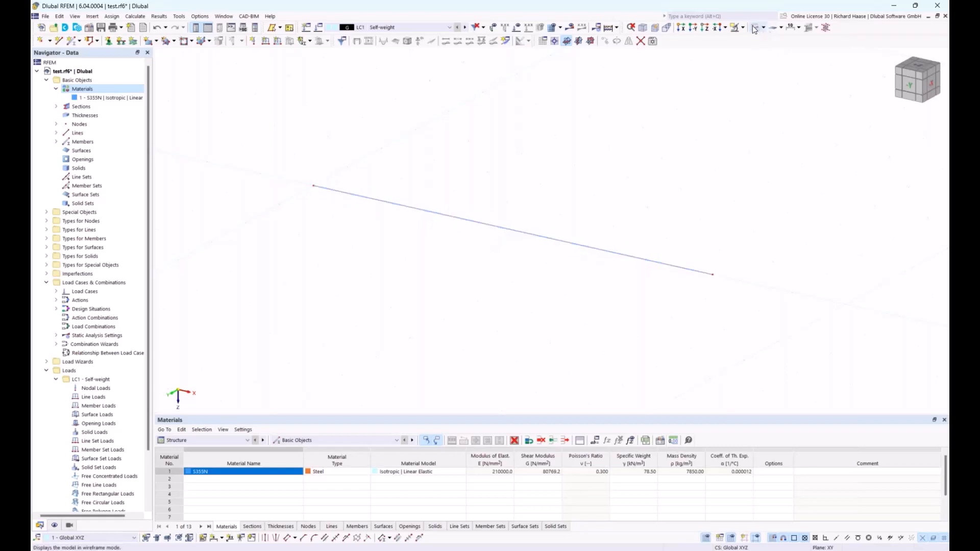
{"action": "left_click", "coordinate": [764, 28]}
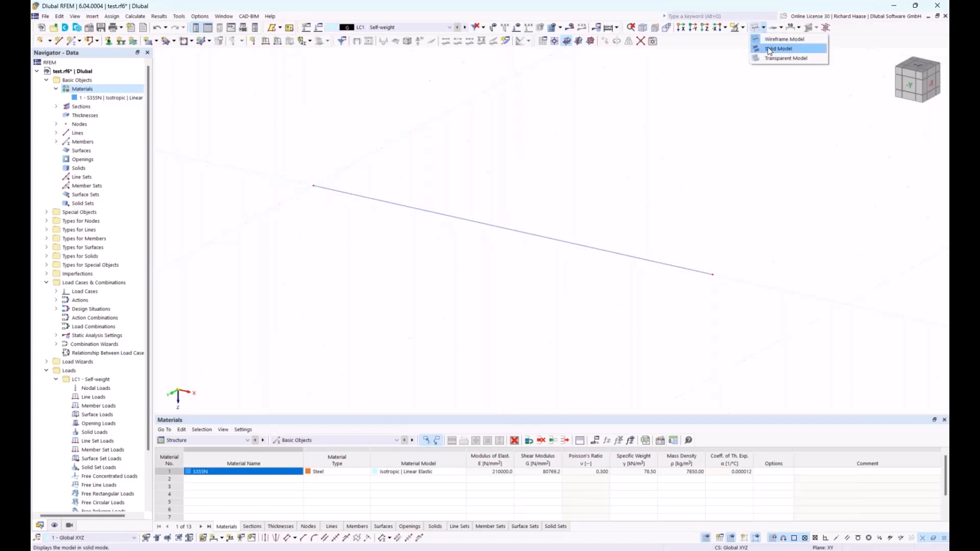
{"action": "left_click", "coordinate": [768, 48]}
{"action": "scroll", "coordinate": [723, 275], "scroll_direction": "up", "scroll_amount": 2}
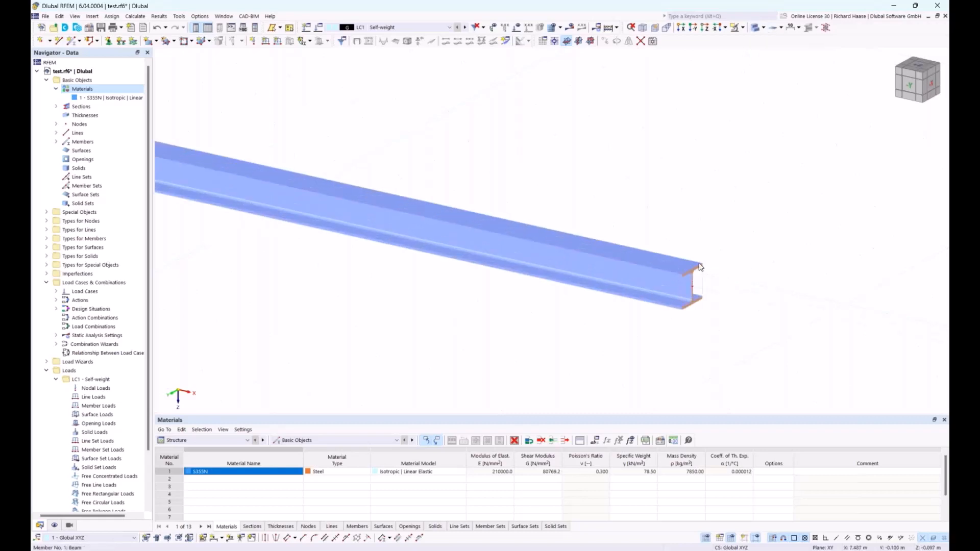
{"action": "middle_click_drag", "start_coordinate": [717, 273], "coordinate": [737, 313], "text": "ctrl"}
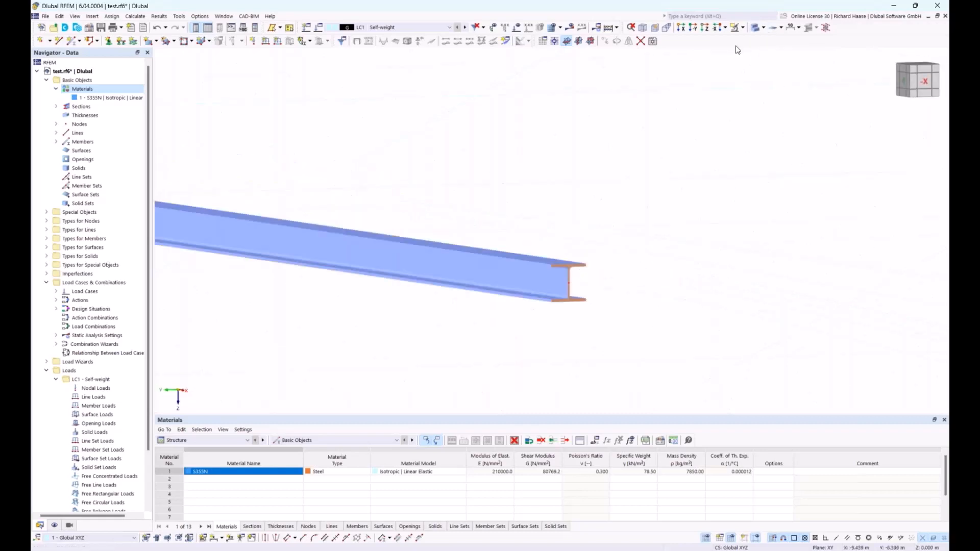
Display the beam as a transparent model, and switch back to the wireframe model with the whole beam in view
{"action": "left_click", "coordinate": [764, 28]}
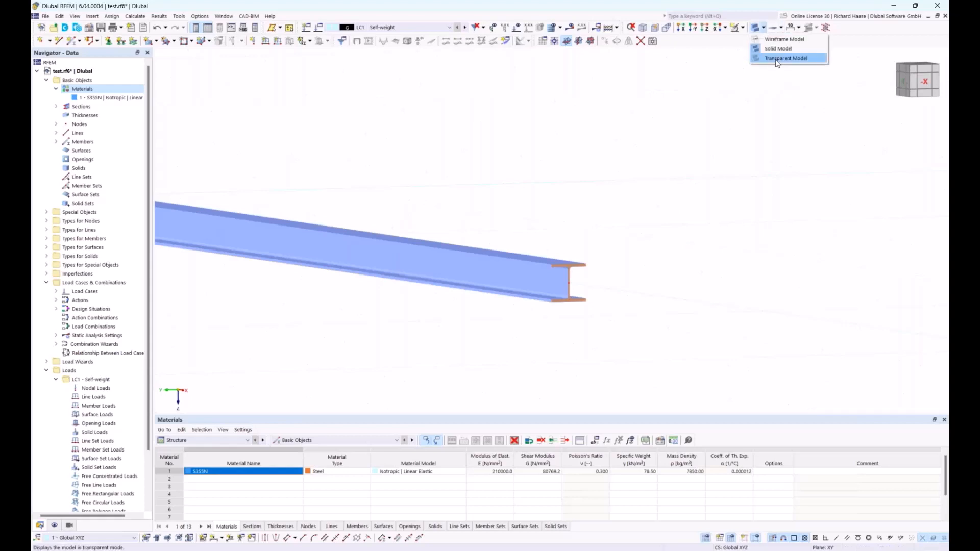
{"action": "left_click", "coordinate": [781, 59]}
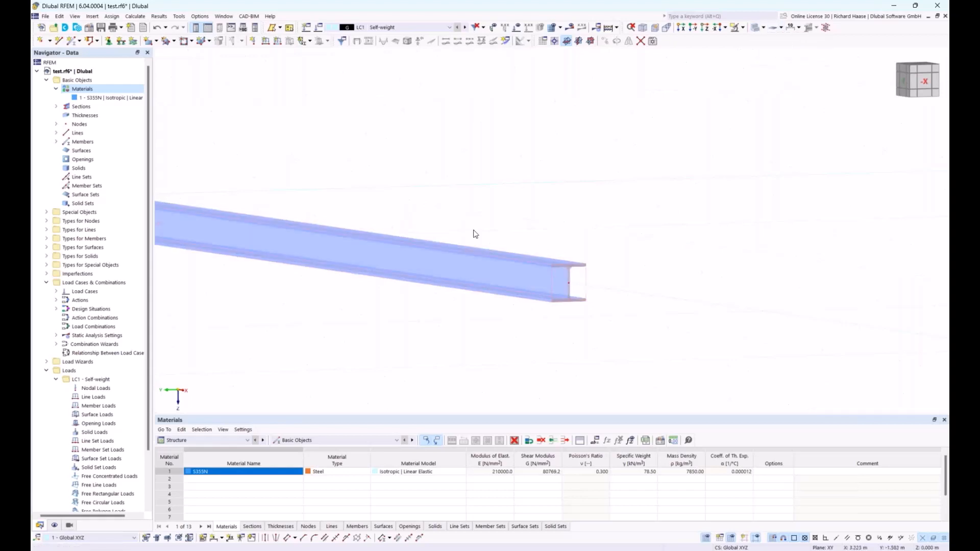
{"action": "left_click", "coordinate": [764, 28]}
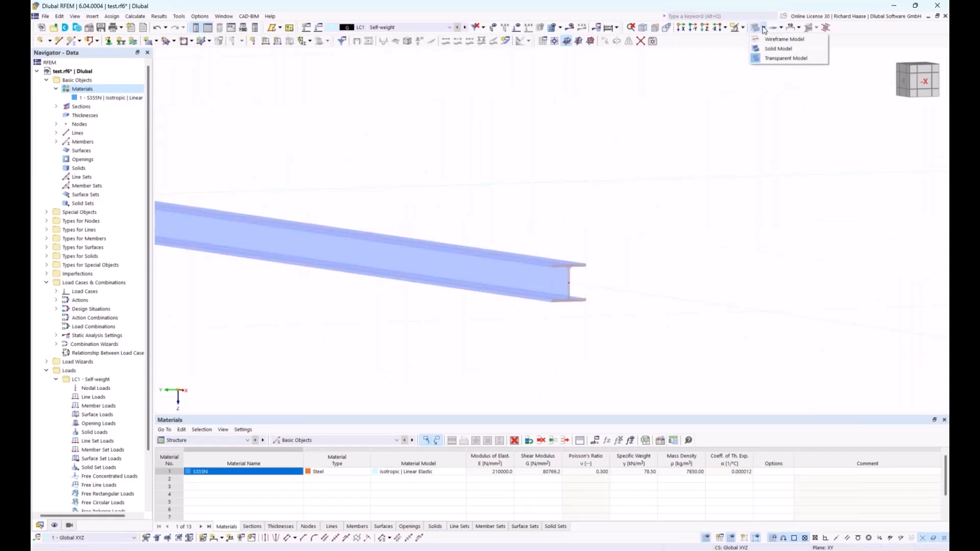
{"action": "left_click", "coordinate": [767, 39]}
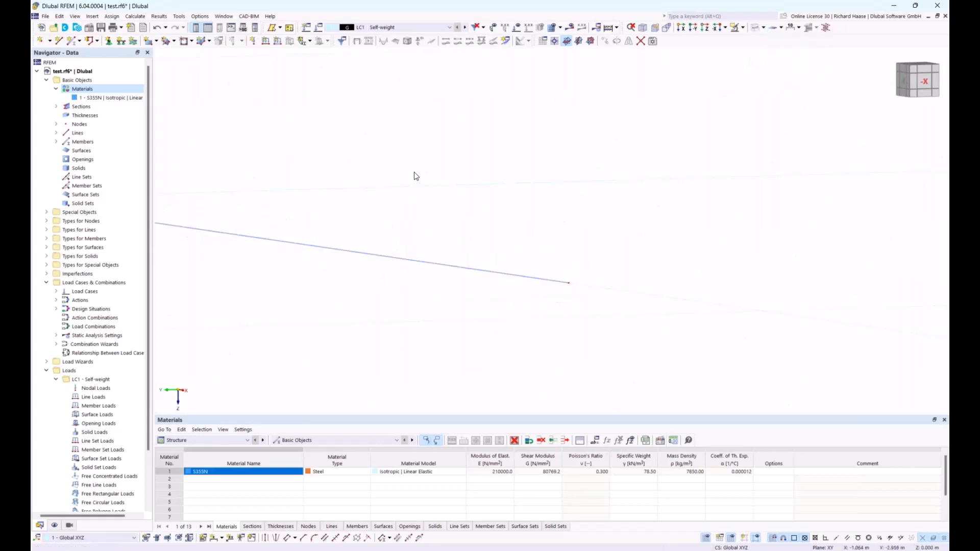
{"action": "middle_click_drag", "start_coordinate": [415, 175], "coordinate": [556, 252], "text": "ctrl"}
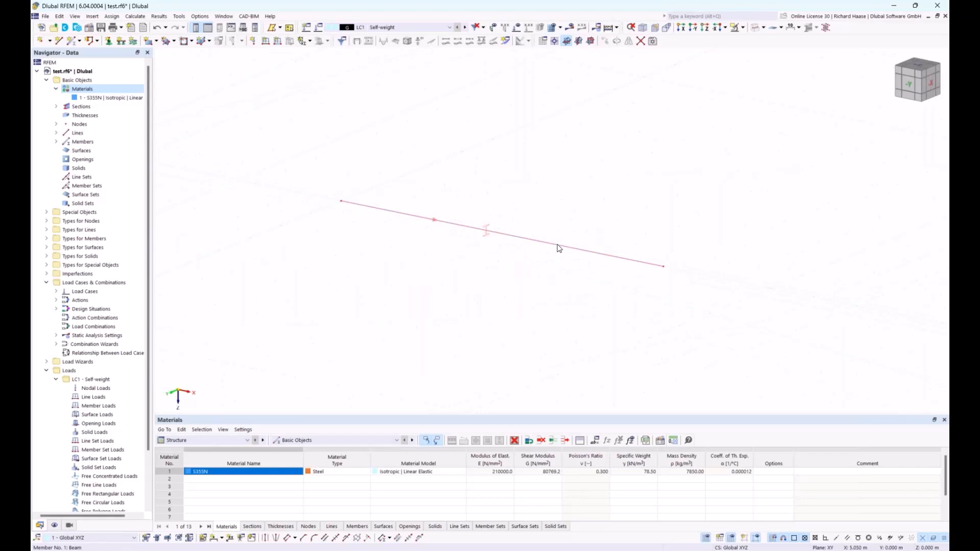
Divide the beam member by distance, with the new node 4.5 m from the member start, and check the resulting members
{"action": "right_click", "coordinate": [557, 249]}
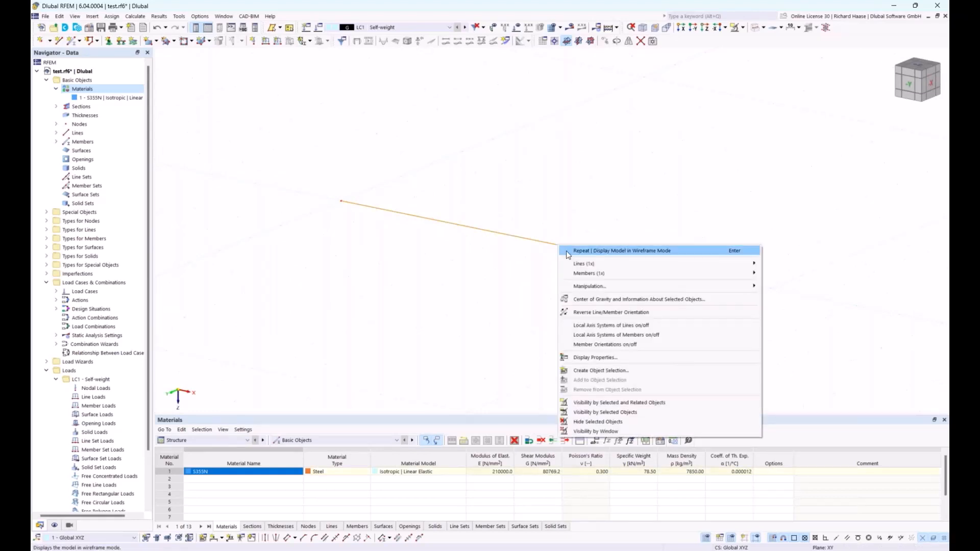
{"action": "mouse_move", "coordinate": [599, 279]}
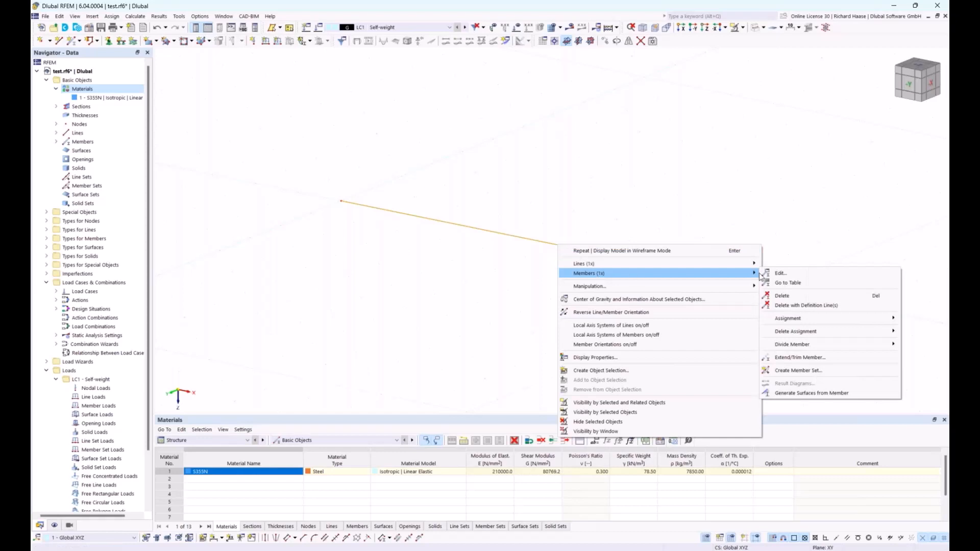
{"action": "mouse_move", "coordinate": [850, 350]}
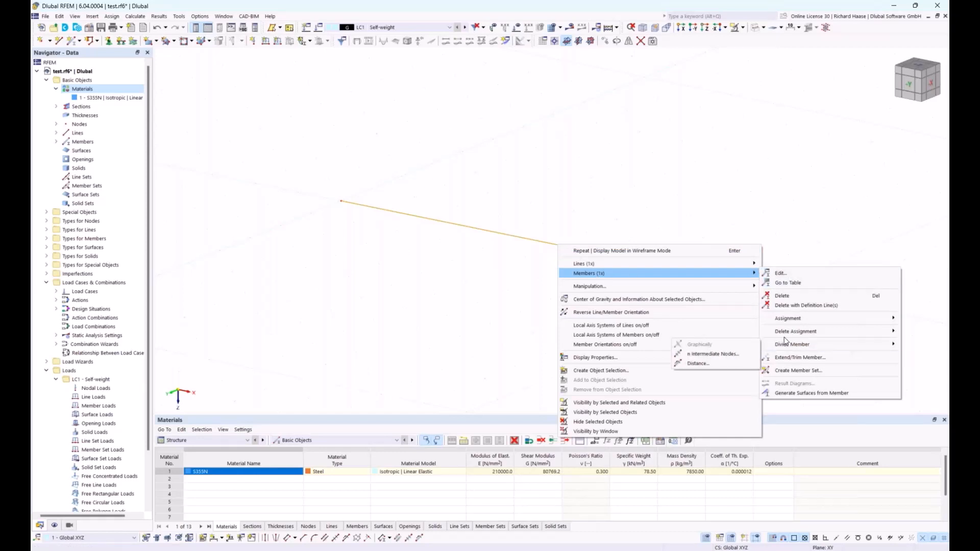
{"action": "left_click", "coordinate": [699, 364]}
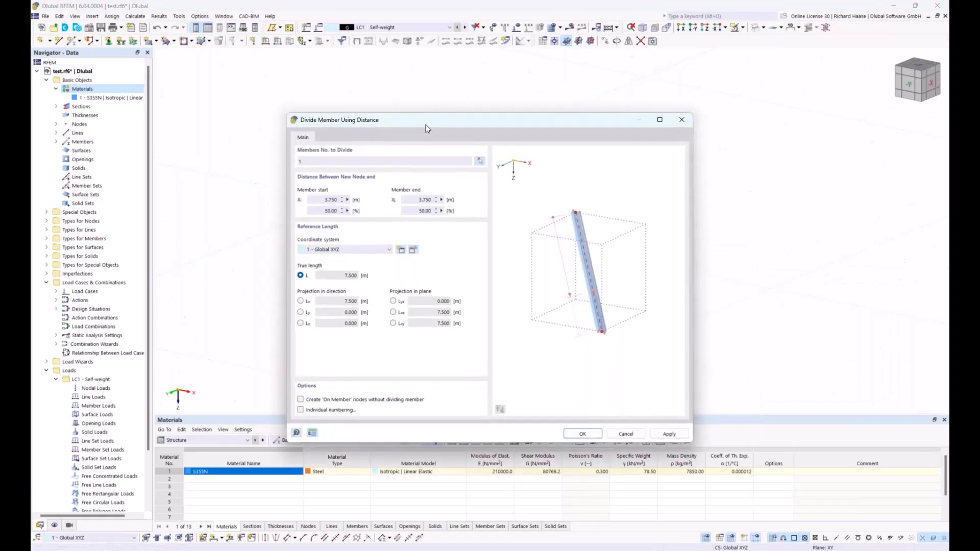
{"action": "left_click_drag", "start_coordinate": [425, 119], "coordinate": [462, 158]}
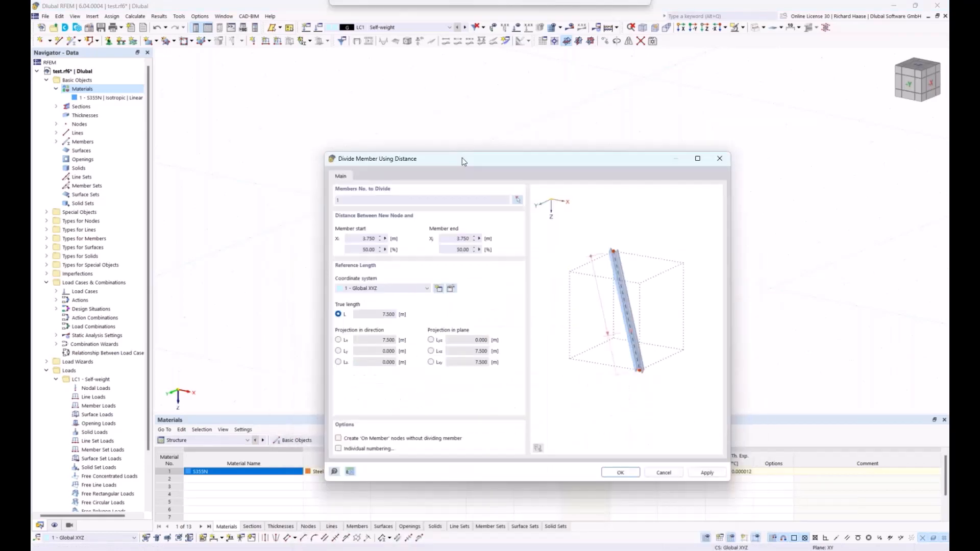
{"action": "double_click", "coordinate": [357, 240]}
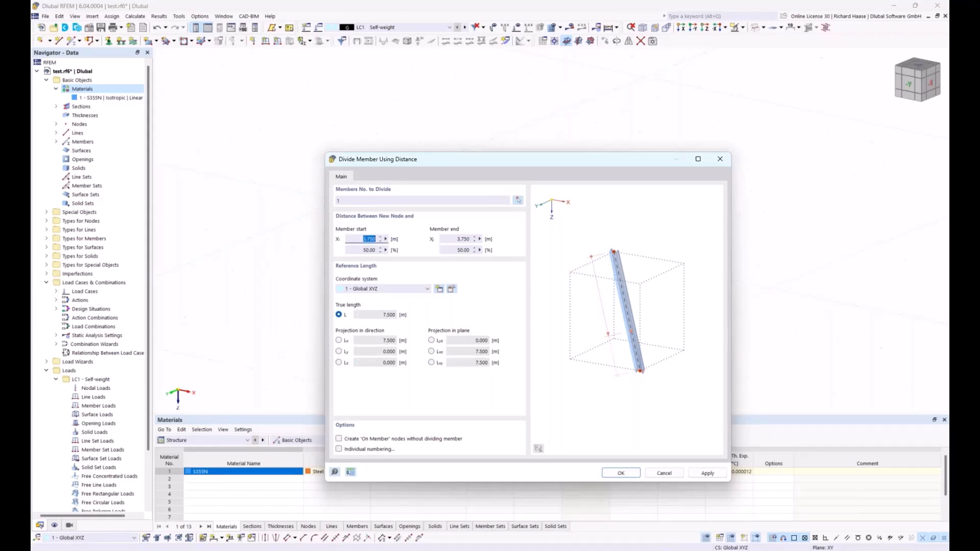
{"action": "type", "text": "4.5"}
{"action": "left_click", "coordinate": [621, 474]}
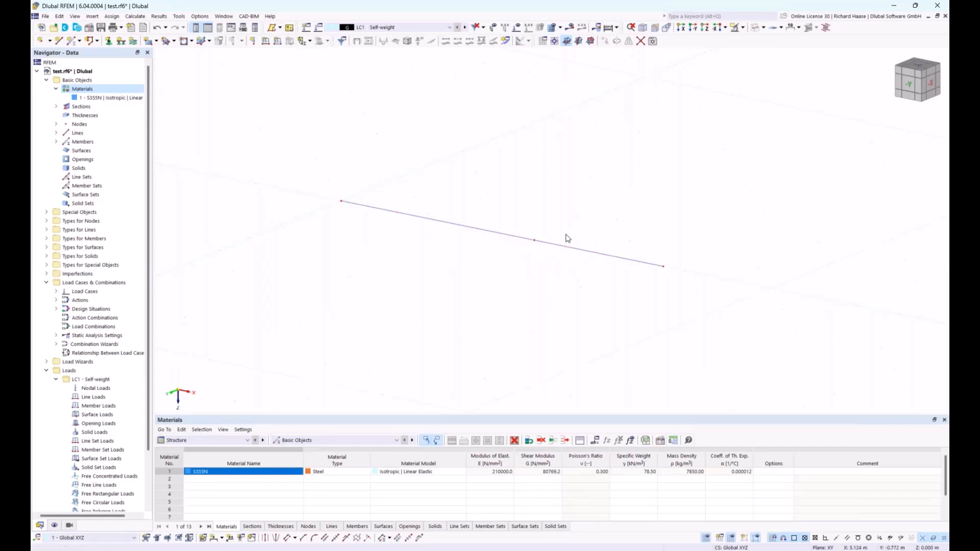
{"action": "mouse_move", "coordinate": [491, 235]}
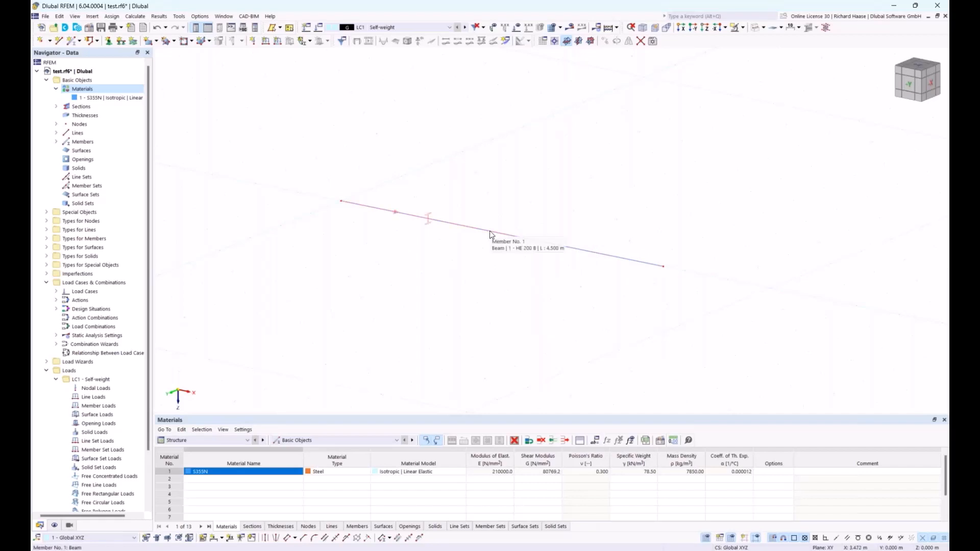
{"action": "mouse_move", "coordinate": [581, 245]}
{"action": "mouse_move", "coordinate": [531, 243]}
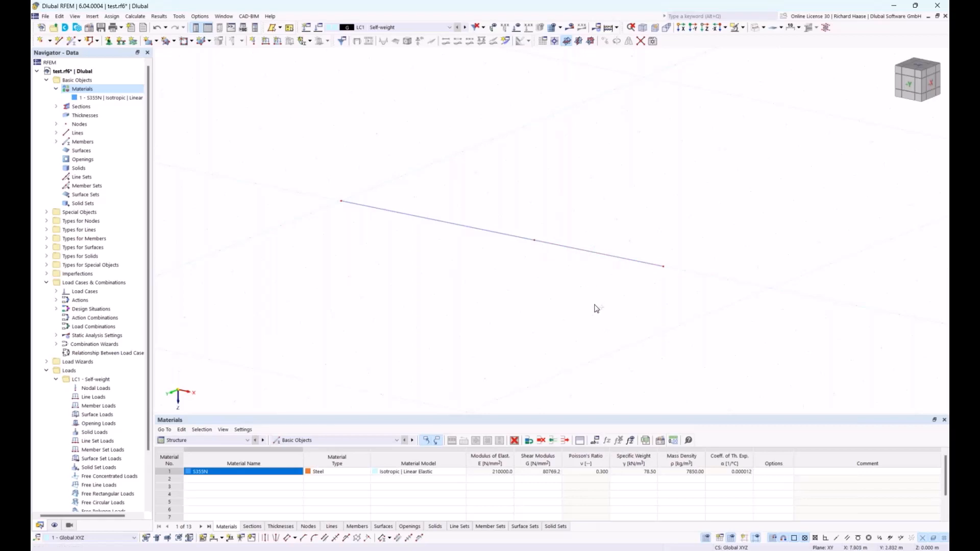
Edit the 7.5 m beam member, activate the nodes on member option and open its assignment table
{"action": "double_click", "coordinate": [547, 248]}
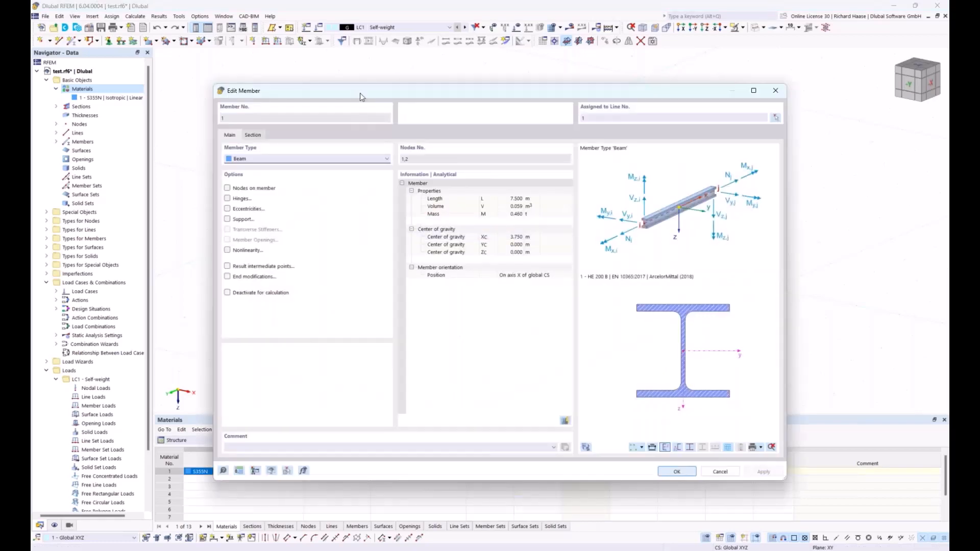
{"action": "left_click_drag", "start_coordinate": [360, 93], "coordinate": [380, 132]}
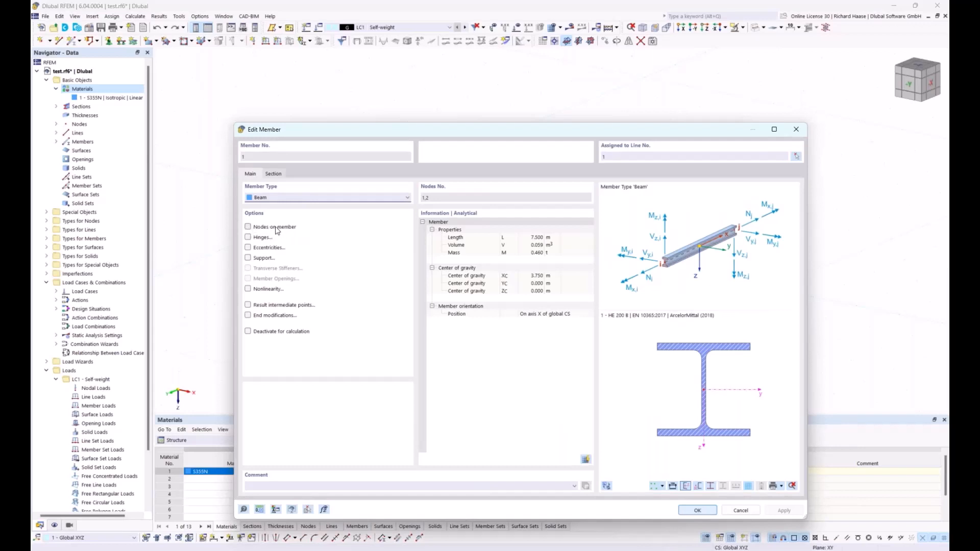
{"action": "left_click", "coordinate": [249, 227]}
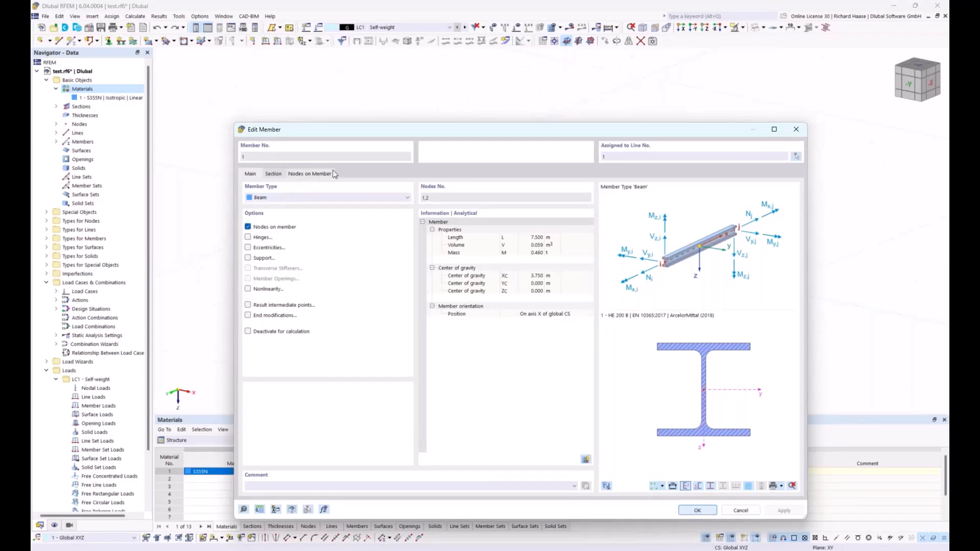
{"action": "left_click", "coordinate": [308, 174]}
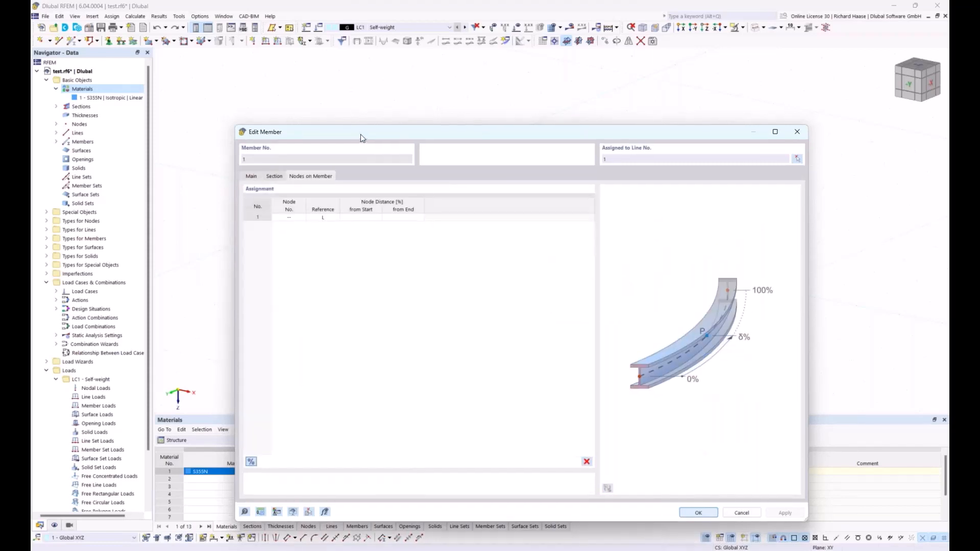
Switch the node distances to absolute values, place a node on the member 4.50 m from its start and accept the member
{"action": "left_click_drag", "start_coordinate": [360, 136], "coordinate": [371, 153]}
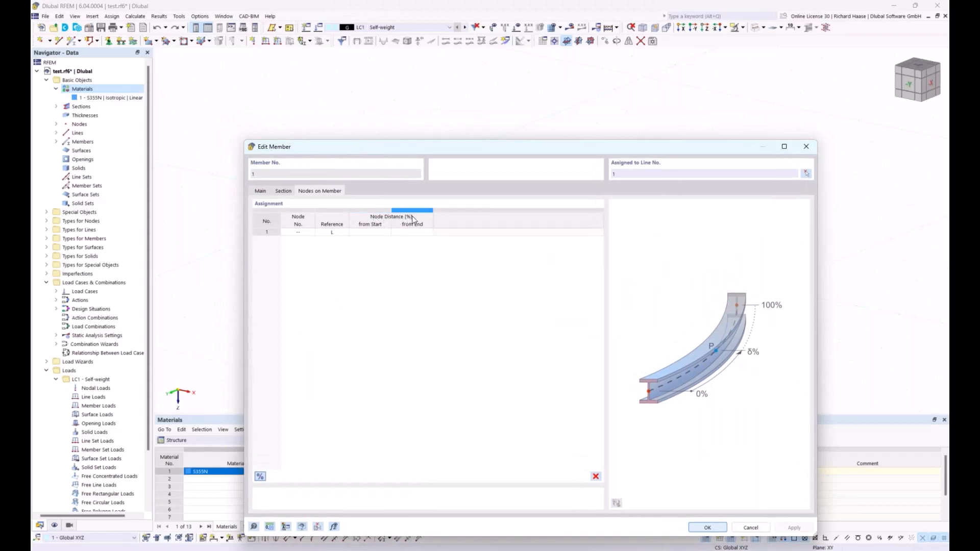
{"action": "left_click", "coordinate": [260, 478]}
{"action": "left_click_drag", "start_coordinate": [468, 148], "coordinate": [503, 342]}
{"action": "left_click", "coordinate": [404, 415]}
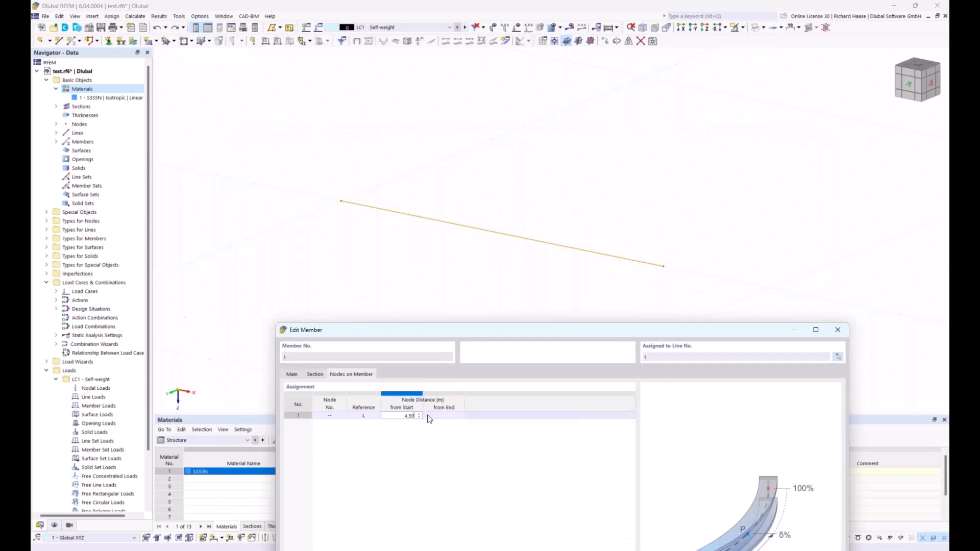
{"action": "left_click_drag", "start_coordinate": [464, 329], "coordinate": [421, 135]}
{"action": "left_click", "coordinate": [696, 512]}
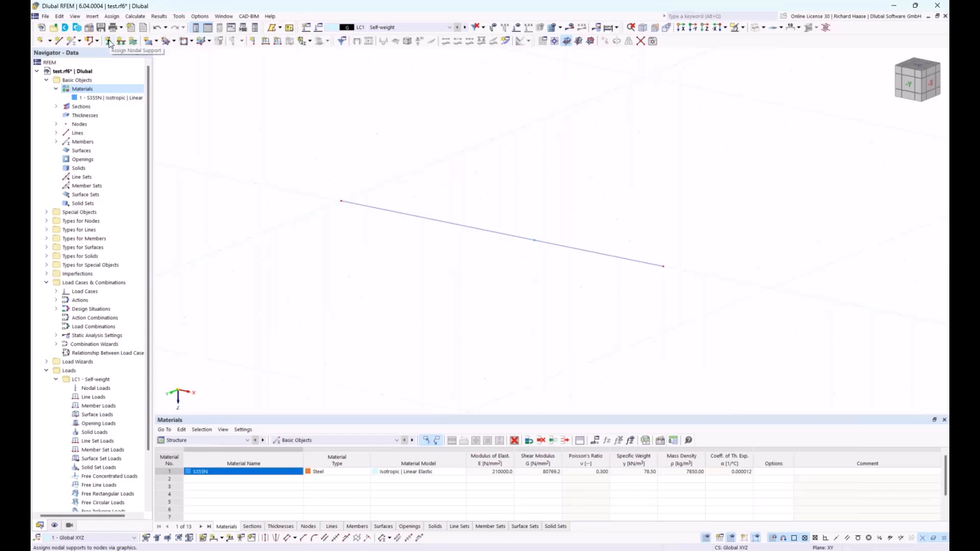
Look through the predefined nodal supports under Types for Nodes in the navigator, and collapse the list again
{"action": "left_click", "coordinate": [45, 223]}
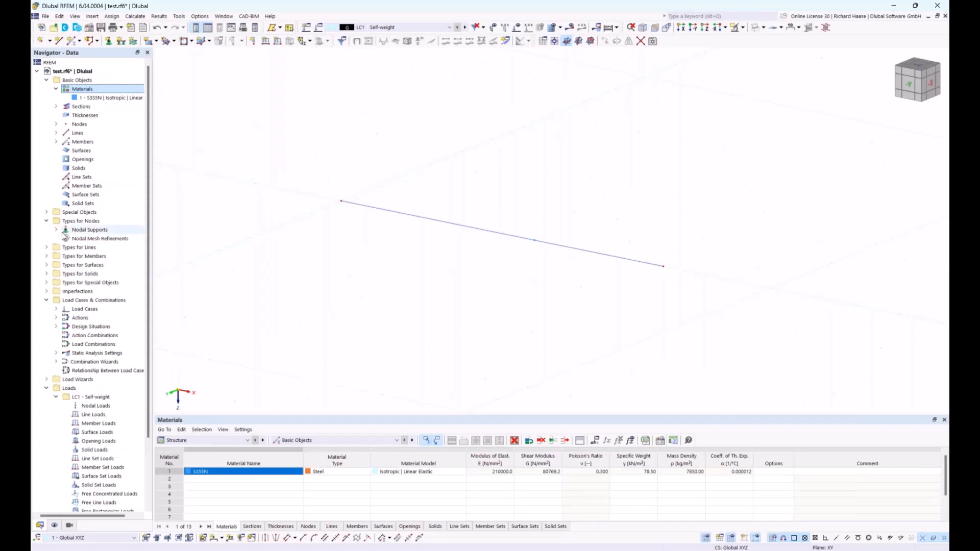
{"action": "left_click", "coordinate": [57, 229]}
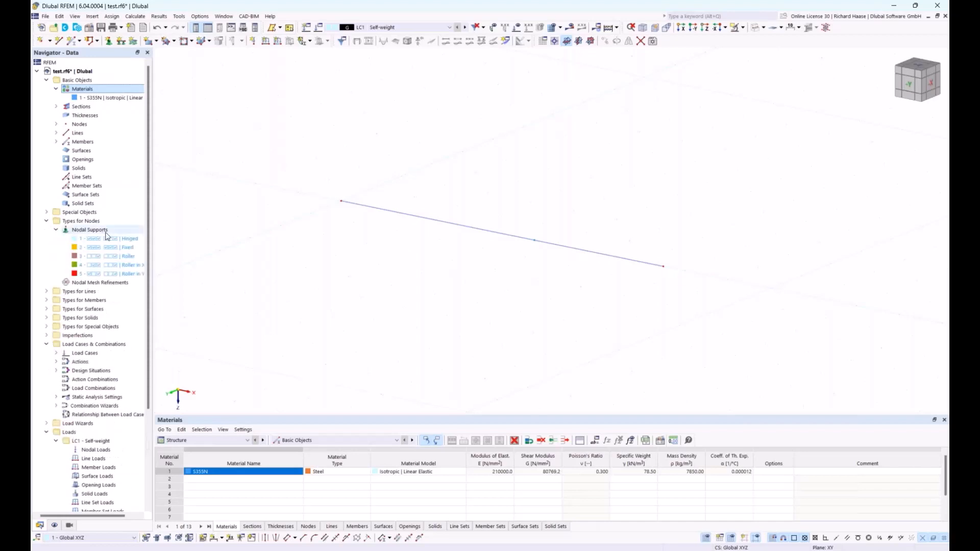
{"action": "left_click", "coordinate": [56, 230]}
{"action": "left_click", "coordinate": [47, 221]}
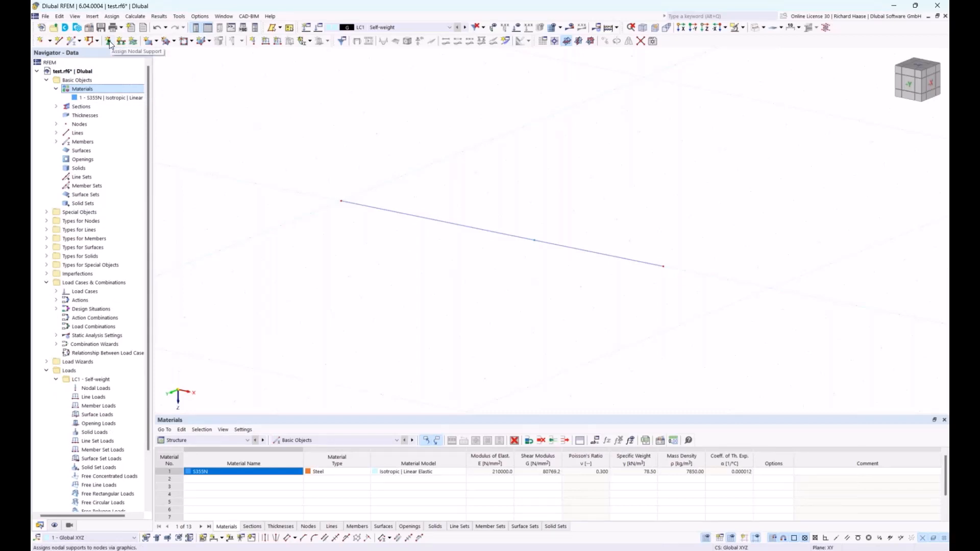
Change the model type in the base data to 2D | XZ | Plane Stress and accept the type change
{"action": "right_click", "coordinate": [84, 72]}
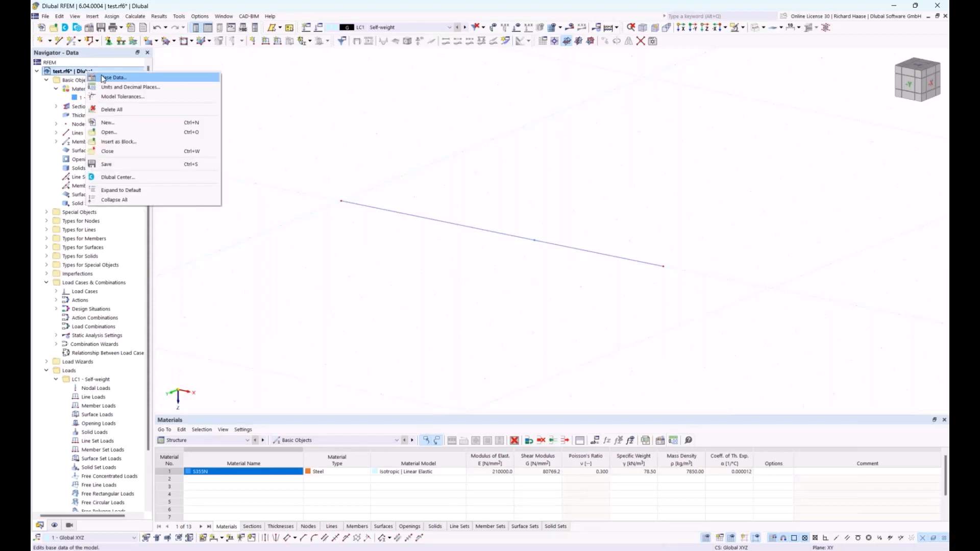
{"action": "left_click", "coordinate": [66, 74]}
{"action": "right_click", "coordinate": [65, 73]}
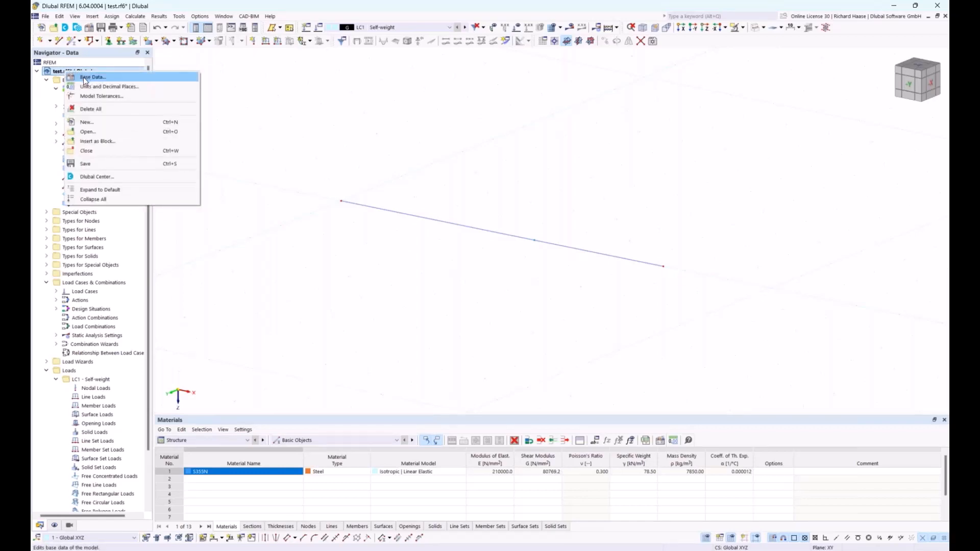
{"action": "left_click", "coordinate": [85, 77]}
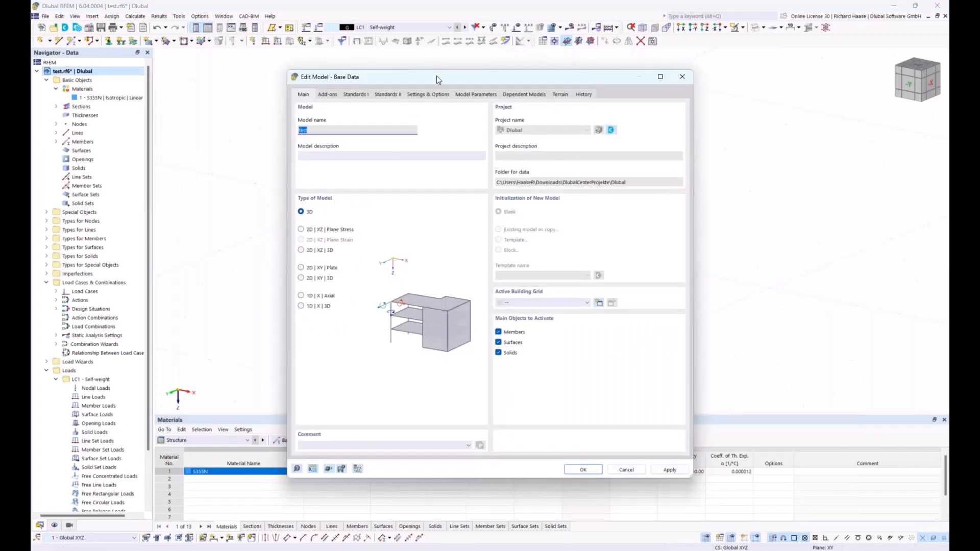
{"action": "left_click_drag", "start_coordinate": [437, 76], "coordinate": [608, 90]}
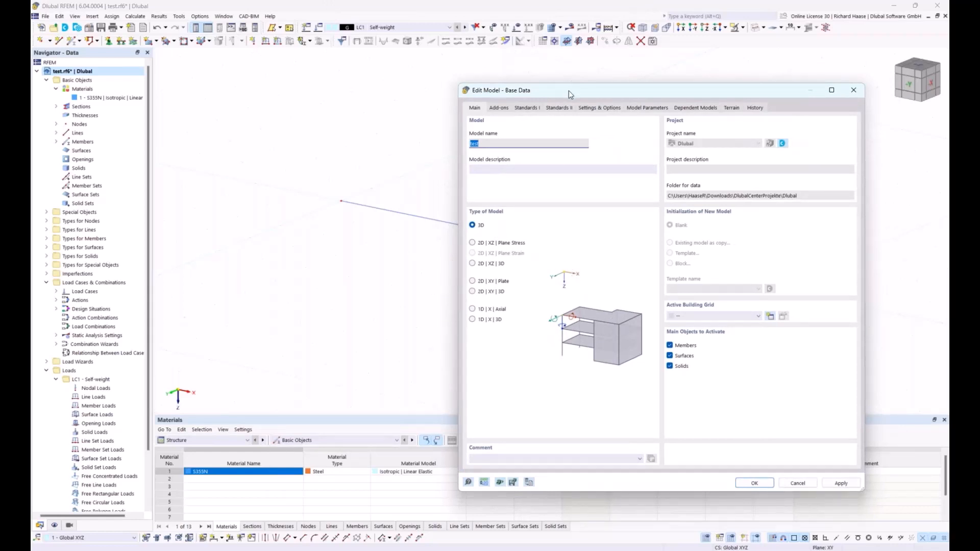
{"action": "left_click_drag", "start_coordinate": [569, 90], "coordinate": [382, 295]}
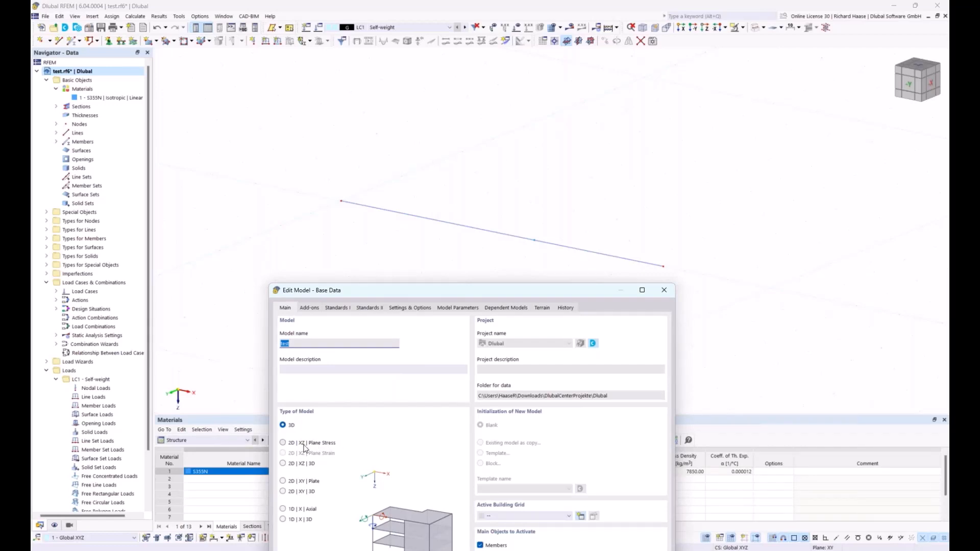
{"action": "left_click", "coordinate": [283, 443]}
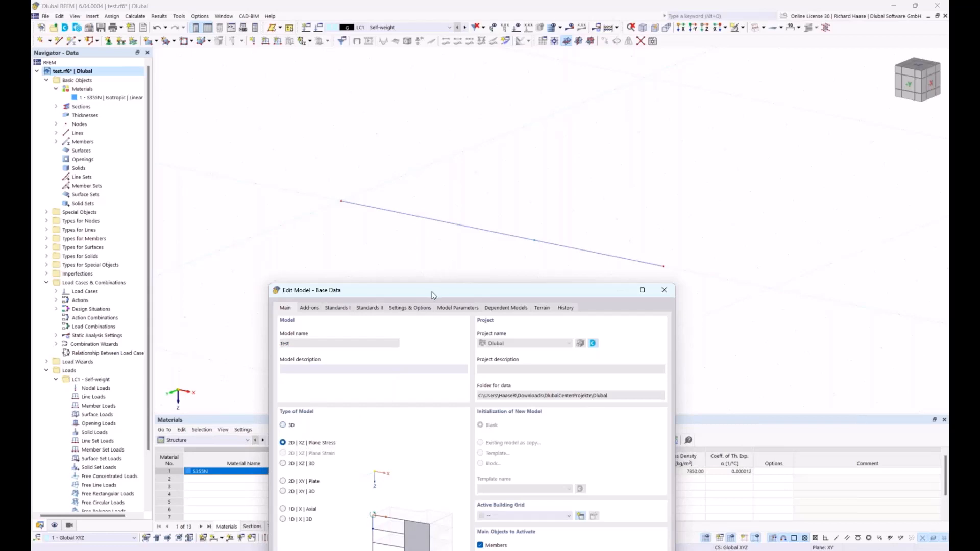
{"action": "left_click_drag", "start_coordinate": [431, 292], "coordinate": [418, 104]}
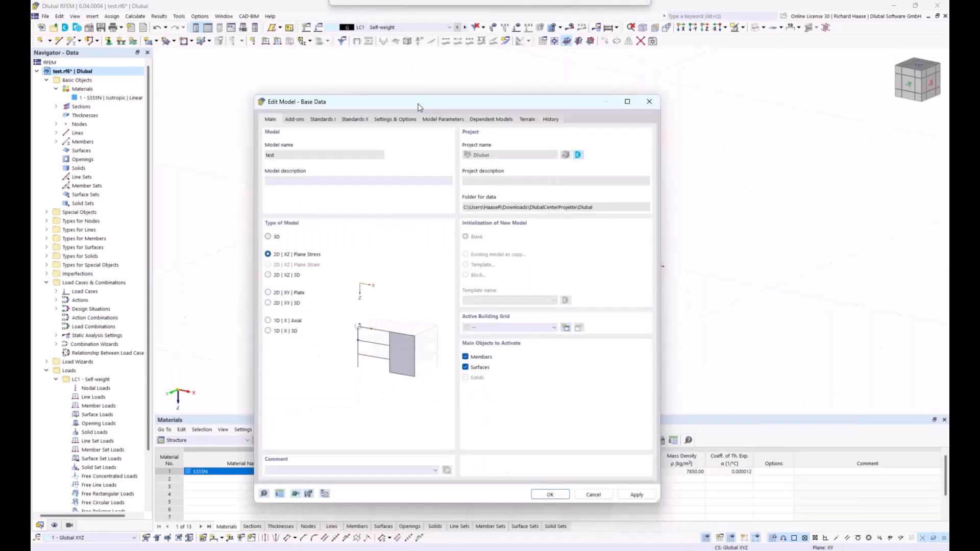
{"action": "left_click", "coordinate": [549, 495]}
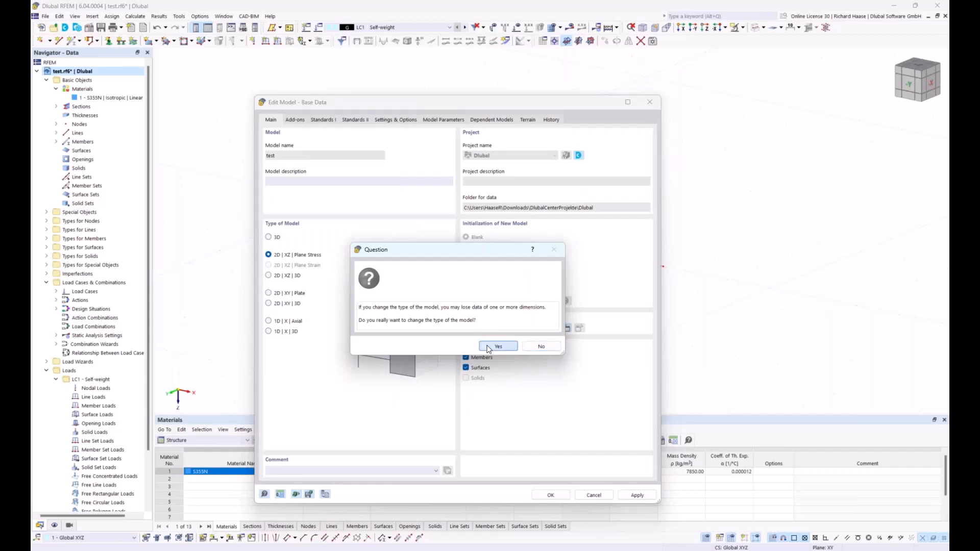
{"action": "left_click", "coordinate": [489, 348]}
{"action": "left_click", "coordinate": [498, 354]}
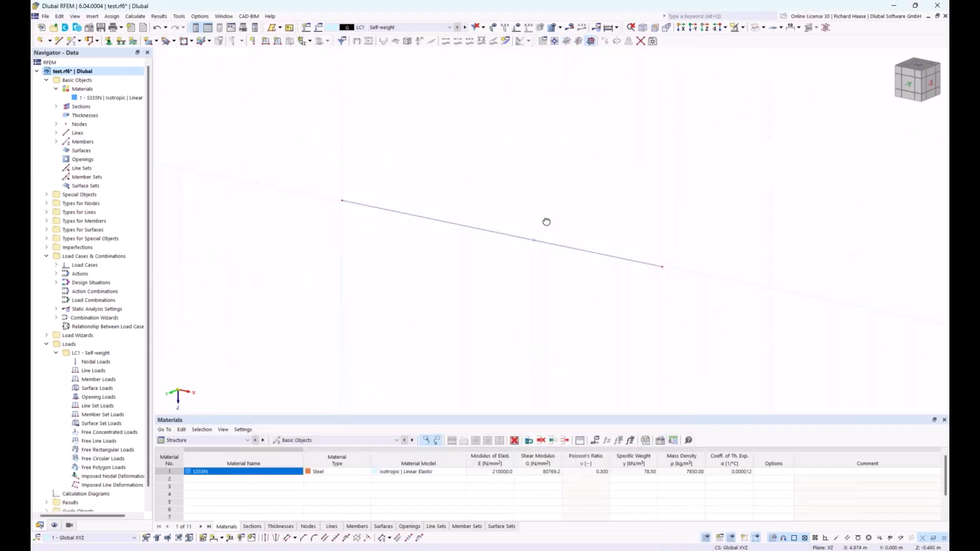
Create a nodal support fixed in uX and uZ with free rotation φY, and assign it to the beam's start node
{"action": "middle_click_drag", "start_coordinate": [477, 203], "coordinate": [584, 210], "text": "ctrl"}
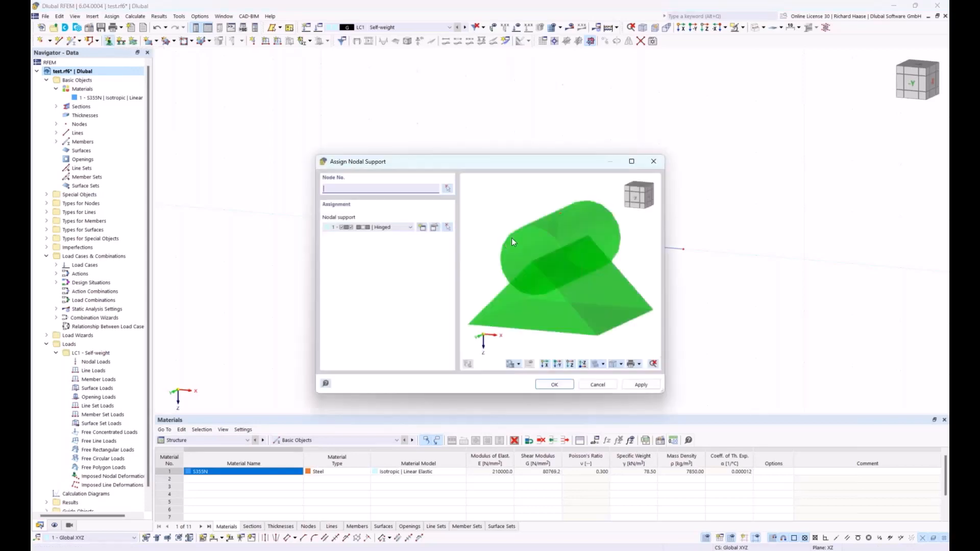
{"action": "left_click", "coordinate": [423, 228]}
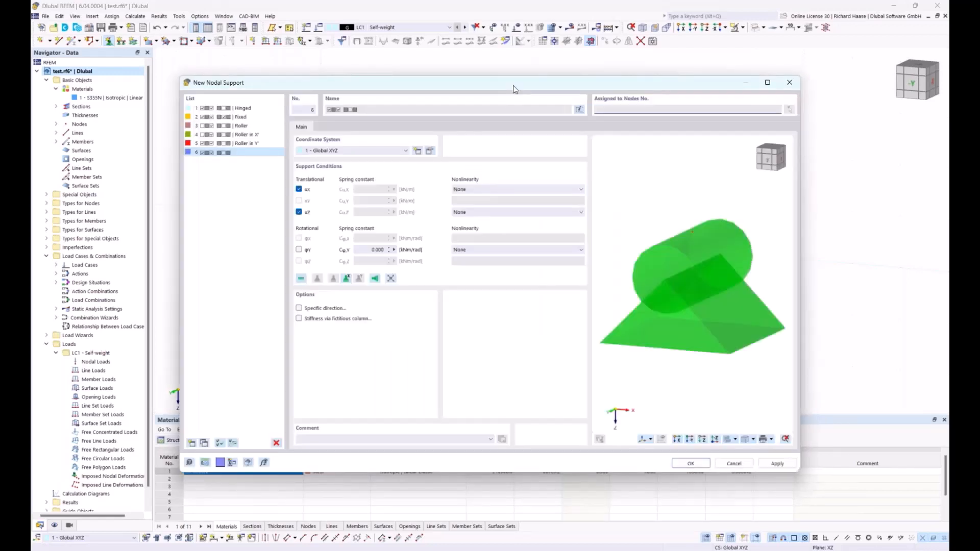
{"action": "left_click_drag", "start_coordinate": [513, 86], "coordinate": [532, 113]}
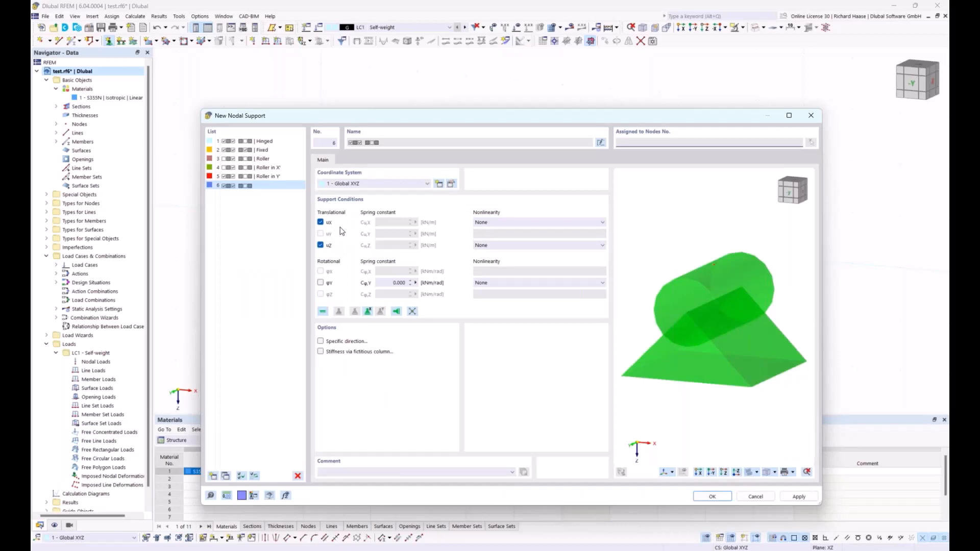
{"action": "left_click", "coordinate": [704, 499]}
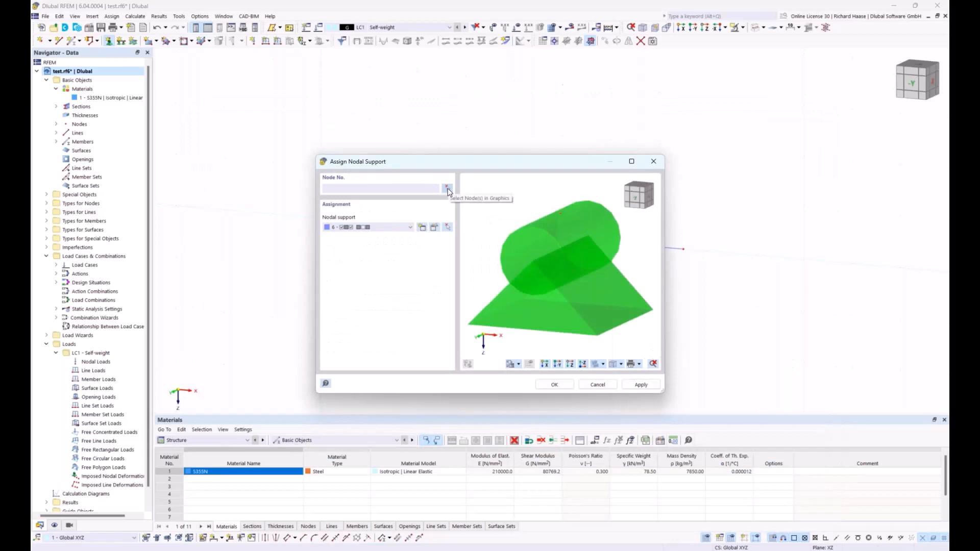
{"action": "left_click", "coordinate": [446, 189]}
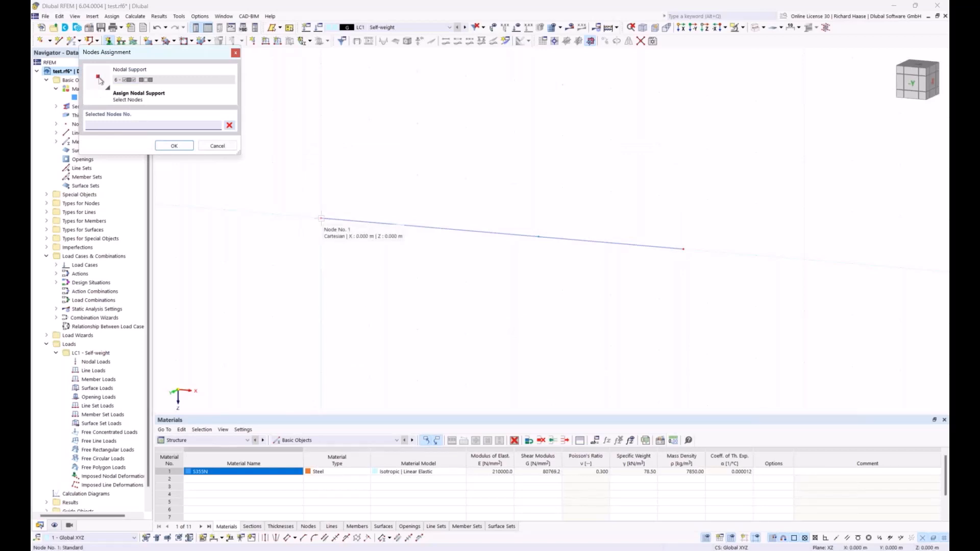
{"action": "left_click", "coordinate": [321, 218]}
{"action": "left_click", "coordinate": [174, 146]}
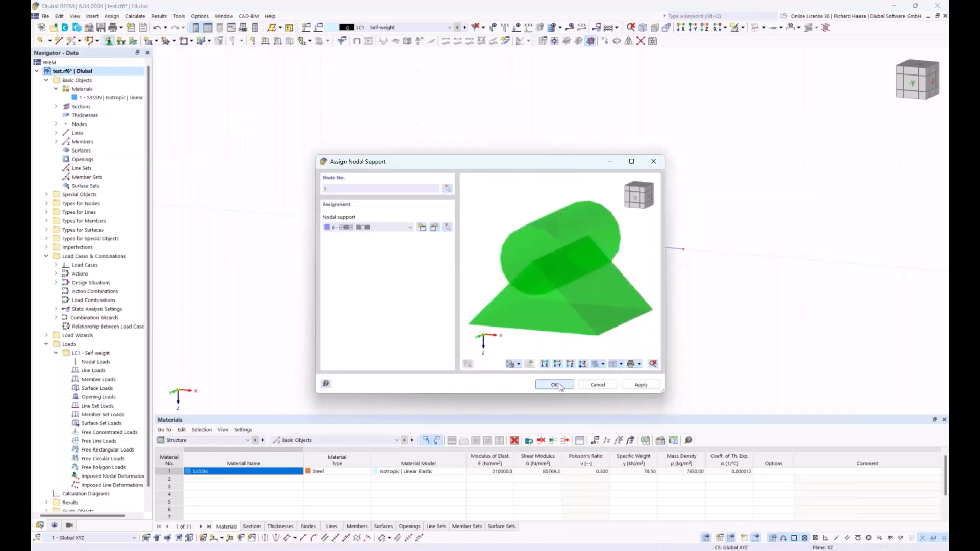
{"action": "left_click", "coordinate": [554, 385]}
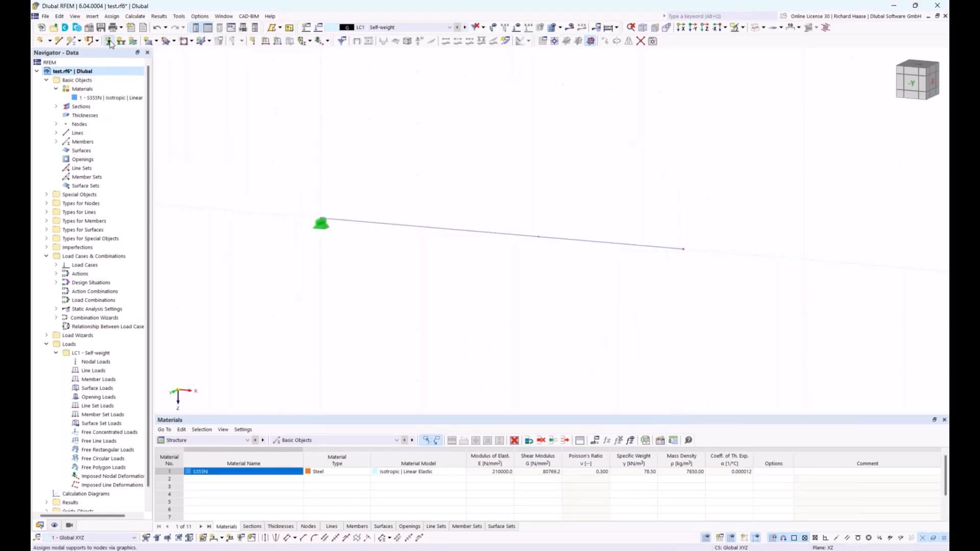
Define another nodal support that restrains only uZ, leaving uX and φY free, after trying out a fully fixed condition
{"action": "left_click", "coordinate": [110, 42]}
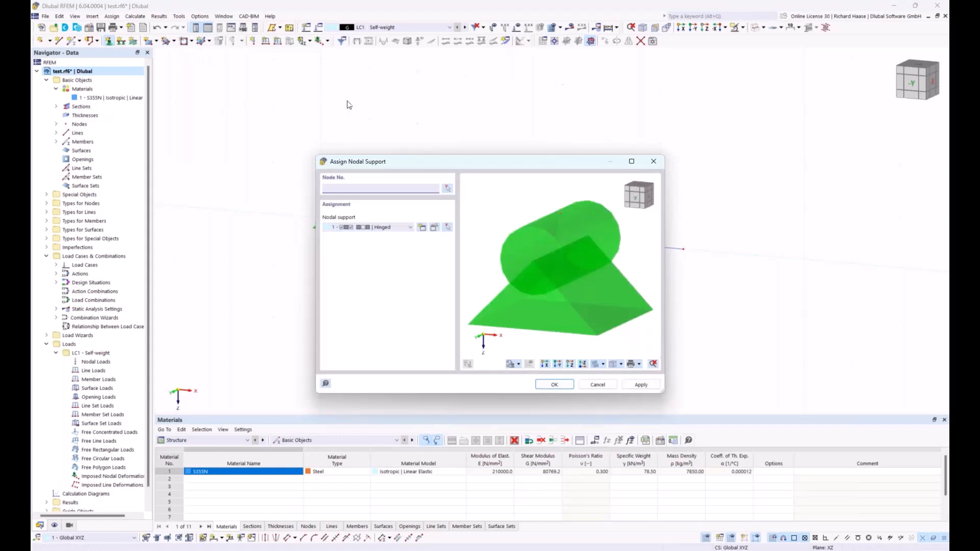
{"action": "left_click", "coordinate": [423, 228]}
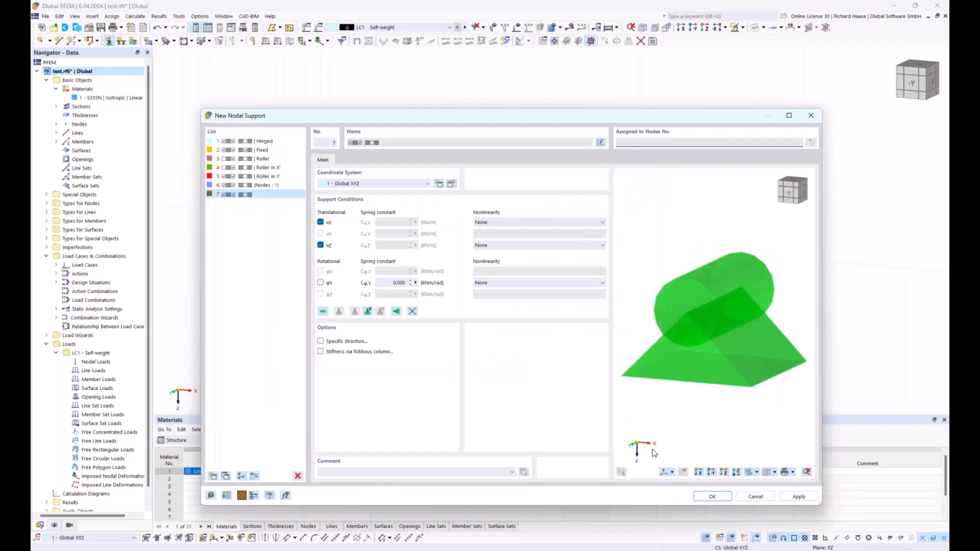
{"action": "left_click", "coordinate": [320, 222]}
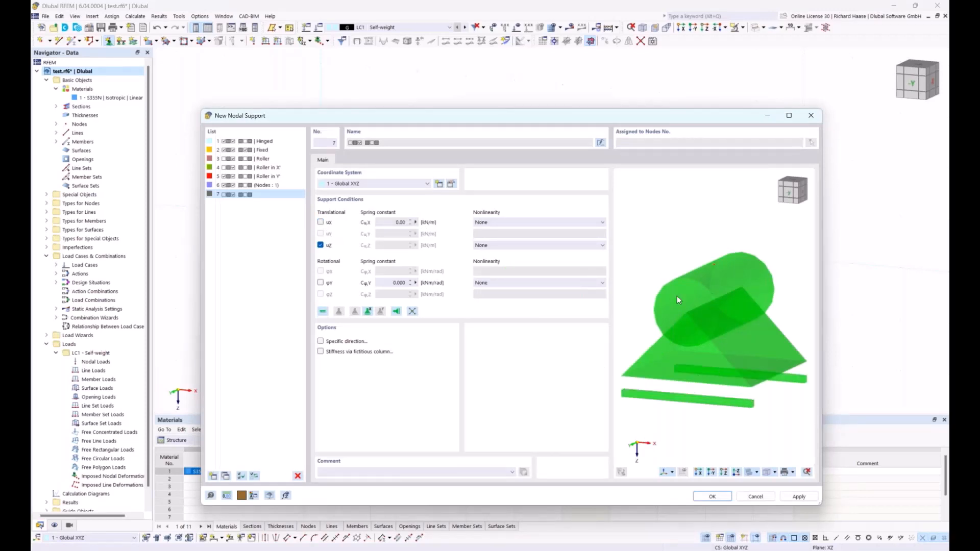
{"action": "left_click", "coordinate": [321, 223]}
{"action": "left_click", "coordinate": [321, 282]}
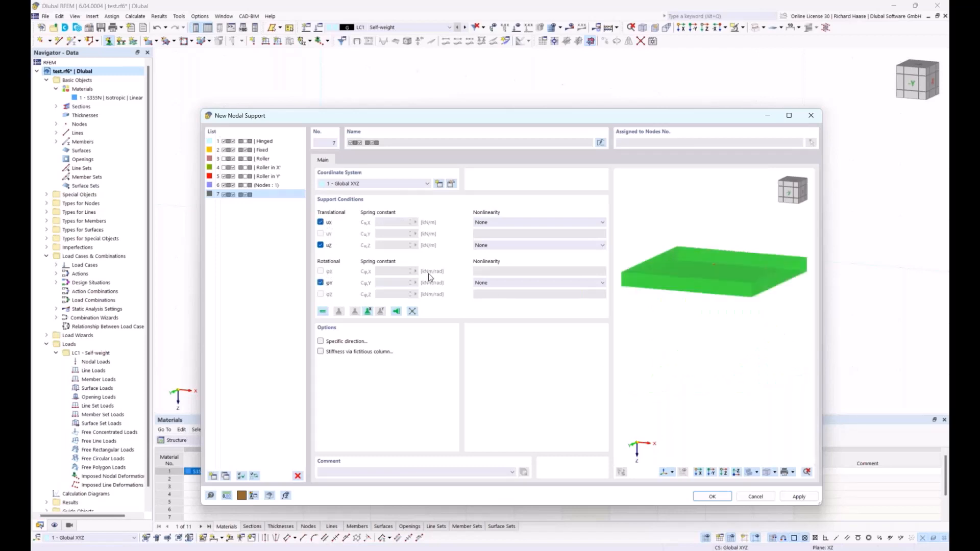
{"action": "left_click", "coordinate": [321, 282]}
{"action": "left_click", "coordinate": [320, 223]}
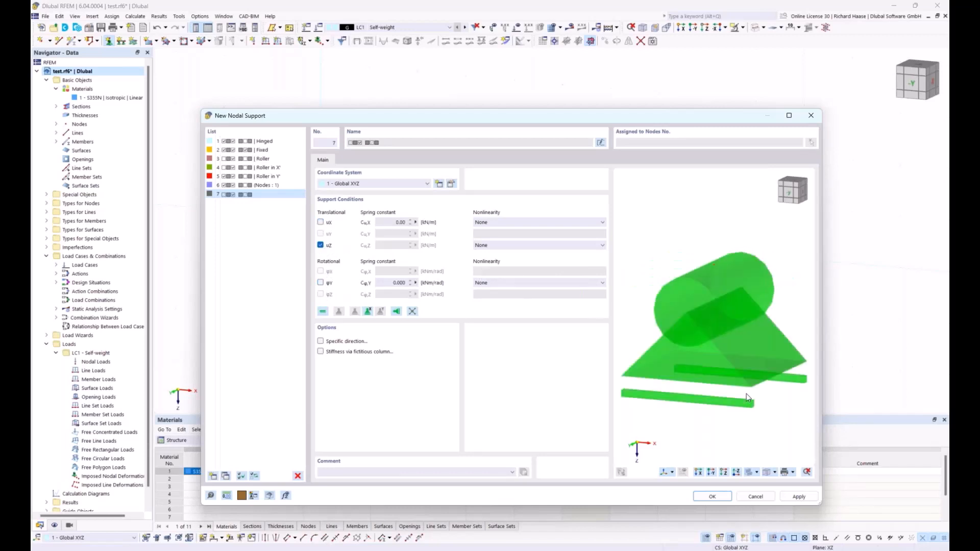
{"action": "left_click", "coordinate": [713, 497]}
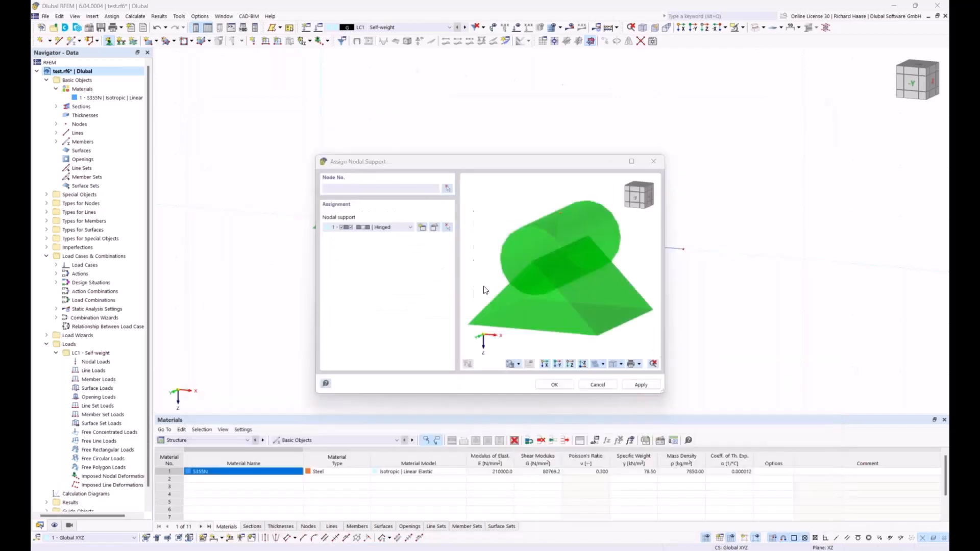
Assign the new sliding support to node 2 at the far end of the beam
{"action": "left_click", "coordinate": [447, 188]}
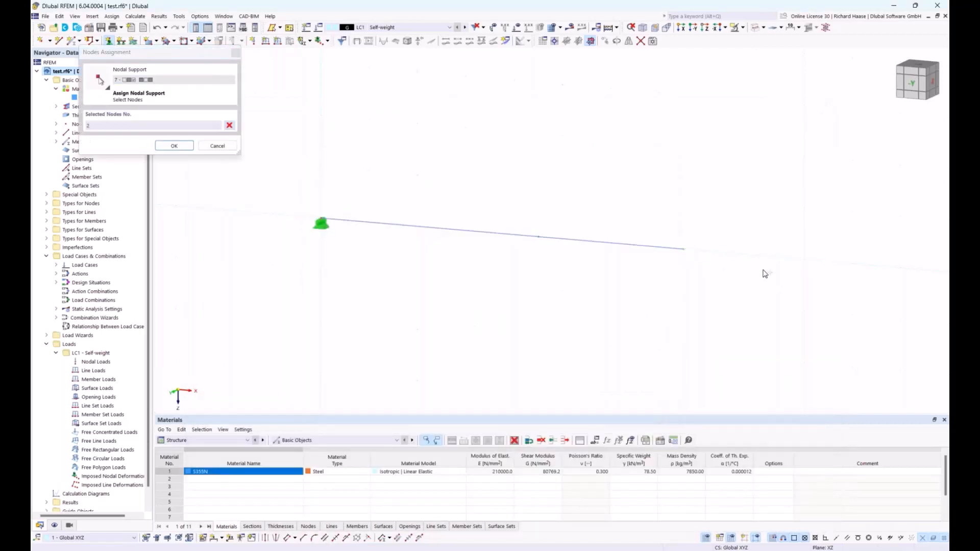
{"action": "left_click", "coordinate": [174, 146]}
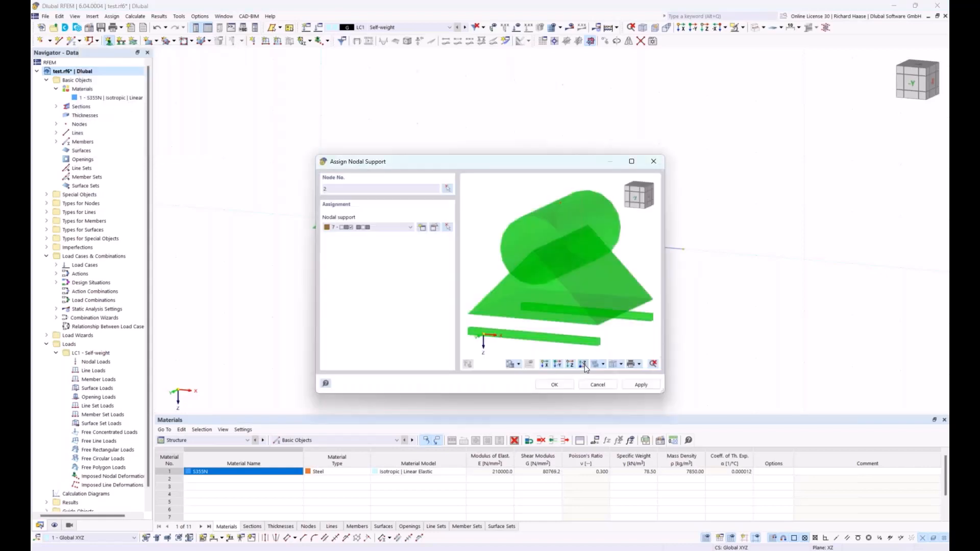
{"action": "left_click", "coordinate": [555, 385]}
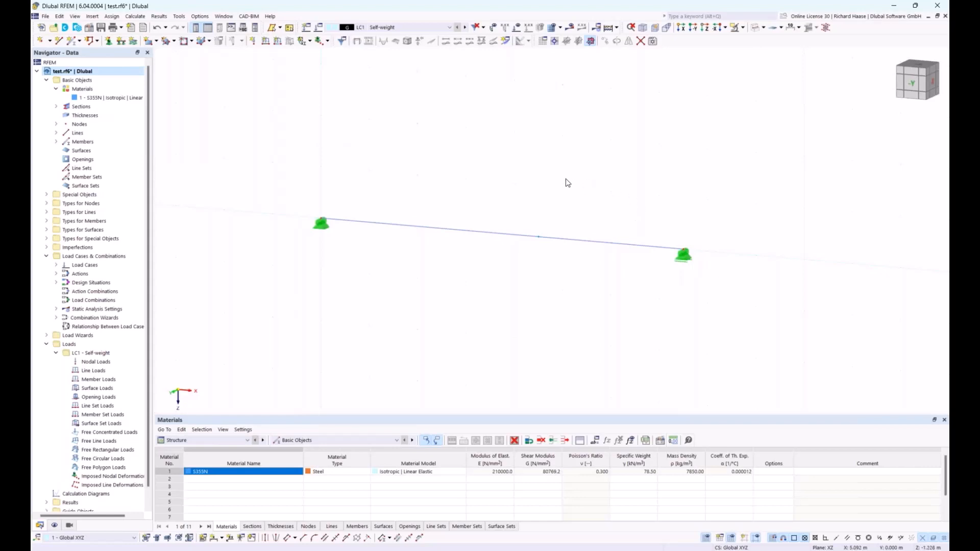
Review the settings of load case LC1 Self-weight, including the active self-weight factors, and close them unchanged
{"action": "middle_click_drag", "start_coordinate": [575, 189], "coordinate": [587, 188], "text": "ctrl"}
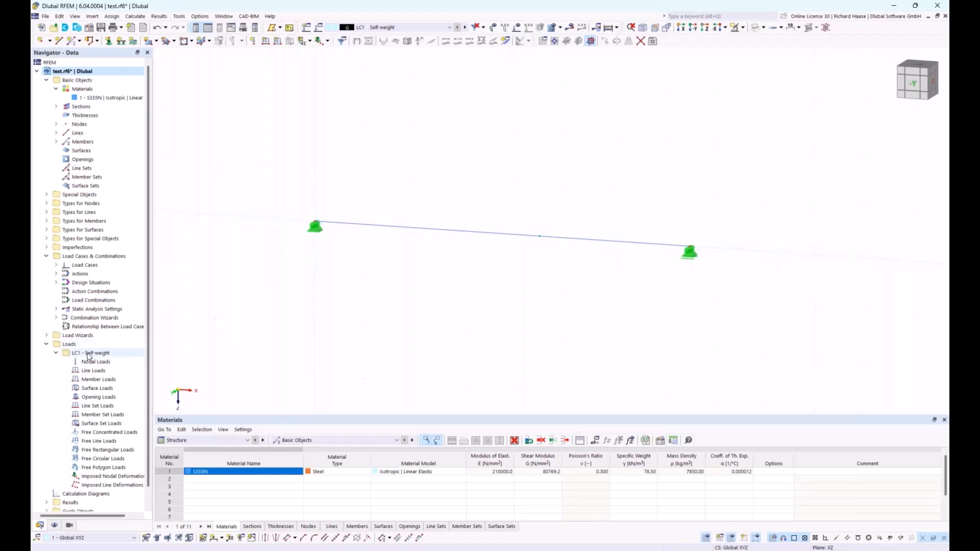
{"action": "left_click", "coordinate": [56, 354]}
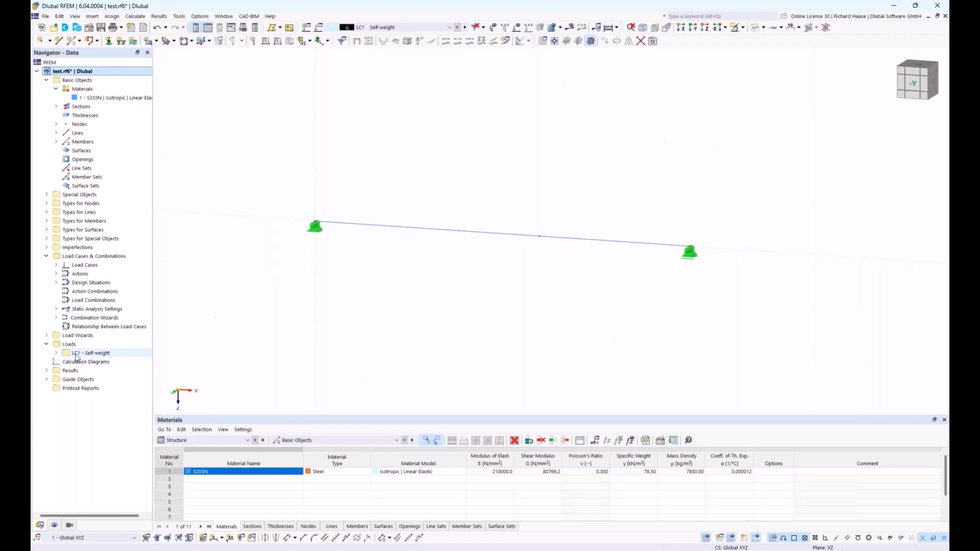
{"action": "right_click", "coordinate": [96, 355]}
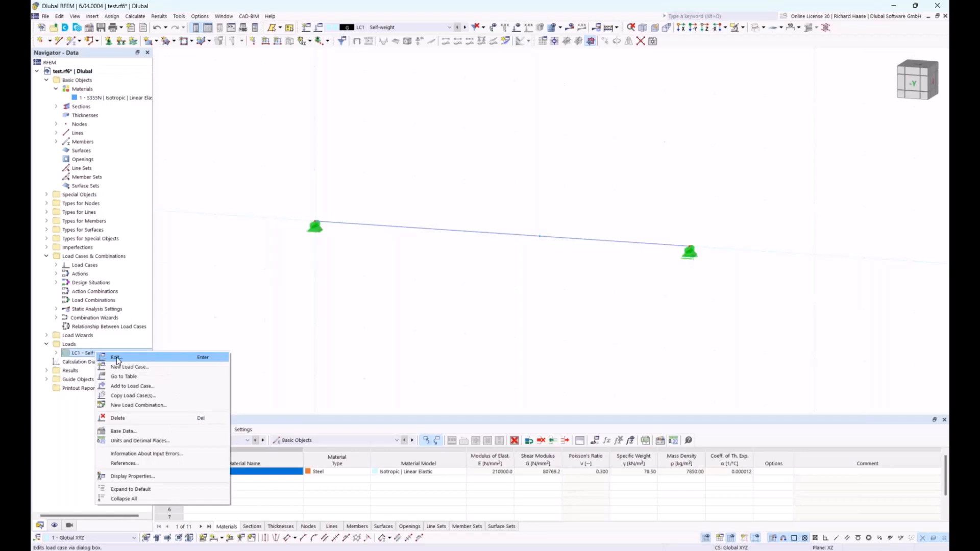
{"action": "left_click", "coordinate": [117, 359]}
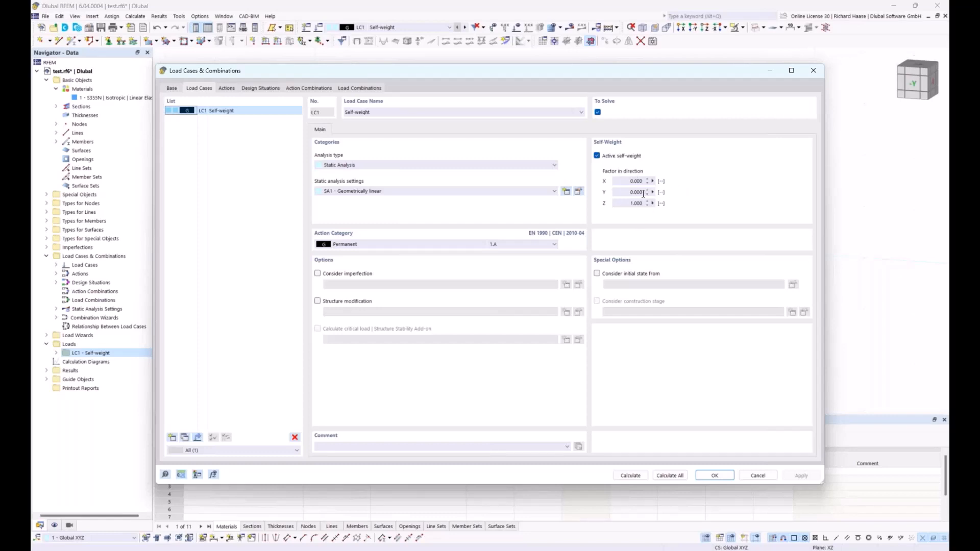
{"action": "left_click", "coordinate": [713, 475]}
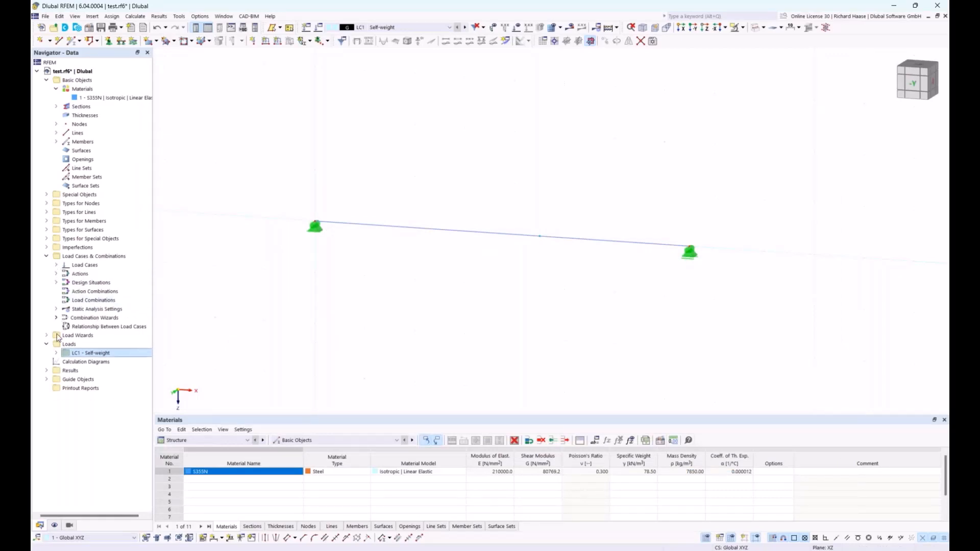
Create a 10 kN nodal force in global Z in load case LC1 and assign it to node 3 within the beam span
{"action": "left_click", "coordinate": [56, 353]}
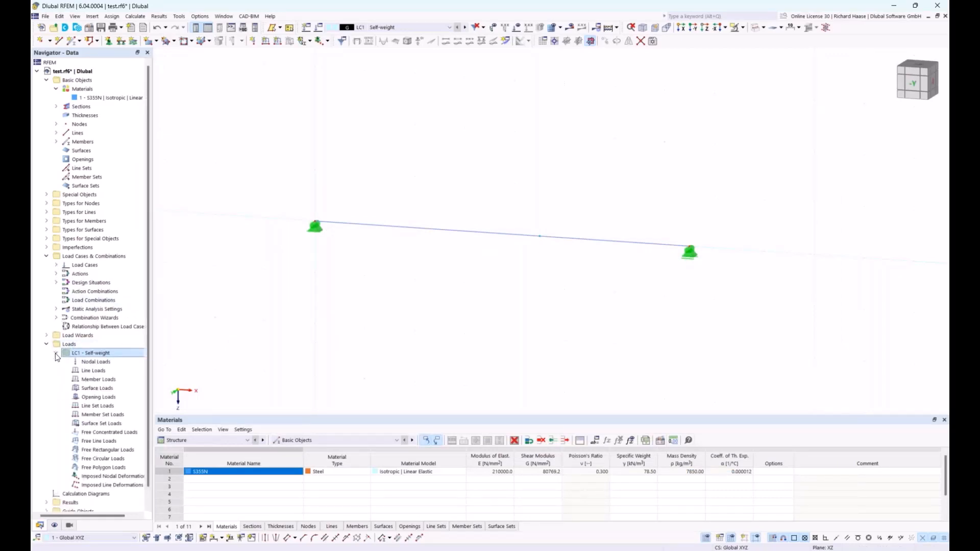
{"action": "right_click", "coordinate": [90, 363]}
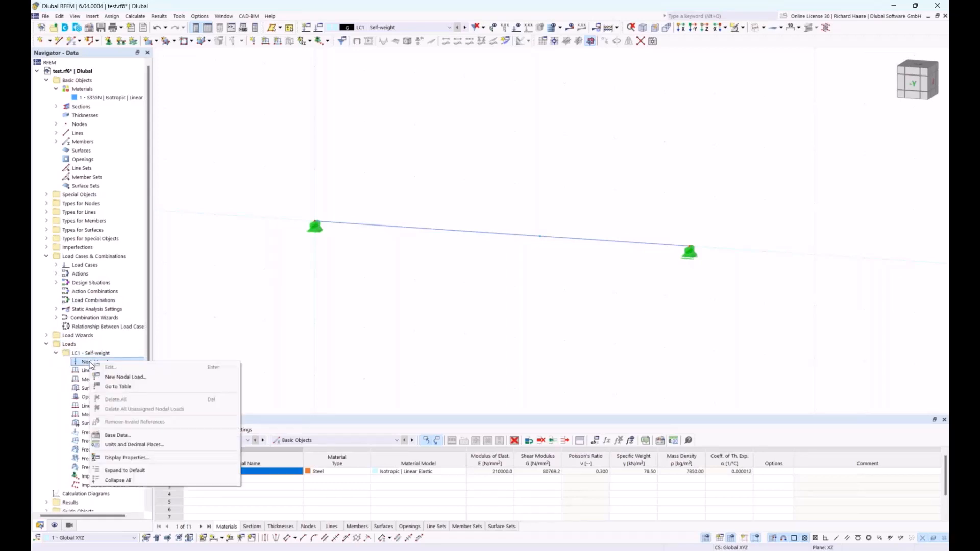
{"action": "left_click", "coordinate": [117, 377]}
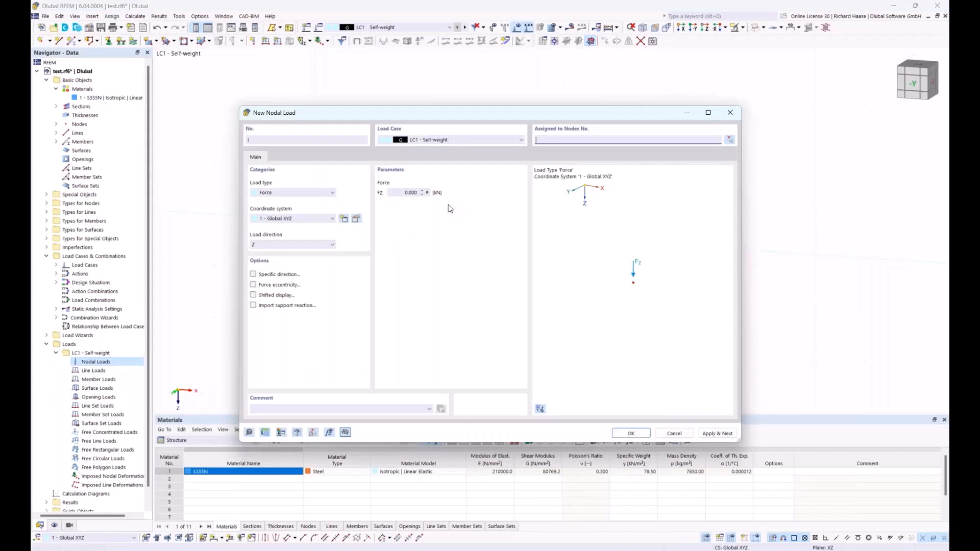
{"action": "left_click", "coordinate": [410, 193]}
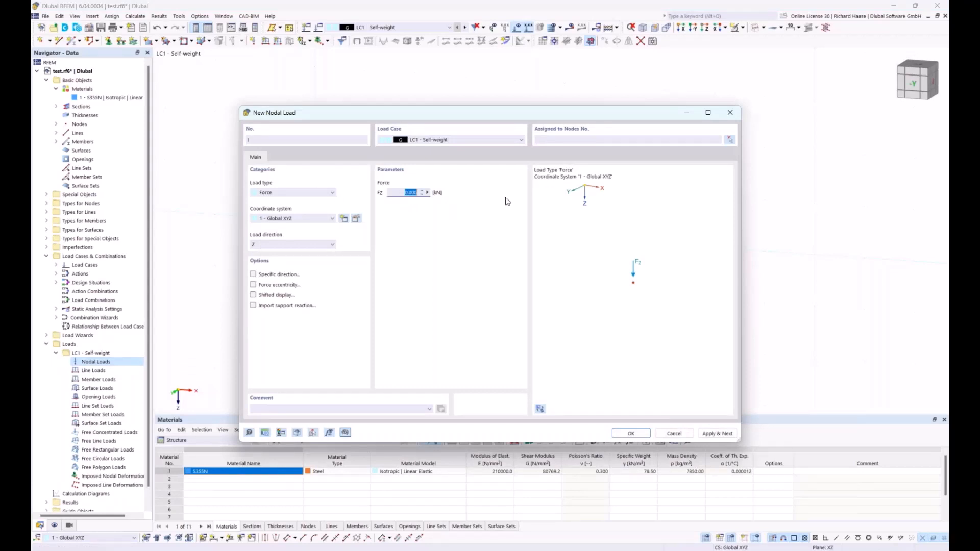
{"action": "type", "text": "10"}
{"action": "left_click", "coordinate": [730, 141]}
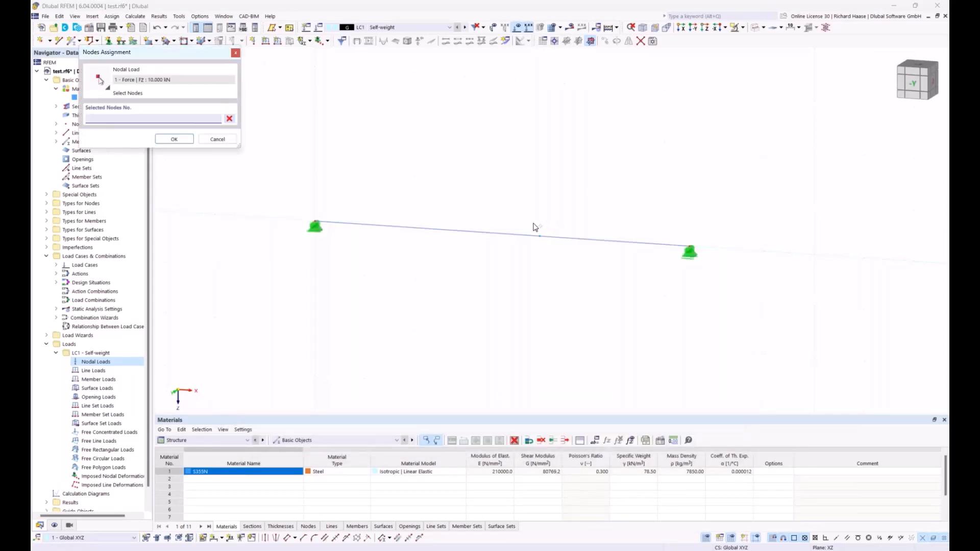
{"action": "left_click", "coordinate": [563, 249]}
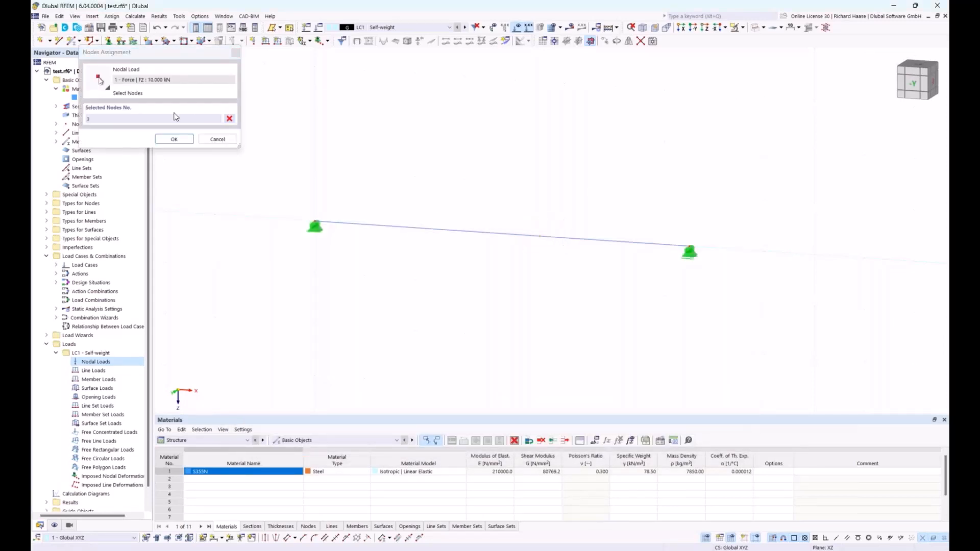
{"action": "left_click", "coordinate": [174, 139]}
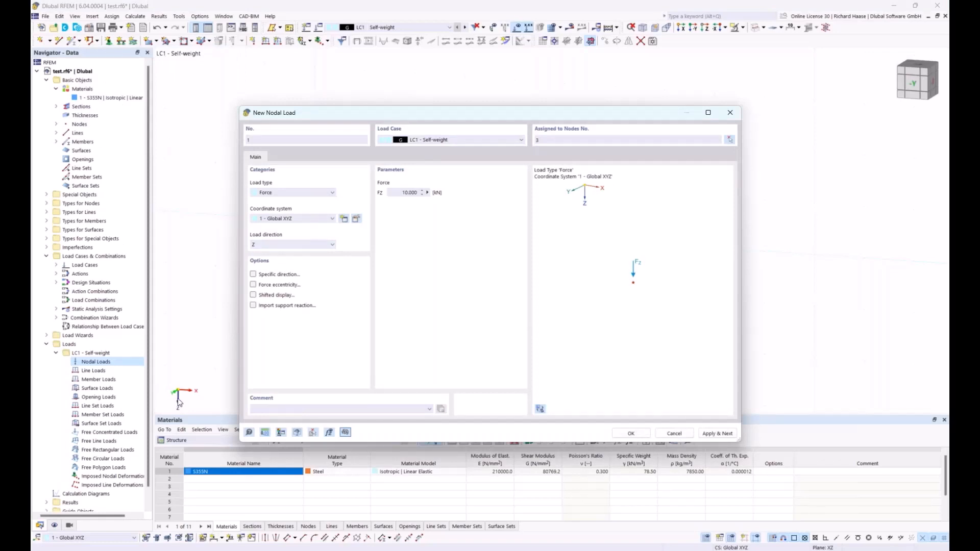
{"action": "left_click", "coordinate": [626, 434]}
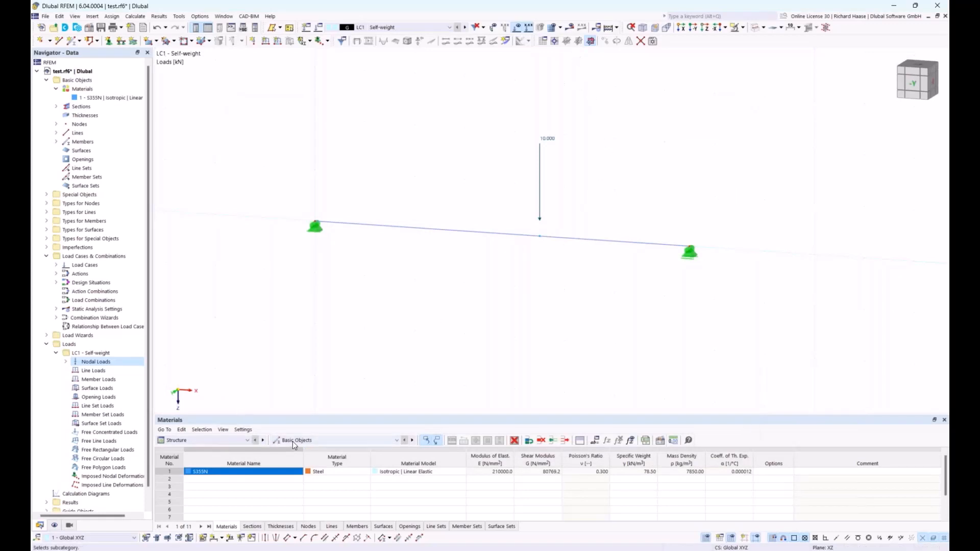
{"action": "left_click", "coordinate": [237, 441]}
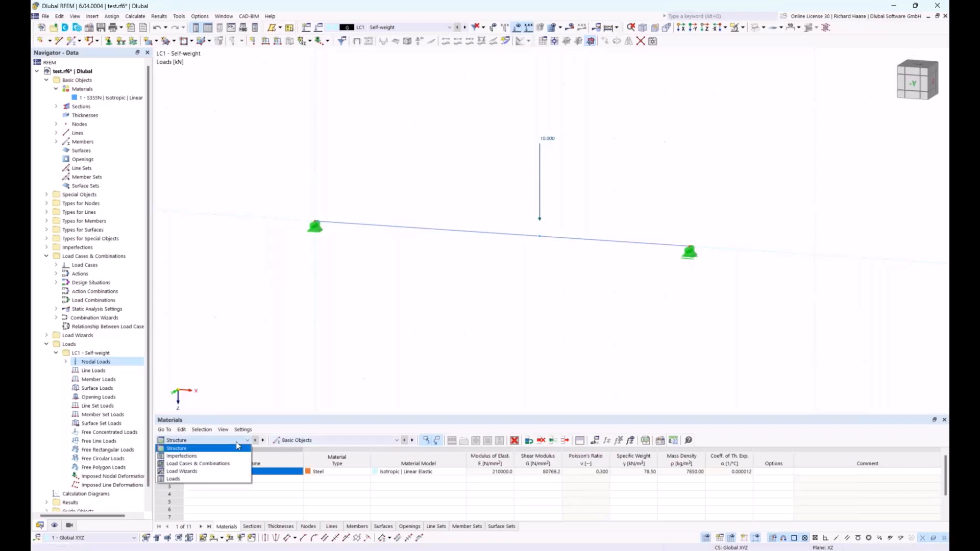
{"action": "left_click", "coordinate": [236, 442]}
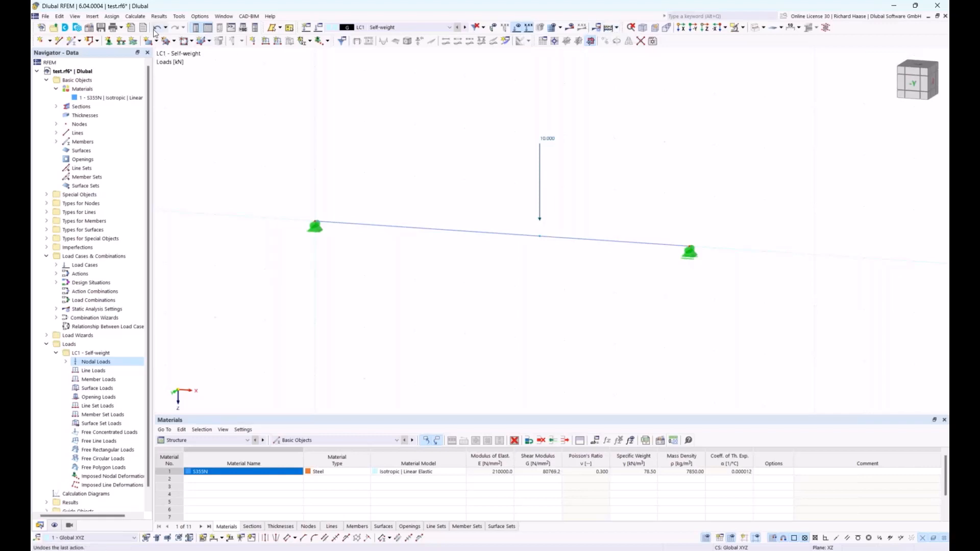
Calculate all load cases and display the support reactions on the beam in the -Y view
{"action": "left_click", "coordinate": [136, 16]}
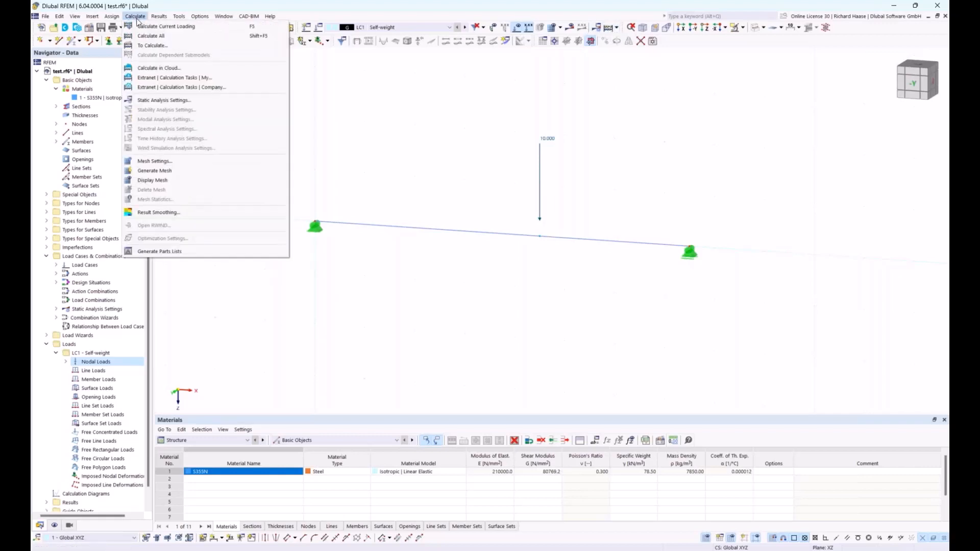
{"action": "left_click", "coordinate": [159, 37]}
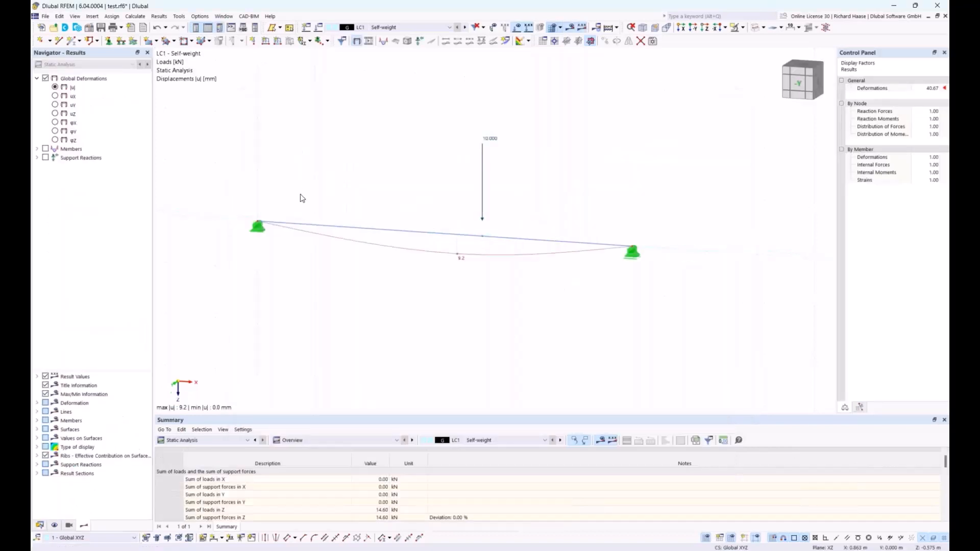
{"action": "left_click", "coordinate": [799, 85]}
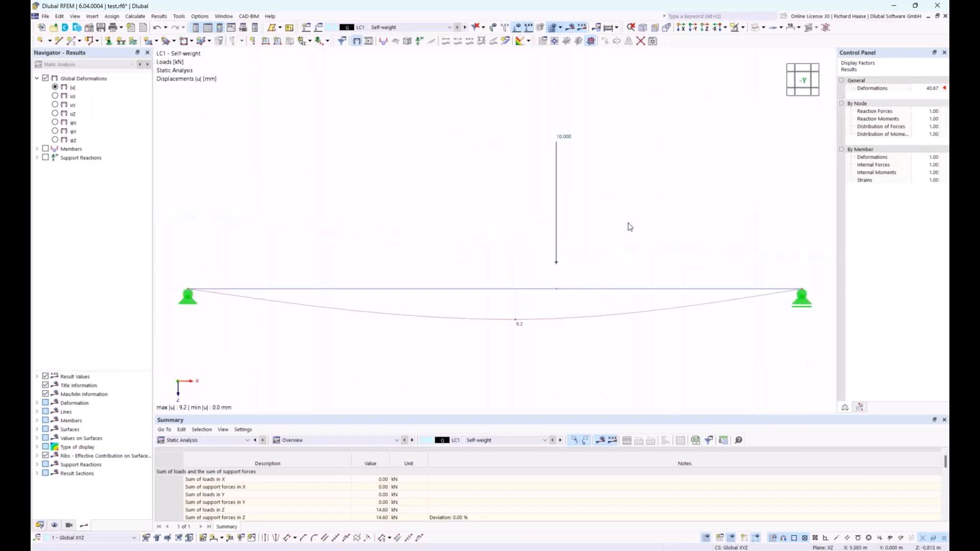
{"action": "scroll", "coordinate": [674, 223], "scroll_direction": "down", "scroll_amount": 2}
{"action": "middle_click_drag", "start_coordinate": [659, 220], "coordinate": [654, 218]}
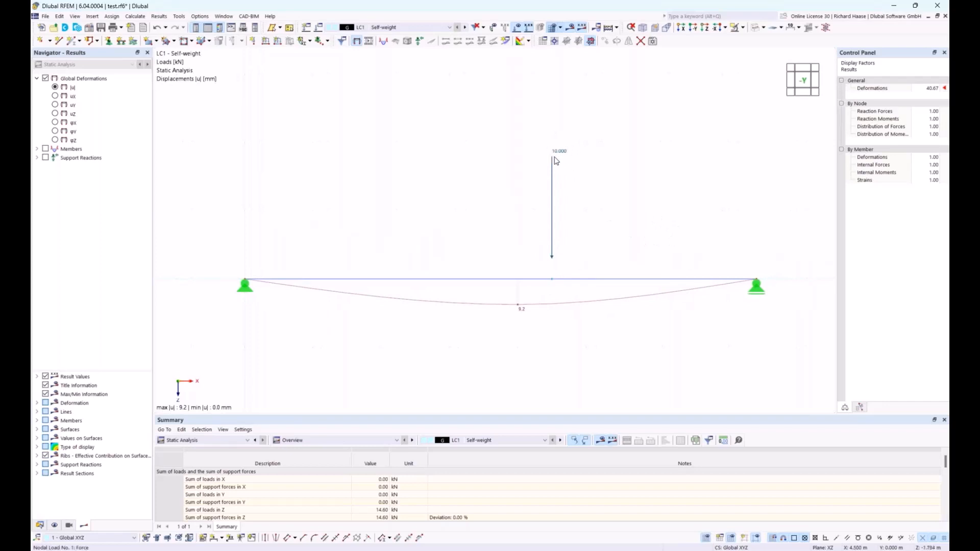
{"action": "left_click", "coordinate": [420, 42]}
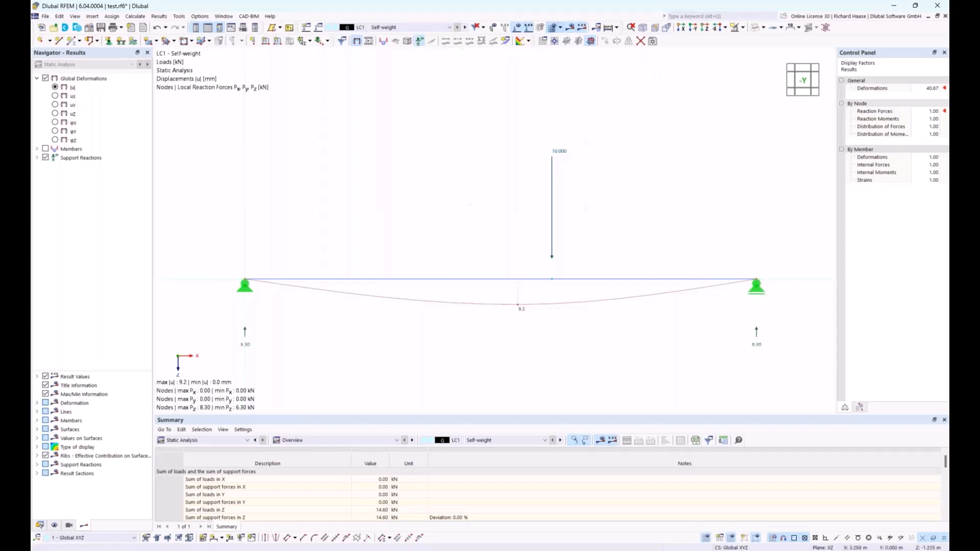
{"action": "middle_click_drag", "start_coordinate": [468, 200], "coordinate": [465, 178]}
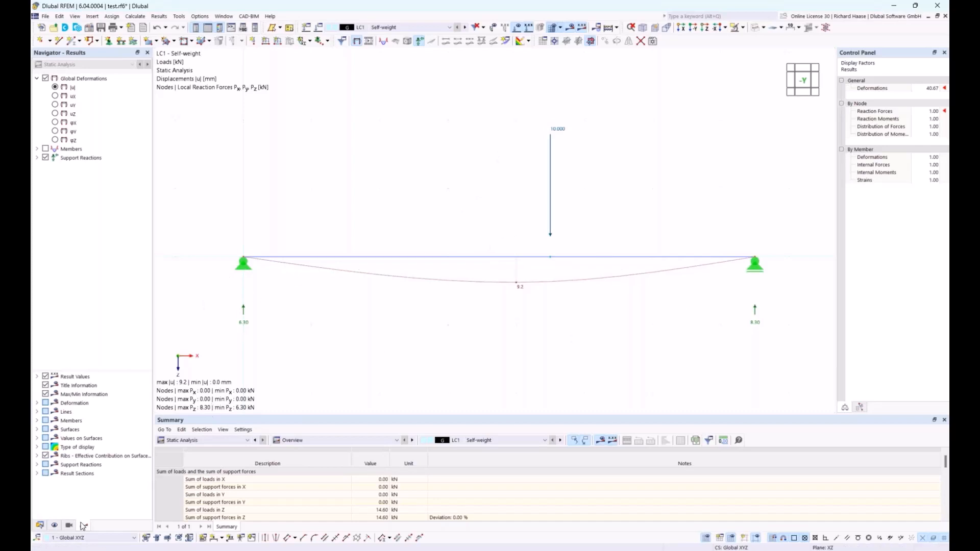
Turn on the display of the self-weight load in the model view
{"action": "left_click", "coordinate": [40, 526]}
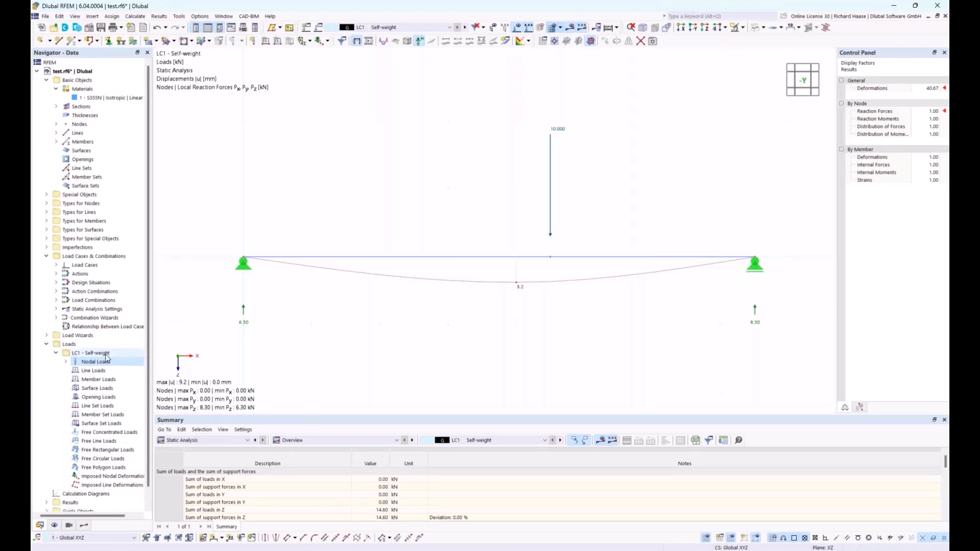
{"action": "left_click", "coordinate": [55, 526]}
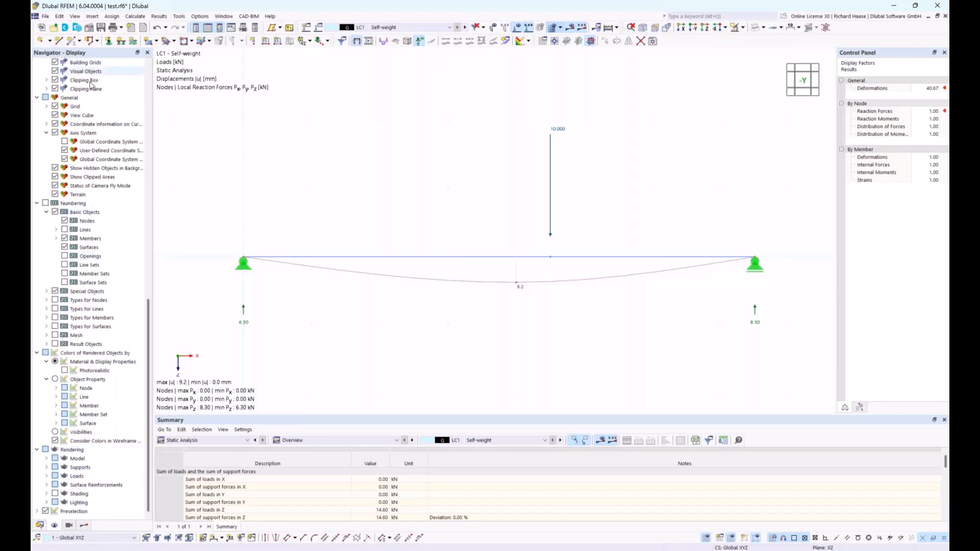
{"action": "scroll", "coordinate": [103, 284], "scroll_direction": "up", "scroll_amount": 8}
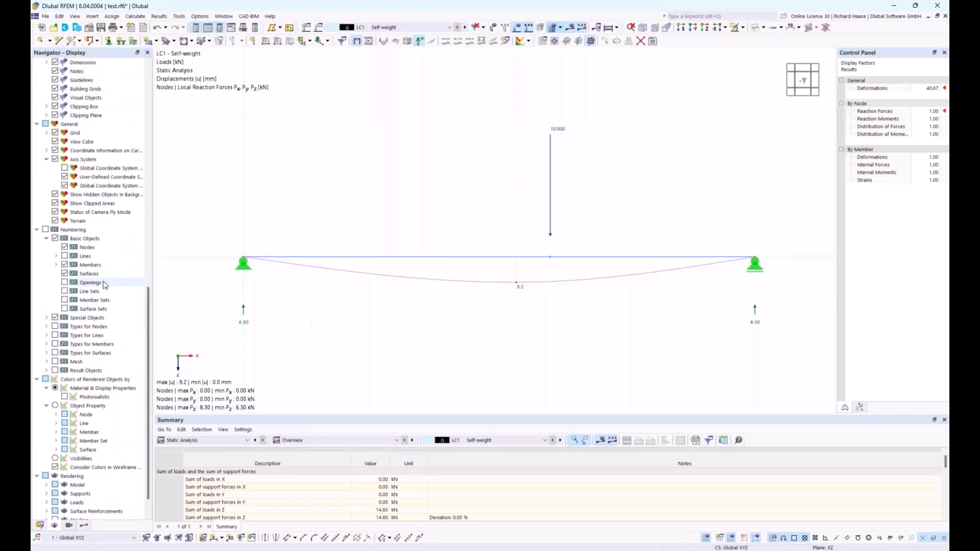
{"action": "scroll", "coordinate": [105, 284], "scroll_direction": "up", "scroll_amount": 10}
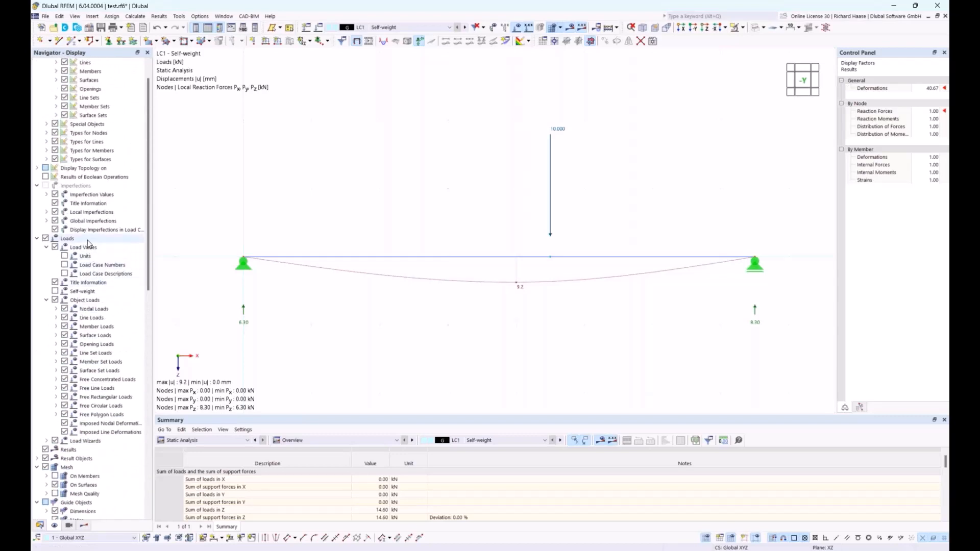
{"action": "left_click", "coordinate": [55, 291]}
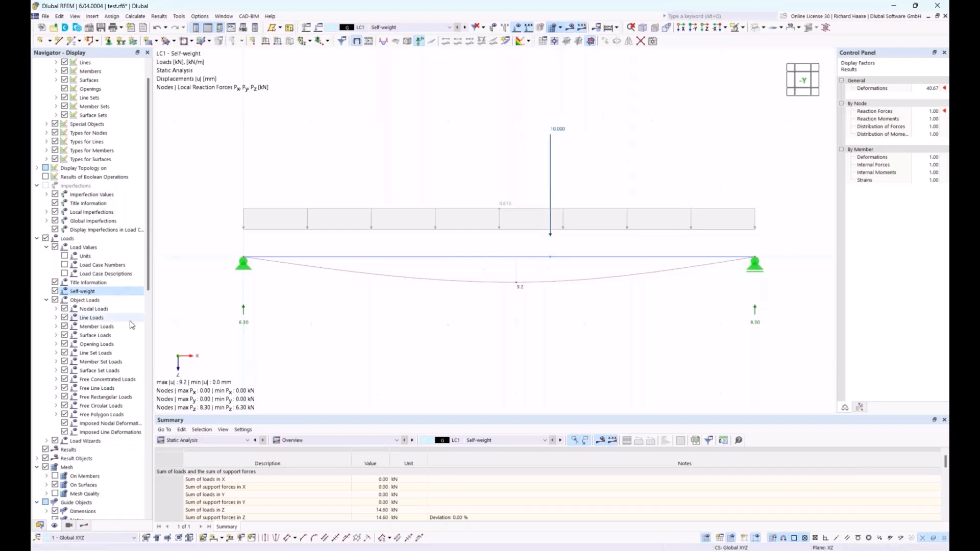
Deactivate the self-weight in load case LC1 and recalculate
{"action": "left_click", "coordinate": [40, 526]}
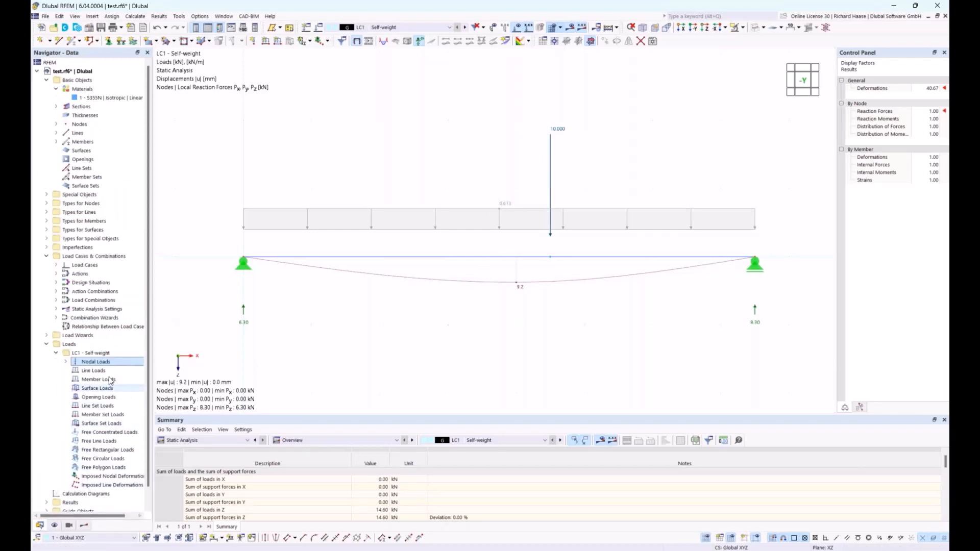
{"action": "right_click", "coordinate": [110, 353]}
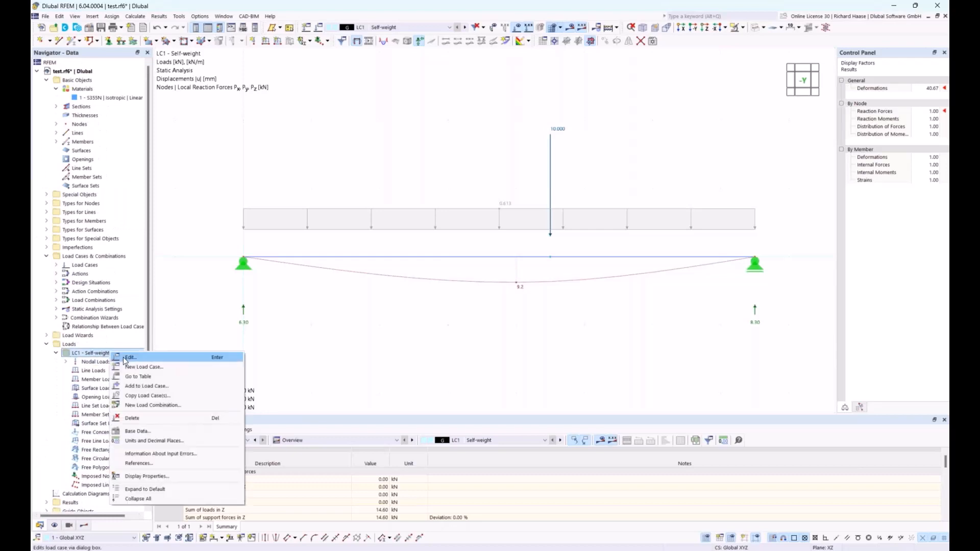
{"action": "left_click", "coordinate": [128, 358]}
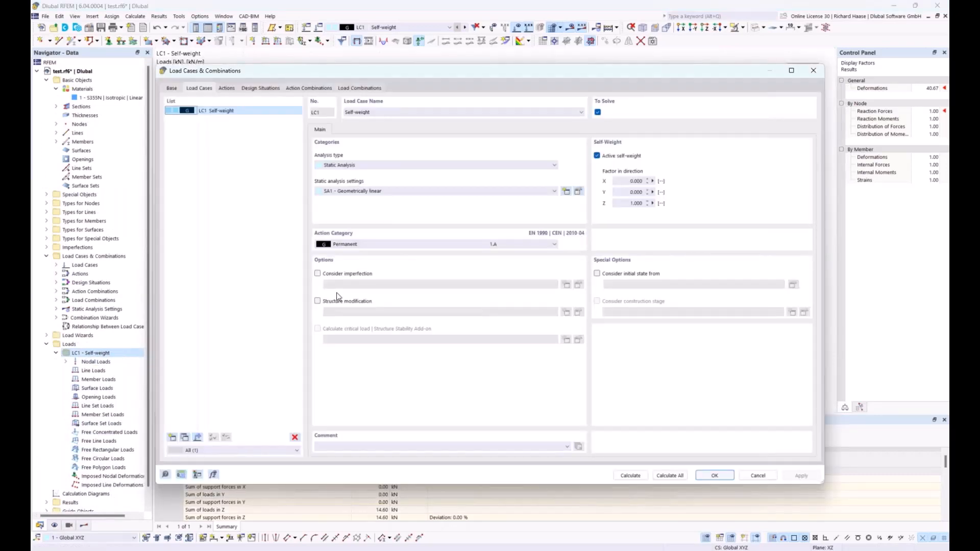
{"action": "left_click", "coordinate": [608, 159]}
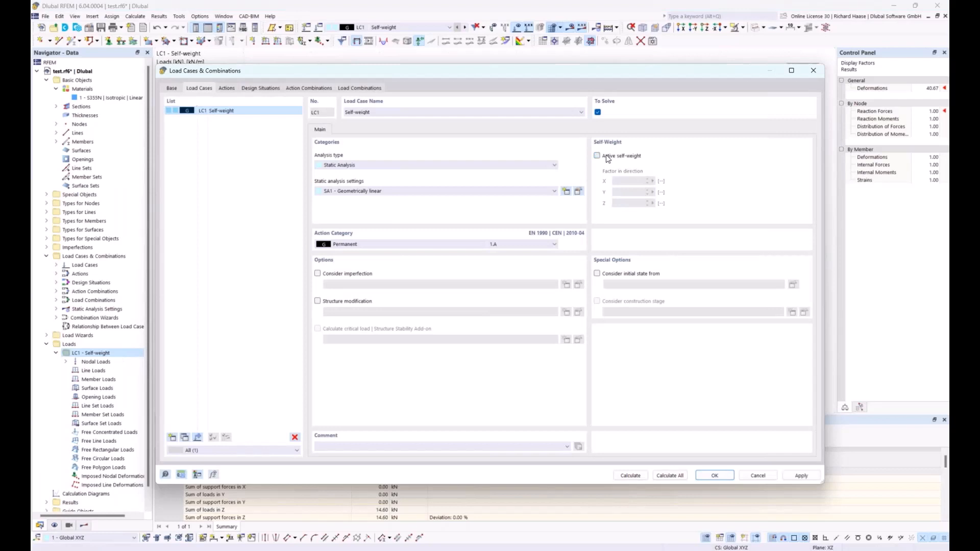
{"action": "left_click", "coordinate": [643, 479]}
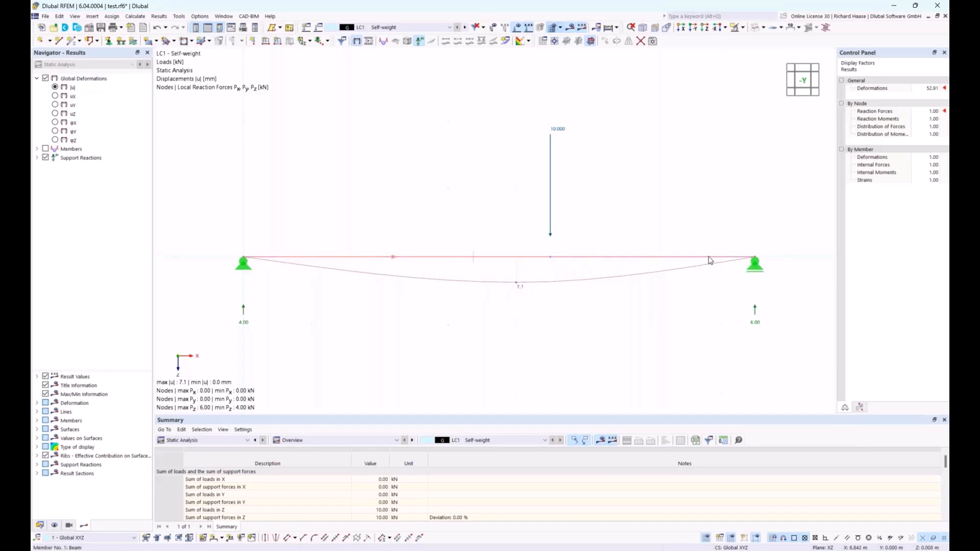
Enable the display of all values on the member result diagrams
{"action": "left_click", "coordinate": [38, 403]}
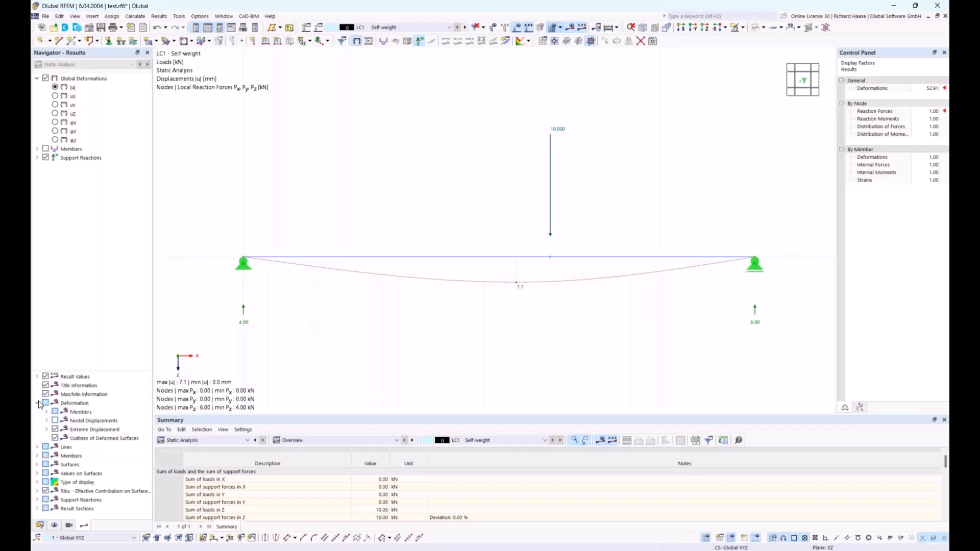
{"action": "left_click", "coordinate": [47, 412]}
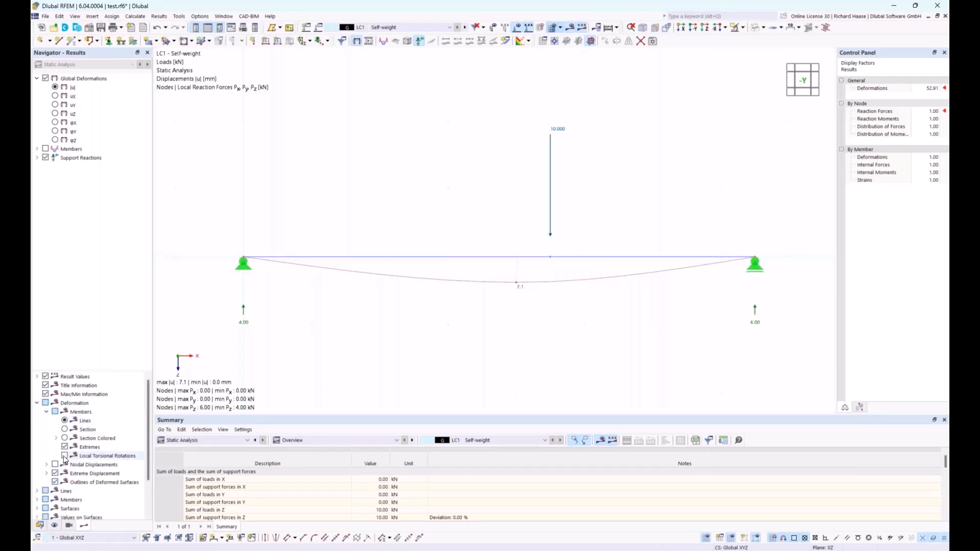
{"action": "left_click", "coordinate": [47, 412]}
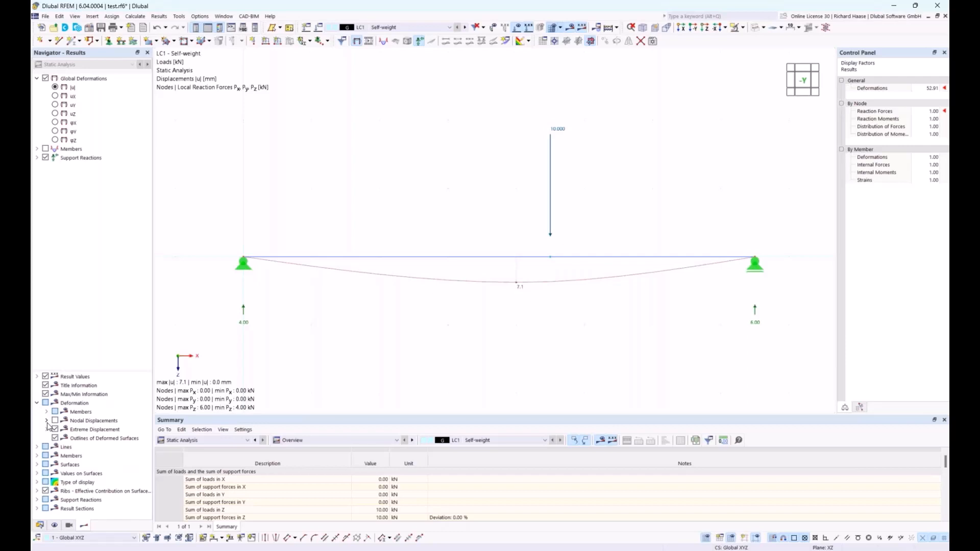
{"action": "left_click", "coordinate": [37, 456]}
{"action": "scroll", "coordinate": [82, 443], "scroll_direction": "down", "scroll_amount": 1}
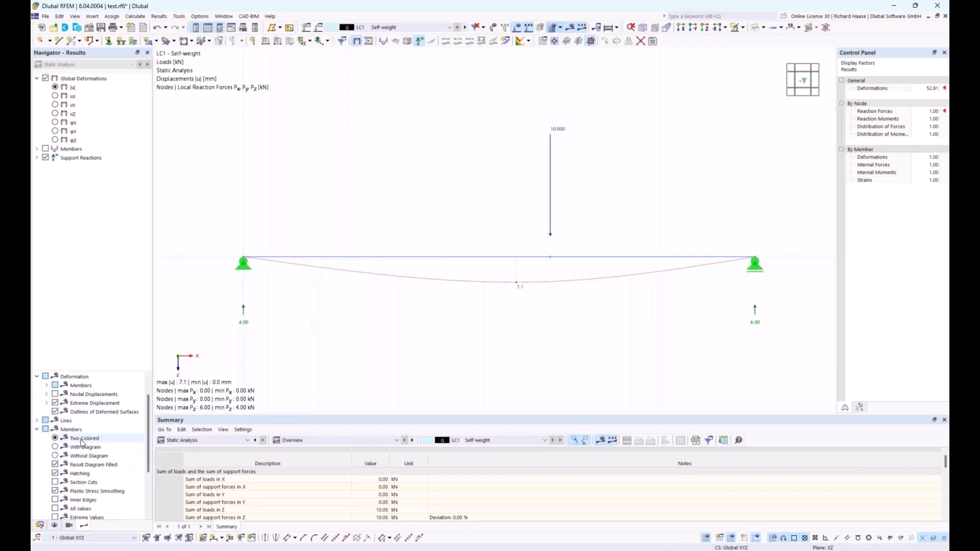
{"action": "scroll", "coordinate": [82, 442], "scroll_direction": "down", "scroll_amount": 1}
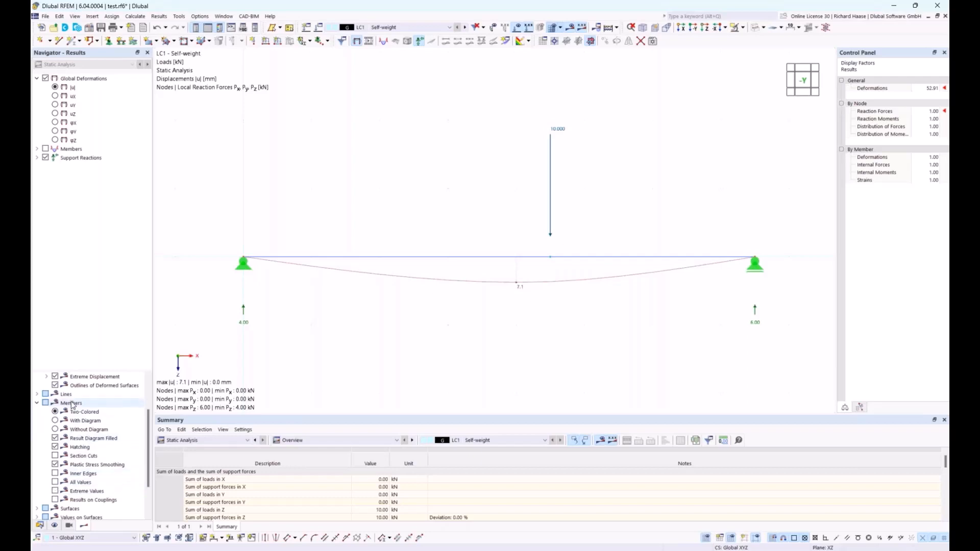
{"action": "left_click", "coordinate": [56, 483]}
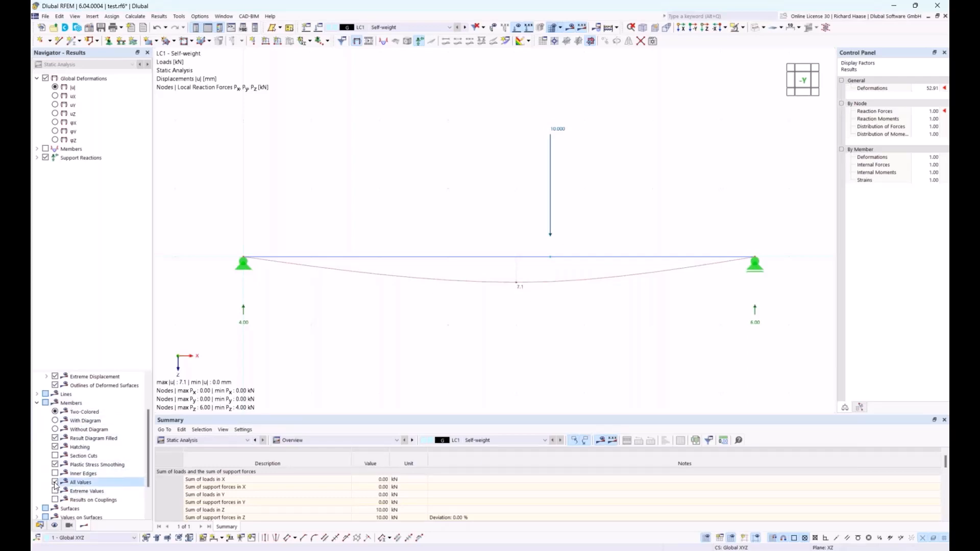
Display the bending moment My diagram of the member internal forces on the beam
{"action": "scroll", "coordinate": [83, 448], "scroll_direction": "up", "scroll_amount": 2}
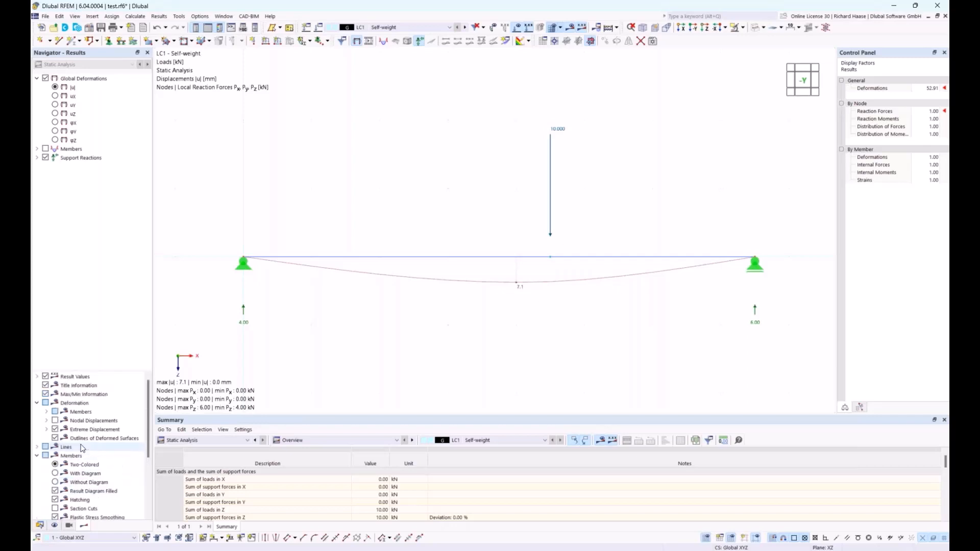
{"action": "left_click", "coordinate": [37, 148]}
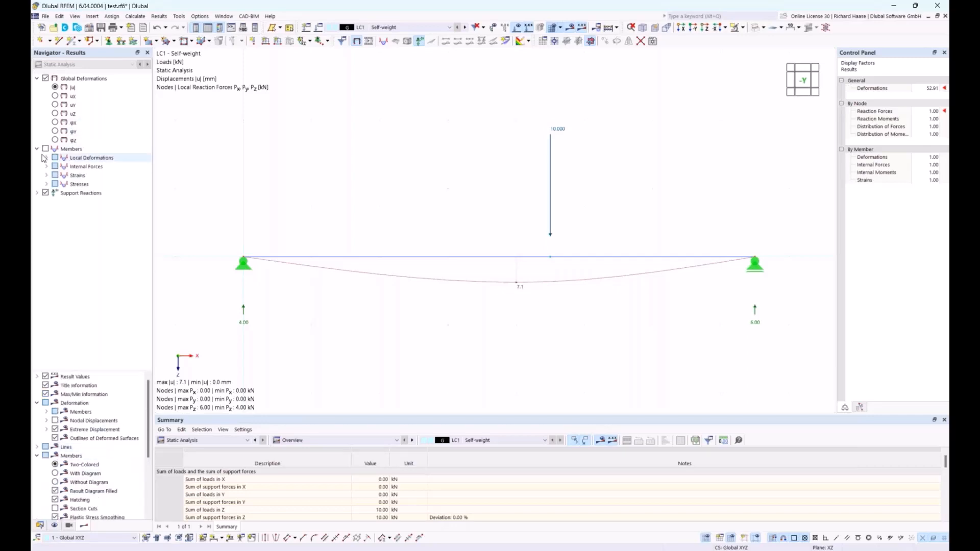
{"action": "left_click", "coordinate": [46, 167]}
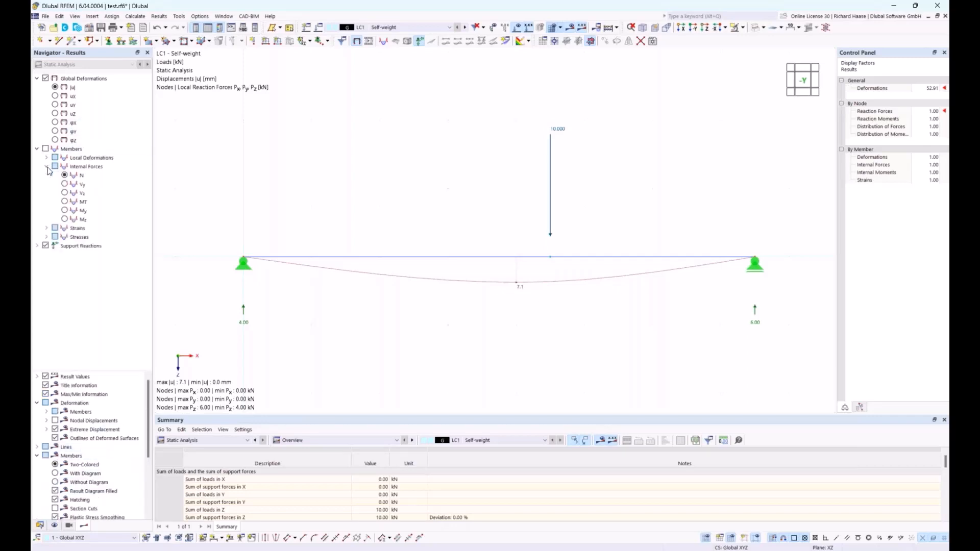
{"action": "left_click", "coordinate": [65, 209]}
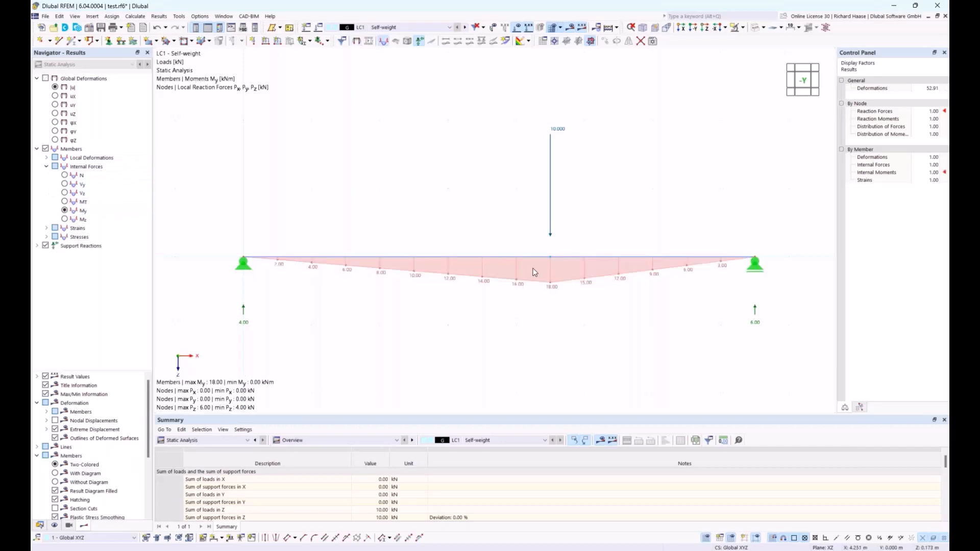
Turn off the display of all values on the member diagrams and show the shear force Vz diagram
{"action": "scroll", "coordinate": [72, 470], "scroll_direction": "down", "scroll_amount": 2}
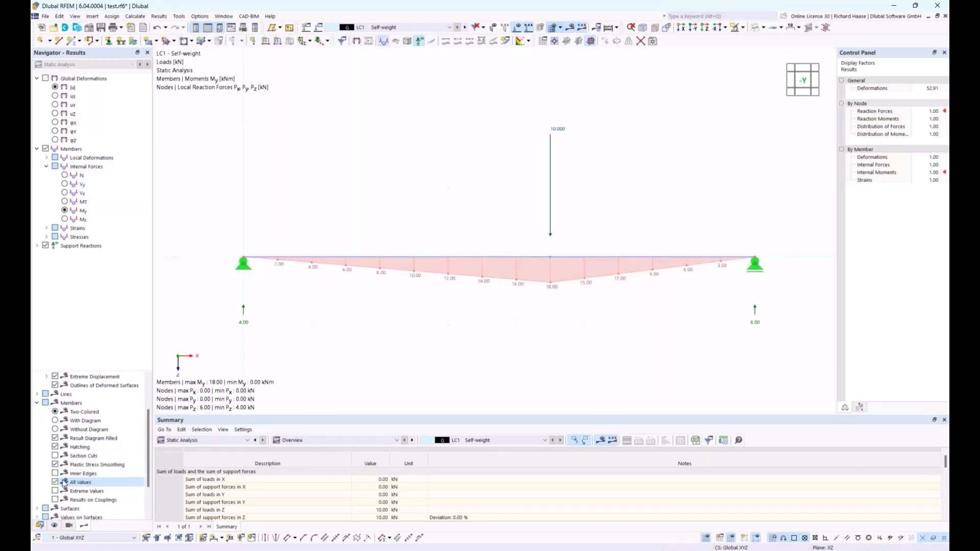
{"action": "left_click", "coordinate": [55, 482]}
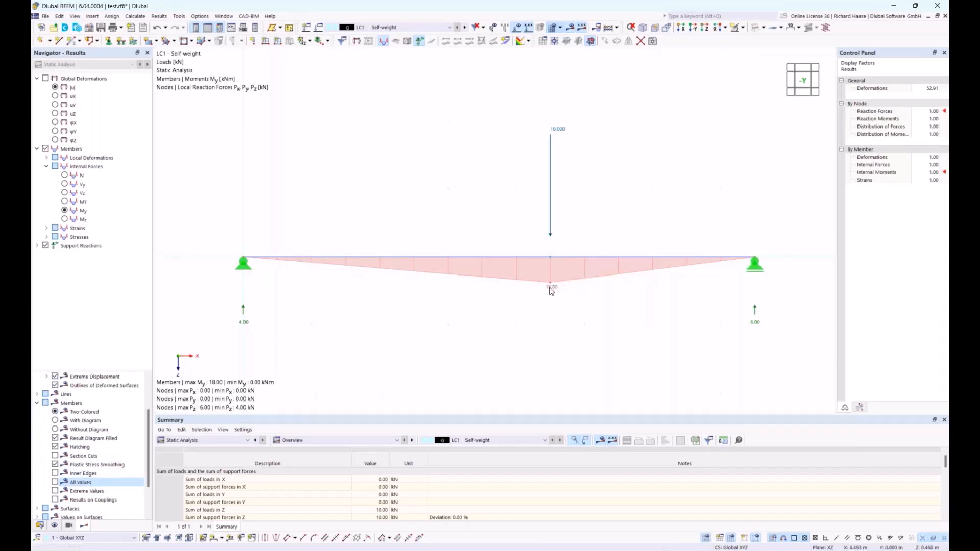
{"action": "left_click", "coordinate": [55, 483]}
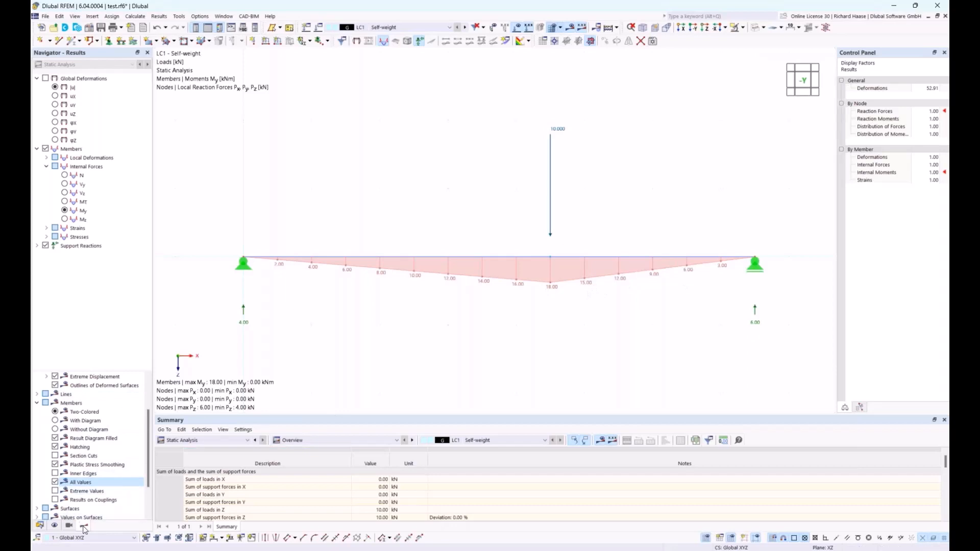
{"action": "left_click", "coordinate": [55, 482]}
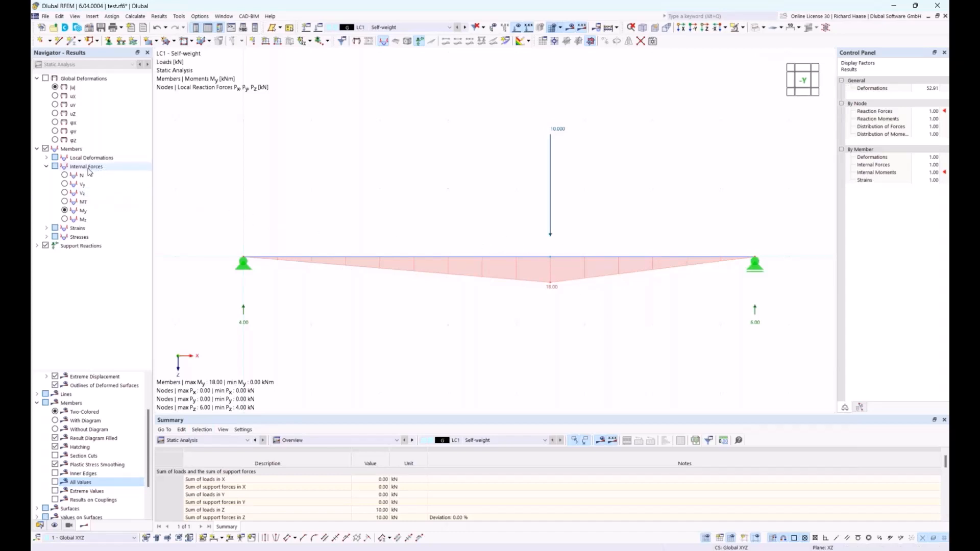
{"action": "left_click", "coordinate": [65, 193]}
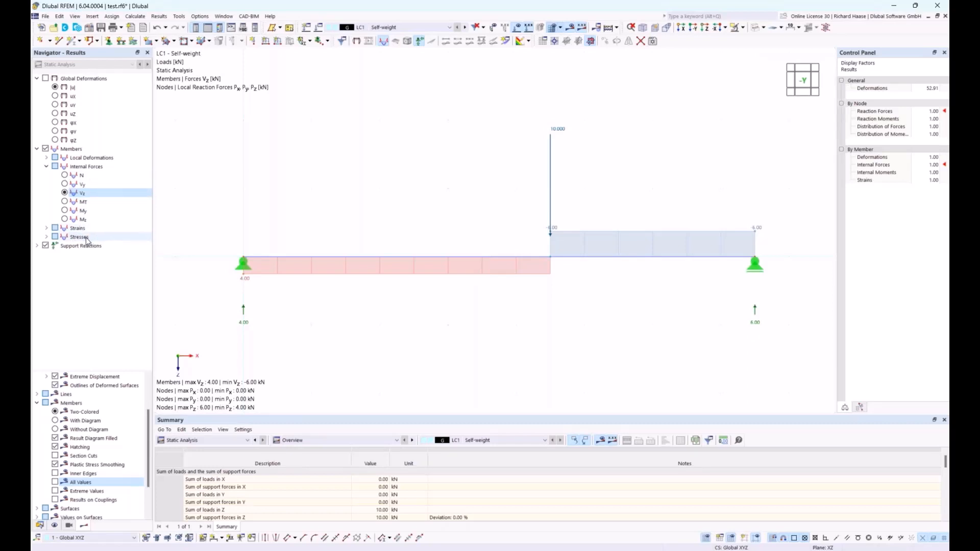
Show the resultant of the support reactions on the beam and hide it again
{"action": "left_click", "coordinate": [37, 246]}
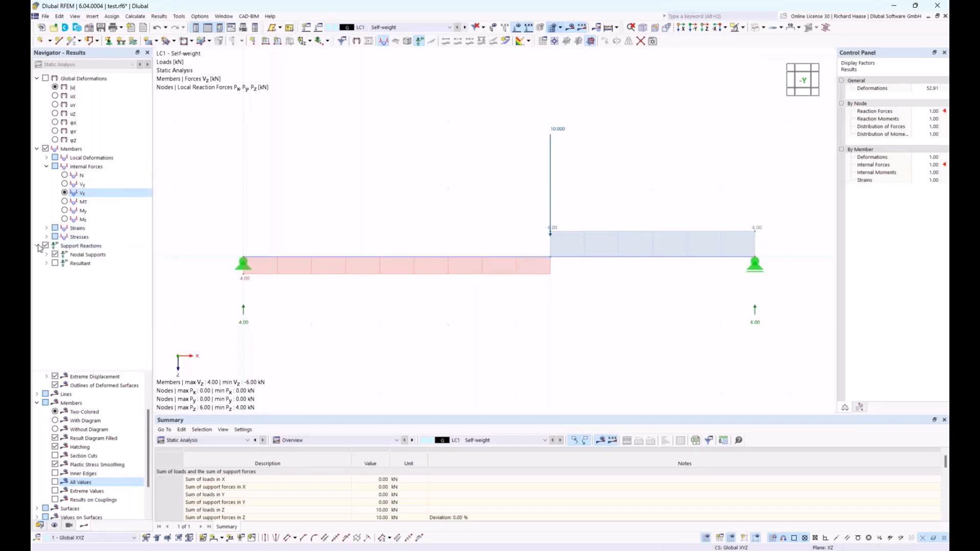
{"action": "left_click", "coordinate": [57, 265]}
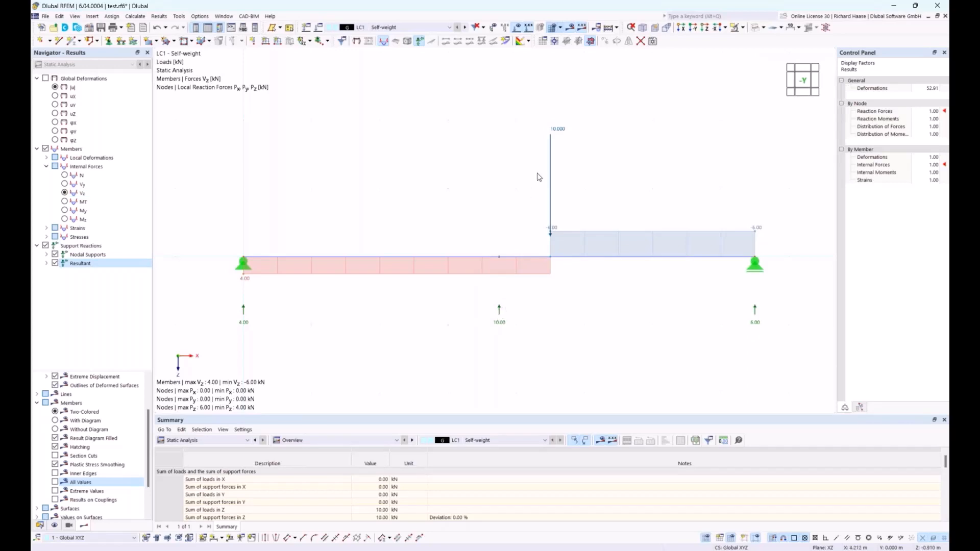
{"action": "left_click", "coordinate": [55, 263]}
{"action": "left_click", "coordinate": [45, 17]}
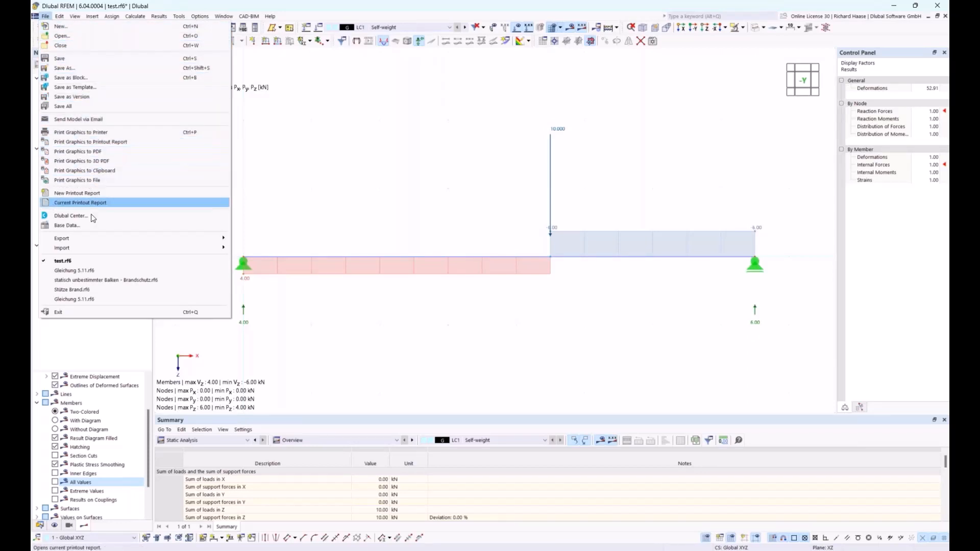
{"action": "mouse_move", "coordinate": [89, 248]}
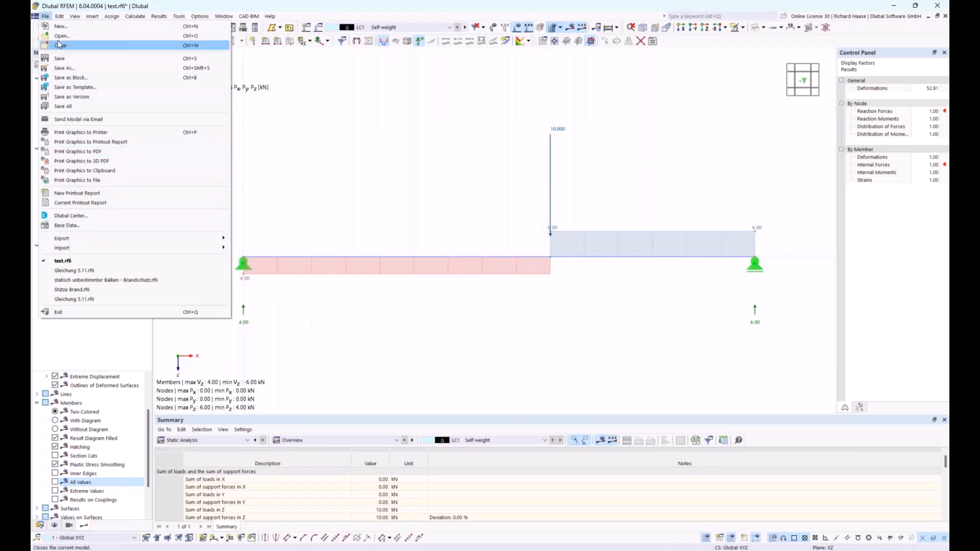
{"action": "mouse_move", "coordinate": [60, 20]}
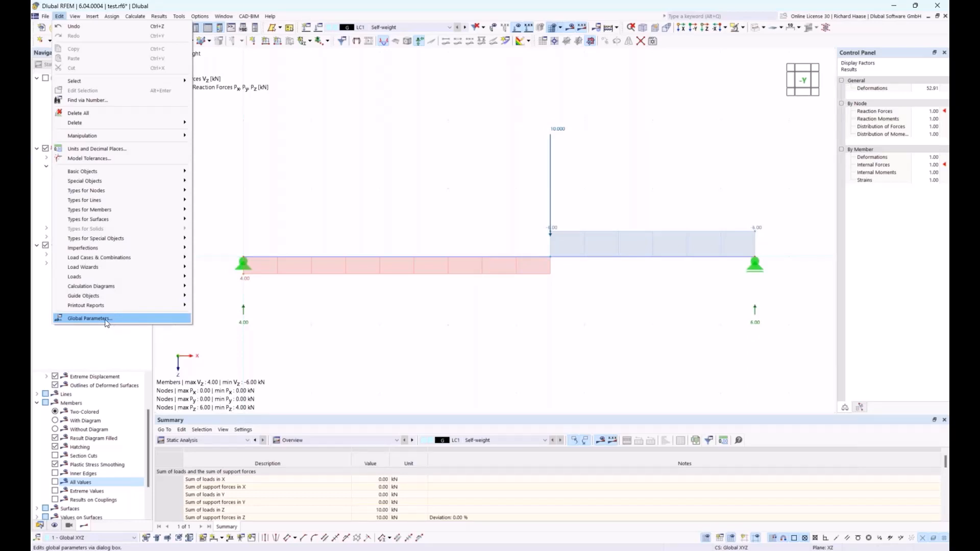
{"action": "left_click", "coordinate": [59, 16]}
Hide the results table and bring it back into the workspace
{"action": "left_click", "coordinate": [75, 16]}
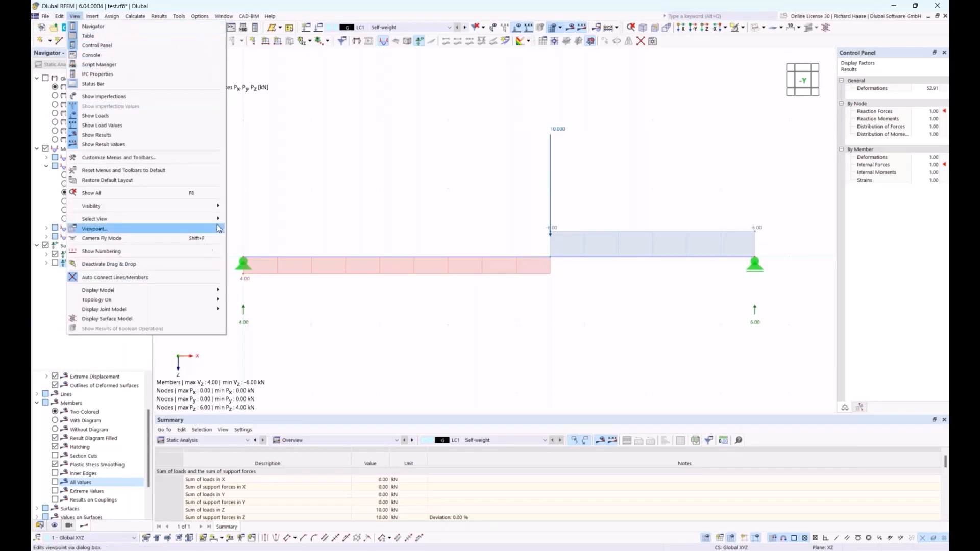
{"action": "left_click", "coordinate": [87, 36]}
{"action": "left_click", "coordinate": [75, 16]}
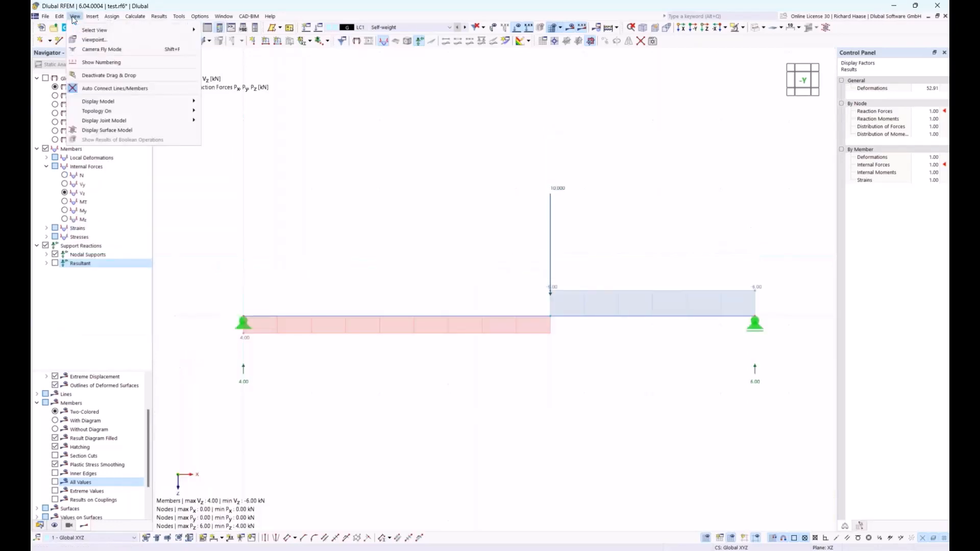
{"action": "left_click", "coordinate": [86, 36]}
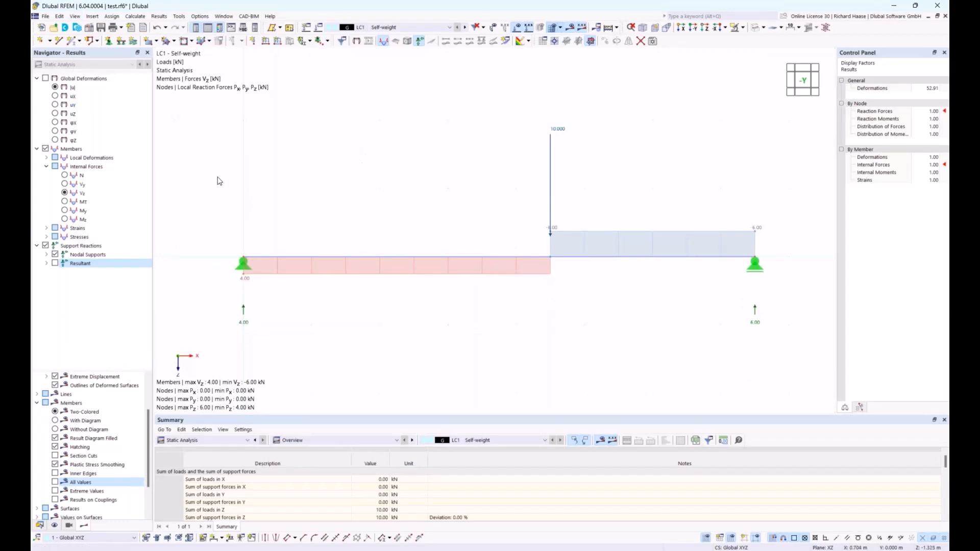
Close the Navigator and try to recover it by resetting the menus and toolbars to default
{"action": "left_click", "coordinate": [146, 53]}
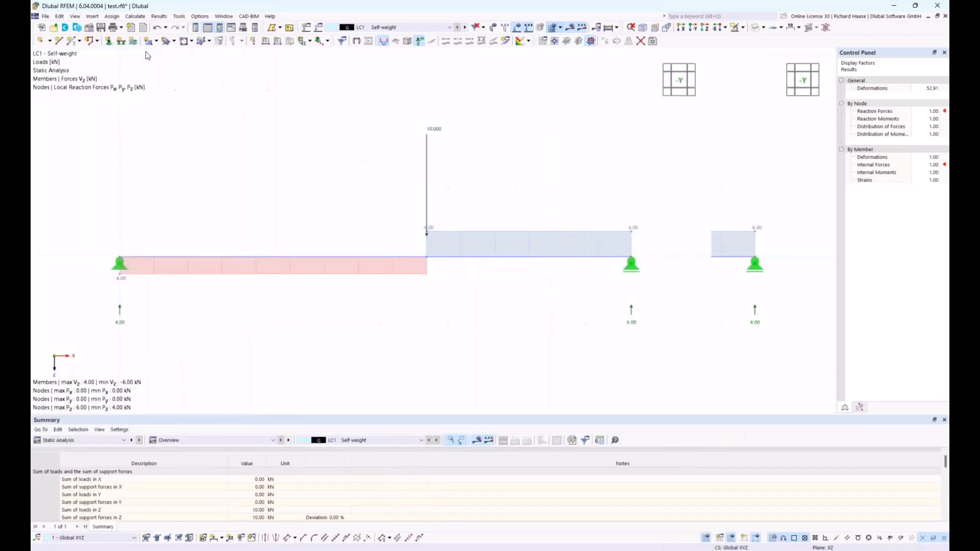
{"action": "left_click", "coordinate": [75, 16]}
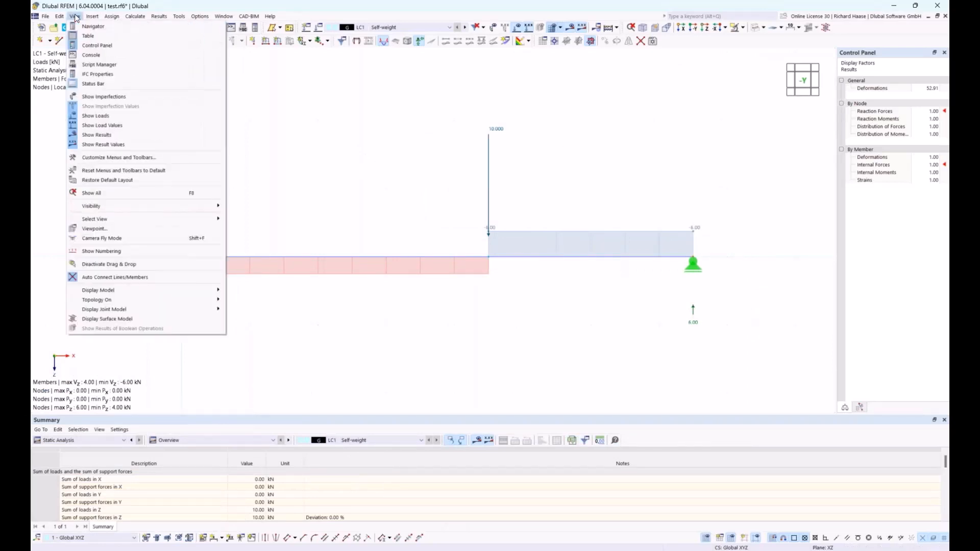
{"action": "left_click", "coordinate": [109, 170]}
{"action": "left_click", "coordinate": [528, 322]}
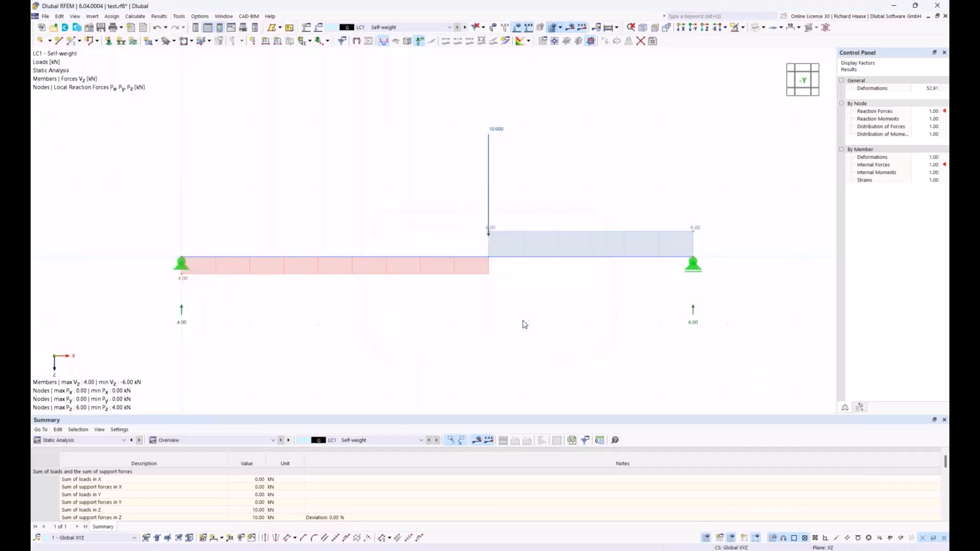
Restore the default layout of the program window
{"action": "left_click", "coordinate": [74, 16]}
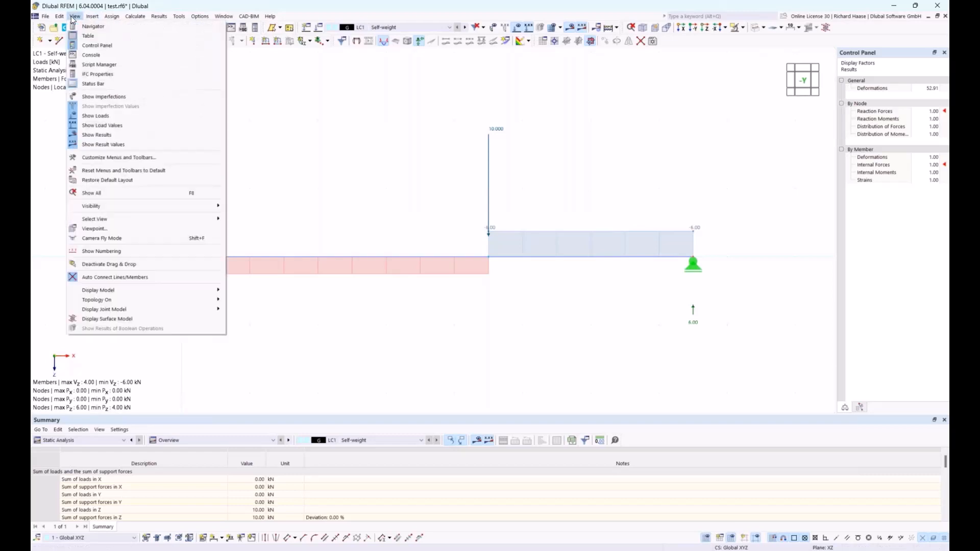
{"action": "left_click", "coordinate": [135, 180]}
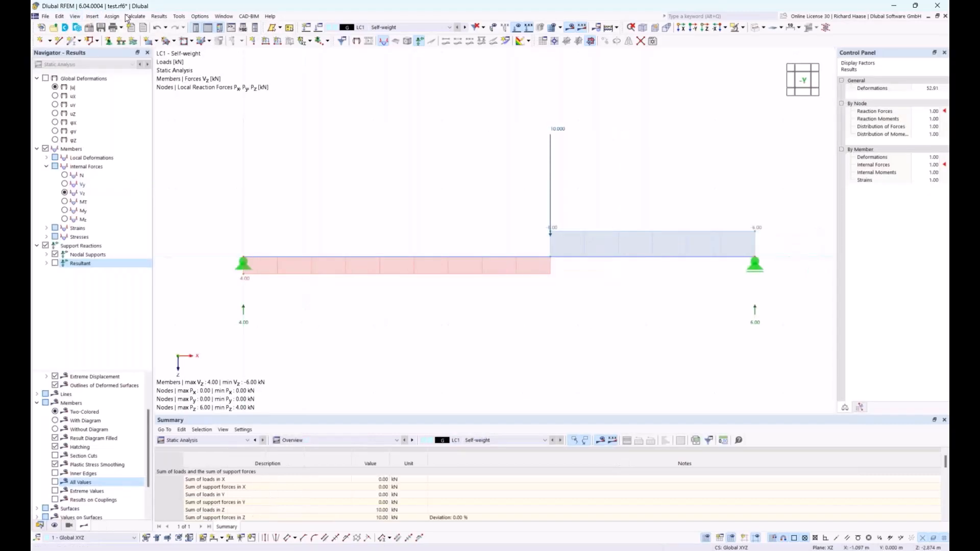
{"action": "left_click", "coordinate": [77, 17]}
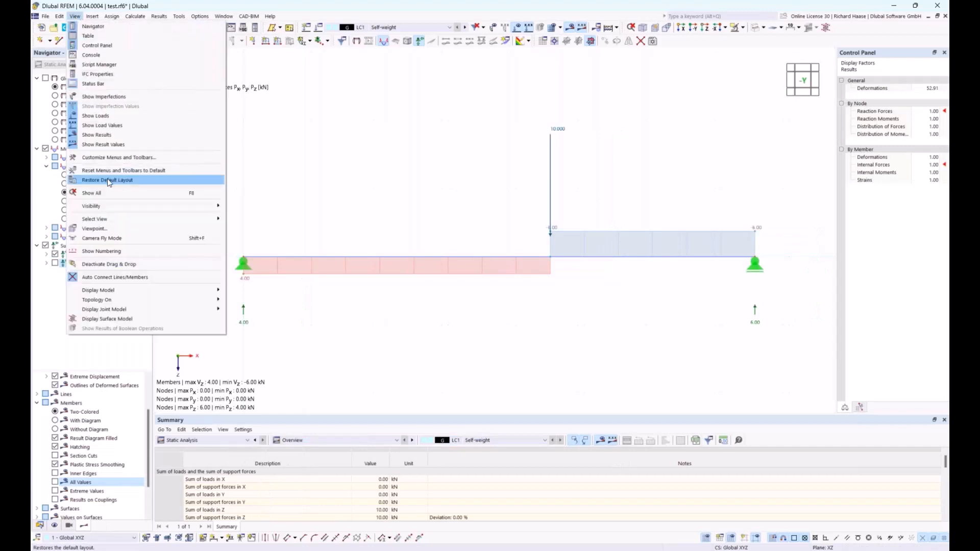
{"action": "left_click", "coordinate": [315, 168]}
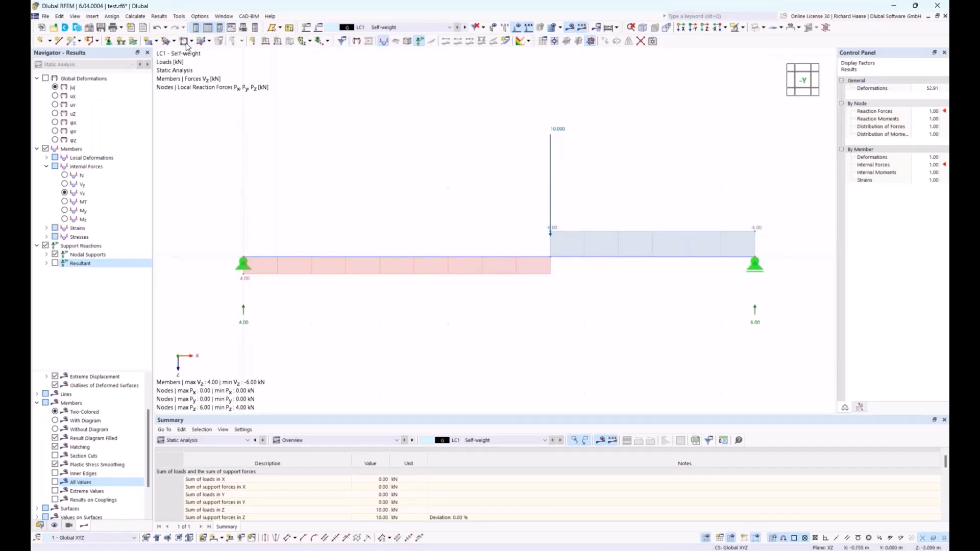
{"action": "left_click", "coordinate": [111, 17]}
{"action": "mouse_move", "coordinate": [94, 19]}
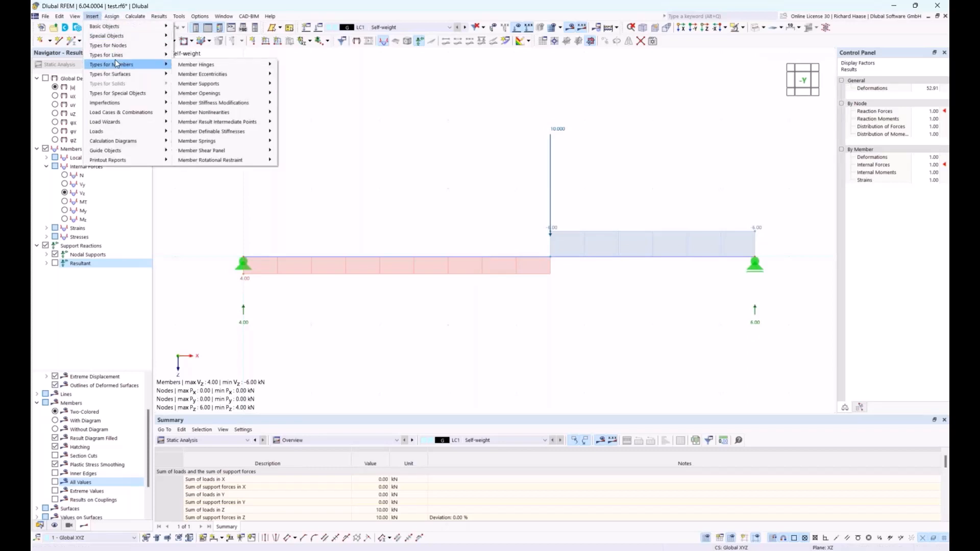
{"action": "mouse_move", "coordinate": [118, 57]}
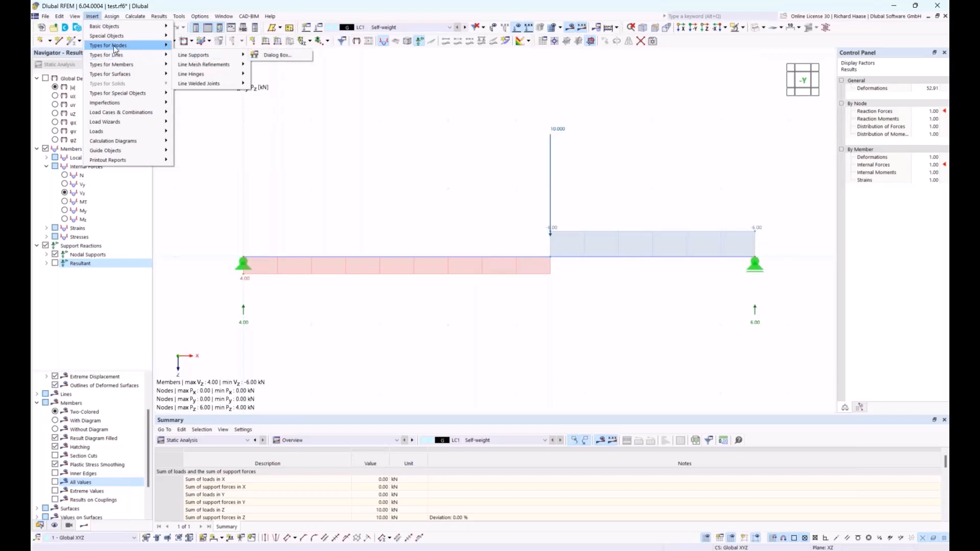
{"action": "mouse_move", "coordinate": [195, 47]}
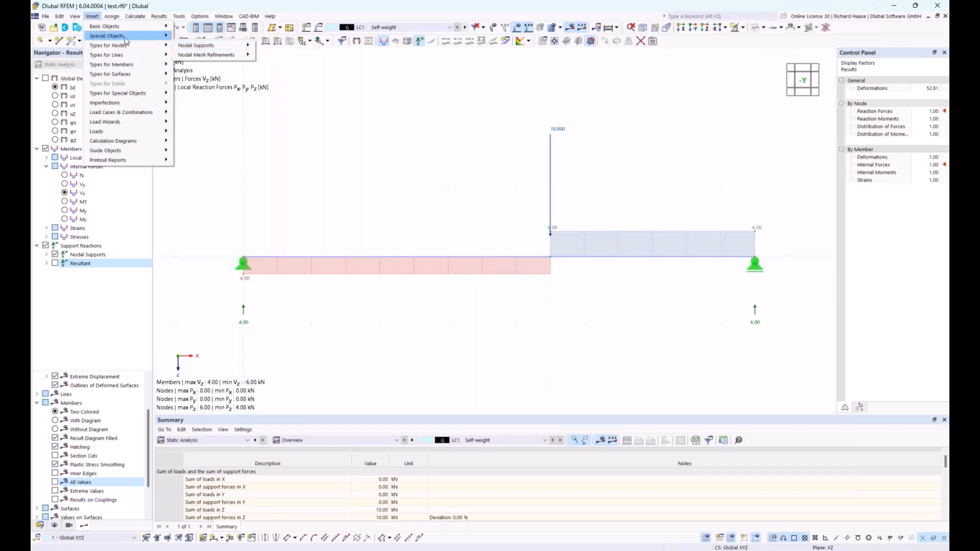
{"action": "left_click", "coordinate": [93, 18]}
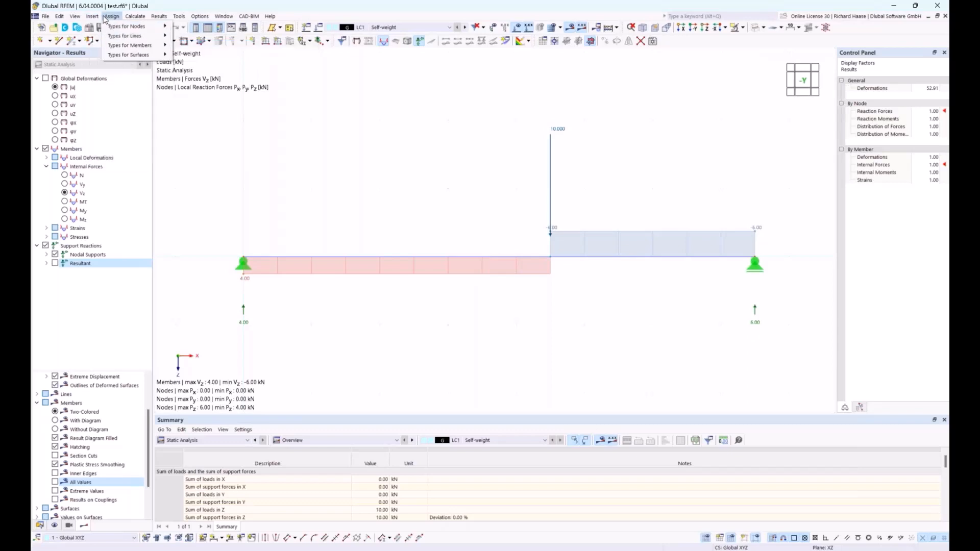
{"action": "left_click", "coordinate": [111, 17]}
{"action": "left_click", "coordinate": [136, 17]}
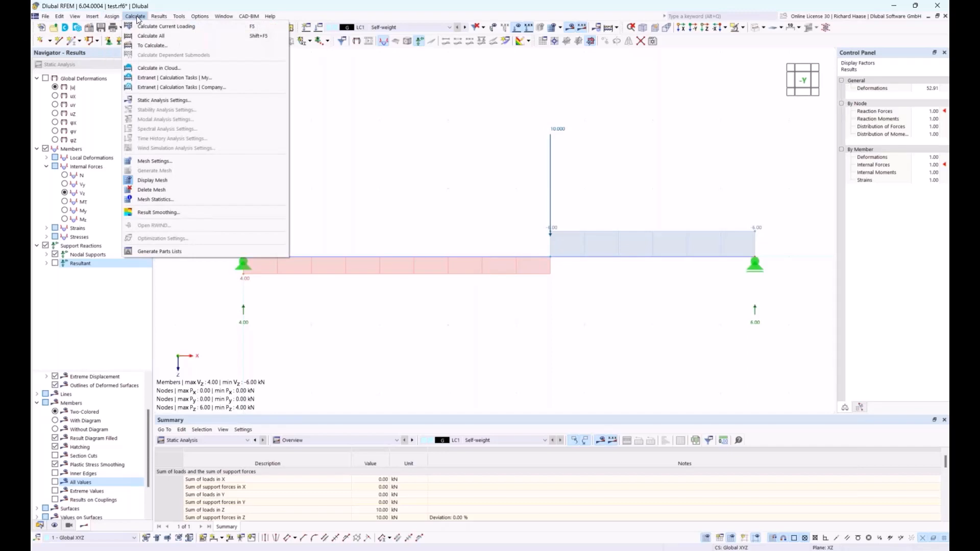
{"action": "left_click", "coordinate": [136, 17]}
{"action": "left_click", "coordinate": [159, 17]}
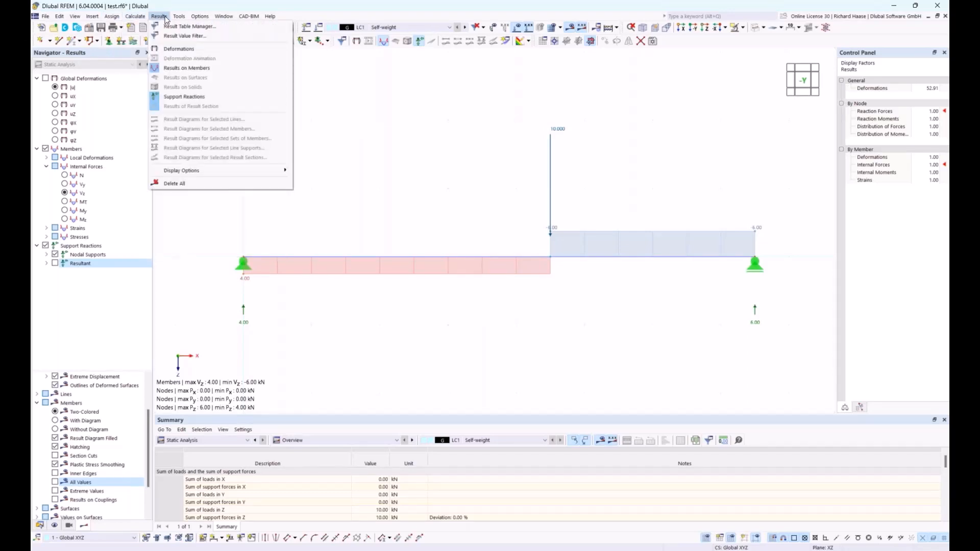
{"action": "left_click", "coordinate": [160, 17]}
{"action": "left_click", "coordinate": [180, 17]}
Load the dark background in the display properties and apply it to the model view
{"action": "left_click", "coordinate": [192, 18]}
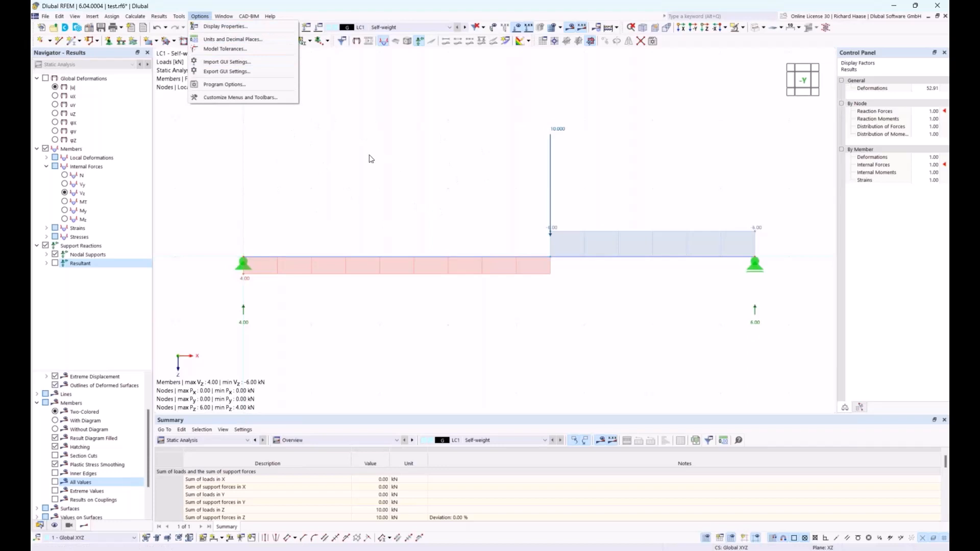
{"action": "left_click", "coordinate": [212, 27]}
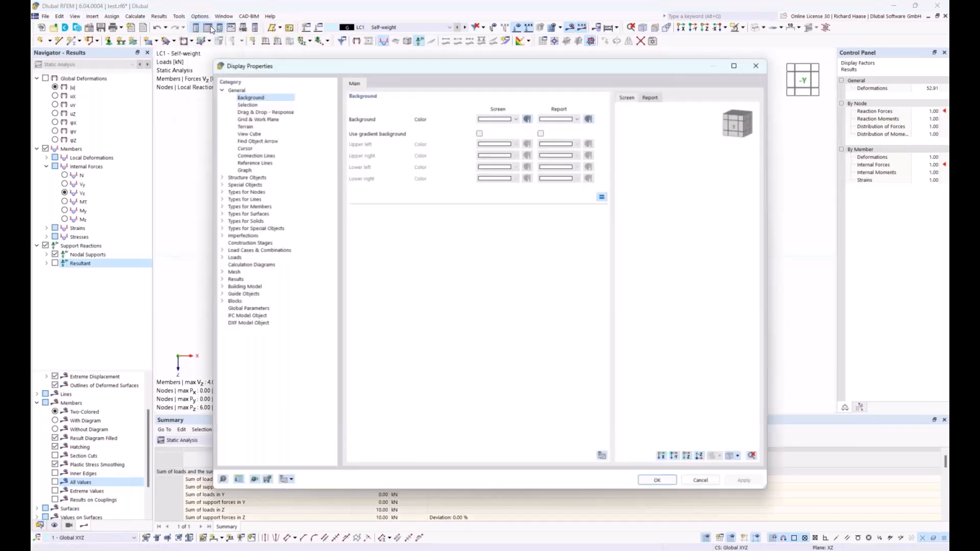
{"action": "left_click", "coordinate": [284, 481]}
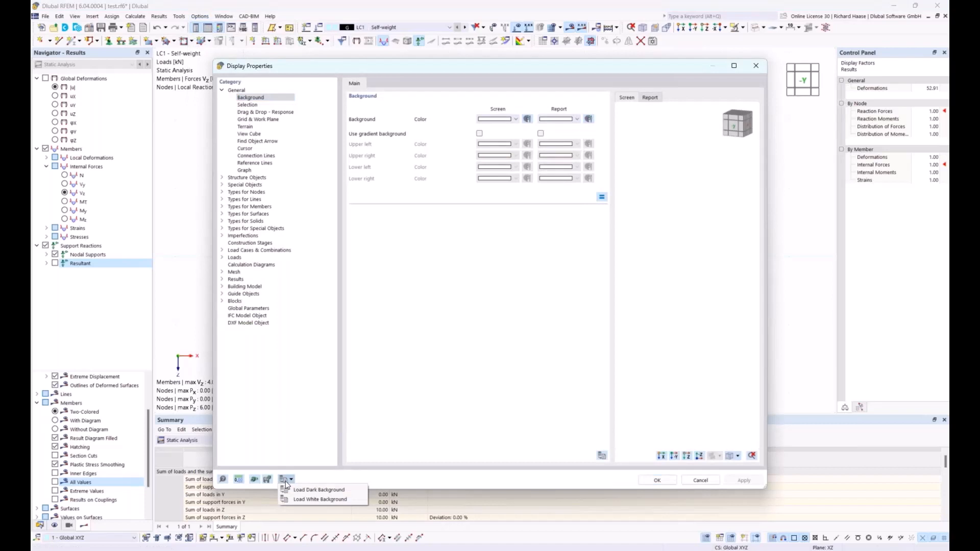
{"action": "left_click", "coordinate": [317, 490]}
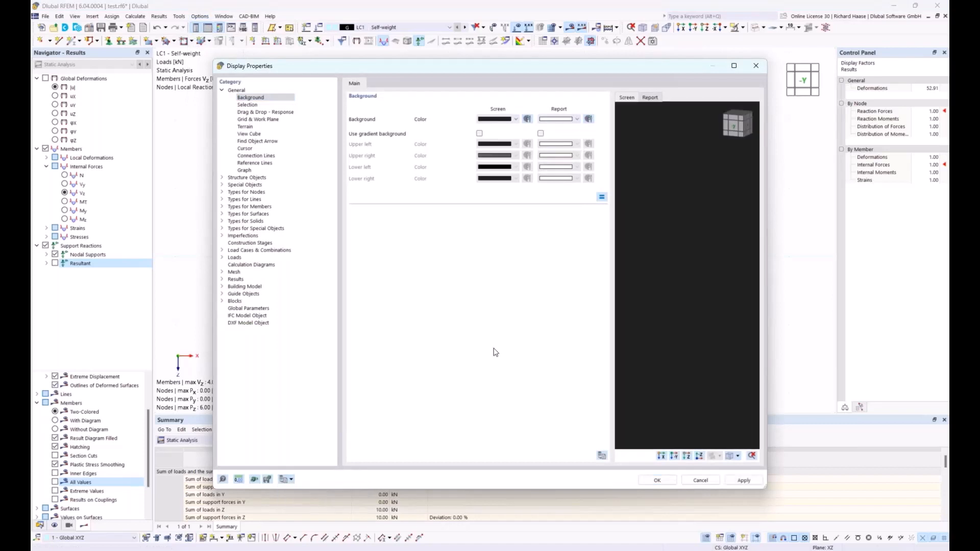
{"action": "left_click", "coordinate": [657, 481]}
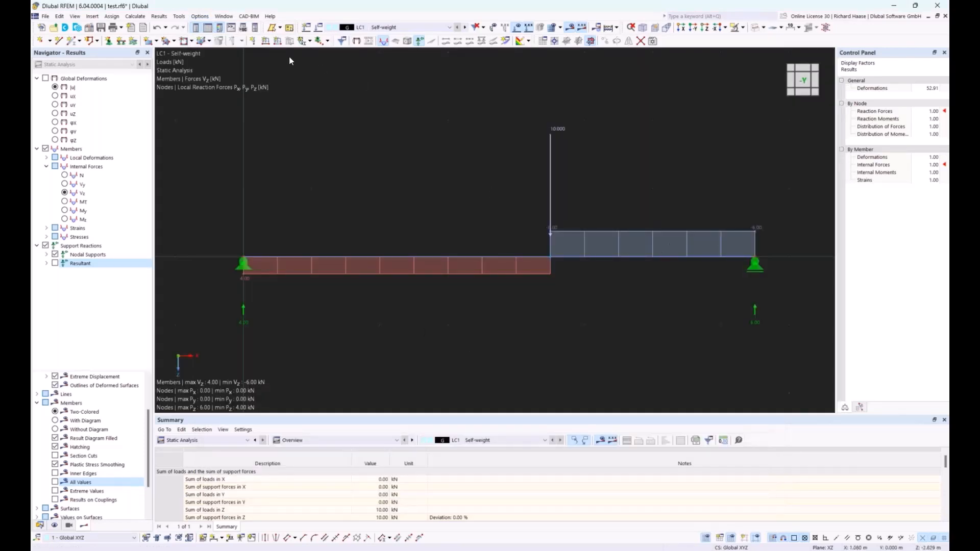
Load the white background in the display properties and apply it to the model view
{"action": "left_click", "coordinate": [200, 16]}
{"action": "left_click", "coordinate": [225, 24]}
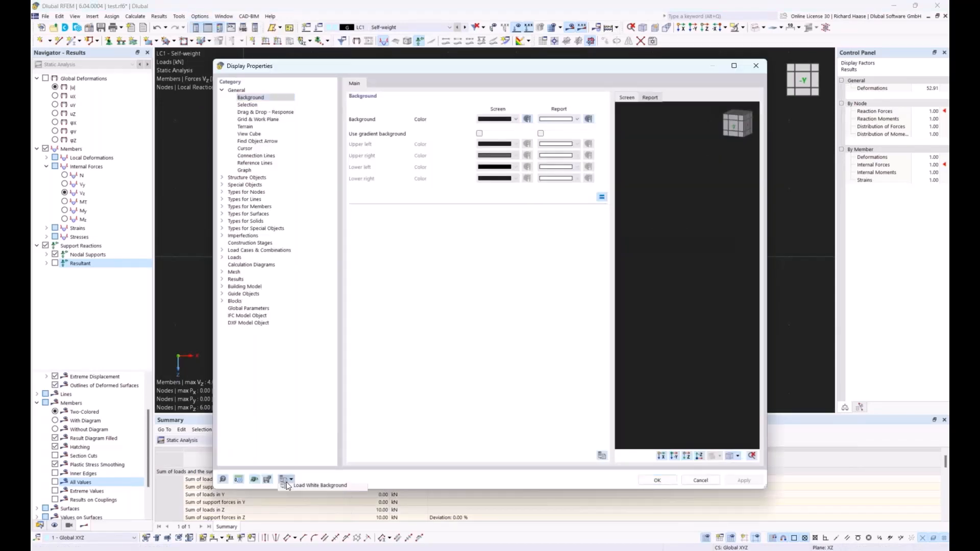
{"action": "left_click", "coordinate": [284, 480]}
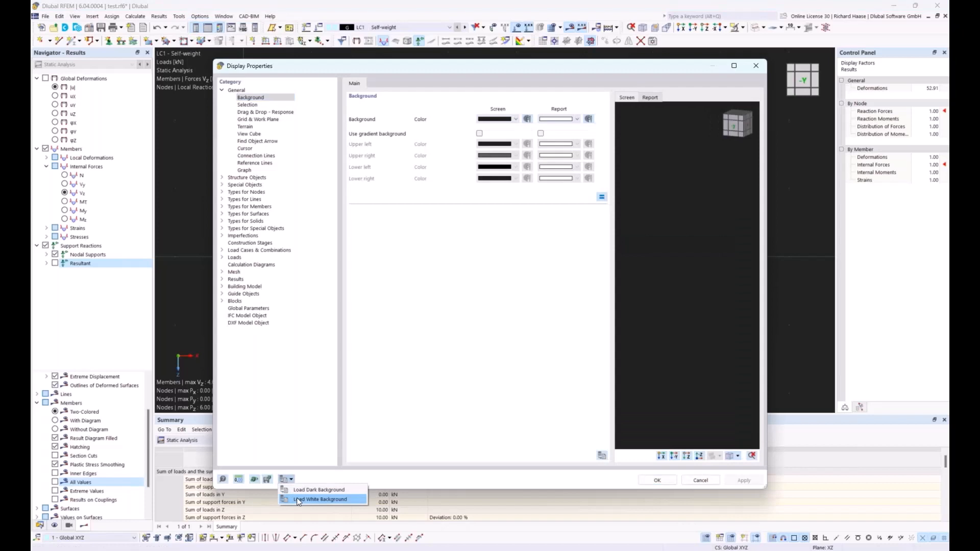
{"action": "left_click", "coordinate": [298, 499]}
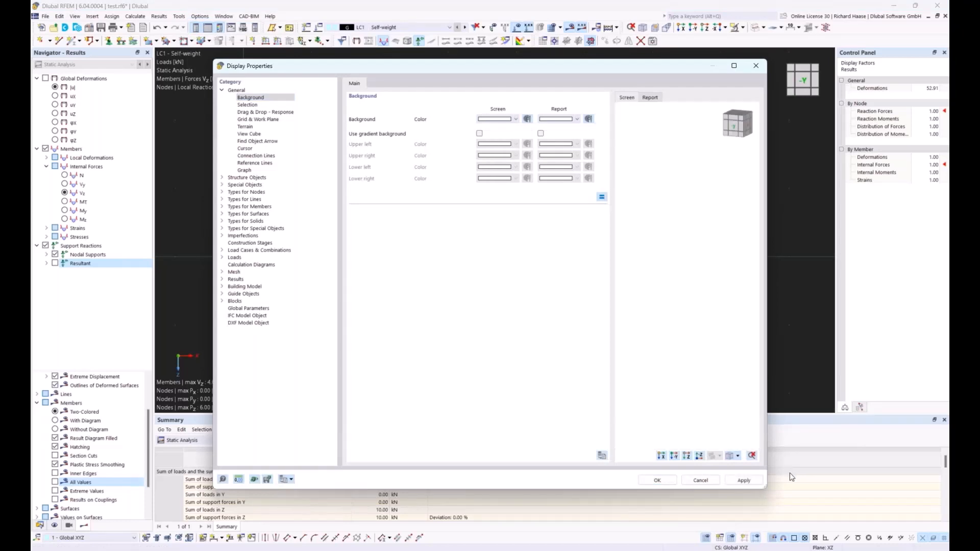
{"action": "left_click", "coordinate": [662, 483]}
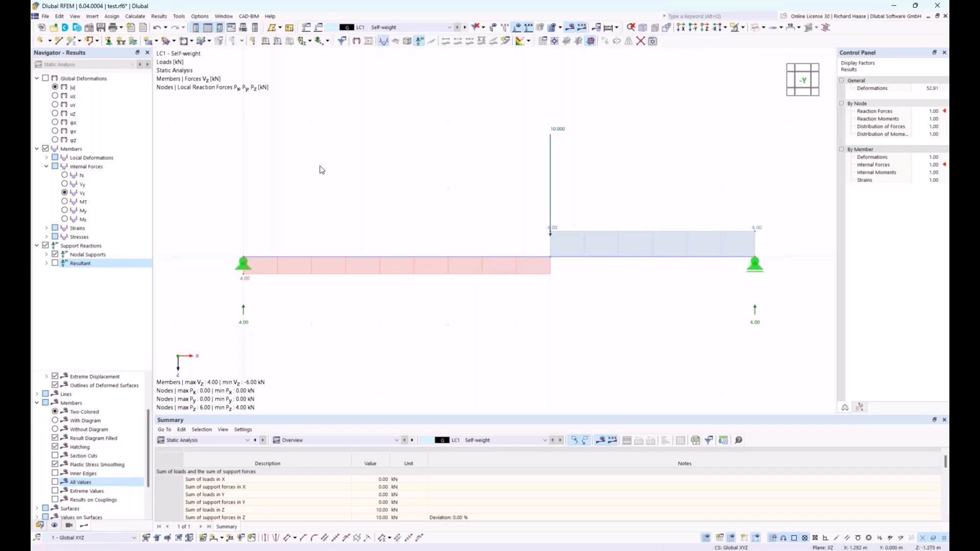
Customize the toolbars by searching the commands for "global" and adding Edit Global Parameters to a toolbar
{"action": "left_click", "coordinate": [75, 16]}
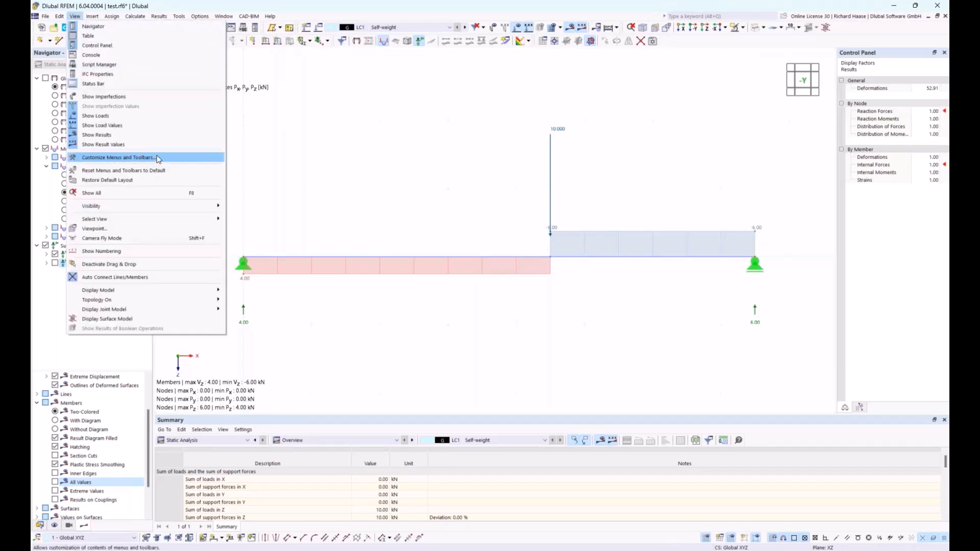
{"action": "left_click", "coordinate": [124, 158]}
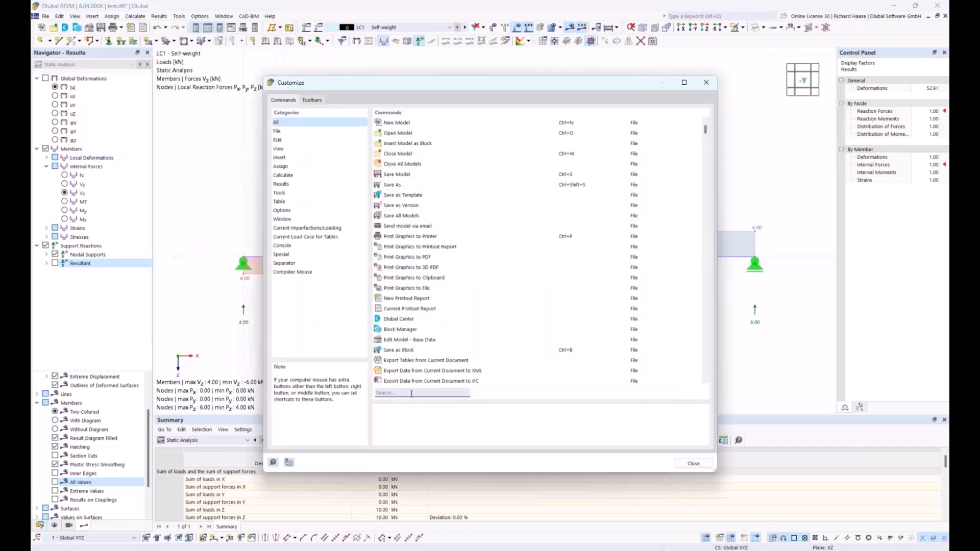
{"action": "type", "text": "global"}
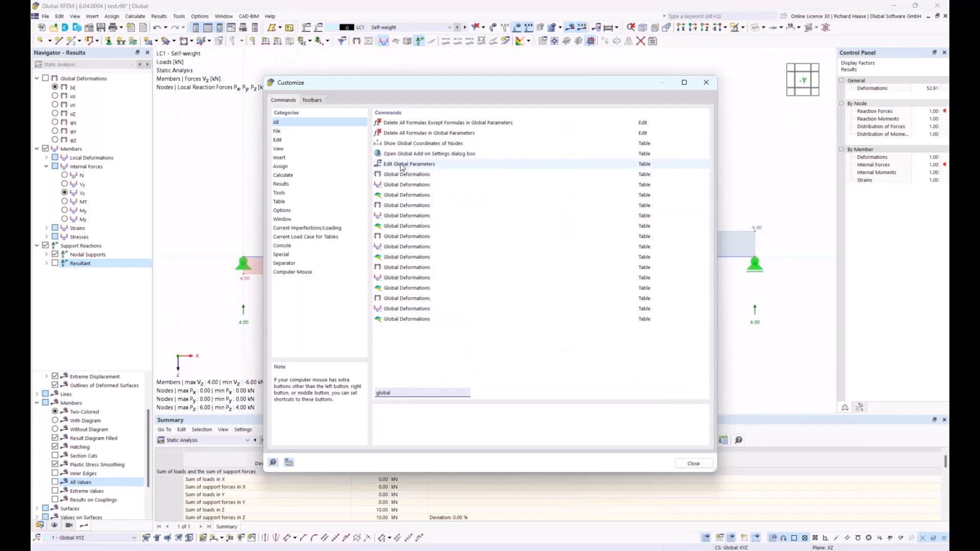
{"action": "mouse_move", "coordinate": [397, 163]}
{"action": "left_mouse_down"}
{"action": "mouse_move", "coordinate": [439, 172]}
{"action": "mouse_move", "coordinate": [465, 157]}
{"action": "mouse_move", "coordinate": [456, 45]}
{"action": "mouse_move", "coordinate": [443, 42]}
{"action": "left_mouse_up"}
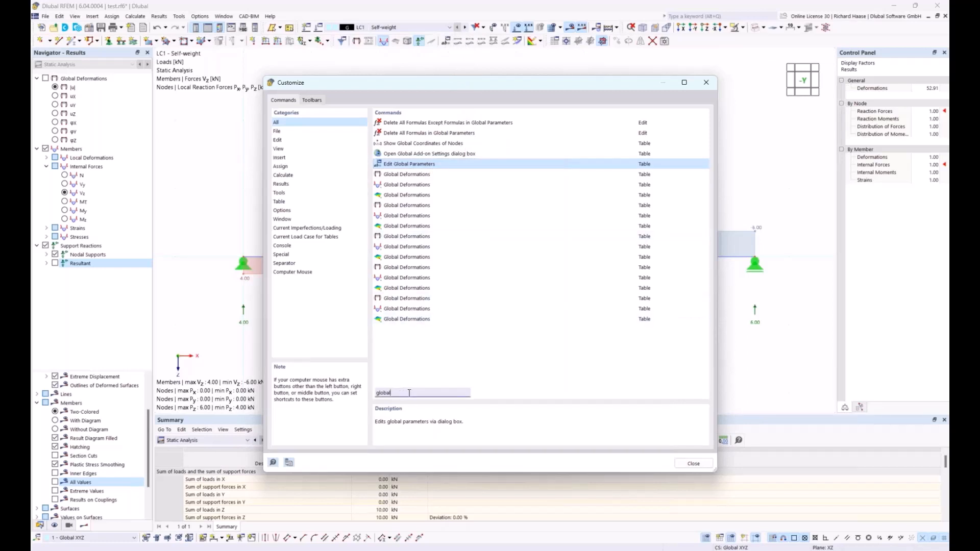
{"action": "left_click_drag", "start_coordinate": [409, 392], "coordinate": [360, 393]}
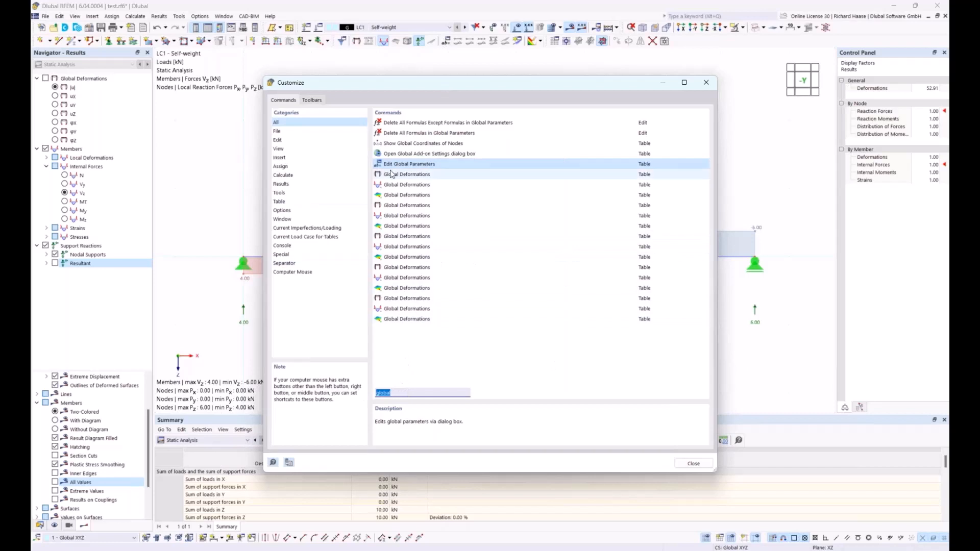
{"action": "key", "text": "BackSpace"}
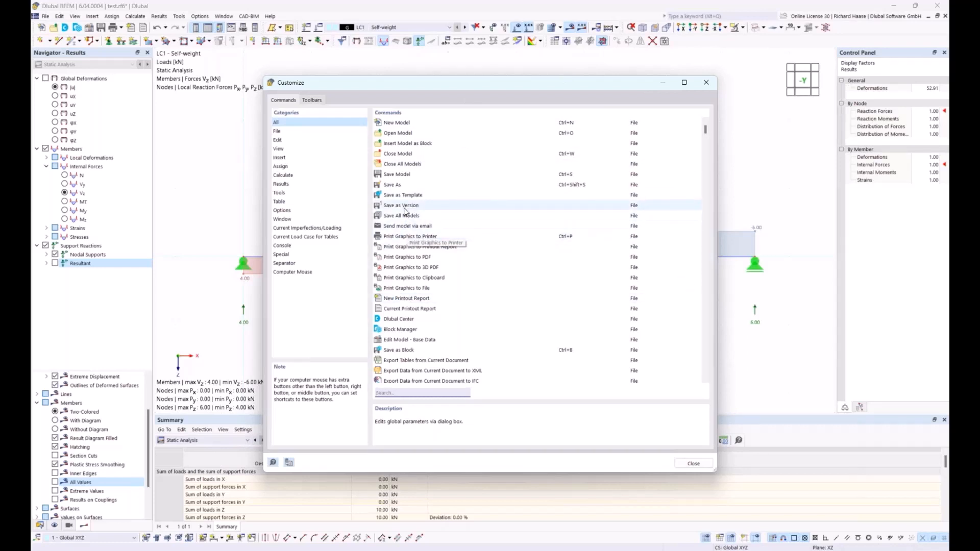
{"action": "left_click", "coordinate": [706, 82]}
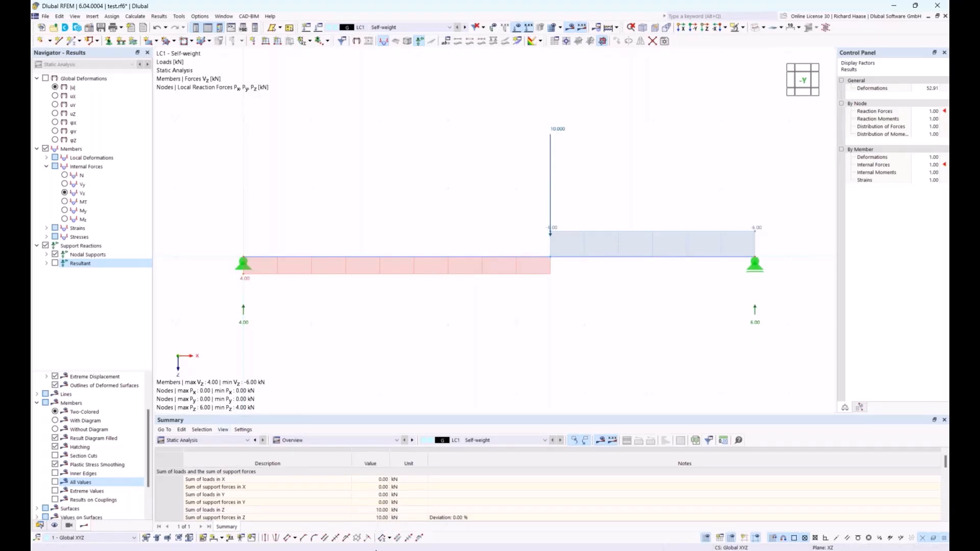
Switch to the PDF presentation in Acrobat Reader, read the two-span beam task on page 8, and return to RFEM
{"action": "mouse_move", "coordinate": [385, 550]}
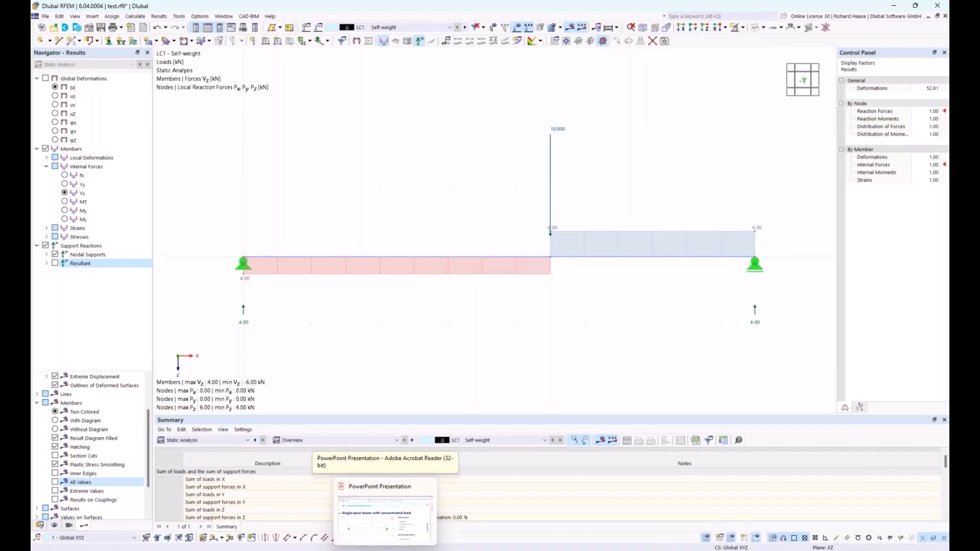
{"action": "left_click", "coordinate": [386, 550]}
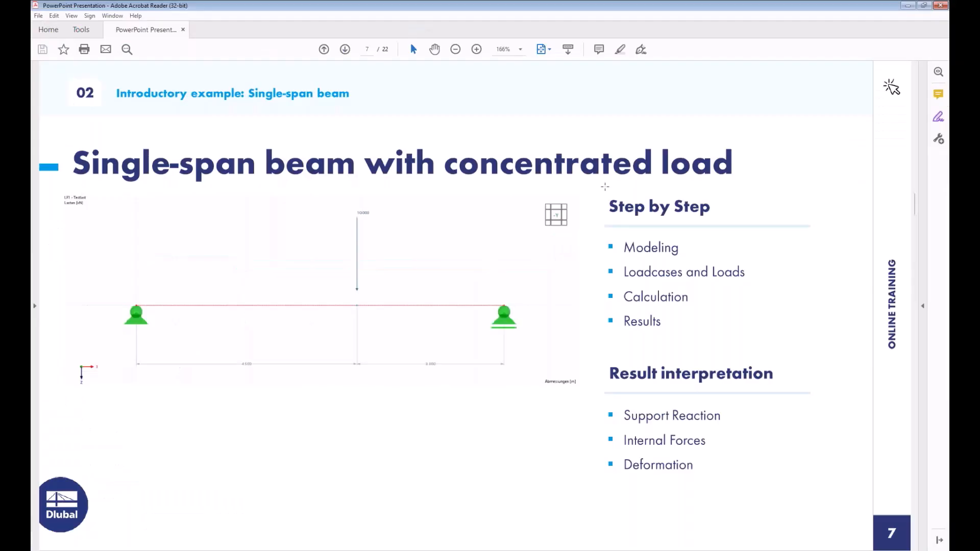
{"action": "scroll", "coordinate": [383, 258], "scroll_direction": "down", "scroll_amount": 1}
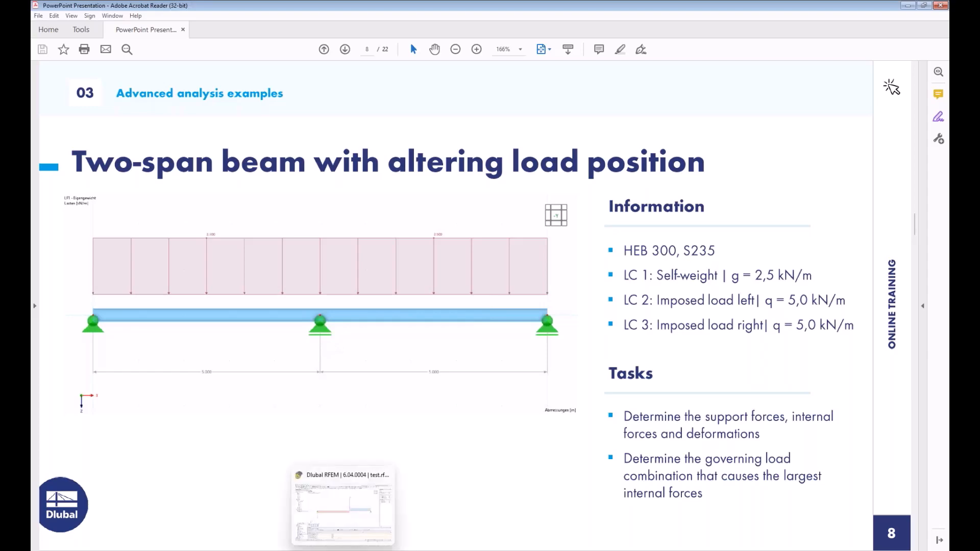
{"action": "left_click", "coordinate": [345, 505]}
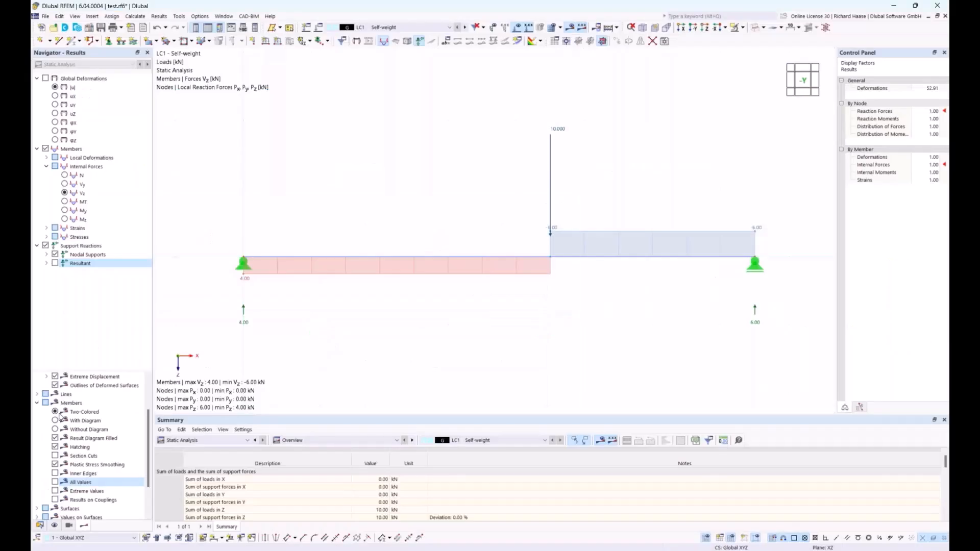
Collapse the test.rf6 model data and set up a new 2D | XZ | Plane Stress model named "2span beam"
{"action": "left_click", "coordinate": [41, 525]}
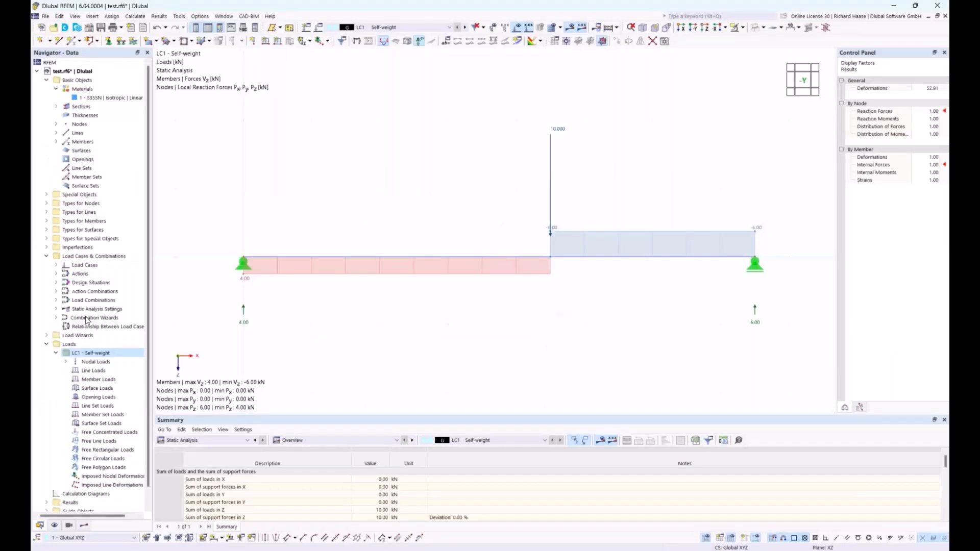
{"action": "left_click", "coordinate": [37, 72]}
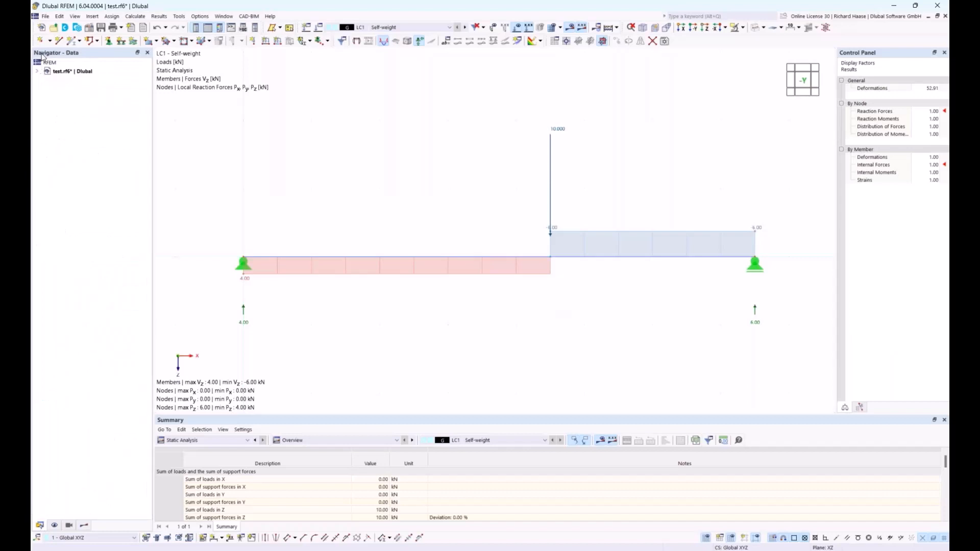
{"action": "left_click", "coordinate": [41, 27]}
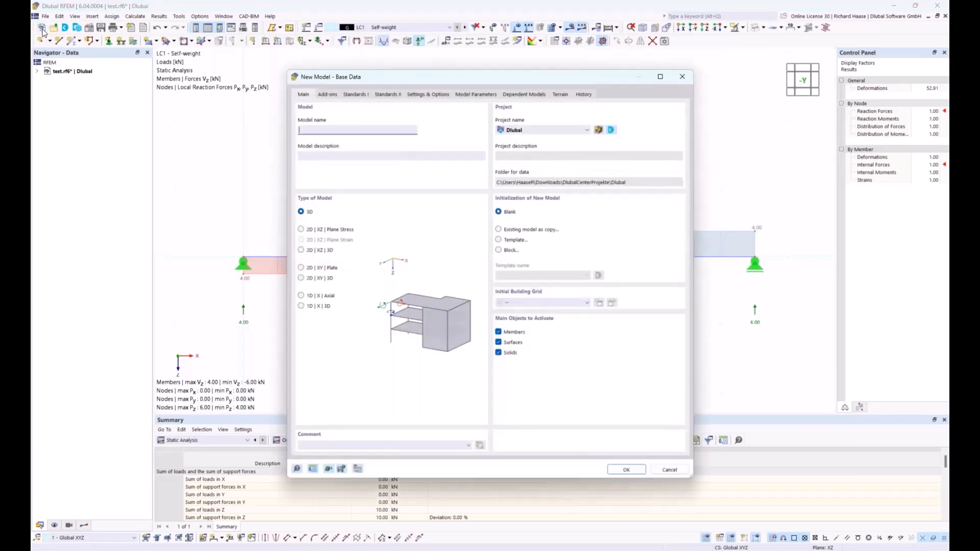
{"action": "left_click", "coordinate": [309, 233]}
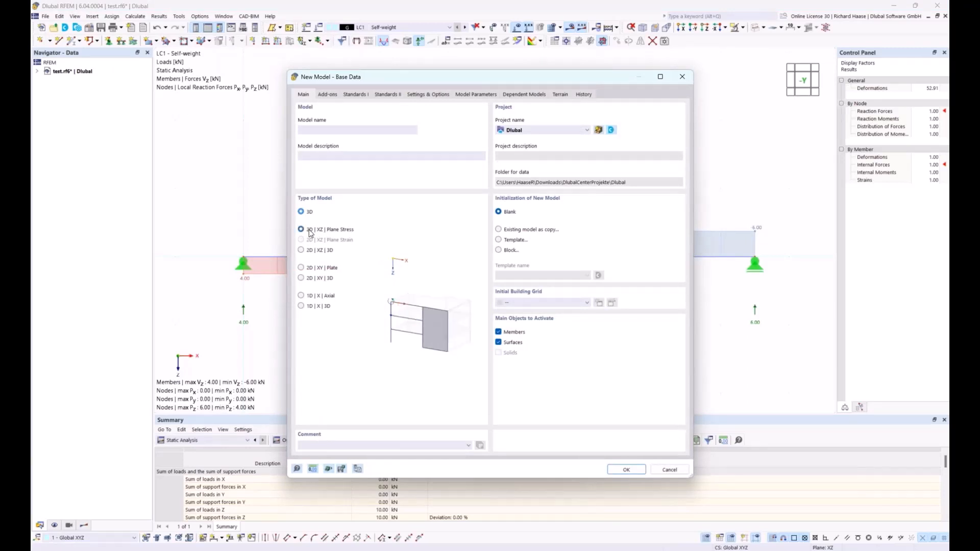
{"action": "left_click", "coordinate": [329, 128]}
{"action": "type", "text": "2span beam"}
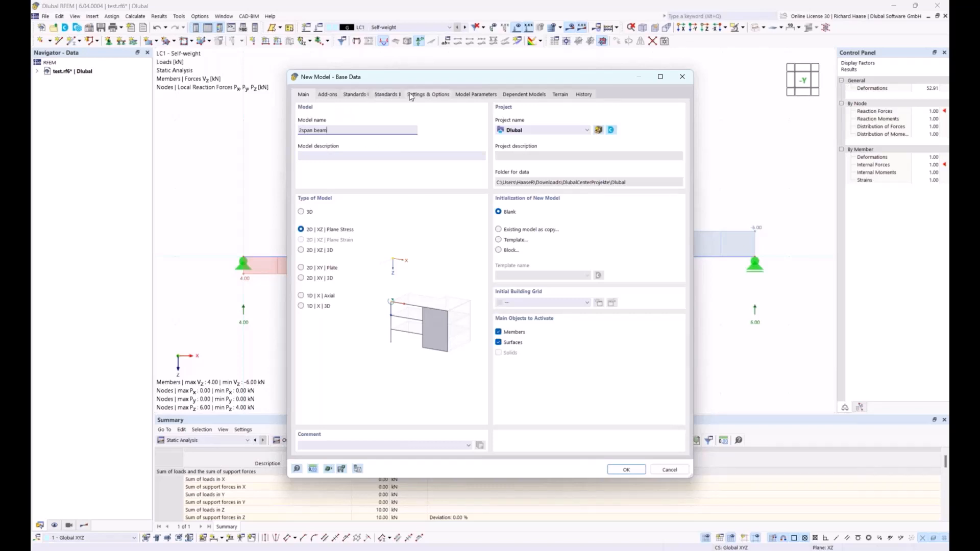
Review the add-ons and standards of the new model and activate the Concrete Design add-on
{"action": "left_click", "coordinate": [328, 96]}
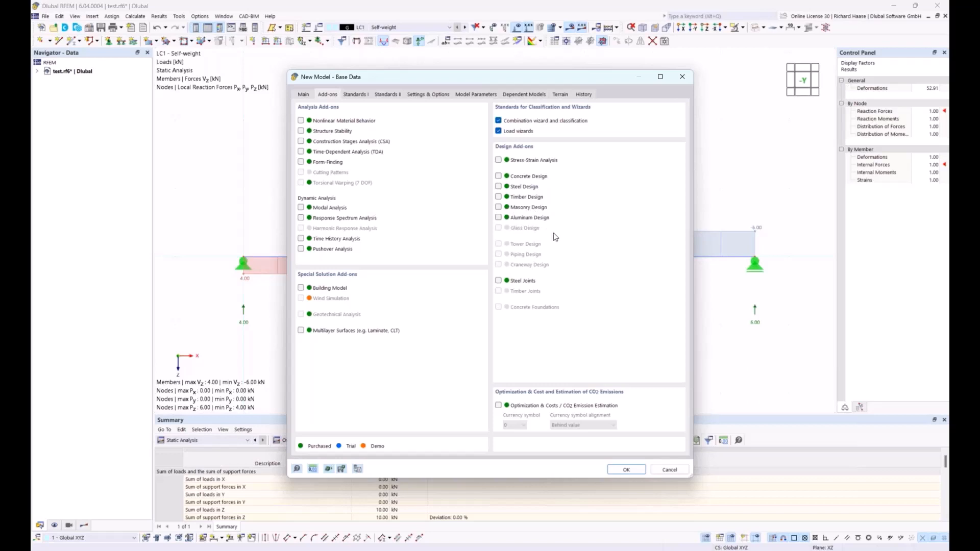
{"action": "left_click", "coordinate": [356, 95]}
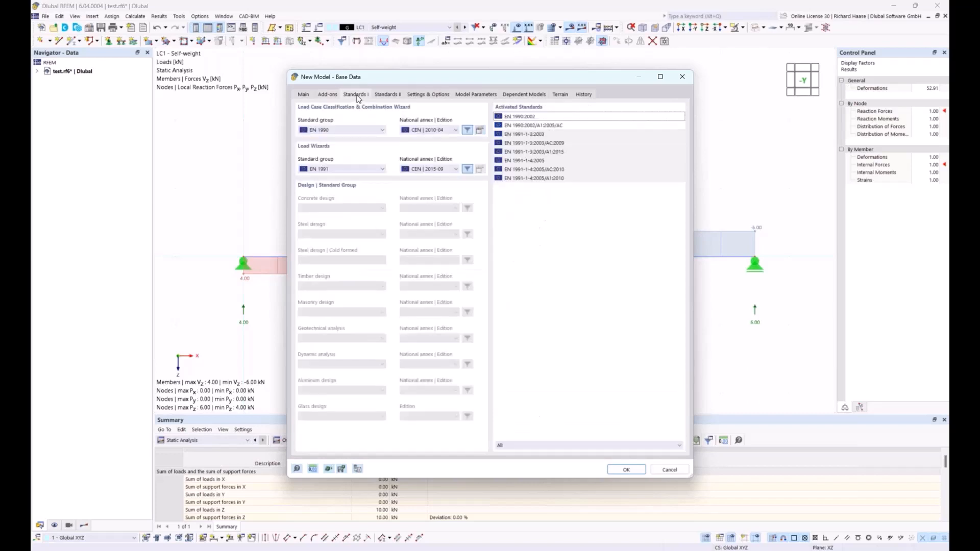
{"action": "left_click", "coordinate": [327, 95]}
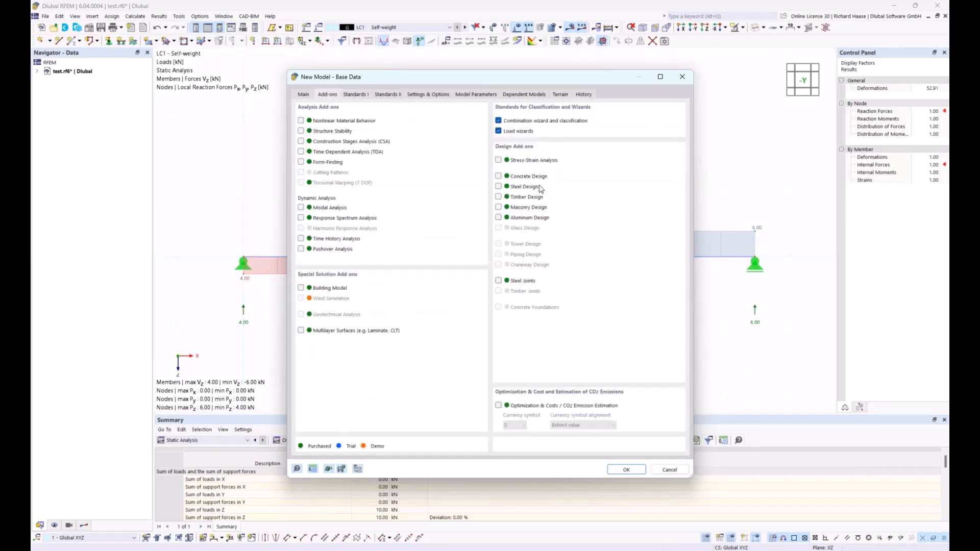
{"action": "left_click", "coordinate": [499, 176]}
{"action": "left_click", "coordinate": [353, 96]}
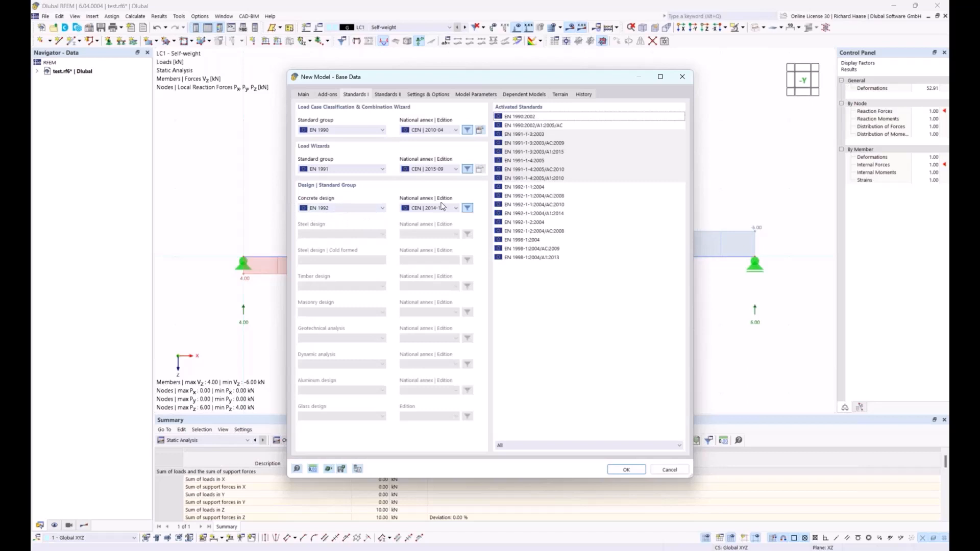
Examine the available concrete design standards and national annexes, keeping EN 1992 with CEN | 2014-11
{"action": "left_click", "coordinate": [356, 210]}
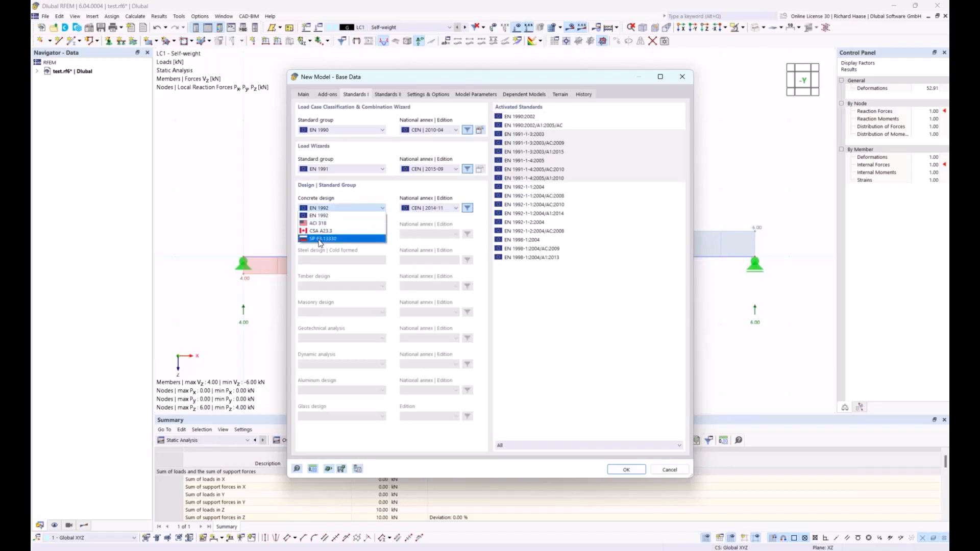
{"action": "left_click", "coordinate": [317, 216]}
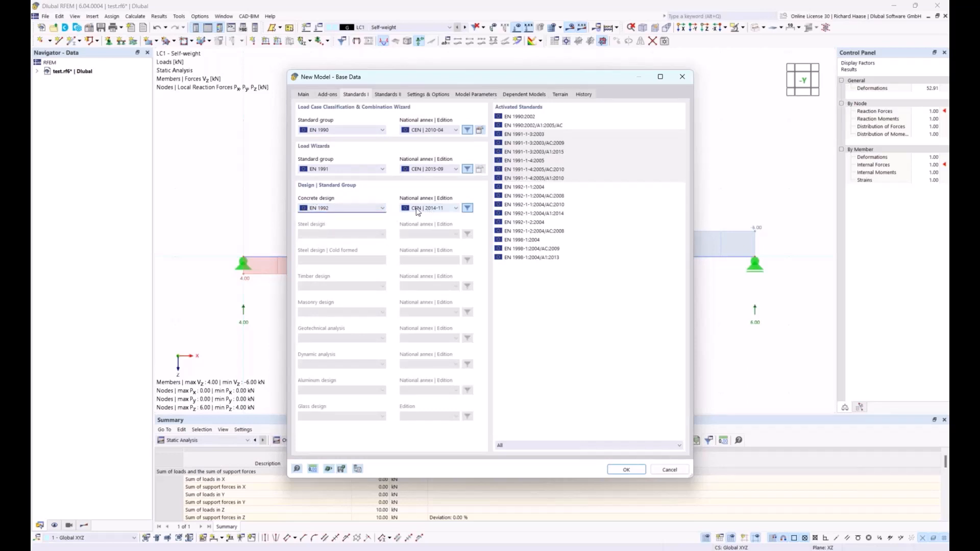
{"action": "left_click", "coordinate": [417, 209]}
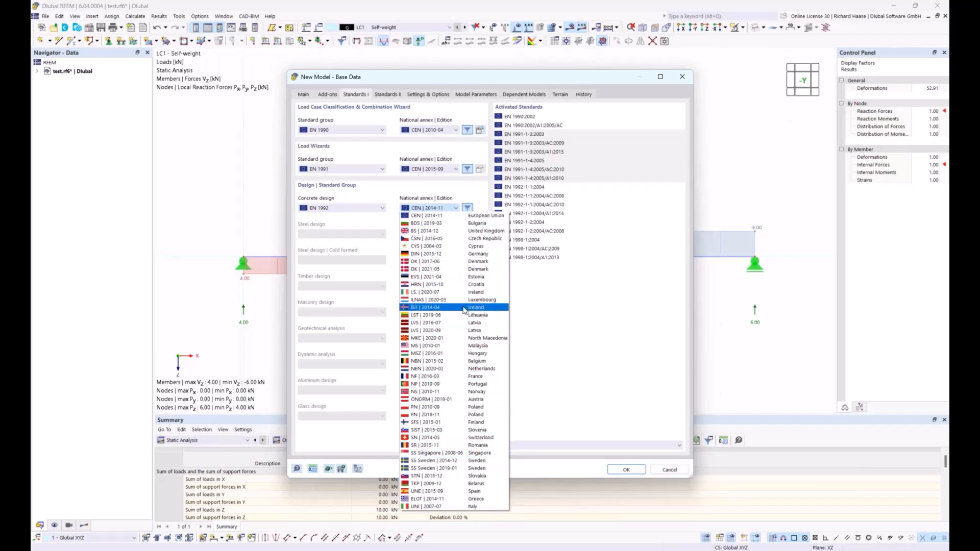
{"action": "left_click", "coordinate": [432, 191]}
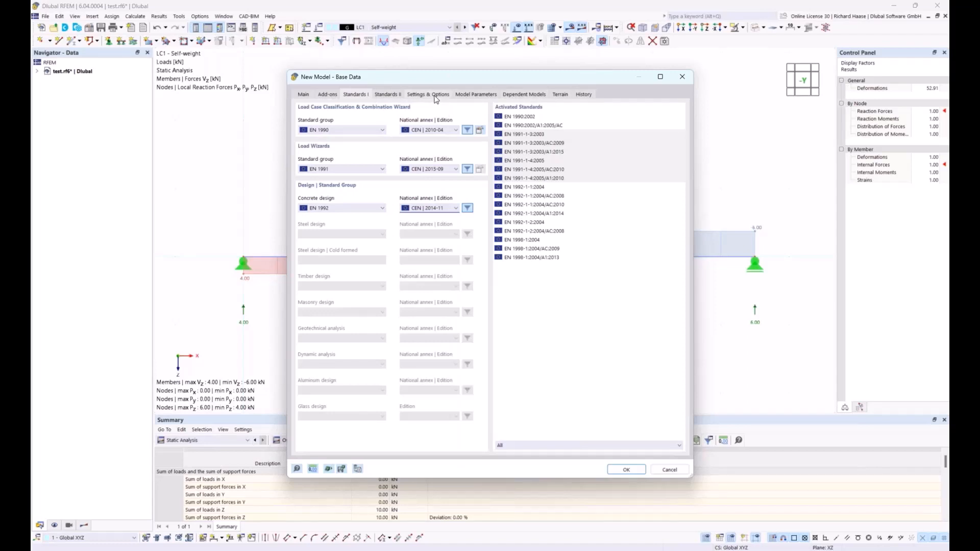
Deactivate the Concrete Design add-on and create the new model with the chosen base data
{"action": "left_click", "coordinate": [307, 95]}
{"action": "left_click", "coordinate": [323, 94]}
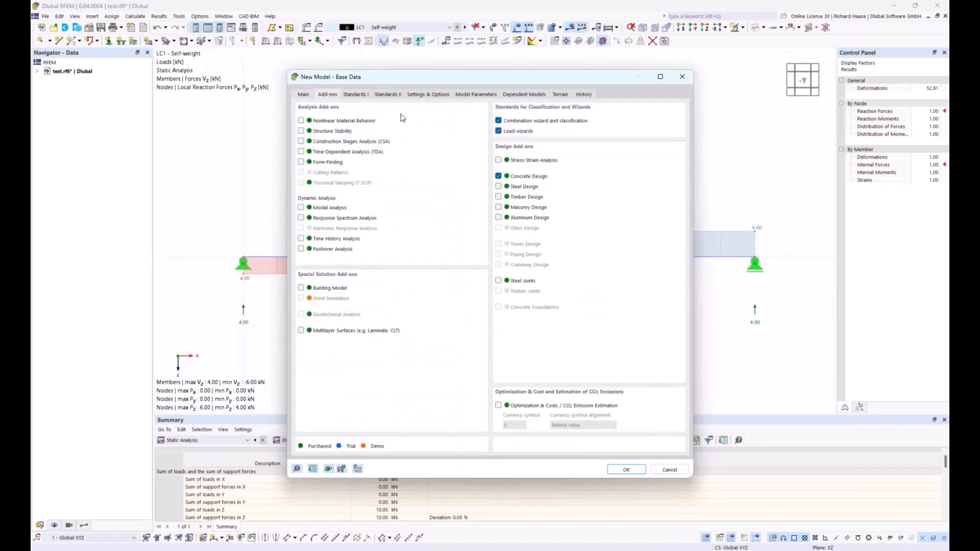
{"action": "left_click", "coordinate": [499, 177]}
{"action": "left_click", "coordinate": [304, 95]}
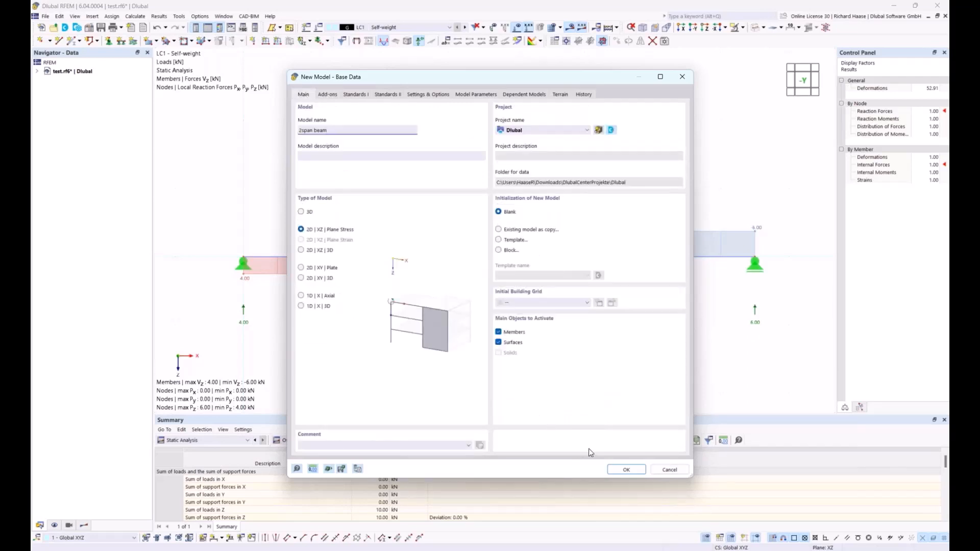
{"action": "left_click", "coordinate": [626, 470]}
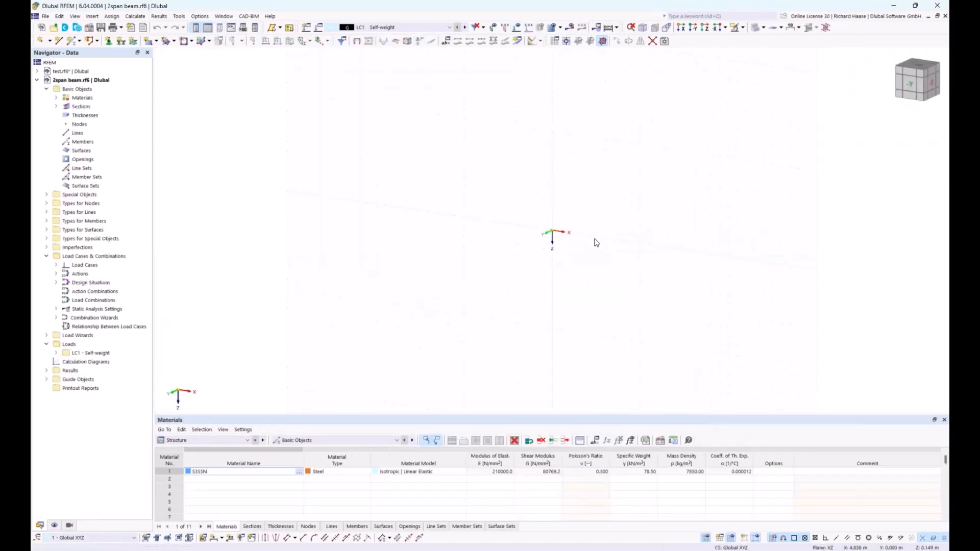
Start defining a new material in the 2span beam model
{"action": "middle_click_drag", "start_coordinate": [593, 240], "coordinate": [488, 239]}
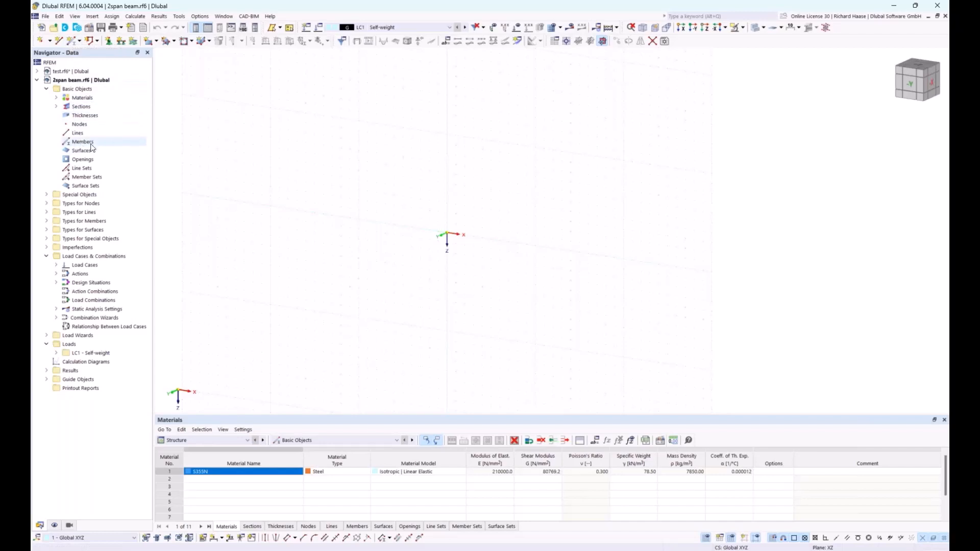
{"action": "left_click", "coordinate": [56, 98]}
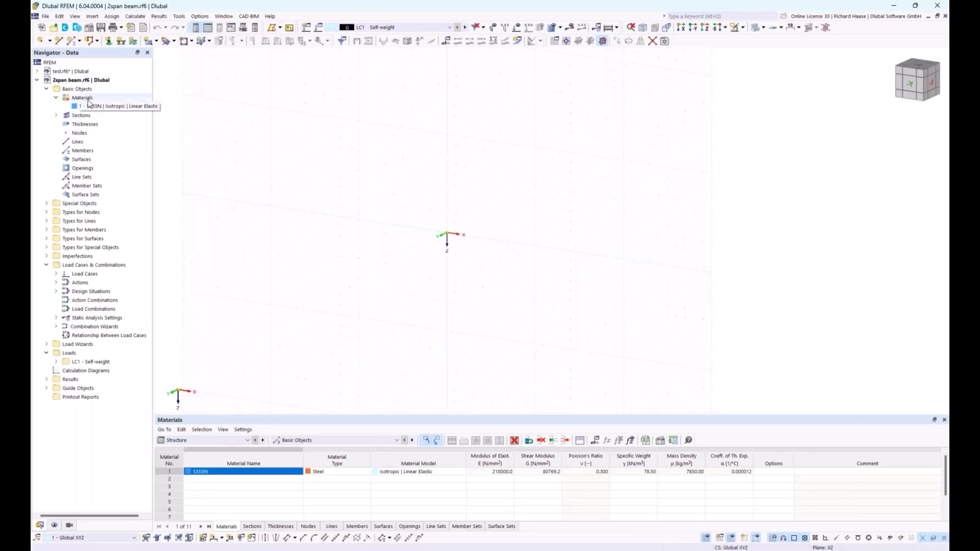
{"action": "right_click", "coordinate": [85, 96]}
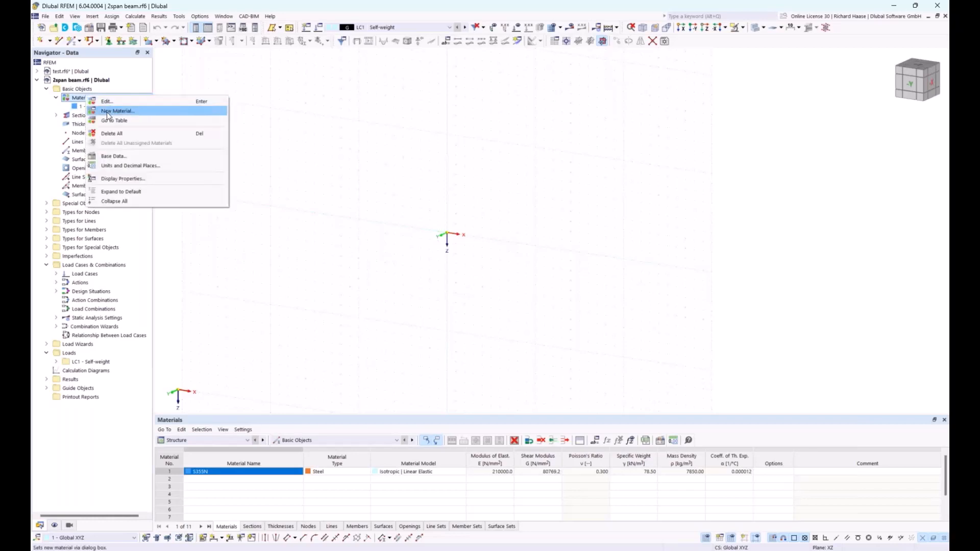
{"action": "left_click", "coordinate": [107, 112]}
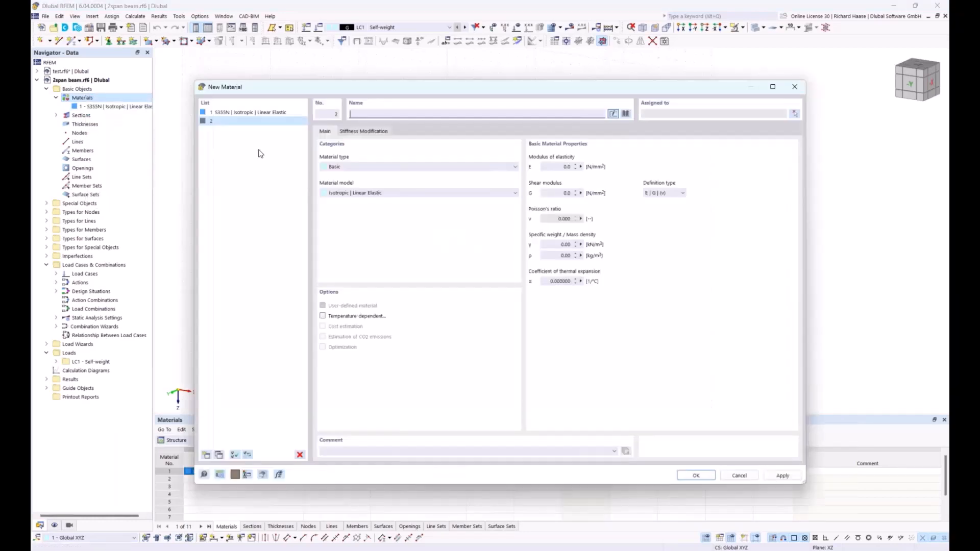
Examine the steel series and the region filter options in the material library without choosing a material
{"action": "left_click", "coordinate": [626, 114]}
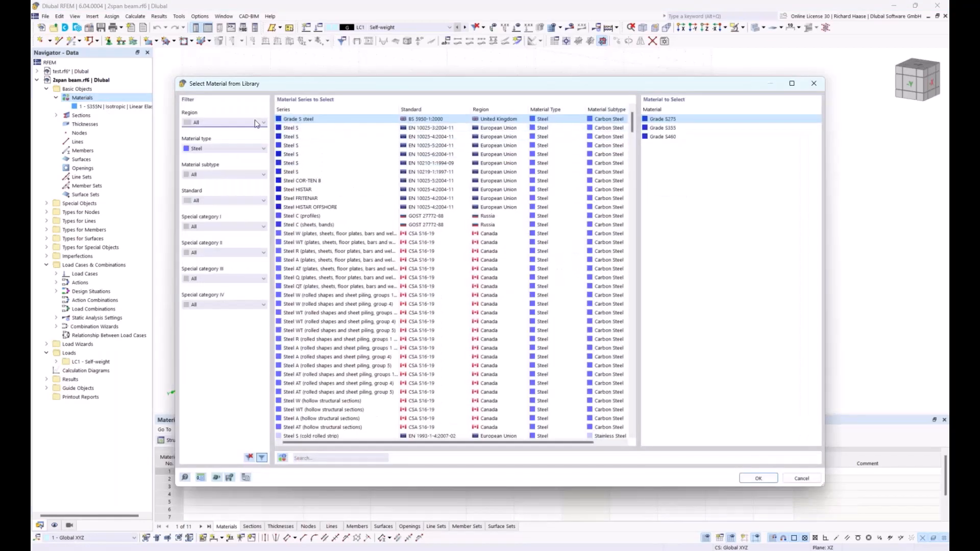
{"action": "left_click", "coordinate": [203, 123]}
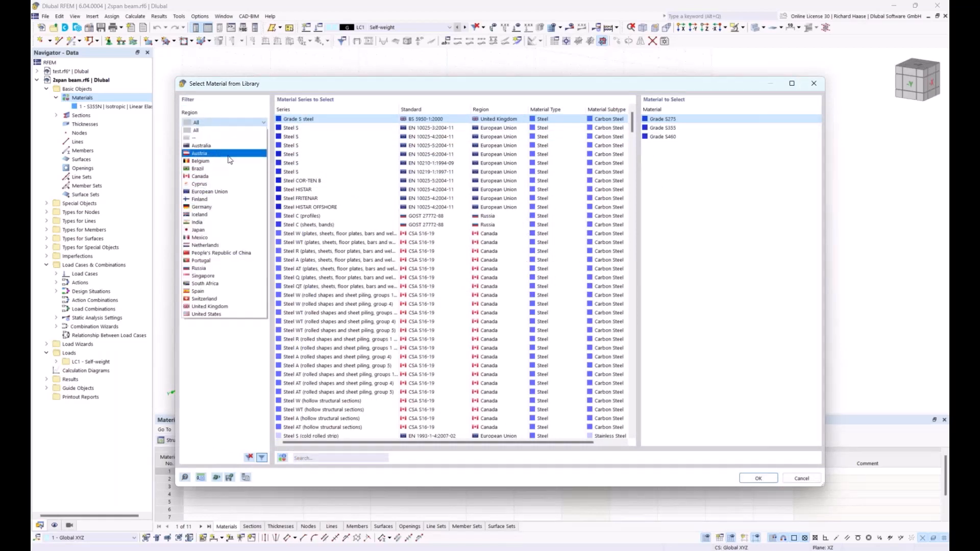
{"action": "left_click", "coordinate": [213, 108]}
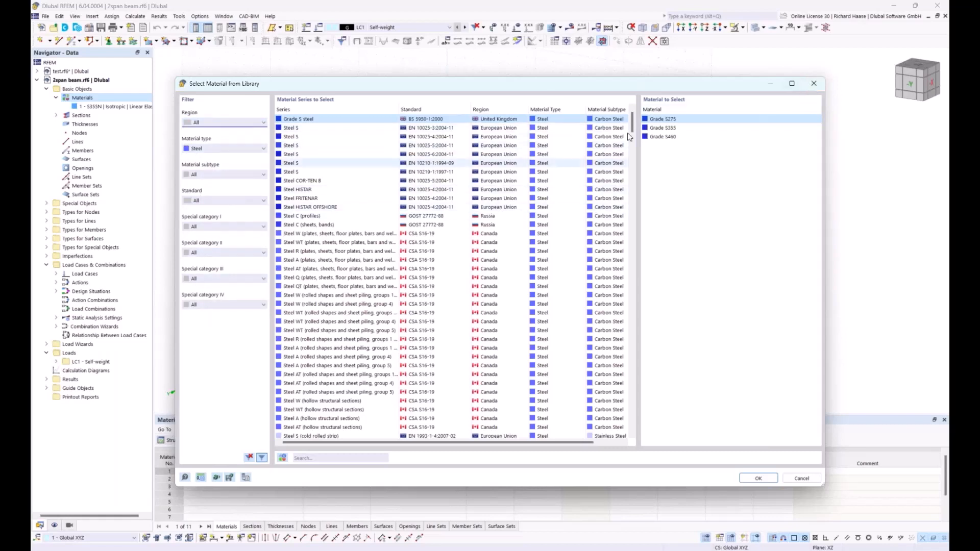
{"action": "left_click", "coordinate": [807, 87]}
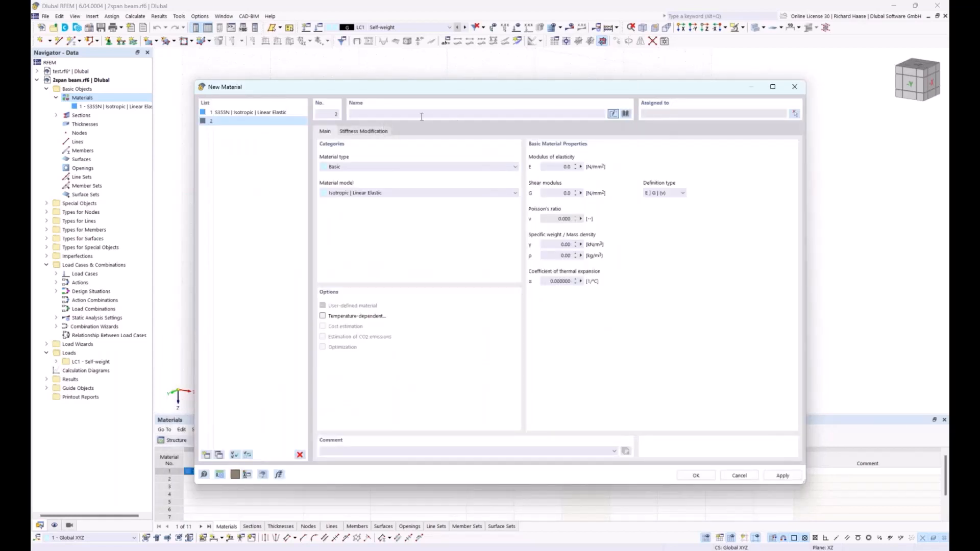
Search the material names for s235 and create the material as S235 | EN 1993-1-1:2005-05
{"action": "left_click", "coordinate": [398, 116]}
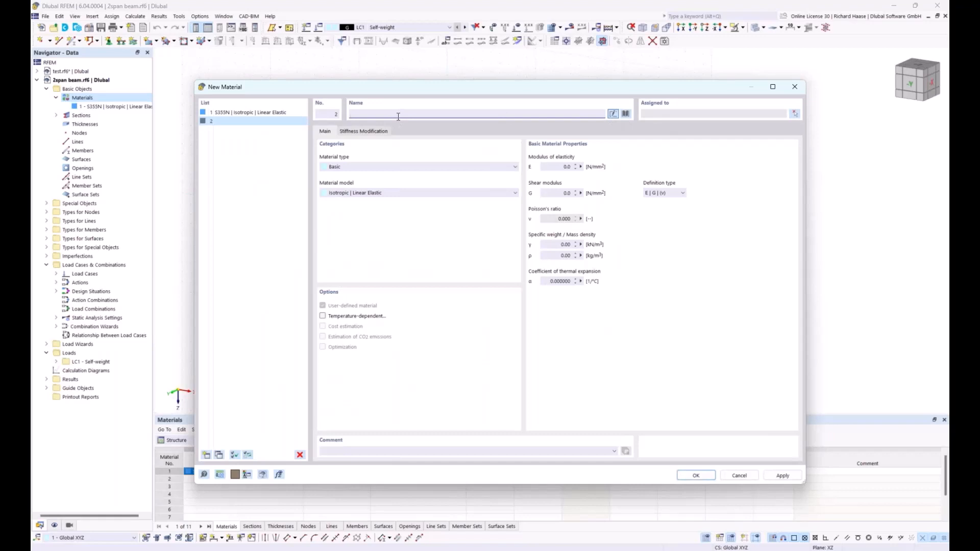
{"action": "type", "text": "-"}
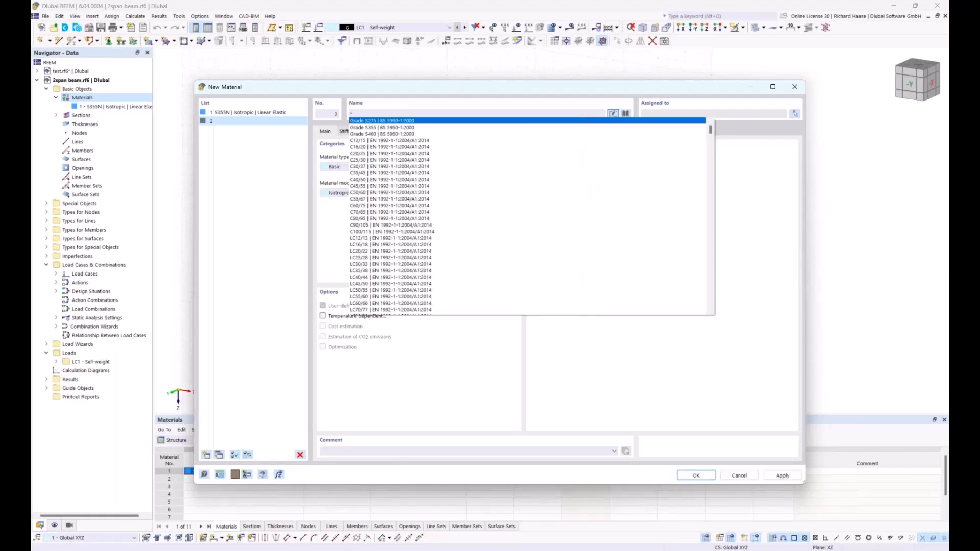
{"action": "type", "text": "s23"}
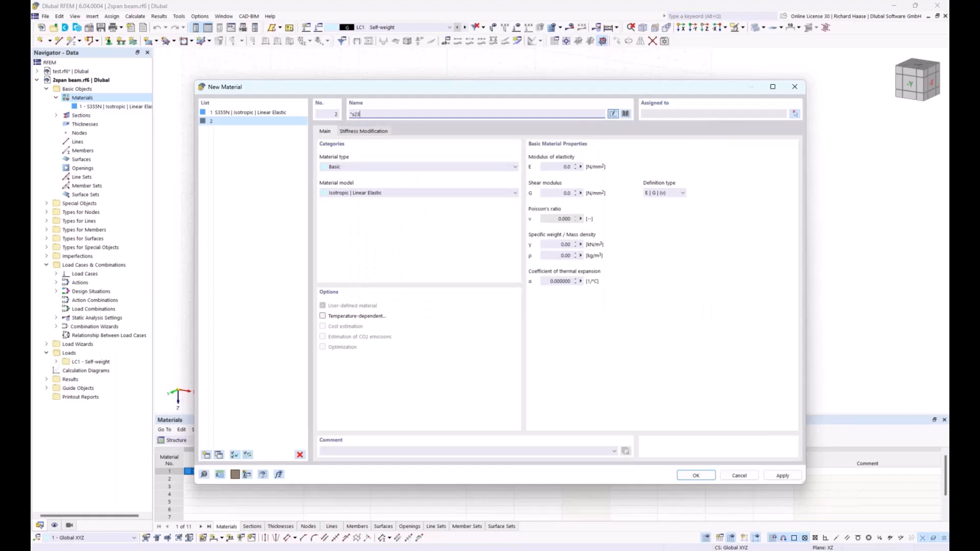
{"action": "type", "text": "5*"}
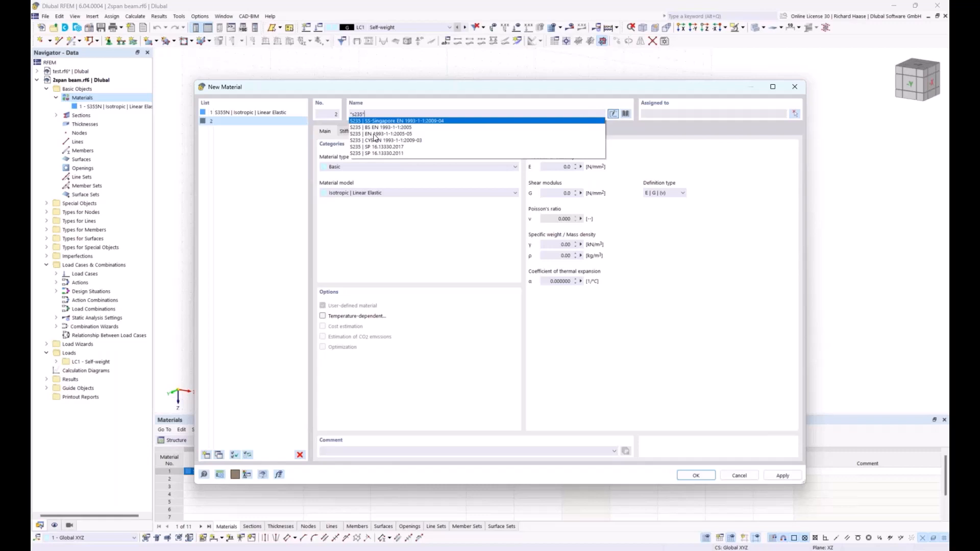
{"action": "left_click", "coordinate": [375, 134]}
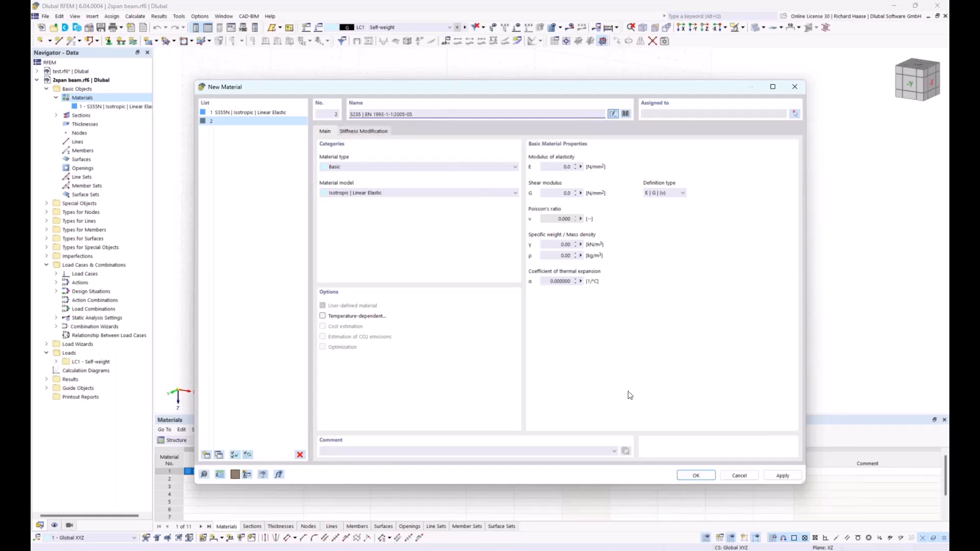
{"action": "left_click", "coordinate": [692, 474]}
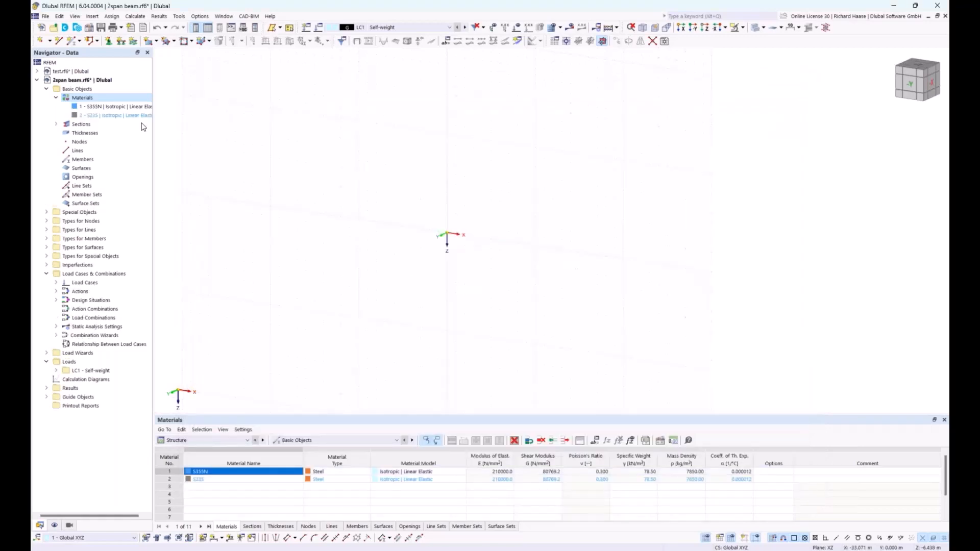
Start a new section and replace its default name with a search for HE 300B
{"action": "left_click", "coordinate": [56, 125]}
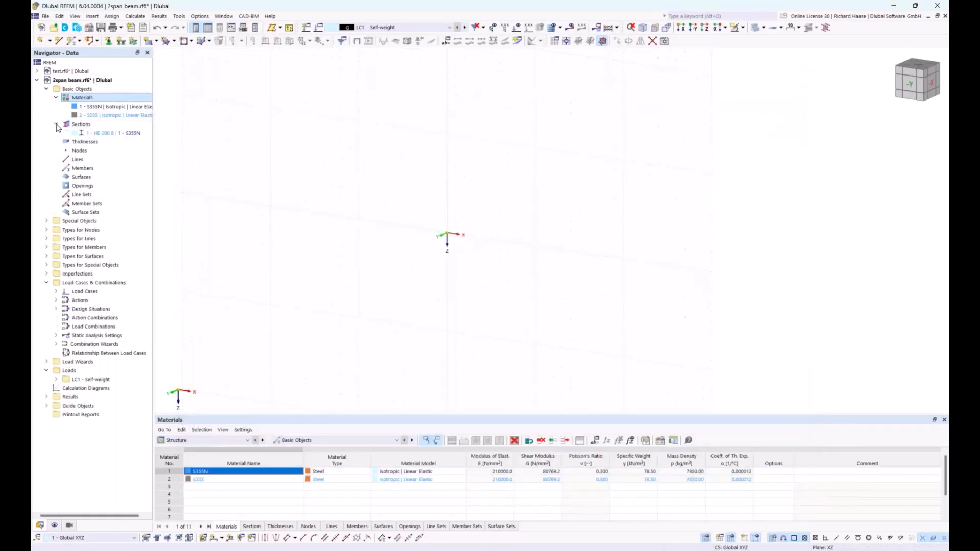
{"action": "right_click", "coordinate": [81, 125]}
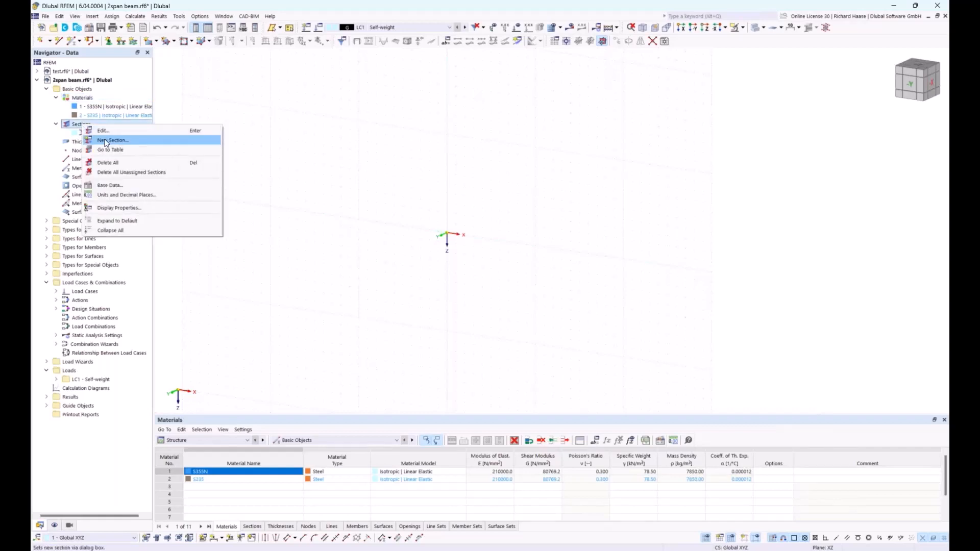
{"action": "left_click", "coordinate": [105, 140]}
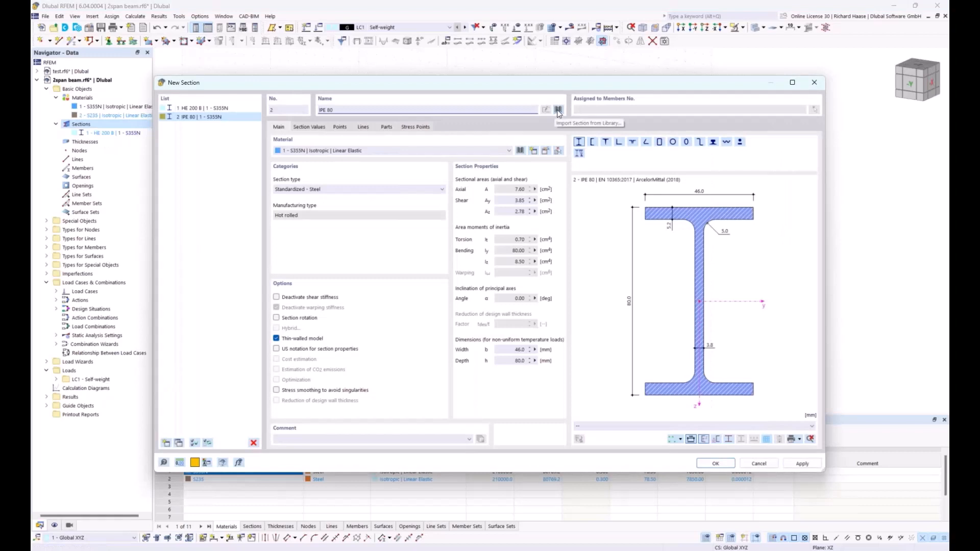
{"action": "left_click_drag", "start_coordinate": [370, 109], "coordinate": [279, 111]}
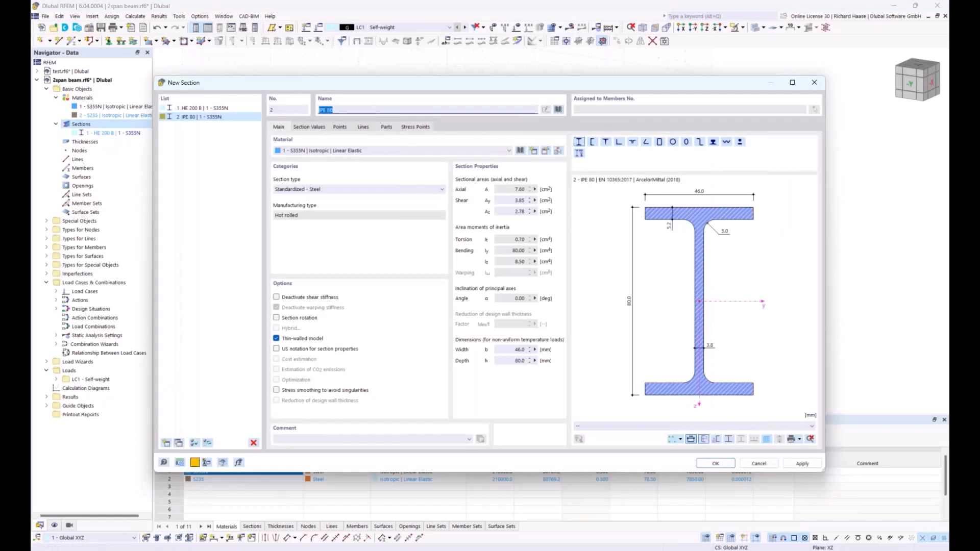
{"action": "key", "text": "BackSpace"}
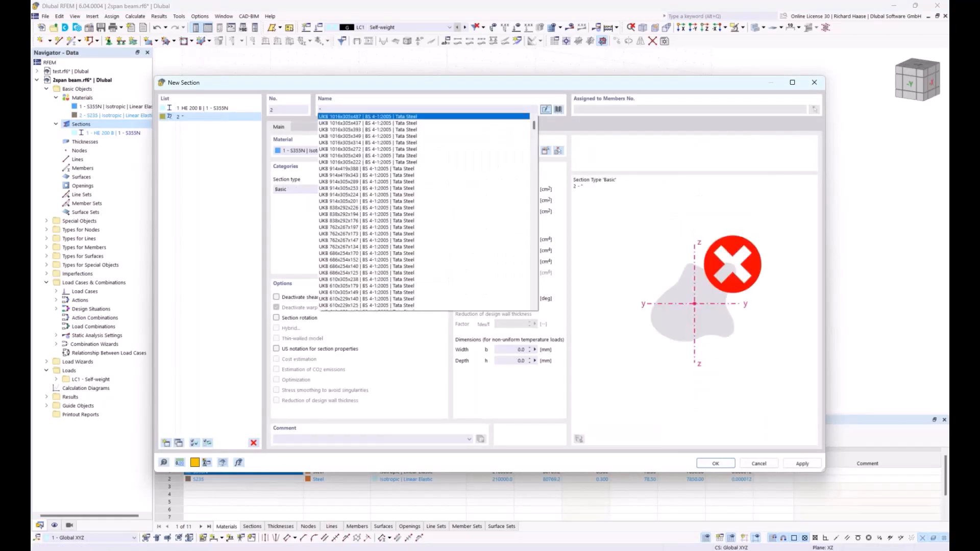
{"action": "type", "text": "HE"}
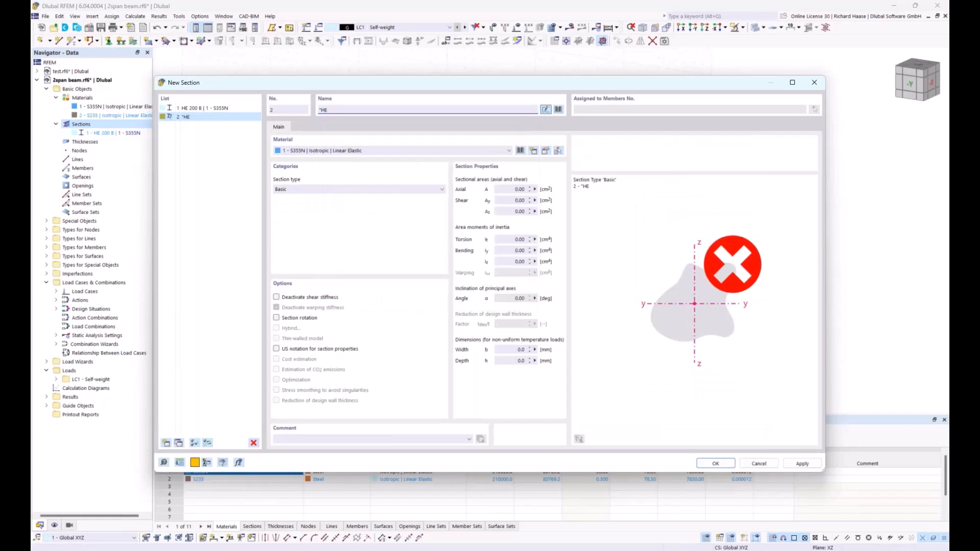
{"action": "type", "text": " 300"}
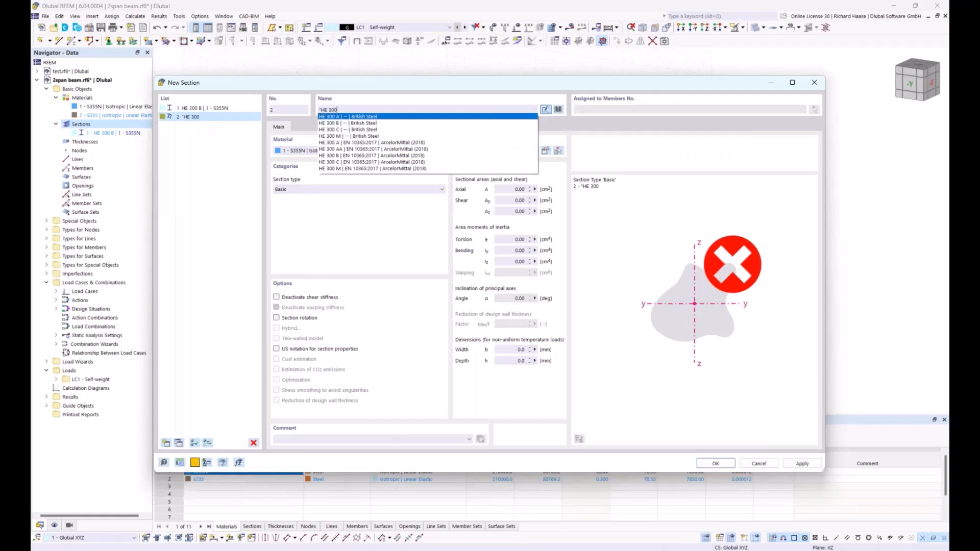
{"action": "type", "text": "B"}
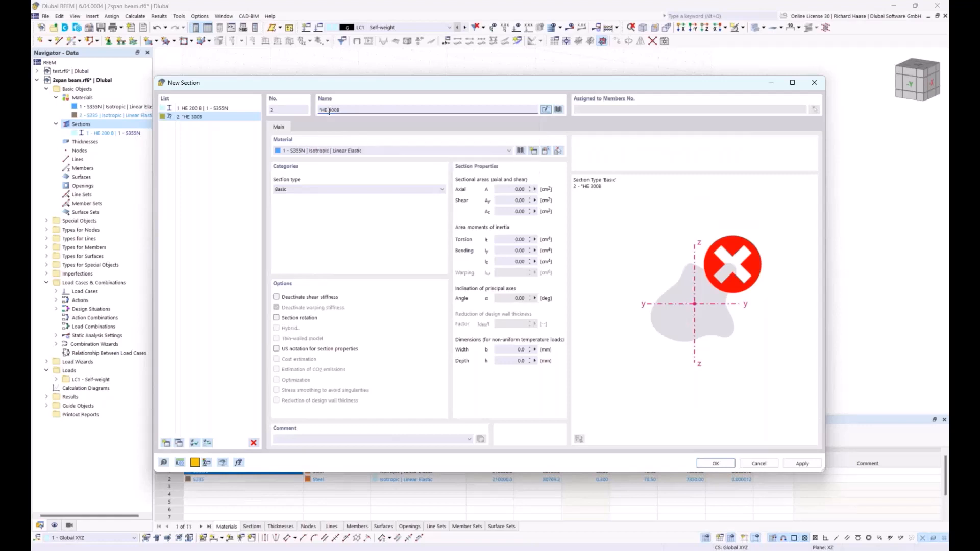
Correct the section search to HEB 300 and create the section HEB 300 | Euronorm 53-62; DIN 1025-2 | SZS
{"action": "left_click", "coordinate": [329, 110]}
{"action": "type", "text": "B"}
{"action": "key", "text": "End"}
{"action": "key", "text": "BackSpace"}
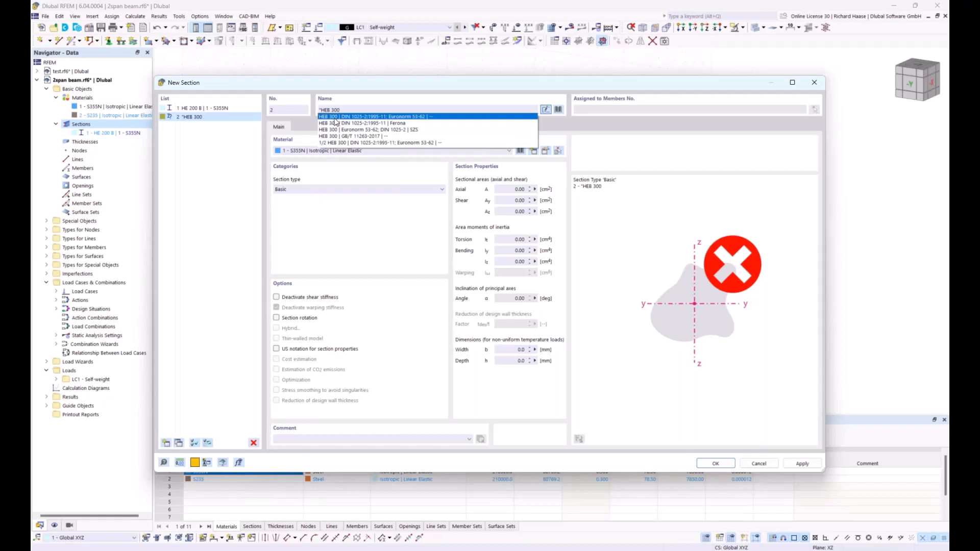
{"action": "left_click", "coordinate": [364, 131]}
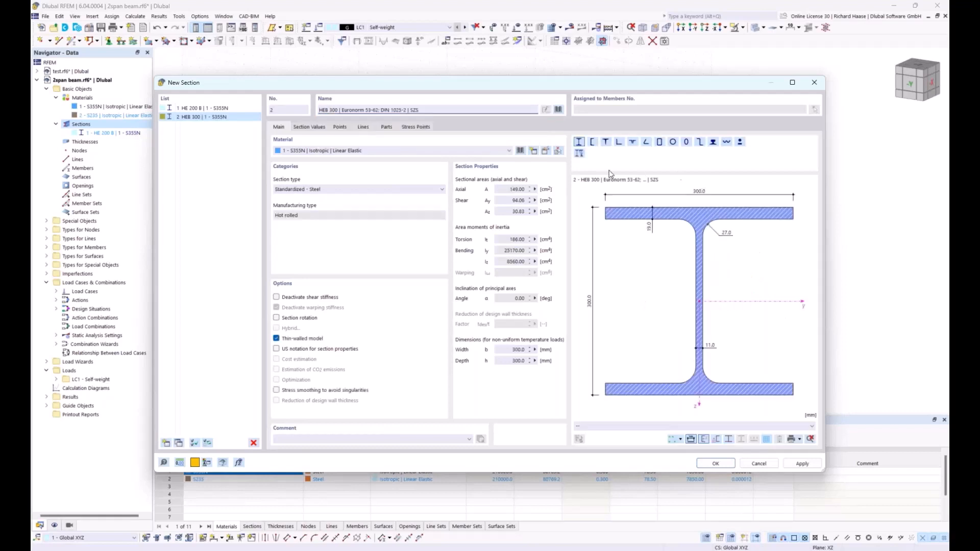
{"action": "left_click", "coordinate": [713, 467]}
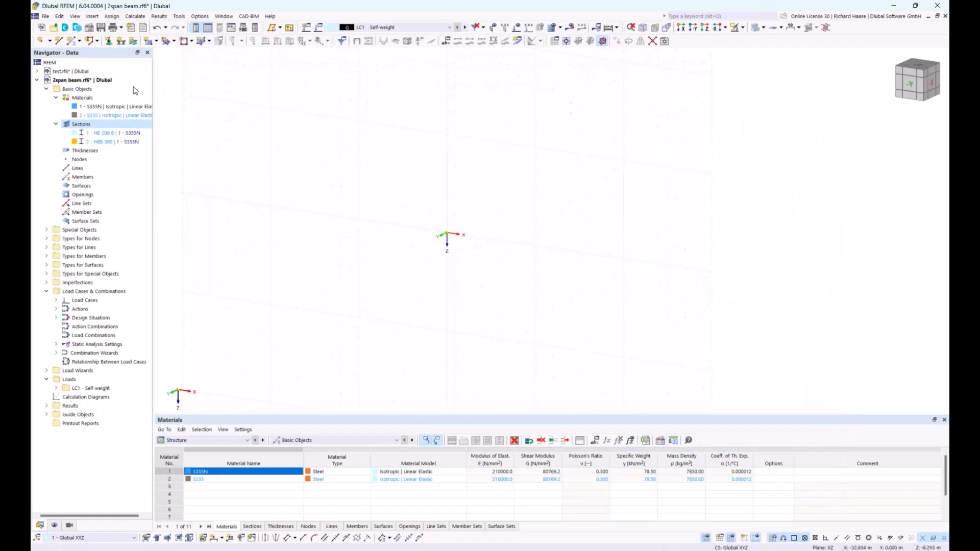
{"action": "left_click", "coordinate": [71, 41]}
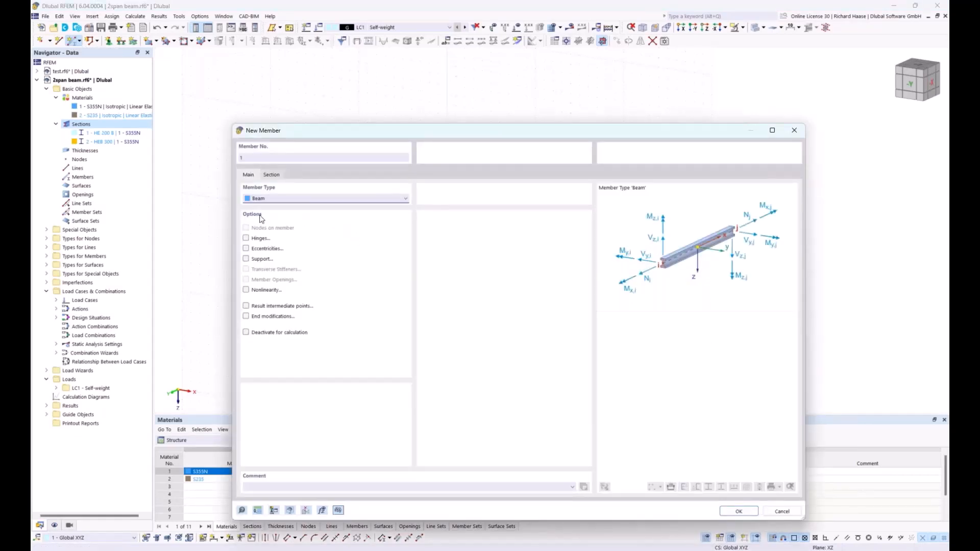
{"action": "left_click", "coordinate": [273, 177]}
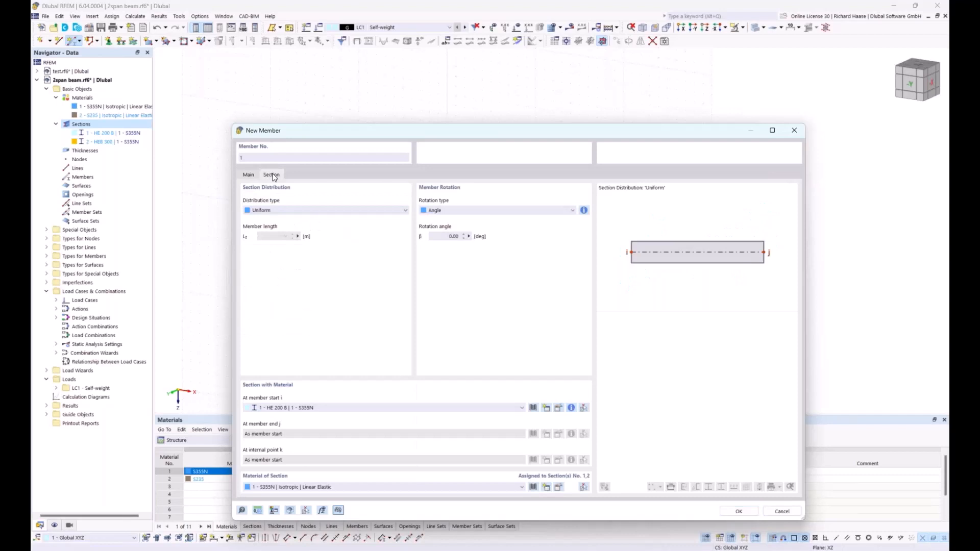
{"action": "left_click", "coordinate": [309, 408]}
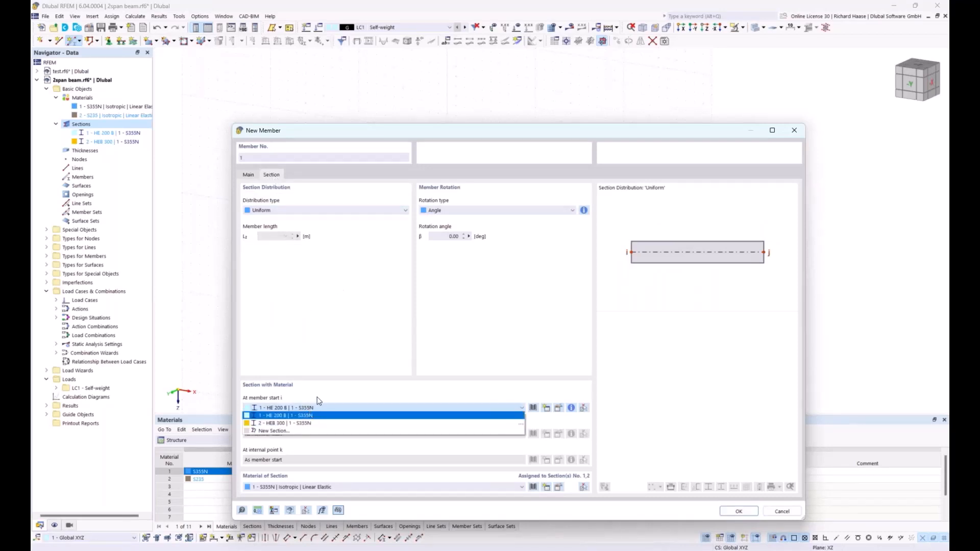
{"action": "left_click", "coordinate": [319, 398]}
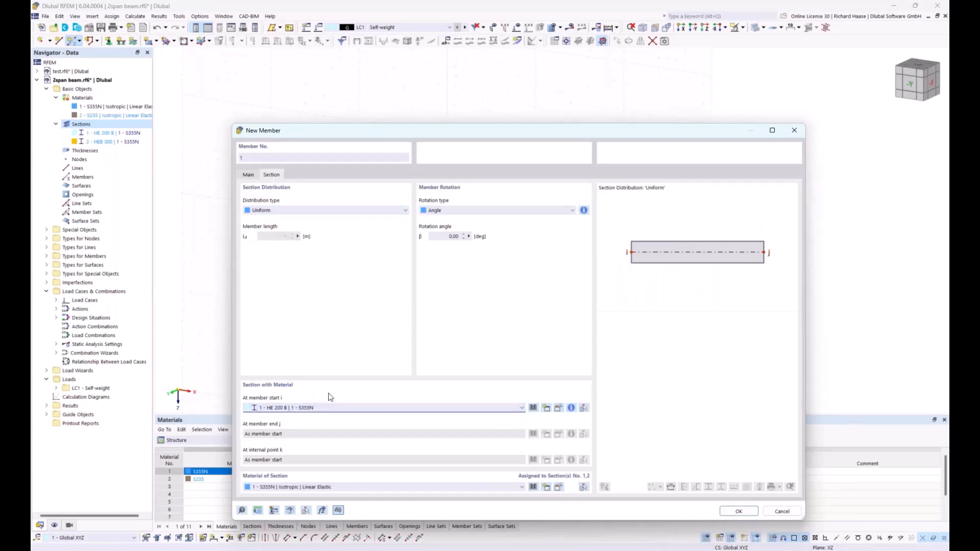
{"action": "left_click", "coordinate": [794, 131]}
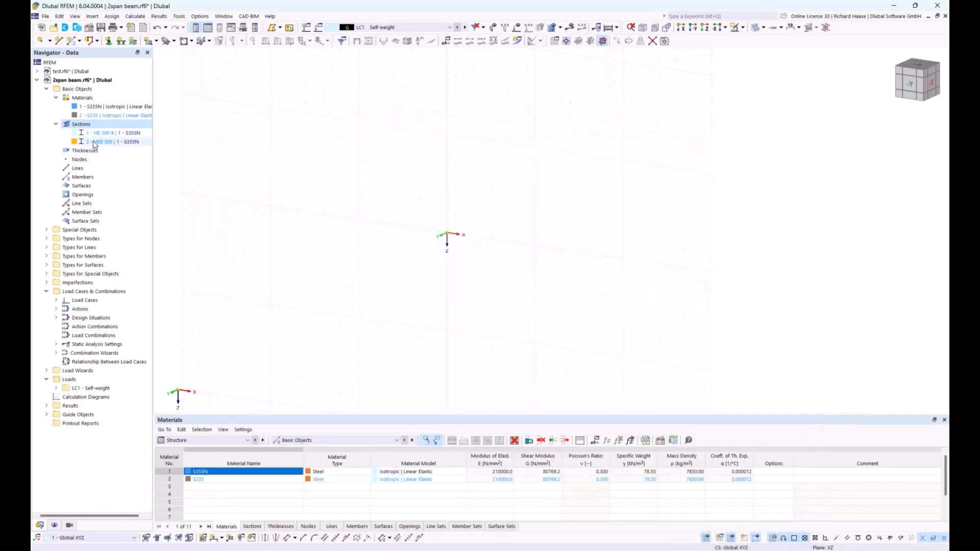
Assign the material 2 - S235 | Isotropic | Linear Elastic to the HEB 300 section
{"action": "right_click", "coordinate": [143, 144]}
{"action": "left_click", "coordinate": [167, 149]}
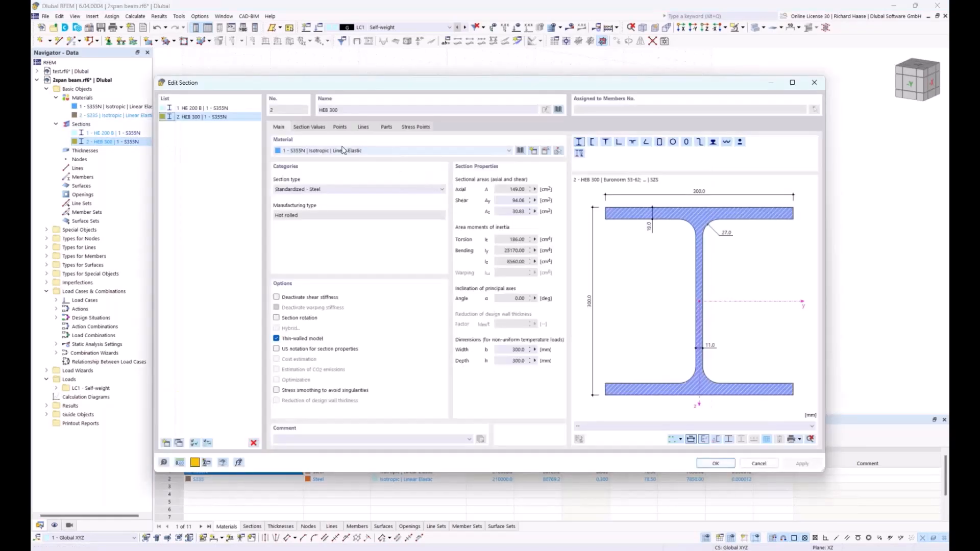
{"action": "left_click", "coordinate": [299, 151]}
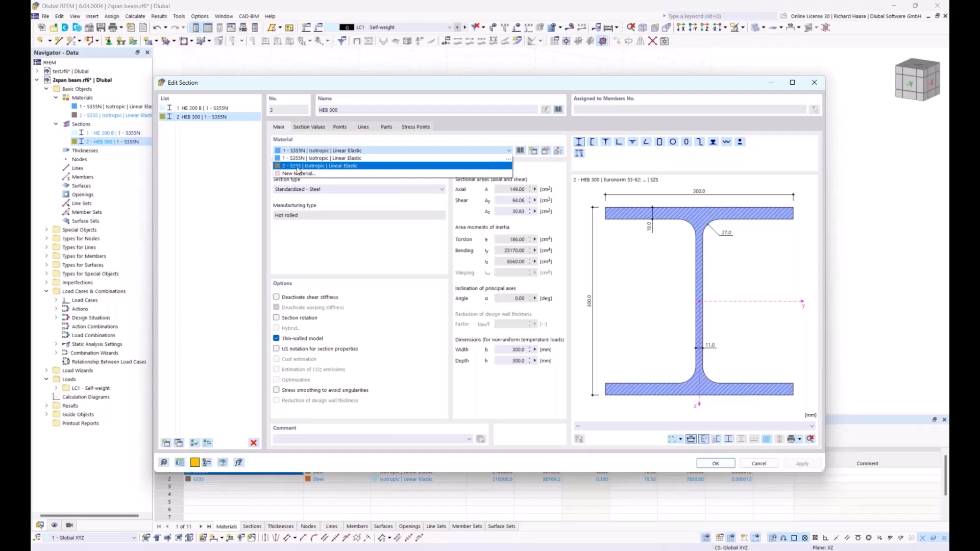
{"action": "left_click", "coordinate": [298, 168]}
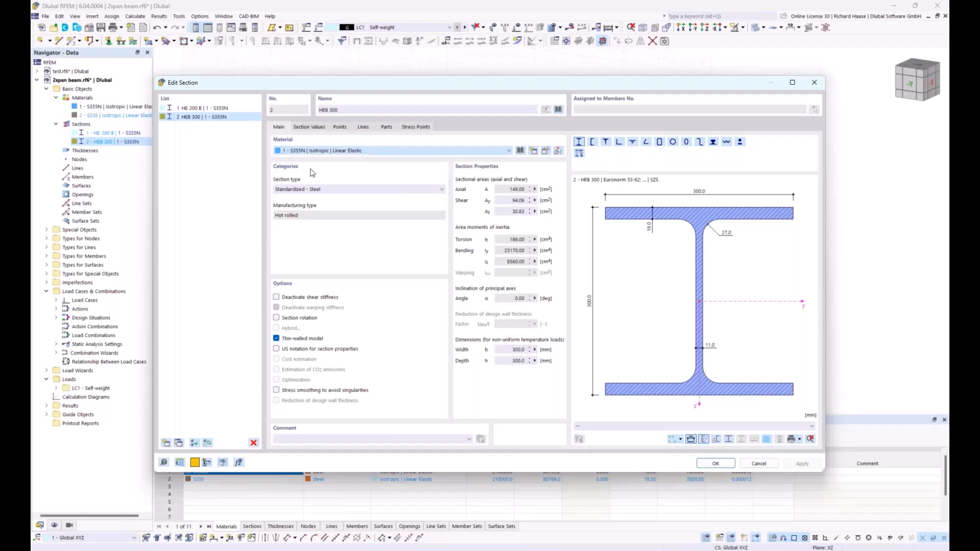
{"action": "left_click", "coordinate": [716, 465]}
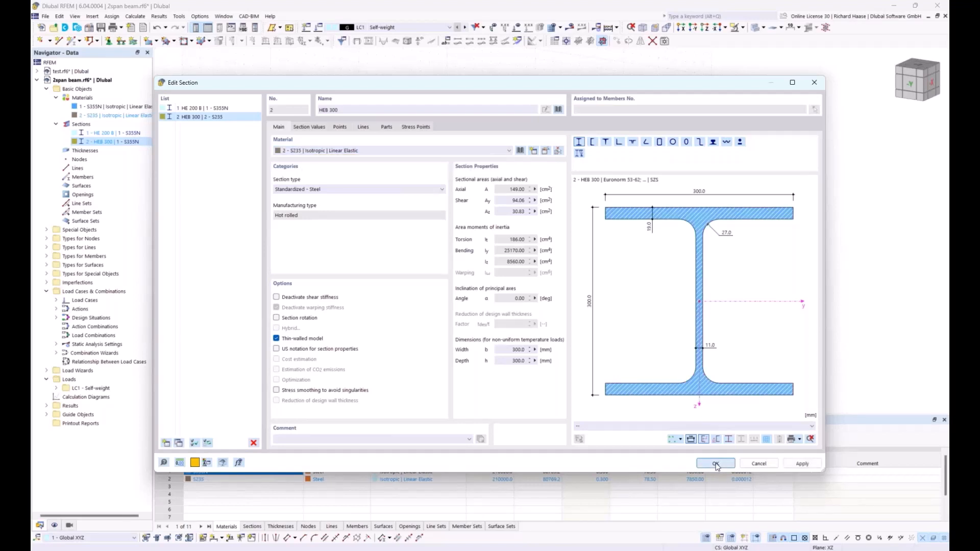
Draw a beam member with section 2 - HEB 300 | 2 - S235 from the origin to X = 10 m, Z = 0 m
{"action": "left_click", "coordinate": [72, 41]}
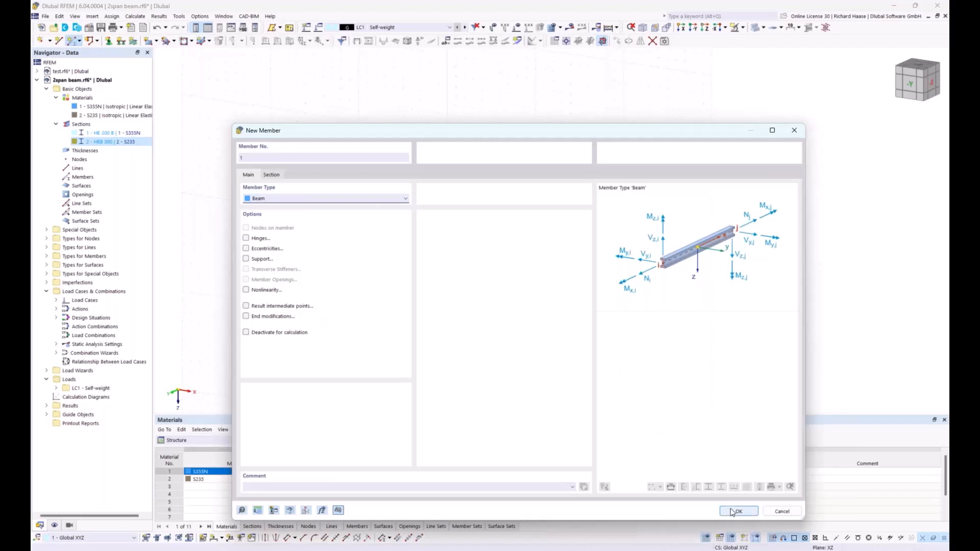
{"action": "left_click", "coordinate": [272, 174]}
{"action": "left_click", "coordinate": [284, 409]}
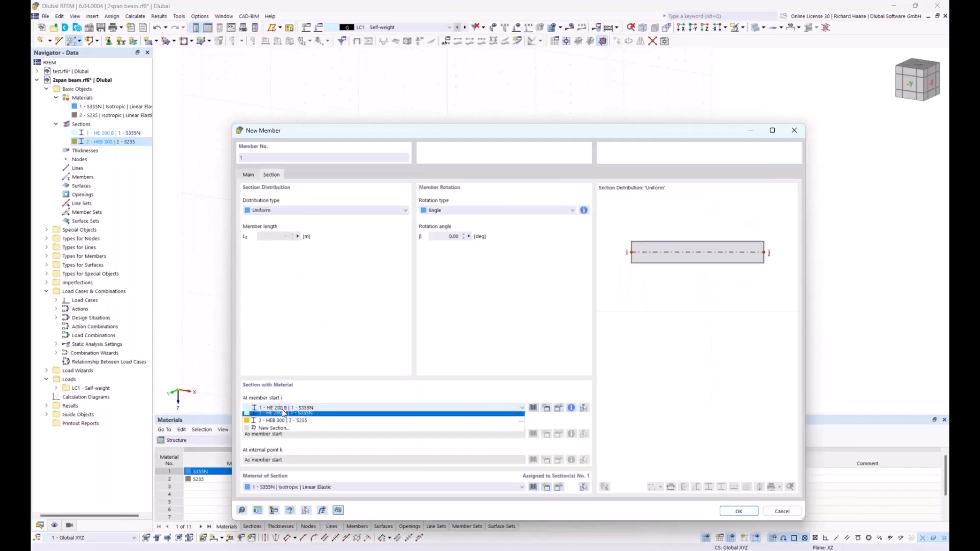
{"action": "left_click", "coordinate": [295, 421]}
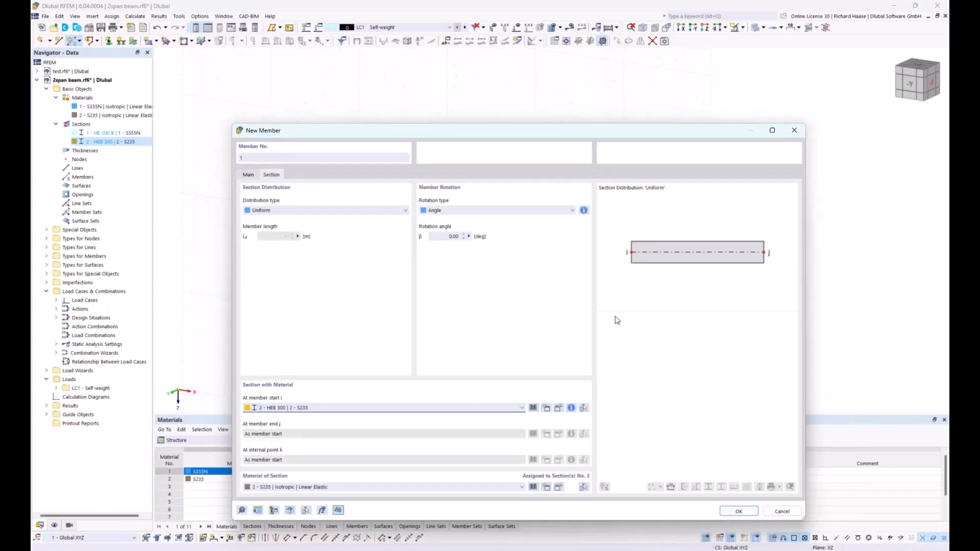
{"action": "left_click", "coordinate": [739, 512]}
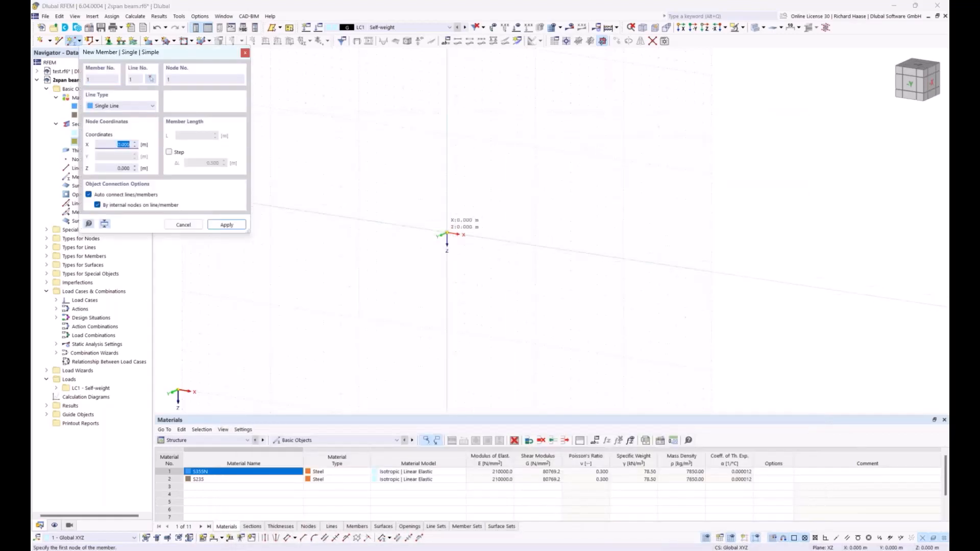
{"action": "left_click", "coordinate": [446, 234]}
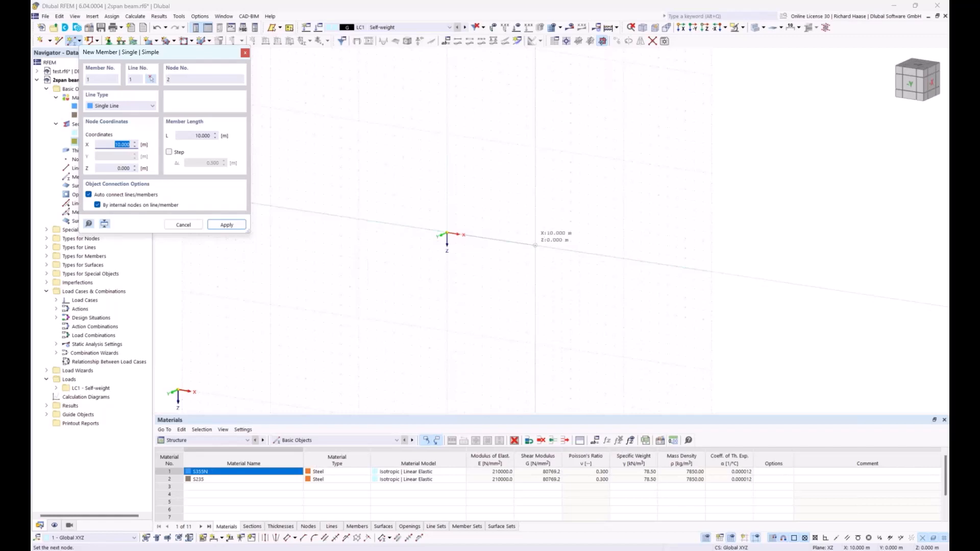
{"action": "left_click", "coordinate": [535, 245]}
{"action": "scroll", "coordinate": [488, 240], "scroll_direction": "up", "scroll_amount": 1}
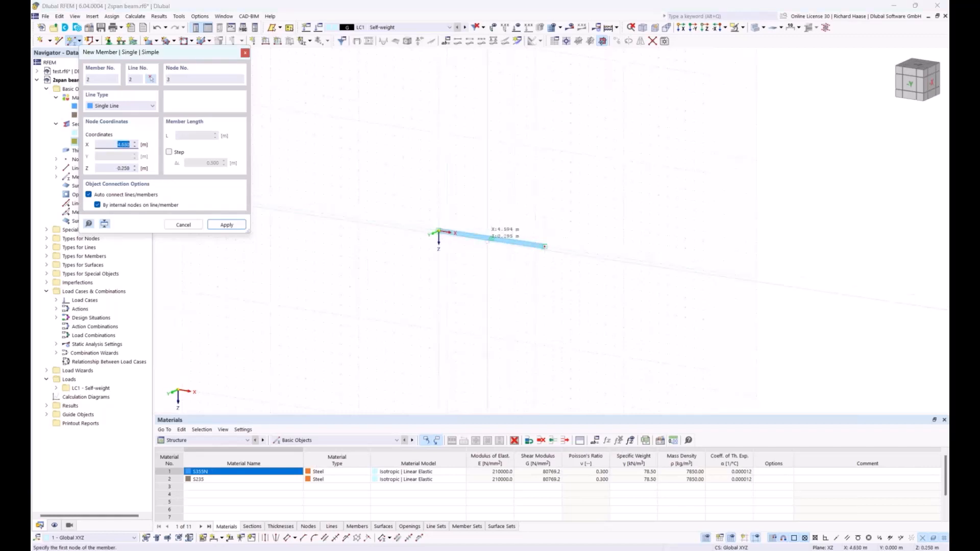
{"action": "scroll", "coordinate": [488, 238], "scroll_direction": "up", "scroll_amount": 3}
{"action": "key", "text": "Escape"}
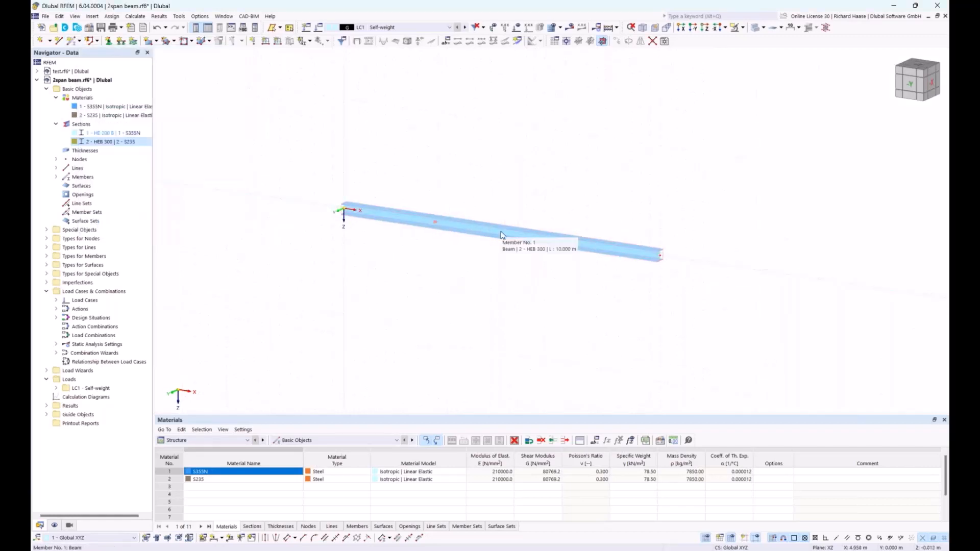
Divide the beam by distance at 5.000 m (50%), creating an 'On Member' node without dividing the member
{"action": "right_click", "coordinate": [501, 235]}
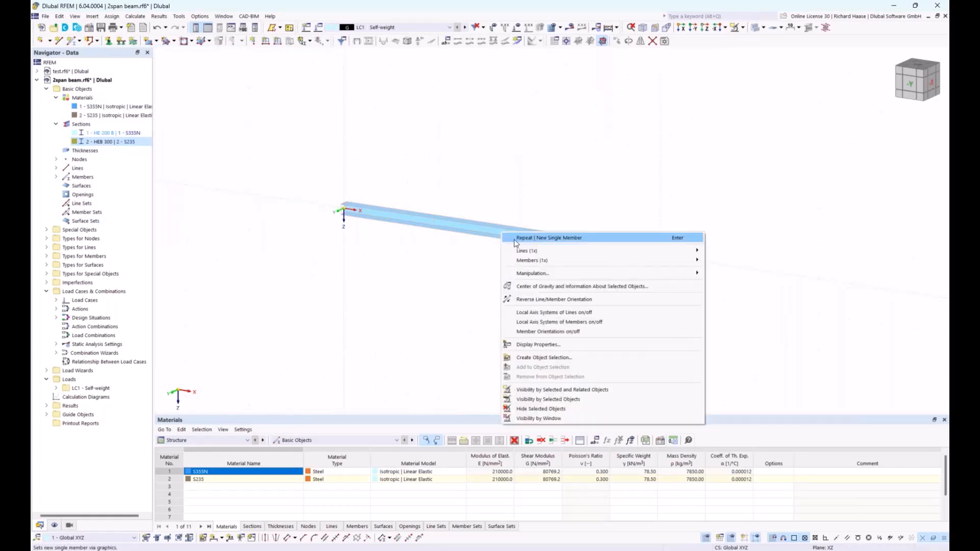
{"action": "mouse_move", "coordinate": [662, 262]}
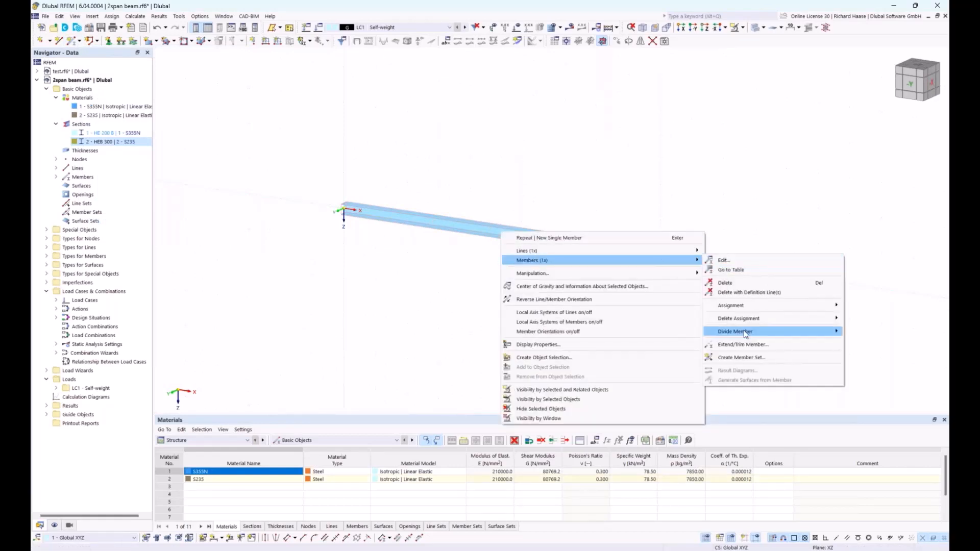
{"action": "mouse_move", "coordinate": [746, 333]}
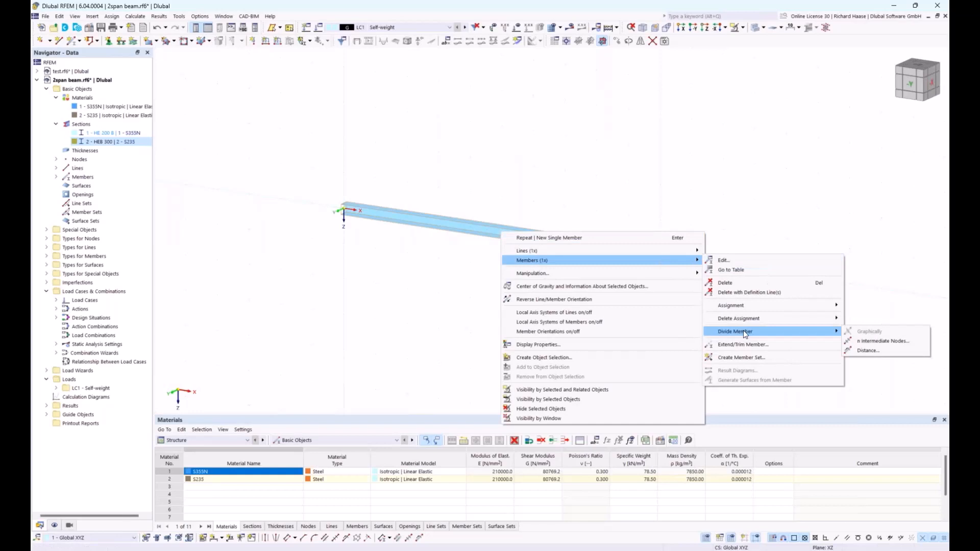
{"action": "left_click", "coordinate": [868, 352]}
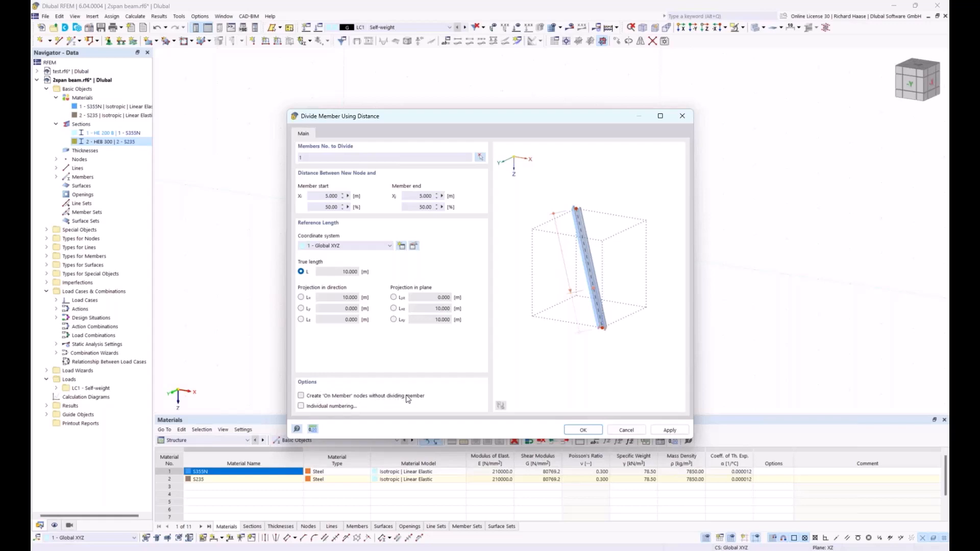
{"action": "left_click", "coordinate": [301, 397]}
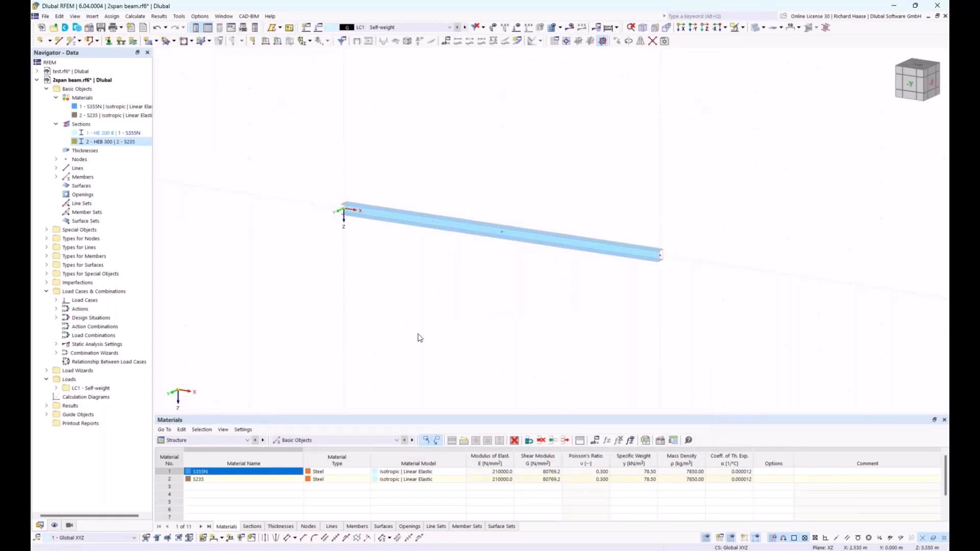
{"action": "left_click", "coordinate": [108, 42]}
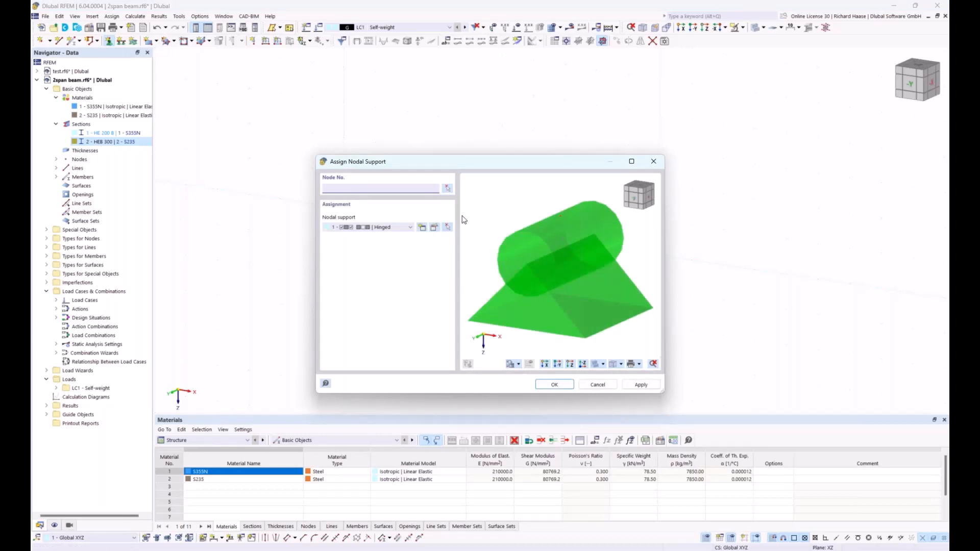
{"action": "left_click", "coordinate": [449, 188]}
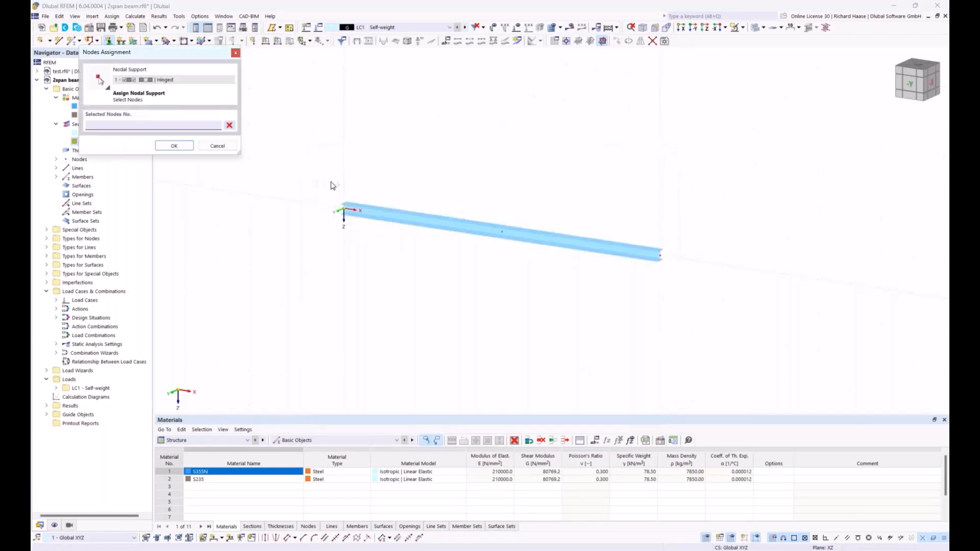
{"action": "left_click_drag", "start_coordinate": [336, 184], "coordinate": [381, 241]}
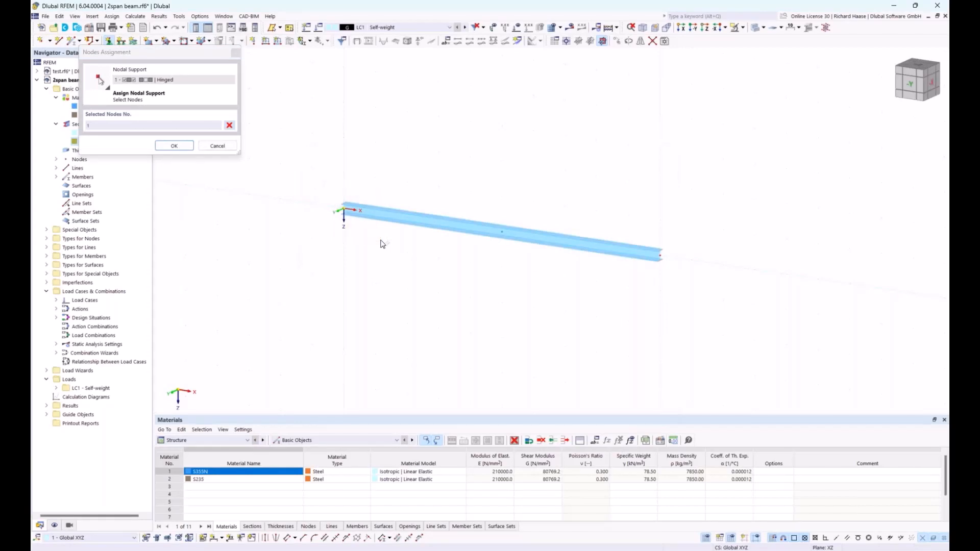
{"action": "left_click", "coordinate": [174, 146]}
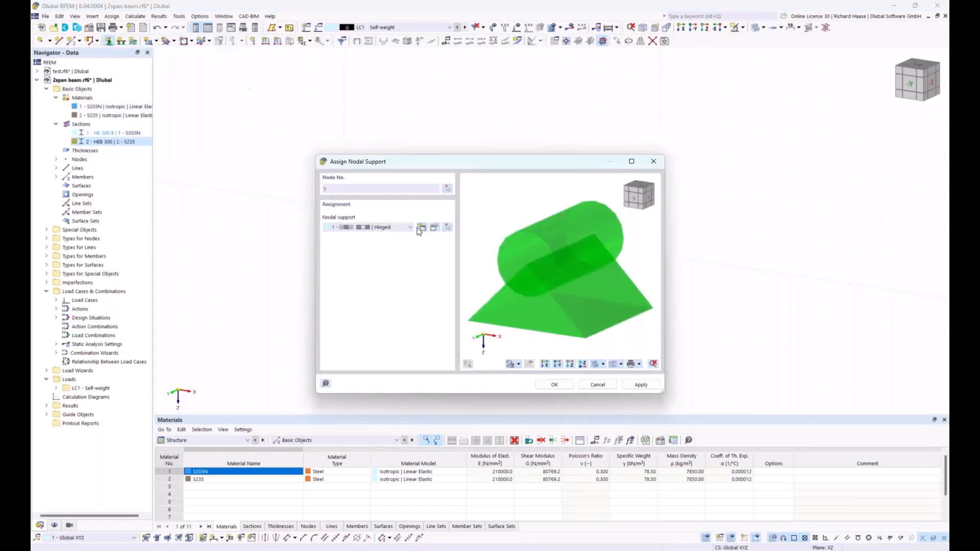
{"action": "left_click", "coordinate": [393, 228]}
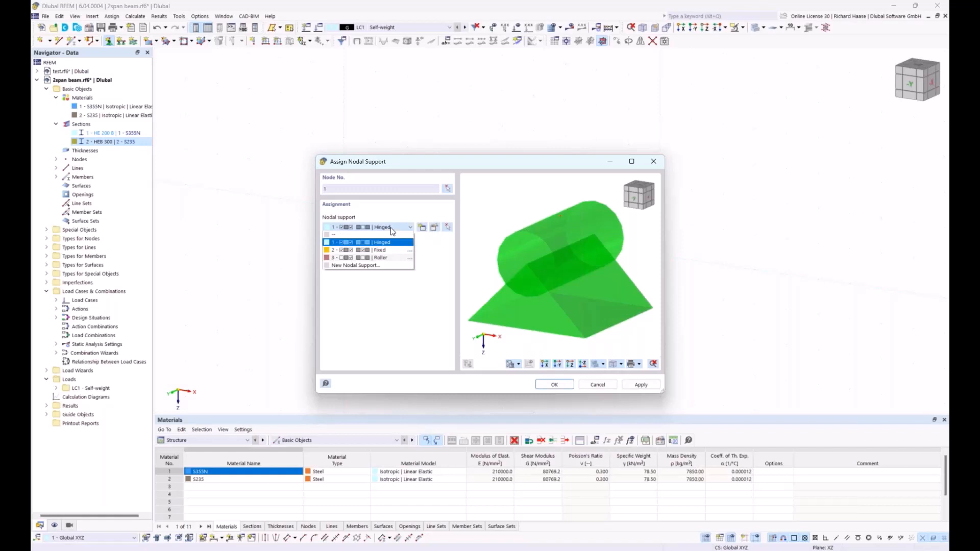
{"action": "left_click", "coordinate": [379, 259]}
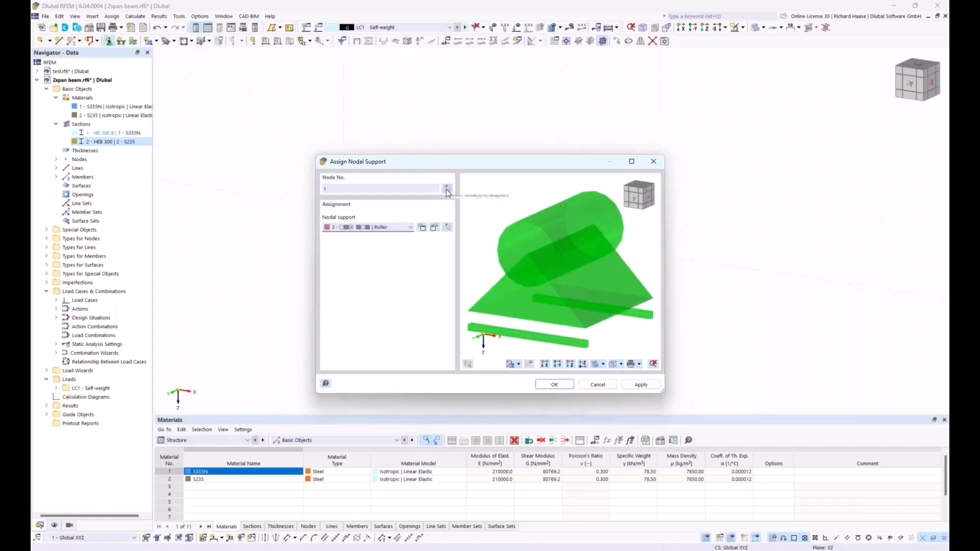
{"action": "left_click", "coordinate": [611, 163]}
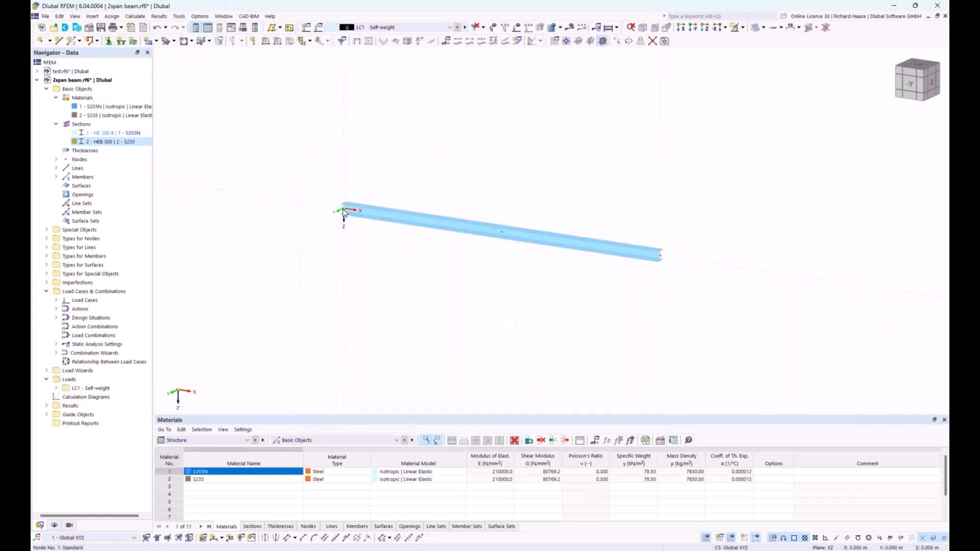
Assign the Hinged nodal support to node 1 at the beam's start
{"action": "scroll", "coordinate": [342, 213], "scroll_direction": "up", "scroll_amount": 3}
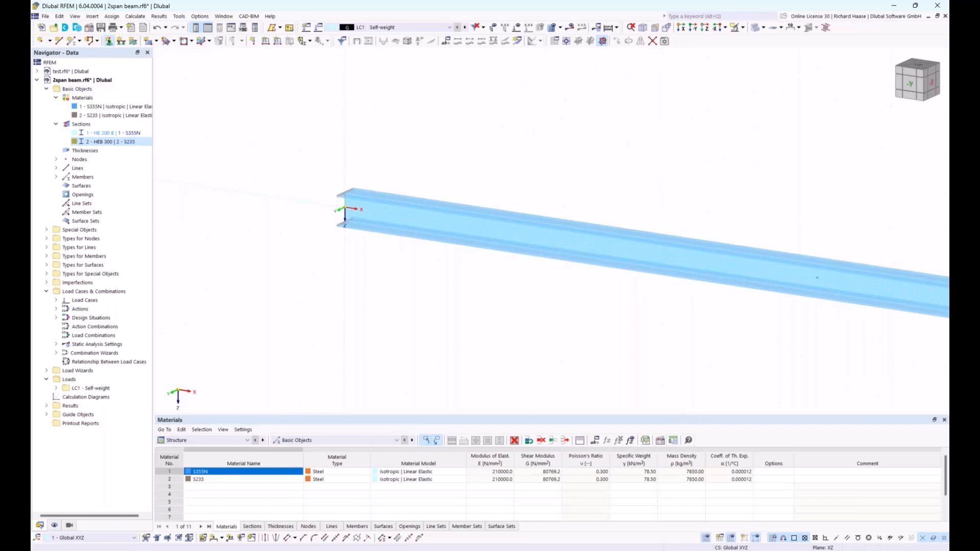
{"action": "left_click", "coordinate": [340, 212]}
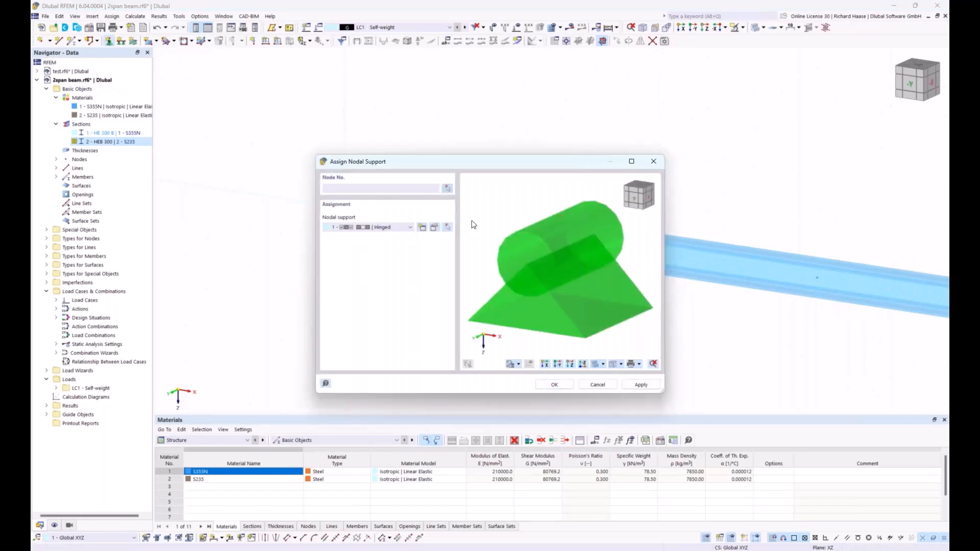
{"action": "left_click", "coordinate": [447, 188]}
{"action": "left_click_drag", "start_coordinate": [333, 161], "coordinate": [399, 262]}
{"action": "left_click", "coordinate": [174, 146]}
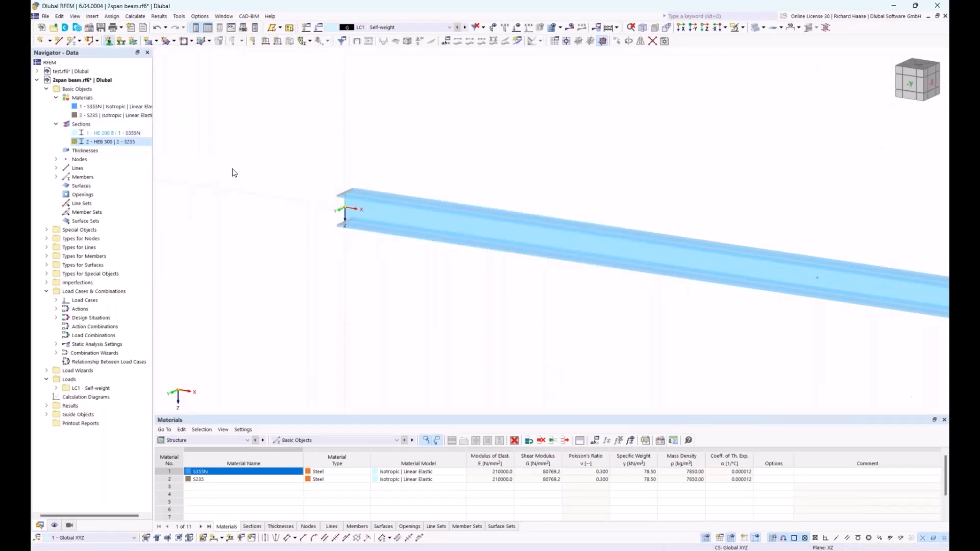
{"action": "left_click", "coordinate": [555, 384]}
Enlarge the displayed size of the nodal support symbols
{"action": "scroll", "coordinate": [372, 258], "scroll_direction": "down", "scroll_amount": 4}
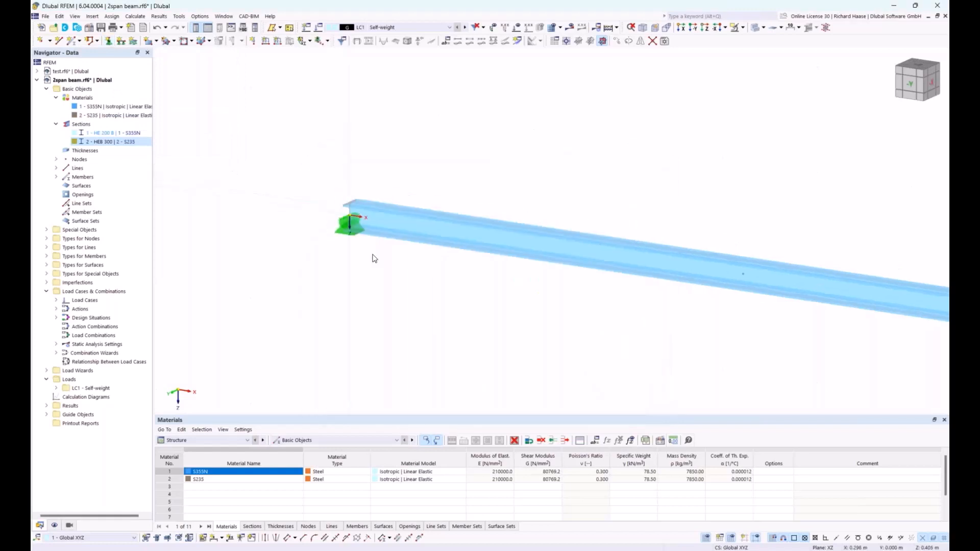
{"action": "scroll", "coordinate": [372, 257], "scroll_direction": "up", "scroll_amount": 1}
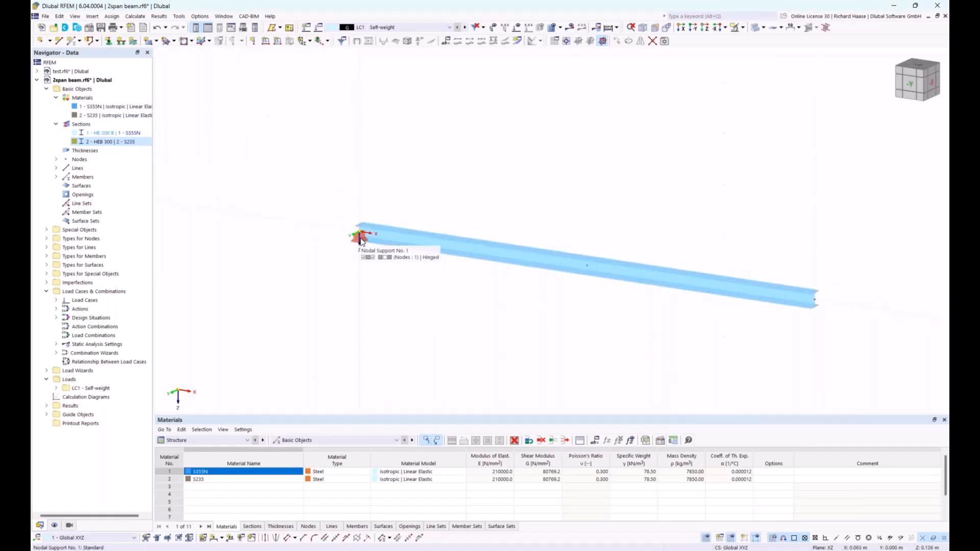
{"action": "right_click", "coordinate": [360, 239]}
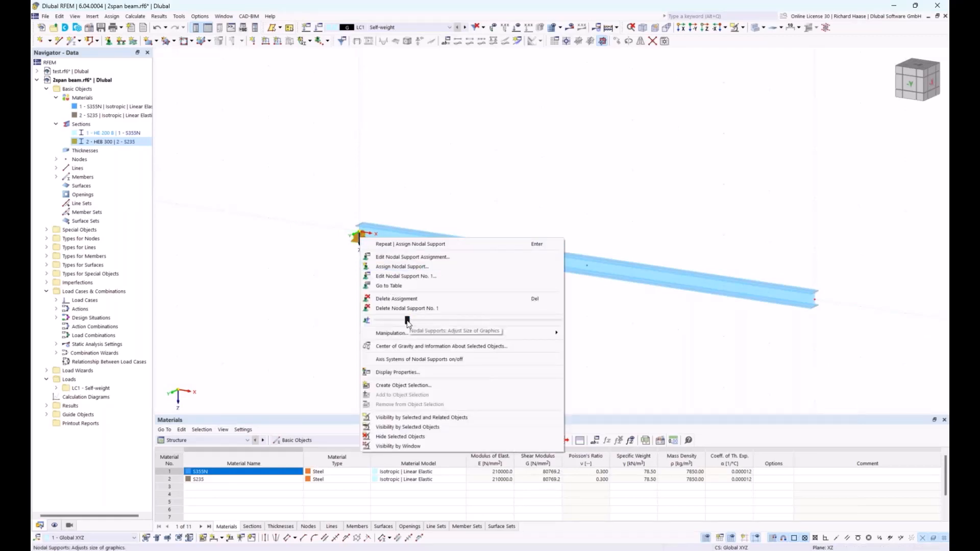
{"action": "left_click_drag", "start_coordinate": [408, 320], "coordinate": [433, 318]}
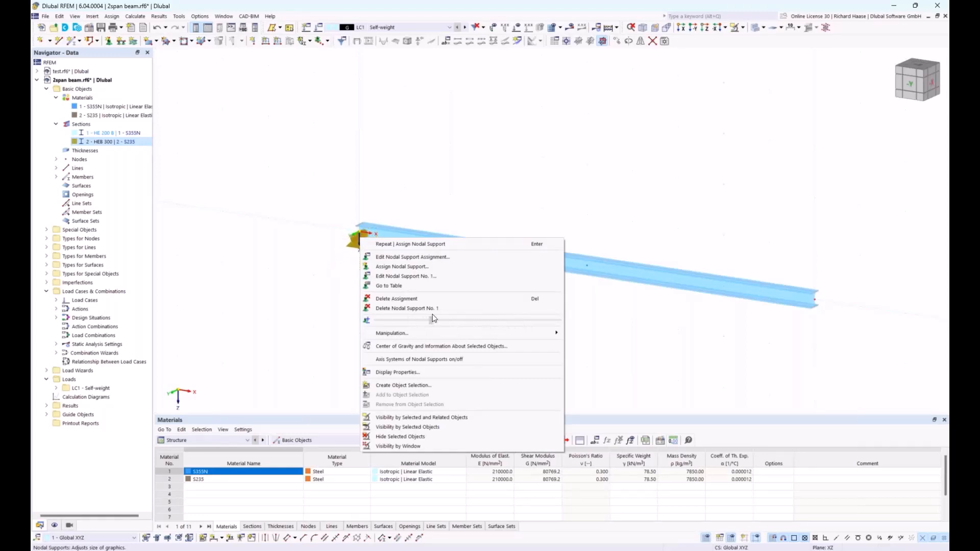
{"action": "left_click", "coordinate": [586, 299]}
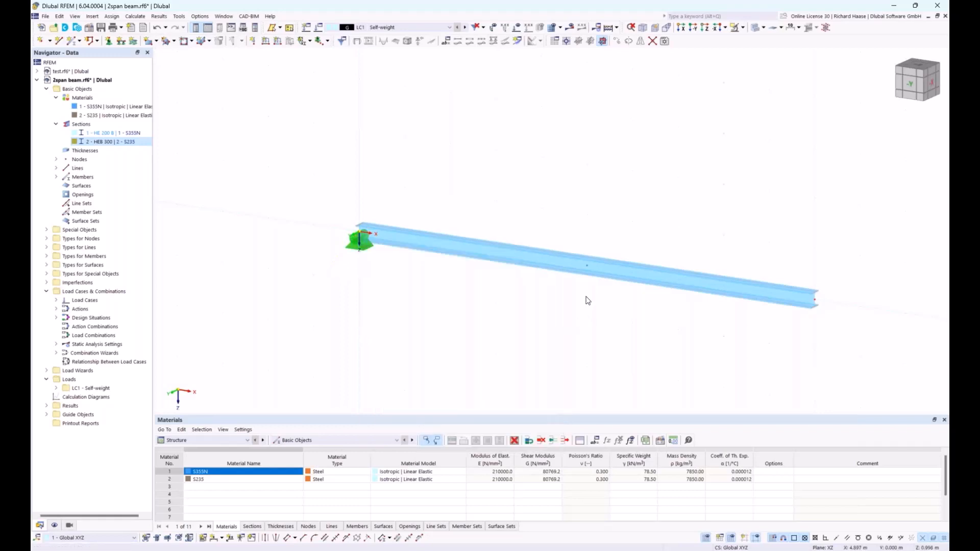
Assign the Roller nodal support to the midspan node and the end node of the beam
{"action": "middle_click_drag", "start_coordinate": [535, 214], "coordinate": [495, 213]}
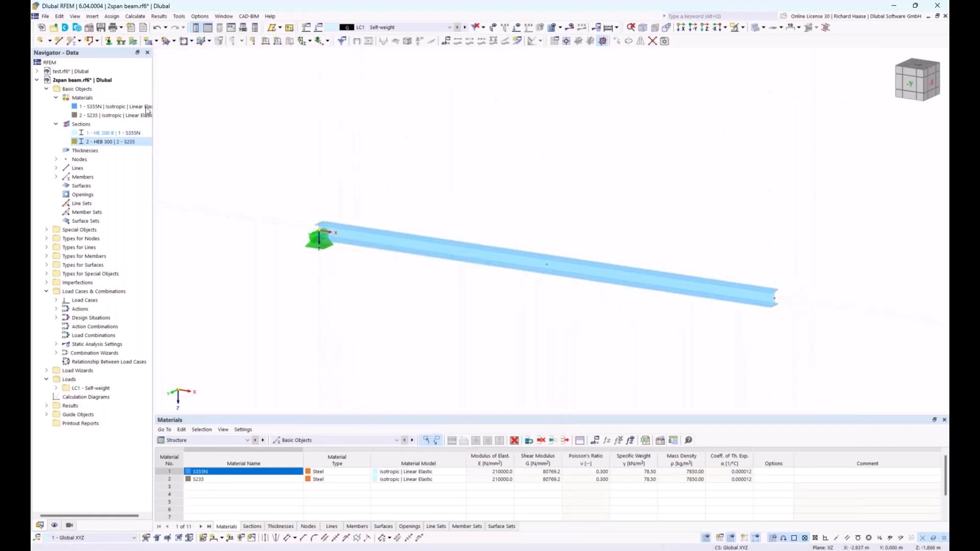
{"action": "left_click", "coordinate": [108, 42]}
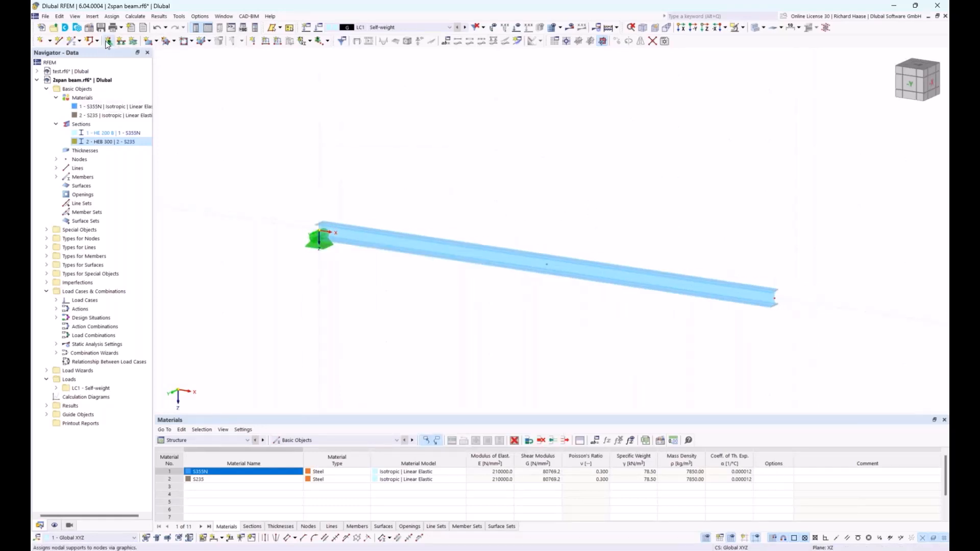
{"action": "left_click", "coordinate": [397, 228]}
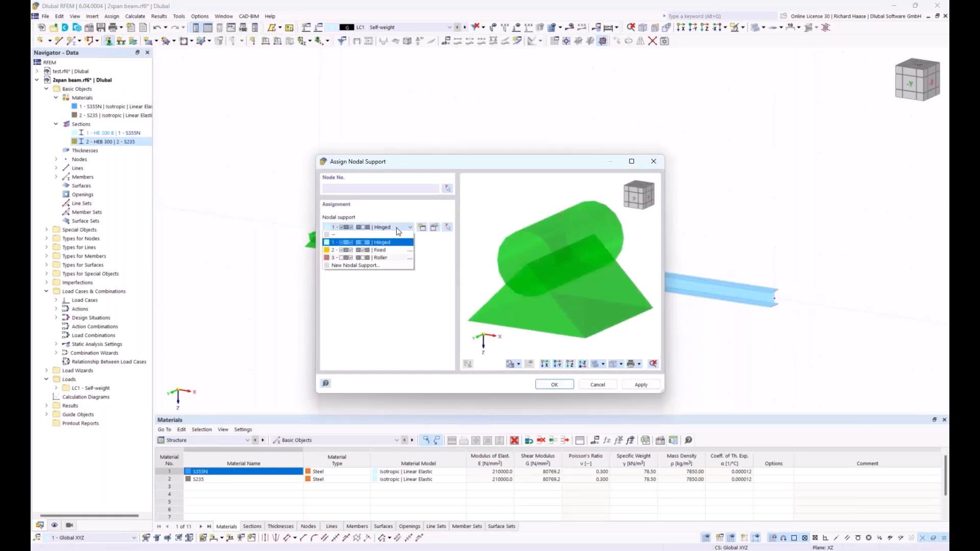
{"action": "left_click", "coordinate": [389, 258]}
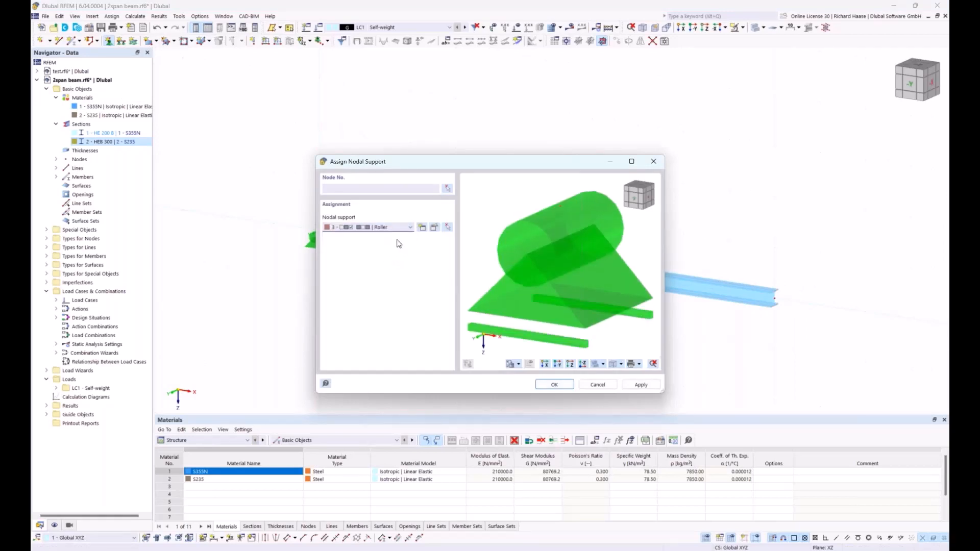
{"action": "left_click", "coordinate": [447, 187]}
{"action": "left_click_drag", "start_coordinate": [523, 238], "coordinate": [578, 297]}
{"action": "left_click_drag", "start_coordinate": [752, 276], "coordinate": [800, 322]}
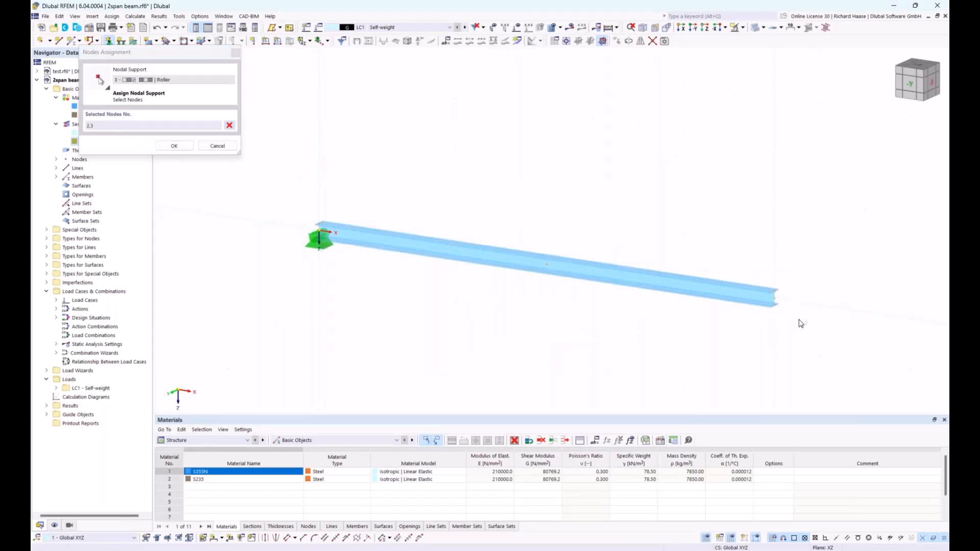
{"action": "left_click", "coordinate": [173, 147]}
{"action": "left_click", "coordinate": [554, 384]}
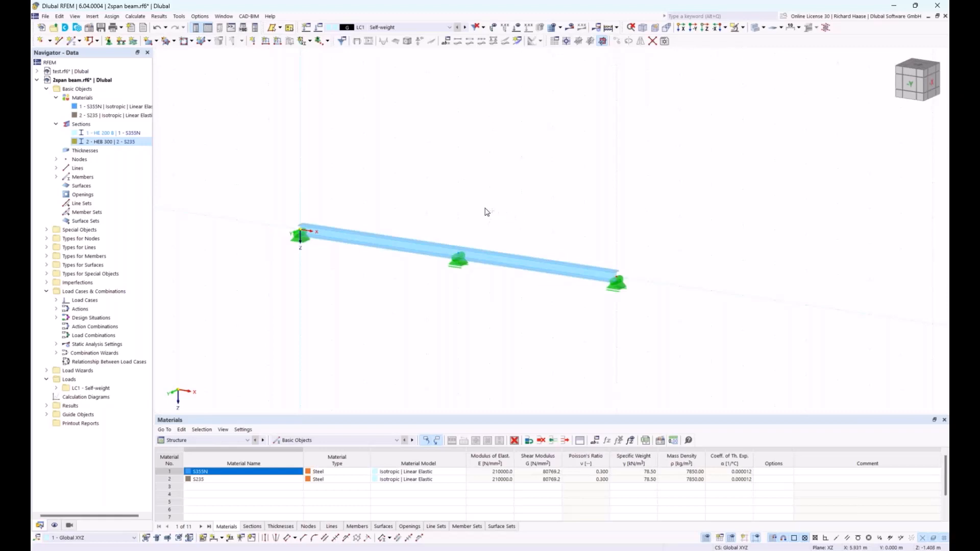
Set the model view along the Y-axis to show the beam in the XZ plane
{"action": "mouse_move", "coordinate": [490, 209]}
{"action": "middle_mouse_down", "text": "ctrl"}
{"action": "mouse_move", "coordinate": [433, 211]}
{"action": "mouse_move", "coordinate": [383, 195]}
{"action": "mouse_move", "coordinate": [390, 182]}
{"action": "mouse_move", "coordinate": [454, 180]}
{"action": "mouse_move", "coordinate": [477, 207]}
{"action": "mouse_move", "coordinate": [508, 221]}
{"action": "mouse_move", "coordinate": [571, 214]}
{"action": "mouse_move", "coordinate": [429, 219]}
{"action": "mouse_move", "coordinate": [457, 203]}
{"action": "mouse_move", "coordinate": [531, 214]}
{"action": "mouse_move", "coordinate": [467, 213]}
{"action": "mouse_move", "coordinate": [475, 218]}
{"action": "middle_mouse_up", "text": "ctrl"}
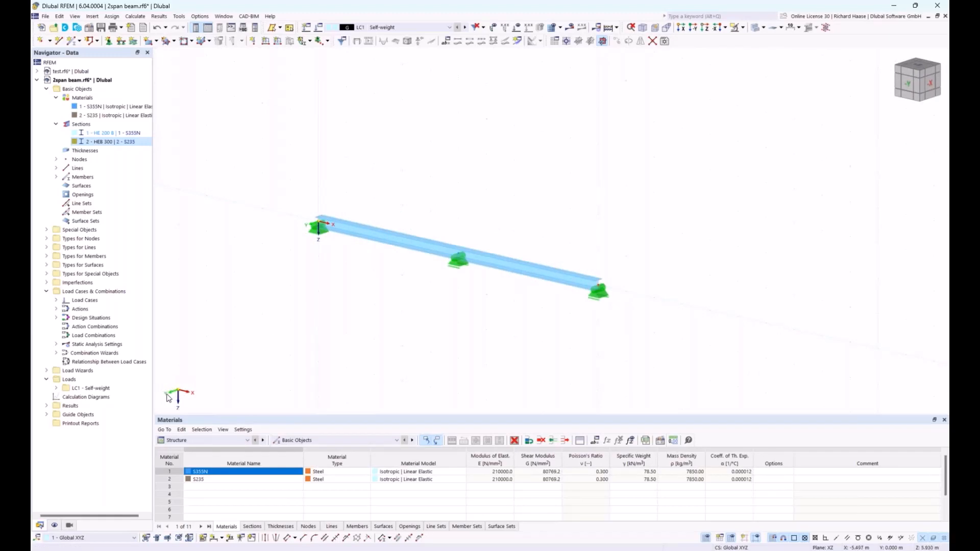
{"action": "left_click", "coordinate": [693, 29]}
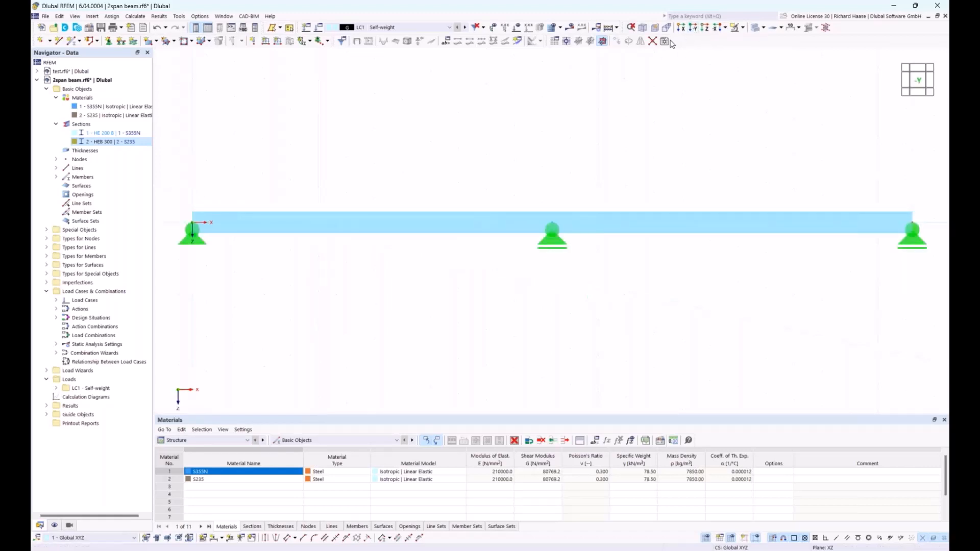
Inspect the supported beam from an oblique angle and in isometric view, returning to the view along the Y-axis
{"action": "middle_click_drag", "start_coordinate": [584, 155], "coordinate": [664, 131], "text": "ctrl"}
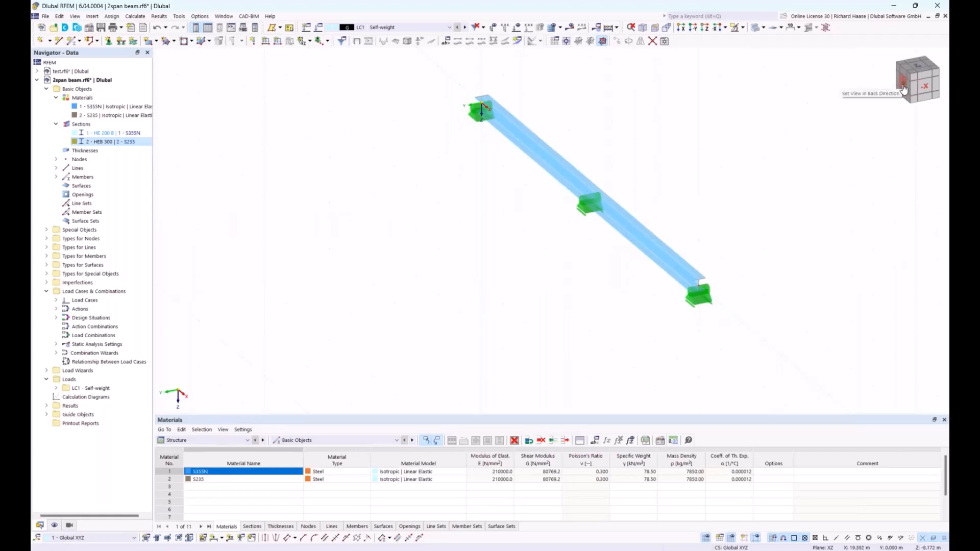
{"action": "left_click", "coordinate": [903, 90]}
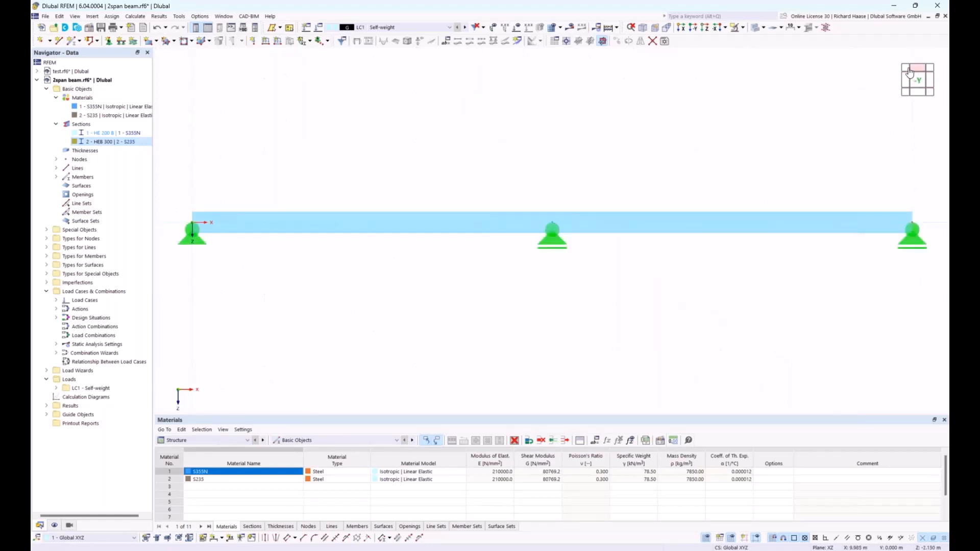
{"action": "left_click", "coordinate": [906, 74]}
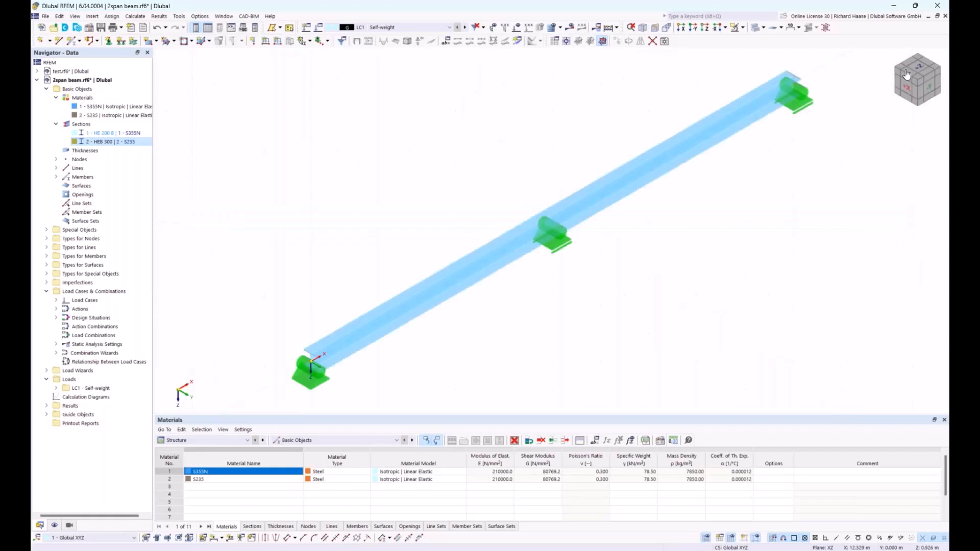
{"action": "left_click", "coordinate": [929, 92]}
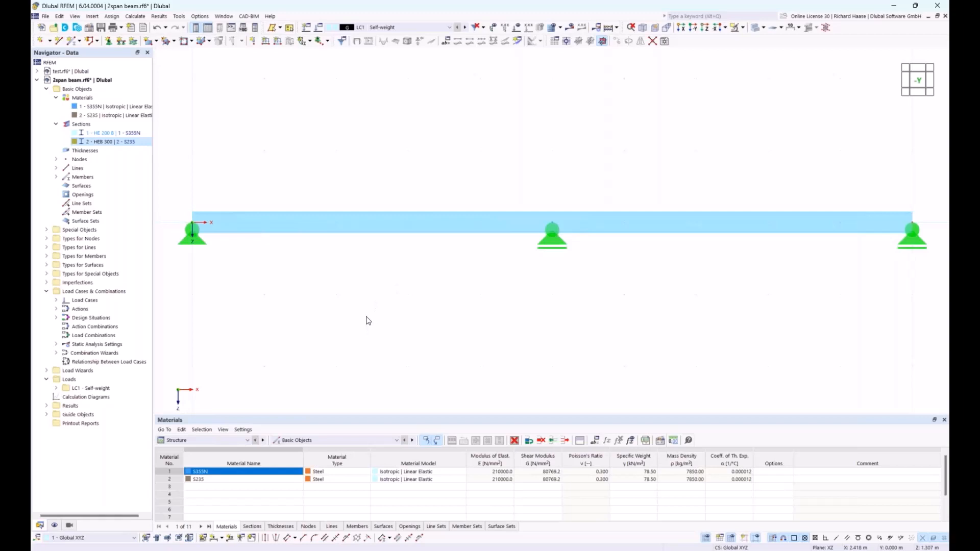
Create load case LC2 named "Load left side" with the action category Imposed loads - category A: domestic, residential areas
{"action": "double_click", "coordinate": [86, 302]}
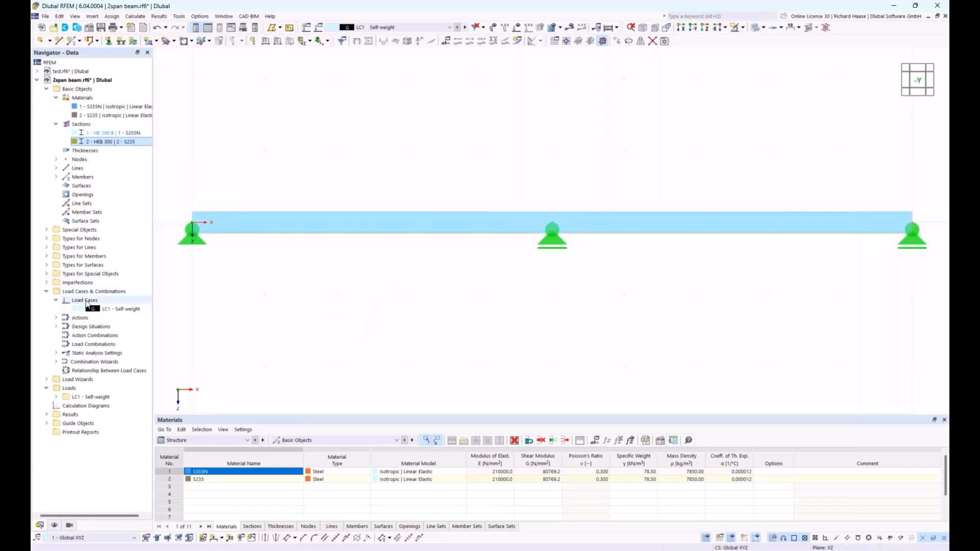
{"action": "right_click", "coordinate": [85, 302]}
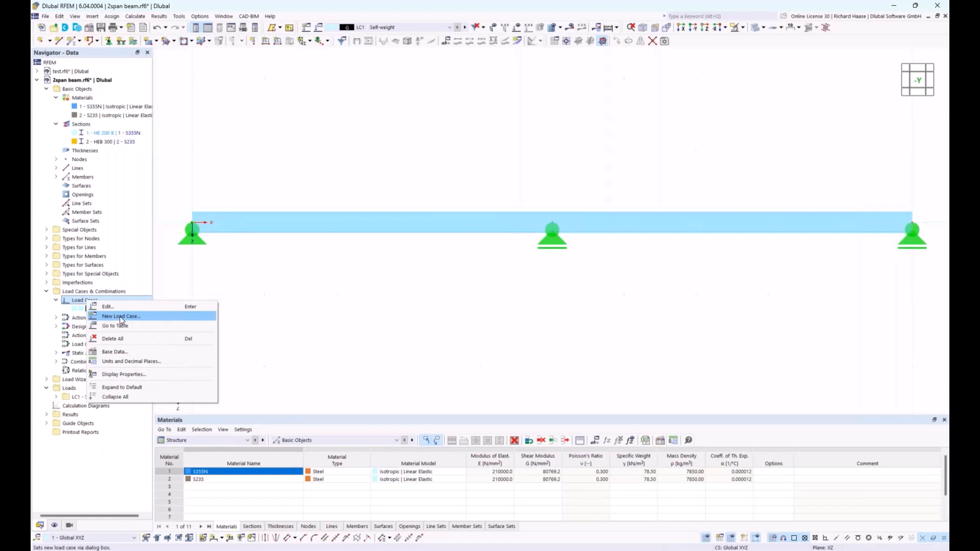
{"action": "left_click", "coordinate": [120, 317]}
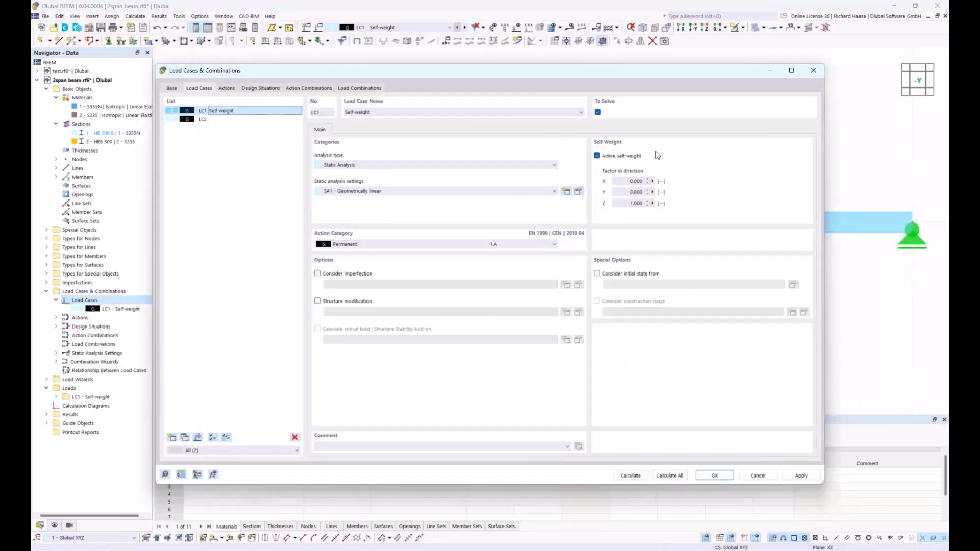
{"action": "left_click", "coordinate": [230, 121]}
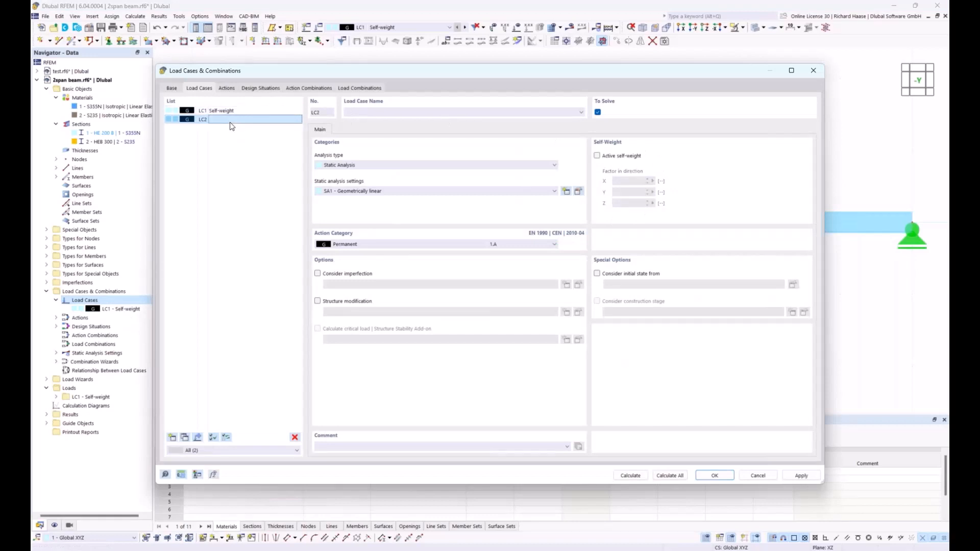
{"action": "left_click", "coordinate": [351, 244]}
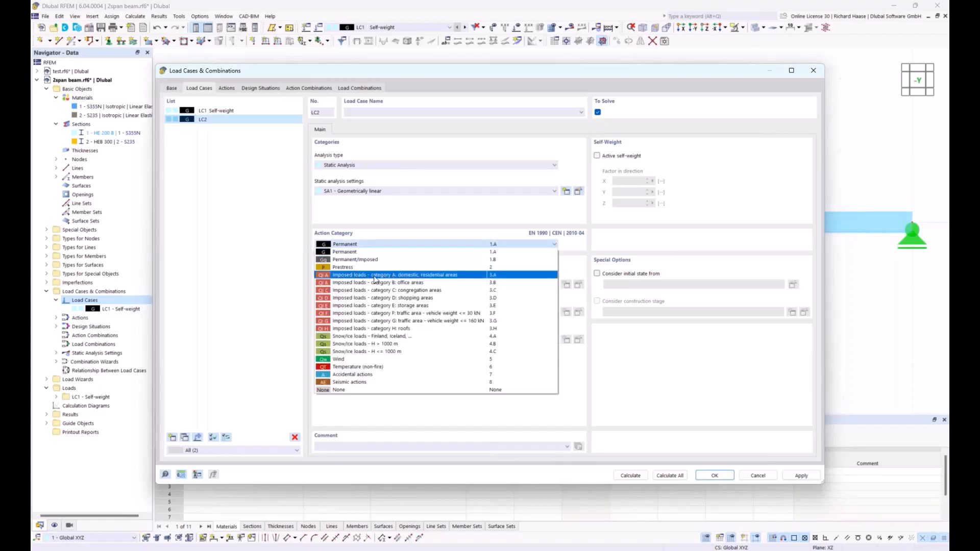
{"action": "left_click", "coordinate": [401, 275]}
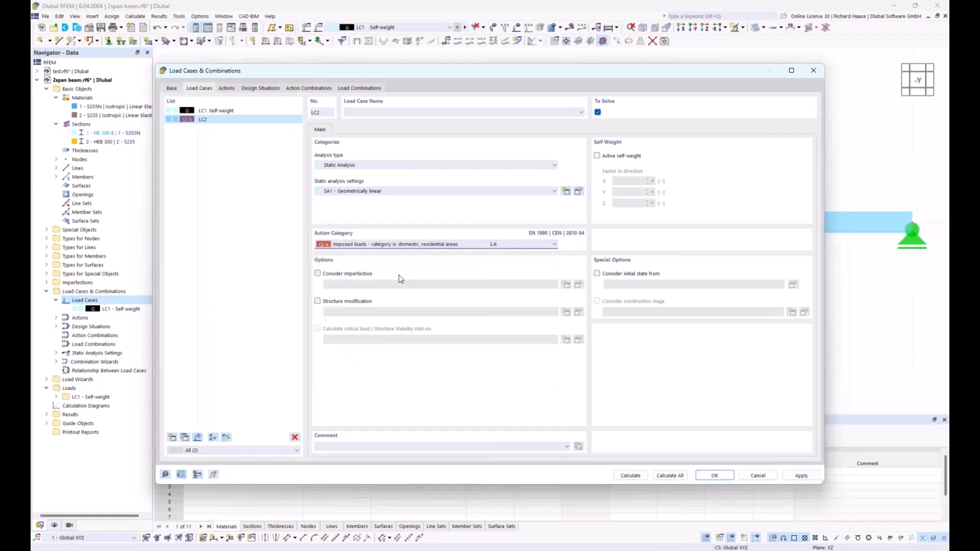
{"action": "left_click", "coordinate": [355, 112]}
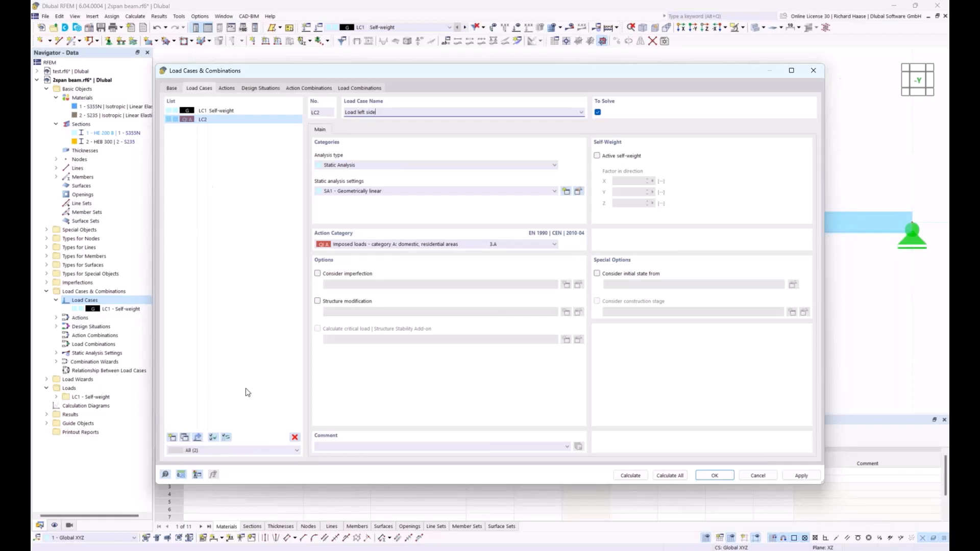
Copy load case LC2 and name the copy "Load right side"
{"action": "left_click", "coordinate": [186, 439]}
{"action": "double_click", "coordinate": [360, 112]}
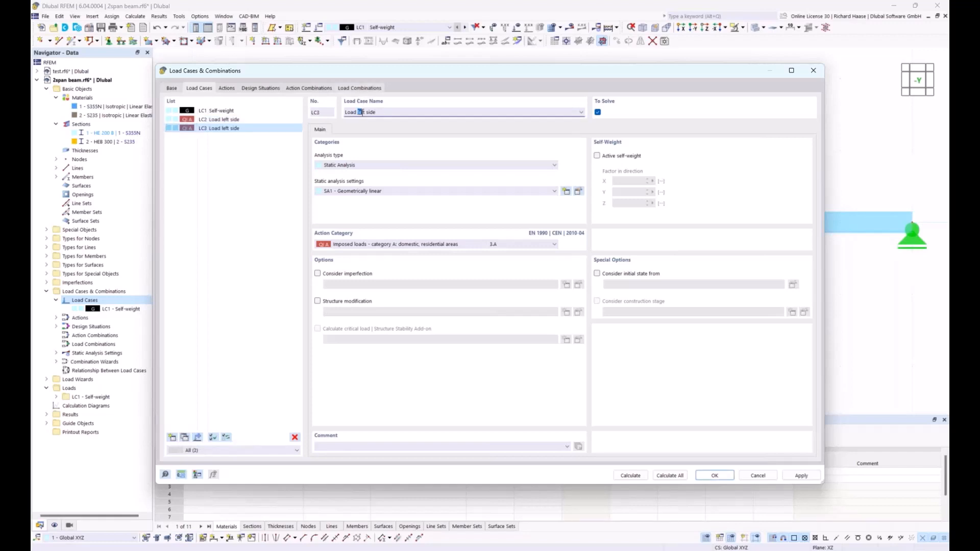
{"action": "type", "text": "right"}
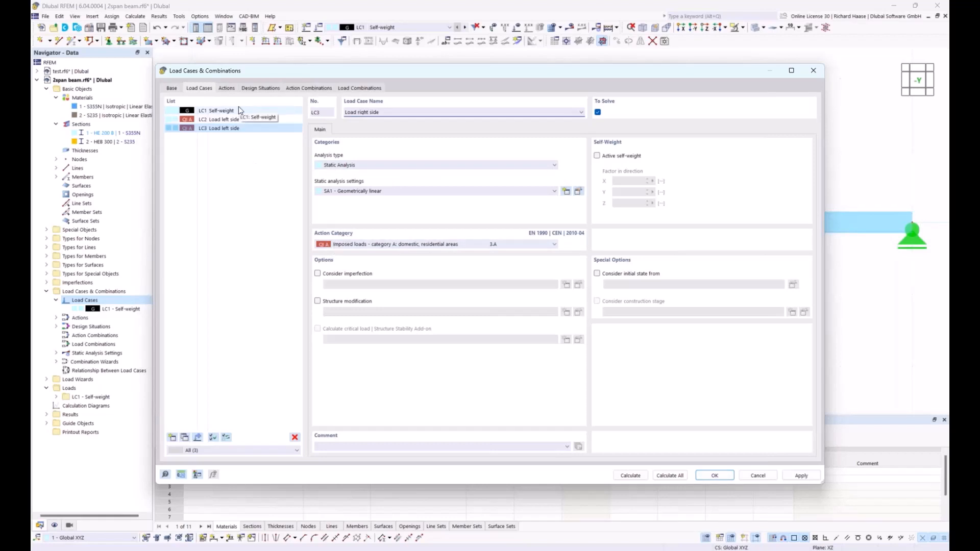
Review the action categories of the self-weight and left-side load cases and the EN 1990 combination wizard base settings
{"action": "left_click", "coordinate": [256, 110]}
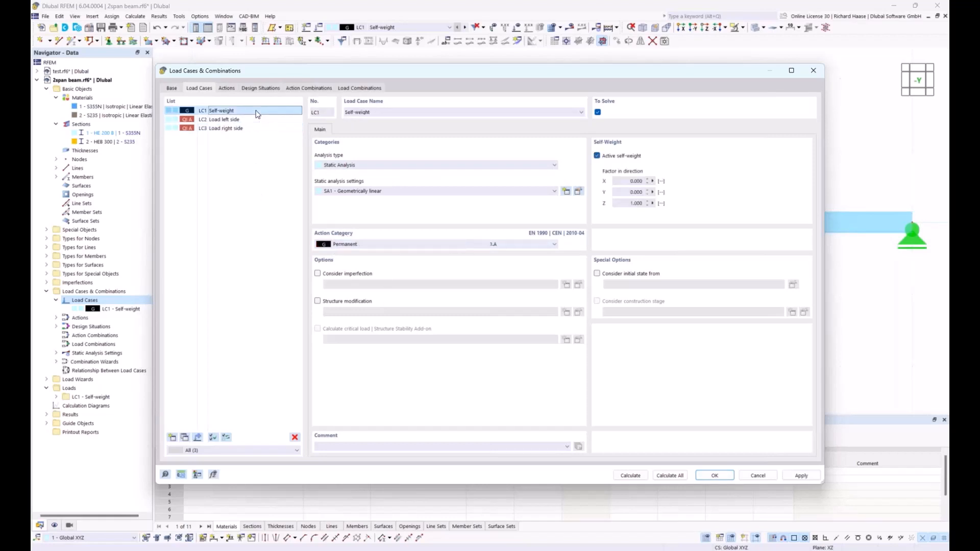
{"action": "left_click", "coordinate": [252, 120]}
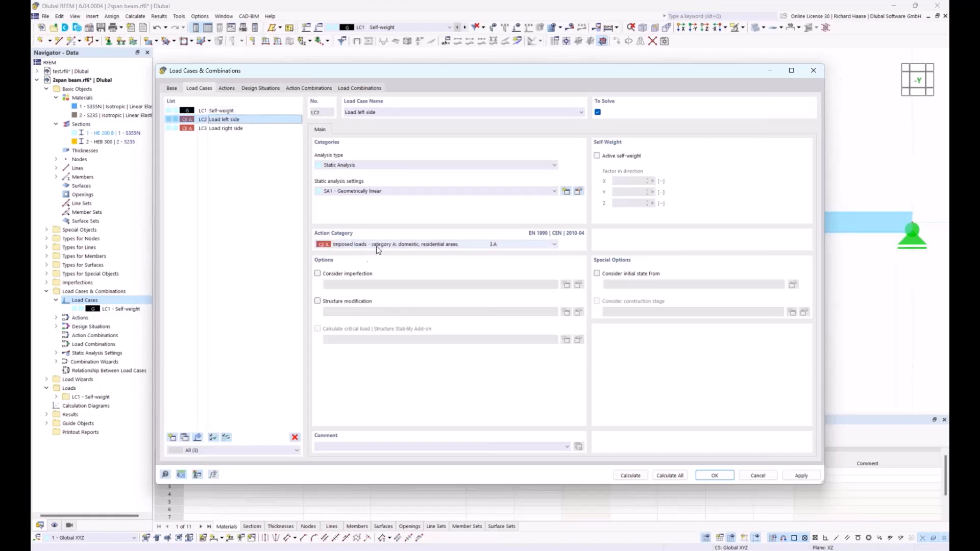
{"action": "left_click", "coordinate": [171, 89]}
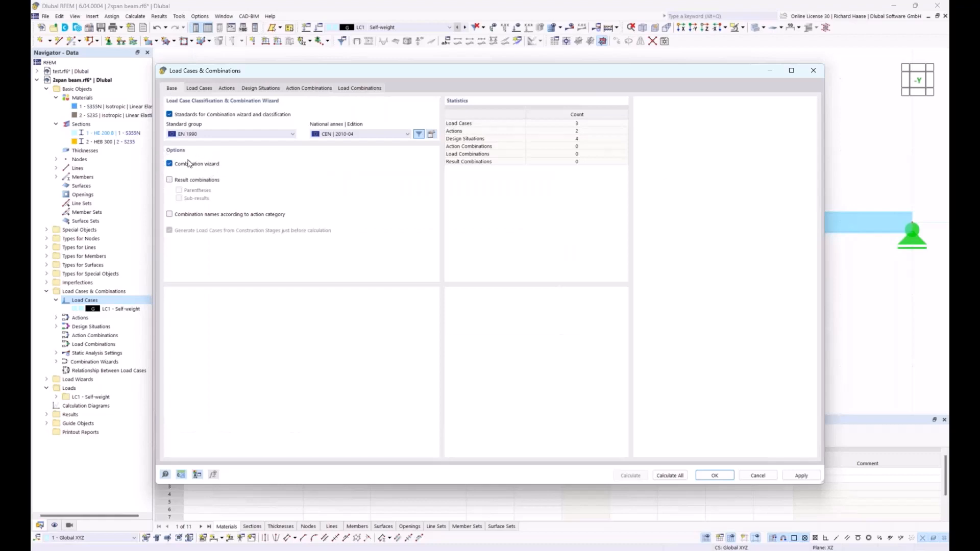
{"action": "left_click", "coordinate": [199, 90]}
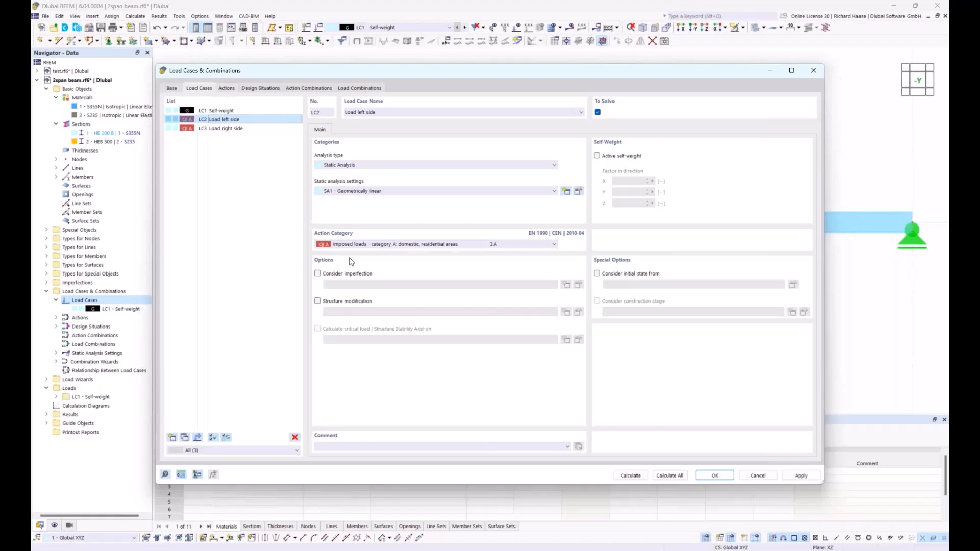
{"action": "left_click", "coordinate": [231, 111]}
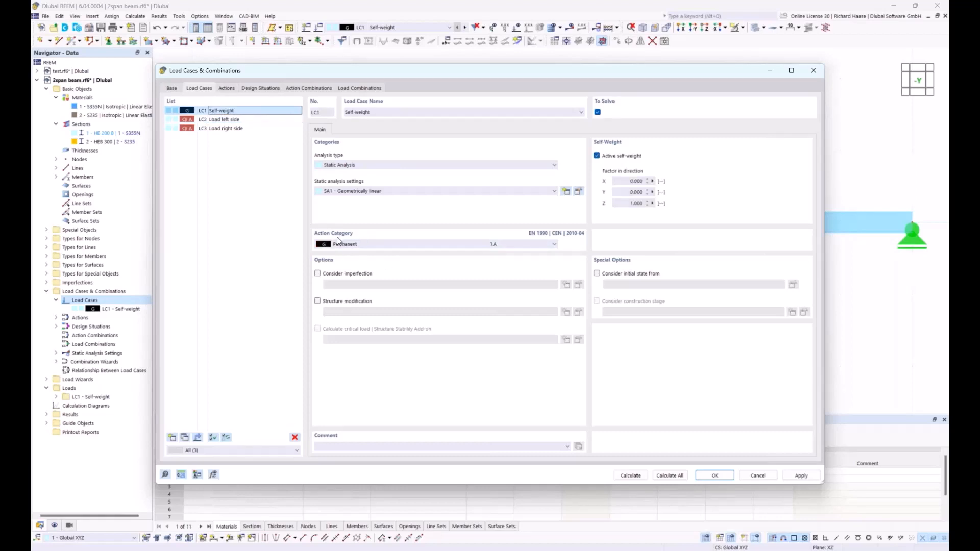
Examine the Permanent and Imposed loads actions and the action type options available for the Permanent action
{"action": "left_click", "coordinate": [227, 90]}
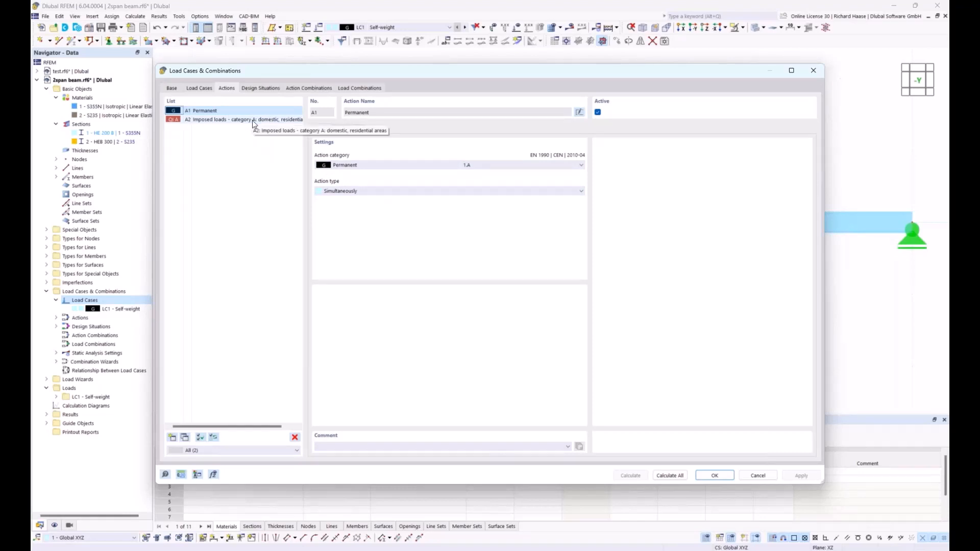
{"action": "left_click", "coordinate": [343, 191]}
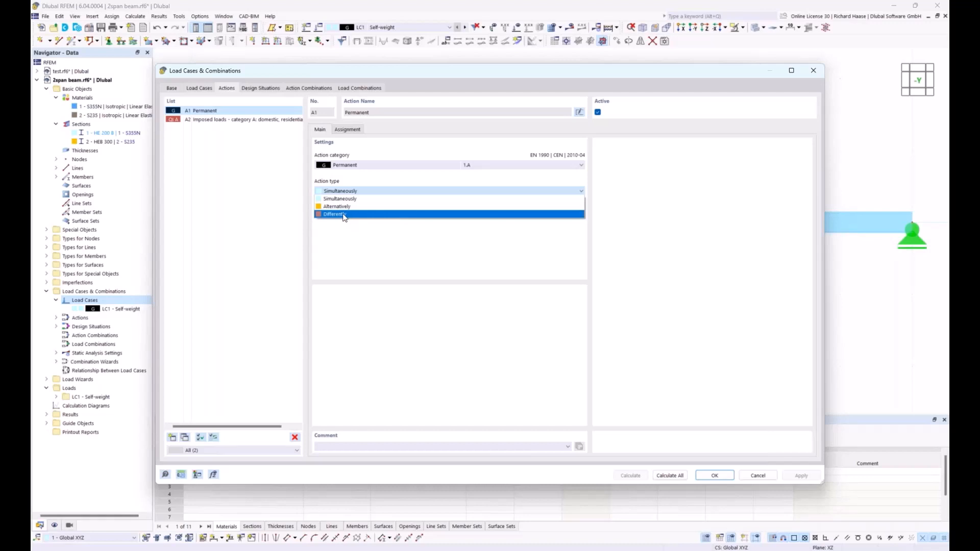
{"action": "left_click", "coordinate": [270, 172]}
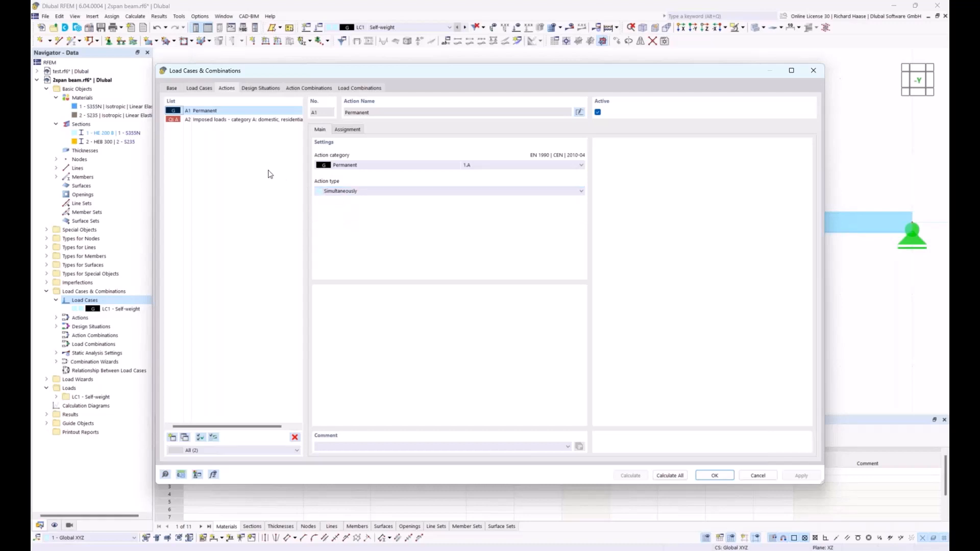
{"action": "left_click", "coordinate": [235, 120]}
{"action": "left_click", "coordinate": [237, 111]}
Examine the combination rule information for the ULS (STR/GEO) - Permanent and transient - Eq. 6.10 design situation
{"action": "left_click", "coordinate": [253, 89]}
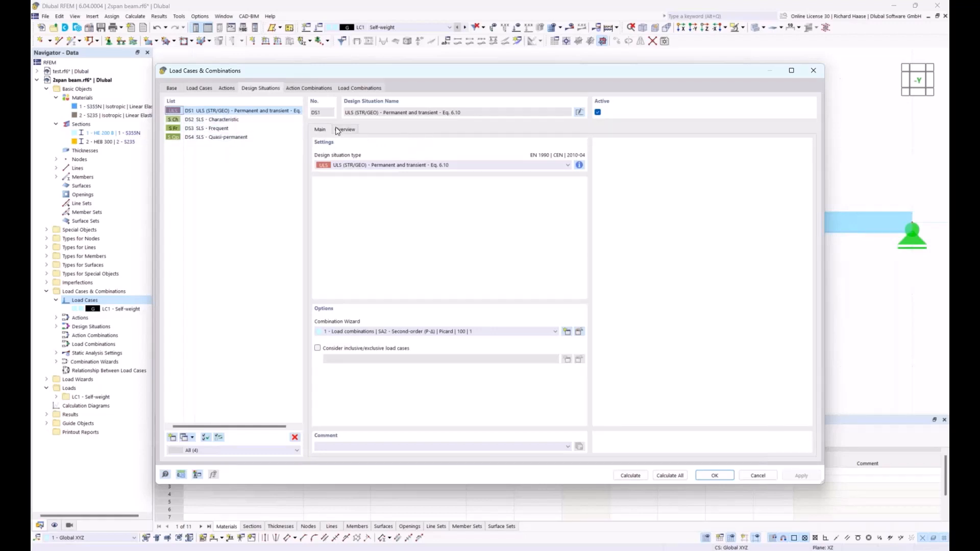
{"action": "left_click", "coordinate": [579, 165]}
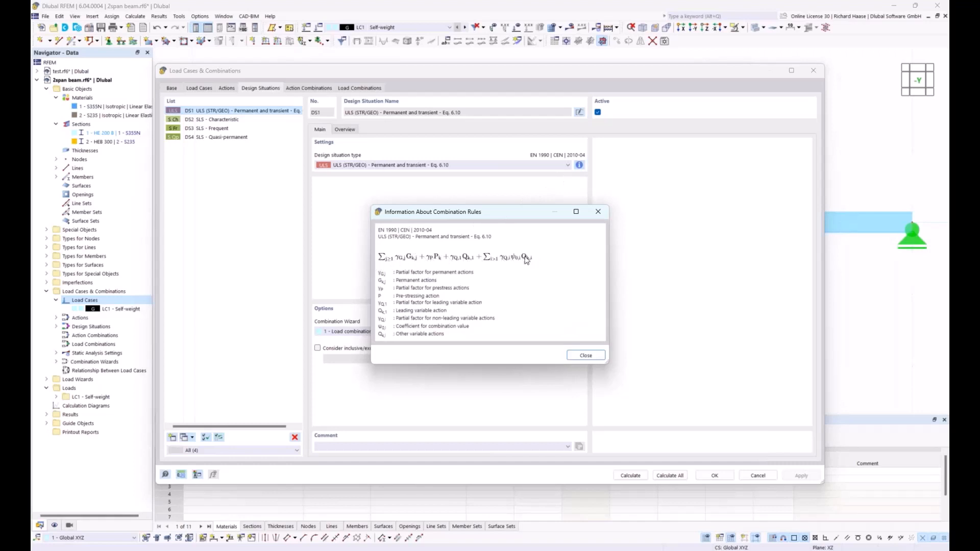
Review the generated action and load combinations, and accept the load cases and combinations
{"action": "left_click", "coordinate": [598, 212]}
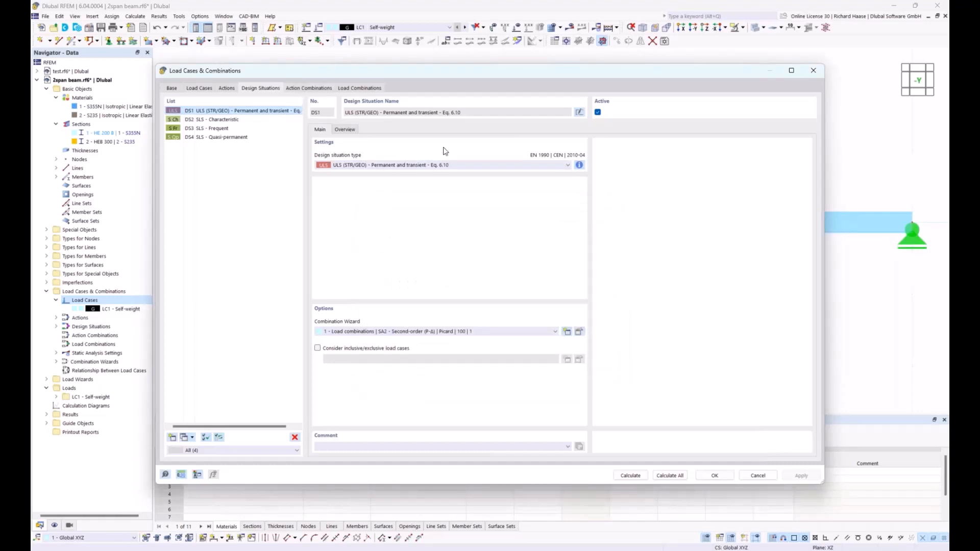
{"action": "left_click", "coordinate": [300, 90]}
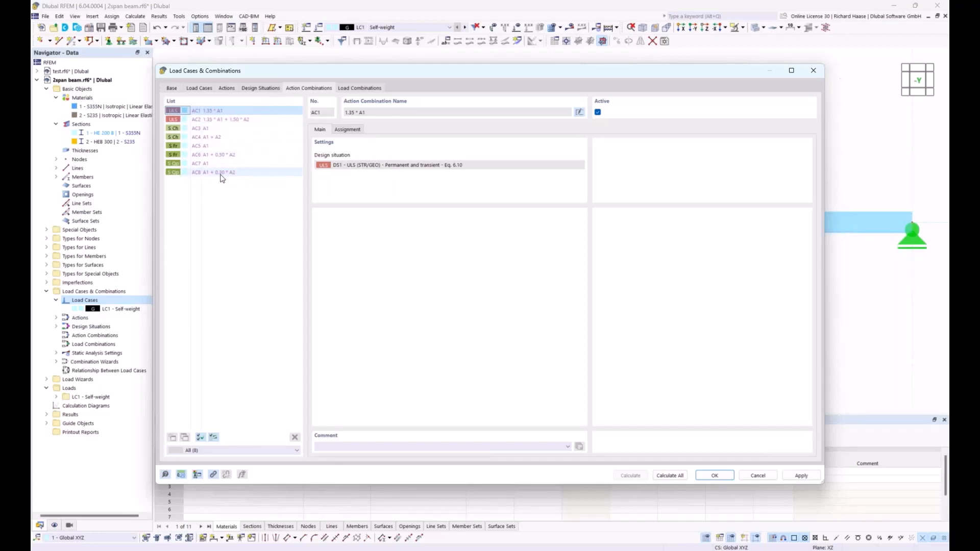
{"action": "left_click", "coordinate": [365, 90]}
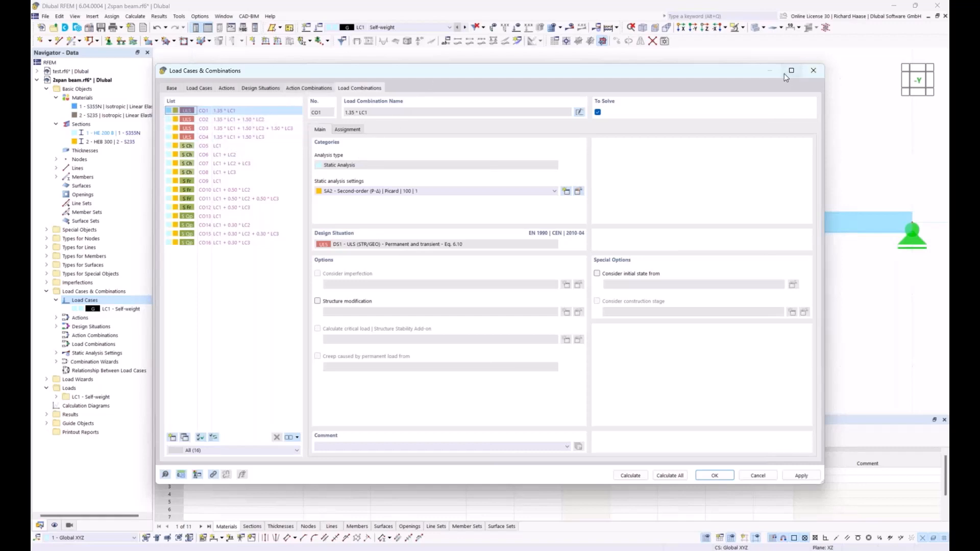
{"action": "left_click", "coordinate": [202, 89]}
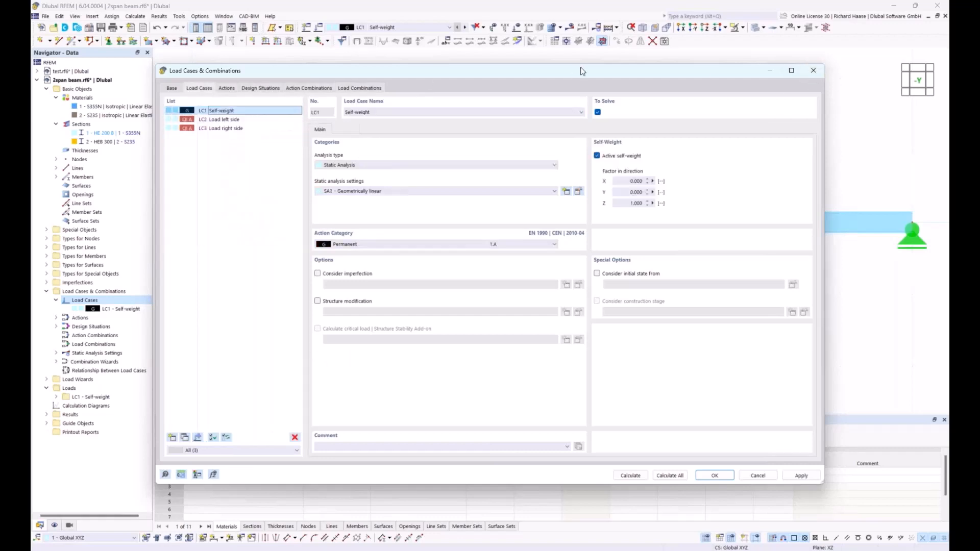
{"action": "left_click", "coordinate": [715, 476]}
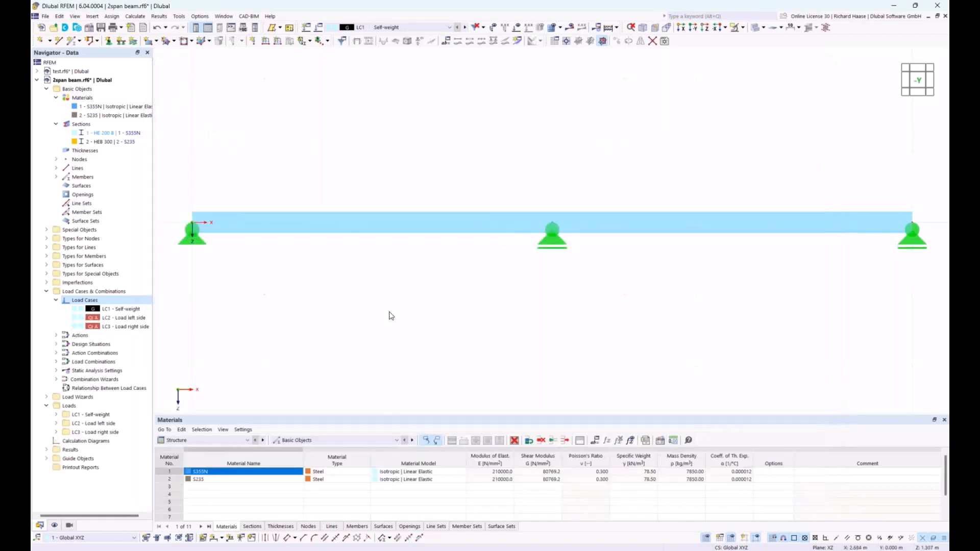
Start a new member load in LC1 - Self-weight with a uniform force of 2.5 kN/m
{"action": "left_click", "coordinate": [56, 415]}
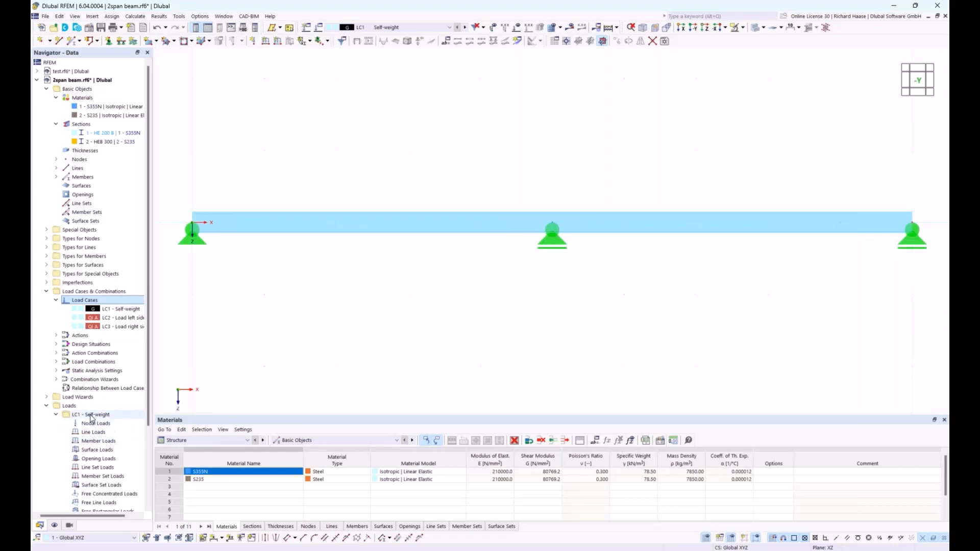
{"action": "scroll", "coordinate": [91, 416], "scroll_direction": "down", "scroll_amount": 2}
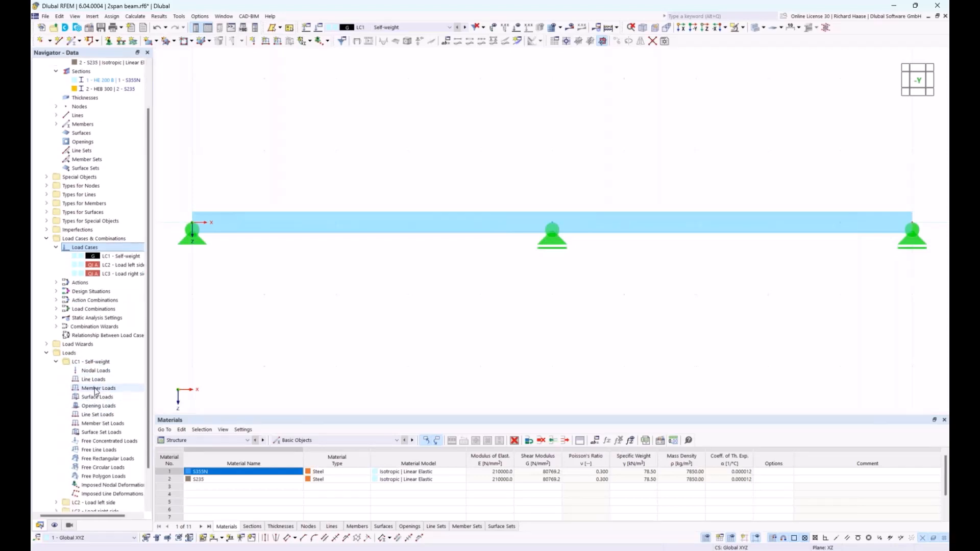
{"action": "left_click", "coordinate": [98, 389]}
{"action": "right_click", "coordinate": [98, 391]}
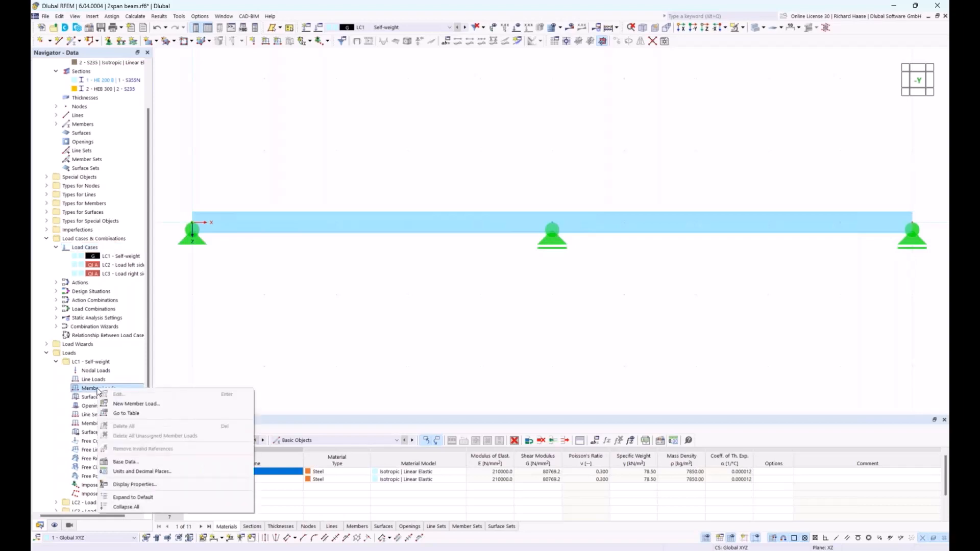
{"action": "left_click", "coordinate": [128, 405]}
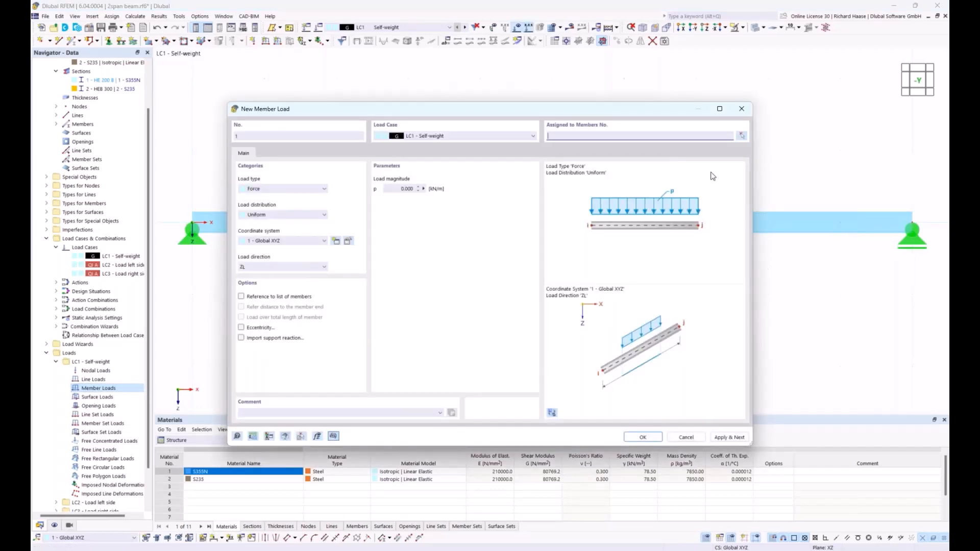
{"action": "double_click", "coordinate": [404, 189]}
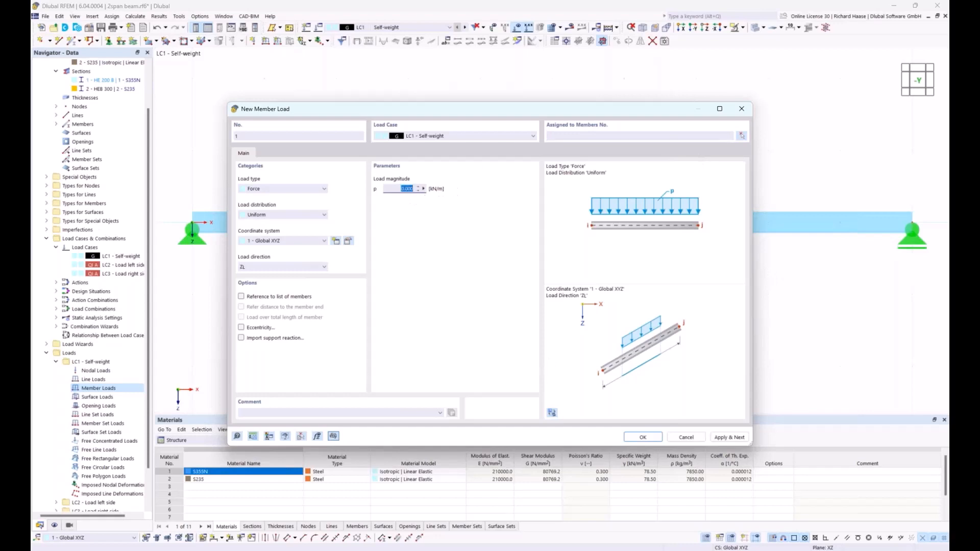
{"action": "type", "text": "2.5"}
Assign the uniform load to the beam, member 1, and apply it while continuing with another new member load
{"action": "left_click", "coordinate": [743, 136]}
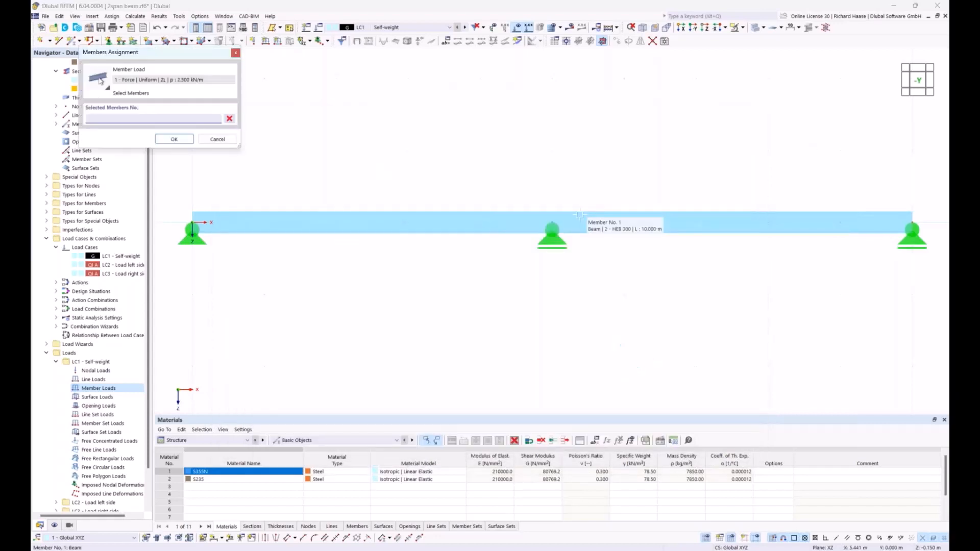
{"action": "left_click", "coordinate": [580, 216]}
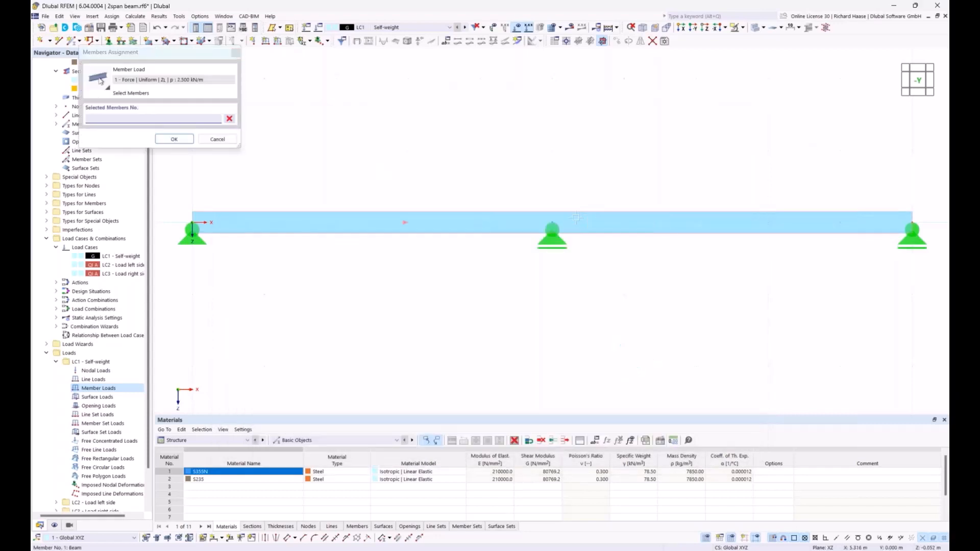
{"action": "left_click", "coordinate": [172, 139]}
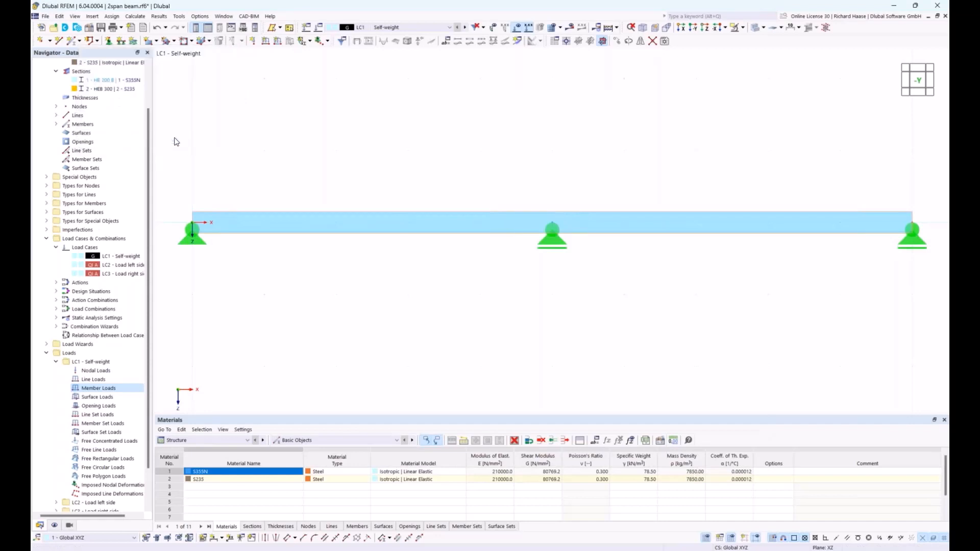
{"action": "left_click_drag", "start_coordinate": [577, 111], "coordinate": [606, 207]}
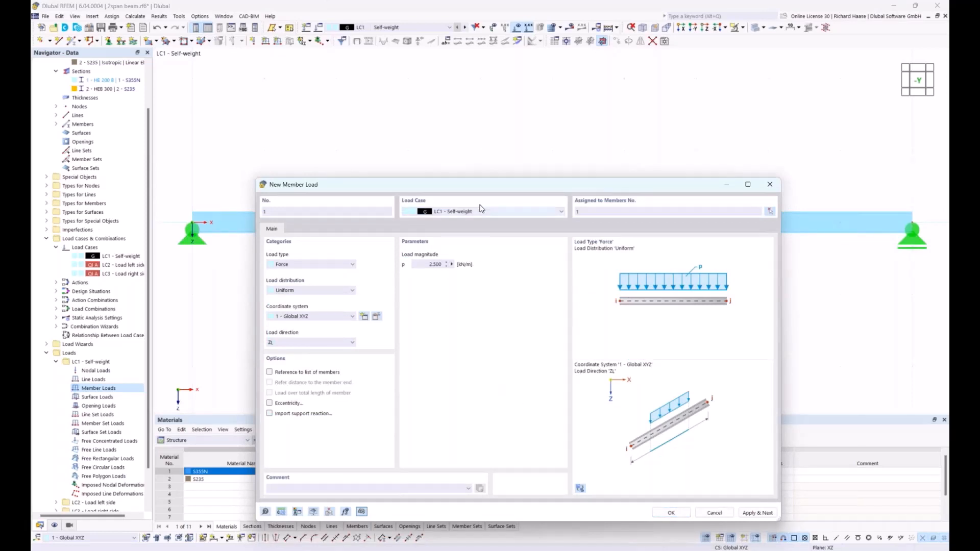
{"action": "left_click_drag", "start_coordinate": [486, 186], "coordinate": [482, 232]}
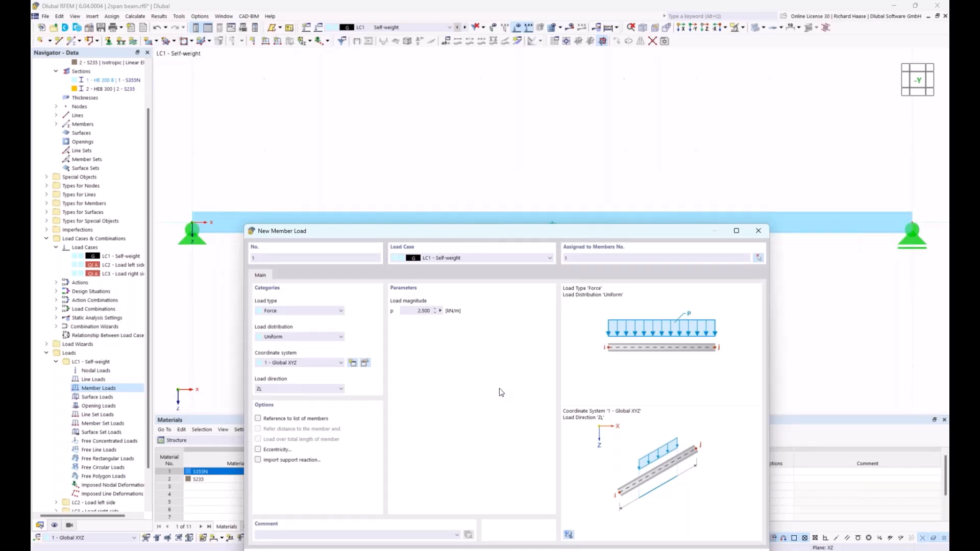
{"action": "left_click_drag", "start_coordinate": [528, 231], "coordinate": [506, 155]}
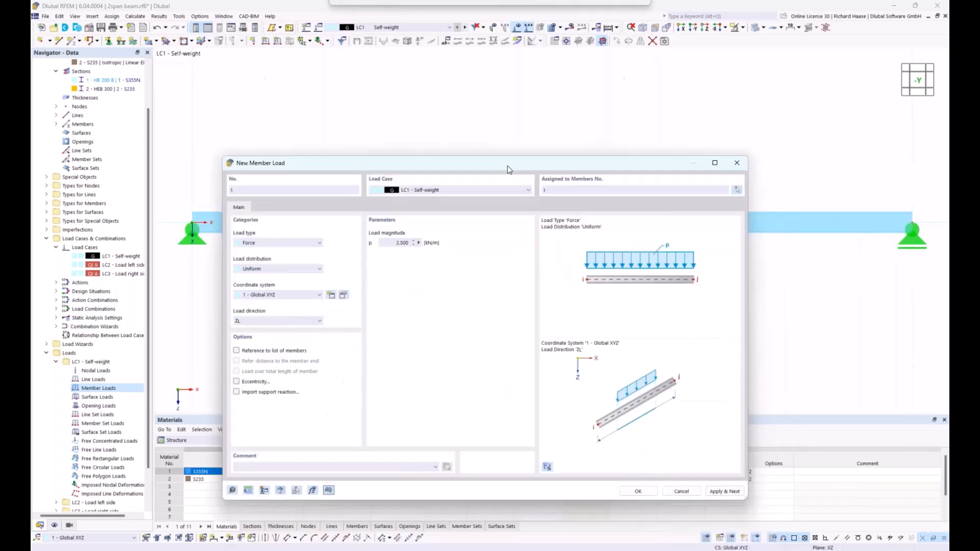
{"action": "left_click", "coordinate": [727, 491]}
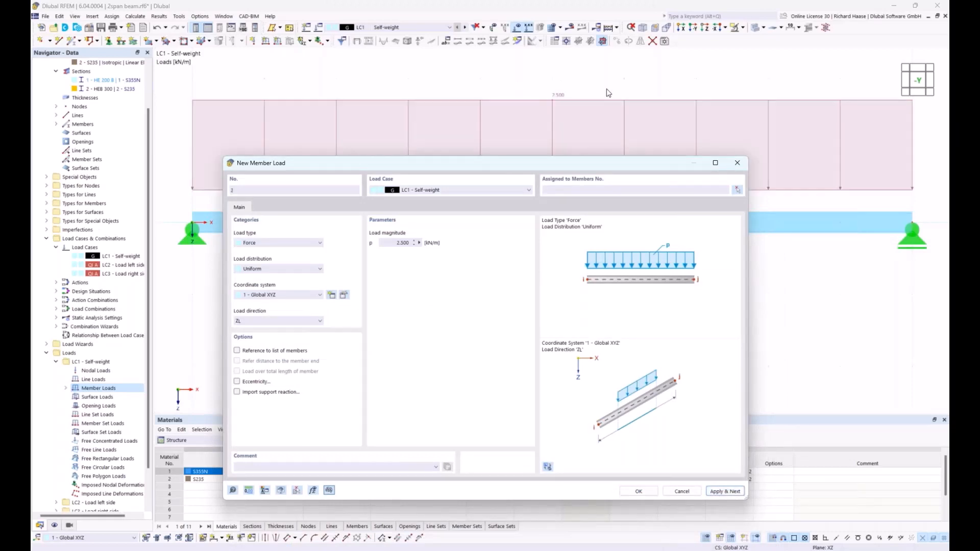
Put the next member load in LC2 - Load left side with a trapezoidal load distribution
{"action": "left_click_drag", "start_coordinate": [556, 170], "coordinate": [579, 202]}
{"action": "left_click", "coordinate": [470, 225]}
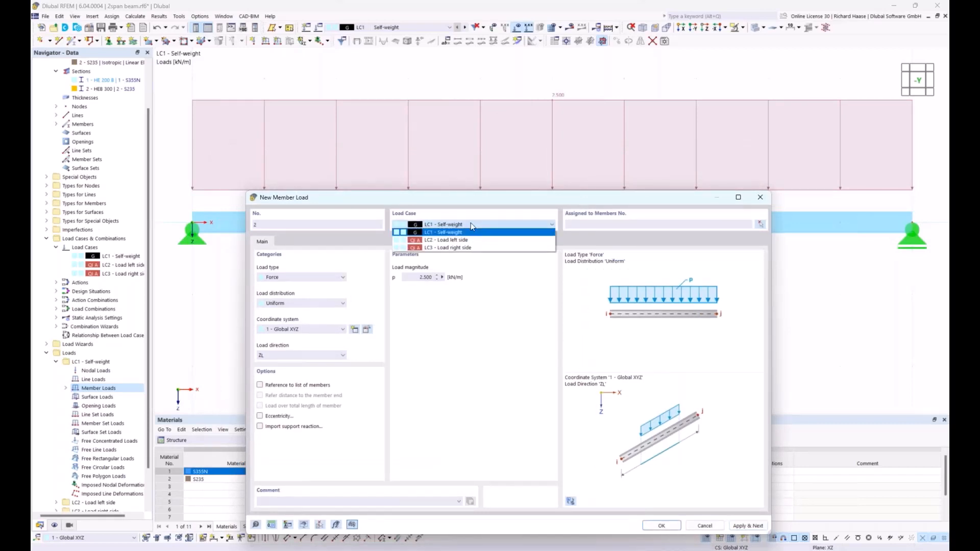
{"action": "left_click", "coordinate": [444, 244]}
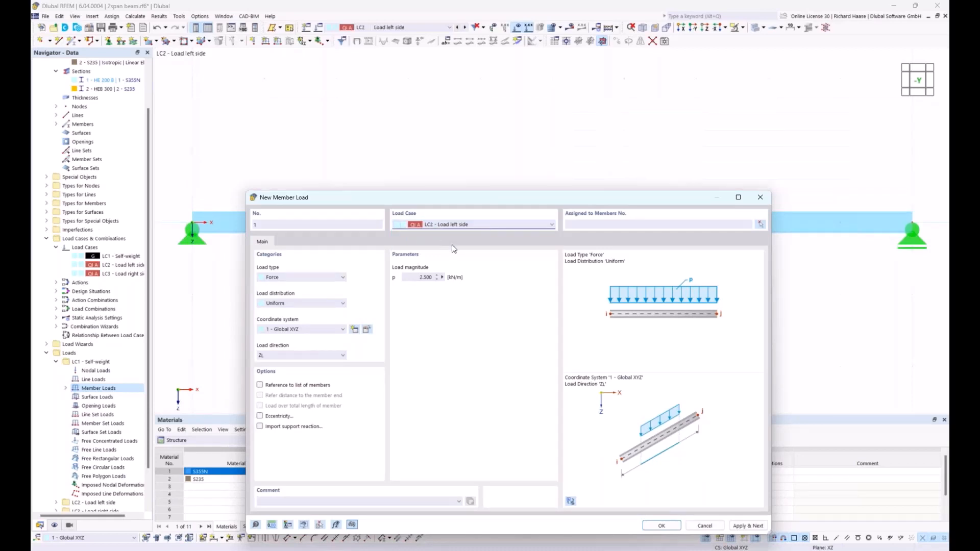
{"action": "left_click_drag", "start_coordinate": [462, 203], "coordinate": [449, 255]}
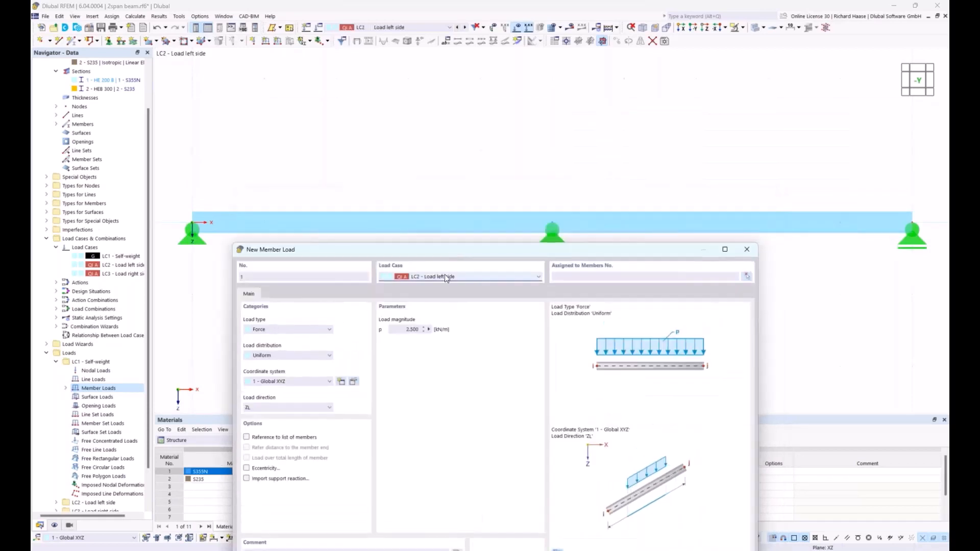
{"action": "left_click", "coordinate": [271, 355]}
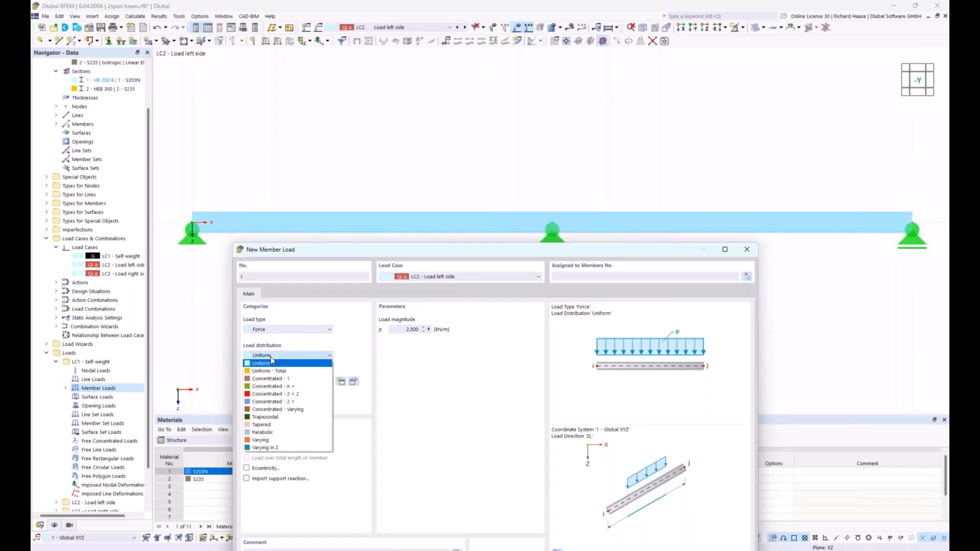
{"action": "left_click", "coordinate": [267, 418]}
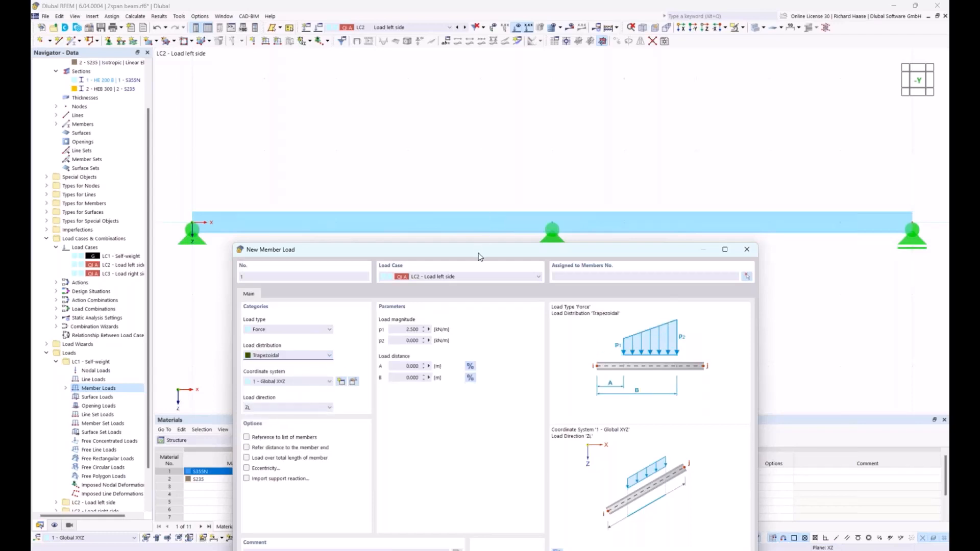
{"action": "left_click_drag", "start_coordinate": [479, 252], "coordinate": [475, 267]}
Set both load magnitudes p1 and p2 to 5 kN/m and the load's end distance B to 5 m
{"action": "left_click", "coordinate": [407, 342]}
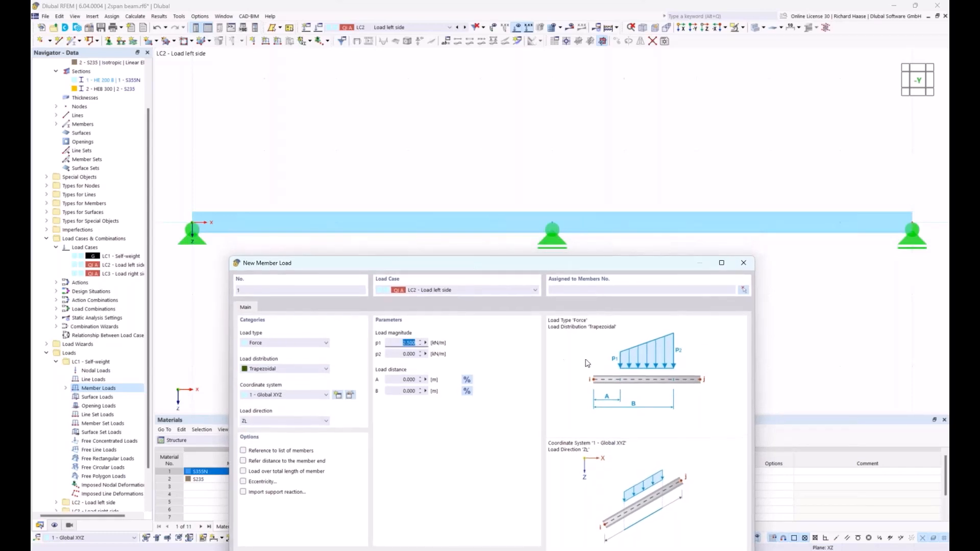
{"action": "left_click_drag", "start_coordinate": [627, 267], "coordinate": [598, 185]}
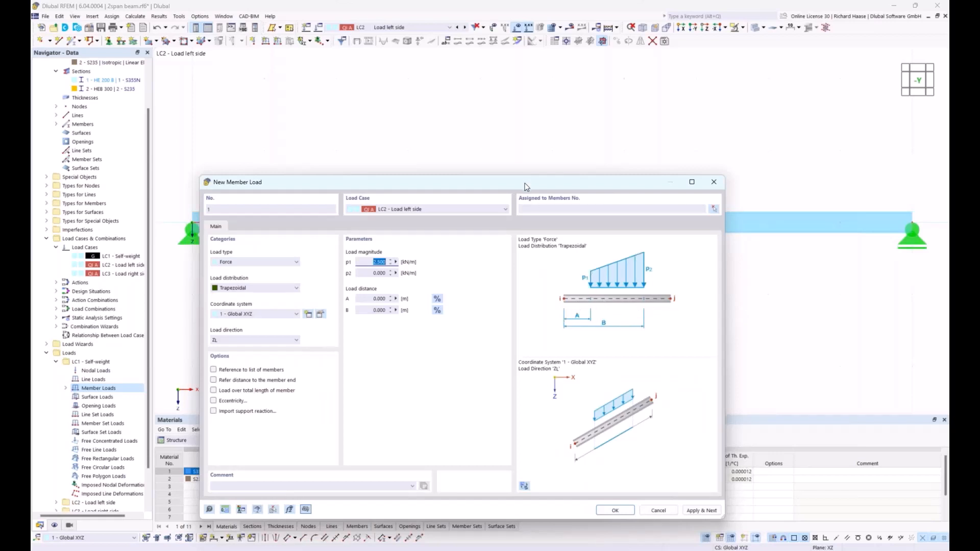
{"action": "left_click_drag", "start_coordinate": [528, 183], "coordinate": [555, 252]}
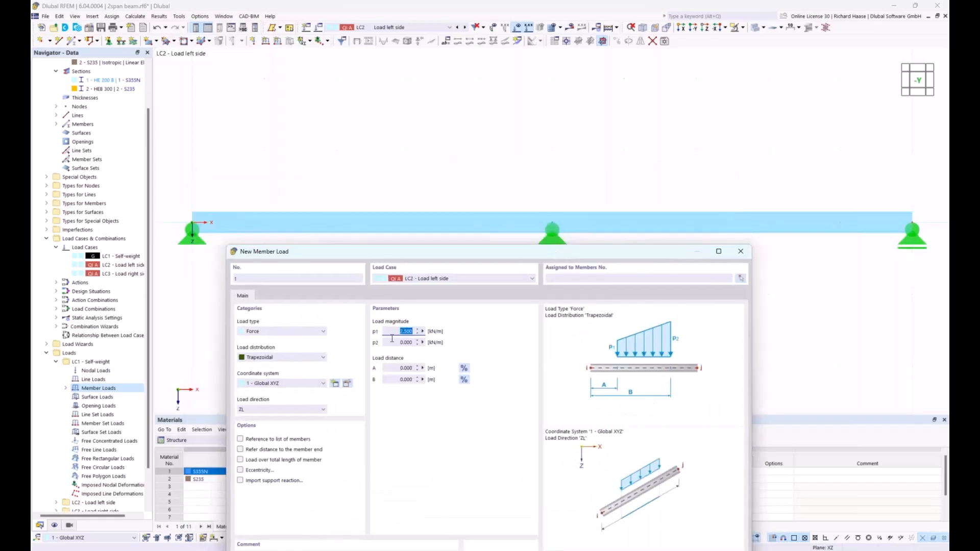
{"action": "type", "text": "5"}
{"action": "key", "text": "Tab"}
{"action": "type", "text": "5"}
{"action": "left_click_drag", "start_coordinate": [474, 261], "coordinate": [475, 284]}
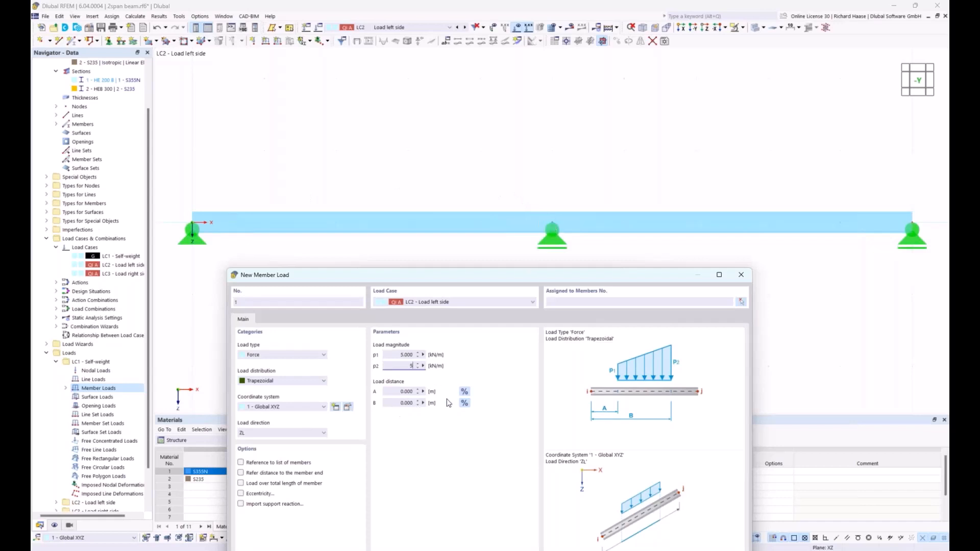
{"action": "key", "text": "Tab"}
{"action": "type", "text": "5"}
Assign the left-side load to member 1 and apply it while continuing with another new member load
{"action": "left_click", "coordinate": [585, 301]}
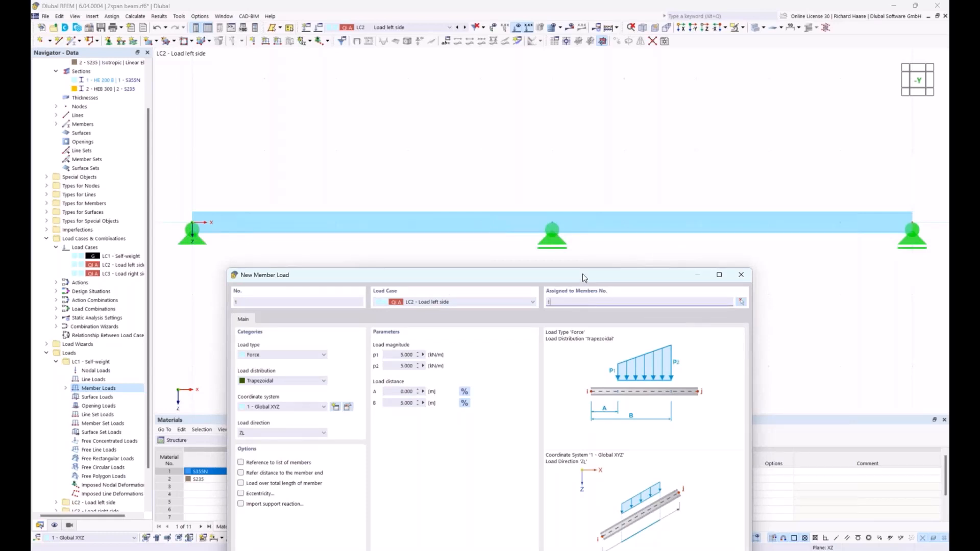
{"action": "left_click_drag", "start_coordinate": [583, 272], "coordinate": [546, 151]}
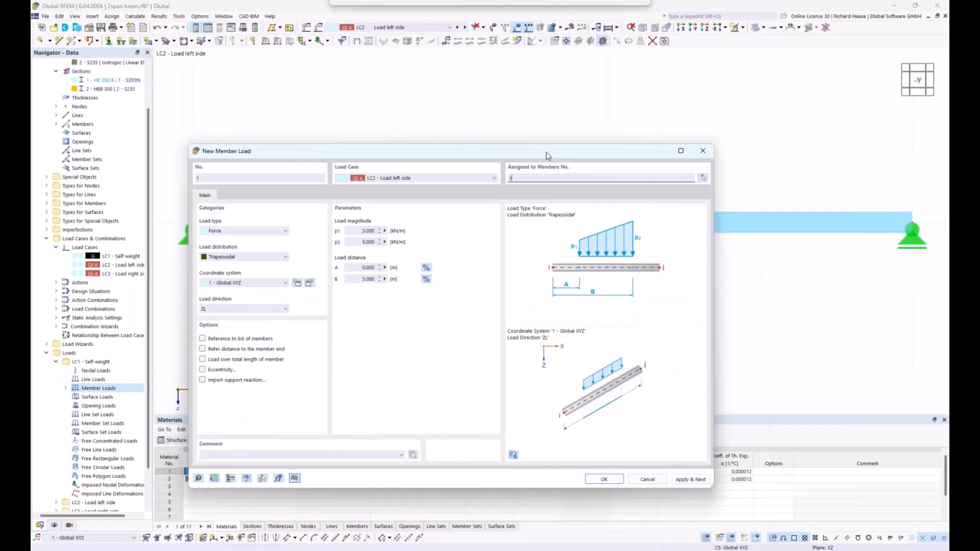
{"action": "left_click", "coordinate": [698, 483]}
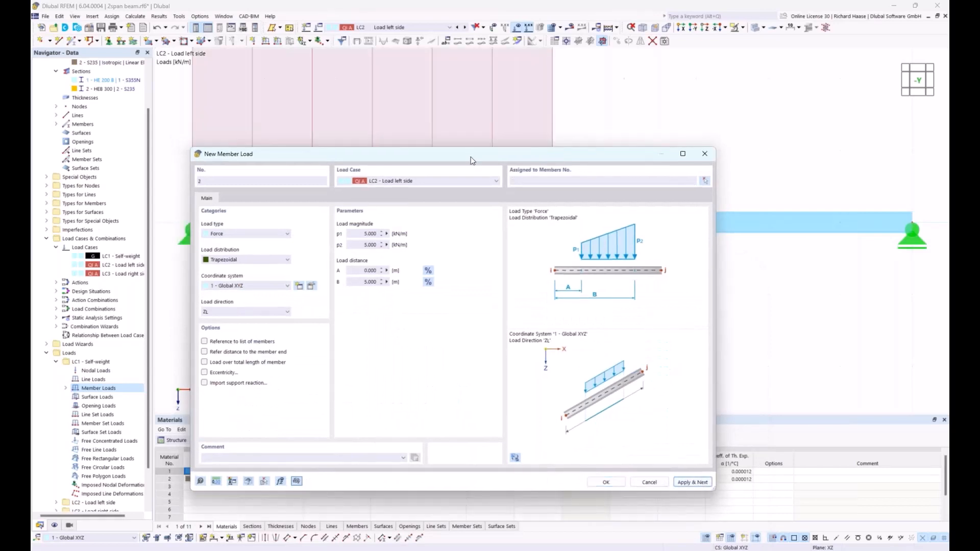
Put the next trapezoidal member load in LC3 - Load right side and assign it to member 1
{"action": "left_click_drag", "start_coordinate": [472, 158], "coordinate": [491, 211]}
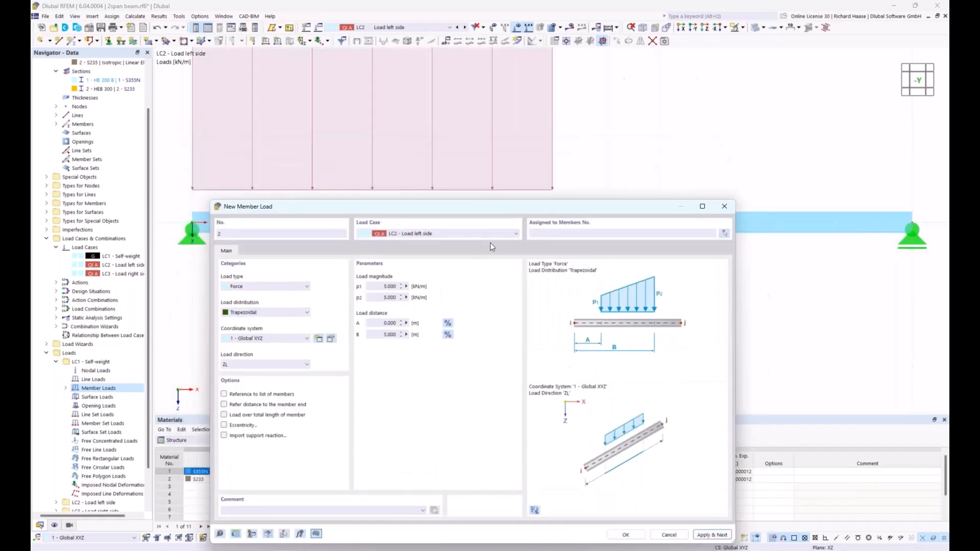
{"action": "left_click", "coordinate": [436, 235]}
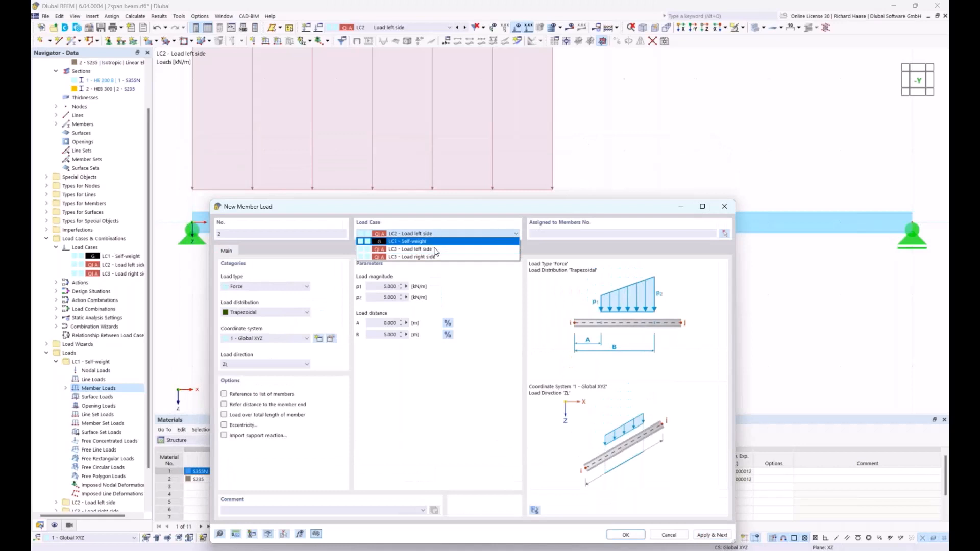
{"action": "left_click", "coordinate": [432, 258]}
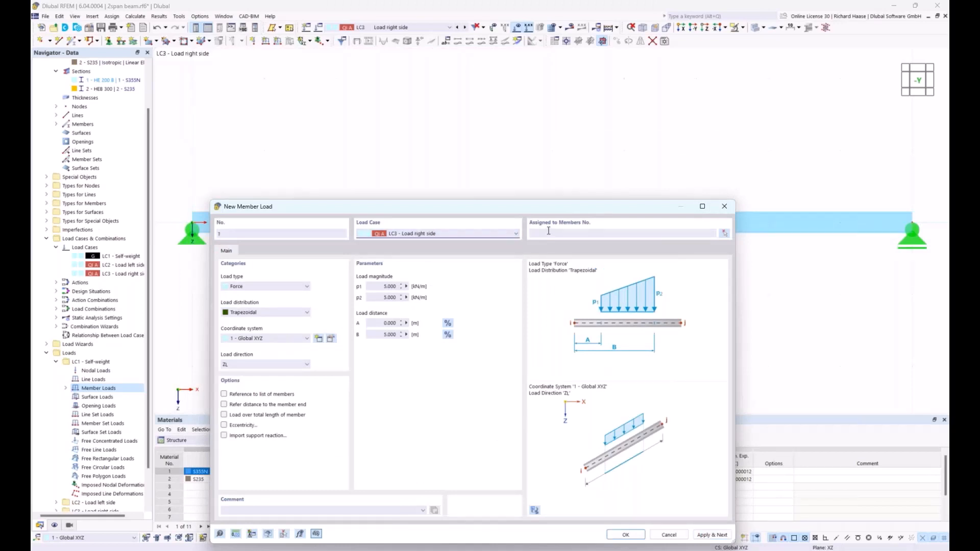
{"action": "left_click", "coordinate": [548, 231]}
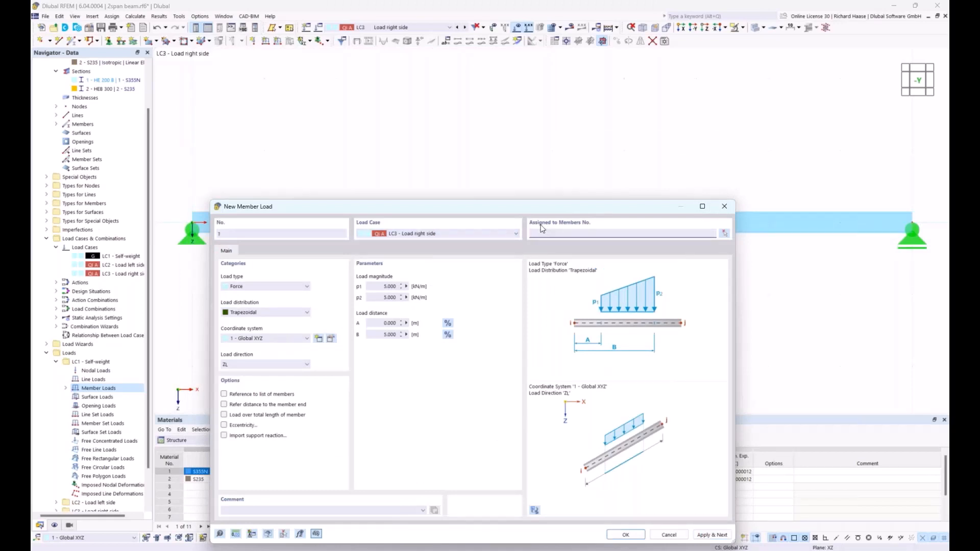
{"action": "type", "text": "1"}
Set the right-side load's distances to 5 m for A and 10 m for B
{"action": "left_click_drag", "start_coordinate": [470, 207], "coordinate": [489, 238]}
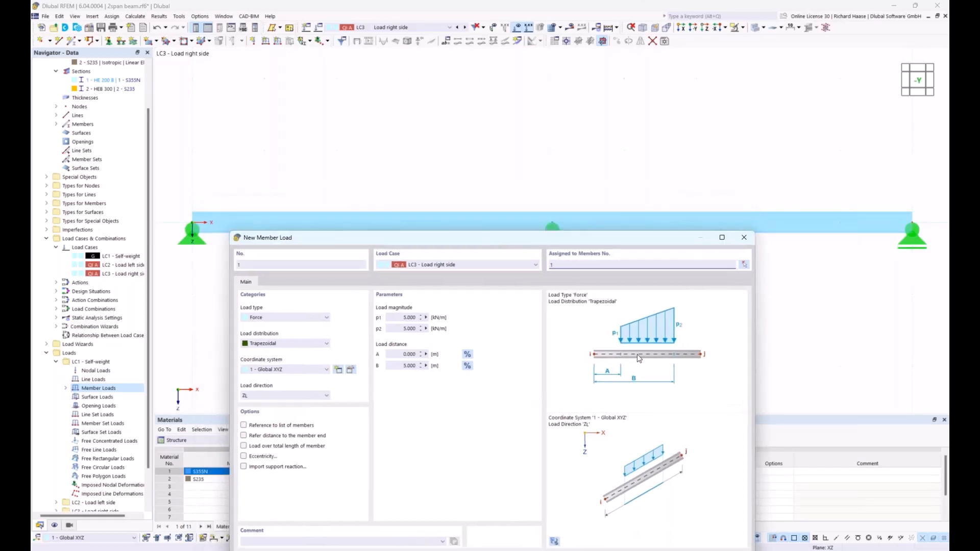
{"action": "left_click", "coordinate": [414, 354]}
{"action": "type", "text": "5"}
{"action": "key", "text": "Tab"}
{"action": "type", "text": "10"}
{"action": "left_click_drag", "start_coordinate": [550, 239], "coordinate": [422, 136]}
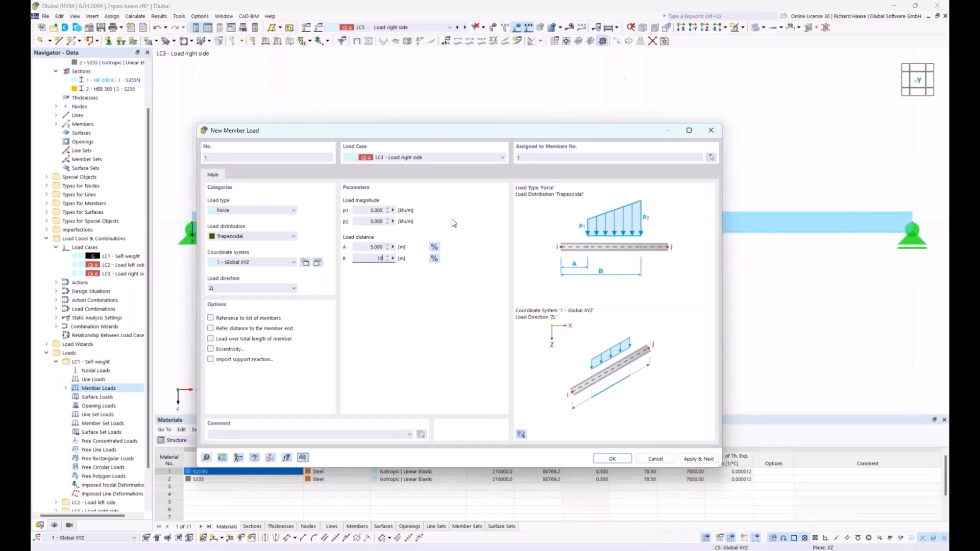
Apply the trapezoidal load to member 1 in LC3 - Load right side and finish the new member load
{"action": "left_click", "coordinate": [614, 460]}
{"action": "scroll", "coordinate": [606, 345], "scroll_direction": "down", "scroll_amount": 3}
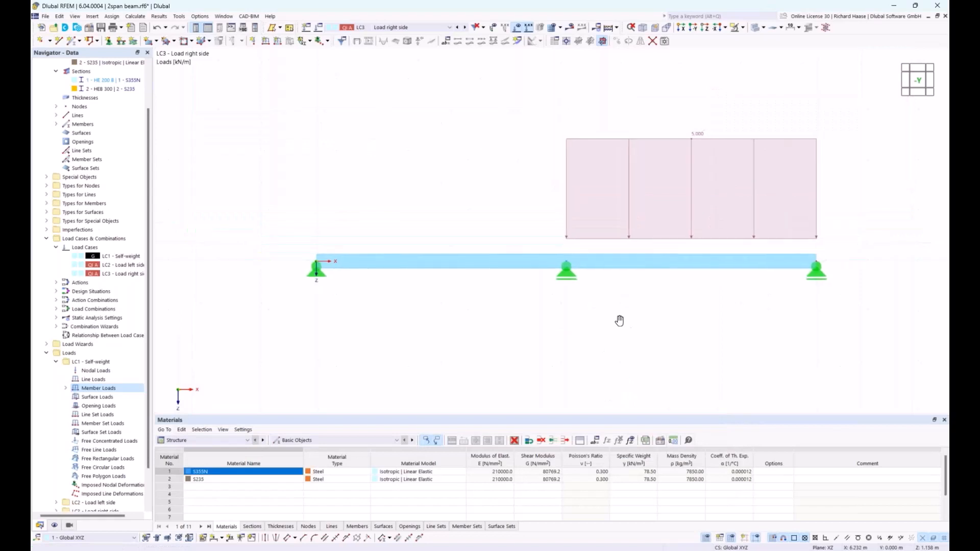
{"action": "middle_click_drag", "start_coordinate": [620, 322], "coordinate": [571, 332]}
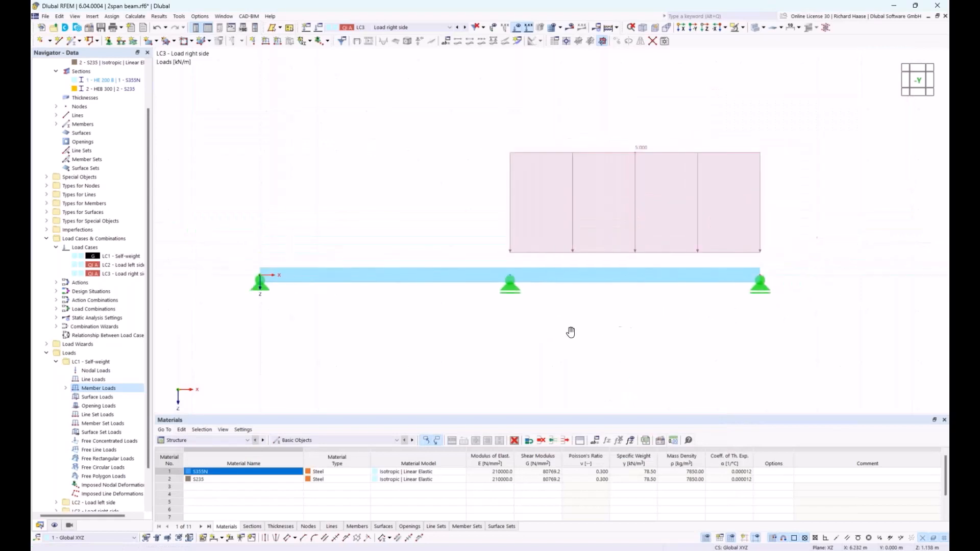
Review the loads of LC1, LC2 and LC3 in turn, temporarily displaying the self-weight load for LC1
{"action": "left_click", "coordinate": [400, 28]}
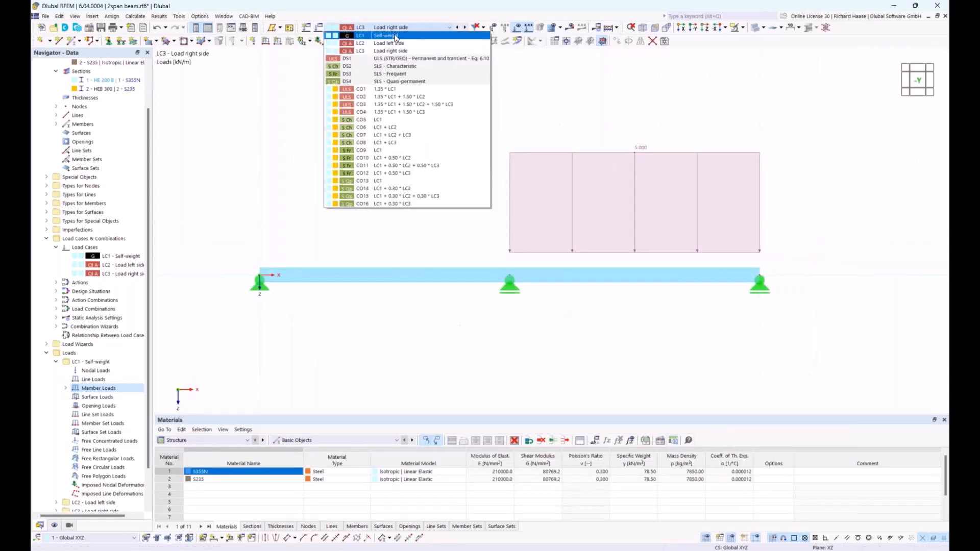
{"action": "left_click", "coordinate": [397, 36]}
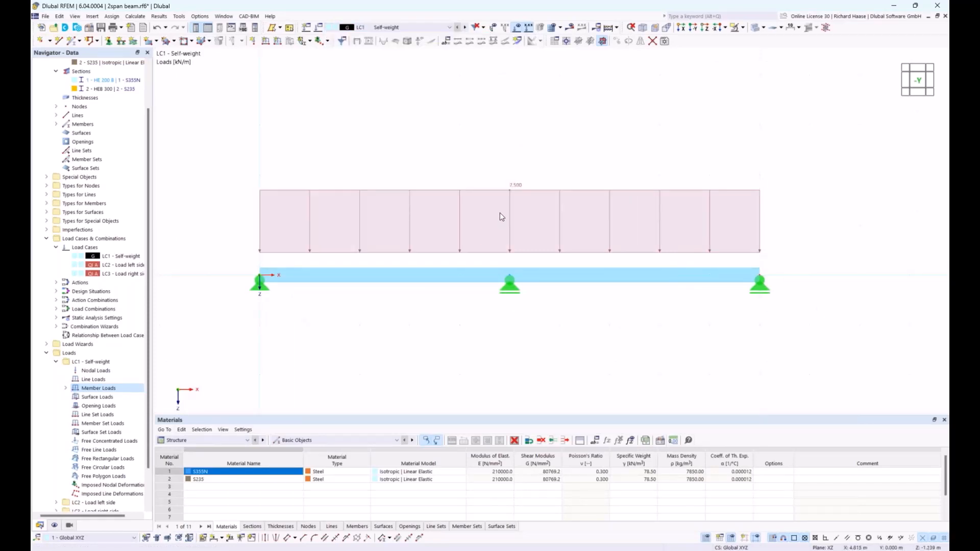
{"action": "left_click", "coordinate": [54, 525]}
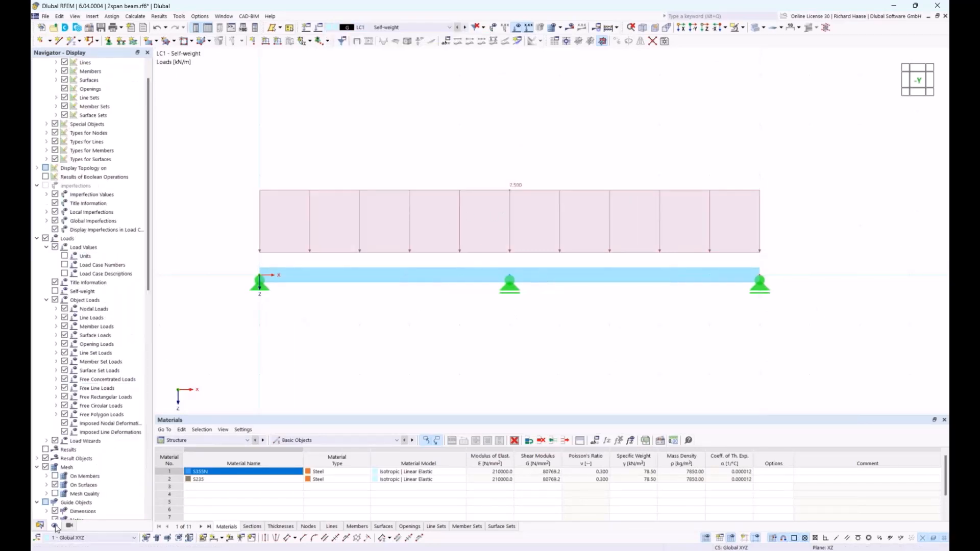
{"action": "left_click", "coordinate": [55, 292]}
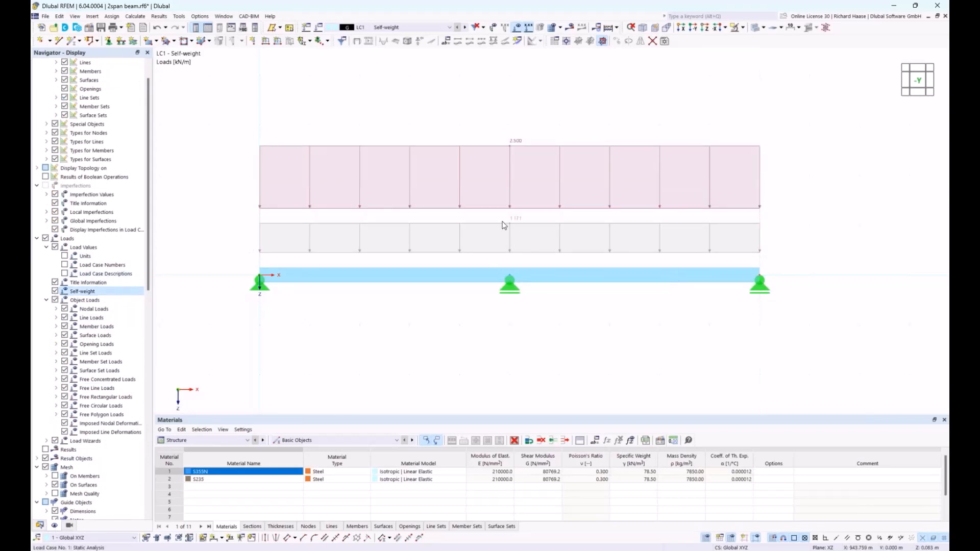
{"action": "left_click", "coordinate": [56, 292]}
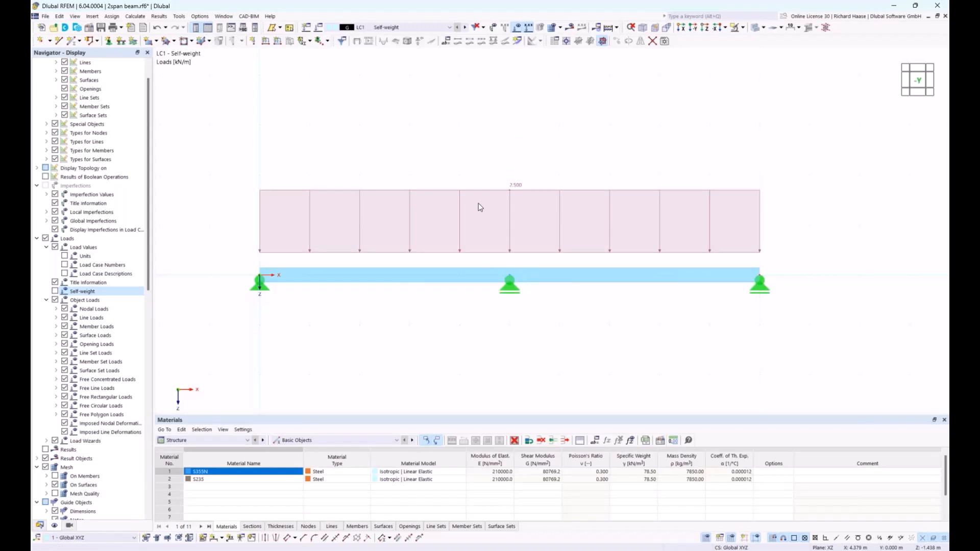
{"action": "left_click", "coordinate": [465, 27]}
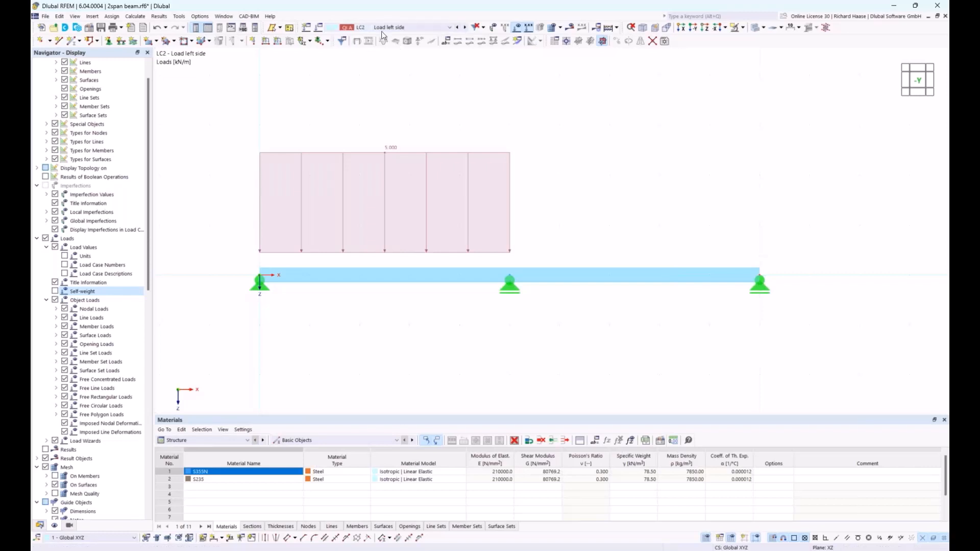
{"action": "left_click", "coordinate": [464, 28]}
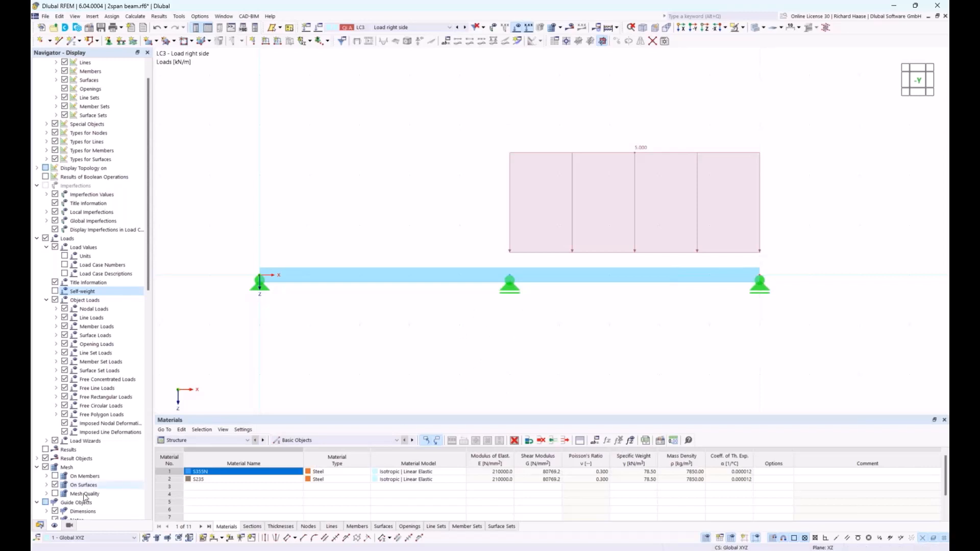
Edit section 2 - HEB 300 to deactivate its shear stiffness
{"action": "left_click", "coordinate": [40, 525]}
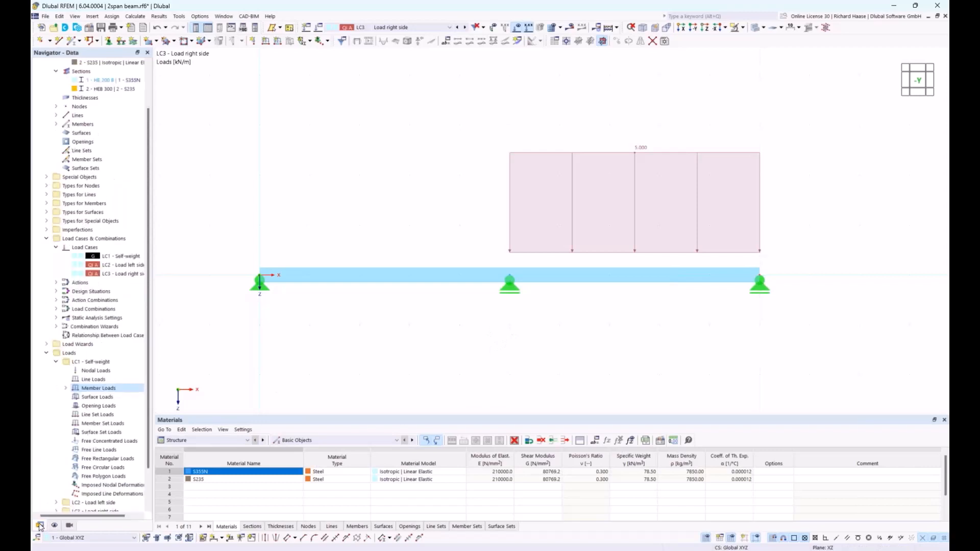
{"action": "scroll", "coordinate": [105, 145], "scroll_direction": "up", "scroll_amount": 2}
{"action": "left_click", "coordinate": [106, 143]}
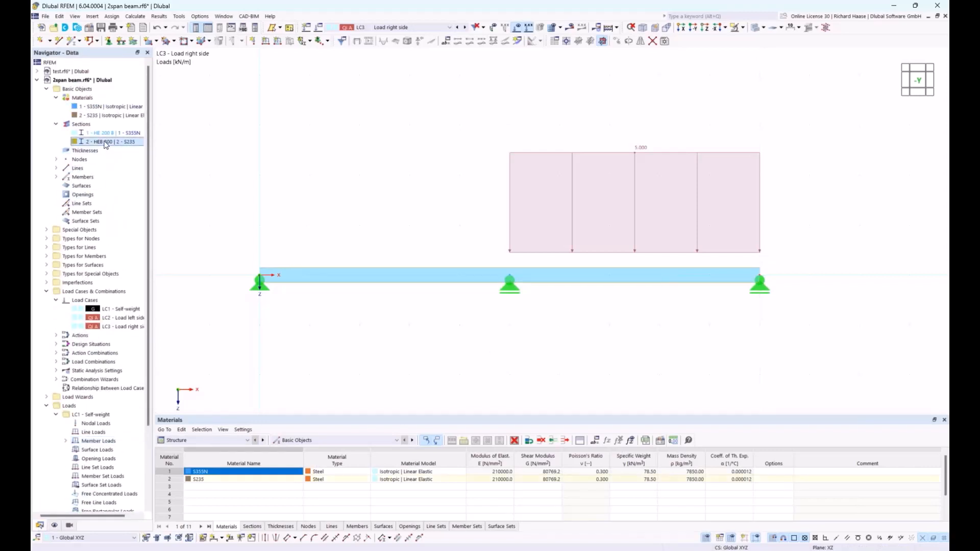
{"action": "right_click", "coordinate": [105, 143]}
{"action": "left_click", "coordinate": [128, 148]}
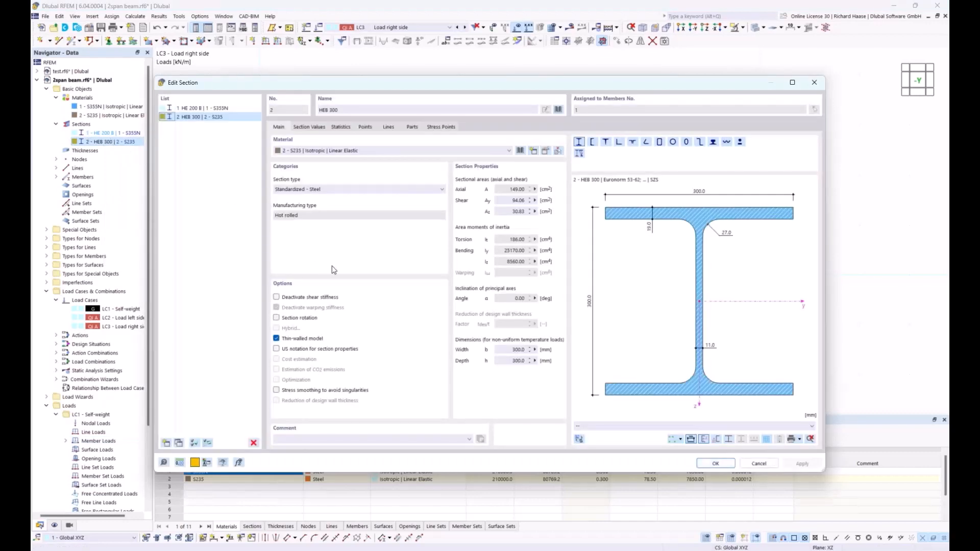
{"action": "left_click_drag", "start_coordinate": [414, 83], "coordinate": [457, 92]}
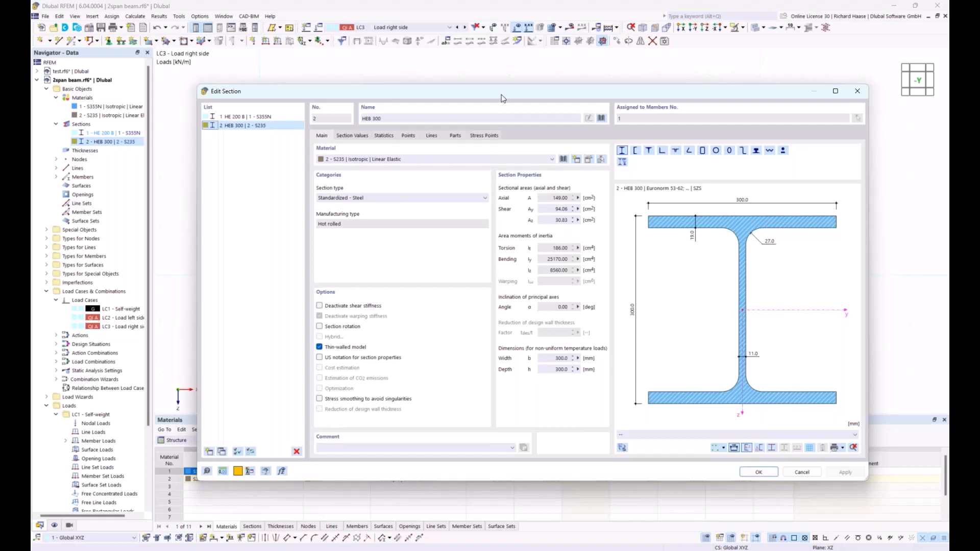
{"action": "left_click_drag", "start_coordinate": [502, 97], "coordinate": [502, 109]}
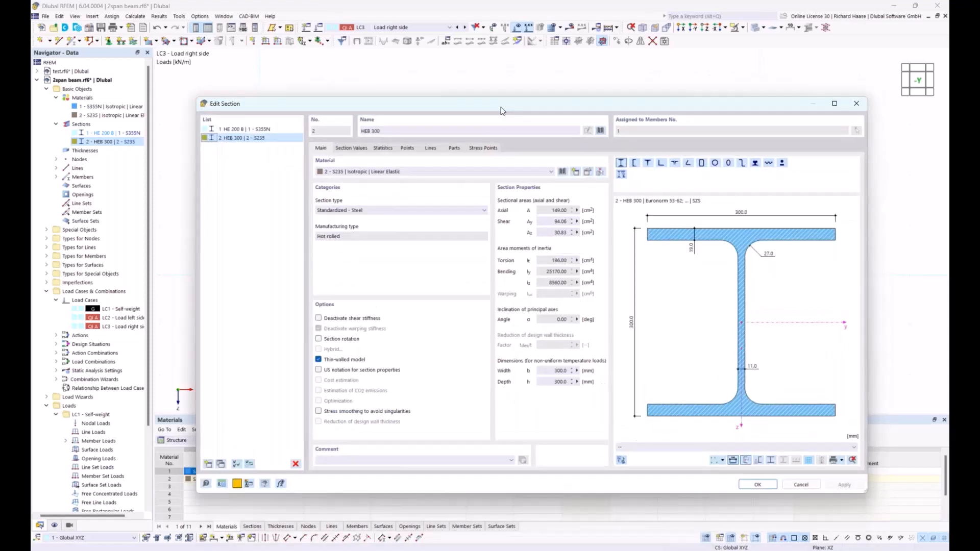
{"action": "left_click", "coordinate": [319, 318]}
{"action": "left_click", "coordinate": [754, 485]}
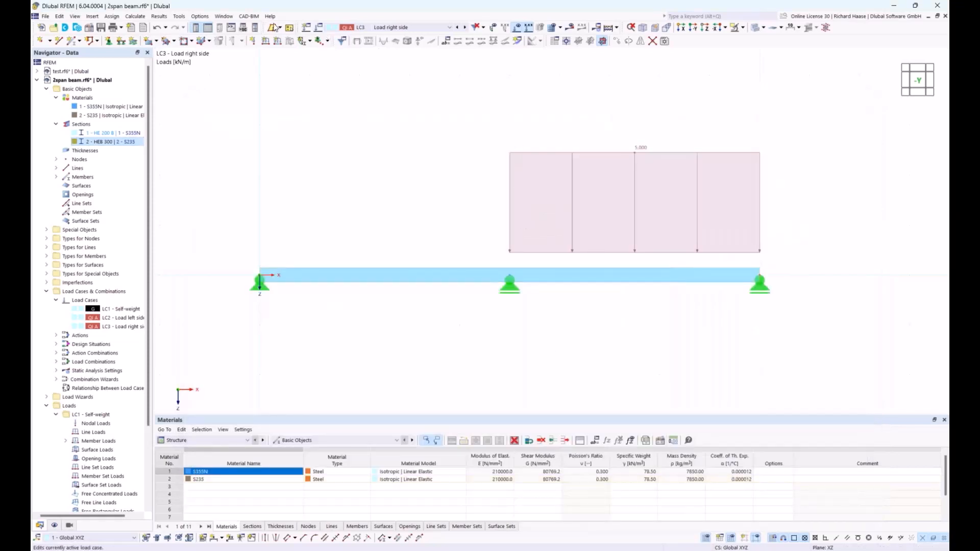
Calculate and display the deformation results for LC1 - Self-weight and hide the loads in the model view
{"action": "left_click", "coordinate": [135, 17]}
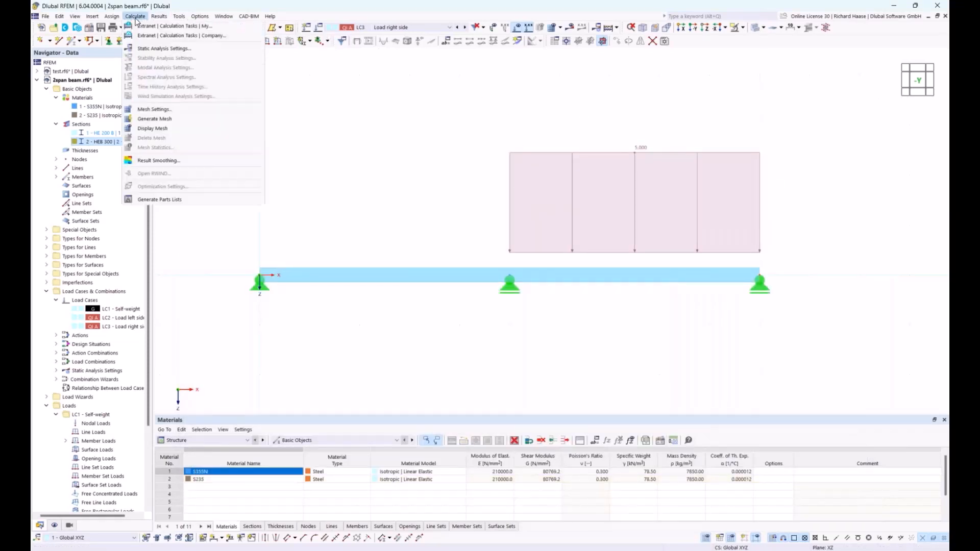
{"action": "mouse_move", "coordinate": [199, 15]}
{"action": "left_click", "coordinate": [409, 27]}
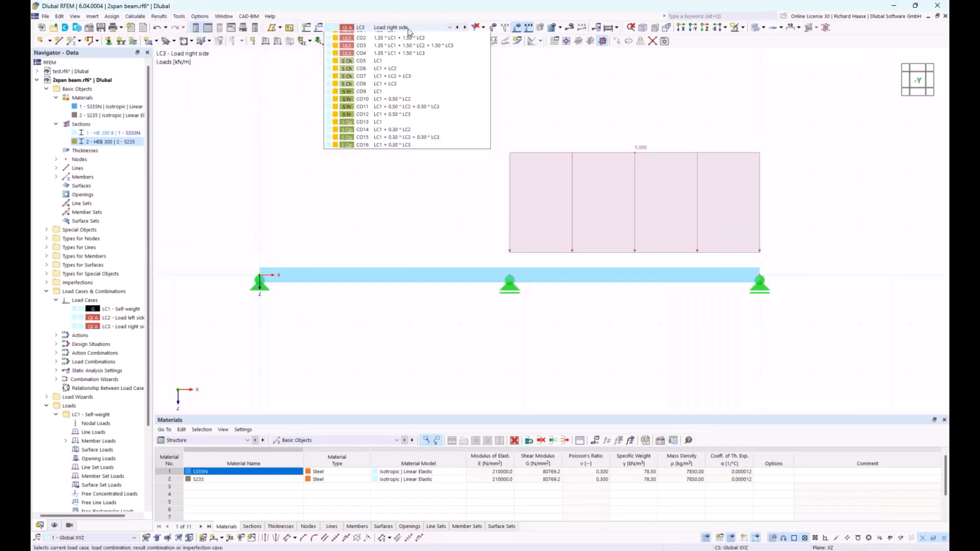
{"action": "left_click", "coordinate": [408, 36]}
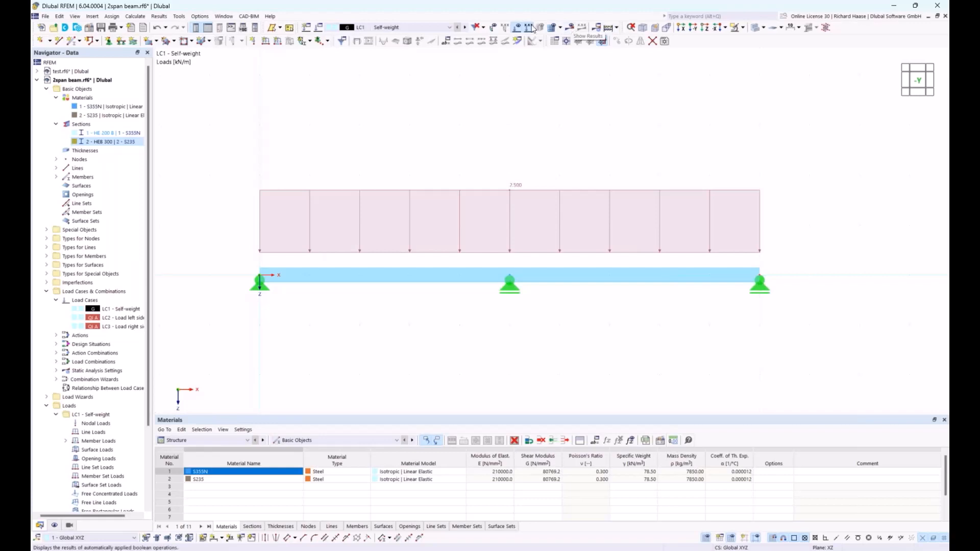
{"action": "left_click", "coordinate": [571, 28]}
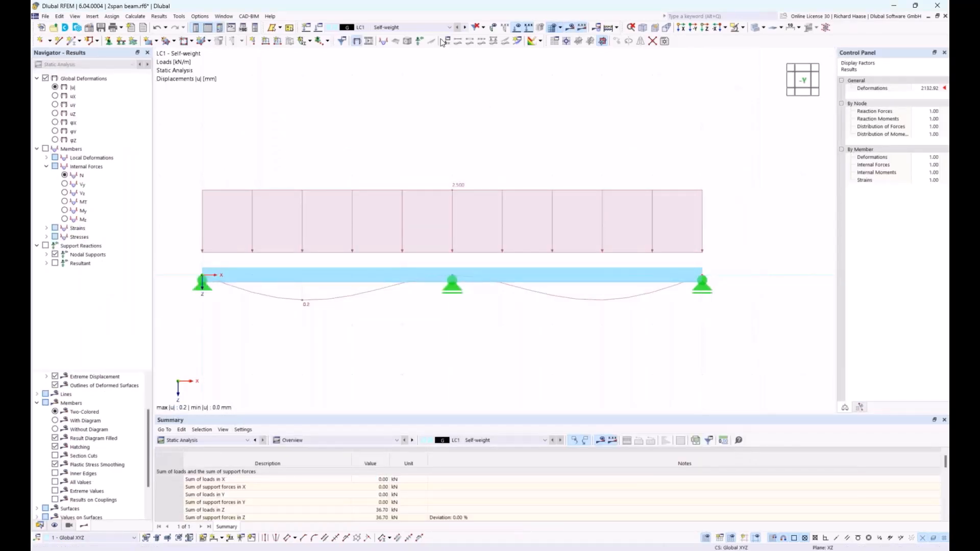
{"action": "left_click", "coordinate": [518, 29]}
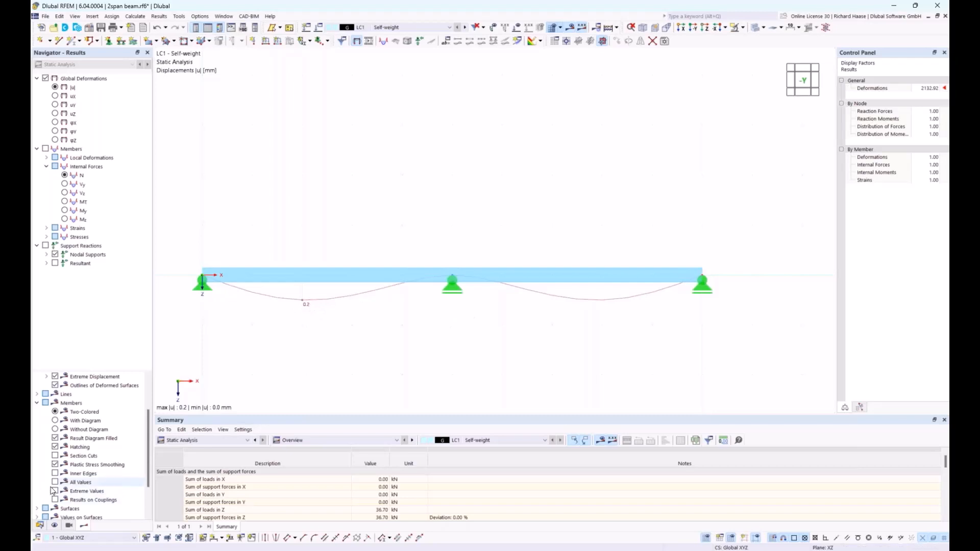
Reactivate the shear stiffness of section 2 - HEB 300 and recalculate the LC1 results
{"action": "left_click", "coordinate": [39, 525]}
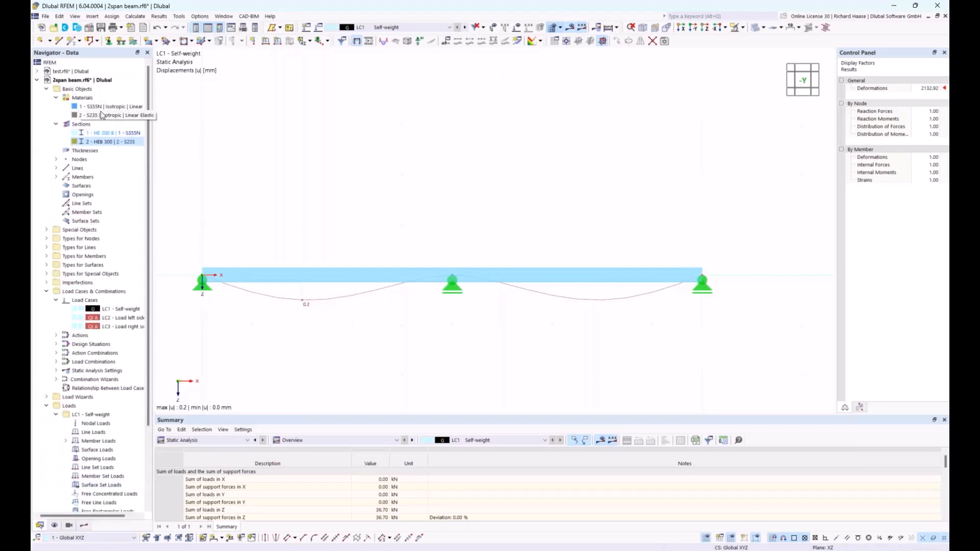
{"action": "right_click", "coordinate": [101, 145]}
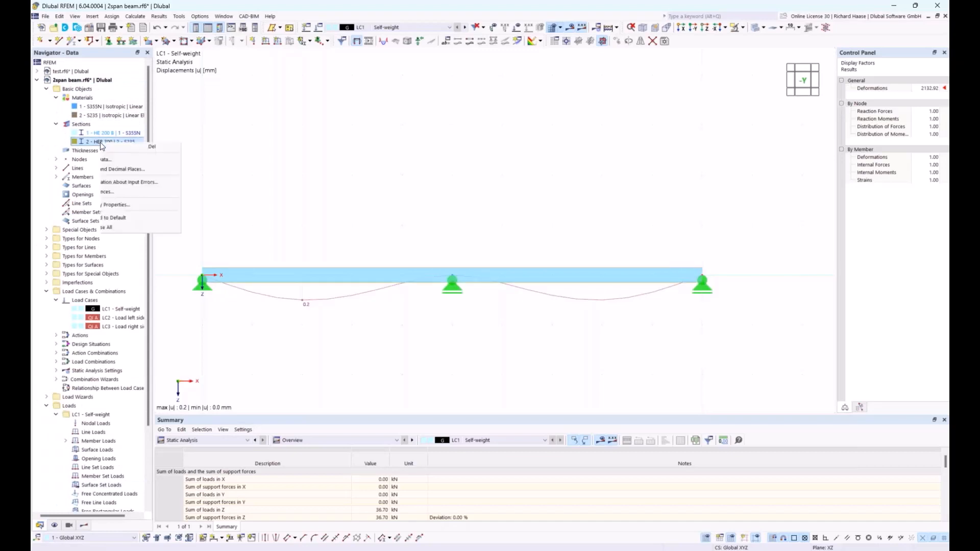
{"action": "left_click", "coordinate": [132, 152]}
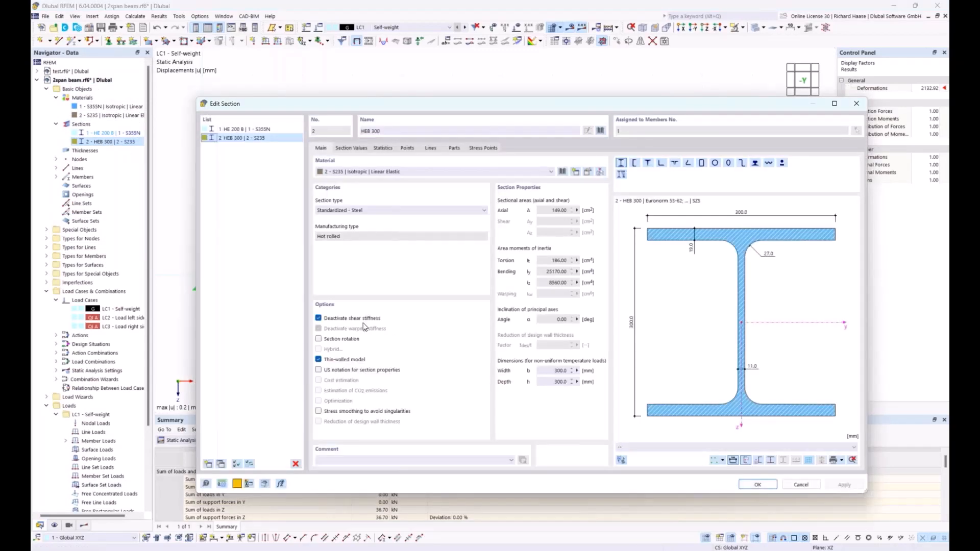
{"action": "left_click_drag", "start_coordinate": [450, 105], "coordinate": [557, 92]}
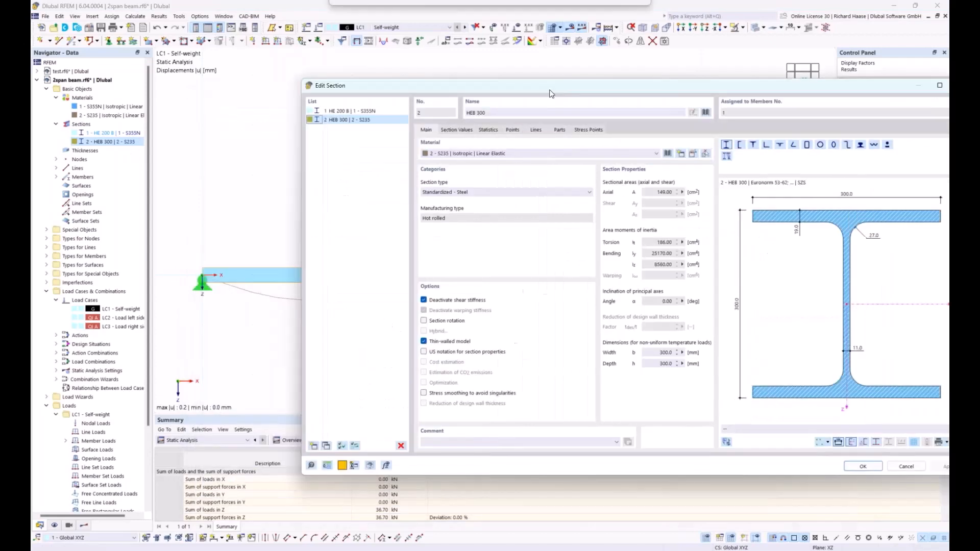
{"action": "left_click", "coordinate": [424, 305]}
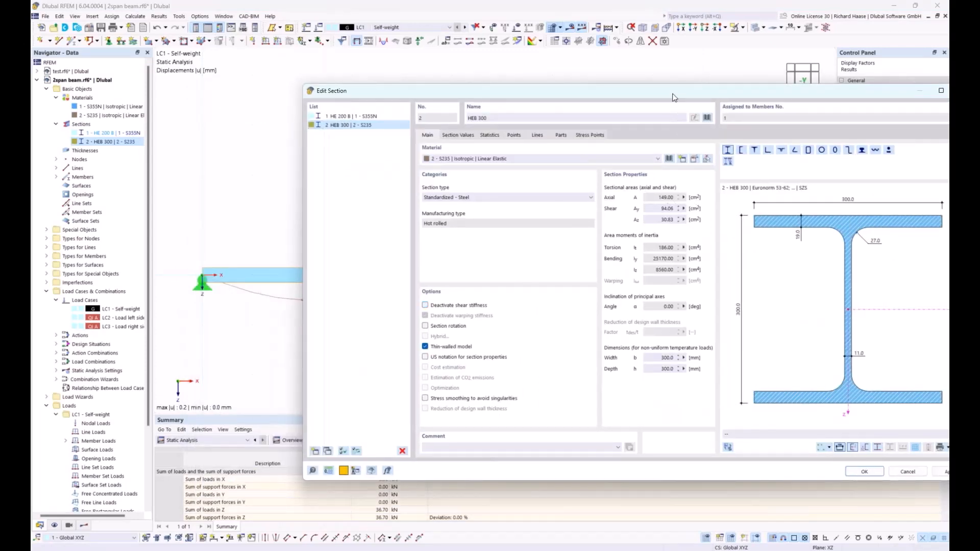
{"action": "mouse_move", "coordinate": [673, 97]}
{"action": "left_mouse_down"}
{"action": "mouse_move", "coordinate": [657, 145]}
{"action": "mouse_move", "coordinate": [676, 91]}
{"action": "left_mouse_up"}
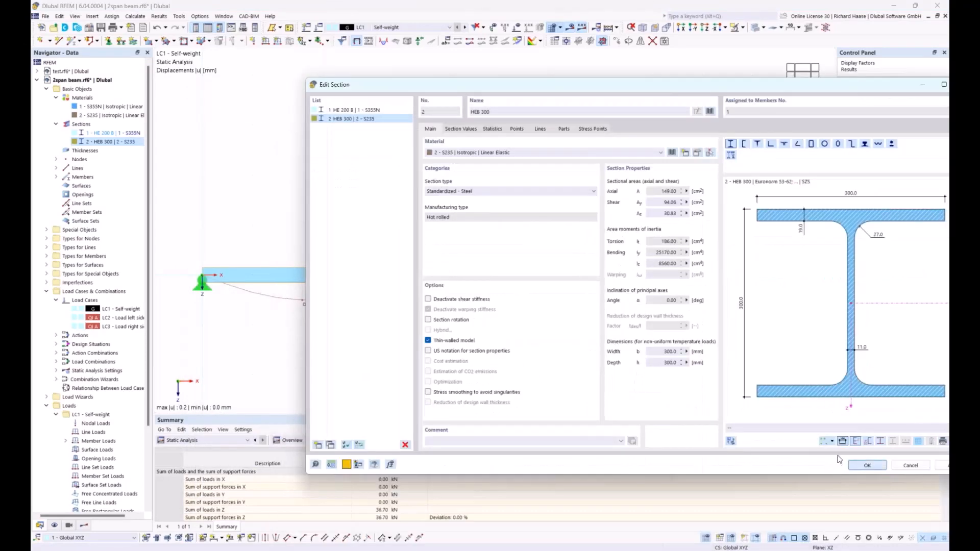
{"action": "left_click", "coordinate": [867, 465]}
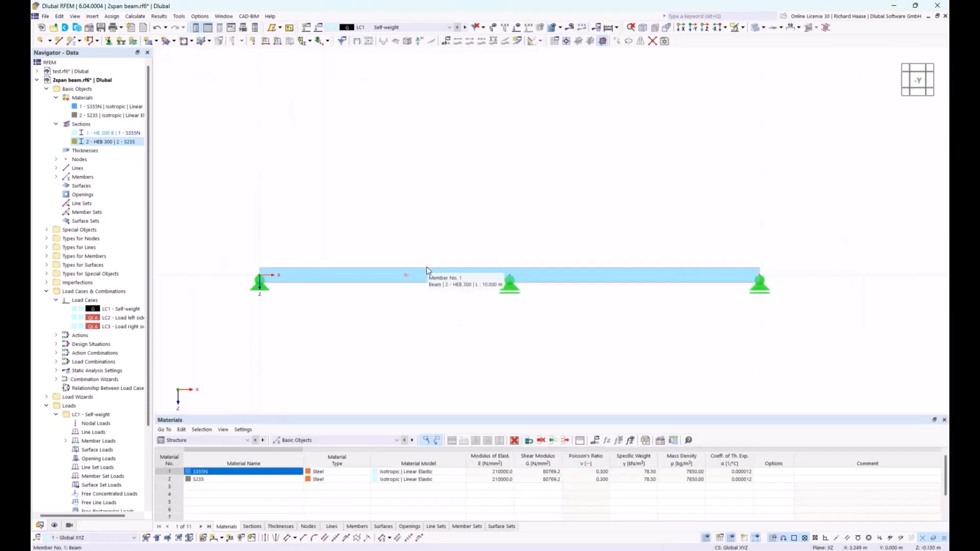
{"action": "left_click", "coordinate": [570, 27]}
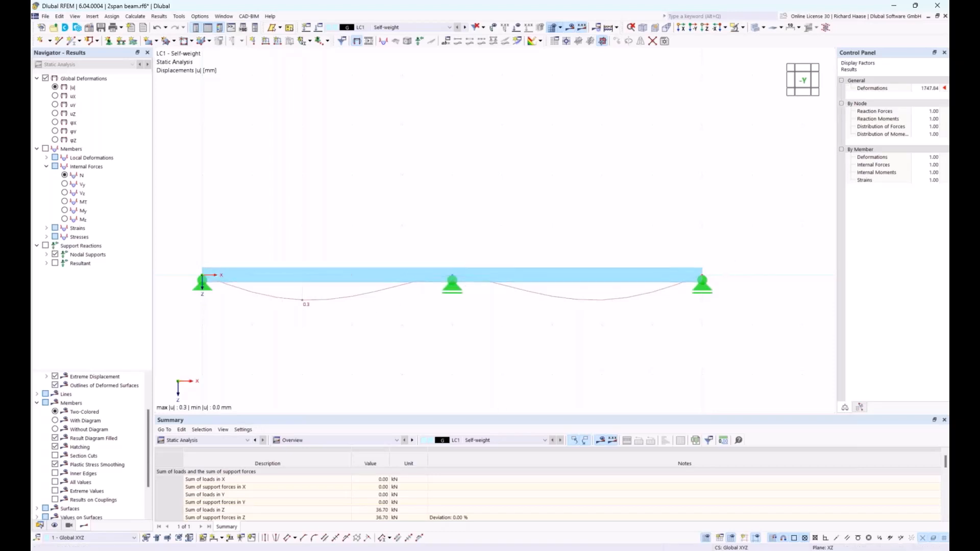
Examine the shear stiffness option and shear areas of section 2 - HEB 300 without changing them
{"action": "left_click", "coordinate": [40, 527]}
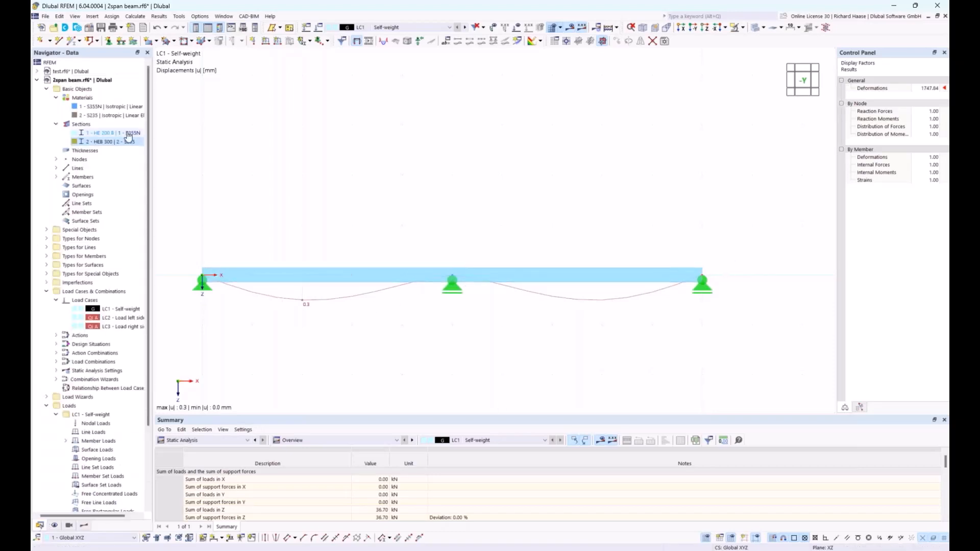
{"action": "right_click", "coordinate": [103, 144]}
{"action": "left_click", "coordinate": [114, 148]}
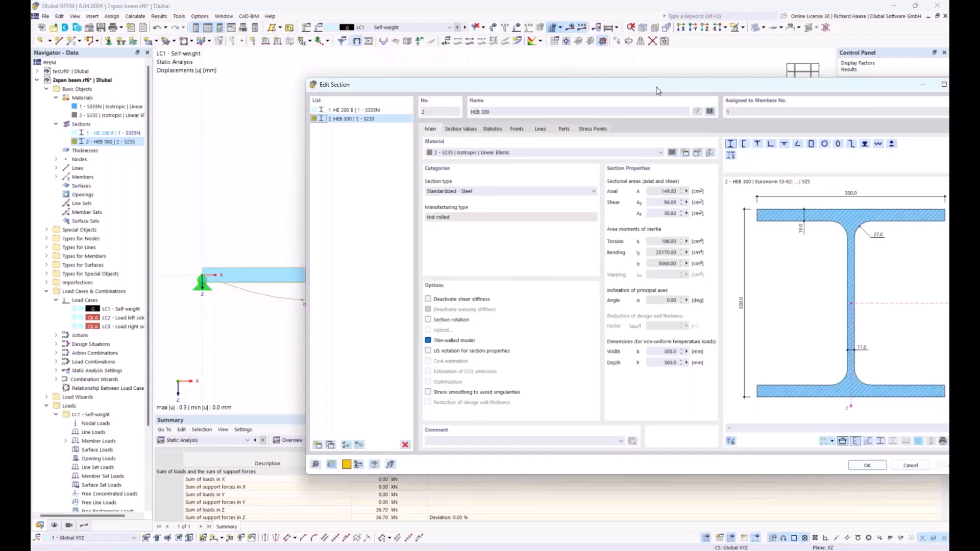
{"action": "left_click_drag", "start_coordinate": [664, 90], "coordinate": [627, 90]}
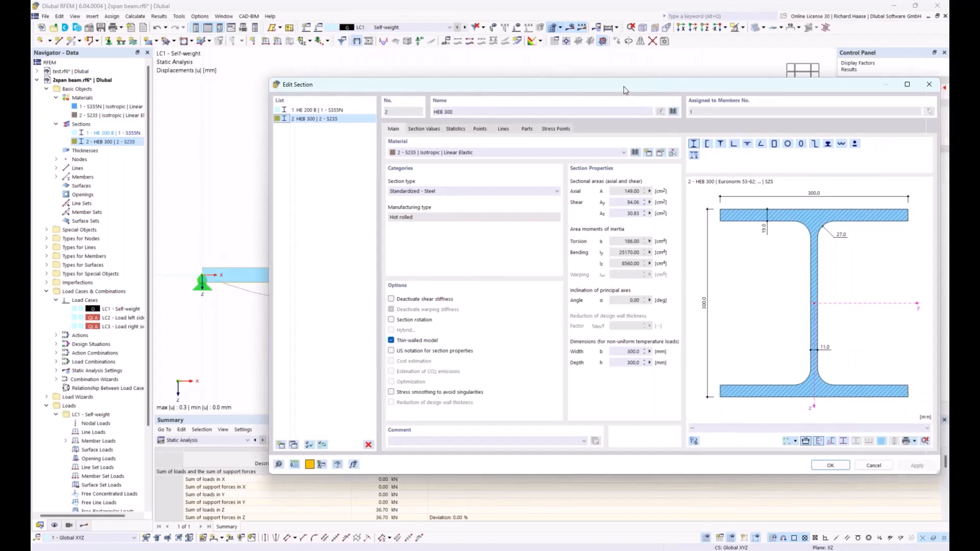
{"action": "mouse_move", "coordinate": [621, 87]}
{"action": "left_mouse_down"}
{"action": "mouse_move", "coordinate": [585, 88]}
{"action": "mouse_move", "coordinate": [614, 84]}
{"action": "left_mouse_up"}
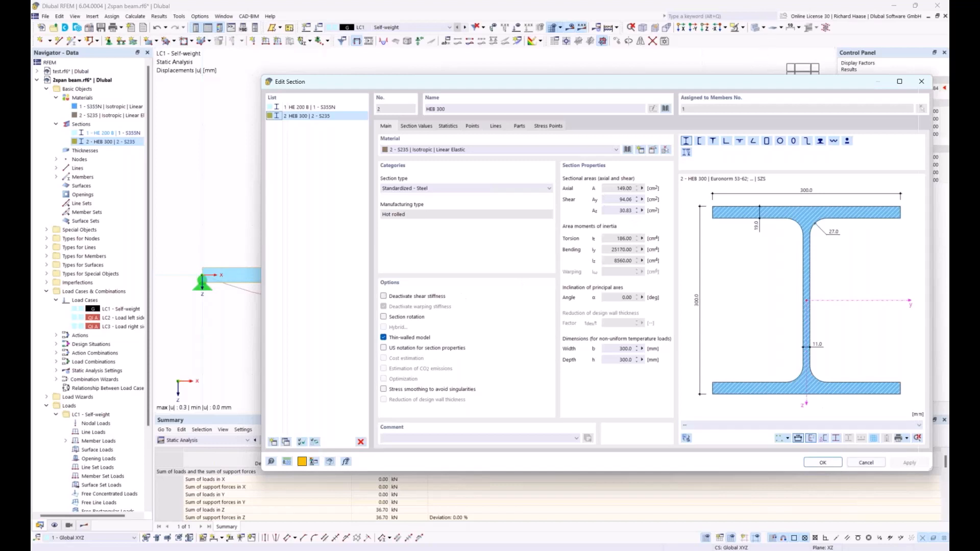
{"action": "left_click", "coordinate": [824, 463]}
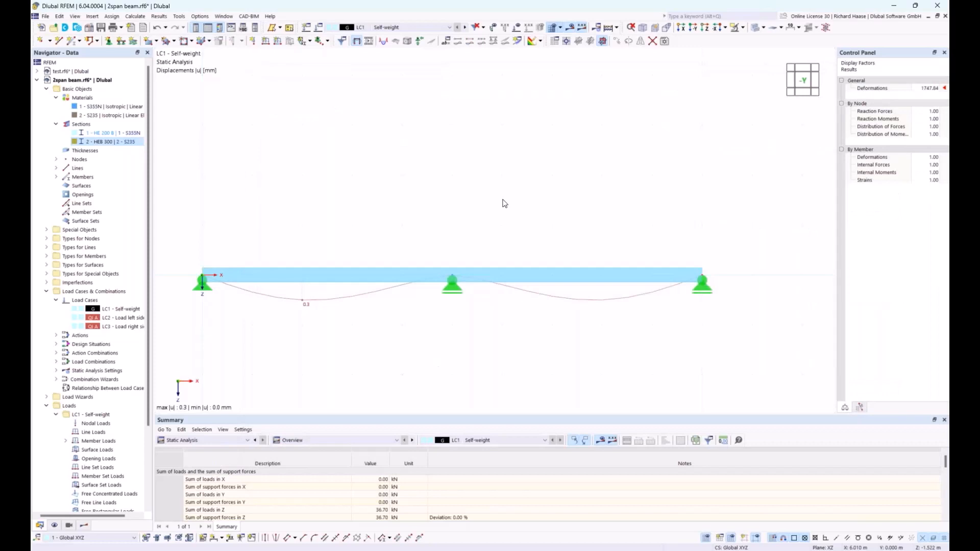
Make design situation DS1 - ULS (STR/GEO) current and display its calculated deformation results on the beam
{"action": "left_click", "coordinate": [139, 17]}
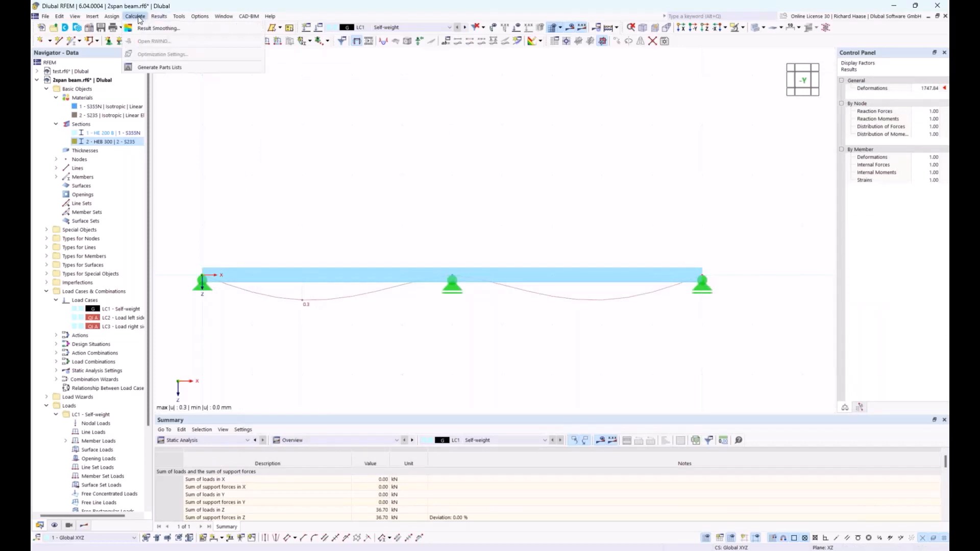
{"action": "left_click", "coordinate": [412, 28]}
{"action": "left_click", "coordinate": [412, 30]}
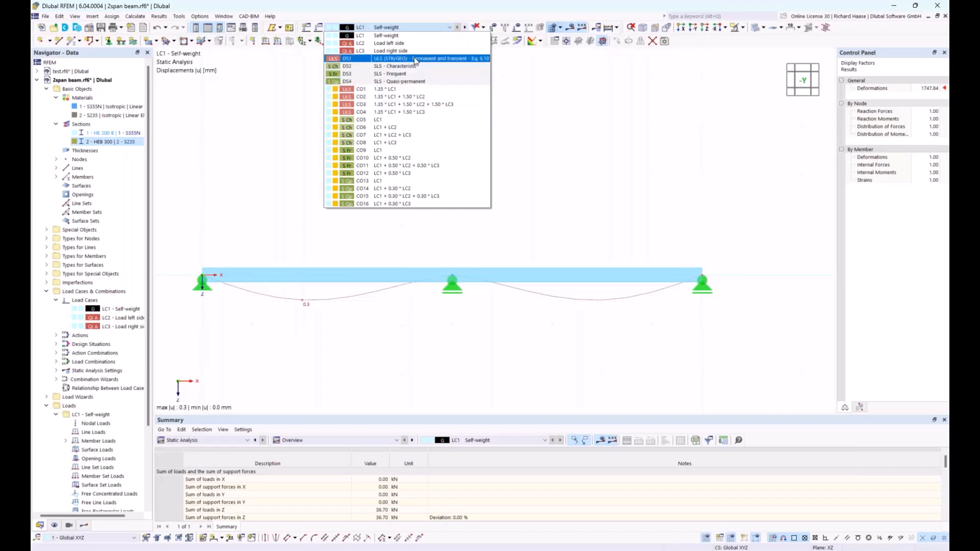
{"action": "left_click", "coordinate": [386, 60]}
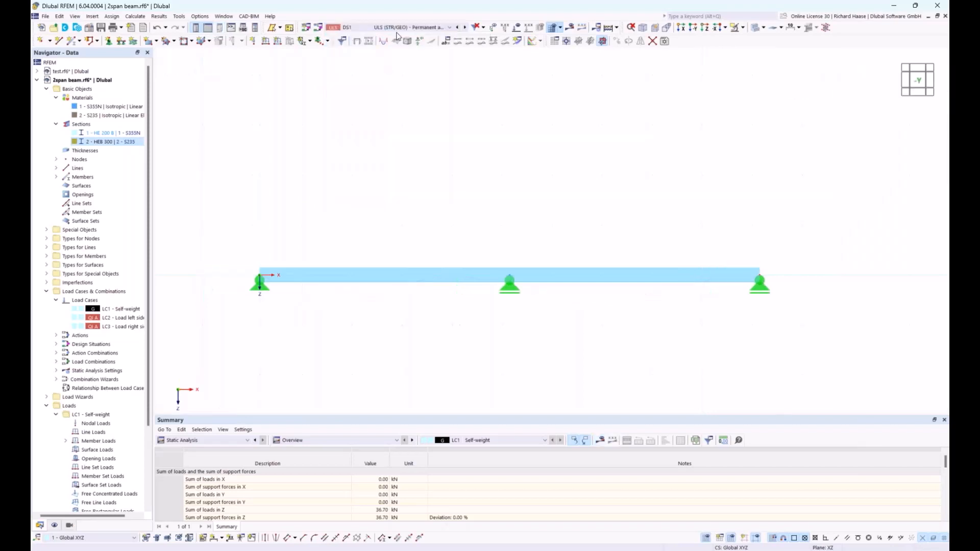
{"action": "left_click", "coordinate": [571, 28]}
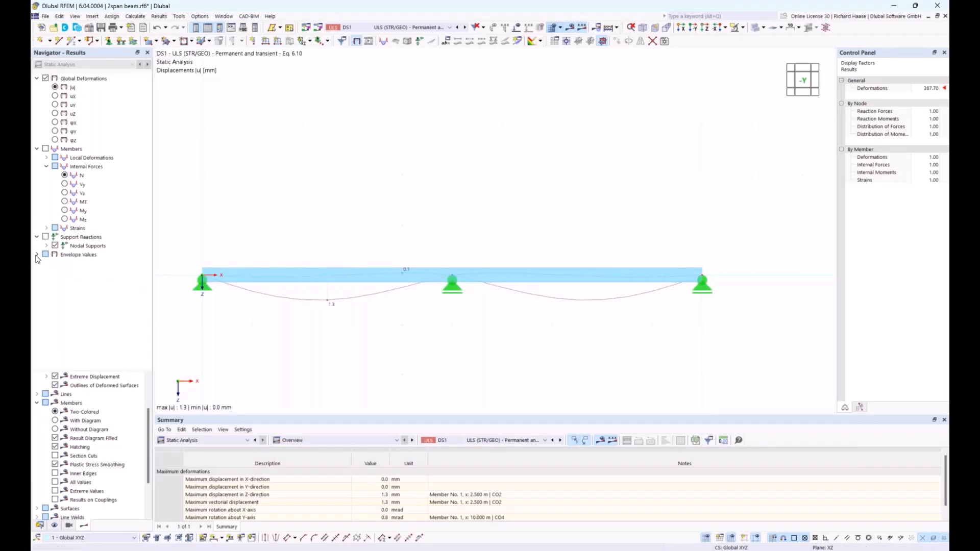
Switch the model to wireframe display and show the member bending moments My for DS1
{"action": "left_click", "coordinate": [37, 255]}
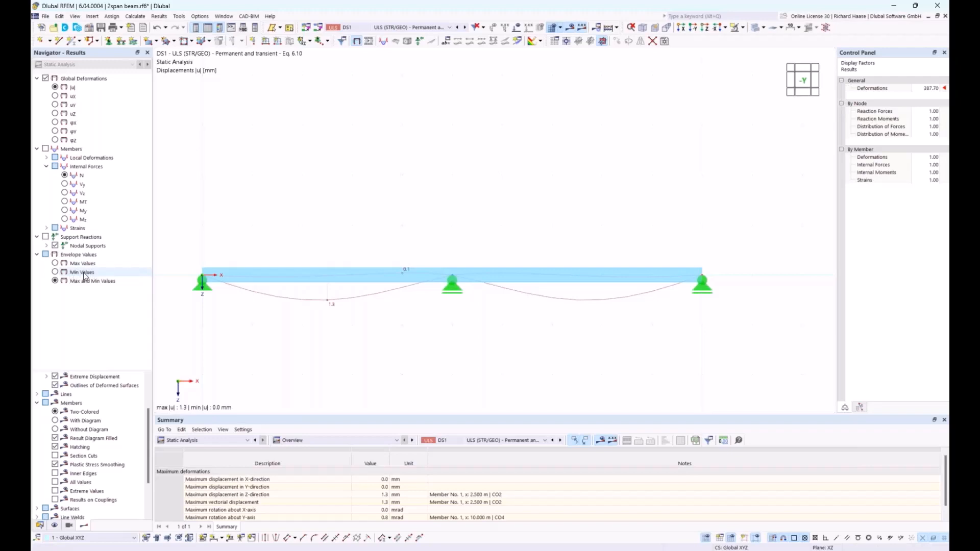
{"action": "left_click", "coordinate": [763, 28]}
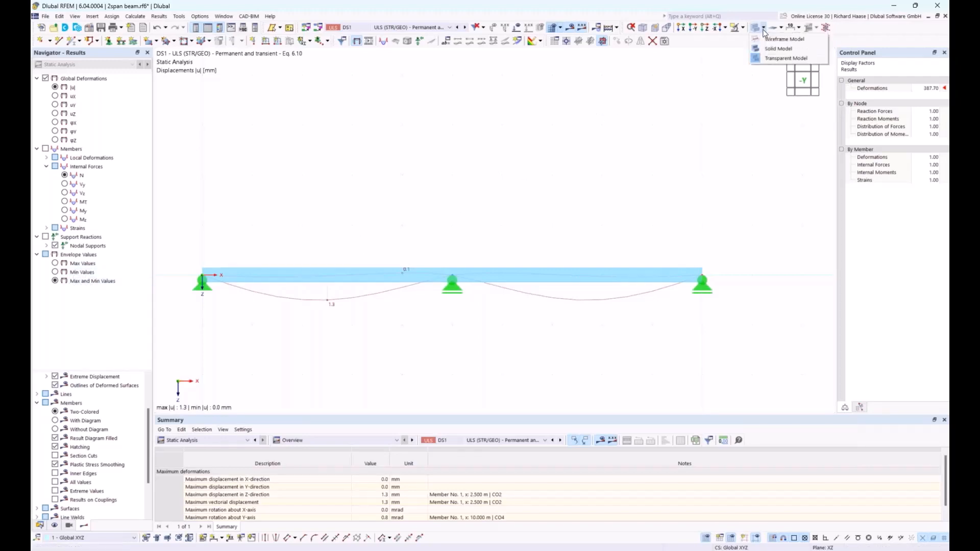
{"action": "left_click", "coordinate": [776, 38]}
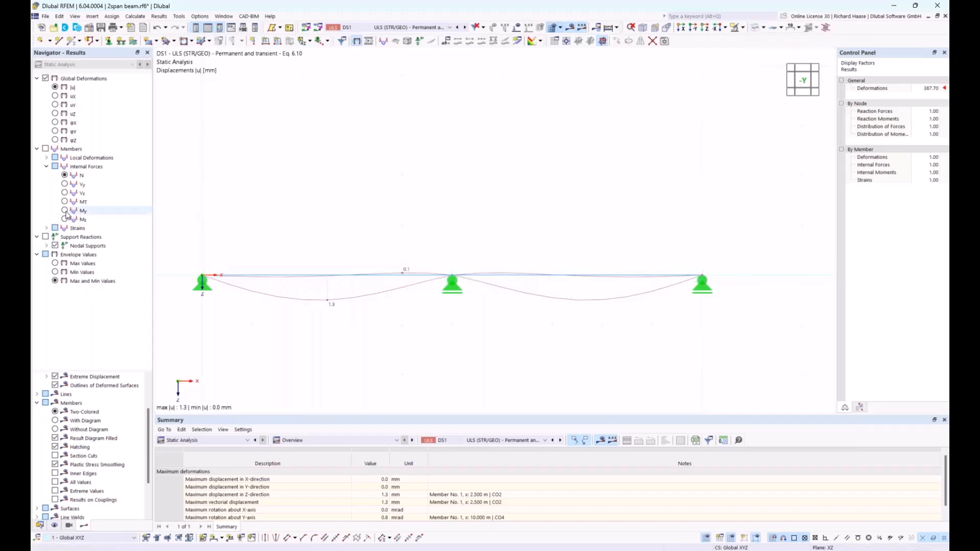
{"action": "left_click", "coordinate": [66, 211]}
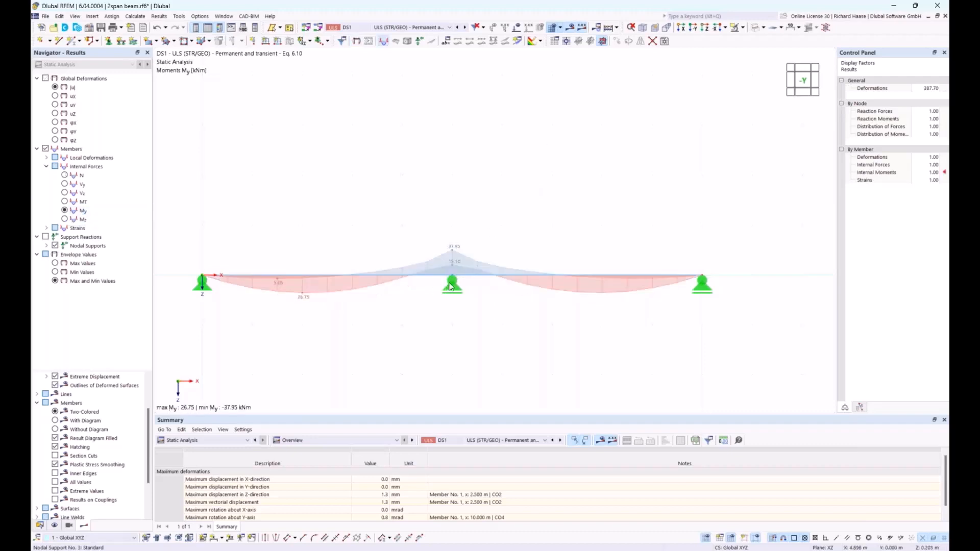
{"action": "scroll", "coordinate": [350, 318], "scroll_direction": "up", "scroll_amount": 2}
{"action": "scroll", "coordinate": [353, 319], "scroll_direction": "down", "scroll_amount": 2}
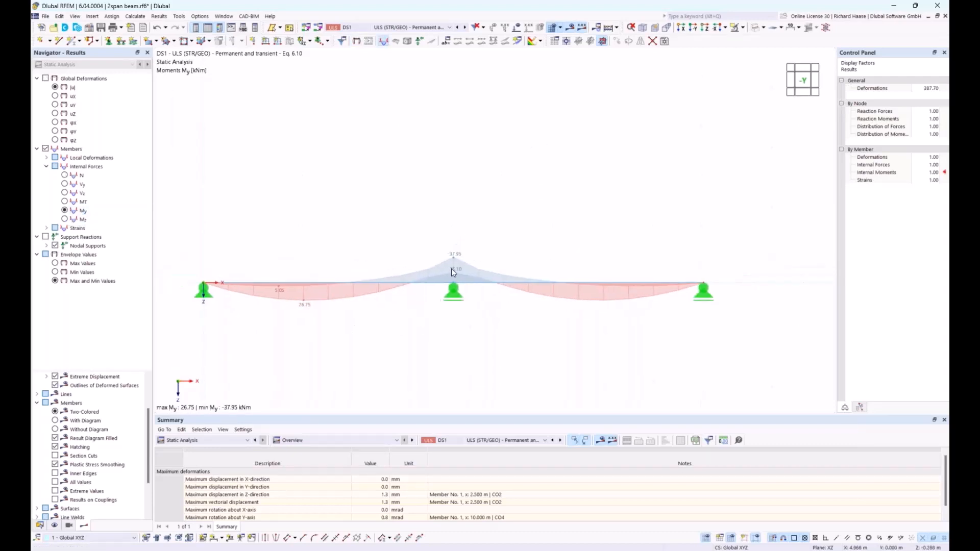
Compare the My envelope with only max values, only min values, and both max and min values shown
{"action": "left_click", "coordinate": [55, 263]}
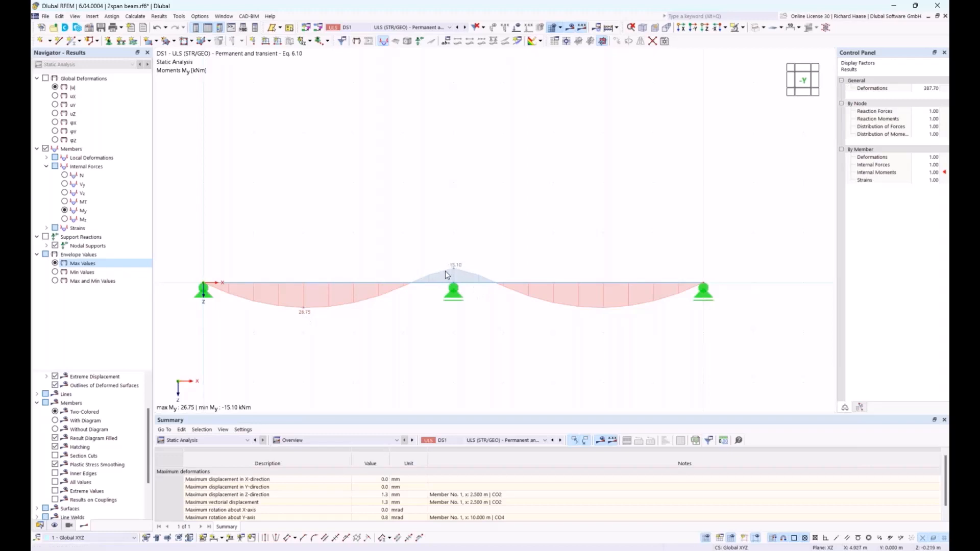
{"action": "left_click", "coordinate": [55, 272]}
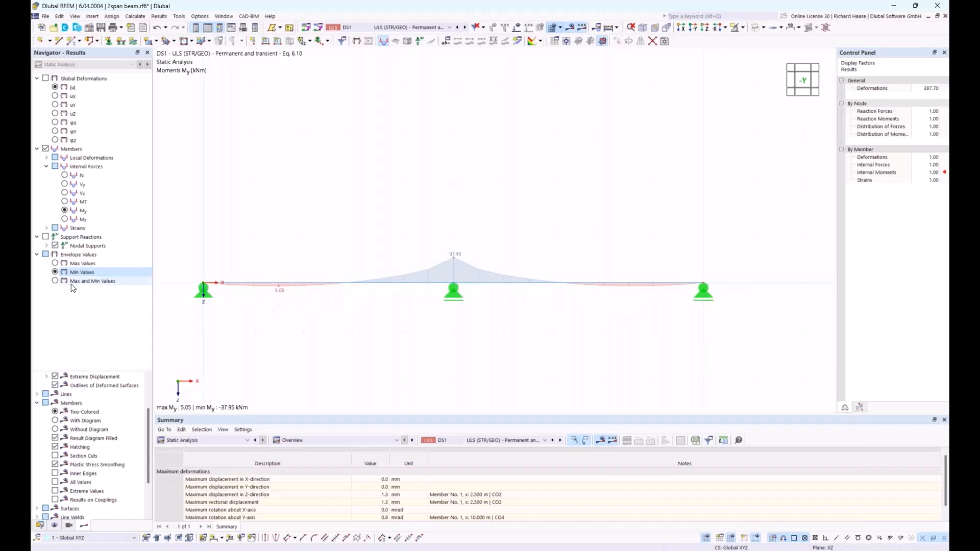
{"action": "left_click", "coordinate": [56, 281]}
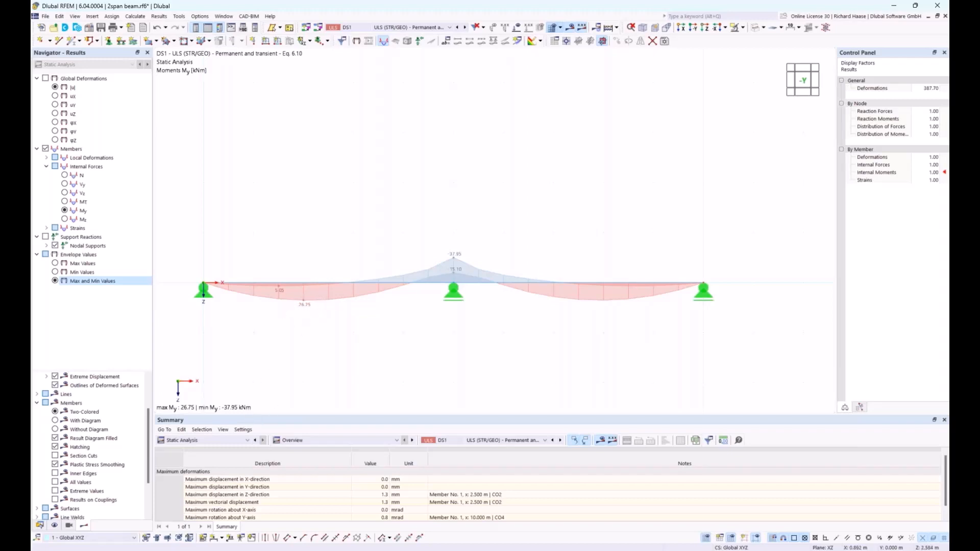
Enlarge the results table and list the member results of DS1 as internal forces
{"action": "left_click_drag", "start_coordinate": [298, 414], "coordinate": [300, 369]}
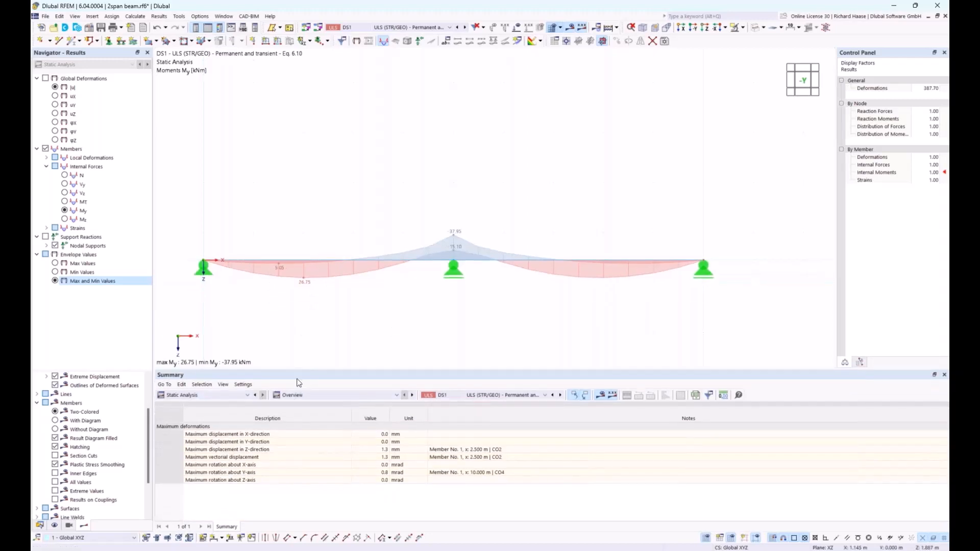
{"action": "left_click", "coordinate": [224, 396]}
{"action": "left_click", "coordinate": [226, 397]}
{"action": "left_click", "coordinate": [298, 396]}
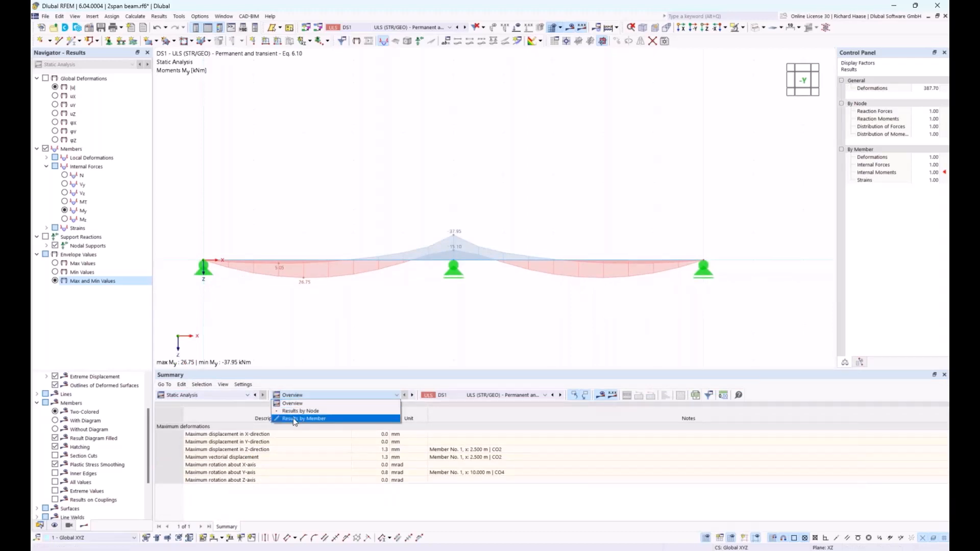
{"action": "left_click", "coordinate": [316, 419]}
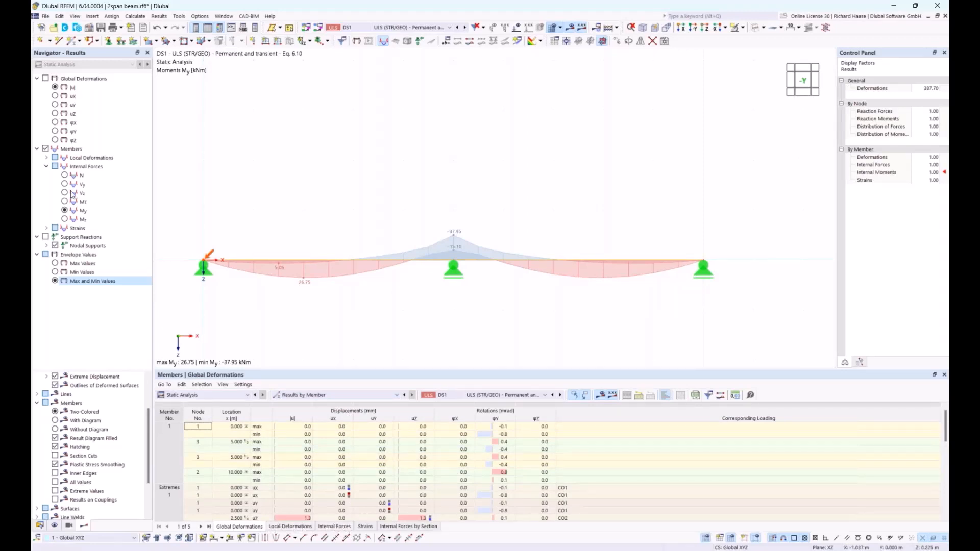
{"action": "left_click", "coordinate": [334, 526]}
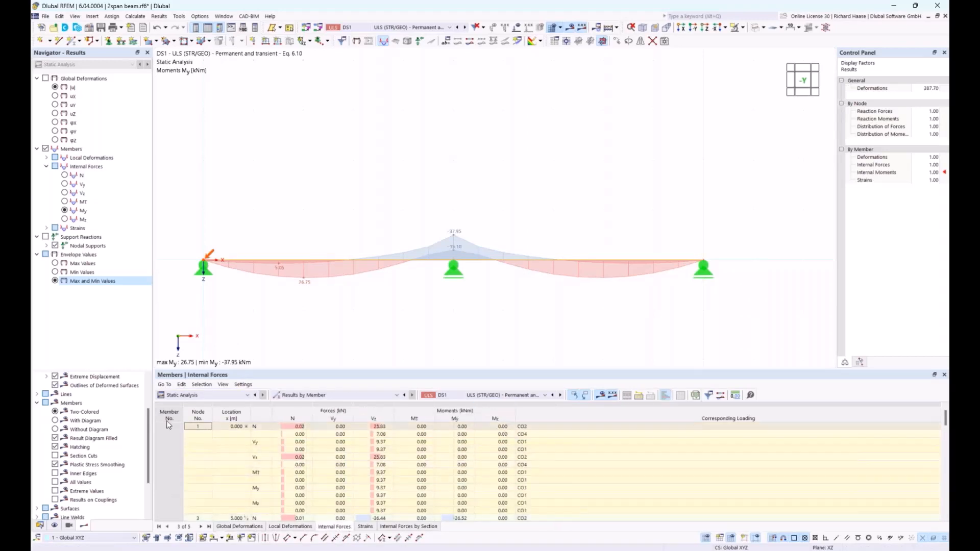
Examine the member's extreme internal forces, locating the maximum My in the span and its governing load combination
{"action": "scroll", "coordinate": [258, 451], "scroll_direction": "down", "scroll_amount": 1}
{"action": "scroll", "coordinate": [416, 442], "scroll_direction": "up", "scroll_amount": 1}
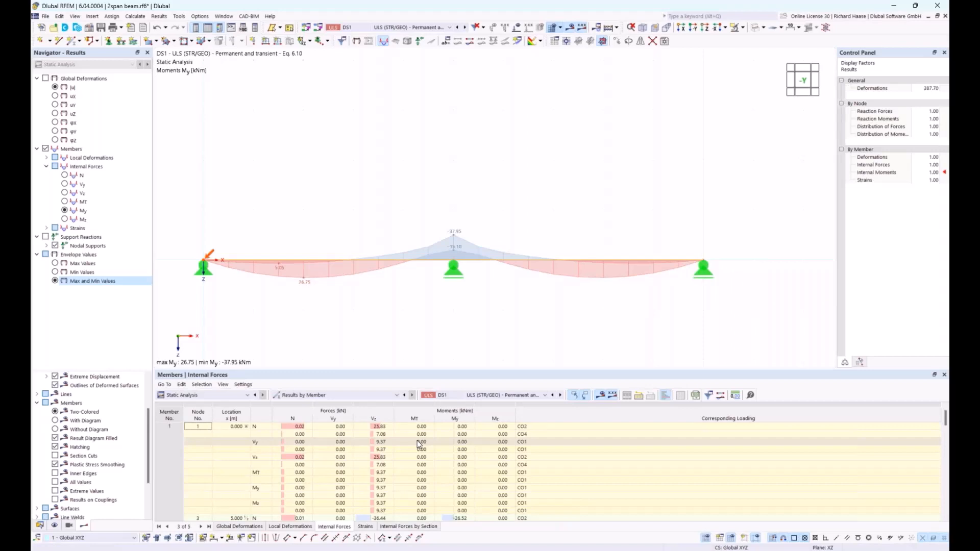
{"action": "scroll", "coordinate": [419, 444], "scroll_direction": "down", "scroll_amount": 4}
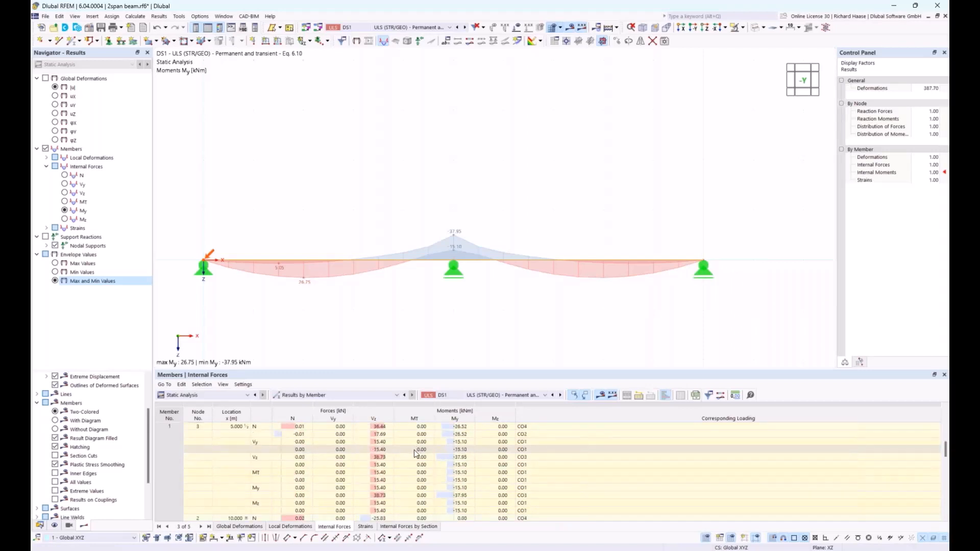
{"action": "scroll", "coordinate": [417, 452], "scroll_direction": "down", "scroll_amount": 5}
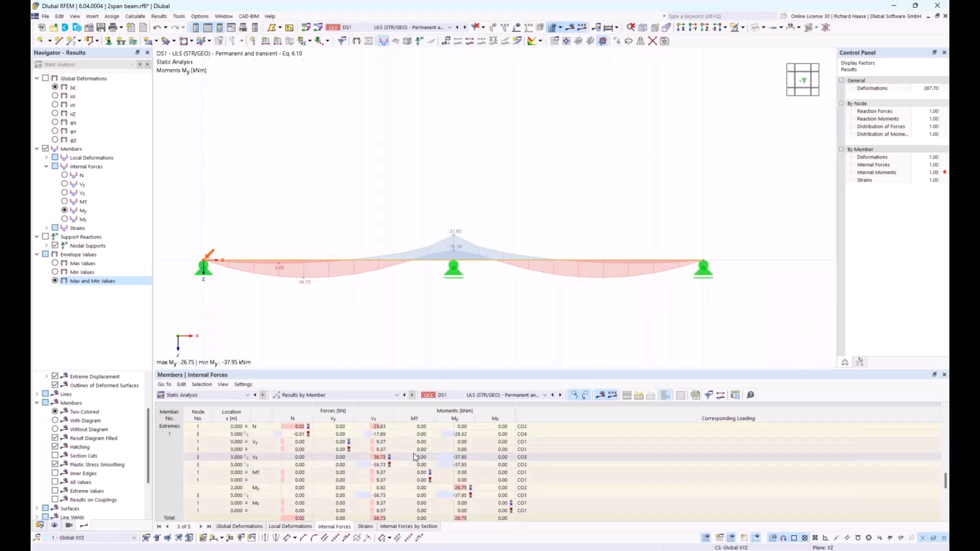
{"action": "scroll", "coordinate": [421, 465], "scroll_direction": "down", "scroll_amount": 2}
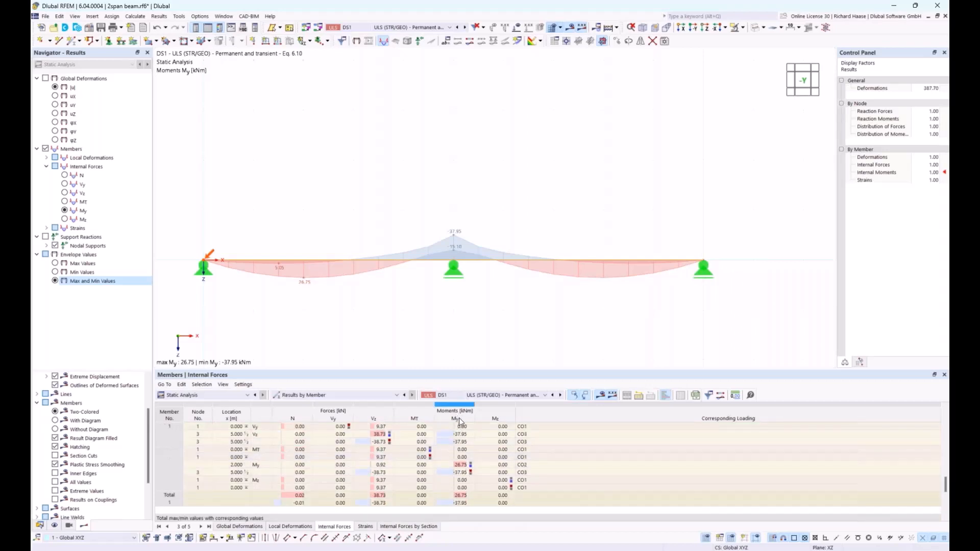
{"action": "left_click", "coordinate": [461, 466]}
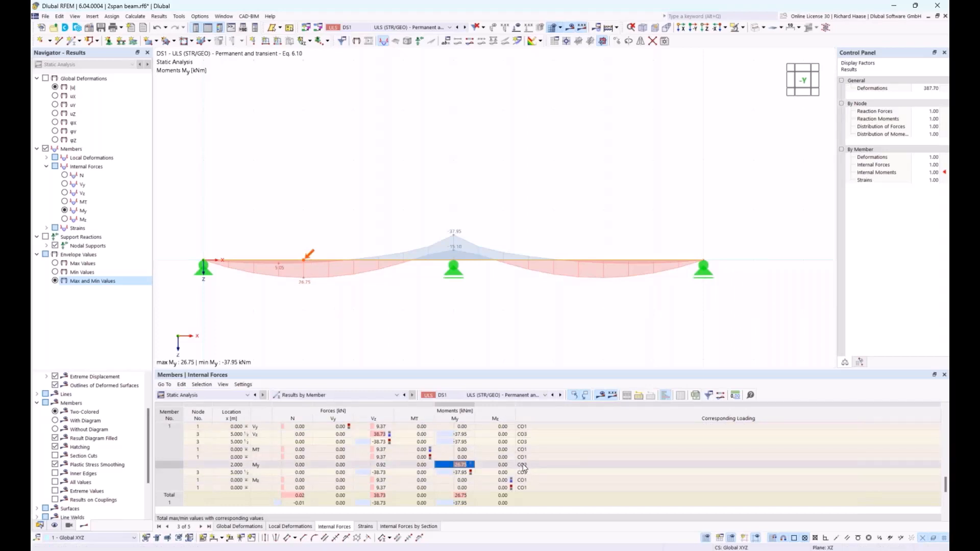
{"action": "left_click", "coordinate": [415, 27]}
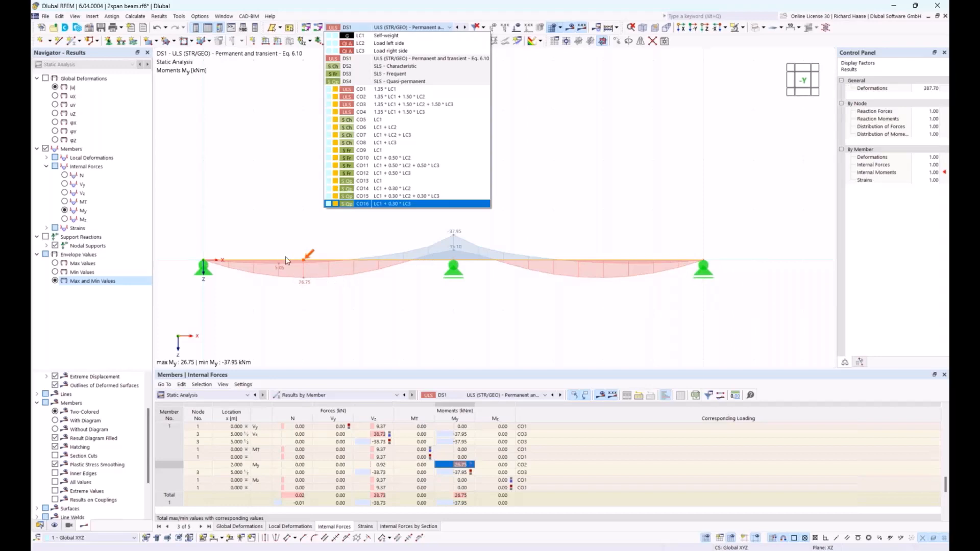
{"action": "left_click", "coordinate": [465, 309]}
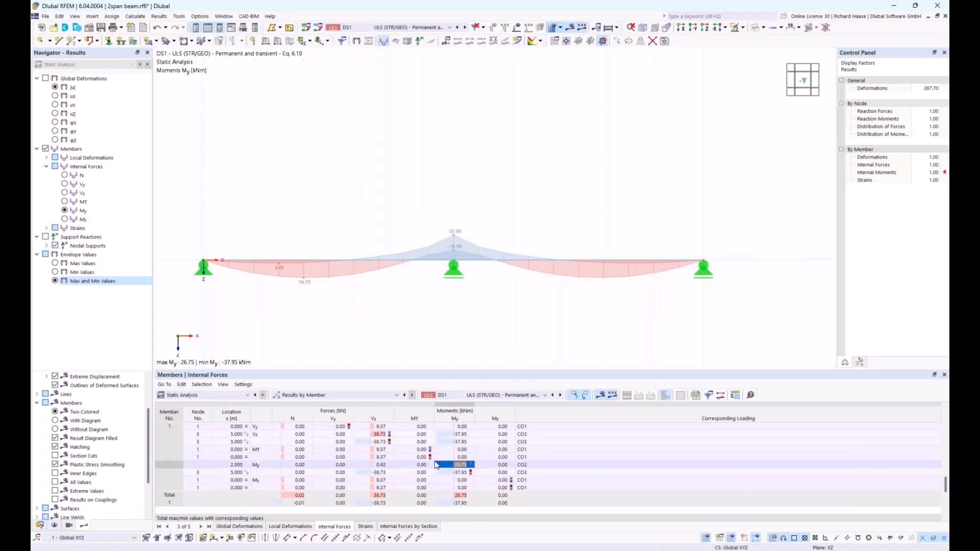
Examine the hogging moment My at the middle support and look up its governing load combination
{"action": "scroll", "coordinate": [466, 462], "scroll_direction": "up", "scroll_amount": 3}
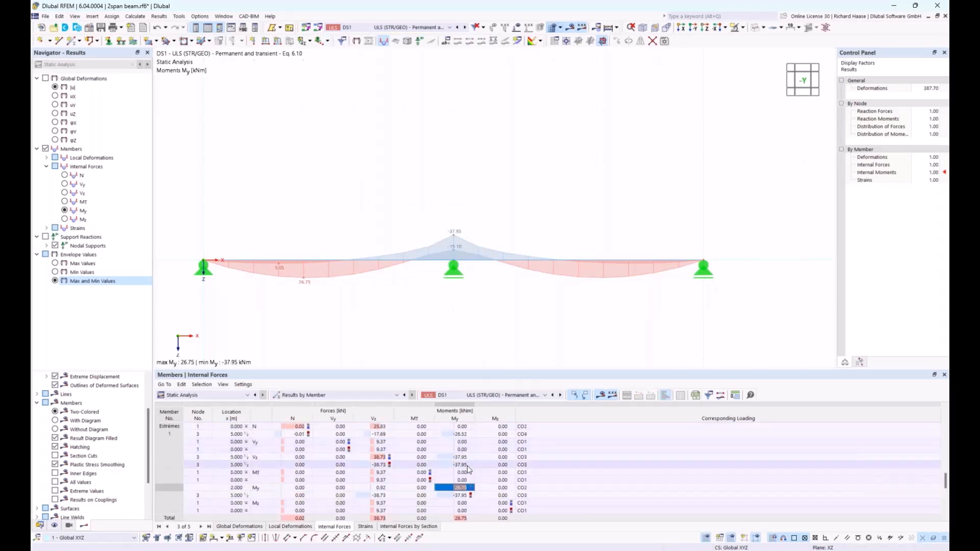
{"action": "left_click", "coordinate": [469, 457]}
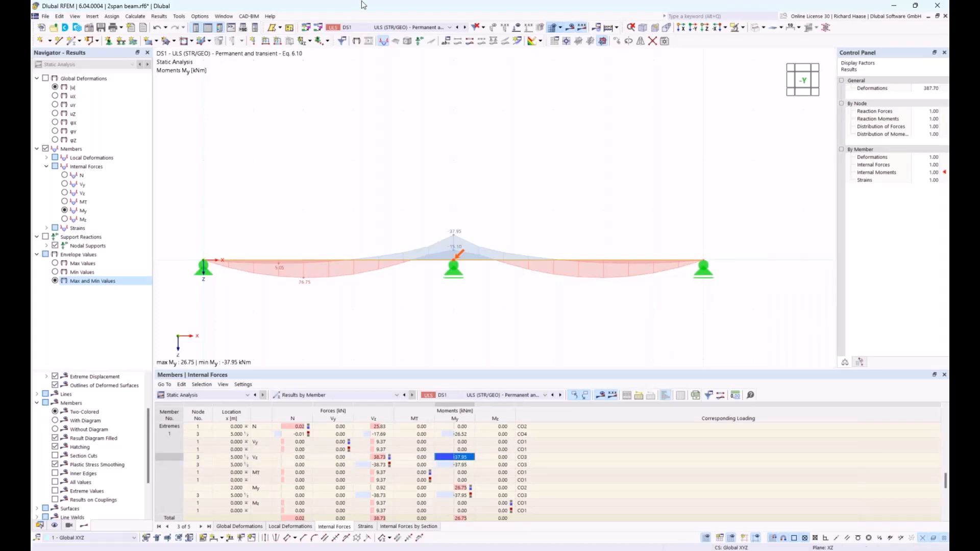
{"action": "left_click", "coordinate": [410, 27]}
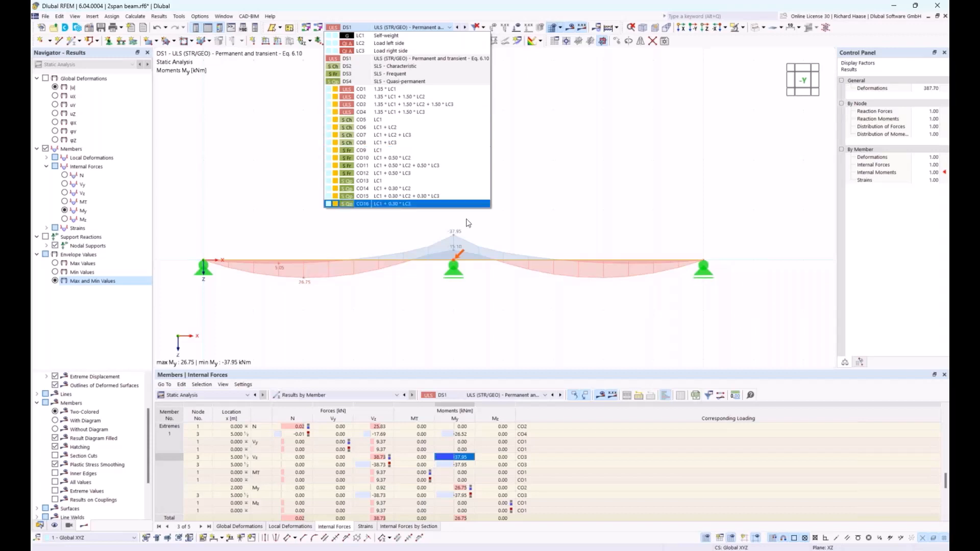
{"action": "left_click", "coordinate": [497, 307]}
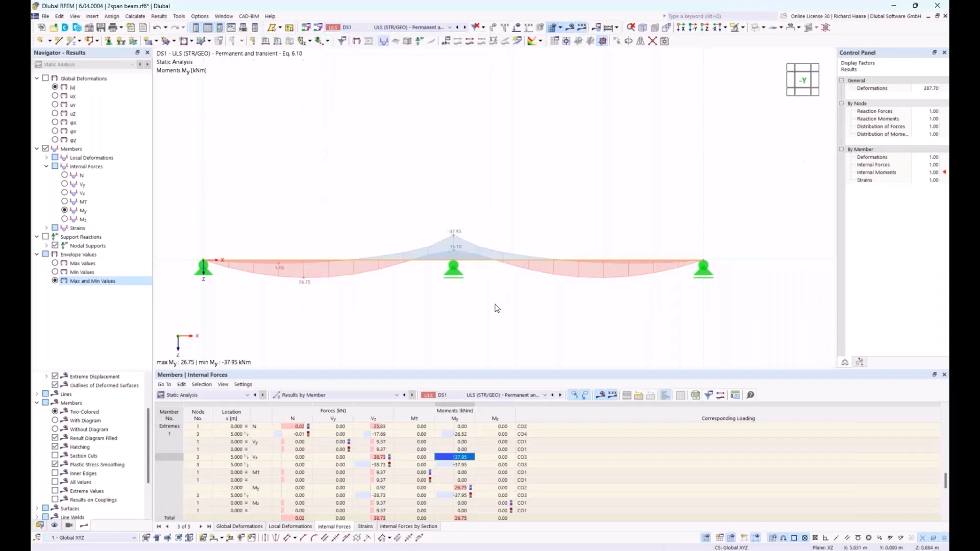
Display the support reactions on the model and list the DS1 results by node as support forces
{"action": "left_click", "coordinate": [419, 43]}
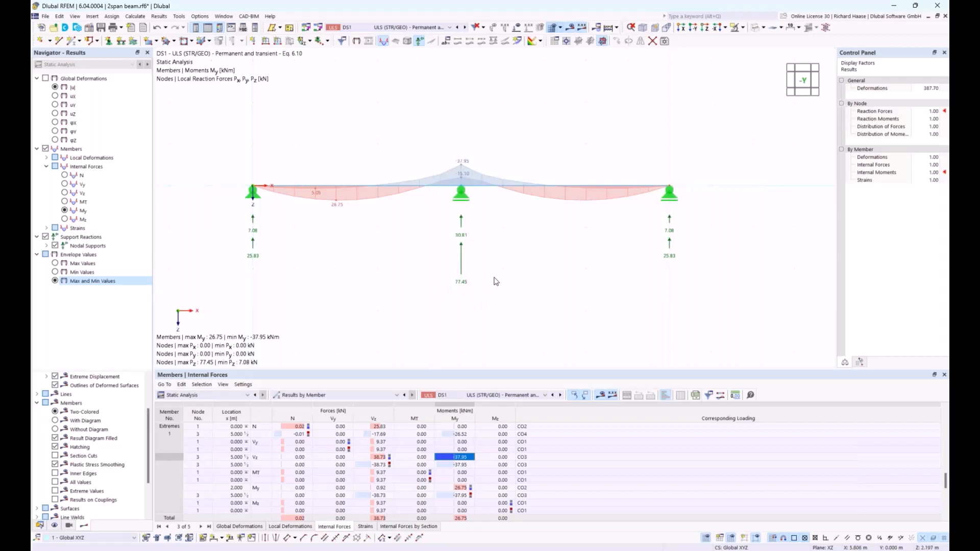
{"action": "left_click", "coordinate": [288, 399]}
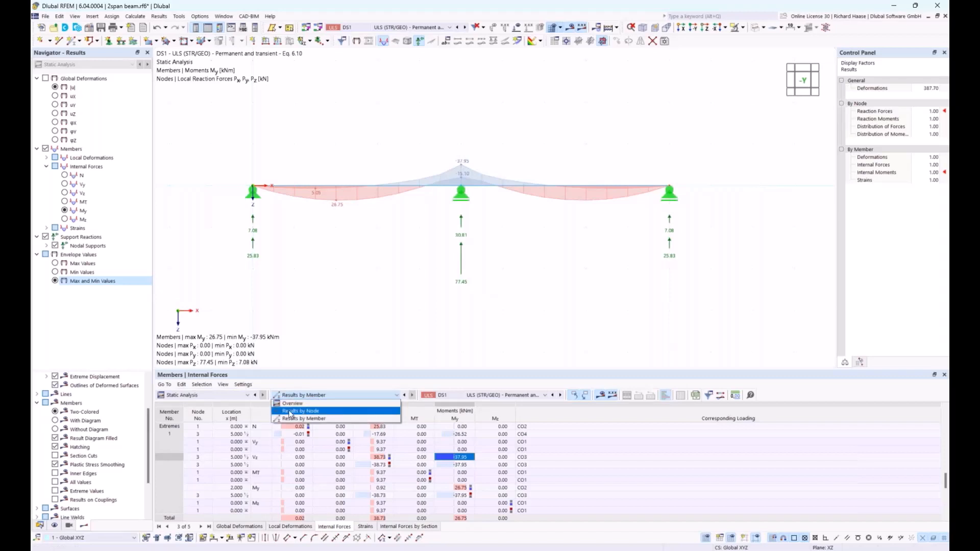
{"action": "left_click", "coordinate": [289, 411]}
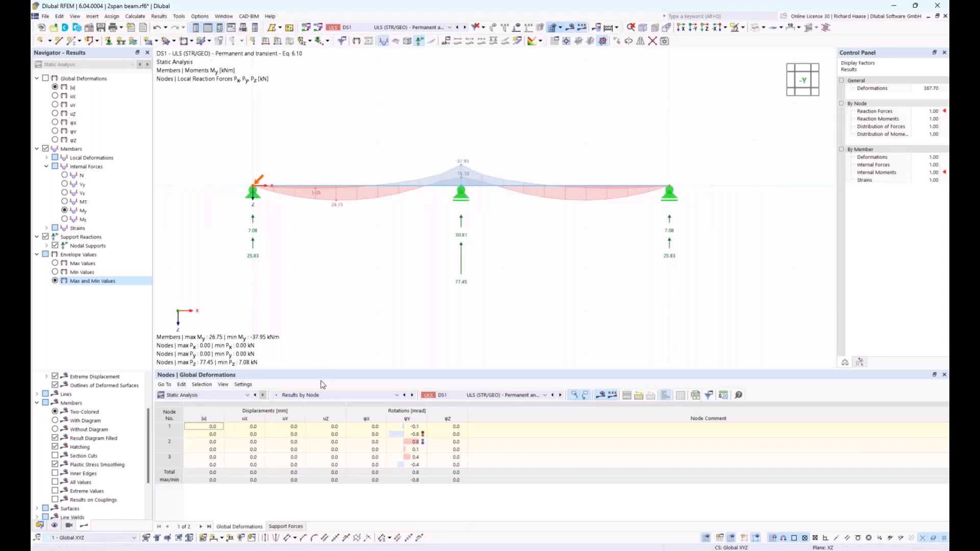
{"action": "left_click", "coordinate": [284, 527]}
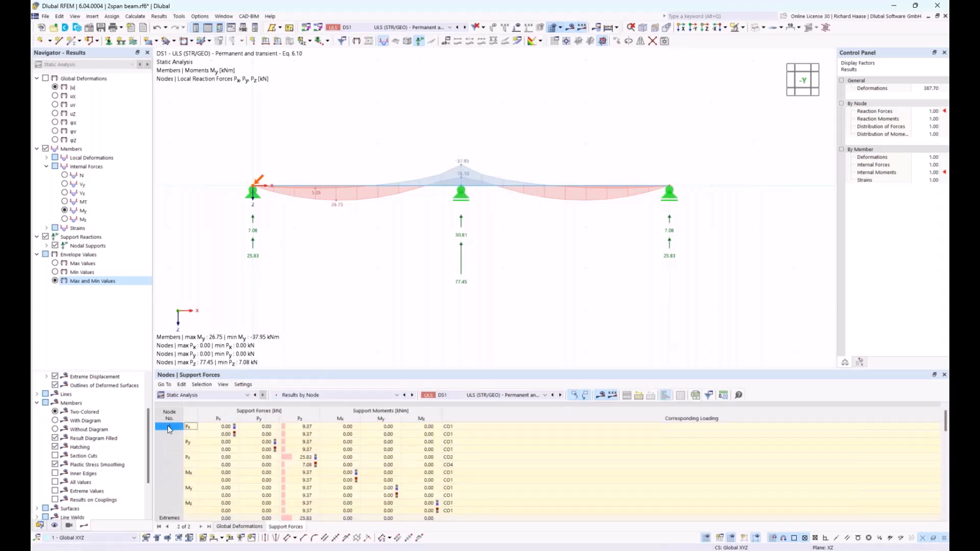
Examine the maximum vertical support force Pz at node 3 and its corresponding loading
{"action": "scroll", "coordinate": [175, 447], "scroll_direction": "down", "scroll_amount": 7}
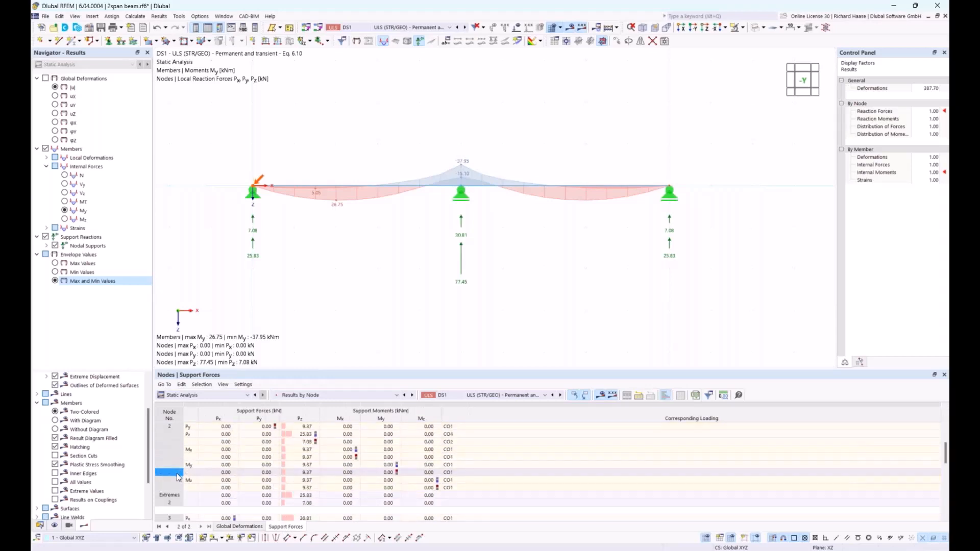
{"action": "scroll", "coordinate": [178, 477], "scroll_direction": "down", "scroll_amount": 3}
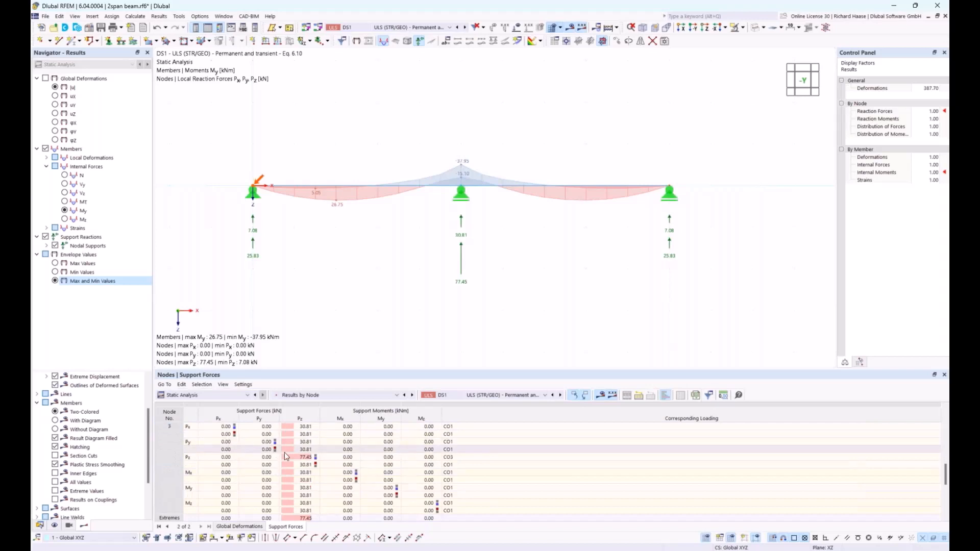
{"action": "left_click", "coordinate": [301, 458]}
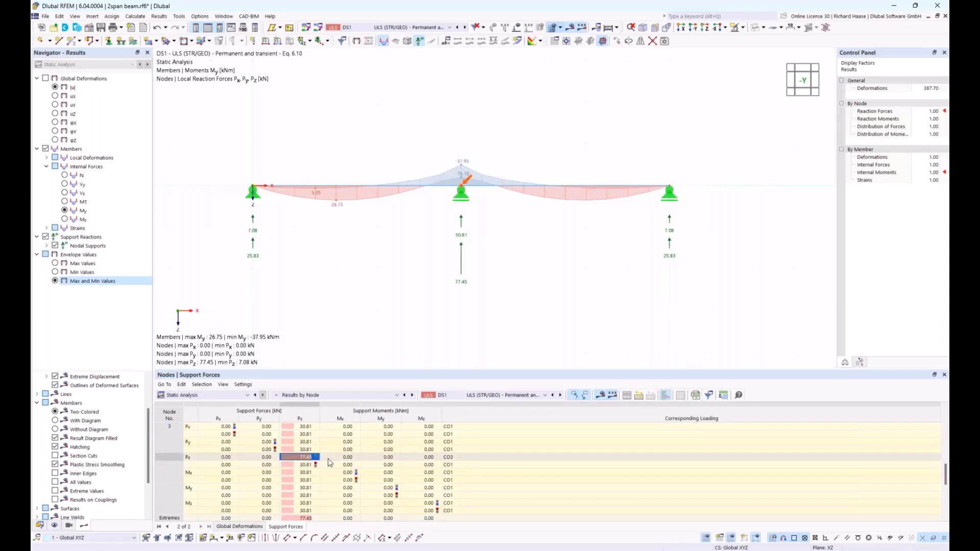
{"action": "left_click", "coordinate": [458, 458]}
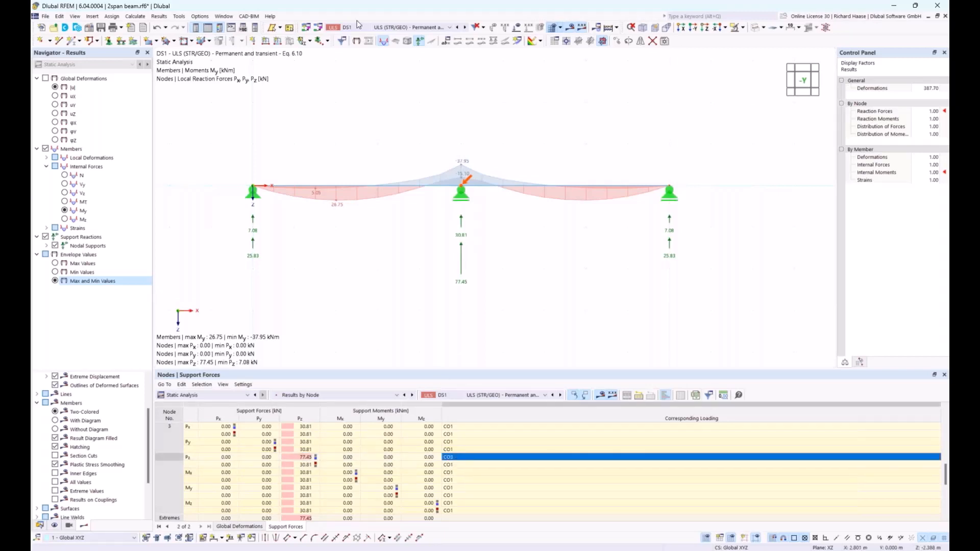
Look up the definition of load combination CO3 and review the two-span beam task slide in Adobe Acrobat Reader
{"action": "left_click", "coordinate": [404, 27]}
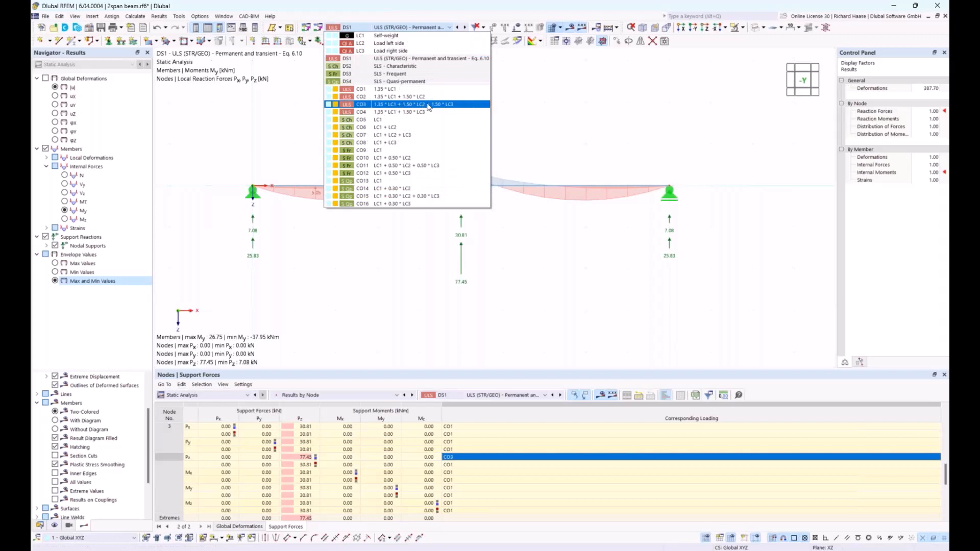
{"action": "left_click", "coordinate": [551, 265]}
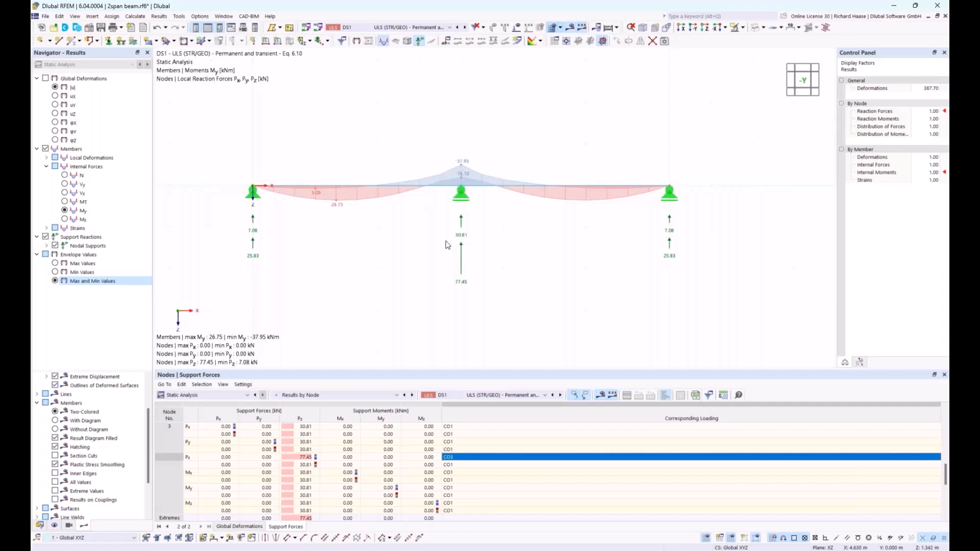
{"action": "left_click", "coordinate": [396, 550]}
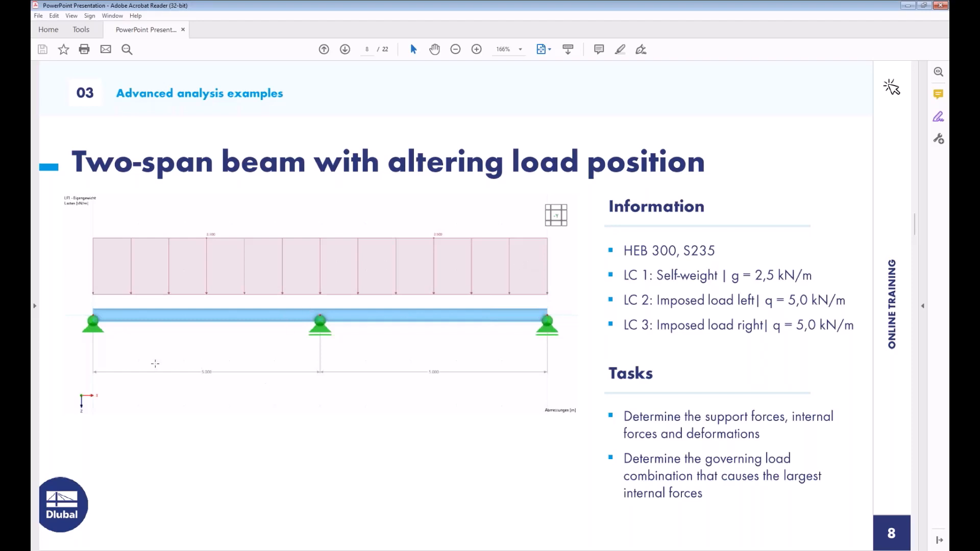
{"action": "key", "text": "alt+Tab"}
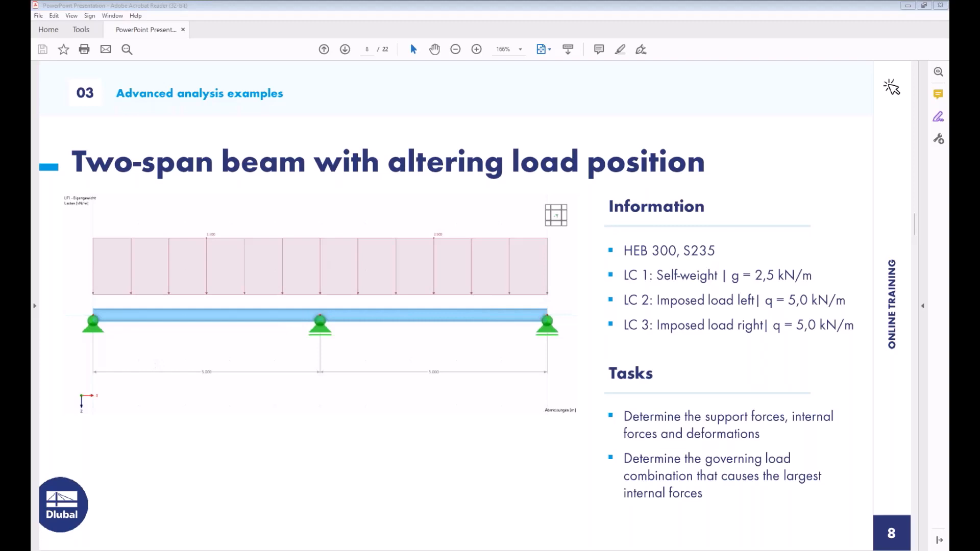
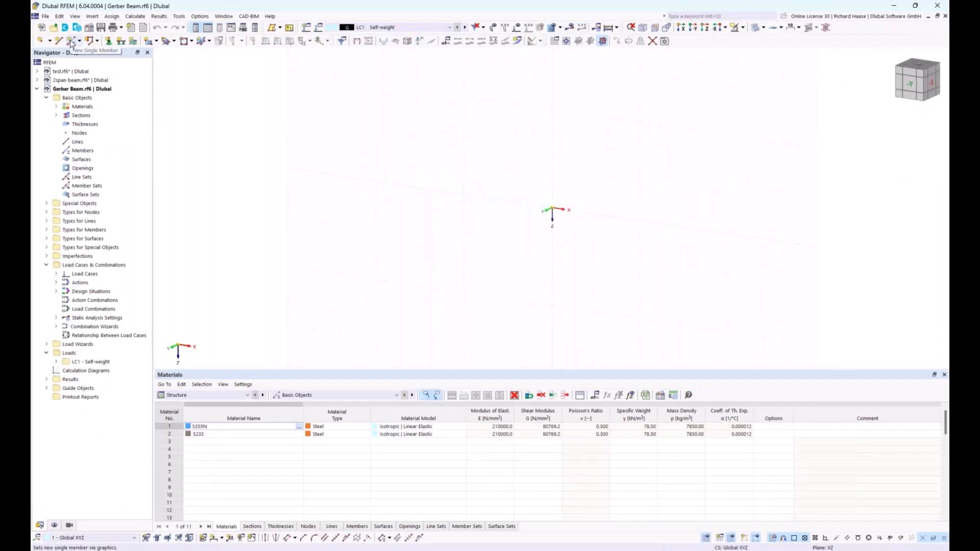
Model a beam member with section HEB 300 in S235 along the X-axis from the origin to X = 10 m
{"action": "left_click", "coordinate": [70, 41]}
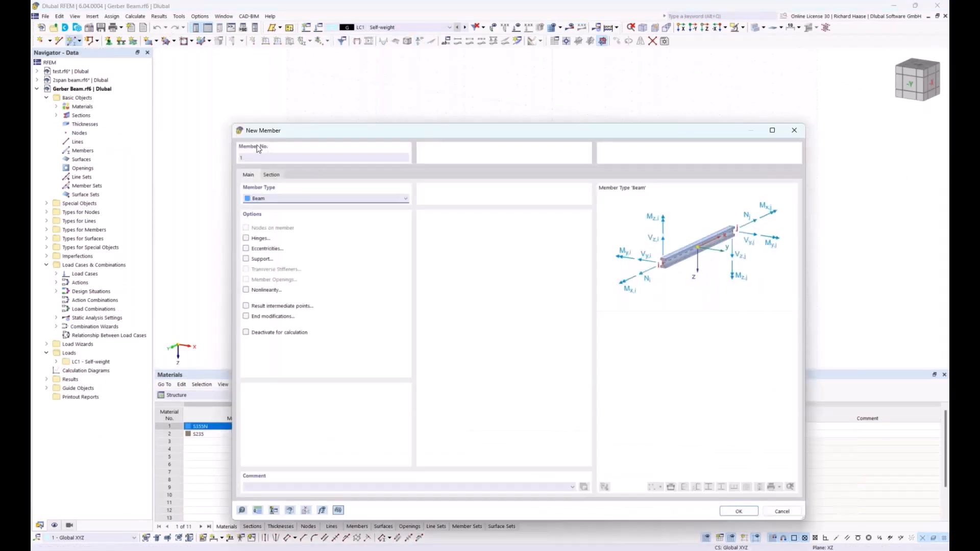
{"action": "left_click", "coordinate": [271, 175]}
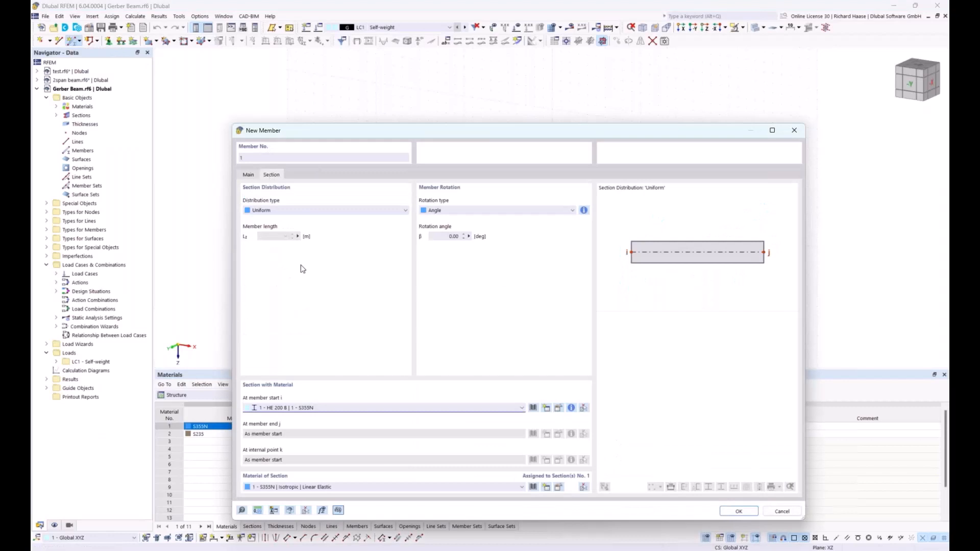
{"action": "left_click", "coordinate": [310, 409]}
{"action": "left_click", "coordinate": [299, 424]}
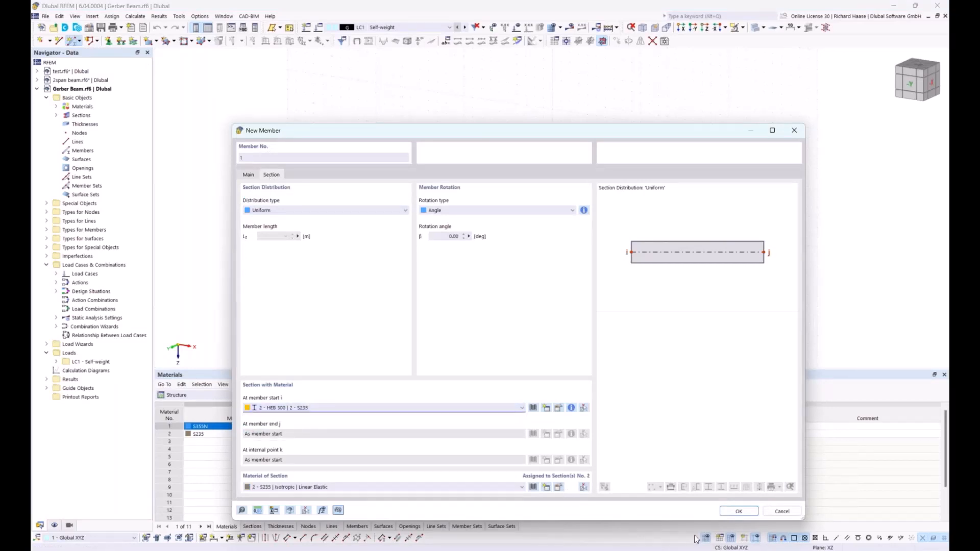
{"action": "left_click", "coordinate": [738, 511]}
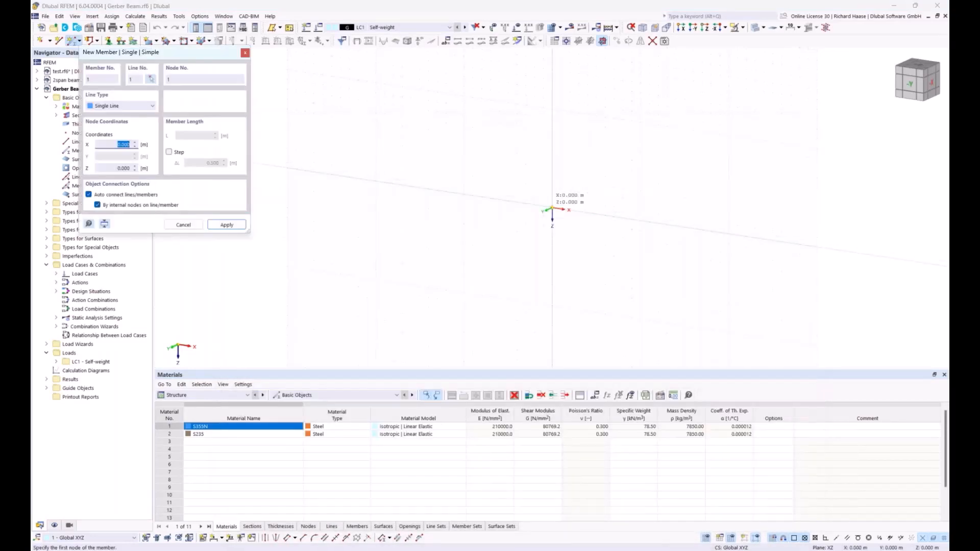
{"action": "left_click", "coordinate": [553, 209]}
{"action": "left_click", "coordinate": [640, 219]}
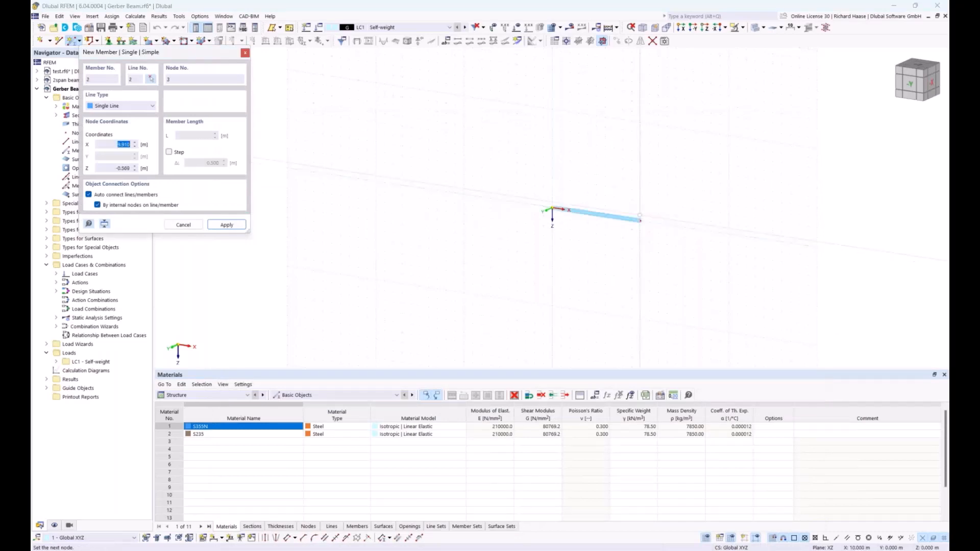
{"action": "scroll", "coordinate": [638, 219], "scroll_direction": "up", "scroll_amount": 5}
{"action": "key", "text": "Escape"}
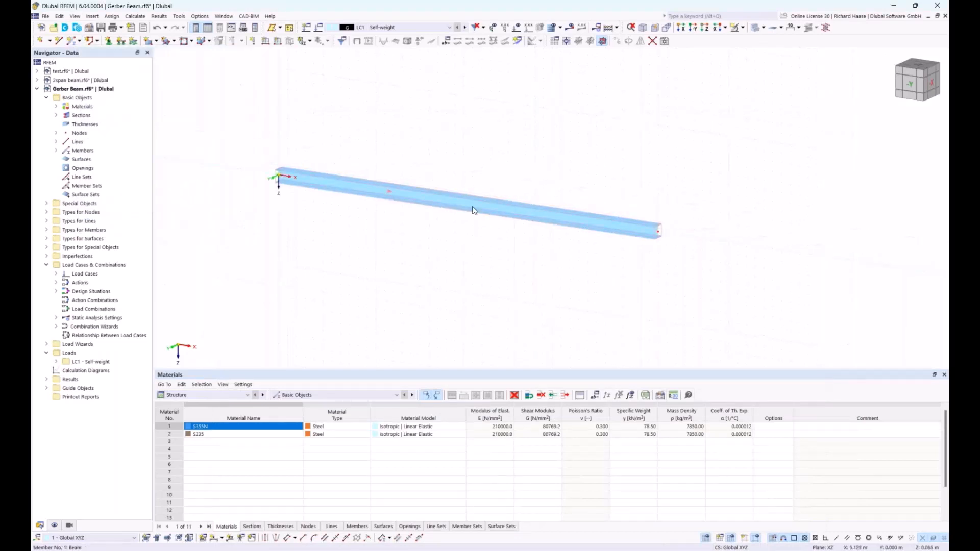
Add an on-member node at the middle of the beam, 5 m from its start, without dividing the member
{"action": "double_click", "coordinate": [472, 210]}
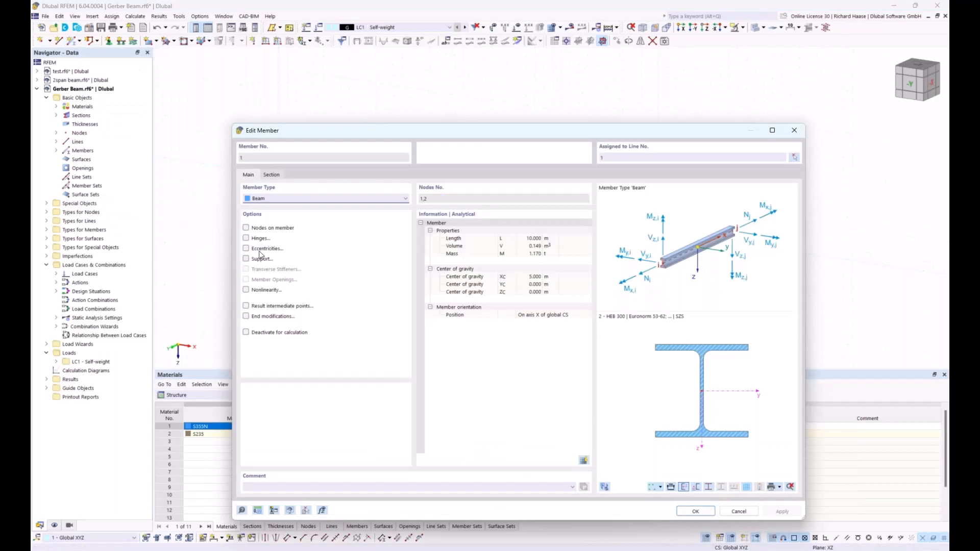
{"action": "left_click", "coordinate": [269, 228]}
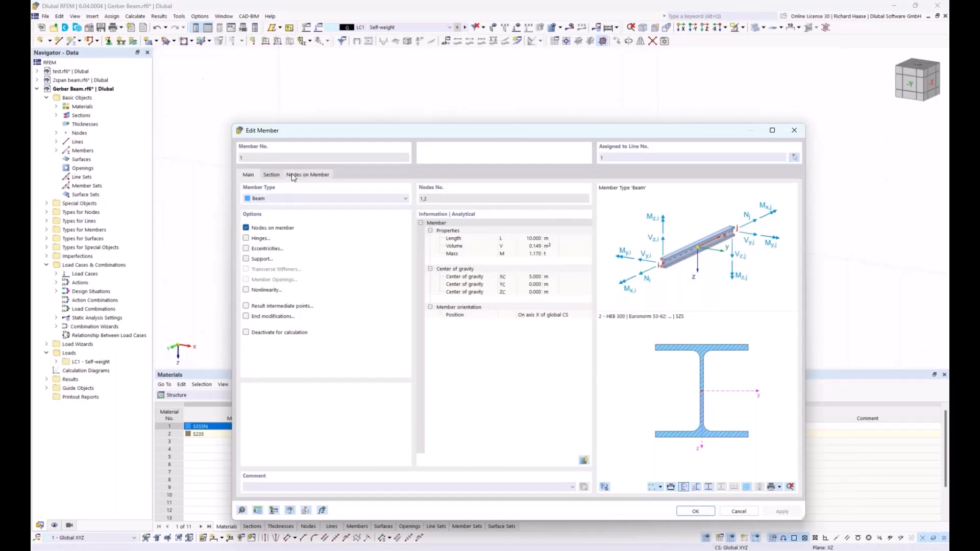
{"action": "left_click", "coordinate": [304, 175]}
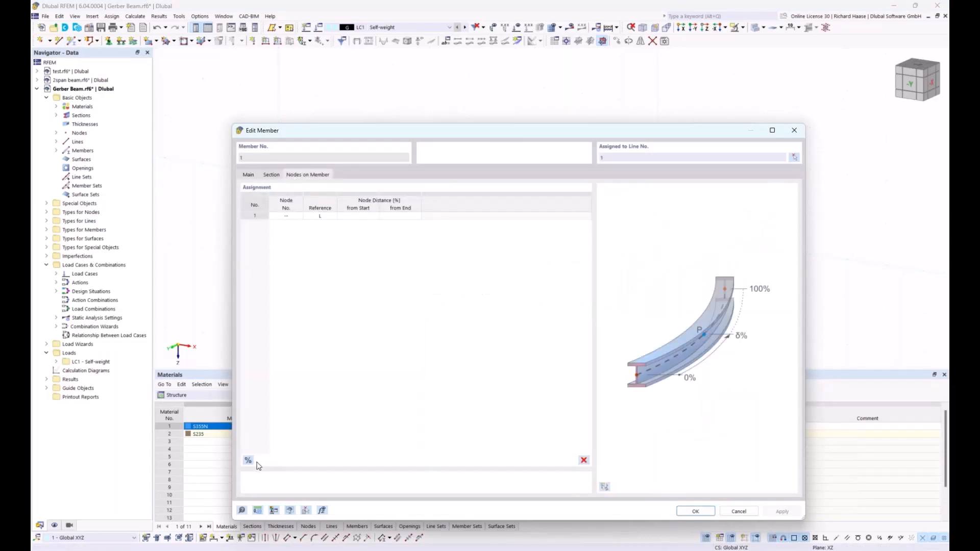
{"action": "left_click", "coordinate": [360, 216]}
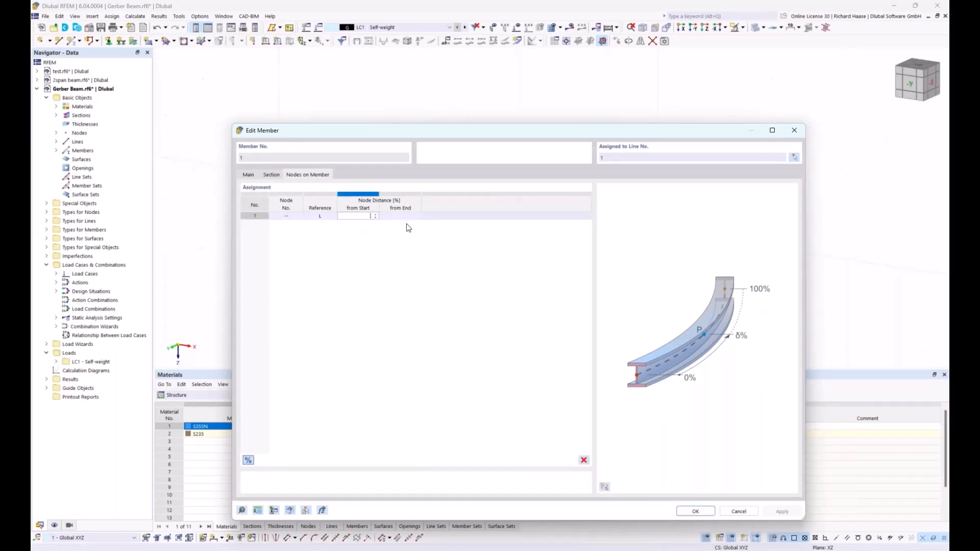
{"action": "left_click", "coordinate": [695, 511]}
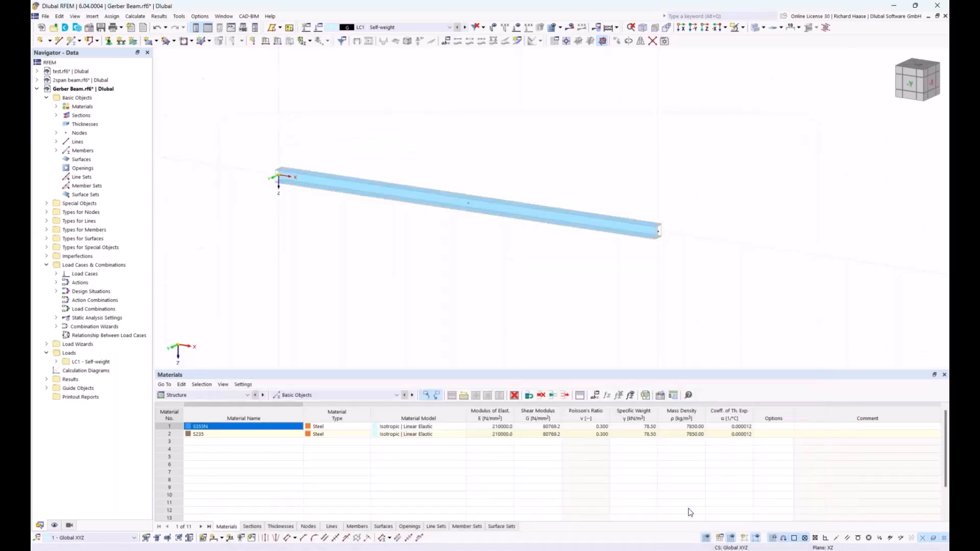
Assign the Hinged nodal support to the beam's start node at the origin
{"action": "left_click", "coordinate": [109, 41]}
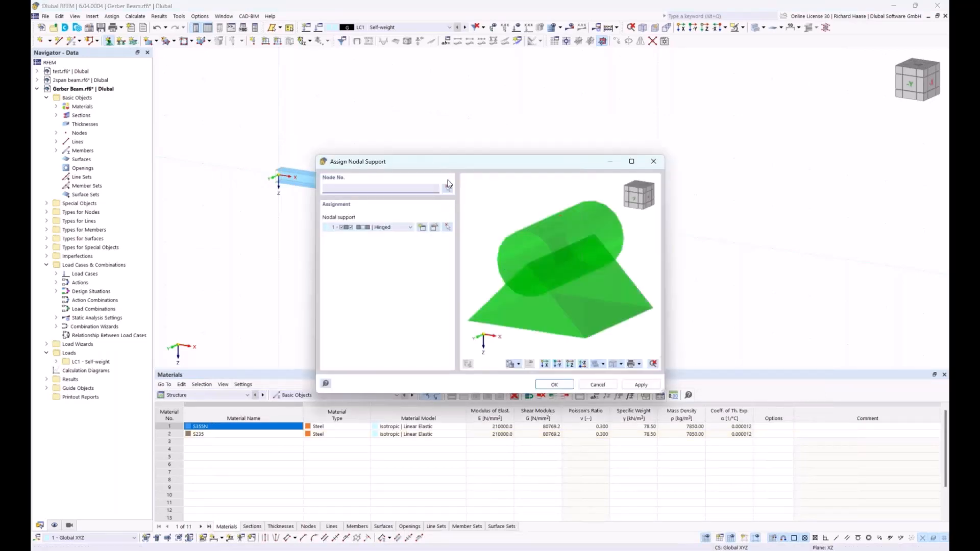
{"action": "left_click", "coordinate": [447, 188]}
{"action": "left_click", "coordinate": [280, 179]}
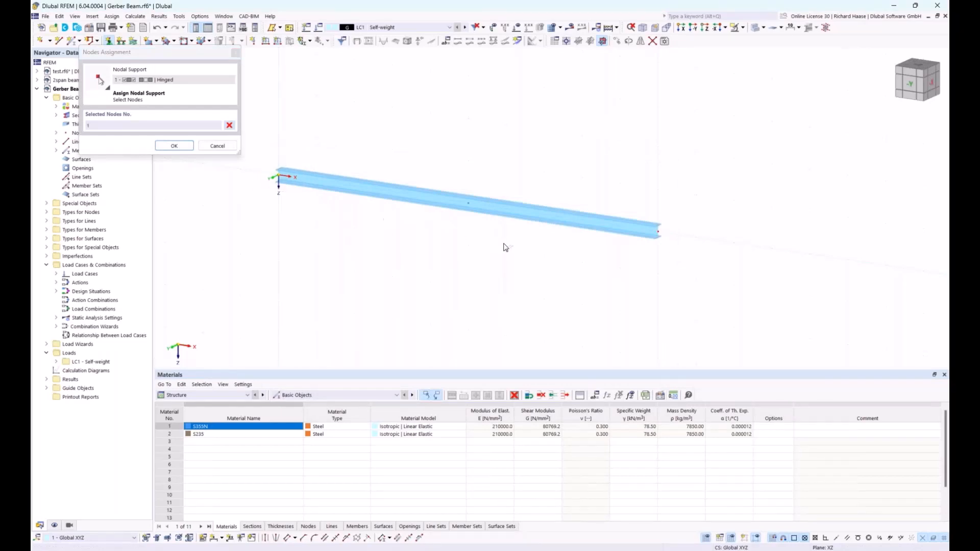
{"action": "left_click", "coordinate": [174, 146]}
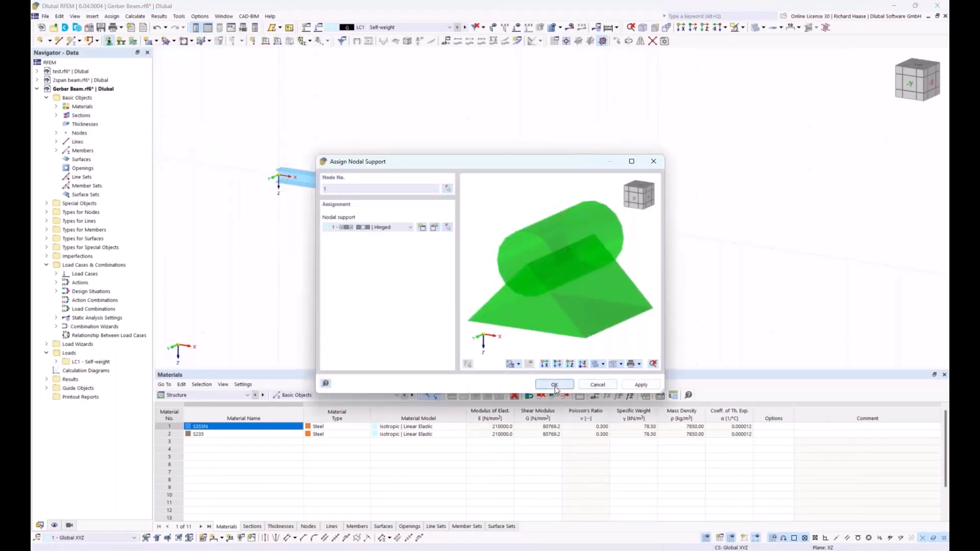
{"action": "left_click", "coordinate": [555, 384]}
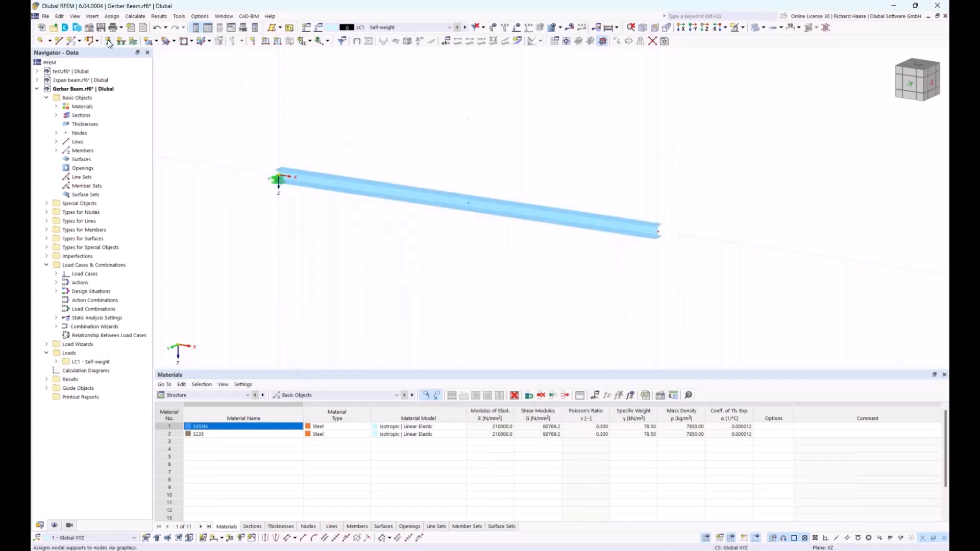
Assign the Roller nodal support to the beam's middle node and end node
{"action": "left_click", "coordinate": [109, 40]}
{"action": "left_click", "coordinate": [377, 227]}
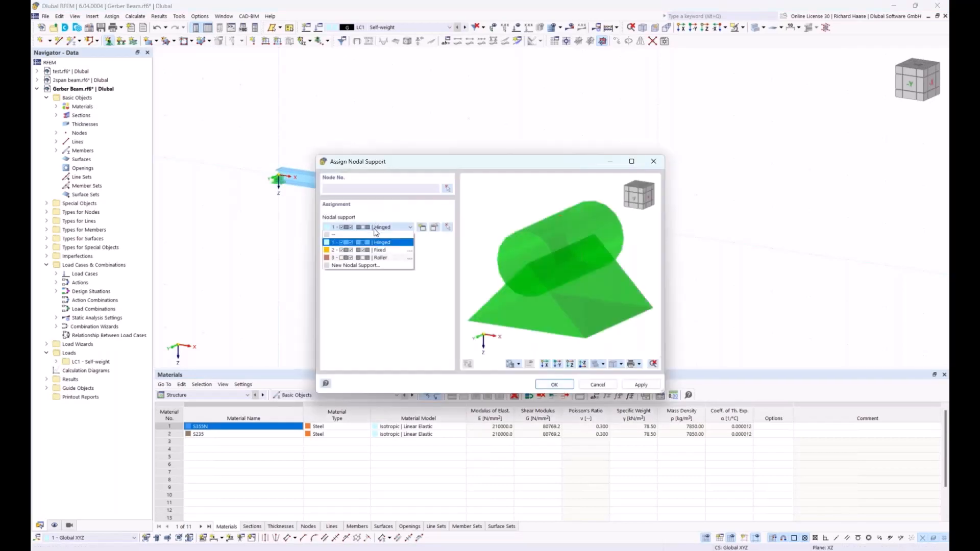
{"action": "left_click", "coordinate": [381, 259]}
{"action": "left_click", "coordinate": [447, 189]}
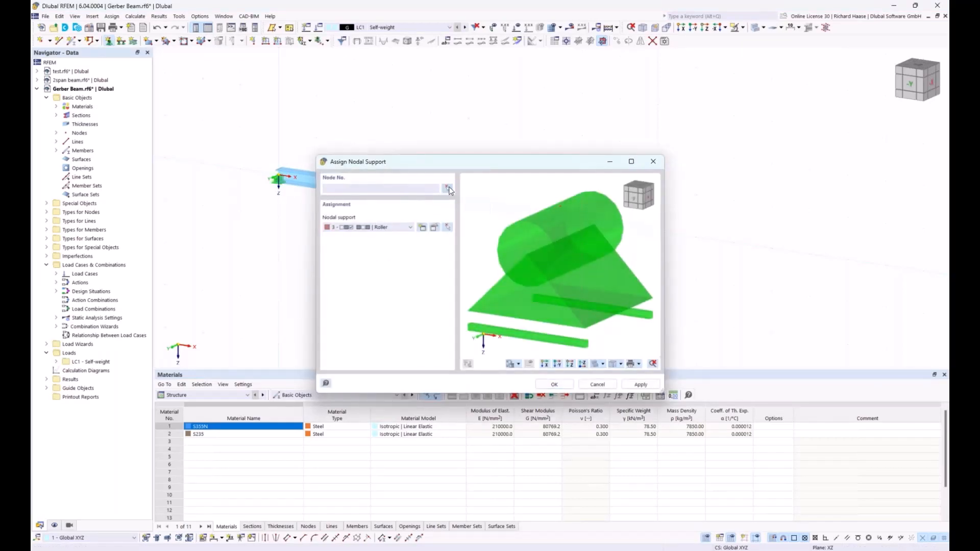
{"action": "left_click_drag", "start_coordinate": [460, 176], "coordinate": [498, 234]}
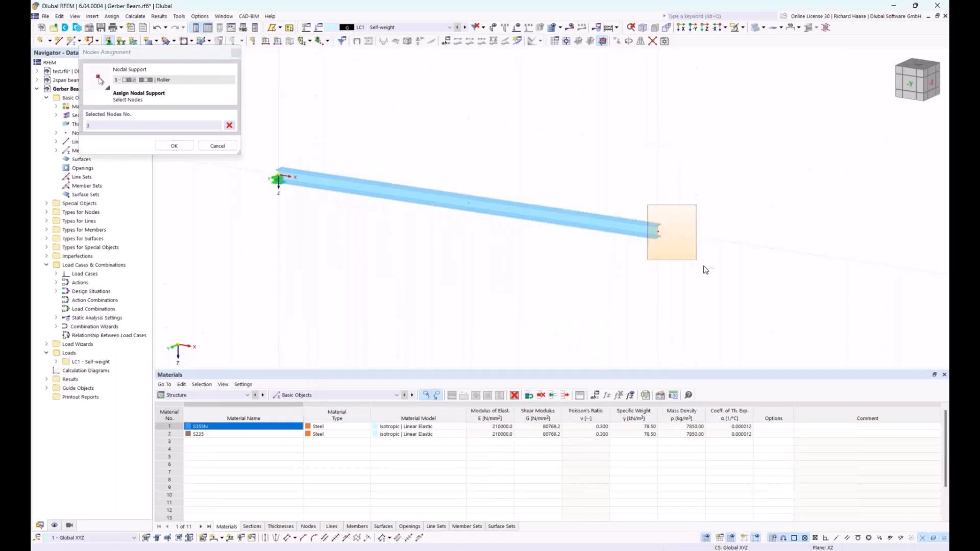
{"action": "left_click_drag", "start_coordinate": [646, 204], "coordinate": [703, 265]}
{"action": "left_click", "coordinate": [172, 146]}
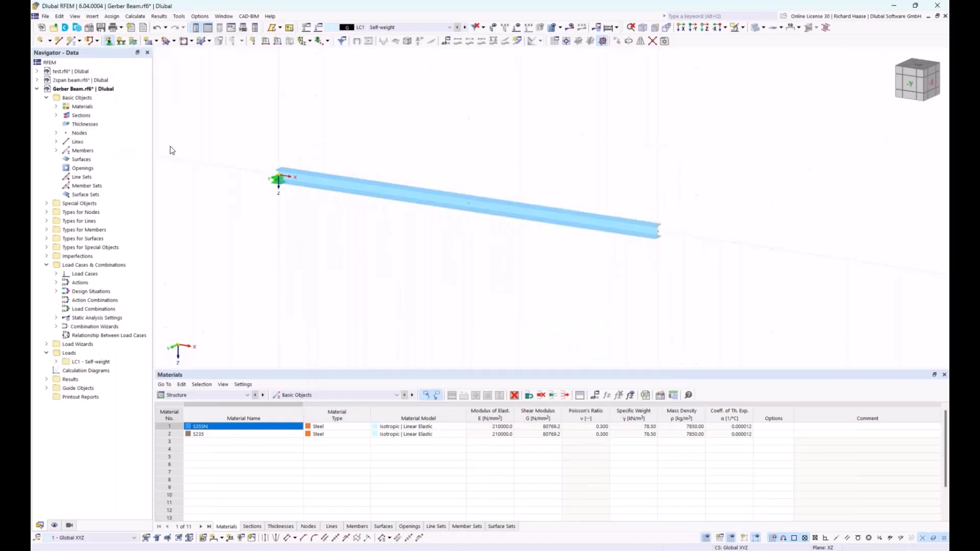
{"action": "left_click", "coordinate": [555, 385]}
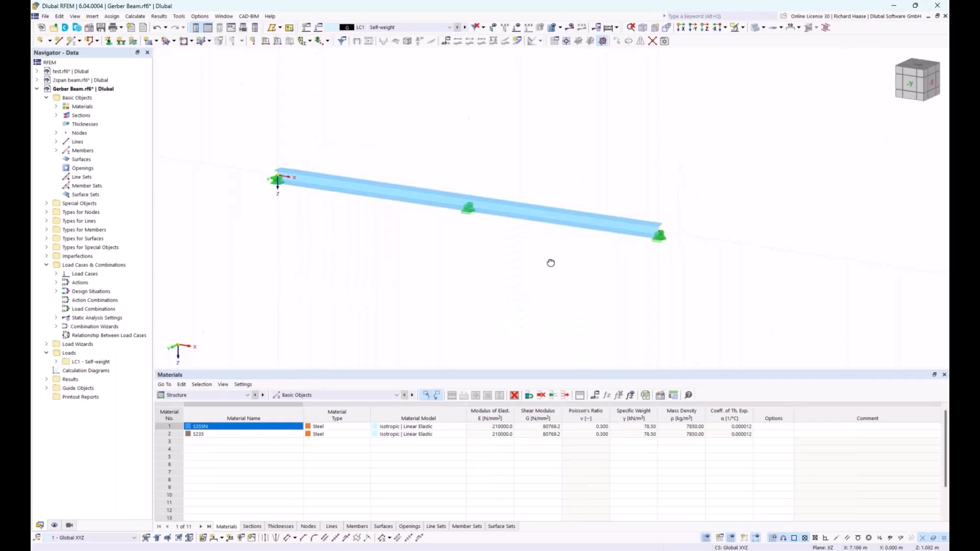
Add linear dimensions for both beam spans between the supports, with a dimension line offset of about -1.93 m
{"action": "middle_click_drag", "start_coordinate": [555, 269], "coordinate": [507, 277]}
{"action": "scroll", "coordinate": [515, 283], "scroll_direction": "up", "scroll_amount": 1}
{"action": "scroll", "coordinate": [514, 281], "scroll_direction": "down", "scroll_amount": 1}
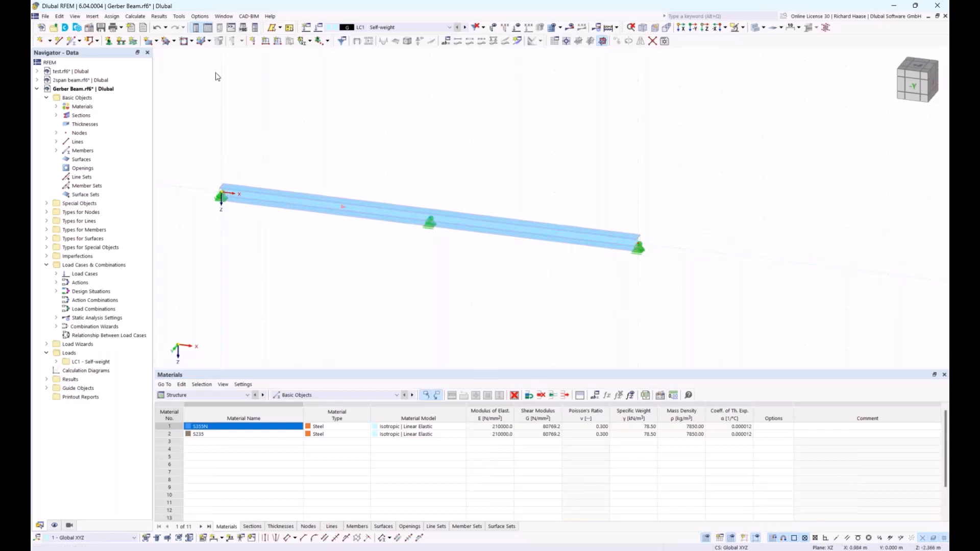
{"action": "left_click", "coordinate": [221, 538]}
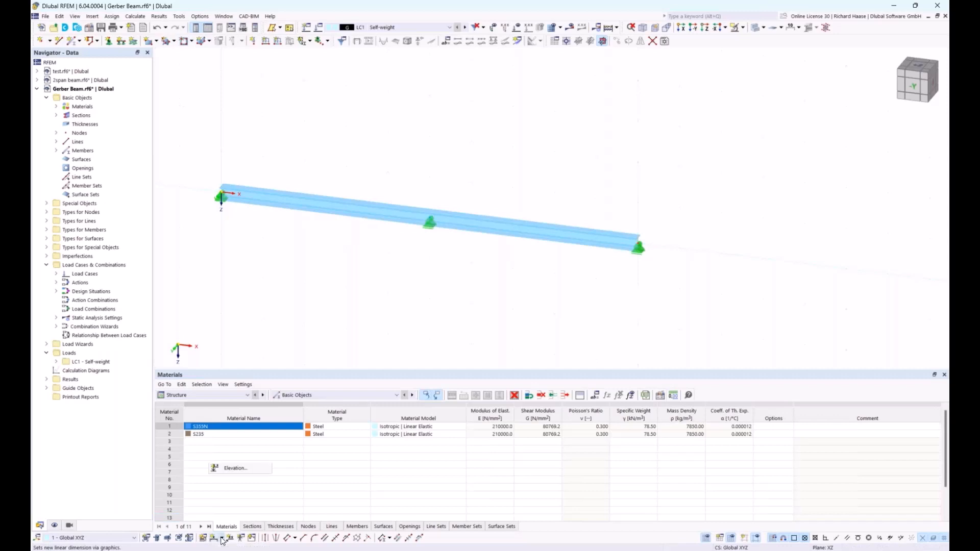
{"action": "left_click", "coordinate": [233, 469]}
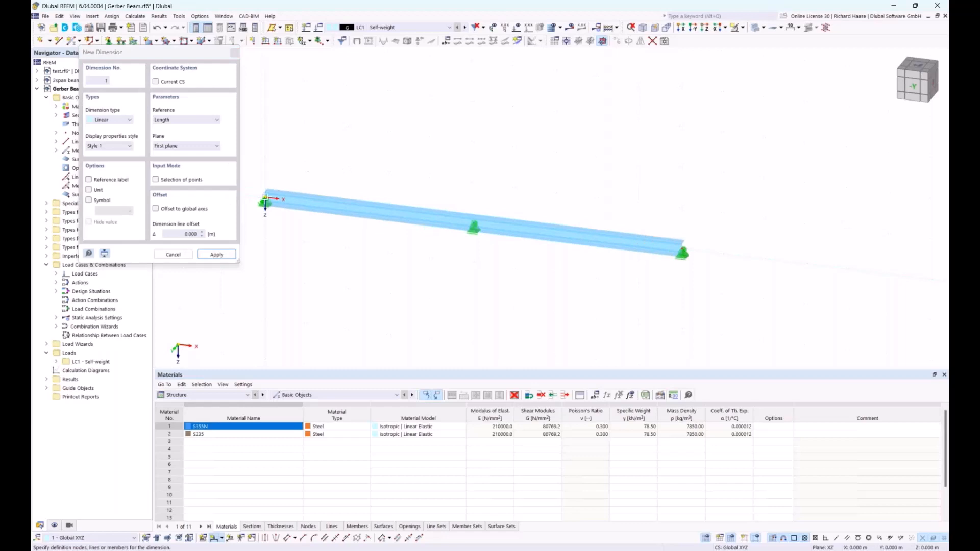
{"action": "left_click", "coordinate": [265, 198]}
{"action": "left_click", "coordinate": [474, 225]}
{"action": "left_click", "coordinate": [573, 269]}
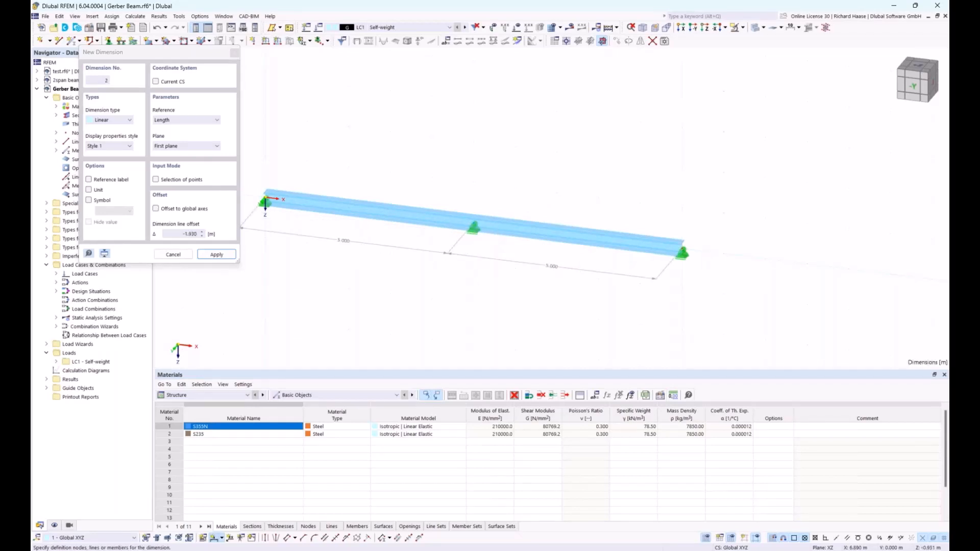
{"action": "key", "text": "Escape"}
Divide the beam member at a distance of 6 m from its start and remove the linear span dimensions
{"action": "middle_click_drag", "start_coordinate": [555, 198], "coordinate": [498, 228], "text": "ctrl"}
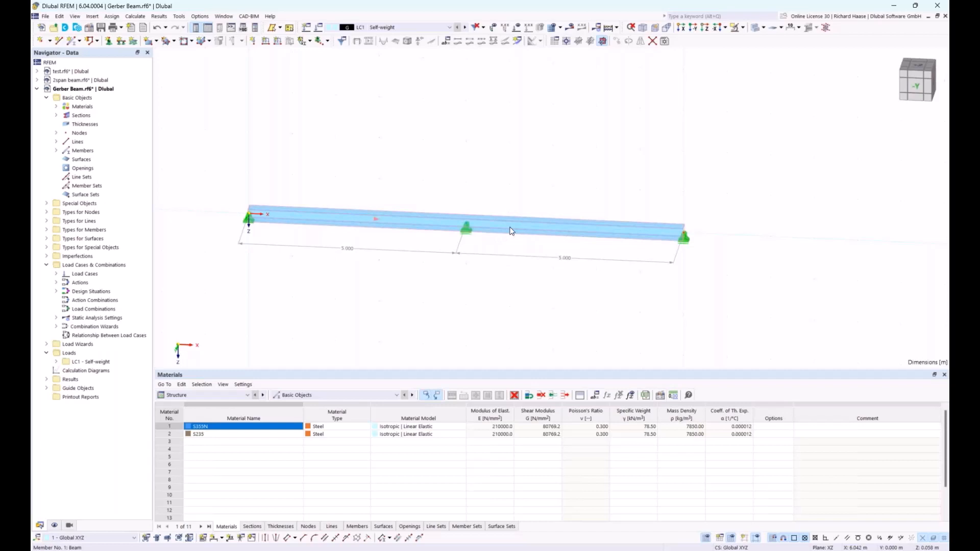
{"action": "right_click", "coordinate": [510, 231]}
{"action": "mouse_move", "coordinate": [561, 256]}
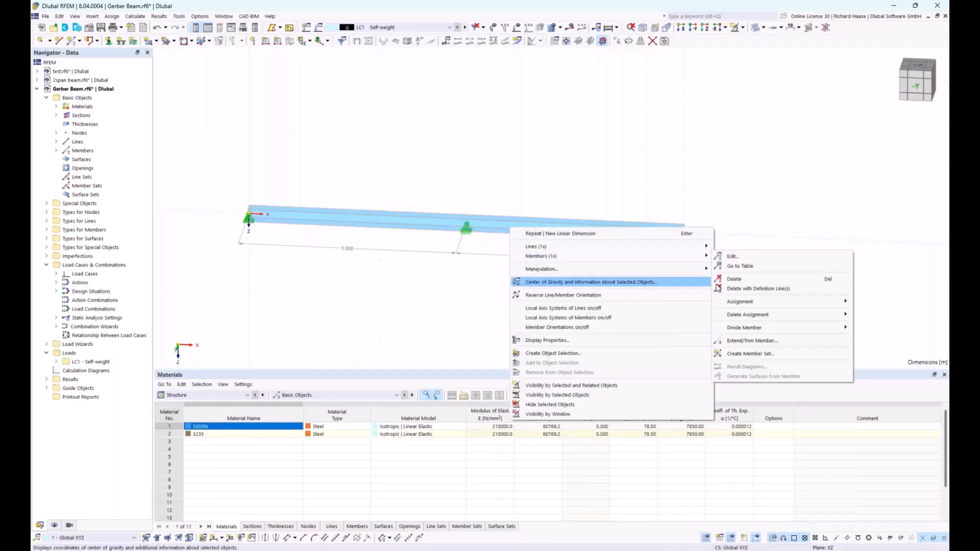
{"action": "mouse_move", "coordinate": [763, 329]}
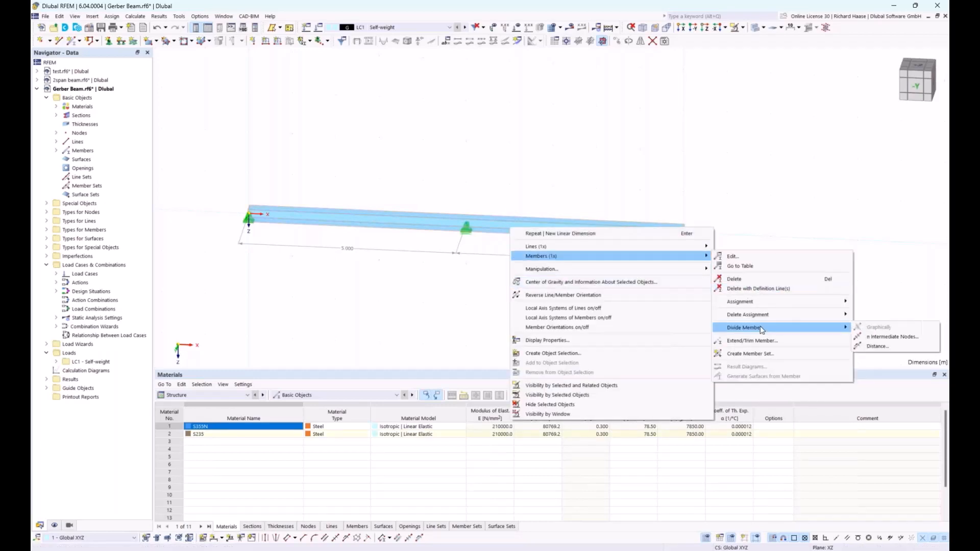
{"action": "left_click", "coordinate": [877, 347]}
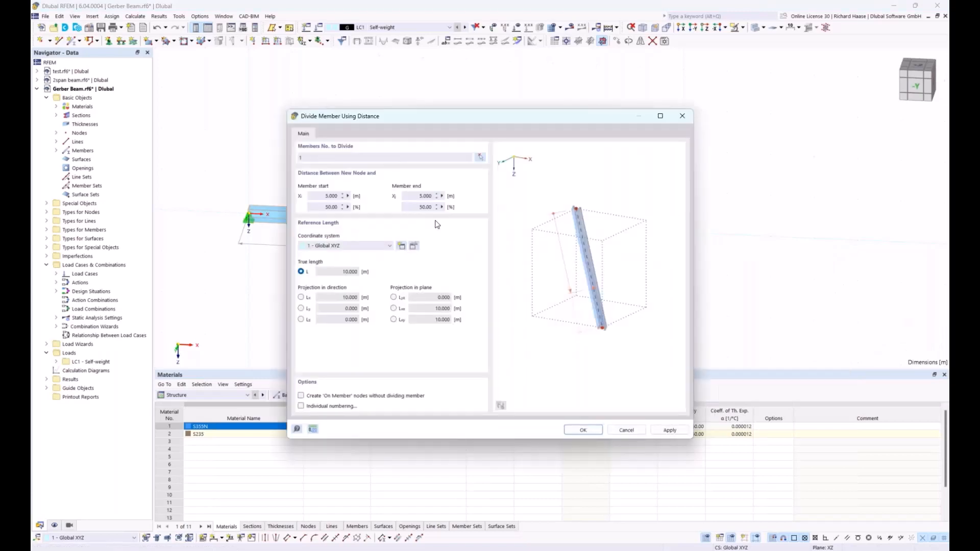
{"action": "double_click", "coordinate": [315, 195]}
{"action": "type", "text": "6"}
{"action": "left_click_drag", "start_coordinate": [490, 120], "coordinate": [480, 269]}
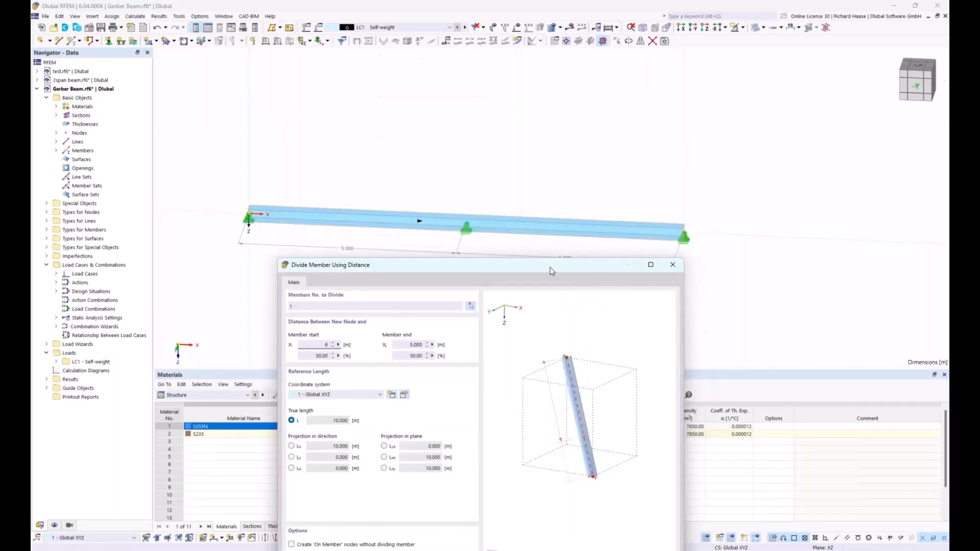
{"action": "left_click_drag", "start_coordinate": [549, 268], "coordinate": [538, 266]}
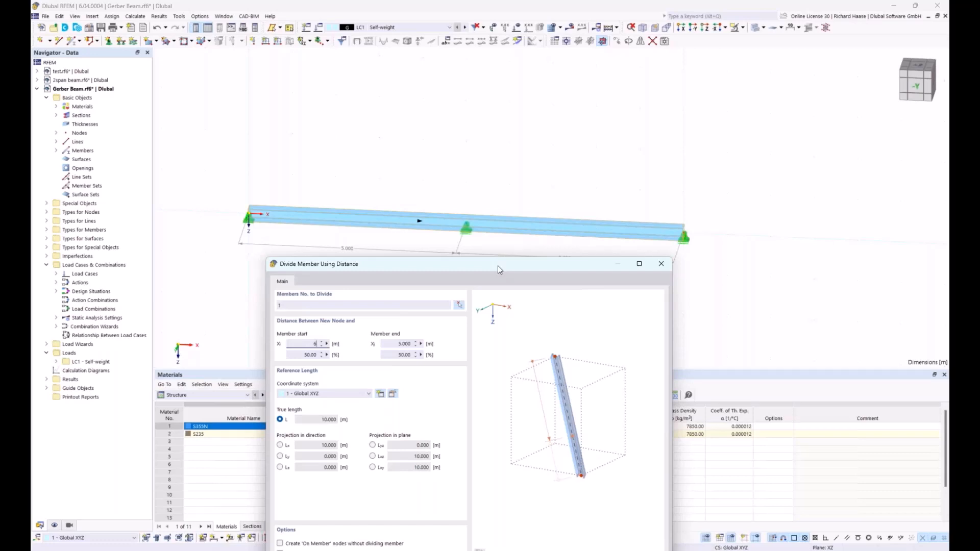
{"action": "left_click_drag", "start_coordinate": [499, 264], "coordinate": [520, 161]}
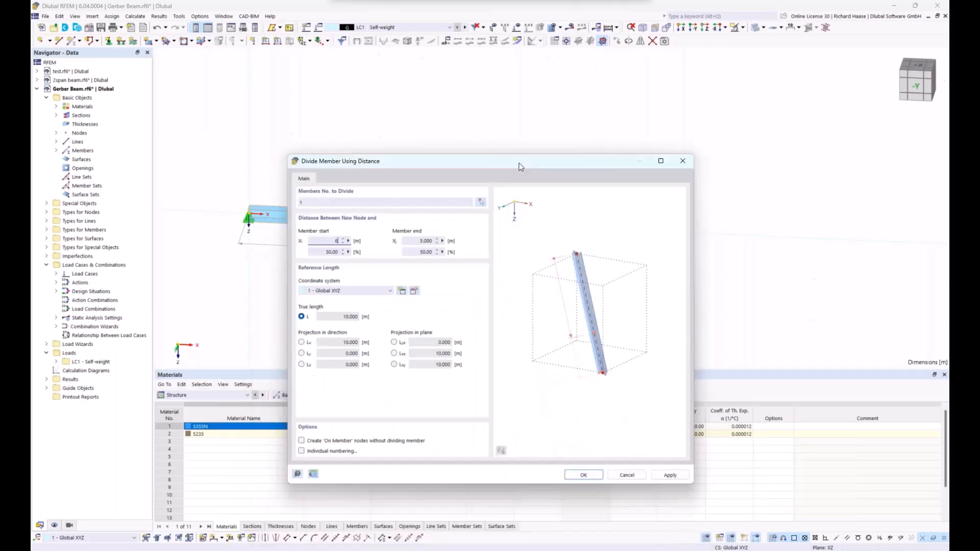
{"action": "left_click", "coordinate": [580, 476]}
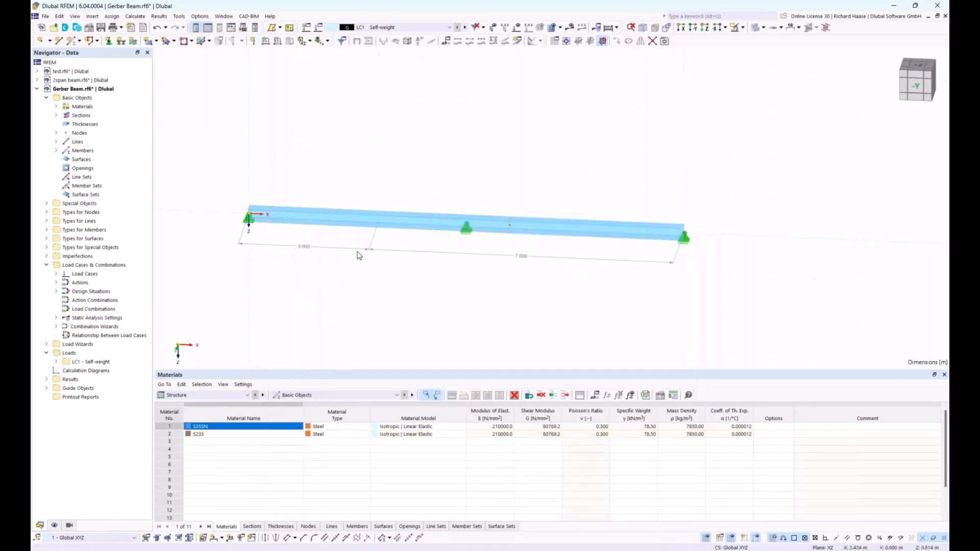
{"action": "key", "text": "Escape"}
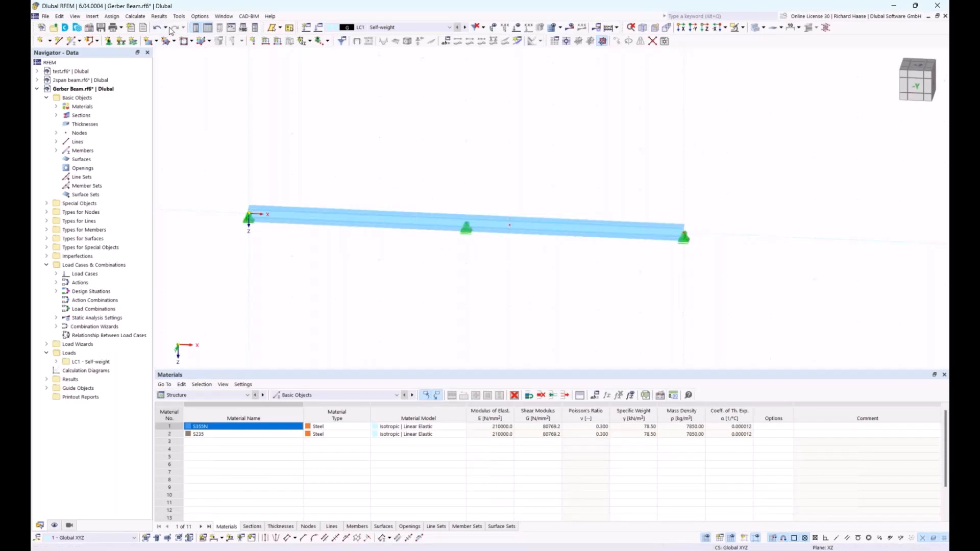
Create a global parameter named length in the Lengths unit group with a value of 5 m
{"action": "left_click", "coordinate": [183, 394]}
{"action": "left_click", "coordinate": [183, 394]}
{"action": "left_click", "coordinate": [595, 396]}
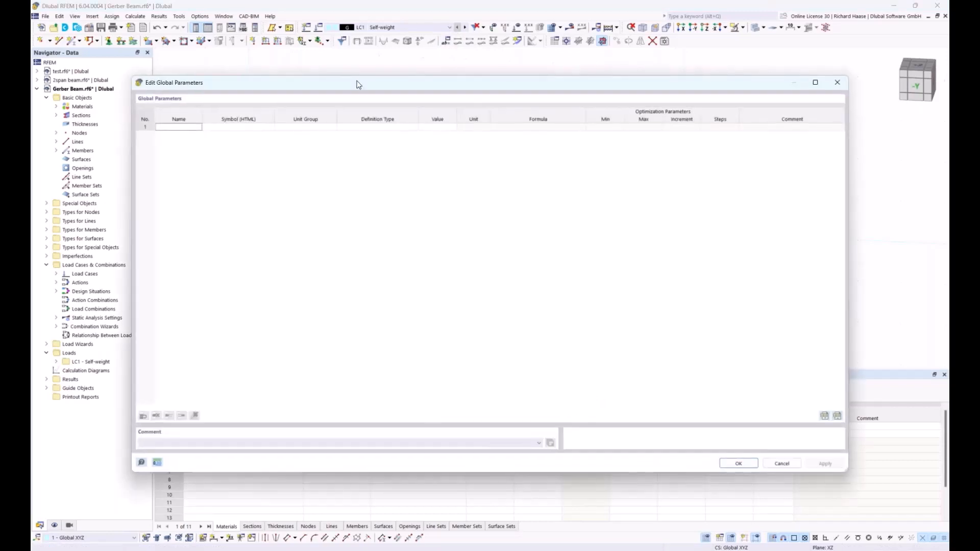
{"action": "left_click_drag", "start_coordinate": [358, 84], "coordinate": [446, 293]}
{"action": "left_click", "coordinate": [266, 330]}
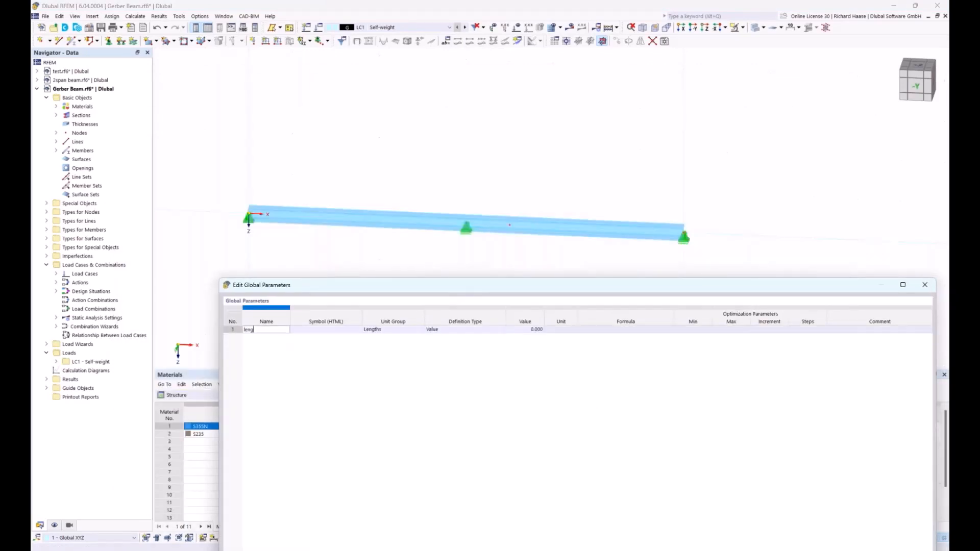
{"action": "left_click", "coordinate": [415, 360]}
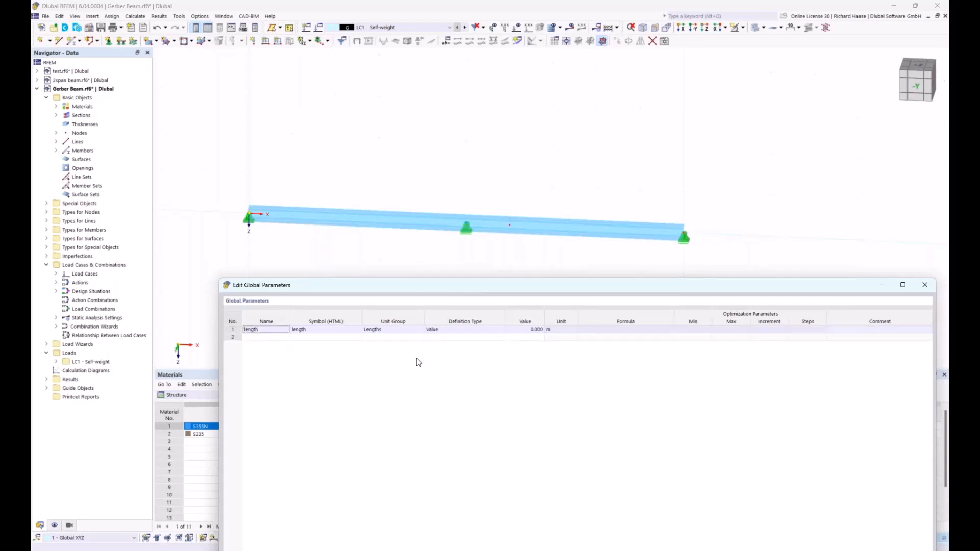
{"action": "left_click", "coordinate": [529, 331]}
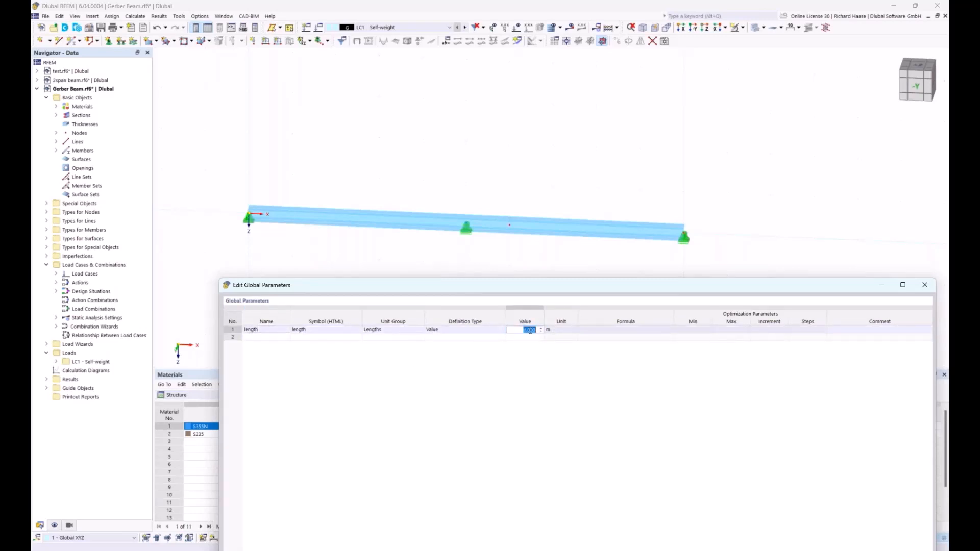
{"action": "type", "text": "5"}
{"action": "key", "text": "Return"}
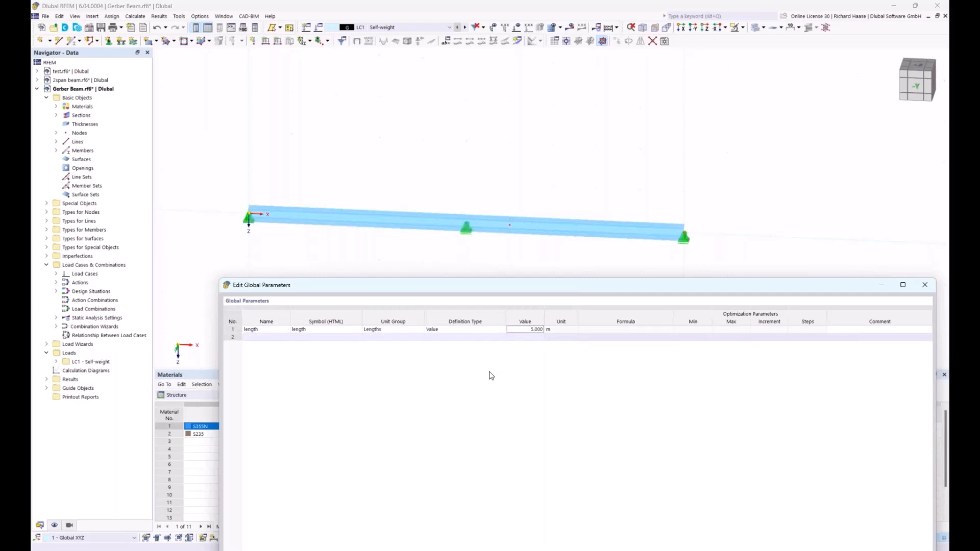
Add a second global parameter named hinge with a value of 0.172 m and apply the parameter list
{"action": "left_click", "coordinate": [270, 338]}
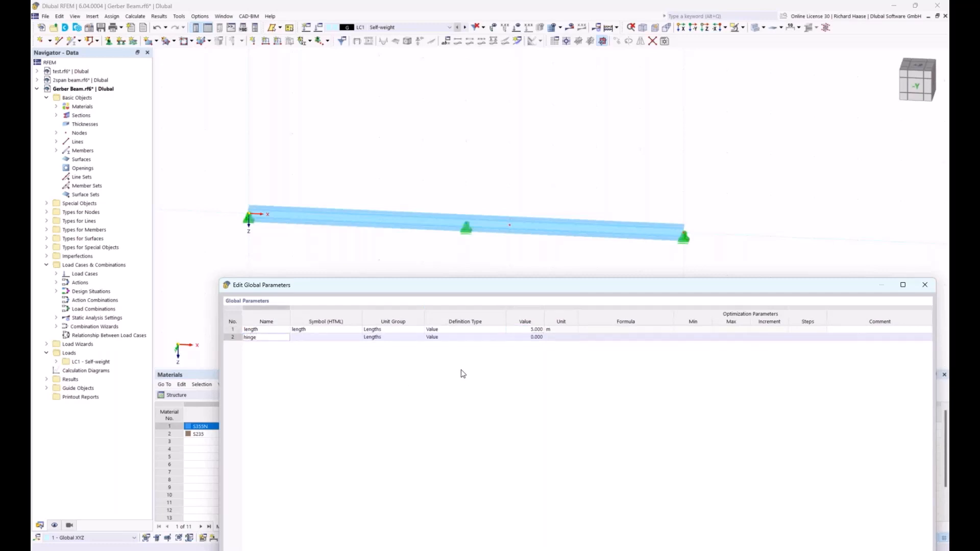
{"action": "left_click", "coordinate": [507, 360]}
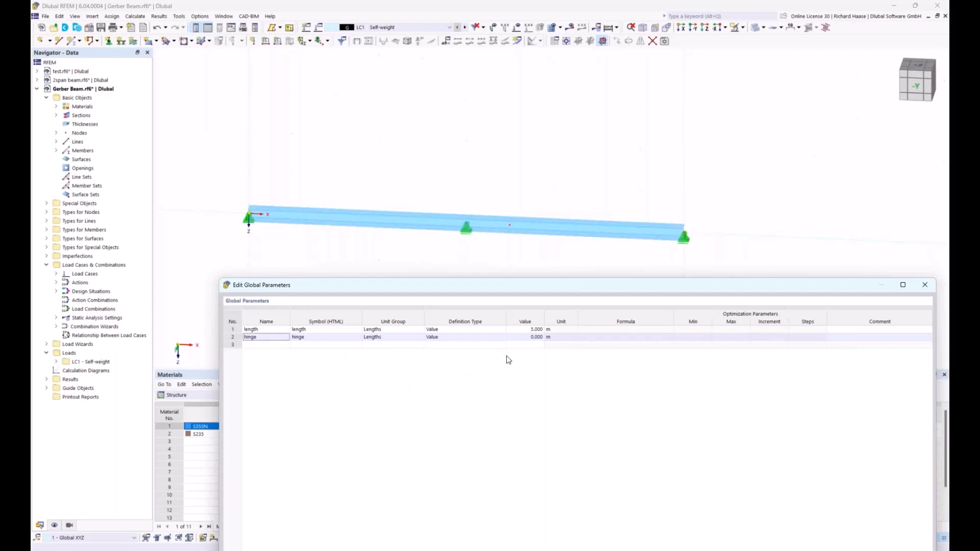
{"action": "left_click", "coordinate": [533, 338]}
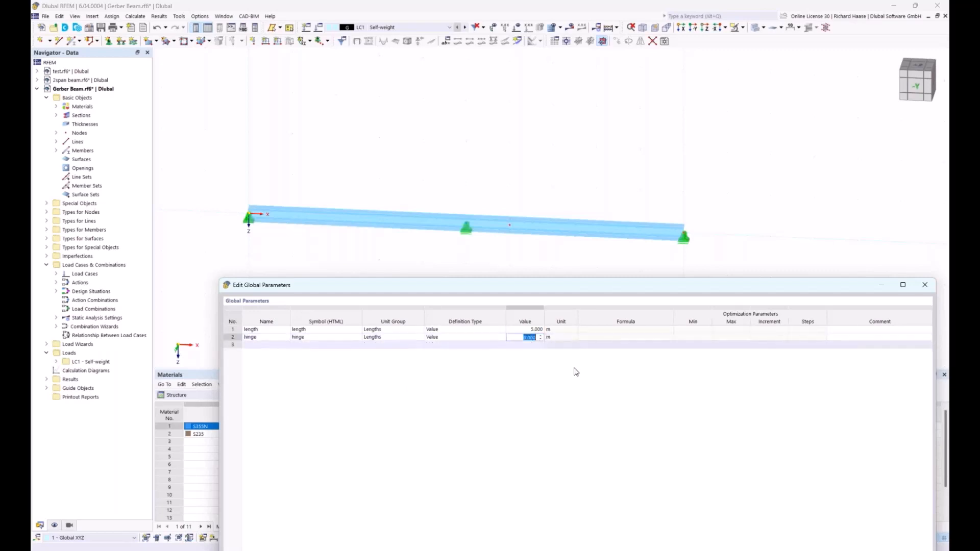
{"action": "key", "text": "BackSpace"}
{"action": "left_click", "coordinate": [524, 378]}
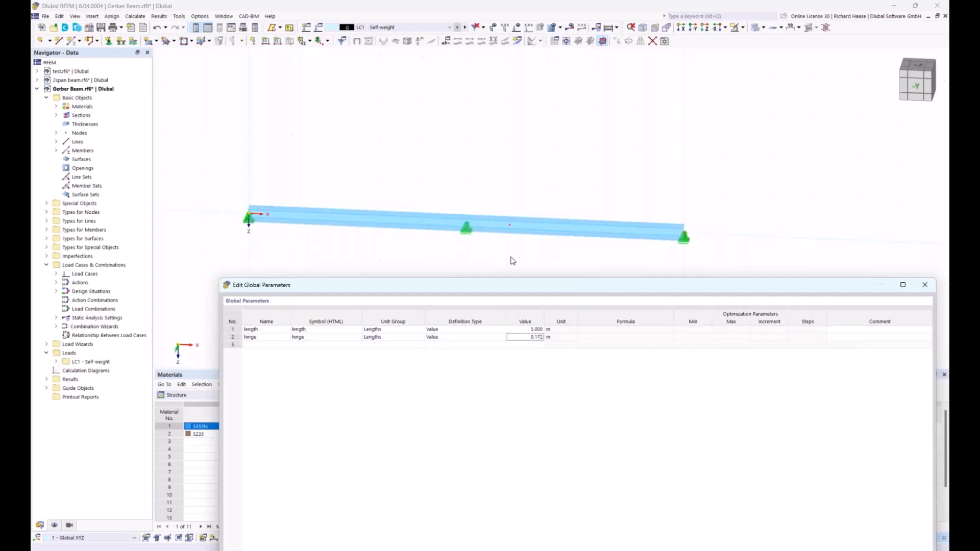
{"action": "left_click_drag", "start_coordinate": [826, 287], "coordinate": [765, 168]}
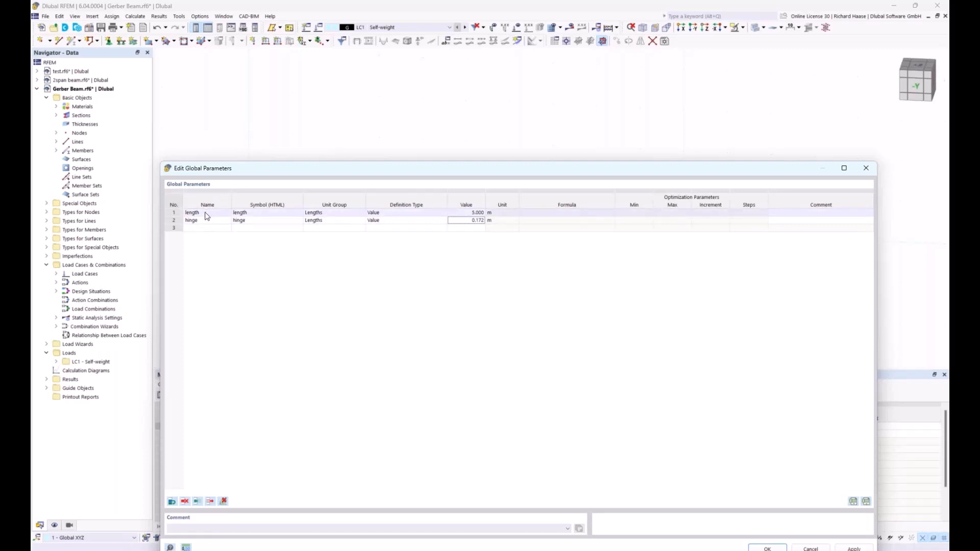
{"action": "left_click_drag", "start_coordinate": [251, 169], "coordinate": [259, 125]}
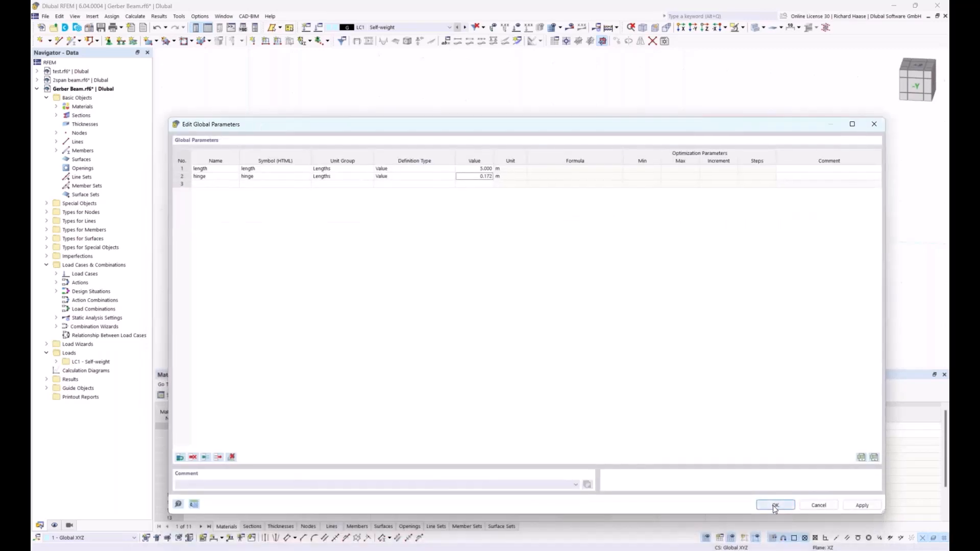
{"action": "left_click", "coordinate": [774, 505]}
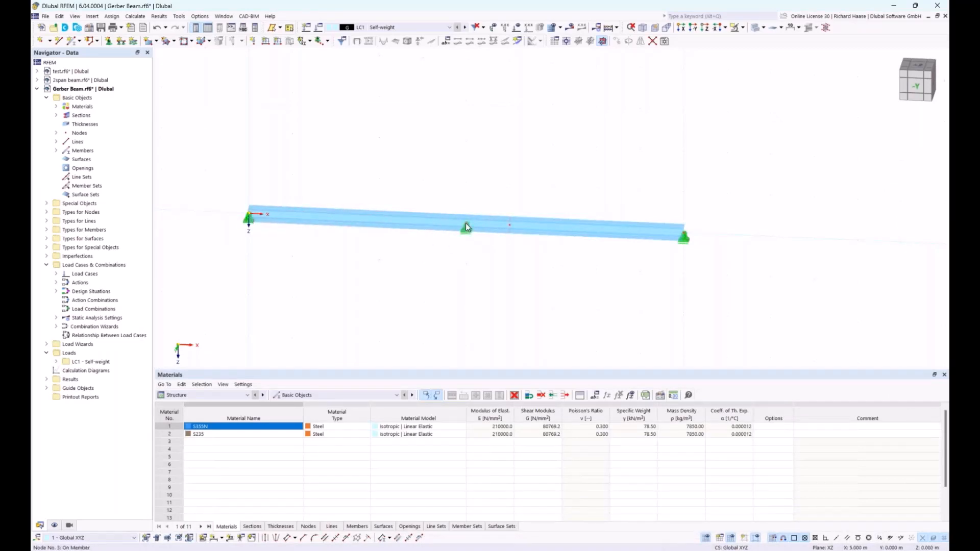
Switch the middle support node's on-member distances to absolute and define its distance from the start node by a formula using the length parameter
{"action": "mouse_move", "coordinate": [466, 227]}
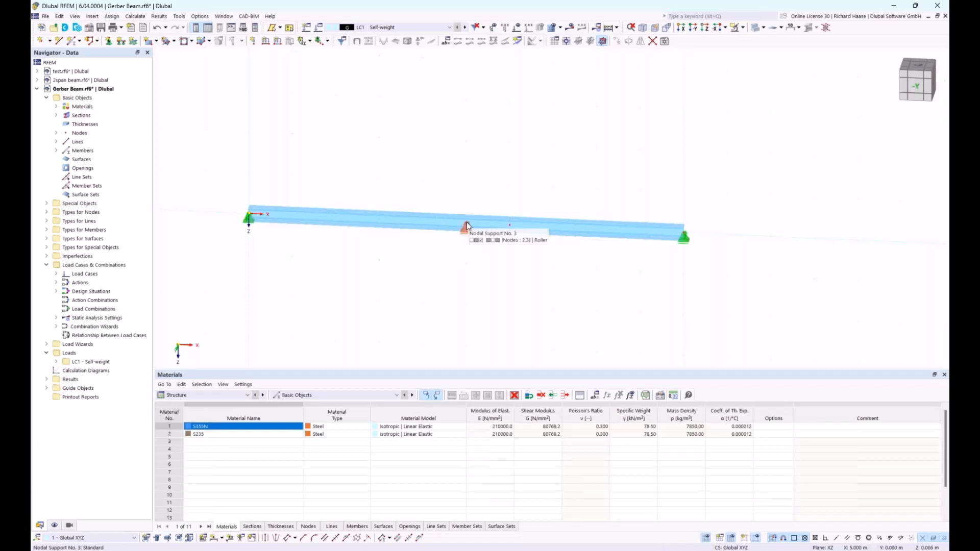
{"action": "double_click", "coordinate": [467, 224]}
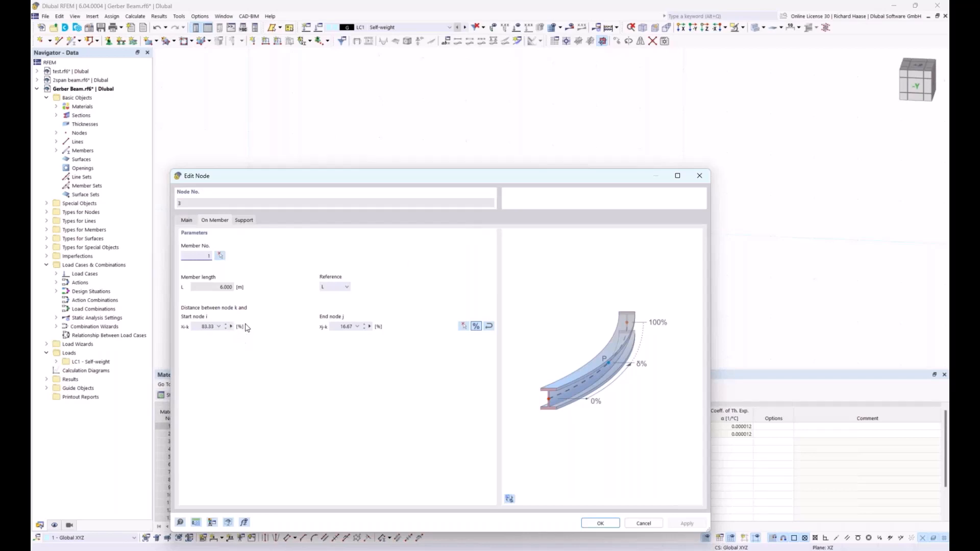
{"action": "left_click", "coordinate": [476, 327]}
{"action": "left_click", "coordinate": [232, 327]}
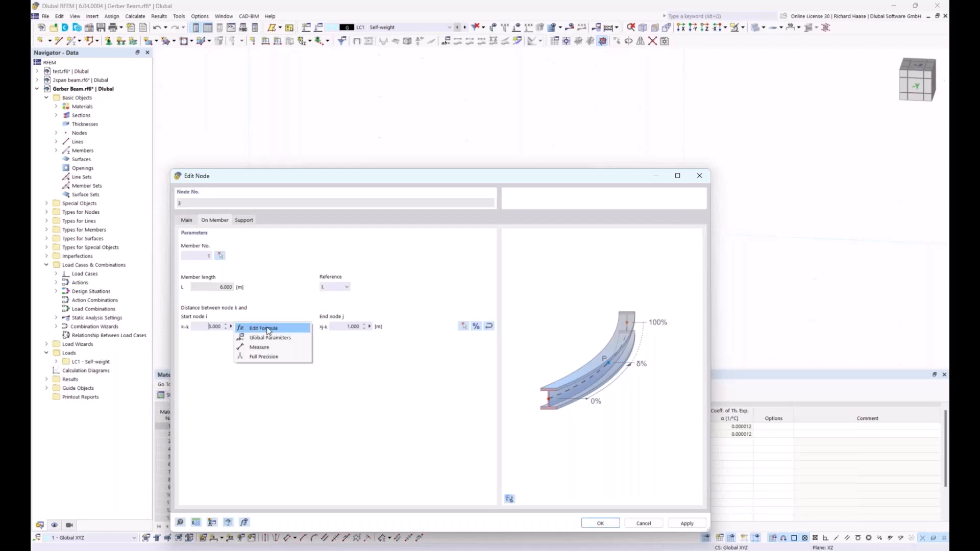
{"action": "left_click", "coordinate": [254, 329]}
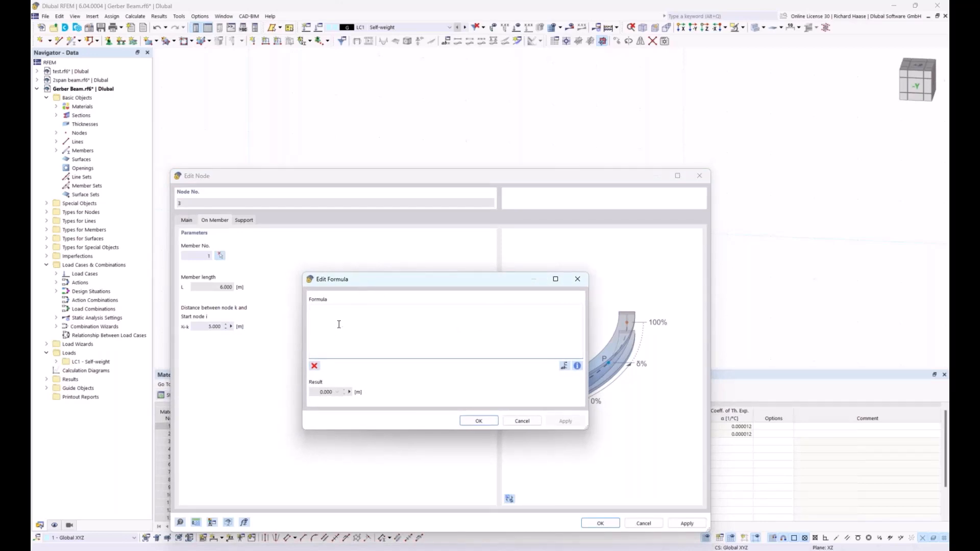
{"action": "type", "text": "11"}
{"action": "type", "text": "*"}
{"action": "type", "text": "le"}
{"action": "left_click", "coordinate": [333, 317]}
{"action": "left_click", "coordinate": [479, 422]}
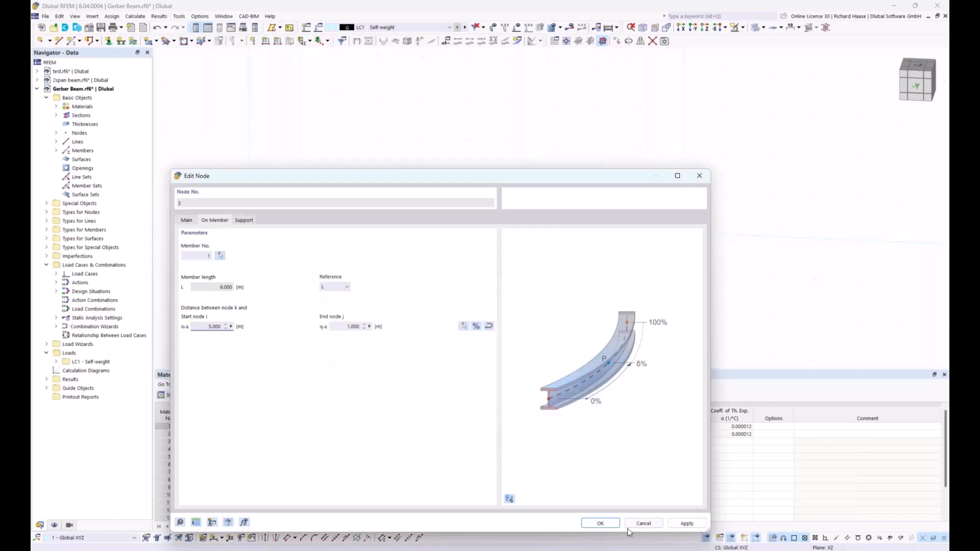
{"action": "left_click", "coordinate": [606, 526]}
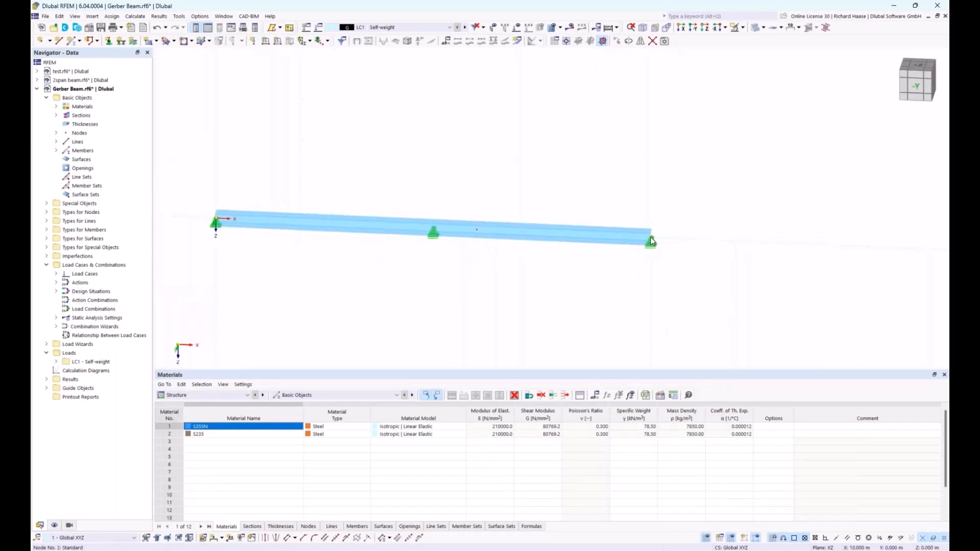
Define the X coordinate of the beam's end node with the formula 2*length
{"action": "double_click", "coordinate": [651, 237]}
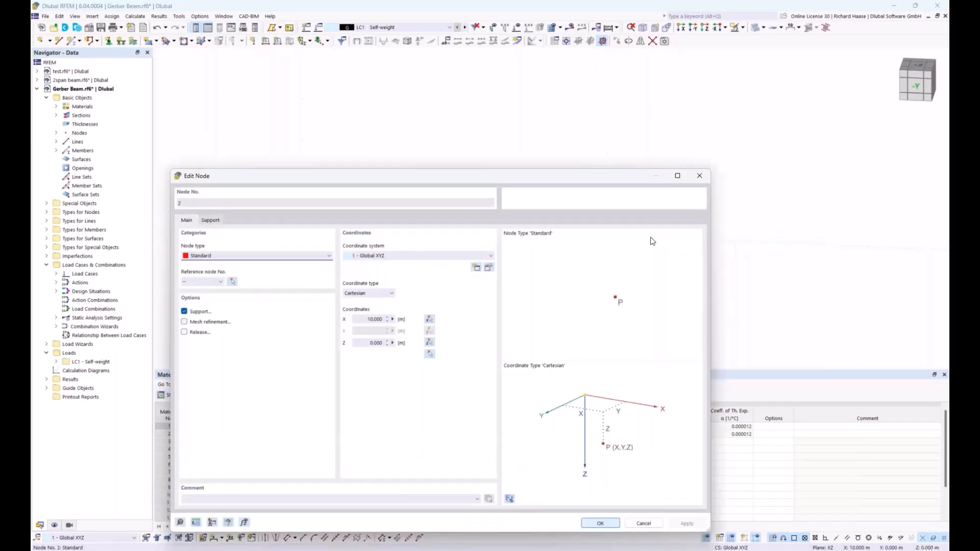
{"action": "left_click", "coordinate": [392, 319]}
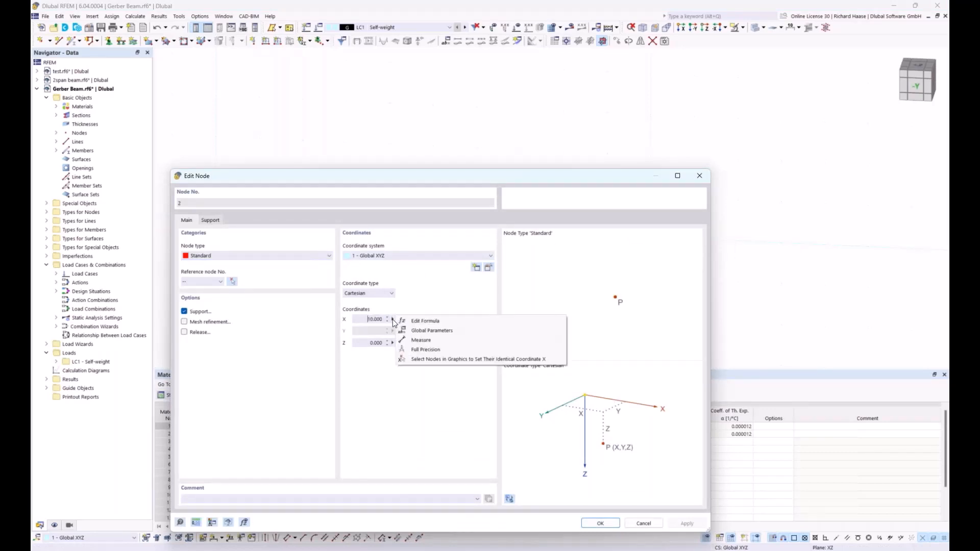
{"action": "left_click", "coordinate": [423, 321]}
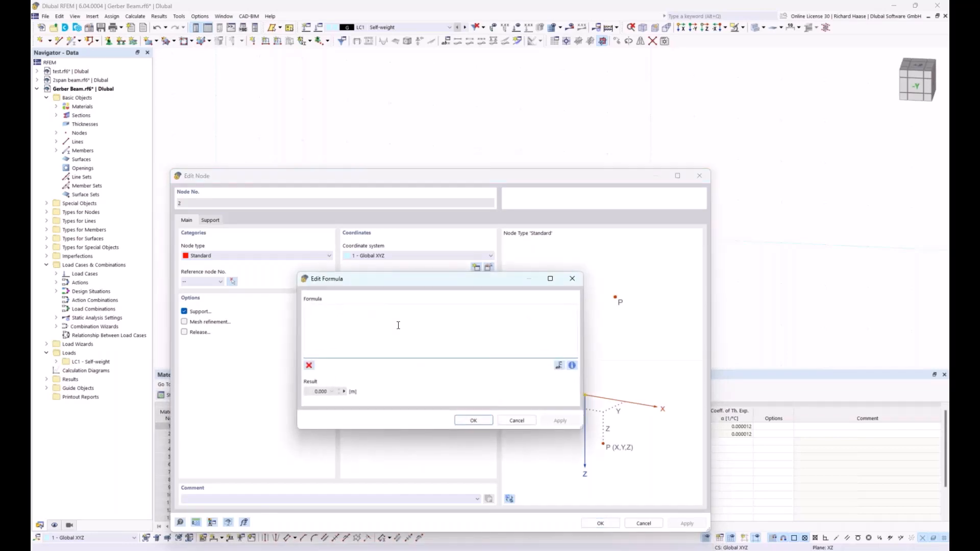
{"action": "type", "text": "2*len"}
{"action": "key", "text": "Return"}
{"action": "left_click", "coordinate": [474, 420]}
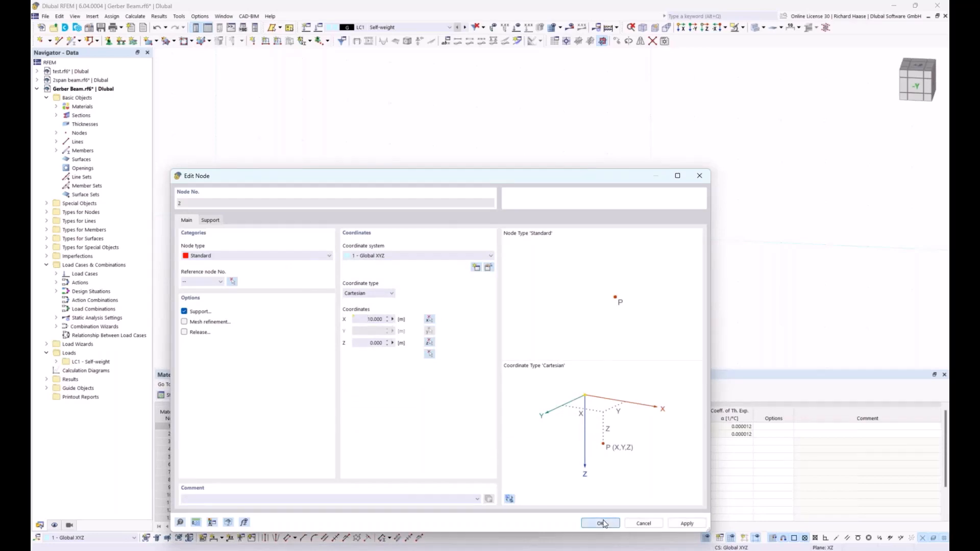
{"action": "left_click", "coordinate": [601, 523]}
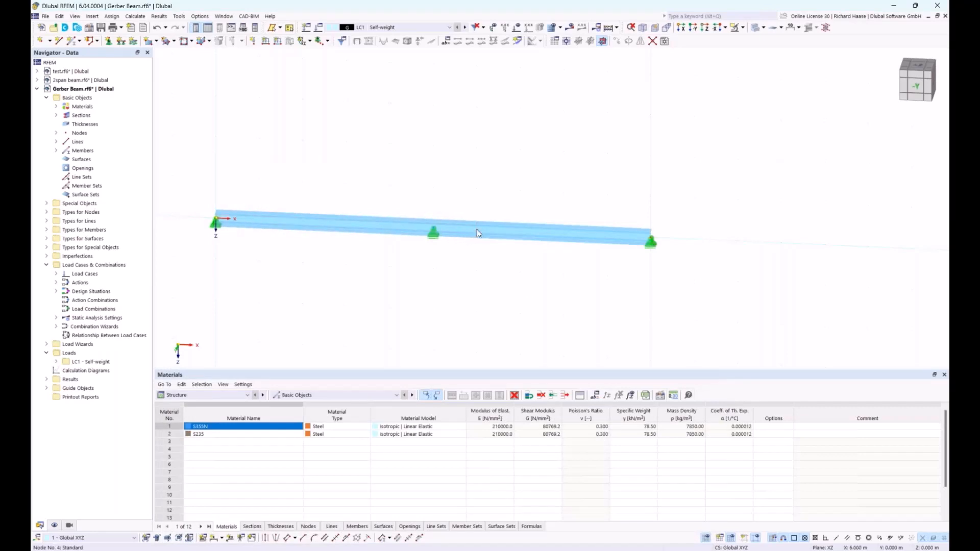
Define the X coordinate of the hinge node between the middle and end supports with the formula length+hinge*length
{"action": "mouse_move", "coordinate": [477, 233]}
{"action": "double_click", "coordinate": [477, 233]}
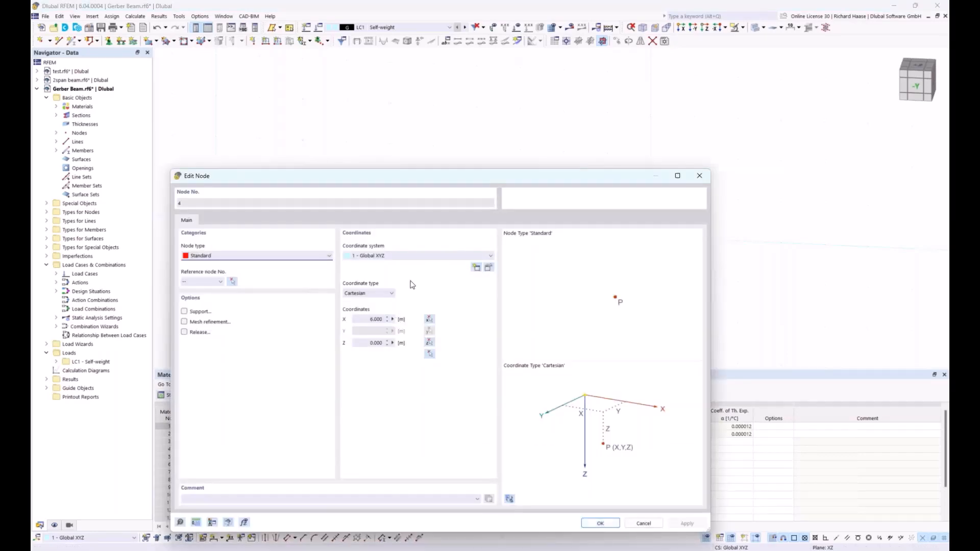
{"action": "left_click_drag", "start_coordinate": [454, 176], "coordinate": [533, 319]}
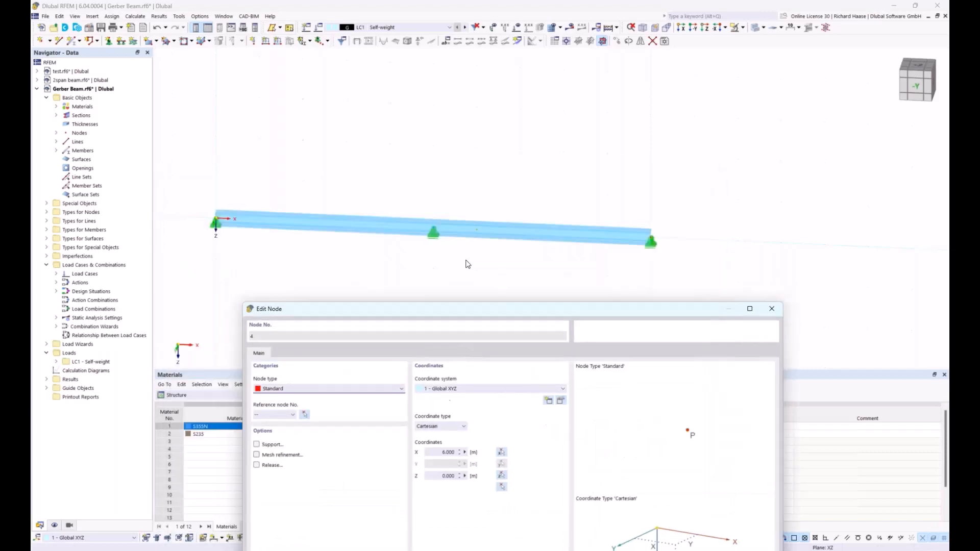
{"action": "left_click", "coordinate": [465, 453]}
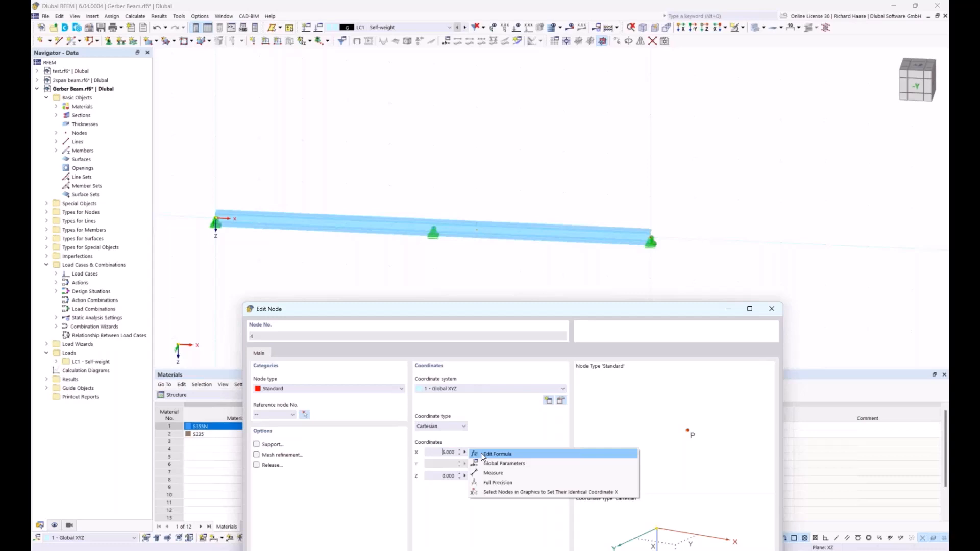
{"action": "left_click", "coordinate": [481, 453]}
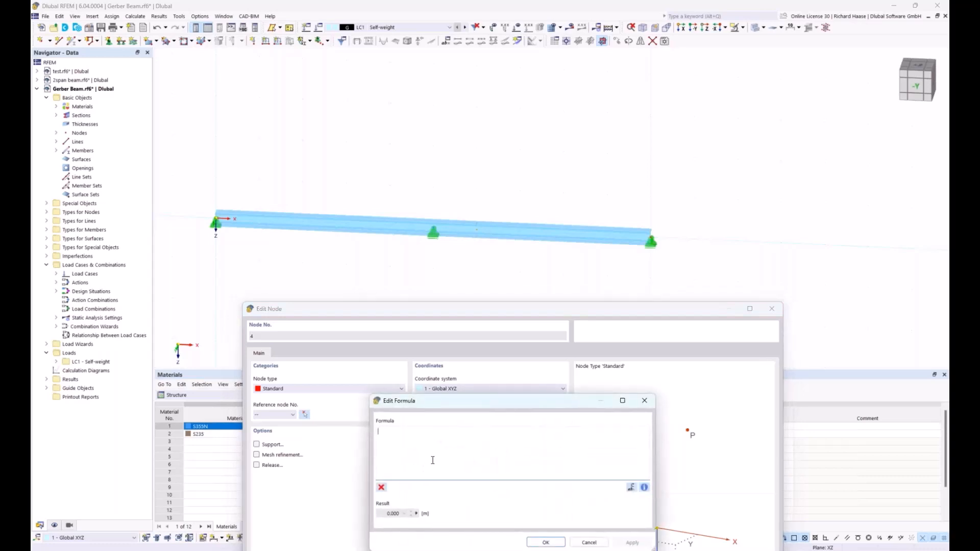
{"action": "type", "text": "le"}
{"action": "double_click", "coordinate": [399, 438]}
{"action": "type", "text": "+hi"}
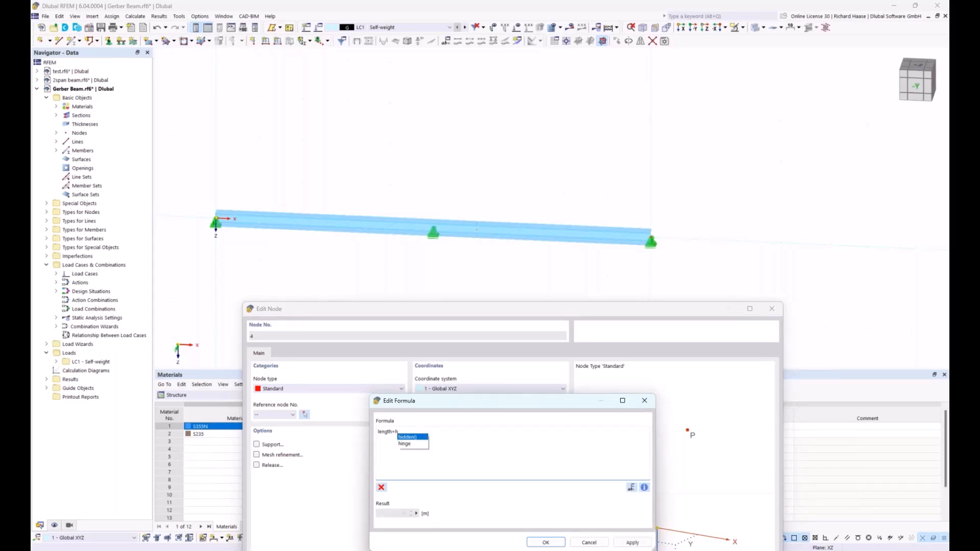
{"action": "double_click", "coordinate": [407, 444]}
{"action": "type", "text": "*len"}
{"action": "double_click", "coordinate": [423, 438]}
{"action": "left_click_drag", "start_coordinate": [501, 403], "coordinate": [464, 319]}
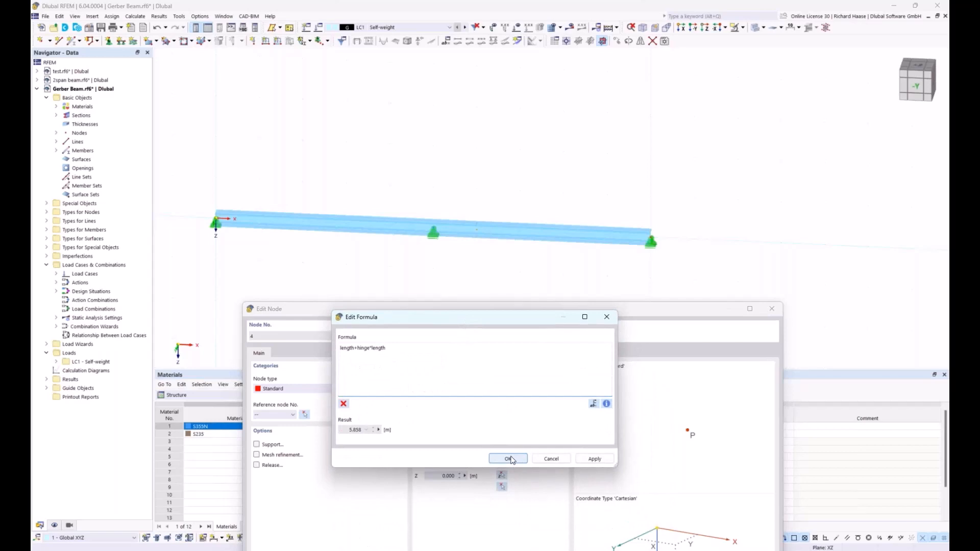
{"action": "left_click", "coordinate": [510, 459]}
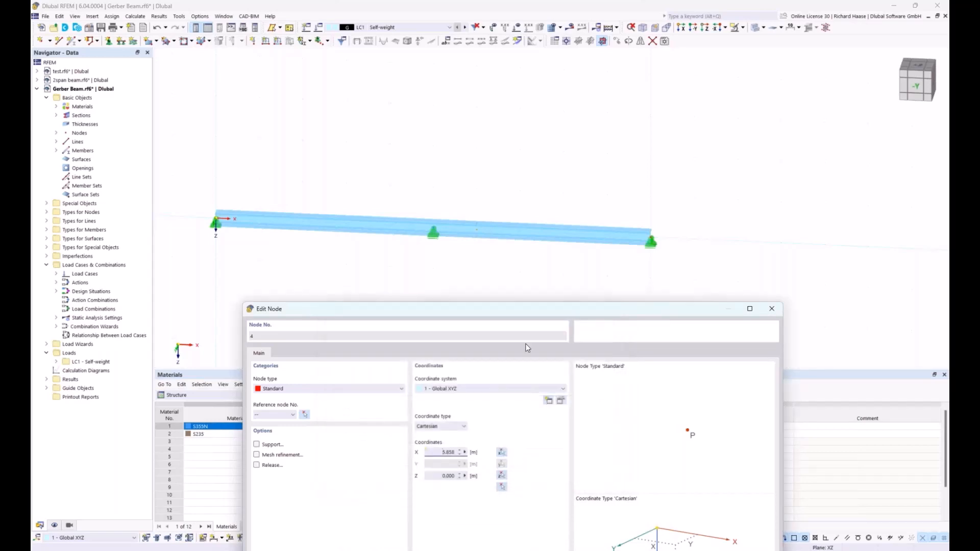
{"action": "left_click_drag", "start_coordinate": [535, 313], "coordinate": [493, 129]}
{"action": "left_click", "coordinate": [629, 474]}
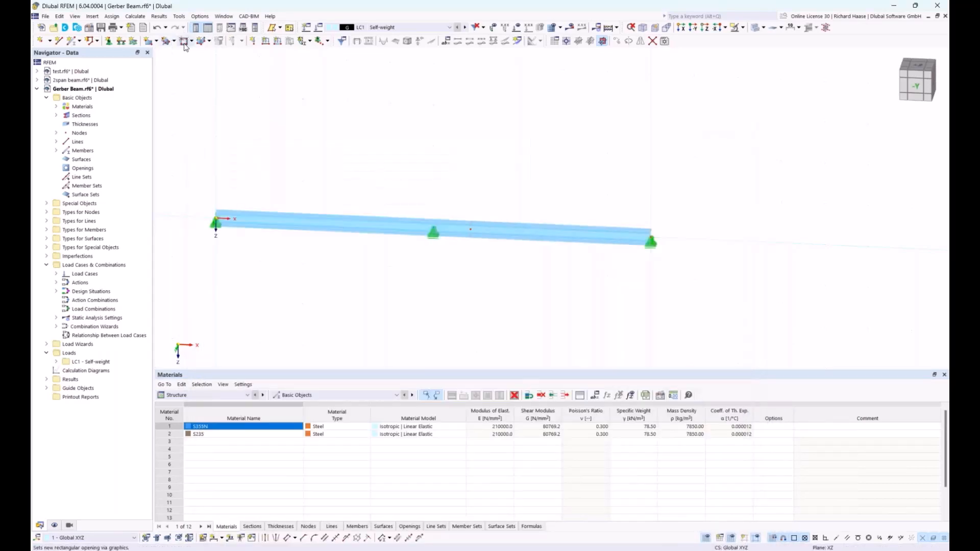
Add a linear dimension chain through the supports and hinge node, in the second plane with an offset of about -0.8 m
{"action": "left_click", "coordinate": [222, 538]}
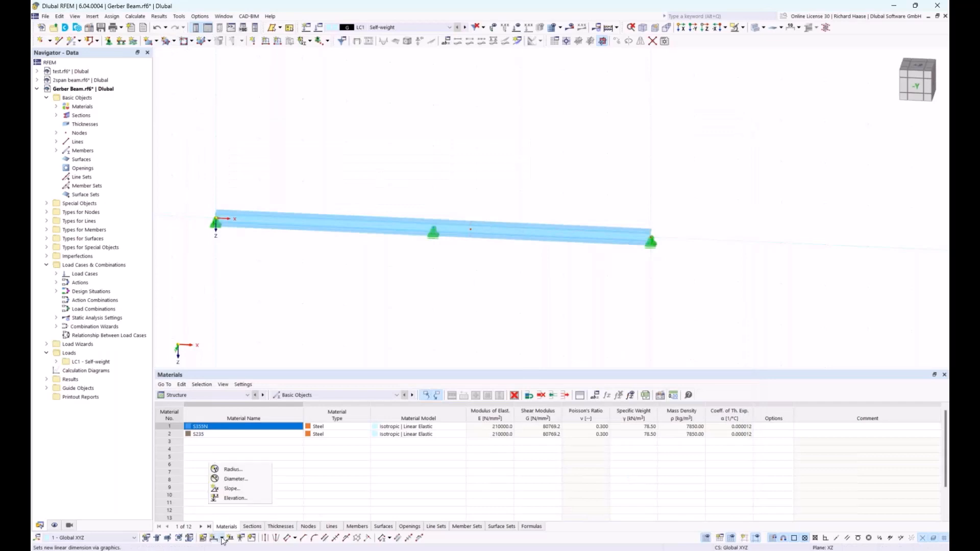
{"action": "left_click", "coordinate": [232, 469]}
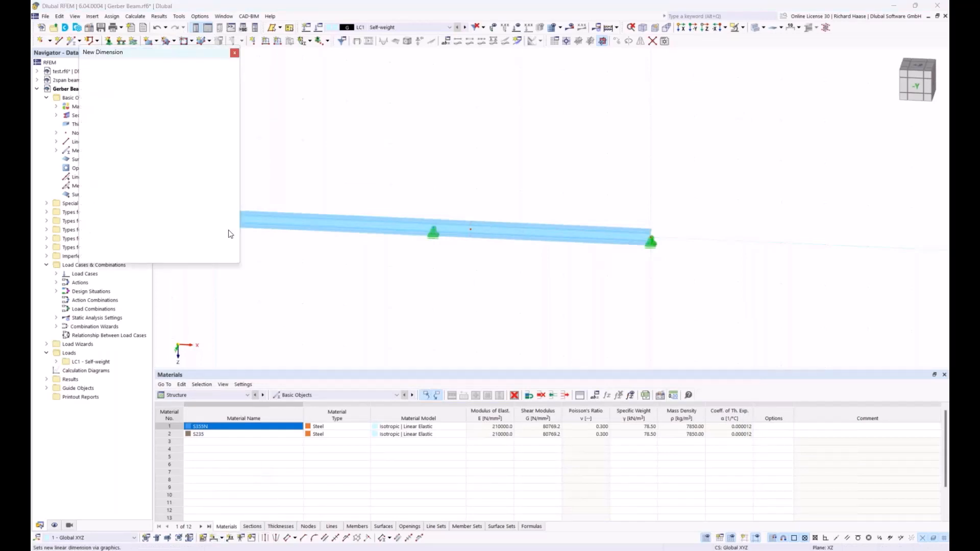
{"action": "middle_click_drag", "start_coordinate": [314, 195], "coordinate": [405, 184]}
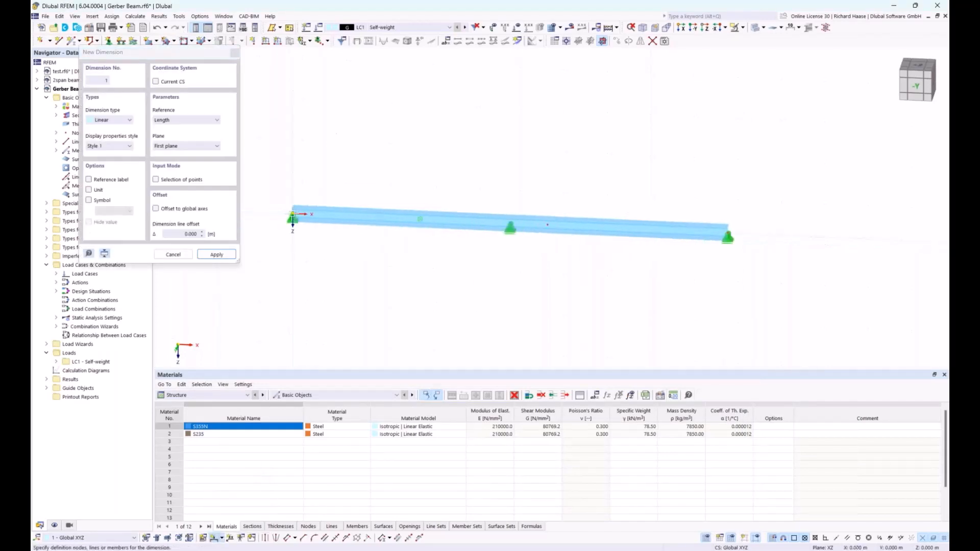
{"action": "left_click", "coordinate": [294, 219]}
{"action": "left_click", "coordinate": [512, 228]}
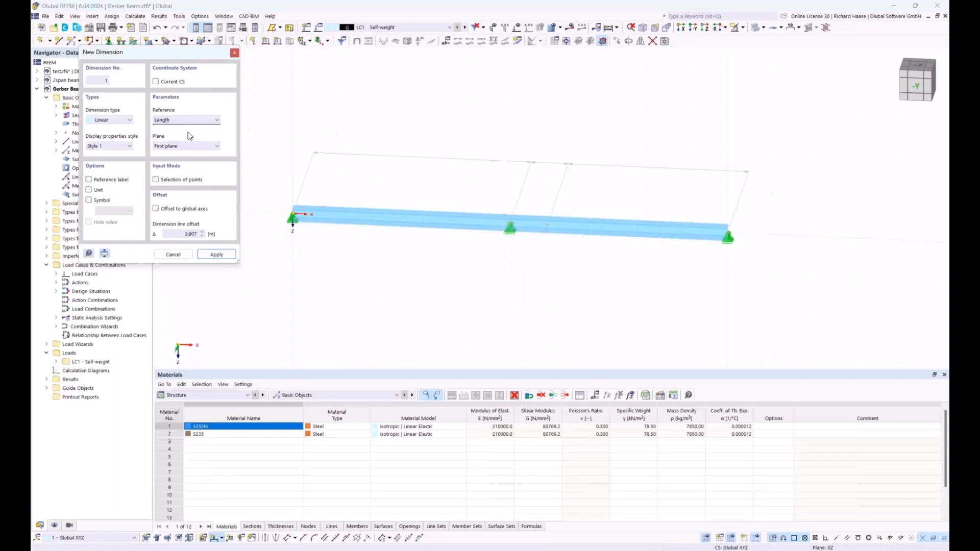
{"action": "left_click", "coordinate": [184, 147]}
{"action": "left_click", "coordinate": [169, 161]}
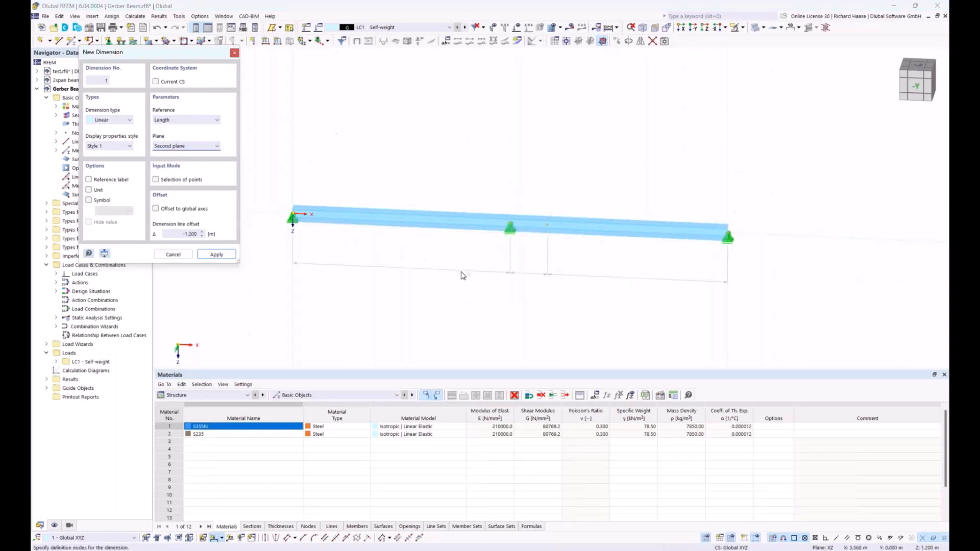
{"action": "left_click", "coordinate": [461, 265]}
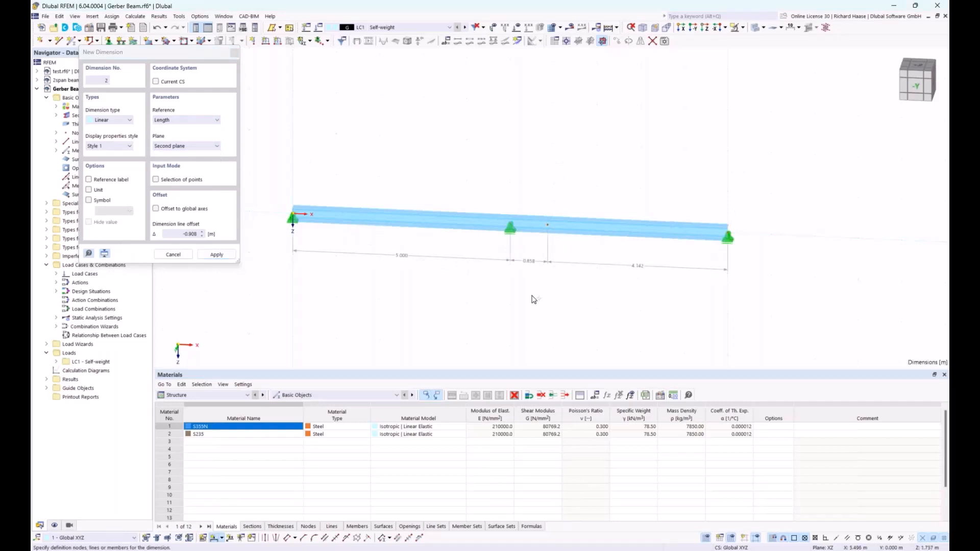
{"action": "key", "text": "Escape"}
{"action": "scroll", "coordinate": [532, 300], "scroll_direction": "down", "scroll_amount": 1}
{"action": "middle_click_drag", "start_coordinate": [533, 301], "coordinate": [435, 299]}
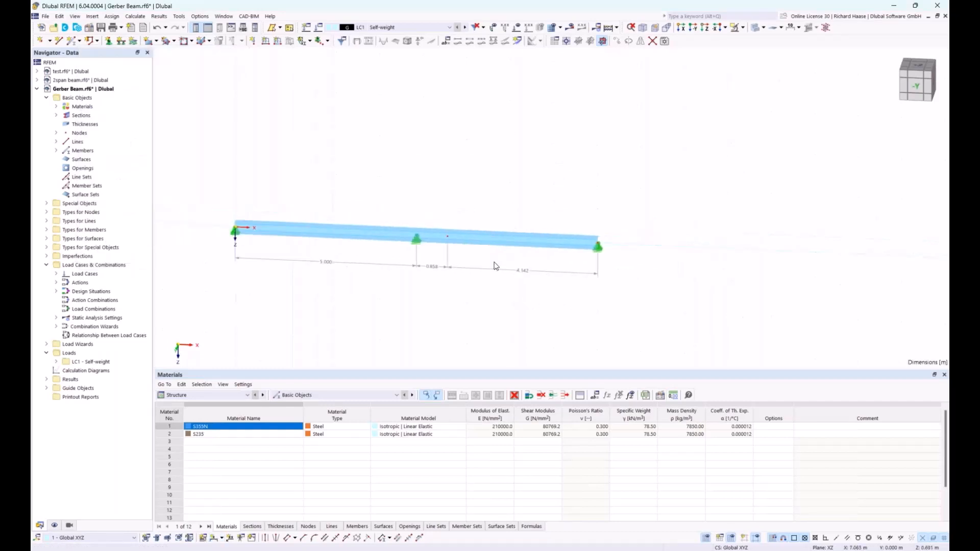
View the beam against the Y axis and set the global parameter length to 8 m
{"action": "left_click", "coordinate": [917, 88]}
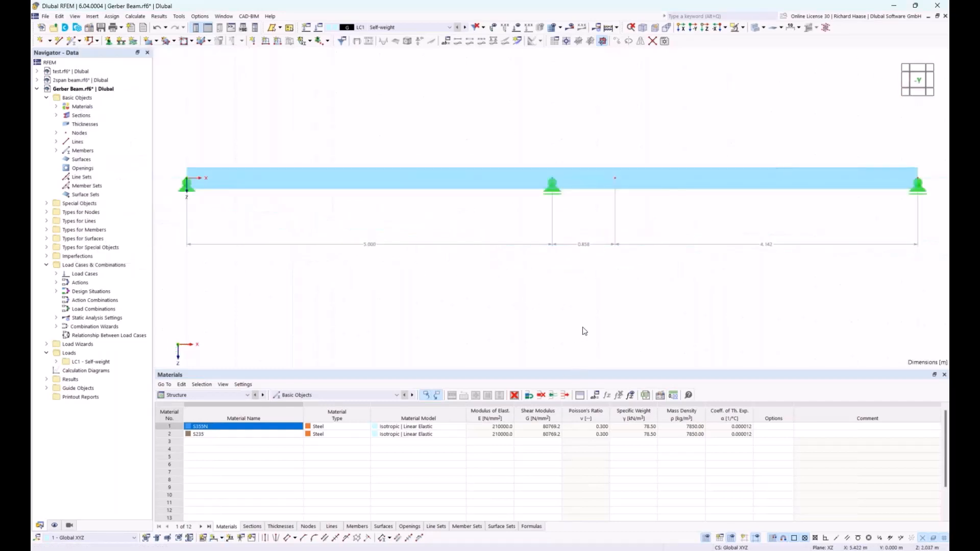
{"action": "scroll", "coordinate": [583, 330], "scroll_direction": "down", "scroll_amount": 2}
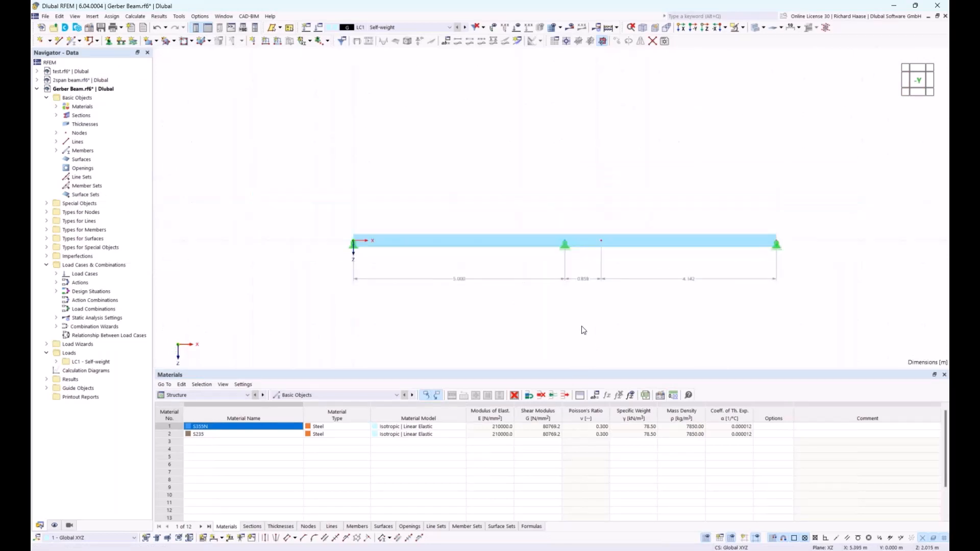
{"action": "left_click", "coordinate": [596, 398]}
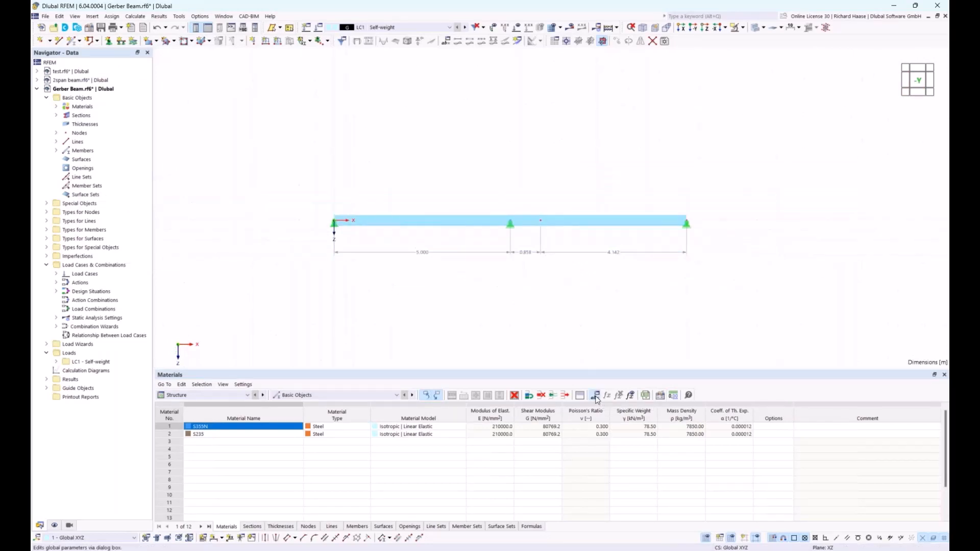
{"action": "left_click", "coordinate": [476, 168]}
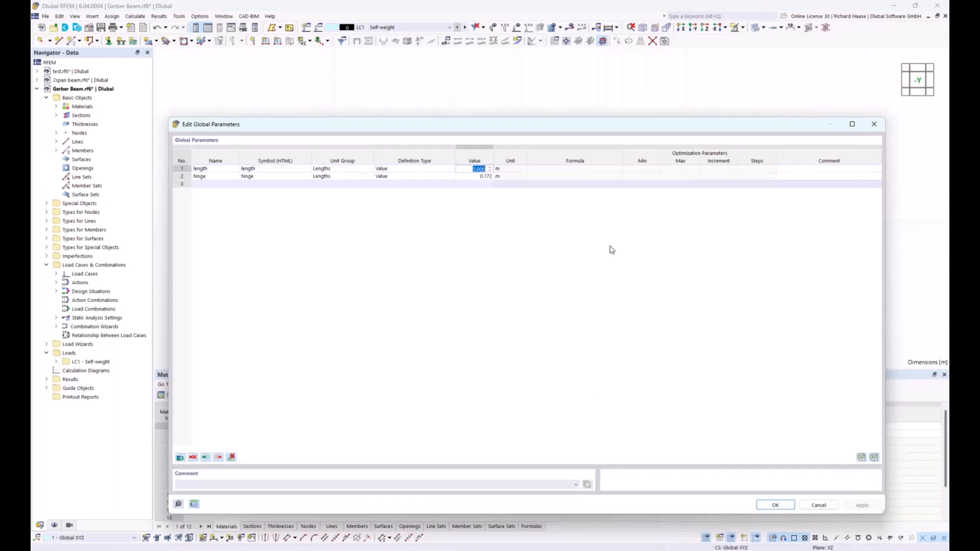
{"action": "type", "text": "8"}
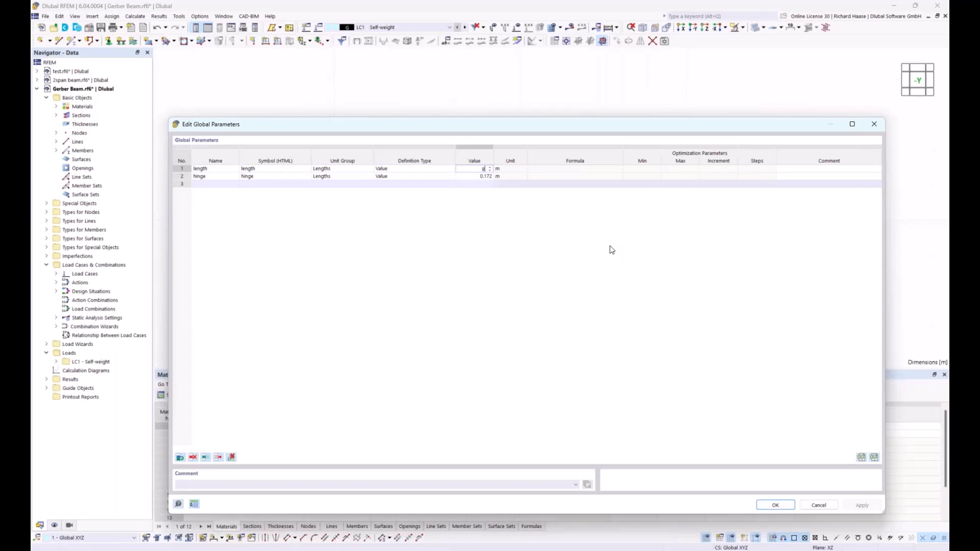
{"action": "left_click", "coordinate": [775, 505]}
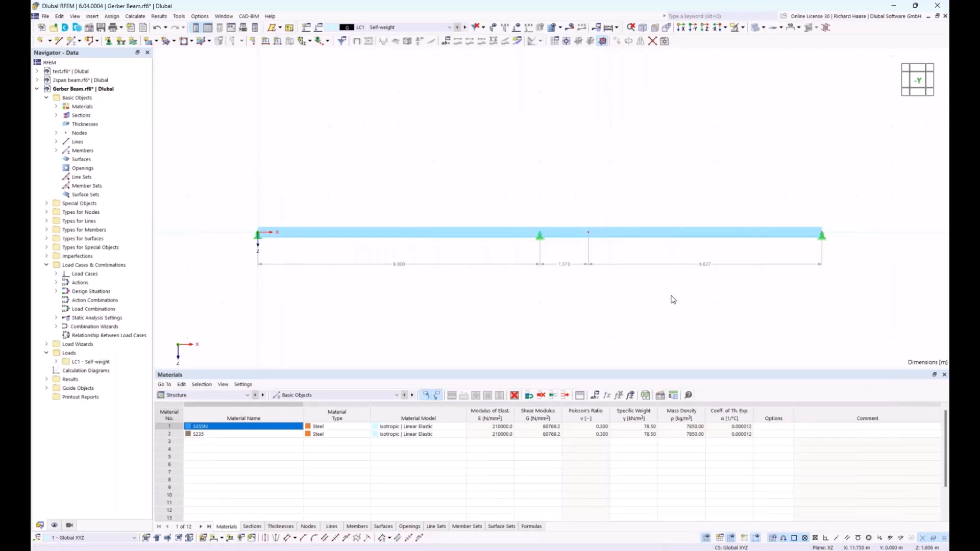
{"action": "scroll", "coordinate": [673, 299], "scroll_direction": "down", "scroll_amount": 2}
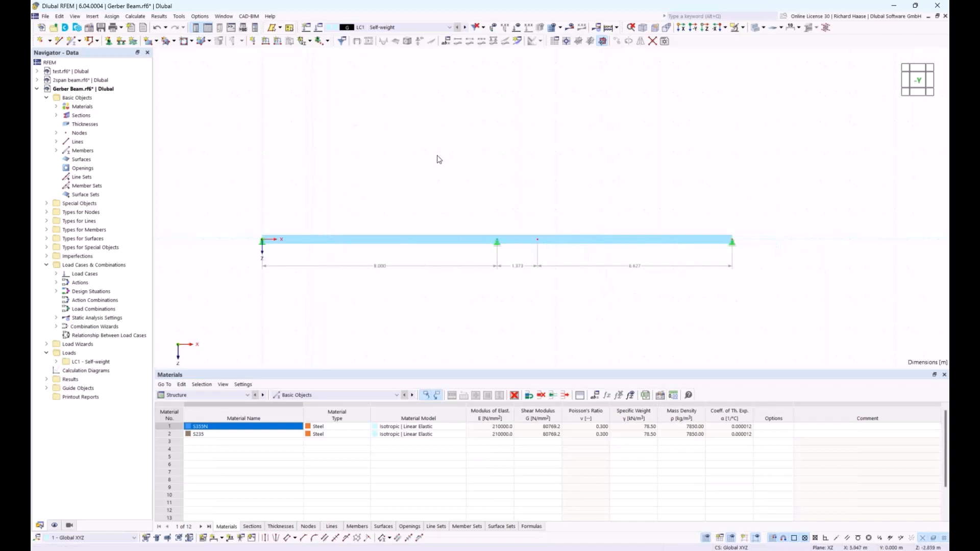
Show the results of load case LC1 Self-weight and display the member bending moments My
{"action": "left_click", "coordinate": [394, 27]}
{"action": "left_click", "coordinate": [394, 27]}
{"action": "left_click", "coordinate": [571, 28]}
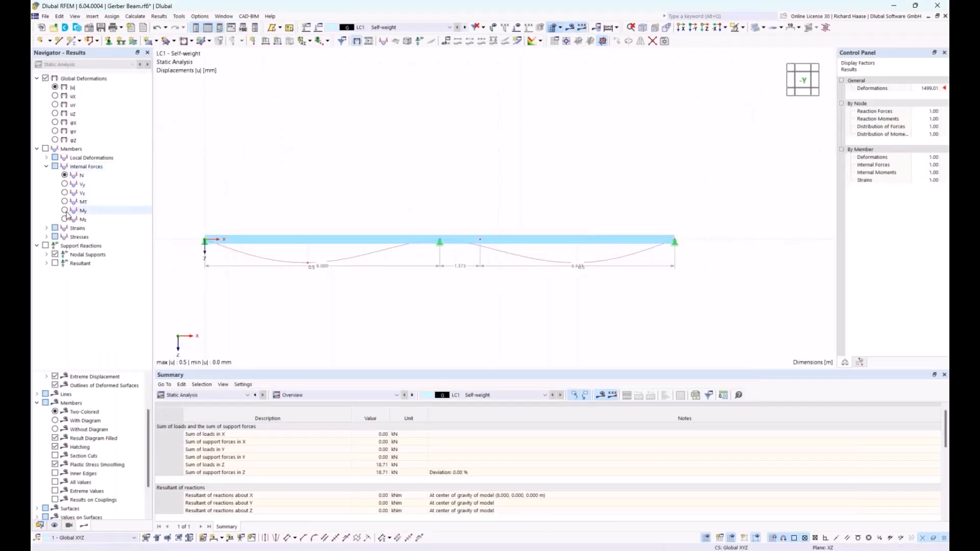
{"action": "left_click", "coordinate": [65, 211]}
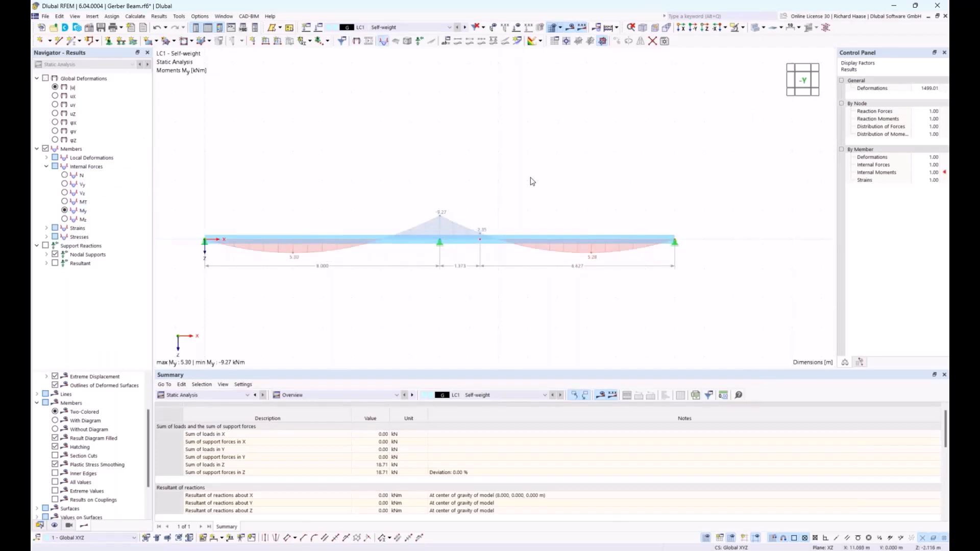
Assign a new member hinge releasing rotation φy to the start of the member that begins at the hinge node
{"action": "middle_click_drag", "start_coordinate": [524, 181], "coordinate": [510, 235], "text": "ctrl"}
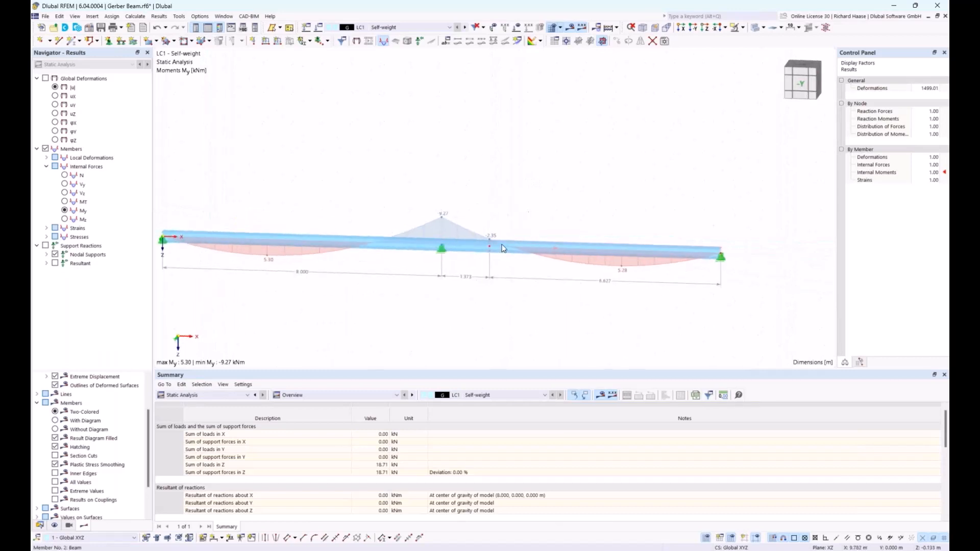
{"action": "double_click", "coordinate": [501, 249]}
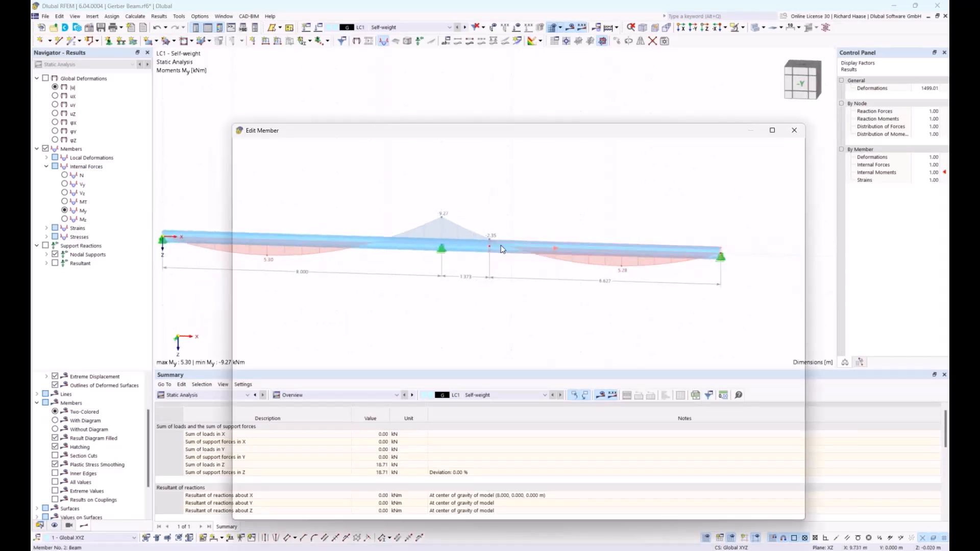
{"action": "left_click_drag", "start_coordinate": [332, 158], "coordinate": [332, 282]}
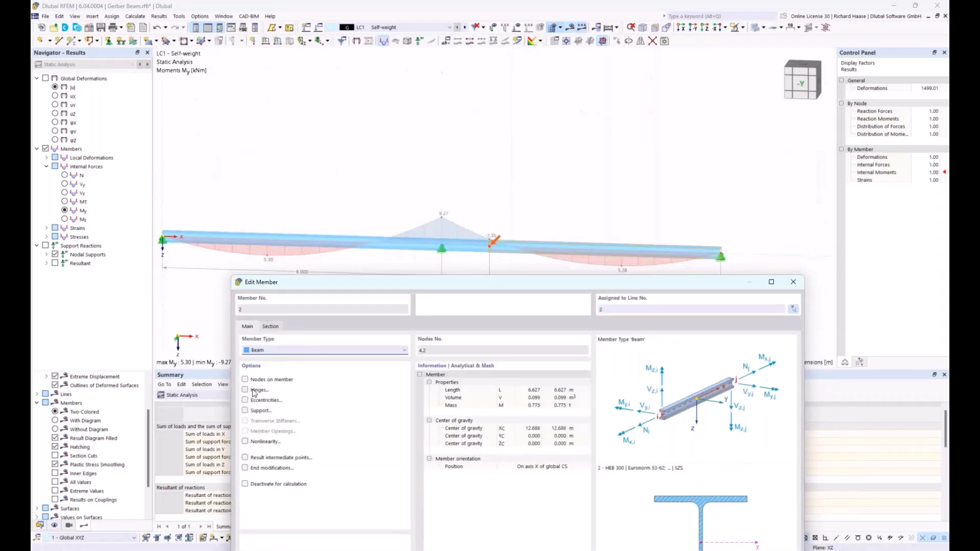
{"action": "left_click", "coordinate": [254, 391]}
{"action": "left_click", "coordinate": [291, 326]}
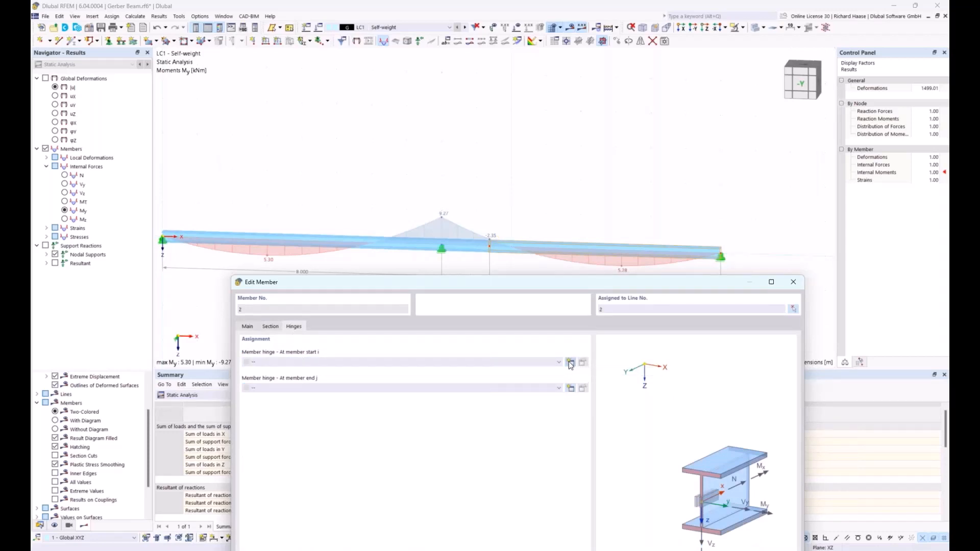
{"action": "left_click", "coordinate": [570, 363]}
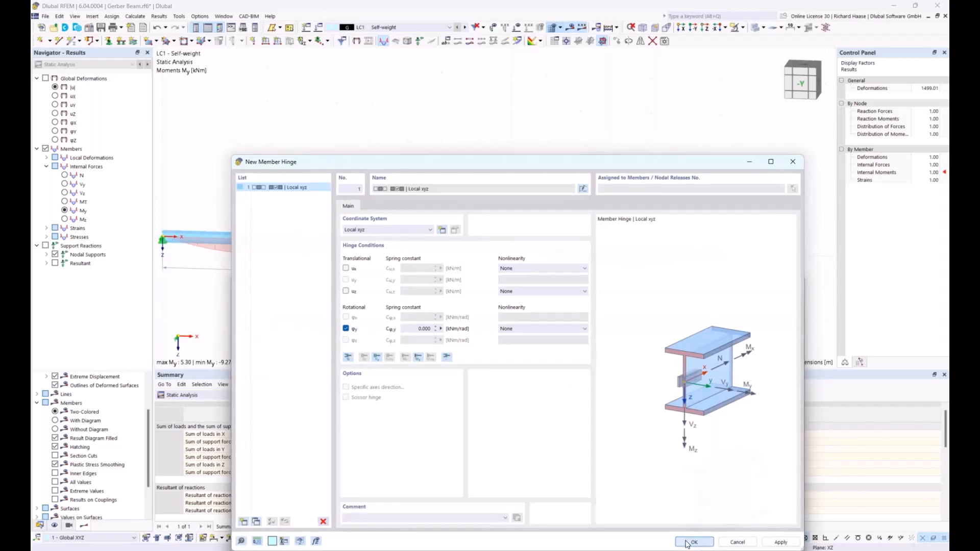
{"action": "left_click", "coordinate": [692, 542]}
{"action": "left_click_drag", "start_coordinate": [503, 284], "coordinate": [489, 233]}
{"action": "left_click_drag", "start_coordinate": [650, 231], "coordinate": [633, 149]}
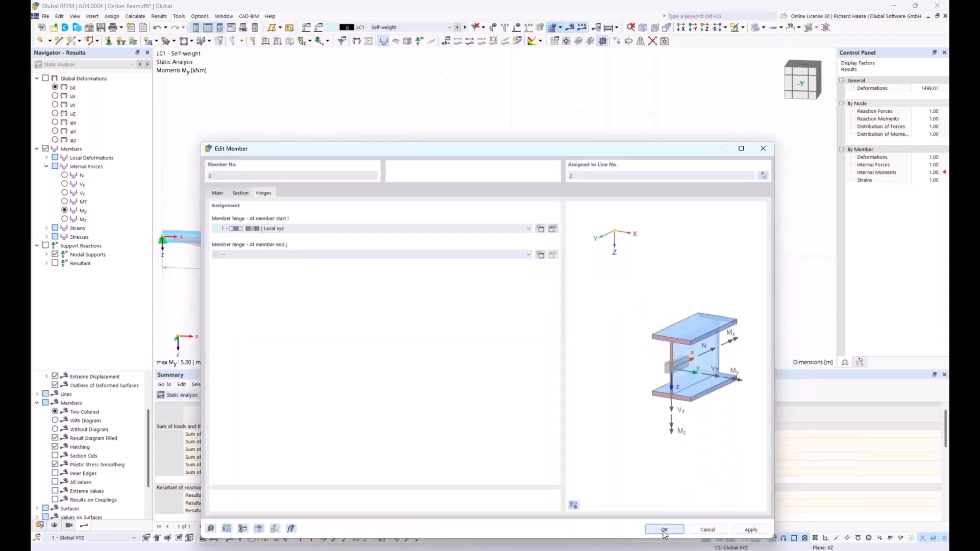
{"action": "left_click", "coordinate": [665, 530]}
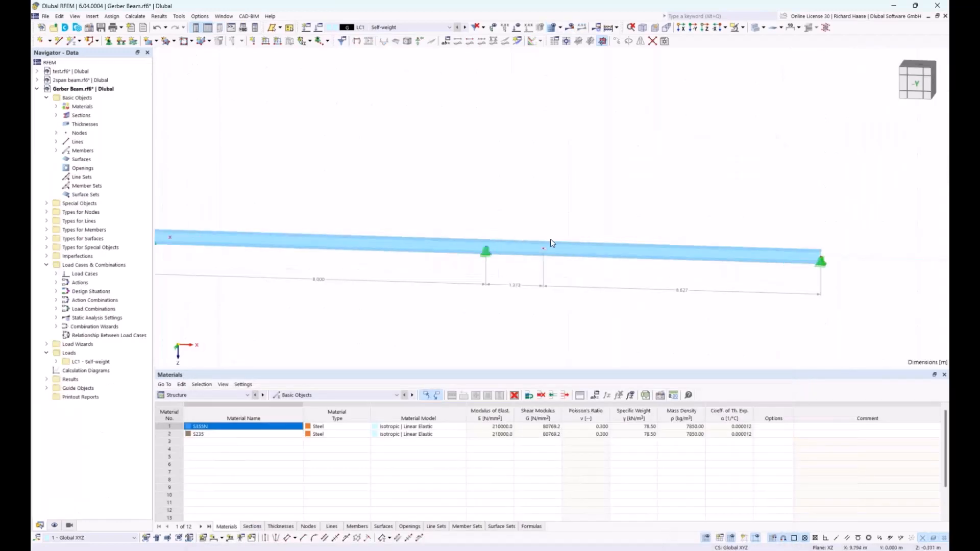
Enlarge the display size of the member hinge symbol to its maximum
{"action": "scroll", "coordinate": [550, 246], "scroll_direction": "up", "scroll_amount": 3}
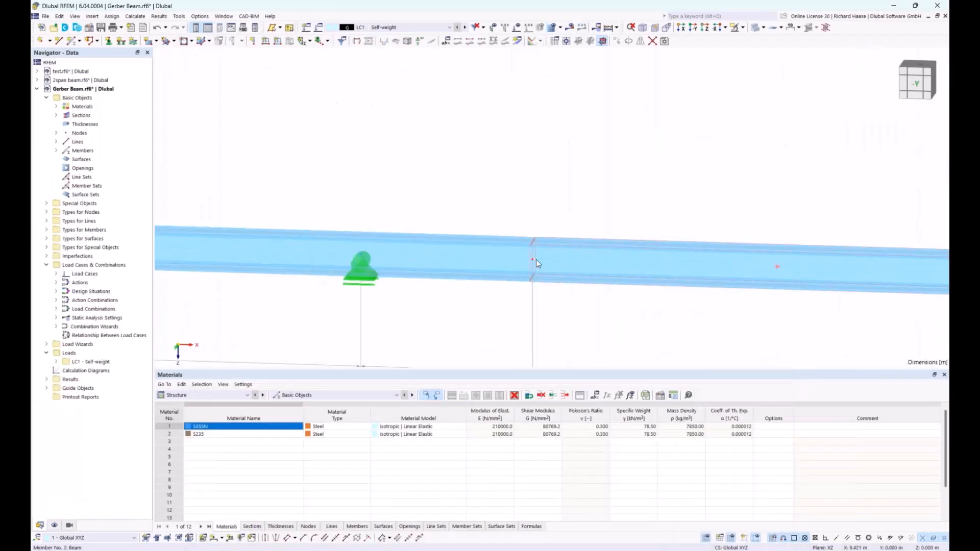
{"action": "right_click", "coordinate": [536, 260]}
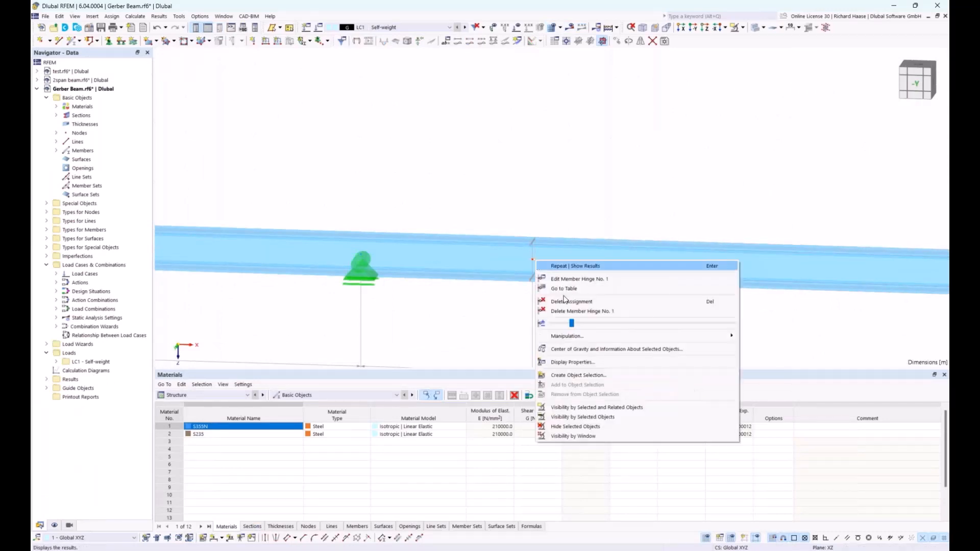
{"action": "left_click_drag", "start_coordinate": [572, 325], "coordinate": [735, 323]}
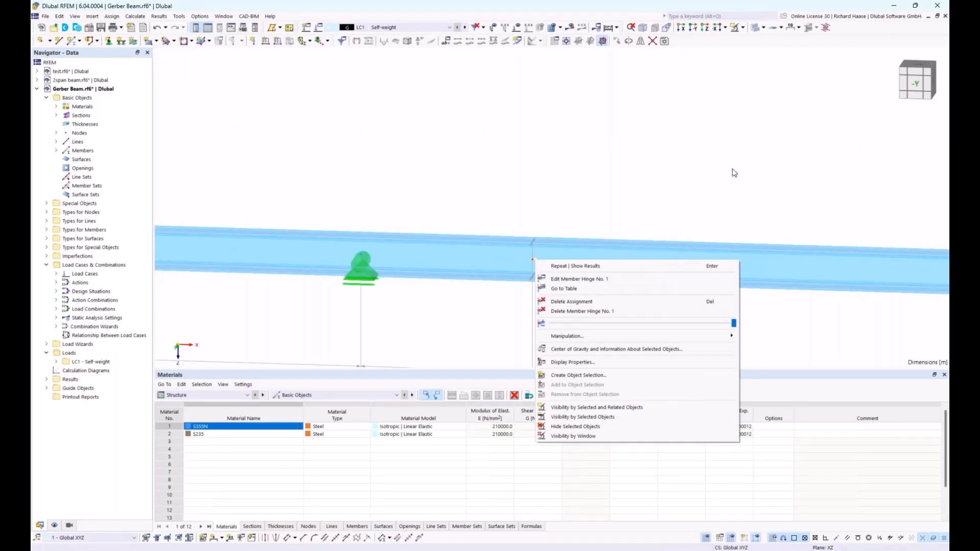
{"action": "left_click", "coordinate": [722, 184]}
{"action": "scroll", "coordinate": [743, 180], "scroll_direction": "down", "scroll_amount": 5}
{"action": "scroll", "coordinate": [636, 152], "scroll_direction": "down", "scroll_amount": 2}
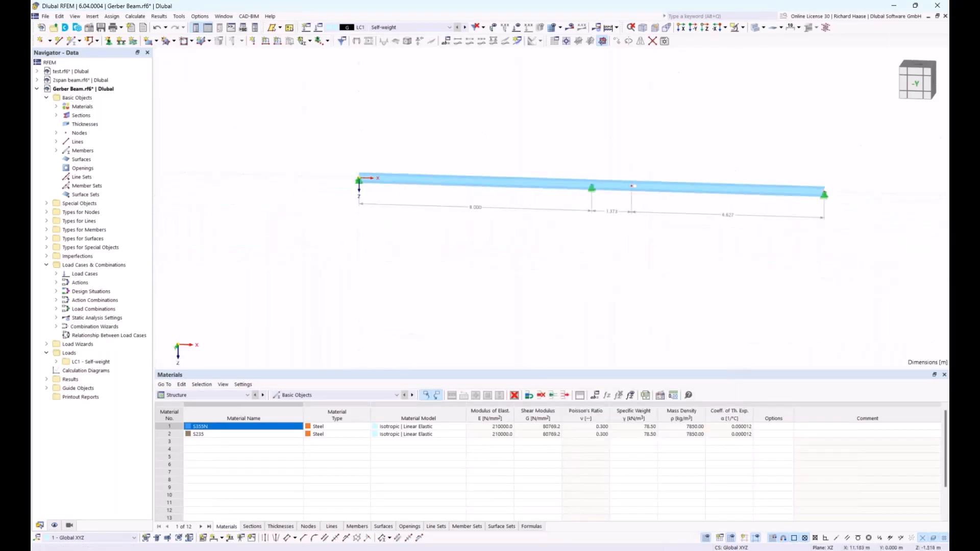
View the beam against the Y axis, show the LC1 member moments My, and move the dimension line below the moment diagram
{"action": "middle_click_drag", "start_coordinate": [681, 143], "coordinate": [677, 162]}
{"action": "left_click", "coordinate": [915, 84]}
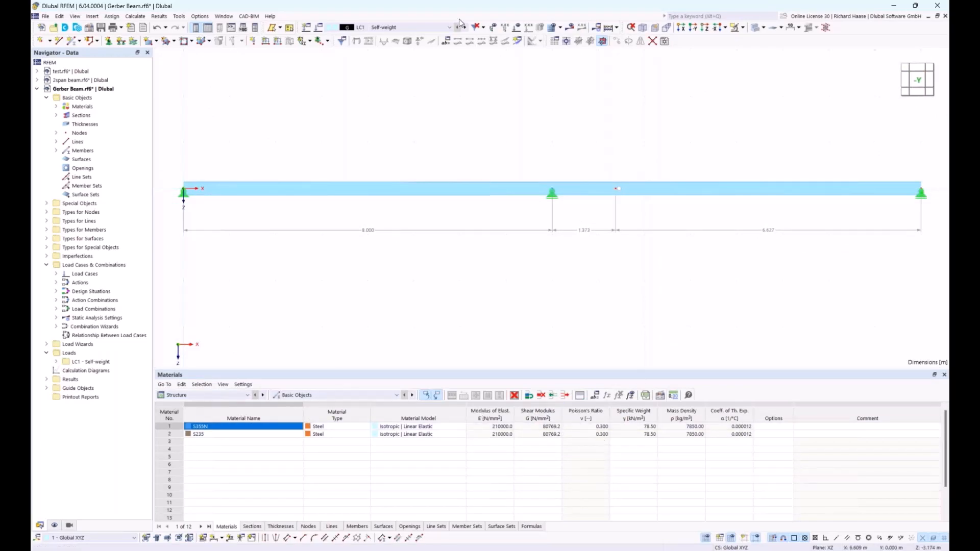
{"action": "left_click", "coordinate": [570, 27]}
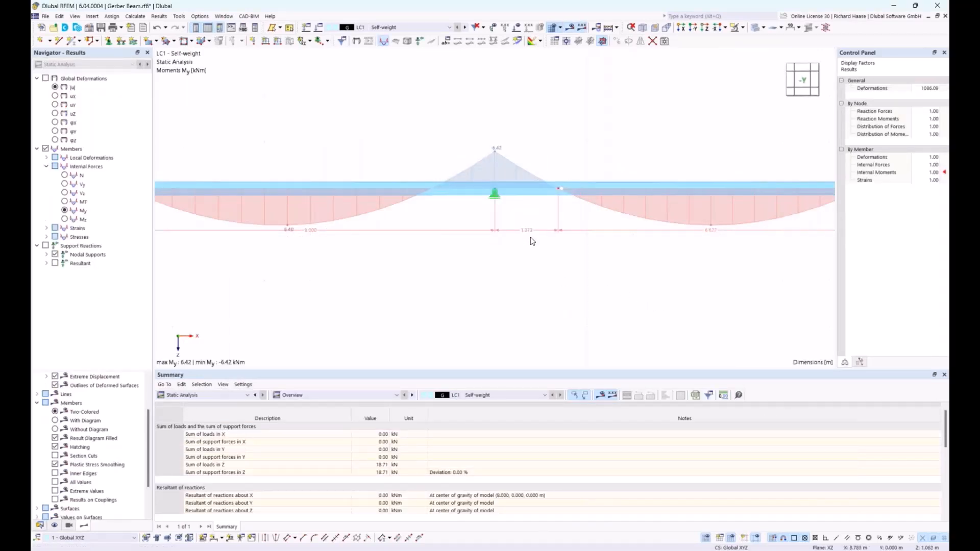
{"action": "left_click_drag", "start_coordinate": [559, 231], "coordinate": [562, 288]}
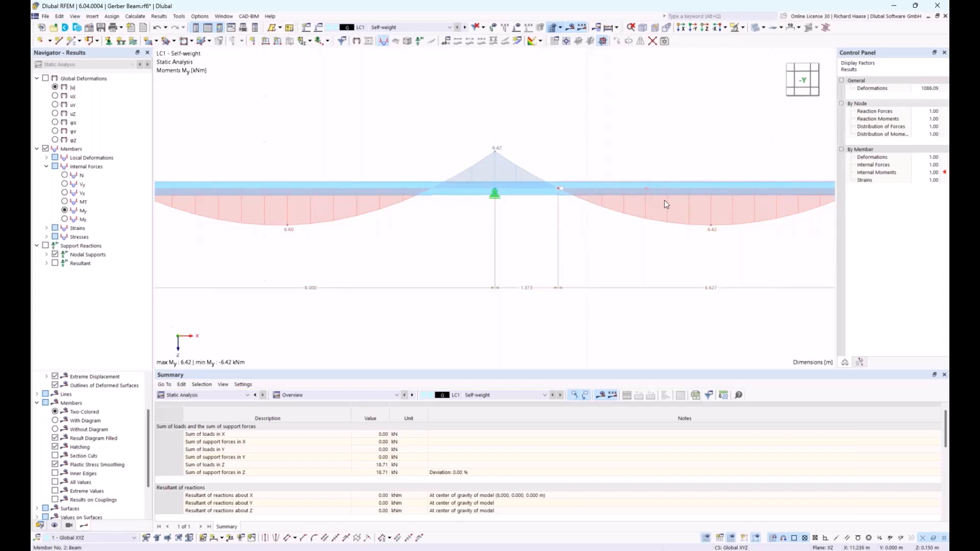
{"action": "scroll", "coordinate": [713, 242], "scroll_direction": "down", "scroll_amount": 3}
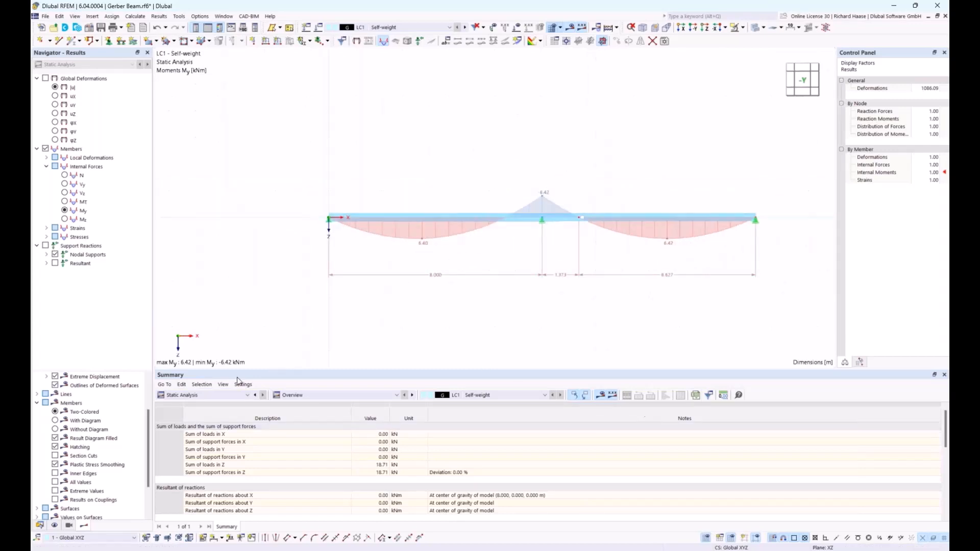
Set the global parameter length to 5 m
{"action": "left_click", "coordinate": [294, 395]}
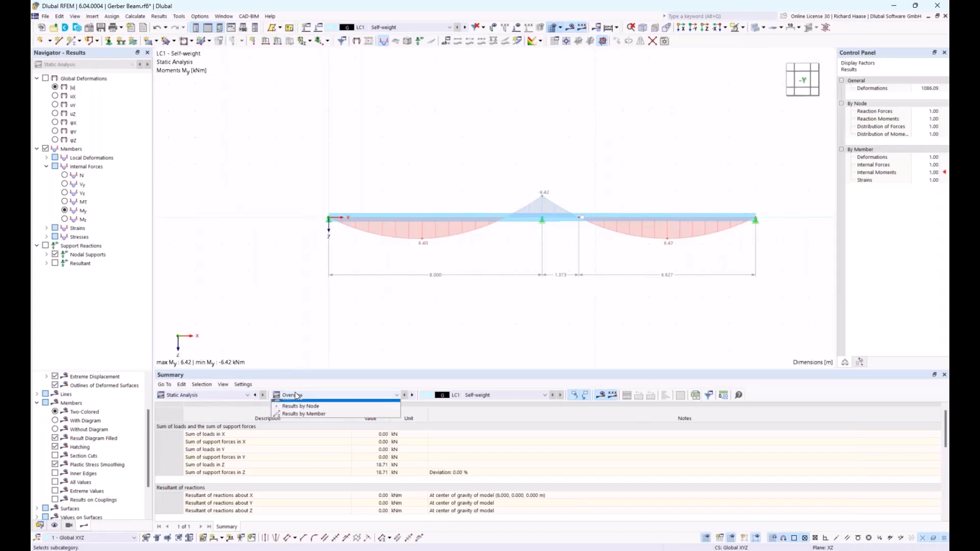
{"action": "left_click", "coordinate": [214, 396]}
{"action": "left_click", "coordinate": [203, 404]}
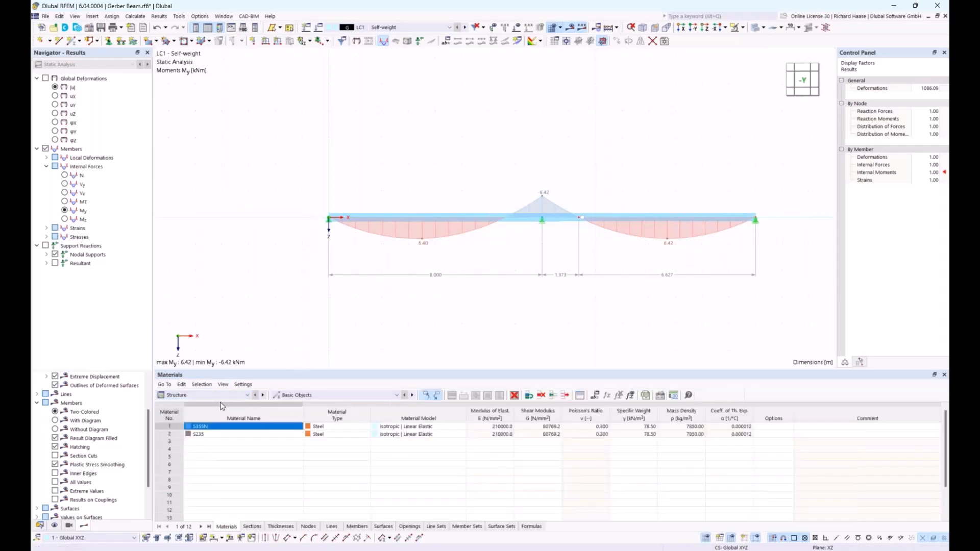
{"action": "left_click", "coordinate": [596, 395]}
{"action": "left_click", "coordinate": [484, 169]}
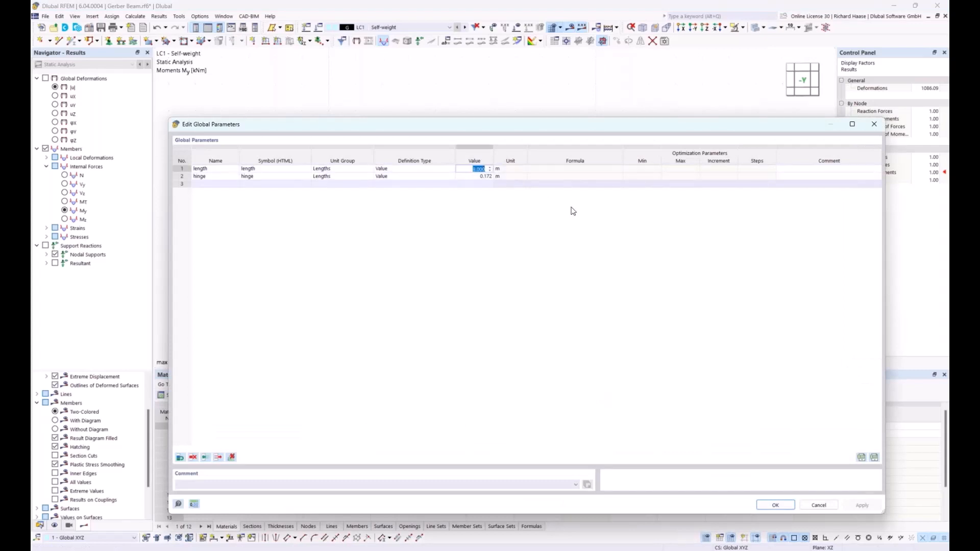
{"action": "type", "text": "5"}
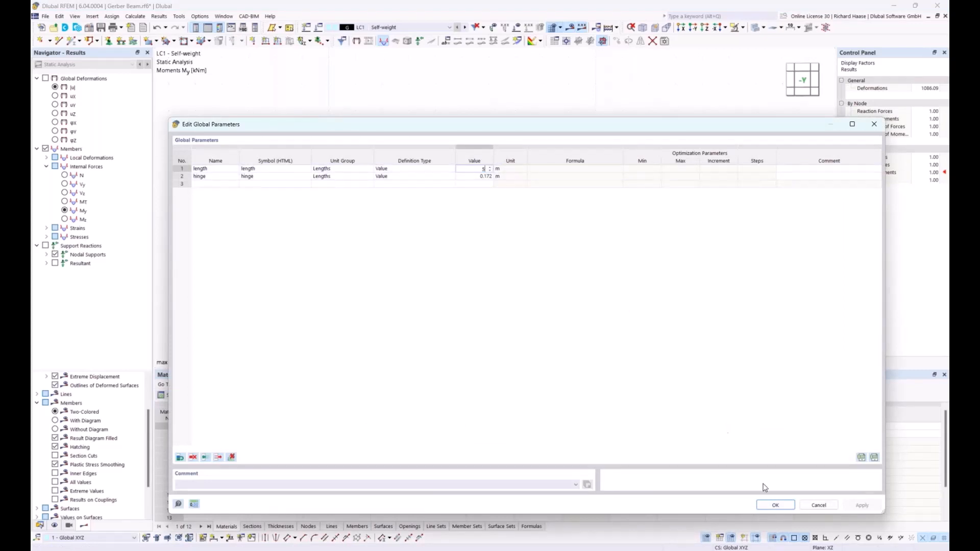
{"action": "left_click", "coordinate": [771, 505]}
{"action": "left_click", "coordinate": [772, 506]}
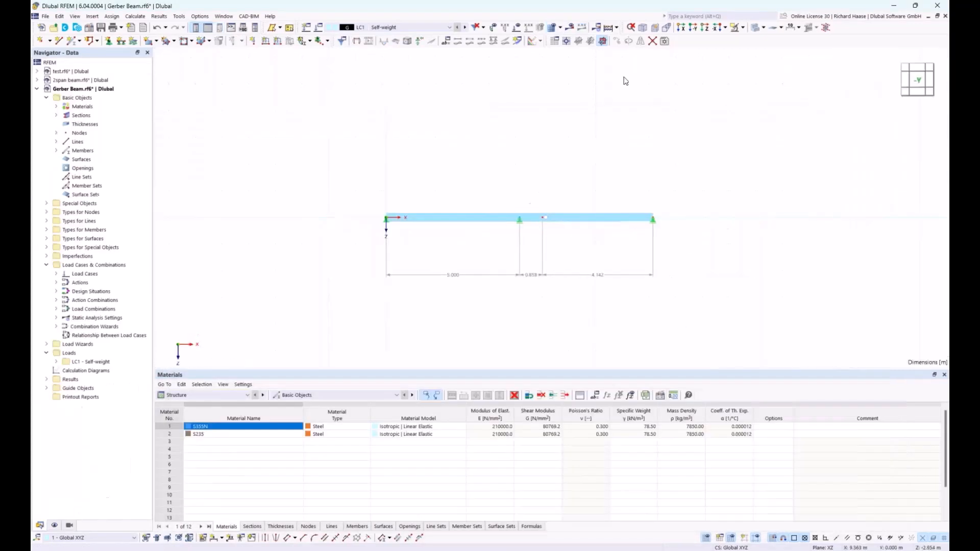
Calculate and show the LC1 moments My for the shortened beam, and return the tables to the structure data
{"action": "left_click", "coordinate": [571, 29]}
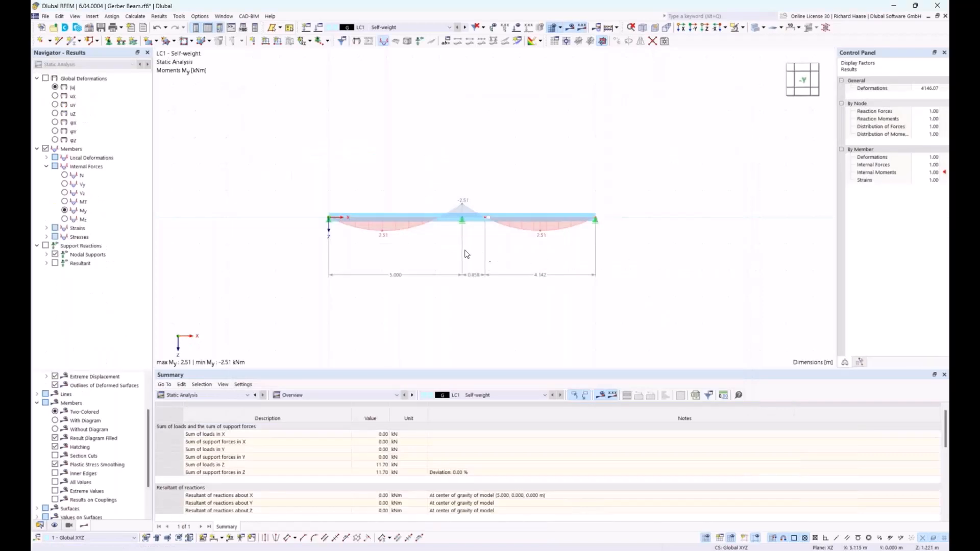
{"action": "scroll", "coordinate": [466, 254], "scroll_direction": "up", "scroll_amount": 2}
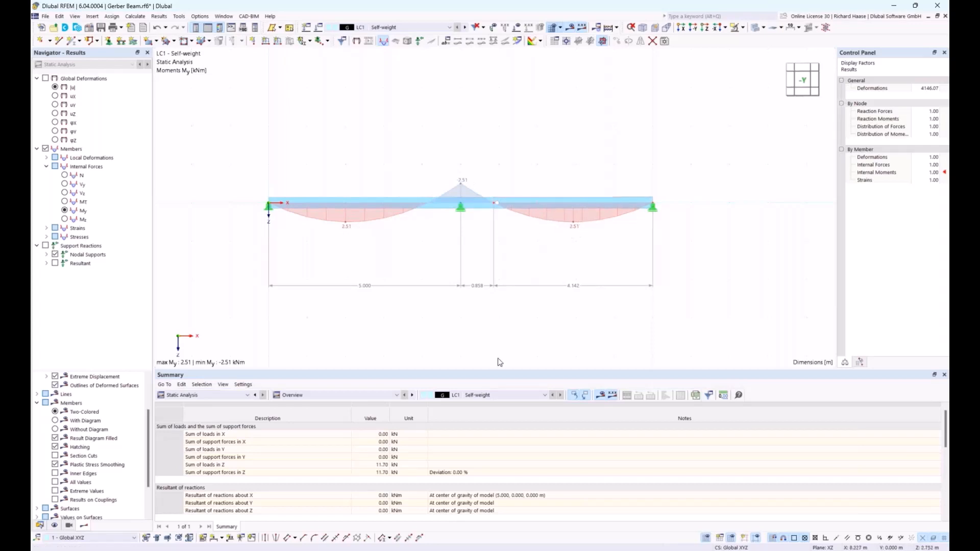
{"action": "left_click", "coordinate": [199, 397]}
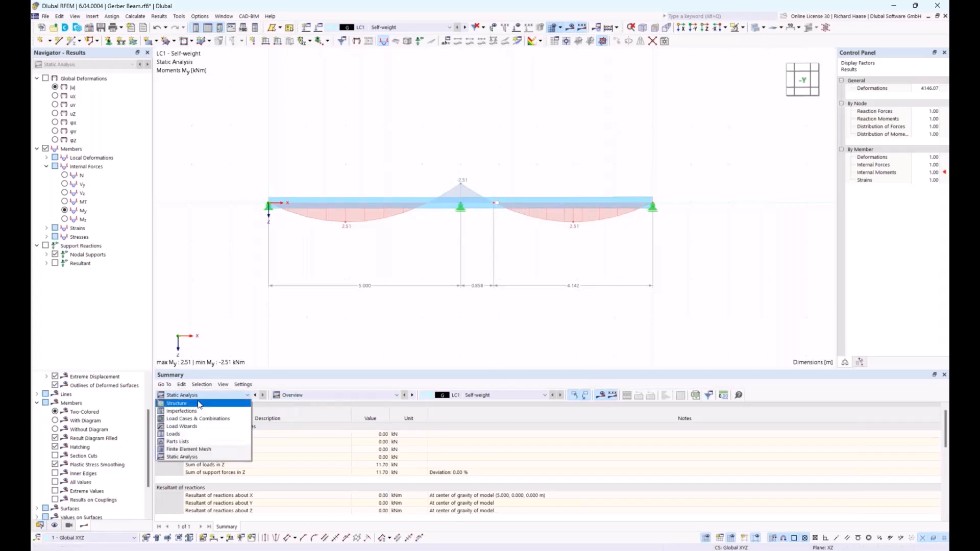
{"action": "left_click", "coordinate": [177, 403]}
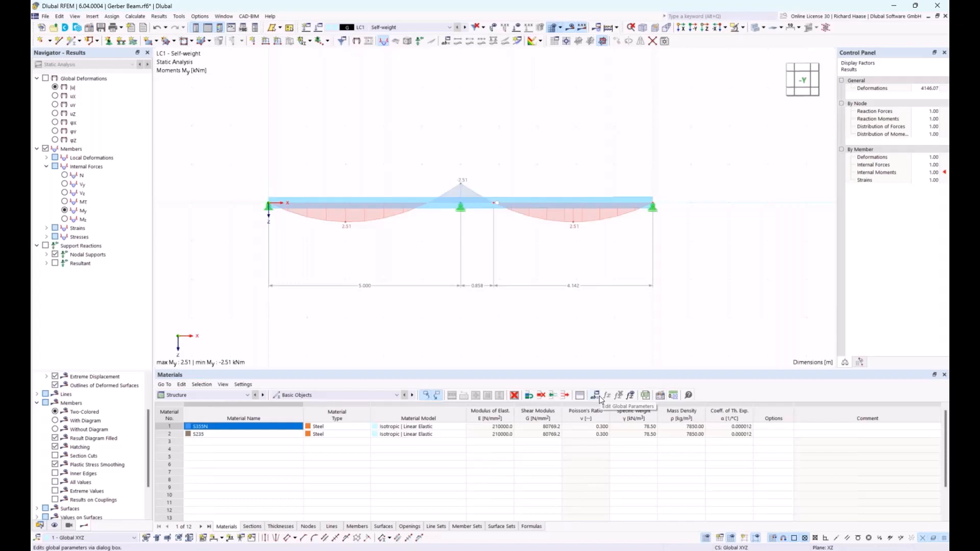
Switch to the training PDF in Acrobat Reader, review the two-hinged frame with tie rod example, and return to RFEM
{"action": "key", "text": "alt+Tab"}
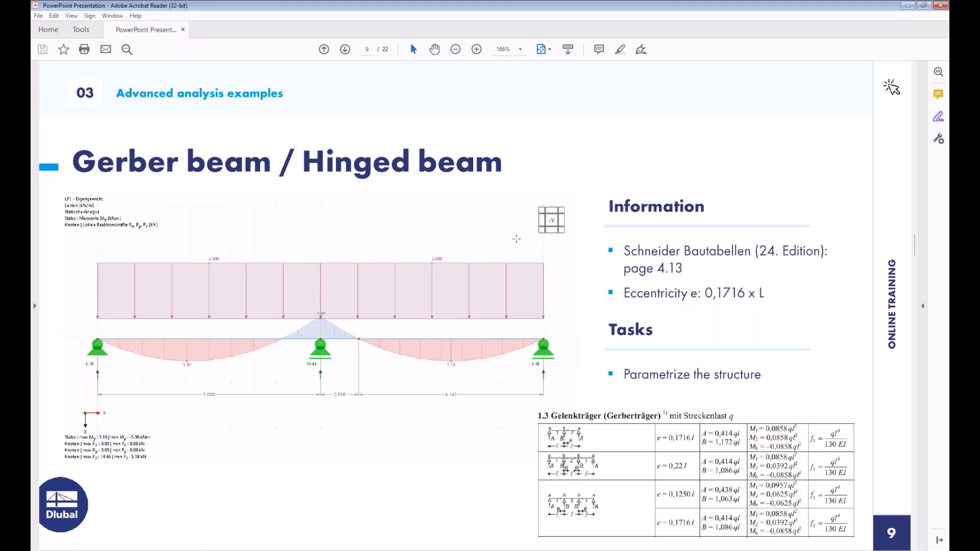
{"action": "scroll", "coordinate": [516, 239], "scroll_direction": "down", "scroll_amount": 1}
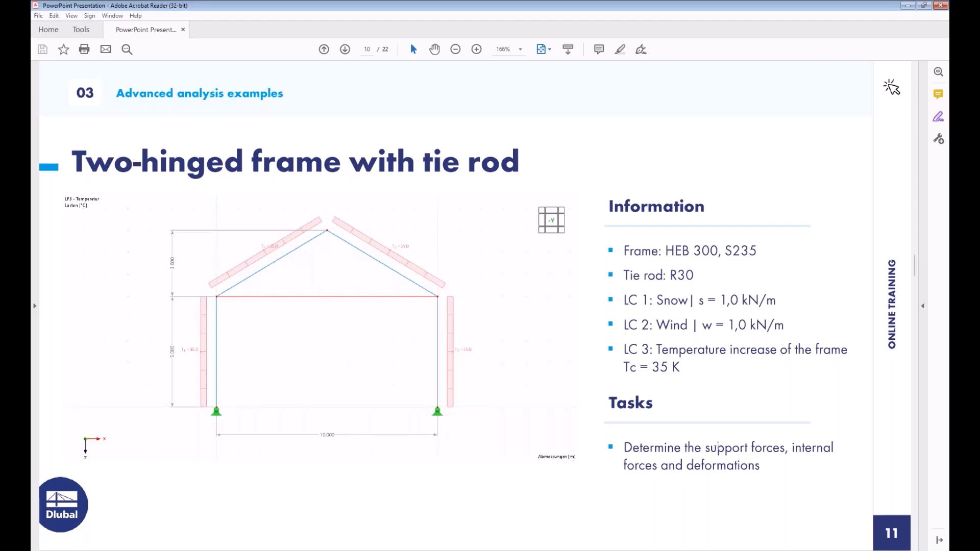
{"action": "left_click", "coordinate": [389, 548]}
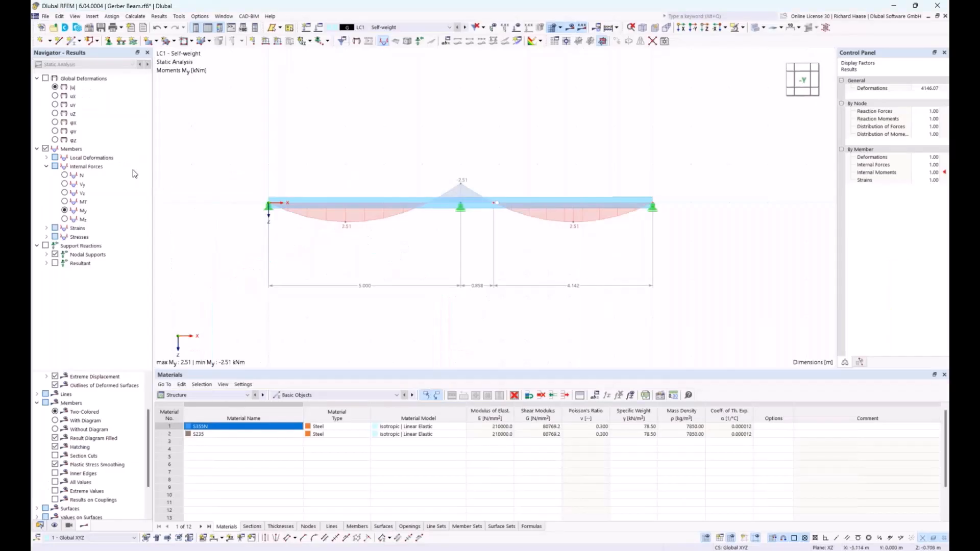
Create a new blank model named frame with the model type 2D | XZ | Plane Stress
{"action": "left_click", "coordinate": [41, 526]}
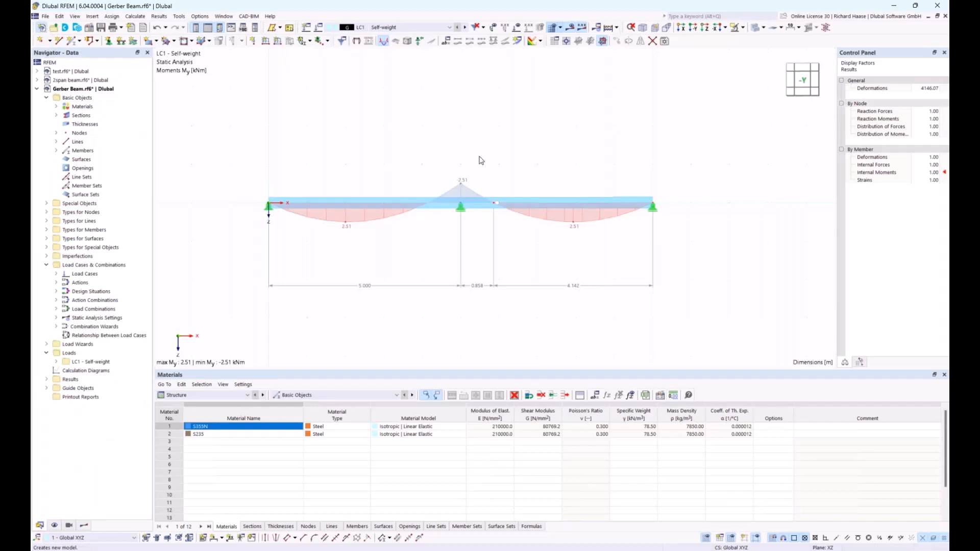
{"action": "key", "text": "ctrl+n"}
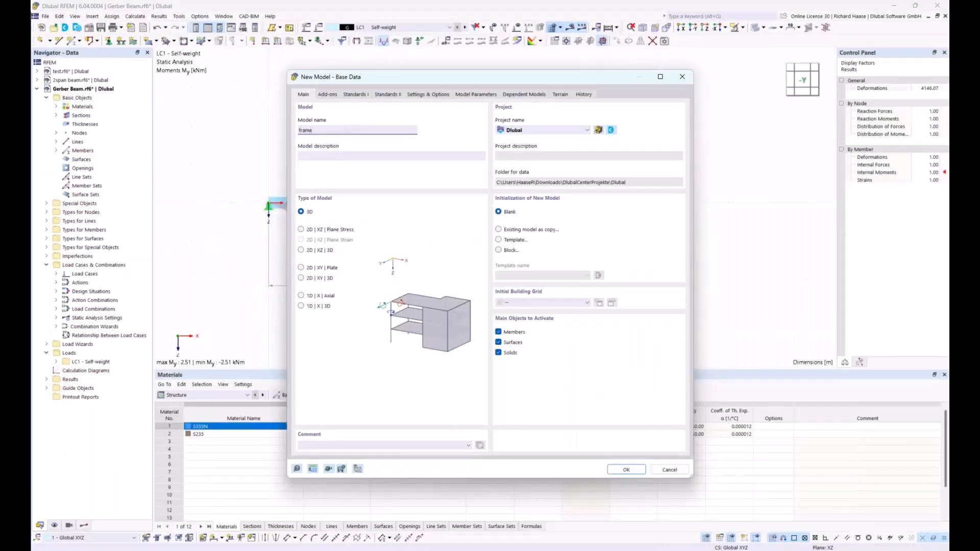
{"action": "left_click", "coordinate": [325, 230]}
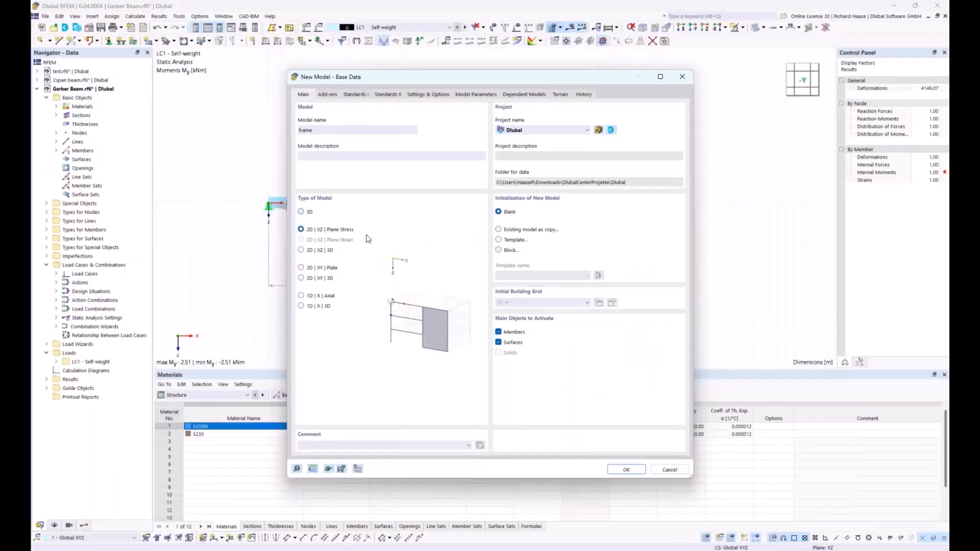
{"action": "left_click", "coordinate": [626, 471]}
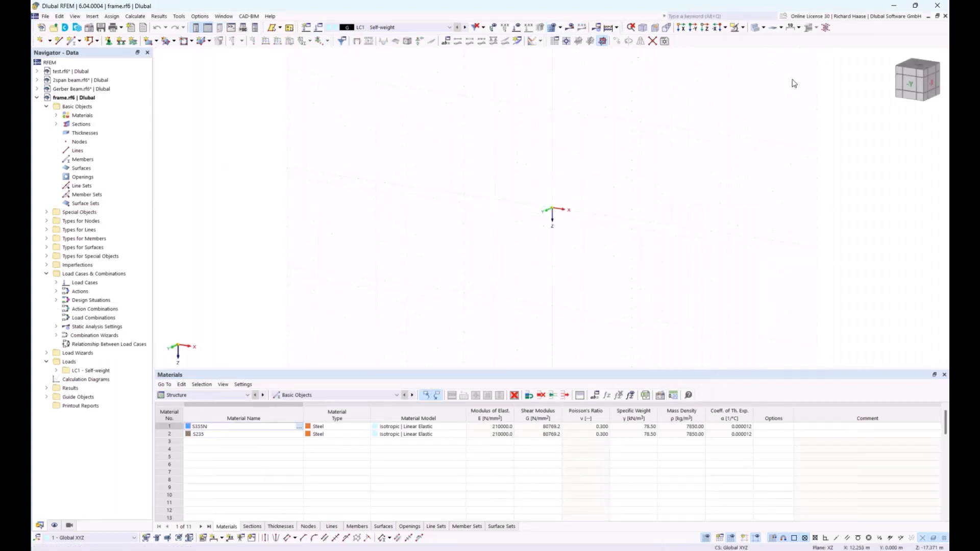
Viewing against the Y axis, draw a vertical beam member about 5 m high from the origin as the frame's first column
{"action": "left_click", "coordinate": [911, 87]}
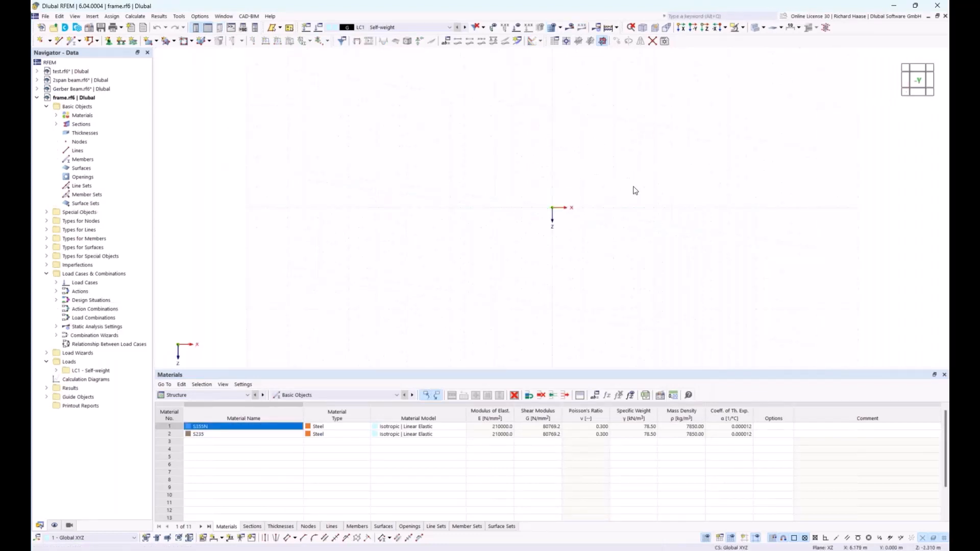
{"action": "middle_click_drag", "start_coordinate": [646, 190], "coordinate": [560, 230]}
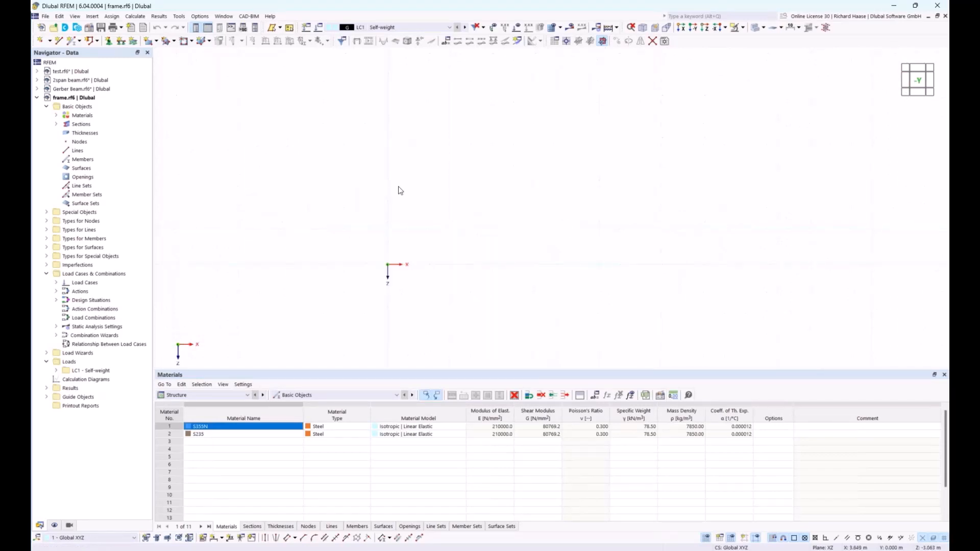
{"action": "left_click", "coordinate": [71, 41]}
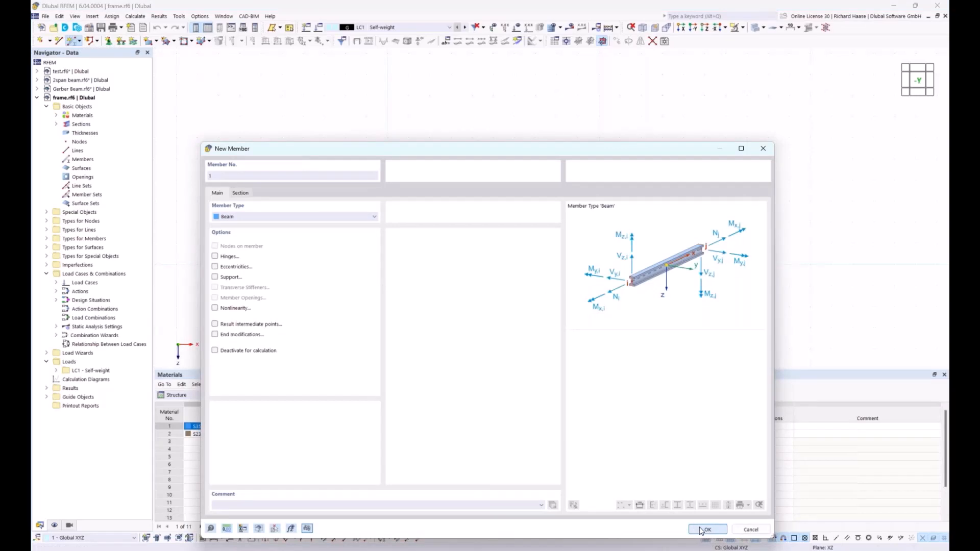
{"action": "left_click", "coordinate": [708, 529]}
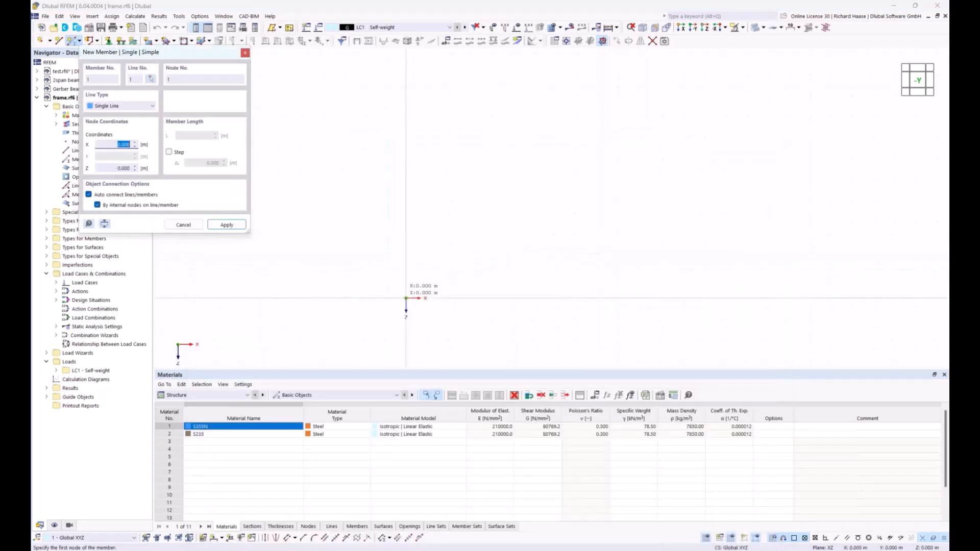
{"action": "left_click", "coordinate": [405, 298]}
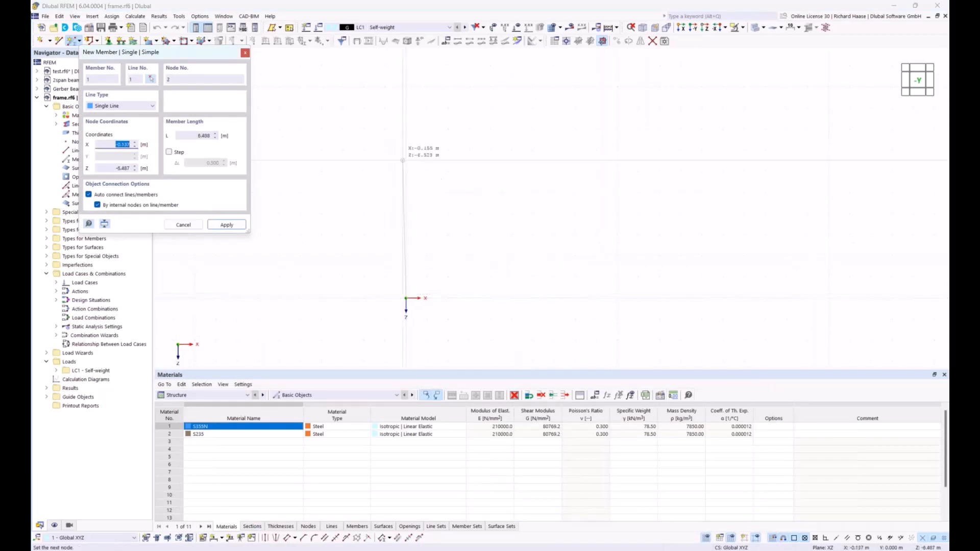
{"action": "left_click", "coordinate": [405, 193]}
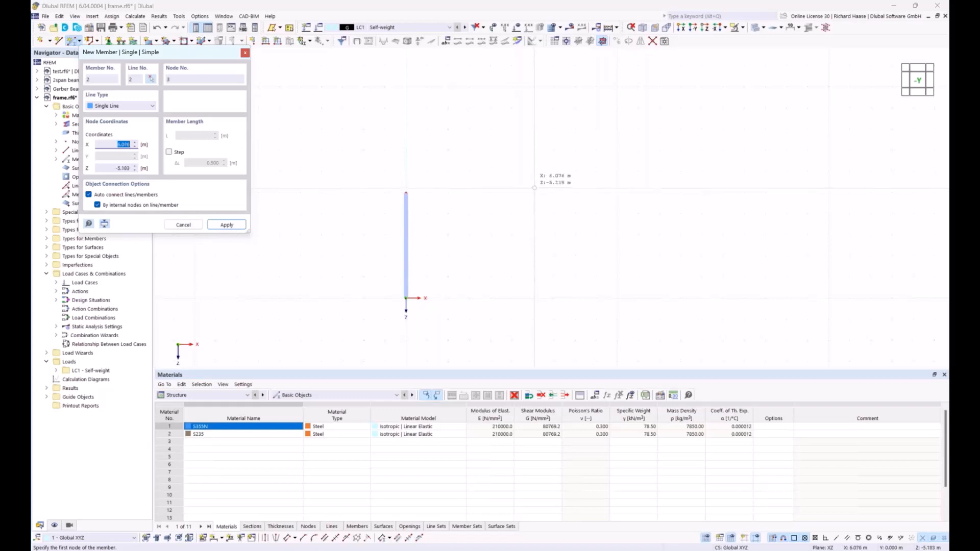
Draw the sloping rafter member from a ridge point about 6 m across and 3 m above the column head to the column head
{"action": "left_click", "coordinate": [532, 130]}
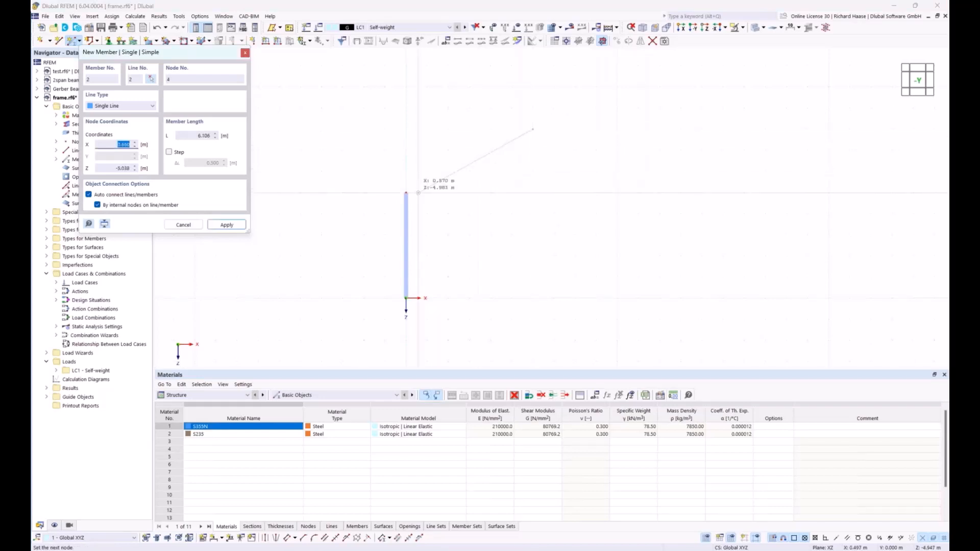
{"action": "left_click", "coordinate": [406, 193]}
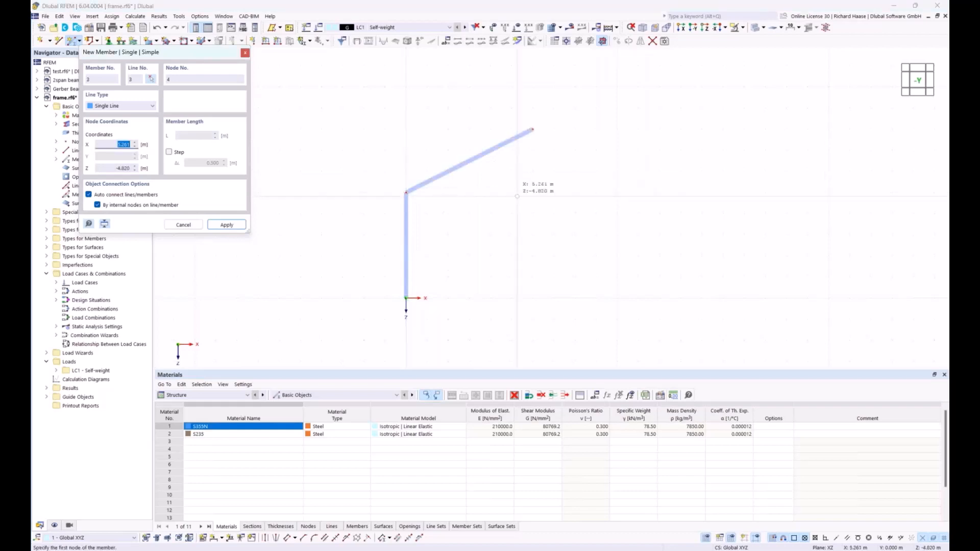
{"action": "key", "text": "Escape"}
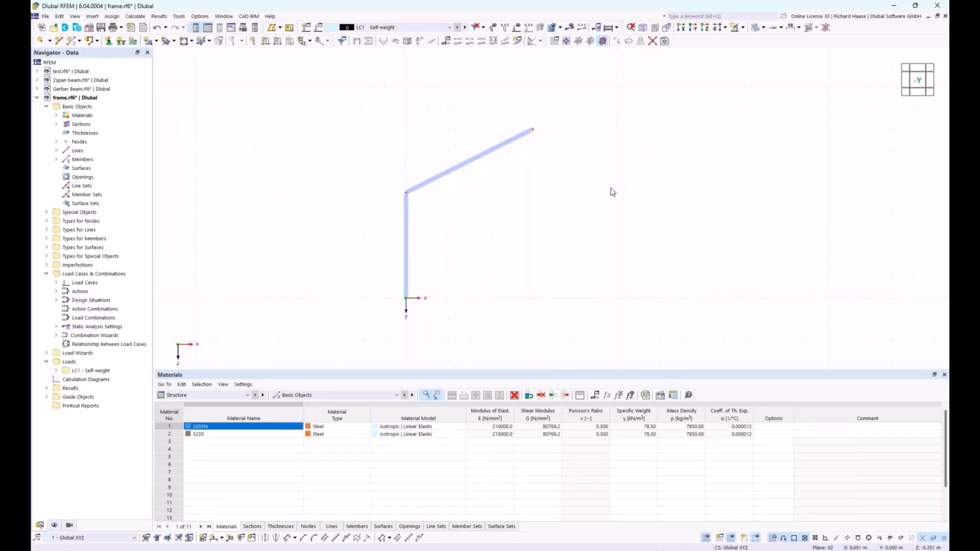
Mirror the column and rafter as a copy about a plane parallel to YZ through the ridge node
{"action": "middle_click_drag", "start_coordinate": [626, 192], "coordinate": [585, 228], "text": "ctrl"}
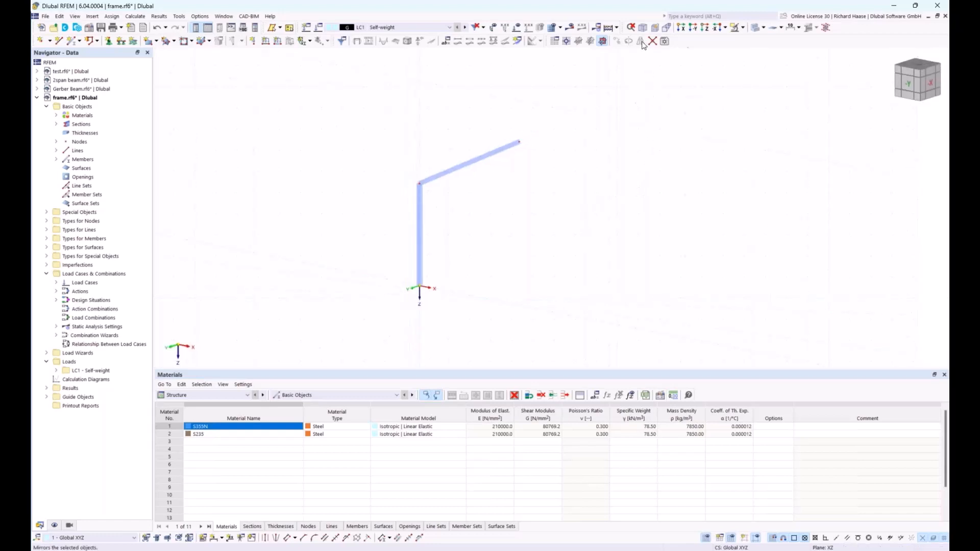
{"action": "left_click_drag", "start_coordinate": [562, 116], "coordinate": [365, 321]}
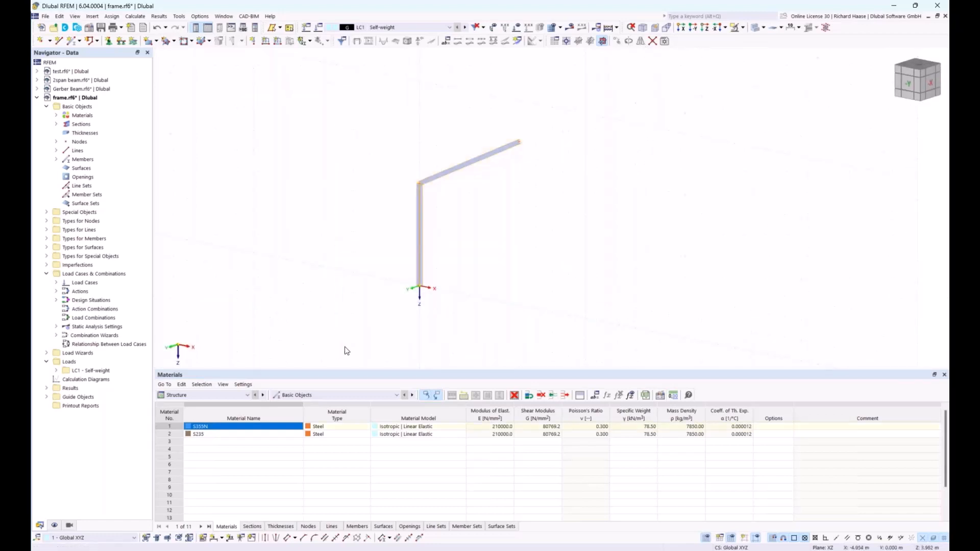
{"action": "left_click", "coordinate": [641, 42]}
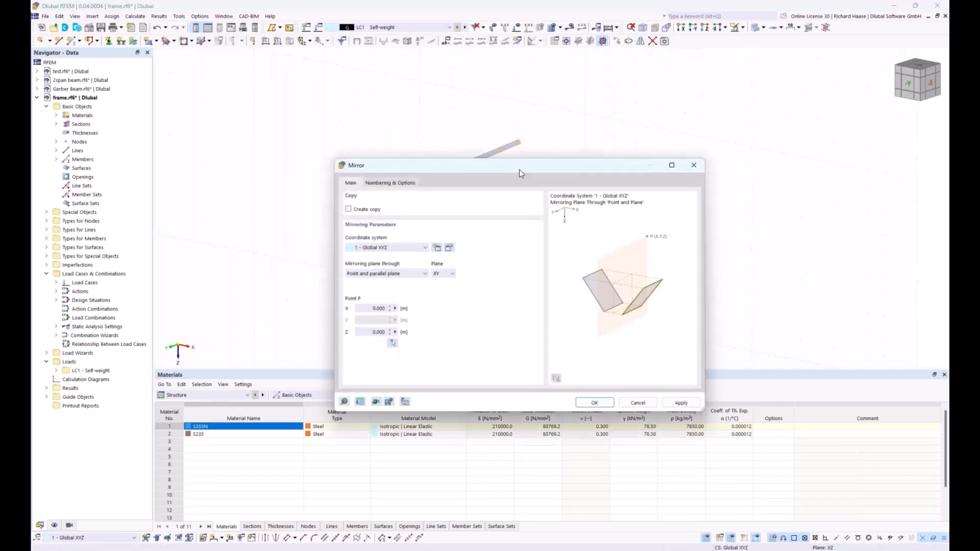
{"action": "left_click_drag", "start_coordinate": [520, 169], "coordinate": [722, 171]}
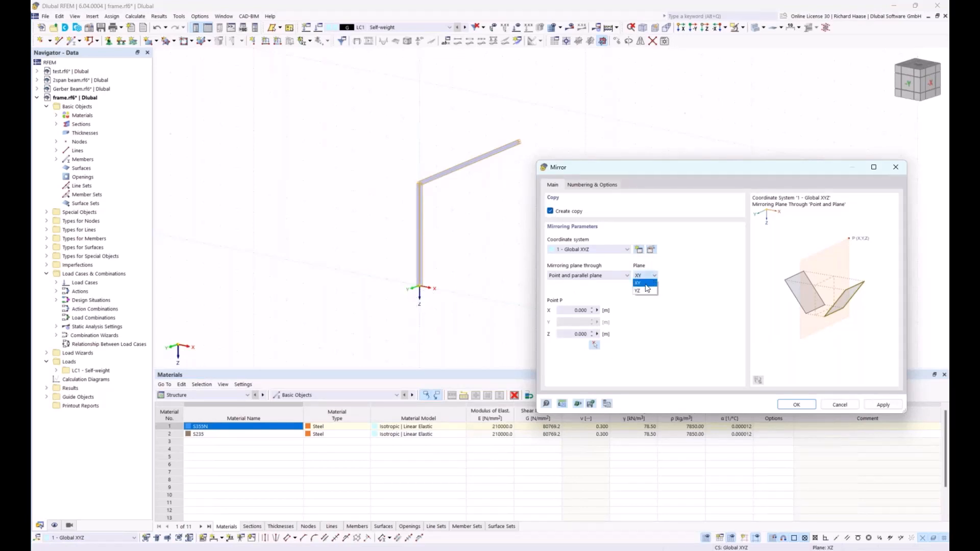
{"action": "left_click", "coordinate": [644, 283]}
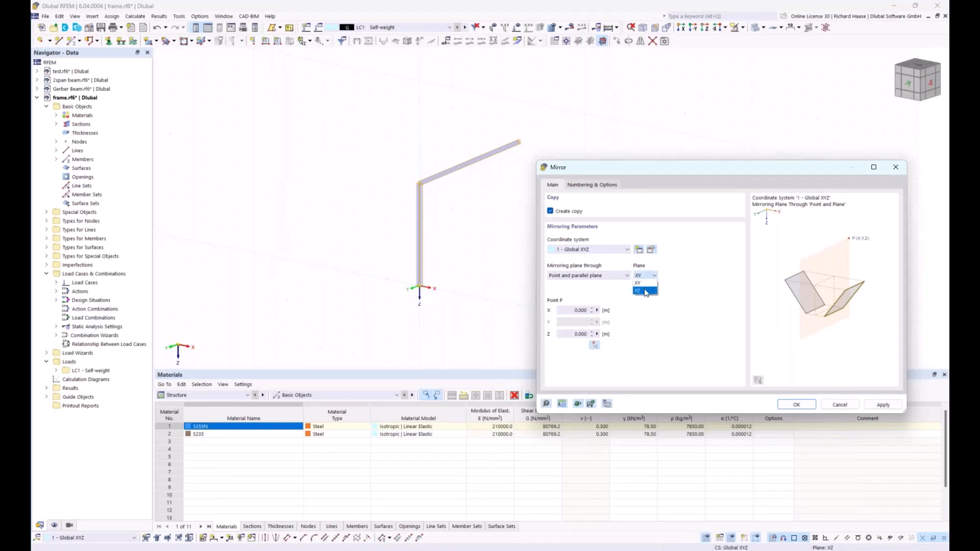
{"action": "left_click", "coordinate": [594, 346]}
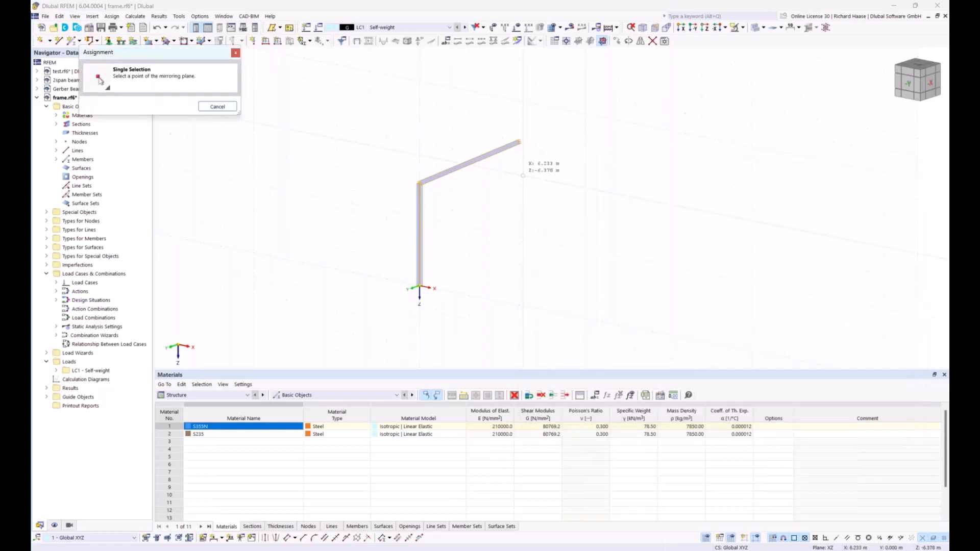
{"action": "left_click", "coordinate": [520, 142]}
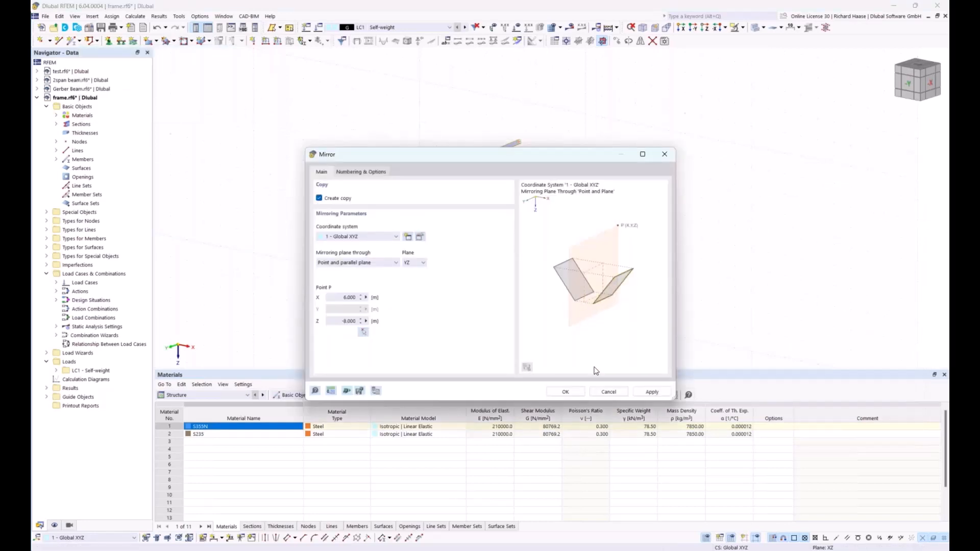
{"action": "left_click", "coordinate": [565, 392]}
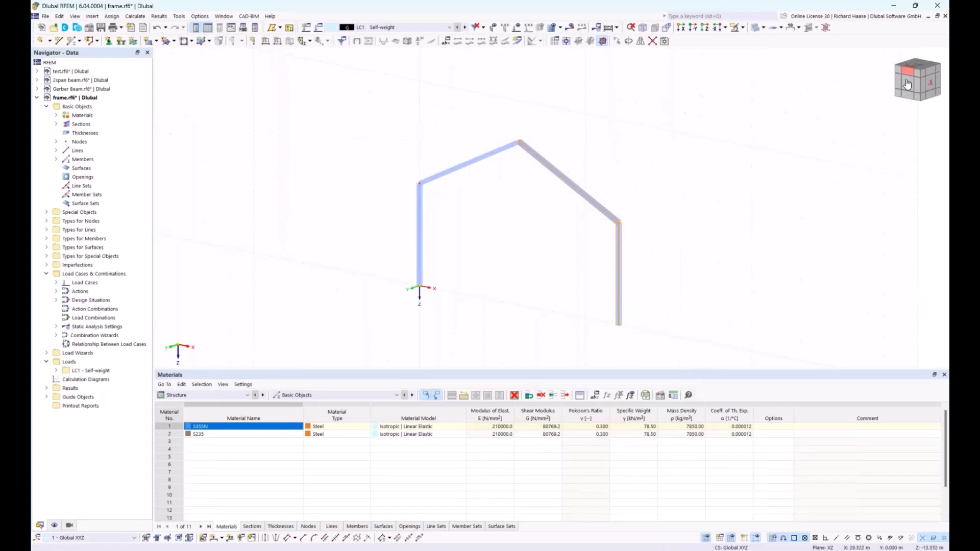
{"action": "left_click", "coordinate": [651, 185]}
Assign the Hinged nodal support to the base nodes of both columns
{"action": "middle_click_drag", "start_coordinate": [652, 186], "coordinate": [711, 180], "text": "ctrl"}
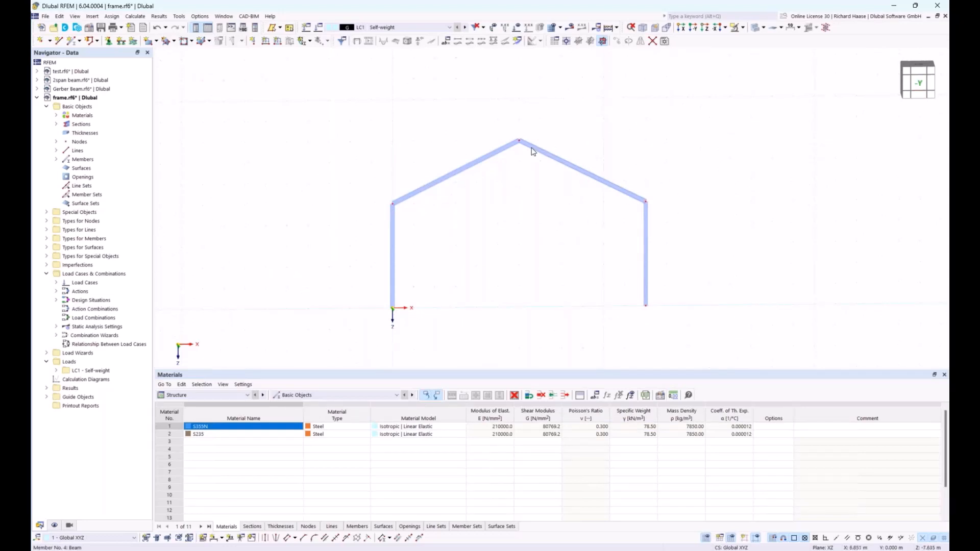
{"action": "left_click", "coordinate": [919, 85]}
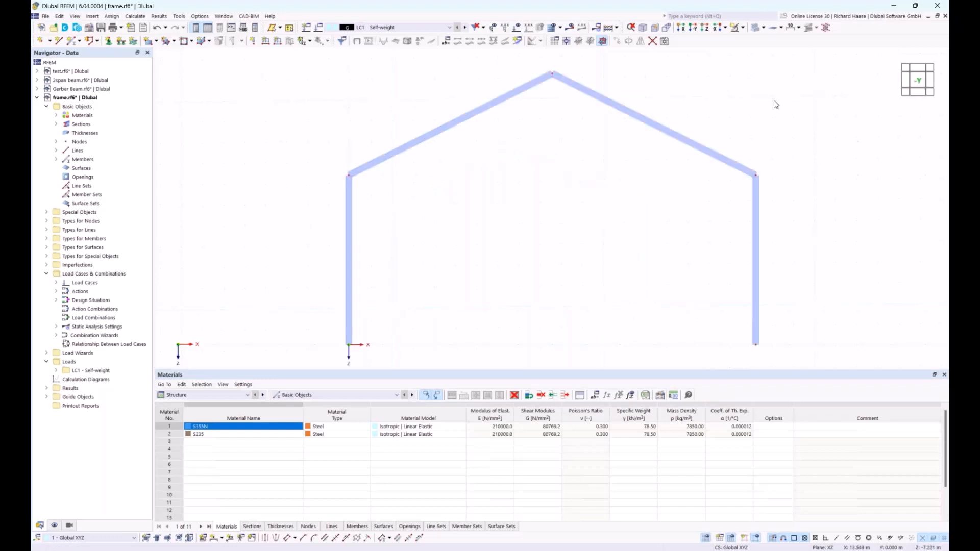
{"action": "scroll", "coordinate": [774, 102], "scroll_direction": "down", "scroll_amount": 2}
{"action": "middle_click_drag", "start_coordinate": [782, 97], "coordinate": [734, 108]}
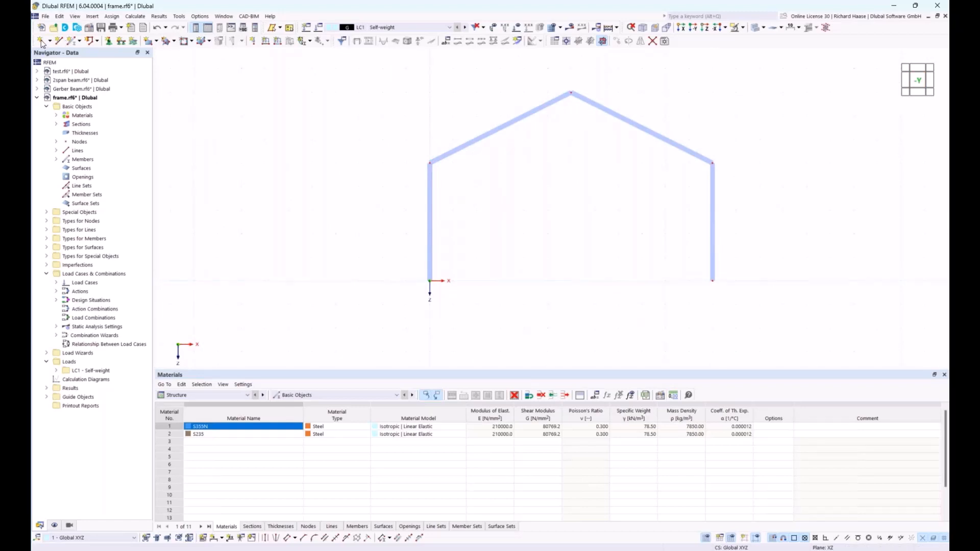
{"action": "left_click", "coordinate": [108, 41]}
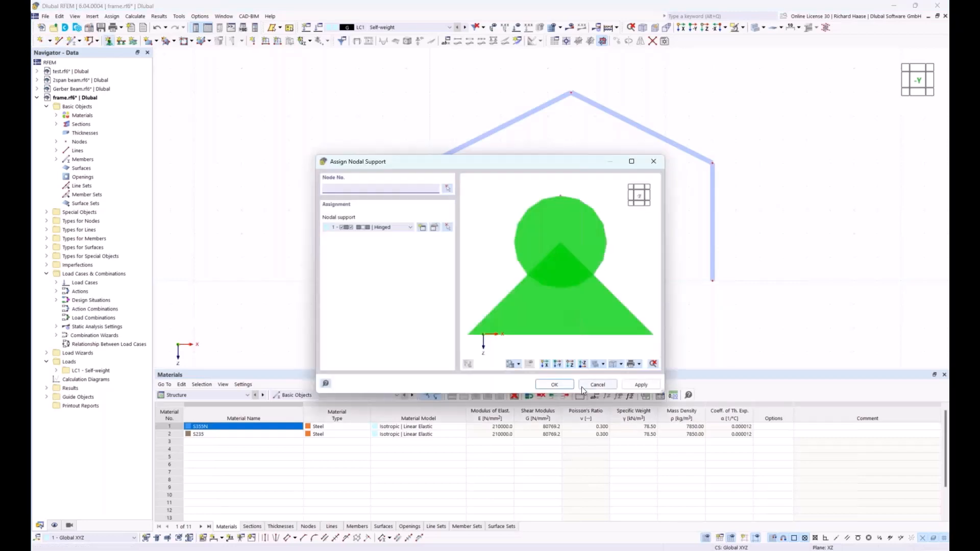
{"action": "left_click", "coordinate": [447, 188]}
{"action": "left_click", "coordinate": [430, 280]}
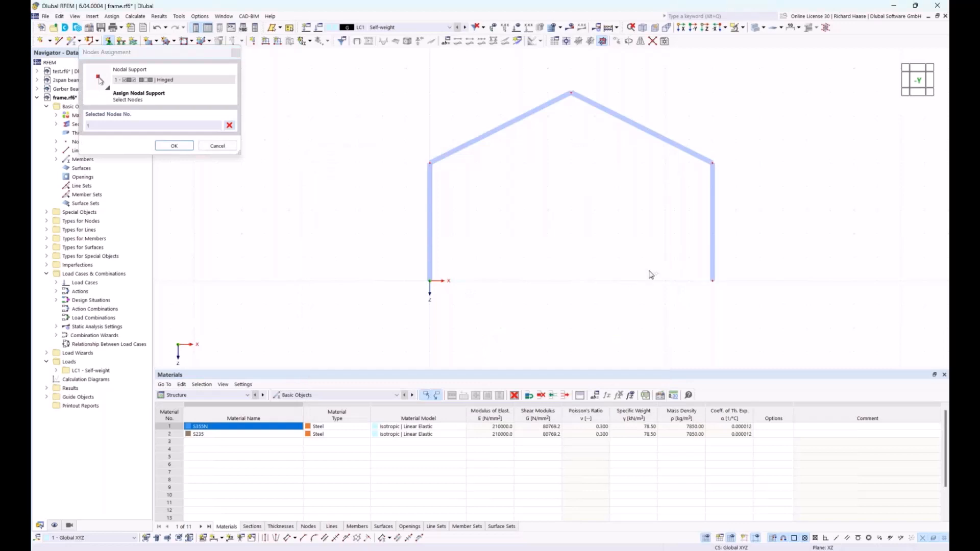
{"action": "left_click_drag", "start_coordinate": [695, 262], "coordinate": [823, 310]}
{"action": "left_click", "coordinate": [174, 147]}
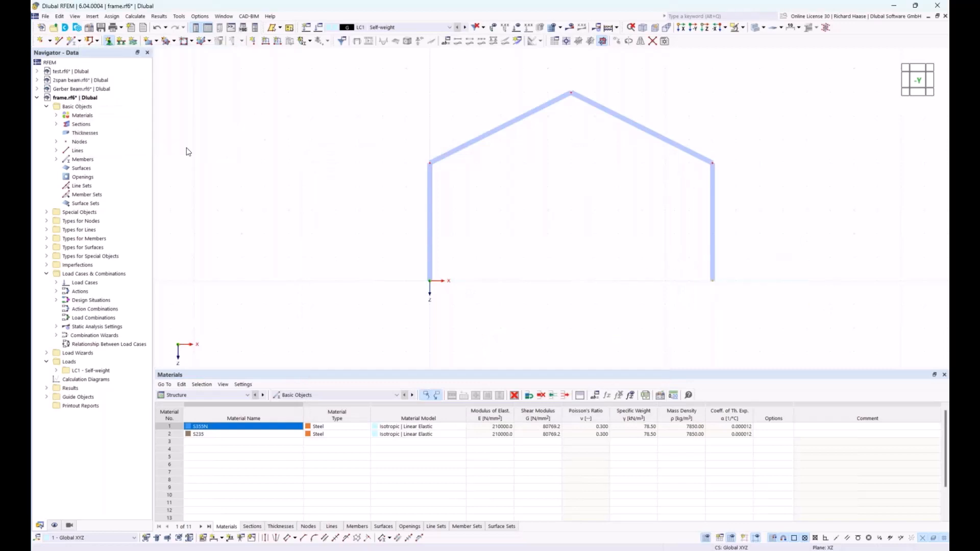
{"action": "left_click", "coordinate": [553, 384]}
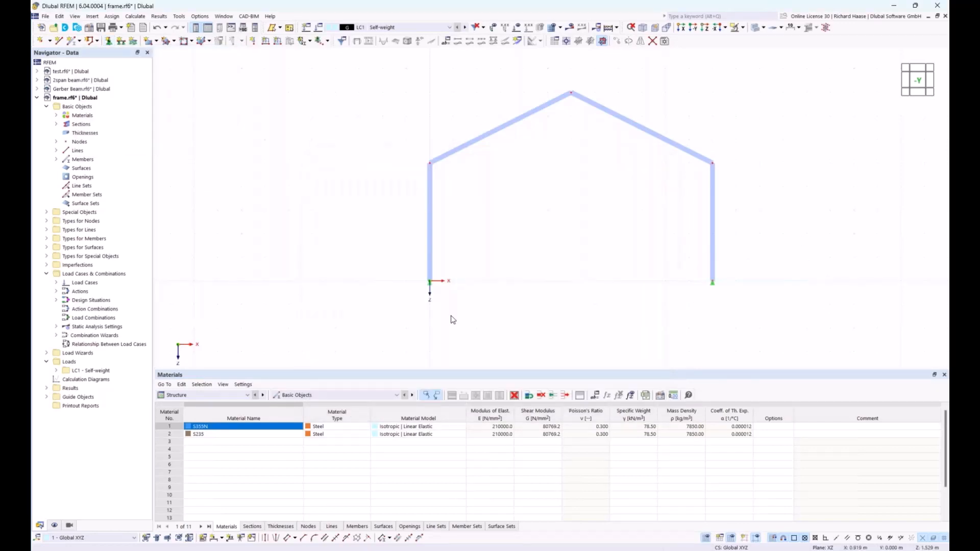
Enlarge the display size of the nodal support symbols
{"action": "right_click", "coordinate": [430, 283]}
{"action": "left_click_drag", "start_coordinate": [467, 366], "coordinate": [556, 366]}
{"action": "left_click", "coordinate": [627, 220]}
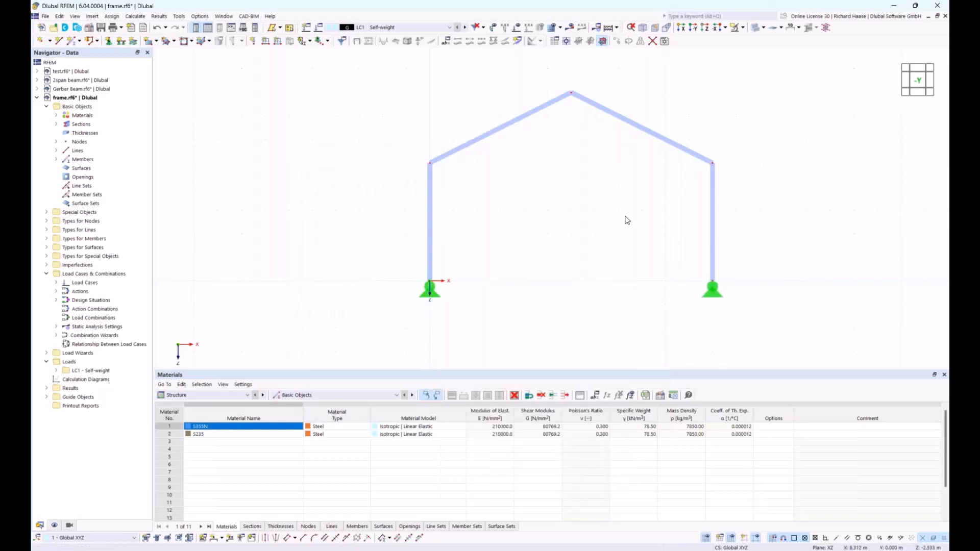
{"action": "middle_click_drag", "start_coordinate": [628, 225], "coordinate": [604, 244]}
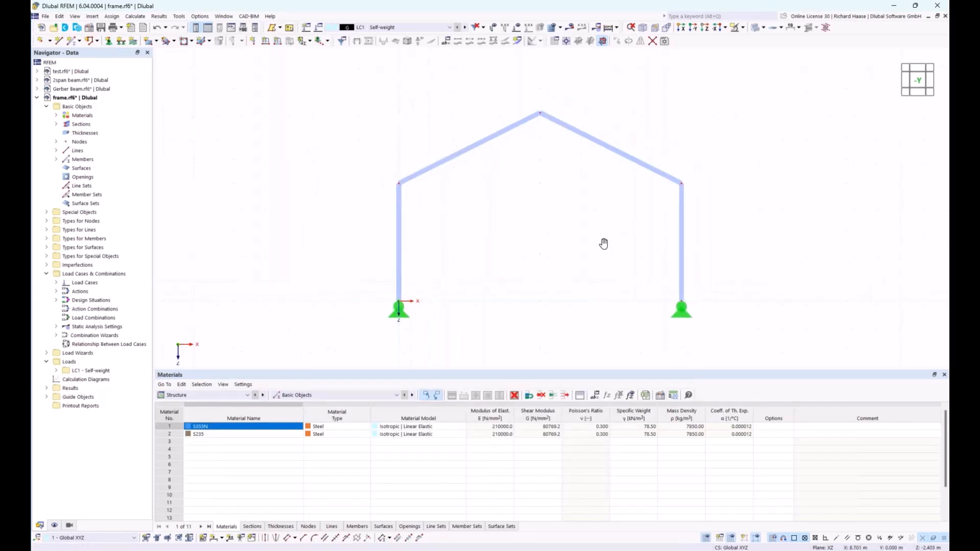
Add a single member of type Tension between the two column heads as the frame's tie rod
{"action": "left_click", "coordinate": [70, 42]}
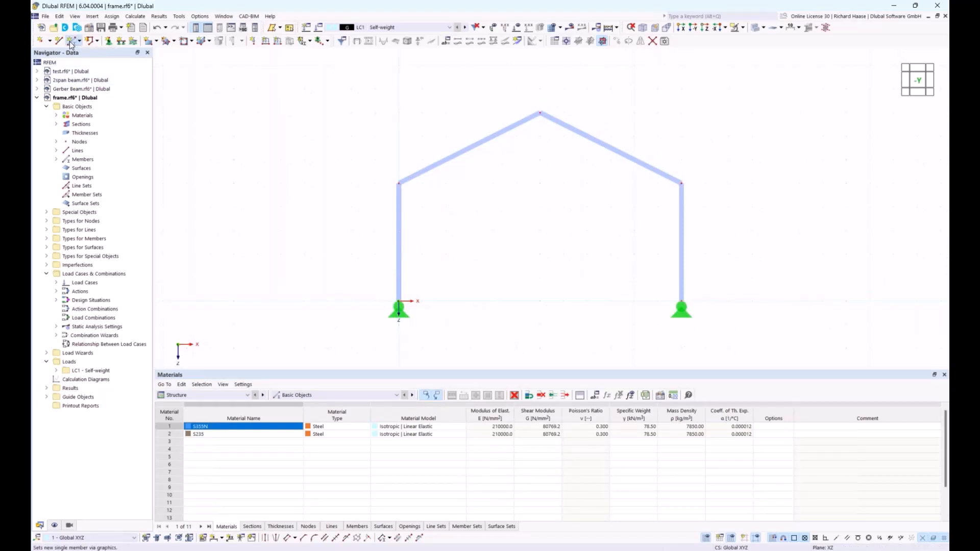
{"action": "left_click", "coordinate": [260, 218]}
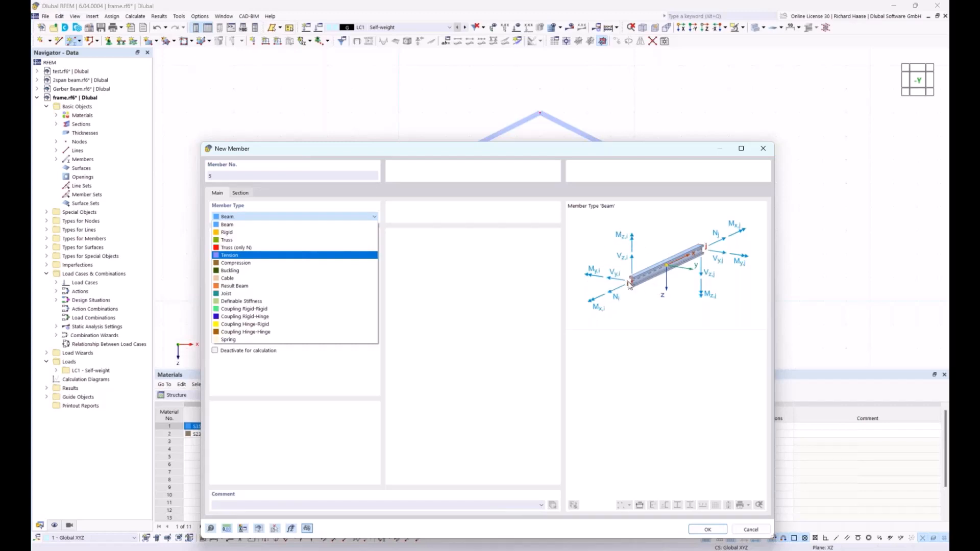
{"action": "left_click", "coordinate": [235, 257]}
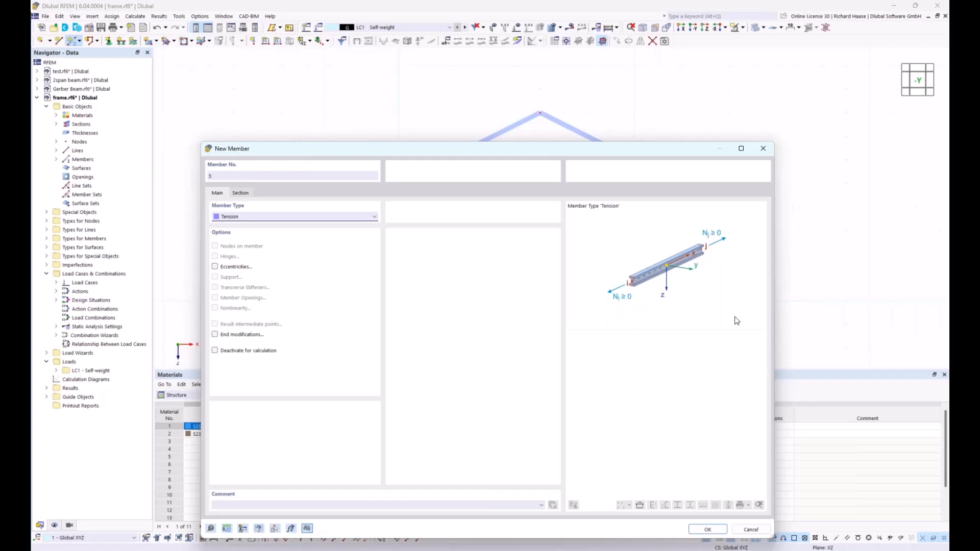
{"action": "left_click", "coordinate": [706, 529]}
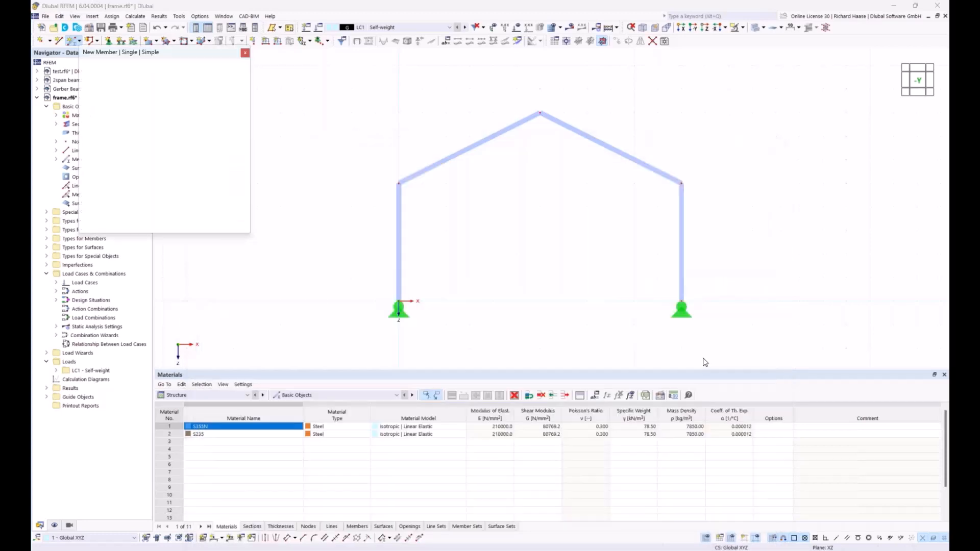
{"action": "left_click", "coordinate": [399, 182]}
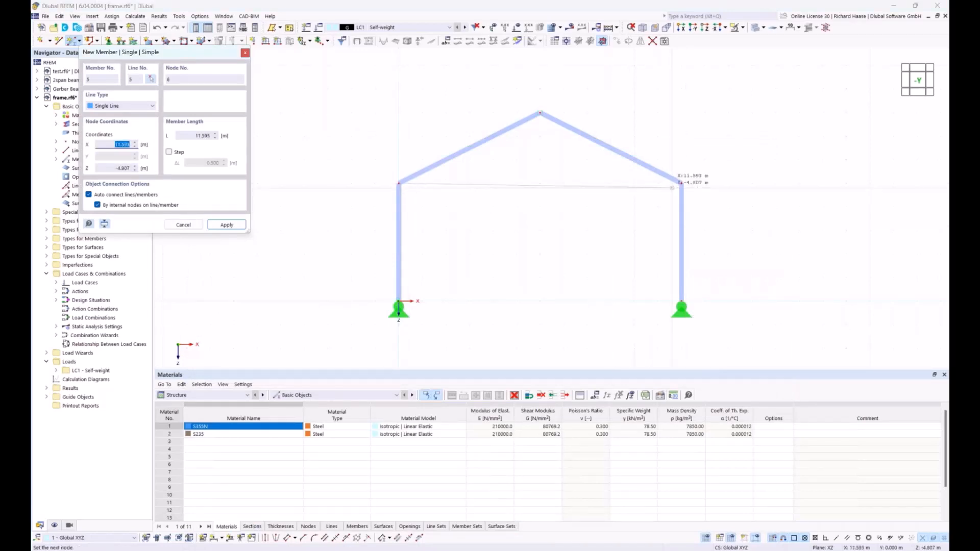
{"action": "left_click", "coordinate": [682, 183]}
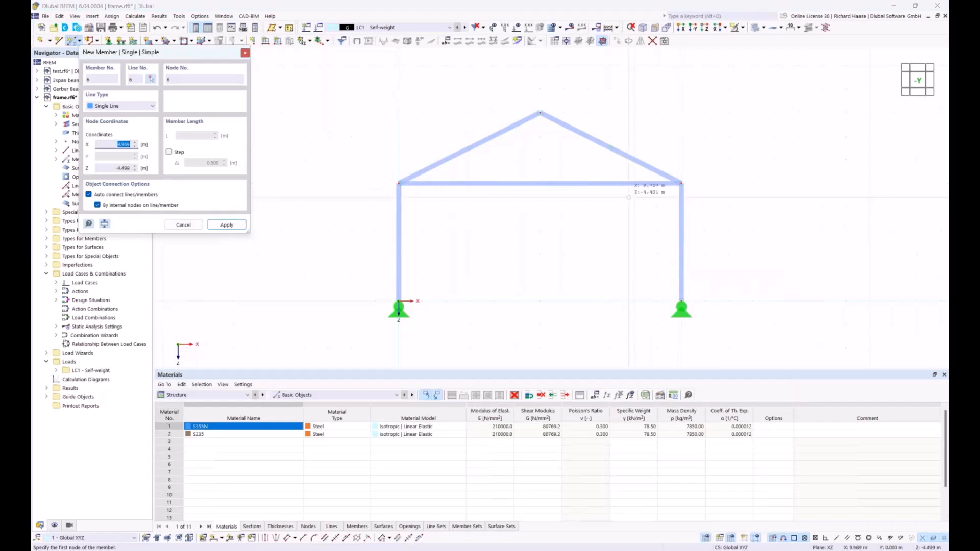
{"action": "key", "text": "Escape"}
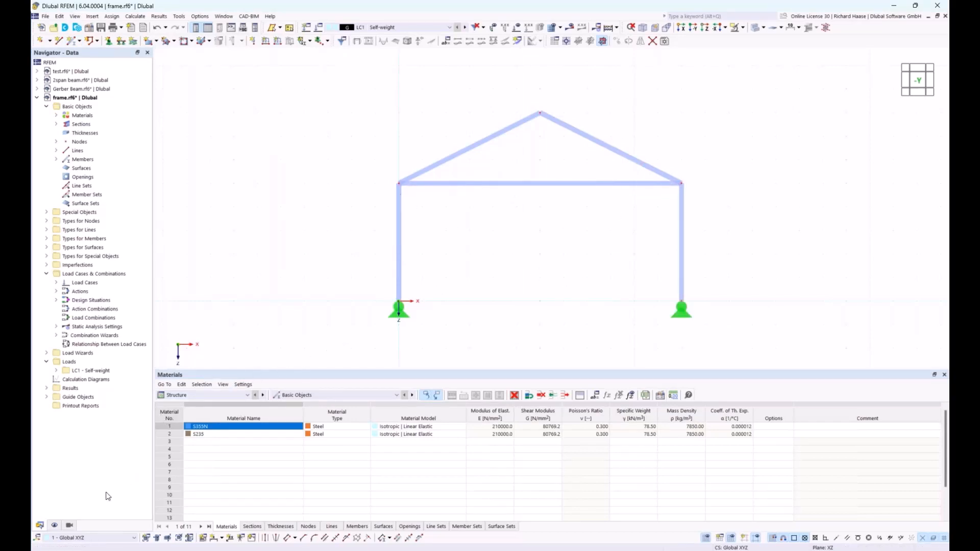
Check the member types by isolating the Beam members and the Tension member in turn through the generated visibilities
{"action": "left_click", "coordinate": [69, 525]}
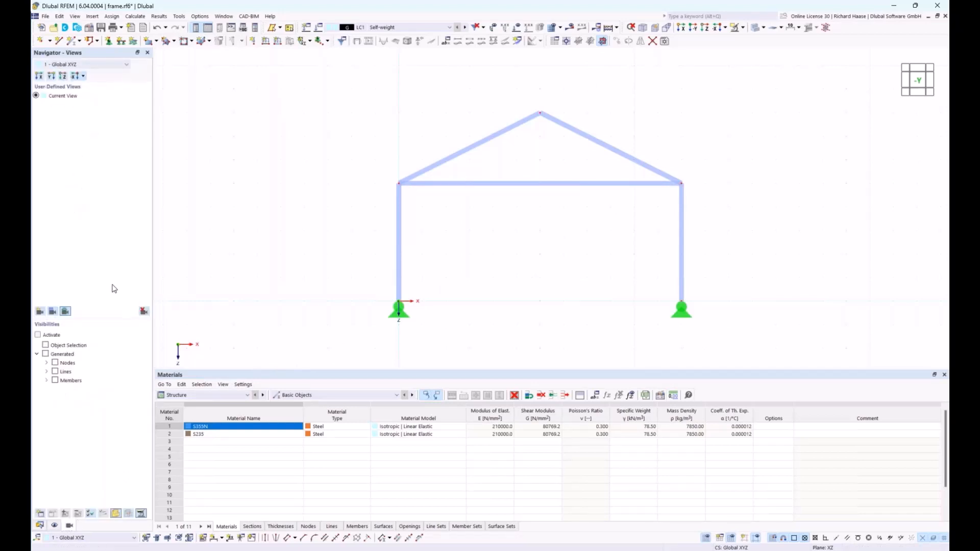
{"action": "left_click", "coordinate": [47, 381]}
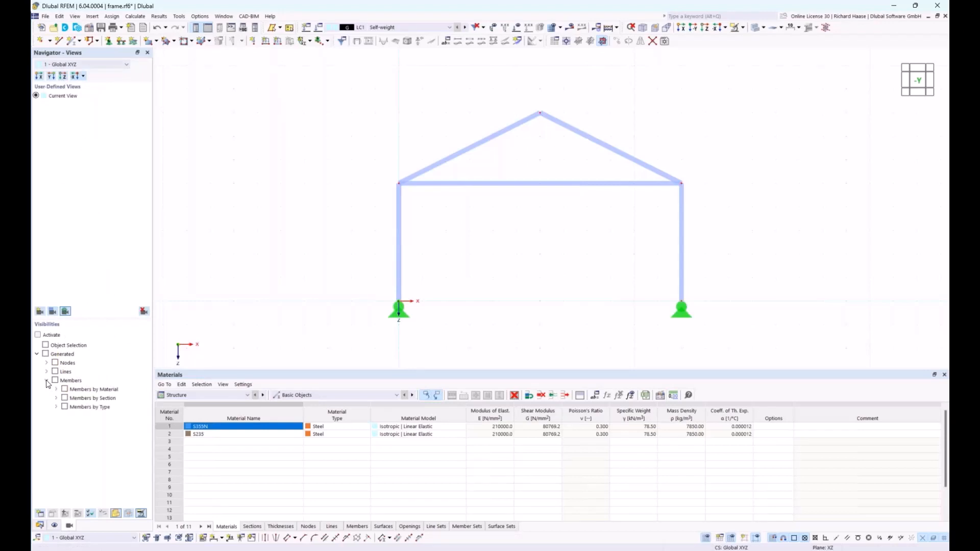
{"action": "left_click", "coordinate": [56, 408]}
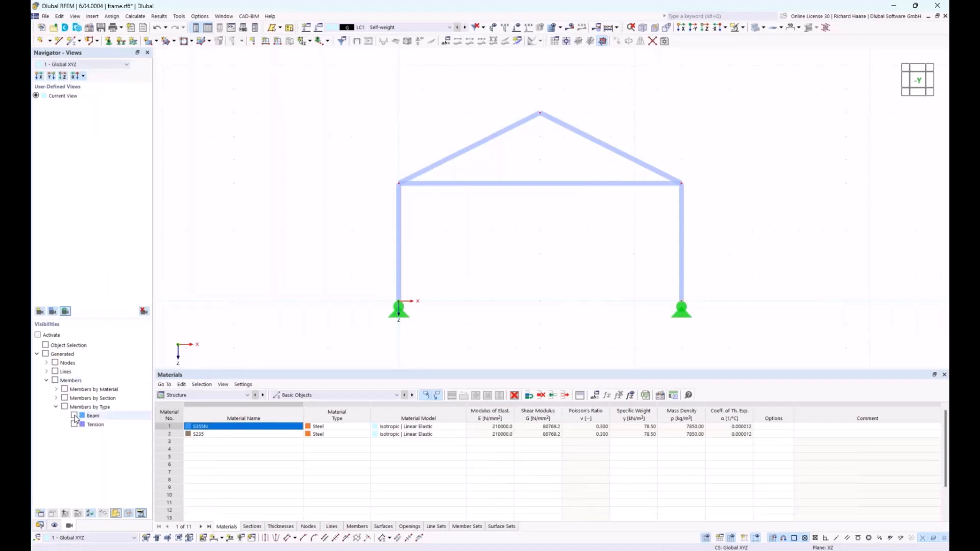
{"action": "left_click", "coordinate": [74, 416]}
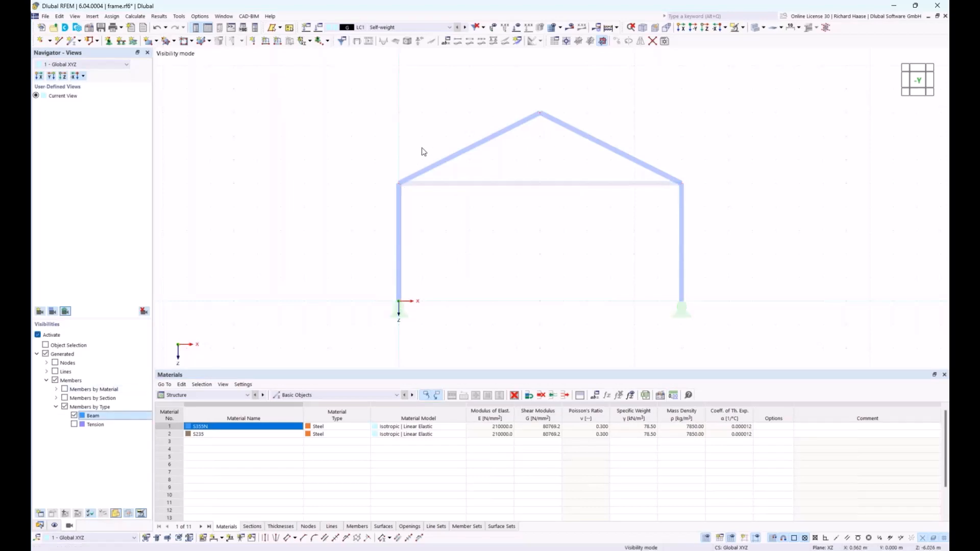
{"action": "left_click", "coordinate": [75, 417]}
{"action": "left_click", "coordinate": [74, 424]}
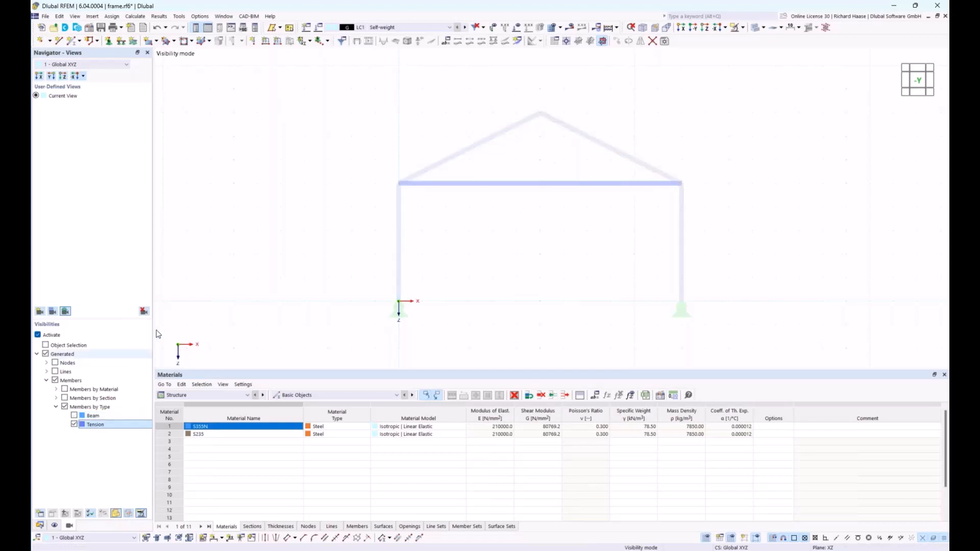
{"action": "left_click", "coordinate": [74, 424]}
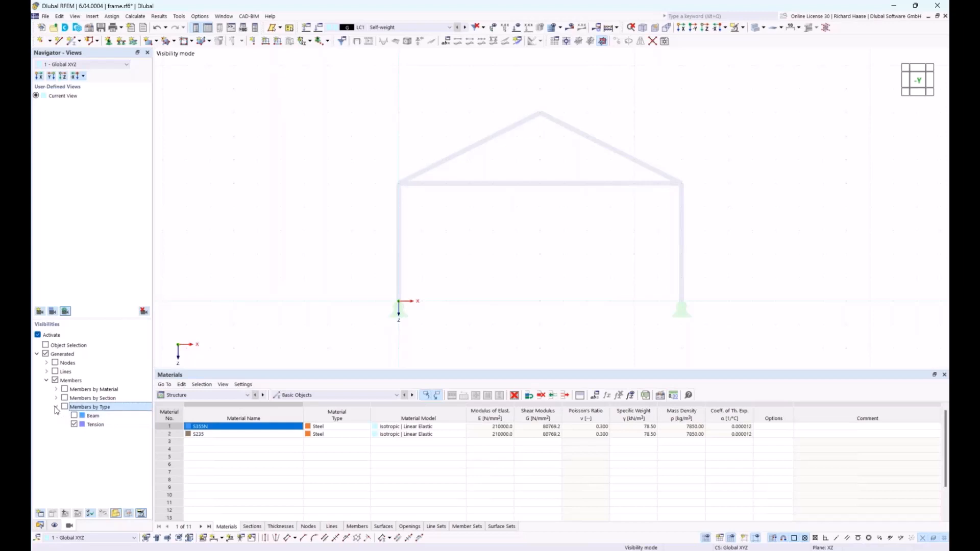
{"action": "left_click", "coordinate": [56, 407]}
Color the rendered members by the object property Member Type
{"action": "left_click", "coordinate": [55, 526]}
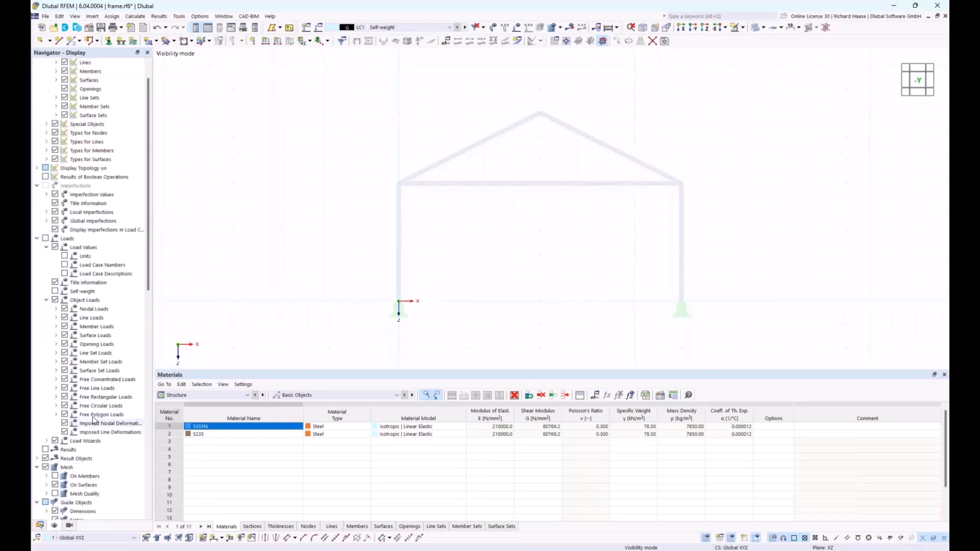
{"action": "scroll", "coordinate": [108, 408], "scroll_direction": "down", "scroll_amount": 5}
{"action": "scroll", "coordinate": [108, 409], "scroll_direction": "down", "scroll_amount": 10}
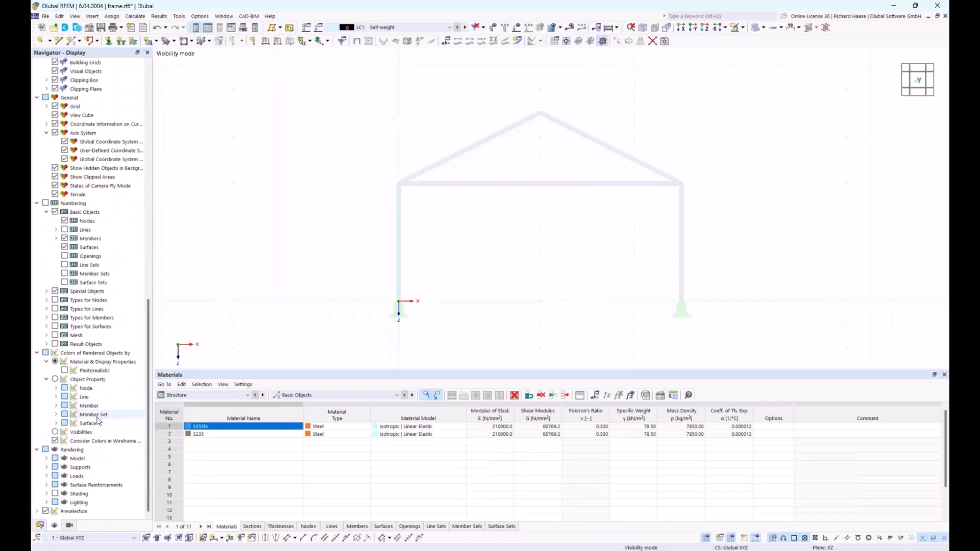
{"action": "left_click", "coordinate": [56, 406]}
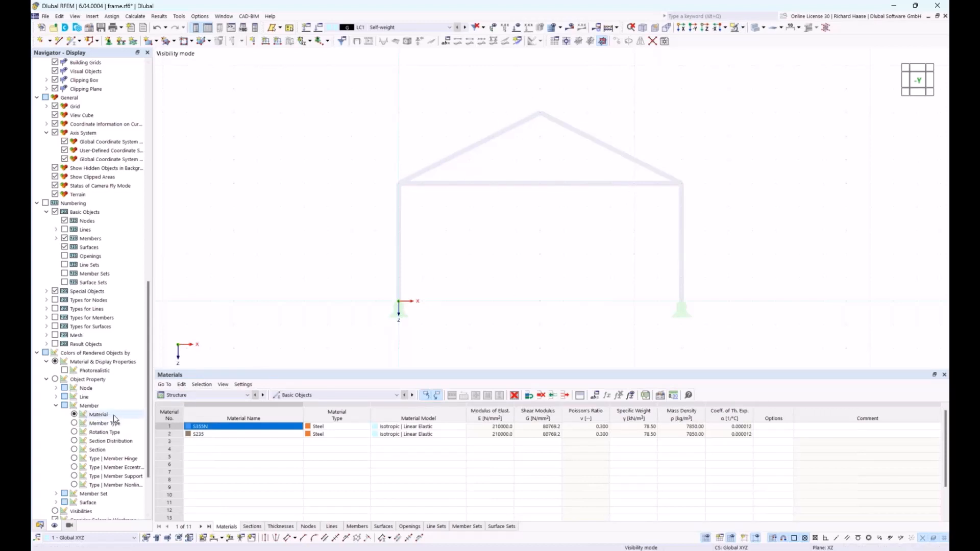
{"action": "left_click", "coordinate": [74, 423]}
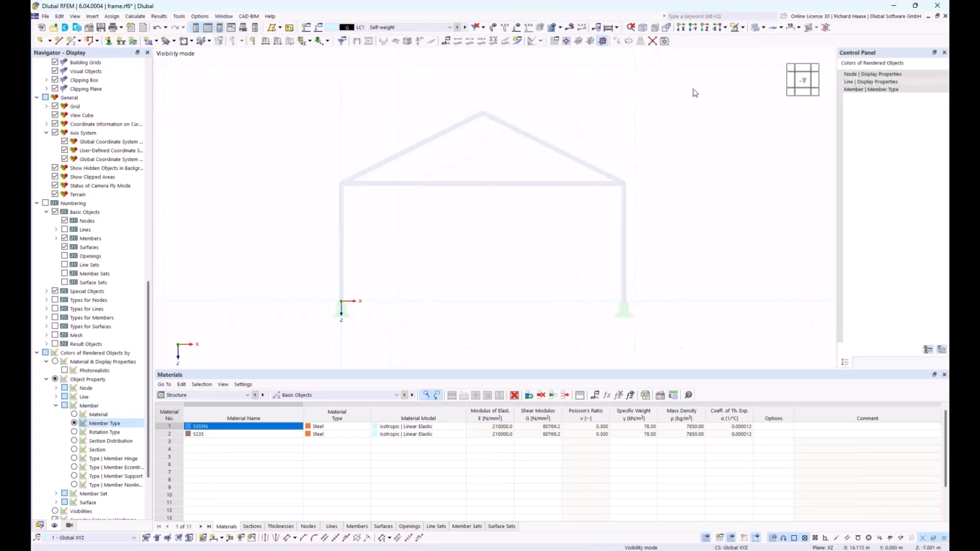
Cancel the visibility mode and set the legend color of the Tension member type to yellow
{"action": "left_click", "coordinate": [743, 27]}
{"action": "left_click", "coordinate": [744, 27]}
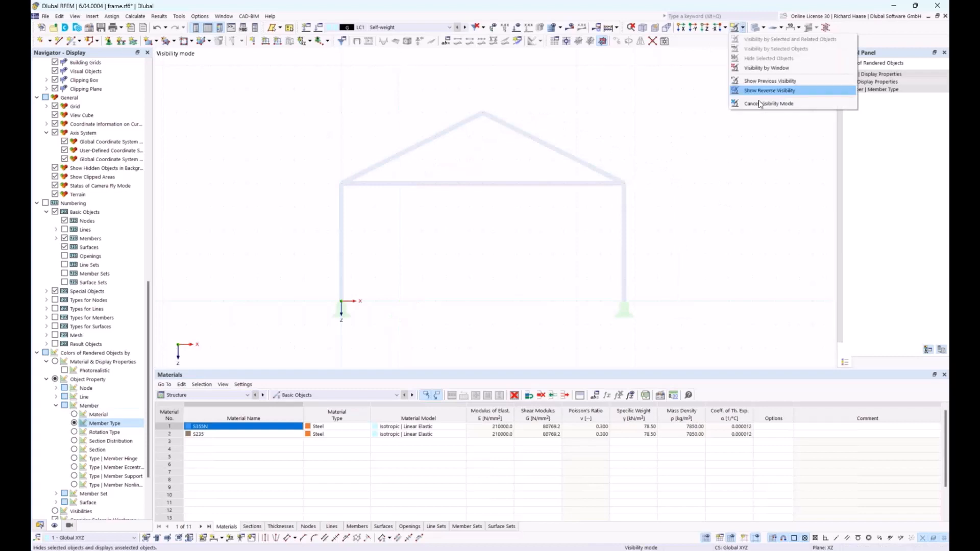
{"action": "left_click", "coordinate": [763, 104]}
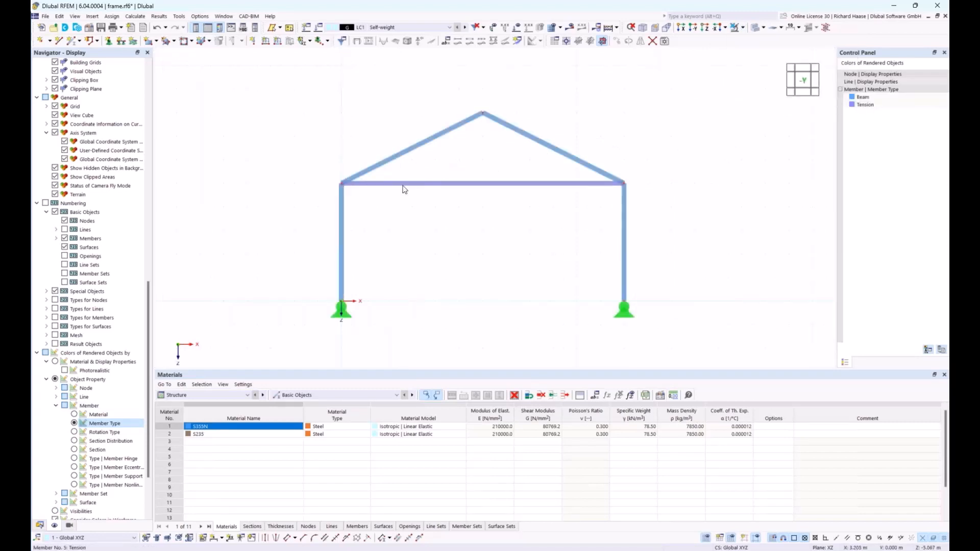
{"action": "left_click", "coordinate": [852, 105]}
{"action": "double_click", "coordinate": [852, 106]}
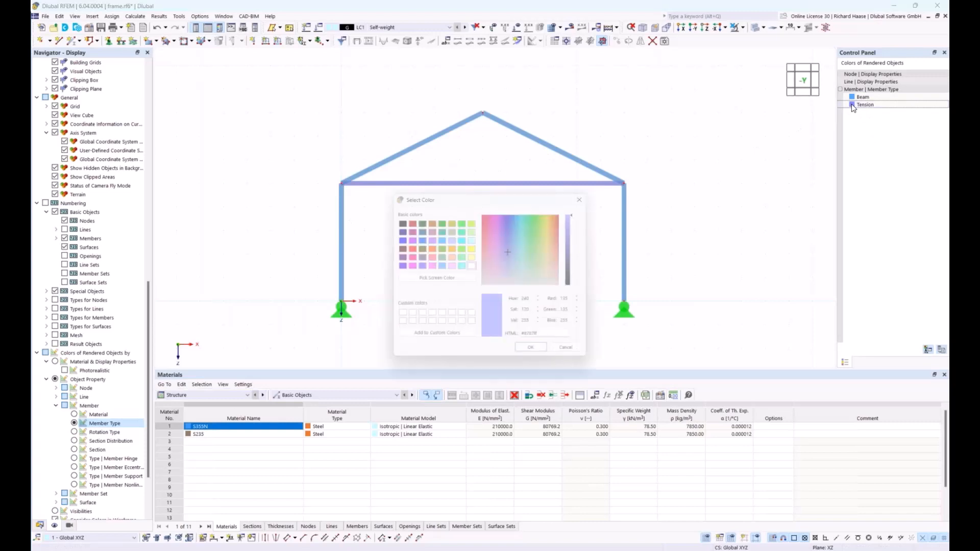
{"action": "left_click", "coordinate": [550, 225]}
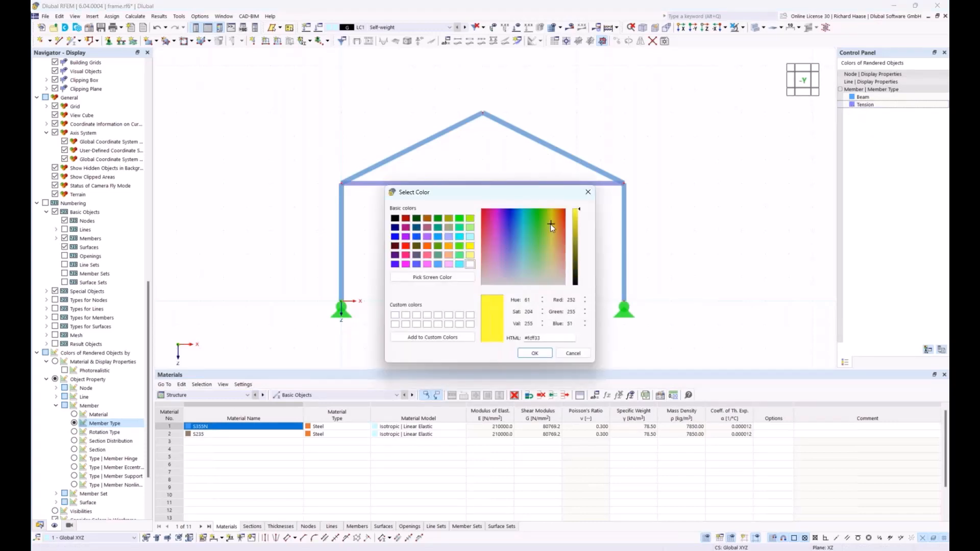
{"action": "left_click", "coordinate": [527, 353]}
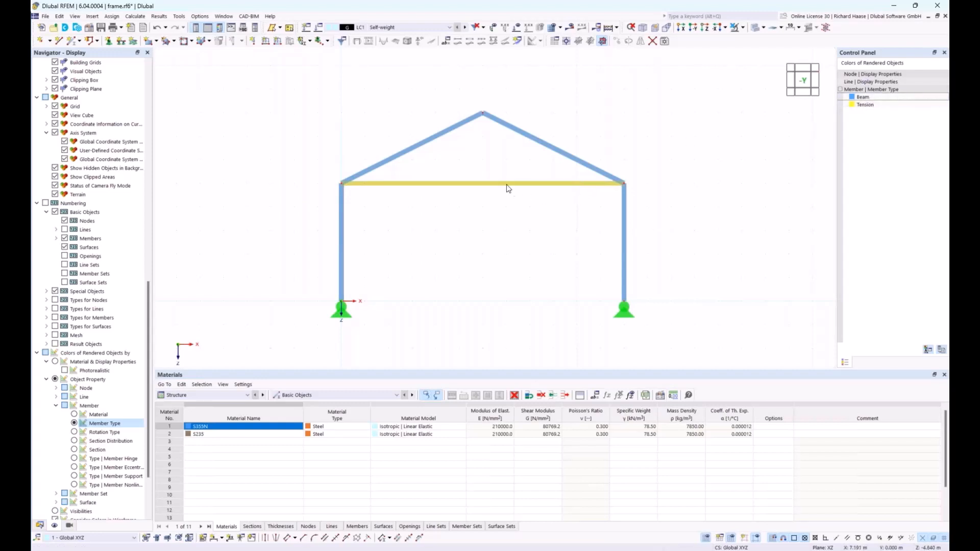
Display the frame as a wireframe model and switch the navigator to the model data
{"action": "left_click", "coordinate": [763, 27]}
{"action": "left_click", "coordinate": [771, 40]}
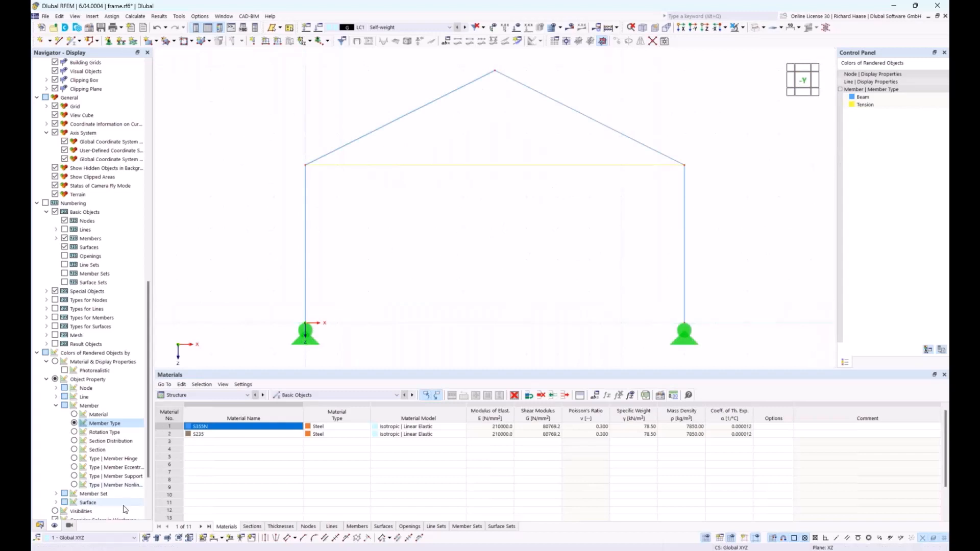
{"action": "left_click", "coordinate": [39, 526]}
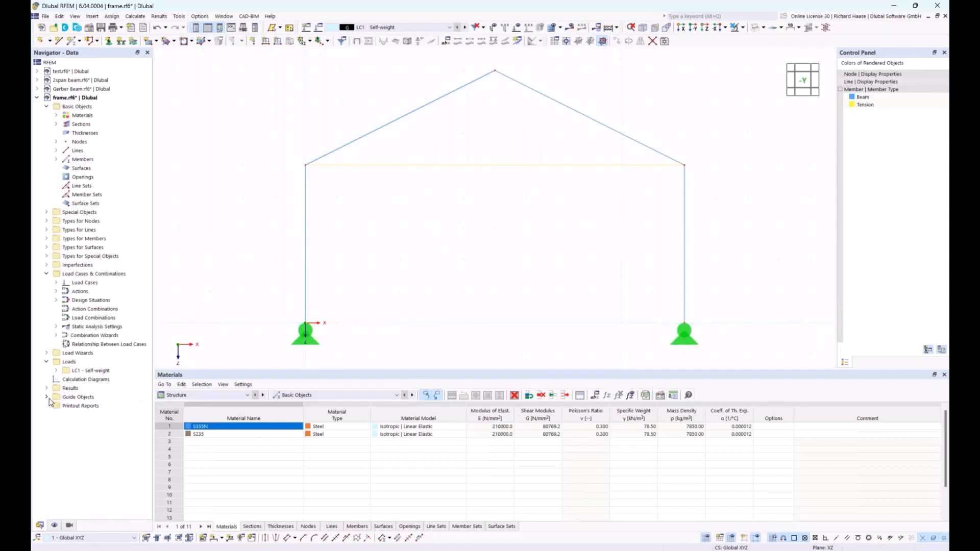
{"action": "right_click", "coordinate": [67, 365]}
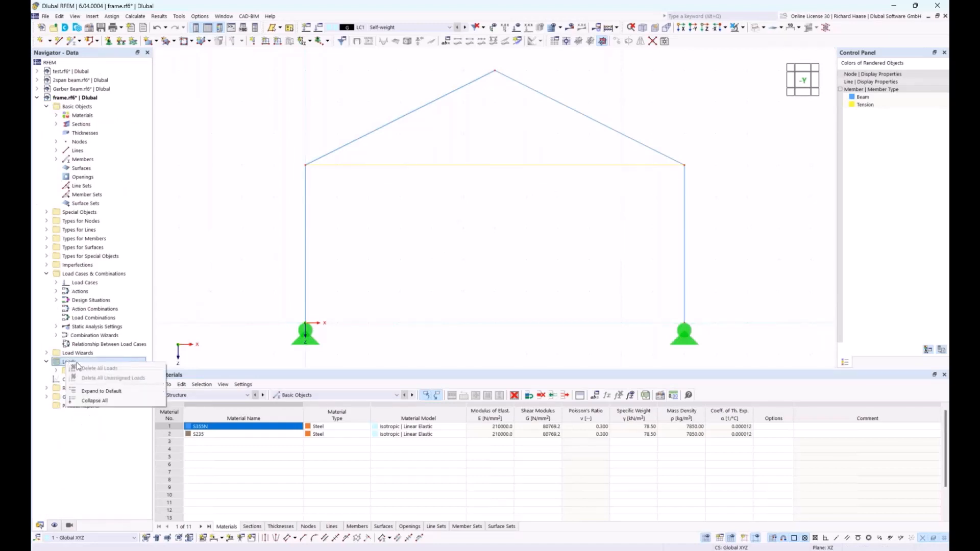
{"action": "right_click", "coordinate": [78, 371]}
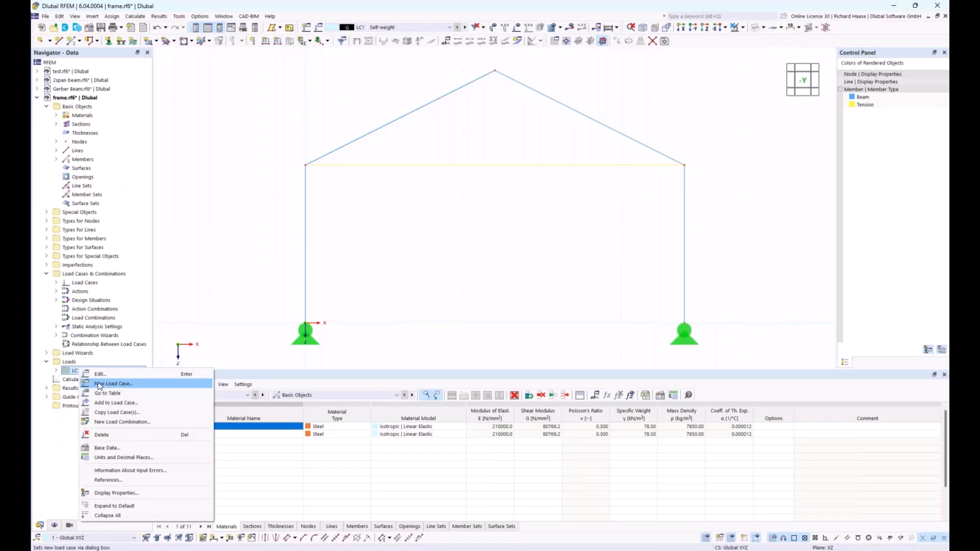
{"action": "left_click", "coordinate": [262, 334]}
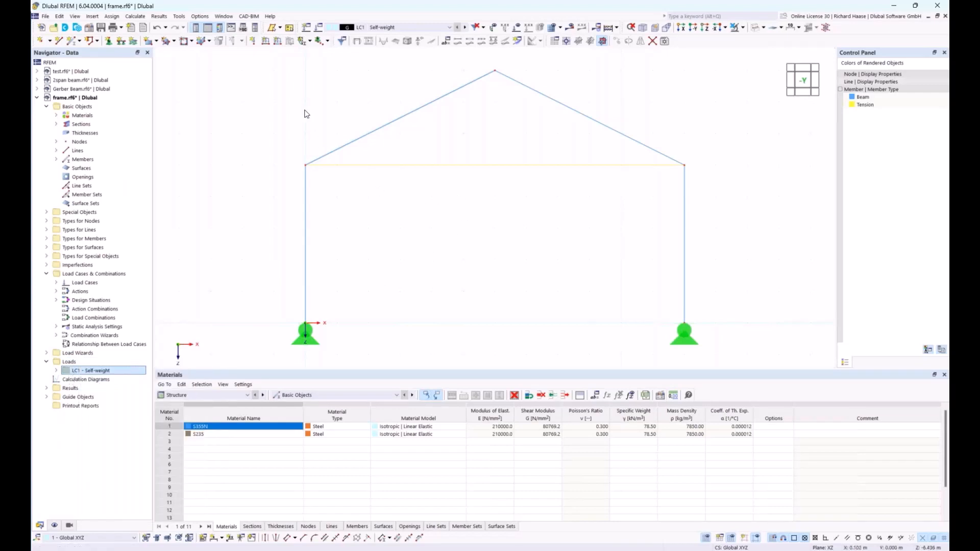
Create a load case named Snow with the action category Snow/ice loads - H <= 1000 m
{"action": "left_click", "coordinate": [307, 28]}
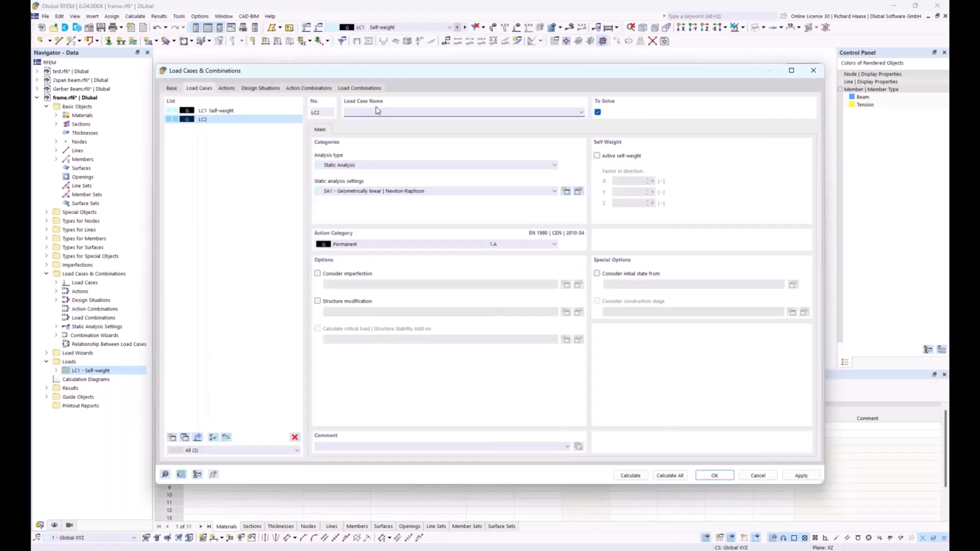
{"action": "type", "text": "Snow"}
{"action": "left_click", "coordinate": [345, 244]}
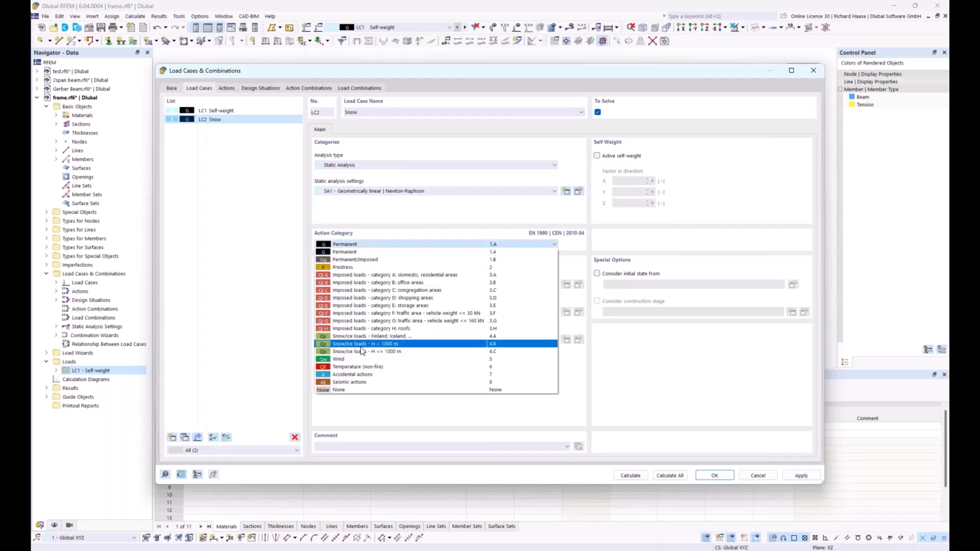
{"action": "left_click", "coordinate": [362, 352]}
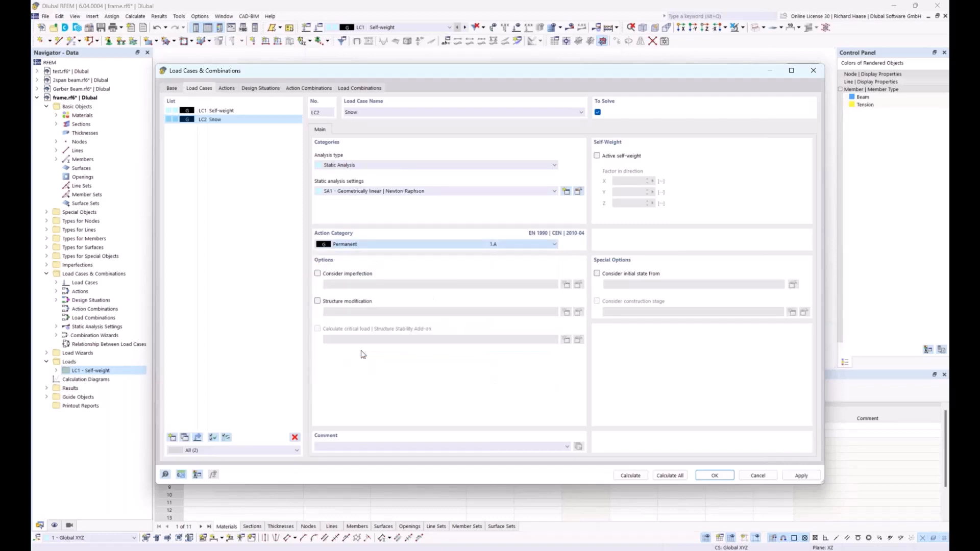
Add a load case Wind from left side with action category Wind, and a load case Temp. with Temperature (non-fire)
{"action": "left_click", "coordinate": [173, 437]}
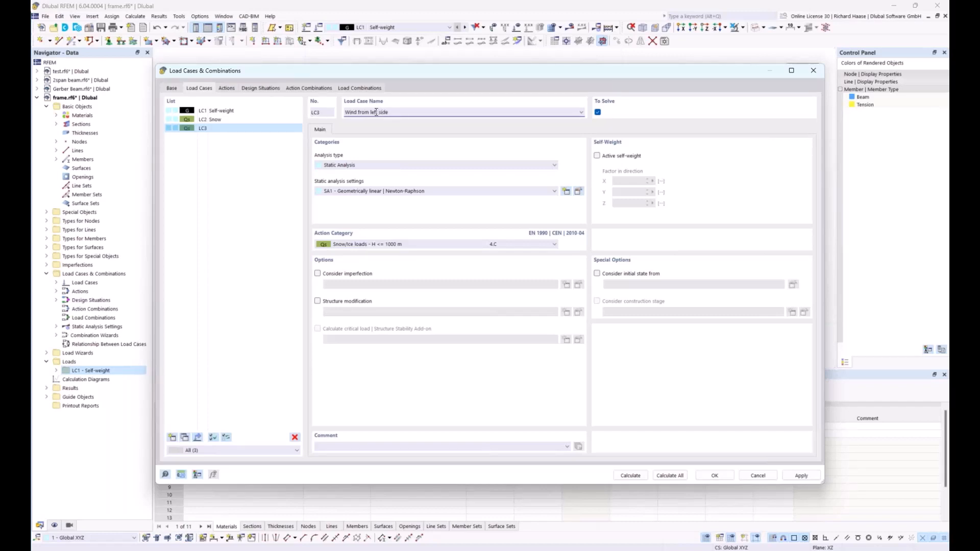
{"action": "left_click", "coordinate": [366, 245]}
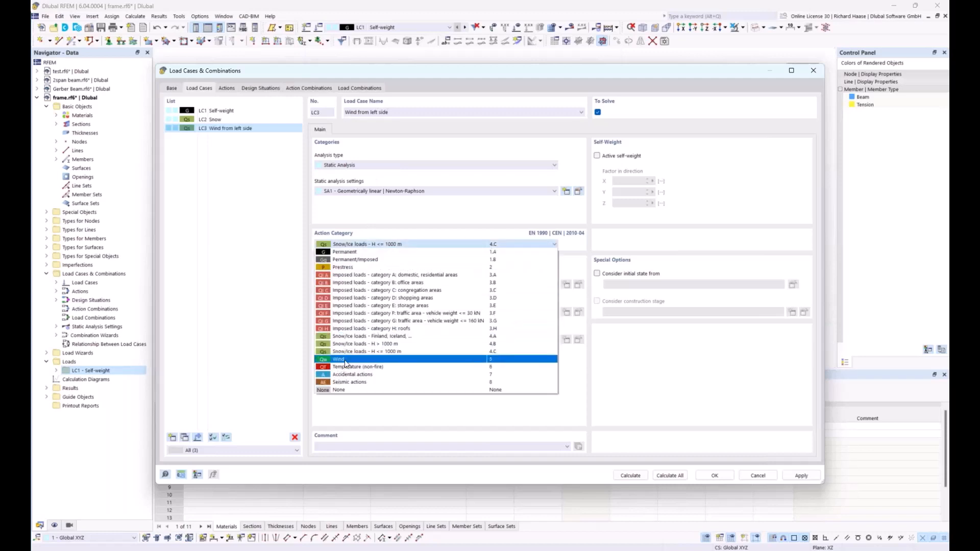
{"action": "left_click", "coordinate": [345, 361]}
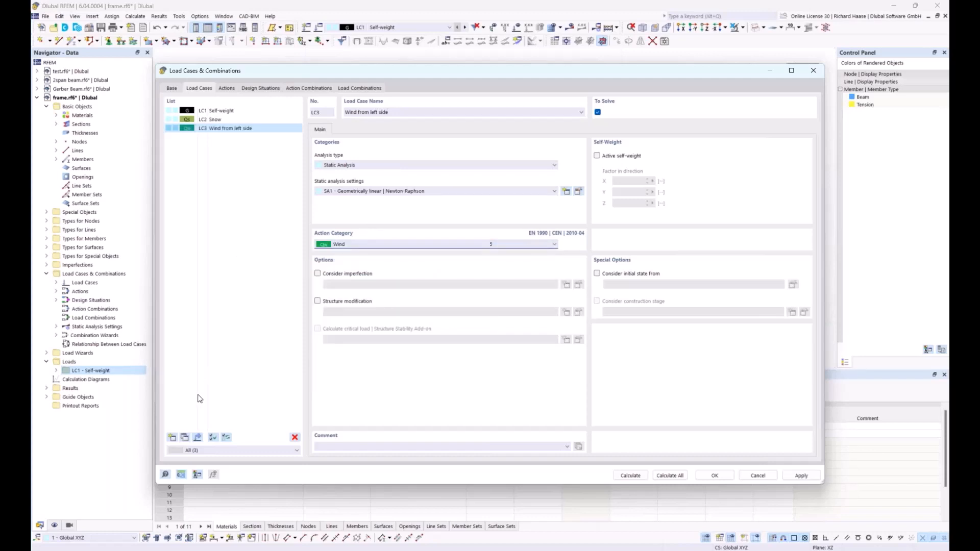
{"action": "left_click", "coordinate": [173, 439]}
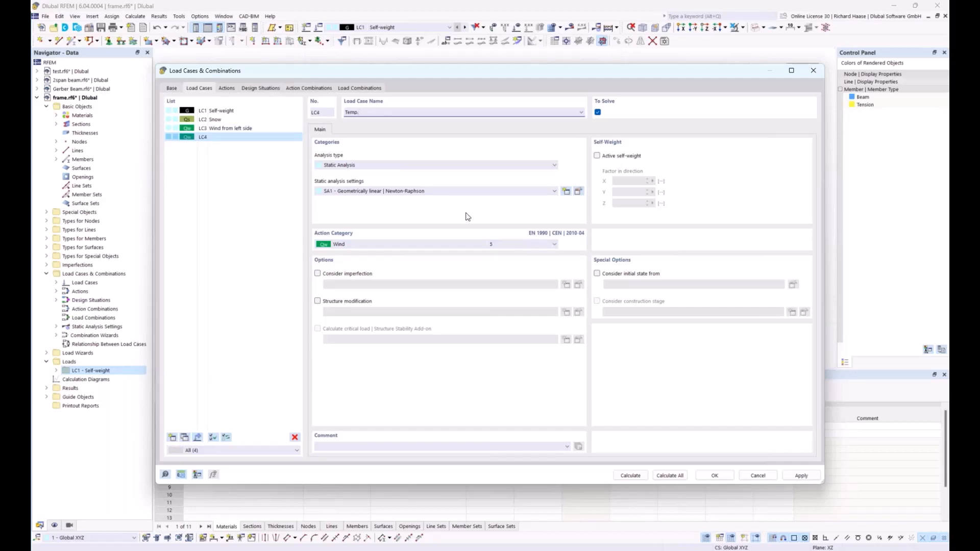
{"action": "left_click", "coordinate": [343, 245]}
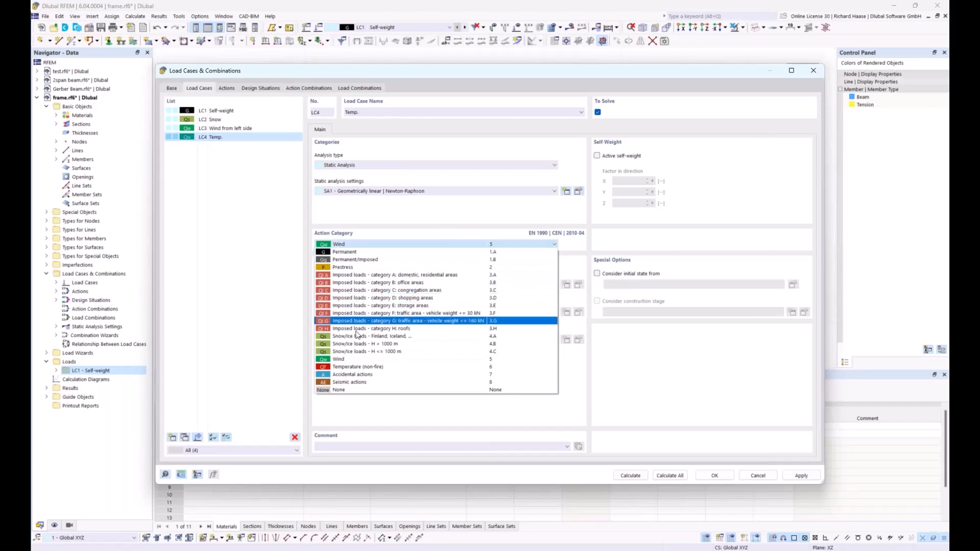
{"action": "left_click", "coordinate": [358, 367]}
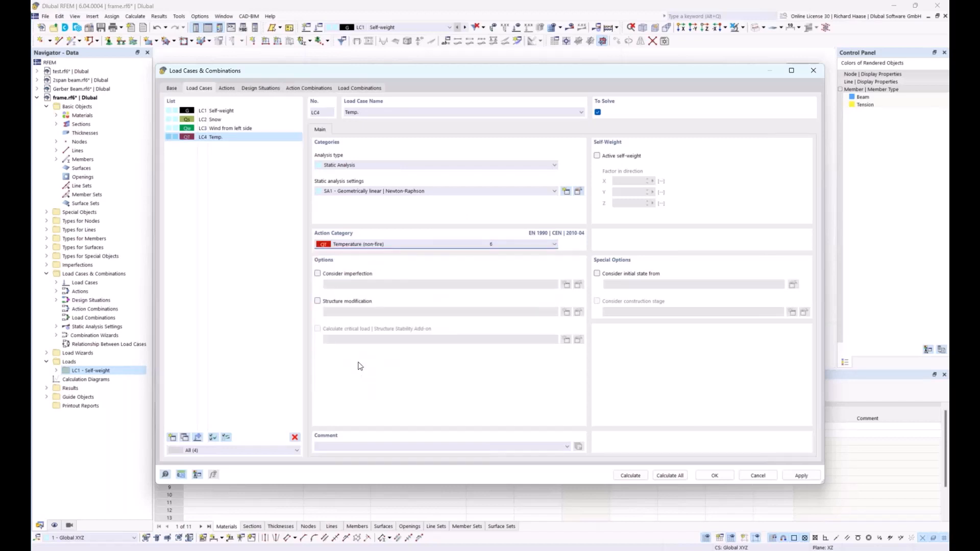
Review the action type of the Wind action and the list of design situations
{"action": "left_click", "coordinate": [227, 89]}
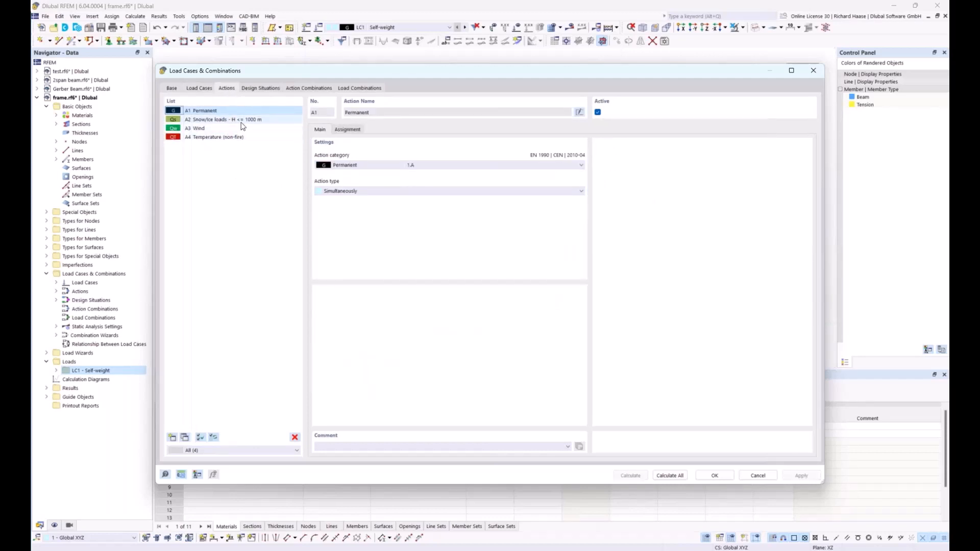
{"action": "left_click", "coordinate": [213, 130]}
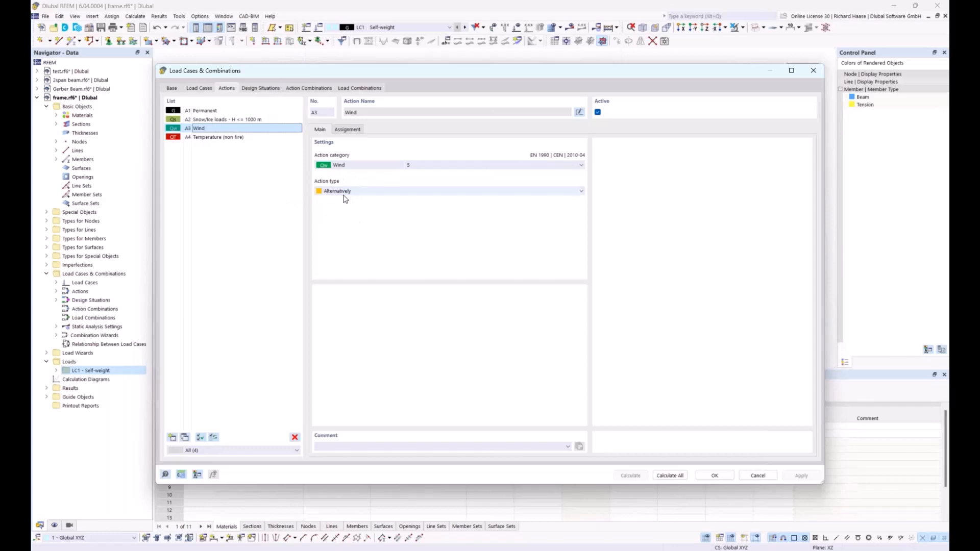
{"action": "left_click", "coordinate": [264, 90]}
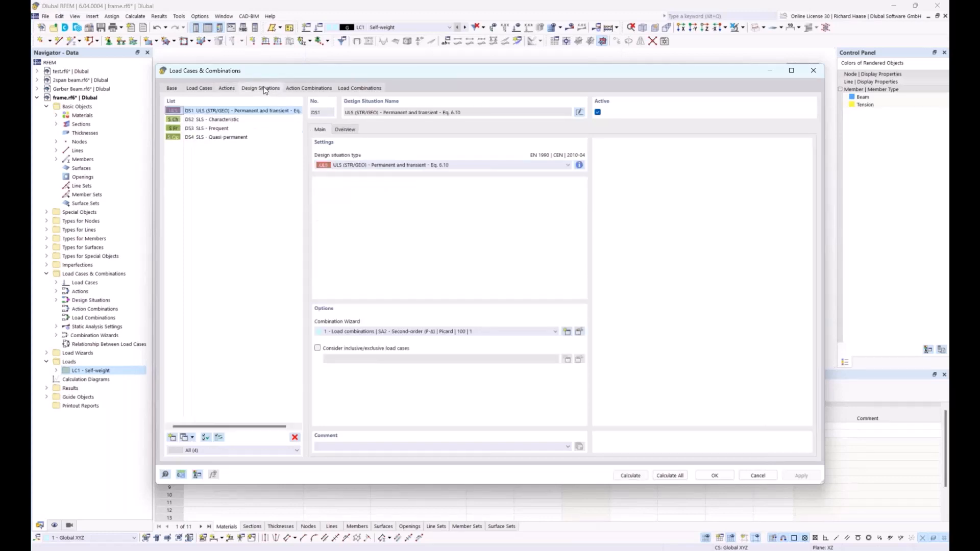
Examine the factors and leading actions assigned to the ULS action combinations, view the load combinations, and close the dialog
{"action": "left_click", "coordinate": [304, 89]}
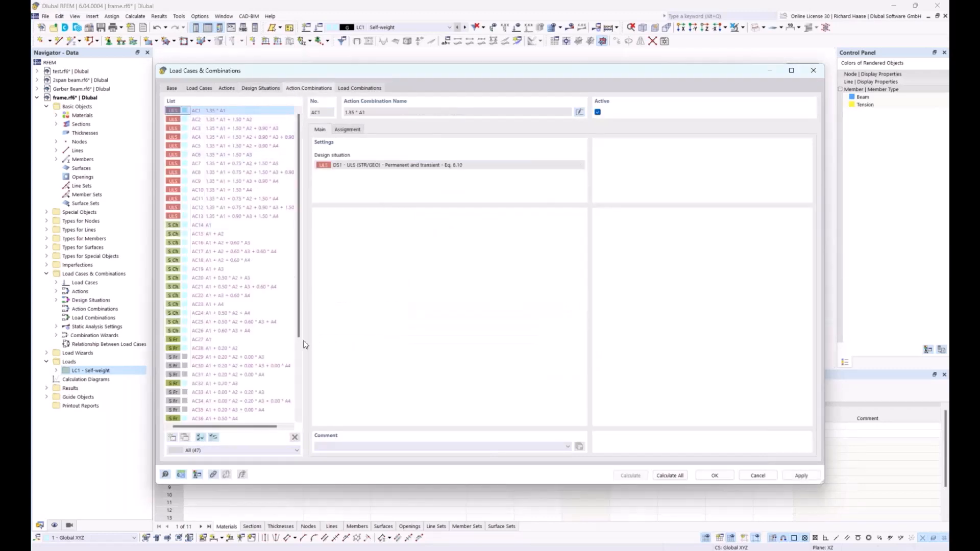
{"action": "left_click_drag", "start_coordinate": [268, 426], "coordinate": [279, 429]}
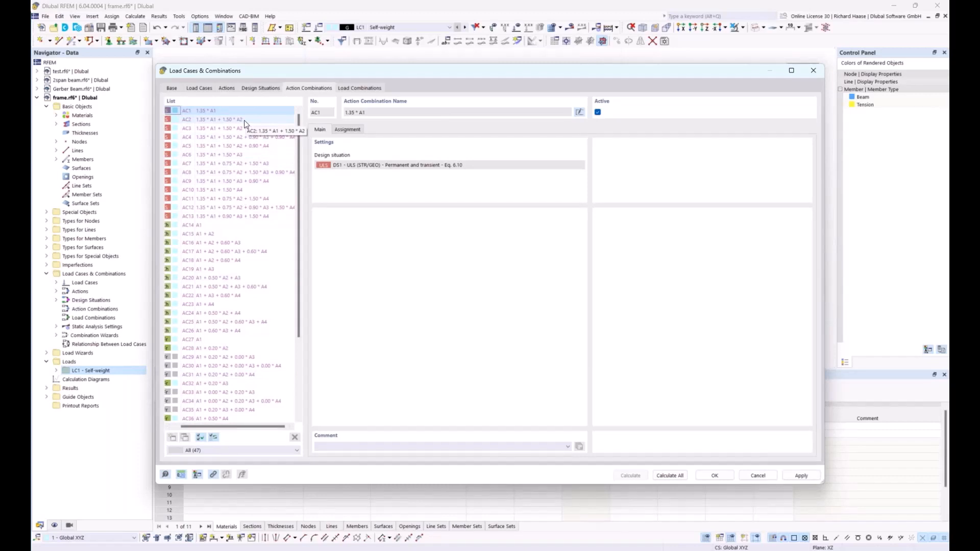
{"action": "left_click", "coordinate": [253, 137]}
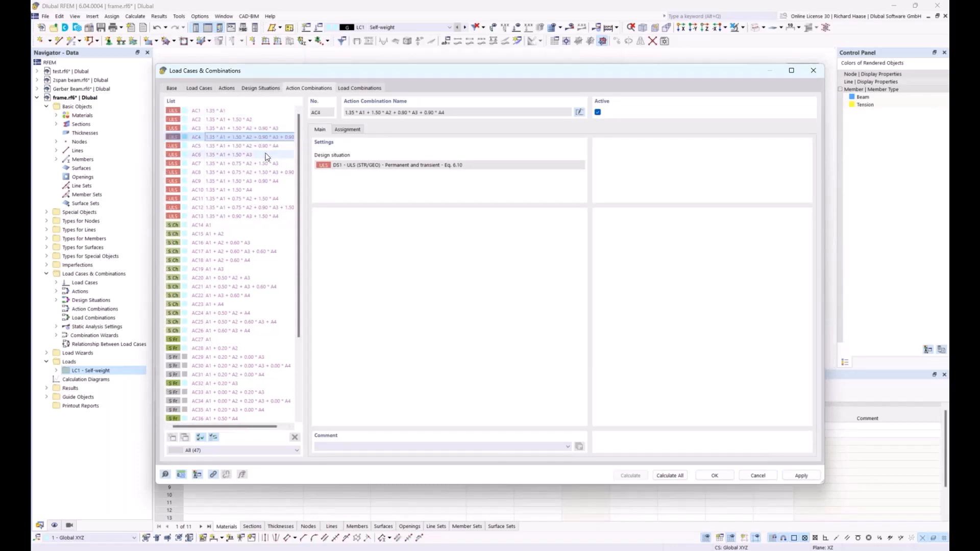
{"action": "left_click_drag", "start_coordinate": [252, 428], "coordinate": [262, 427]}
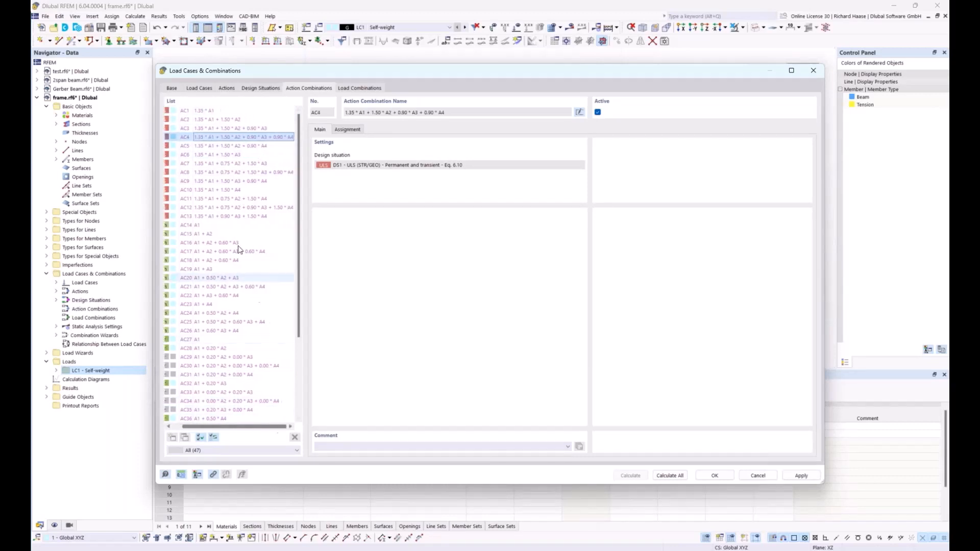
{"action": "left_click", "coordinate": [349, 131]}
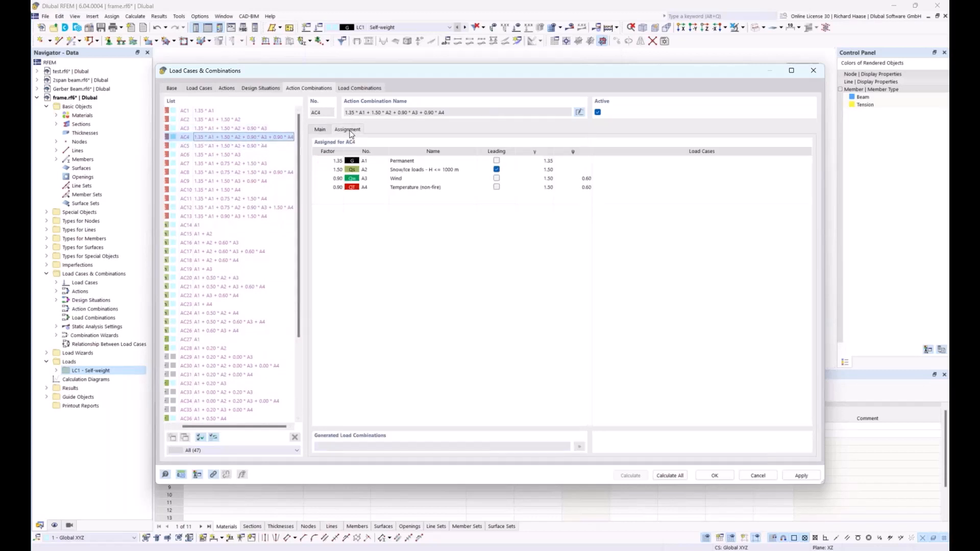
{"action": "left_click", "coordinate": [572, 152]}
{"action": "left_click", "coordinate": [228, 120]}
{"action": "left_click", "coordinate": [227, 128]}
{"action": "left_click", "coordinate": [226, 138]}
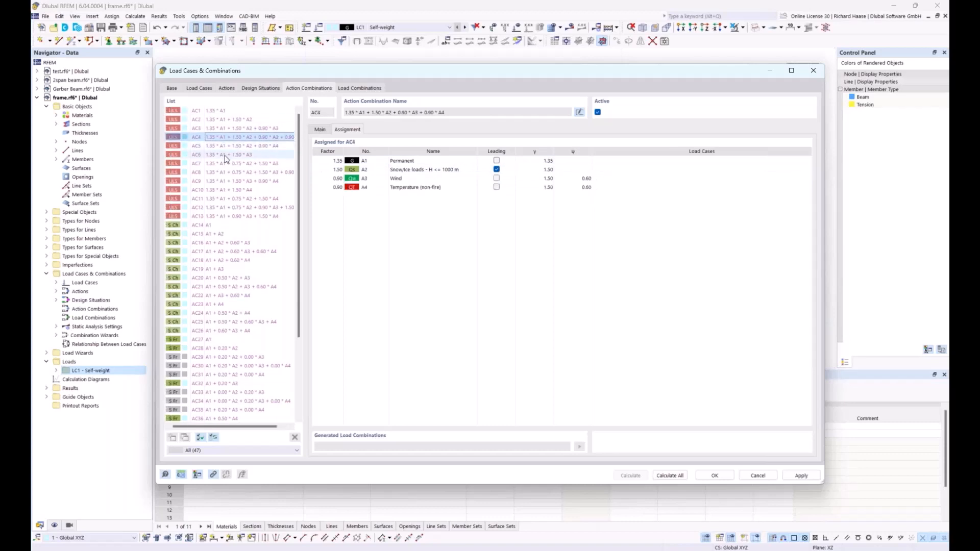
{"action": "left_click", "coordinate": [224, 155]}
{"action": "left_click", "coordinate": [223, 164]}
{"action": "left_click", "coordinate": [230, 181]}
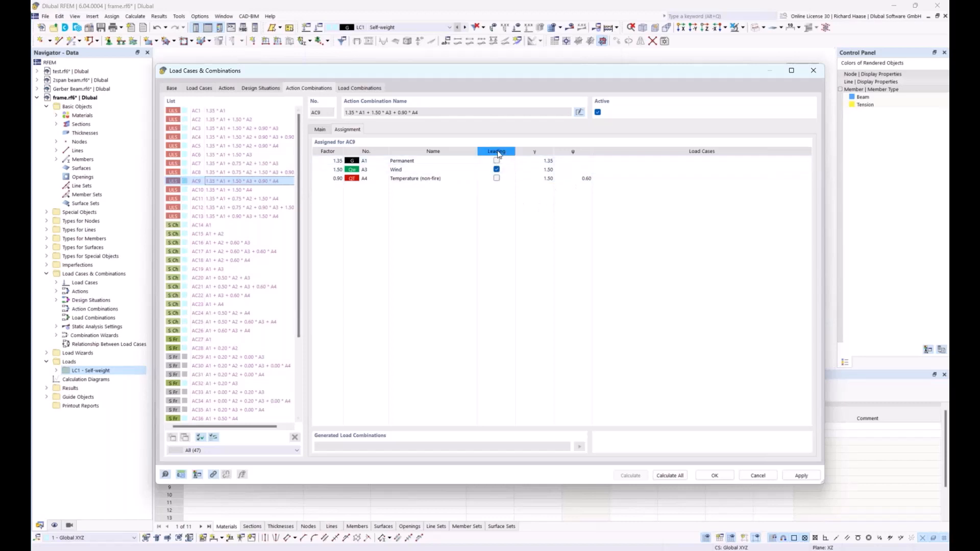
{"action": "left_click", "coordinate": [227, 190]}
{"action": "left_click", "coordinate": [229, 198]}
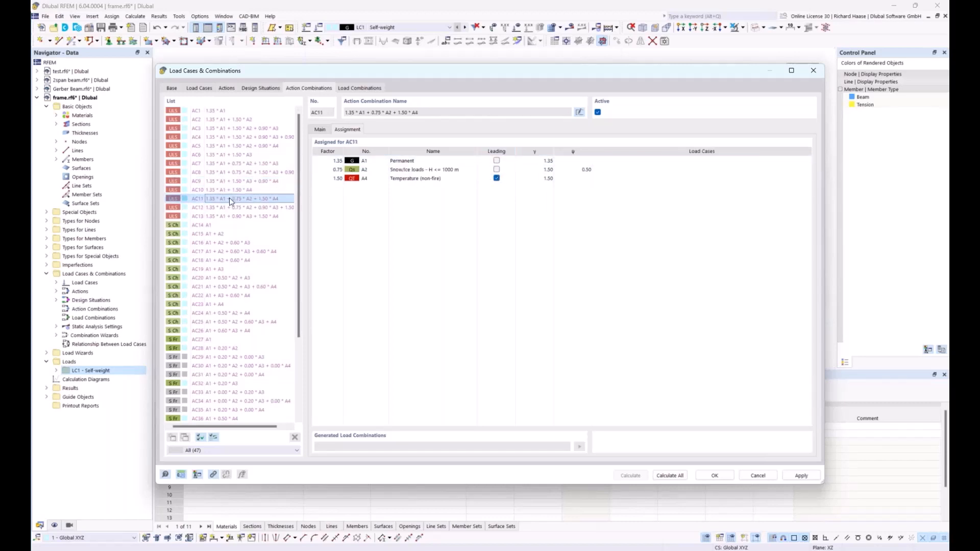
{"action": "left_click", "coordinate": [357, 89]}
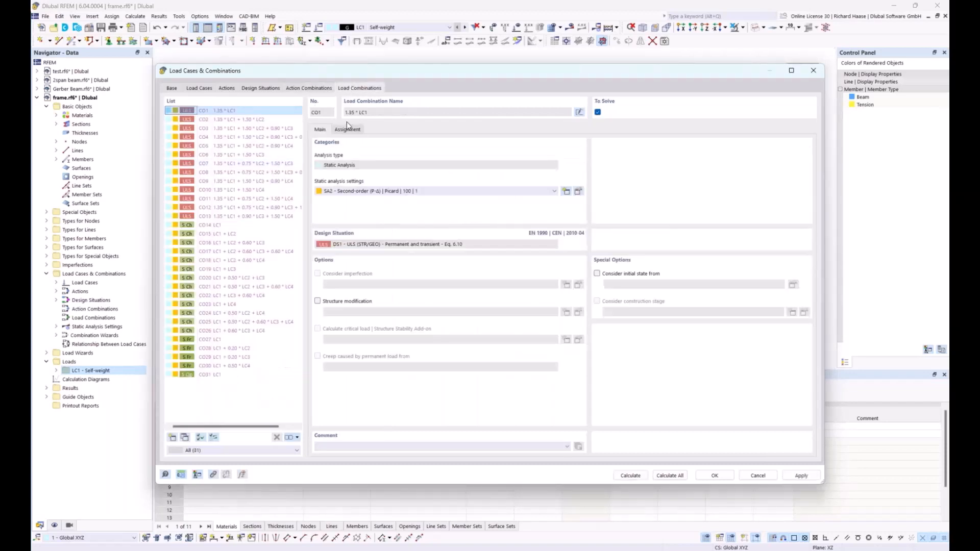
{"action": "left_click", "coordinate": [814, 72]}
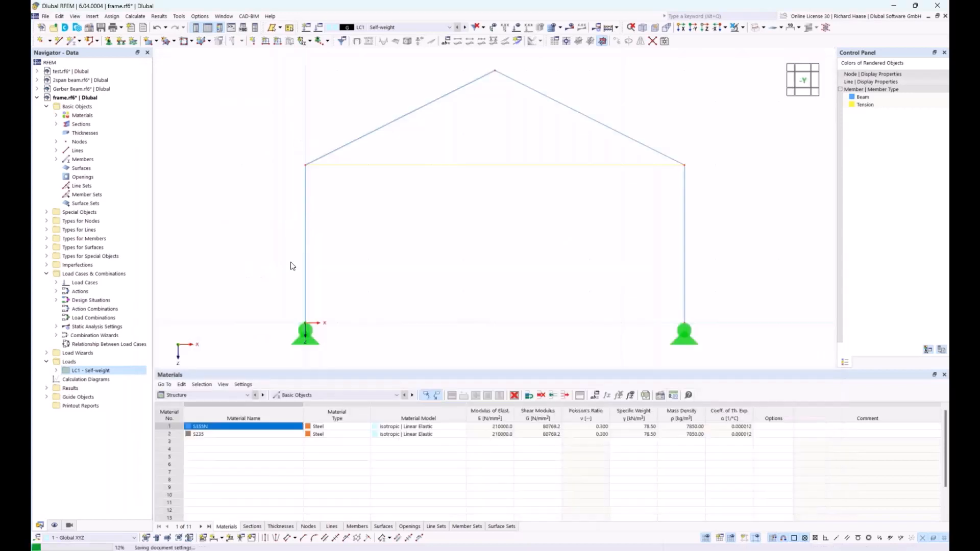
Create a load case named snow with the action category Snow/ice loads - H > 1000 m
{"action": "left_click", "coordinate": [91, 371]}
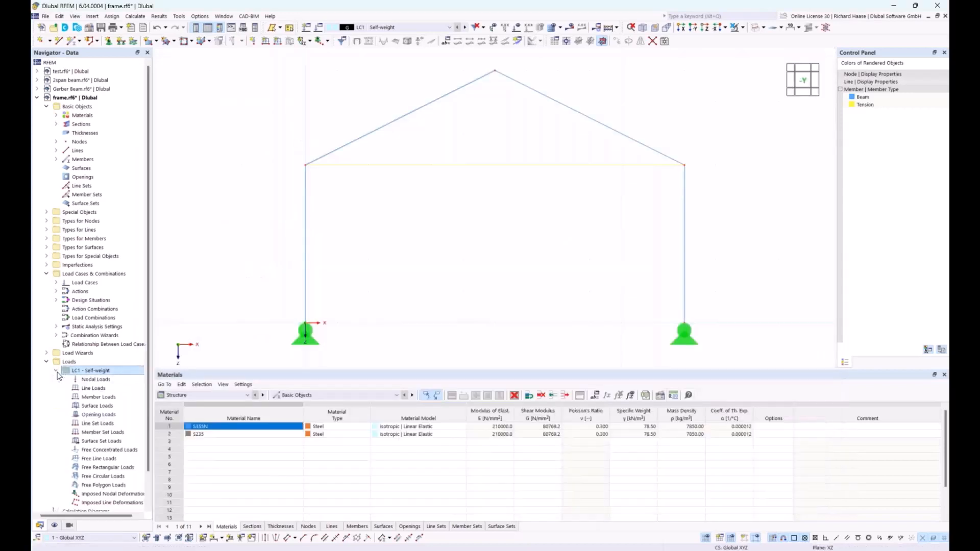
{"action": "left_click", "coordinate": [307, 28]}
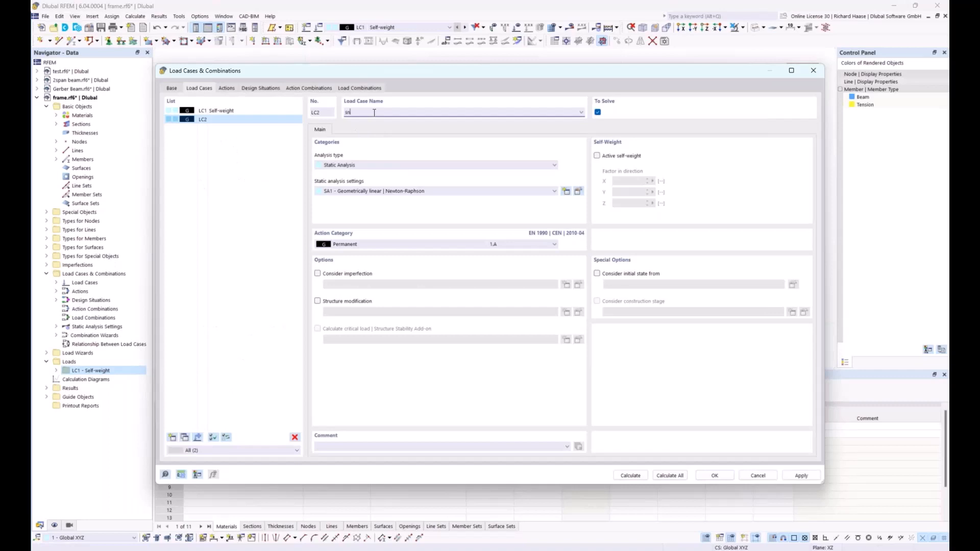
{"action": "left_click", "coordinate": [367, 244]}
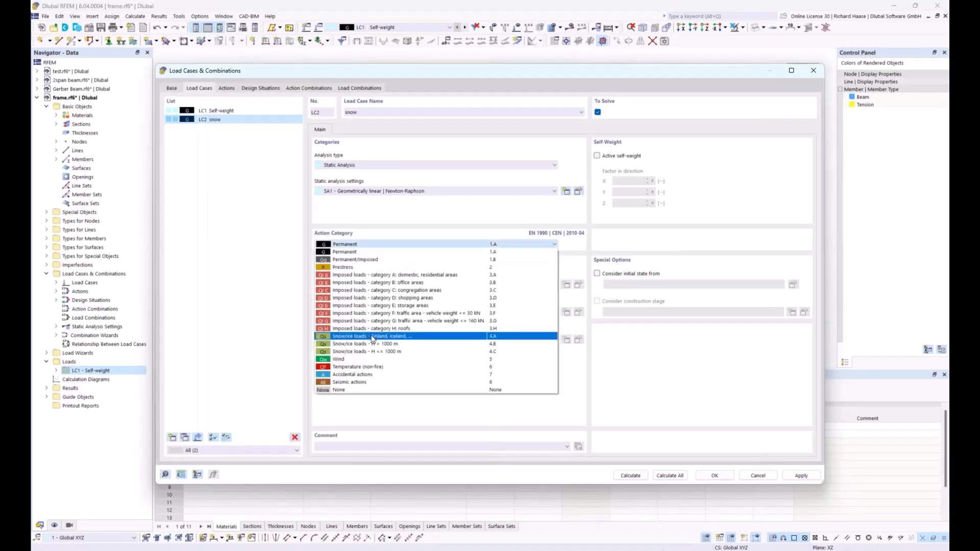
{"action": "left_click", "coordinate": [370, 347]}
Add a load case named wind and assign it the action category Wind
{"action": "left_click", "coordinate": [172, 437]}
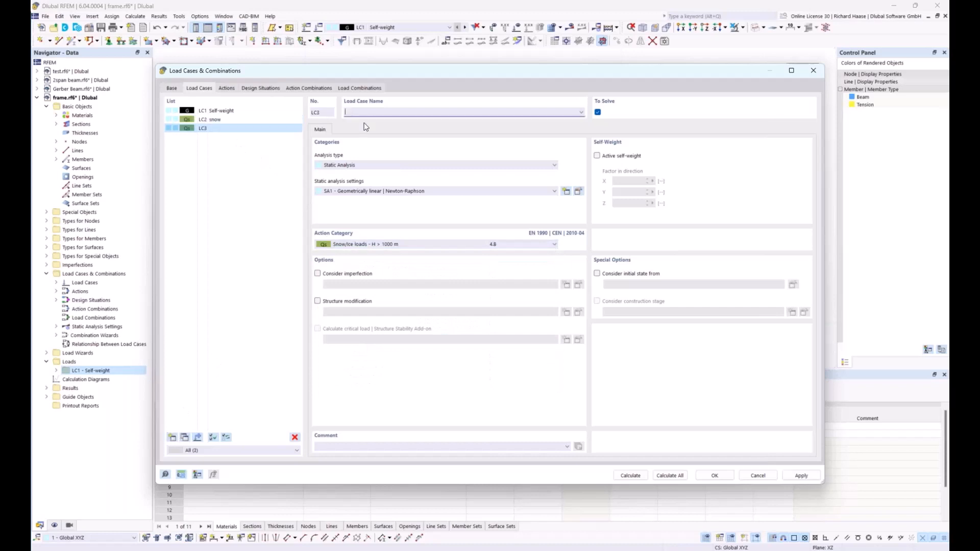
{"action": "left_click", "coordinate": [370, 112]}
{"action": "type", "text": "wind"}
{"action": "left_click", "coordinate": [369, 244]}
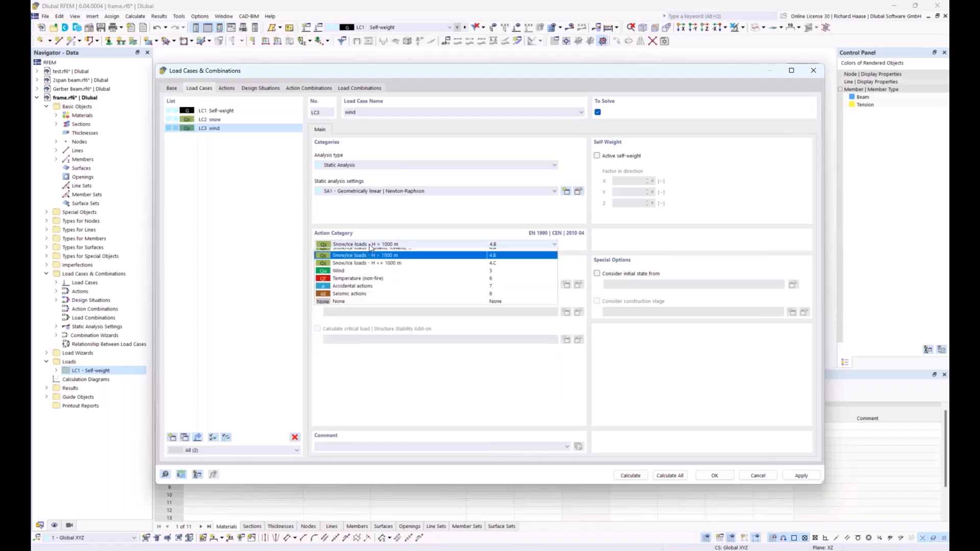
{"action": "left_click", "coordinate": [352, 358]}
Add a load case named temp with the action category Temperature (non-fire) and accept the load case definitions
{"action": "left_click", "coordinate": [184, 439]}
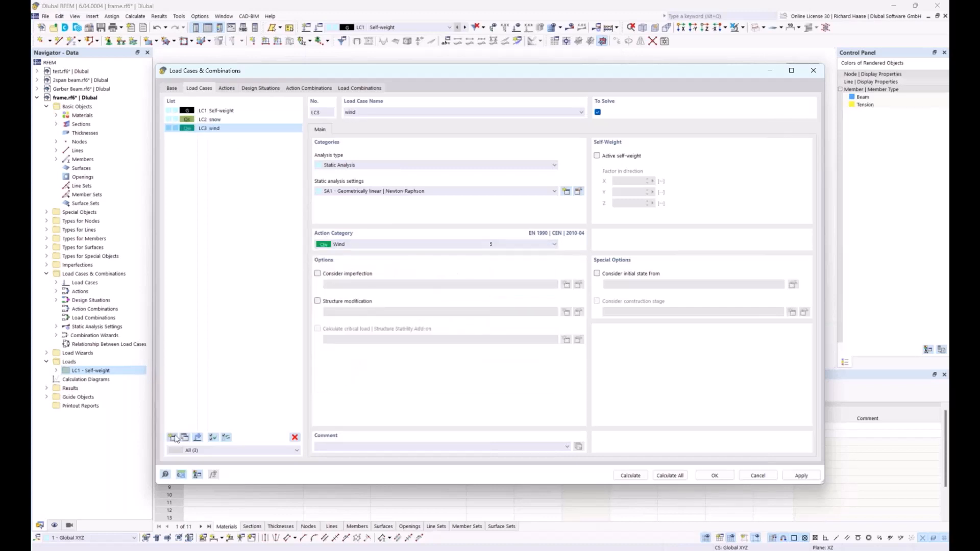
{"action": "left_click", "coordinate": [381, 112]}
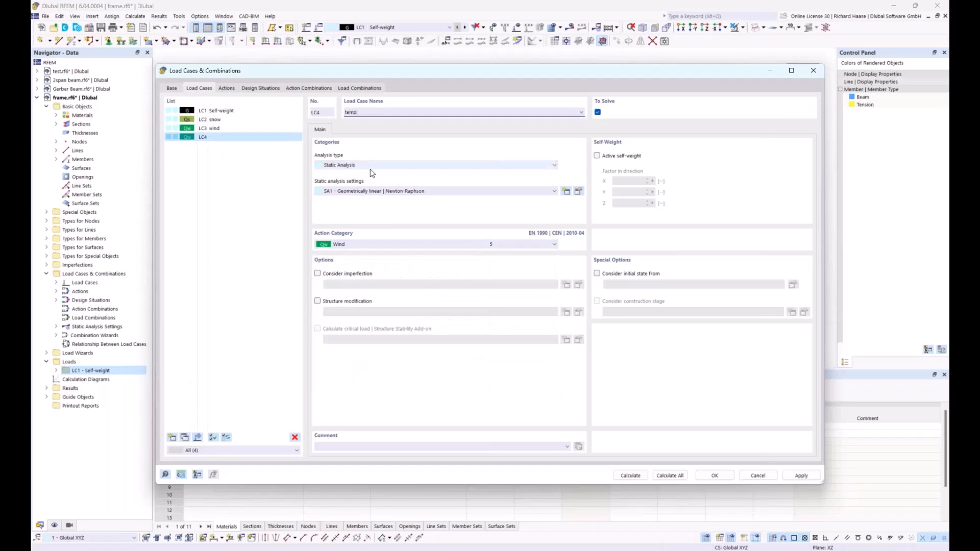
{"action": "left_click", "coordinate": [341, 245]}
{"action": "left_click", "coordinate": [360, 365]}
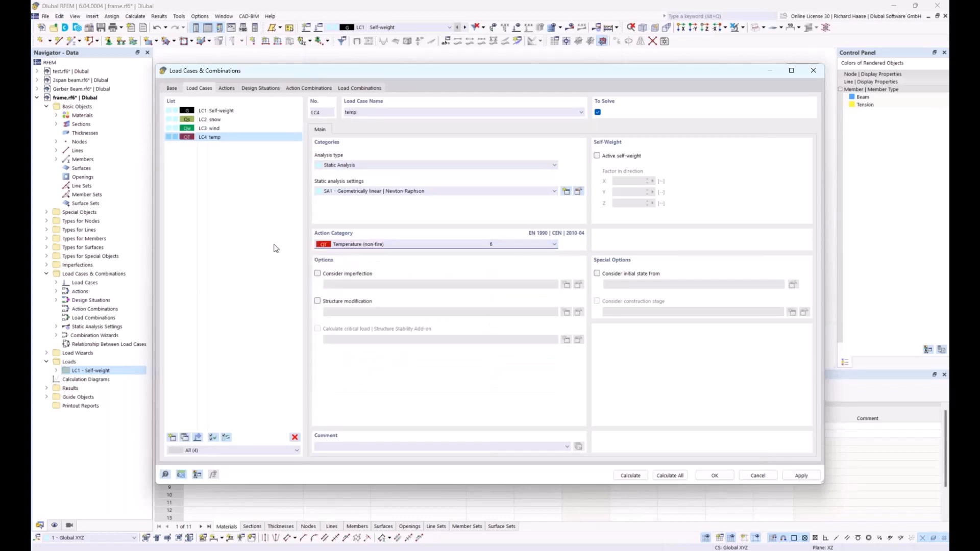
{"action": "left_click", "coordinate": [707, 474]}
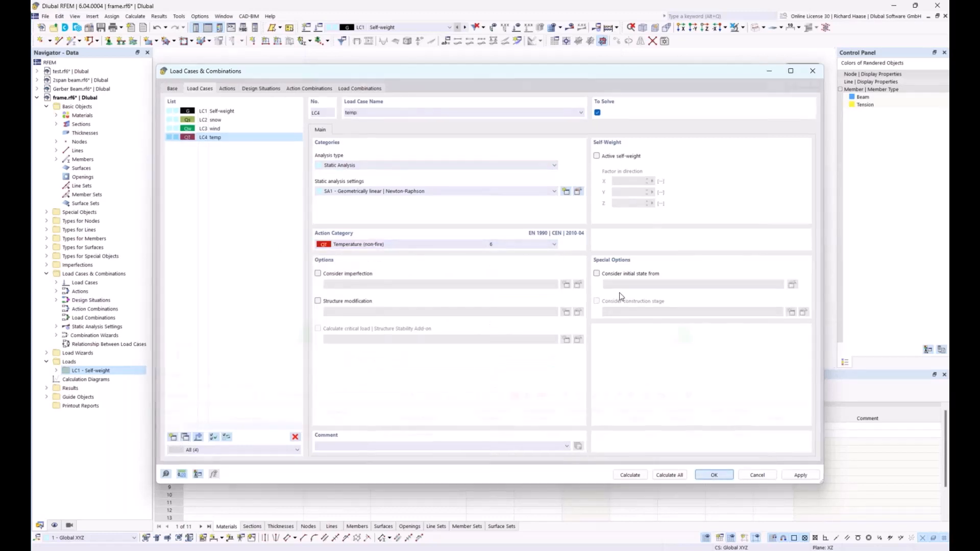
Start a new uniform force member load in the snow load case, acting in global Z on projected length
{"action": "left_click", "coordinate": [56, 379]}
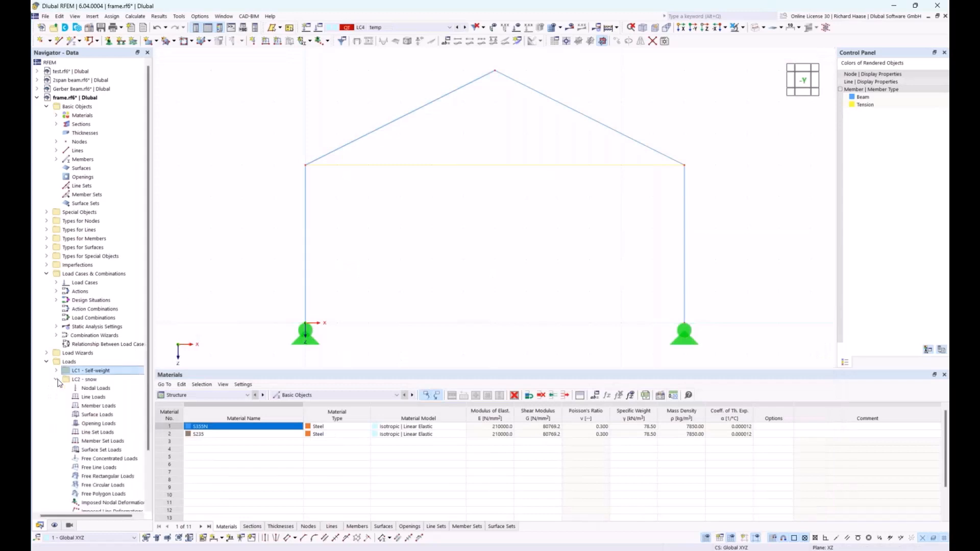
{"action": "right_click", "coordinate": [104, 406]}
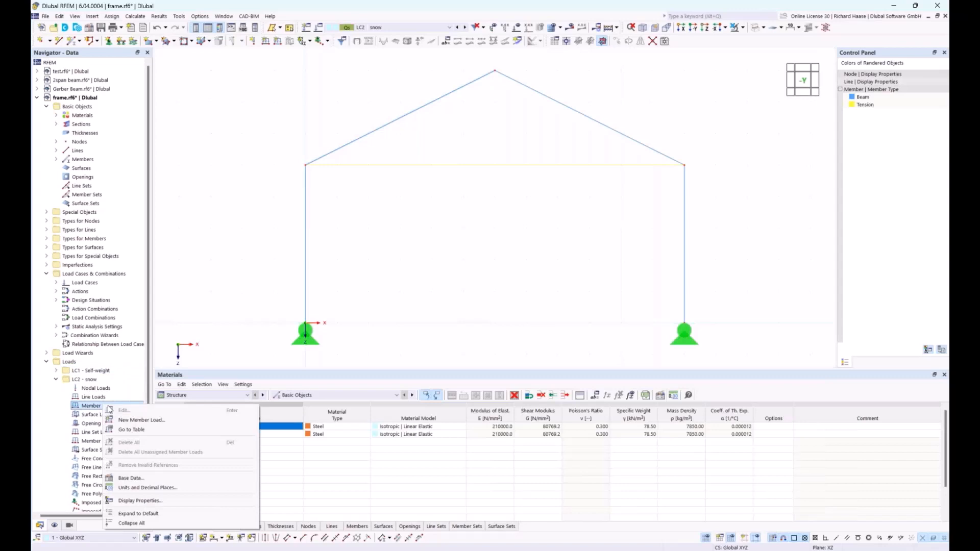
{"action": "left_click", "coordinate": [138, 420]}
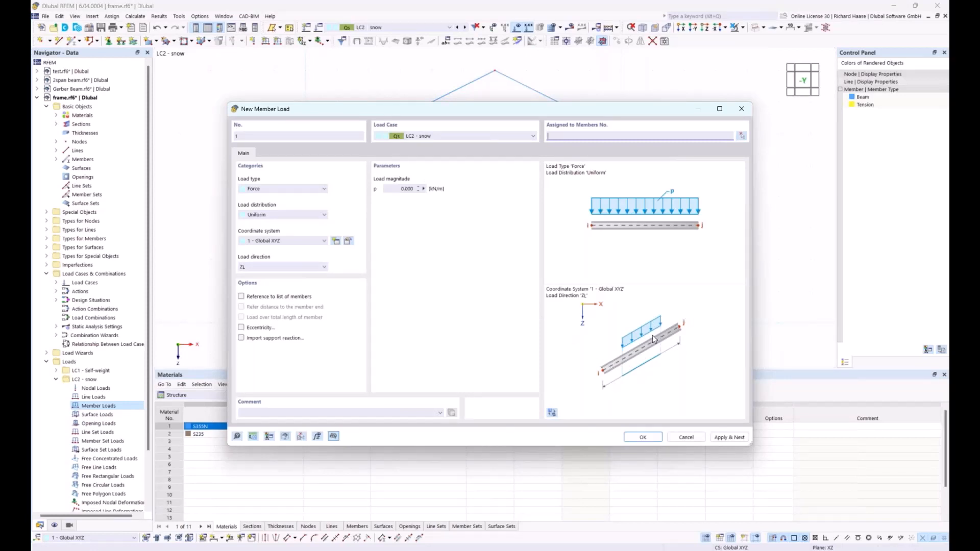
{"action": "left_click", "coordinate": [260, 265]}
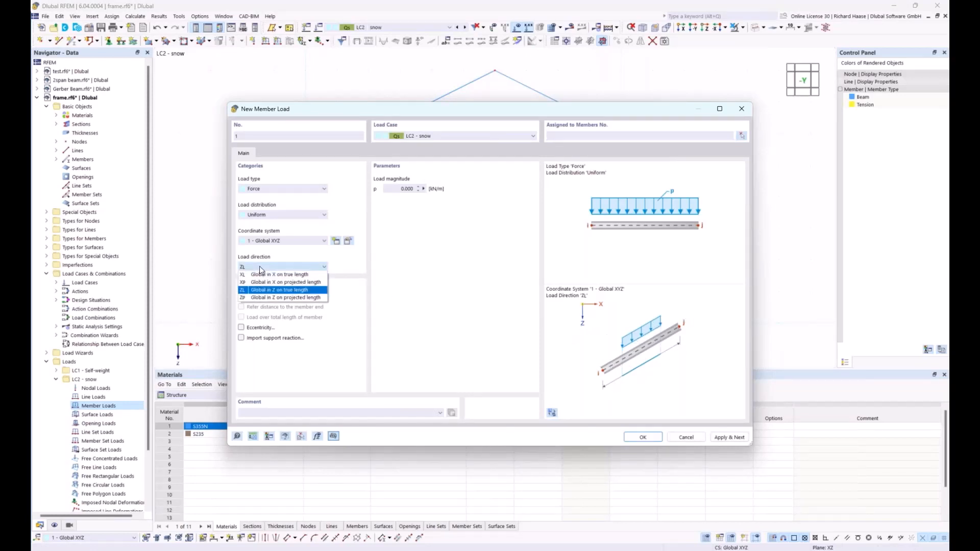
{"action": "left_click", "coordinate": [283, 298]}
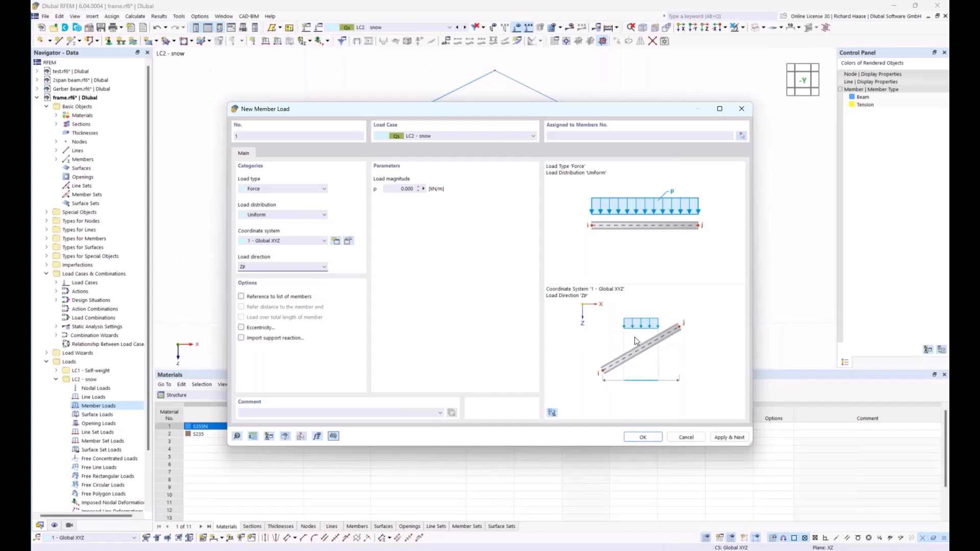
Assign the snow member load to both rafters with a magnitude of 1 kN/m and create it
{"action": "left_click", "coordinate": [742, 136]}
{"action": "left_click", "coordinate": [443, 101]}
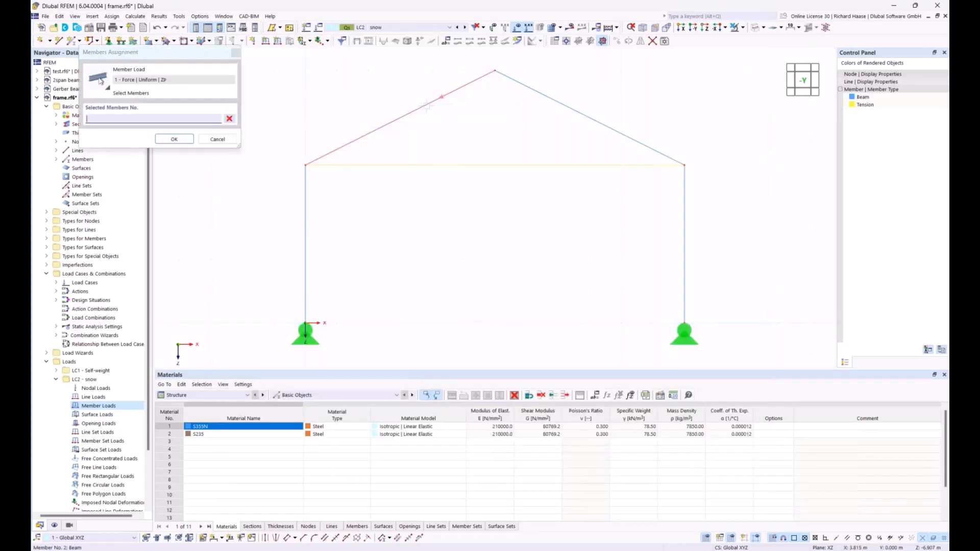
{"action": "left_click", "coordinate": [587, 116]}
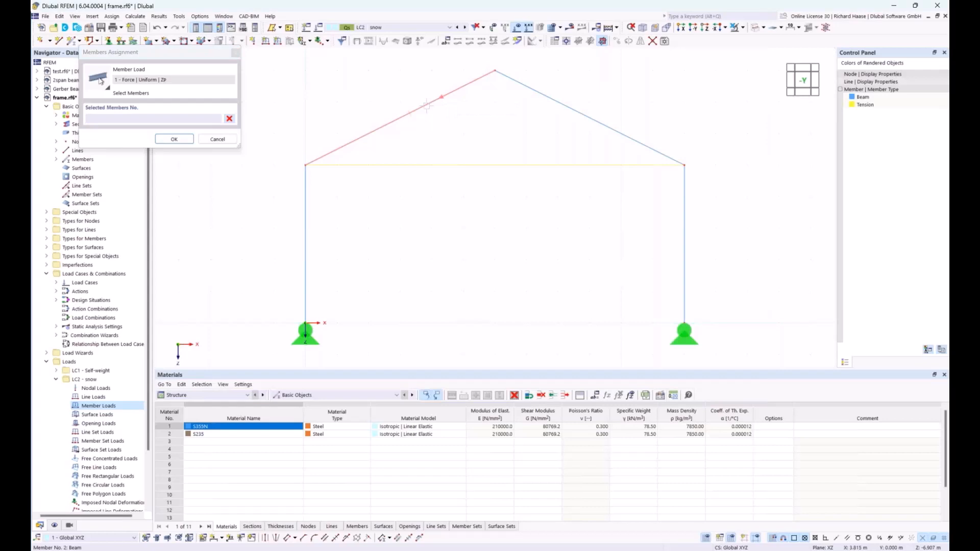
{"action": "left_click", "coordinate": [174, 139]}
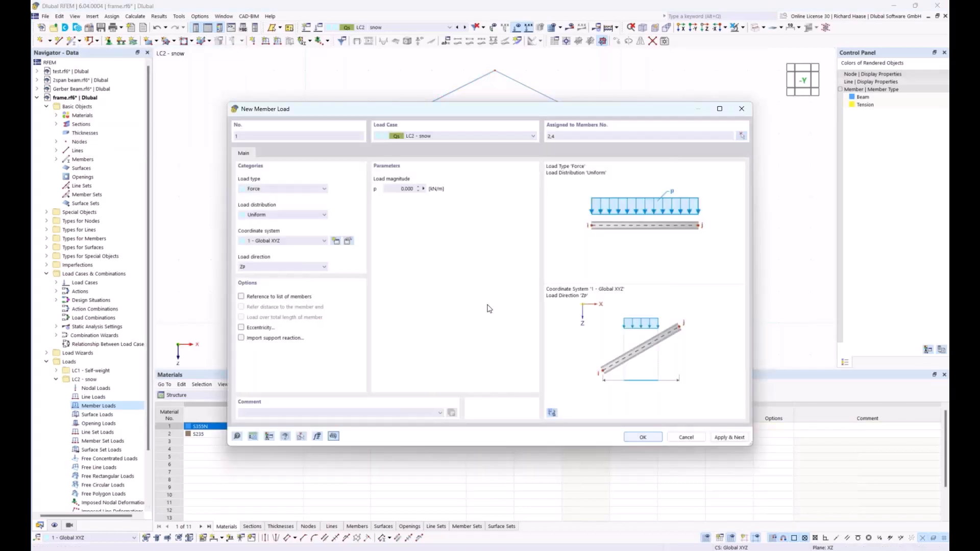
{"action": "double_click", "coordinate": [396, 187]}
{"action": "type", "text": "1"}
{"action": "left_click", "coordinate": [636, 437]}
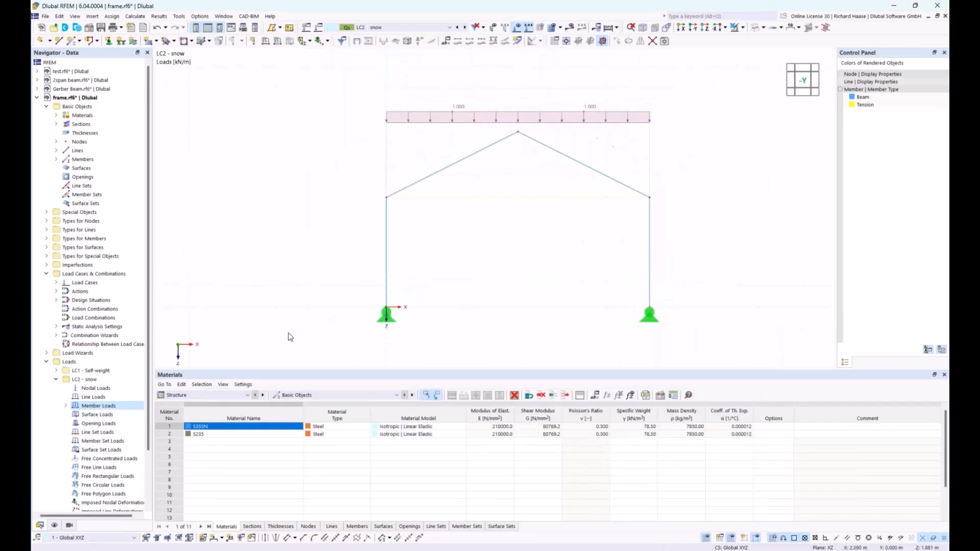
Start a new uniform force member load in the wind load case, using the Local xyz coordinate system in direction z
{"action": "left_click", "coordinate": [55, 379]}
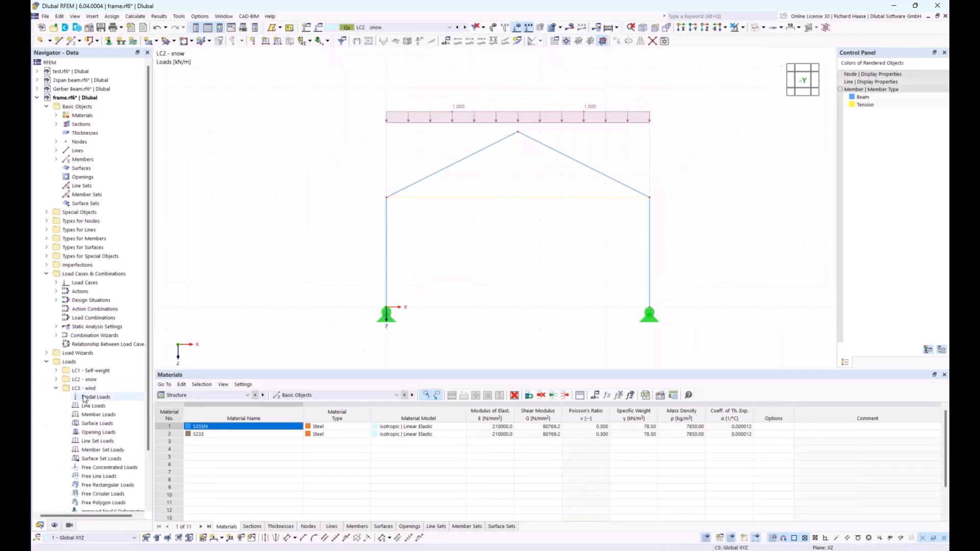
{"action": "right_click", "coordinate": [98, 415]}
{"action": "left_click", "coordinate": [128, 428]}
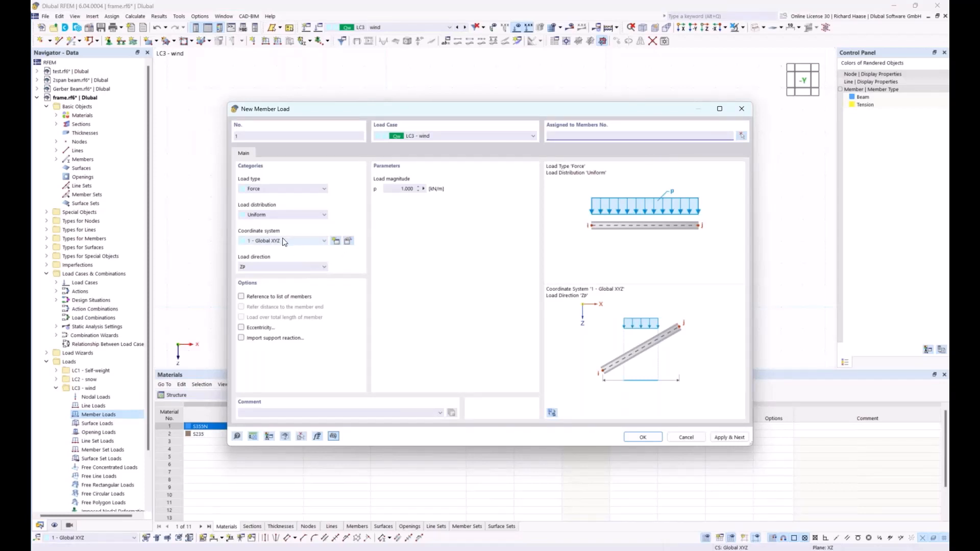
{"action": "left_click", "coordinate": [264, 241]}
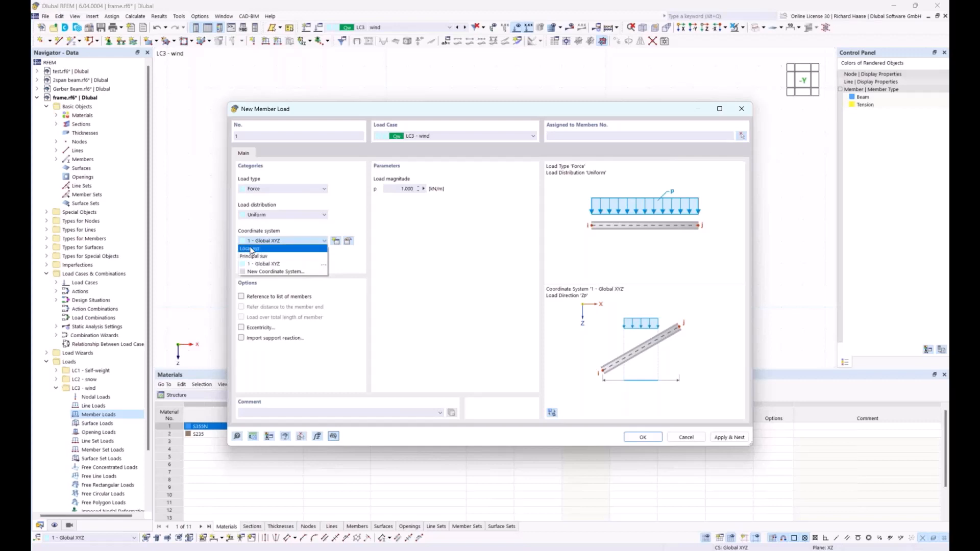
{"action": "left_click", "coordinate": [249, 249]}
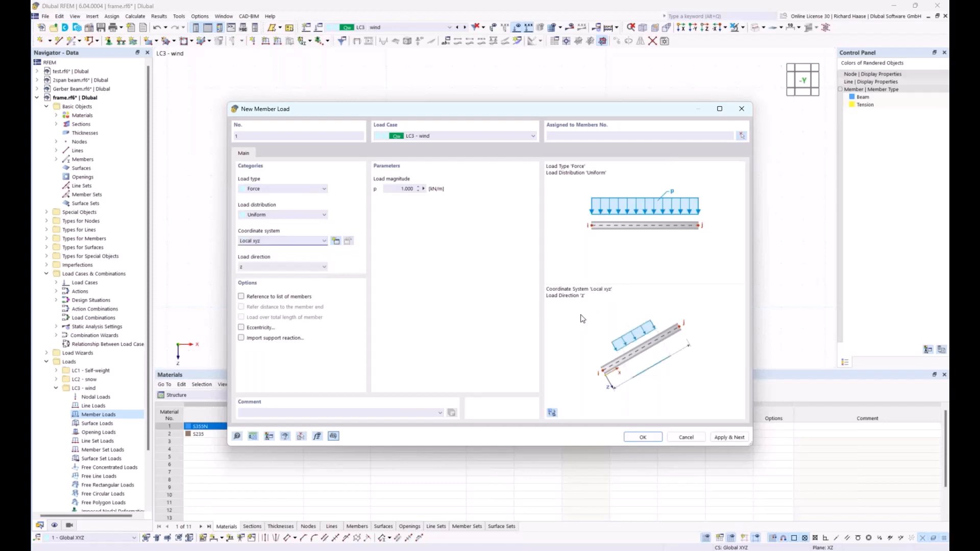
Assign the 1 kN/m wind load to both columns and both rafters, leaving out the tie rod, and create it
{"action": "left_click", "coordinate": [742, 137]}
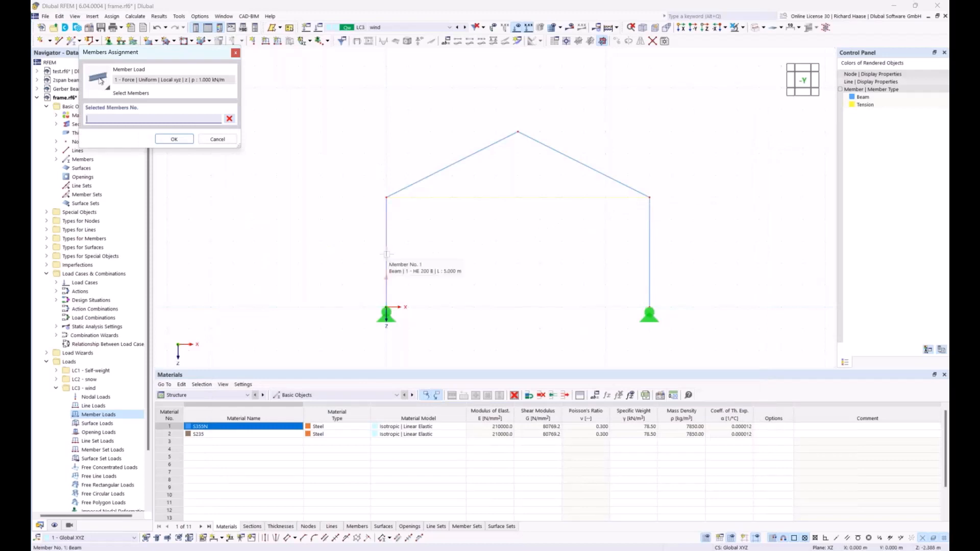
{"action": "left_click", "coordinate": [387, 255]}
{"action": "left_click", "coordinate": [449, 166]}
{"action": "left_click", "coordinate": [586, 165]}
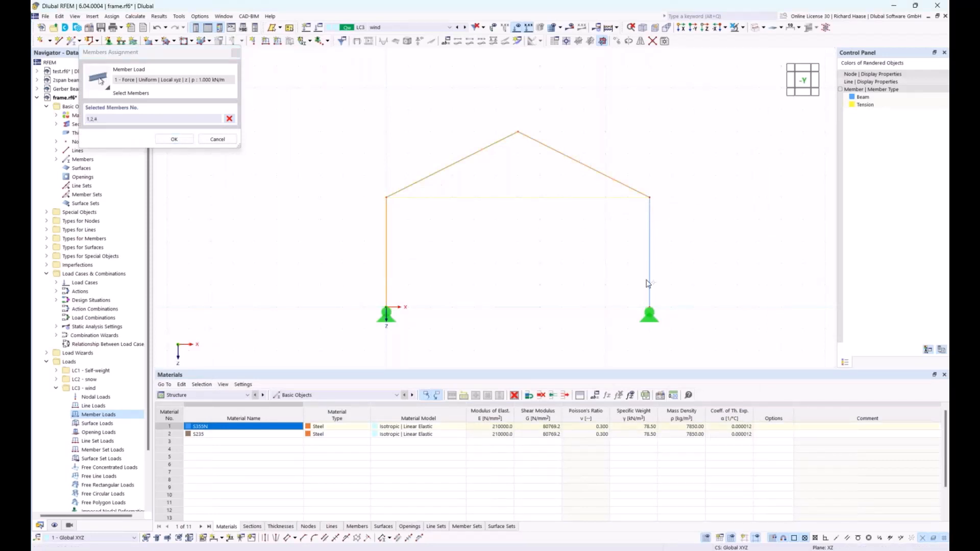
{"action": "left_click", "coordinate": [647, 278]}
{"action": "left_click", "coordinate": [174, 139]}
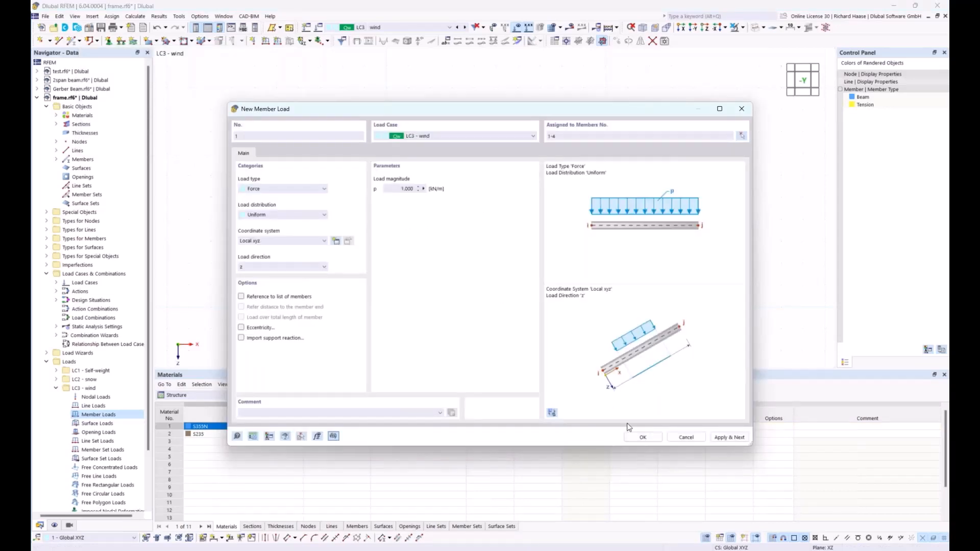
{"action": "left_click", "coordinate": [642, 438]}
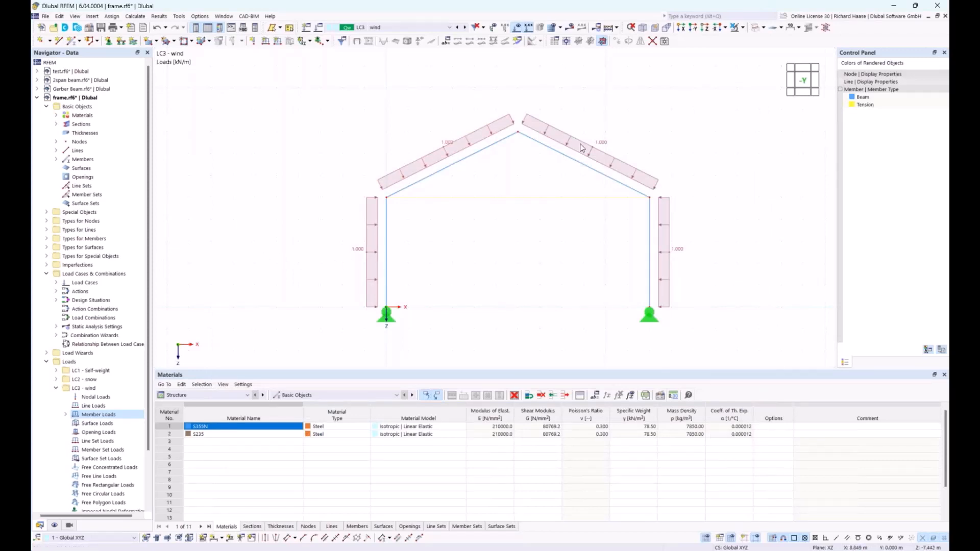
Reverse the wind loads on the right rafter and right column by setting each magnitude to -1 kN/m
{"action": "double_click", "coordinate": [600, 164]}
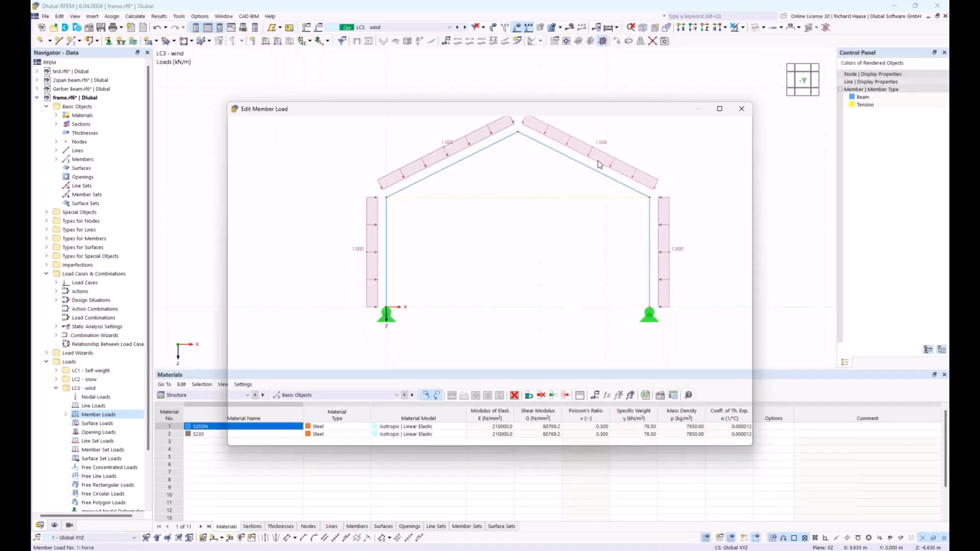
{"action": "left_click", "coordinate": [396, 189]}
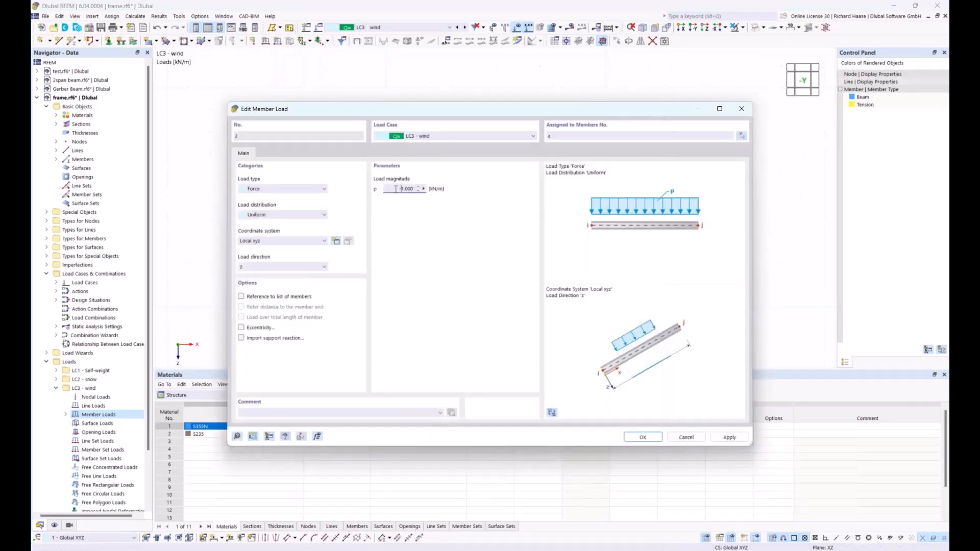
{"action": "left_click", "coordinate": [652, 437]}
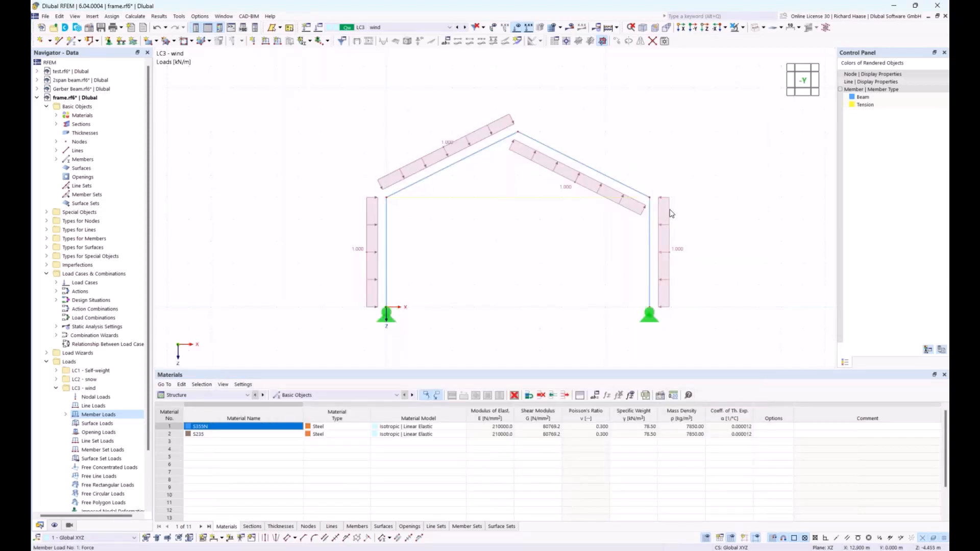
{"action": "double_click", "coordinate": [671, 213]}
{"action": "left_click", "coordinate": [396, 190]}
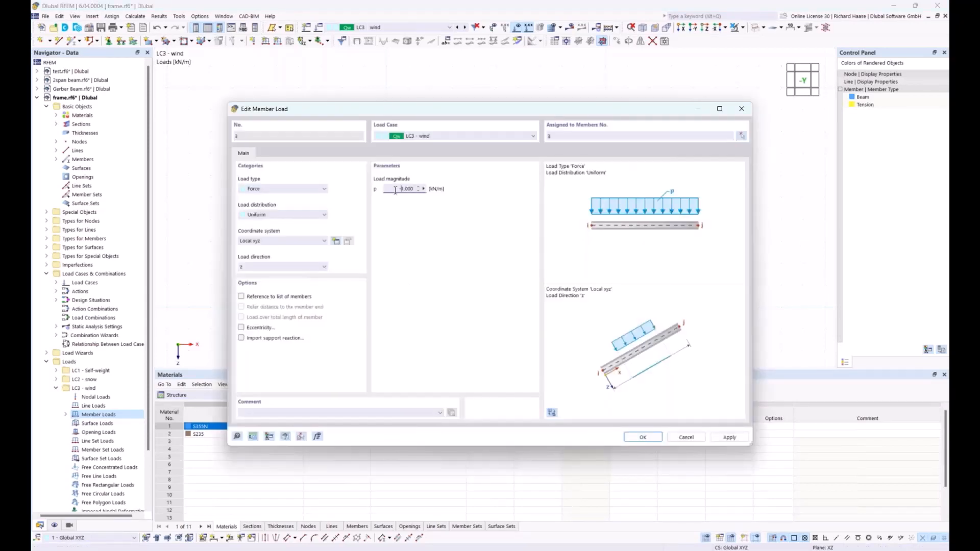
{"action": "left_click", "coordinate": [634, 433]}
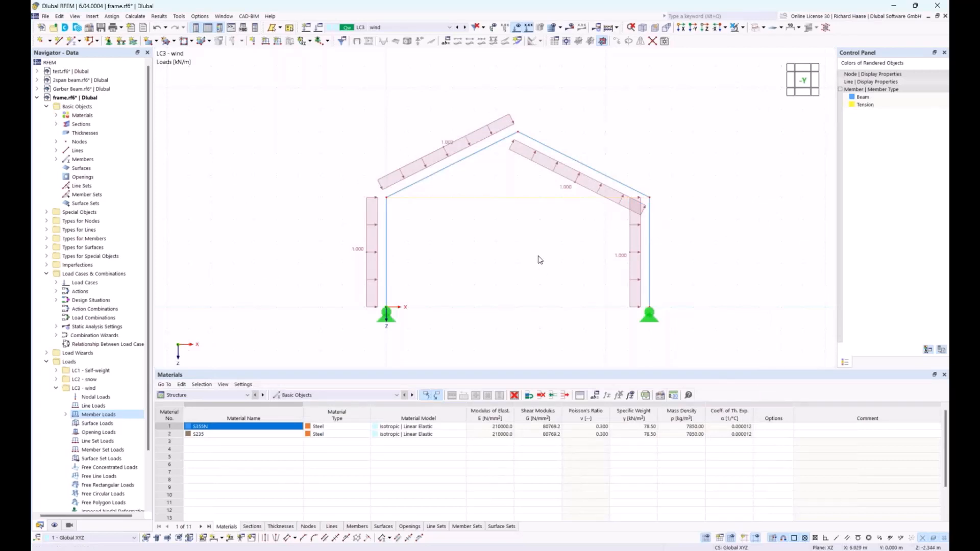
Start a new member load in the temp load case as a uniform Temperature Change with a centre-line temperature Tc of 35 °C
{"action": "left_click", "coordinate": [56, 388]}
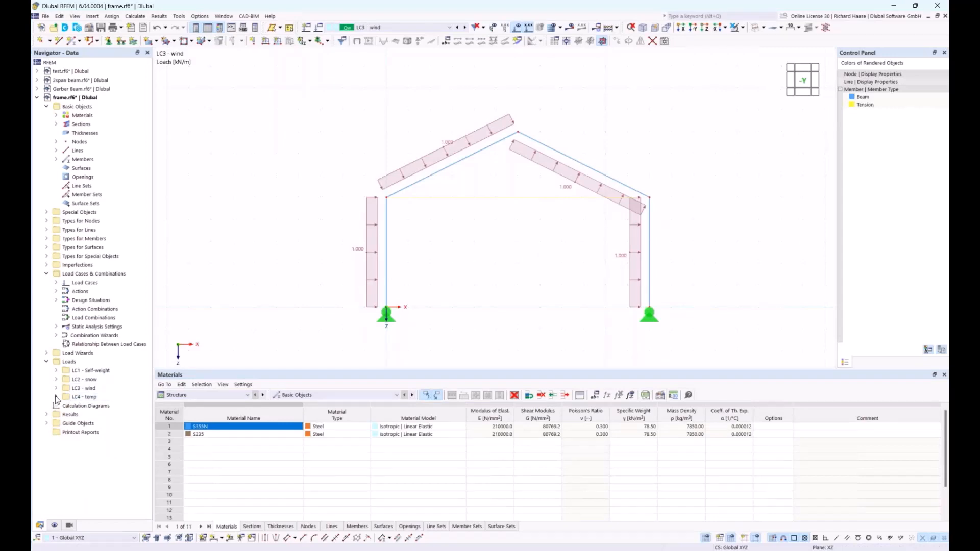
{"action": "left_click", "coordinate": [56, 397]}
{"action": "left_click", "coordinate": [97, 423]}
{"action": "right_click", "coordinate": [99, 423]}
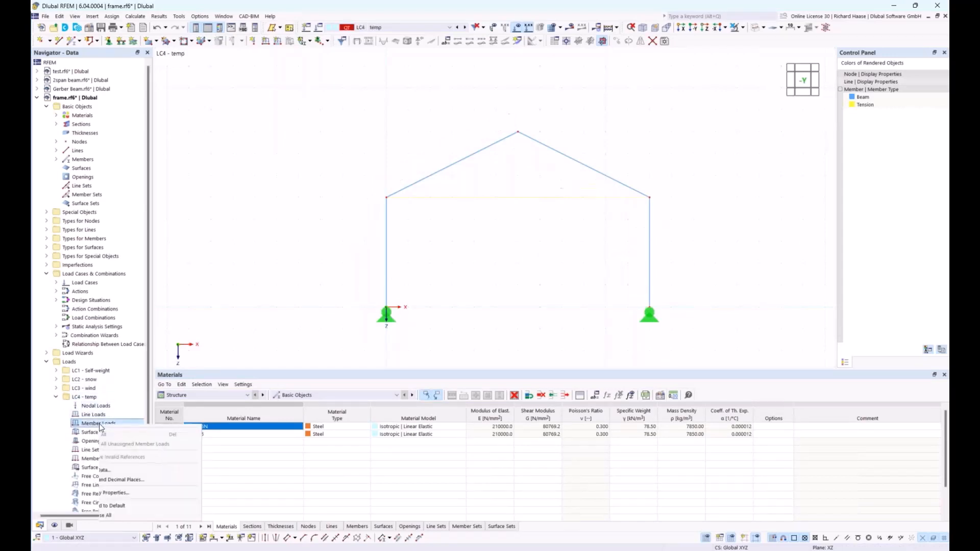
{"action": "left_click", "coordinate": [137, 441]}
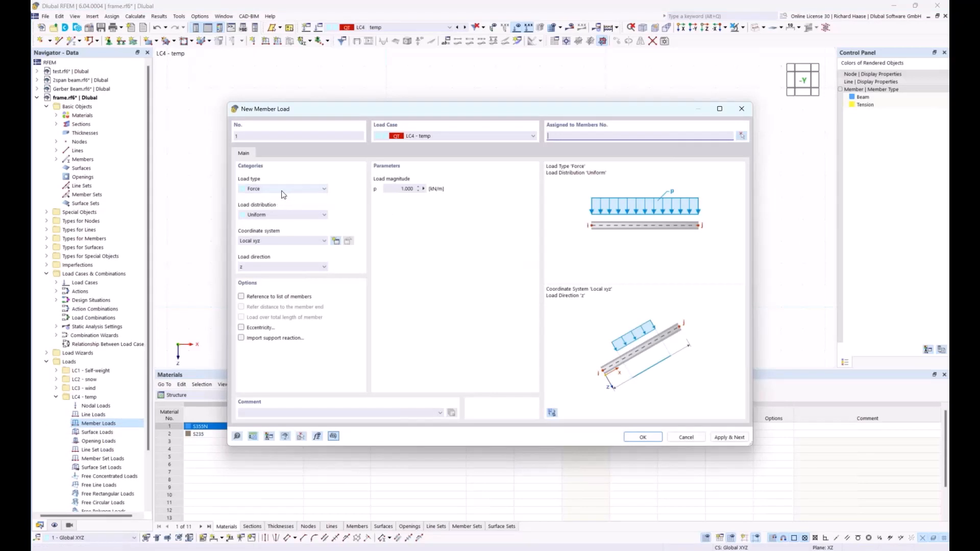
{"action": "left_click", "coordinate": [282, 194]}
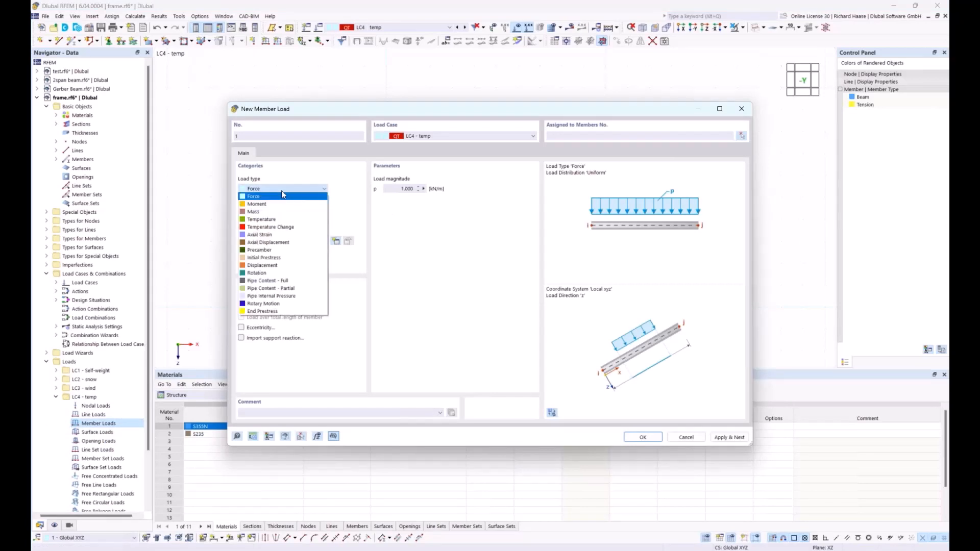
{"action": "left_click", "coordinate": [289, 229]}
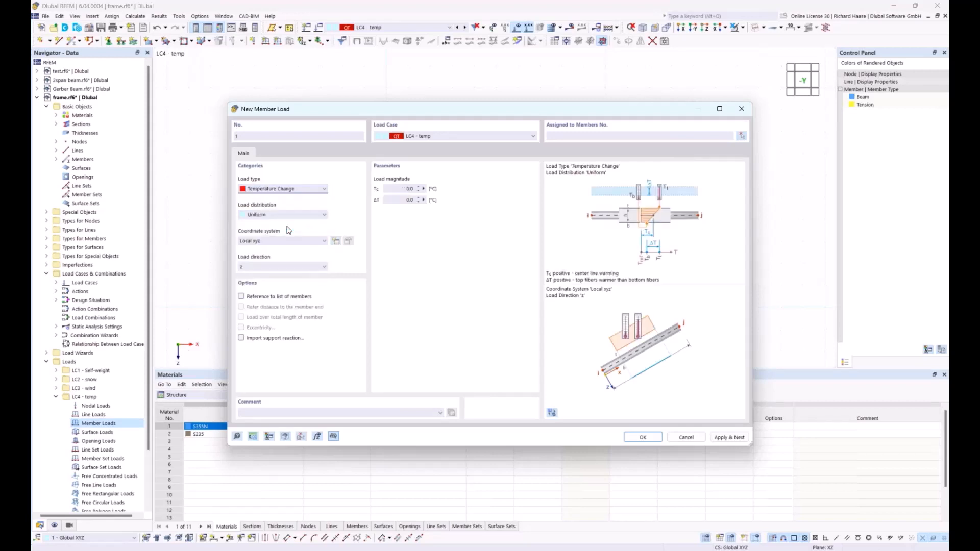
{"action": "left_click", "coordinate": [396, 189]}
Assign the temperature change load to both columns and both rafters, leaving out the tie rod, and create it
{"action": "left_click", "coordinate": [741, 136]}
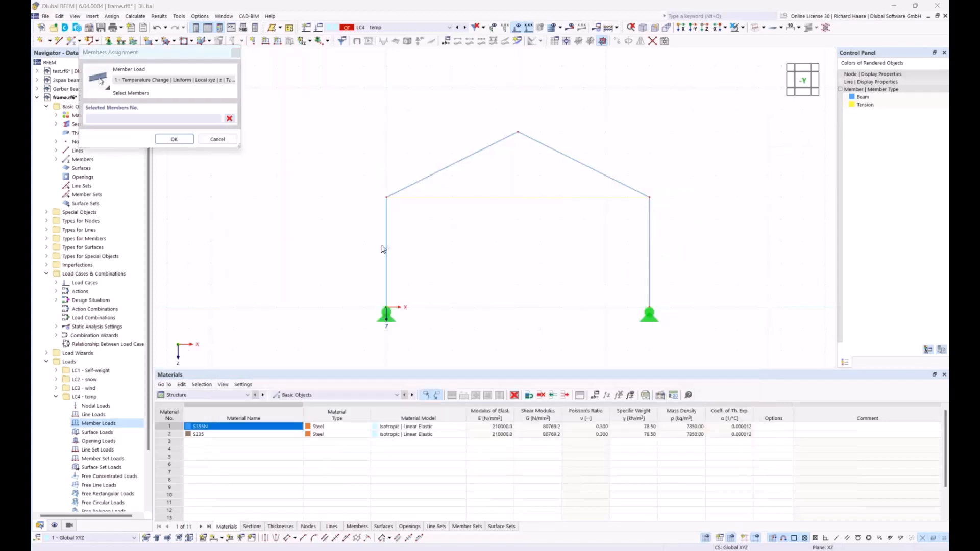
{"action": "left_click", "coordinate": [385, 246]}
{"action": "left_click", "coordinate": [454, 164]}
{"action": "left_click", "coordinate": [544, 152]}
{"action": "left_click", "coordinate": [649, 280]}
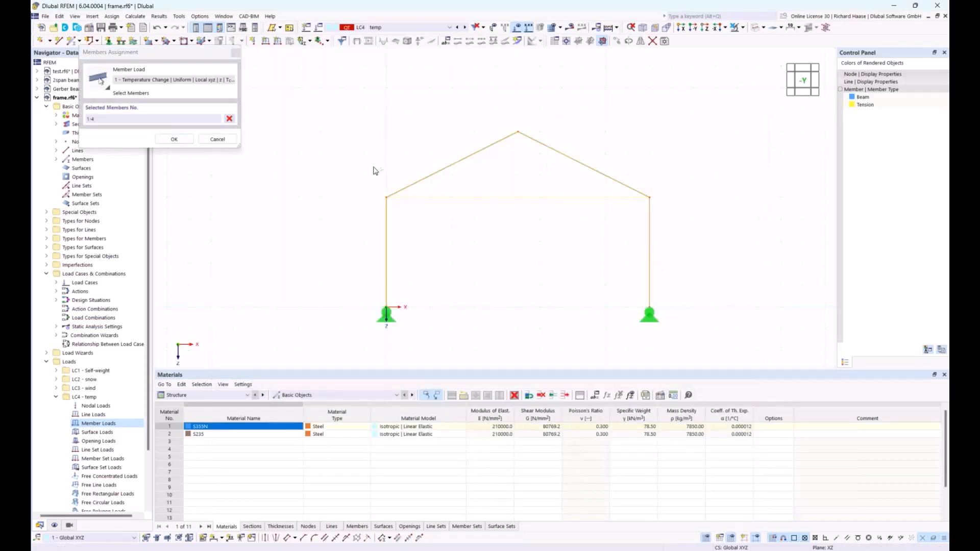
{"action": "left_click", "coordinate": [185, 140]}
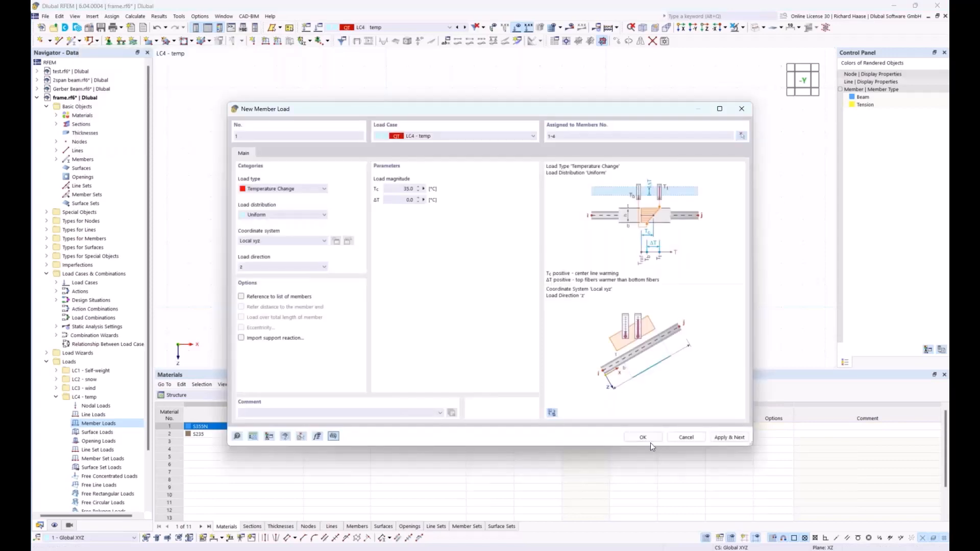
{"action": "left_click", "coordinate": [644, 438]}
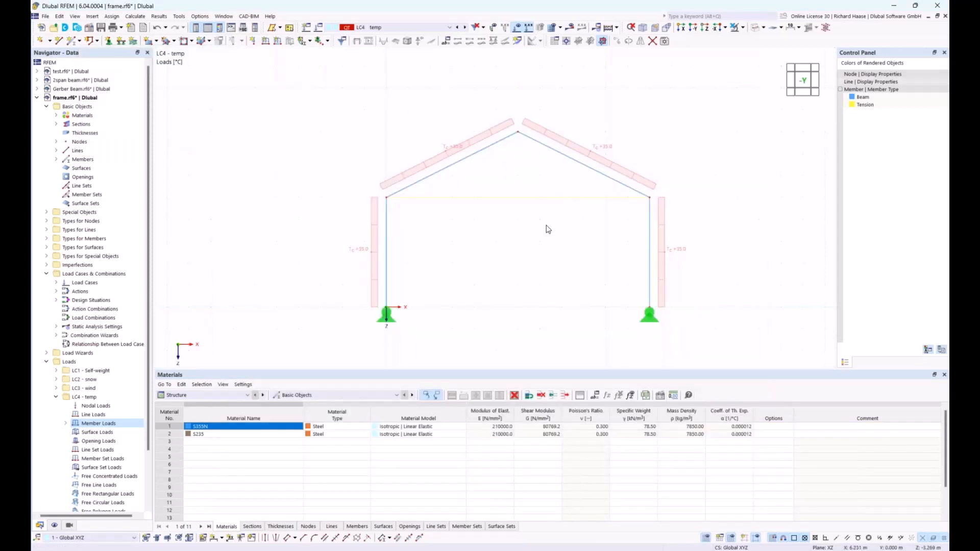
Change the display colour of the Tension member type to orange-red so the tie rod stands out
{"action": "double_click", "coordinate": [852, 106]}
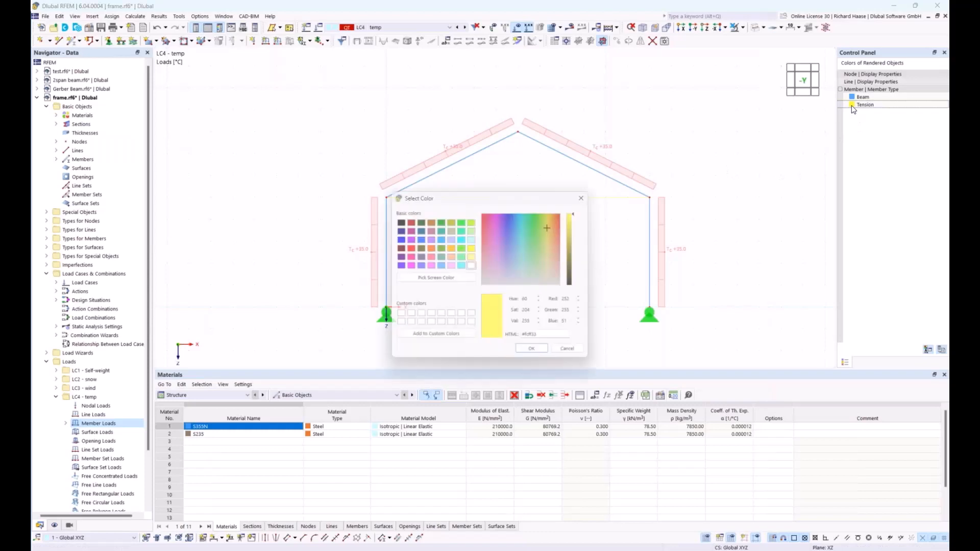
{"action": "left_click", "coordinate": [556, 217]}
{"action": "left_click", "coordinate": [561, 215]}
{"action": "left_click", "coordinate": [561, 215]}
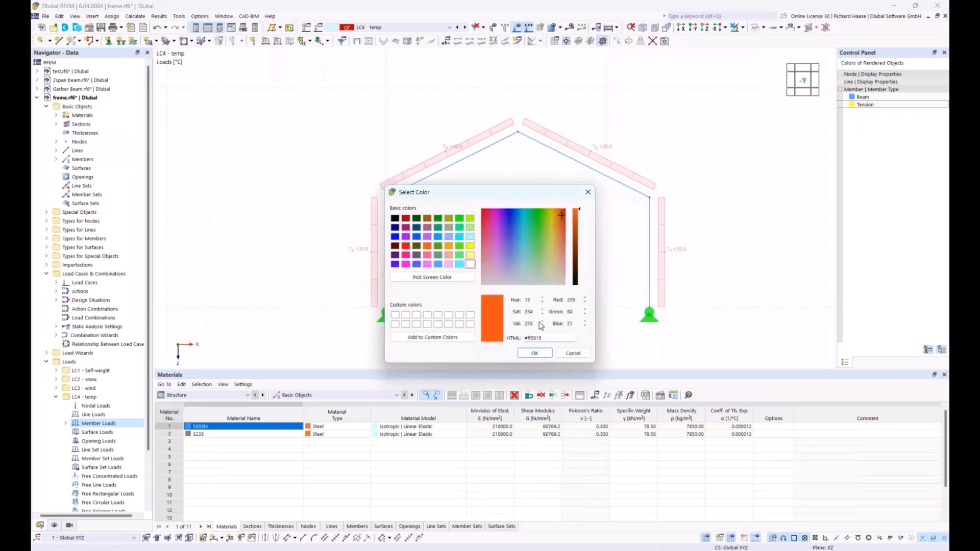
{"action": "left_click", "coordinate": [535, 353]}
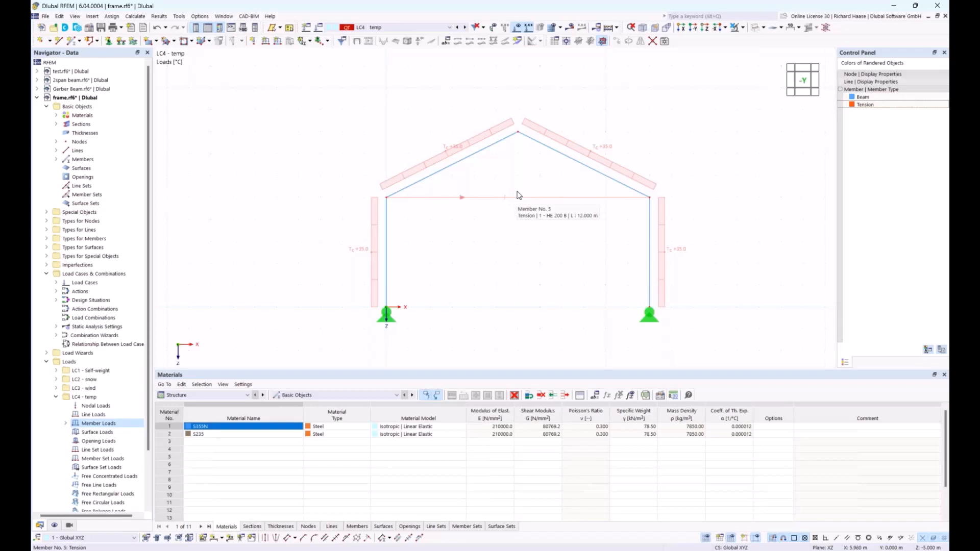
Open the selection of load cases to calculate and select LC1 Self-weight, LC2 snow, LC3 wind and LC4 temp
{"action": "left_click", "coordinate": [159, 17]}
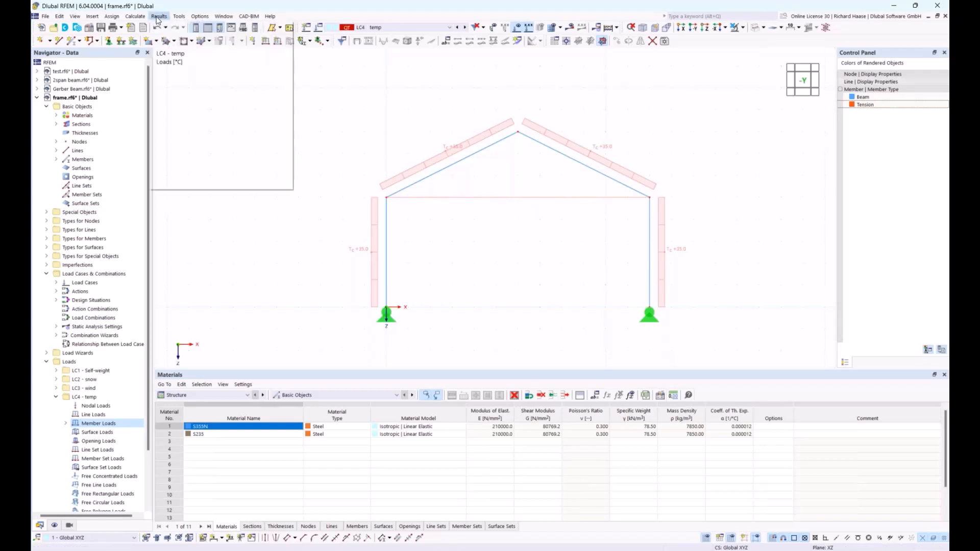
{"action": "mouse_move", "coordinate": [135, 16]}
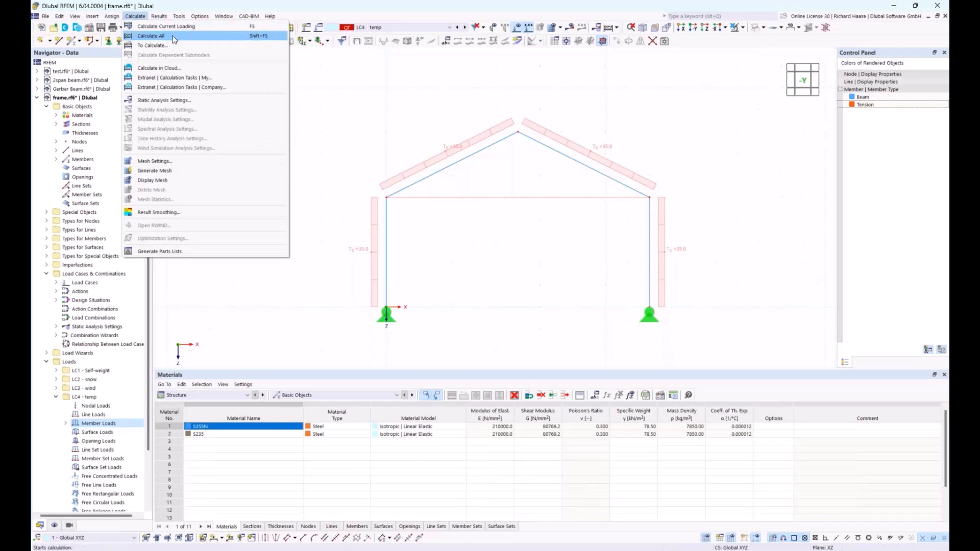
{"action": "left_click", "coordinate": [147, 47]}
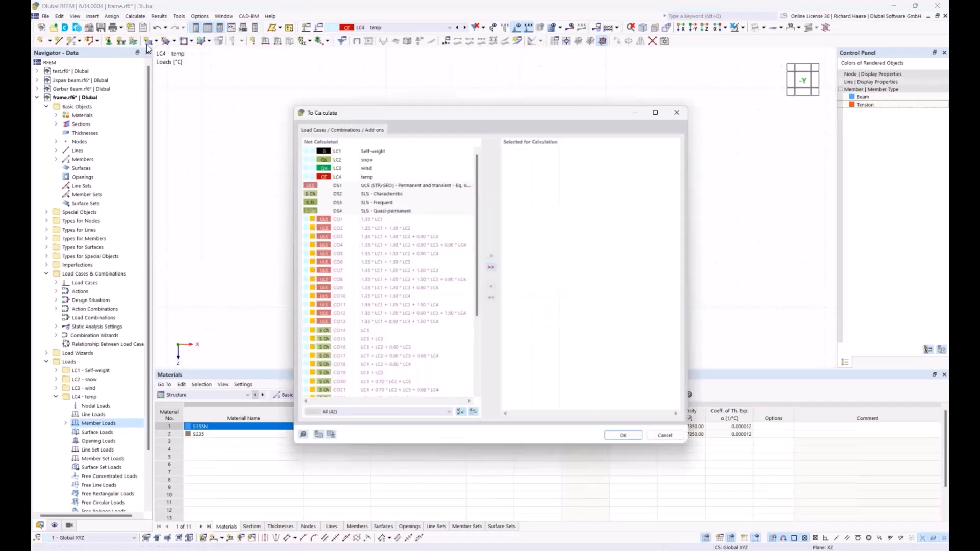
{"action": "left_click_drag", "start_coordinate": [380, 150], "coordinate": [371, 173]}
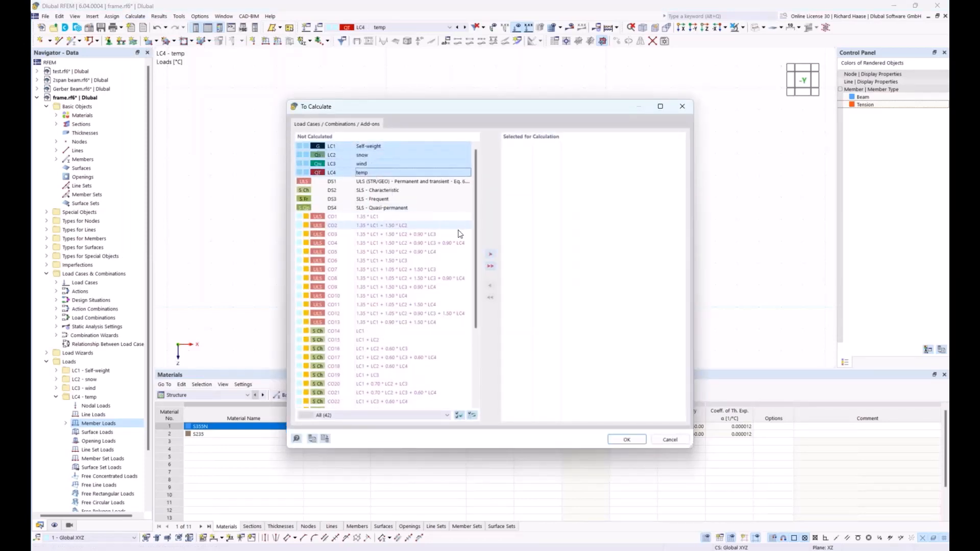
Calculate load cases LC1 to LC4 and display the member axial forces N
{"action": "left_click", "coordinate": [491, 254]}
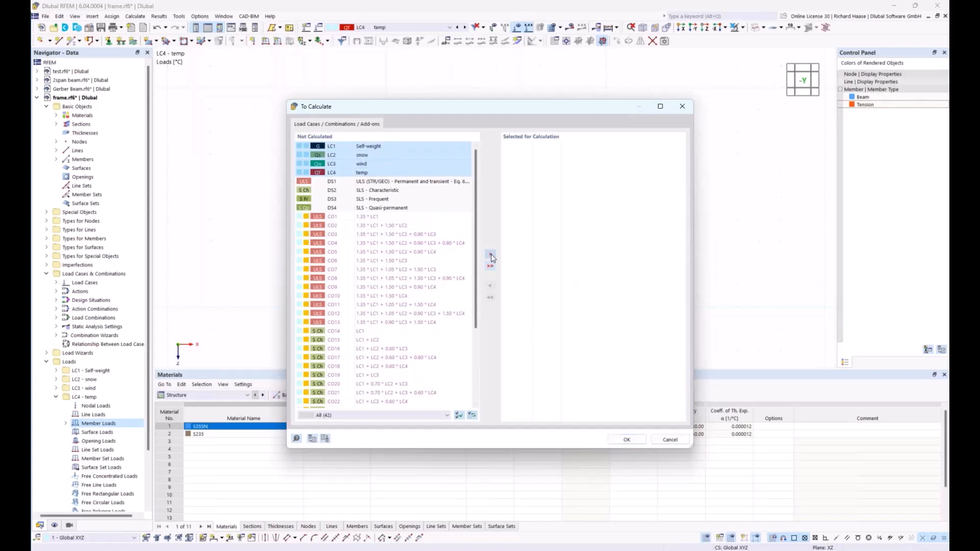
{"action": "left_click", "coordinate": [627, 440]}
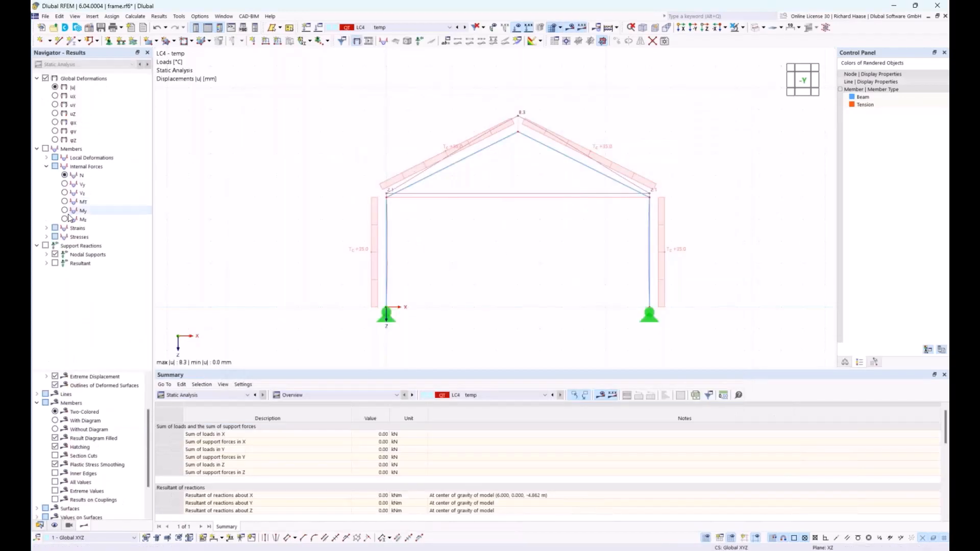
{"action": "left_click", "coordinate": [65, 176]}
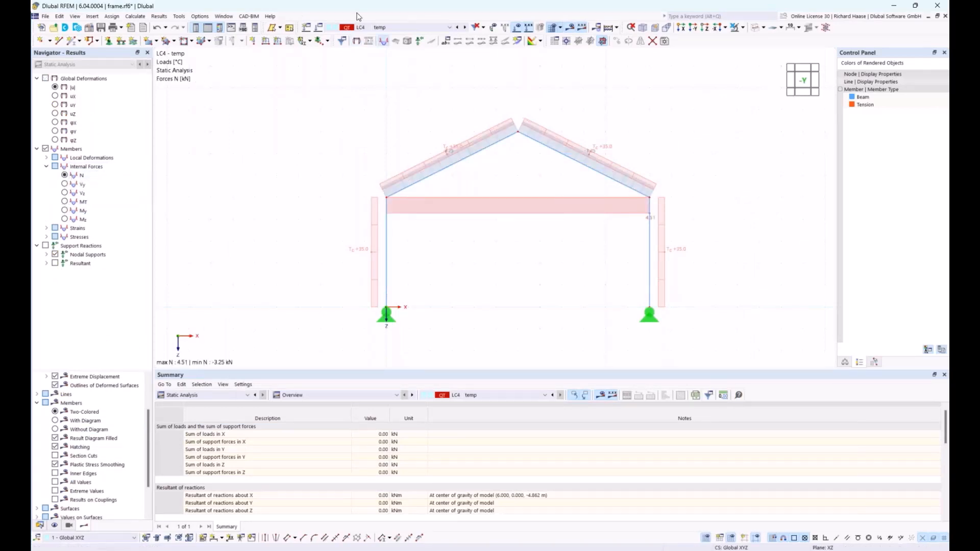
Examine the axial force diagrams for the self-weight, snow, wind and temperature load cases in turn
{"action": "left_click", "coordinate": [396, 28]}
{"action": "left_click", "coordinate": [397, 37]}
{"action": "scroll", "coordinate": [404, 294], "scroll_direction": "up", "scroll_amount": 1}
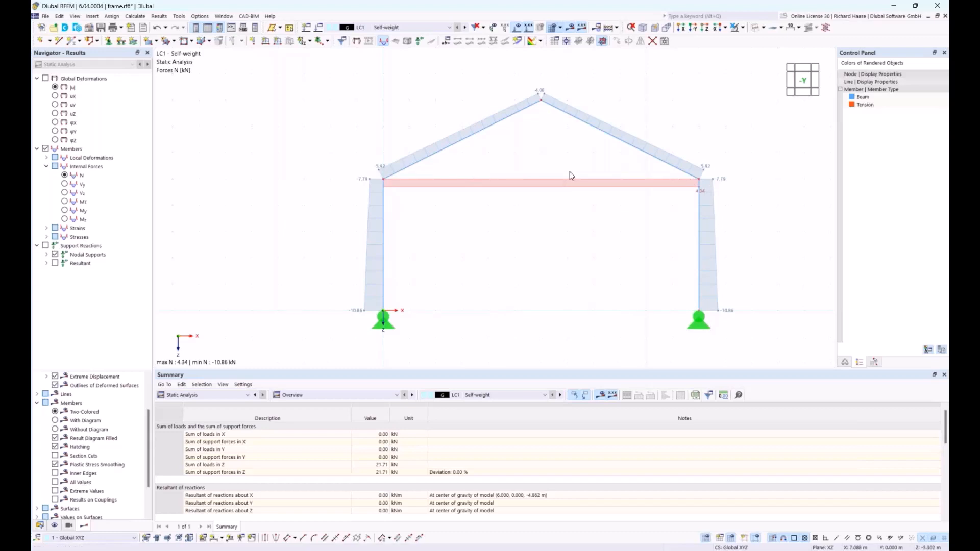
{"action": "left_click", "coordinate": [465, 28]}
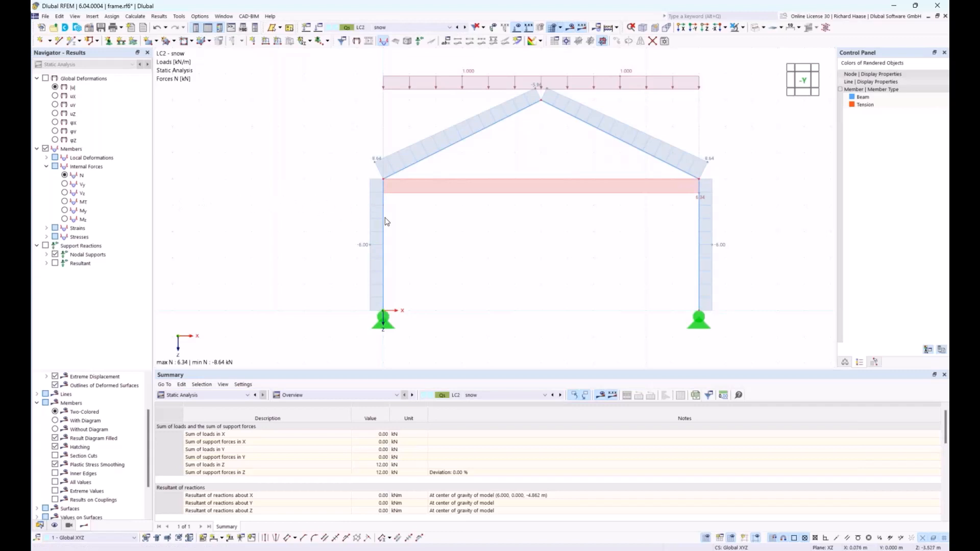
{"action": "left_click", "coordinate": [465, 27]}
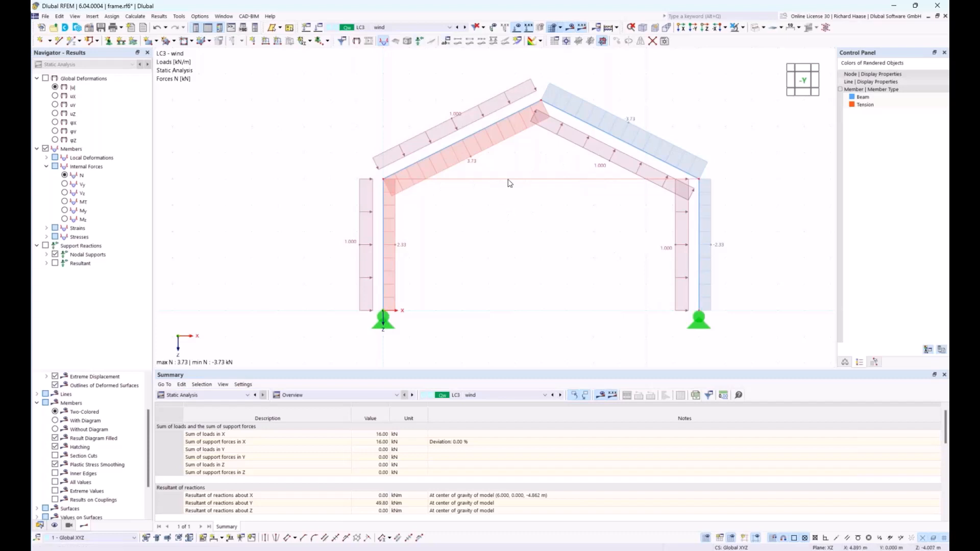
{"action": "left_click", "coordinate": [465, 28]}
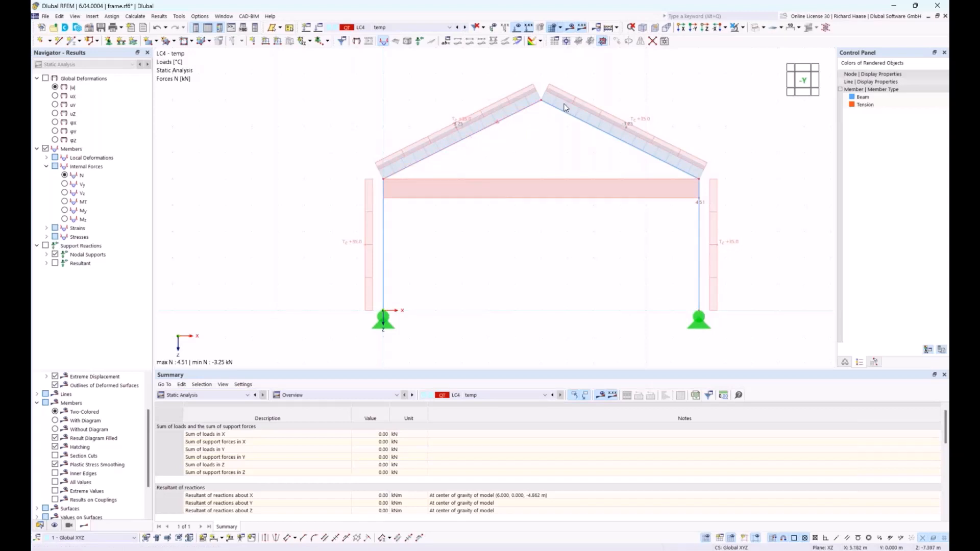
Replace the section definition of the horizontal tension member with a massive circle from the section library
{"action": "left_click", "coordinate": [40, 525]}
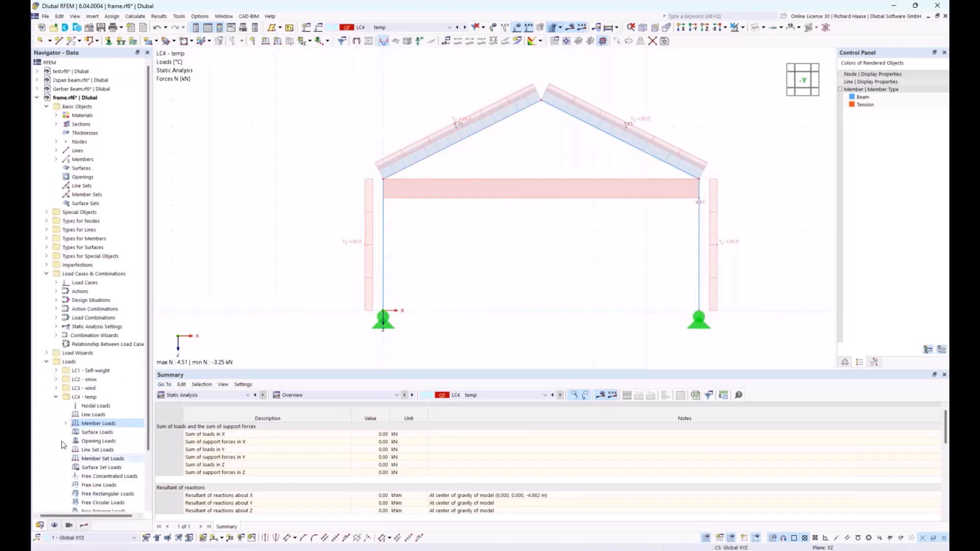
{"action": "double_click", "coordinate": [536, 180]}
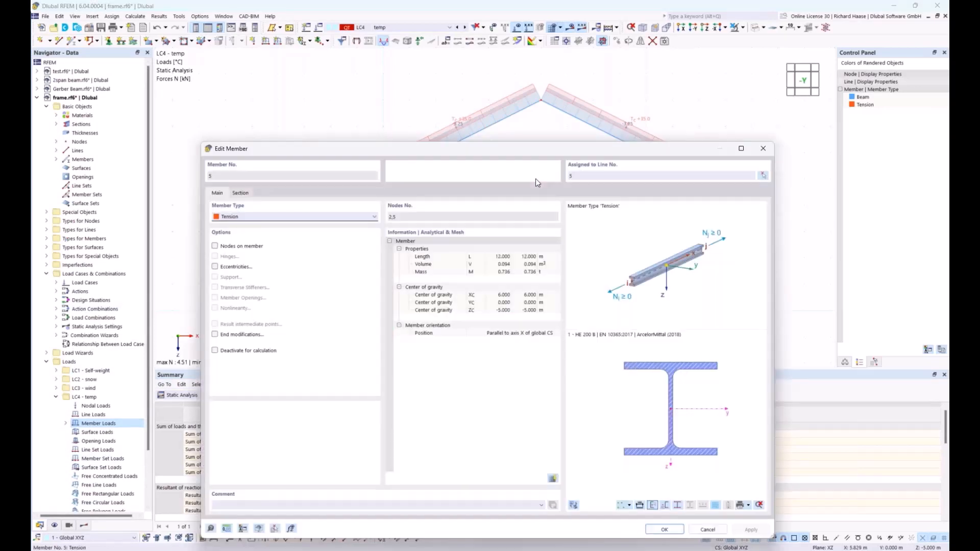
{"action": "left_click", "coordinate": [242, 193]}
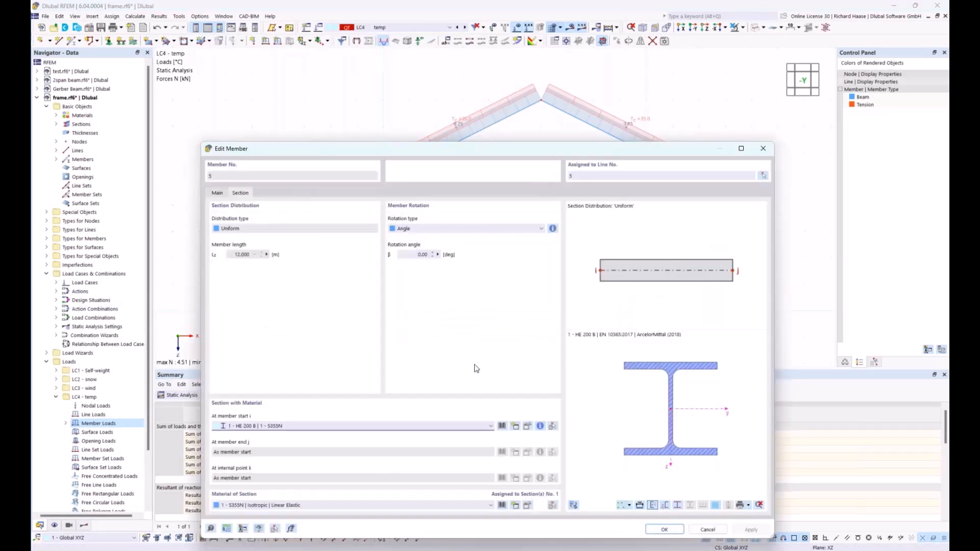
{"action": "left_click", "coordinate": [527, 427]}
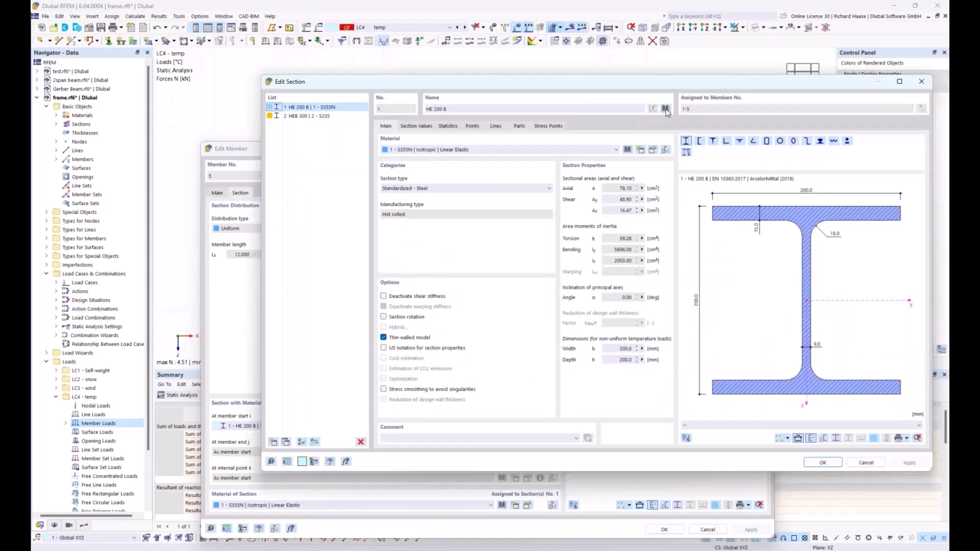
{"action": "left_click", "coordinate": [666, 110]}
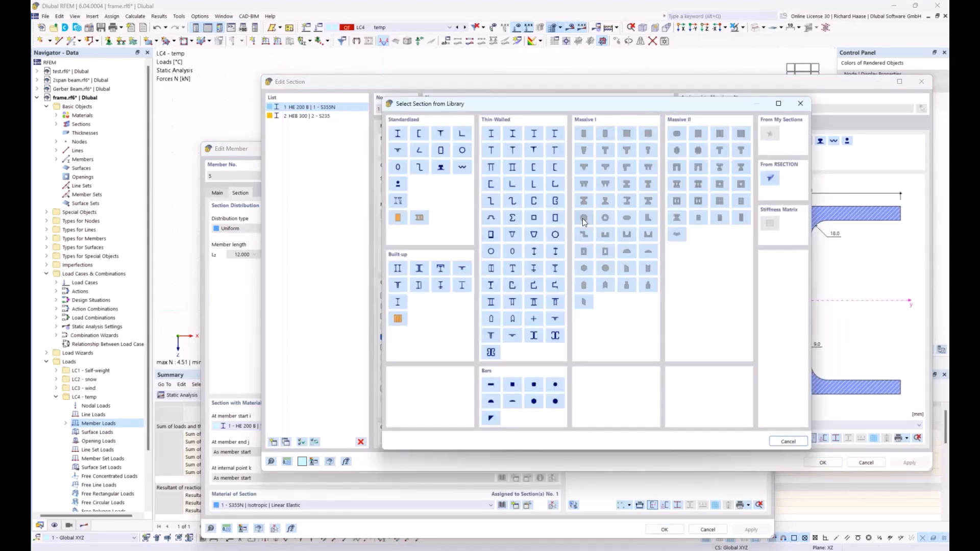
{"action": "left_click", "coordinate": [583, 219]}
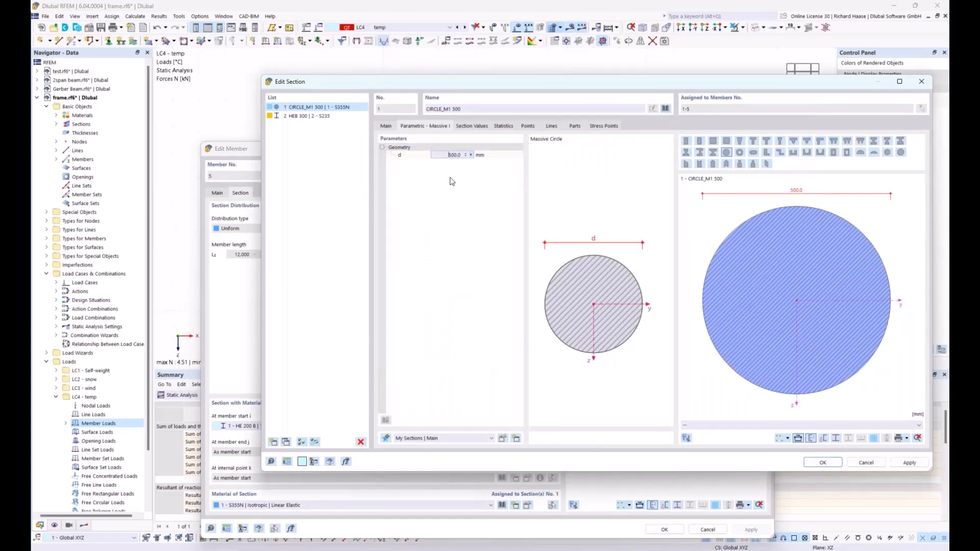
Set the circular section's diameter to 50 mm and apply the section and member edits
{"action": "left_click", "coordinate": [511, 157]}
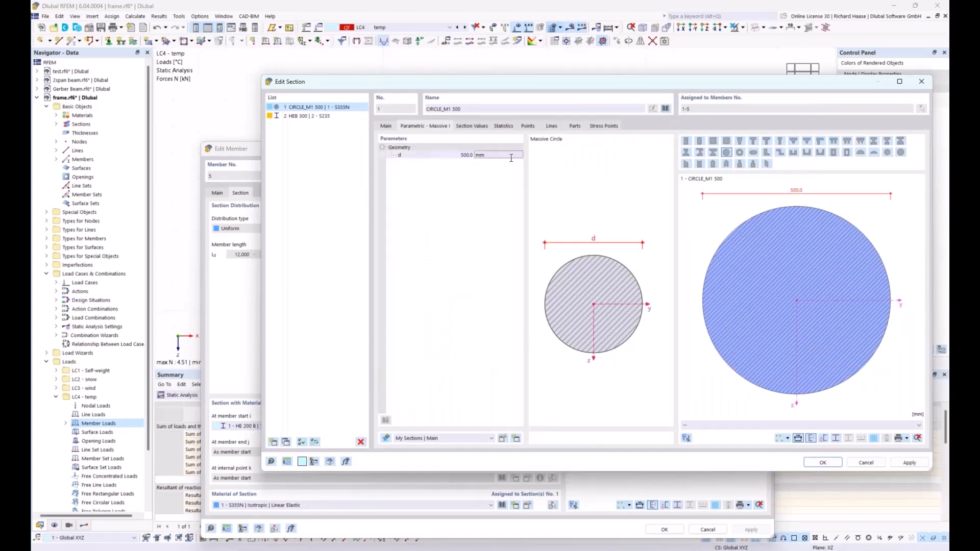
{"action": "left_click", "coordinate": [457, 154]}
{"action": "type", "text": "50"}
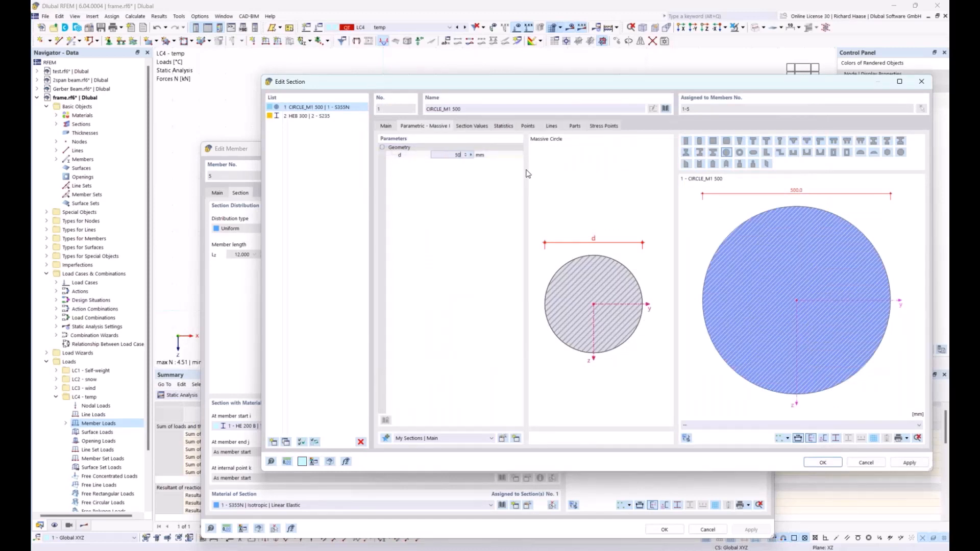
{"action": "key", "text": "Return"}
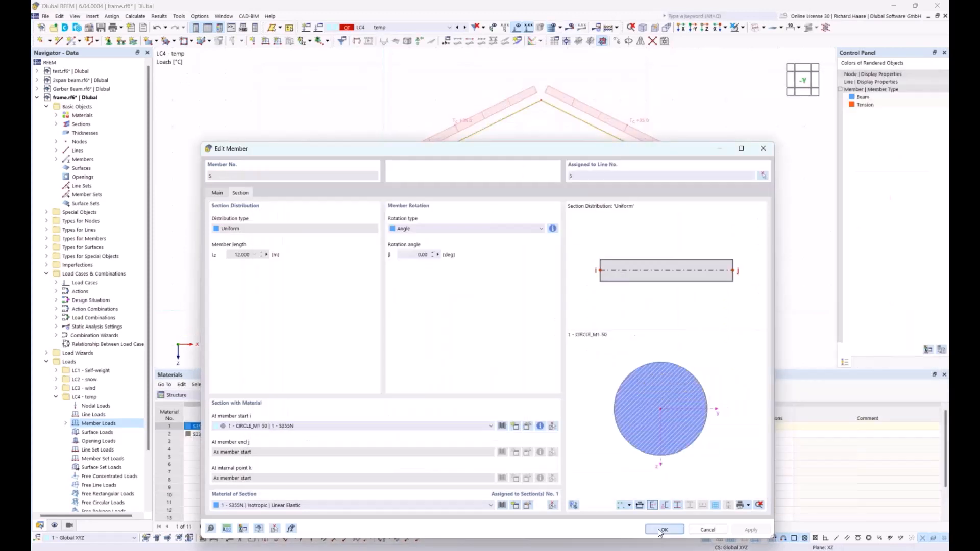
{"action": "left_click", "coordinate": [664, 530]}
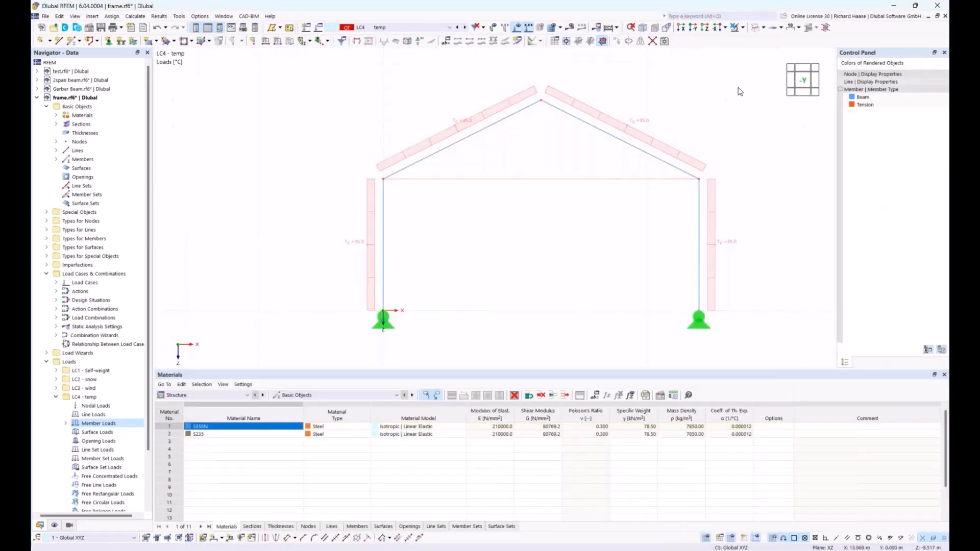
Display the frame in solid mode in a rotated 3D view
{"action": "left_click", "coordinate": [776, 32]}
{"action": "left_click", "coordinate": [806, 49]}
{"action": "middle_click_drag", "start_coordinate": [719, 96], "coordinate": [627, 110], "text": "ctrl"}
{"action": "left_click", "coordinate": [756, 29]}
{"action": "left_click", "coordinate": [757, 30]}
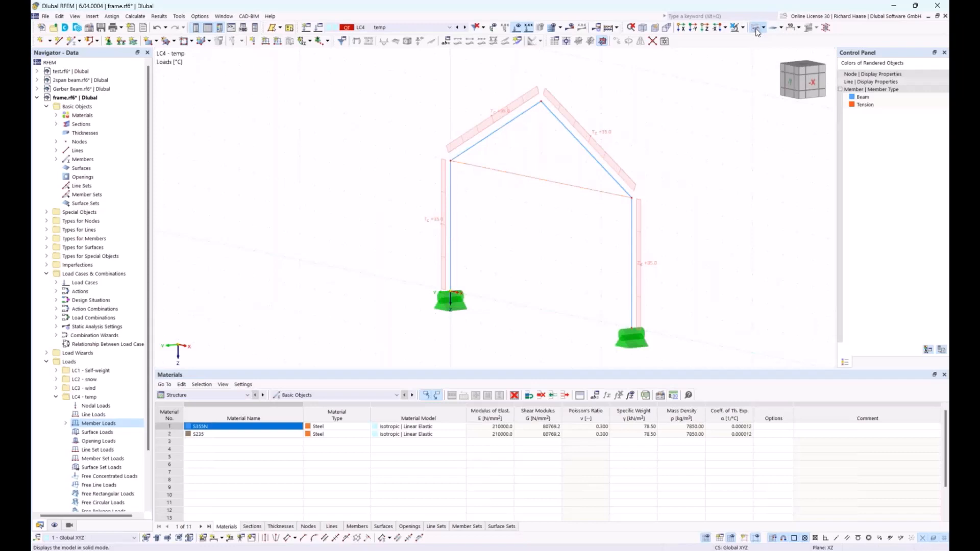
Examine the rendered cross-sections of the tie, rafters and columns around the eaves joint
{"action": "scroll", "coordinate": [605, 171], "scroll_direction": "up", "scroll_amount": 5}
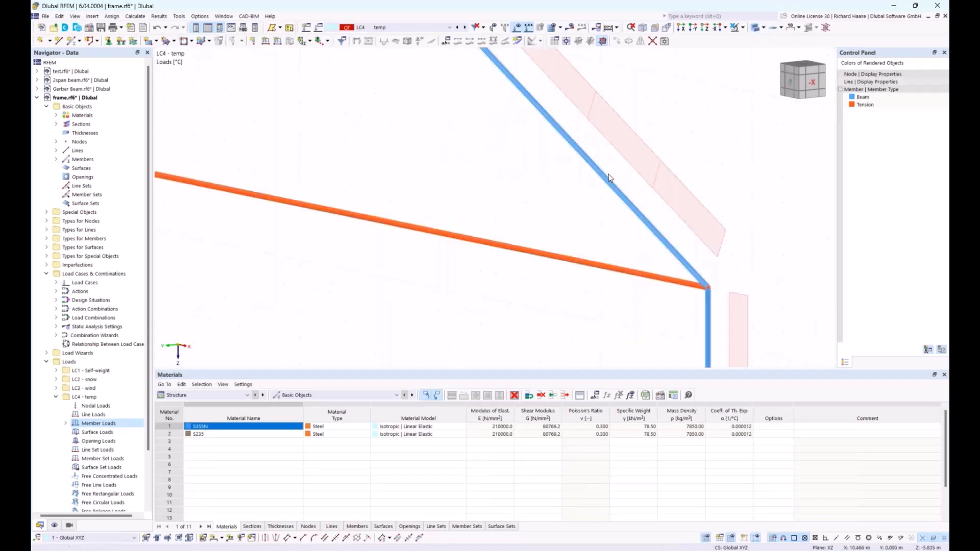
{"action": "scroll", "coordinate": [607, 172], "scroll_direction": "up", "scroll_amount": 3}
{"action": "middle_click_drag", "start_coordinate": [619, 131], "coordinate": [555, 92]}
{"action": "scroll", "coordinate": [656, 254], "scroll_direction": "up", "scroll_amount": 4}
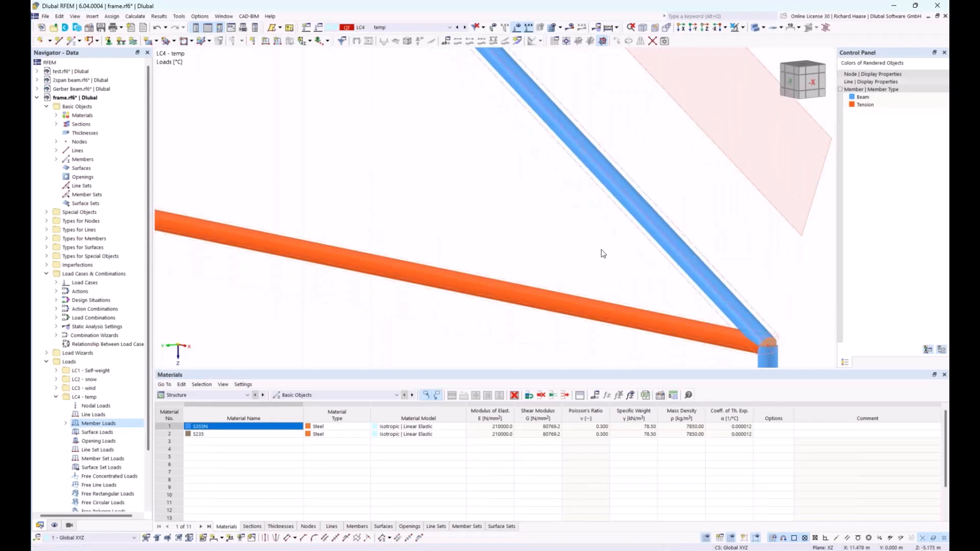
{"action": "scroll", "coordinate": [555, 249], "scroll_direction": "down", "scroll_amount": 4}
{"action": "scroll", "coordinate": [288, 199], "scroll_direction": "down", "scroll_amount": 2}
{"action": "middle_click_drag", "start_coordinate": [311, 208], "coordinate": [635, 234]}
{"action": "scroll", "coordinate": [555, 233], "scroll_direction": "down", "scroll_amount": 3}
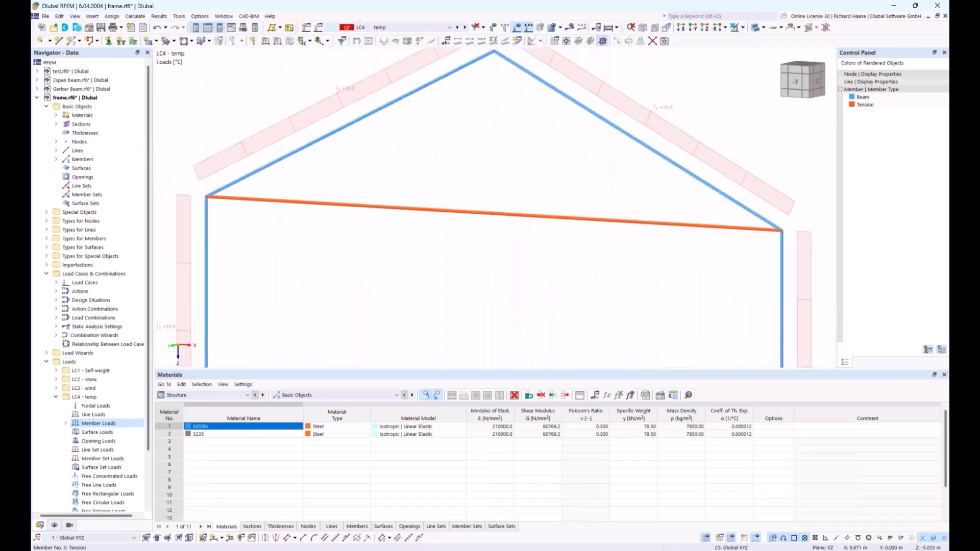
Assign the HEB 300 section in S235 to column and rafter members 1 to 4
{"action": "left_click", "coordinate": [56, 124]}
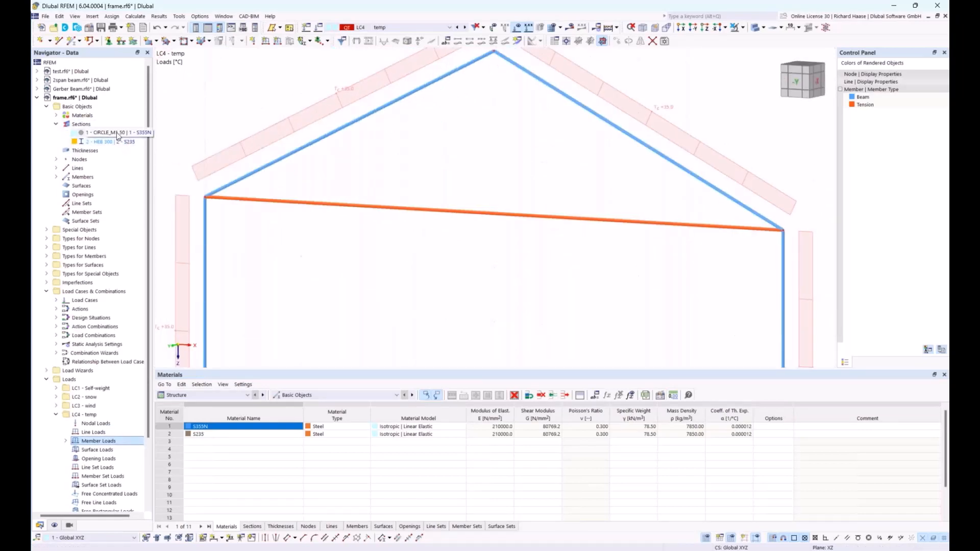
{"action": "scroll", "coordinate": [316, 152], "scroll_direction": "down", "scroll_amount": 1}
{"action": "scroll", "coordinate": [457, 153], "scroll_direction": "down", "scroll_amount": 2}
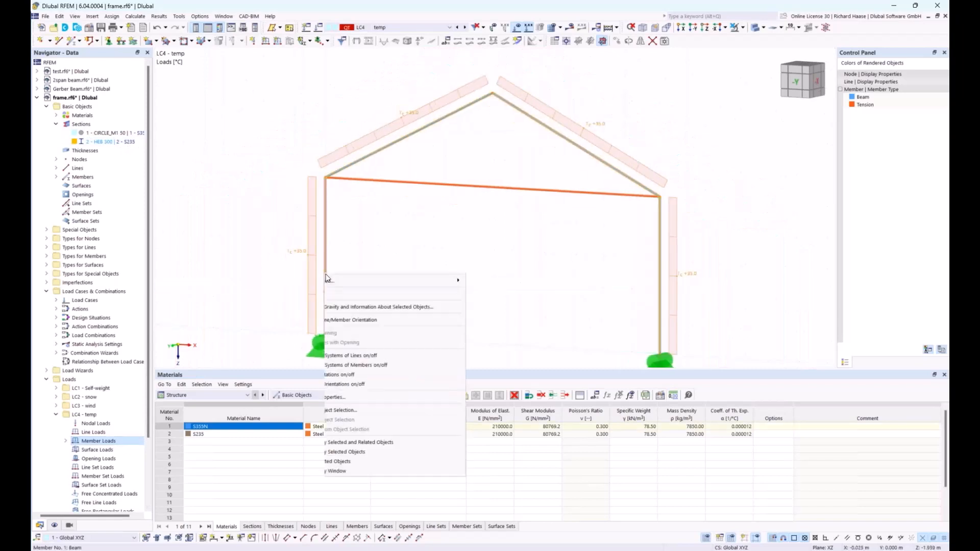
{"action": "mouse_move", "coordinate": [458, 303]}
{"action": "left_click", "coordinate": [582, 305]}
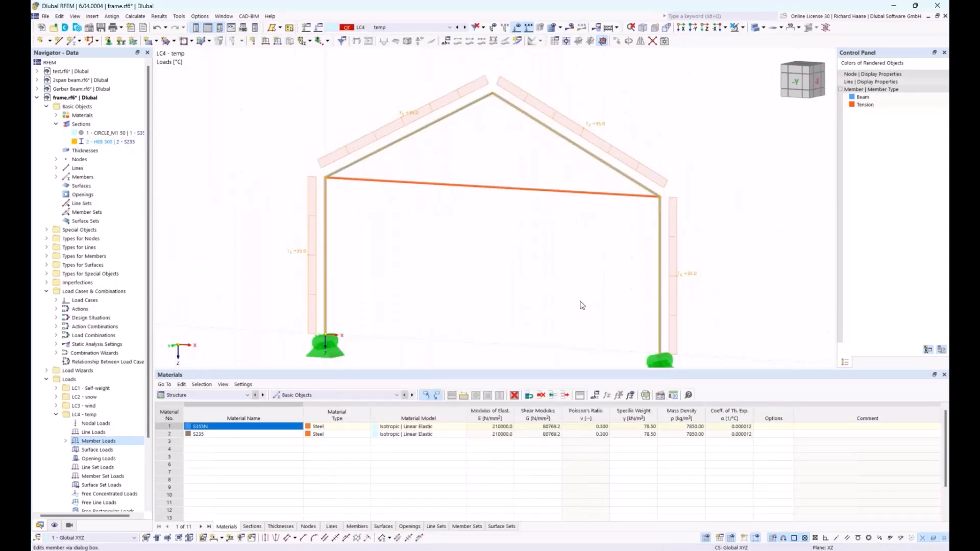
{"action": "left_click", "coordinate": [239, 193]}
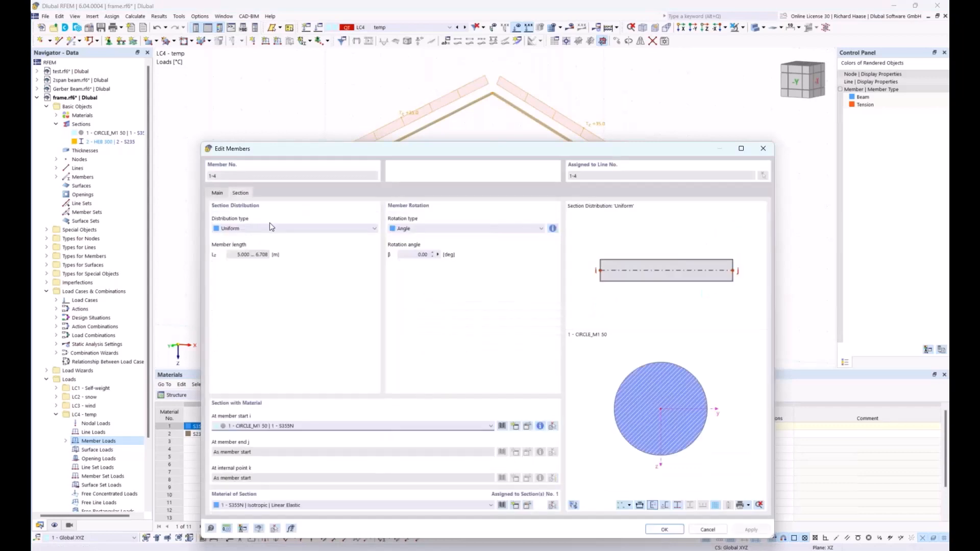
{"action": "left_click", "coordinate": [287, 427]}
{"action": "left_click", "coordinate": [274, 443]}
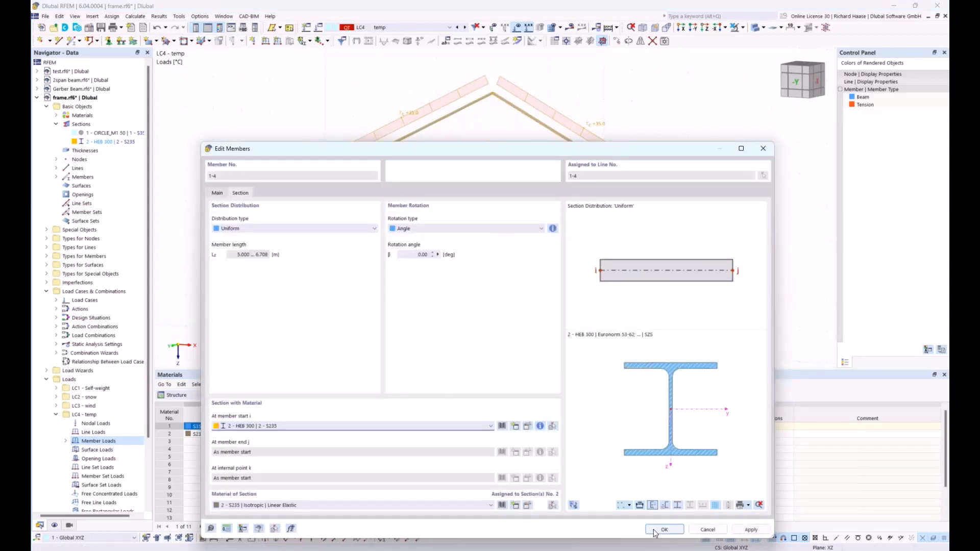
{"action": "key", "text": "Return"}
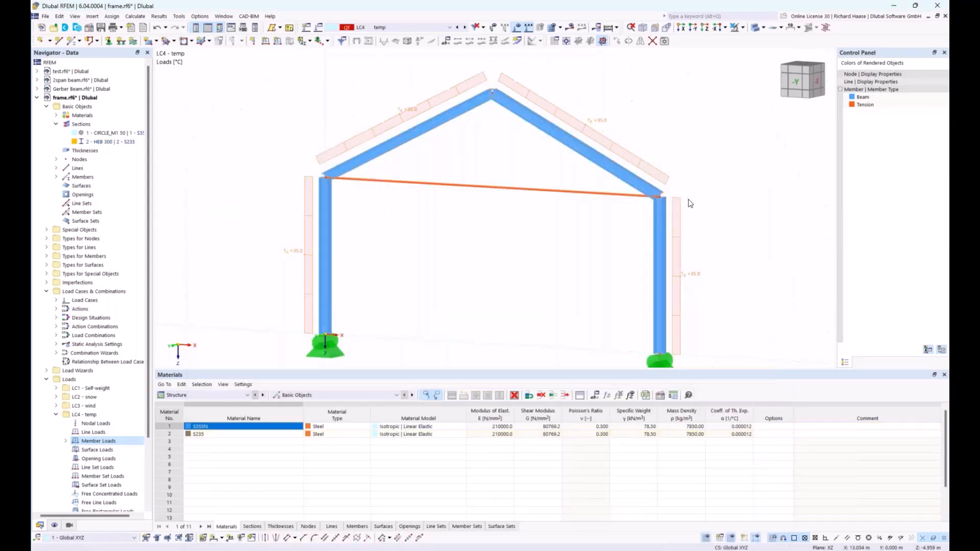
Inspect the rendered eaves joints and rafters in 3D, finishing in the front -Y view
{"action": "scroll", "coordinate": [684, 201], "scroll_direction": "up", "scroll_amount": 5}
{"action": "middle_click_drag", "start_coordinate": [641, 202], "coordinate": [585, 204]}
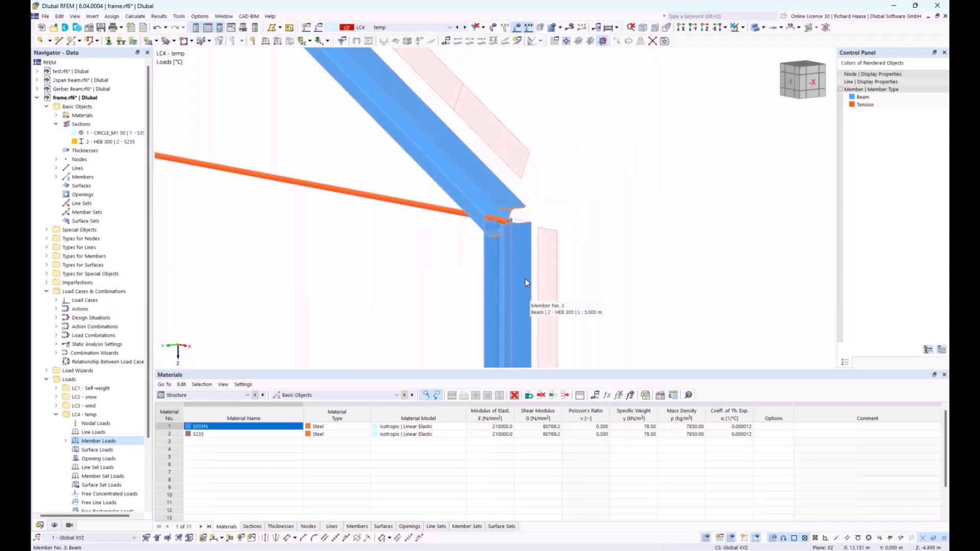
{"action": "scroll", "coordinate": [525, 279], "scroll_direction": "down", "scroll_amount": 6}
{"action": "middle_click_drag", "start_coordinate": [422, 224], "coordinate": [561, 211]}
{"action": "scroll", "coordinate": [424, 192], "scroll_direction": "up", "scroll_amount": 5}
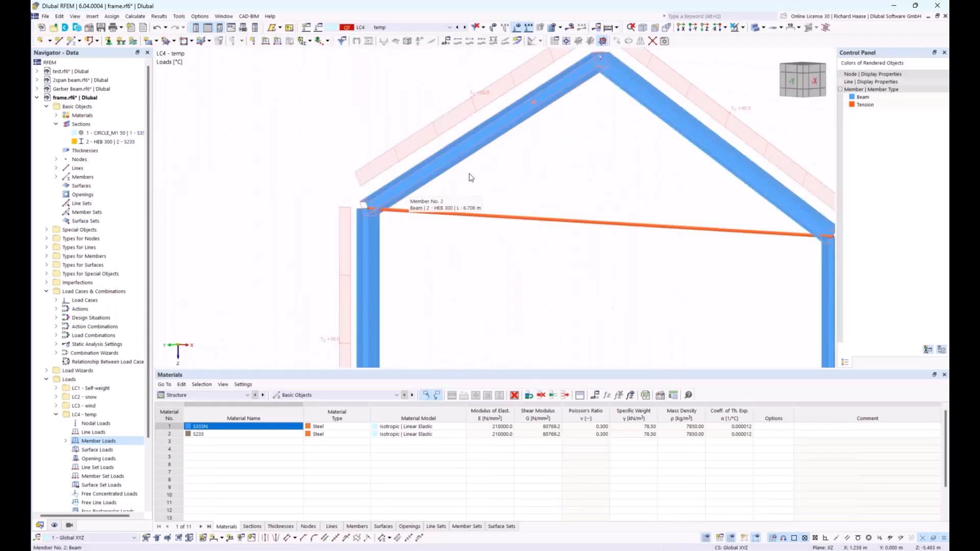
{"action": "scroll", "coordinate": [599, 159], "scroll_direction": "down", "scroll_amount": 3}
{"action": "middle_click_drag", "start_coordinate": [628, 158], "coordinate": [517, 150]}
{"action": "left_click", "coordinate": [794, 80]}
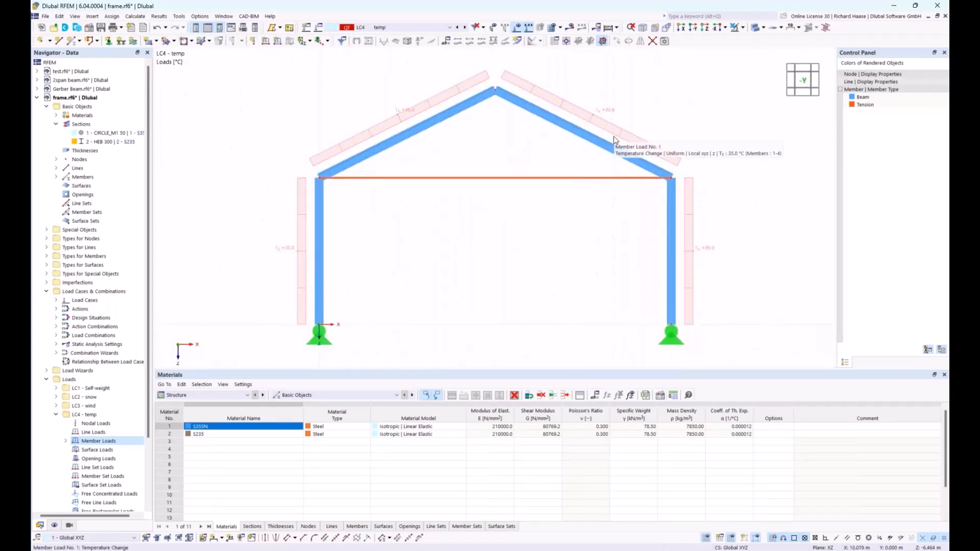
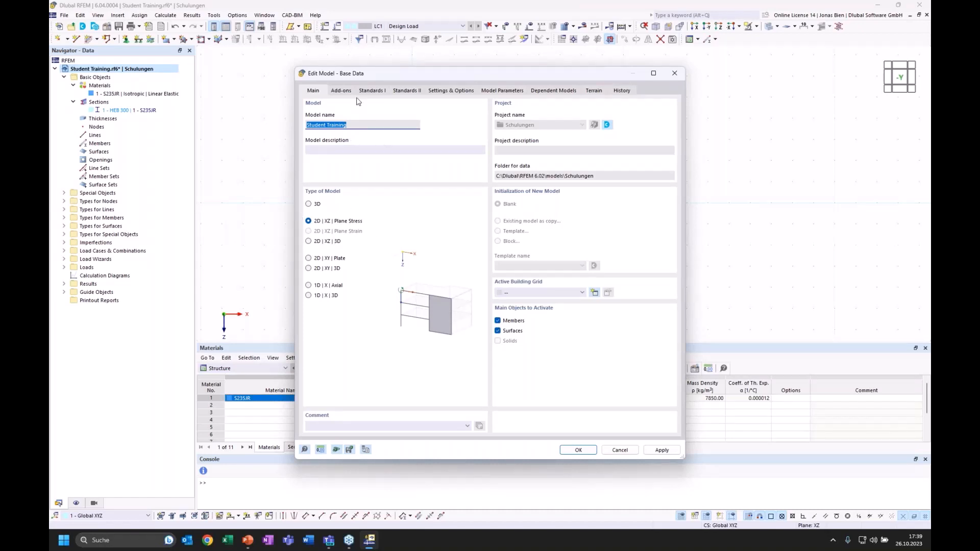
Review the available add-ons in the Student Training model's base data, then close the dialog
{"action": "left_click", "coordinate": [342, 91]}
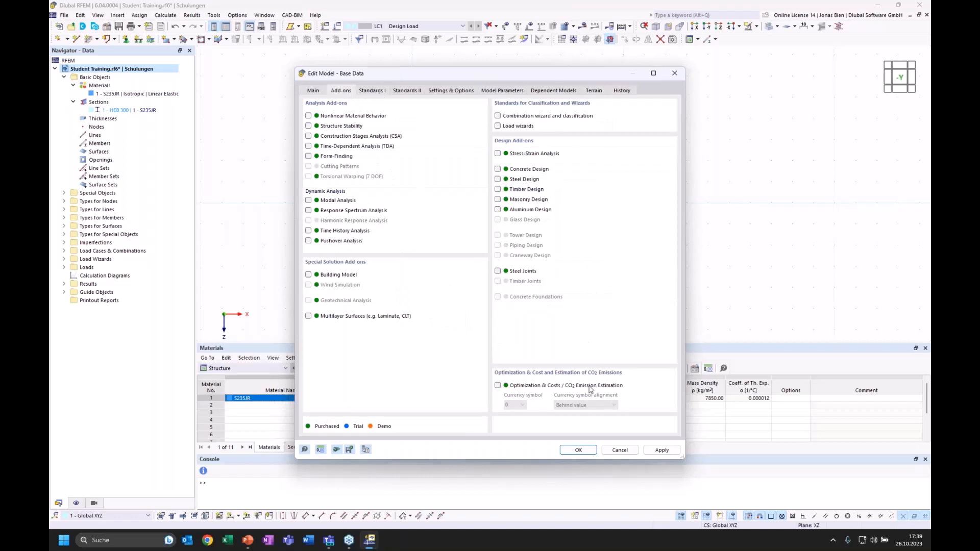
{"action": "left_click", "coordinate": [675, 73]}
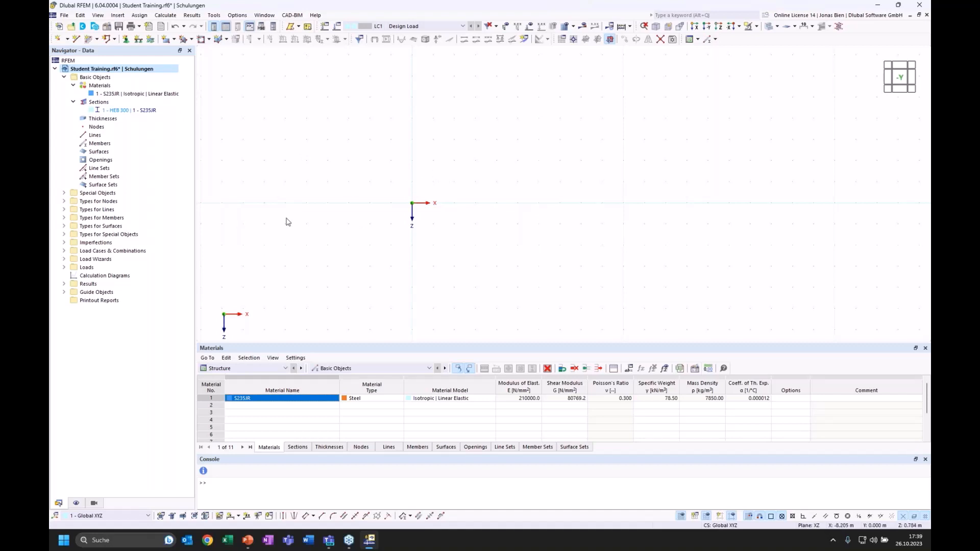
Hide the console to free up modelling space and recentre the work plane origin
{"action": "middle_click_drag", "start_coordinate": [459, 149], "coordinate": [454, 167]}
{"action": "left_click", "coordinate": [925, 459]}
{"action": "middle_click_drag", "start_coordinate": [700, 201], "coordinate": [653, 220]}
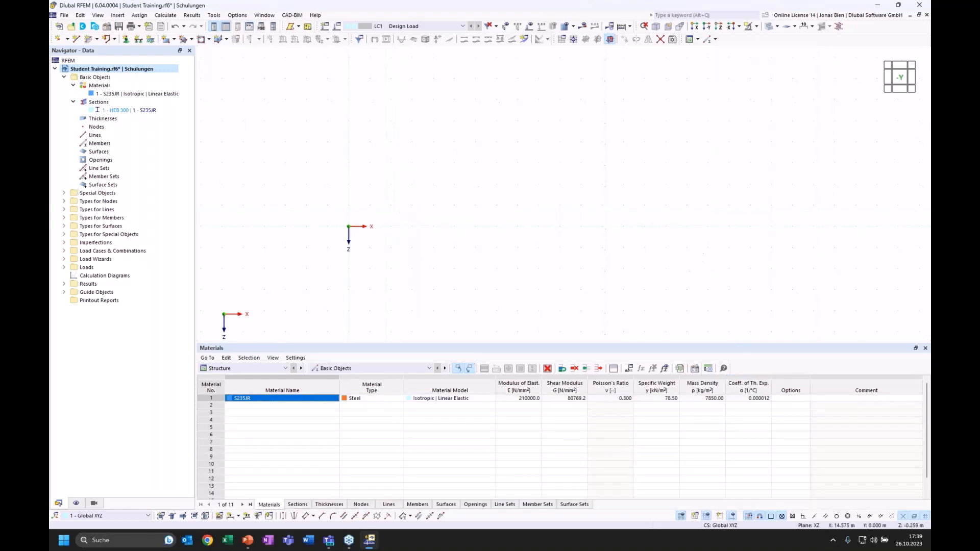
Create a single beam member with the HEB 300 section in S235JR, running from the origin to X 16.5 m, Z 0
{"action": "left_click", "coordinate": [96, 40]}
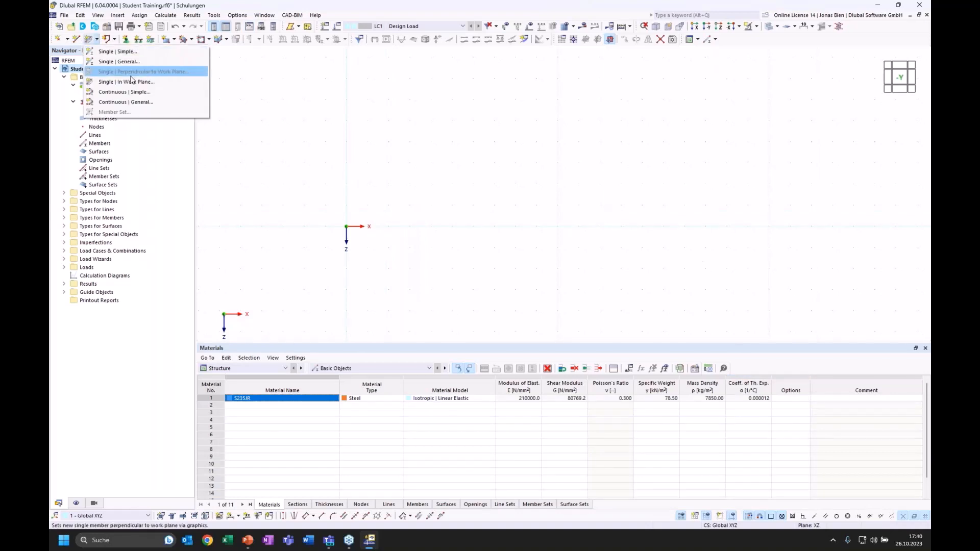
{"action": "left_click", "coordinate": [119, 64]}
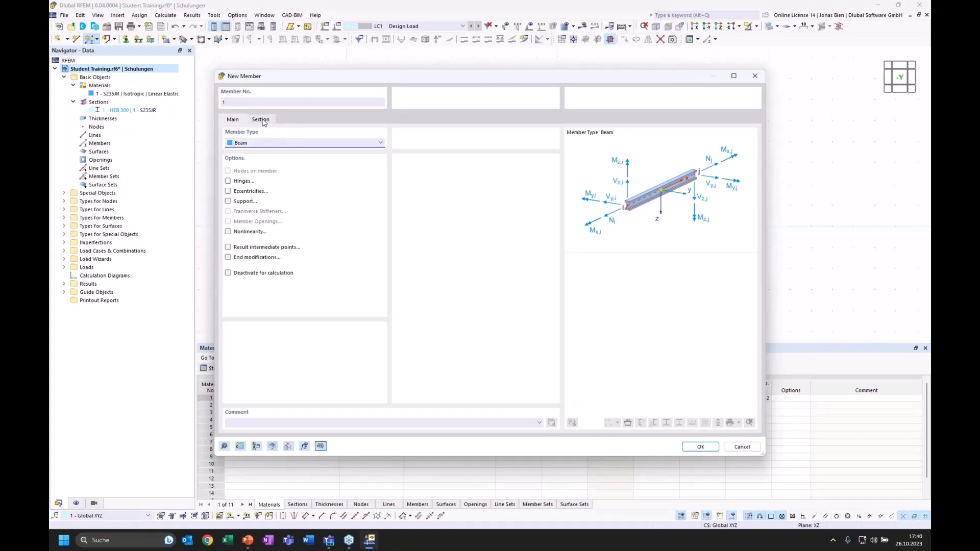
{"action": "left_click", "coordinate": [262, 121]}
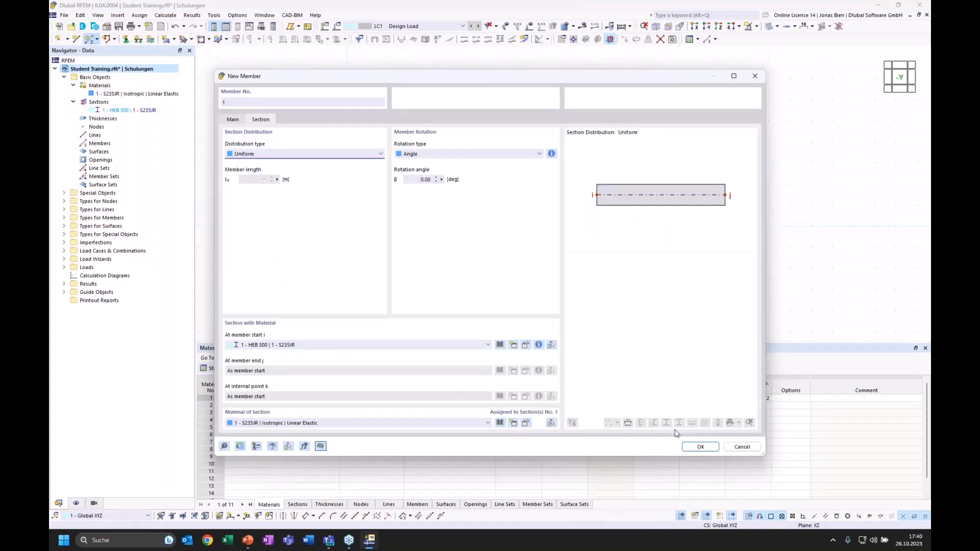
{"action": "left_click", "coordinate": [699, 448]}
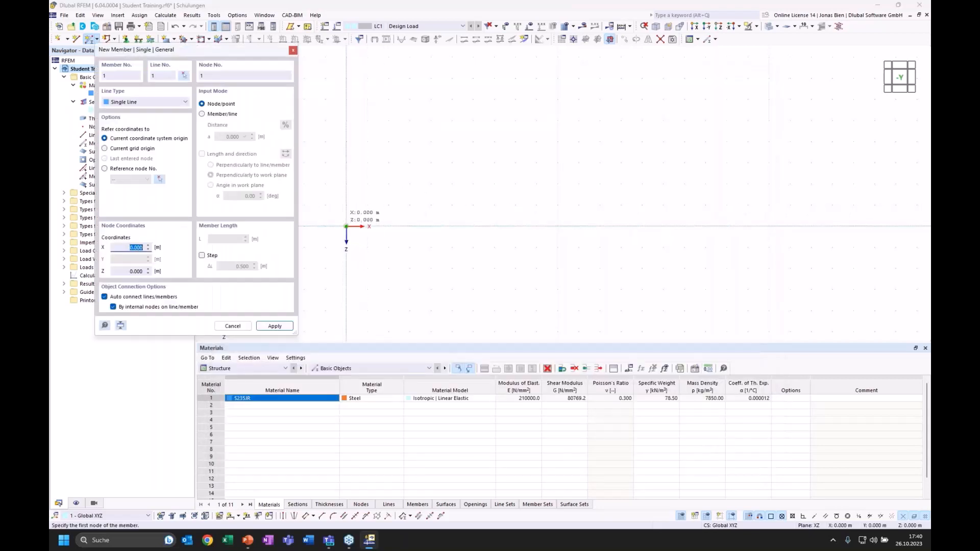
{"action": "left_click", "coordinate": [346, 226]}
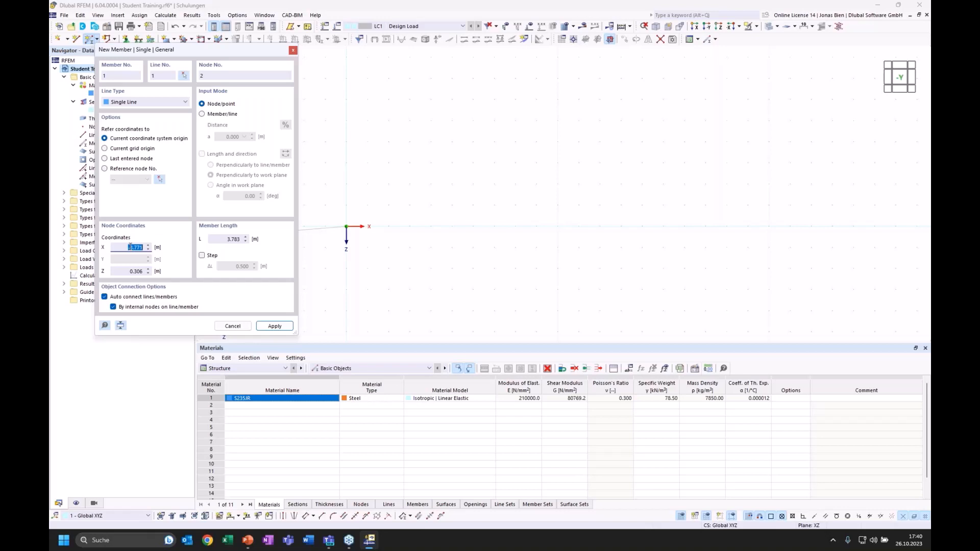
{"action": "type", "text": "16.5"}
{"action": "key", "text": "Tab"}
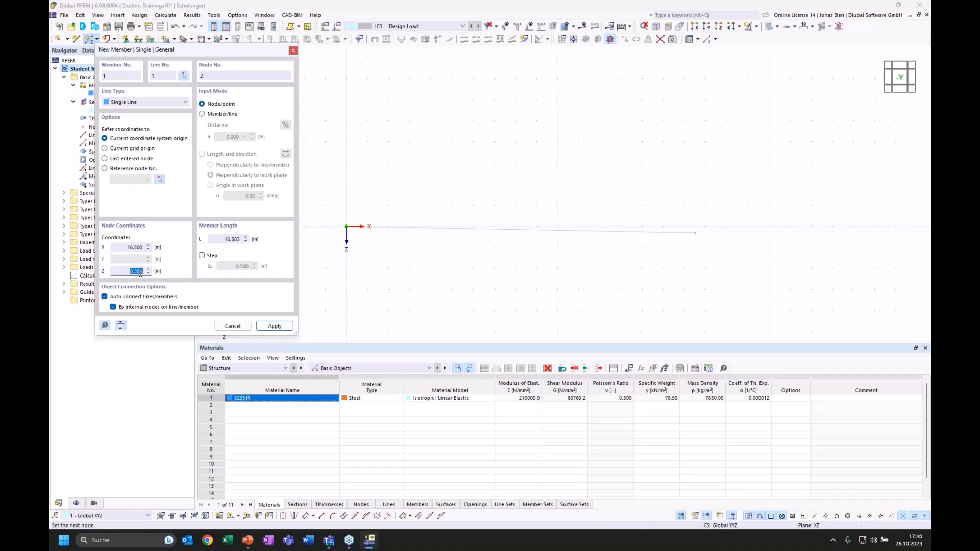
{"action": "type", "text": "0"}
{"action": "left_click", "coordinate": [263, 328]}
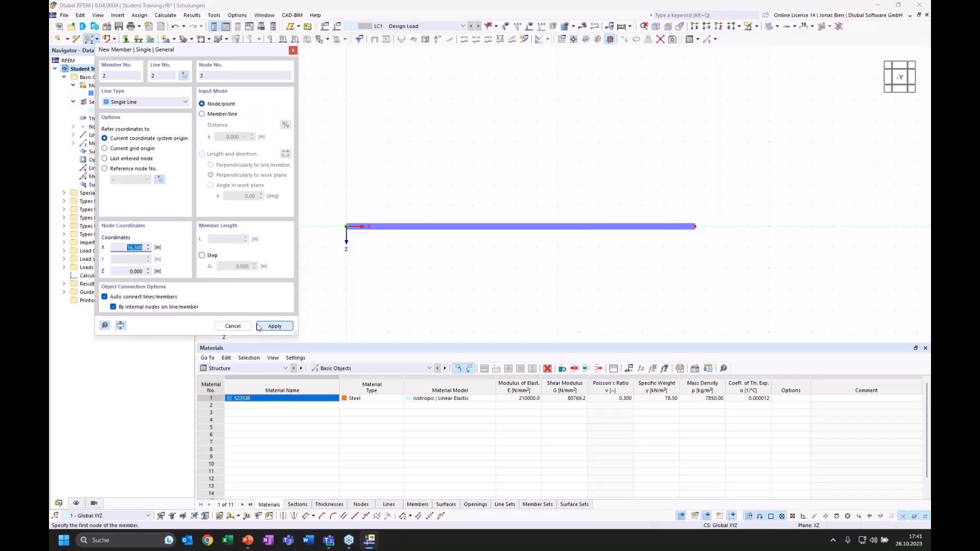
{"action": "key", "text": "Escape"}
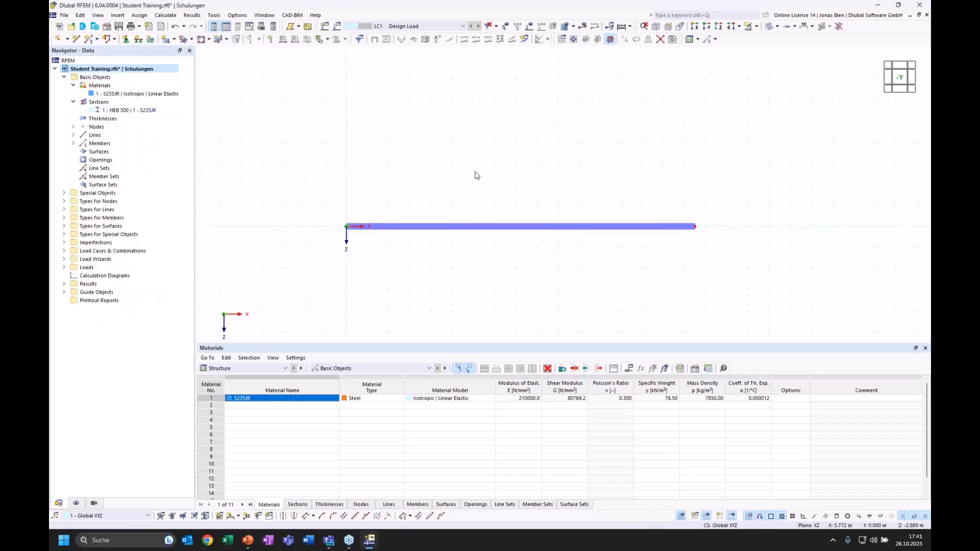
Review the new beam's member type, options and properties in its edit dialog, then close it without changes
{"action": "middle_click_drag", "start_coordinate": [485, 185], "coordinate": [515, 240], "text": "ctrl"}
{"action": "left_click", "coordinate": [902, 82]}
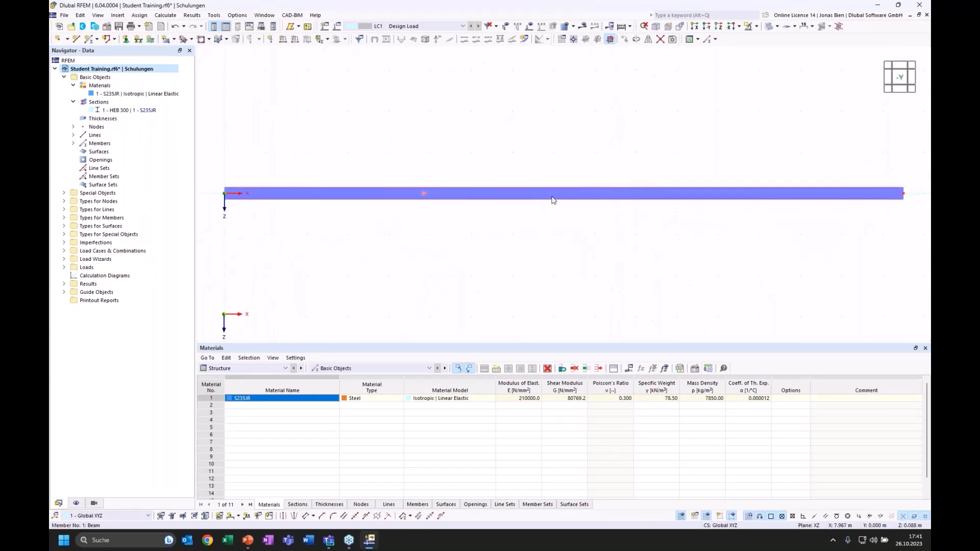
{"action": "right_click", "coordinate": [515, 197]}
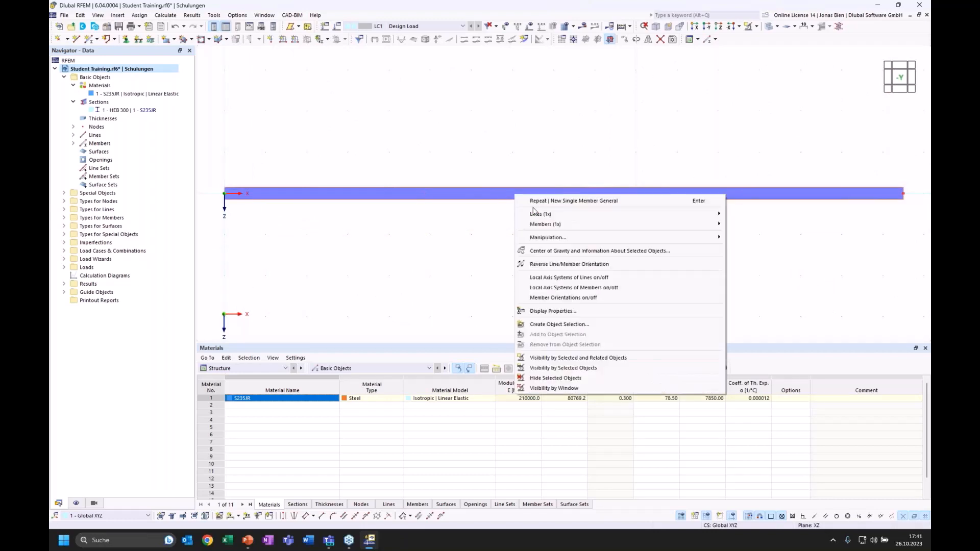
{"action": "mouse_move", "coordinate": [546, 225]}
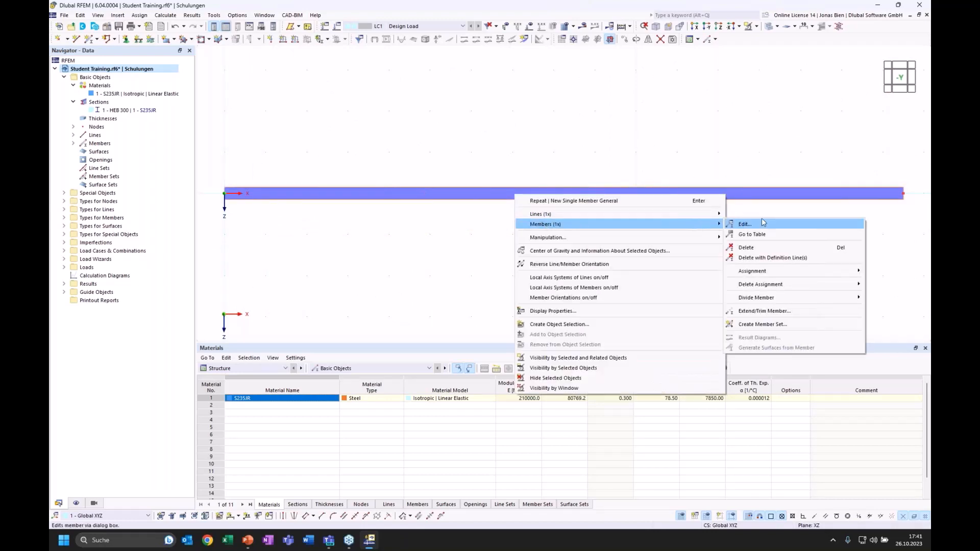
{"action": "mouse_move", "coordinate": [746, 303]}
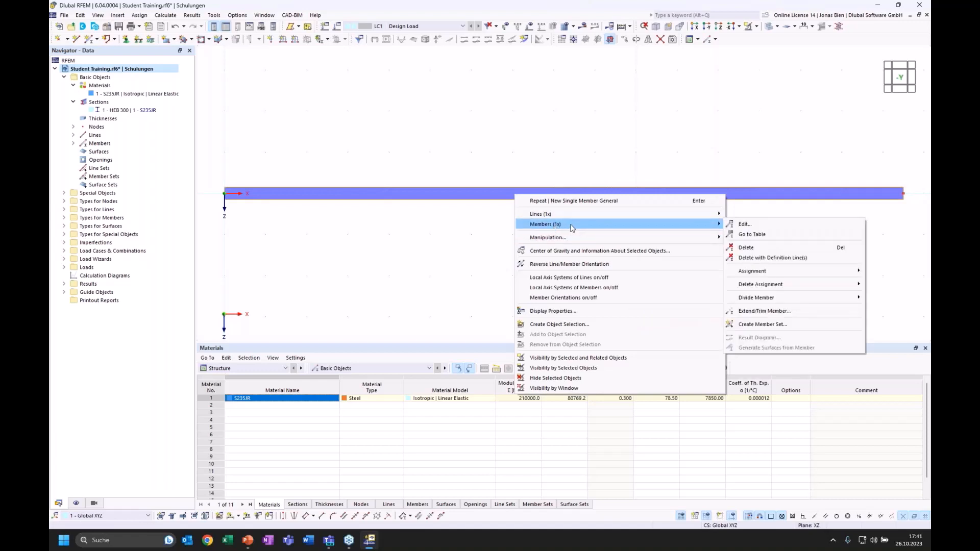
{"action": "left_click", "coordinate": [750, 225]}
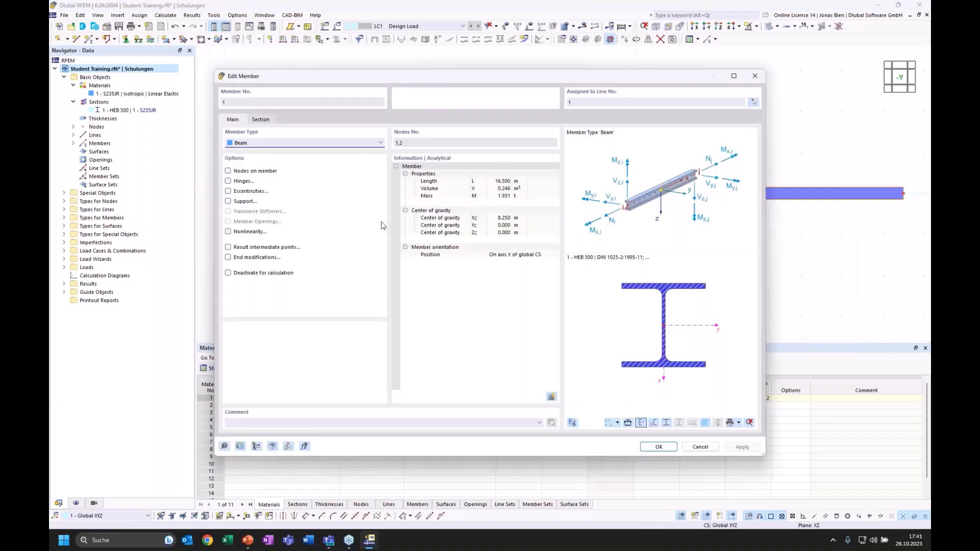
{"action": "left_click", "coordinate": [755, 75]}
Add 2 intermediate nodes to the beam as 'On Member' nodes without dividing the member
{"action": "right_click", "coordinate": [679, 187]}
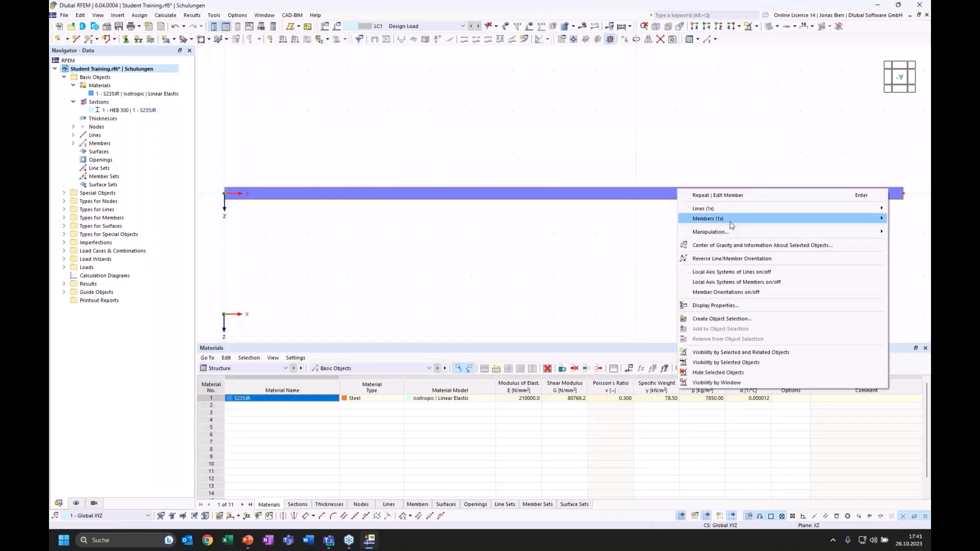
{"action": "mouse_move", "coordinate": [730, 225]}
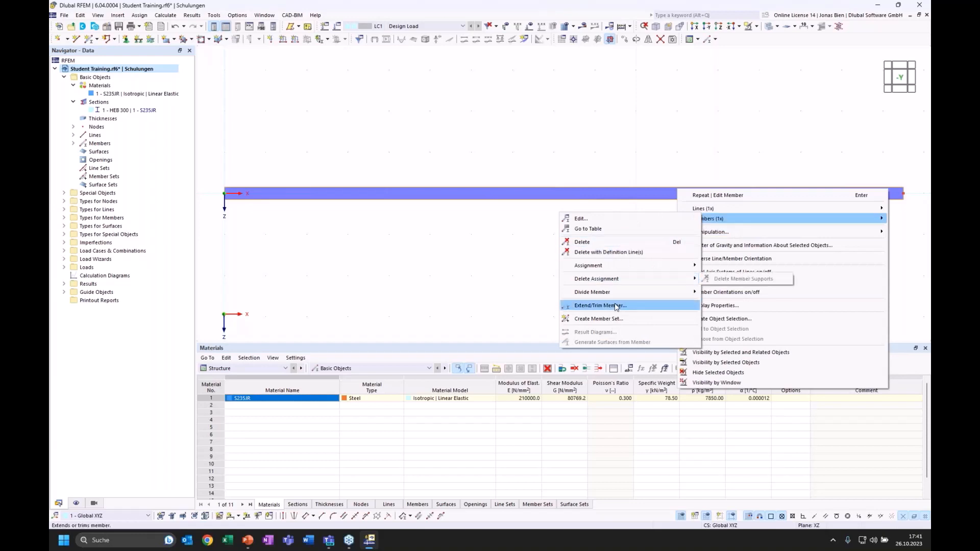
{"action": "mouse_move", "coordinate": [616, 296]}
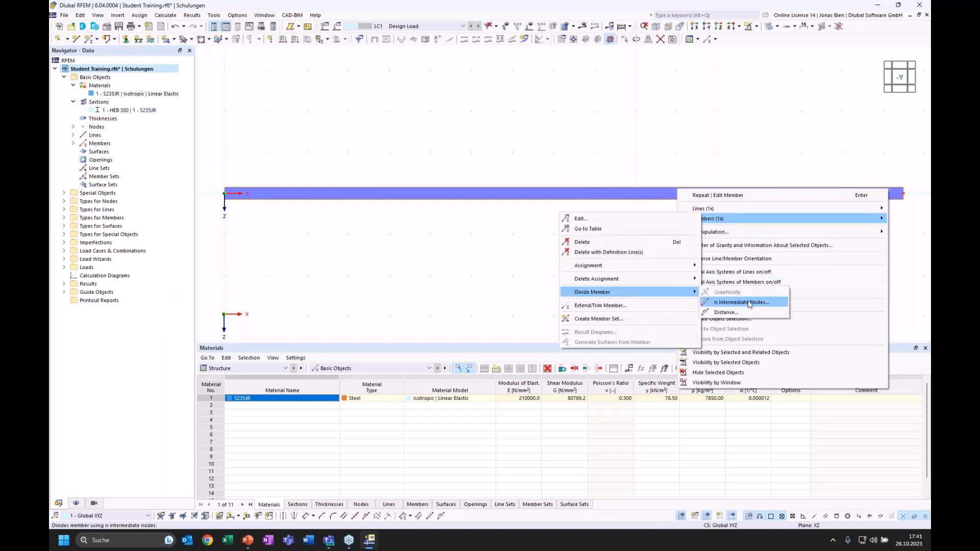
{"action": "left_click", "coordinate": [742, 302]}
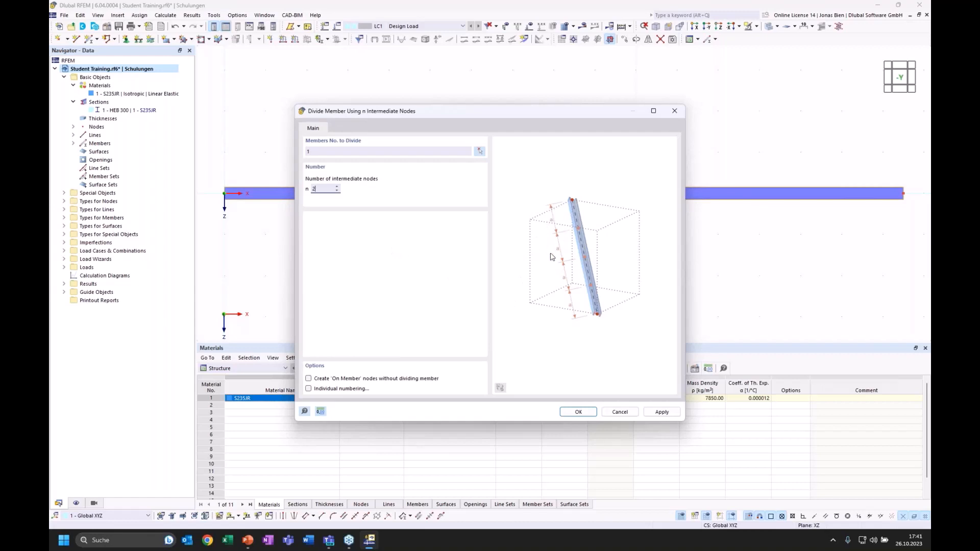
{"action": "left_click", "coordinate": [308, 379]}
{"action": "left_click", "coordinate": [580, 412]}
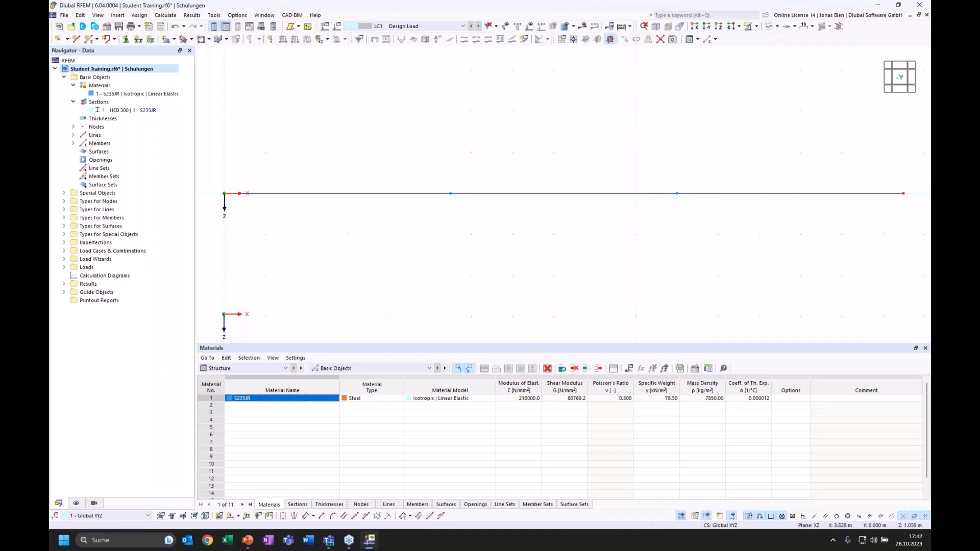
Assign the Hinged nodal support to node 1 at the beam's start
{"action": "middle_click_drag", "start_coordinate": [377, 241], "coordinate": [457, 246], "text": "ctrl"}
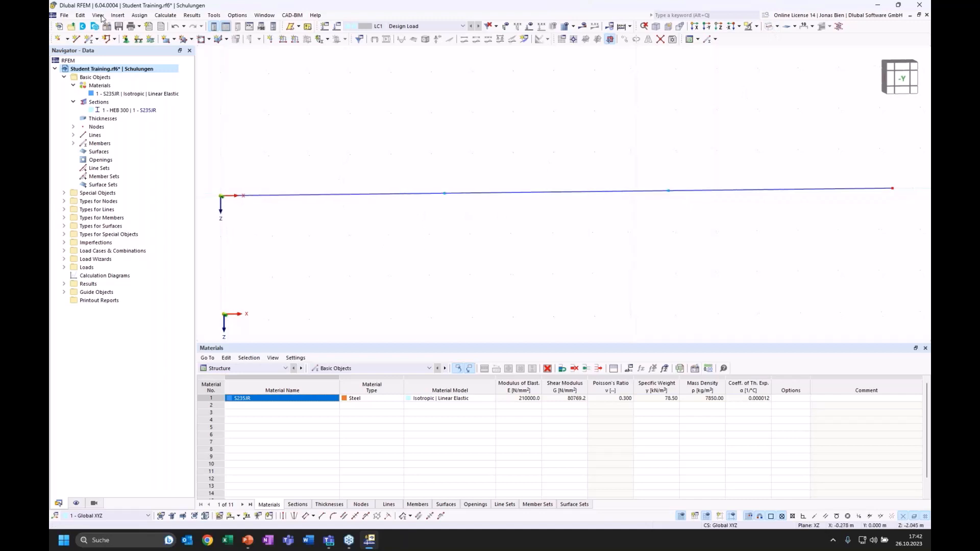
{"action": "left_click", "coordinate": [127, 40]}
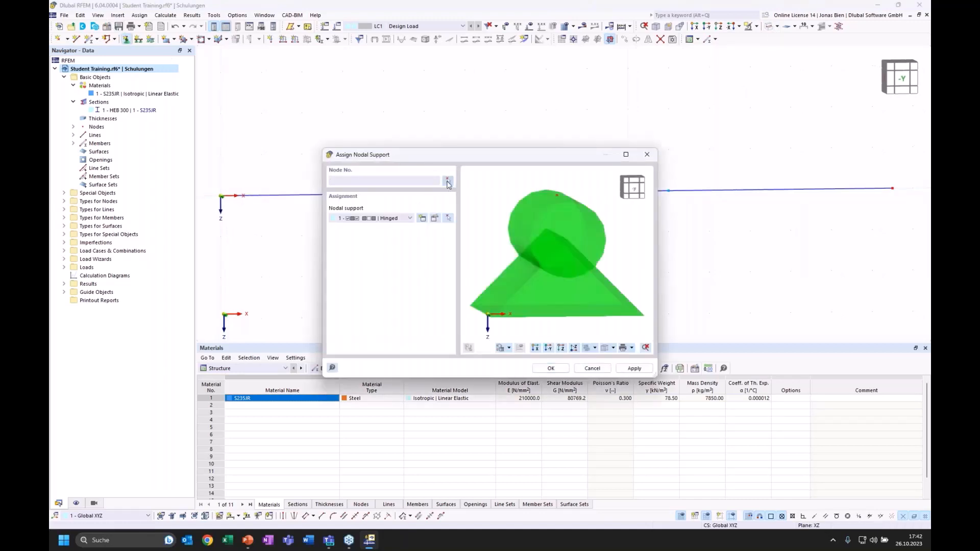
{"action": "left_click", "coordinate": [448, 183]}
{"action": "left_click", "coordinate": [221, 195]}
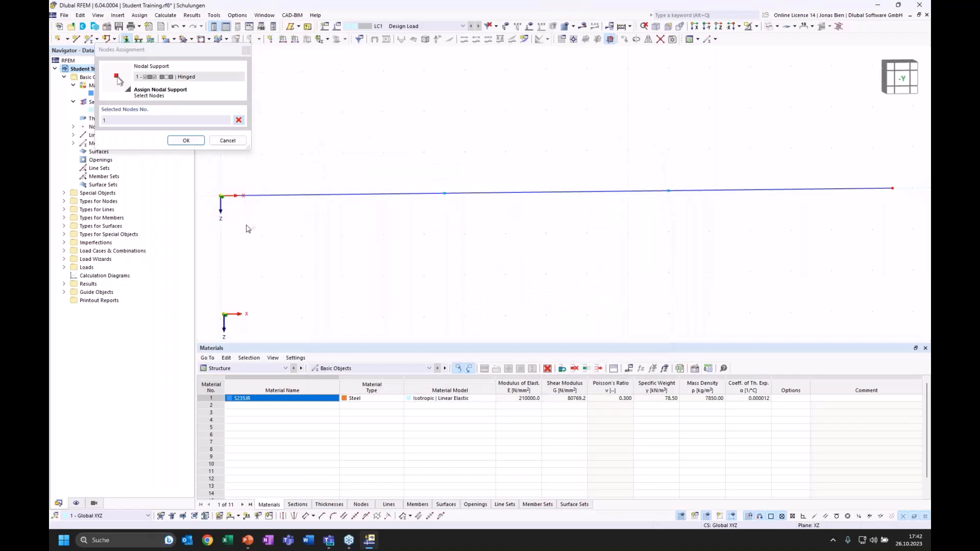
{"action": "left_click", "coordinate": [187, 141]}
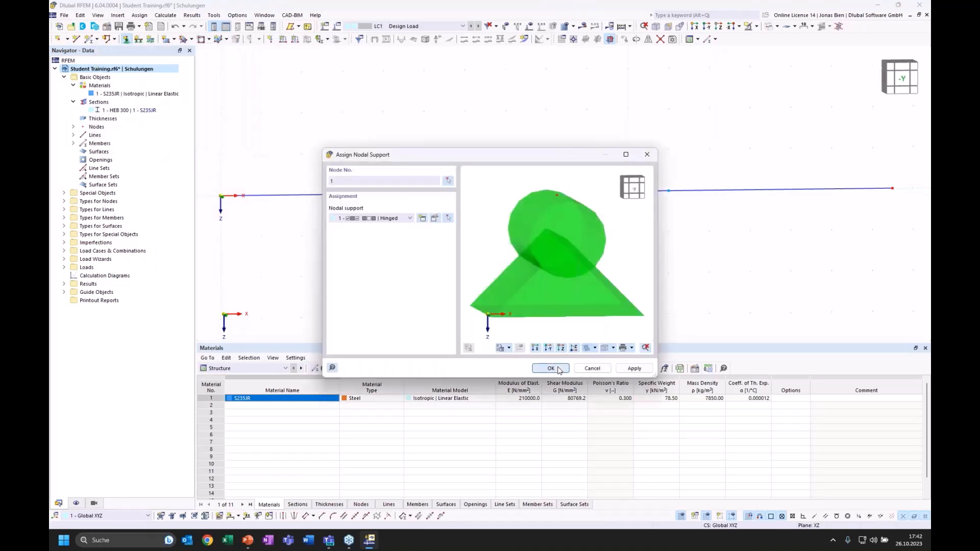
{"action": "left_click", "coordinate": [551, 368]}
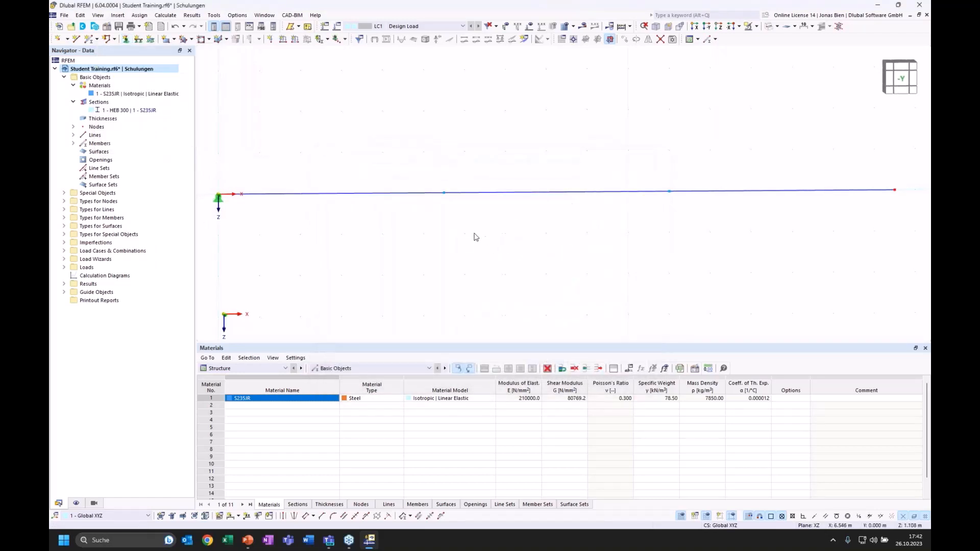
Turn off the display of the global coordinate system axes at the model origin and return to the -Y view
{"action": "left_click", "coordinate": [77, 502]}
{"action": "scroll", "coordinate": [75, 369], "scroll_direction": "down", "scroll_amount": 12}
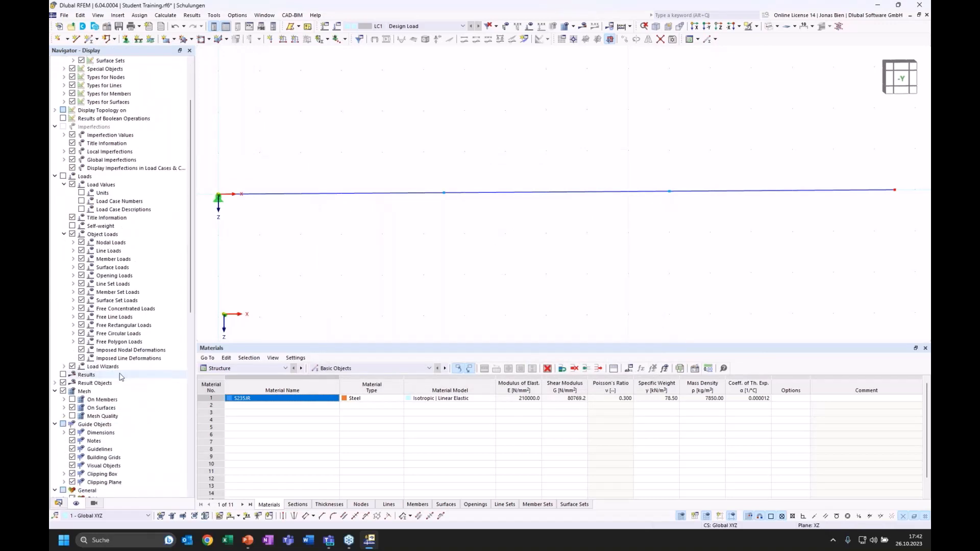
{"action": "left_click", "coordinate": [63, 367]}
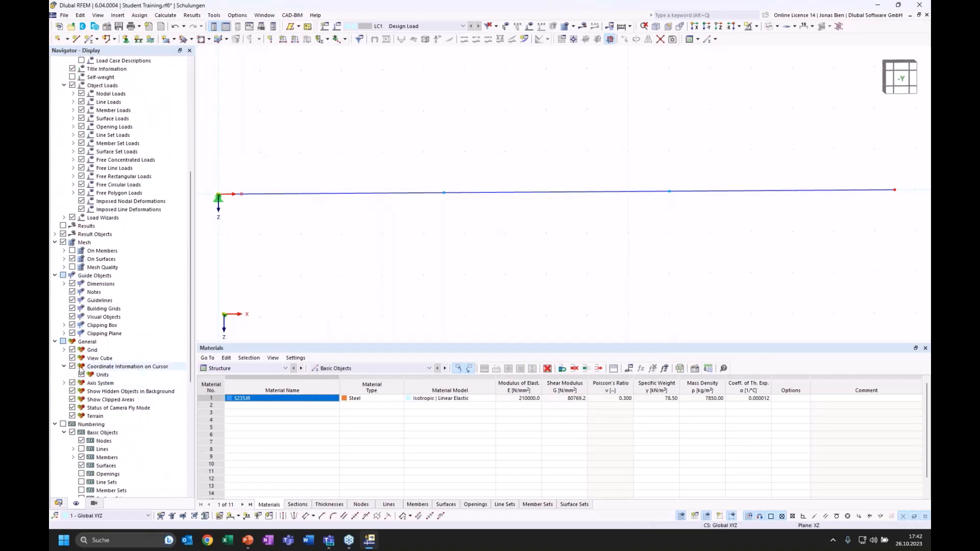
{"action": "left_click", "coordinate": [63, 367]}
{"action": "left_click", "coordinate": [65, 375]}
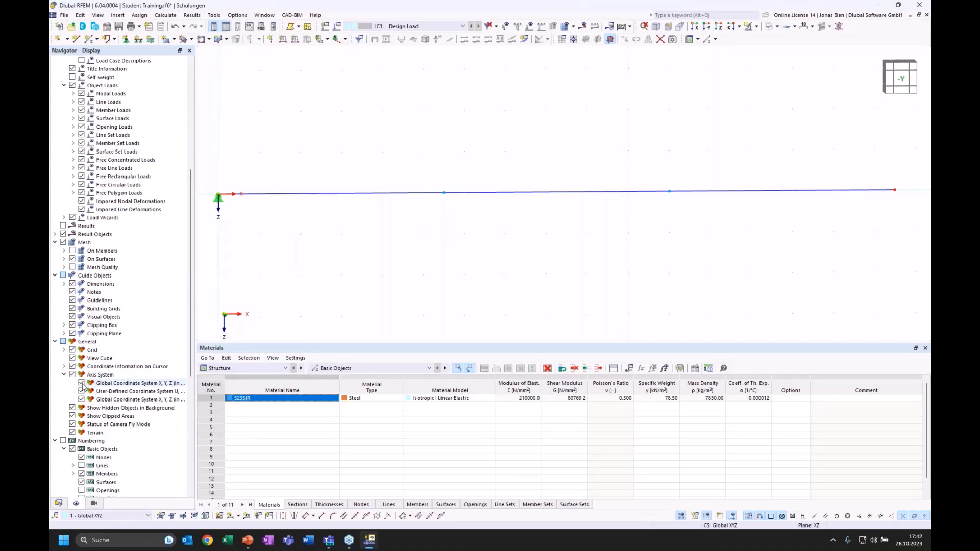
{"action": "left_click", "coordinate": [81, 383]}
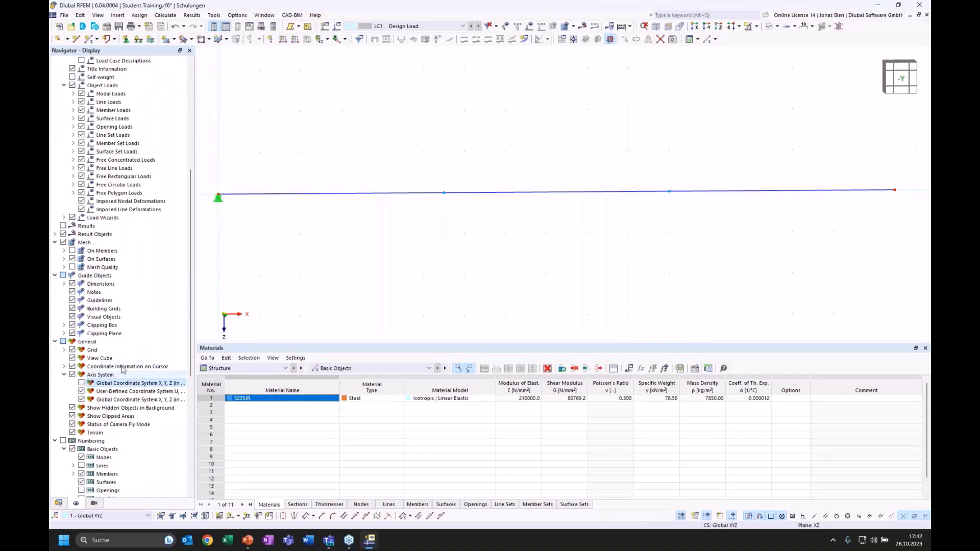
{"action": "left_click", "coordinate": [901, 79]}
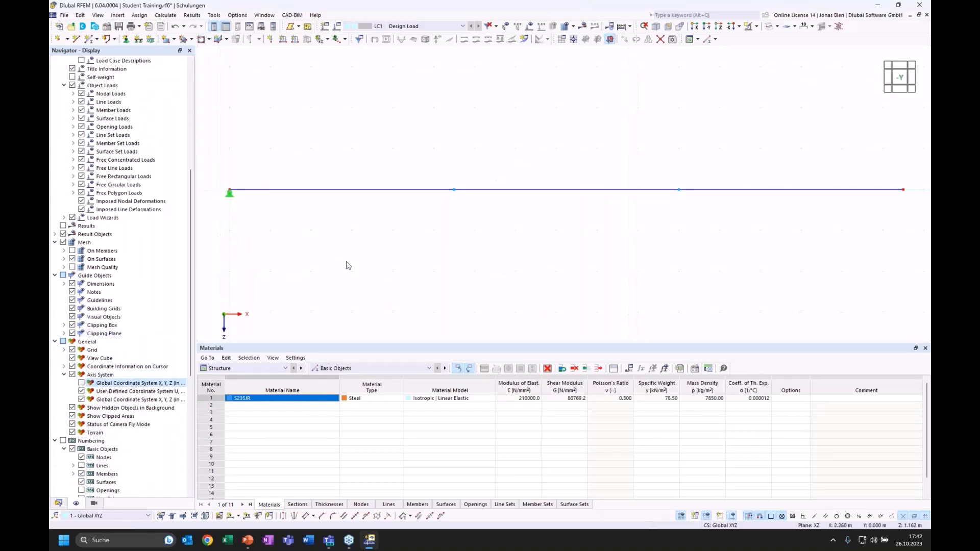
Assign the Roller nodal support to node 2 at the beam's far end
{"action": "left_click", "coordinate": [126, 38]}
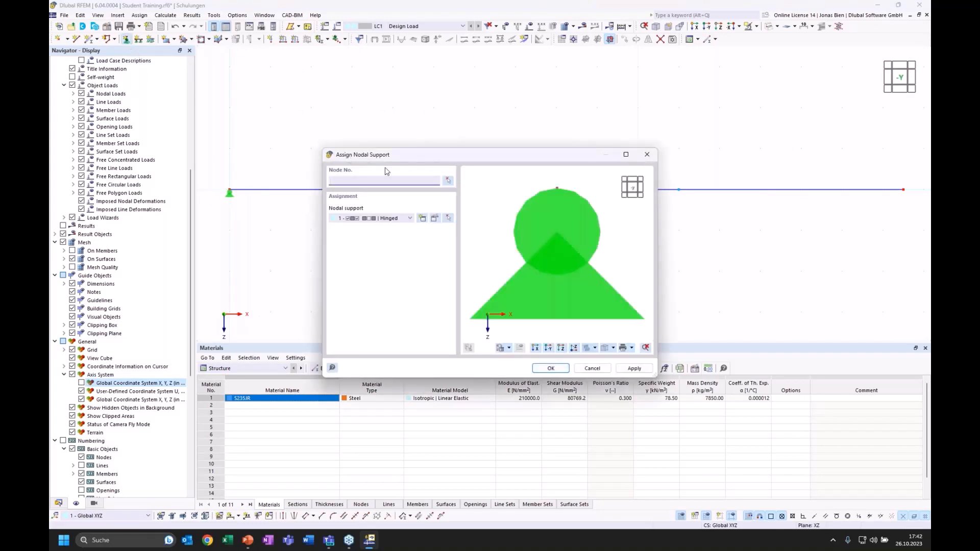
{"action": "left_click", "coordinate": [398, 219]}
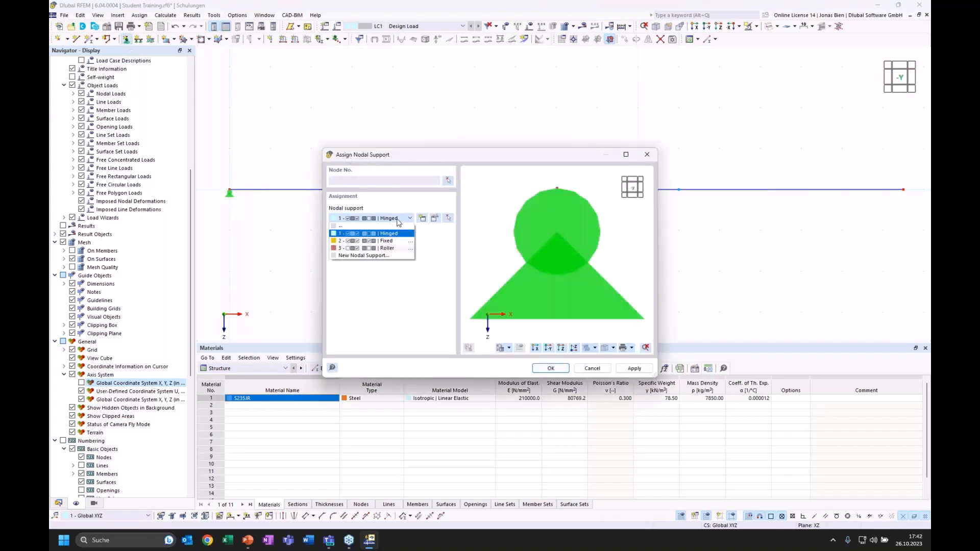
{"action": "left_click", "coordinate": [391, 249]}
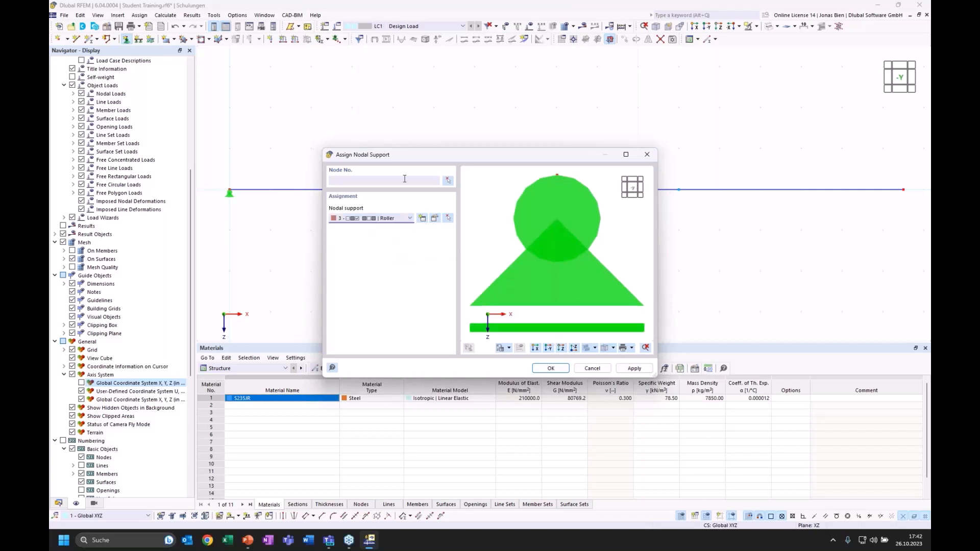
{"action": "left_click", "coordinate": [448, 180]}
{"action": "left_click", "coordinate": [455, 189]}
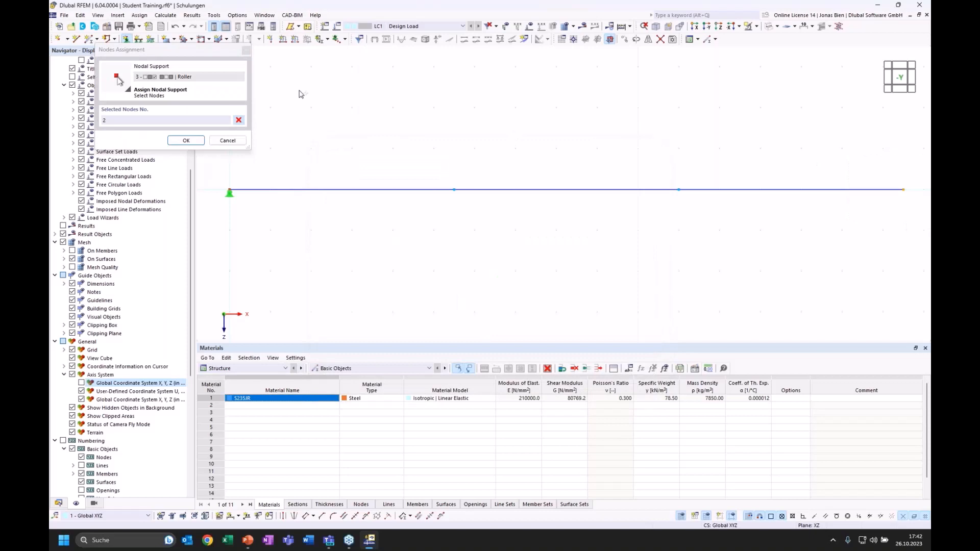
{"action": "left_click", "coordinate": [185, 143]}
{"action": "key", "text": "Return"}
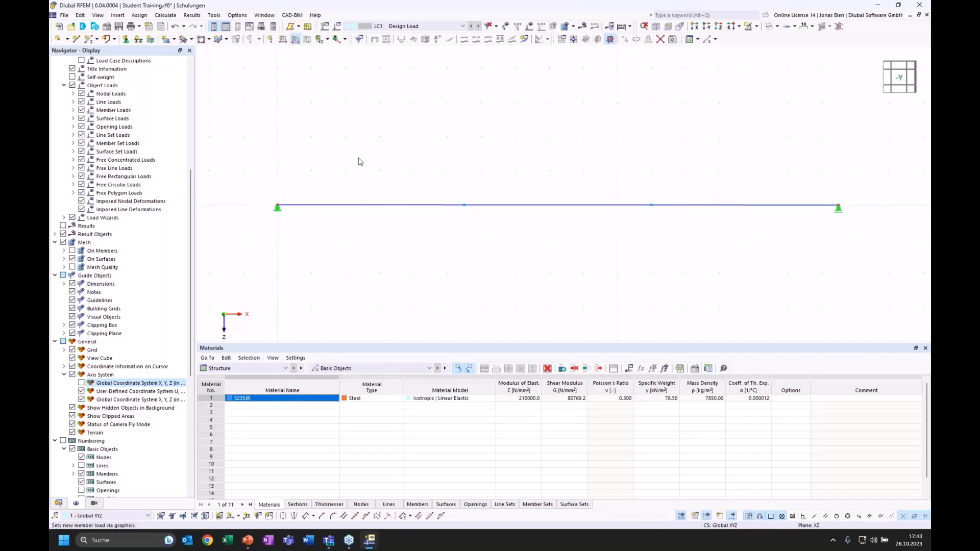
Apply a uniform force load of 15 kN/m in the global Z direction to member 1 in load case LC1 - Design Load
{"action": "left_click", "coordinate": [396, 183]}
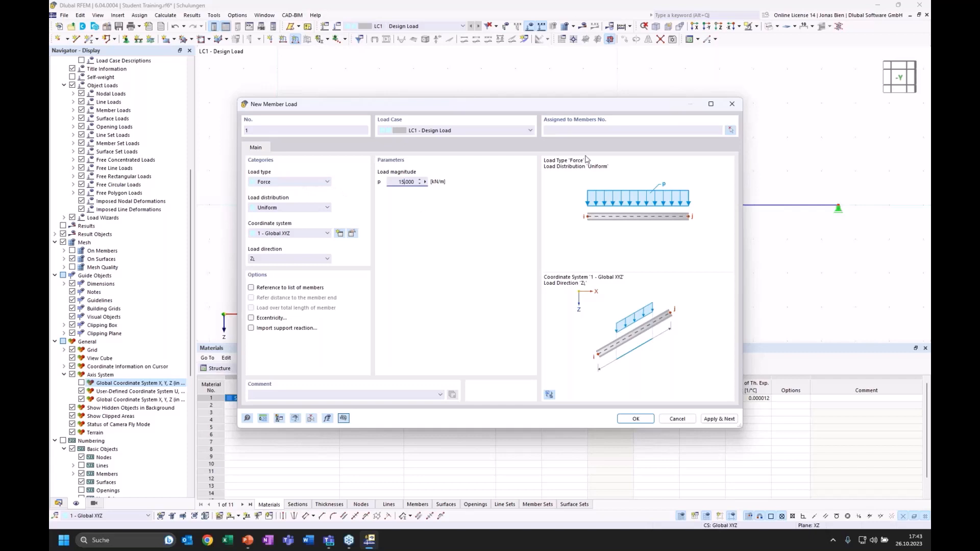
{"action": "left_click", "coordinate": [730, 130]}
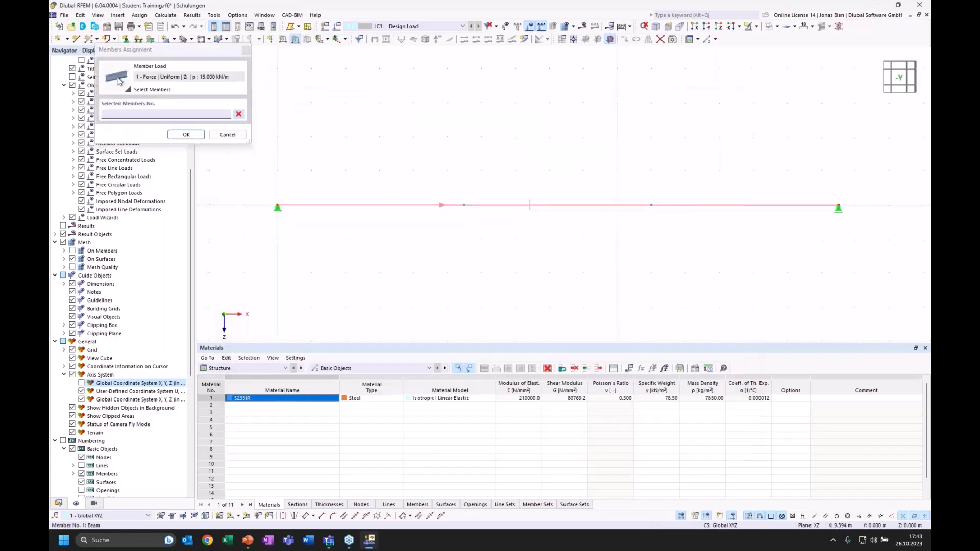
{"action": "left_click", "coordinate": [557, 204]}
{"action": "left_click", "coordinate": [186, 134]}
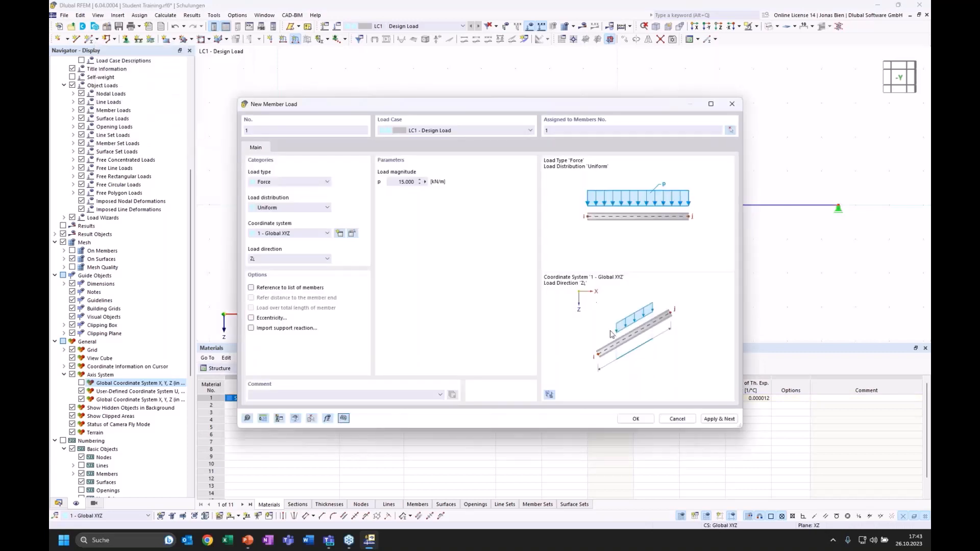
{"action": "left_click", "coordinate": [639, 416]}
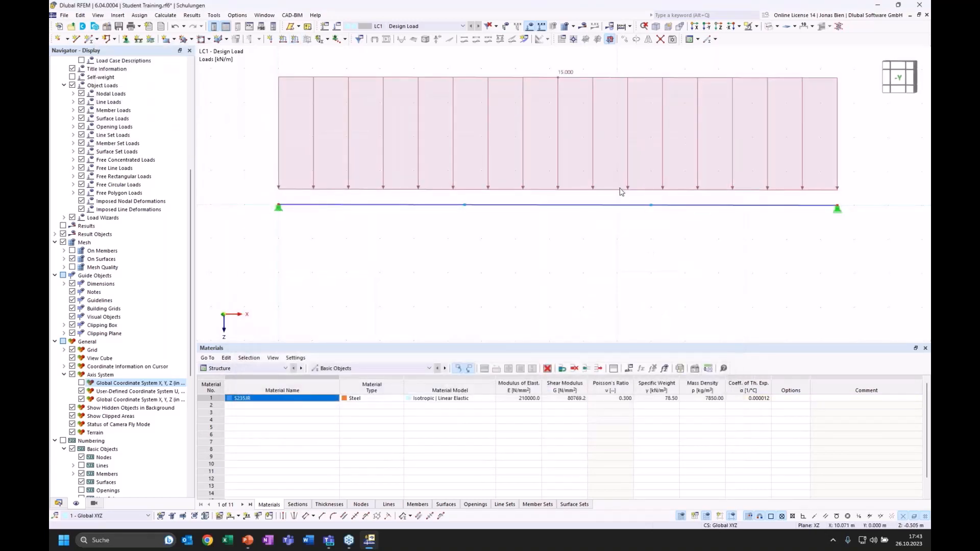
Reduce the displayed size of the member load arrows and reset the model to the -Y view
{"action": "right_click", "coordinate": [621, 191]}
{"action": "key", "text": "Escape"}
{"action": "right_click", "coordinate": [600, 191]}
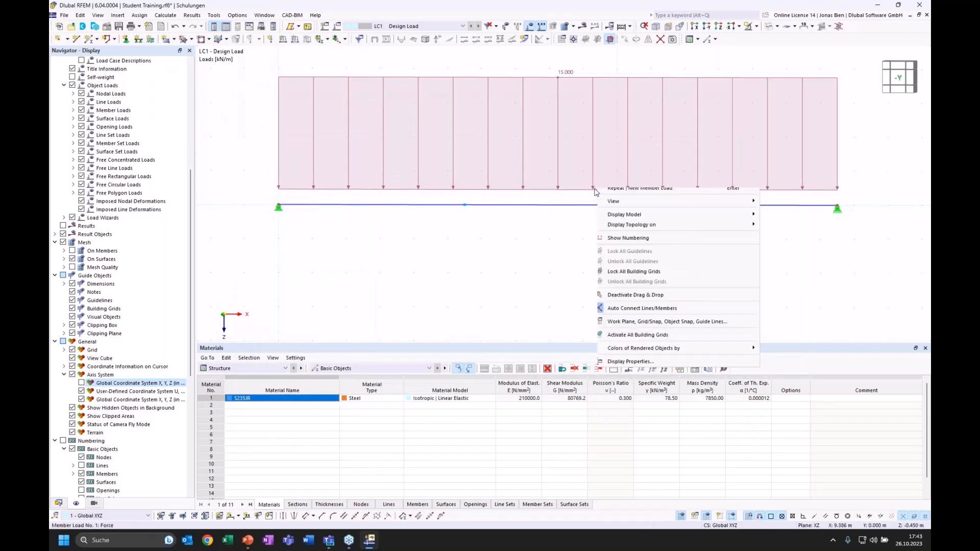
{"action": "key", "text": "Escape"}
{"action": "right_click", "coordinate": [593, 192]}
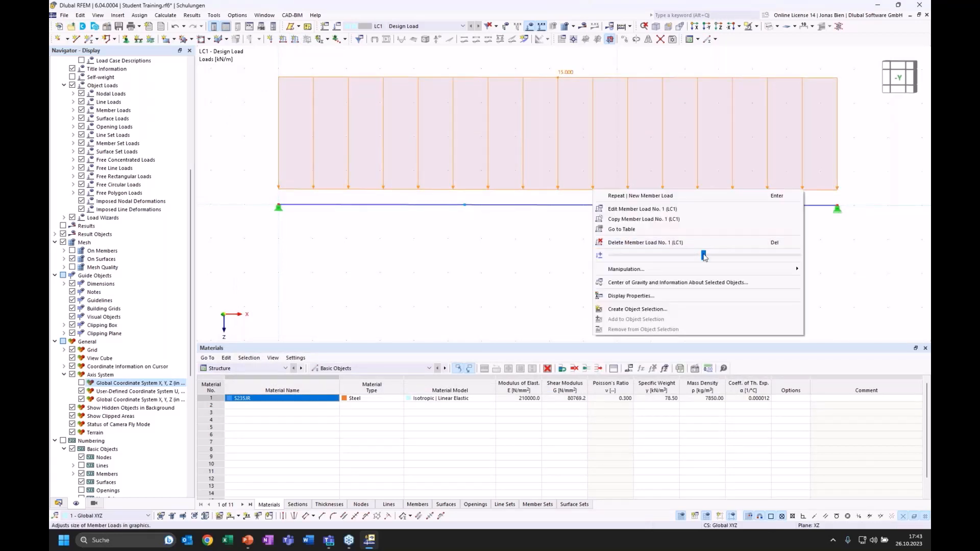
{"action": "left_click_drag", "start_coordinate": [705, 257], "coordinate": [645, 260]}
{"action": "left_click", "coordinate": [543, 241]}
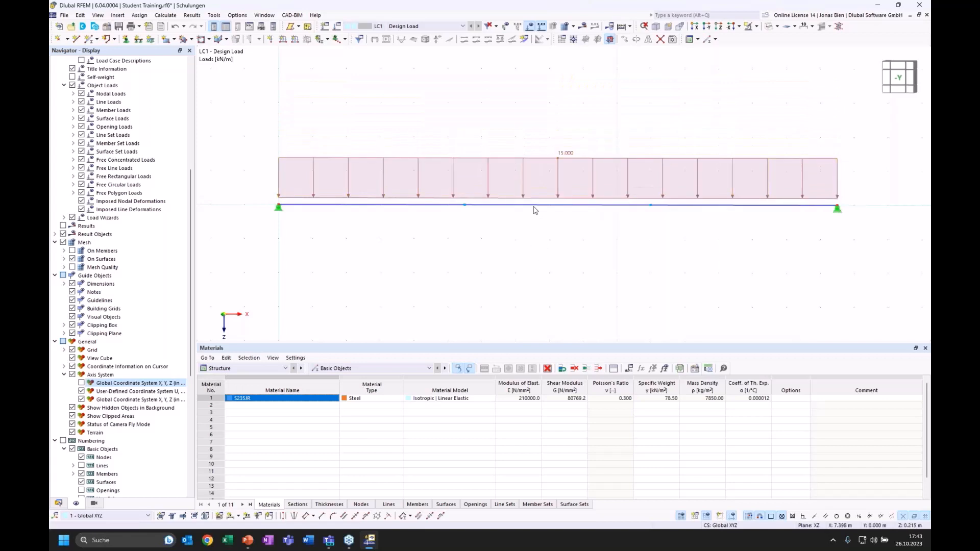
{"action": "left_click", "coordinate": [898, 77]}
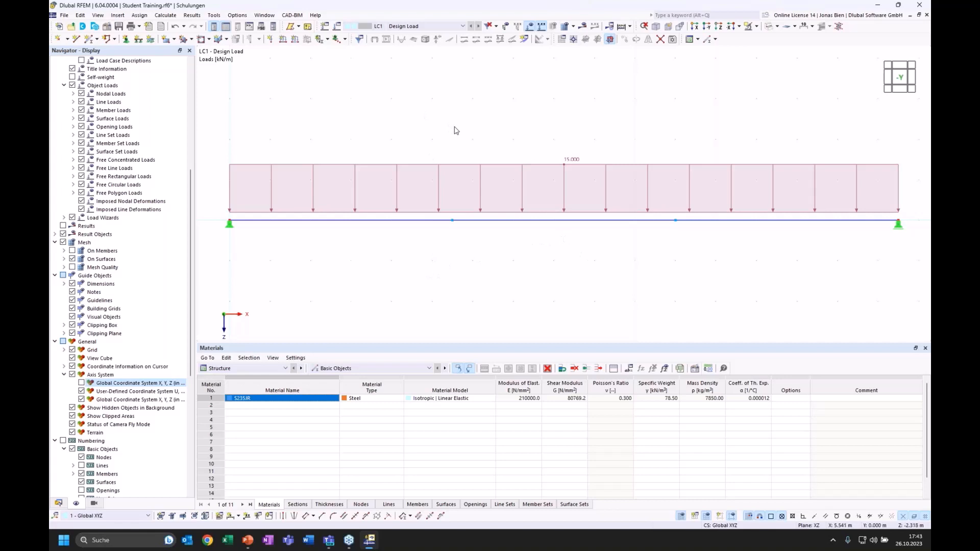
Calculate and display the beam's deformation results for LC1, and hide the load display
{"action": "left_click", "coordinate": [584, 28]}
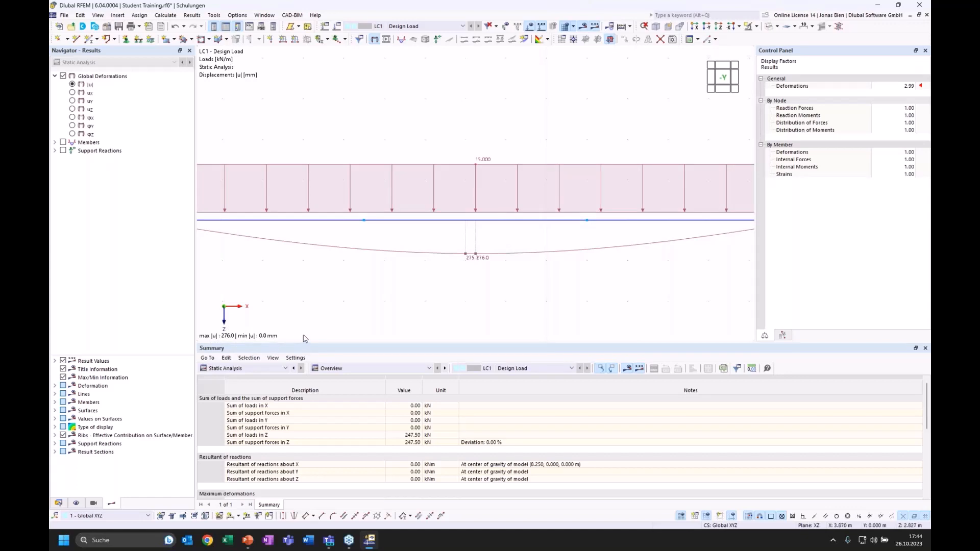
{"action": "scroll", "coordinate": [526, 229], "scroll_direction": "down", "scroll_amount": 2}
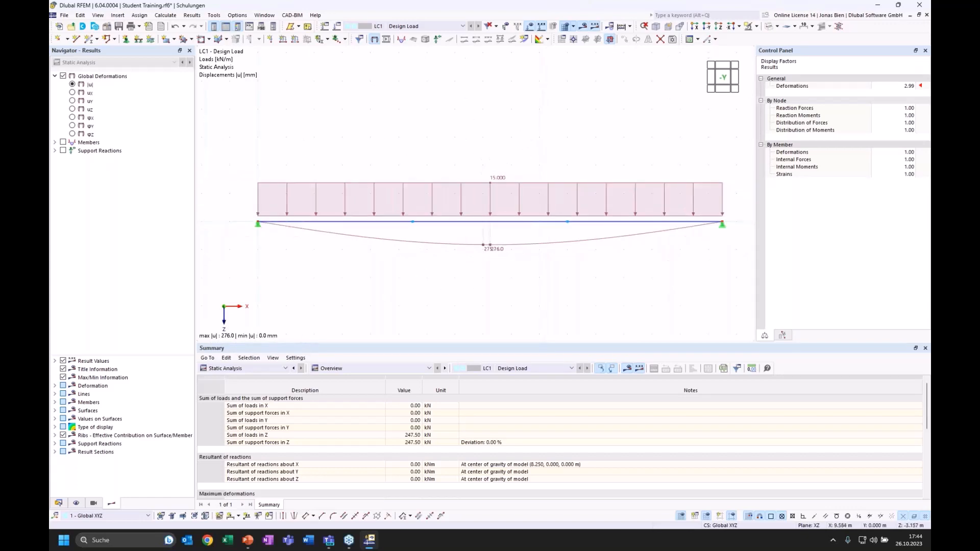
{"action": "middle_click_drag", "start_coordinate": [527, 133], "coordinate": [522, 133]}
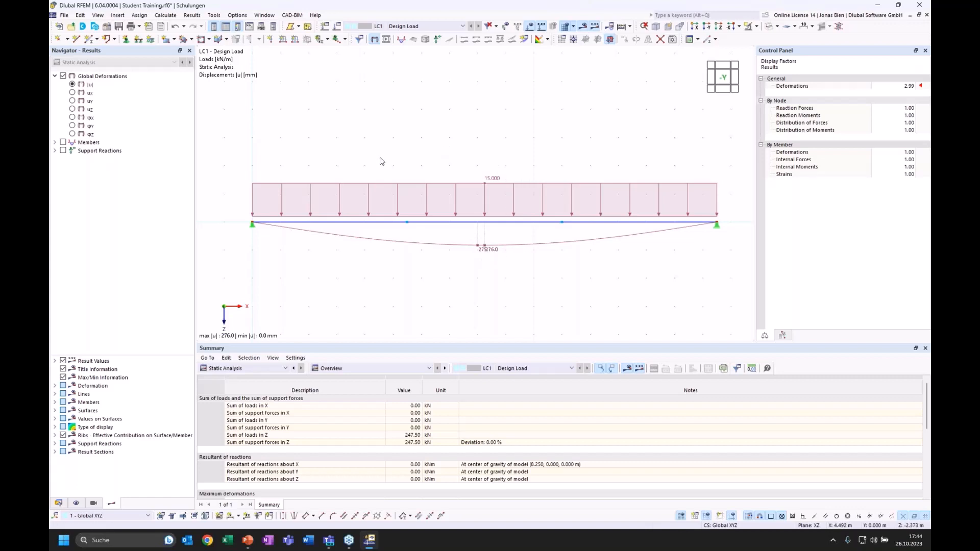
{"action": "left_click", "coordinate": [540, 25]}
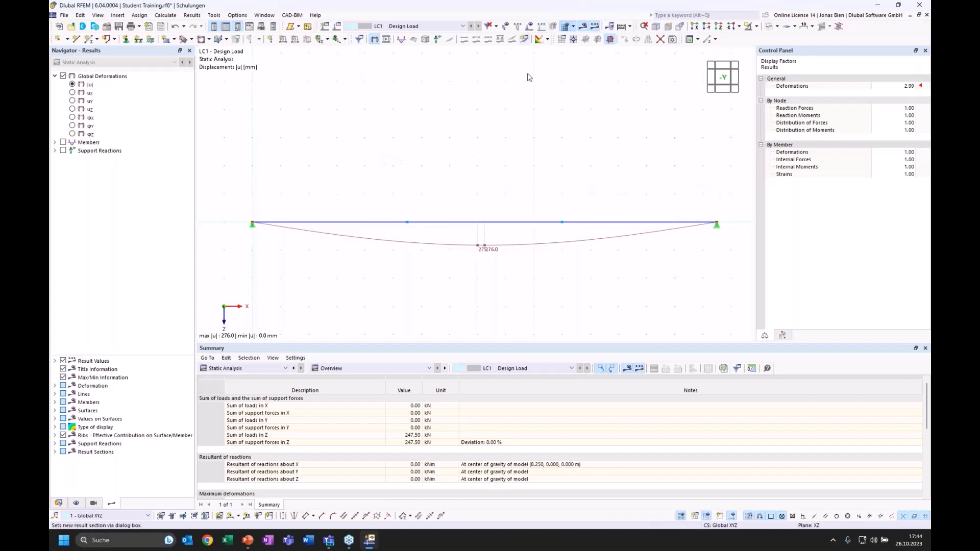
Copy the beam's two intermediate nodes with a displacement of -1.4 m in Z
{"action": "left_click_drag", "start_coordinate": [389, 189], "coordinate": [582, 235]}
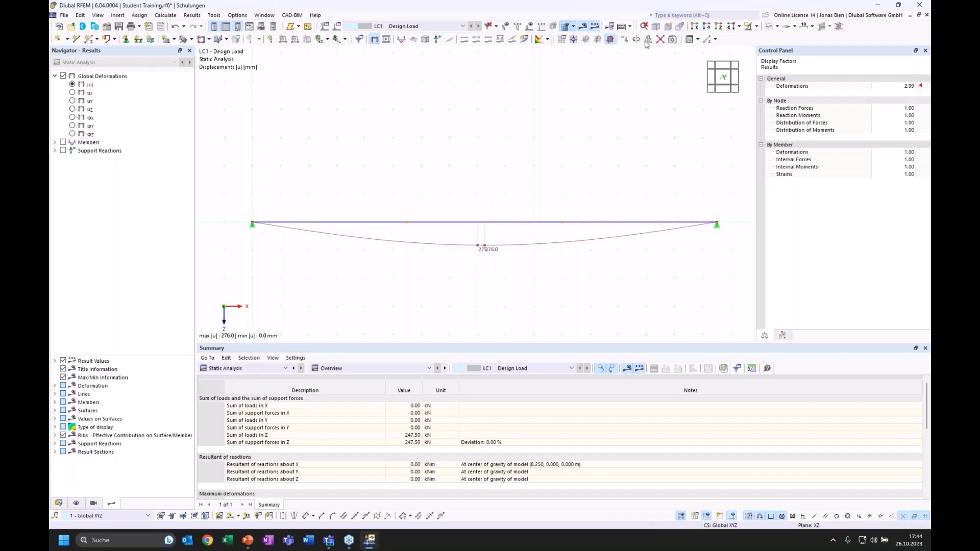
{"action": "left_click", "coordinate": [625, 40]}
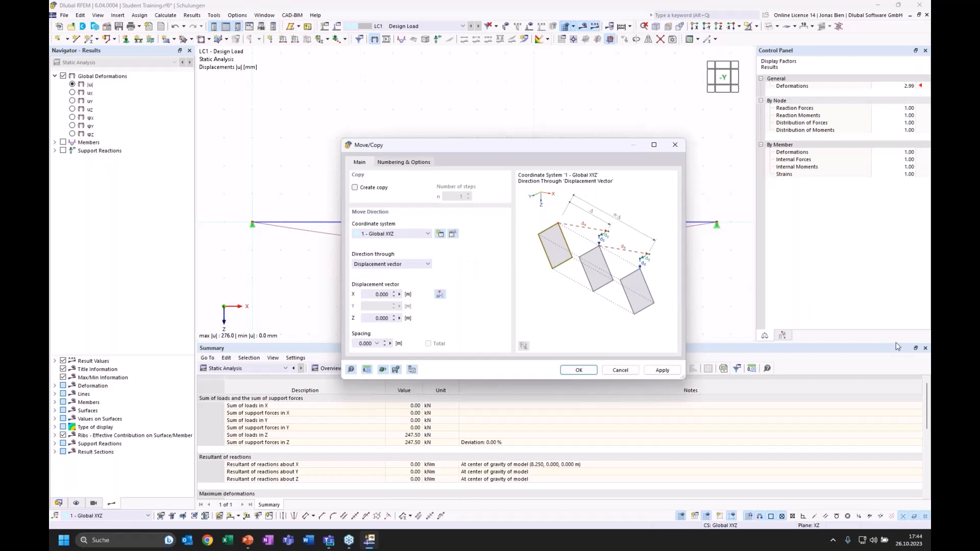
{"action": "left_click", "coordinate": [381, 318]}
{"action": "type", "text": "-1.4"}
{"action": "left_click", "coordinate": [362, 190]}
{"action": "left_click", "coordinate": [579, 372]}
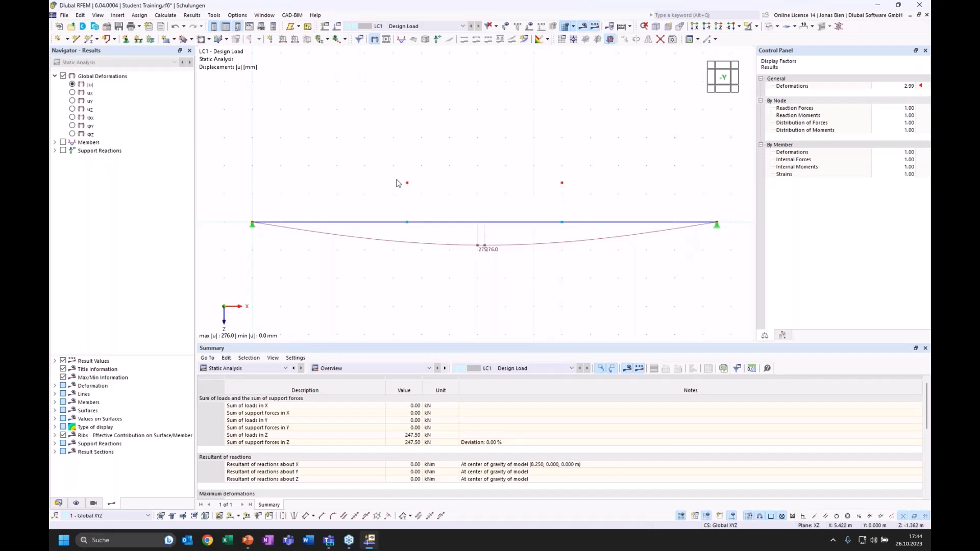
Check the properties of the copied node above the beam's first intermediate node
{"action": "left_click_drag", "start_coordinate": [379, 161], "coordinate": [575, 201]}
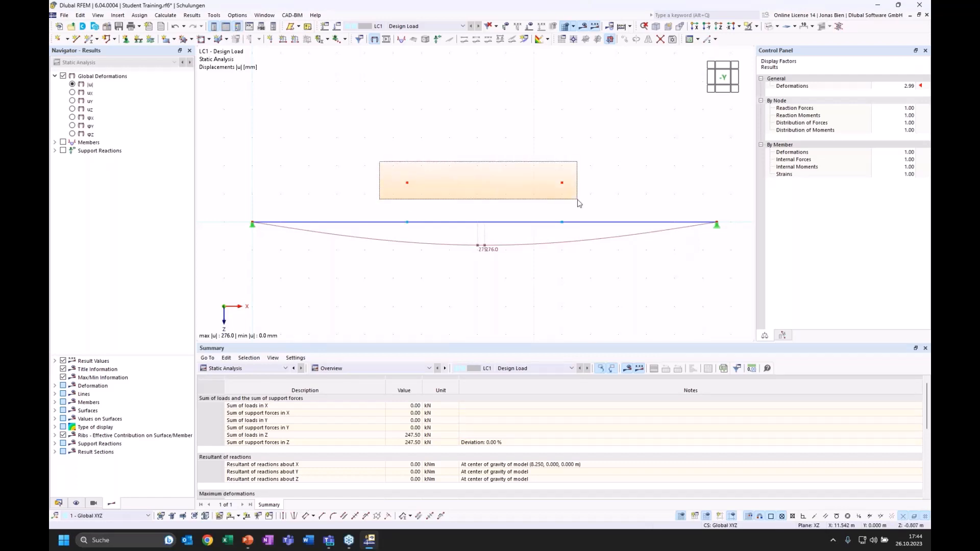
{"action": "double_click", "coordinate": [408, 184]}
{"action": "left_click", "coordinate": [741, 97]}
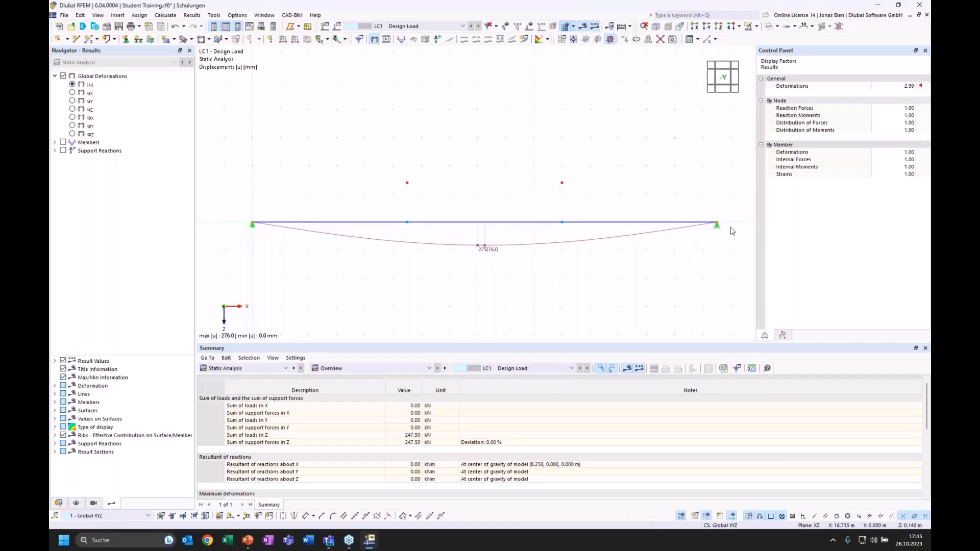
Copy the beam's two supported end nodes upward in the negative Z direction
{"action": "left_click", "coordinate": [625, 39]}
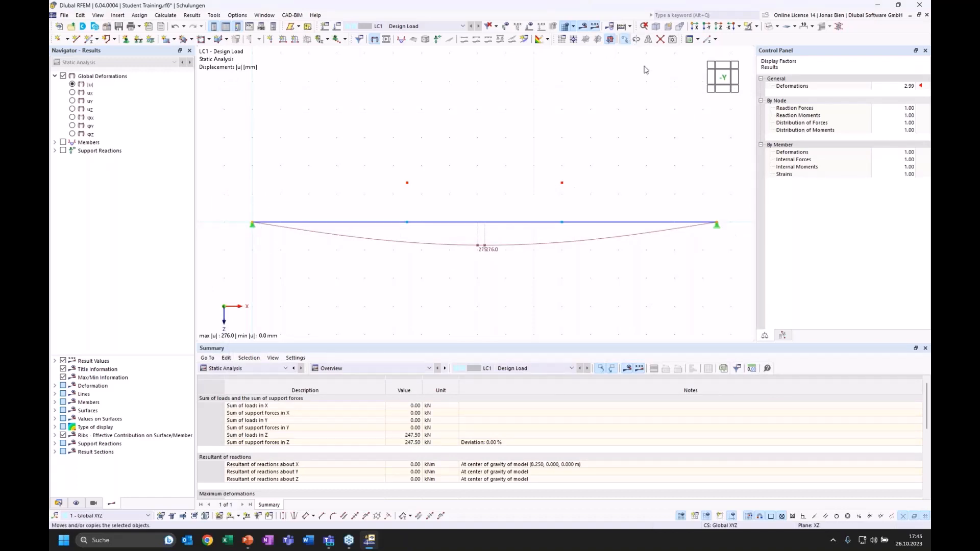
{"action": "double_click", "coordinate": [374, 319]}
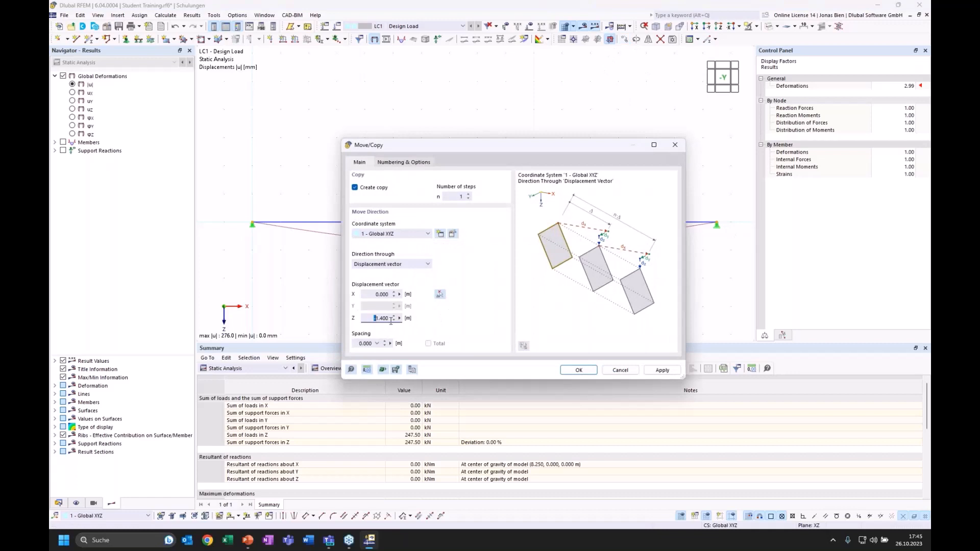
{"action": "key", "text": "BackSpace"}
{"action": "left_click", "coordinate": [571, 369]}
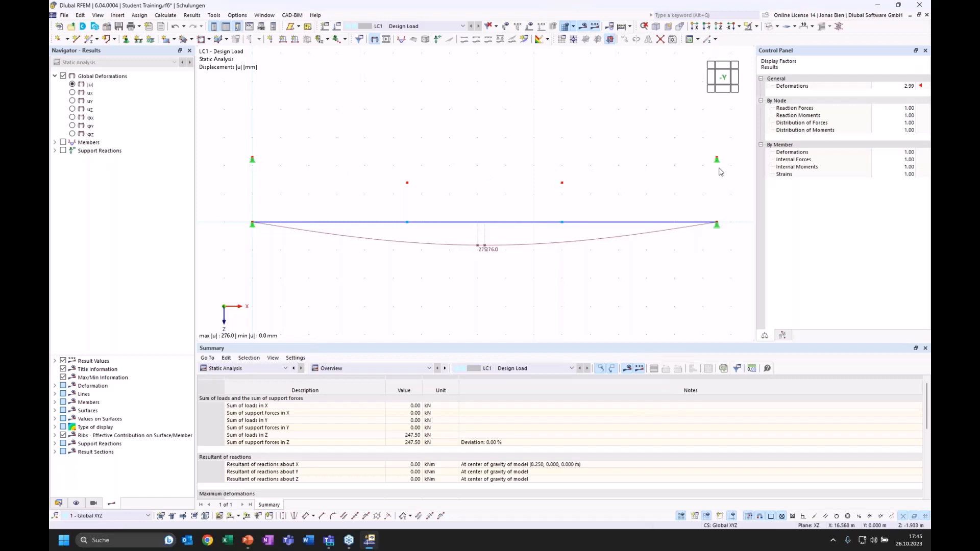
Change the nodal support of the copied node above the beam's far end to Hinged
{"action": "scroll", "coordinate": [720, 169], "scroll_direction": "up", "scroll_amount": 3}
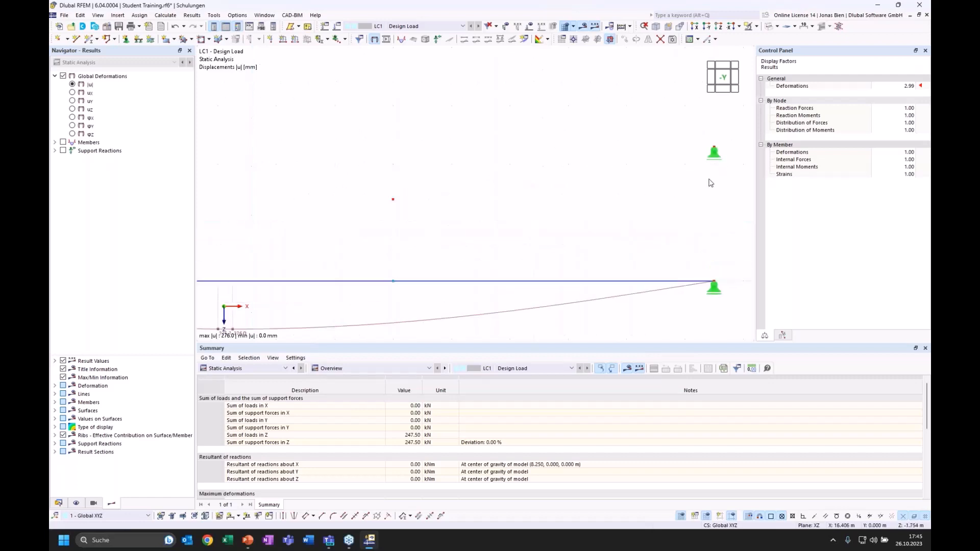
{"action": "double_click", "coordinate": [713, 165]}
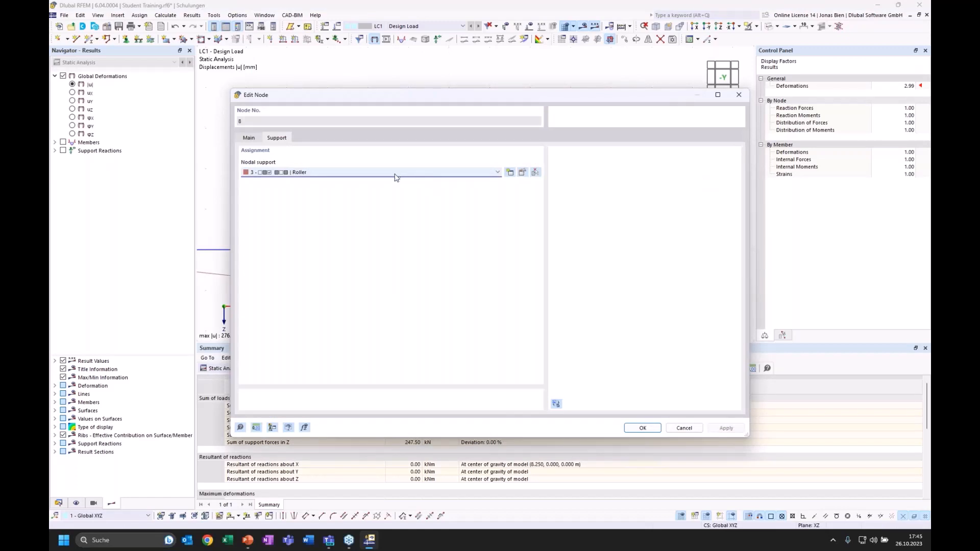
{"action": "left_click", "coordinate": [365, 174]}
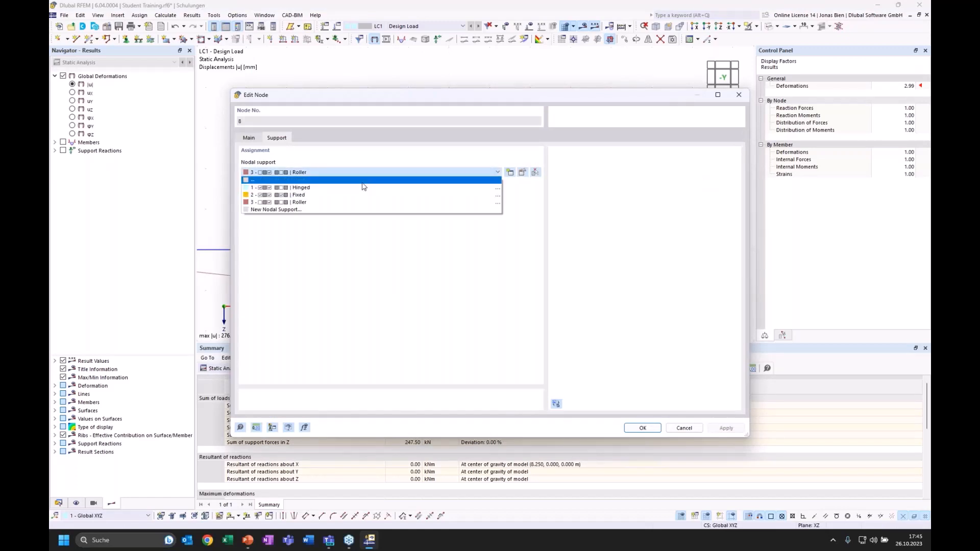
{"action": "left_click", "coordinate": [366, 189]}
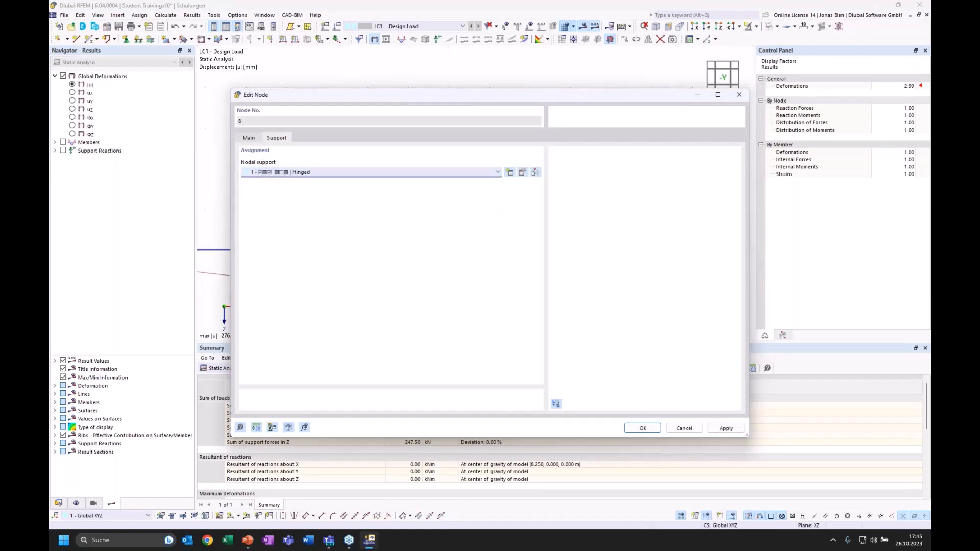
{"action": "left_click", "coordinate": [643, 429]}
Start a new member and set its member type to Truss
{"action": "mouse_move", "coordinate": [458, 143]}
{"action": "middle_mouse_down"}
{"action": "mouse_move", "coordinate": [482, 145]}
{"action": "mouse_move", "coordinate": [458, 134]}
{"action": "middle_mouse_up"}
{"action": "scroll", "coordinate": [480, 146], "scroll_direction": "down", "scroll_amount": 1}
{"action": "scroll", "coordinate": [482, 145], "scroll_direction": "down", "scroll_amount": 1}
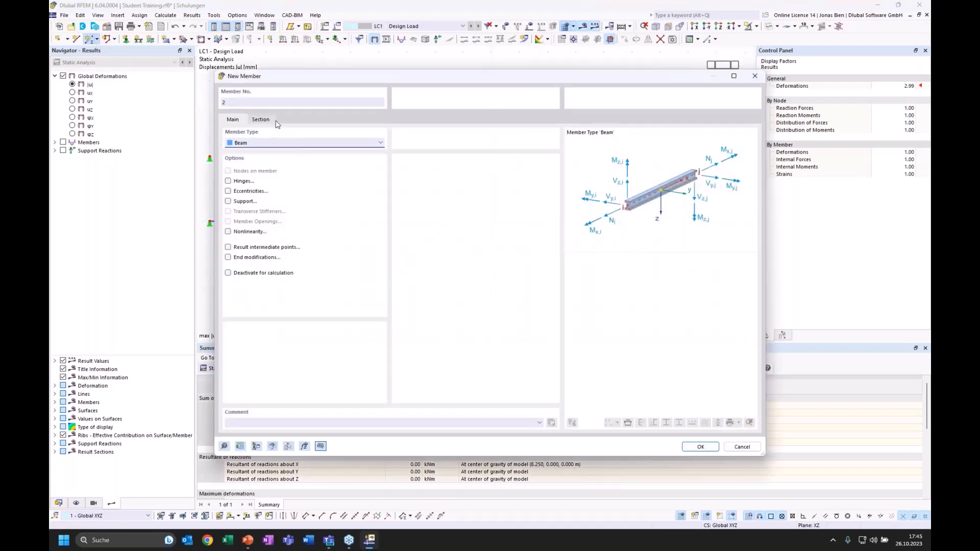
{"action": "left_click", "coordinate": [266, 143]}
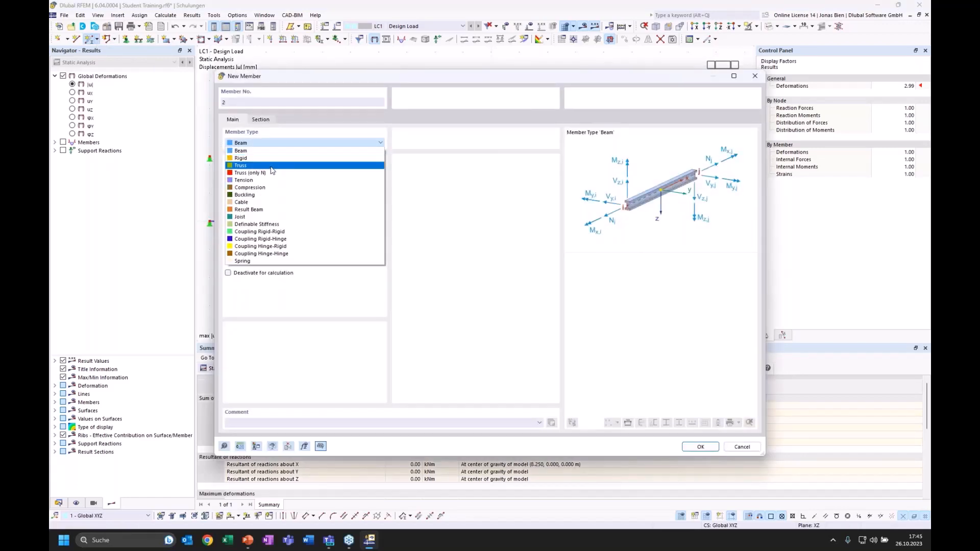
{"action": "left_click", "coordinate": [272, 165]}
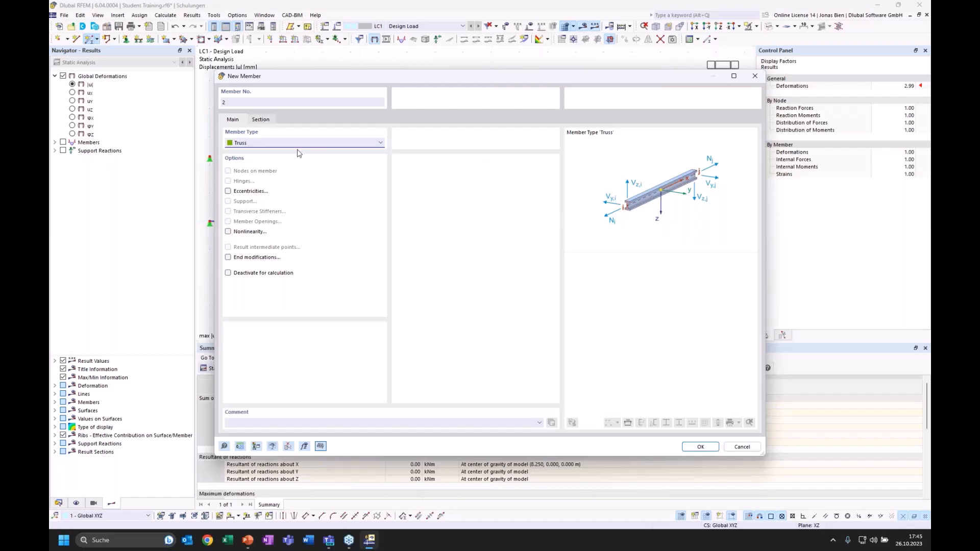
Check the task slide and create an IPE 200 section (DIN 1025-5:1994-03; Euronorm 19-57) in S235JR for the truss member
{"action": "left_click", "coordinate": [262, 121]}
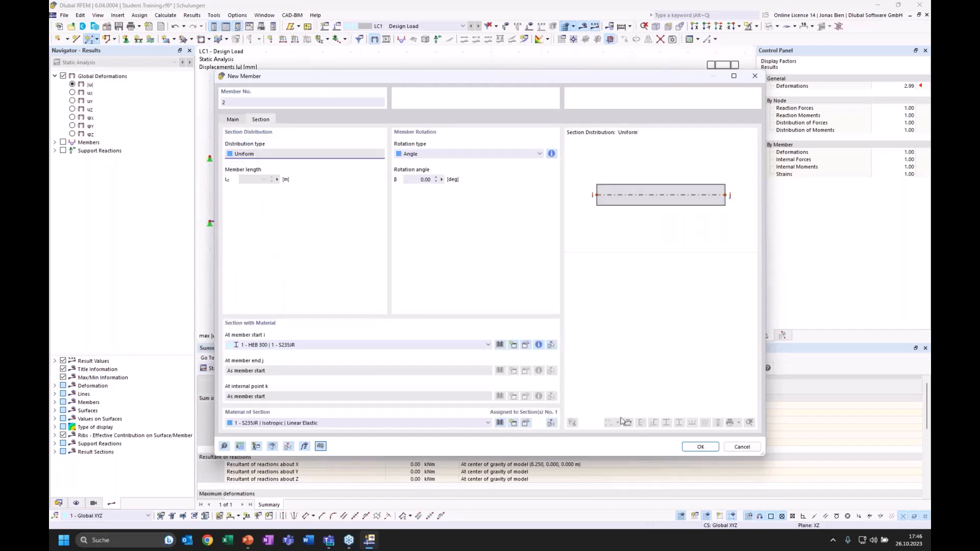
{"action": "left_click", "coordinate": [247, 540]}
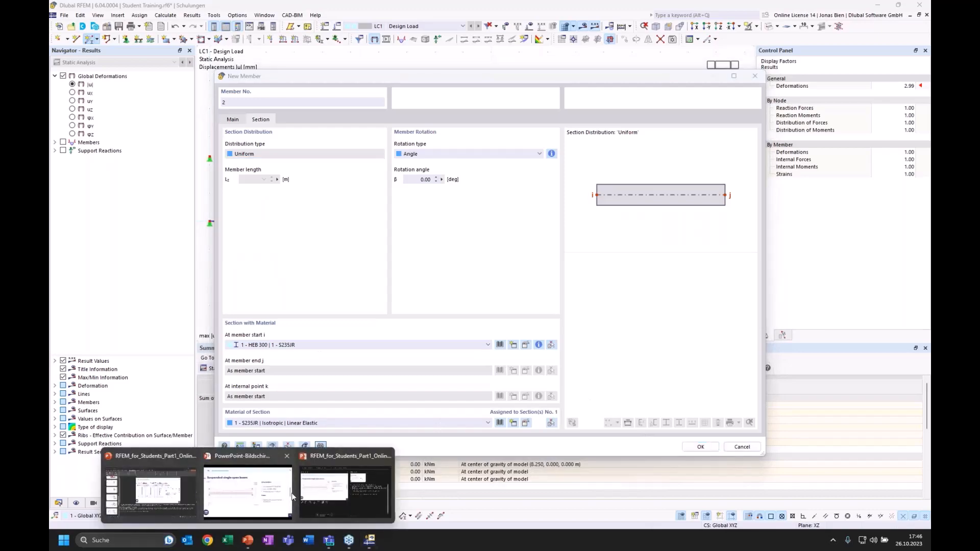
{"action": "left_click", "coordinate": [291, 495]}
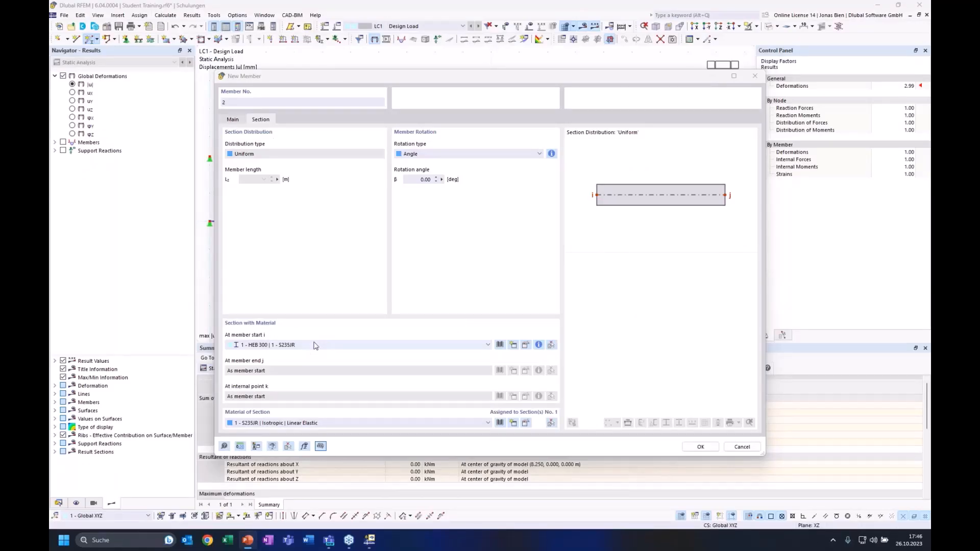
{"action": "left_click", "coordinate": [514, 346]}
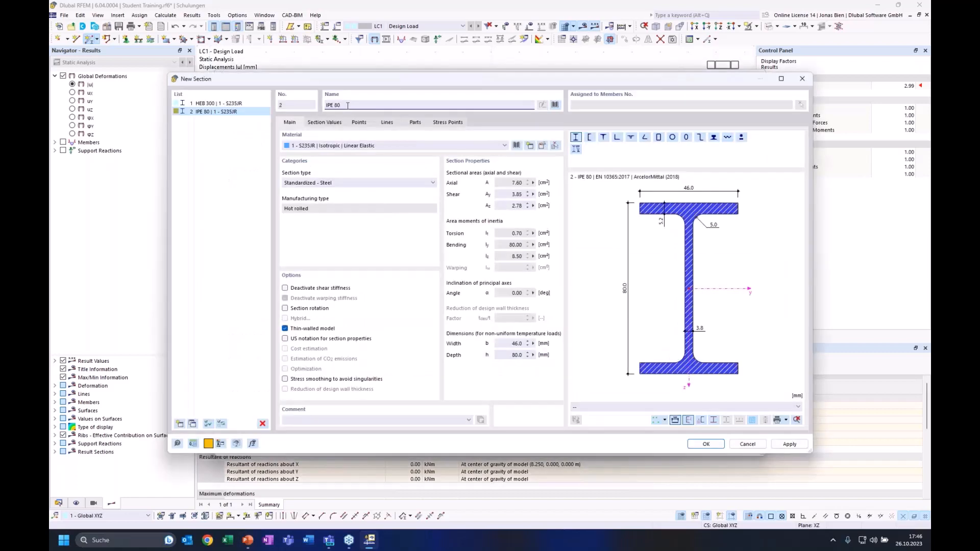
{"action": "double_click", "coordinate": [337, 105]}
{"action": "type", "text": "200"}
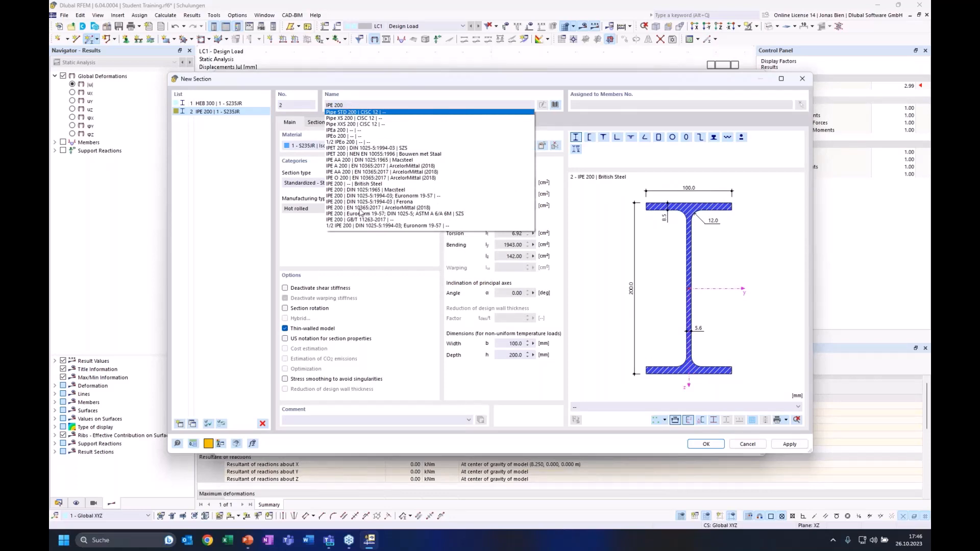
{"action": "left_click", "coordinate": [394, 196]}
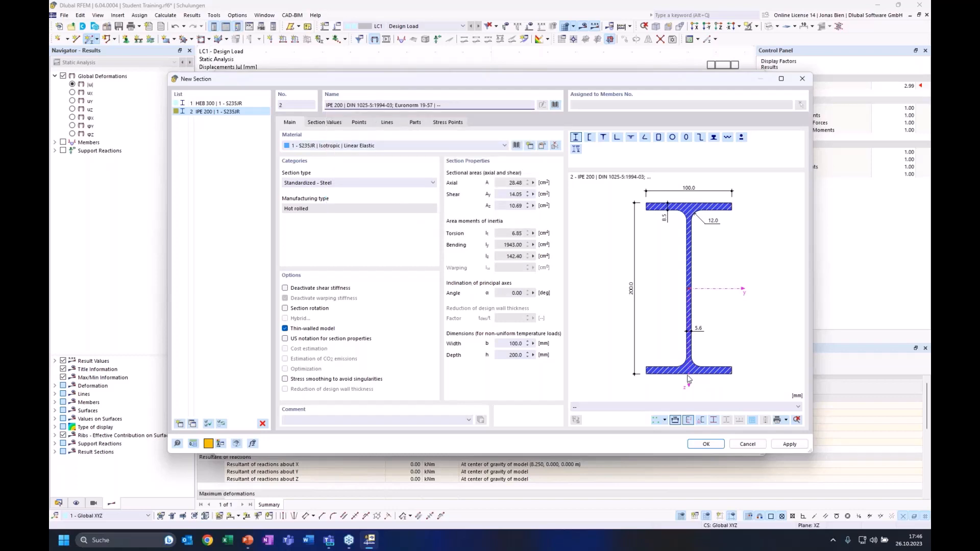
{"action": "left_click", "coordinate": [705, 444]}
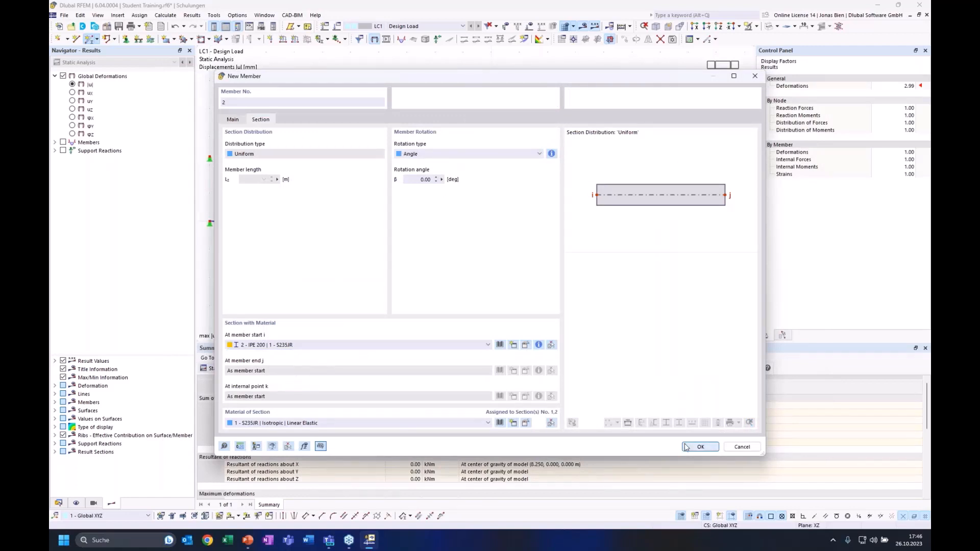
Draw three IPE 200 truss members from one upper support through the two intermediate nodes to the other upper support
{"action": "left_click", "coordinate": [700, 446]}
{"action": "left_click_drag", "start_coordinate": [214, 49], "coordinate": [171, 199]}
{"action": "left_click", "coordinate": [209, 158]}
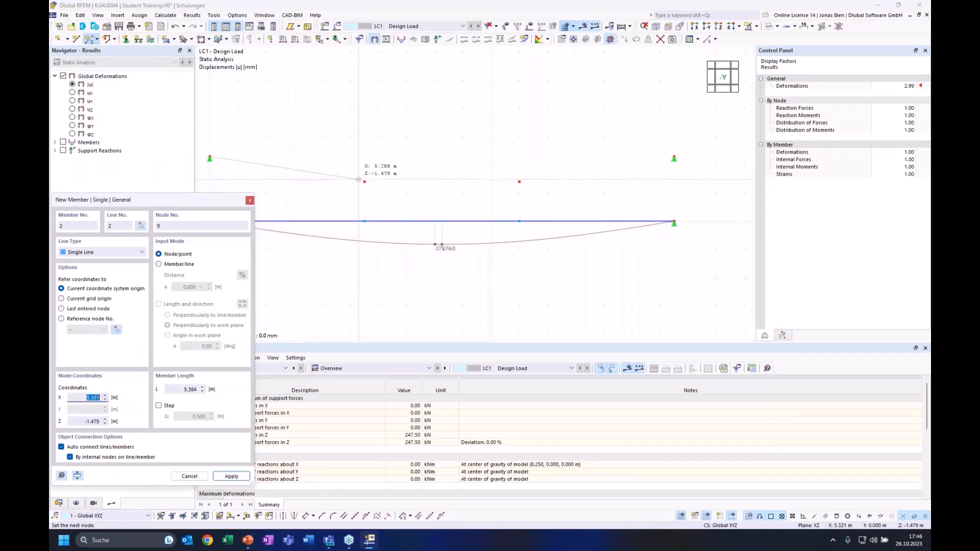
{"action": "left_click", "coordinate": [364, 182]}
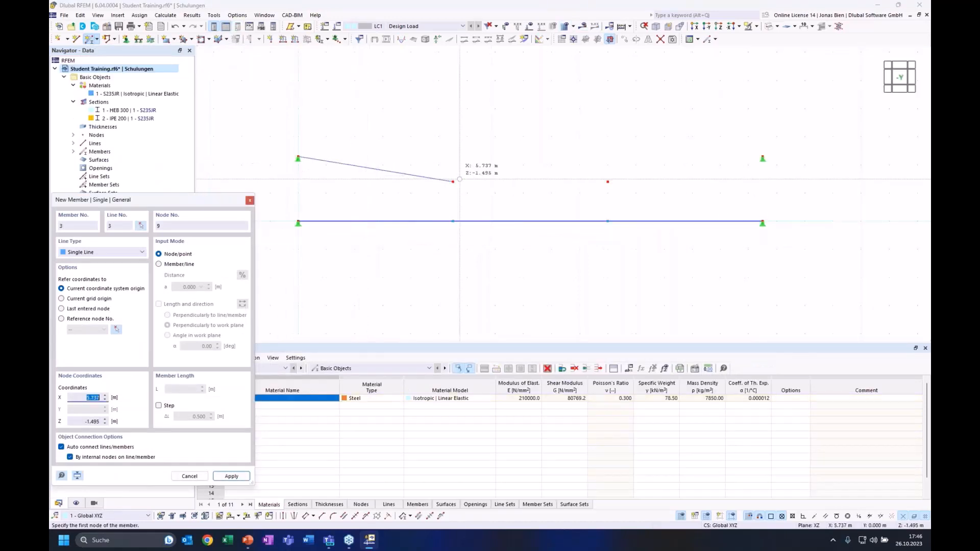
{"action": "left_click", "coordinate": [608, 181]}
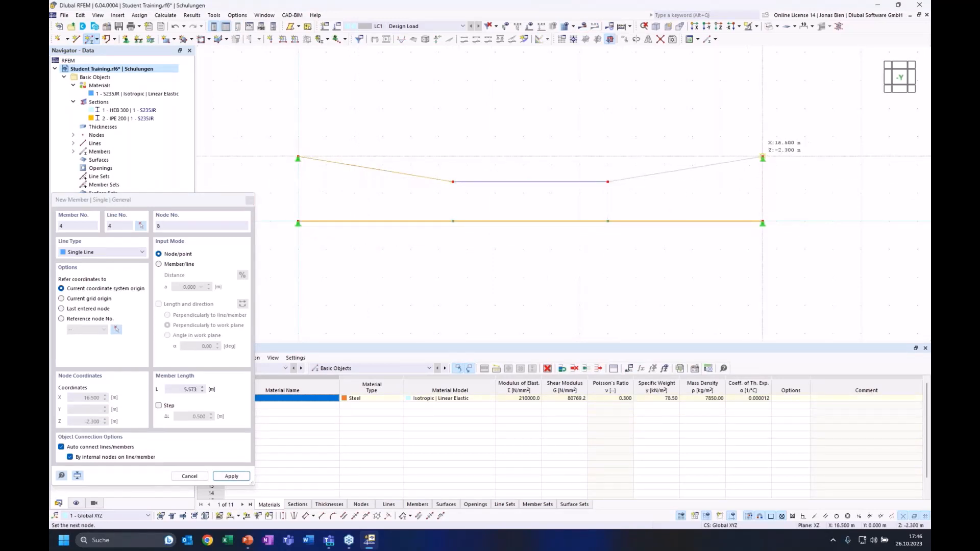
{"action": "left_click", "coordinate": [762, 157]}
Connect the two intermediate truss nodes to the beam nodes directly below them with vertical truss members
{"action": "left_click", "coordinate": [608, 182]}
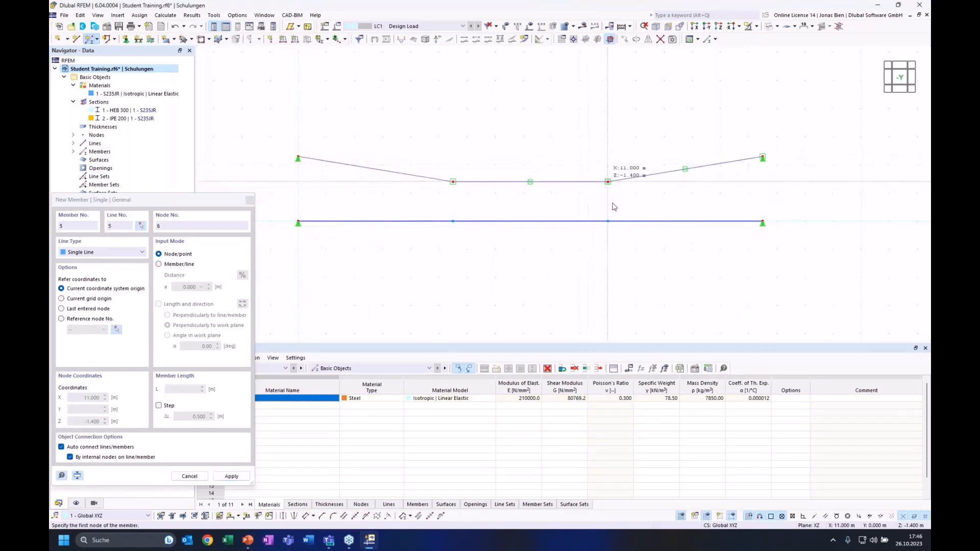
{"action": "left_click", "coordinate": [607, 221]}
{"action": "left_click", "coordinate": [453, 181]}
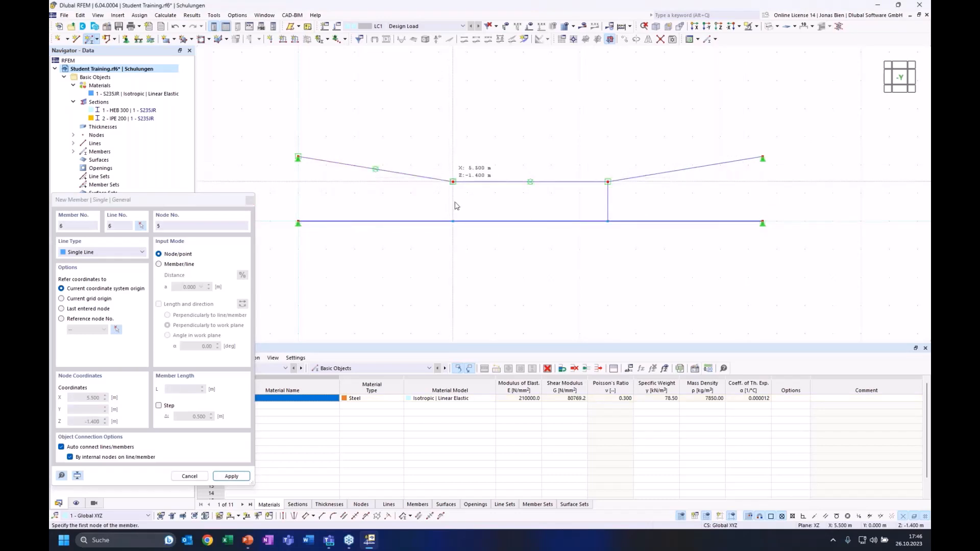
{"action": "left_click", "coordinate": [453, 221]}
{"action": "key", "text": "Escape"}
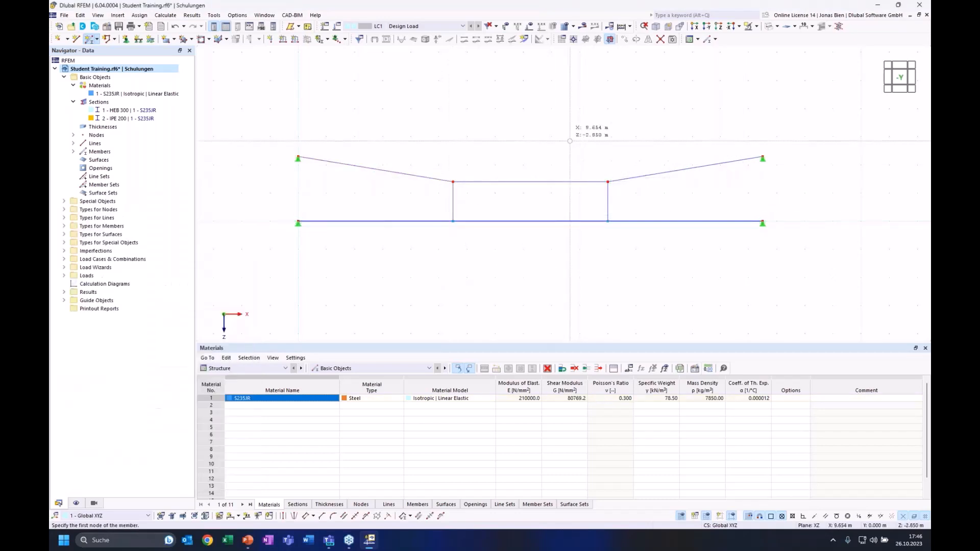
Show the LC1 loads and render the members as solid sections
{"action": "left_click", "coordinate": [531, 39]}
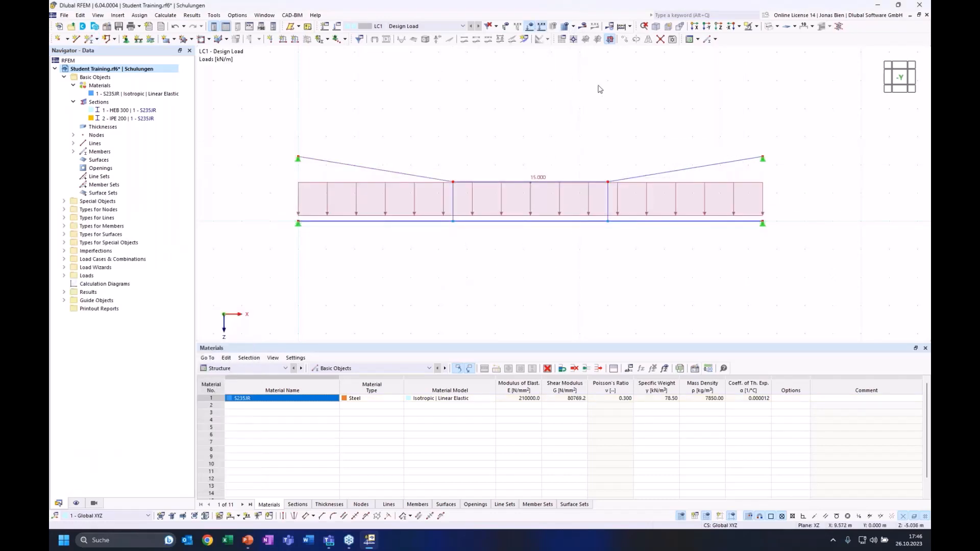
{"action": "left_click", "coordinate": [770, 26]}
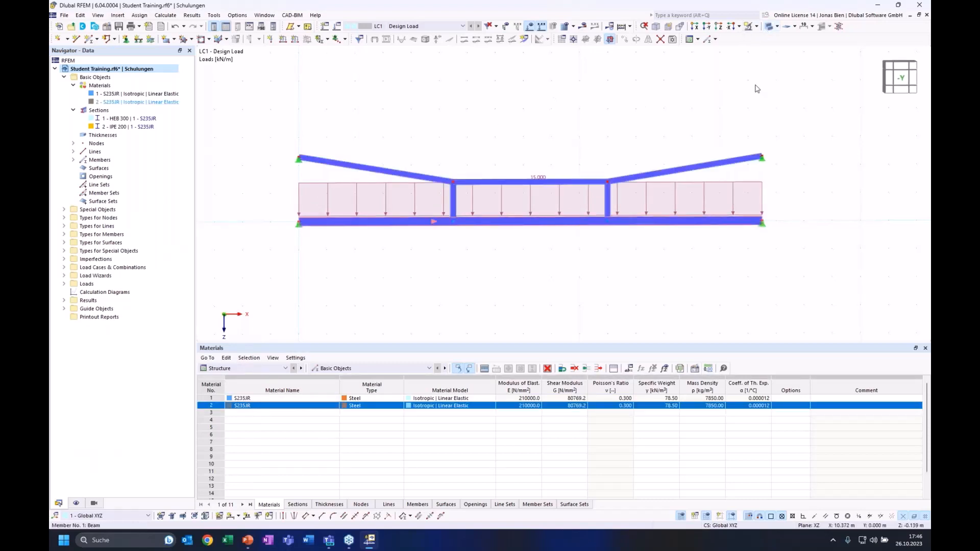
{"action": "scroll", "coordinate": [535, 211], "scroll_direction": "up", "scroll_amount": 1}
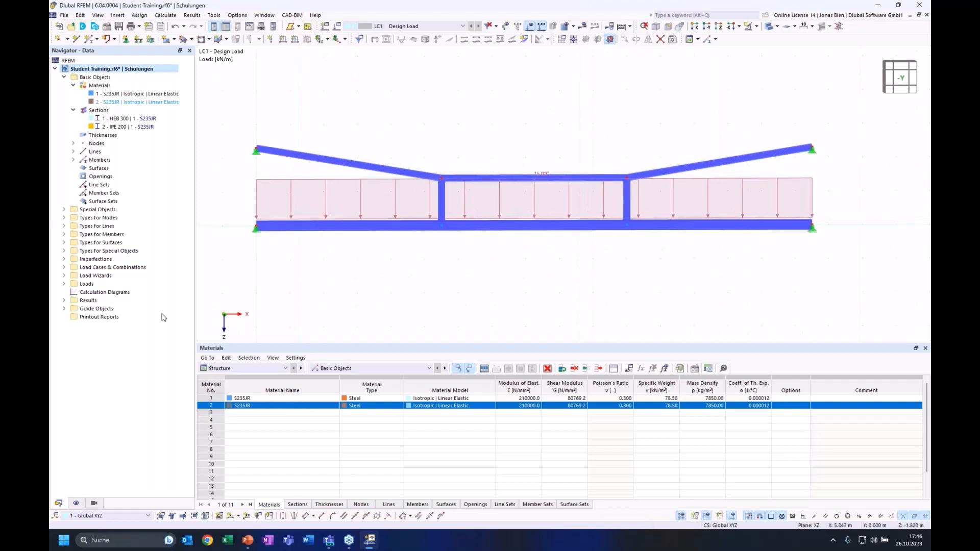
Colour the rendered members by their section instead of by material and display properties
{"action": "left_click", "coordinate": [76, 504]}
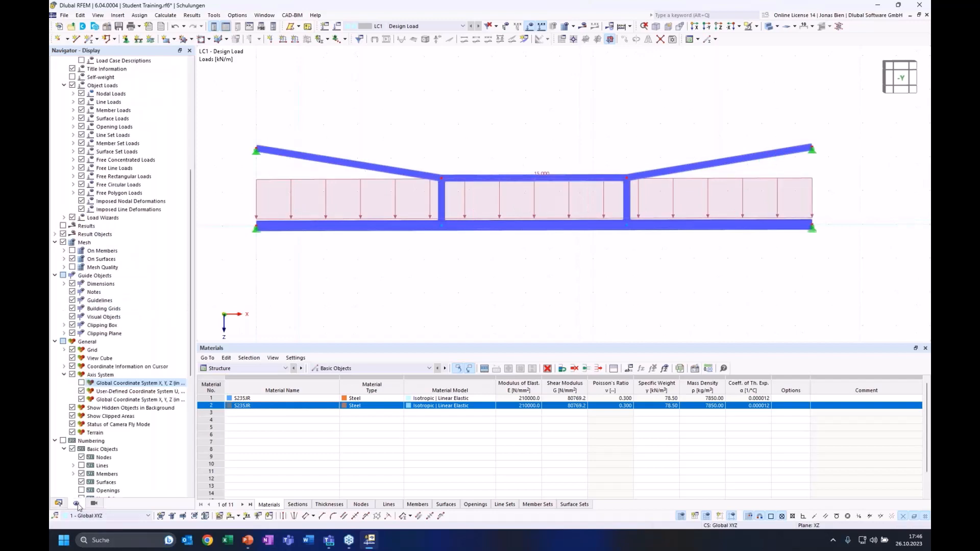
{"action": "scroll", "coordinate": [113, 444], "scroll_direction": "down", "scroll_amount": 5}
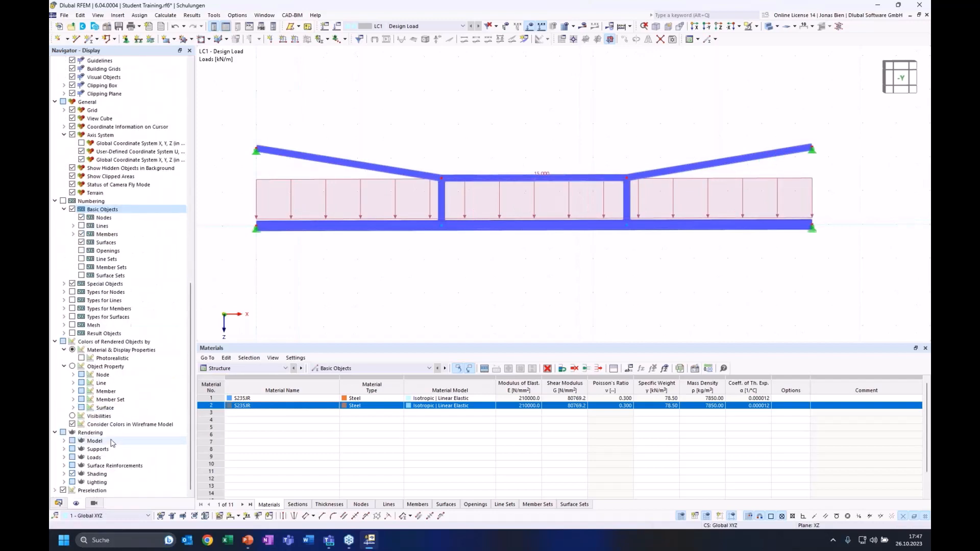
{"action": "left_click", "coordinate": [73, 383]}
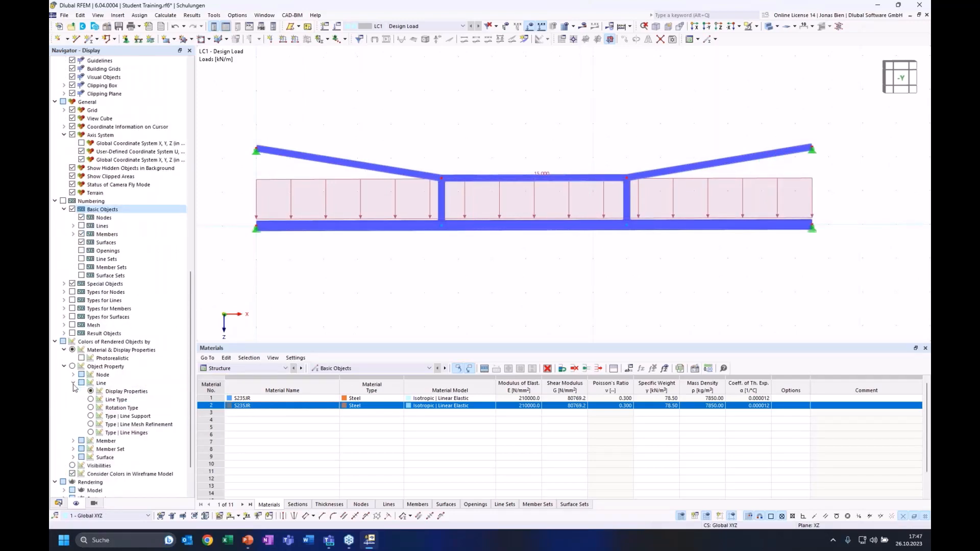
{"action": "left_click", "coordinate": [74, 441]}
{"action": "scroll", "coordinate": [84, 434], "scroll_direction": "down", "scroll_amount": 2}
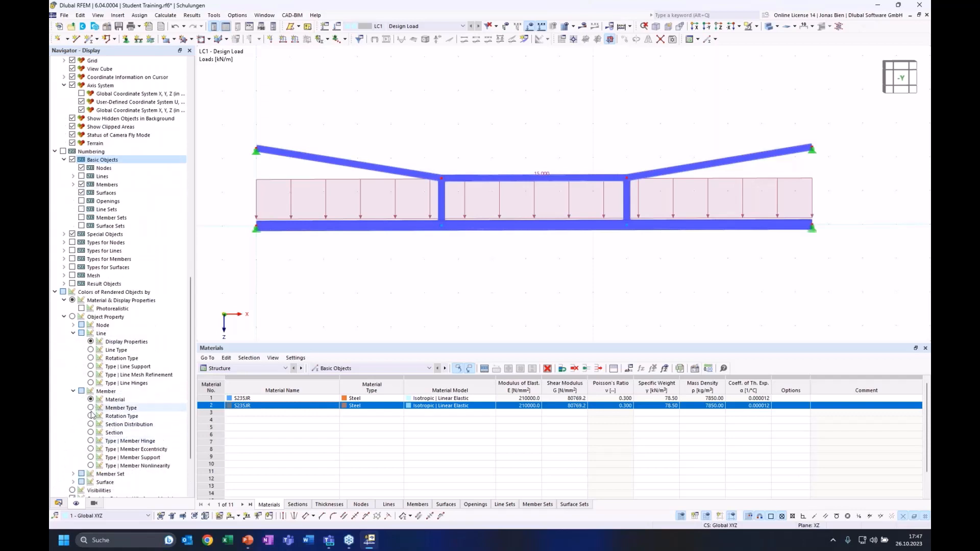
{"action": "left_click", "coordinate": [91, 433]}
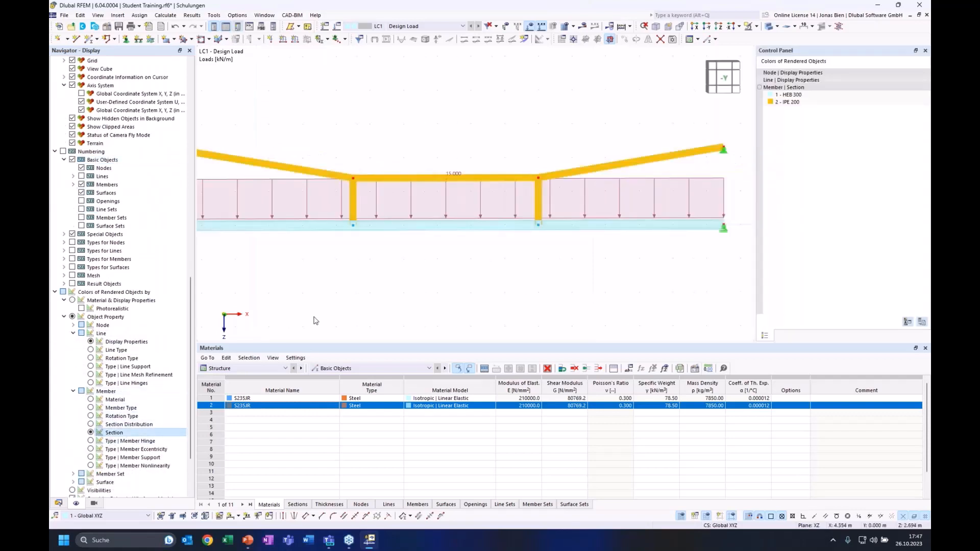
{"action": "scroll", "coordinate": [434, 258], "scroll_direction": "down", "scroll_amount": 2}
{"action": "middle_click_drag", "start_coordinate": [413, 143], "coordinate": [424, 143]}
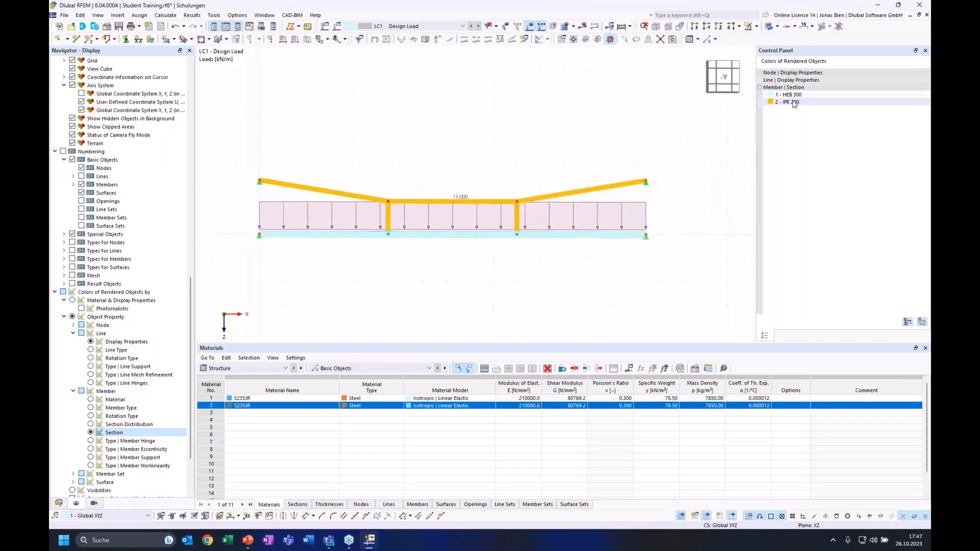
Preview the member colours by member type and by section distribution, and return to colouring by section
{"action": "left_click", "coordinate": [91, 408]}
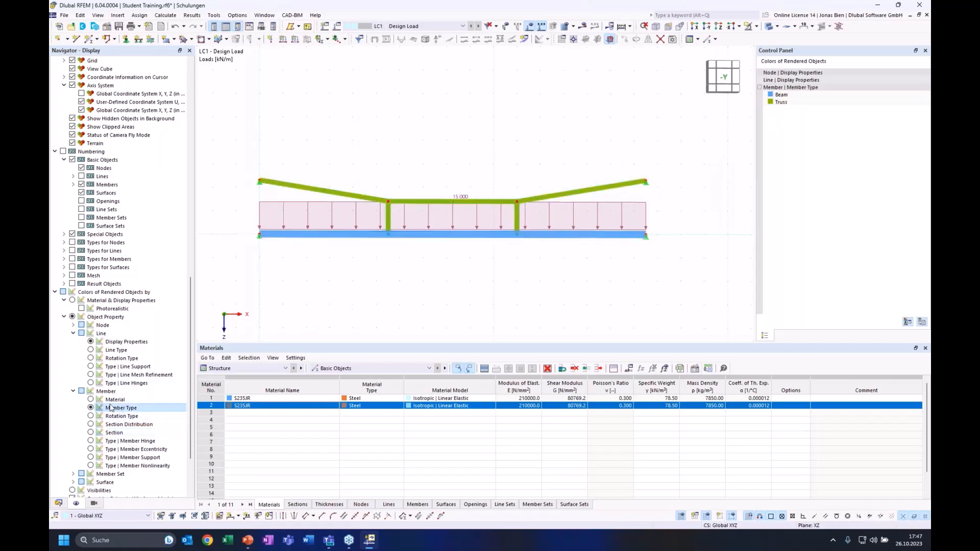
{"action": "left_click", "coordinate": [91, 425]}
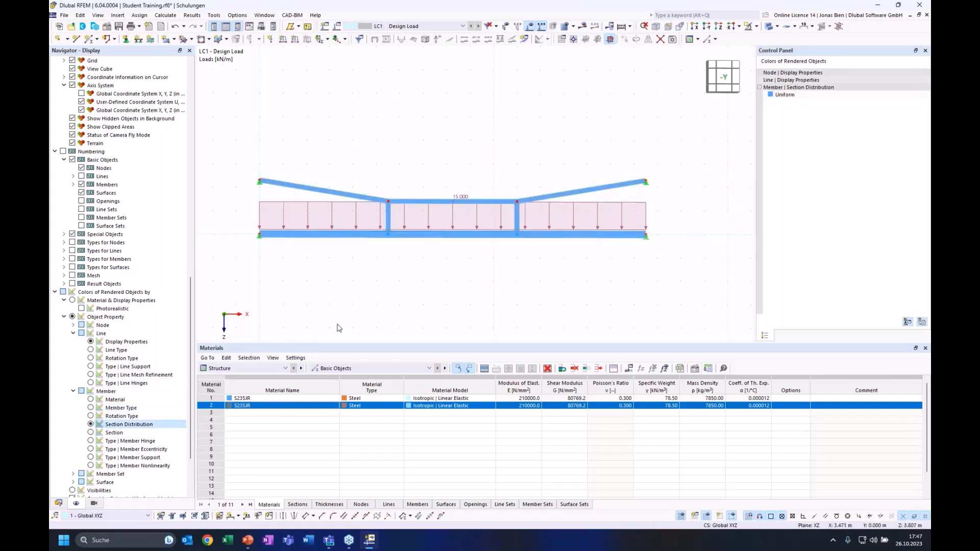
{"action": "left_click", "coordinate": [90, 433]}
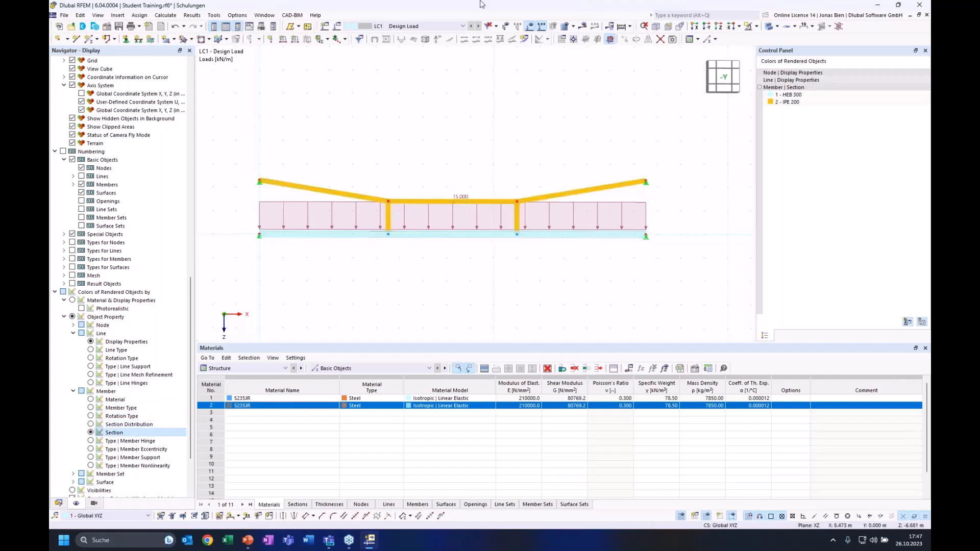
Calculate the LC1 results of the extended structure and examine the global deformations, ending in the -Y view
{"action": "left_click", "coordinate": [583, 27]}
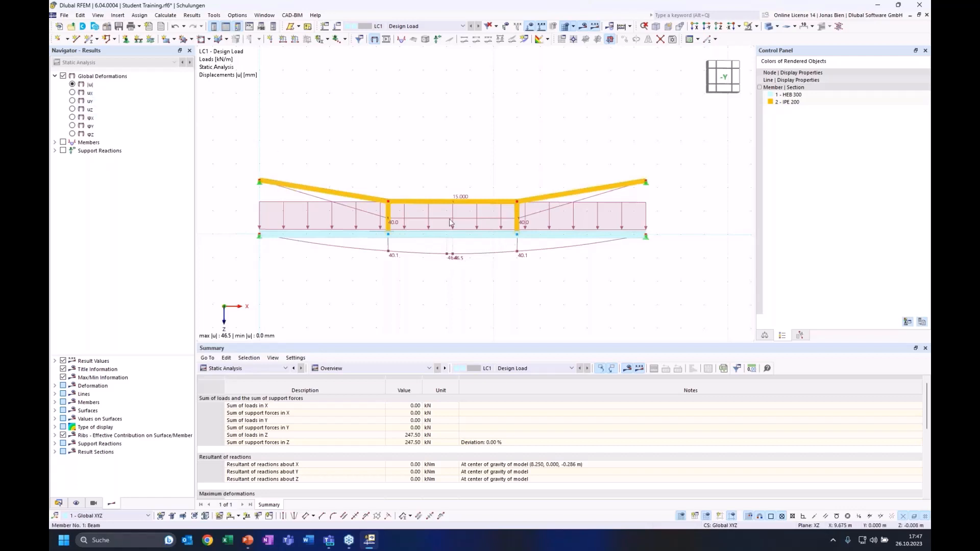
{"action": "middle_click_drag", "start_coordinate": [426, 223], "coordinate": [444, 223], "text": "ctrl"}
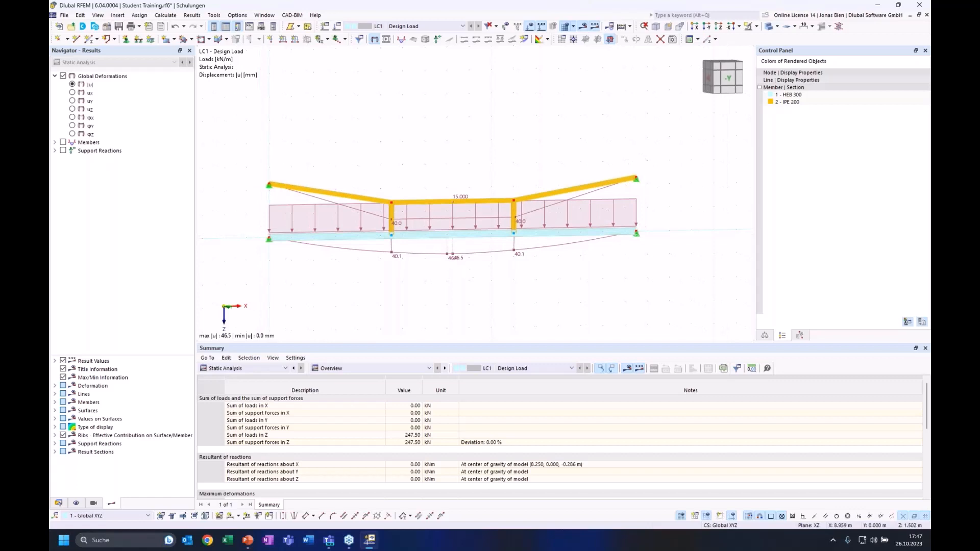
{"action": "middle_click_drag", "start_coordinate": [458, 269], "coordinate": [452, 270], "text": "ctrl"}
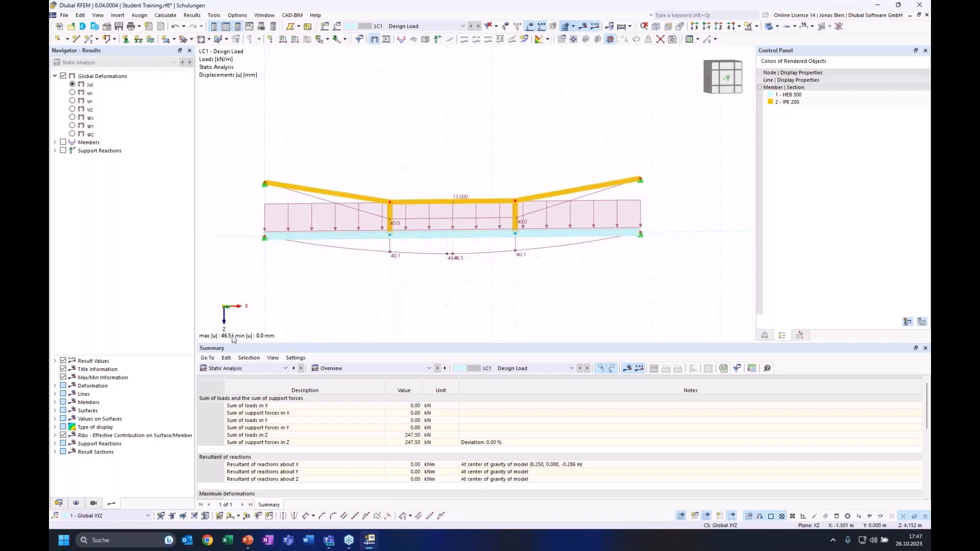
{"action": "left_click", "coordinate": [727, 79]}
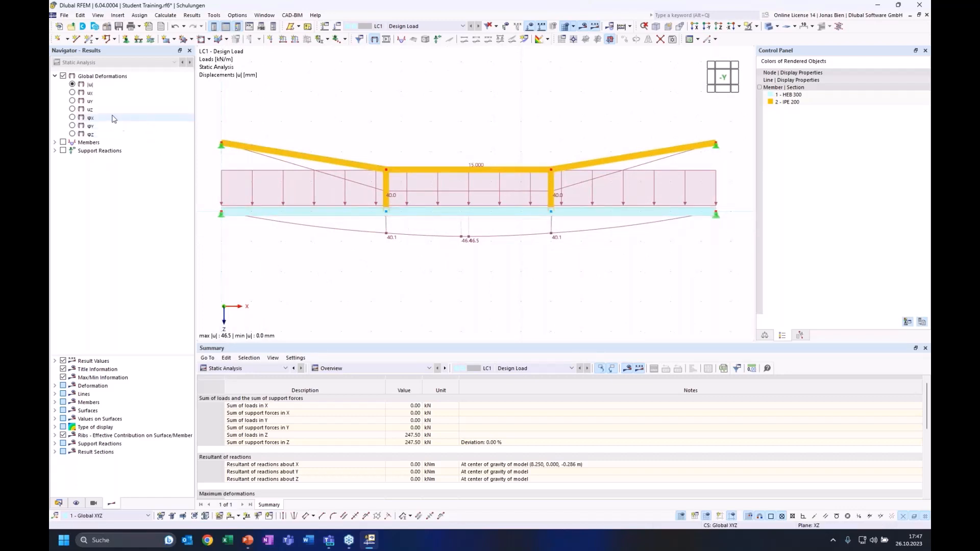
Display the member deformations as Section Colored and show the colour scale of the global deformations
{"action": "left_click", "coordinate": [55, 402]}
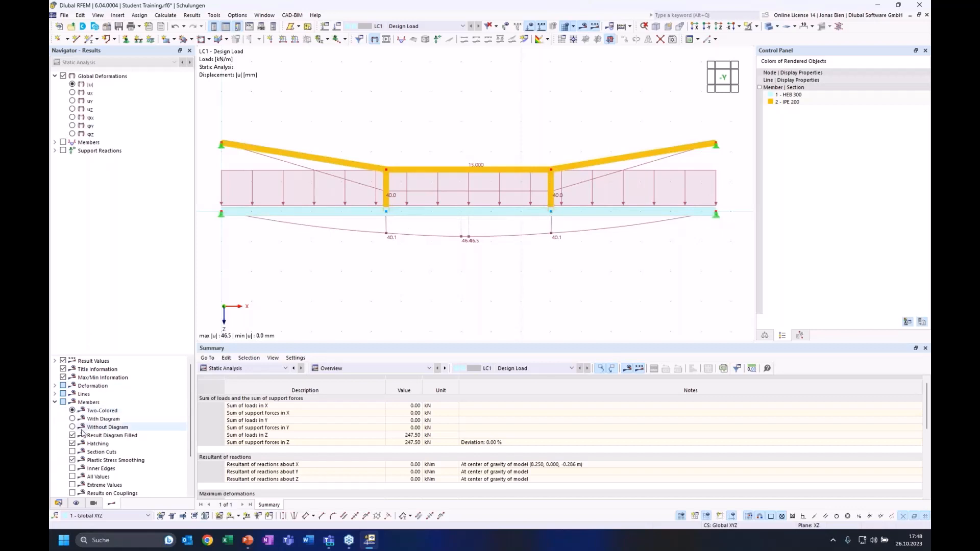
{"action": "left_click", "coordinate": [55, 402]}
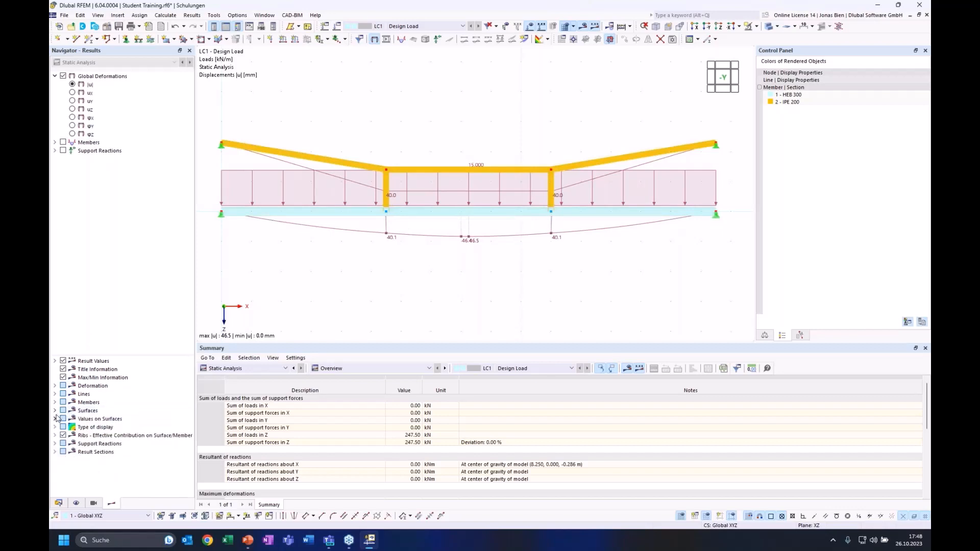
{"action": "left_click", "coordinate": [56, 419]}
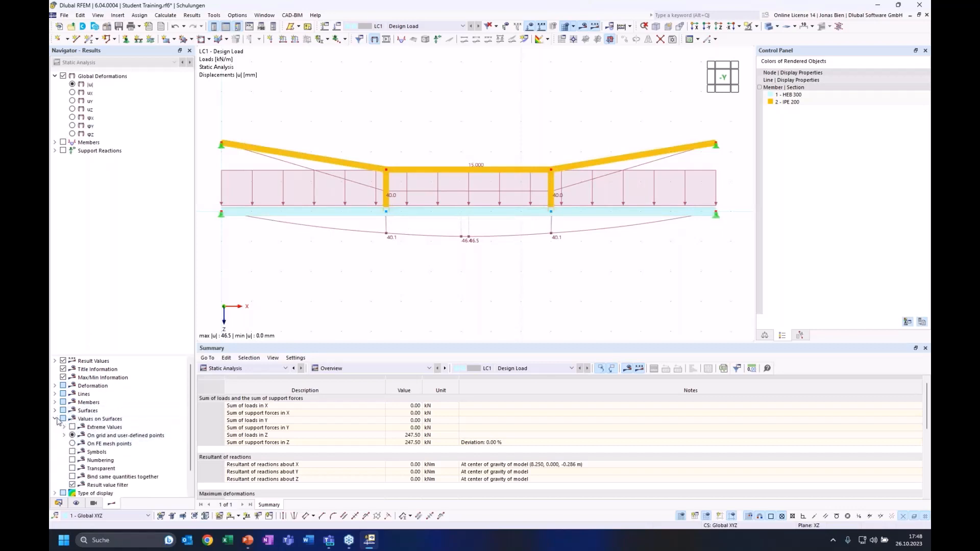
{"action": "left_click", "coordinate": [55, 418]}
{"action": "left_click", "coordinate": [54, 385]}
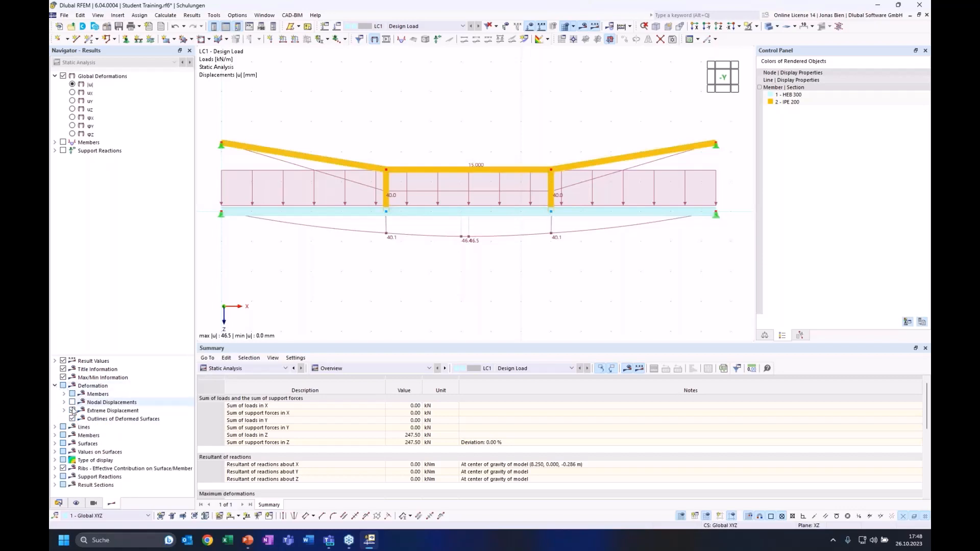
{"action": "left_click", "coordinate": [63, 394]}
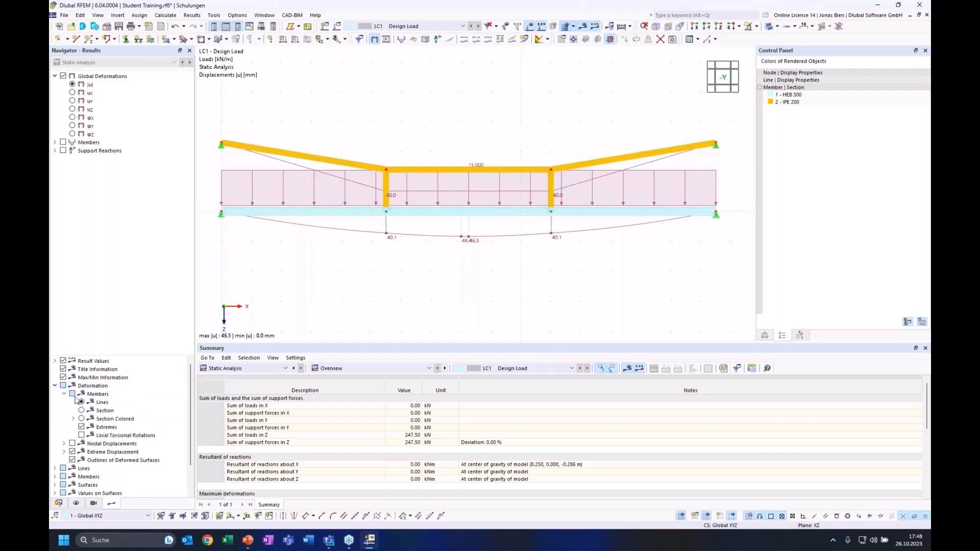
{"action": "left_click", "coordinate": [82, 402]}
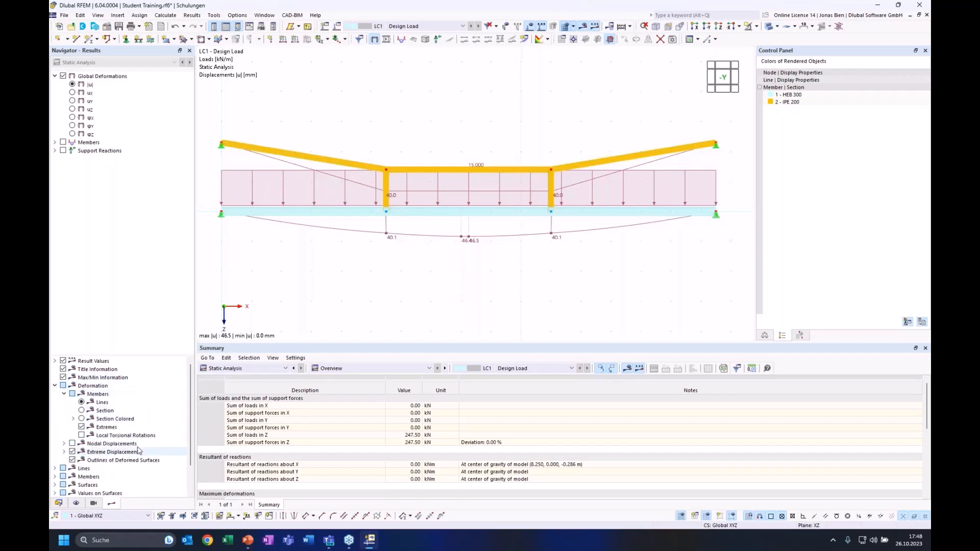
{"action": "left_click", "coordinate": [82, 419]}
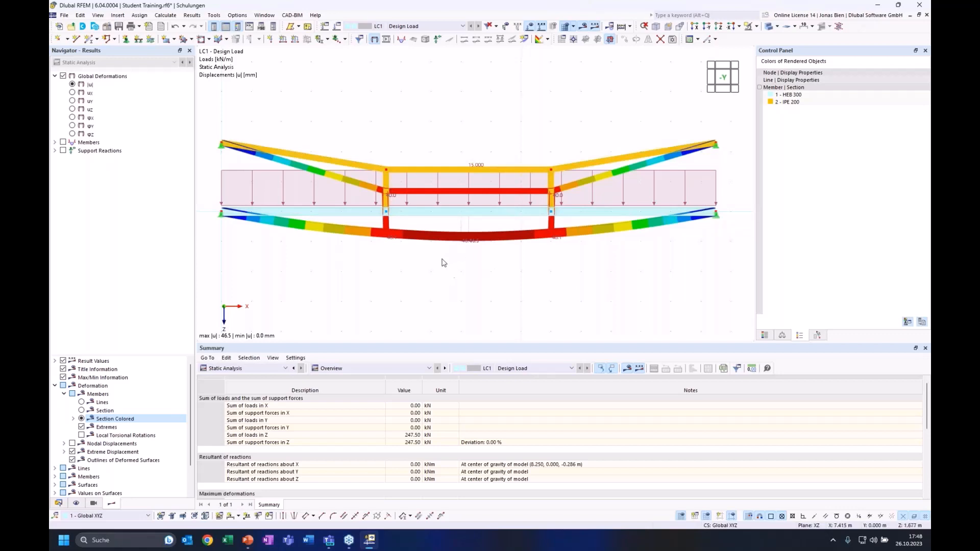
{"action": "left_click", "coordinate": [765, 336]}
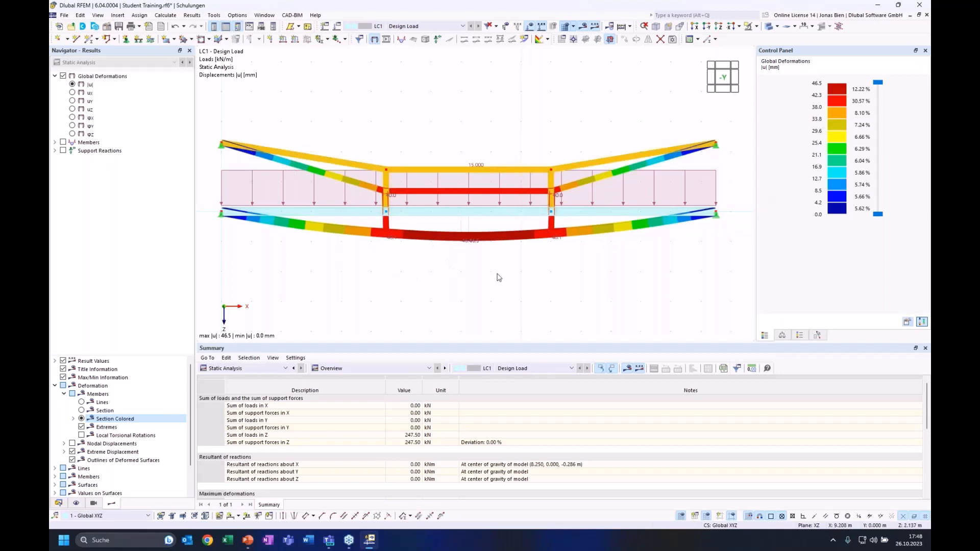
{"action": "middle_click_drag", "start_coordinate": [451, 258], "coordinate": [481, 247], "text": "ctrl"}
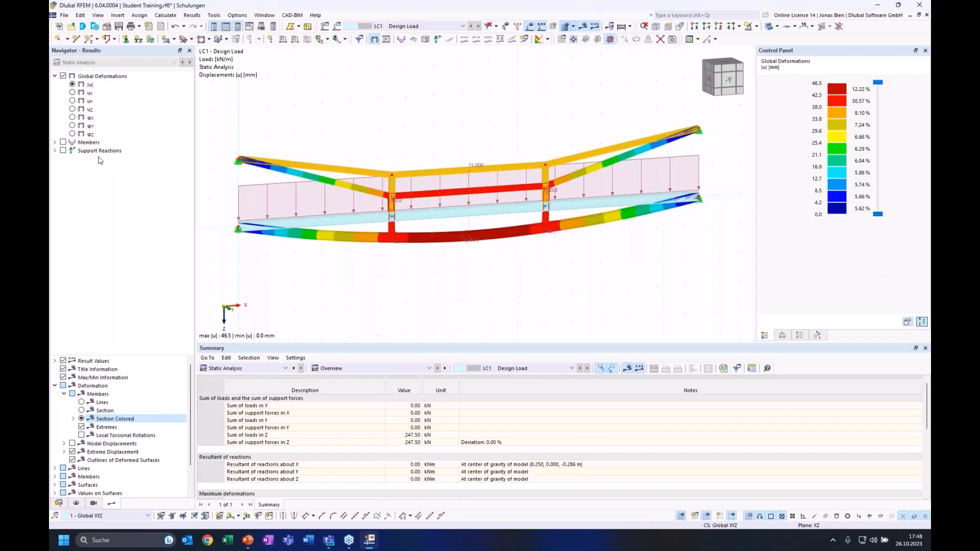
Display the members' internal forces N in the -Y view and hide the loads
{"action": "double_click", "coordinate": [92, 143]}
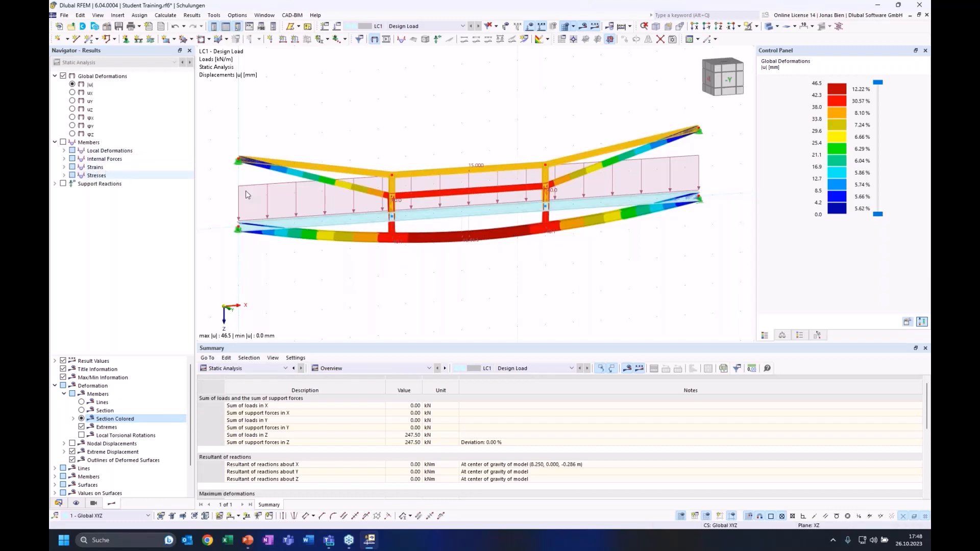
{"action": "left_click", "coordinate": [728, 80]}
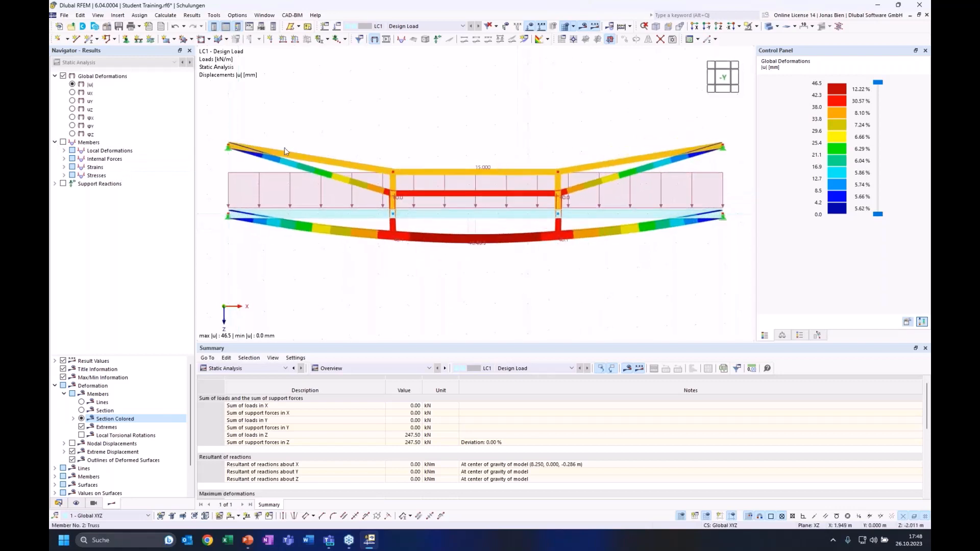
{"action": "left_click", "coordinate": [63, 159]}
{"action": "left_click", "coordinate": [83, 168]}
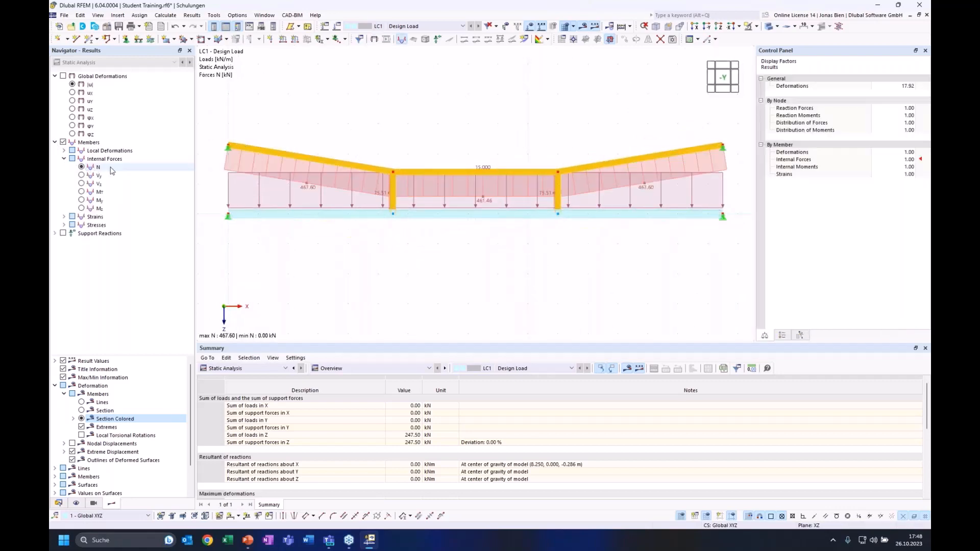
{"action": "left_click", "coordinate": [529, 26]}
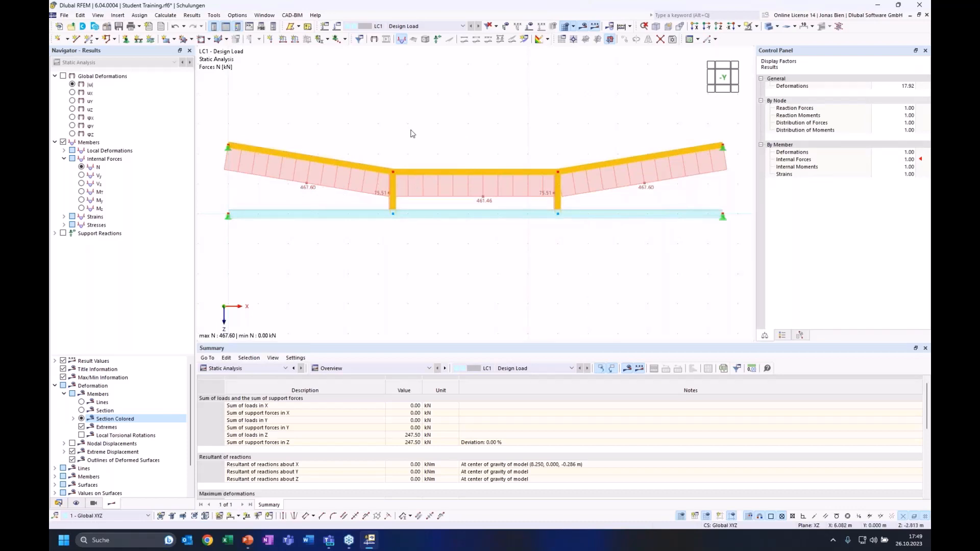
Display the members' internal moments My and show all values along the result diagrams
{"action": "left_click", "coordinate": [97, 200]}
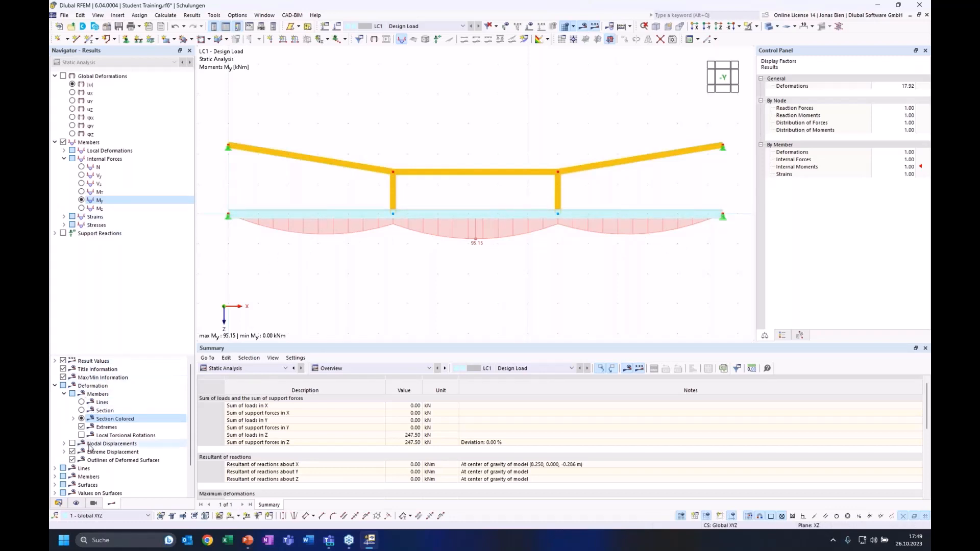
{"action": "scroll", "coordinate": [89, 446], "scroll_direction": "down", "scroll_amount": 2}
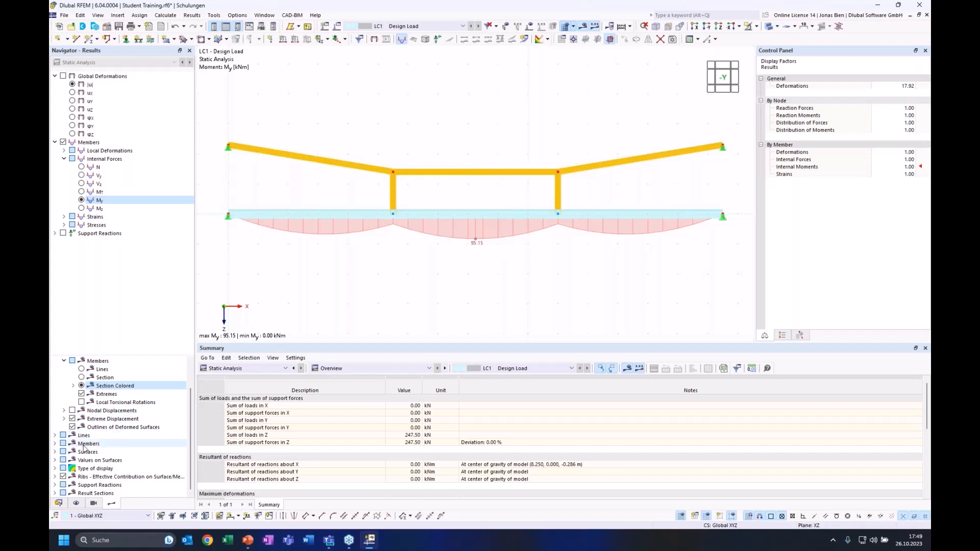
{"action": "left_click", "coordinate": [55, 444]}
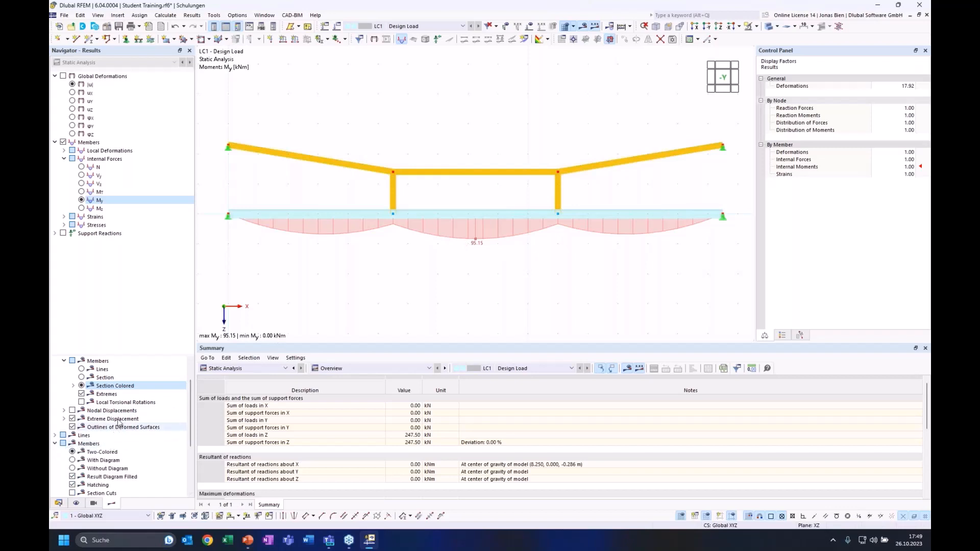
{"action": "scroll", "coordinate": [121, 420], "scroll_direction": "down", "scroll_amount": 3}
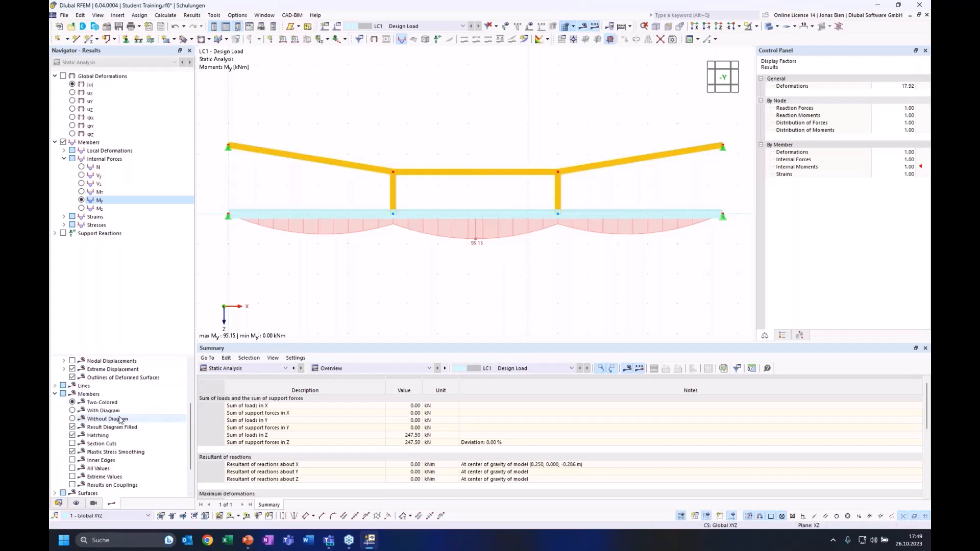
{"action": "left_click", "coordinate": [73, 468]}
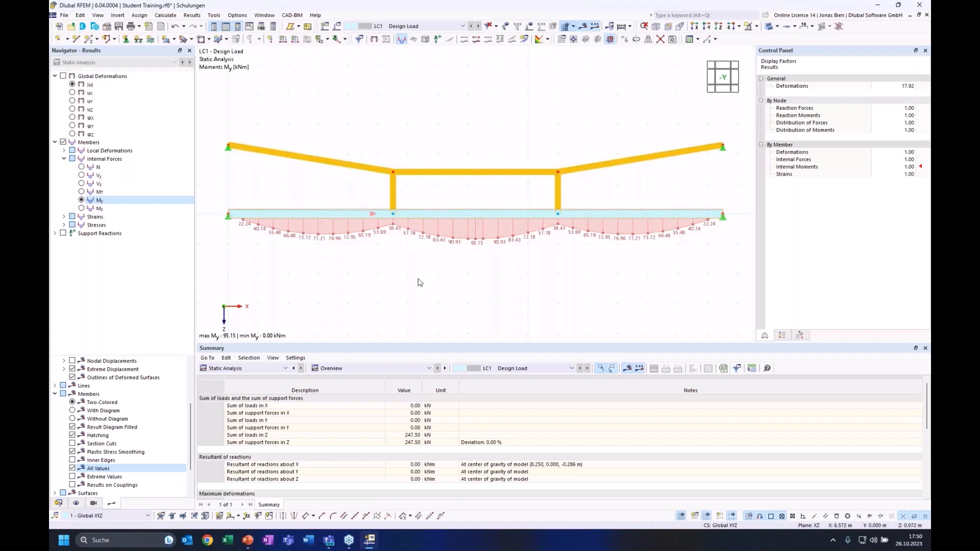
Compare the global deformation, My, N and Vz diagrams along member 1 in the Result Diagrams window, and close it
{"action": "left_click", "coordinate": [477, 39]}
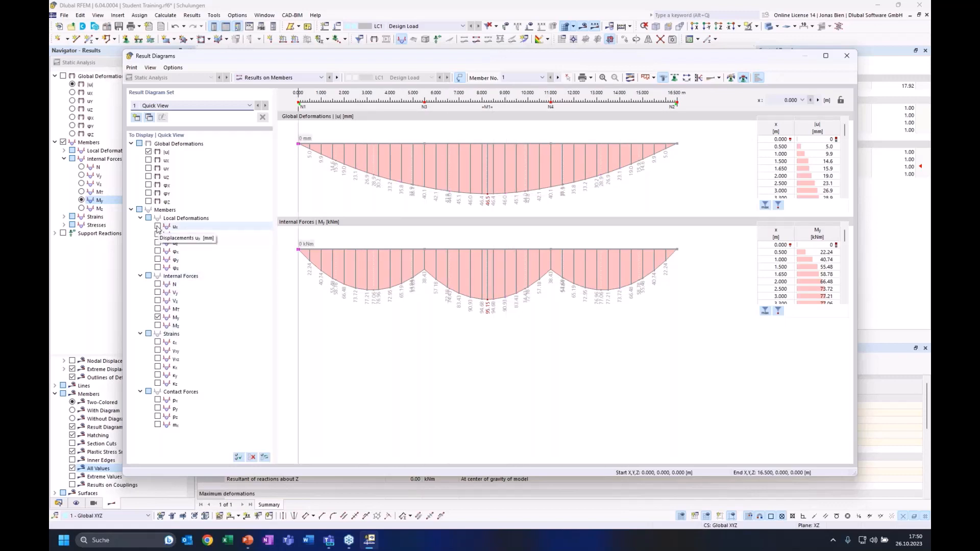
{"action": "left_click", "coordinate": [157, 284]}
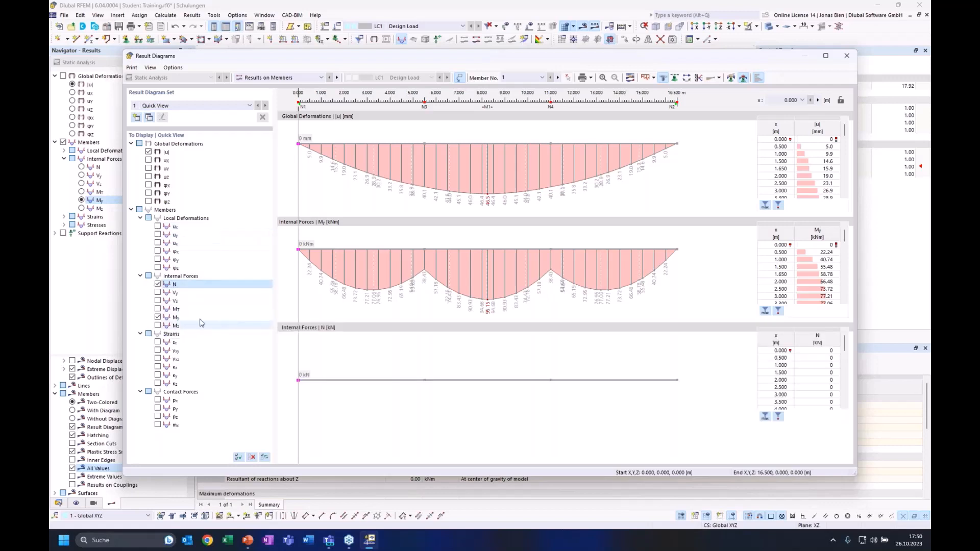
{"action": "left_click", "coordinate": [158, 284]}
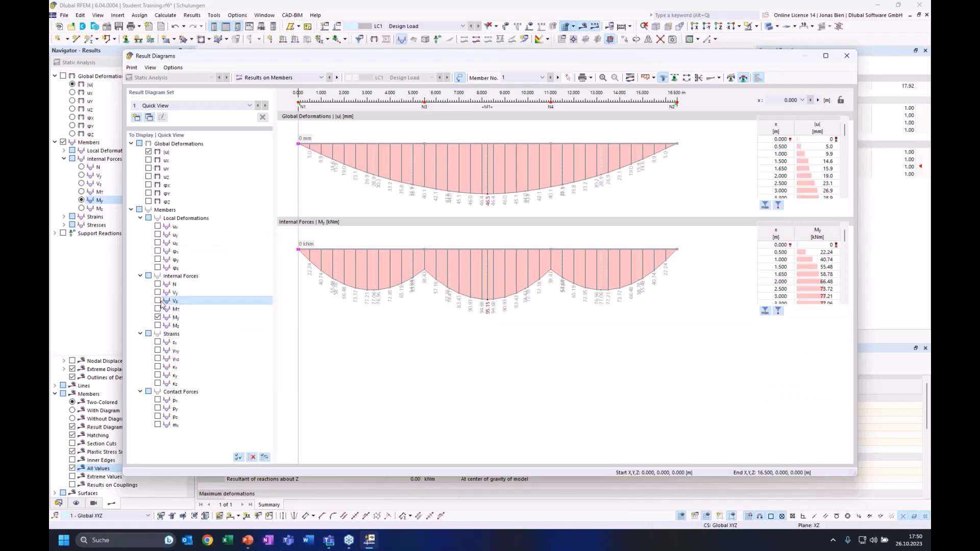
{"action": "left_click", "coordinate": [157, 301]}
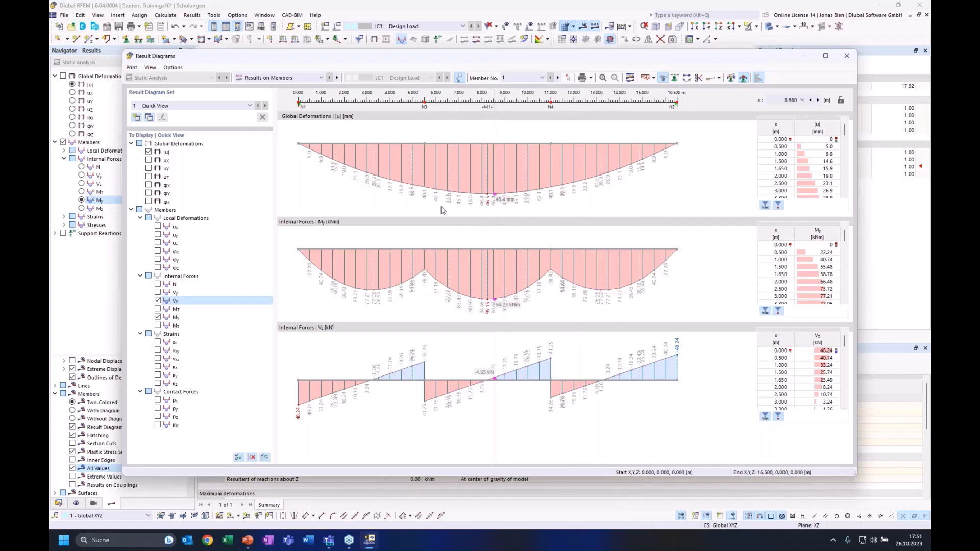
{"action": "left_click", "coordinate": [590, 77]}
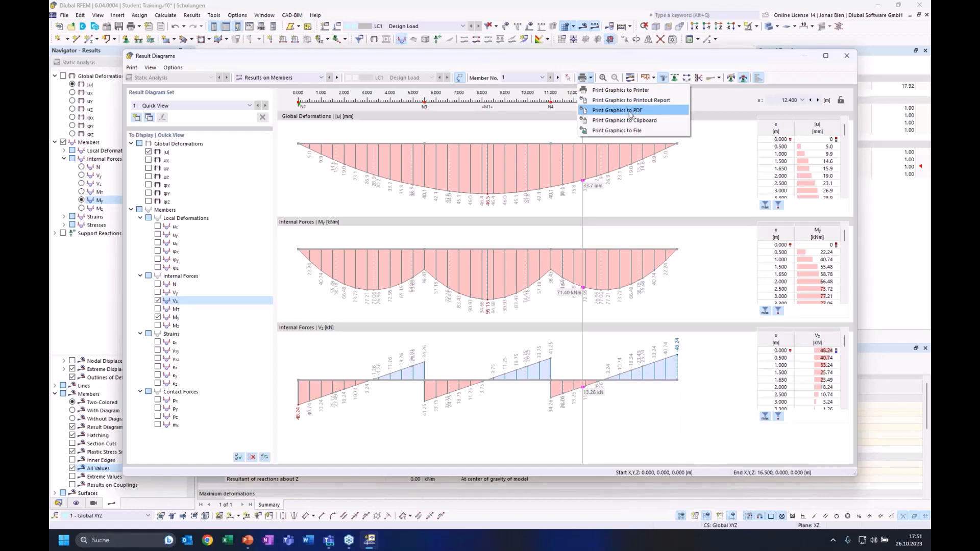
{"action": "left_click", "coordinate": [847, 60]}
{"action": "left_click", "coordinate": [847, 57]}
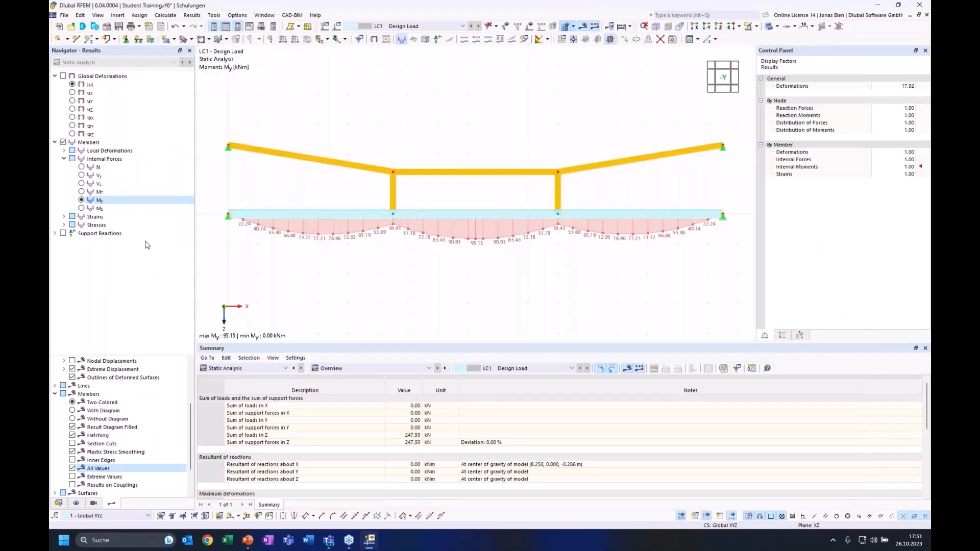
Display the support reactions of the structure together with the moments My
{"action": "left_click", "coordinate": [63, 234]}
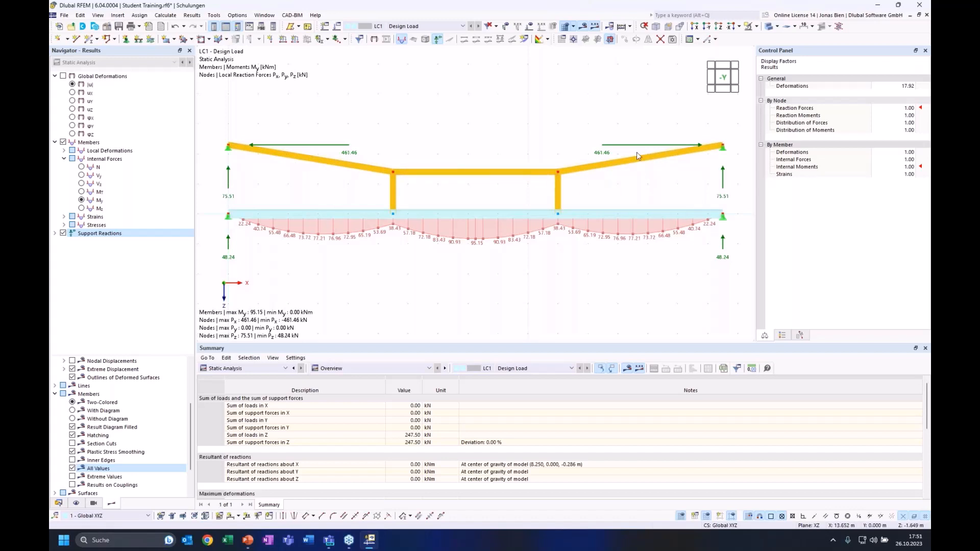
{"action": "scroll", "coordinate": [530, 135], "scroll_direction": "down", "scroll_amount": 1}
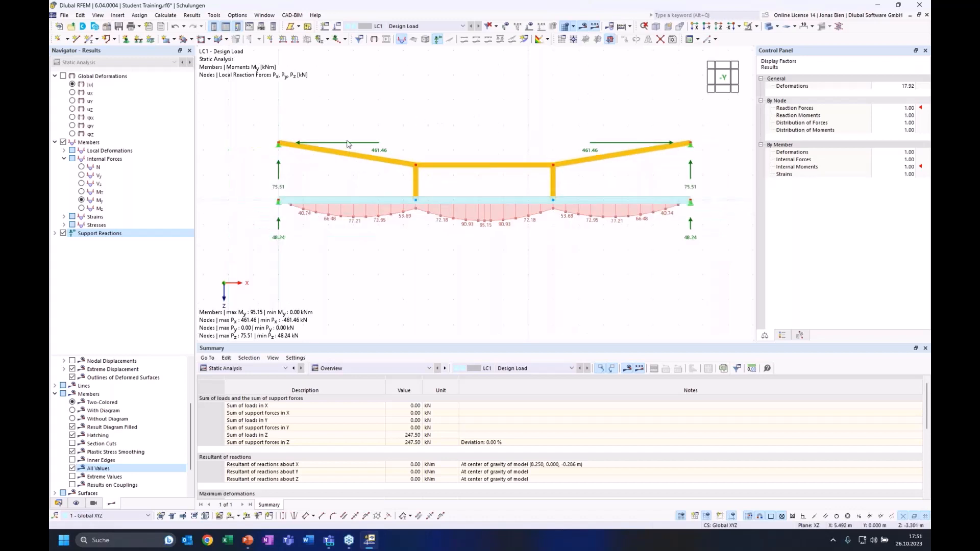
{"action": "mouse_move", "coordinate": [249, 540]}
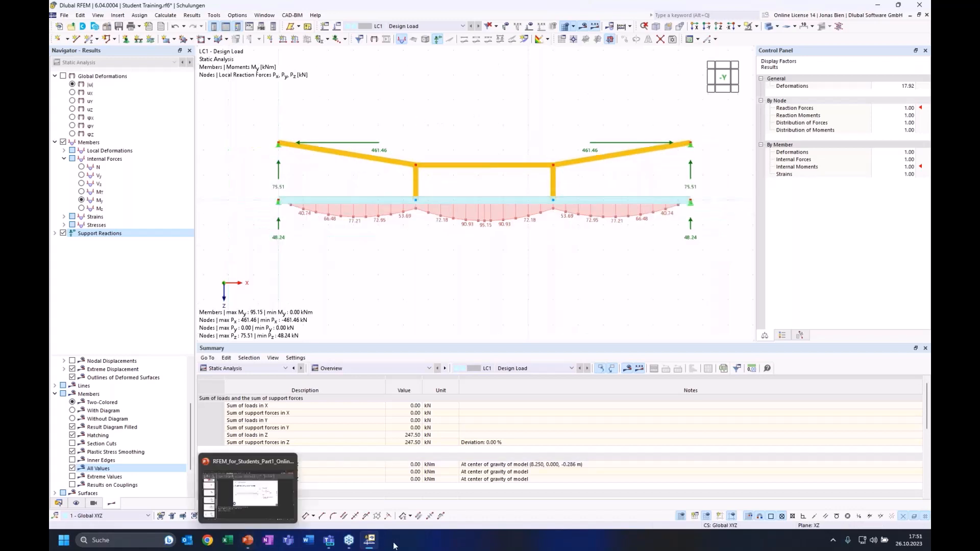
{"action": "left_click", "coordinate": [249, 541]}
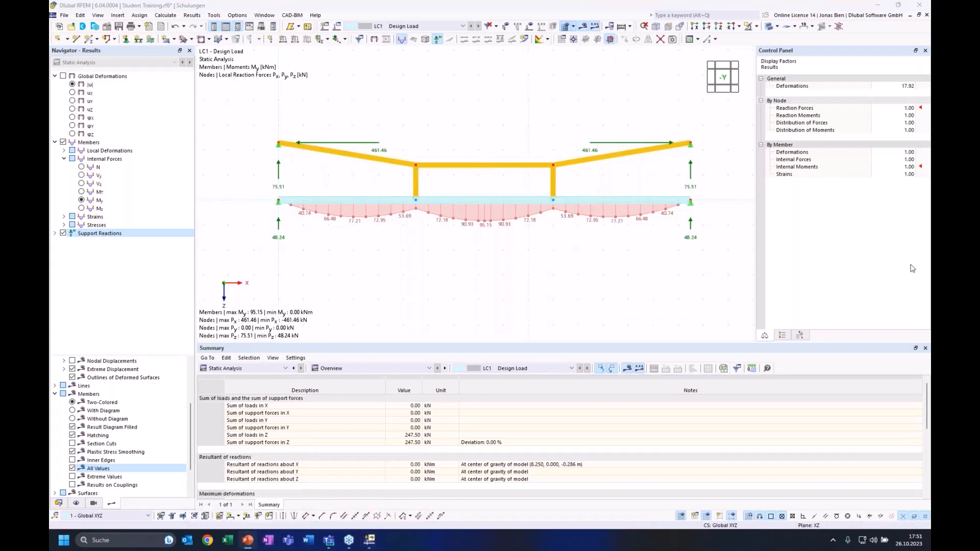
{"action": "left_click", "coordinate": [615, 299]}
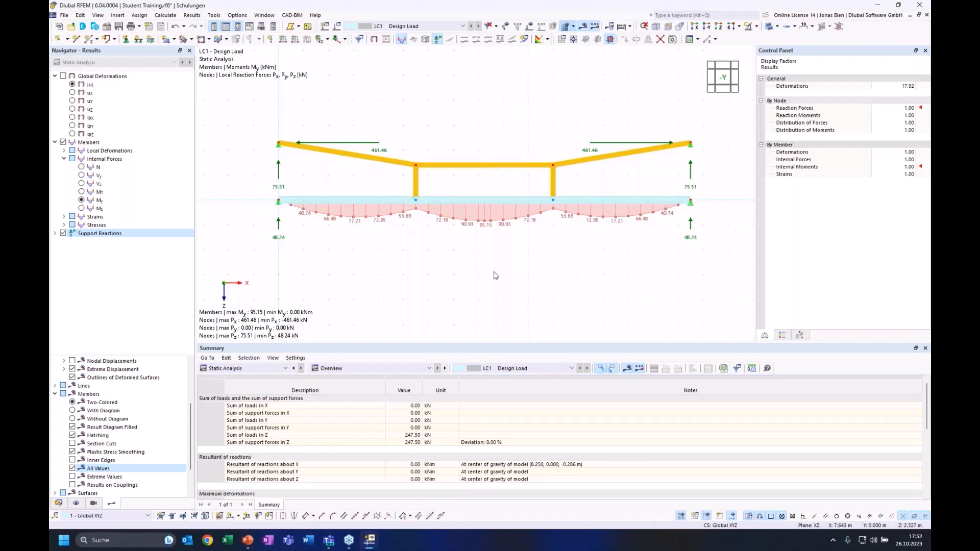
Select the entire beam and truss structure and delete it
{"action": "middle_click_drag", "start_coordinate": [495, 275], "coordinate": [478, 253]}
{"action": "left_click_drag", "start_coordinate": [227, 101], "coordinate": [716, 264]}
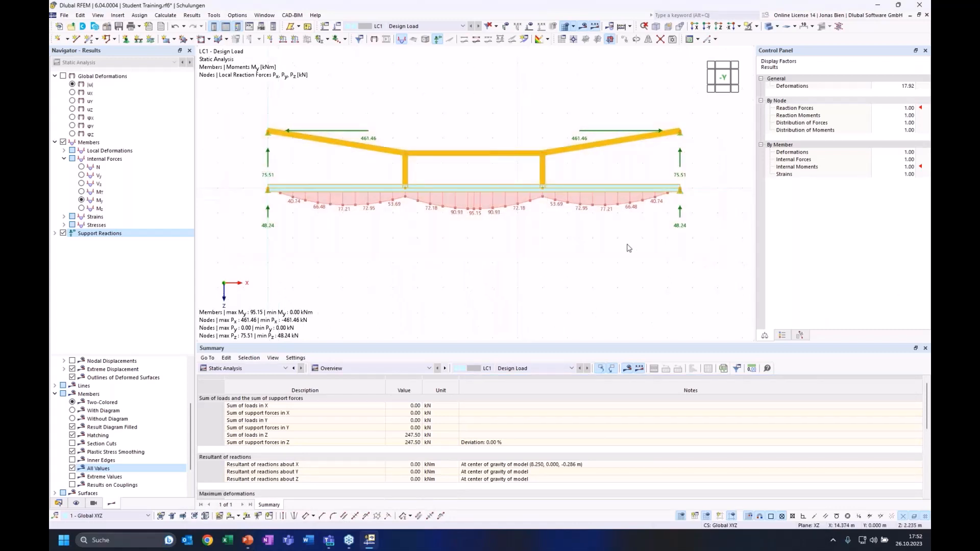
{"action": "middle_click_drag", "start_coordinate": [523, 234], "coordinate": [519, 255]}
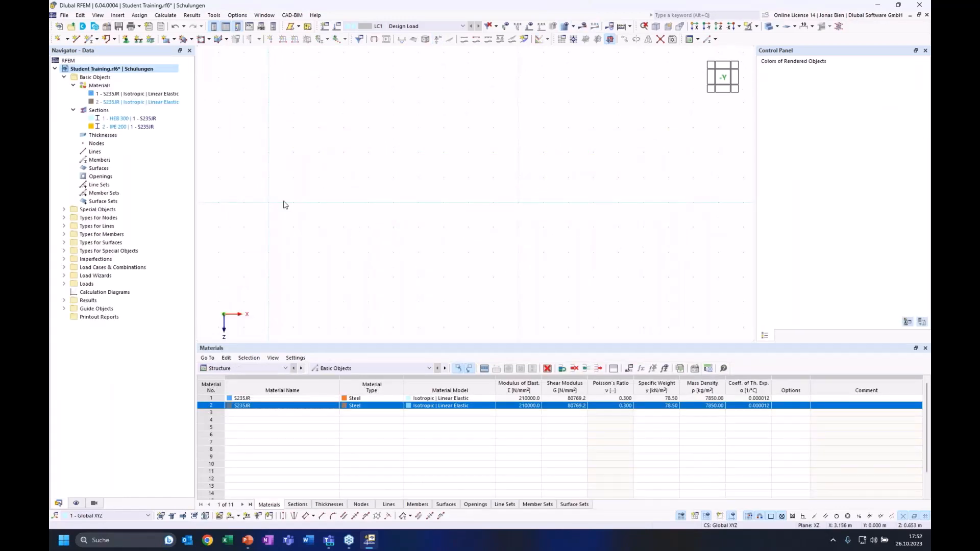
Place a single member with section HEB 300 at the origin, with angle α 150° and length 3 m
{"action": "left_click", "coordinate": [248, 540]}
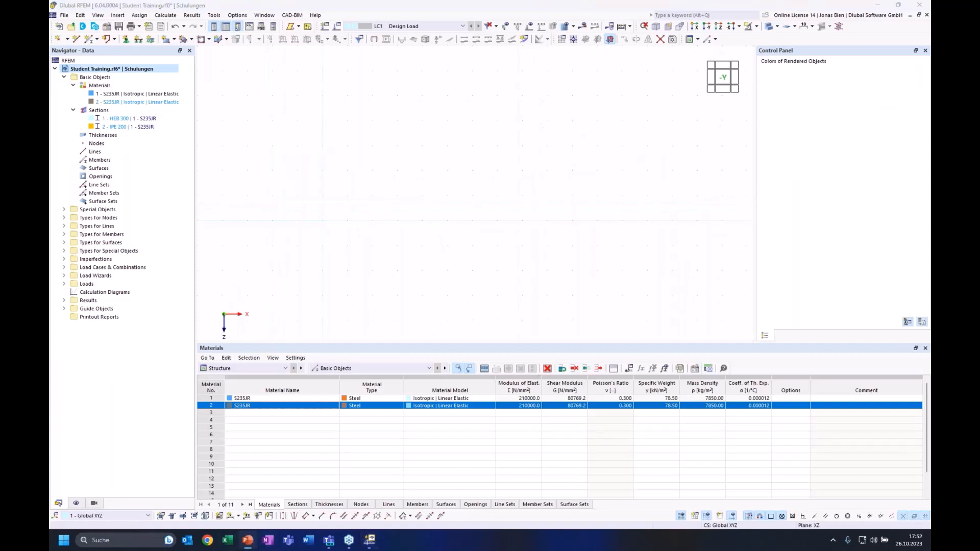
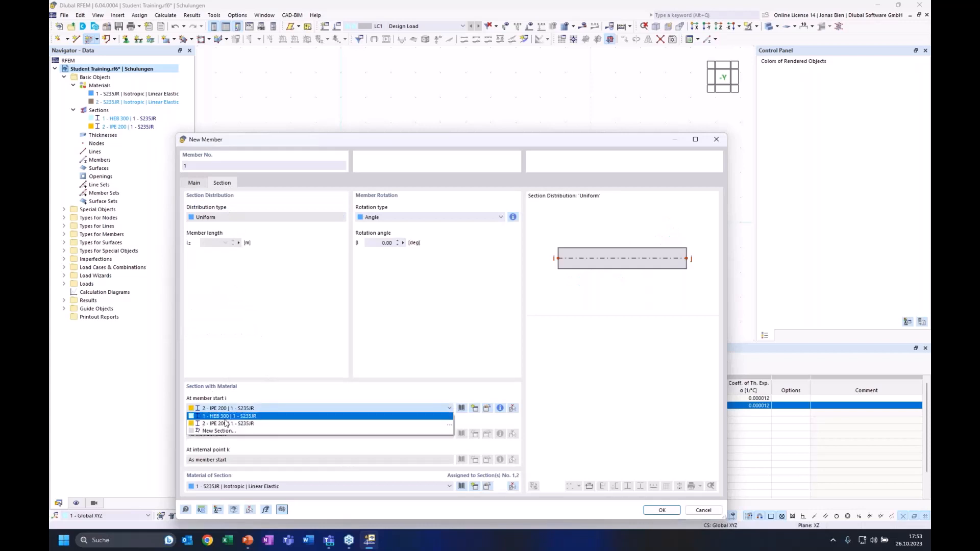
{"action": "left_click", "coordinate": [229, 417]}
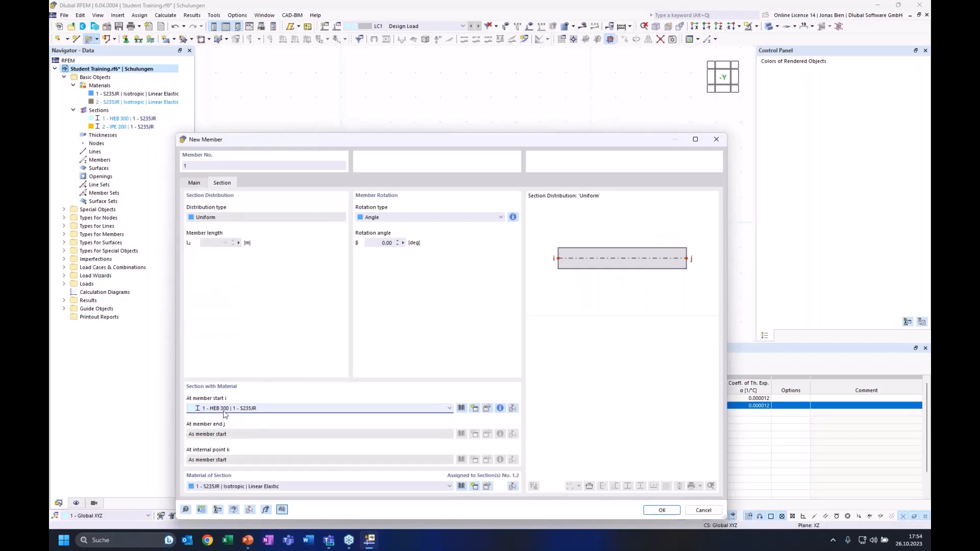
{"action": "key", "text": "Return"}
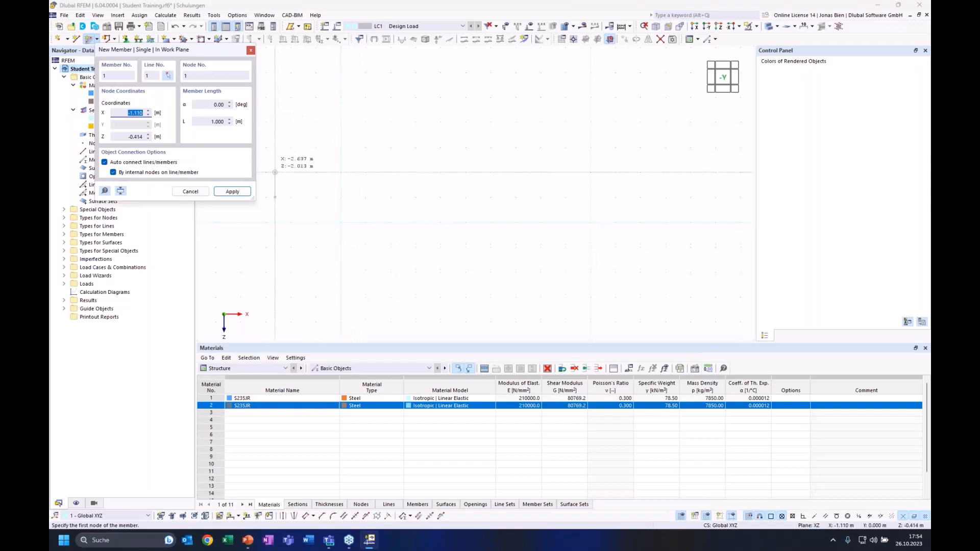
{"action": "left_click", "coordinate": [211, 104]}
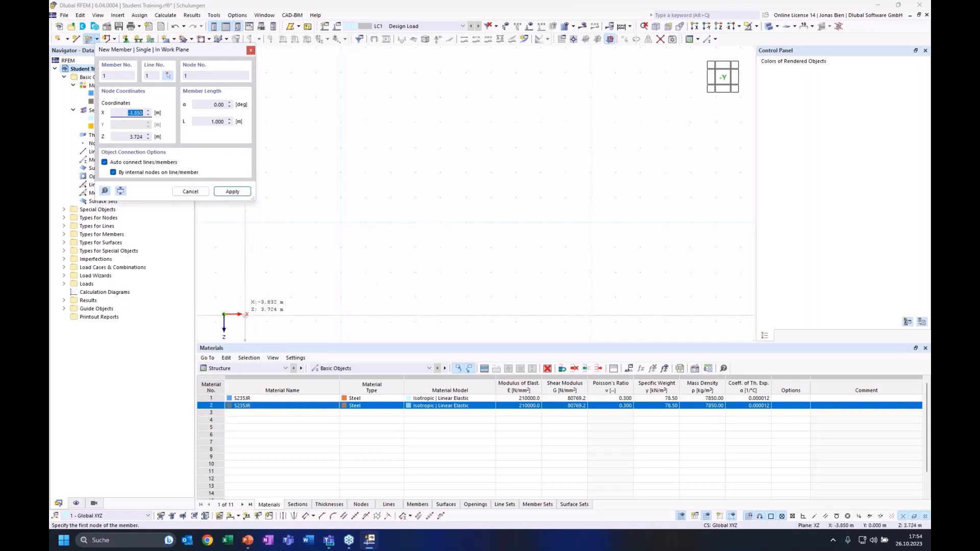
{"action": "left_click", "coordinate": [211, 122]}
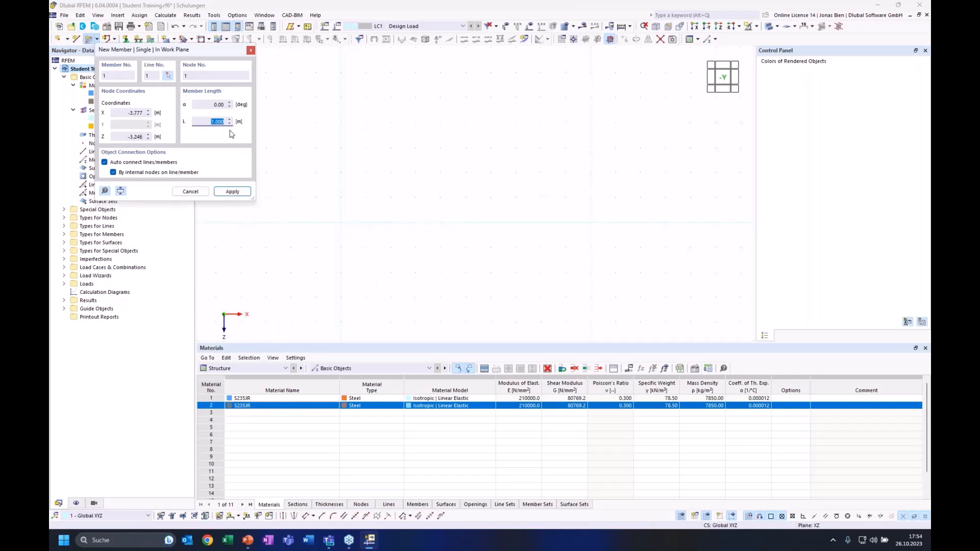
{"action": "left_click", "coordinate": [219, 105]}
{"action": "type", "text": "90+6"}
{"action": "left_click", "coordinate": [212, 122]}
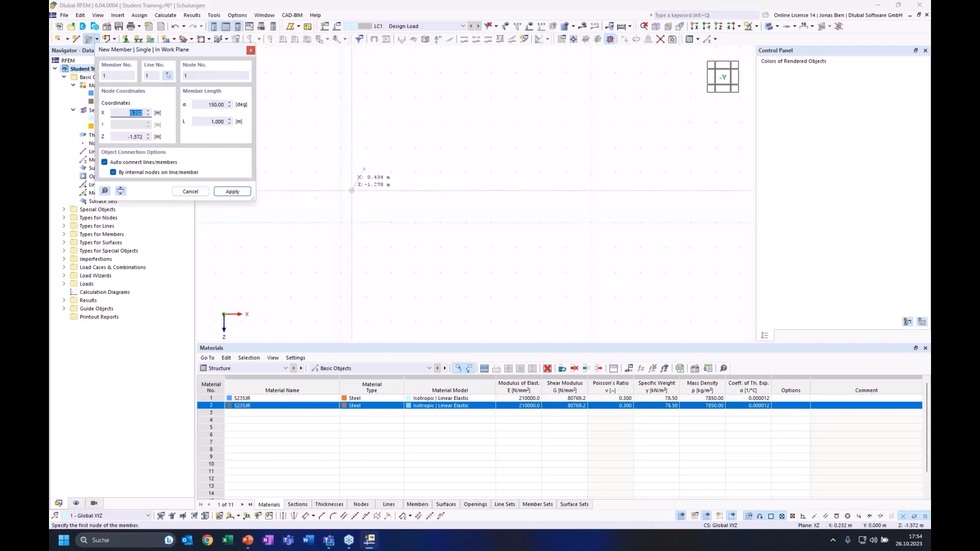
{"action": "left_click", "coordinate": [213, 121]}
{"action": "type", "text": "3"}
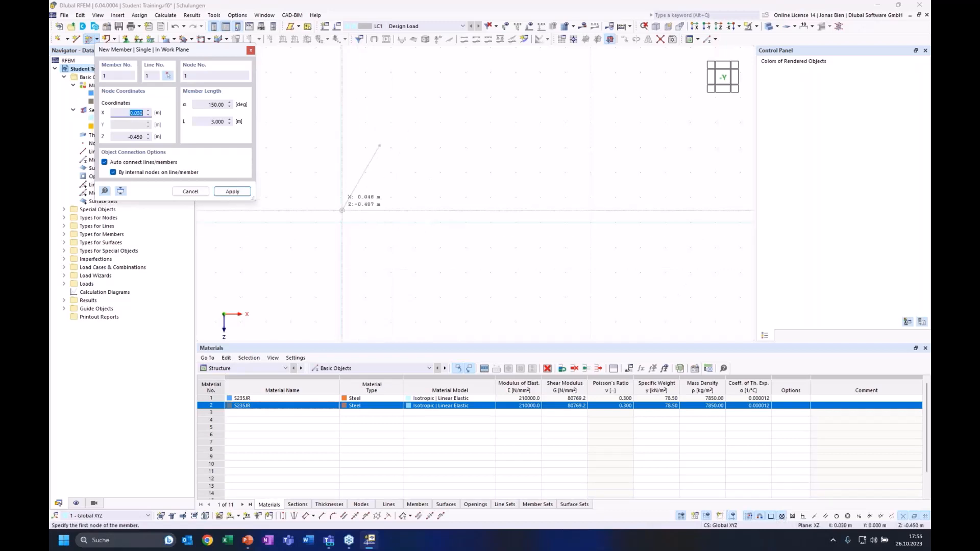
{"action": "left_click", "coordinate": [340, 222]}
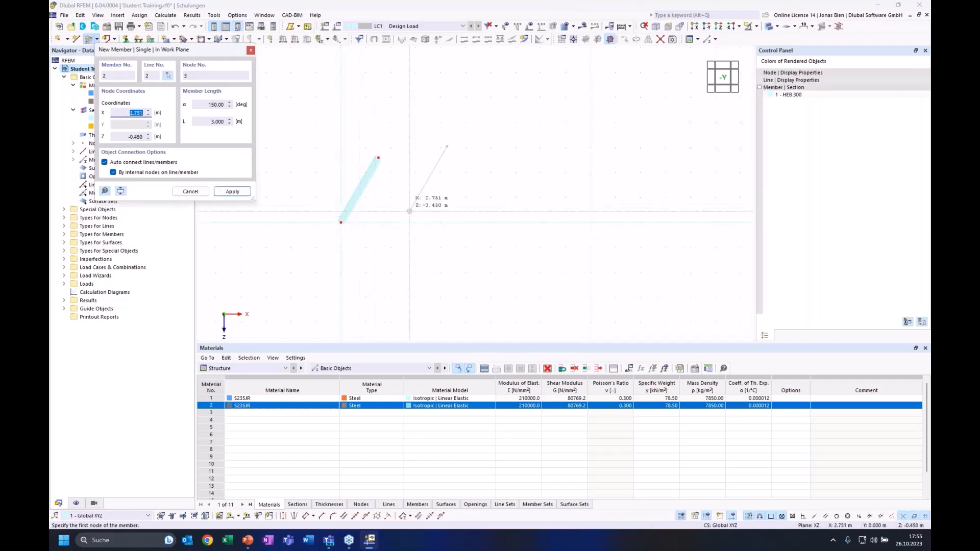
Place a second 3 m HEB 300 member at angle α 210°, starting about 3 m along X from the origin at Z 0
{"action": "left_click", "coordinate": [202, 105]}
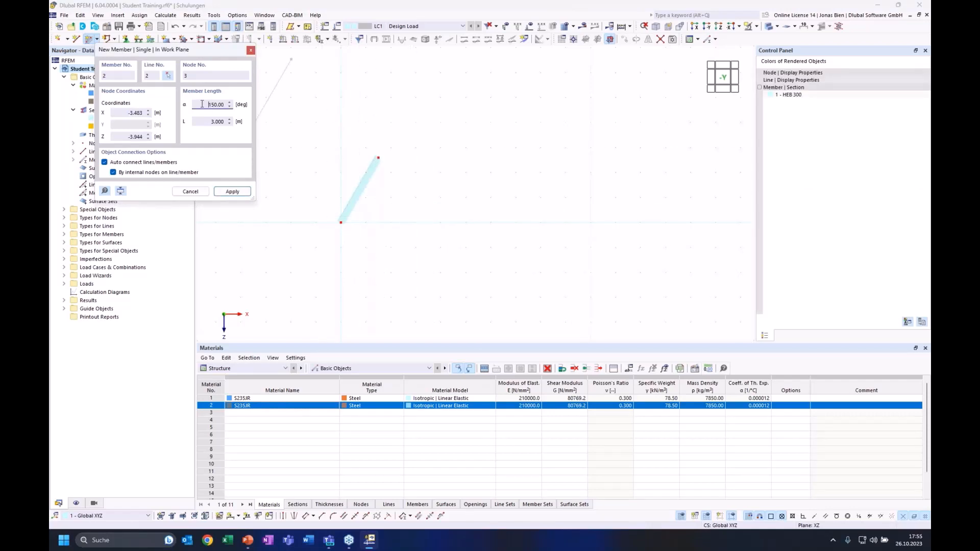
{"action": "left_click_drag", "start_coordinate": [208, 104], "coordinate": [217, 104]}
{"action": "left_click", "coordinate": [198, 104]}
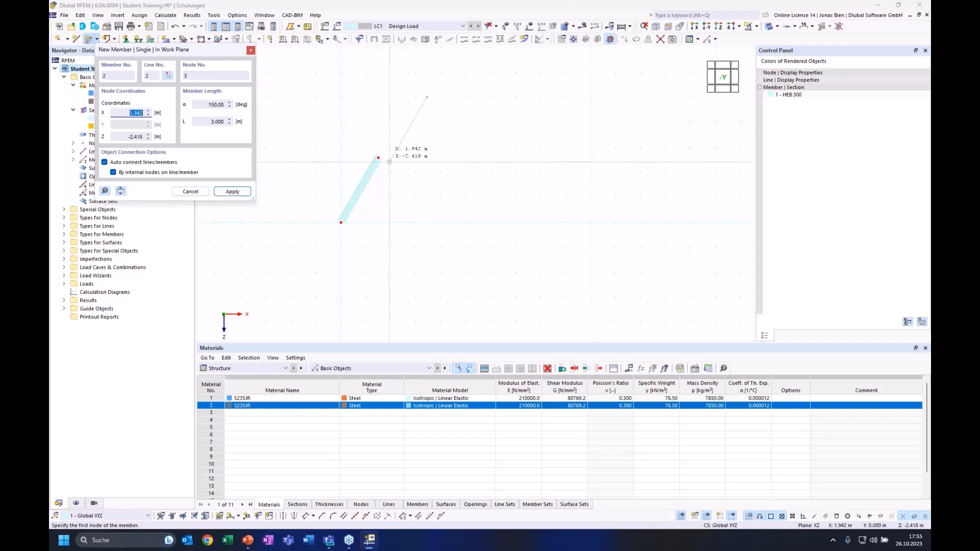
{"action": "left_click", "coordinate": [202, 105]}
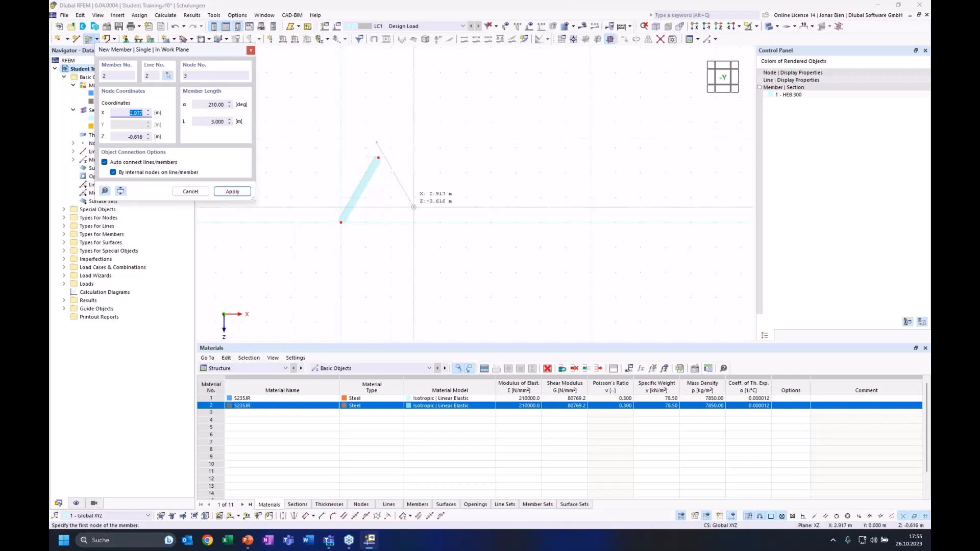
{"action": "left_click", "coordinate": [416, 222]}
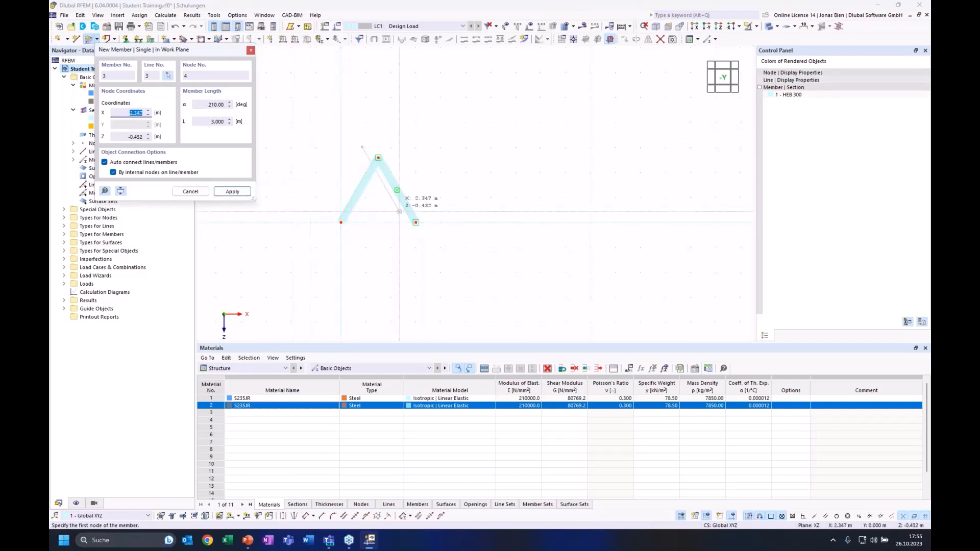
Close the triangle with a 3 m HEB 300 member at angle α 90° from the origin, and end member placement
{"action": "double_click", "coordinate": [206, 104]}
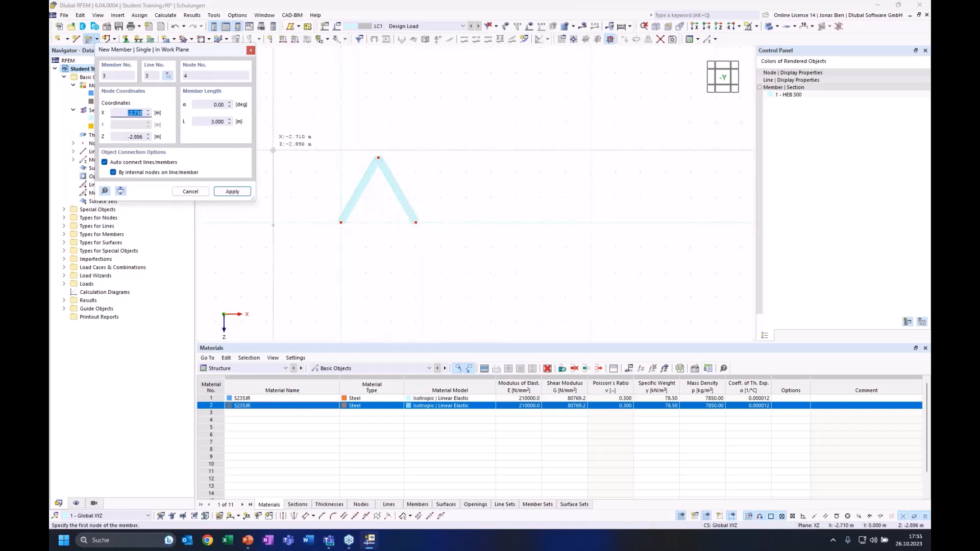
{"action": "double_click", "coordinate": [199, 103]}
{"action": "type", "text": "90"}
{"action": "key", "text": "Tab"}
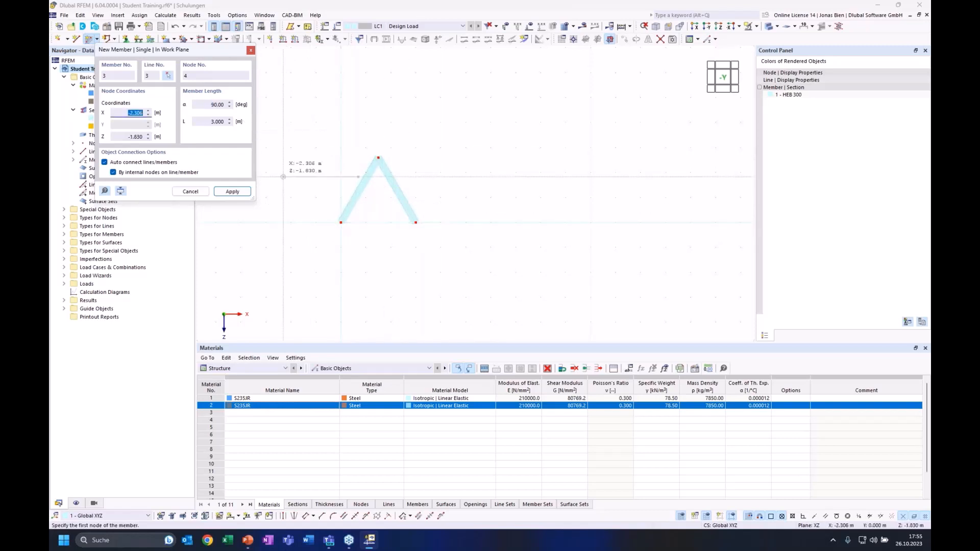
{"action": "left_click", "coordinate": [341, 223]}
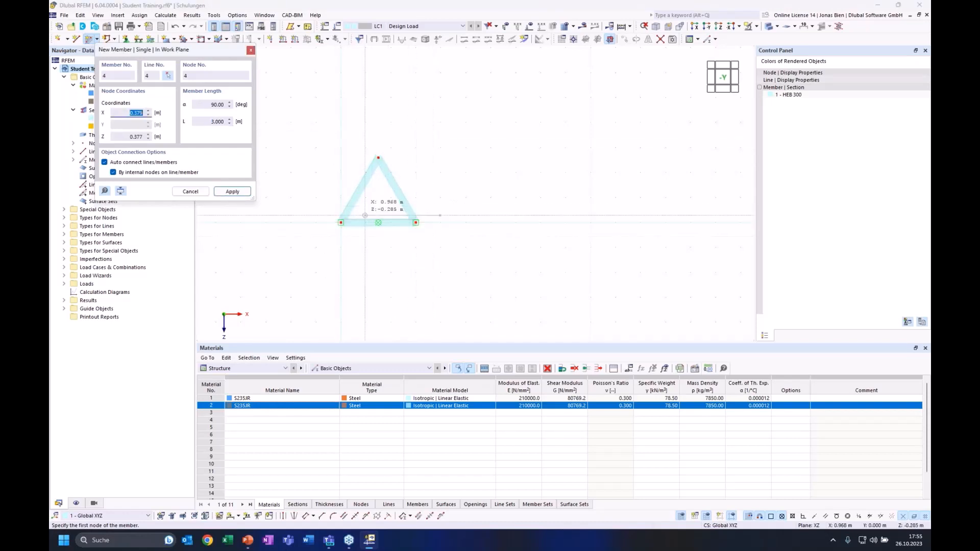
{"action": "key", "text": "Escape"}
{"action": "key", "text": "Escape"}
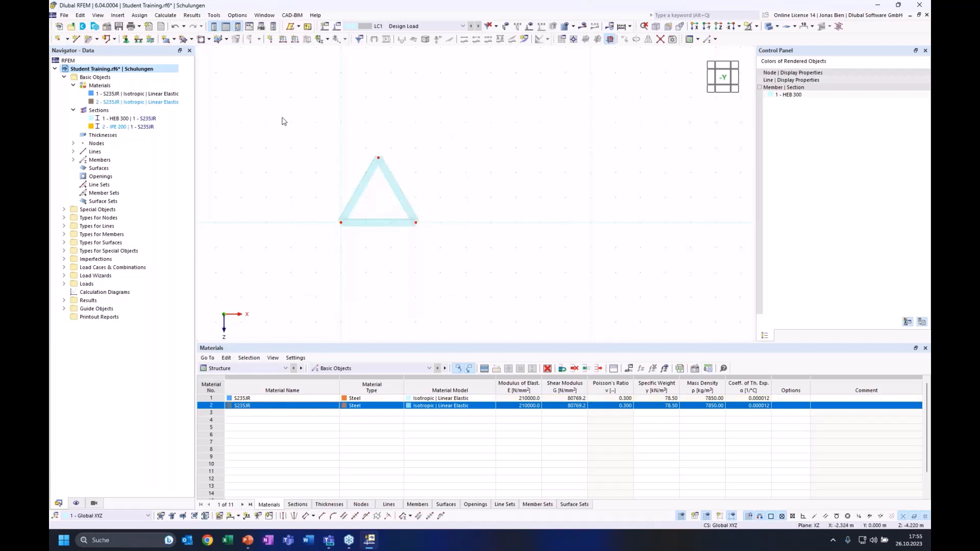
Copy the whole triangle twice along X in 3 m increments to form a row of three adjoining triangles
{"action": "left_click_drag", "start_coordinate": [290, 123], "coordinate": [504, 276]}
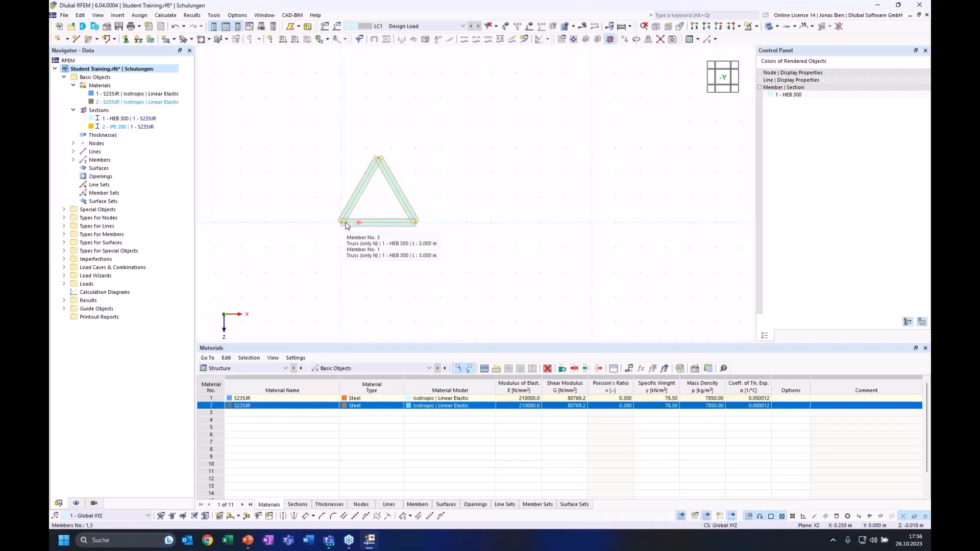
{"action": "left_click_drag", "start_coordinate": [343, 223], "coordinate": [417, 224], "text": "ctrl"}
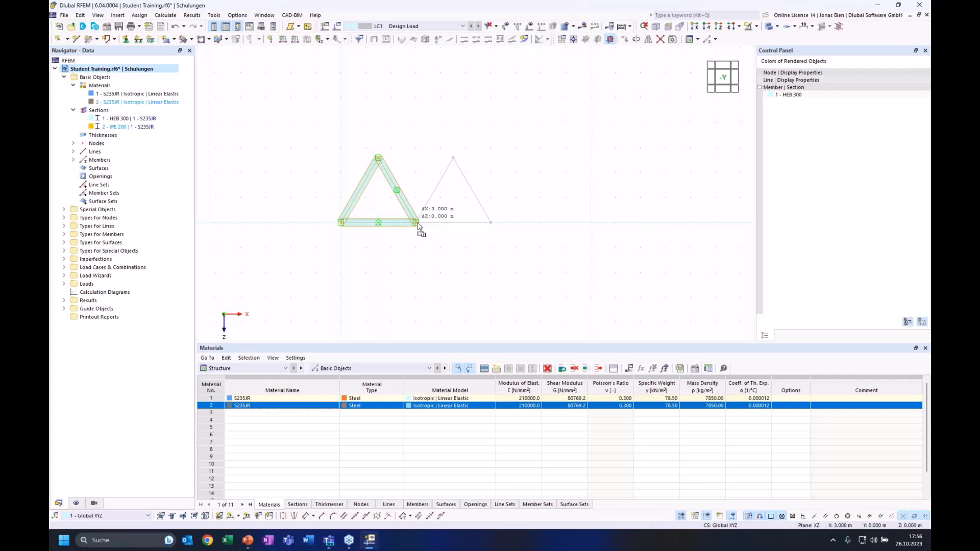
{"action": "mouse_move", "coordinate": [418, 225]}
{"action": "left_mouse_down", "text": "ctrl"}
{"action": "mouse_move", "coordinate": [462, 162]}
{"action": "mouse_move", "coordinate": [447, 123]}
{"action": "mouse_move", "coordinate": [489, 132]}
{"action": "mouse_move", "coordinate": [521, 173]}
{"action": "mouse_move", "coordinate": [495, 197]}
{"action": "mouse_move", "coordinate": [500, 209]}
{"action": "mouse_move", "coordinate": [476, 182]}
{"action": "mouse_move", "coordinate": [480, 212]}
{"action": "mouse_move", "coordinate": [416, 225]}
{"action": "left_mouse_up", "text": "ctrl"}
{"action": "left_click_drag", "start_coordinate": [416, 224], "coordinate": [416, 225], "text": "ctrl"}
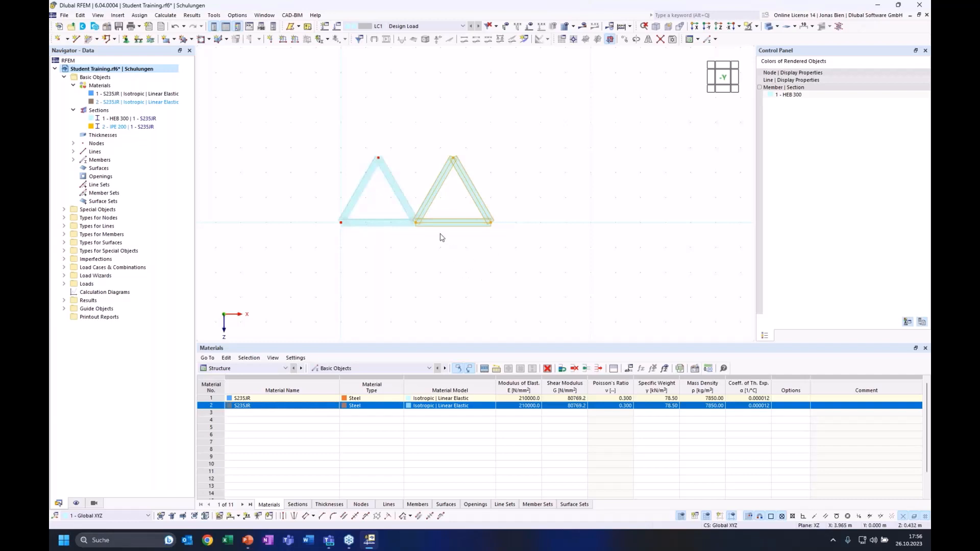
{"action": "left_click_drag", "start_coordinate": [425, 223], "coordinate": [494, 225], "text": "ctrl"}
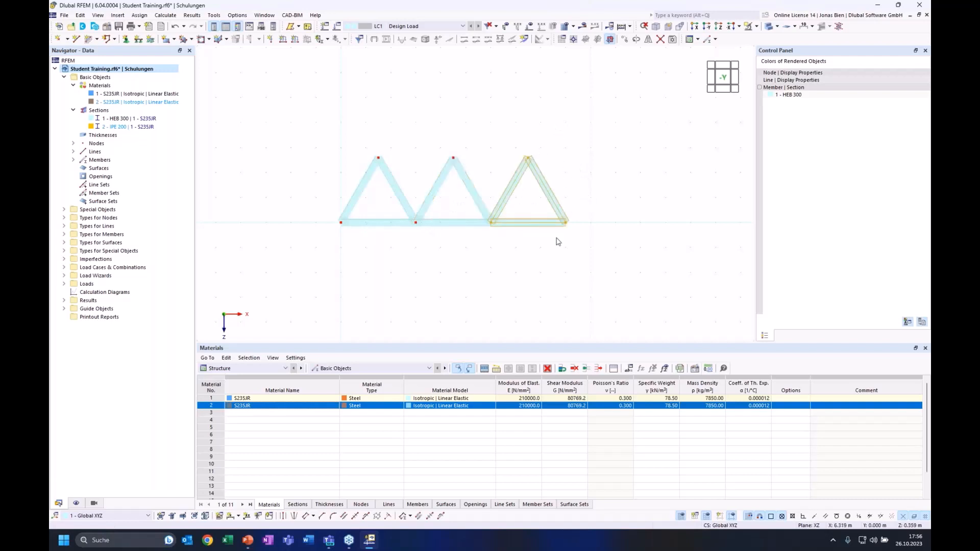
{"action": "left_click", "coordinate": [622, 252]}
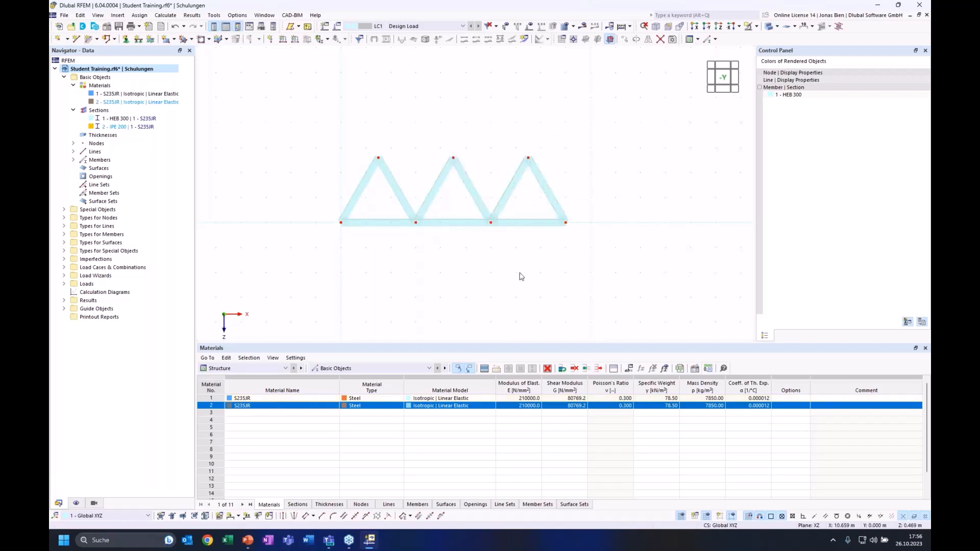
Copy the first two bottom chord members up to the triangle apexes to form the top chord
{"action": "left_click", "coordinate": [350, 227]}
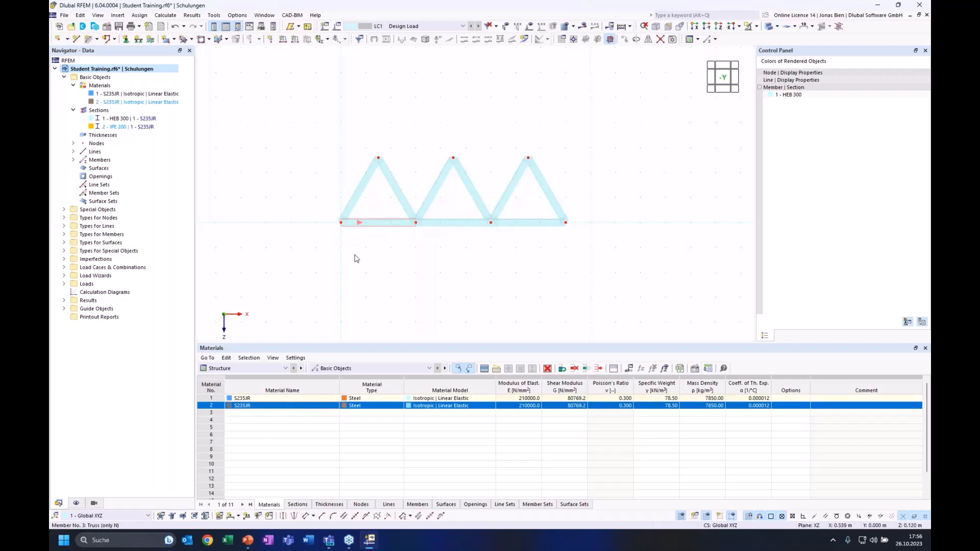
{"action": "left_click", "coordinate": [434, 223], "text": "ctrl"}
{"action": "left_click_drag", "start_coordinate": [351, 227], "coordinate": [379, 159]}
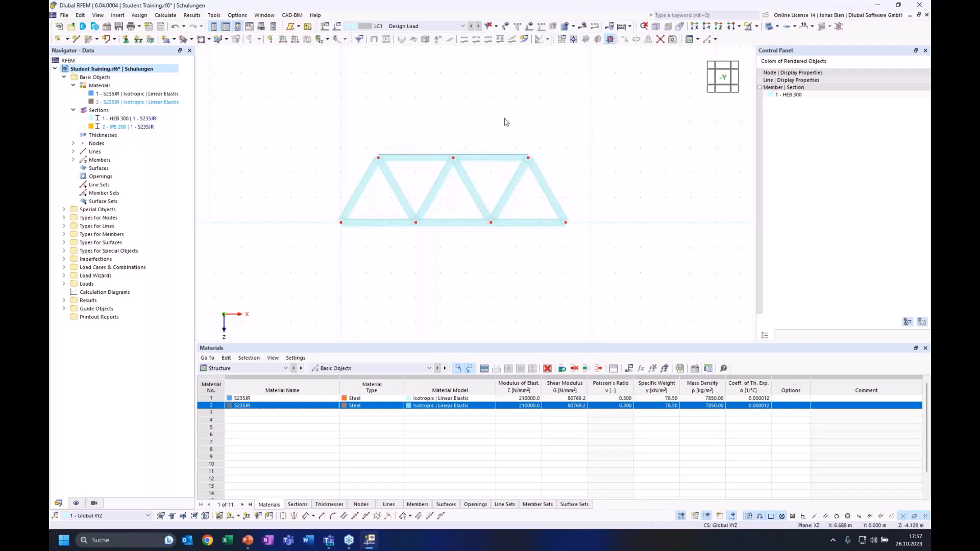
Place a single Truss (only N) member vertically from the first apex down to the bottom chord at X 1.5 m, Z 0
{"action": "left_click", "coordinate": [97, 39]}
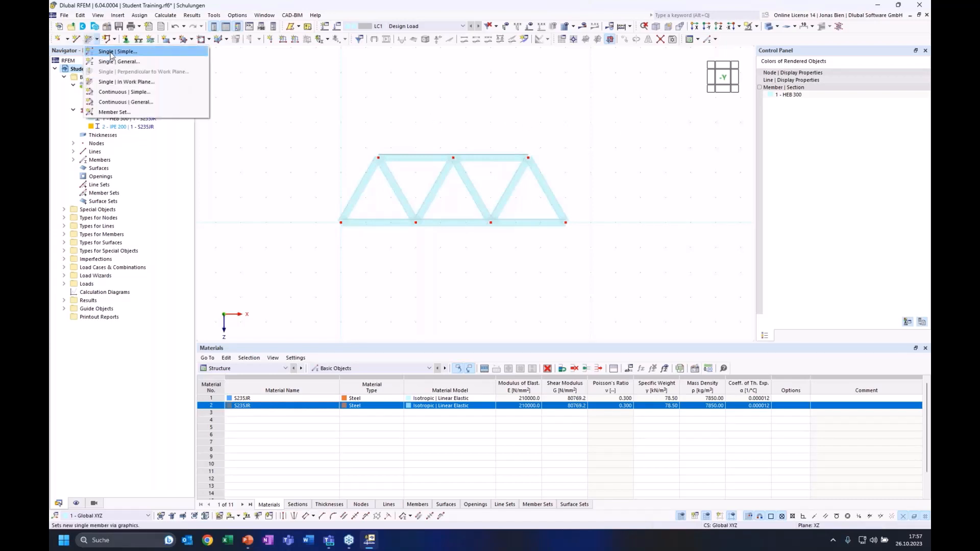
{"action": "left_click", "coordinate": [111, 52]}
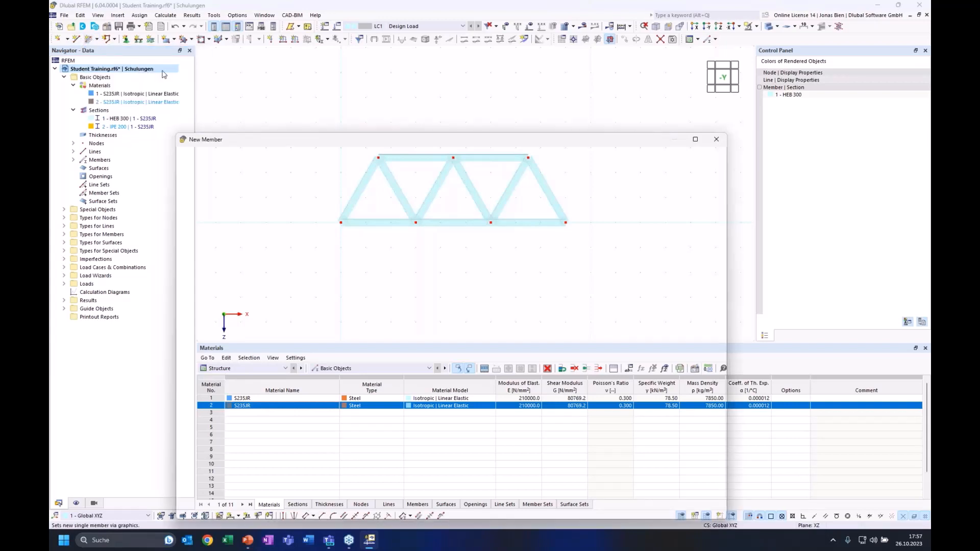
{"action": "left_click_drag", "start_coordinate": [271, 139], "coordinate": [277, 70]}
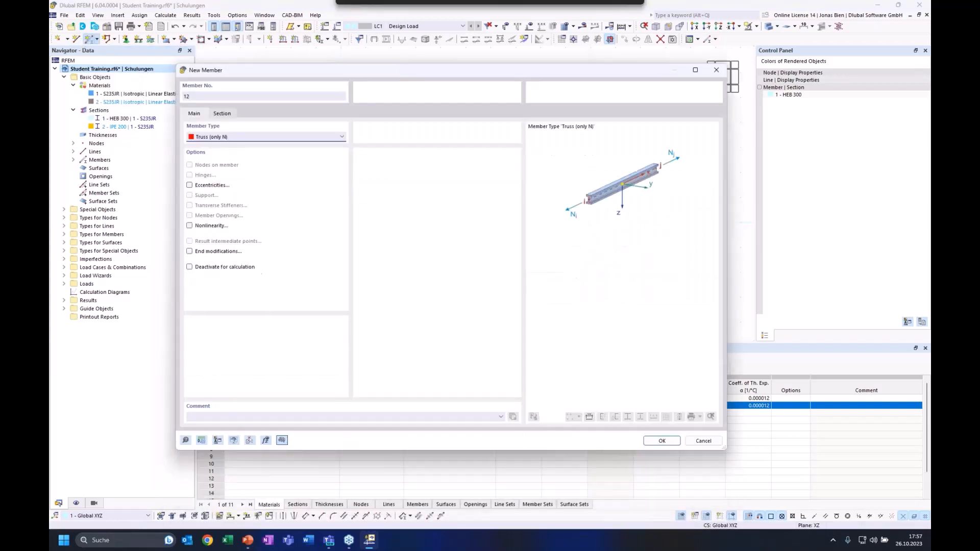
{"action": "left_click", "coordinate": [655, 440]}
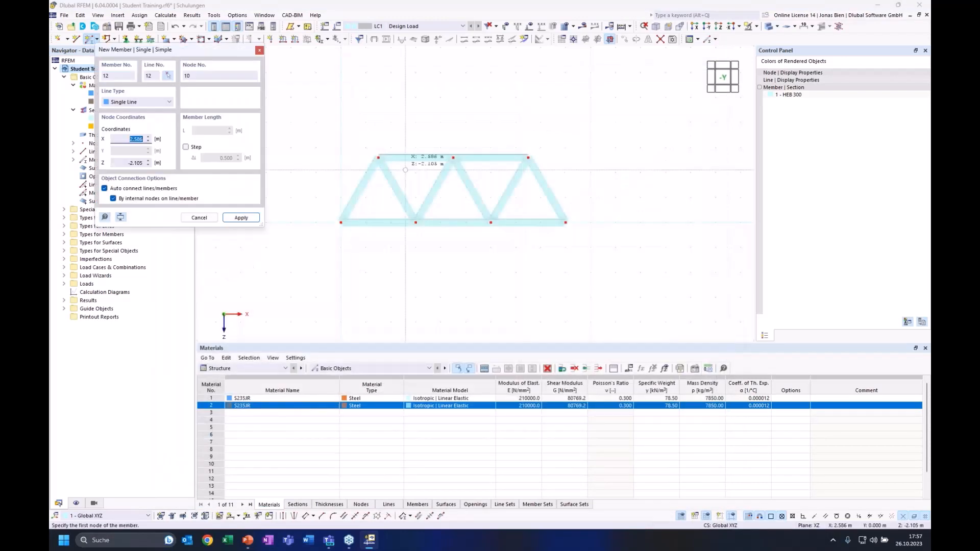
{"action": "left_click", "coordinate": [378, 158]}
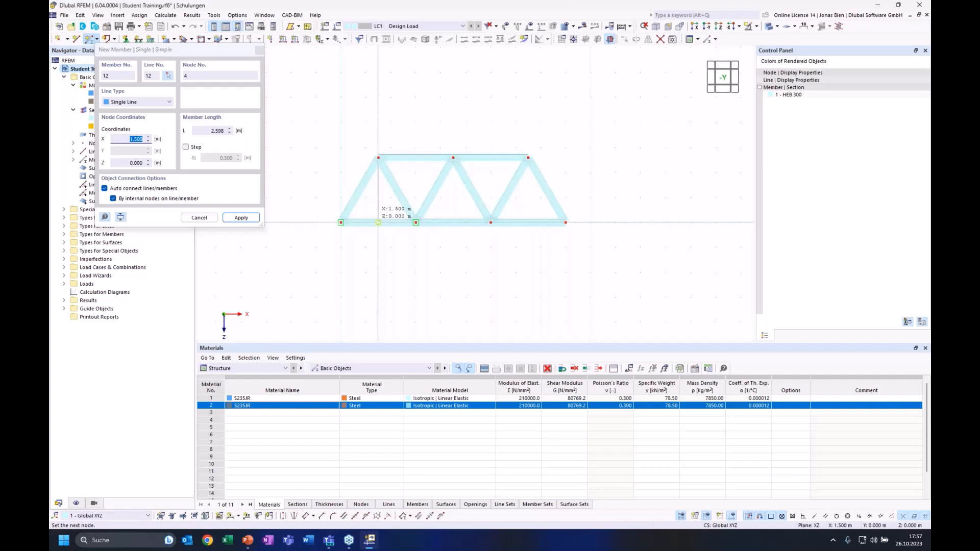
{"action": "left_click", "coordinate": [378, 222]}
{"action": "key", "text": "Escape"}
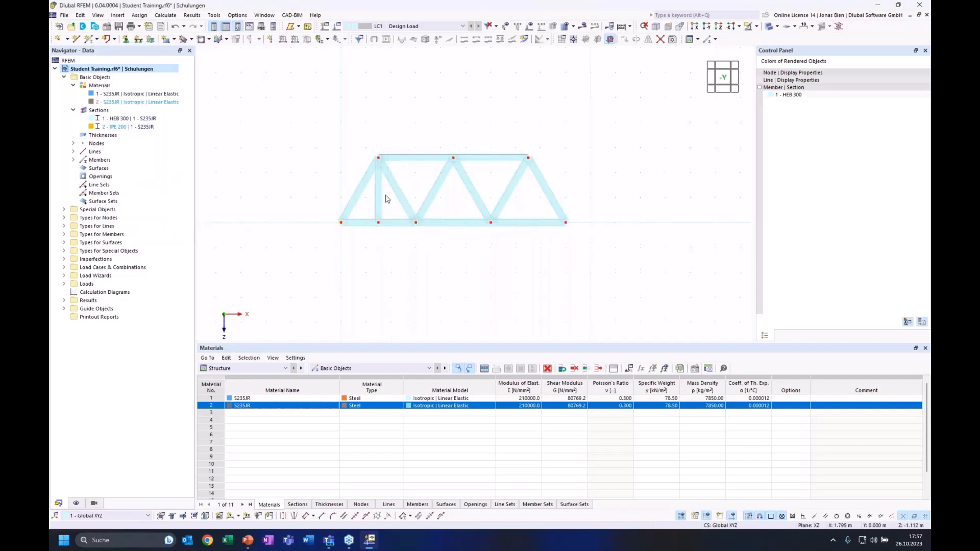
Copy the vertical member in 4 steps along X, picking the 1.5 m displacement between two neighbouring bottom chord nodes
{"action": "left_click", "coordinate": [380, 217]}
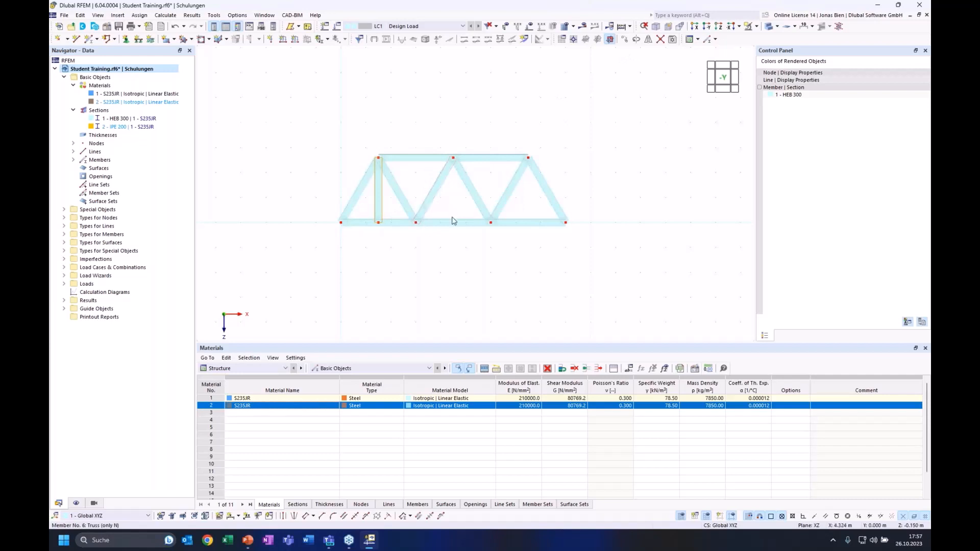
{"action": "left_click", "coordinate": [624, 40]}
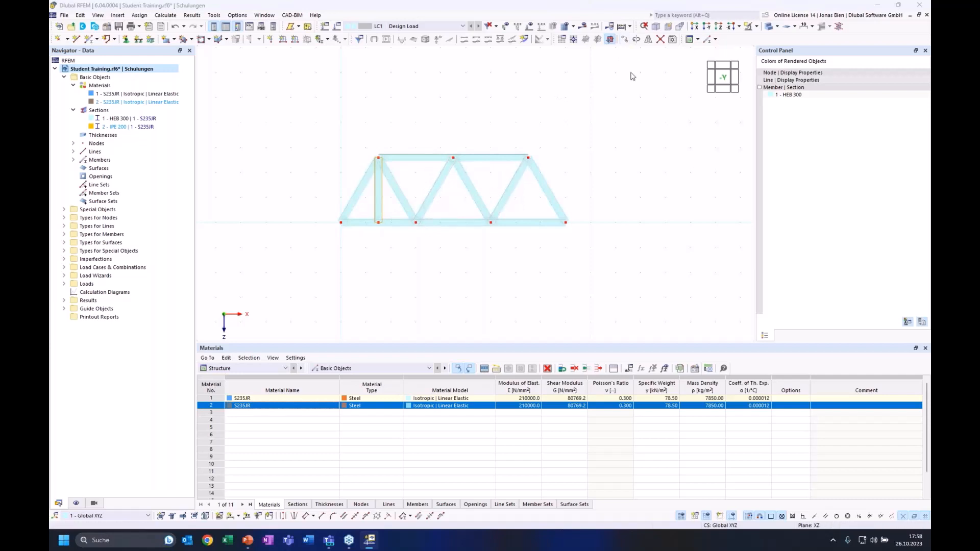
{"action": "left_click_drag", "start_coordinate": [477, 149], "coordinate": [556, 151]}
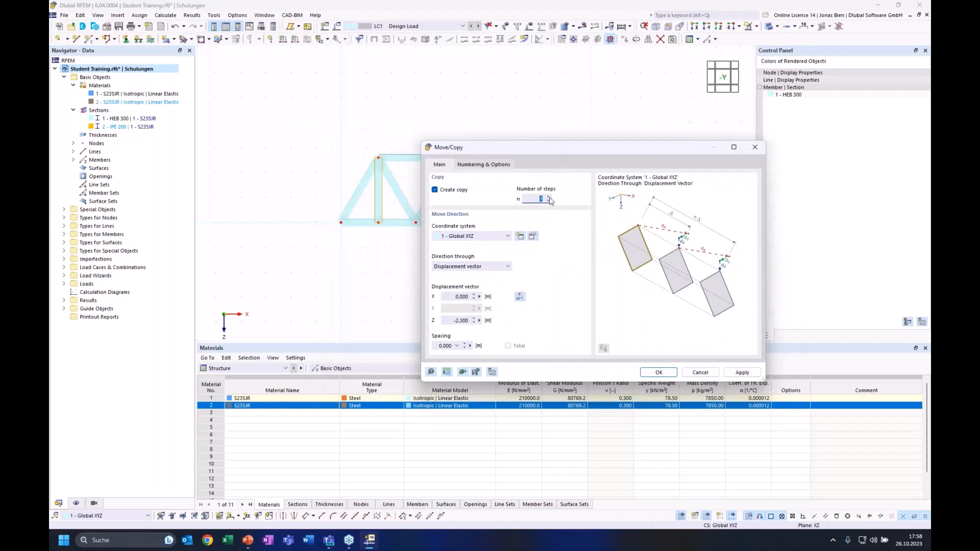
{"action": "type", "text": "4"}
{"action": "left_click", "coordinate": [520, 296]}
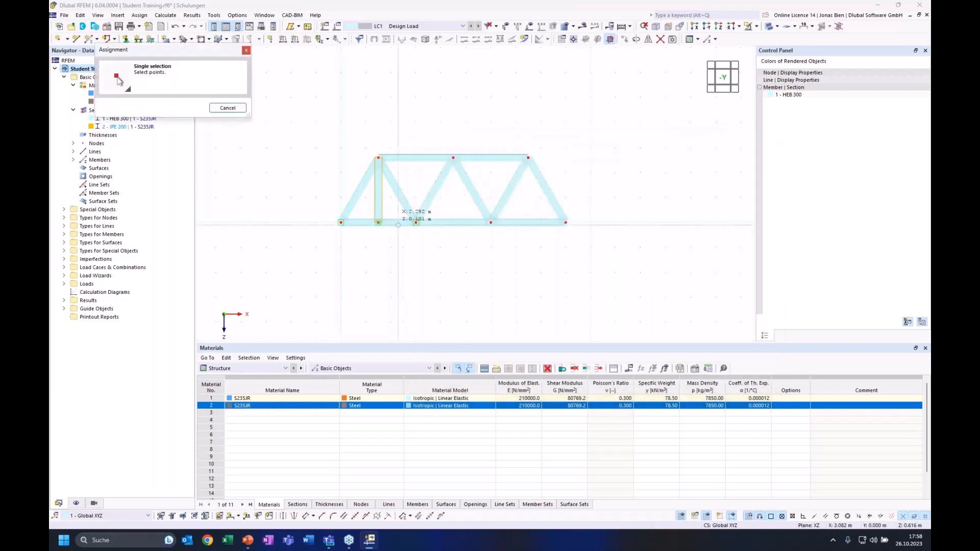
{"action": "left_click", "coordinate": [379, 223]}
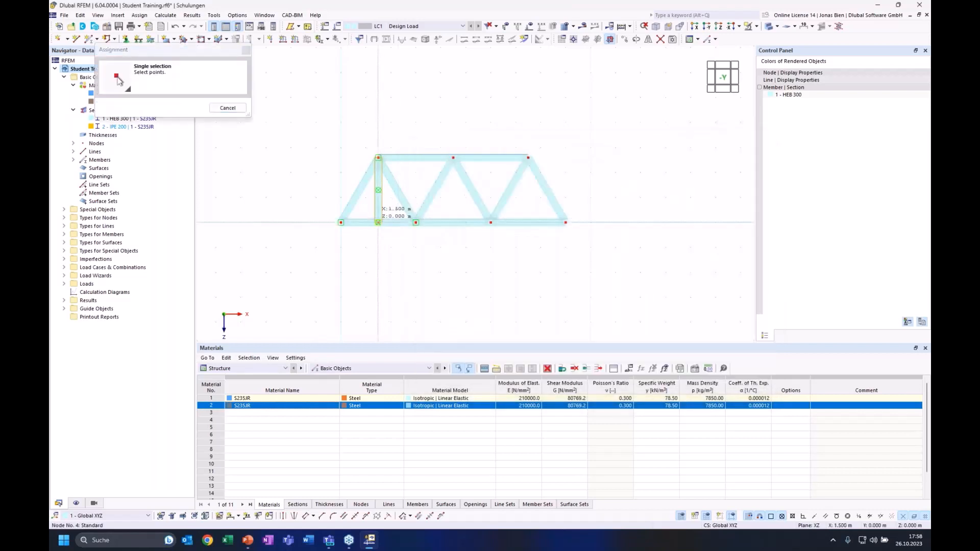
{"action": "left_click", "coordinate": [415, 222]}
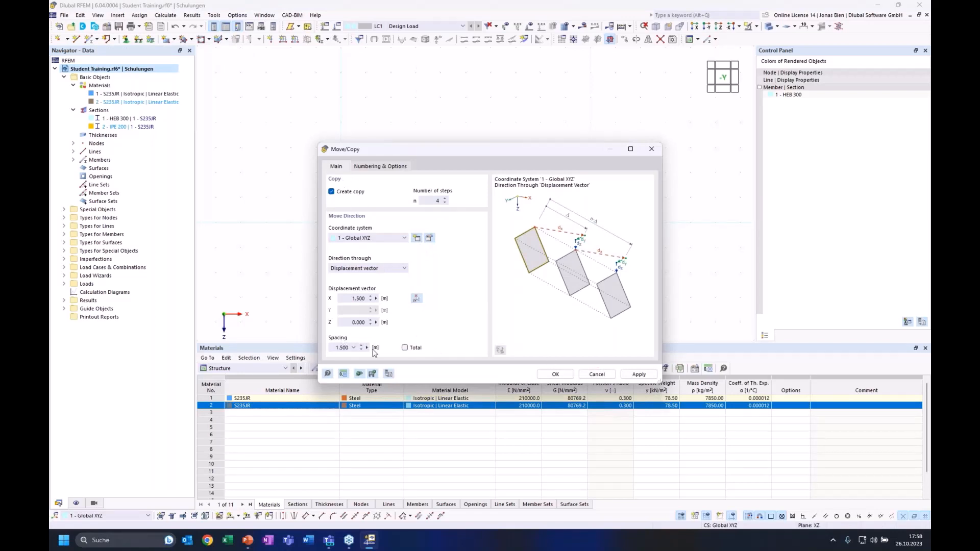
{"action": "left_click", "coordinate": [551, 378]}
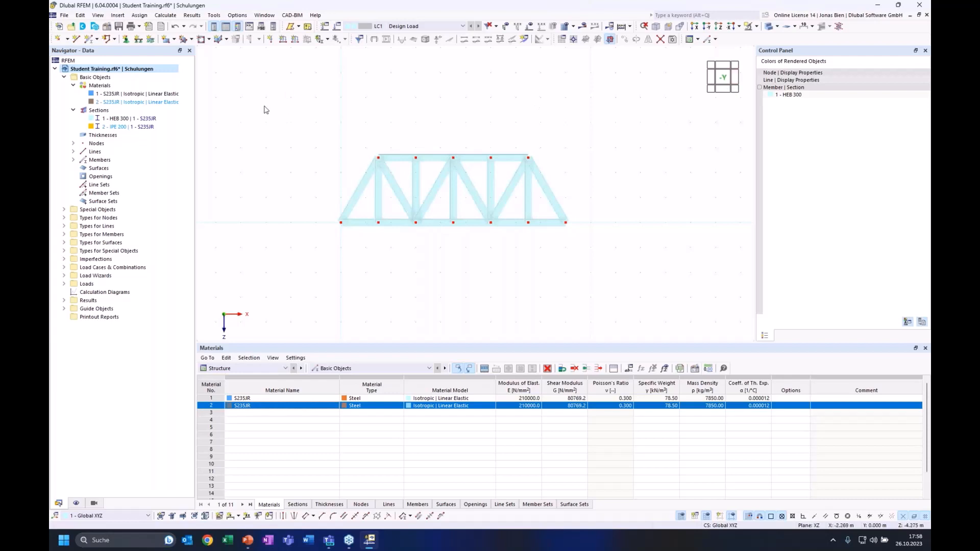
Assign the Hinged nodal support to the bottom chord's end node at the origin
{"action": "left_click", "coordinate": [126, 39]}
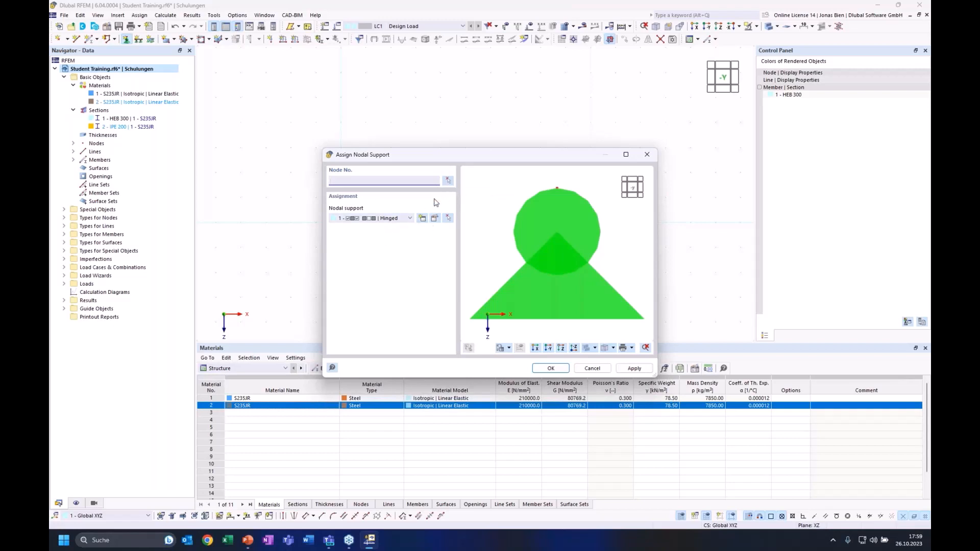
{"action": "left_click", "coordinate": [447, 181]}
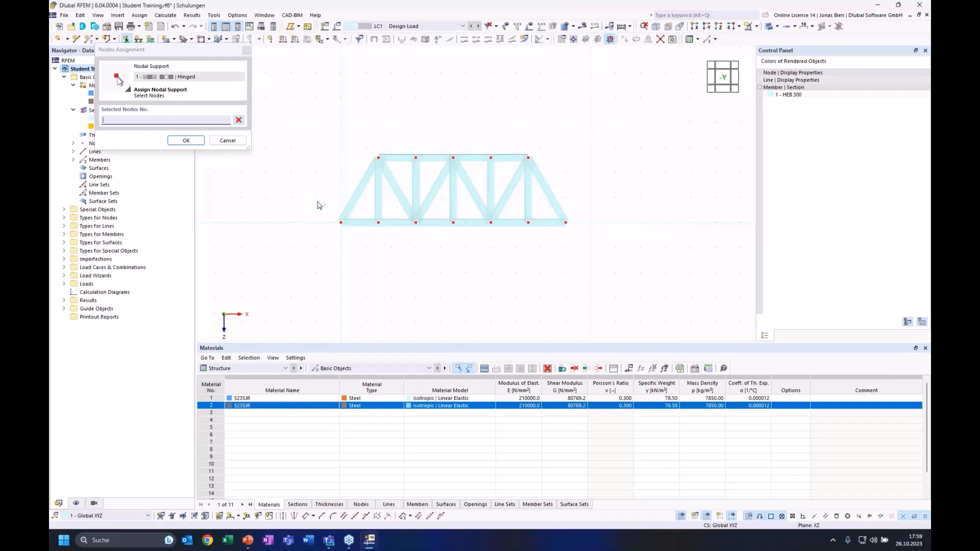
{"action": "left_click_drag", "start_coordinate": [318, 201], "coordinate": [352, 250]}
{"action": "left_click", "coordinate": [187, 140]}
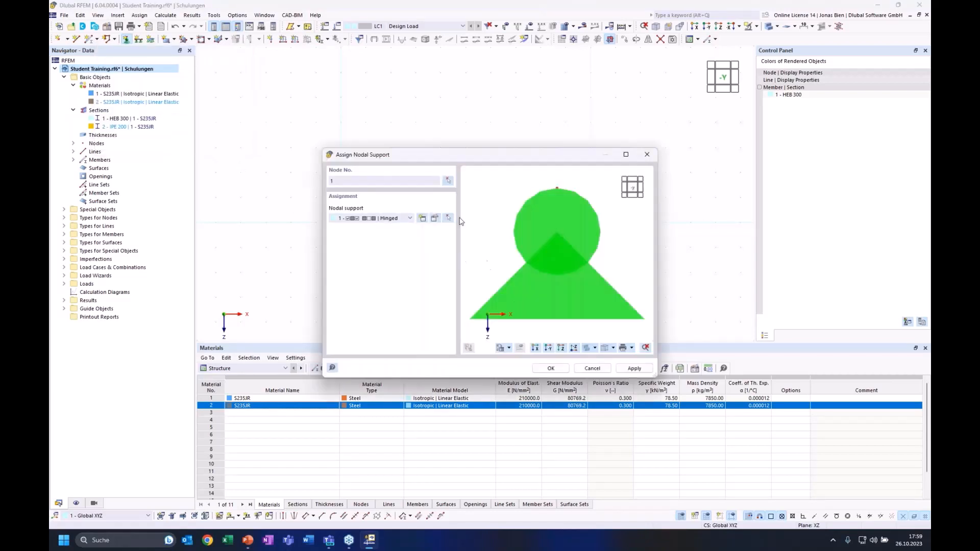
{"action": "left_click", "coordinate": [551, 368]}
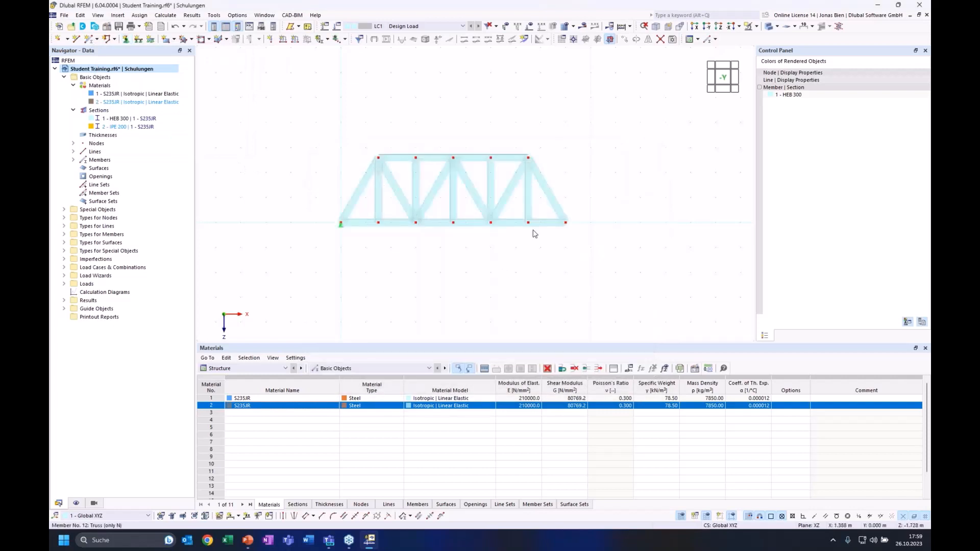
Assign the Roller nodal support to the bottom chord's far end node and end support placement
{"action": "left_click", "coordinate": [126, 38]}
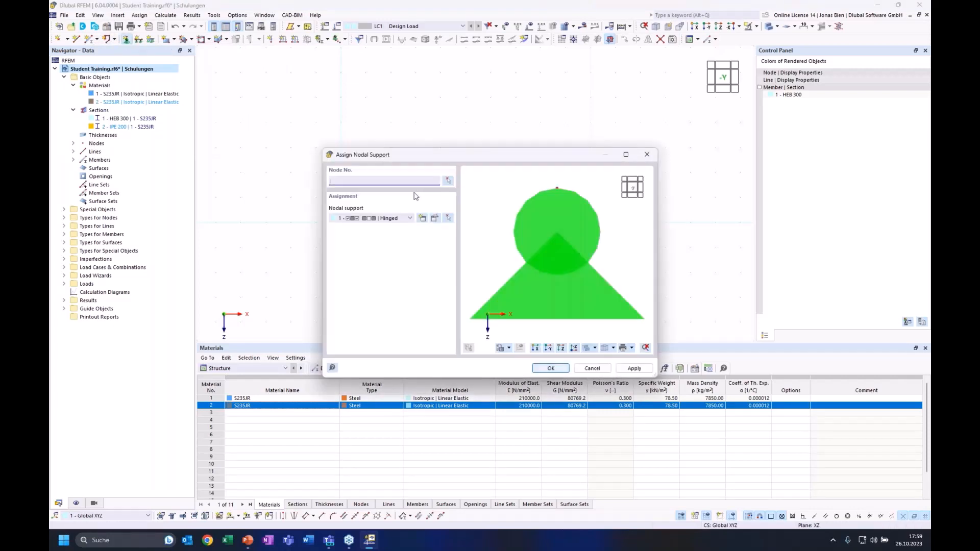
{"action": "left_click", "coordinate": [408, 218]}
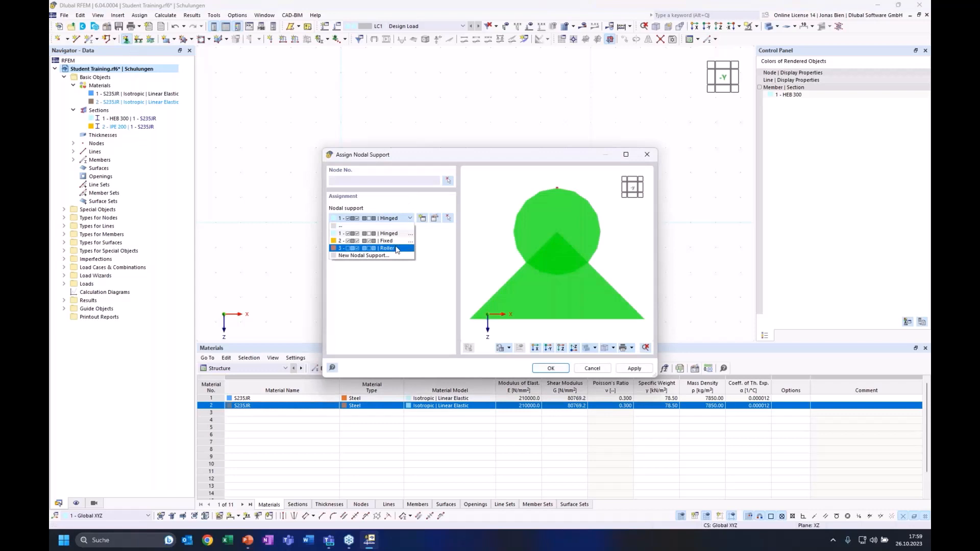
{"action": "left_click", "coordinate": [388, 248]}
{"action": "left_click", "coordinate": [550, 368]}
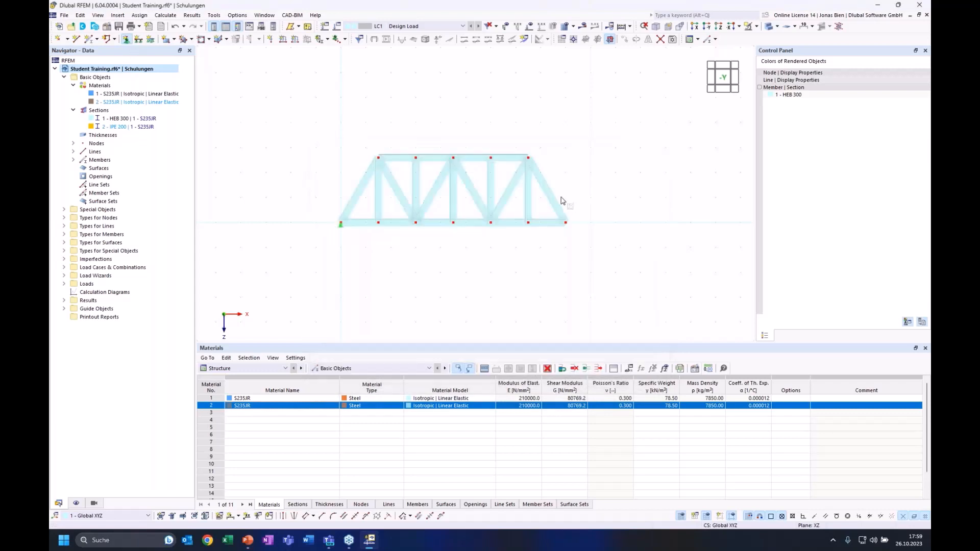
{"action": "left_click", "coordinate": [566, 223]}
{"action": "key", "text": "Escape"}
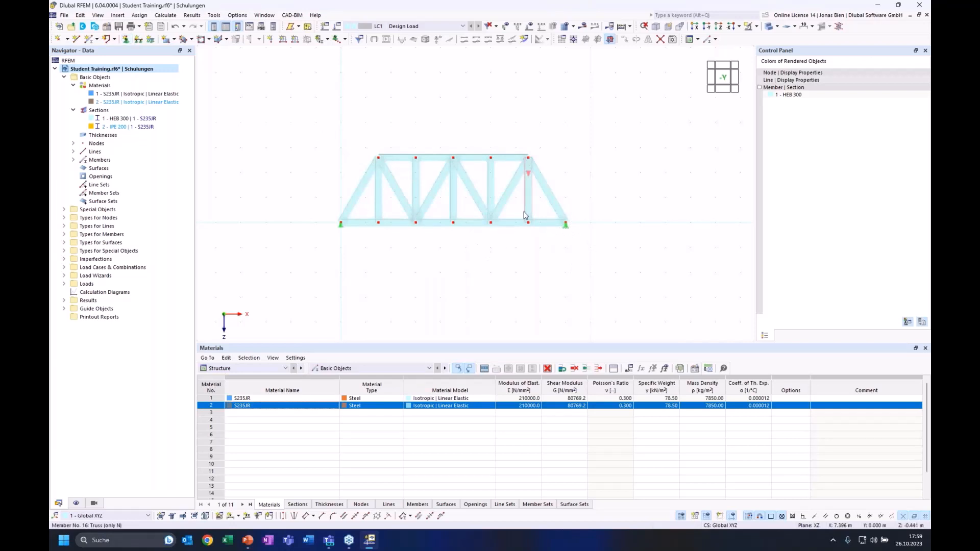
Create a 10 kN nodal force in Z and assign it to the three top chord nodes where the diagonals meet
{"action": "scroll", "coordinate": [526, 210], "scroll_direction": "up", "scroll_amount": 2}
{"action": "scroll", "coordinate": [510, 171], "scroll_direction": "up", "scroll_amount": 1}
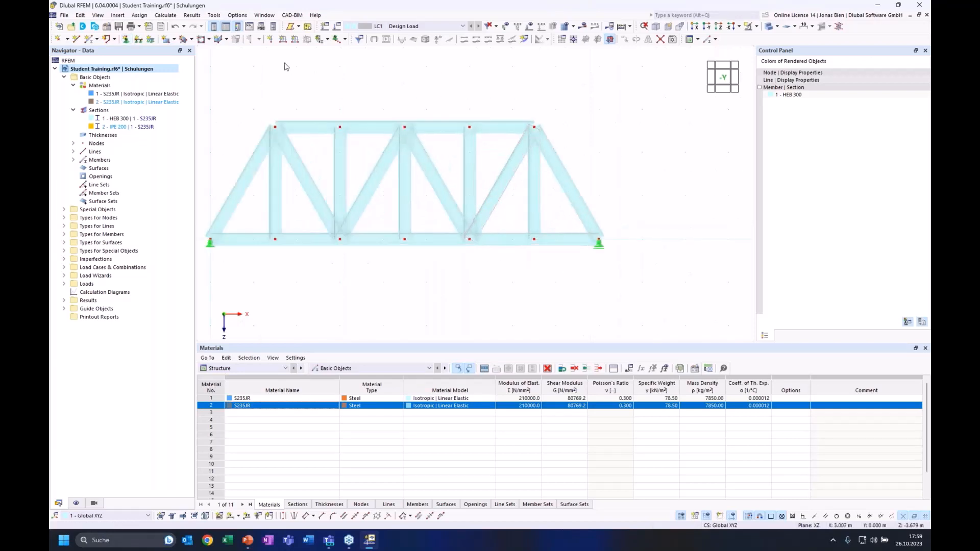
{"action": "left_click", "coordinate": [270, 39]}
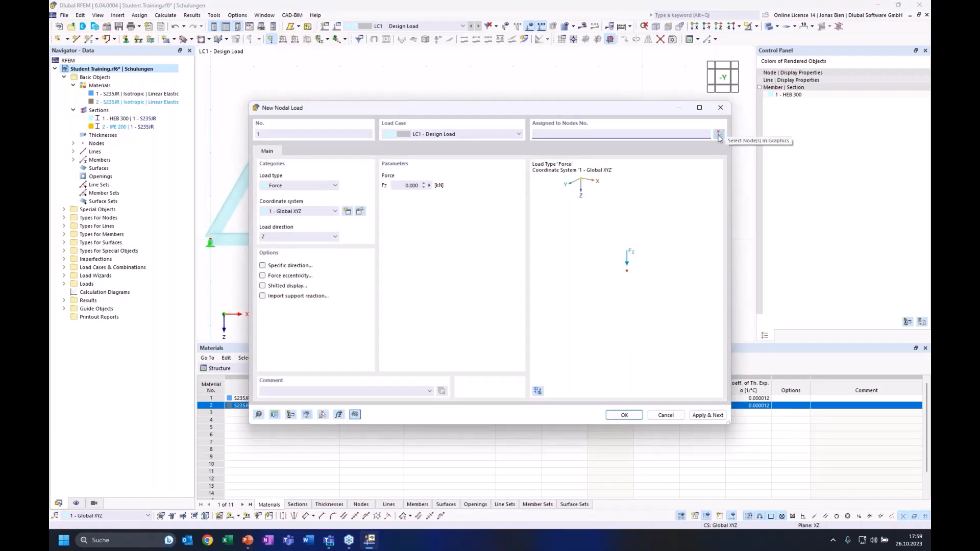
{"action": "left_click", "coordinate": [403, 183]}
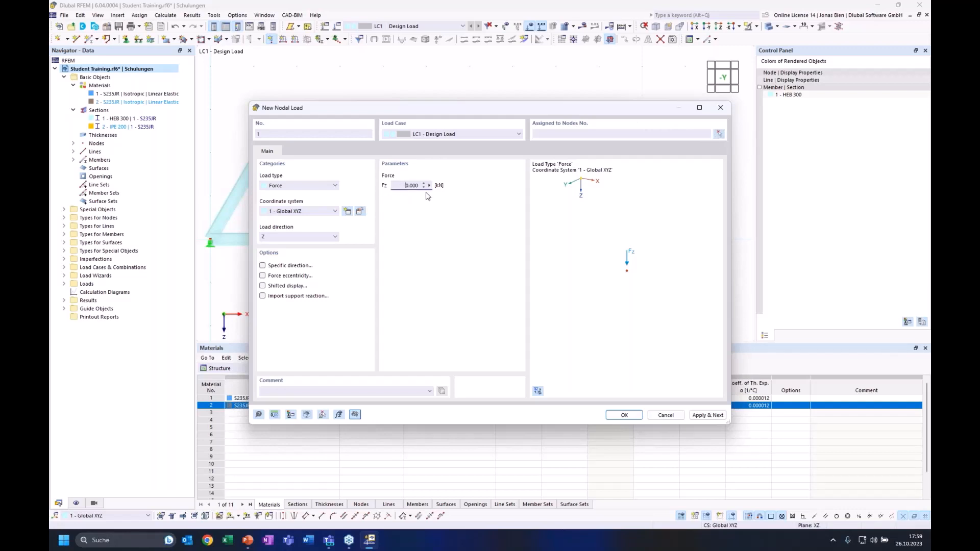
{"action": "left_click_drag", "start_coordinate": [424, 114], "coordinate": [409, 185]}
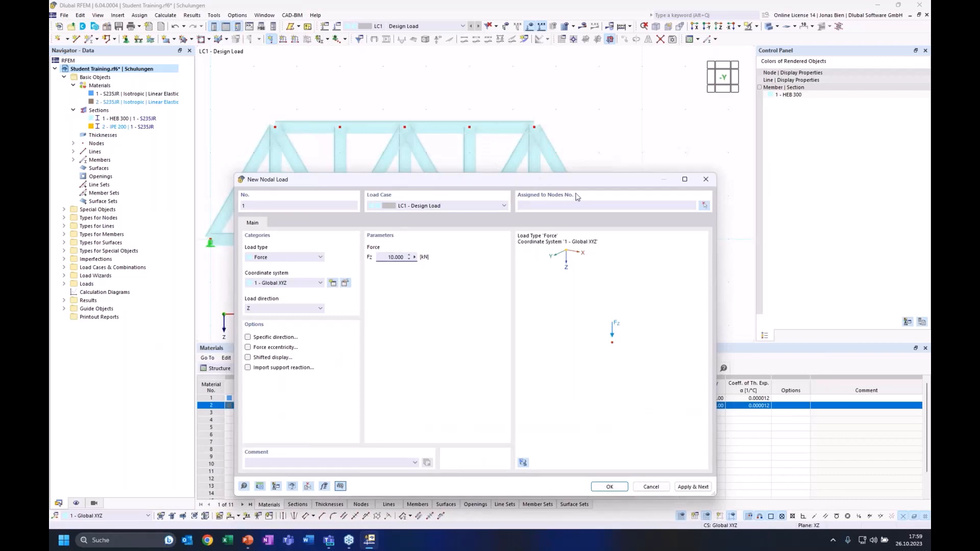
{"action": "left_click", "coordinate": [705, 206]}
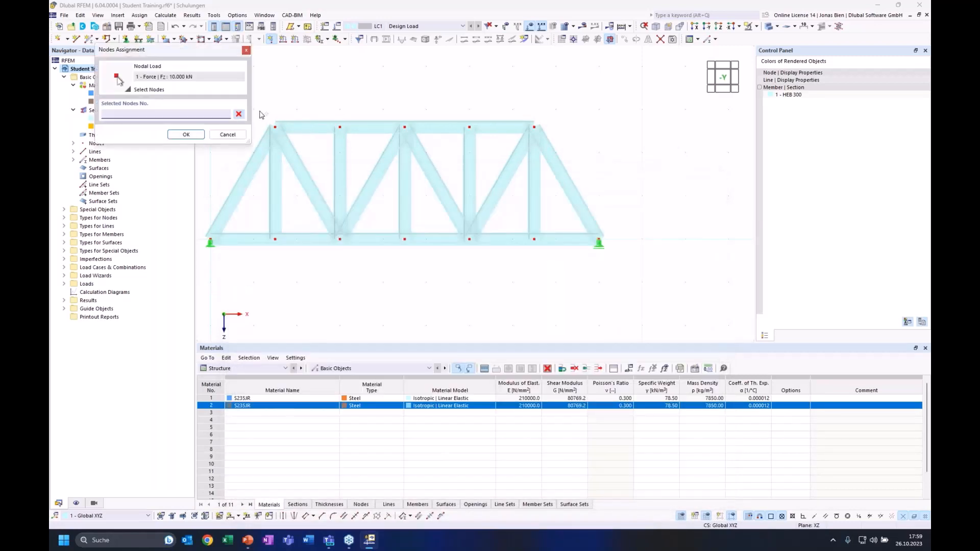
{"action": "left_click", "coordinate": [275, 127]}
{"action": "left_click", "coordinate": [404, 127]}
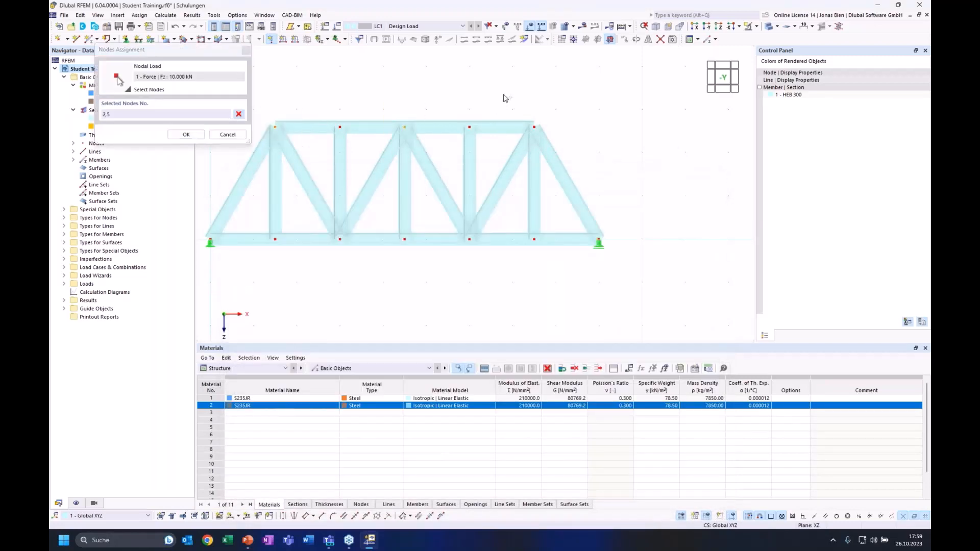
{"action": "left_click", "coordinate": [534, 127]}
{"action": "left_click", "coordinate": [187, 135]}
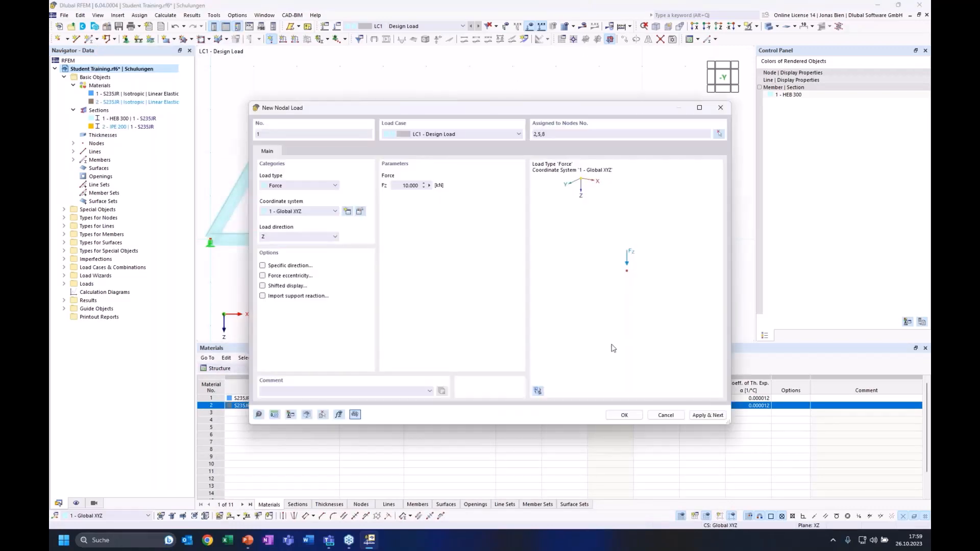
{"action": "left_click", "coordinate": [625, 415]}
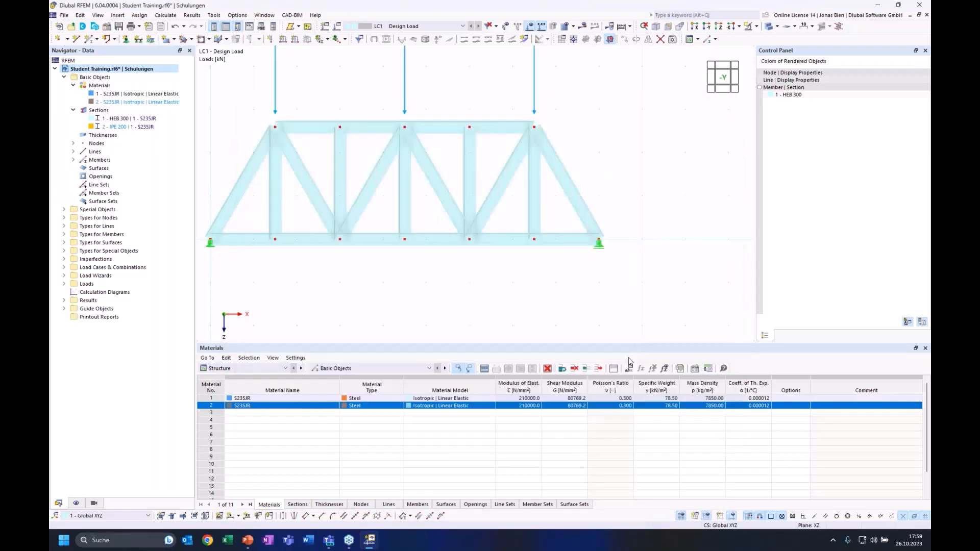
Set the nodal force on the top chord's end node nearest the roller support to 20 kN
{"action": "scroll", "coordinate": [645, 176], "scroll_direction": "down", "scroll_amount": 1}
{"action": "middle_click_drag", "start_coordinate": [634, 153], "coordinate": [656, 154]}
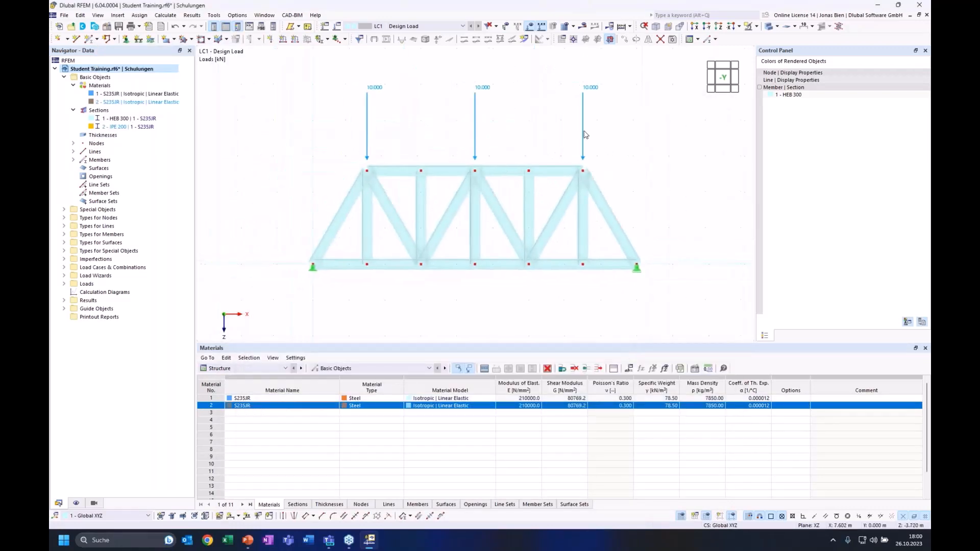
{"action": "double_click", "coordinate": [583, 132]}
{"action": "left_click", "coordinate": [403, 186]}
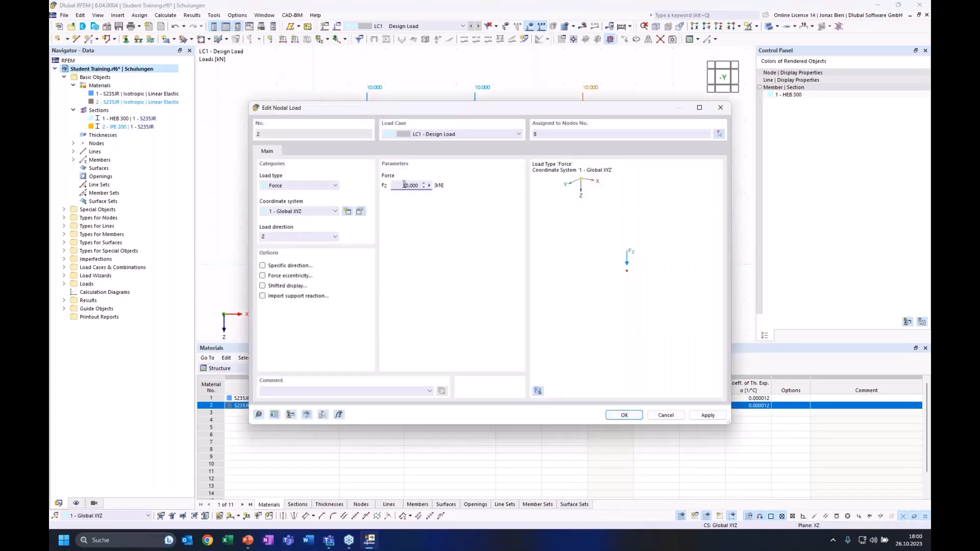
{"action": "type", "text": "2"}
{"action": "left_click", "coordinate": [624, 415]}
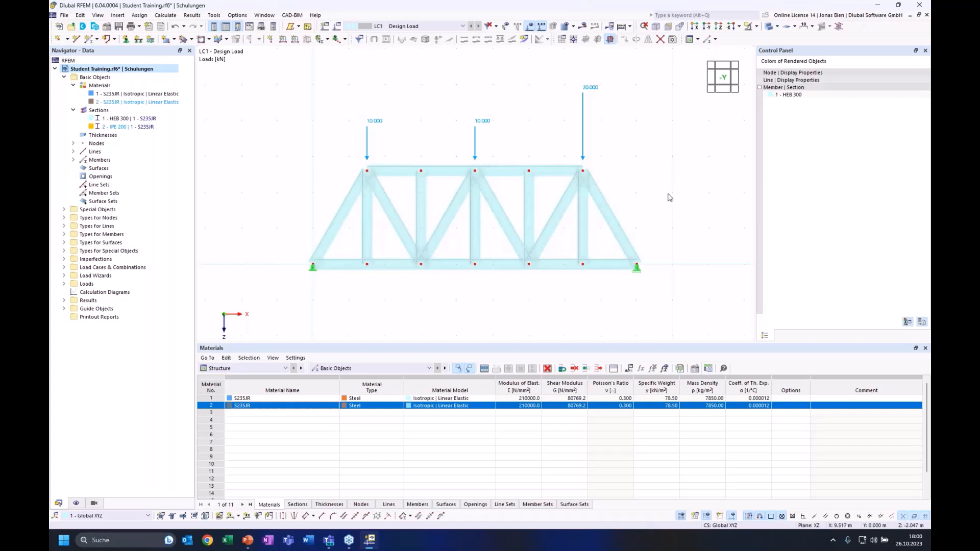
Cycle the truss display through solid and wireframe back to transparent rendering
{"action": "left_click", "coordinate": [769, 27]}
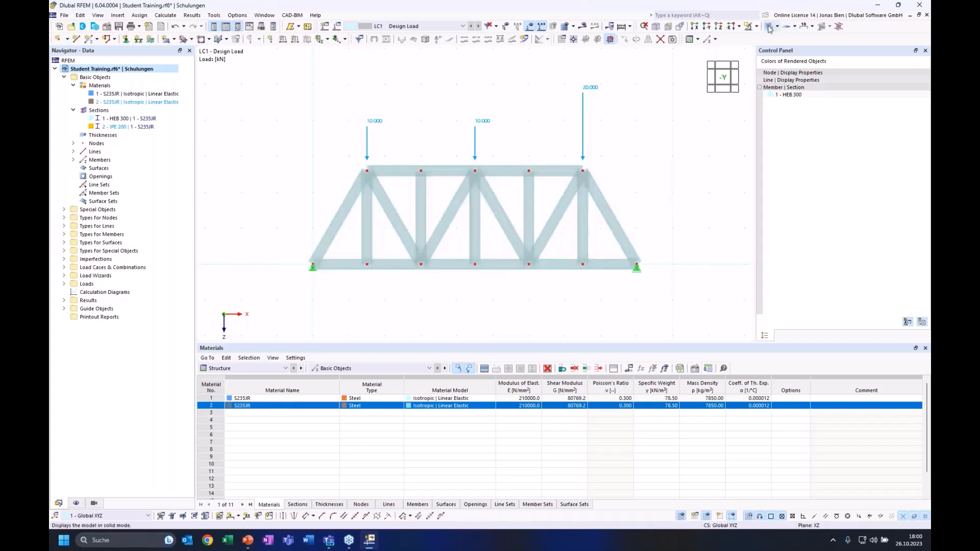
{"action": "left_click", "coordinate": [769, 27]}
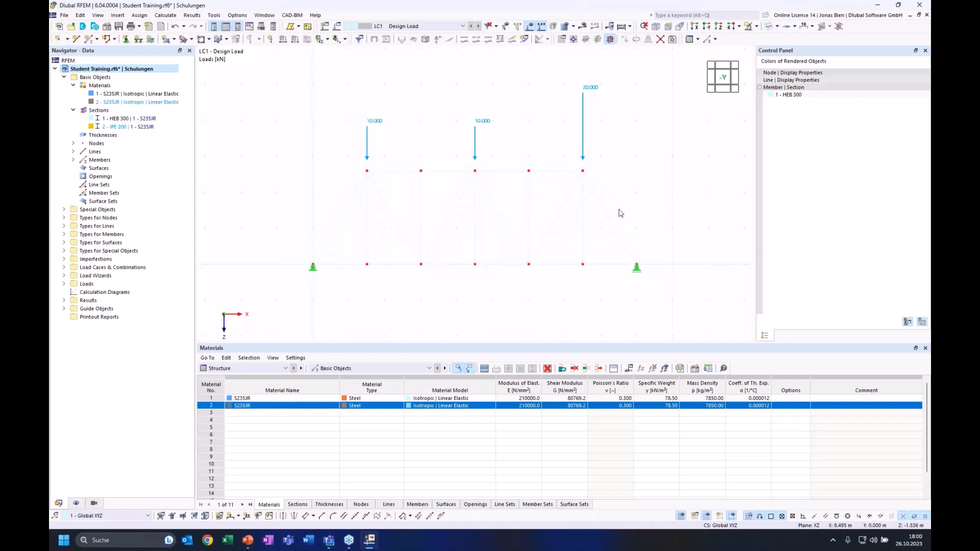
{"action": "scroll", "coordinate": [637, 199], "scroll_direction": "up", "scroll_amount": 1}
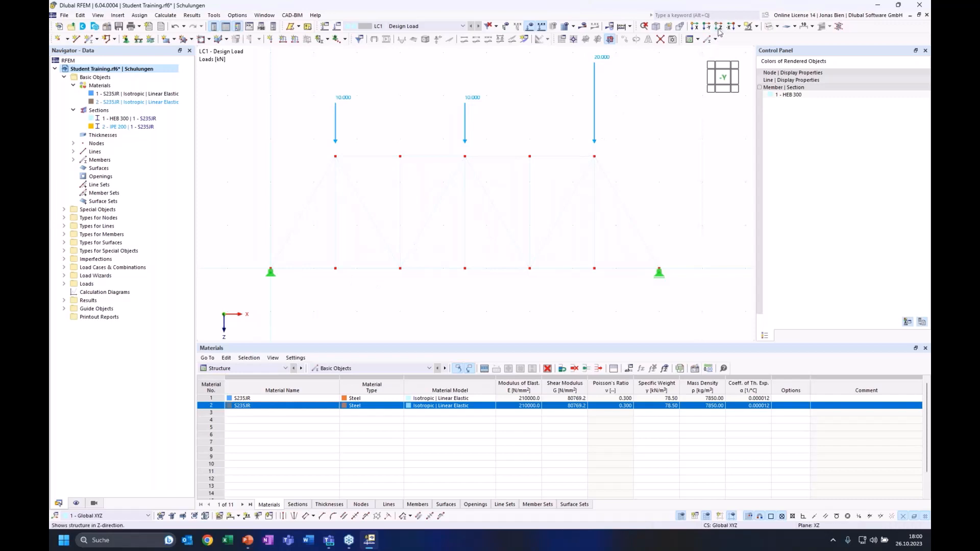
{"action": "left_click", "coordinate": [769, 27]}
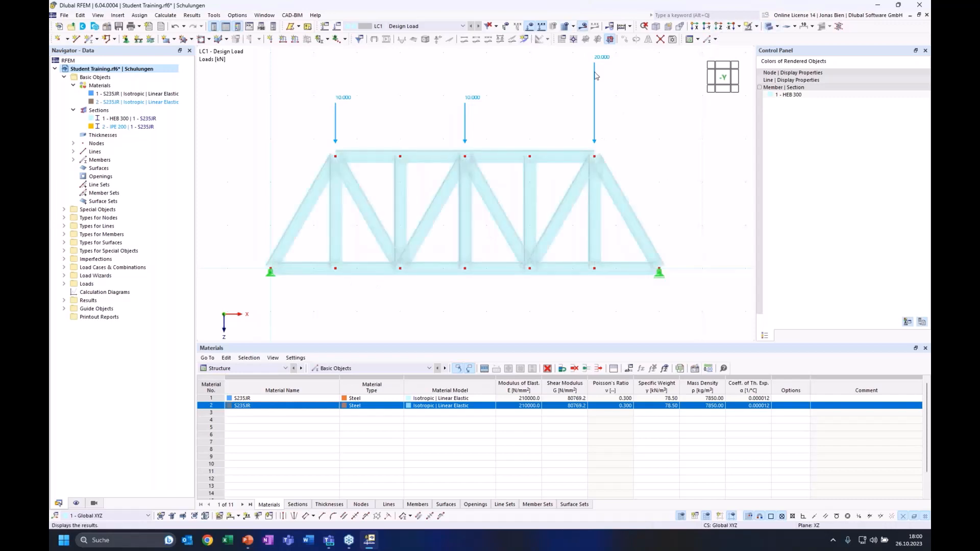
Calculate and show the LC1 results, and check the members' shear force Vy and moments MT and Mz
{"action": "left_click", "coordinate": [582, 26]}
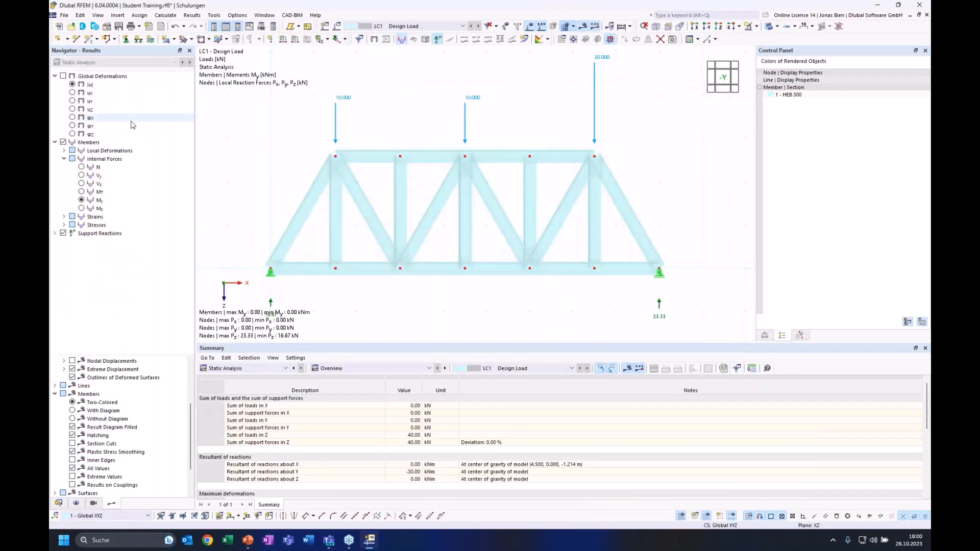
{"action": "left_click", "coordinate": [81, 176]}
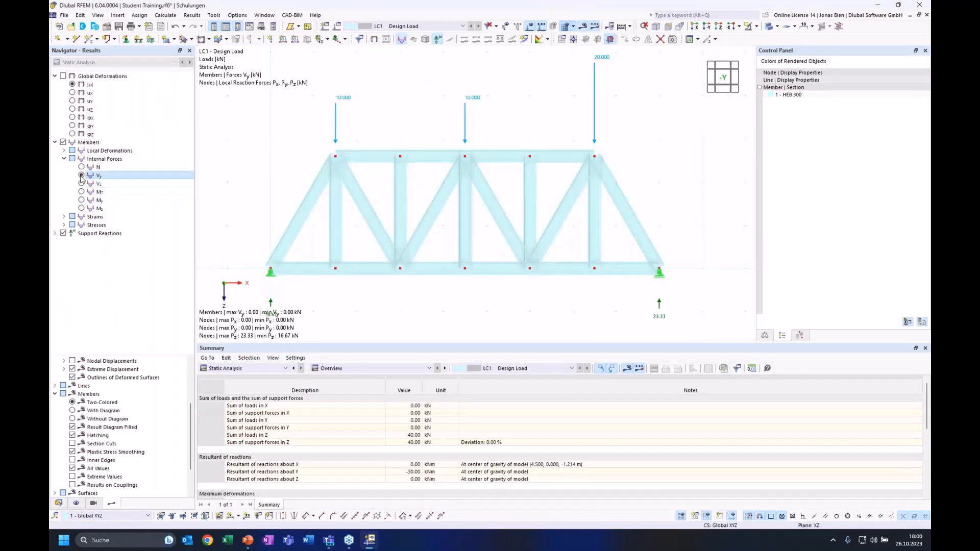
{"action": "left_click", "coordinate": [82, 192]}
{"action": "left_click", "coordinate": [82, 208]}
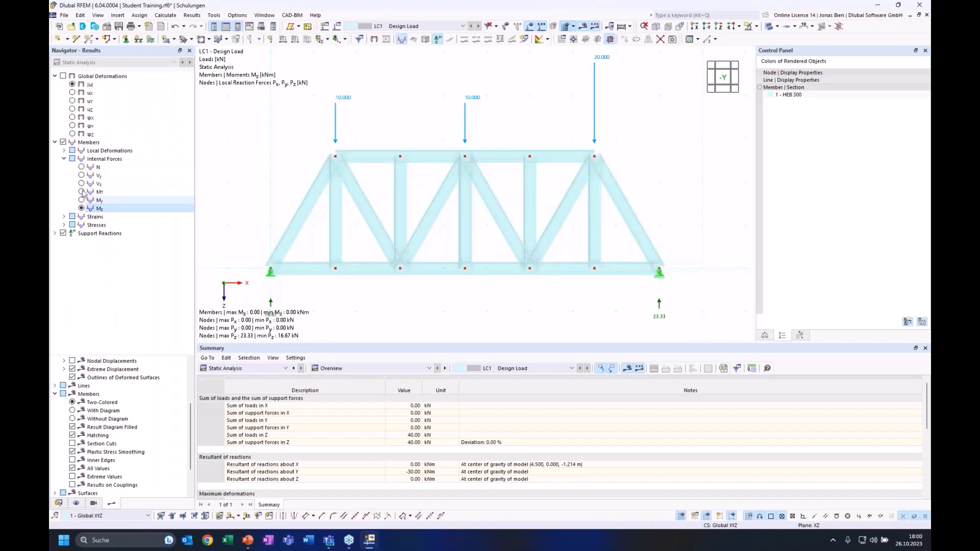
{"action": "left_click", "coordinate": [82, 175]}
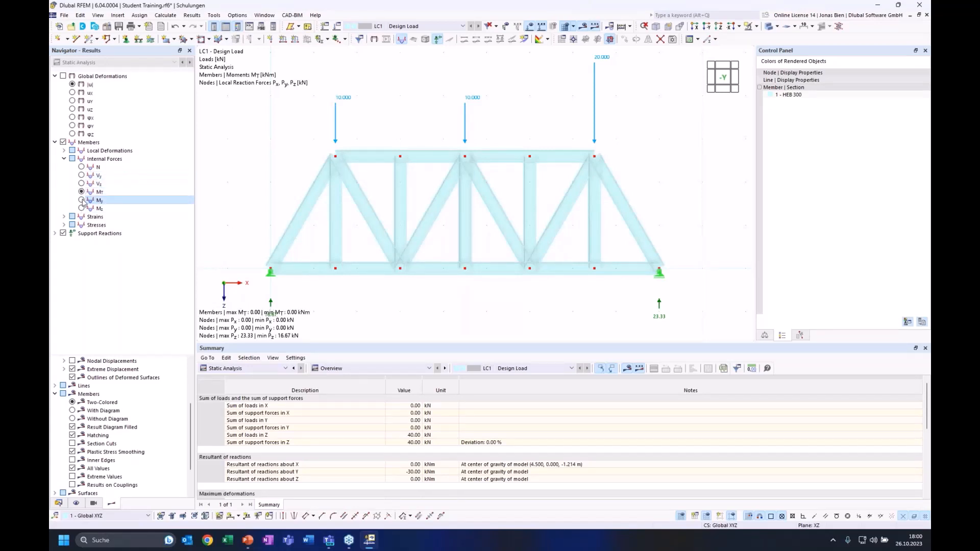
{"action": "left_click", "coordinate": [81, 208]}
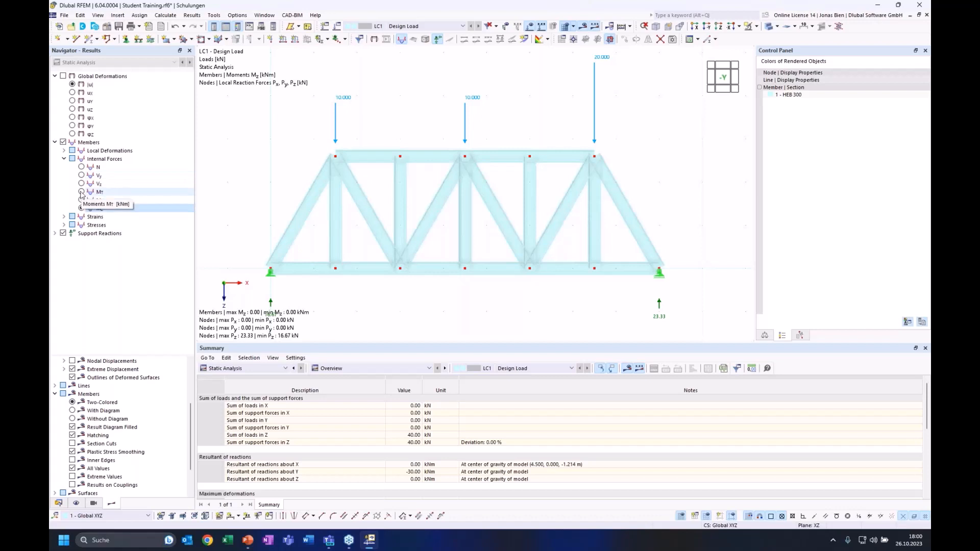
Display the members' axial forces N and switch the model to wireframe display
{"action": "left_click", "coordinate": [81, 167]}
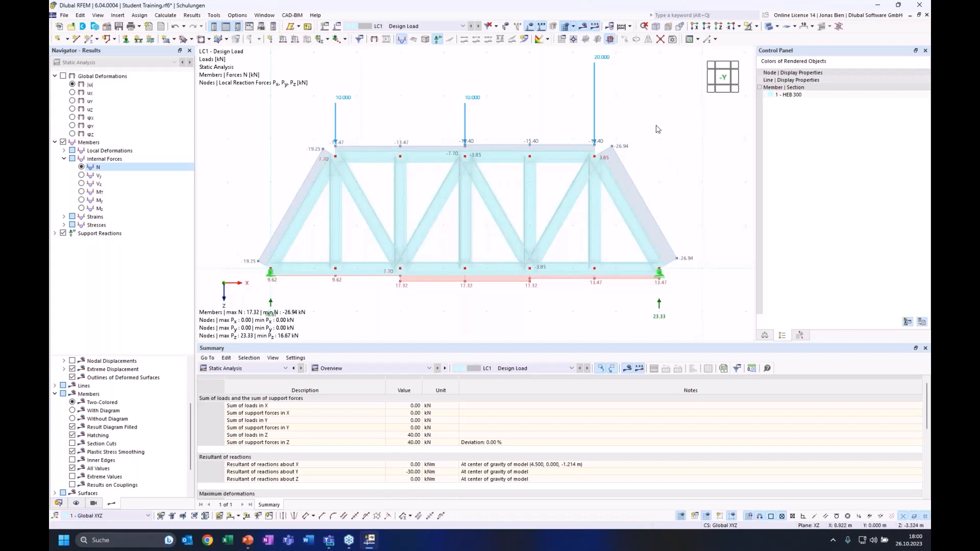
{"action": "mouse_move", "coordinate": [661, 125]}
{"action": "middle_mouse_down"}
{"action": "mouse_move", "coordinate": [668, 142]}
{"action": "mouse_move", "coordinate": [670, 130]}
{"action": "middle_mouse_up"}
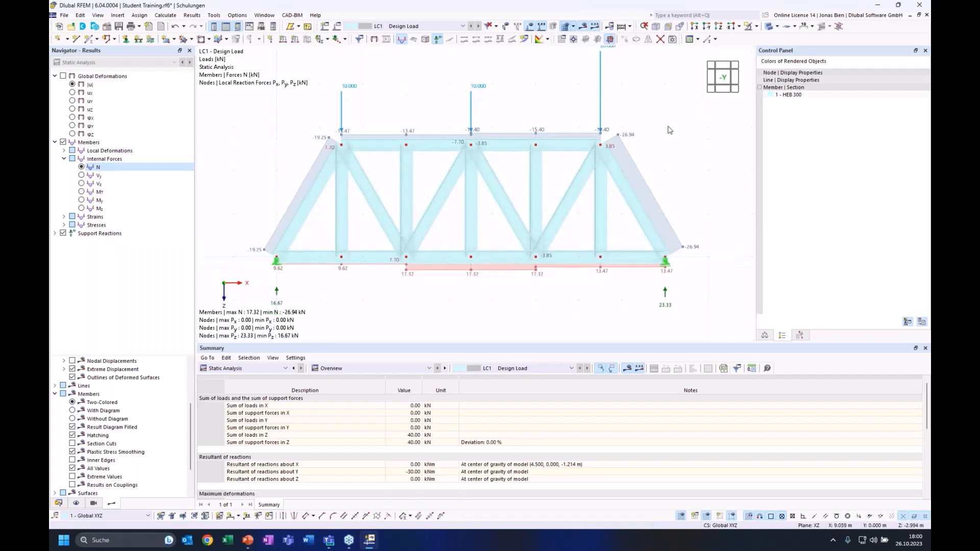
{"action": "scroll", "coordinate": [670, 129], "scroll_direction": "down", "scroll_amount": 2}
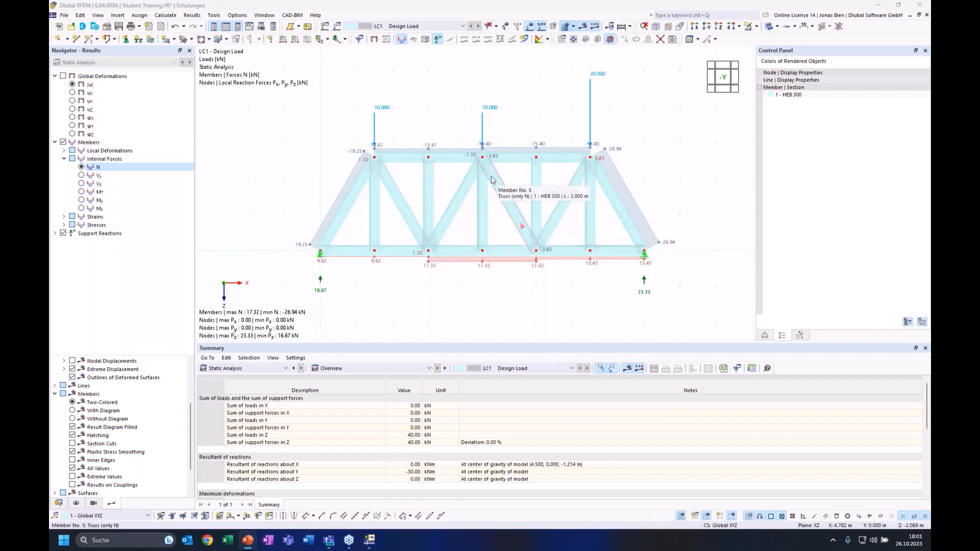
{"action": "left_click", "coordinate": [777, 26]}
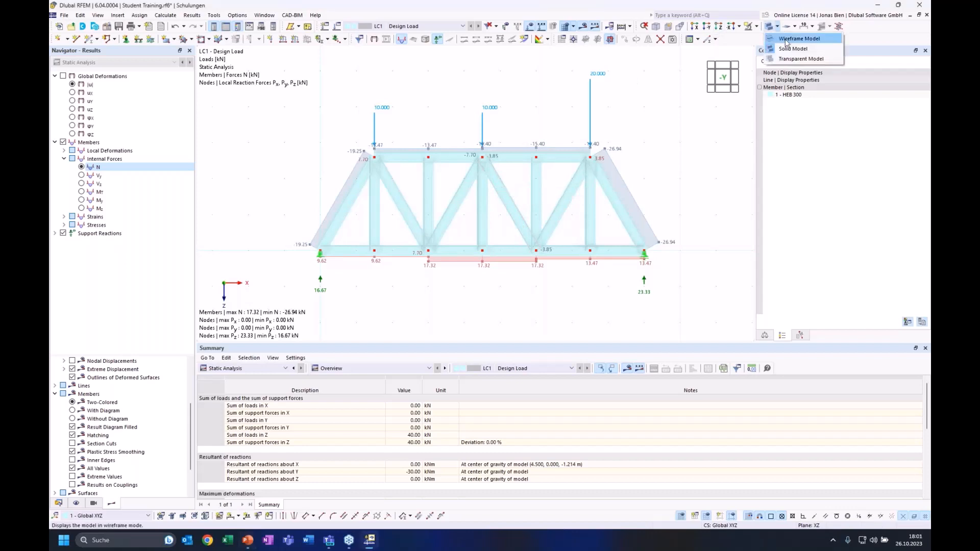
{"action": "left_click", "coordinate": [787, 39]}
Examine the axial force diagrams at the middle top chord node and across the whole truss
{"action": "scroll", "coordinate": [475, 190], "scroll_direction": "up", "scroll_amount": 5}
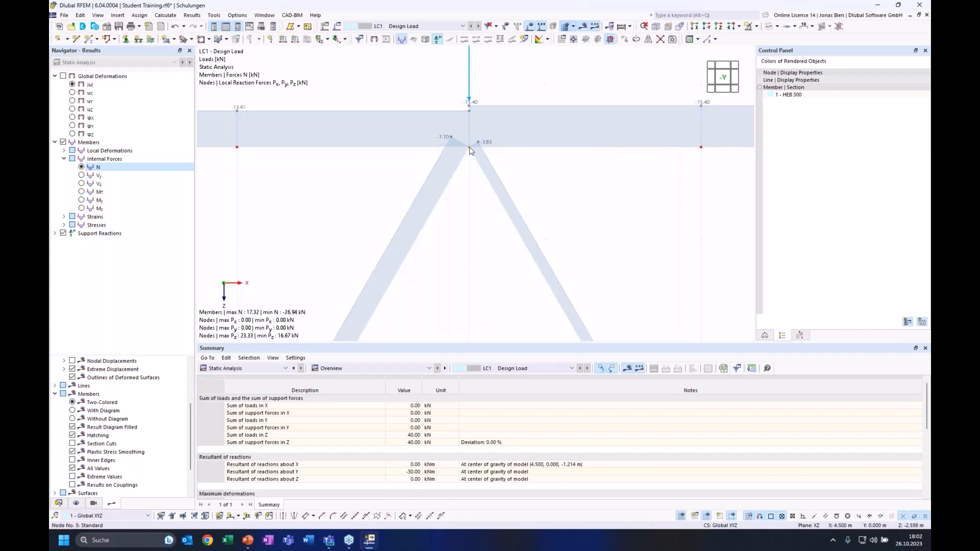
{"action": "mouse_move", "coordinate": [470, 150]}
{"action": "scroll", "coordinate": [547, 175], "scroll_direction": "down", "scroll_amount": 1}
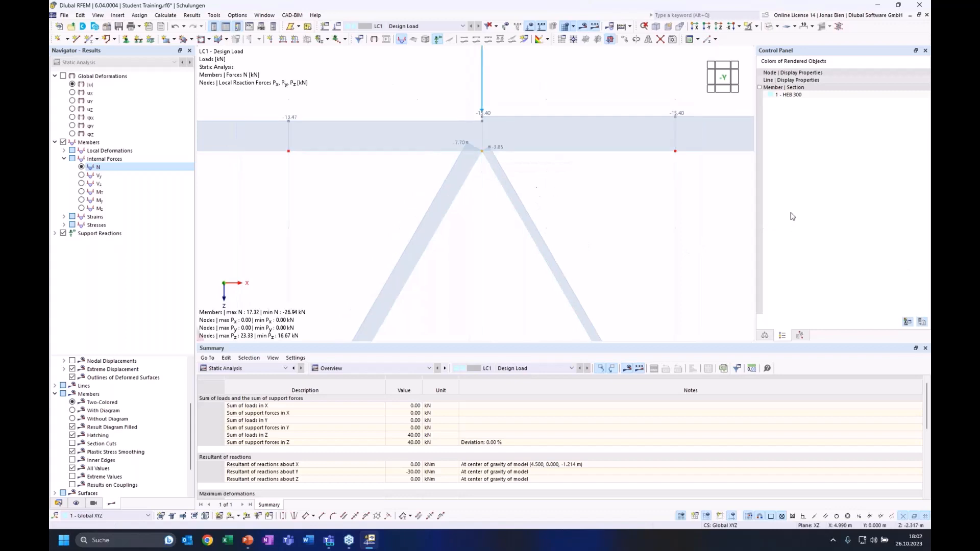
{"action": "scroll", "coordinate": [648, 267], "scroll_direction": "down", "scroll_amount": 3}
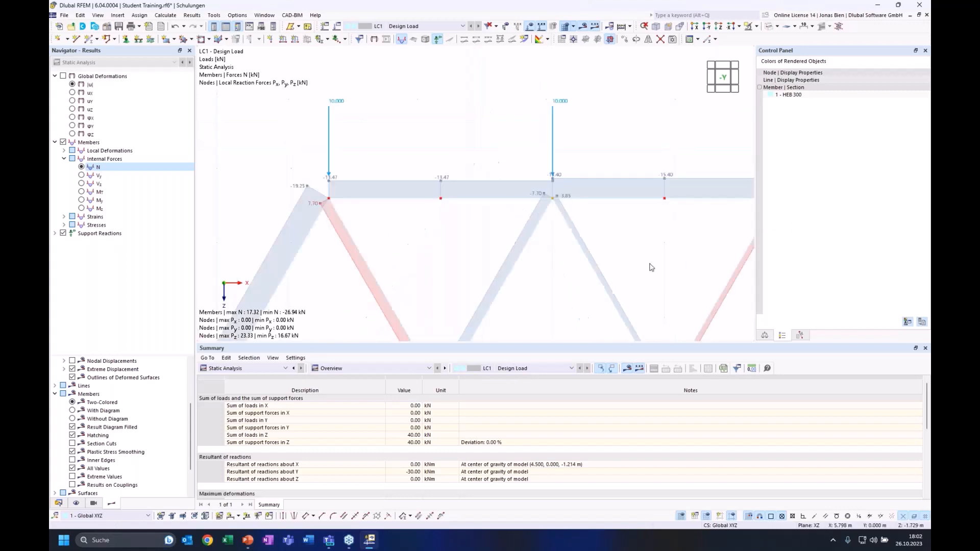
{"action": "middle_click_drag", "start_coordinate": [577, 116], "coordinate": [561, 119]}
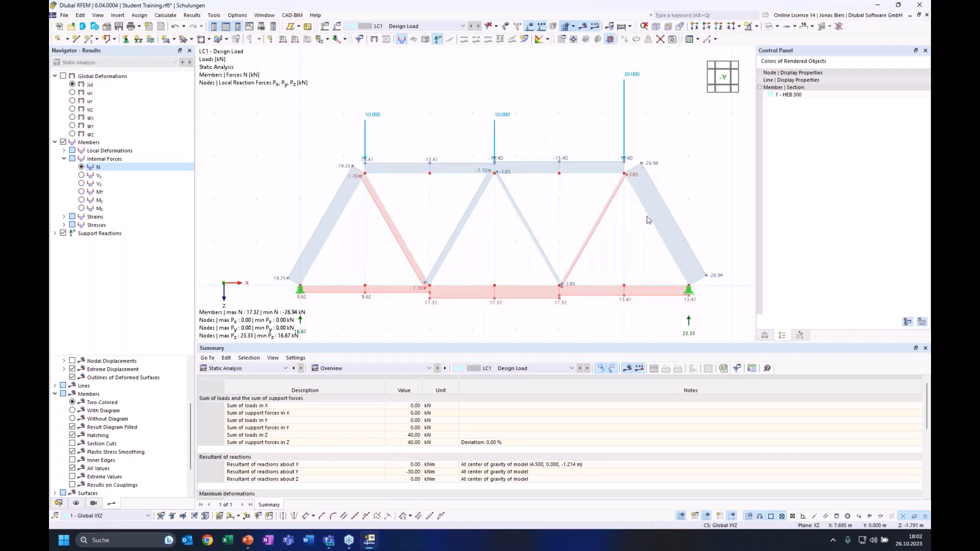
{"action": "middle_click_drag", "start_coordinate": [704, 186], "coordinate": [708, 162]}
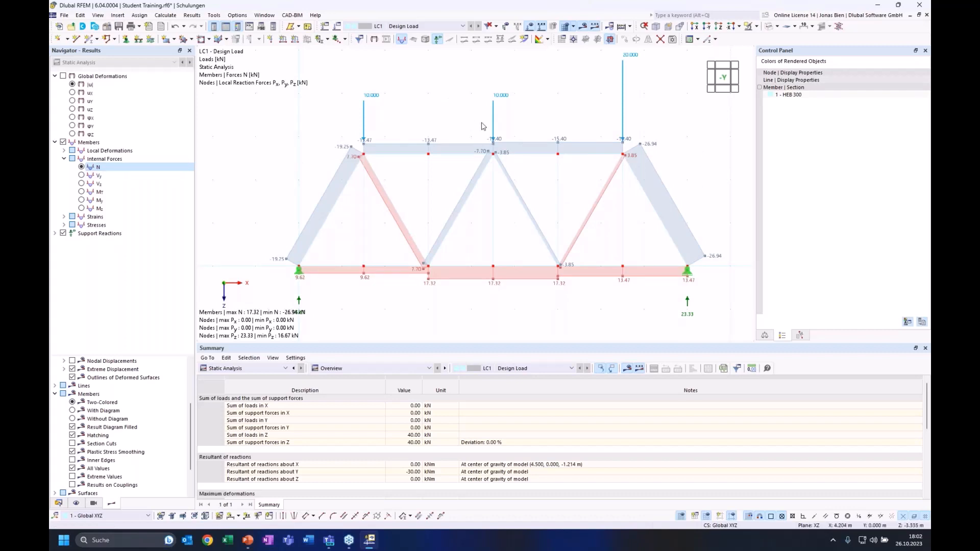
{"action": "mouse_move", "coordinate": [685, 115]}
{"action": "middle_mouse_down"}
{"action": "mouse_move", "coordinate": [661, 78]}
{"action": "mouse_move", "coordinate": [646, 87]}
{"action": "mouse_move", "coordinate": [669, 118]}
{"action": "middle_mouse_up"}
{"action": "scroll", "coordinate": [682, 95], "scroll_direction": "down", "scroll_amount": 2}
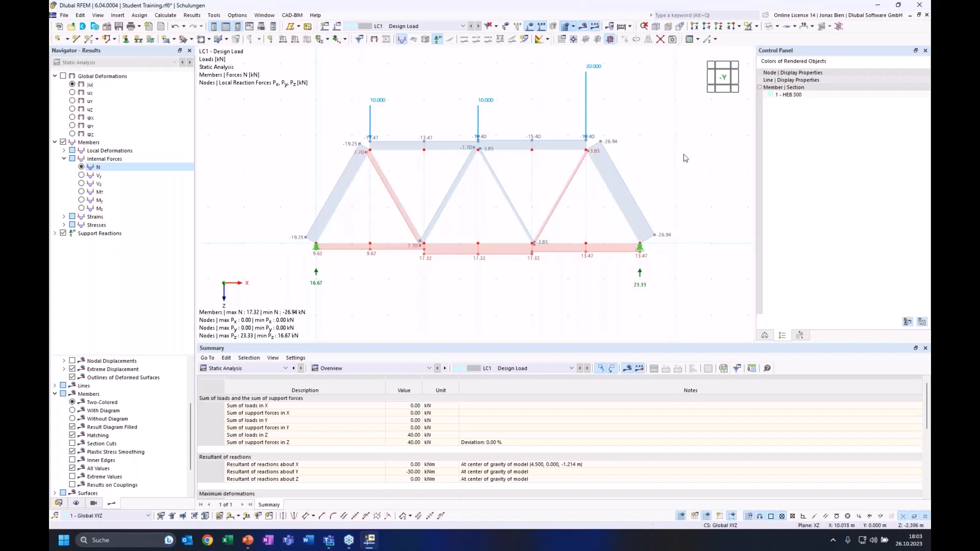
{"action": "middle_click_drag", "start_coordinate": [690, 148], "coordinate": [648, 160]}
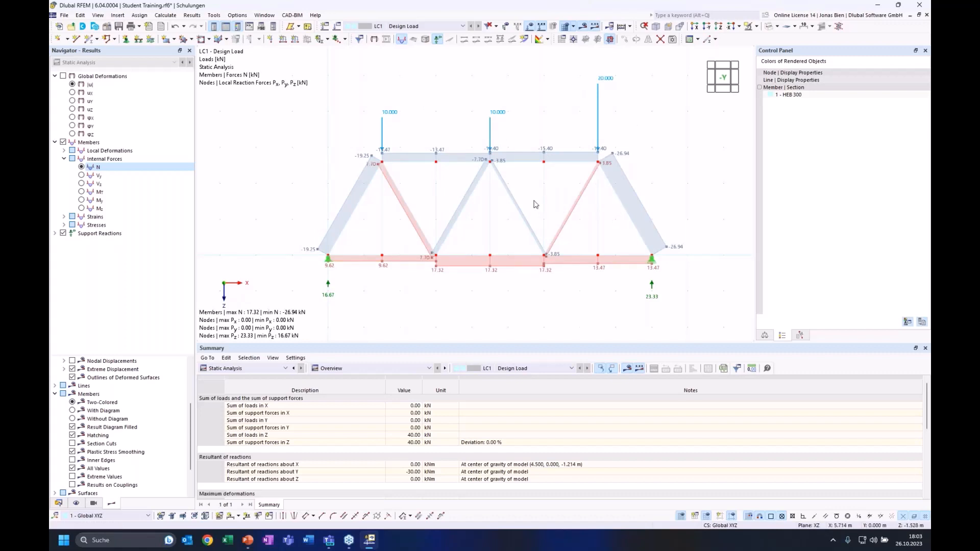
Display the global deformations |u| of the truss with the deformed members drawn as lines
{"action": "left_click", "coordinate": [72, 84]}
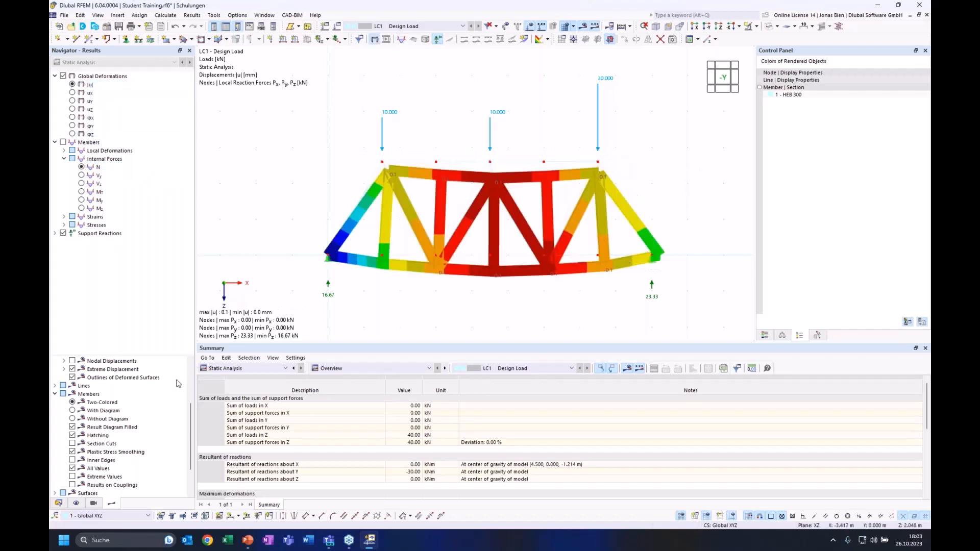
{"action": "scroll", "coordinate": [88, 403], "scroll_direction": "up", "scroll_amount": 3}
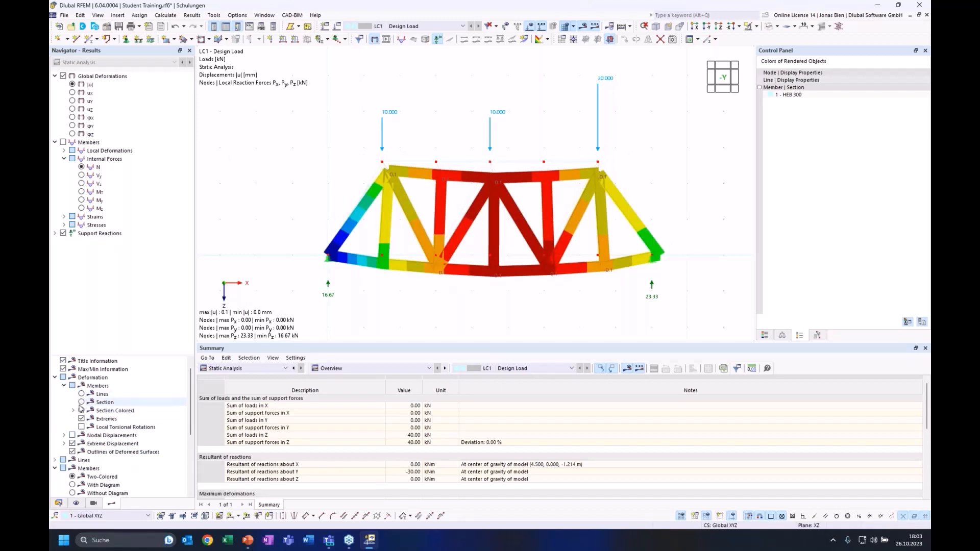
{"action": "left_click", "coordinate": [82, 394]}
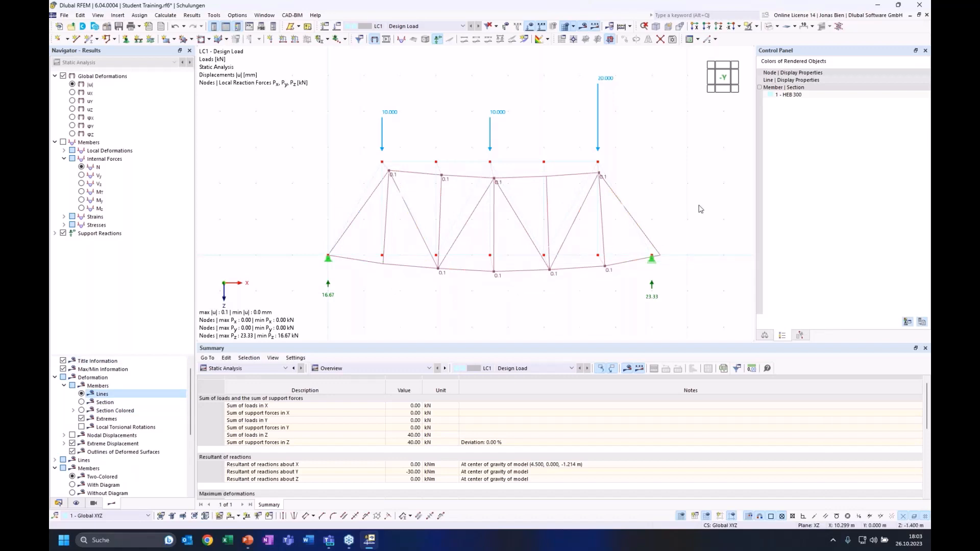
{"action": "middle_click_drag", "start_coordinate": [695, 204], "coordinate": [661, 219], "text": "ctrl"}
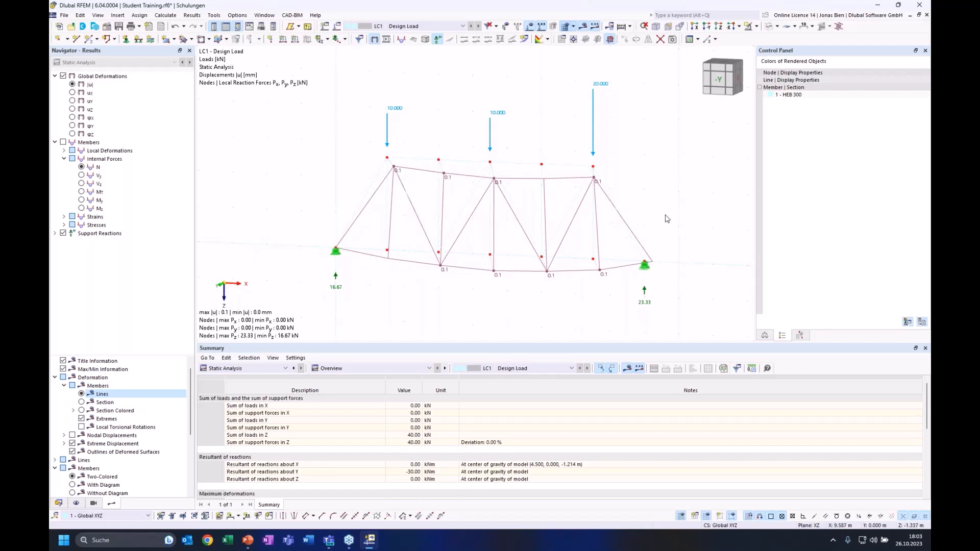
Examine the truss's deformed shape in front view and check the "Generated truss structure" slide in PowerPoint
{"action": "middle_click_drag", "start_coordinate": [652, 208], "coordinate": [651, 193]}
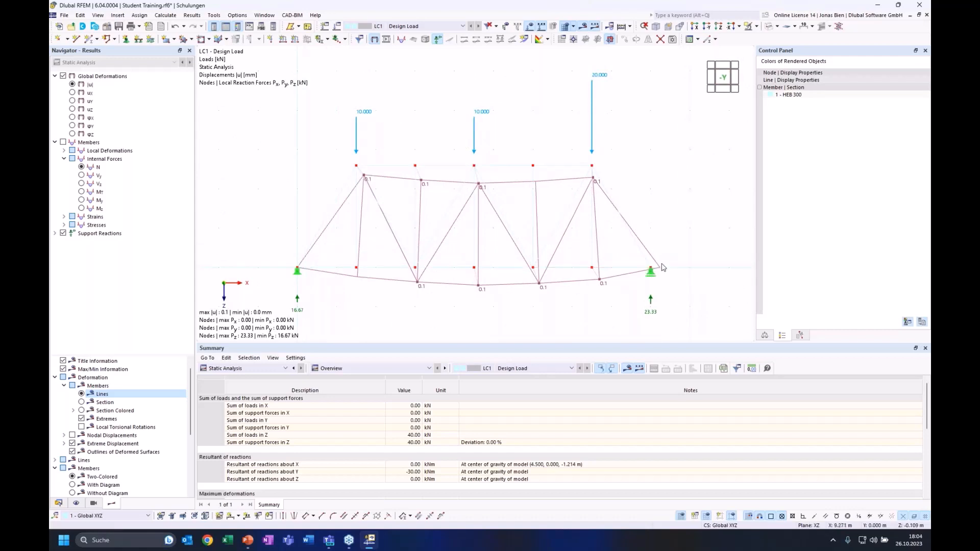
{"action": "scroll", "coordinate": [704, 241], "scroll_direction": "down", "scroll_amount": 1}
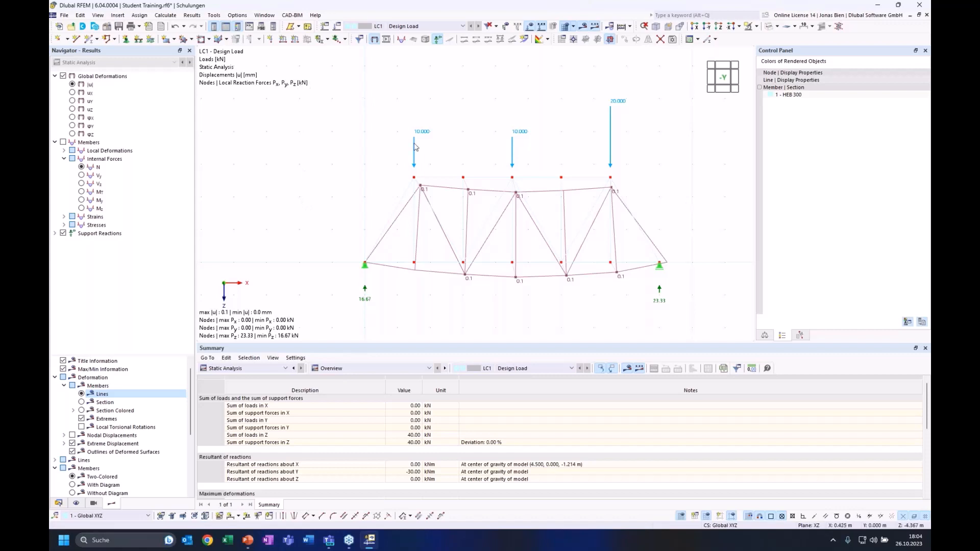
{"action": "mouse_move", "coordinate": [248, 545]}
{"action": "left_click", "coordinate": [248, 541]}
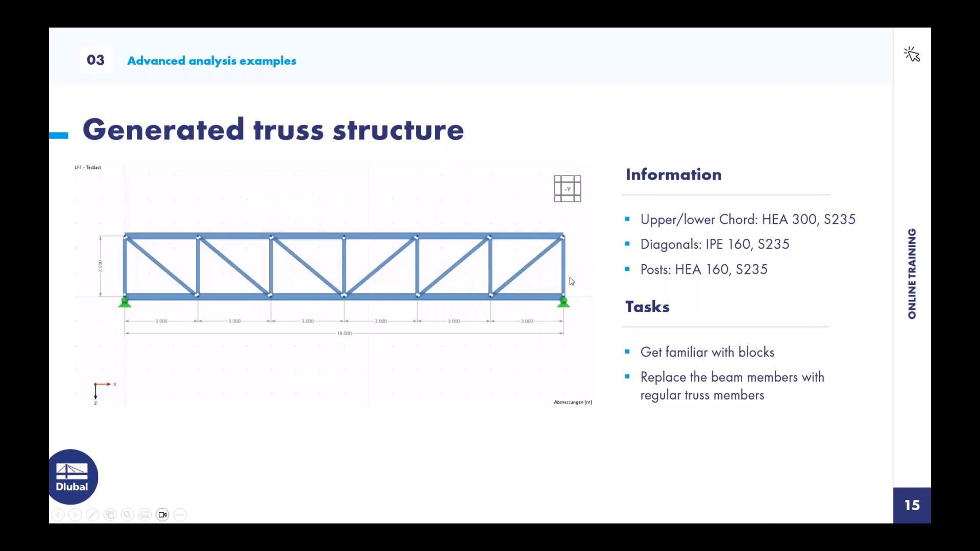
Switch back to RFEM and delete the entire truss together with its supports and loads
{"action": "key", "text": "alt+Tab"}
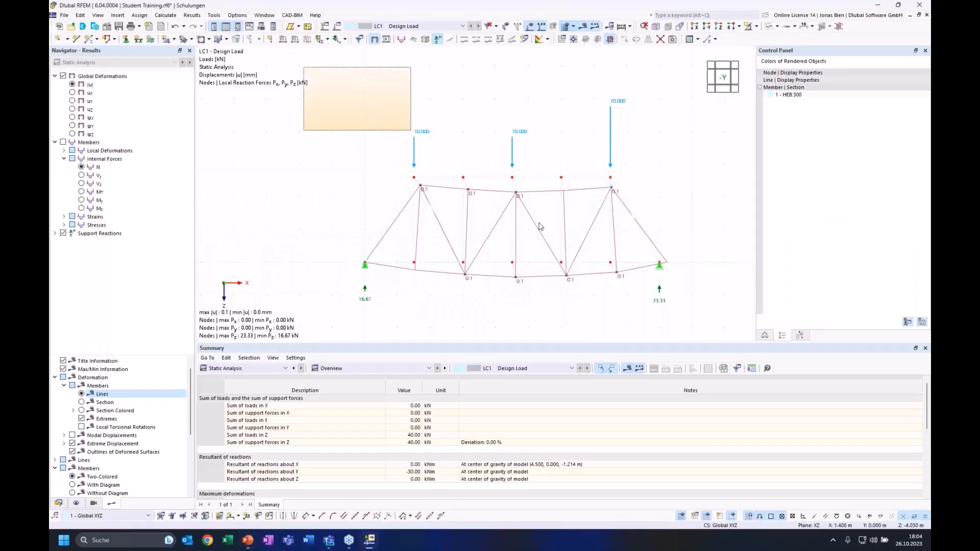
{"action": "left_click_drag", "start_coordinate": [539, 223], "coordinate": [734, 319]}
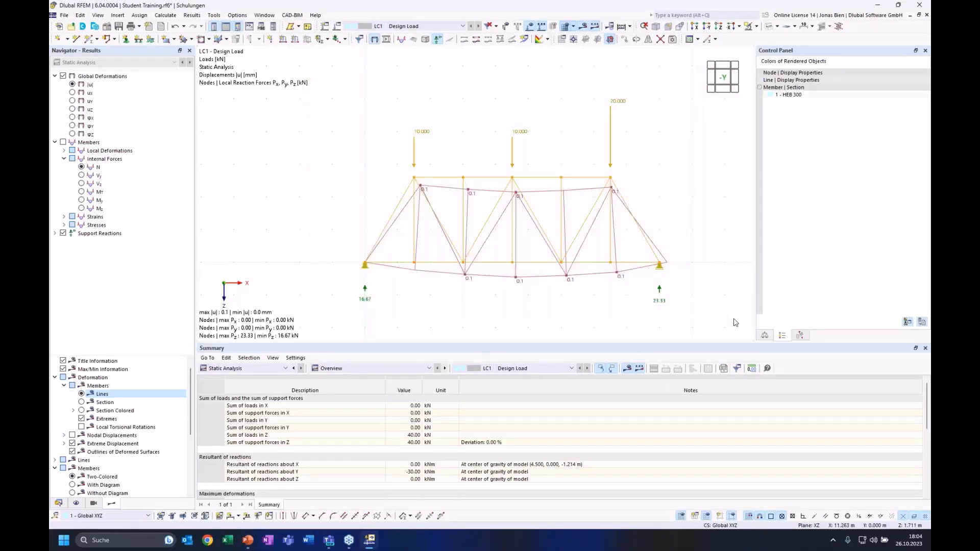
{"action": "key", "text": "Delete"}
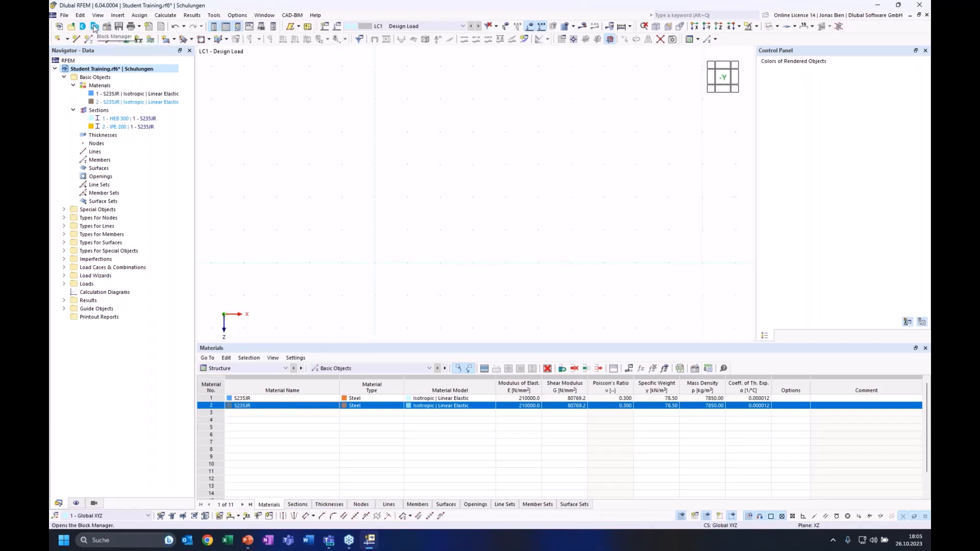
Start a new block under the special objects and bring up the block library for it
{"action": "left_click", "coordinate": [117, 40]}
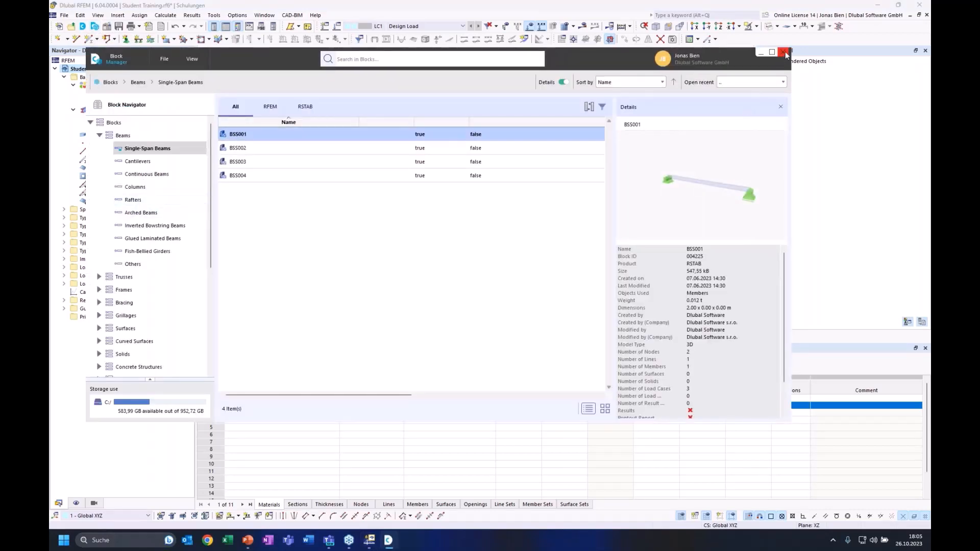
{"action": "left_click", "coordinate": [784, 52]}
{"action": "left_click", "coordinate": [63, 210]}
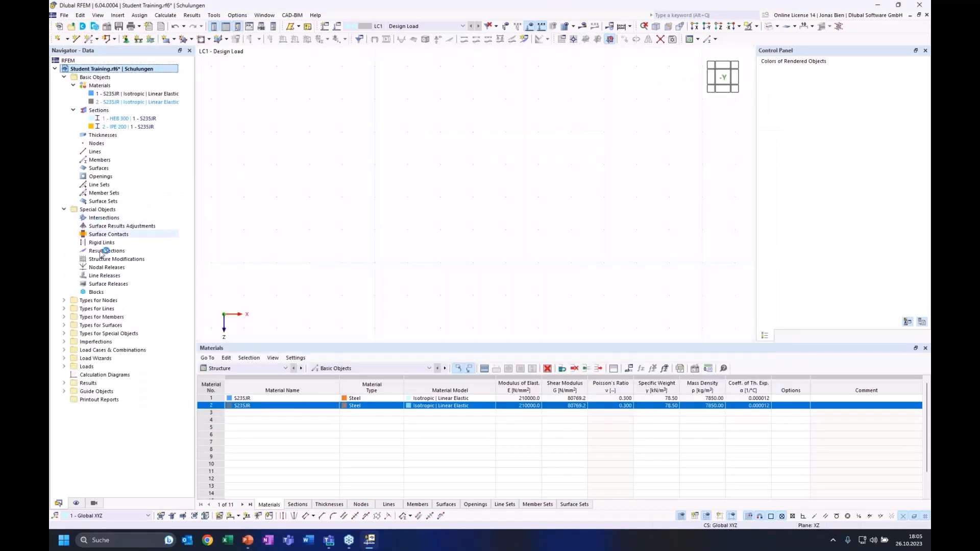
{"action": "double_click", "coordinate": [96, 293]}
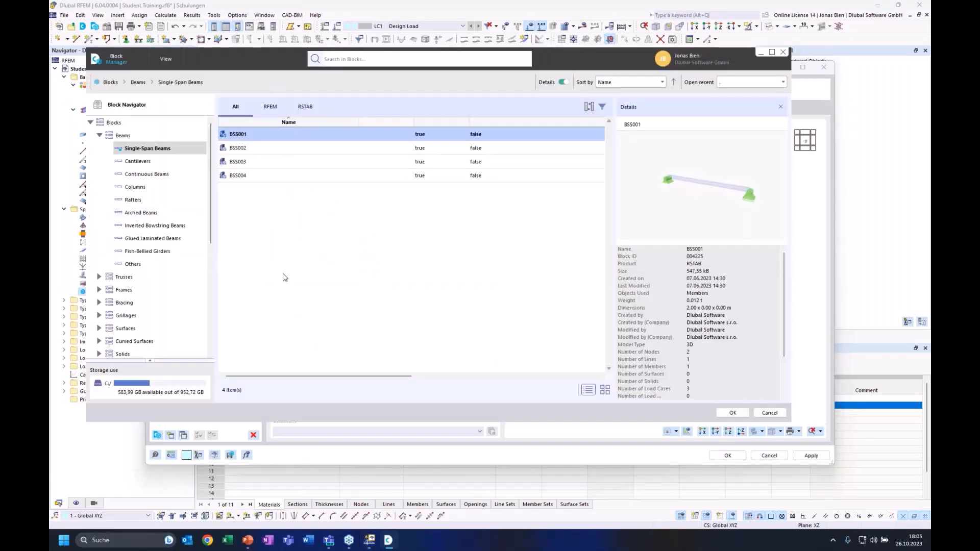
Look through the beam block categories and preview continuous beam blocks, including BC0003 and BC0007
{"action": "left_click", "coordinate": [162, 163]}
{"action": "left_click", "coordinate": [164, 176]}
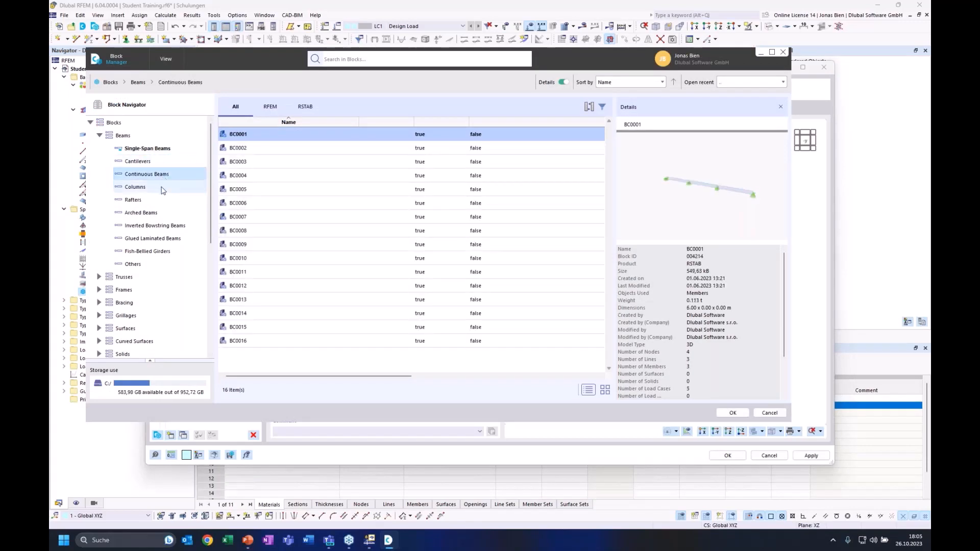
{"action": "left_click", "coordinate": [161, 189]}
{"action": "left_click", "coordinate": [174, 153]}
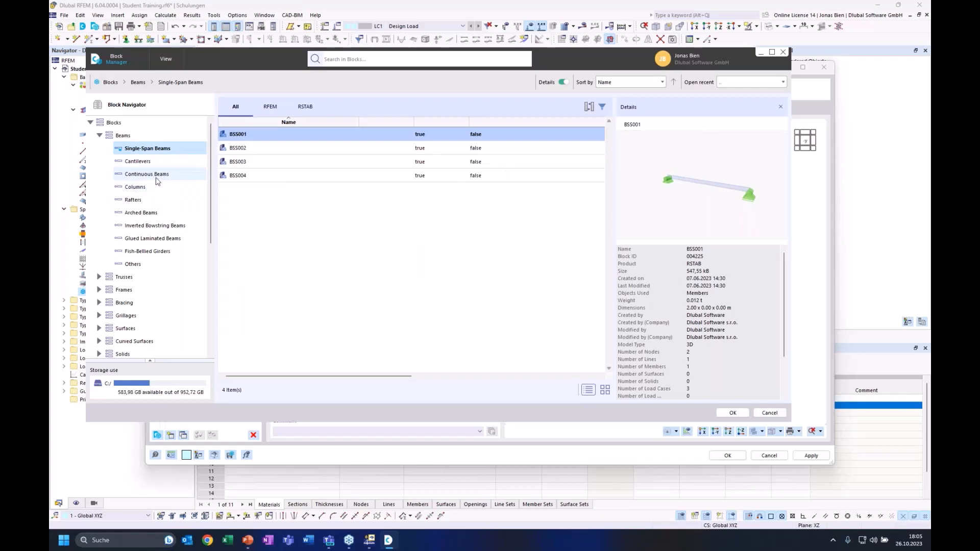
{"action": "left_click", "coordinate": [157, 176]}
{"action": "left_click", "coordinate": [347, 149]}
{"action": "left_click", "coordinate": [339, 163]}
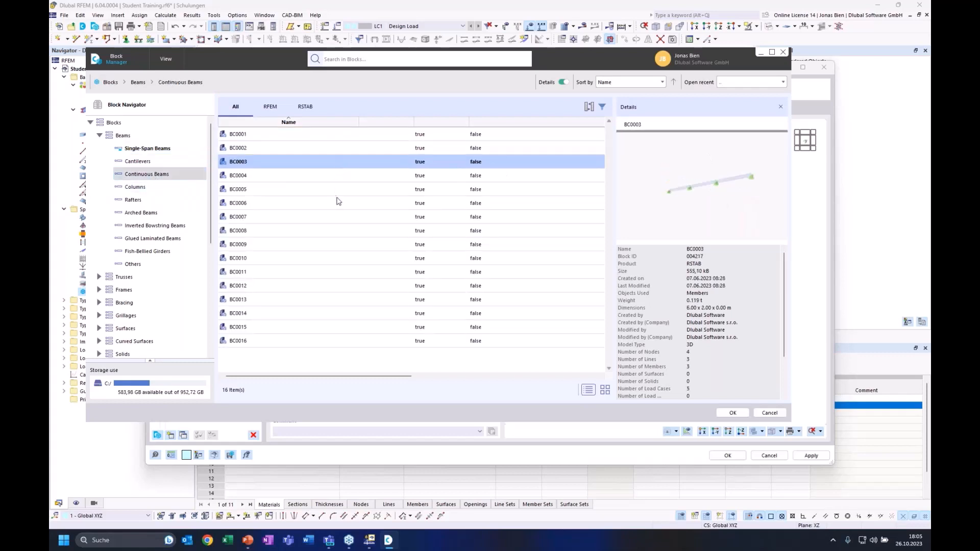
{"action": "left_click", "coordinate": [337, 193]}
{"action": "left_click", "coordinate": [343, 175]}
{"action": "left_click", "coordinate": [335, 217]}
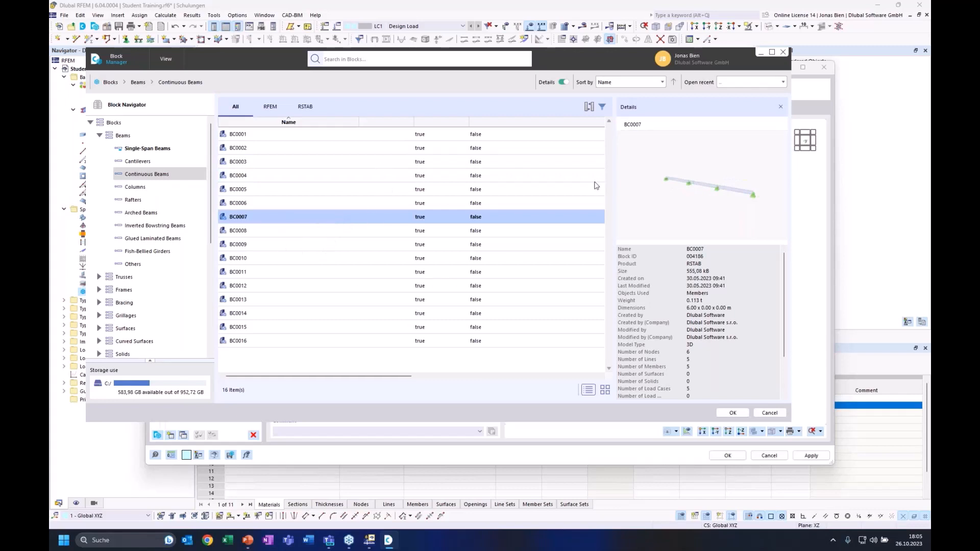
Browse the 2D truss blocks and preview the models from FT001-b to FT007
{"action": "left_click", "coordinate": [99, 136]}
{"action": "left_click", "coordinate": [100, 149]}
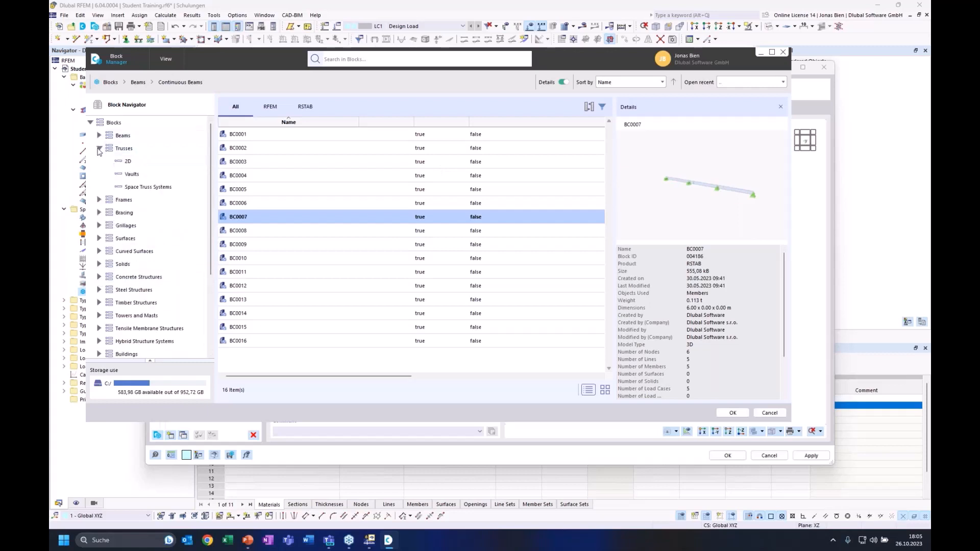
{"action": "left_click", "coordinate": [144, 163]}
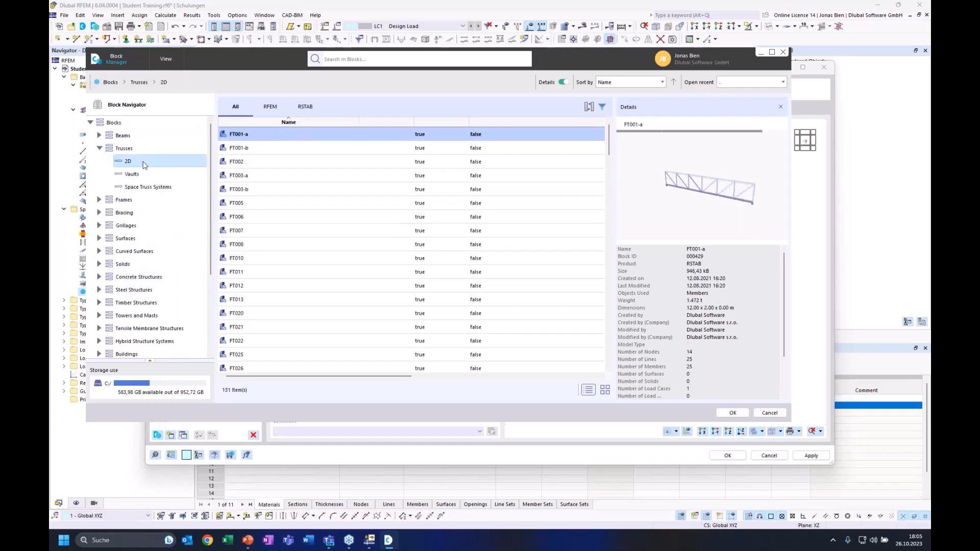
{"action": "left_click", "coordinate": [301, 149]}
{"action": "left_click", "coordinate": [302, 164]}
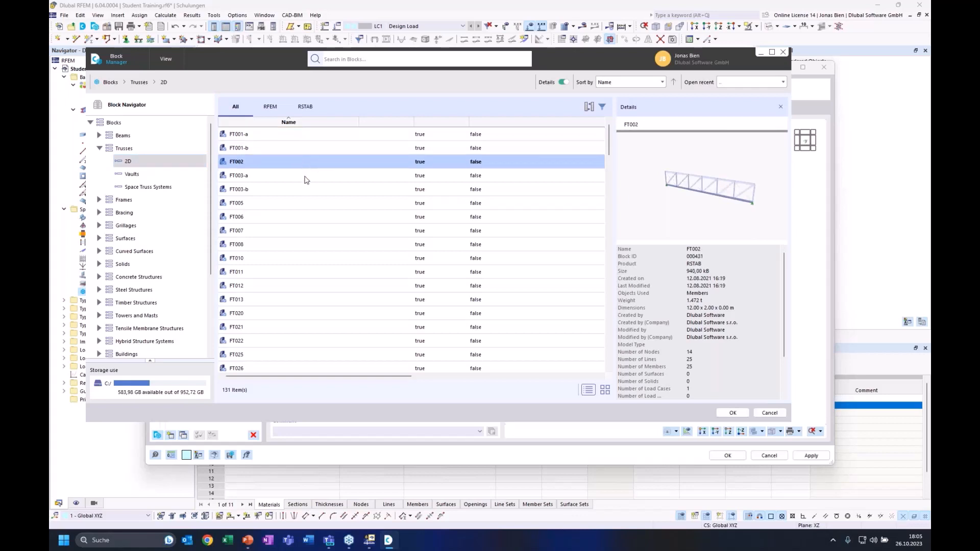
{"action": "left_click", "coordinate": [306, 176]}
{"action": "left_click", "coordinate": [322, 190]}
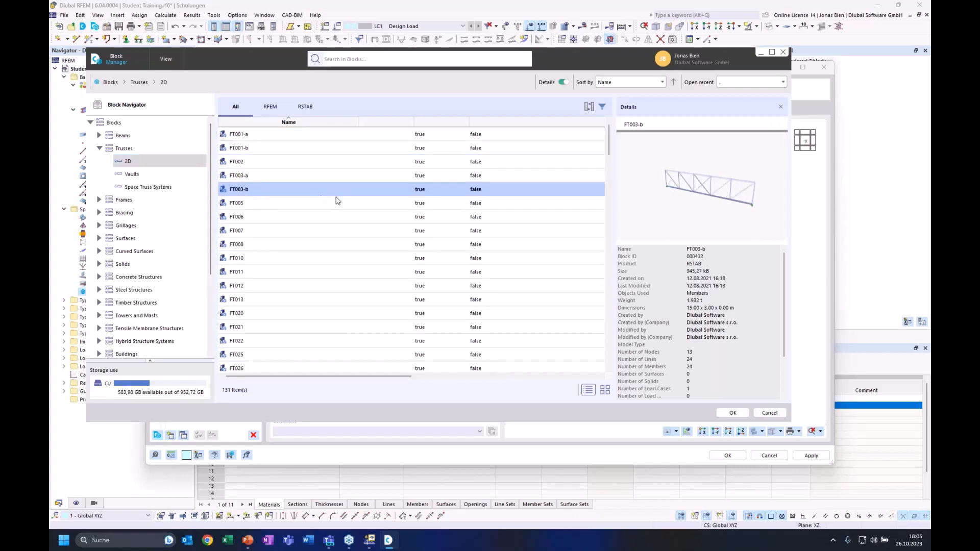
{"action": "left_click", "coordinate": [337, 202]}
{"action": "left_click", "coordinate": [345, 218]}
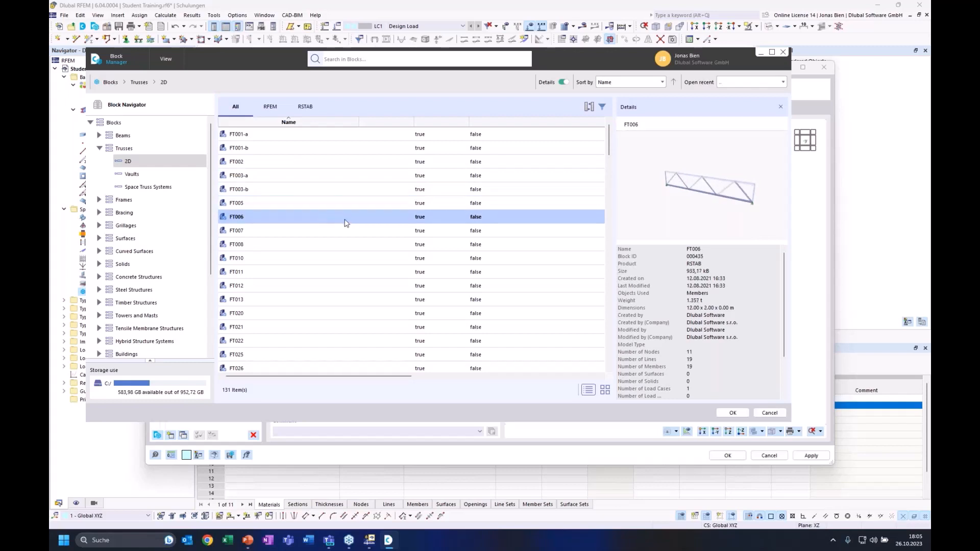
{"action": "left_click", "coordinate": [338, 231]}
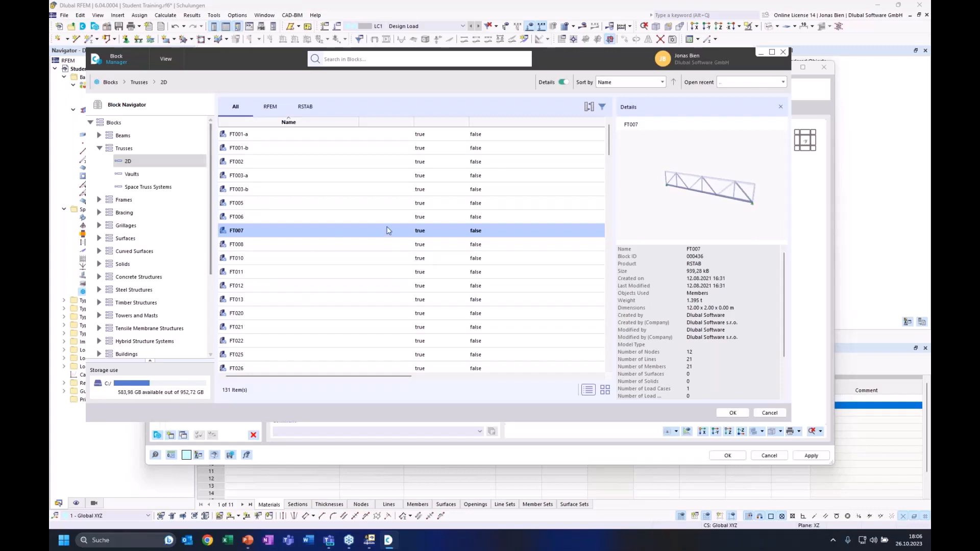
Preview further 2D truss blocks, including FT027-b and FT032-1
{"action": "scroll", "coordinate": [311, 262], "scroll_direction": "down", "scroll_amount": 4}
{"action": "left_click", "coordinate": [341, 234]}
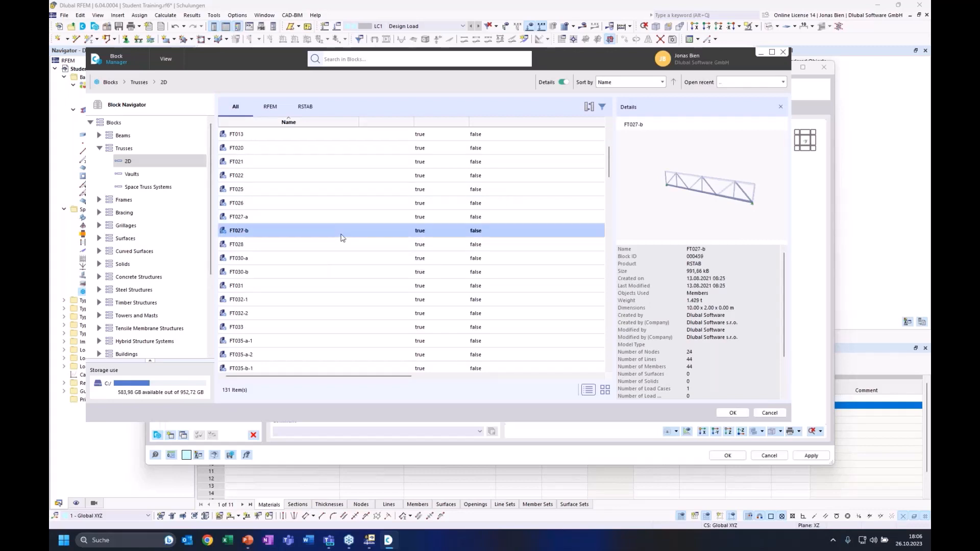
{"action": "left_click", "coordinate": [308, 304]}
{"action": "scroll", "coordinate": [340, 286], "scroll_direction": "down", "scroll_amount": 3}
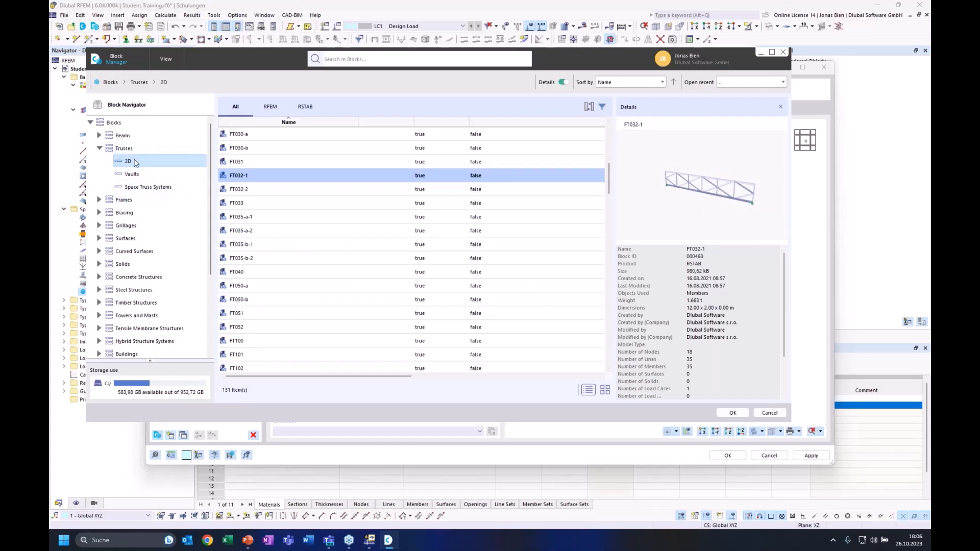
Look through the frame blocks and preview the tapered frames FTA003, FTA002 and FTA010
{"action": "left_click", "coordinate": [99, 199]}
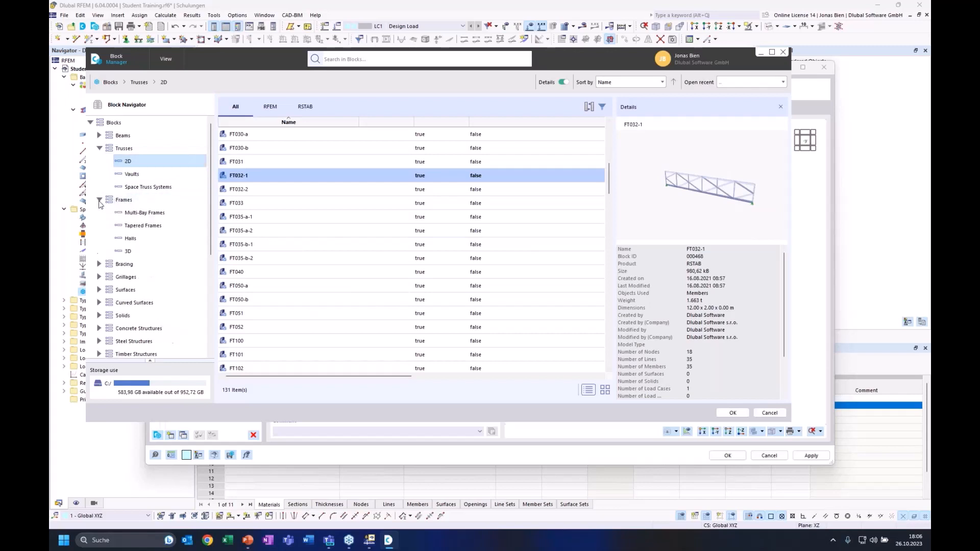
{"action": "left_click", "coordinate": [134, 212]}
{"action": "left_click", "coordinate": [140, 225]}
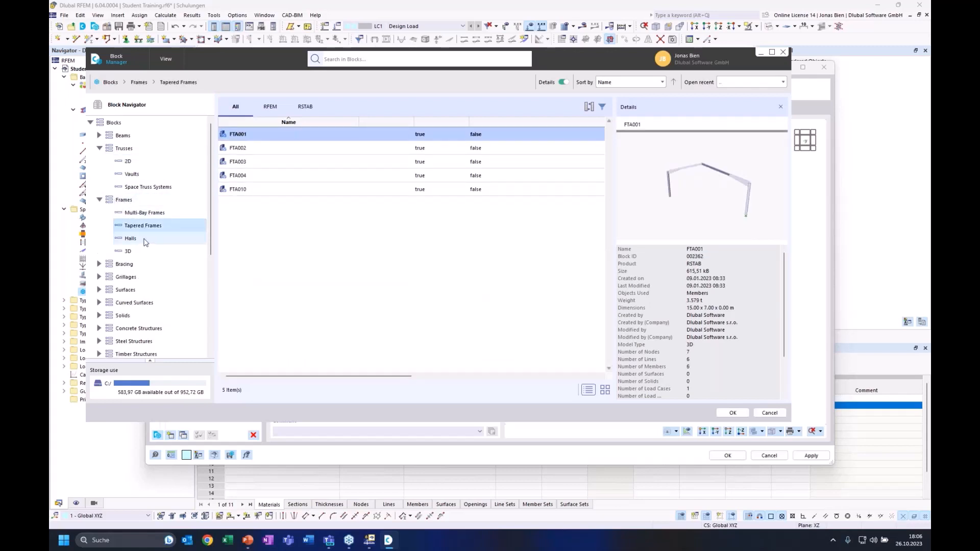
{"action": "left_click", "coordinate": [241, 167]}
{"action": "left_click", "coordinate": [265, 147]}
{"action": "left_click", "coordinate": [272, 189]}
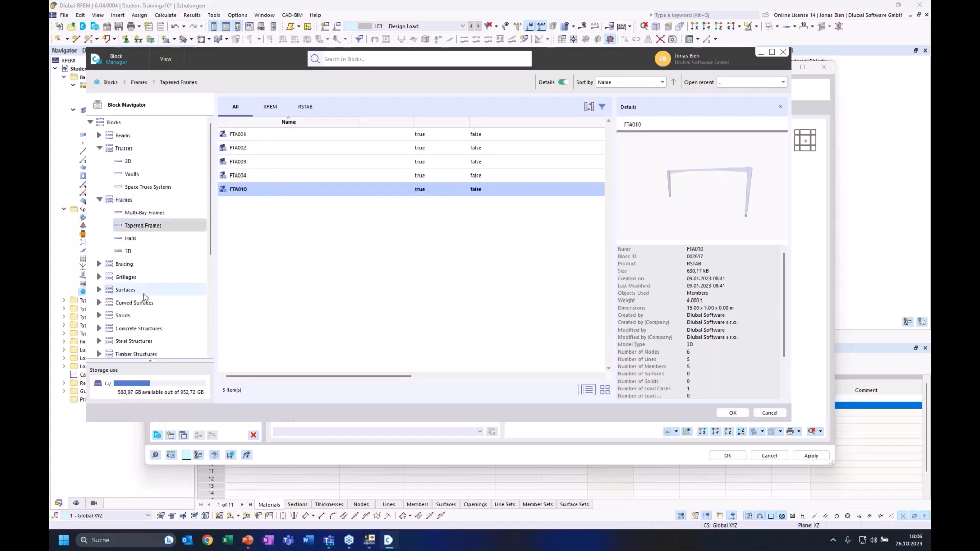
Browse the timber structure blocks and preview several of them, including GLB0408
{"action": "scroll", "coordinate": [145, 297], "scroll_direction": "down", "scroll_amount": 2}
{"action": "left_click", "coordinate": [136, 277]}
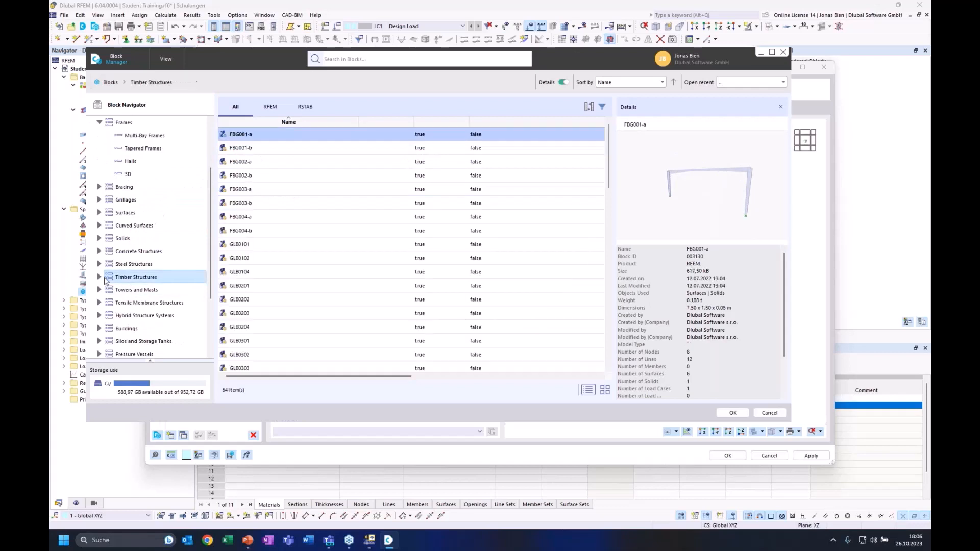
{"action": "left_click", "coordinate": [298, 207]}
{"action": "left_click", "coordinate": [288, 282]}
{"action": "scroll", "coordinate": [287, 276], "scroll_direction": "down", "scroll_amount": 6}
{"action": "left_click", "coordinate": [277, 298]}
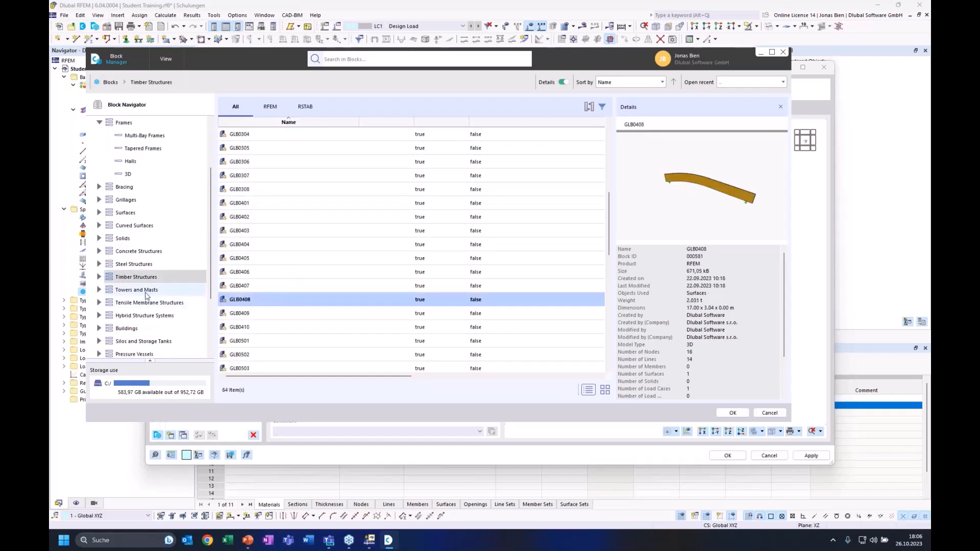
Look through the tower and mast blocks, previewing rectangular mast segments such as TSR034-a and TSR050, plus the triangular segments and horizontal bracing
{"action": "left_click", "coordinate": [99, 290]}
{"action": "left_click", "coordinate": [158, 303]}
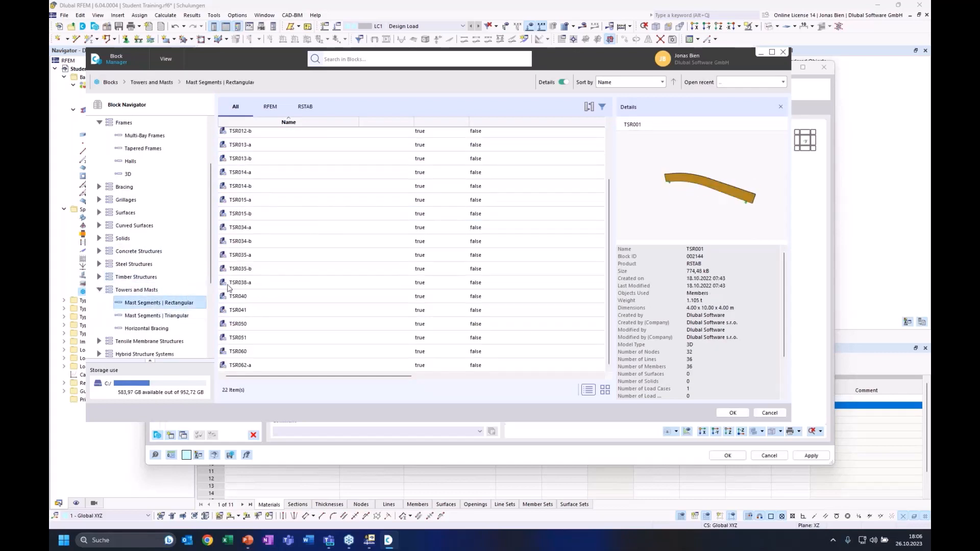
{"action": "left_click", "coordinate": [317, 213]}
{"action": "left_click", "coordinate": [310, 184]}
{"action": "left_click", "coordinate": [305, 232]}
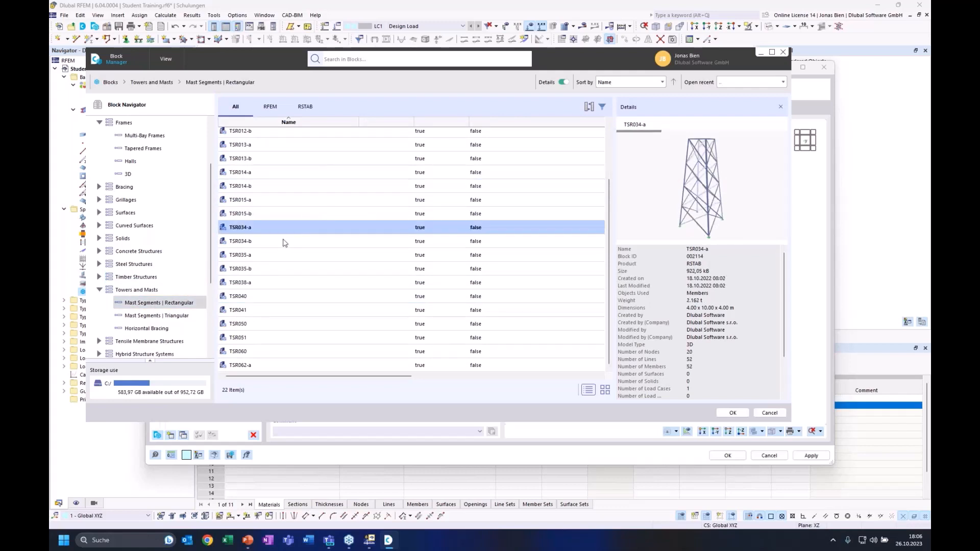
{"action": "left_click", "coordinate": [326, 297]}
{"action": "left_click", "coordinate": [334, 324]}
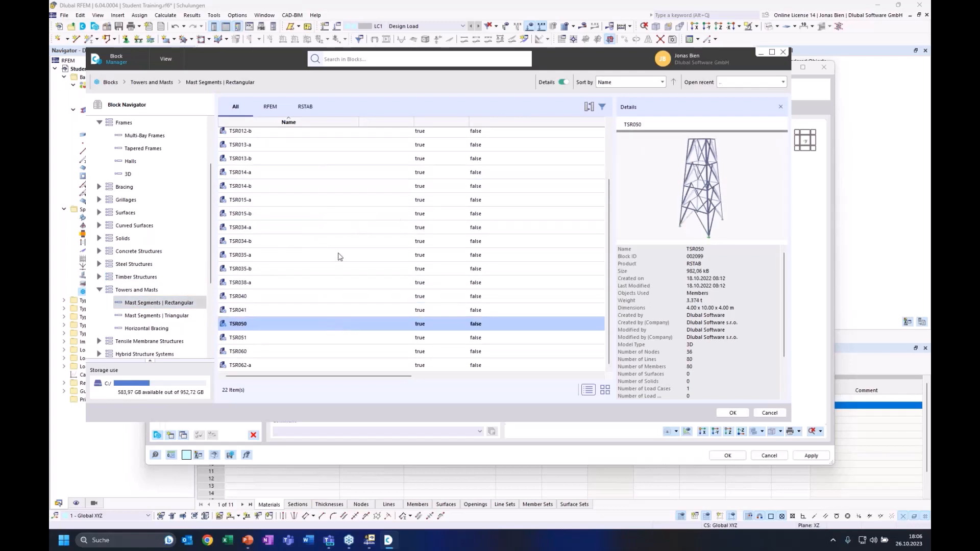
{"action": "scroll", "coordinate": [171, 304], "scroll_direction": "down", "scroll_amount": 2}
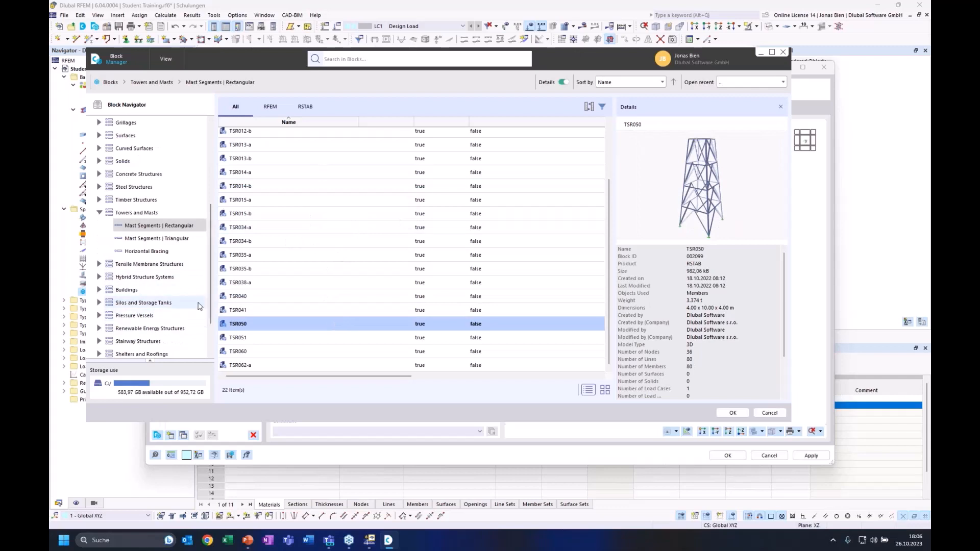
{"action": "left_click", "coordinate": [164, 239]}
{"action": "left_click", "coordinate": [168, 251]}
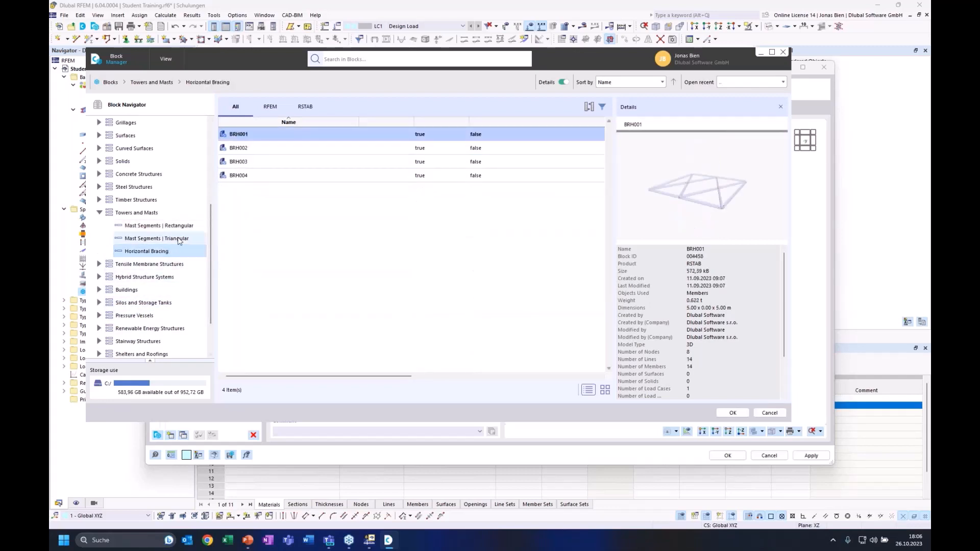
Browse the steel stairway blocks and preview several of them, including STS008 and STS020-plg-b
{"action": "left_click", "coordinate": [99, 341]}
{"action": "scroll", "coordinate": [153, 306], "scroll_direction": "down", "scroll_amount": 2}
{"action": "left_click", "coordinate": [131, 277]}
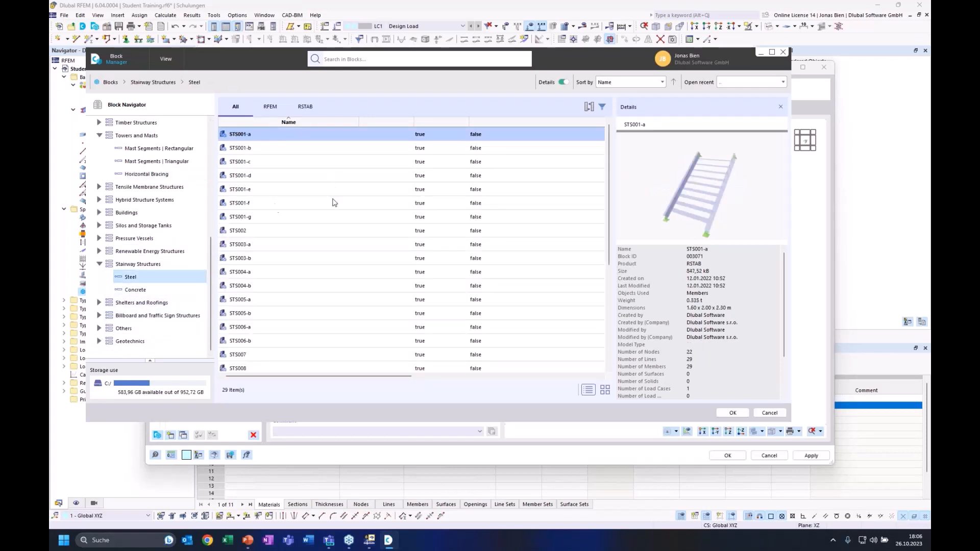
{"action": "left_click", "coordinate": [333, 203]}
{"action": "left_click", "coordinate": [298, 285]}
{"action": "scroll", "coordinate": [331, 281], "scroll_direction": "down", "scroll_amount": 2}
{"action": "left_click", "coordinate": [337, 285]}
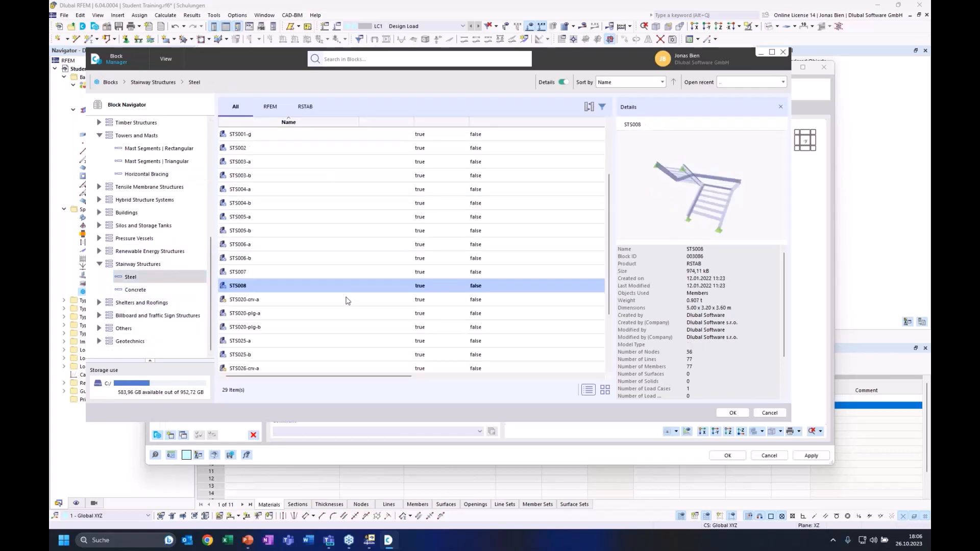
{"action": "left_click", "coordinate": [335, 260]}
{"action": "left_click", "coordinate": [315, 330]}
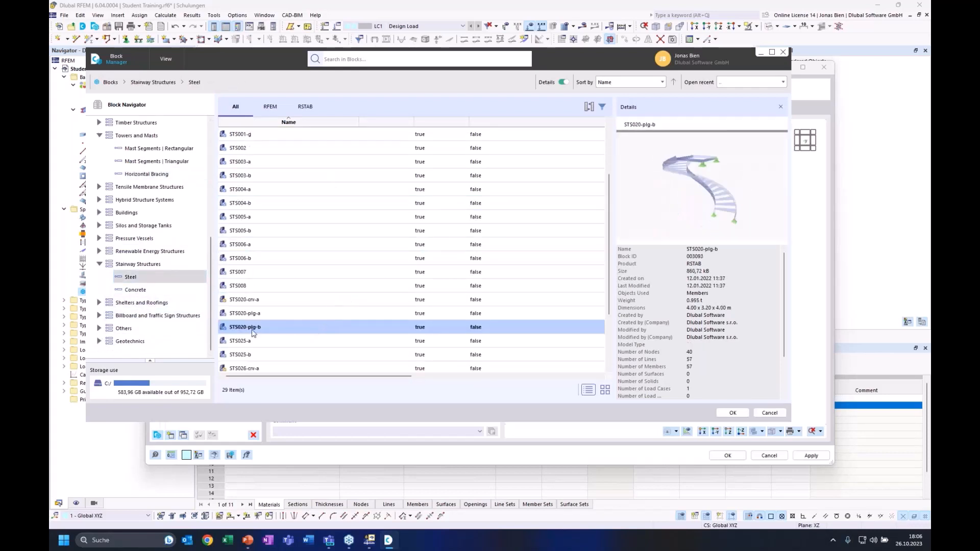
{"action": "scroll", "coordinate": [146, 263], "scroll_direction": "up", "scroll_amount": 6}
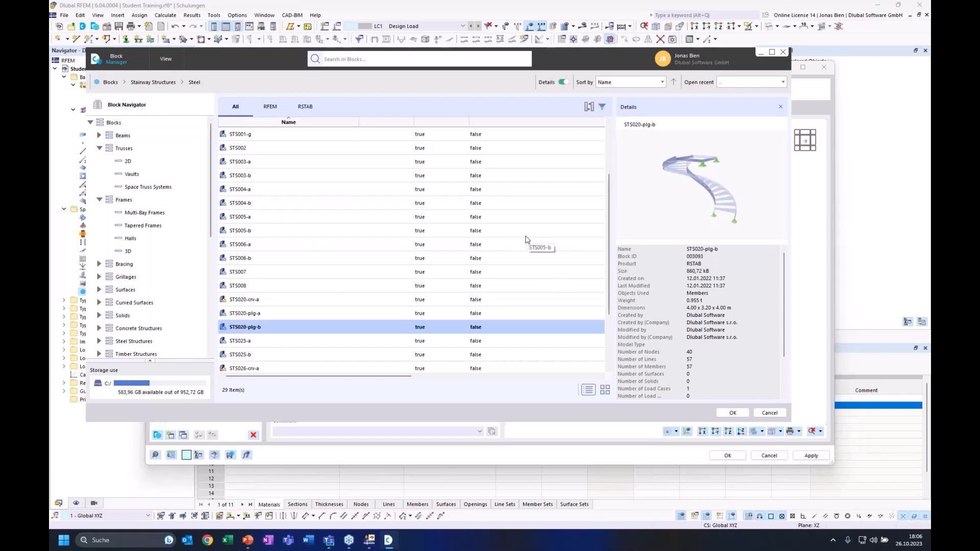
Insert the 2D truss block FT001-a from the block library and accept changing the model type to 3D
{"action": "left_click", "coordinate": [144, 162]}
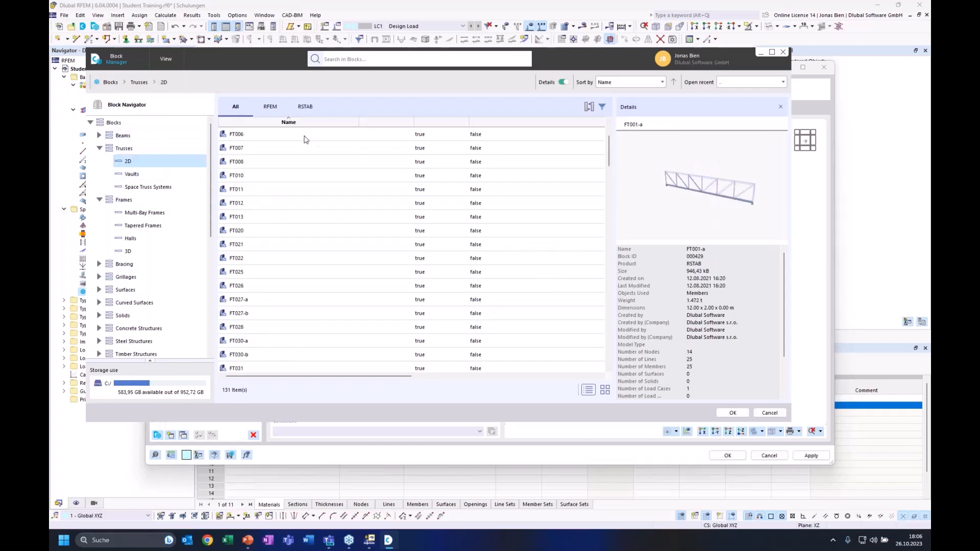
{"action": "left_click", "coordinate": [319, 175]}
{"action": "left_click", "coordinate": [331, 219]}
{"action": "scroll", "coordinate": [268, 135], "scroll_direction": "up", "scroll_amount": 1}
{"action": "left_click", "coordinate": [268, 134]}
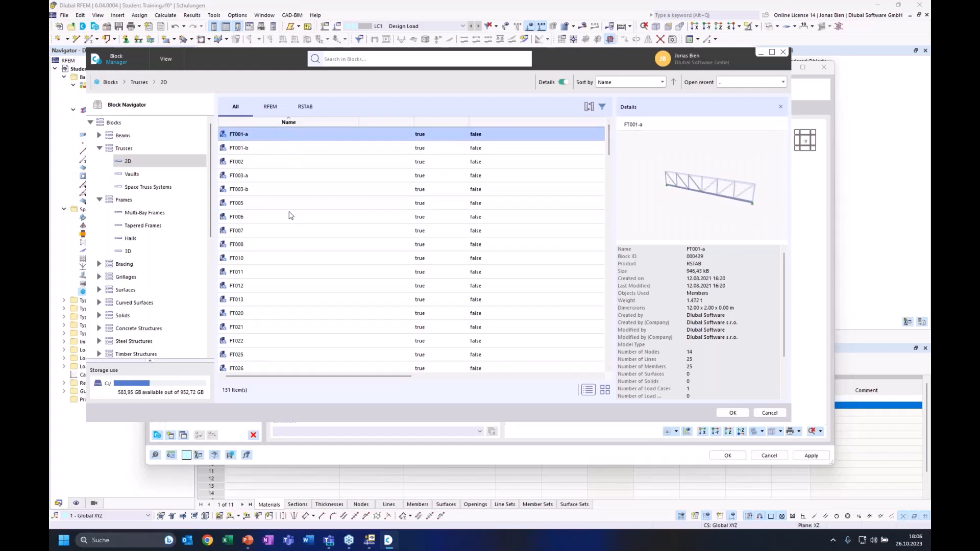
{"action": "left_click", "coordinate": [99, 200]}
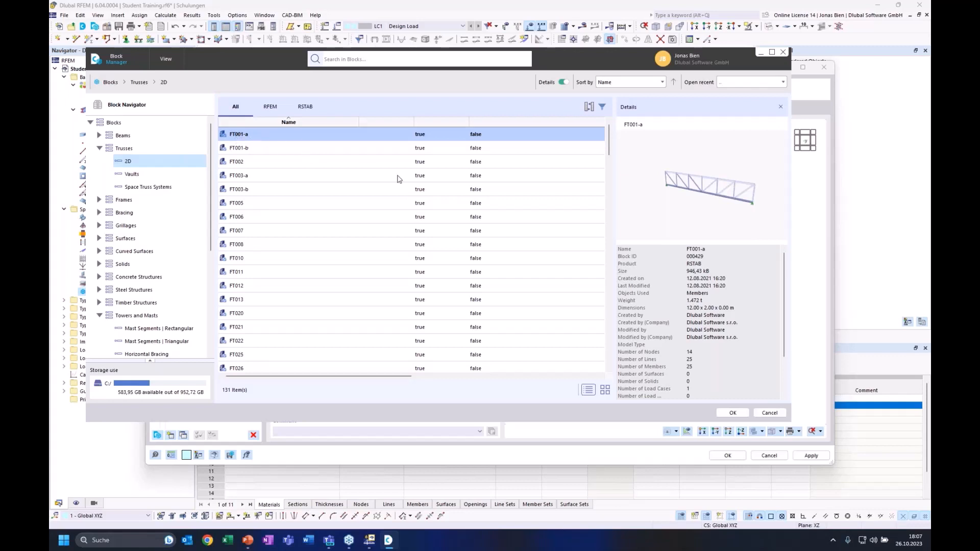
{"action": "double_click", "coordinate": [264, 134]}
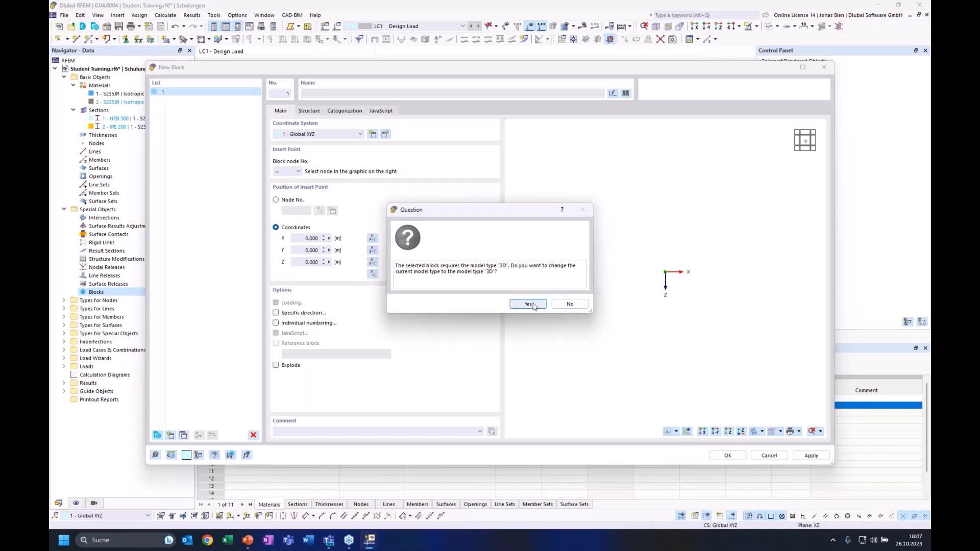
{"action": "left_click", "coordinate": [528, 304]}
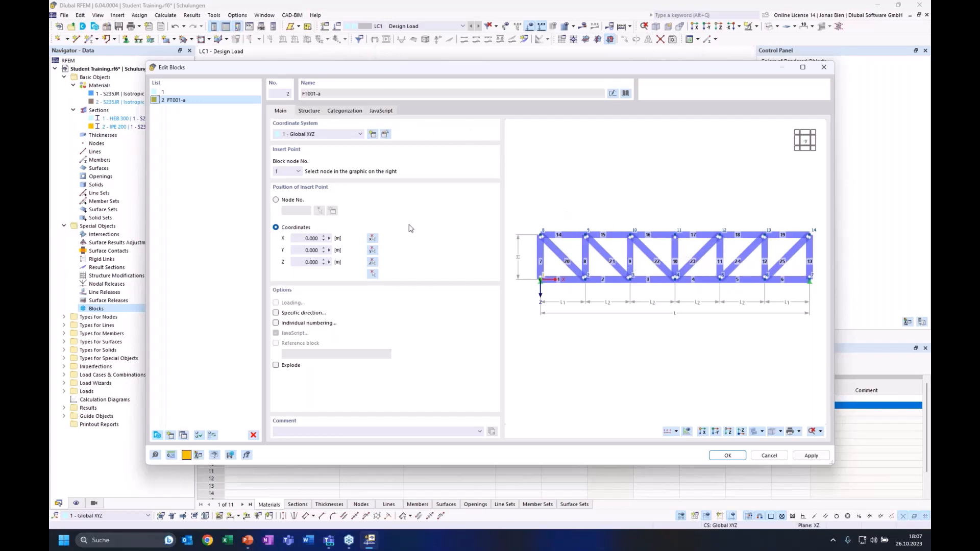
Open the FT001-a block's structure parameters and set the number of bays to 10
{"action": "left_click", "coordinate": [309, 110]}
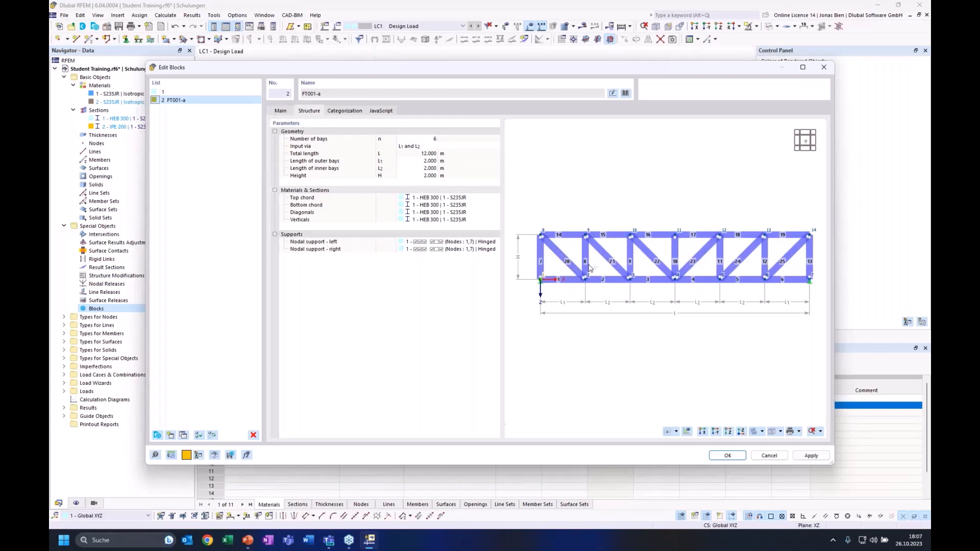
{"action": "left_click", "coordinate": [426, 139]}
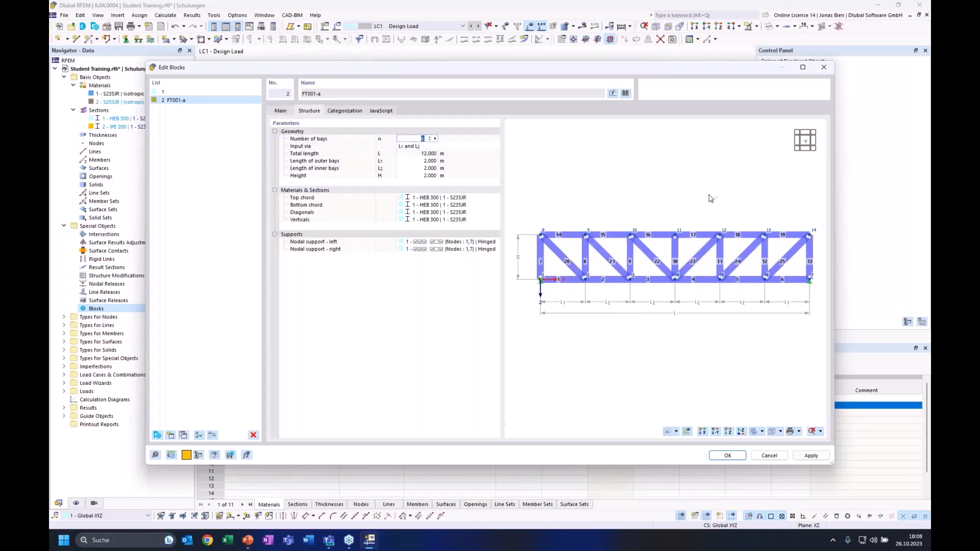
{"action": "left_click", "coordinate": [426, 161]}
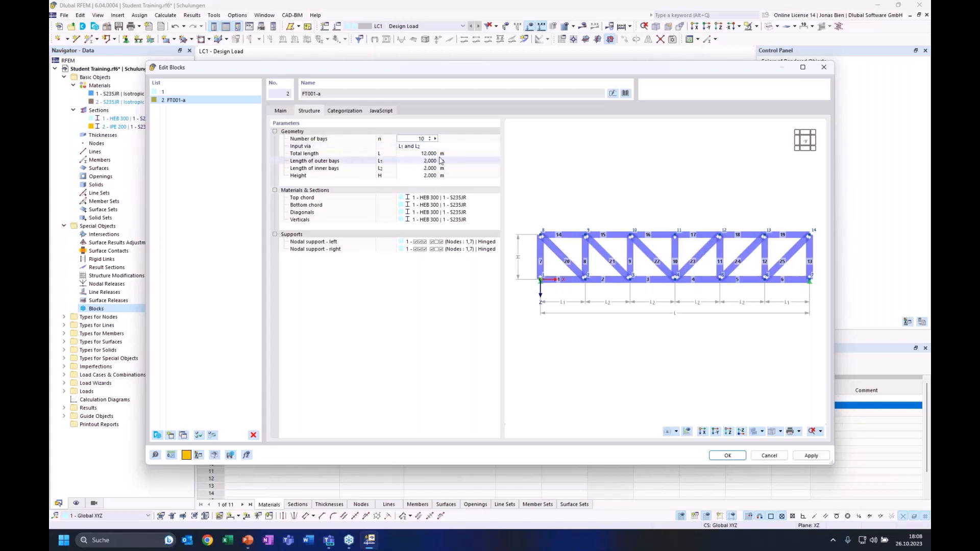
{"action": "scroll", "coordinate": [708, 207], "scroll_direction": "down", "scroll_amount": 5}
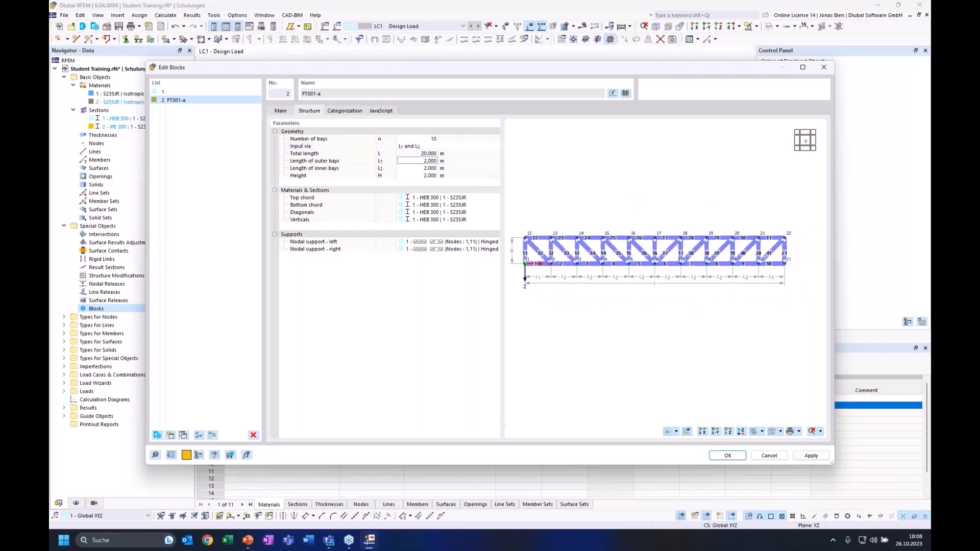
{"action": "scroll", "coordinate": [666, 204], "scroll_direction": "up", "scroll_amount": 1}
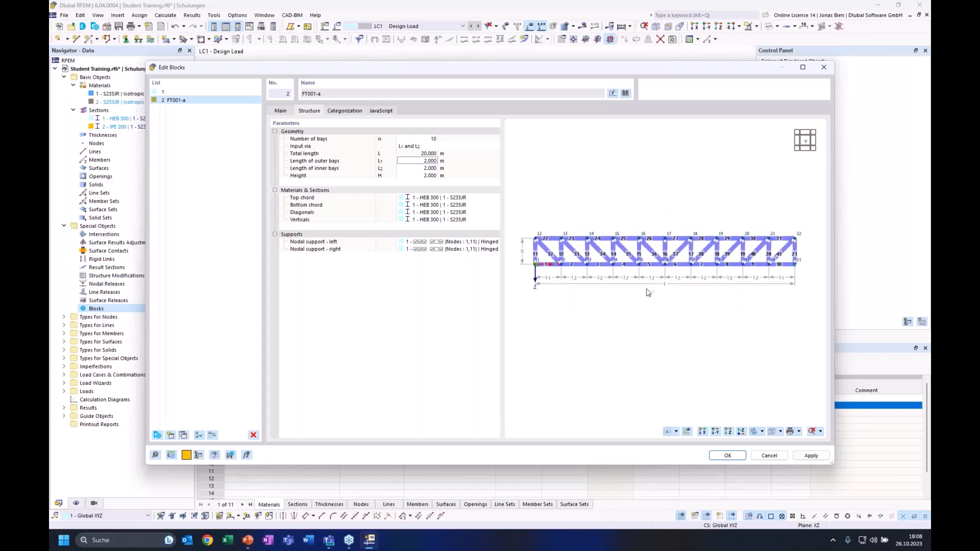
Set the truss block's number of bays to 6
{"action": "left_click", "coordinate": [415, 139]}
{"action": "type", "text": "6"}
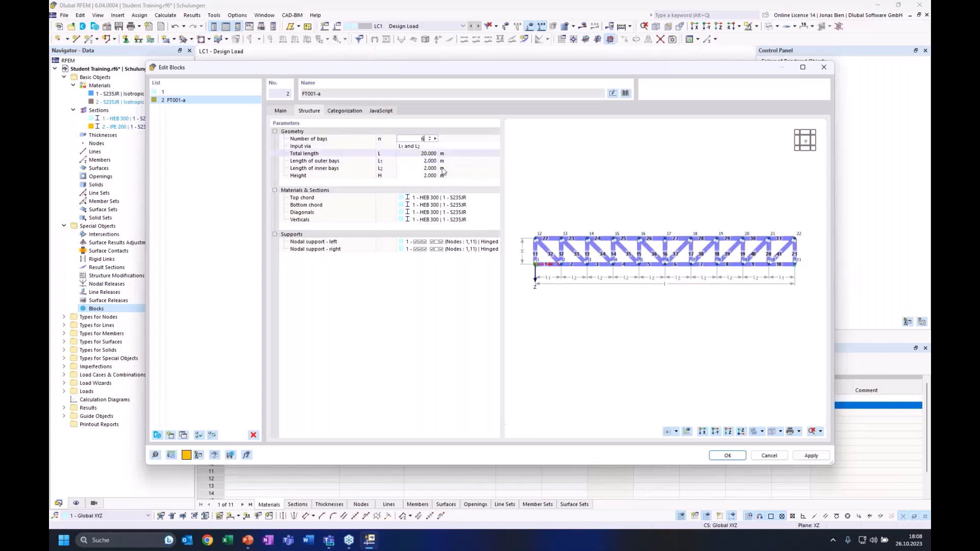
{"action": "key", "text": "Return"}
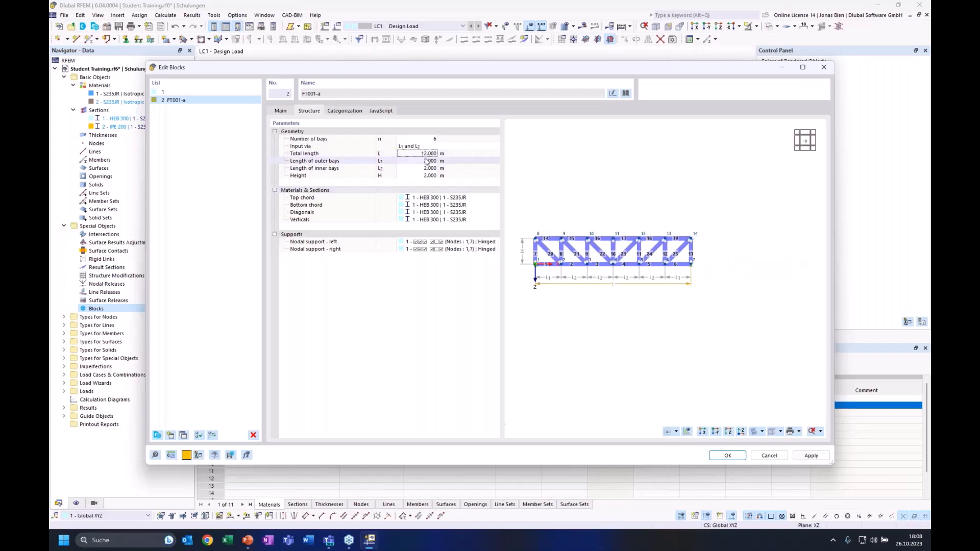
Define the truss geometry input via L and L1, the total length and the length of outer bays
{"action": "left_click", "coordinate": [460, 146]}
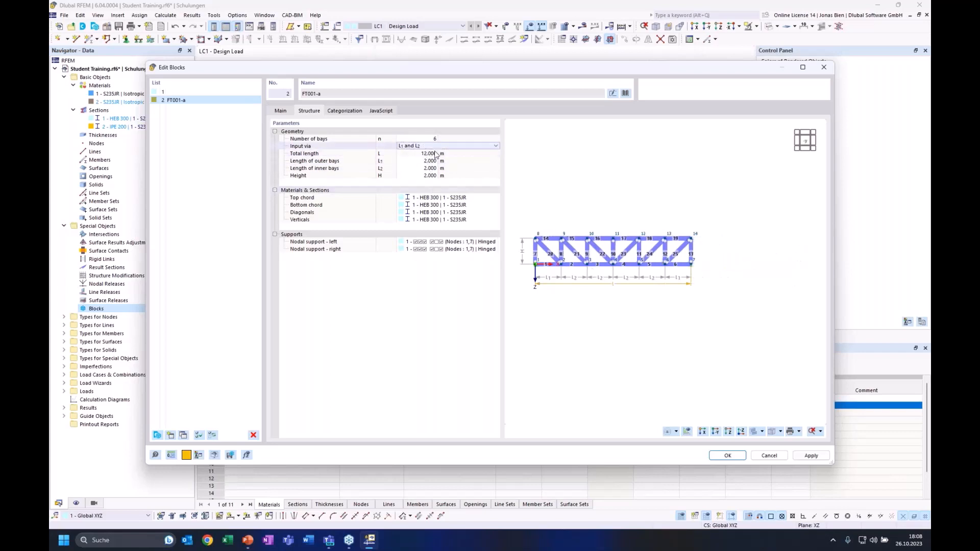
{"action": "left_click", "coordinate": [462, 148]}
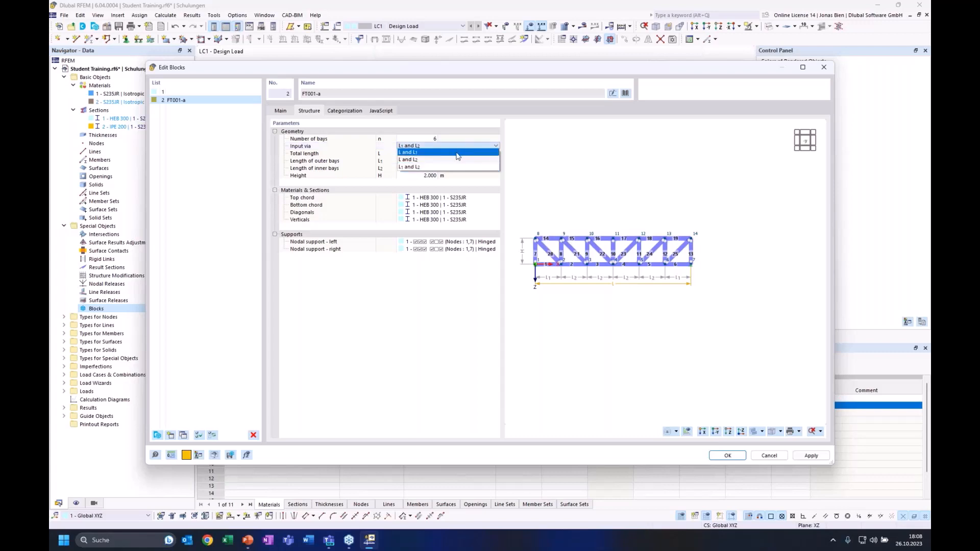
{"action": "left_click", "coordinate": [457, 152]}
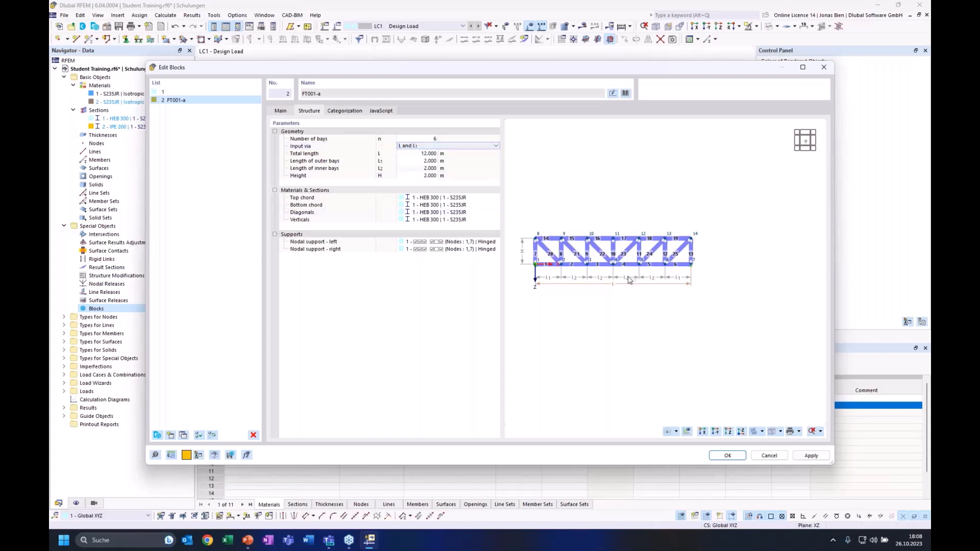
{"action": "middle_click_drag", "start_coordinate": [565, 224], "coordinate": [724, 223]}
{"action": "scroll", "coordinate": [662, 270], "scroll_direction": "up", "scroll_amount": 1}
{"action": "scroll", "coordinate": [736, 236], "scroll_direction": "up", "scroll_amount": 1}
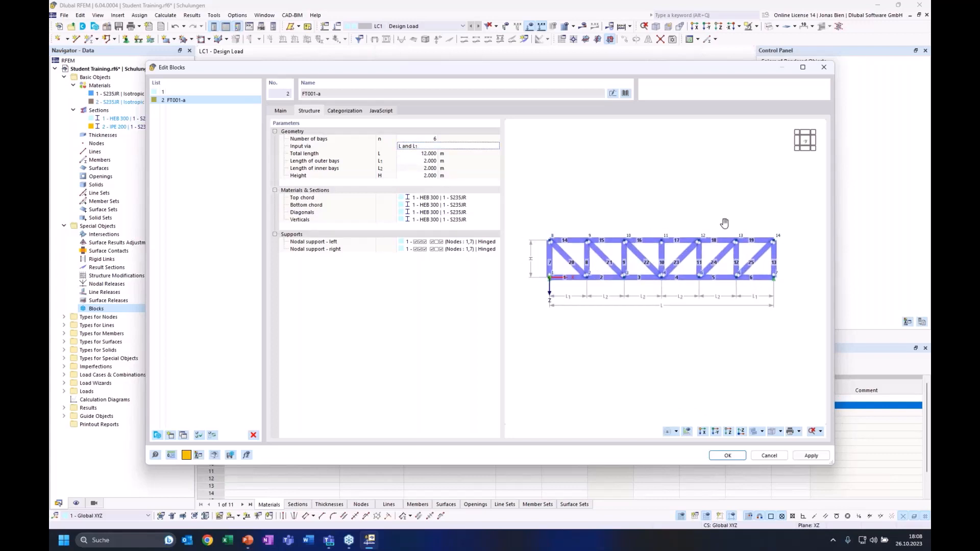
Set the truss's total length to 18 m and the length of its outer bays to 3 m
{"action": "left_click", "coordinate": [422, 154]}
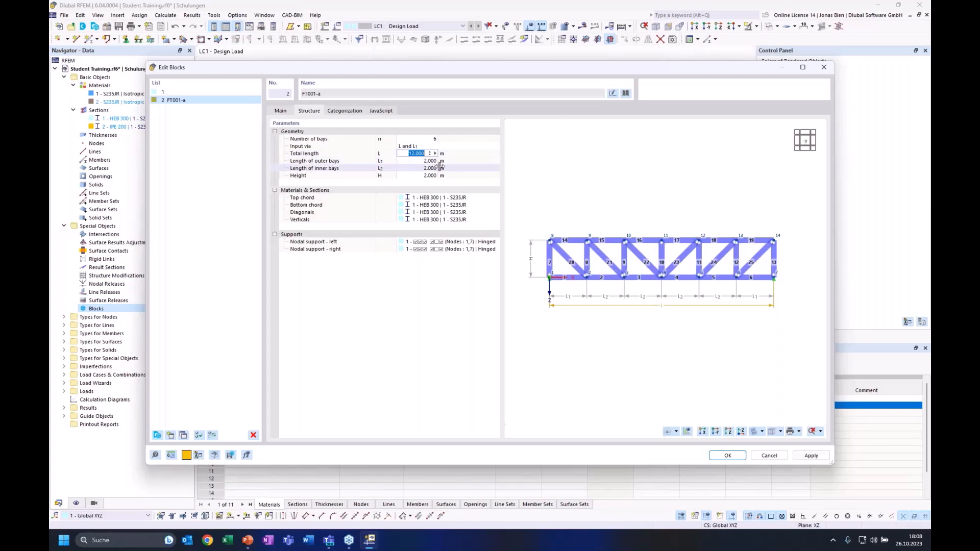
{"action": "type", "text": "18"}
{"action": "left_click", "coordinate": [430, 168]}
{"action": "double_click", "coordinate": [430, 161]}
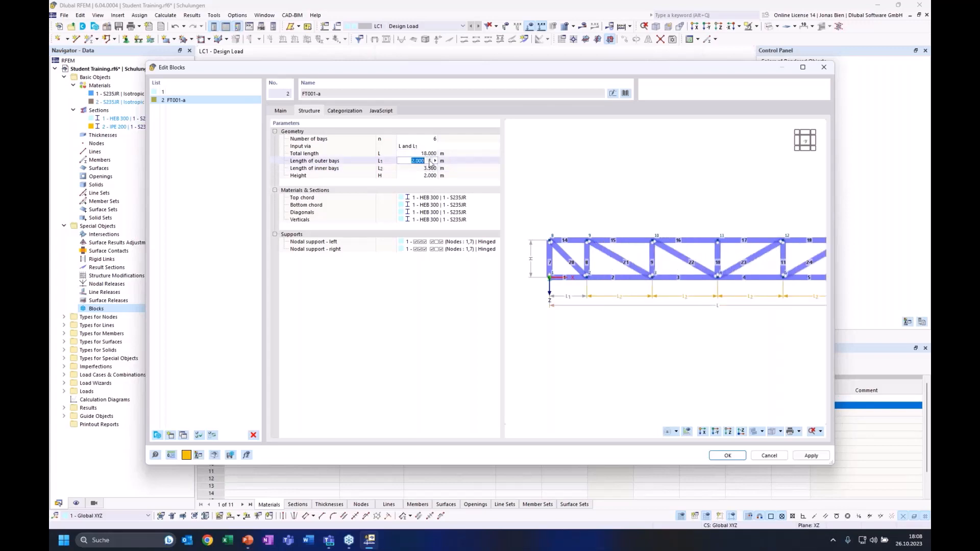
{"action": "type", "text": "3"}
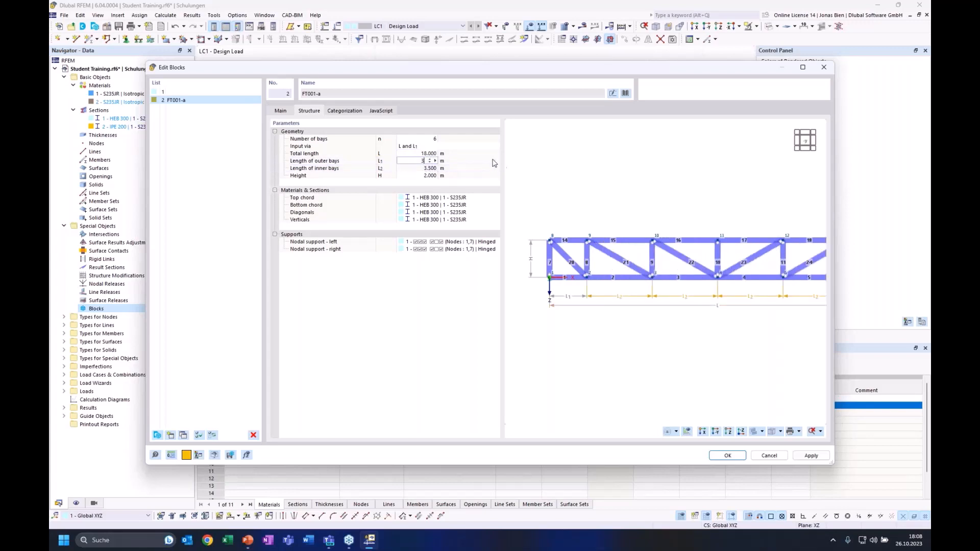
{"action": "left_click", "coordinate": [409, 170]}
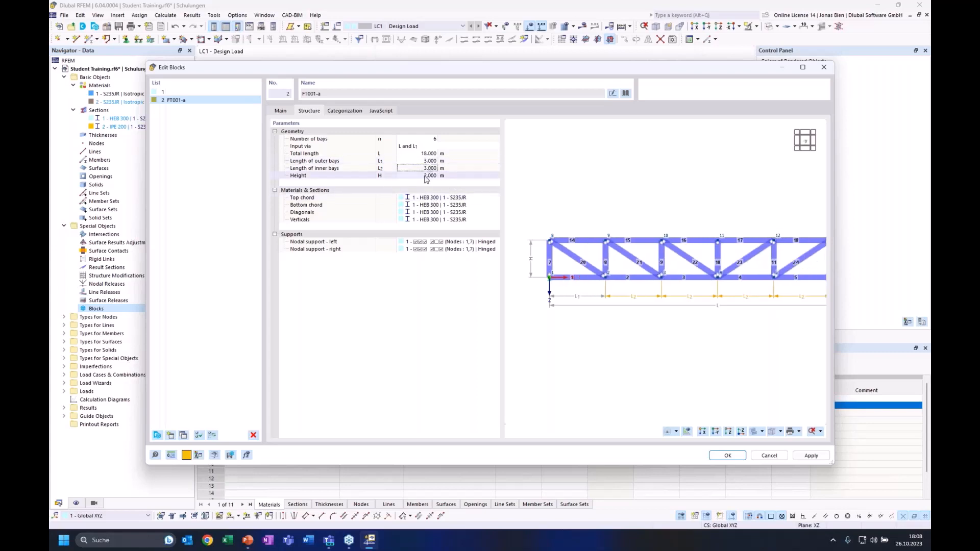
Review the available input combinations for the truss lengths, keeping L and L1
{"action": "left_click", "coordinate": [430, 148]}
{"action": "left_click", "coordinate": [445, 147]}
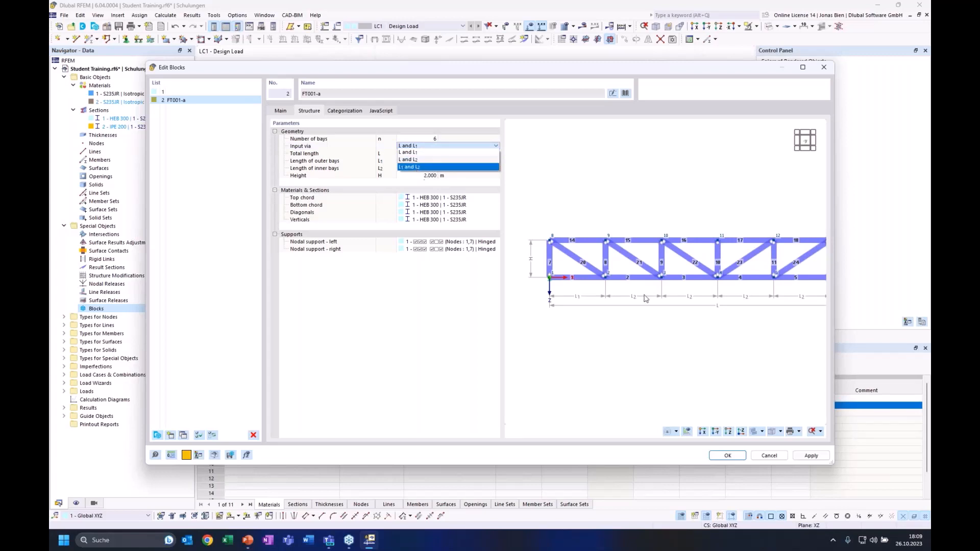
{"action": "left_click", "coordinate": [437, 177]}
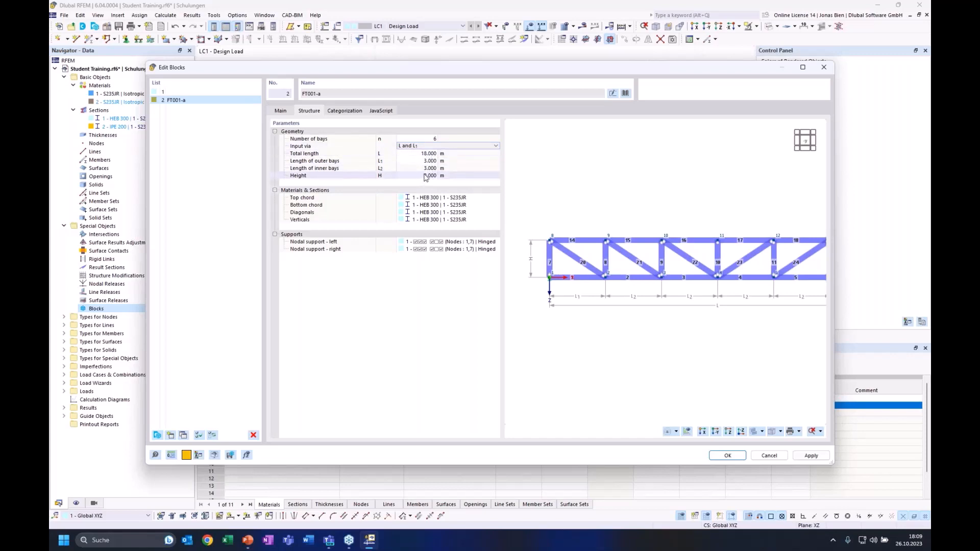
{"action": "left_click", "coordinate": [419, 147]}
{"action": "left_click", "coordinate": [417, 152]}
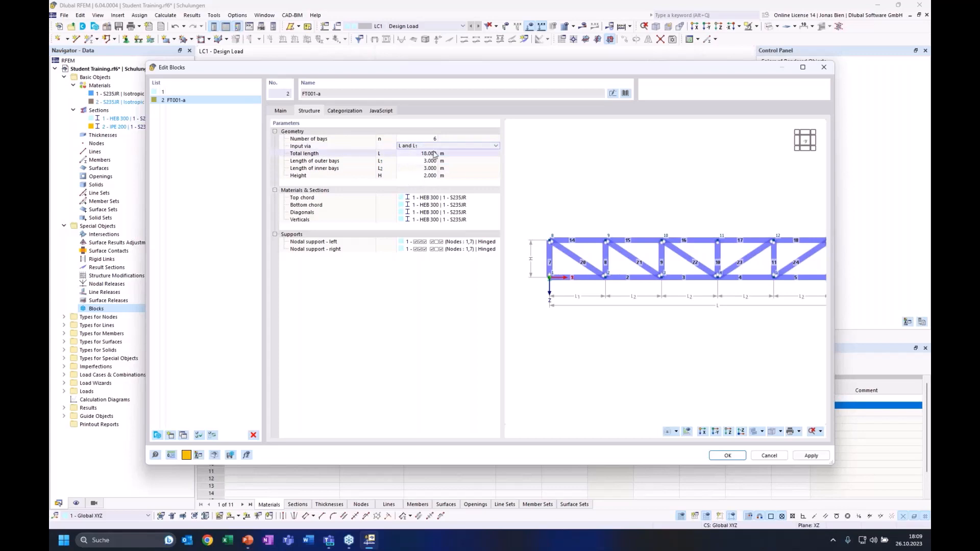
Set the truss height to 2.5 m
{"action": "left_click", "coordinate": [429, 176]}
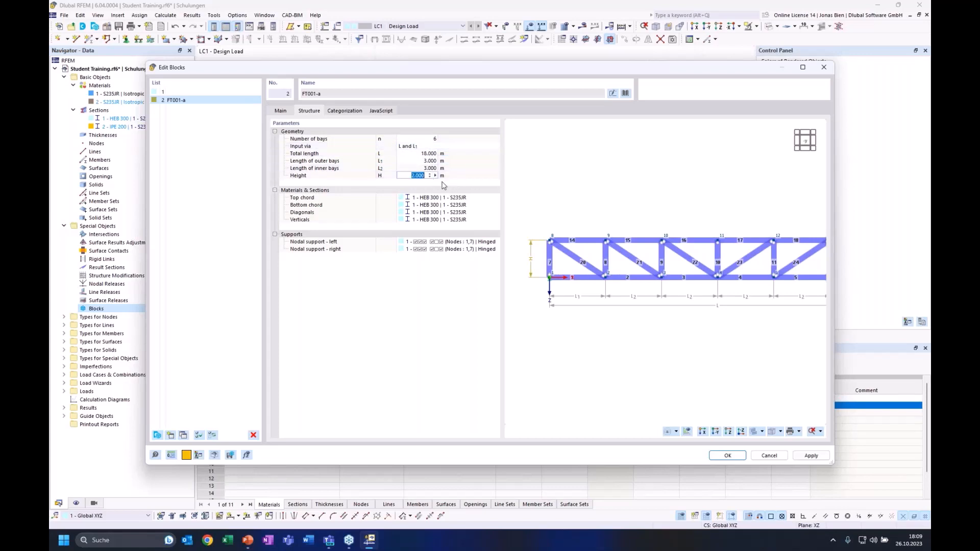
{"action": "type", "text": "2,5"}
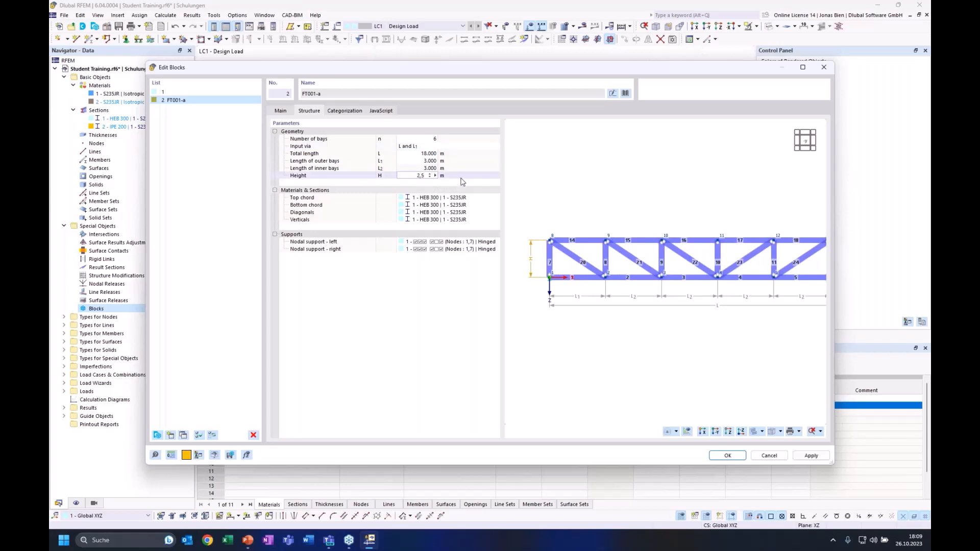
{"action": "key", "text": "Tab"}
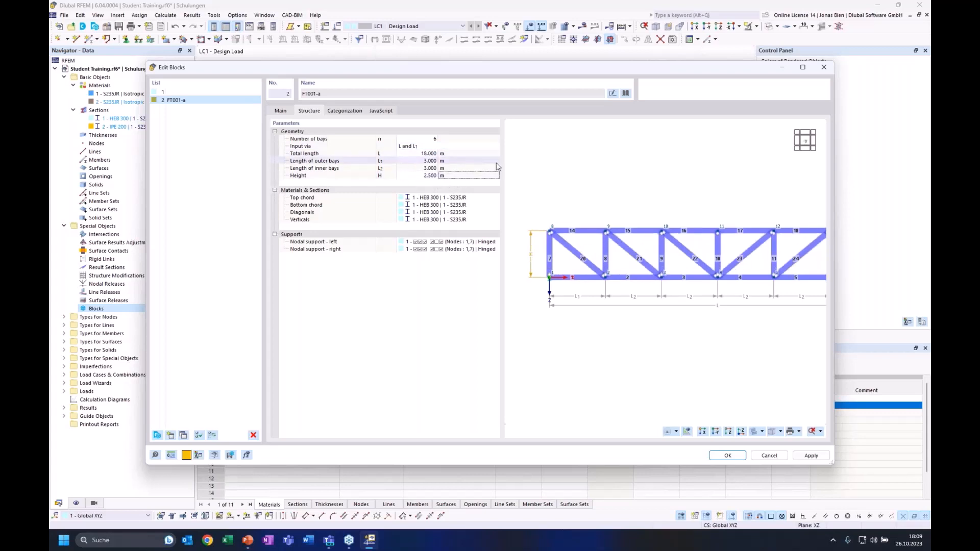
{"action": "scroll", "coordinate": [666, 194], "scroll_direction": "down", "scroll_amount": 3}
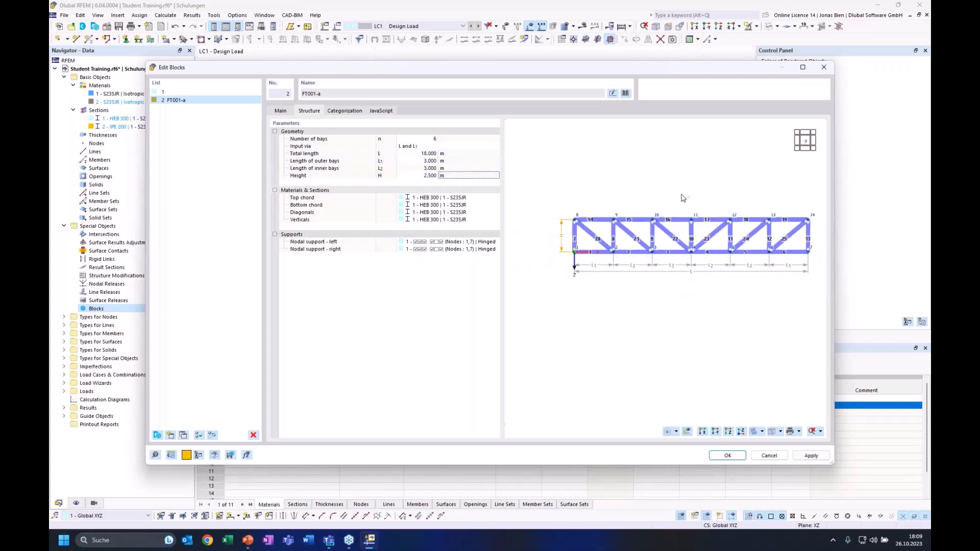
{"action": "scroll", "coordinate": [658, 191], "scroll_direction": "up", "scroll_amount": 1}
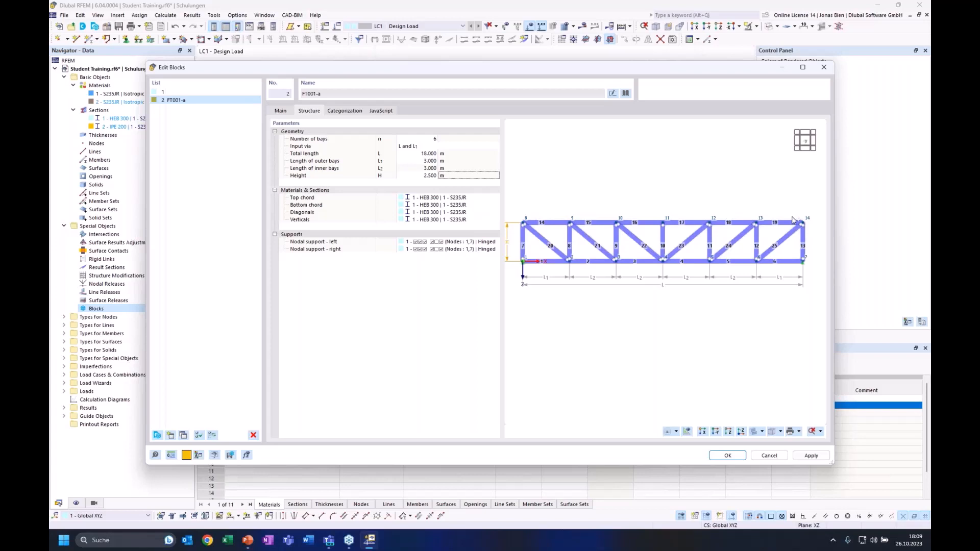
Change the top chord's section No. 1 to HEA 300 in the Euronorm 53-62; DIN 1025-3 | SZS version
{"action": "left_click", "coordinate": [434, 198]}
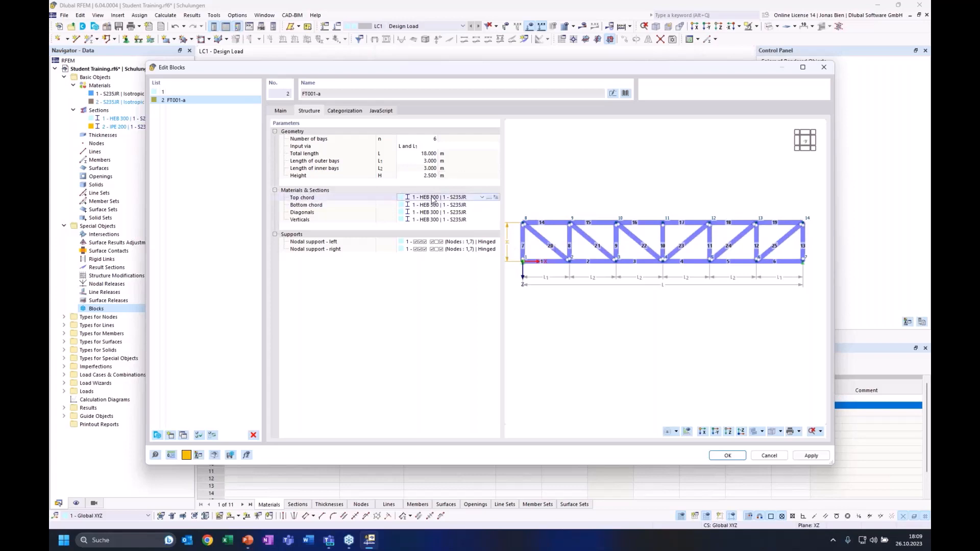
{"action": "left_click", "coordinate": [495, 197]}
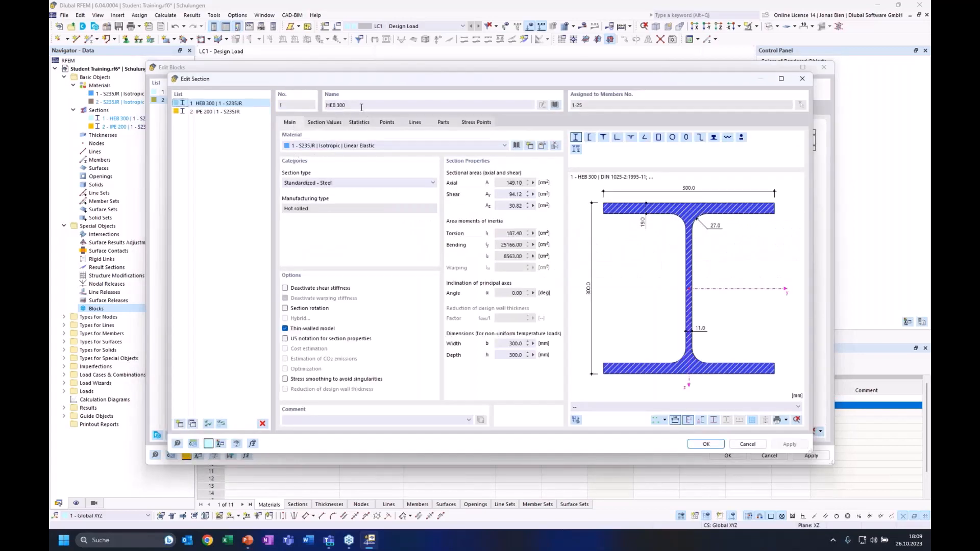
{"action": "left_click", "coordinate": [334, 105]}
{"action": "type", "text": "A"}
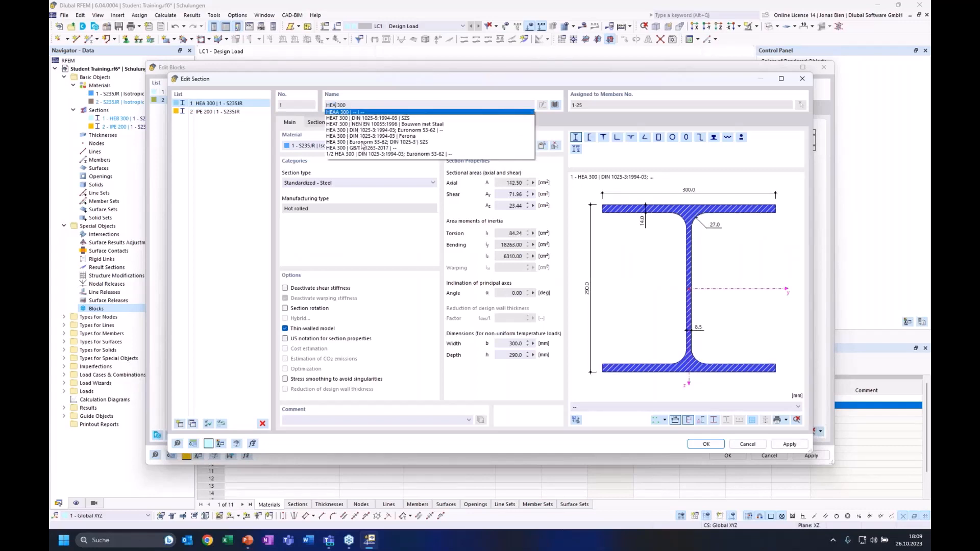
{"action": "left_click", "coordinate": [362, 142]}
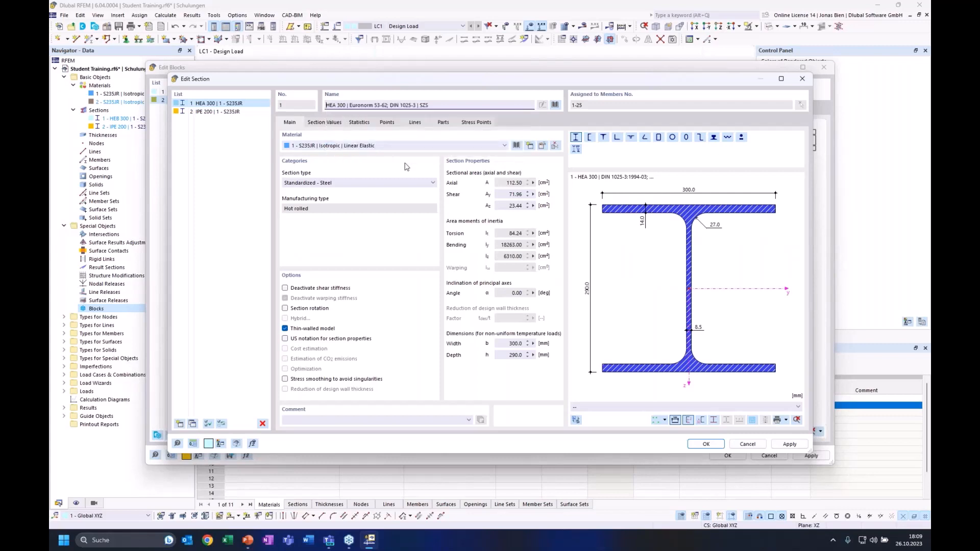
{"action": "left_click", "coordinate": [706, 445]}
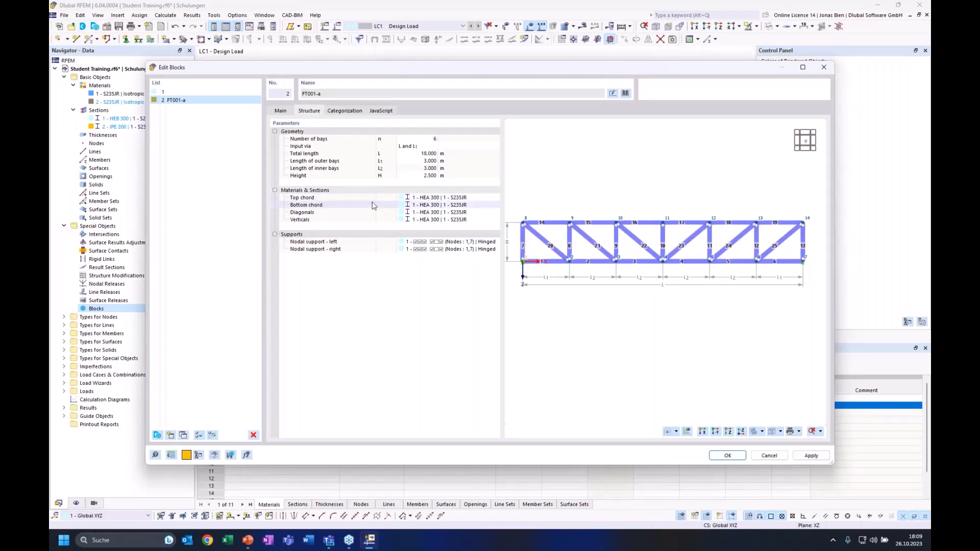
Assign section No. 2 to the truss diagonals and change that section to IPE 160
{"action": "left_click", "coordinate": [485, 212]}
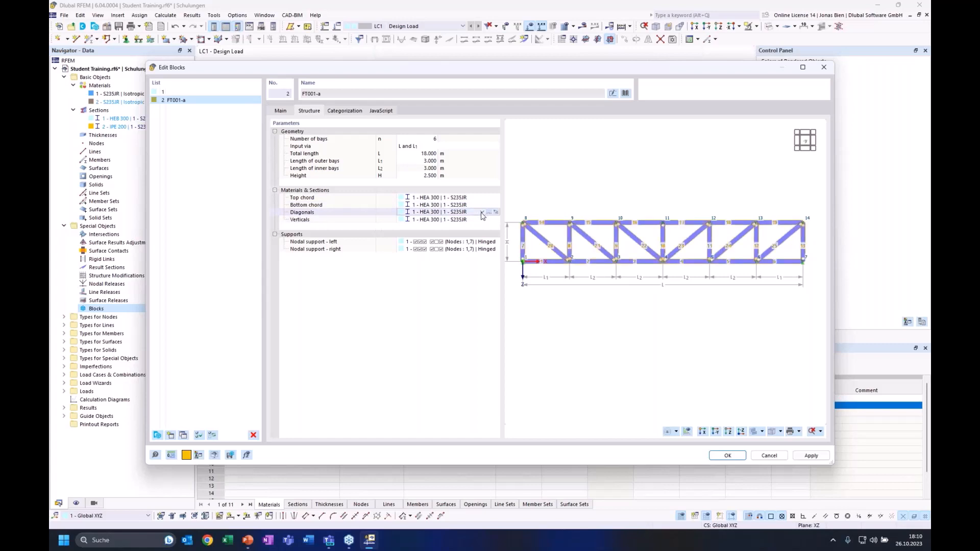
{"action": "left_click", "coordinate": [482, 212]}
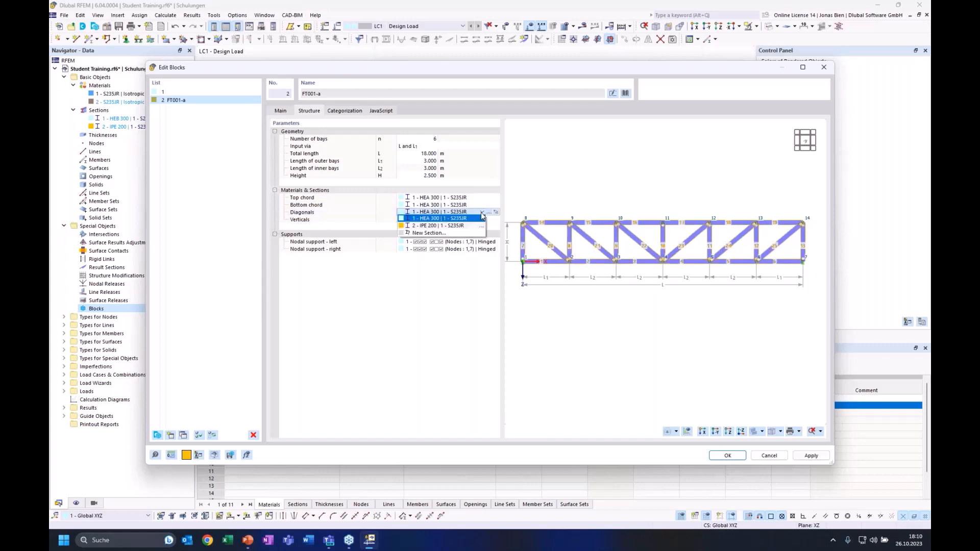
{"action": "left_click", "coordinate": [438, 226]}
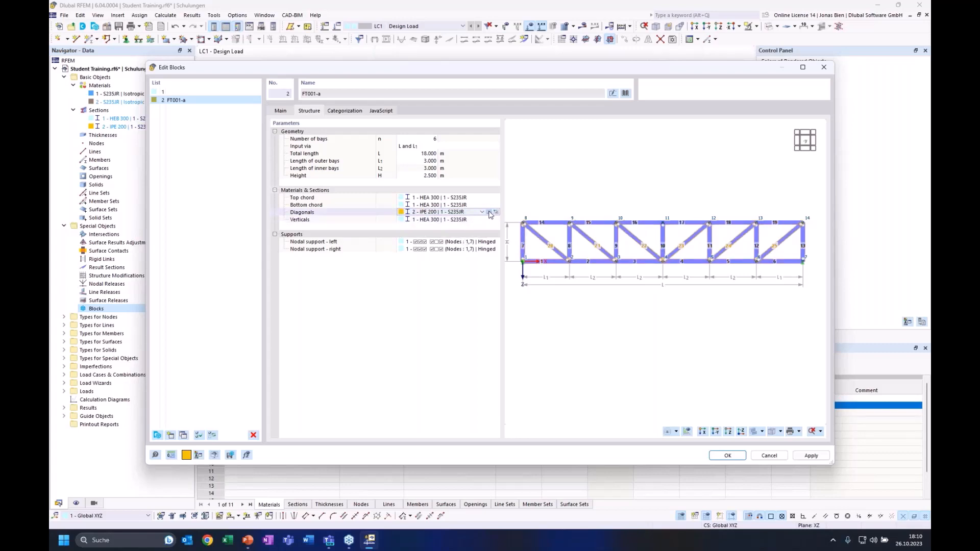
{"action": "left_click", "coordinate": [489, 213]}
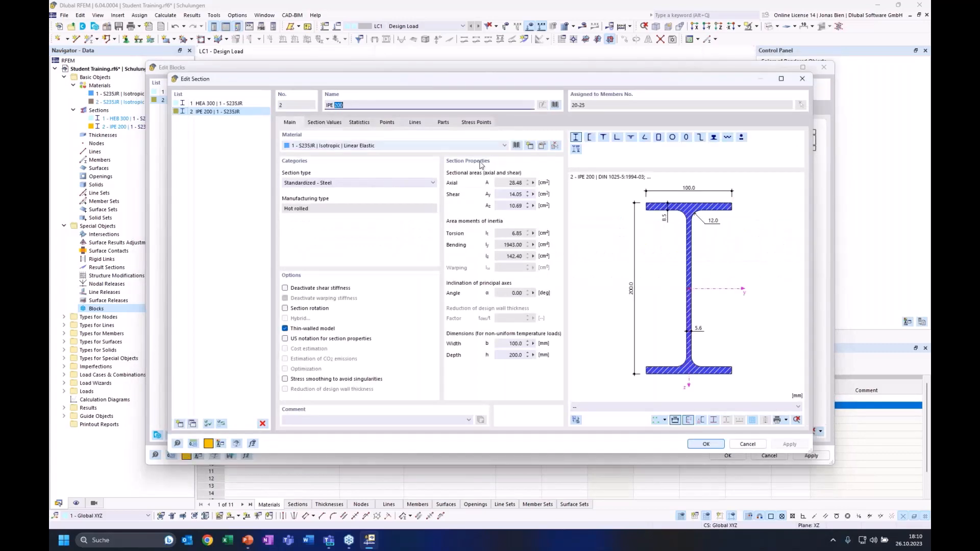
{"action": "type", "text": "160"}
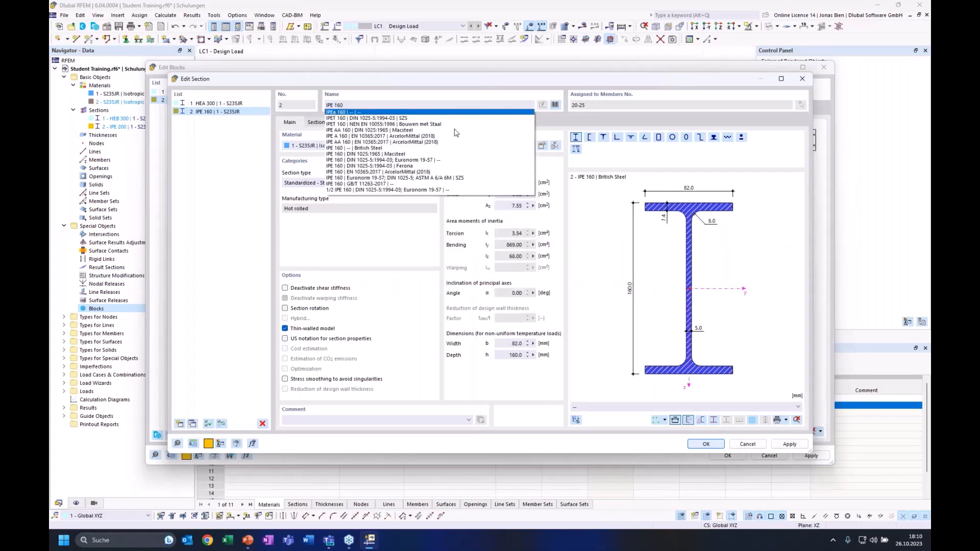
{"action": "left_click", "coordinate": [249, 214]}
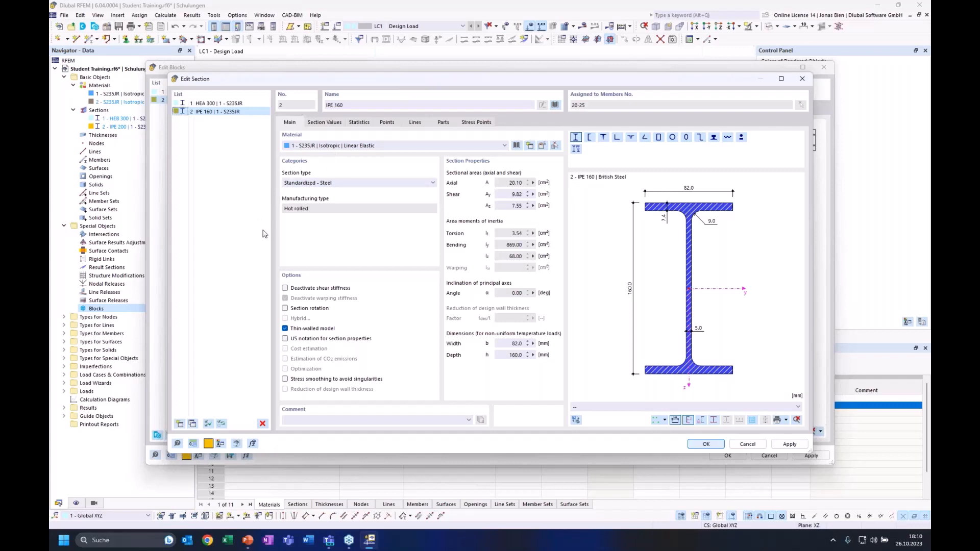
Copy the IPE 160 section and change the copy to HEA 160 in the DIN 1025-3:1994-03; Euronorm 53-62 version
{"action": "left_click", "coordinate": [193, 423]}
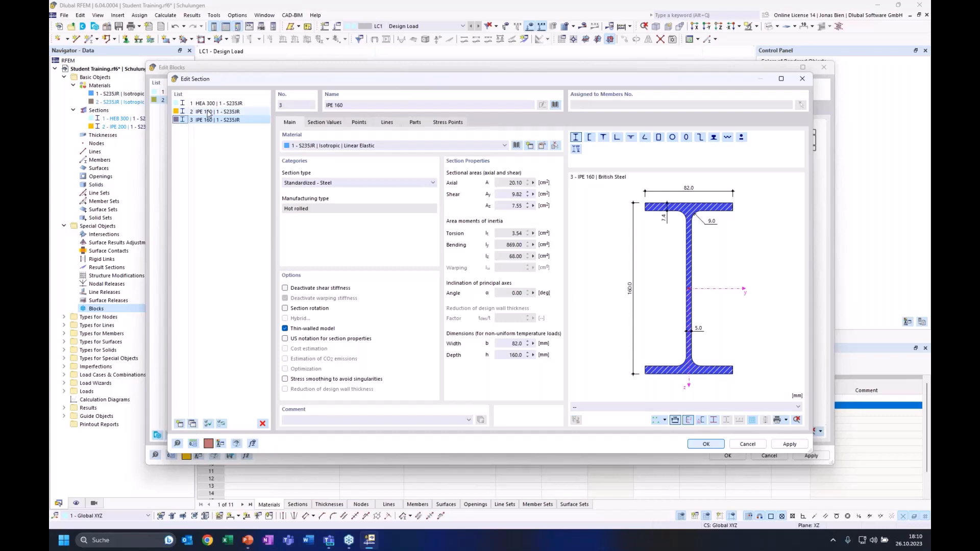
{"action": "double_click", "coordinate": [330, 105]}
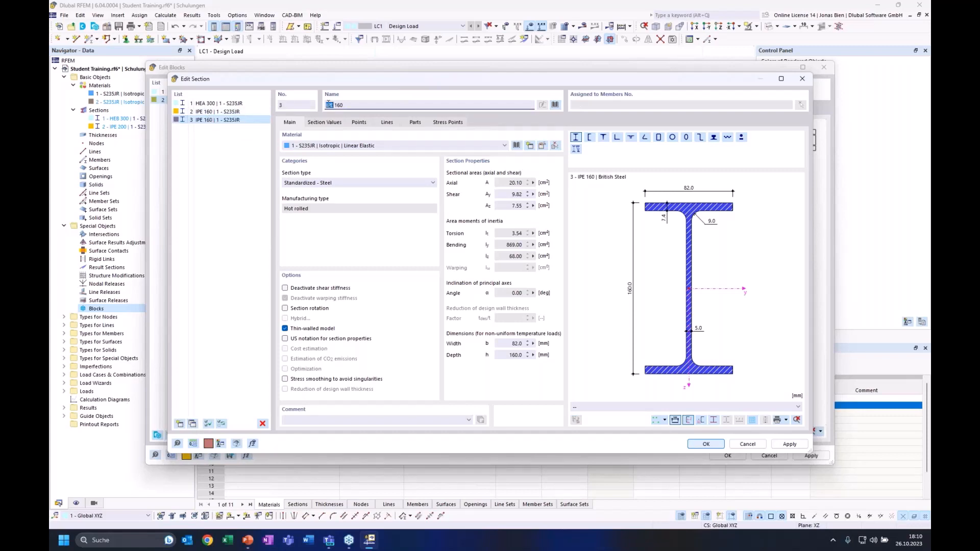
{"action": "type", "text": "H"}
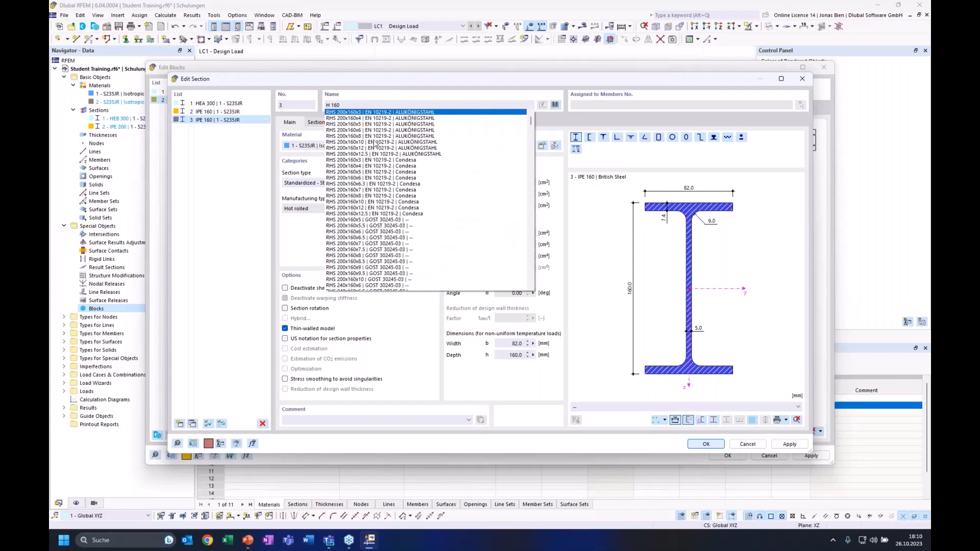
{"action": "type", "text": "EA"}
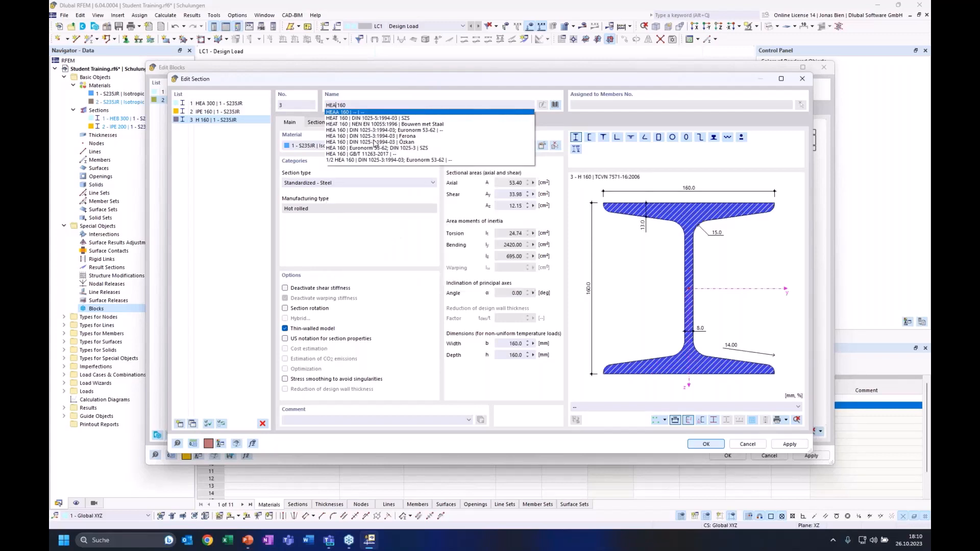
{"action": "left_click", "coordinate": [357, 136]}
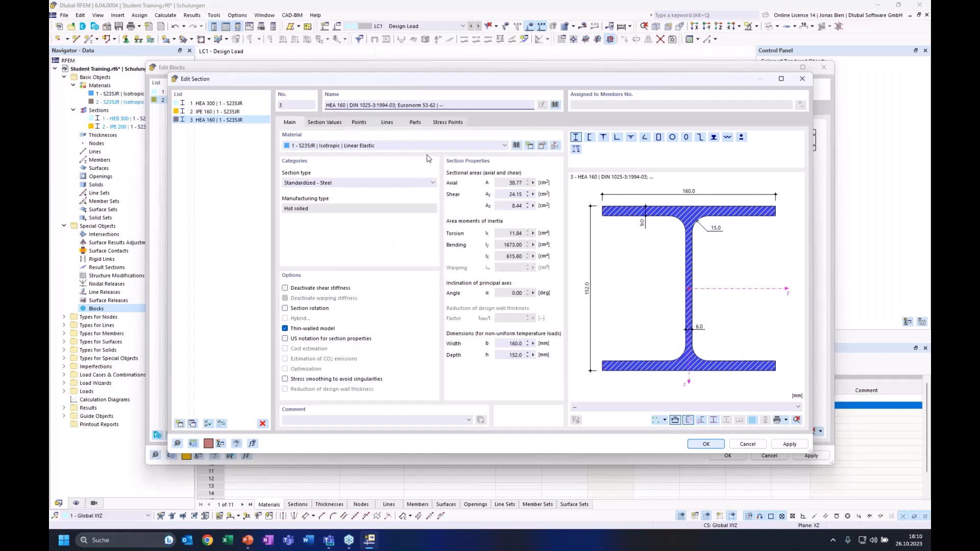
{"action": "left_click", "coordinate": [720, 443]}
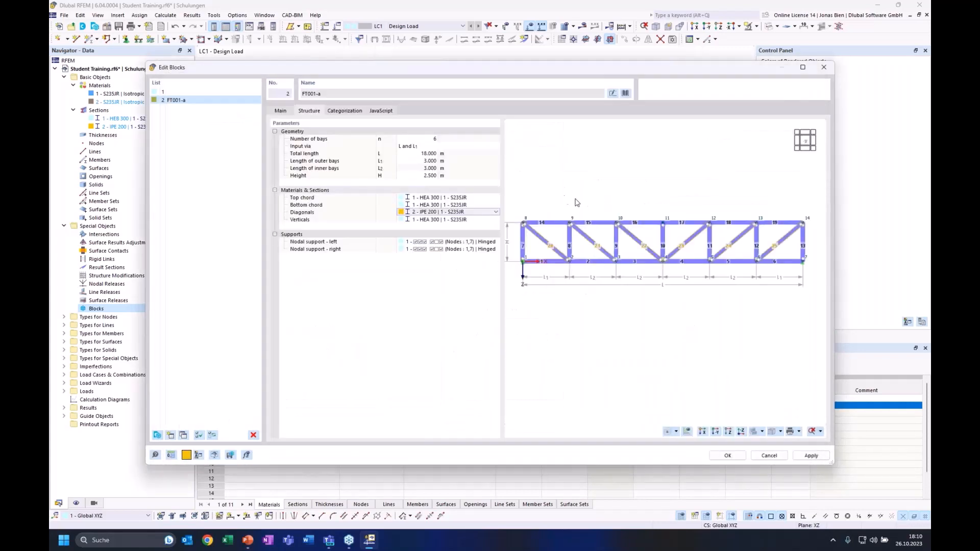
Reassign section No. 2, IPE 160, to the truss diagonals
{"action": "left_click", "coordinate": [456, 215]}
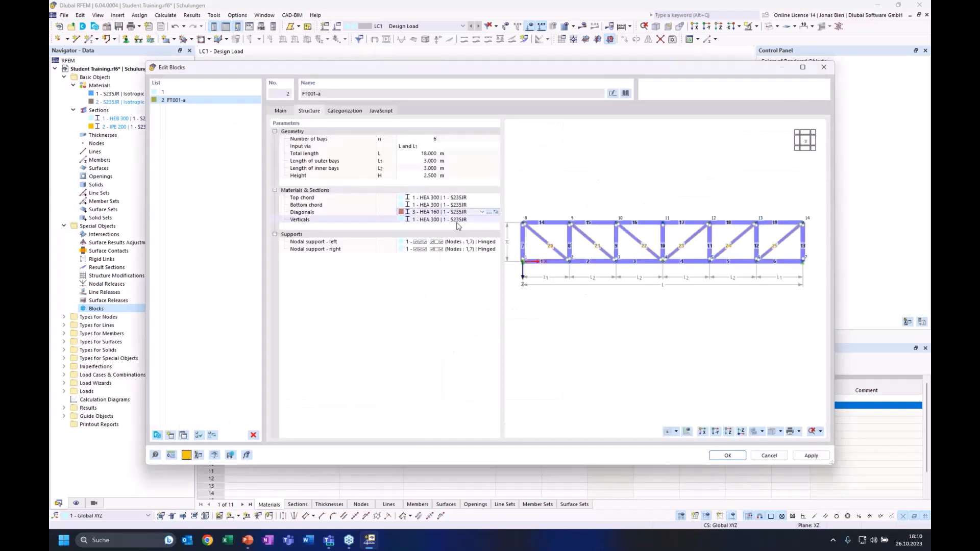
{"action": "left_click", "coordinate": [481, 212]}
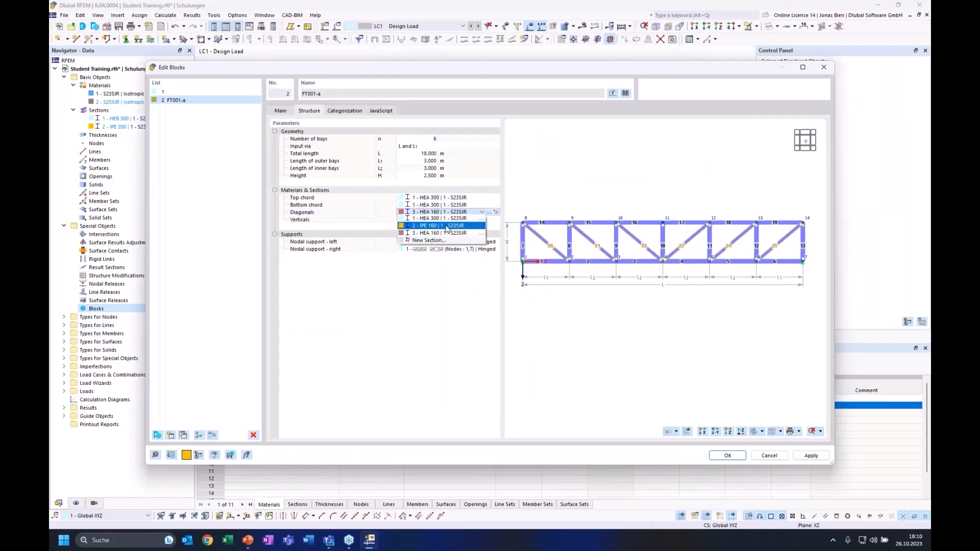
{"action": "left_click", "coordinate": [447, 226]}
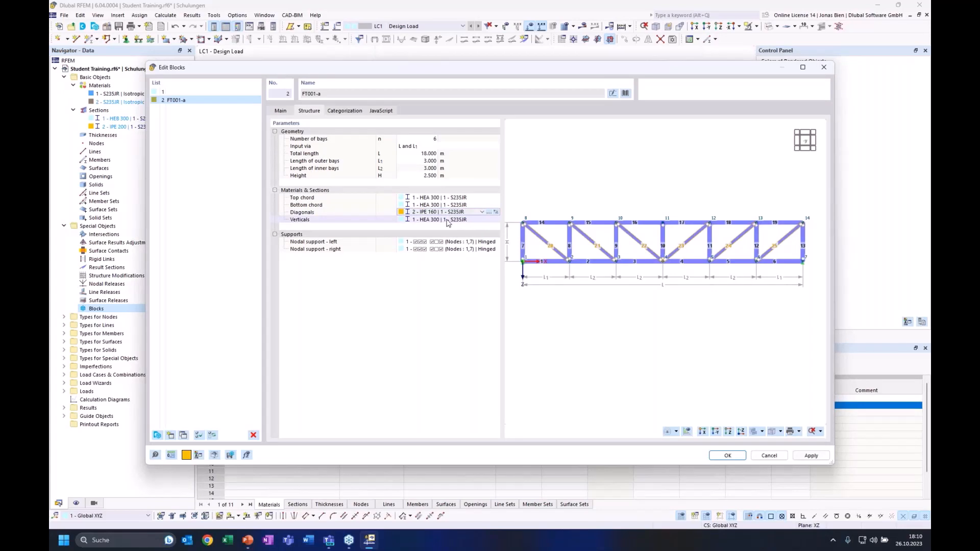
Assign section No. 3, HEA 160, to the truss verticals and generate the block in the model
{"action": "left_click", "coordinate": [448, 220]}
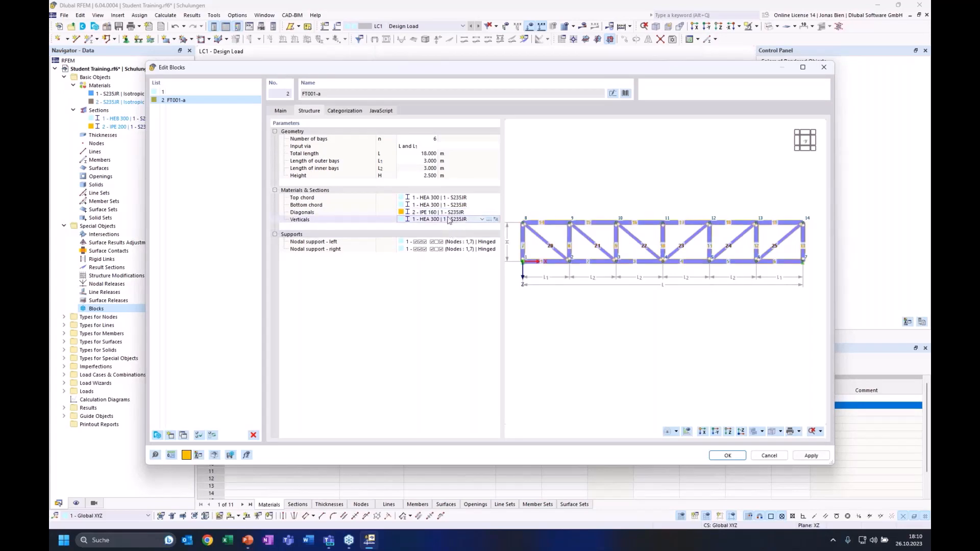
{"action": "left_click", "coordinate": [447, 219]}
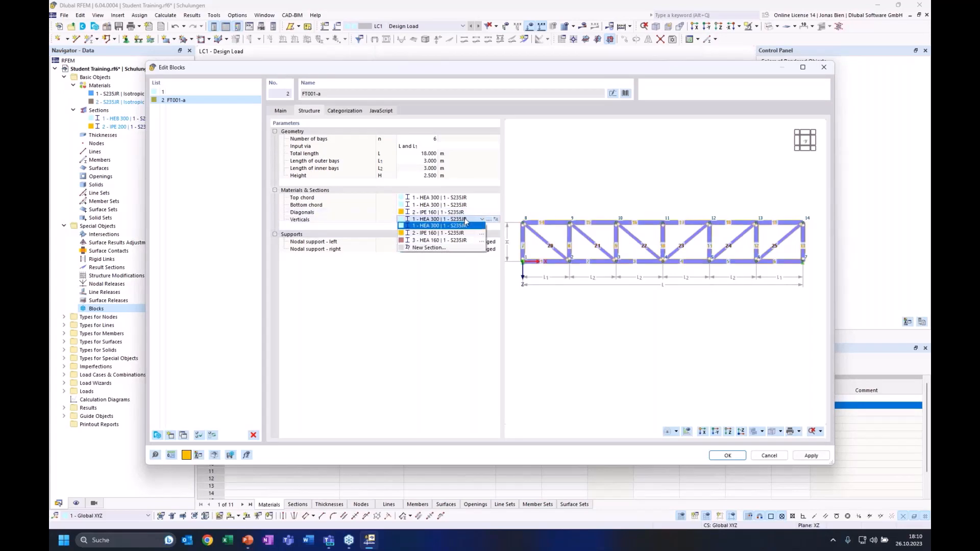
{"action": "left_click", "coordinate": [433, 241]}
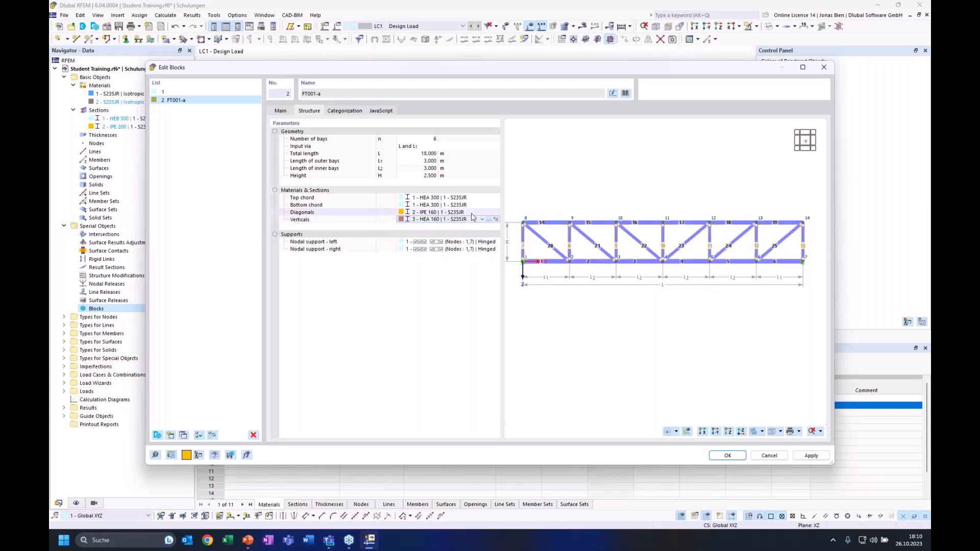
{"action": "left_click", "coordinate": [727, 455]}
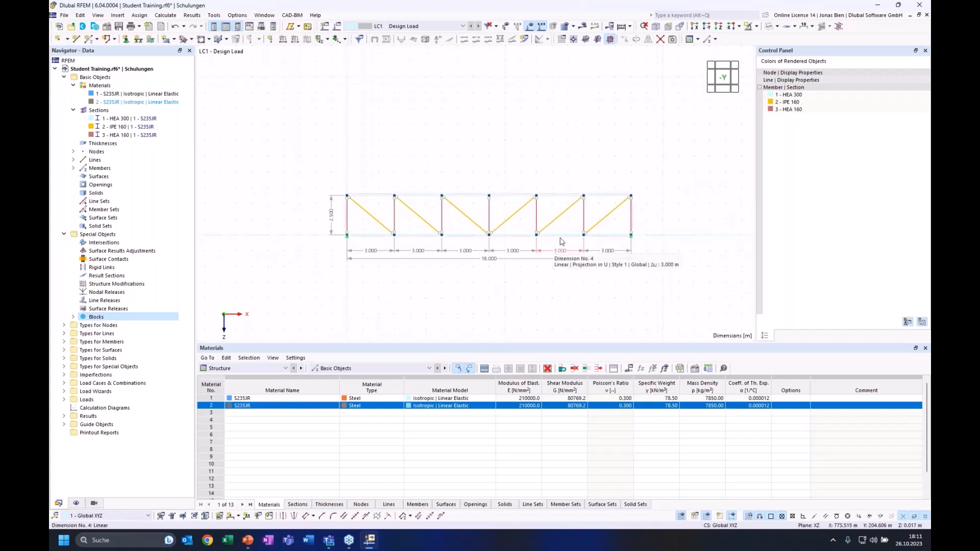
Display the generated truss with solid rendered sections and view it in 3D
{"action": "left_click", "coordinate": [770, 27]}
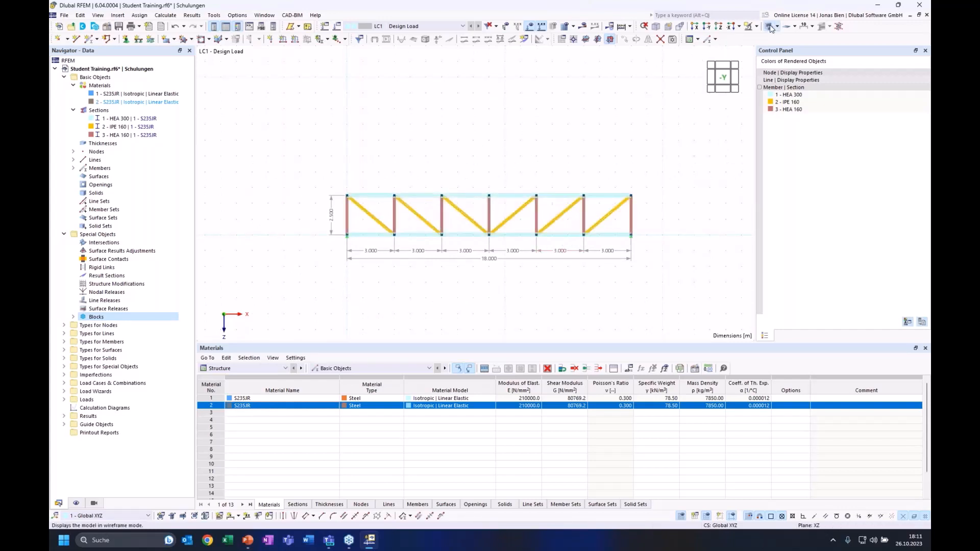
{"action": "middle_click_drag", "start_coordinate": [553, 165], "coordinate": [535, 201], "text": "ctrl"}
{"action": "scroll", "coordinate": [475, 214], "scroll_direction": "up", "scroll_amount": 2}
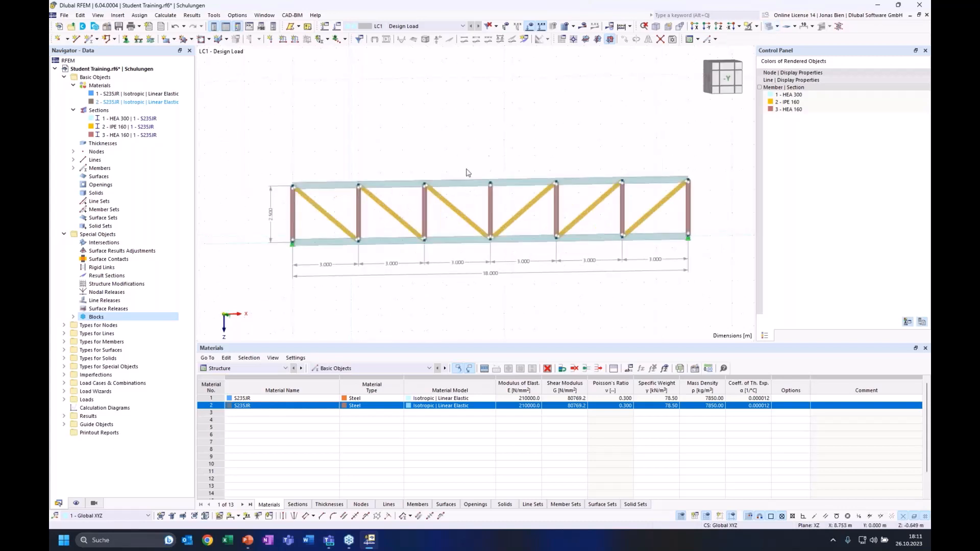
{"action": "middle_click_drag", "start_coordinate": [462, 174], "coordinate": [491, 167], "text": "ctrl"}
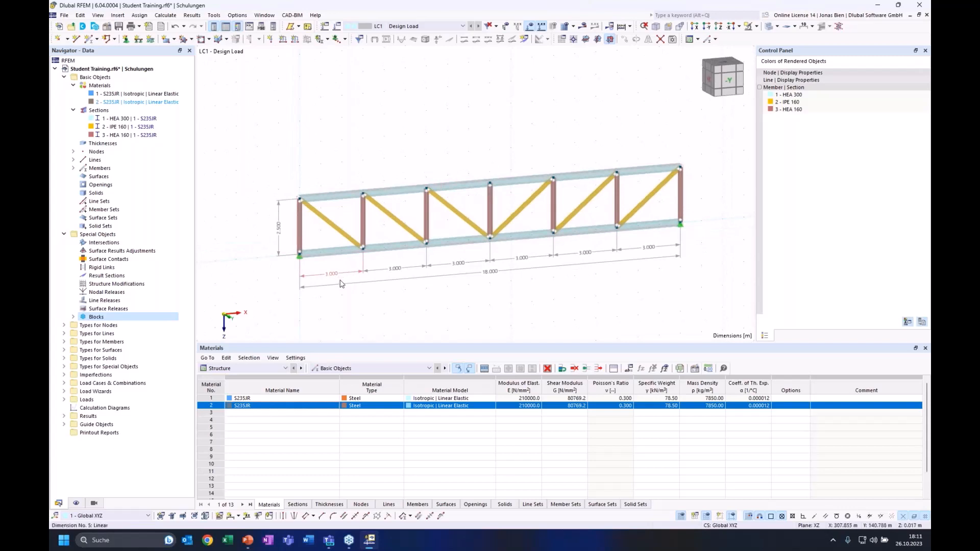
Open the inserted FT001-a block for editing and review its geometry, section and support parameters
{"action": "double_click", "coordinate": [97, 317]}
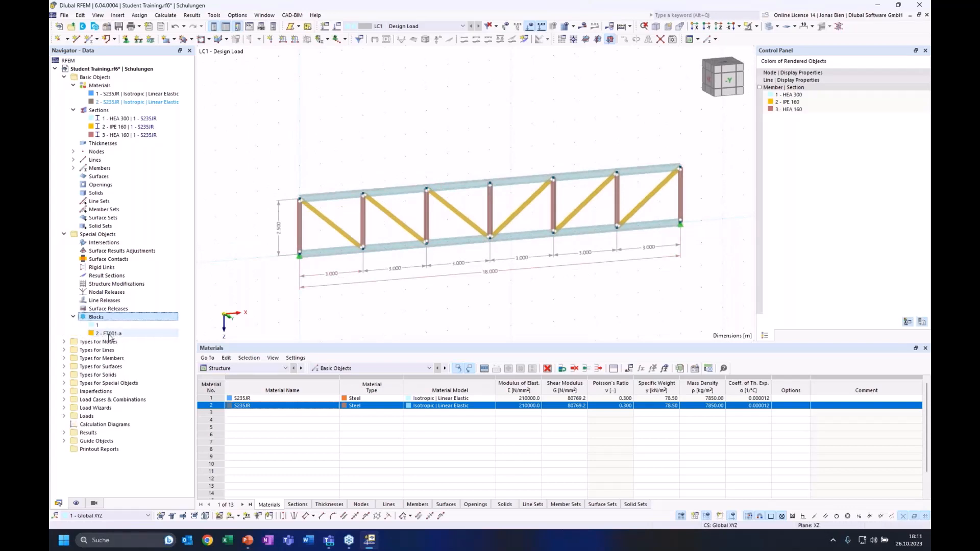
{"action": "left_click", "coordinate": [119, 334]}
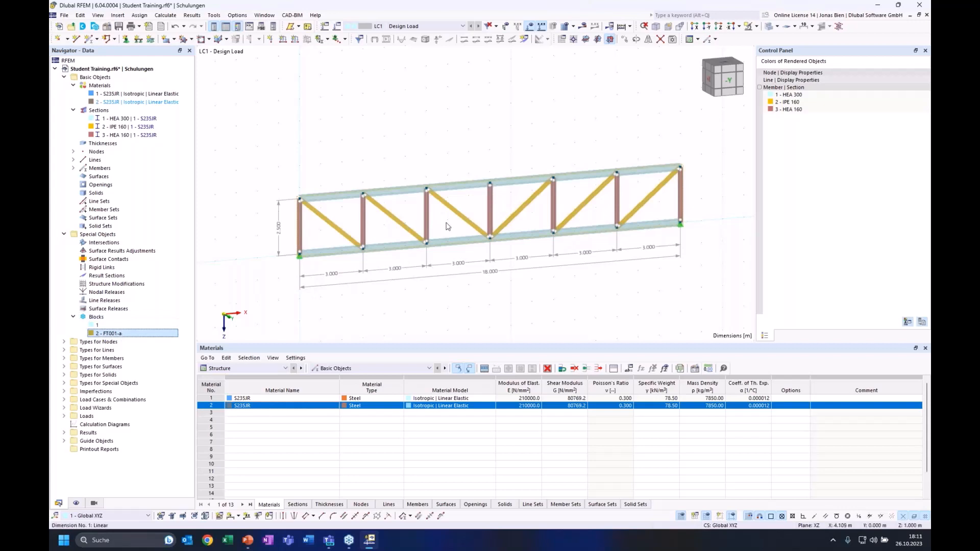
{"action": "double_click", "coordinate": [115, 334]}
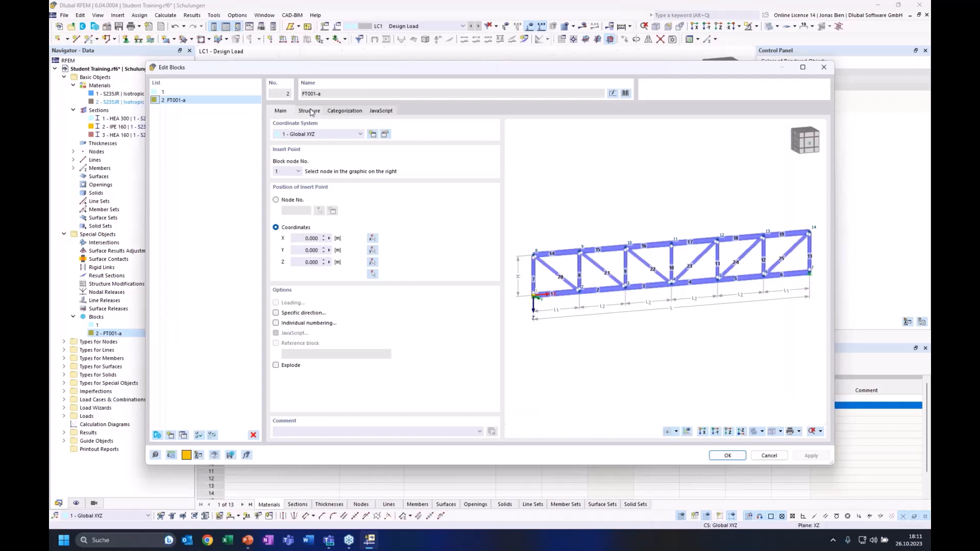
{"action": "left_click", "coordinate": [309, 111]}
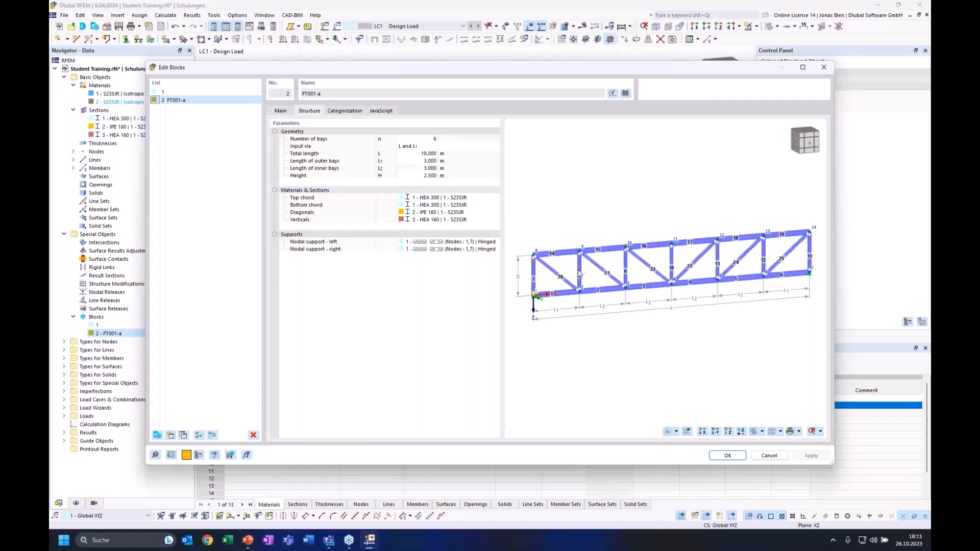
Look through the FT001-a block's JavaScript, covering parameter inputs, node coordinates, hinge definition and member creation
{"action": "left_click", "coordinate": [382, 111]}
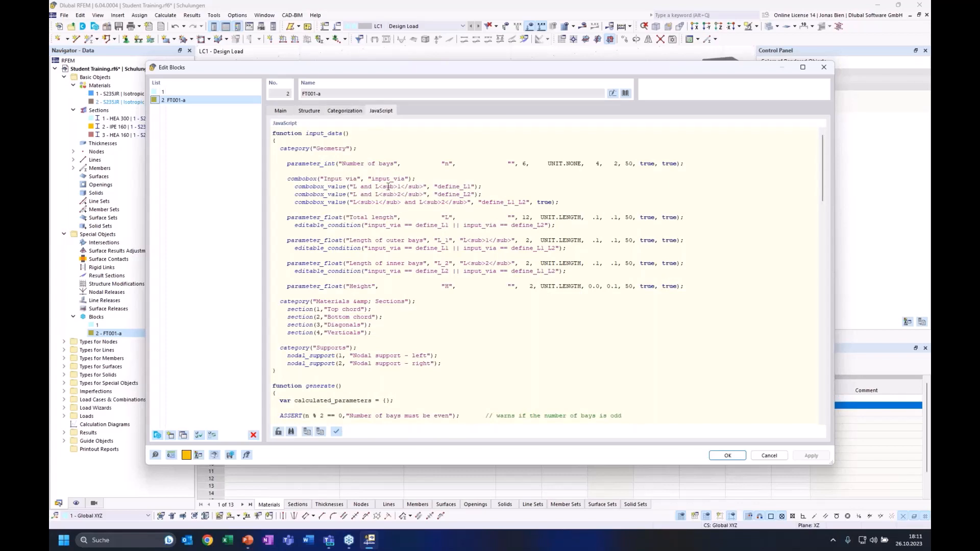
{"action": "scroll", "coordinate": [388, 186], "scroll_direction": "down", "scroll_amount": 2}
{"action": "scroll", "coordinate": [389, 186], "scroll_direction": "up", "scroll_amount": 2}
{"action": "scroll", "coordinate": [386, 188], "scroll_direction": "down", "scroll_amount": 10}
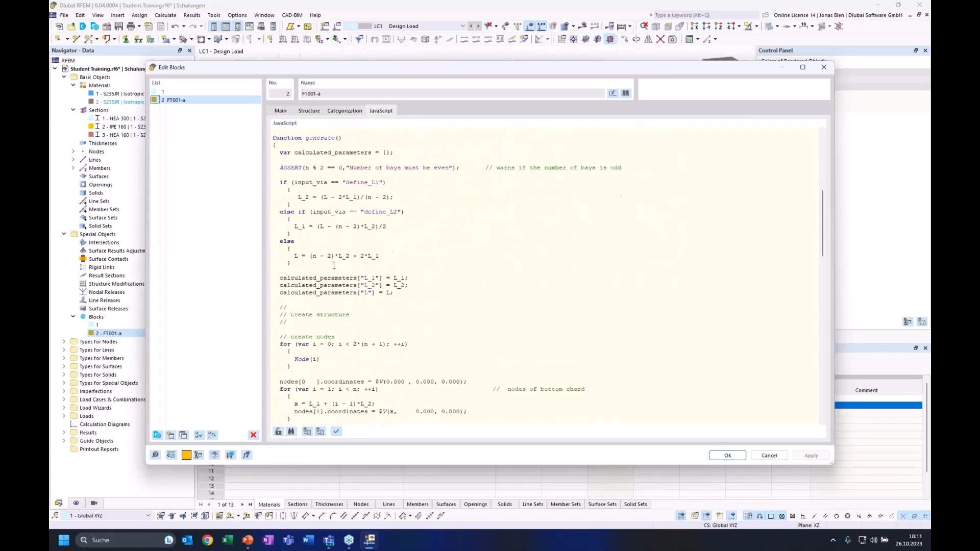
{"action": "scroll", "coordinate": [334, 265], "scroll_direction": "down", "scroll_amount": 12}
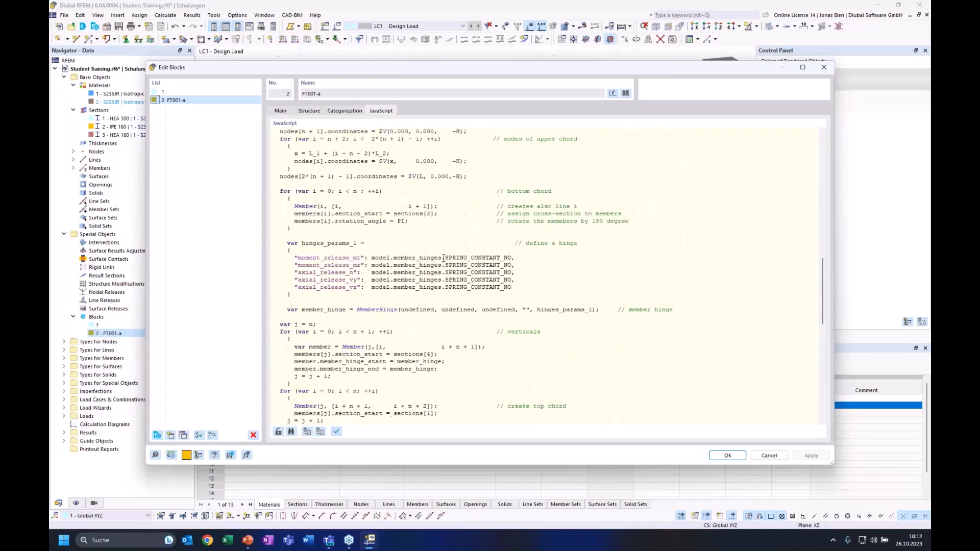
{"action": "scroll", "coordinate": [437, 265], "scroll_direction": "down", "scroll_amount": 5}
{"action": "scroll", "coordinate": [437, 260], "scroll_direction": "up", "scroll_amount": 4}
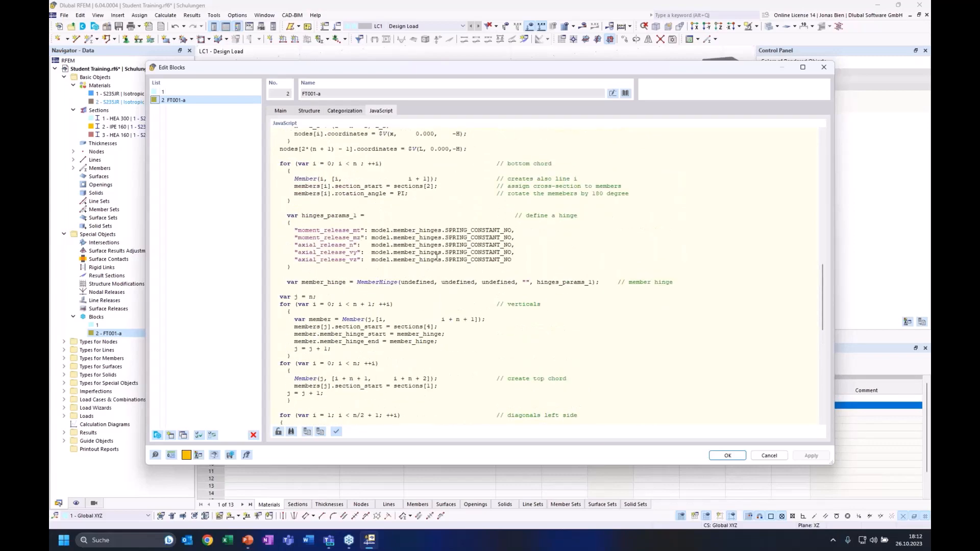
{"action": "scroll", "coordinate": [518, 259], "scroll_direction": "up", "scroll_amount": 10}
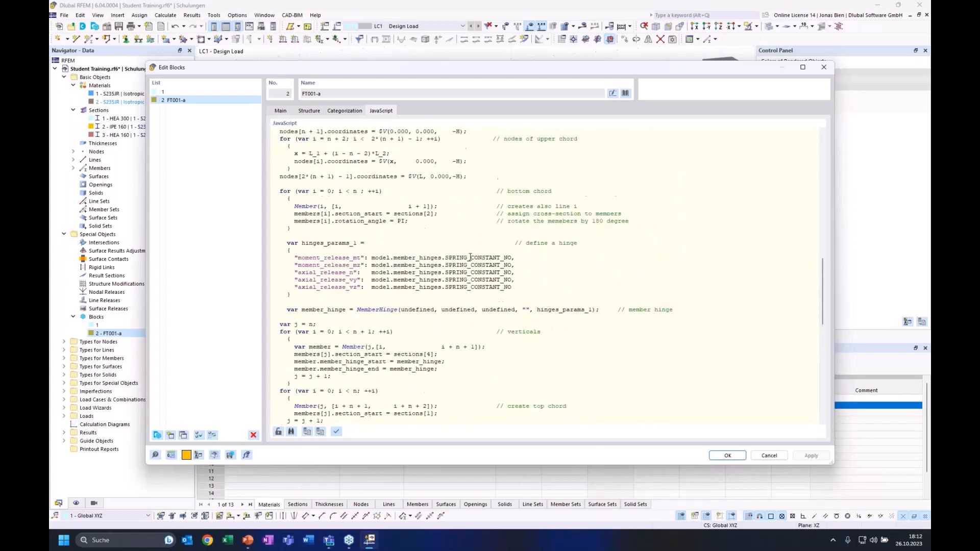
{"action": "scroll", "coordinate": [420, 172], "scroll_direction": "up", "scroll_amount": 3}
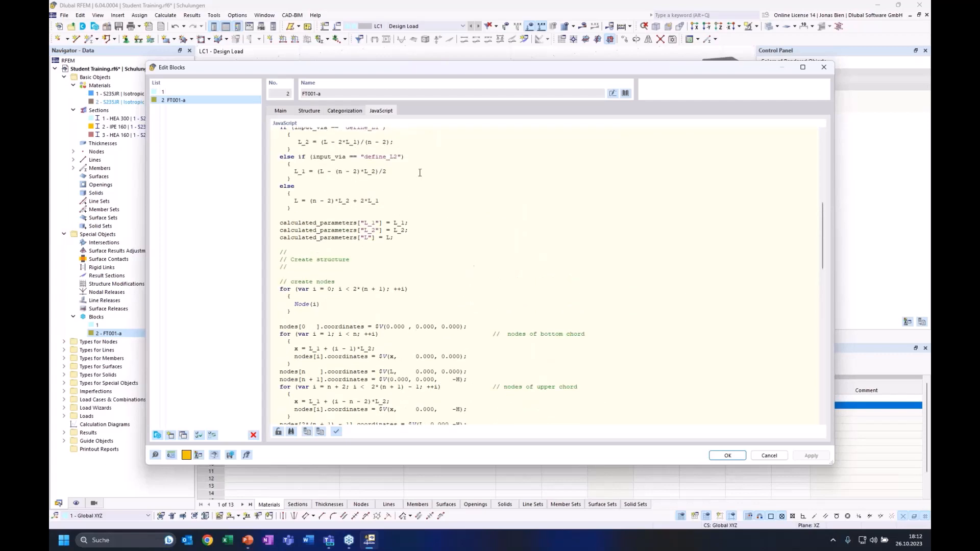
{"action": "scroll", "coordinate": [391, 207], "scroll_direction": "up", "scroll_amount": 10}
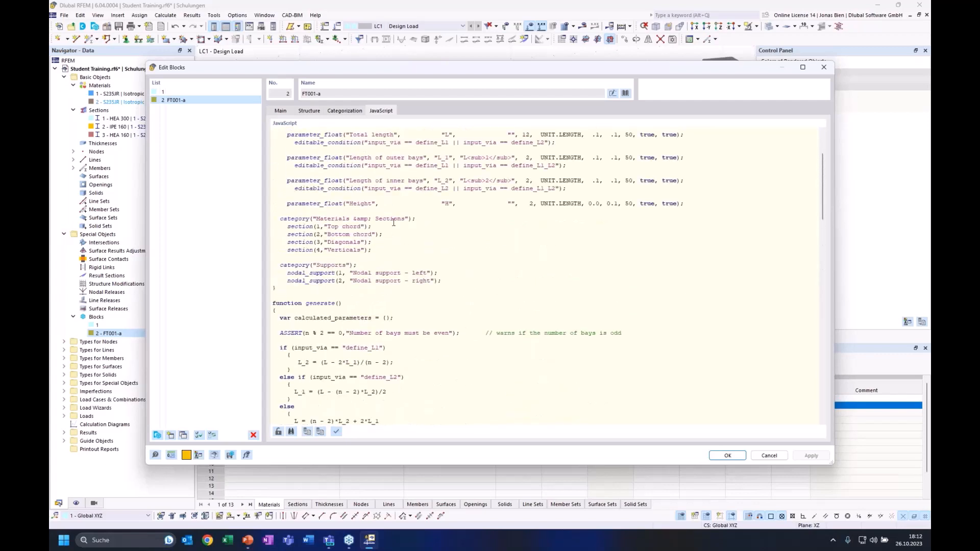
{"action": "scroll", "coordinate": [415, 232], "scroll_direction": "up", "scroll_amount": 4}
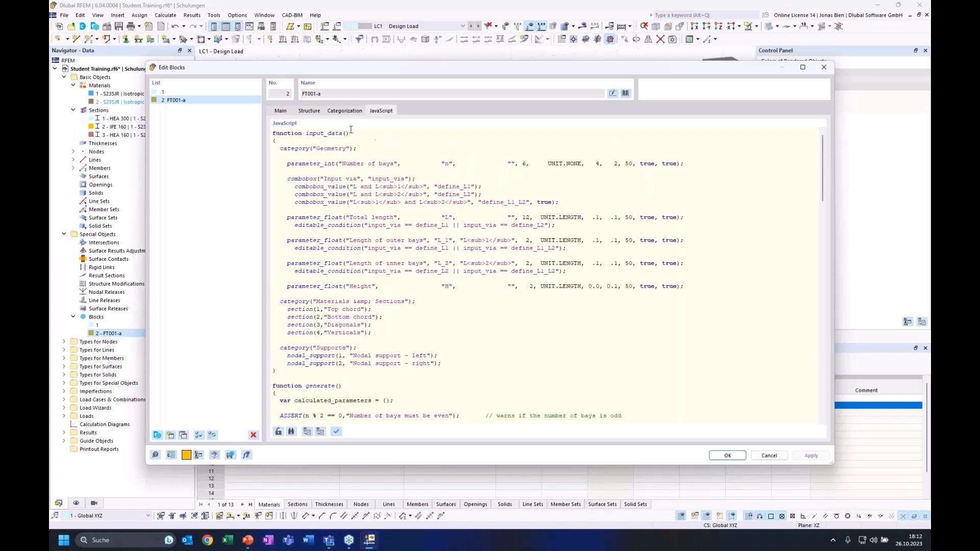
Examine the script's input_data function and the length formulas in generate, and return to the block's main settings
{"action": "left_click_drag", "start_coordinate": [352, 134], "coordinate": [306, 133]}
{"action": "left_click", "coordinate": [353, 177]}
{"action": "scroll", "coordinate": [437, 328], "scroll_direction": "down", "scroll_amount": 5}
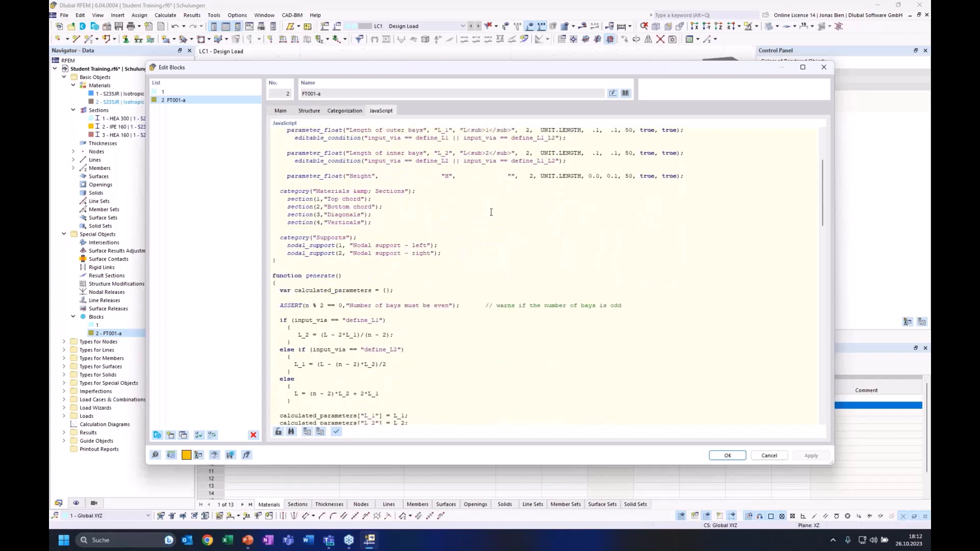
{"action": "scroll", "coordinate": [447, 221], "scroll_direction": "up", "scroll_amount": 5}
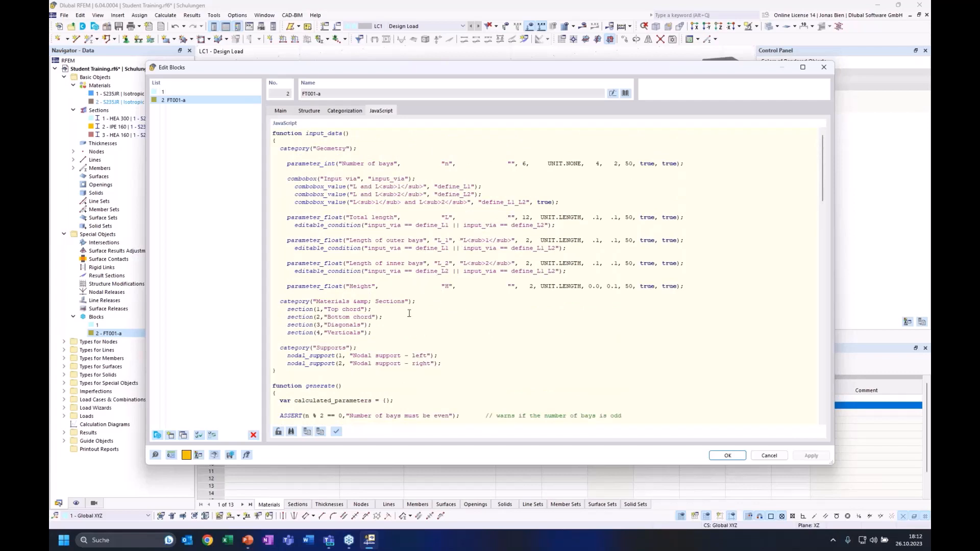
{"action": "scroll", "coordinate": [409, 313], "scroll_direction": "down", "scroll_amount": 5}
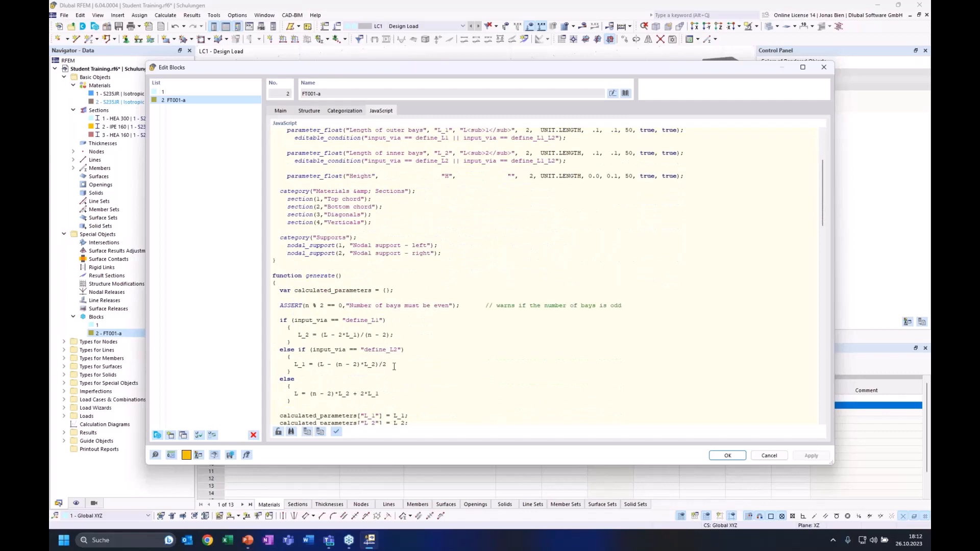
{"action": "scroll", "coordinate": [375, 345], "scroll_direction": "down", "scroll_amount": 4}
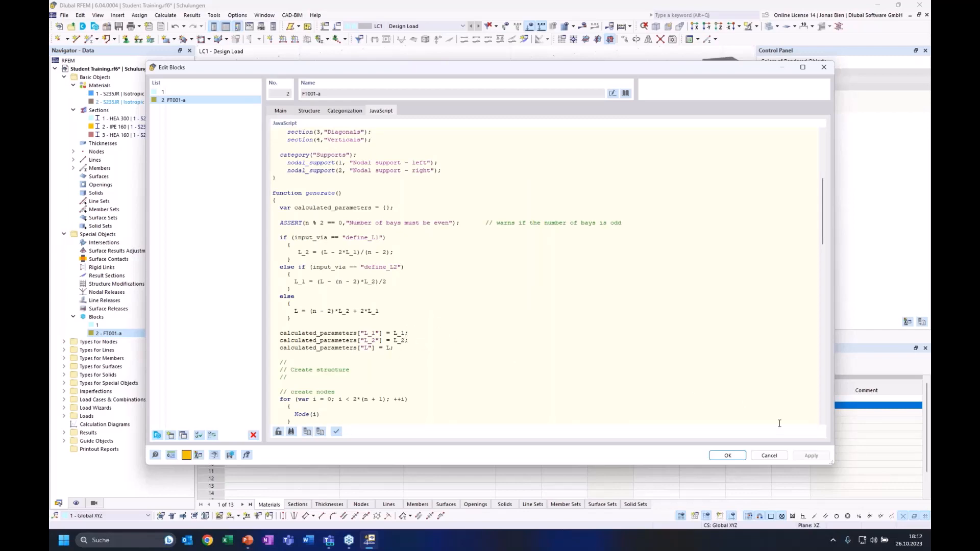
{"action": "left_click", "coordinate": [345, 110]}
{"action": "left_click", "coordinate": [281, 111]}
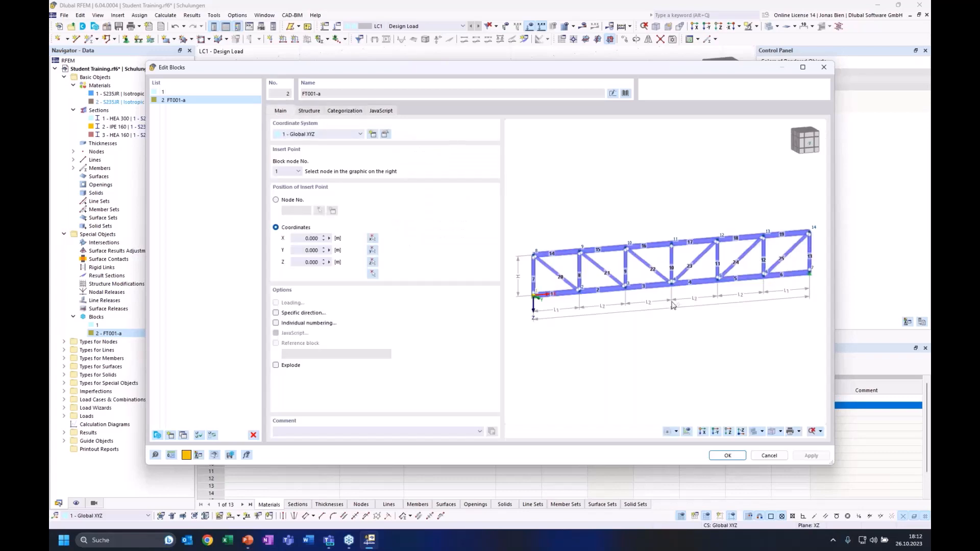
Confirm the FT001-a block settings, open the console and look up the command suggestions for "node" and "no"
{"action": "left_click", "coordinate": [727, 456]}
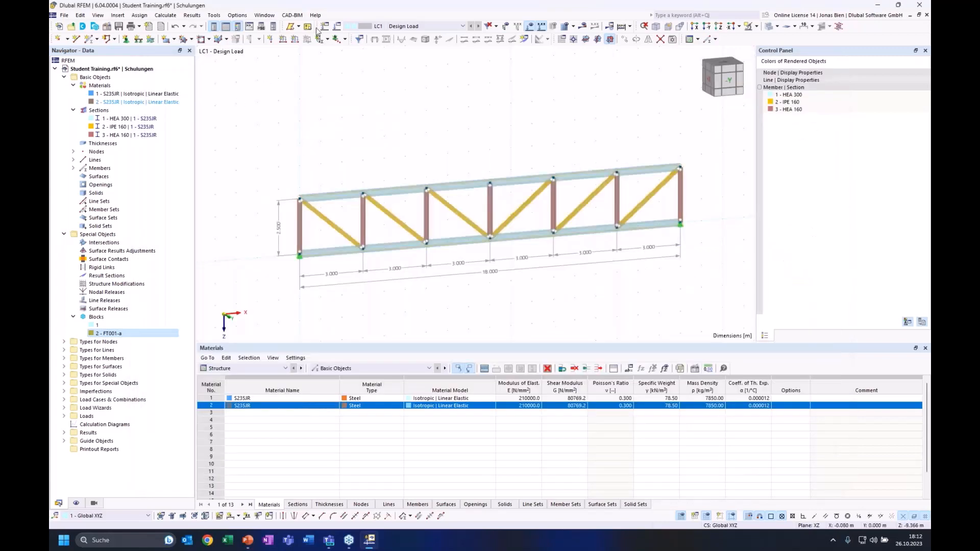
{"action": "left_click", "coordinate": [249, 29]}
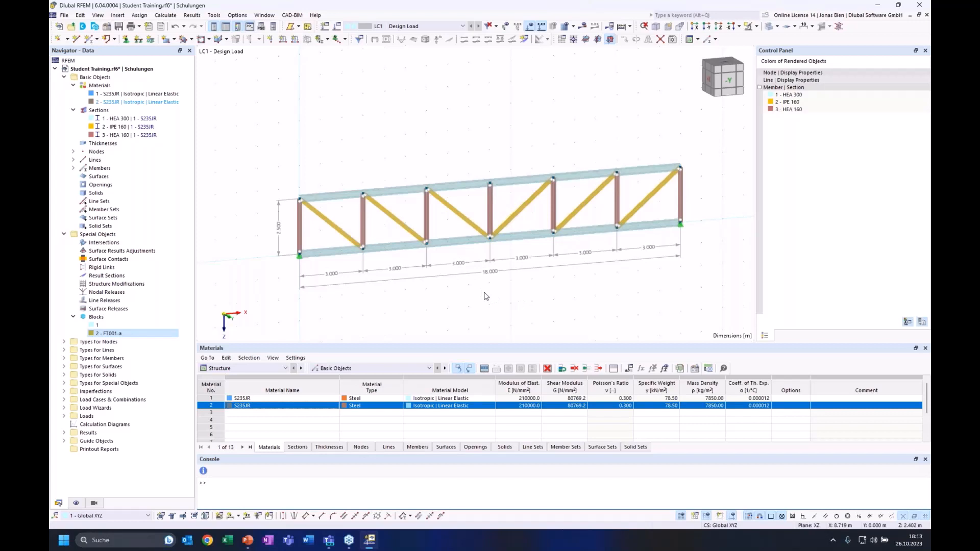
{"action": "type", "text": "node"}
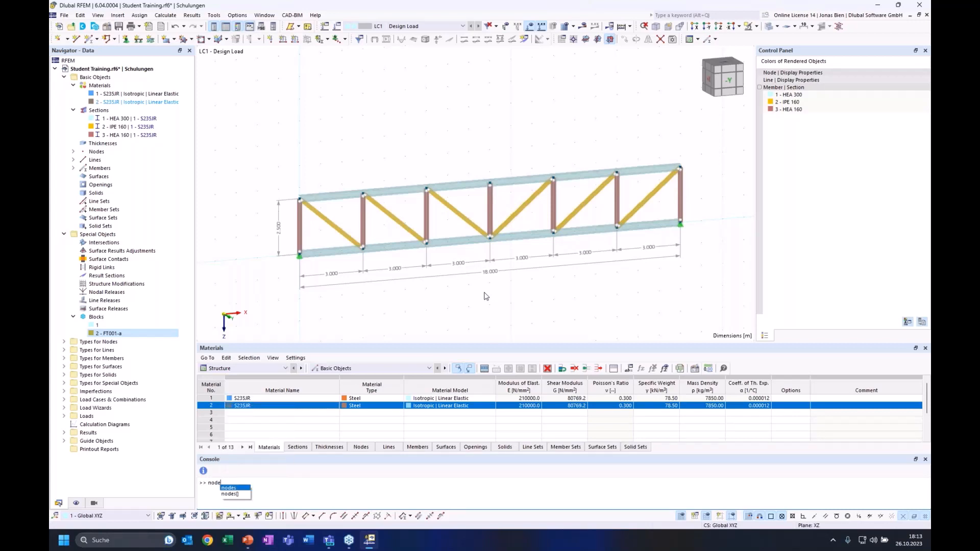
{"action": "left_click", "coordinate": [228, 483]}
{"action": "key", "text": "BackSpace"}
{"action": "key", "text": "BackSpace"}
{"action": "key", "text": "BackSpace"}
{"action": "key", "text": "BackSpace"}
{"action": "type", "text": "no"}
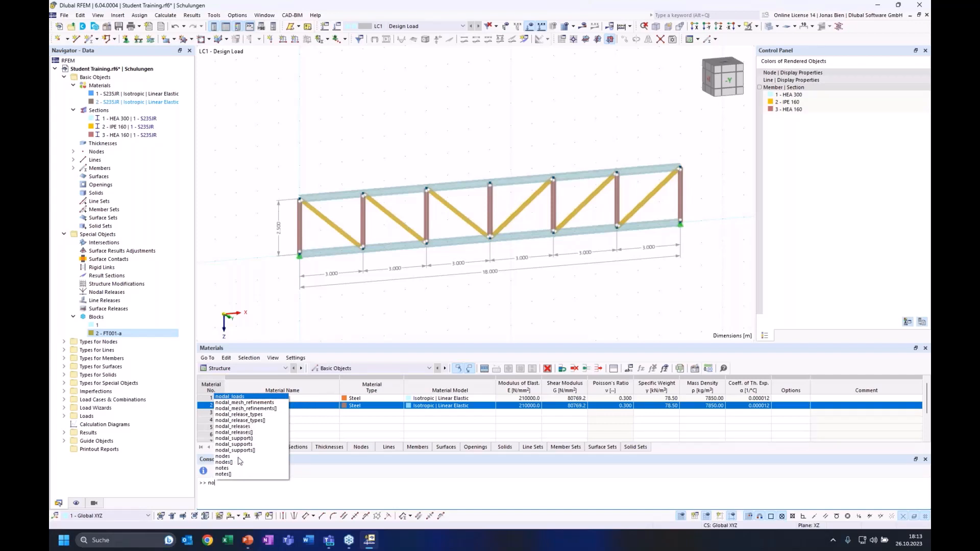
{"action": "left_click", "coordinate": [233, 504]}
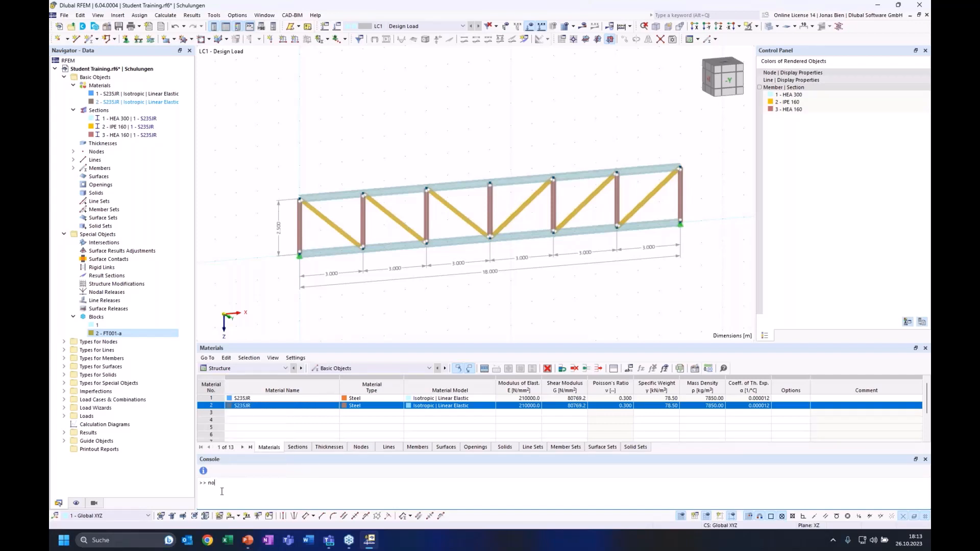
Browse the object properties available for console commands without inserting any, and close the console
{"action": "left_click", "coordinate": [204, 472]}
{"action": "scroll", "coordinate": [380, 247], "scroll_direction": "down", "scroll_amount": 10}
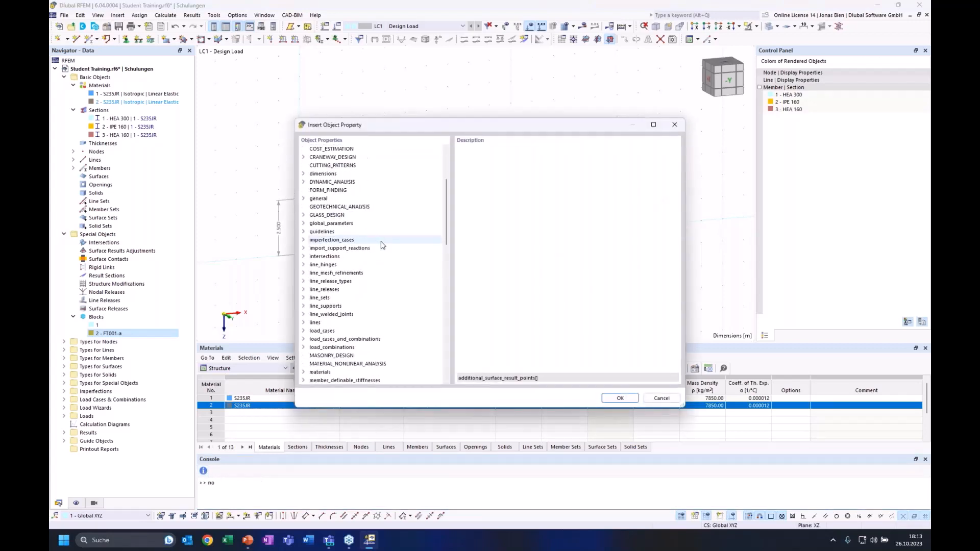
{"action": "scroll", "coordinate": [371, 251], "scroll_direction": "down", "scroll_amount": 10}
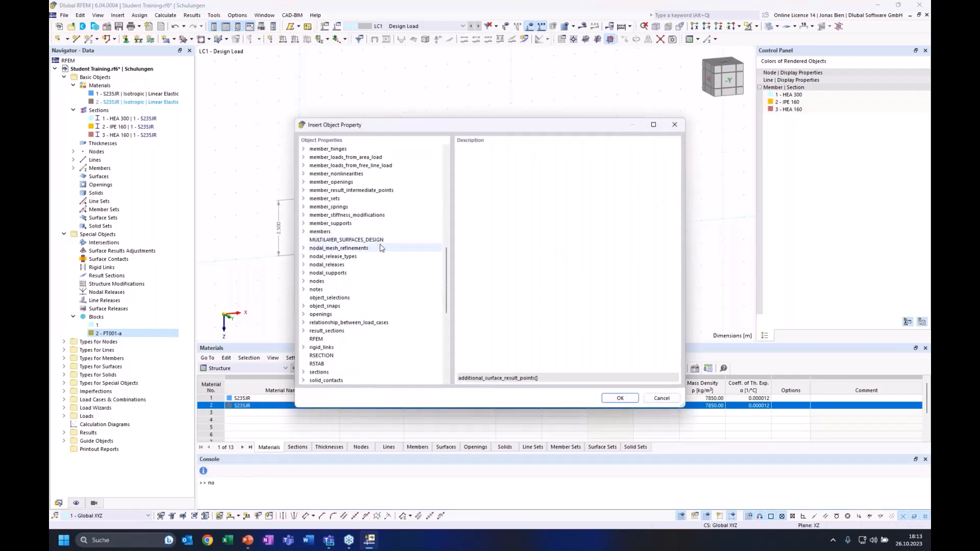
{"action": "scroll", "coordinate": [386, 260], "scroll_direction": "up", "scroll_amount": 15}
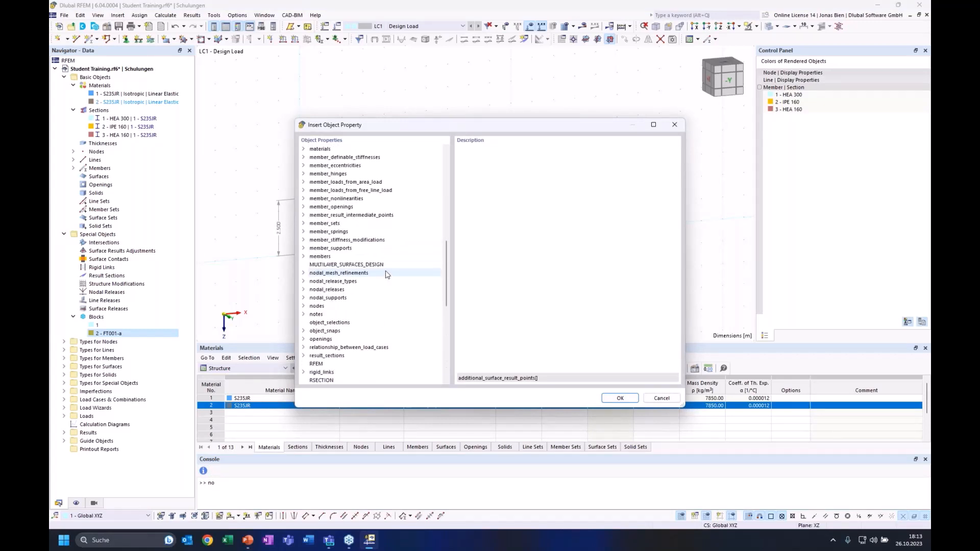
{"action": "scroll", "coordinate": [389, 275], "scroll_direction": "up", "scroll_amount": 2}
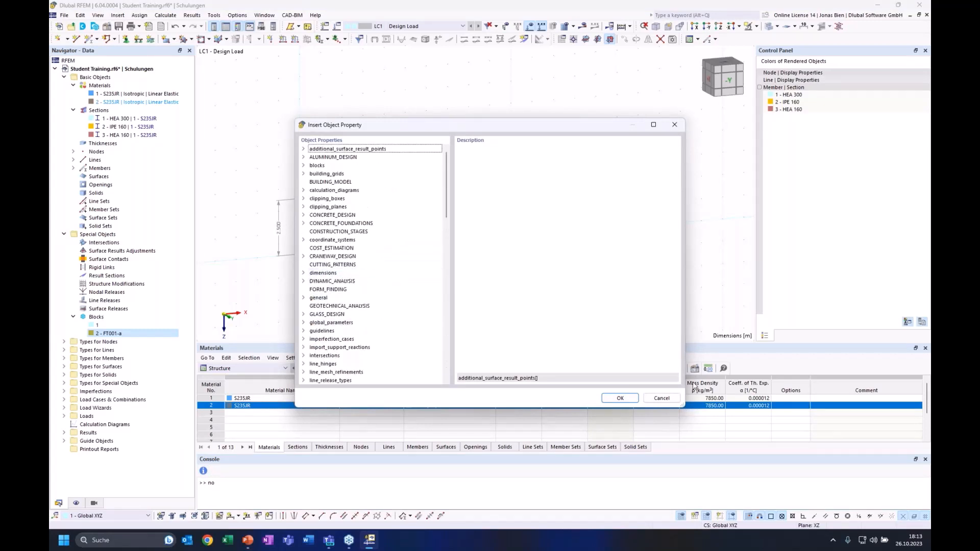
{"action": "left_click", "coordinate": [662, 398]}
{"action": "left_click", "coordinate": [926, 460]}
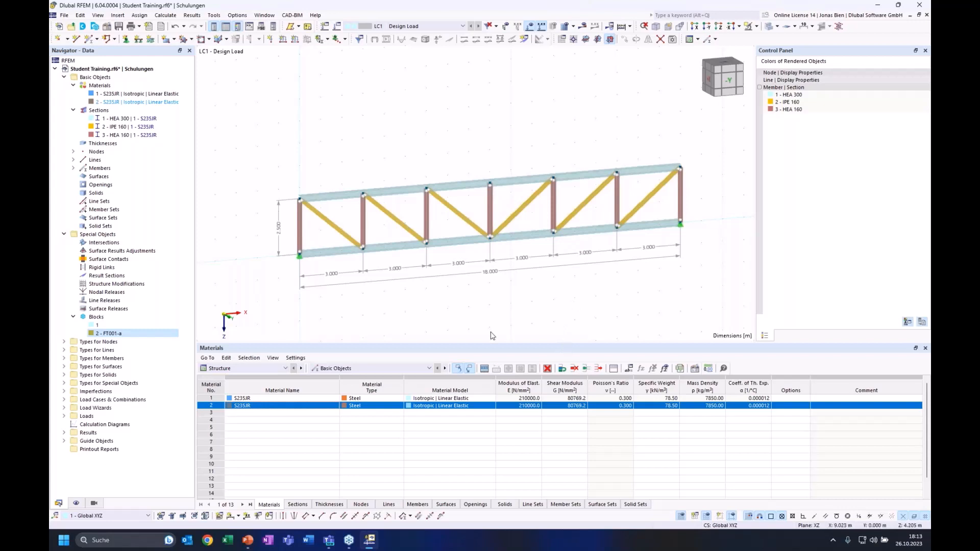
View the truss from the -Y direction and inspect the hinge assignments of its first diagonal member
{"action": "left_click", "coordinate": [732, 84]}
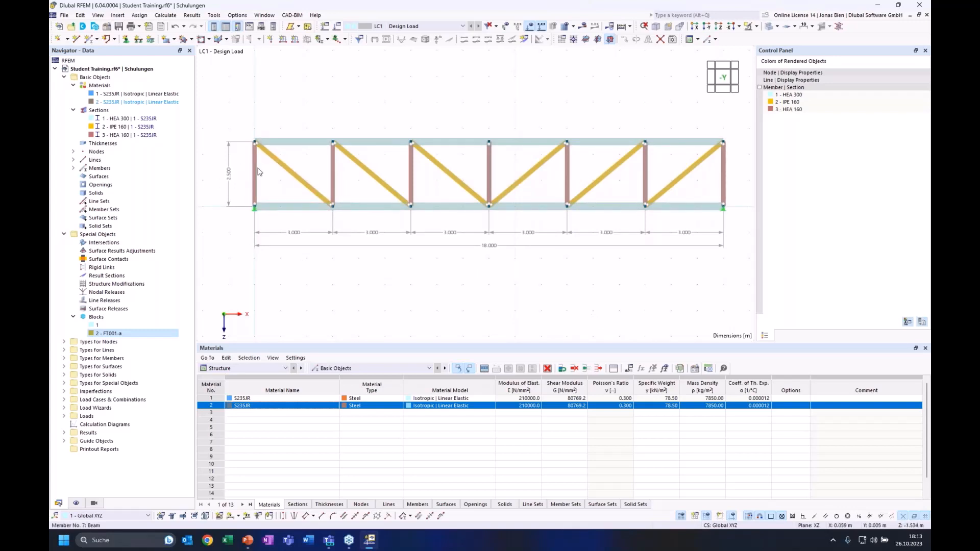
{"action": "scroll", "coordinate": [277, 174], "scroll_direction": "up", "scroll_amount": 2}
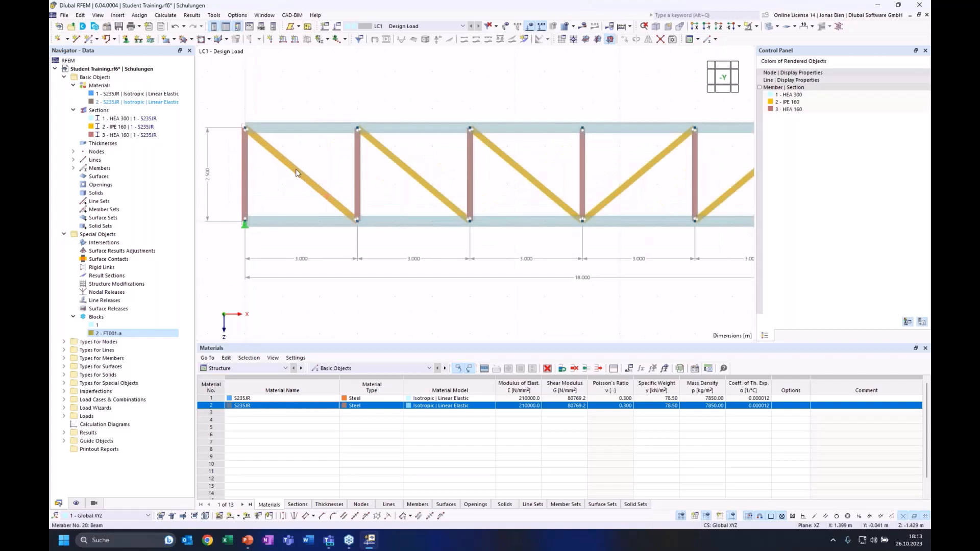
{"action": "double_click", "coordinate": [297, 174]}
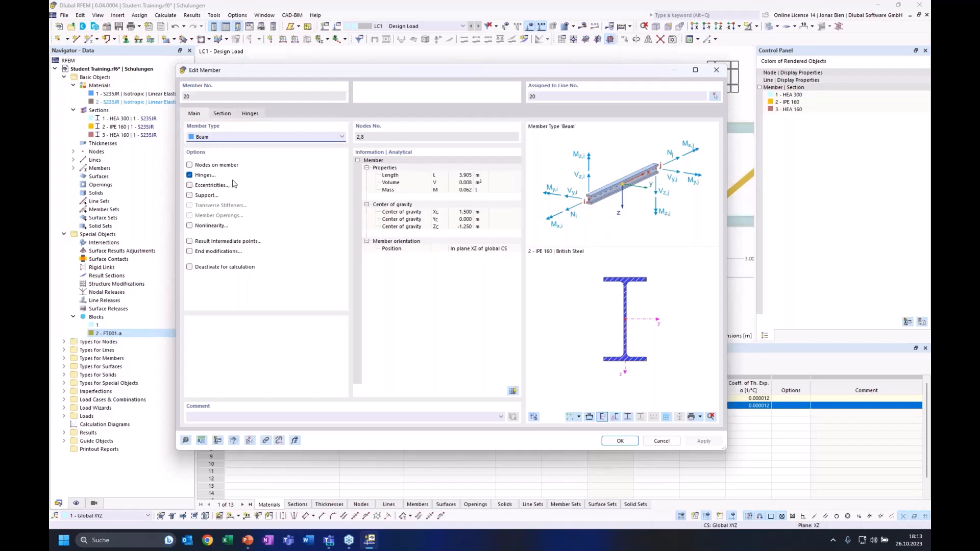
{"action": "left_click", "coordinate": [252, 114]}
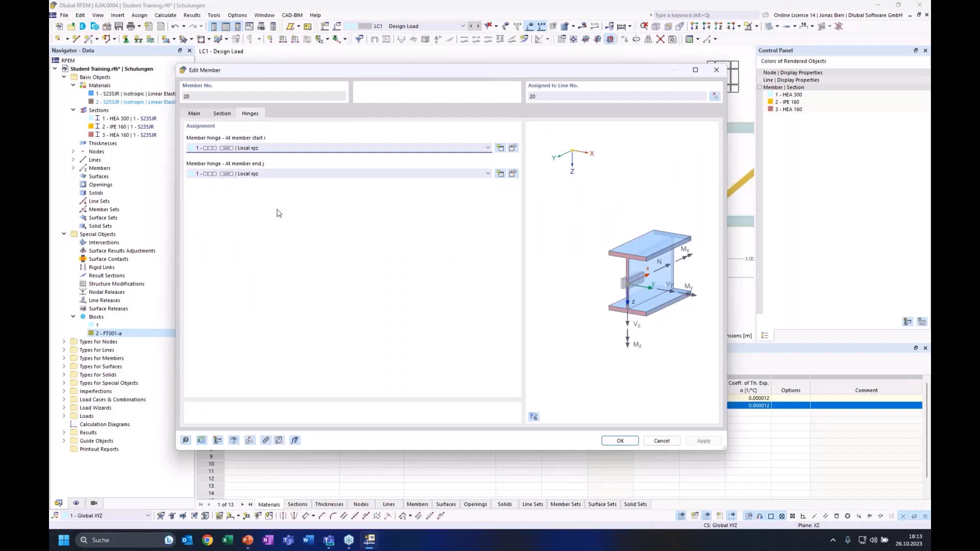
{"action": "left_click", "coordinate": [661, 441]}
{"action": "scroll", "coordinate": [682, 216], "scroll_direction": "up", "scroll_amount": 2}
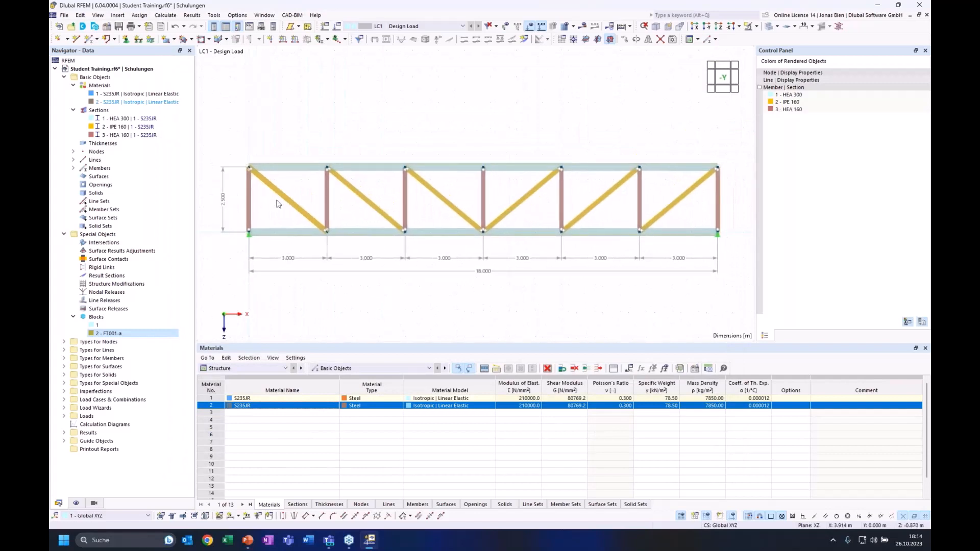
Change the member type of all the truss's vertical and diagonal members to Truss (only N)
{"action": "left_click_drag", "start_coordinate": [233, 185], "coordinate": [209, 192]}
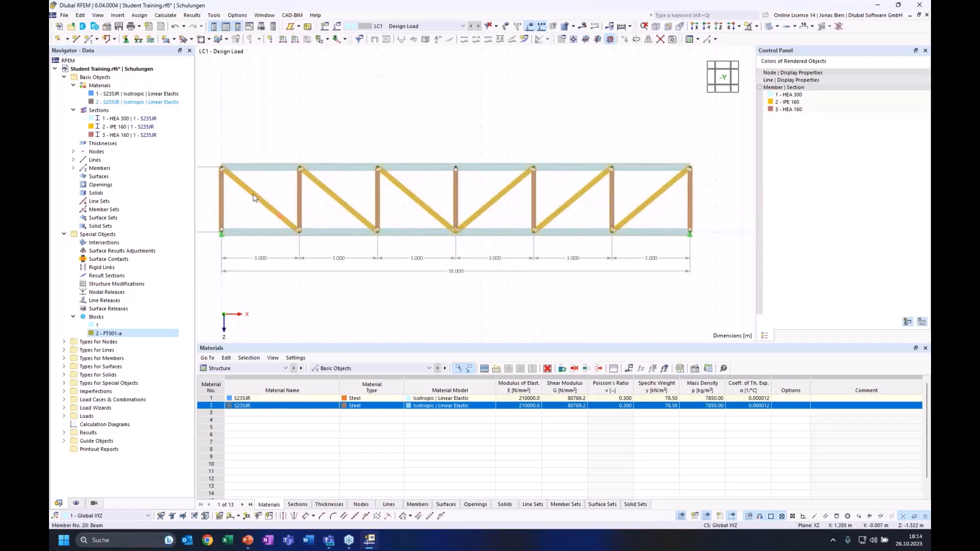
{"action": "right_click", "coordinate": [254, 197]}
{"action": "mouse_move", "coordinate": [317, 234]}
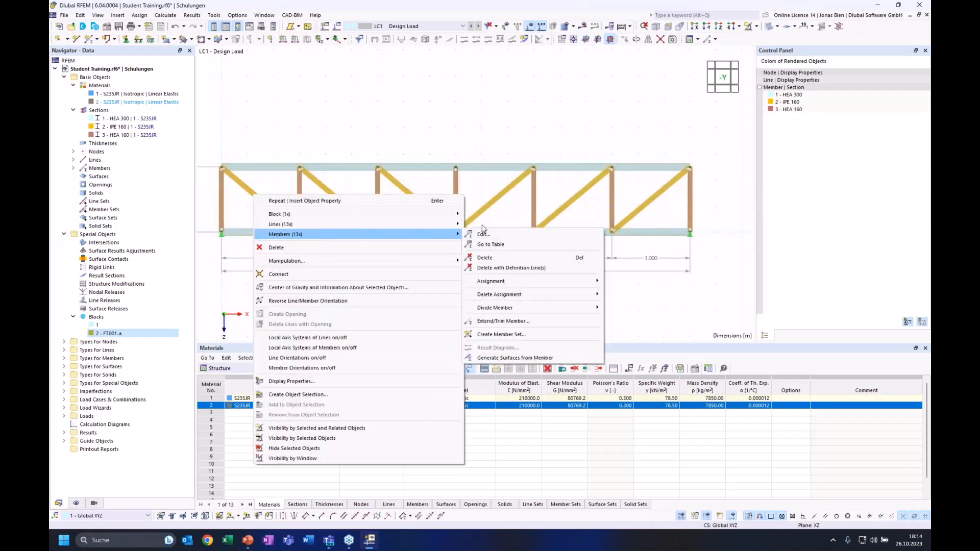
{"action": "left_click", "coordinate": [486, 236]}
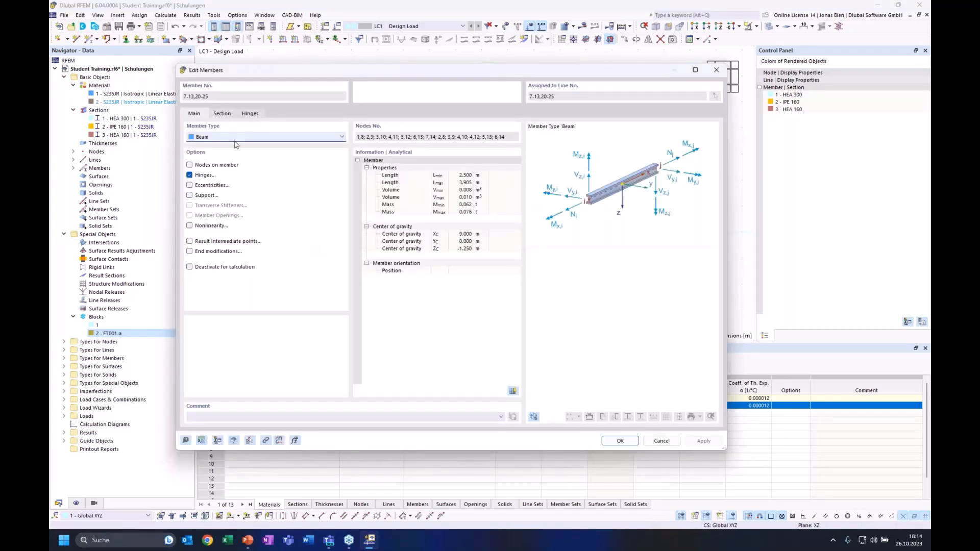
{"action": "left_click", "coordinate": [235, 138]}
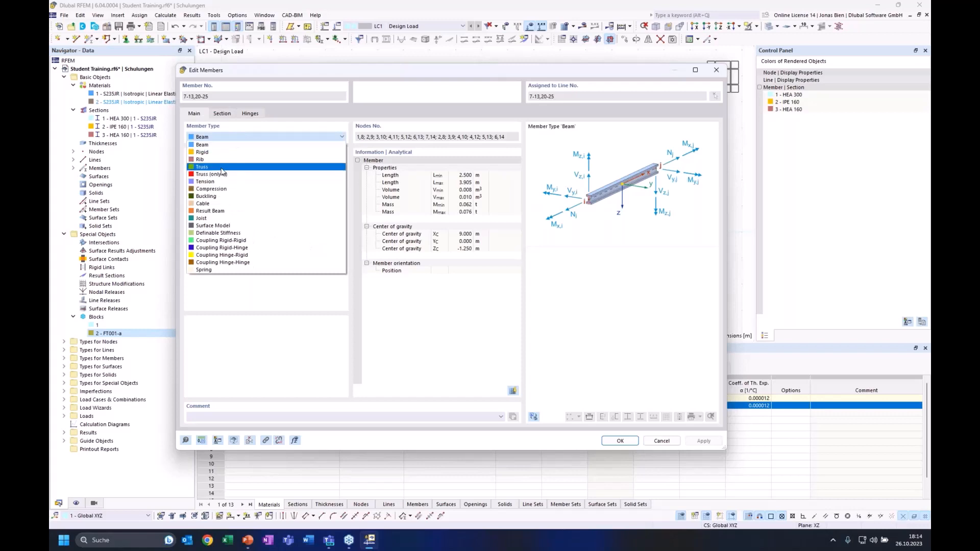
{"action": "left_click", "coordinate": [222, 175]}
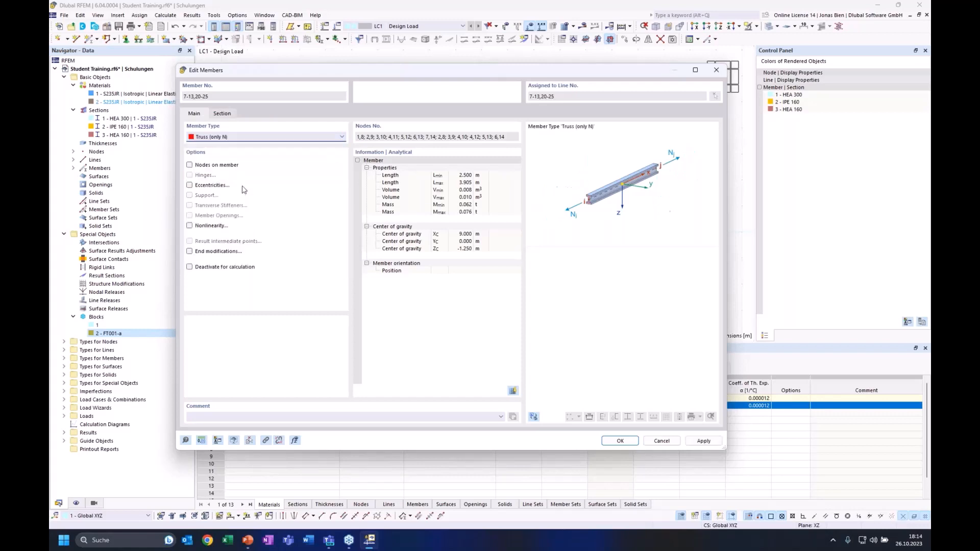
{"action": "key", "text": "Return"}
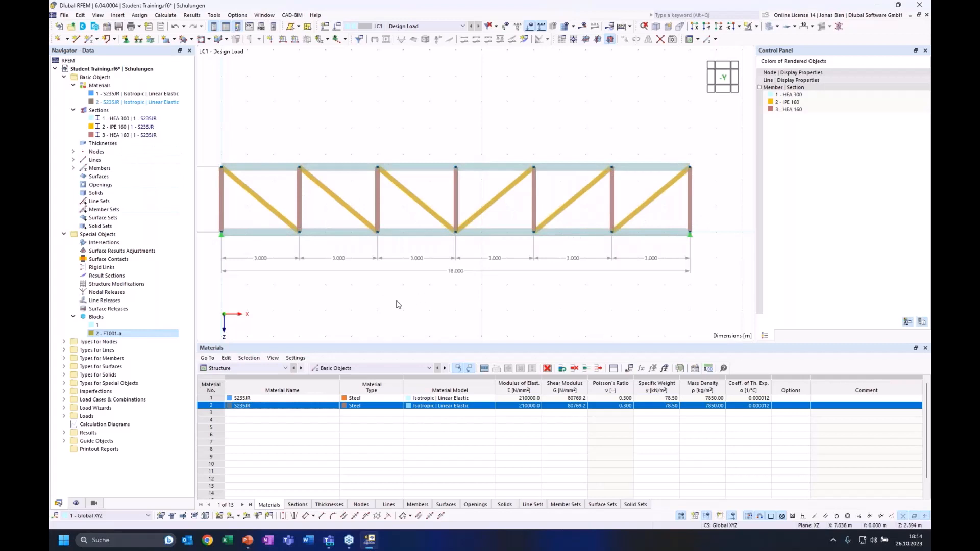
Set the rendered colors of members to follow Member Type and return to the model data tree
{"action": "middle_click_drag", "start_coordinate": [381, 294], "coordinate": [394, 294]}
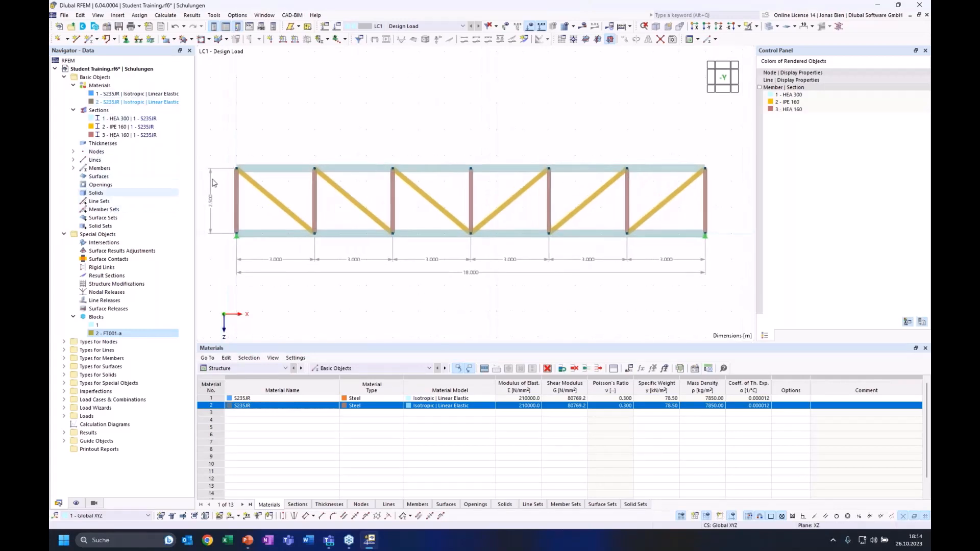
{"action": "middle_click_drag", "start_coordinate": [491, 122], "coordinate": [501, 122]}
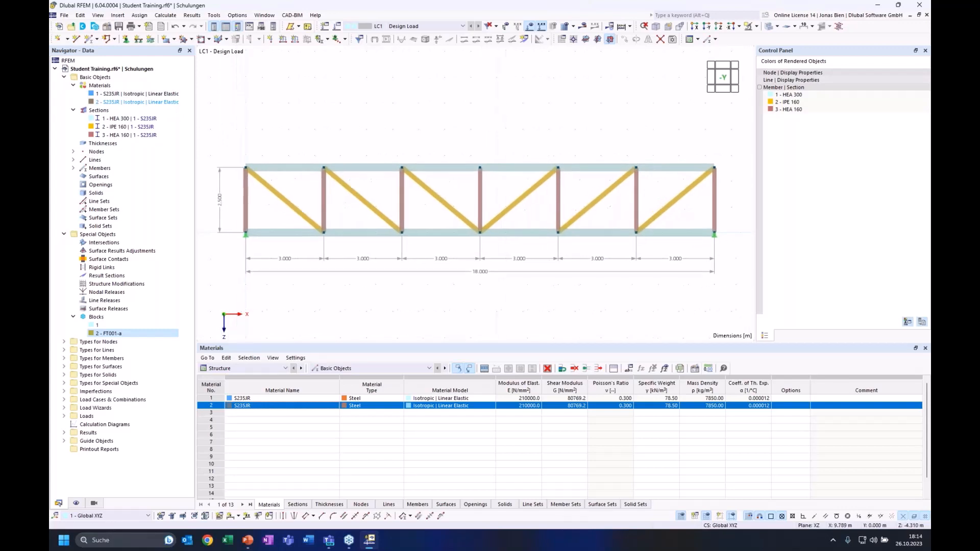
{"action": "left_click", "coordinate": [77, 504]}
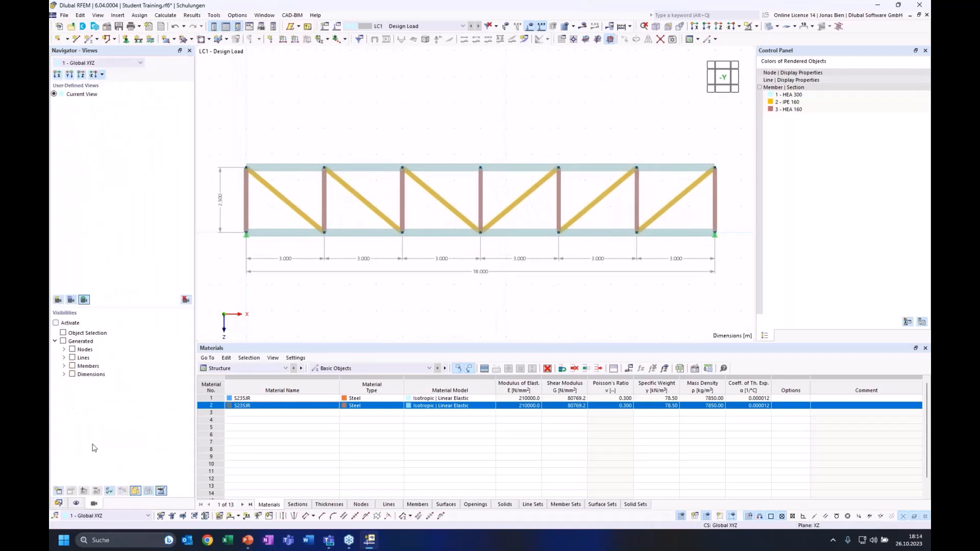
{"action": "scroll", "coordinate": [104, 414], "scroll_direction": "down", "scroll_amount": 4}
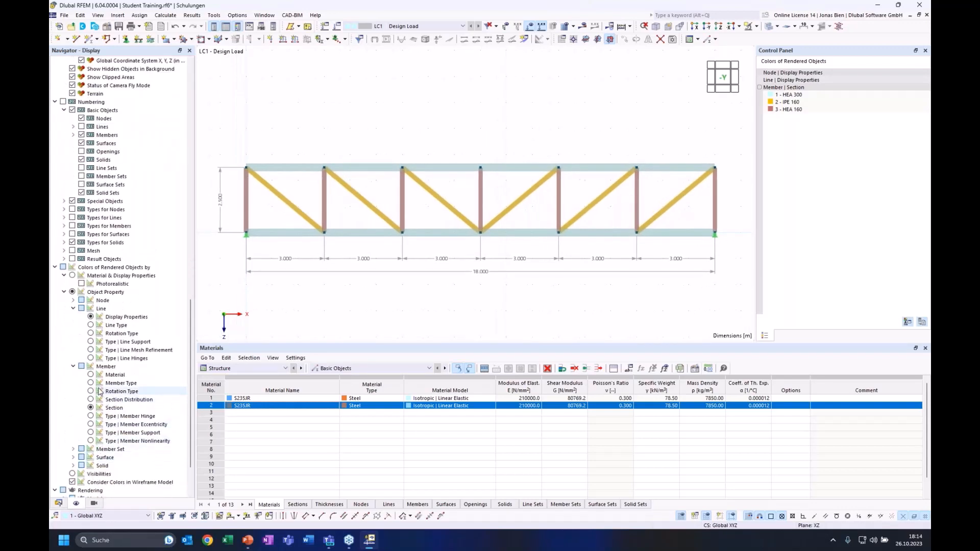
{"action": "left_click", "coordinate": [90, 383]}
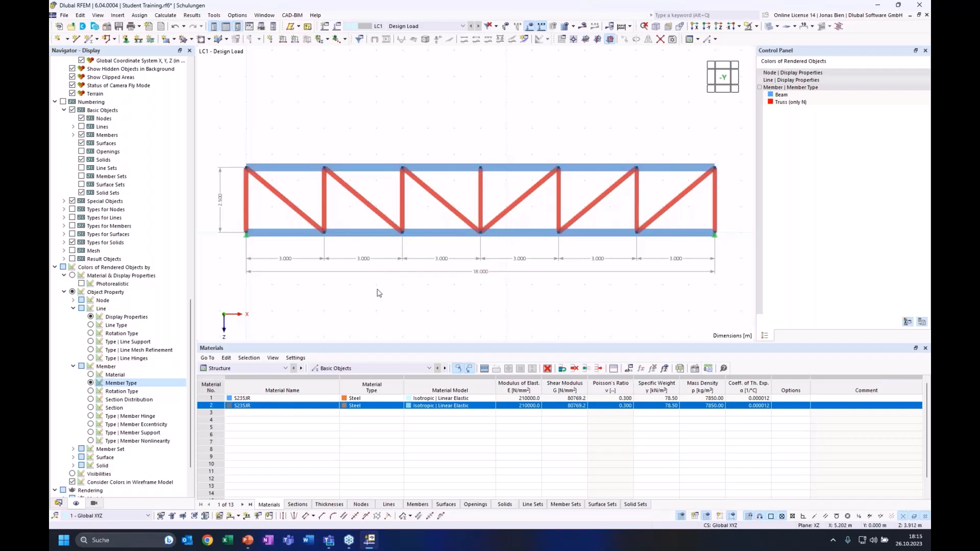
{"action": "middle_click_drag", "start_coordinate": [391, 101], "coordinate": [395, 97]}
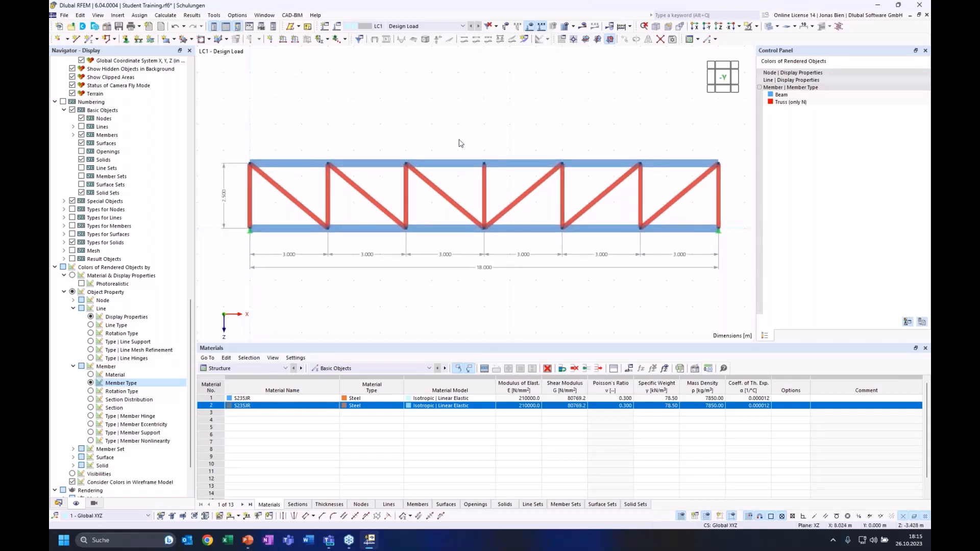
{"action": "left_click", "coordinate": [58, 503]}
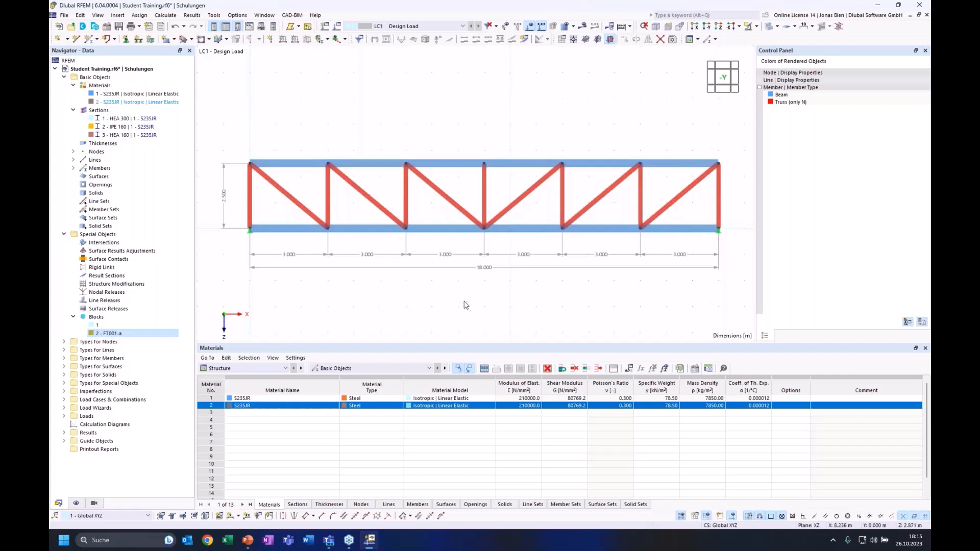
Delete the entire truss with its dimensions, and remove blocks 1 and 2 from the model
{"action": "scroll", "coordinate": [454, 305], "scroll_direction": "down", "scroll_amount": 2}
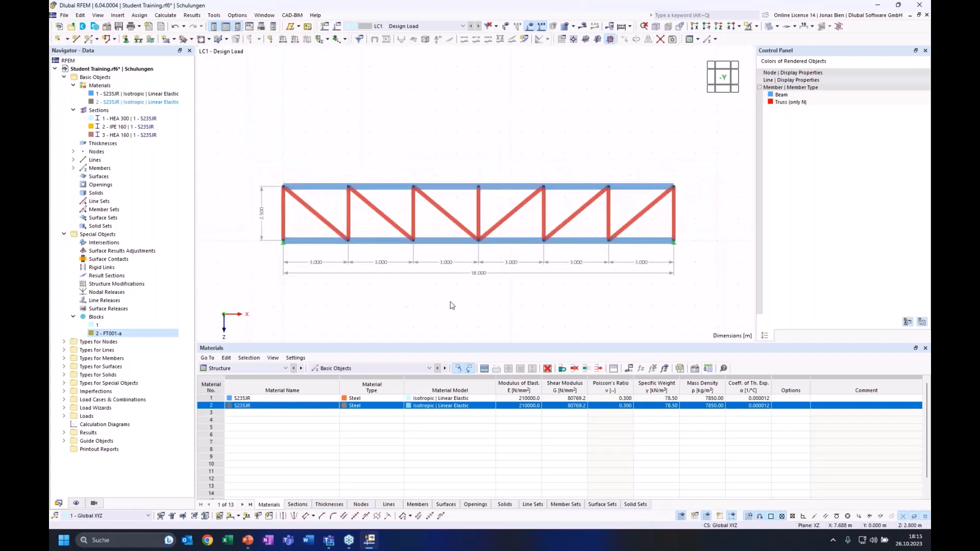
{"action": "left_click_drag", "start_coordinate": [261, 159], "coordinate": [662, 286]}
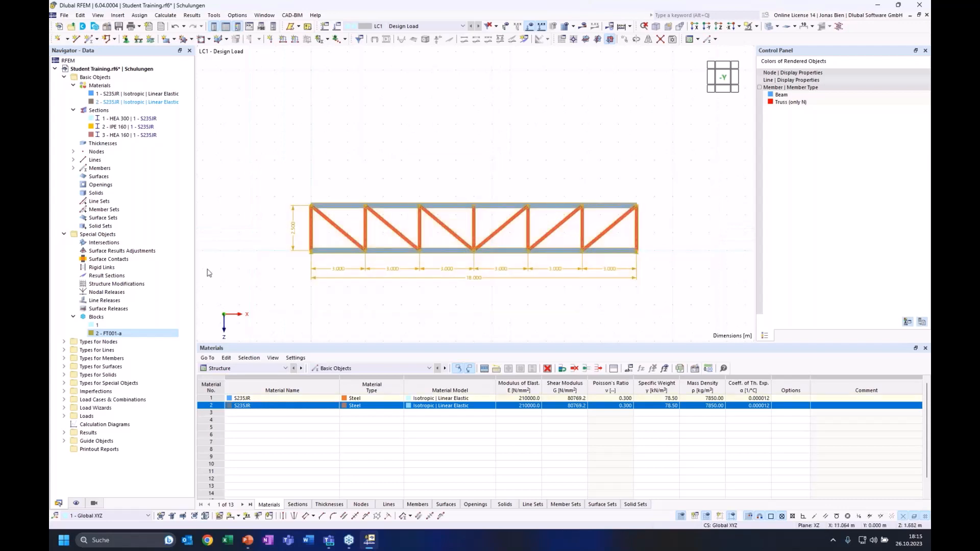
{"action": "key", "text": "Delete"}
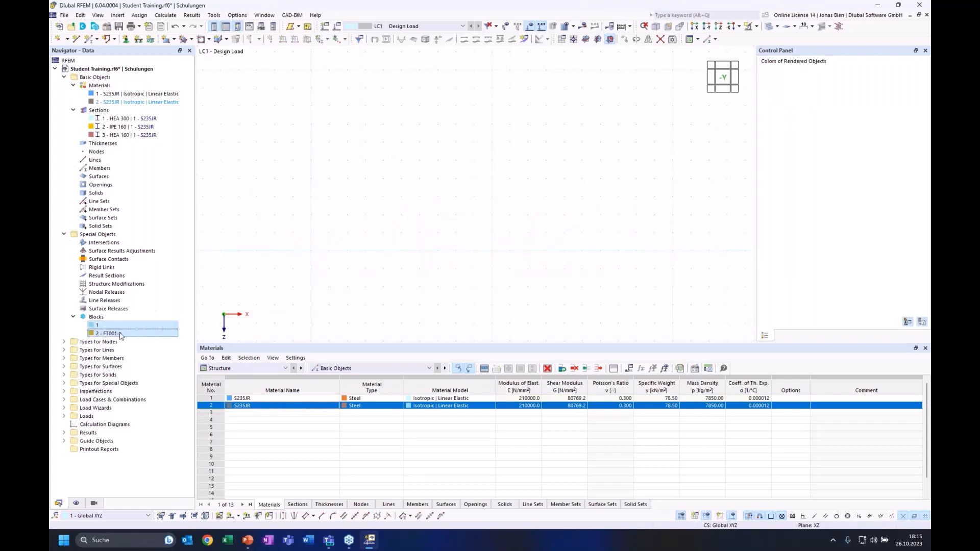
{"action": "right_click", "coordinate": [113, 336]}
{"action": "left_click", "coordinate": [134, 372]}
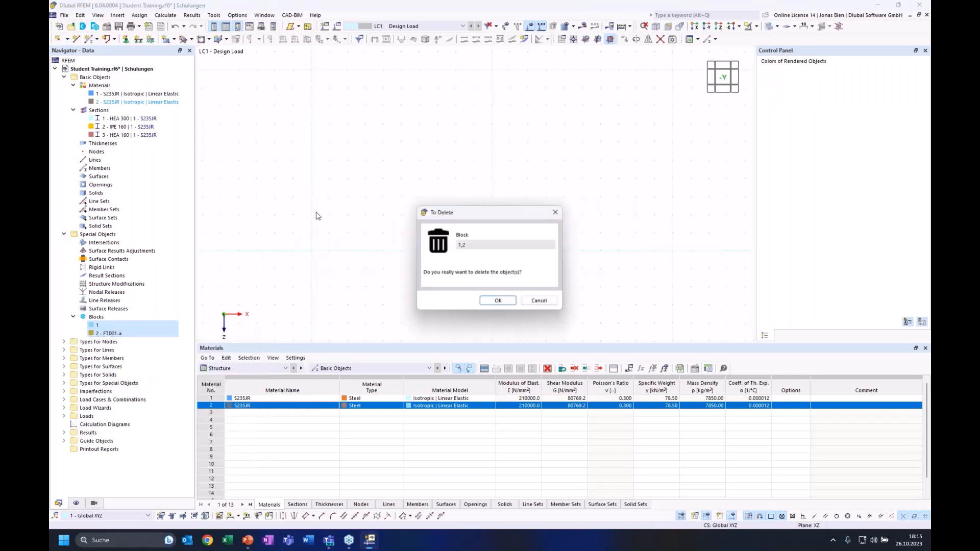
{"action": "left_click", "coordinate": [499, 301]}
Collapse the Special Objects, Materials and Sections branches of the model data, and switch to PowerPoint
{"action": "left_click", "coordinate": [64, 234]}
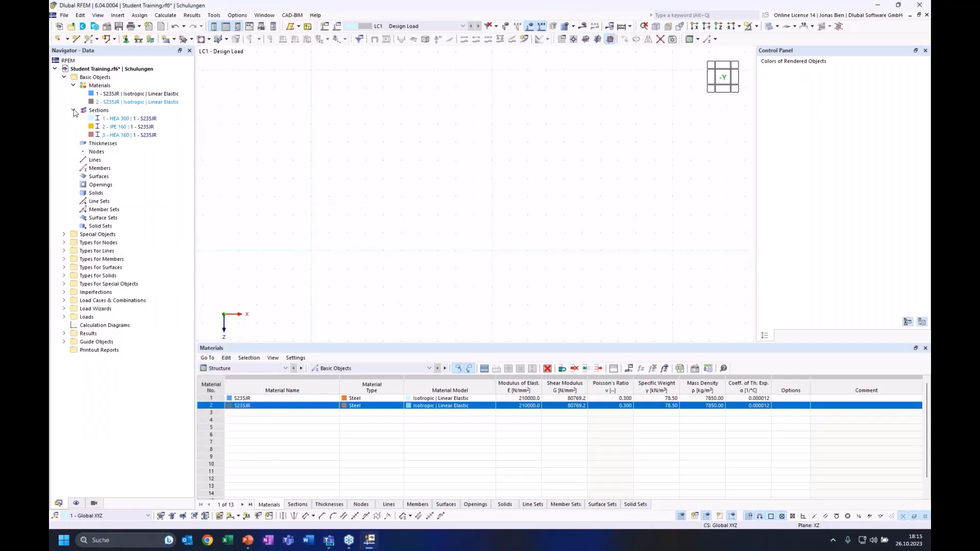
{"action": "left_click", "coordinate": [73, 85]}
{"action": "left_click", "coordinate": [73, 93]}
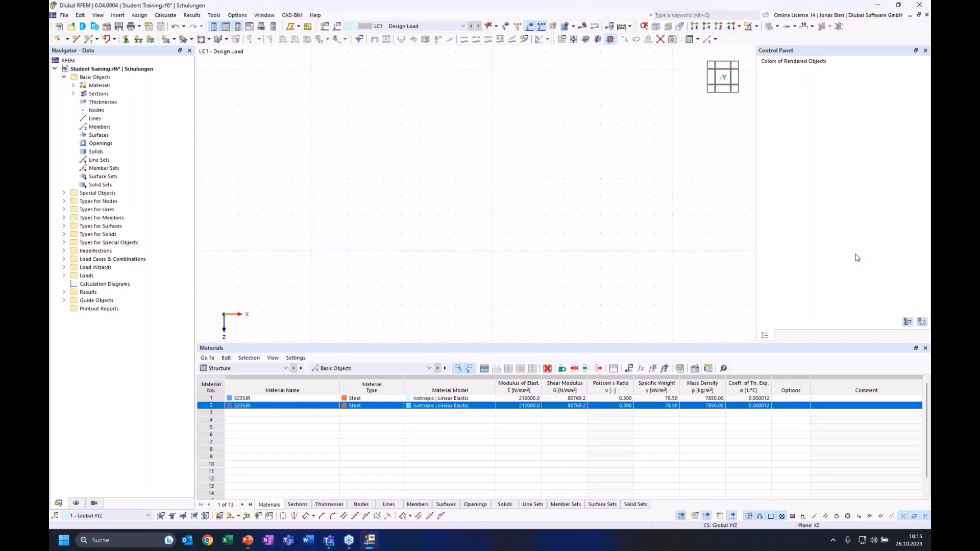
{"action": "key", "text": "alt+Tab"}
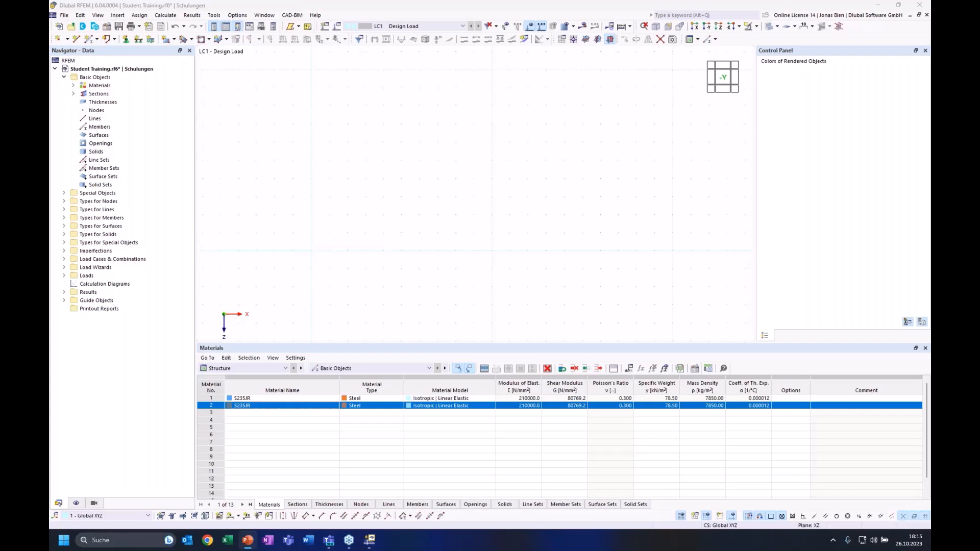
Bring up the fixed-column slide in PowerPoint, and back in RFEM set the vertical member's section to HEB 300 | DIN 1025-2:1995-11; Euronorm 53-62
{"action": "key", "text": "alt+Tab"}
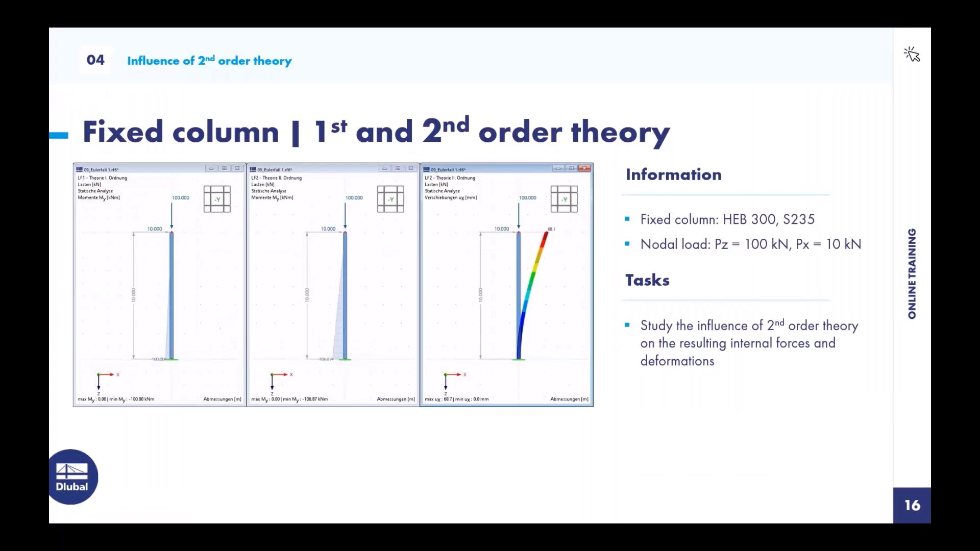
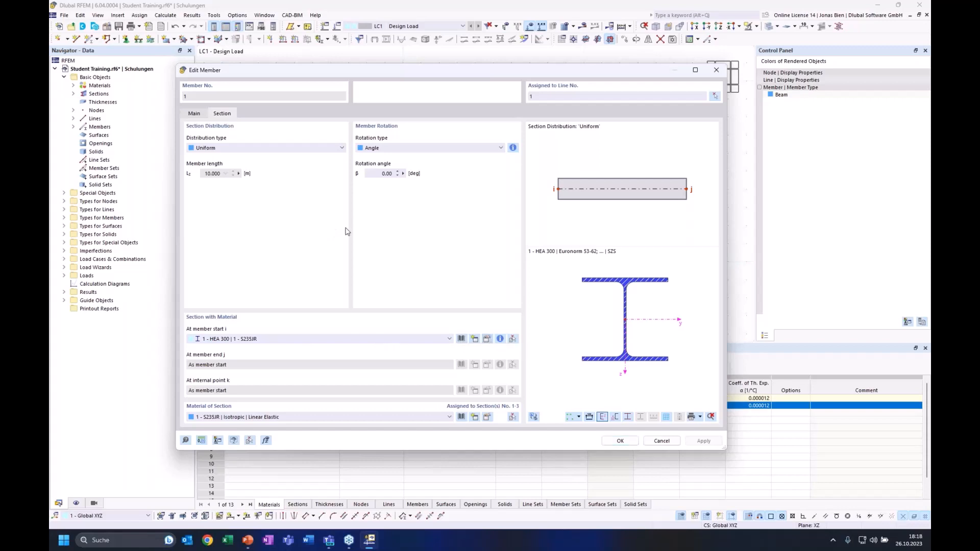
{"action": "left_click", "coordinate": [335, 105]}
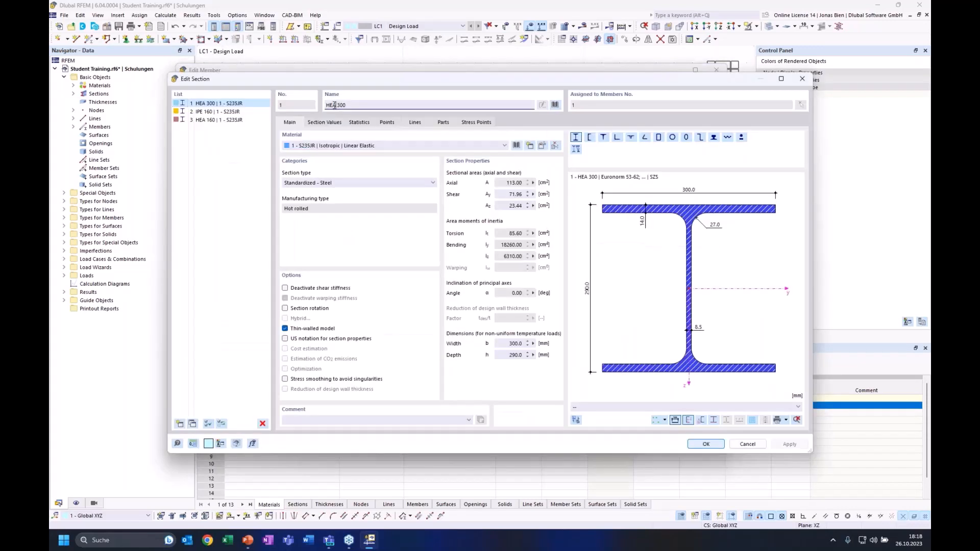
{"action": "type", "text": "B"}
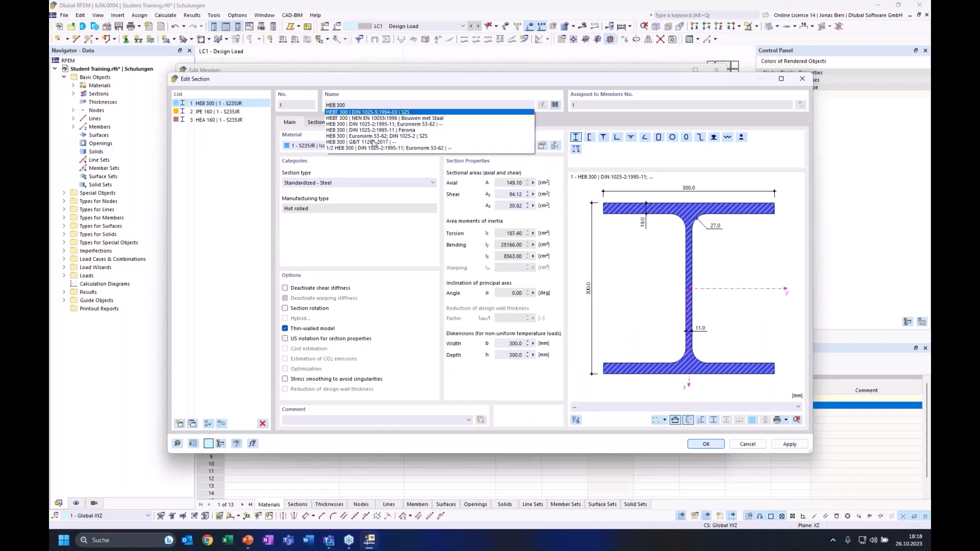
{"action": "left_click", "coordinate": [384, 126]}
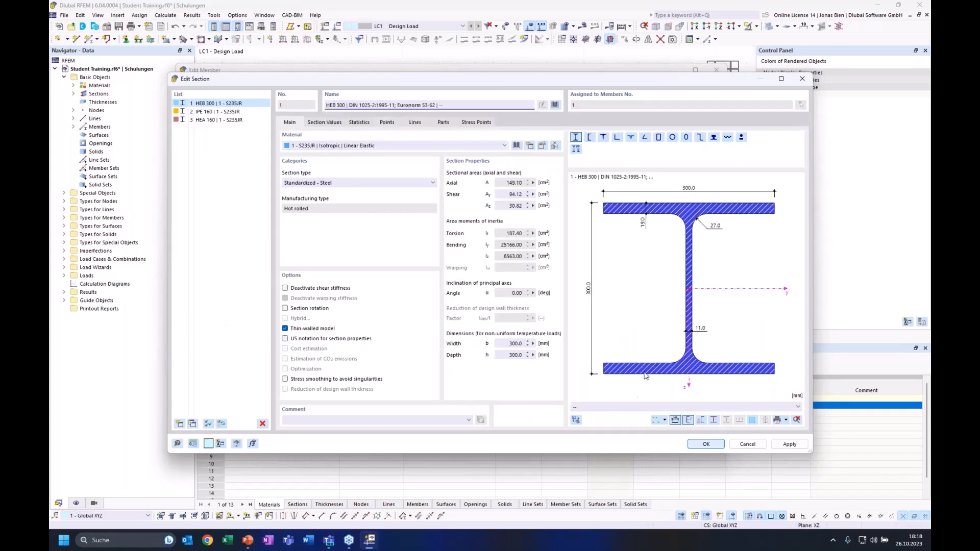
{"action": "left_click", "coordinate": [719, 444]}
{"action": "left_click", "coordinate": [619, 440]}
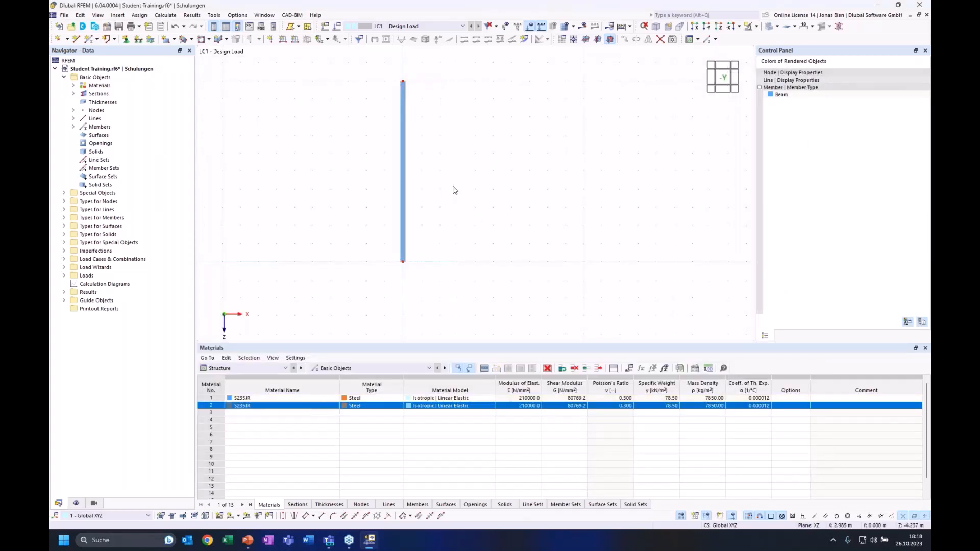
Assign the Fixed nodal support to the column's base node
{"action": "middle_click_drag", "start_coordinate": [454, 189], "coordinate": [408, 238], "text": "ctrl"}
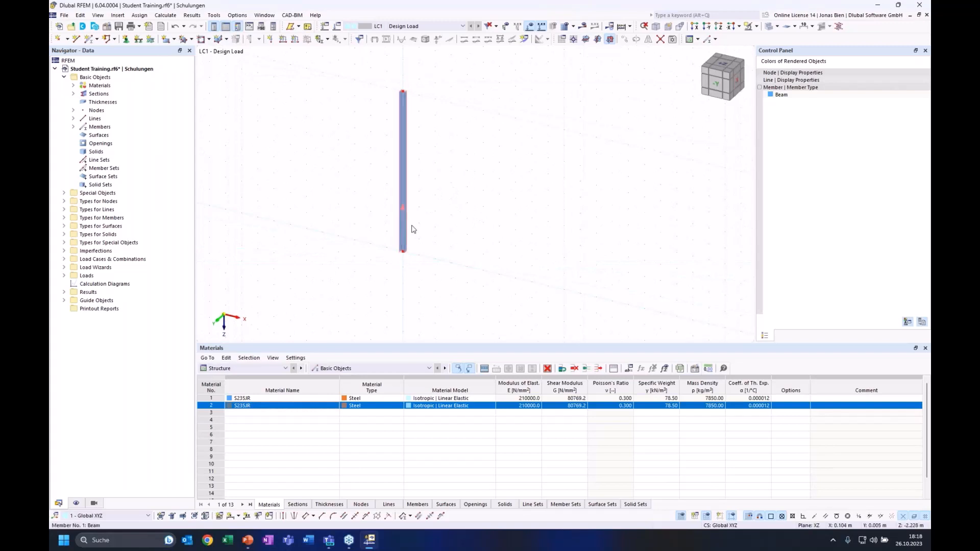
{"action": "left_click", "coordinate": [126, 39]}
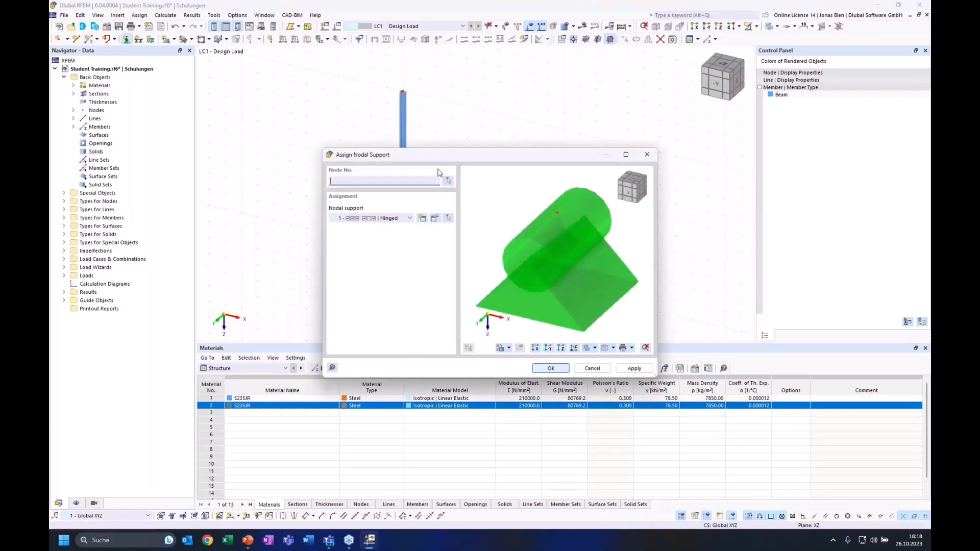
{"action": "left_click", "coordinate": [410, 218]}
{"action": "left_click", "coordinate": [388, 240]}
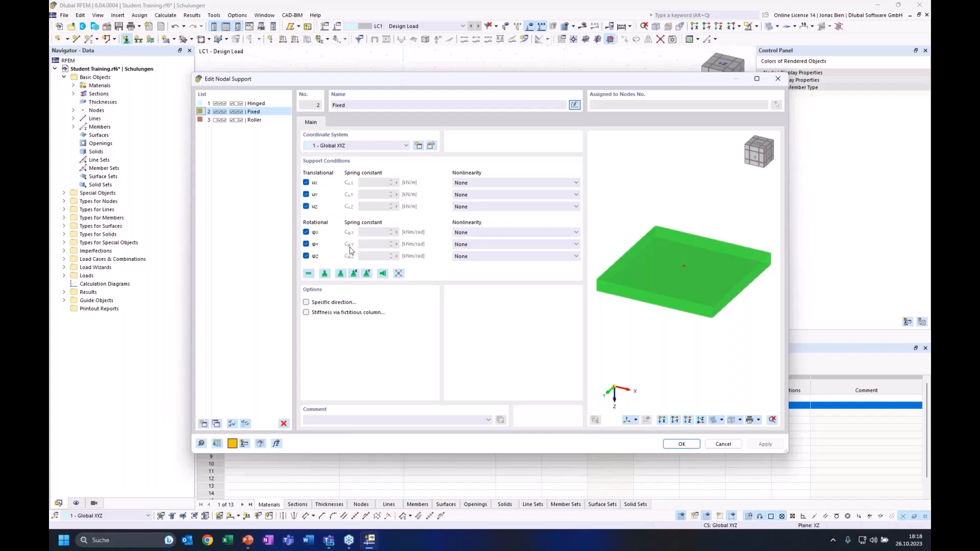
{"action": "left_click", "coordinate": [675, 443]}
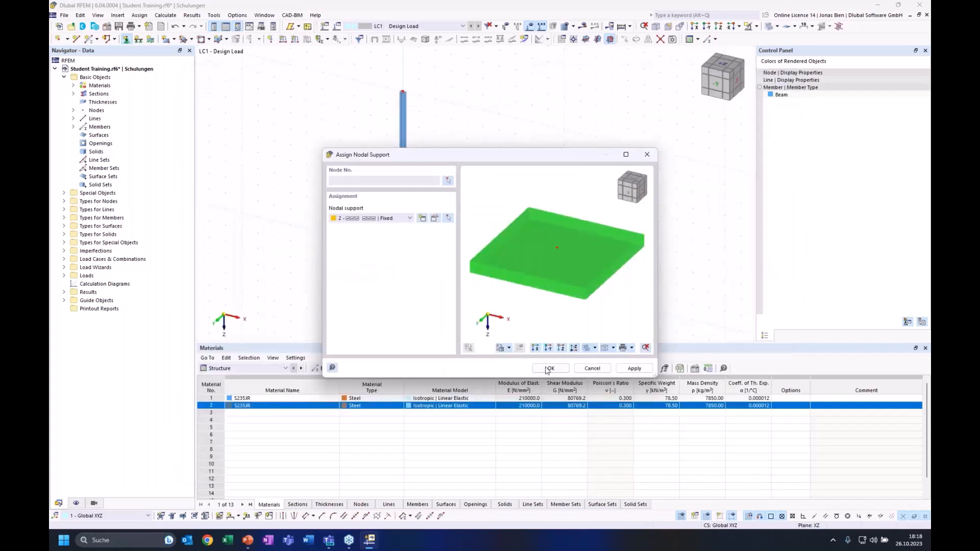
{"action": "left_click", "coordinate": [449, 182]}
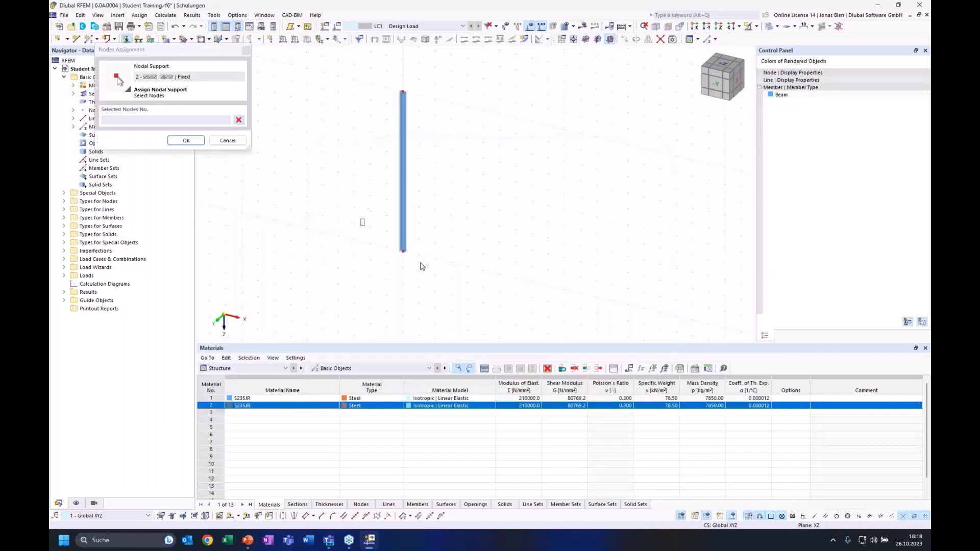
{"action": "left_click", "coordinate": [403, 251]}
{"action": "left_click", "coordinate": [191, 140]}
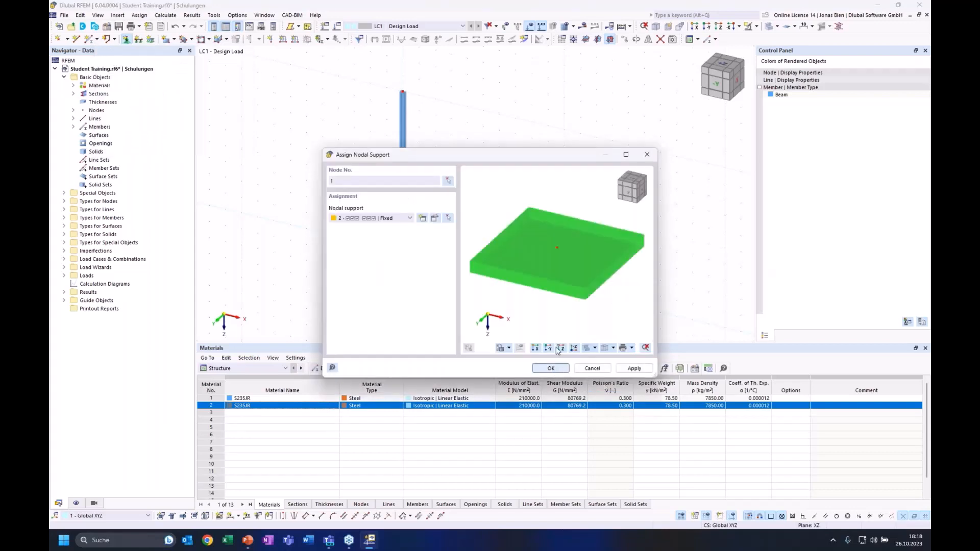
{"action": "left_click", "coordinate": [558, 352]}
Enlarge the display size of the nodal support symbol at the column base
{"action": "scroll", "coordinate": [405, 258], "scroll_direction": "up", "scroll_amount": 3}
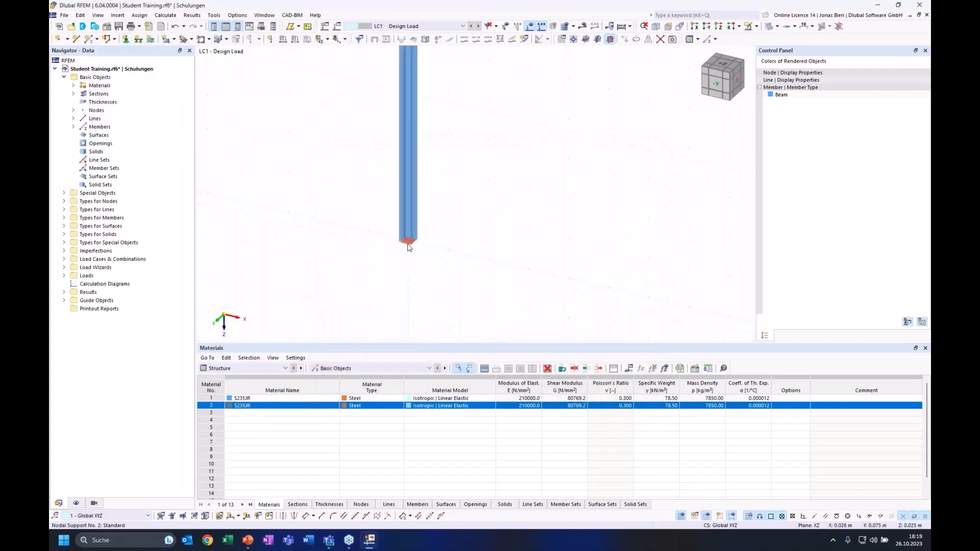
{"action": "right_click", "coordinate": [407, 242]}
{"action": "left_click_drag", "start_coordinate": [457, 329], "coordinate": [512, 329]}
{"action": "left_click", "coordinate": [544, 198]}
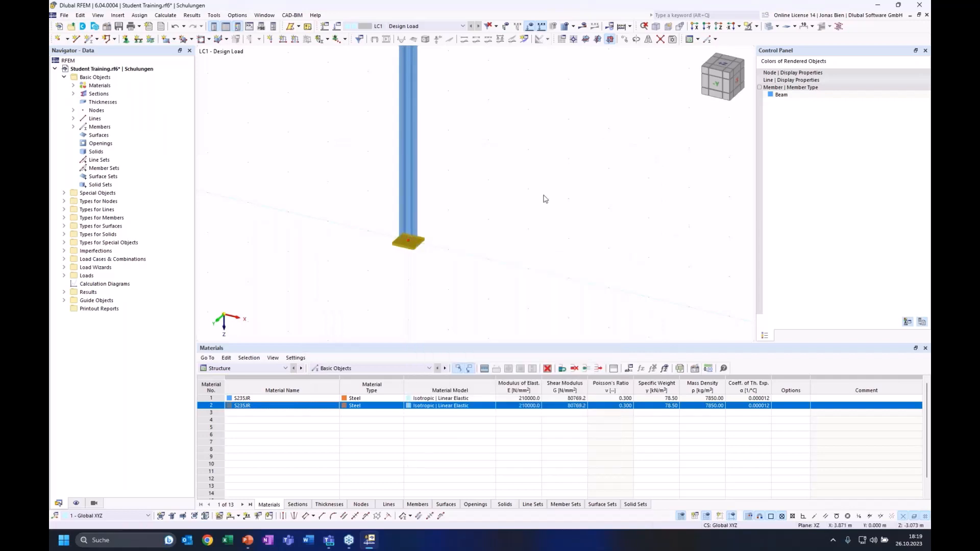
{"action": "scroll", "coordinate": [539, 198], "scroll_direction": "up", "scroll_amount": 1}
{"action": "scroll", "coordinate": [518, 235], "scroll_direction": "down", "scroll_amount": 1}
{"action": "middle_click_drag", "start_coordinate": [517, 235], "coordinate": [527, 257]}
{"action": "middle_click_drag", "start_coordinate": [458, 234], "coordinate": [554, 212]}
{"action": "scroll", "coordinate": [520, 230], "scroll_direction": "down", "scroll_amount": 4}
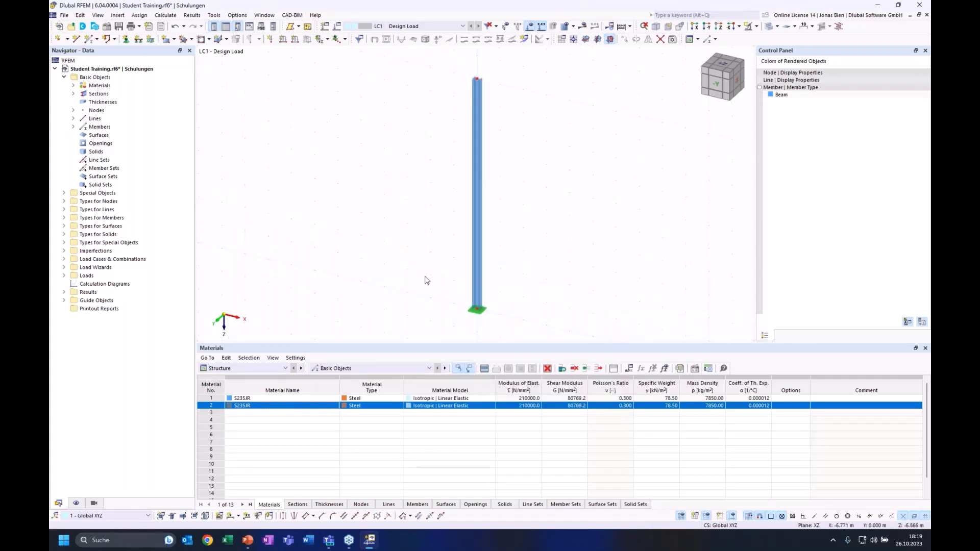
Review the type of model in the model's base data
{"action": "left_click", "coordinate": [478, 310]}
{"action": "left_click", "coordinate": [599, 296]}
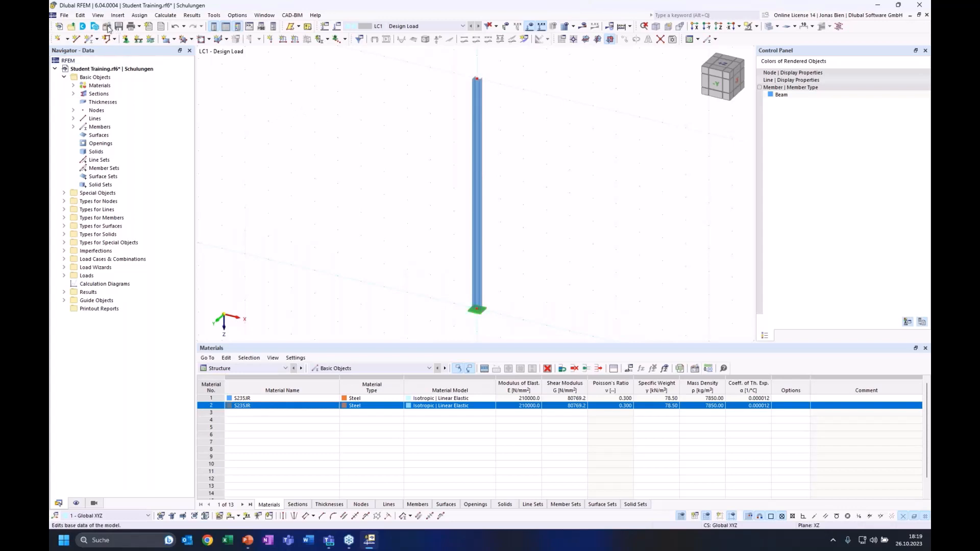
{"action": "double_click", "coordinate": [248, 202]}
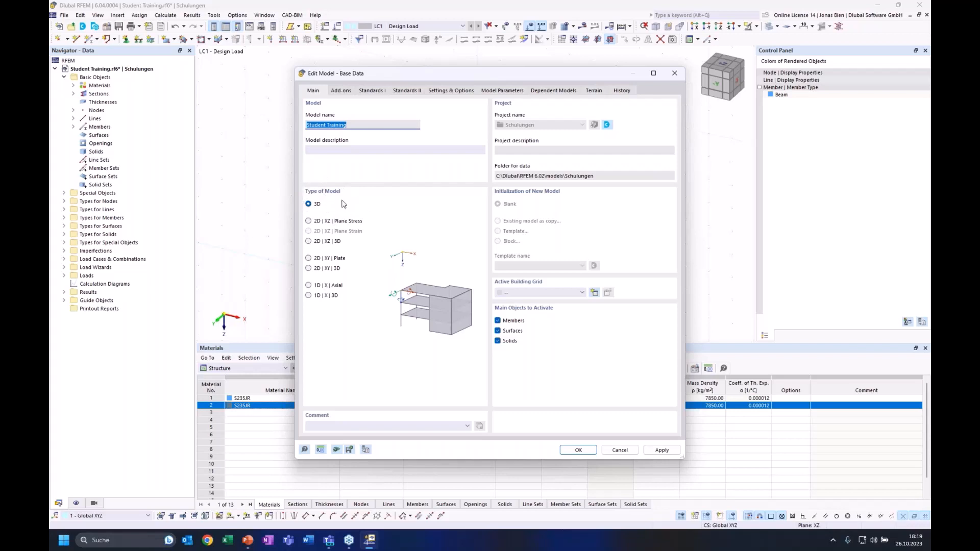
{"action": "left_click", "coordinate": [578, 450]}
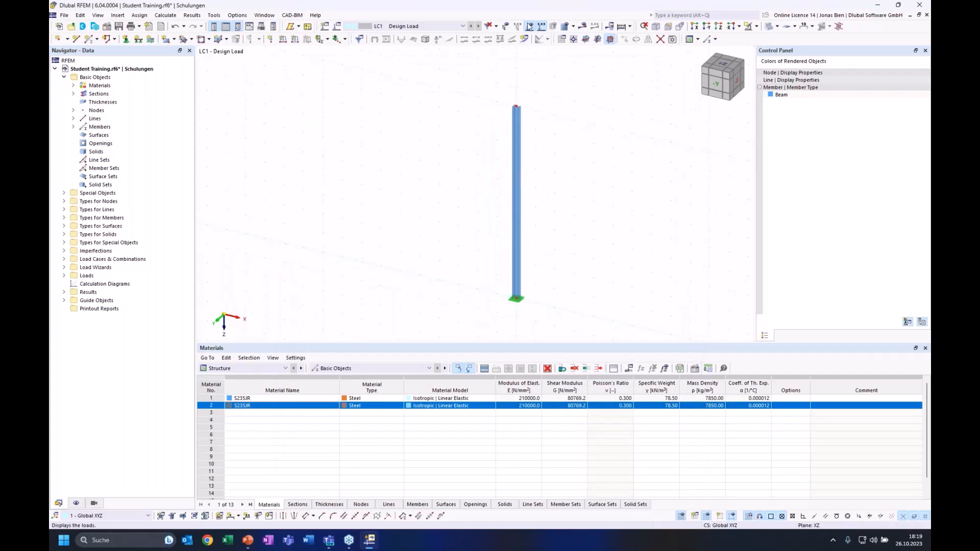
Apply a Components nodal load of Fx 10 kN and Fz 100 kN in LC1 to the column's top node
{"action": "left_click", "coordinate": [270, 38]}
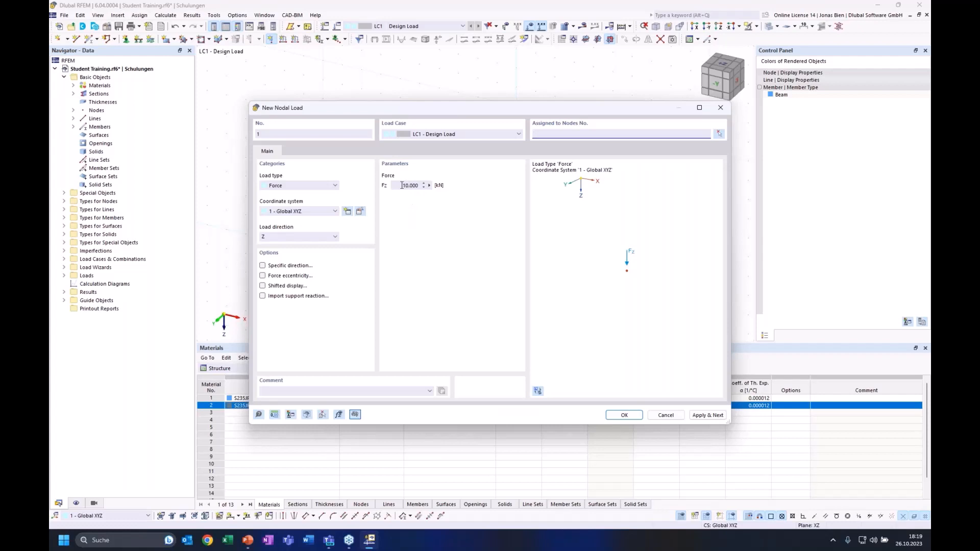
{"action": "left_click", "coordinate": [279, 184]}
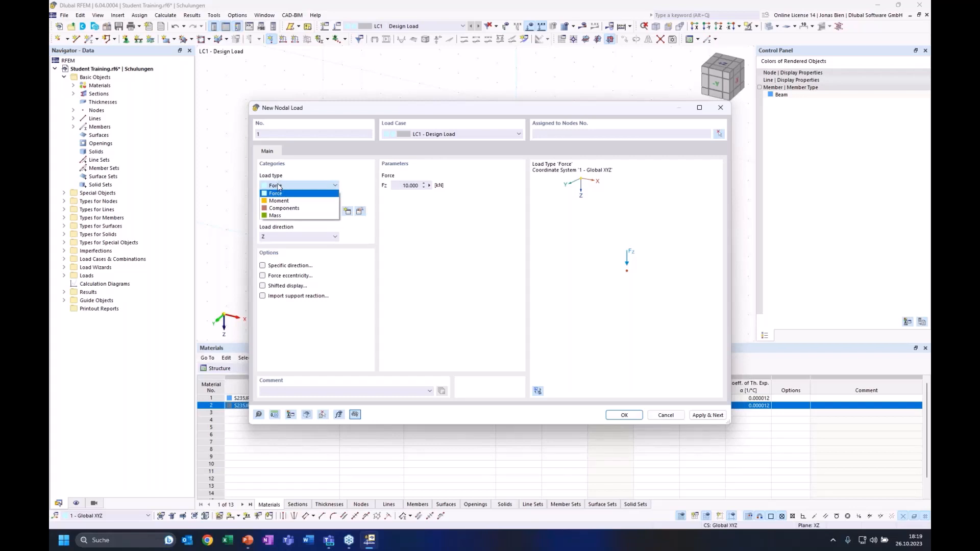
{"action": "left_click", "coordinate": [288, 208]}
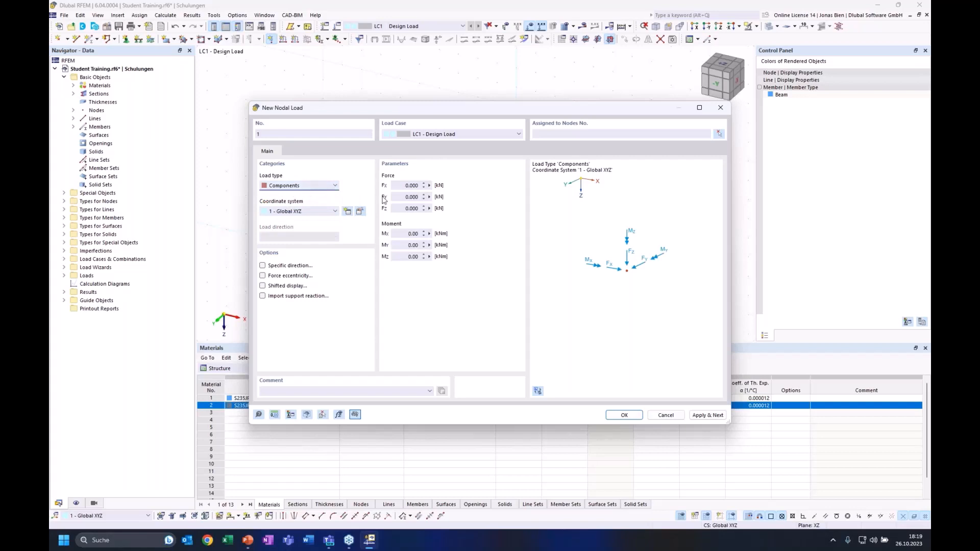
{"action": "left_click", "coordinate": [404, 185]}
{"action": "left_click", "coordinate": [400, 209]}
{"action": "left_click", "coordinate": [401, 186]}
{"action": "left_click", "coordinate": [720, 134]}
{"action": "left_click", "coordinate": [517, 106]}
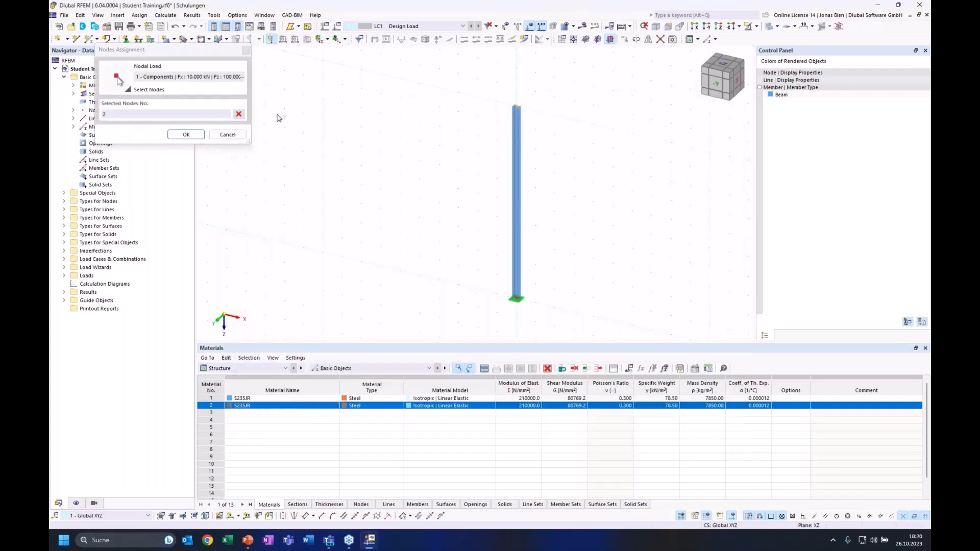
{"action": "left_click", "coordinate": [187, 134]}
{"action": "left_click", "coordinate": [624, 415]}
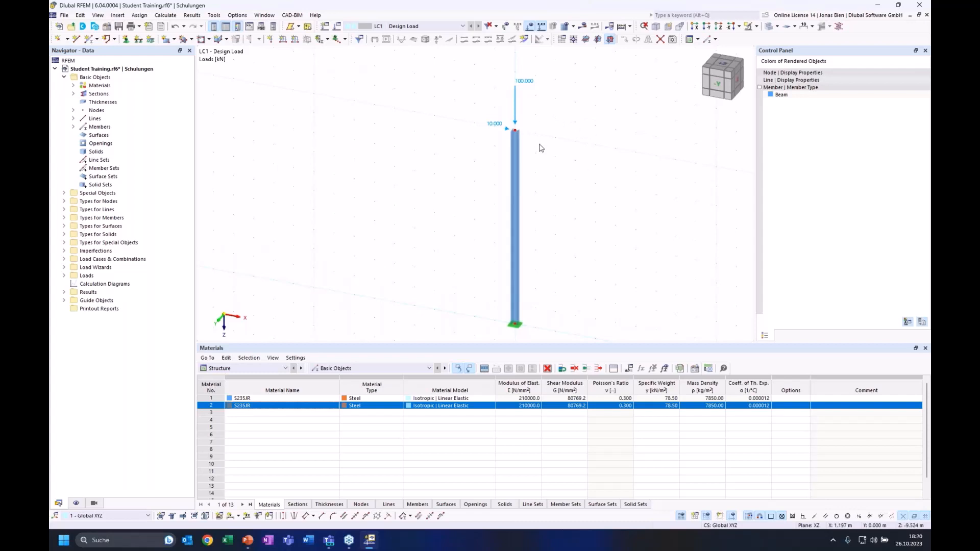
Calculate LC1 and show the column's global deformations in the -Y view
{"action": "left_click", "coordinate": [718, 84]}
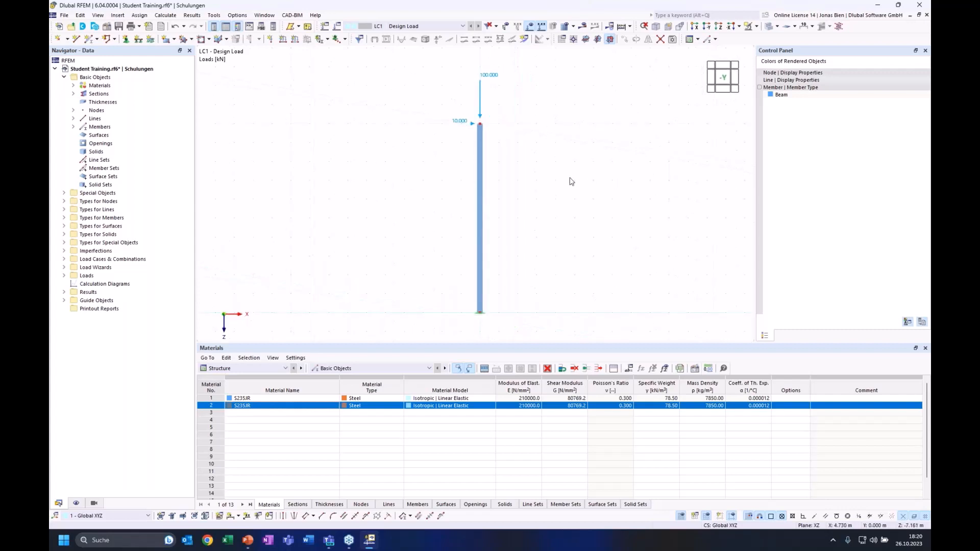
{"action": "left_click", "coordinate": [582, 26]}
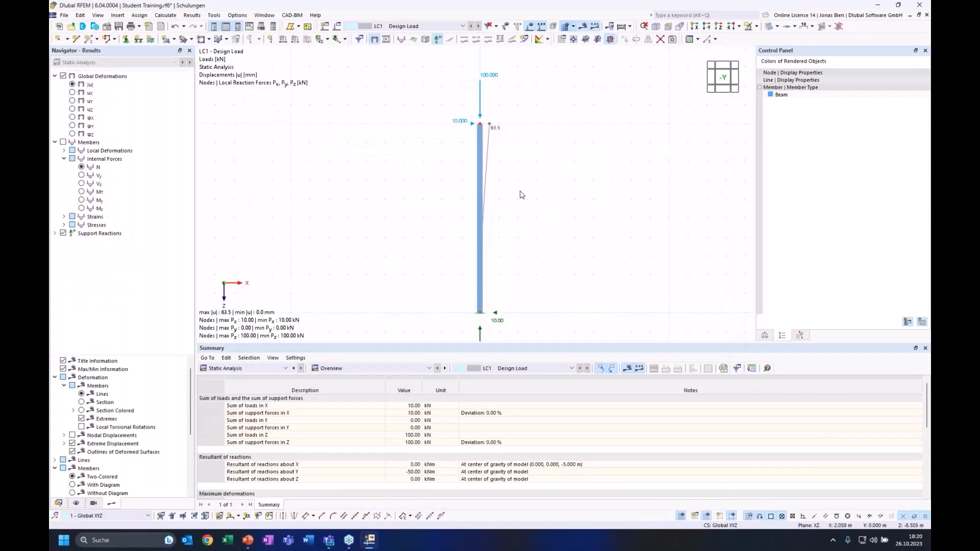
{"action": "scroll", "coordinate": [522, 200], "scroll_direction": "down", "scroll_amount": 2}
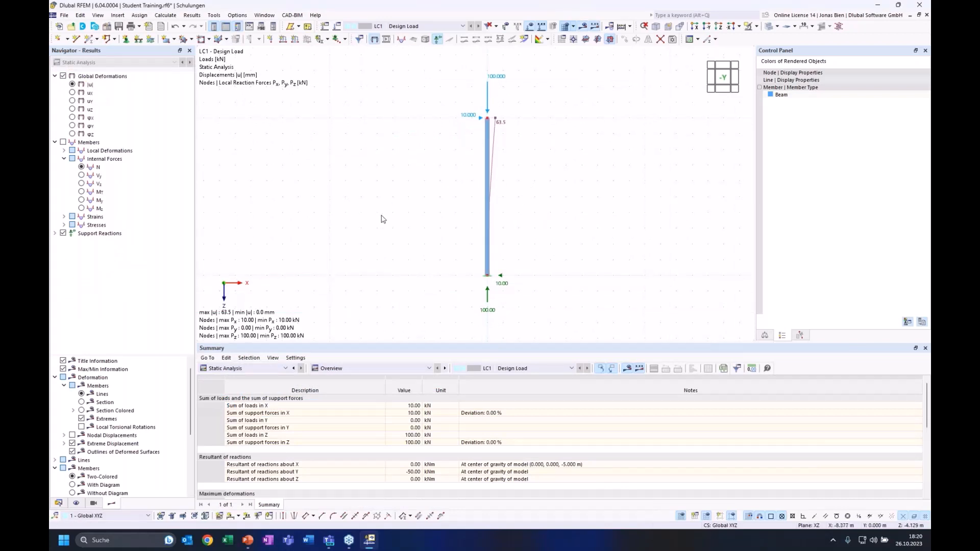
Display the column's internal forces N, Vz and My one after another and examine their diagrams
{"action": "left_click", "coordinate": [82, 167]}
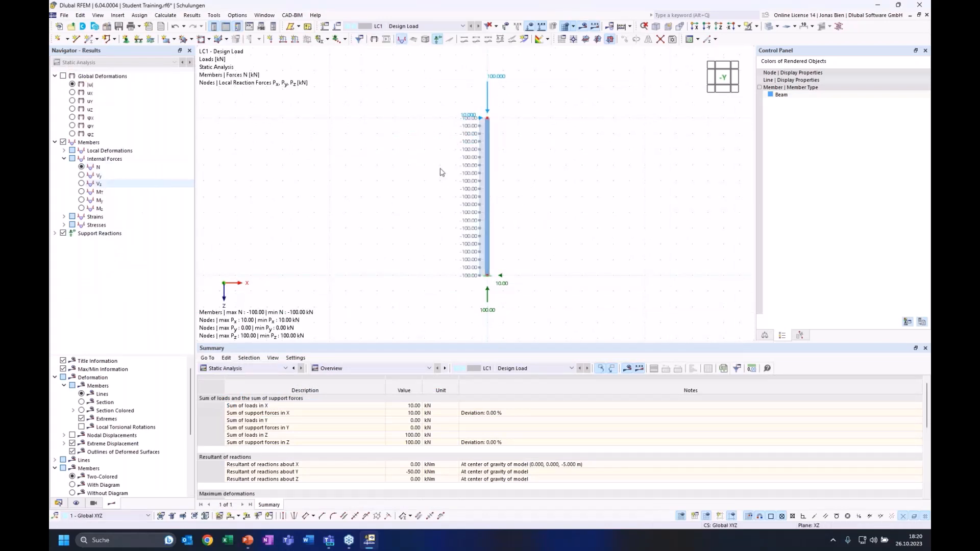
{"action": "scroll", "coordinate": [489, 163], "scroll_direction": "up", "scroll_amount": 1}
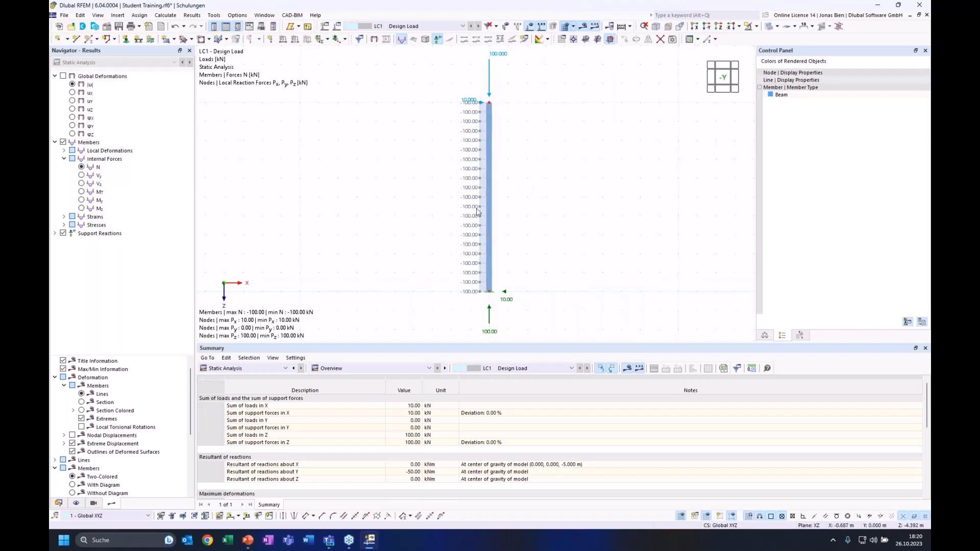
{"action": "left_click", "coordinate": [81, 185]}
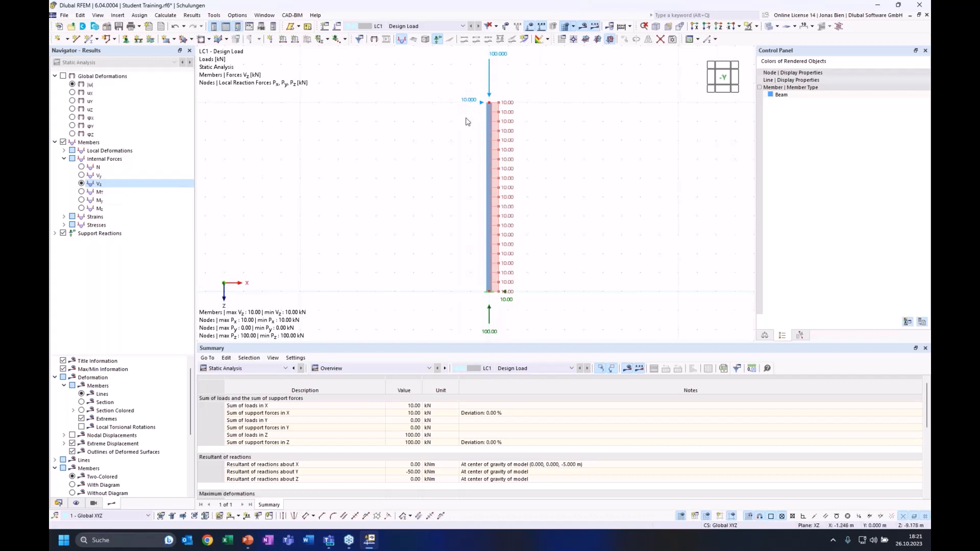
{"action": "left_click", "coordinate": [83, 200]}
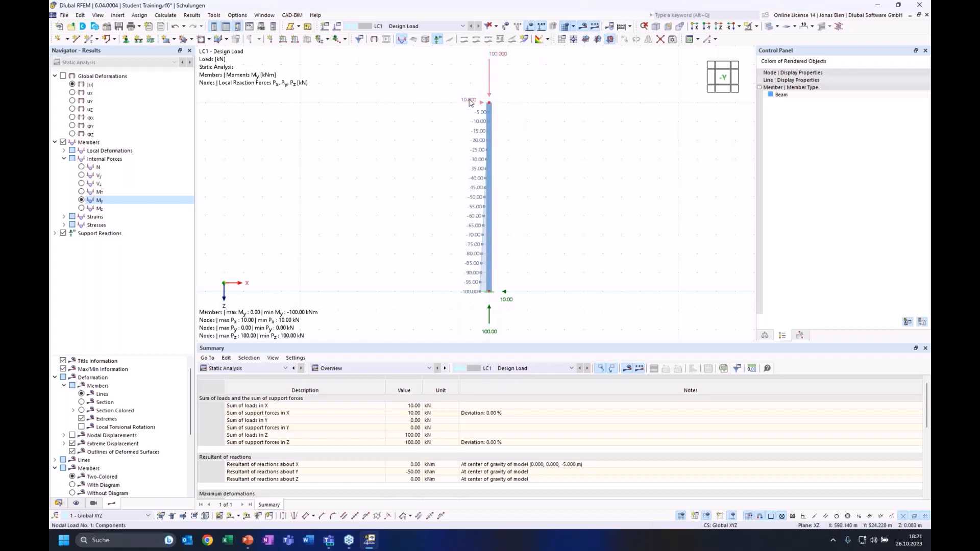
{"action": "mouse_move", "coordinate": [470, 103]}
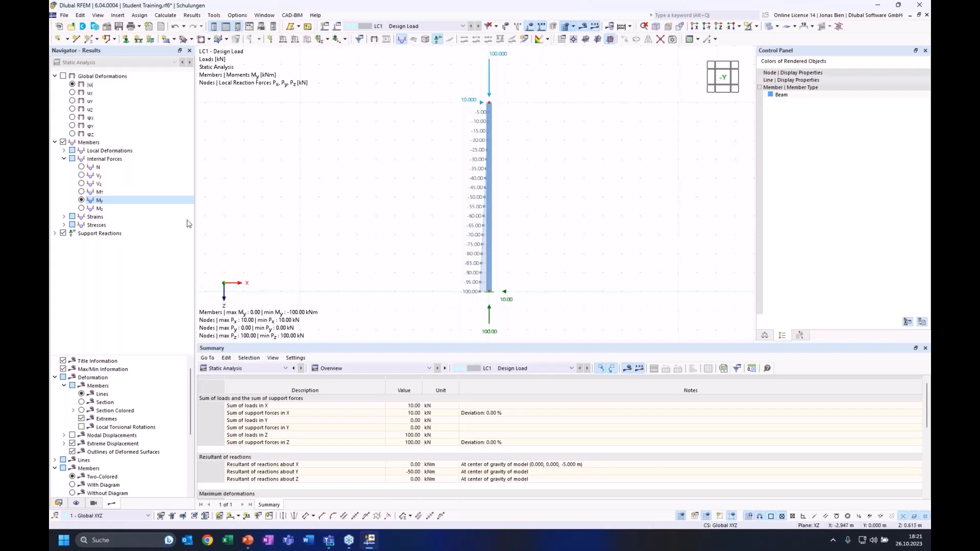
Display the nodal support reaction moment My and examine it at the column base in a 3D view
{"action": "left_click", "coordinate": [55, 233]}
{"action": "left_click", "coordinate": [64, 241]}
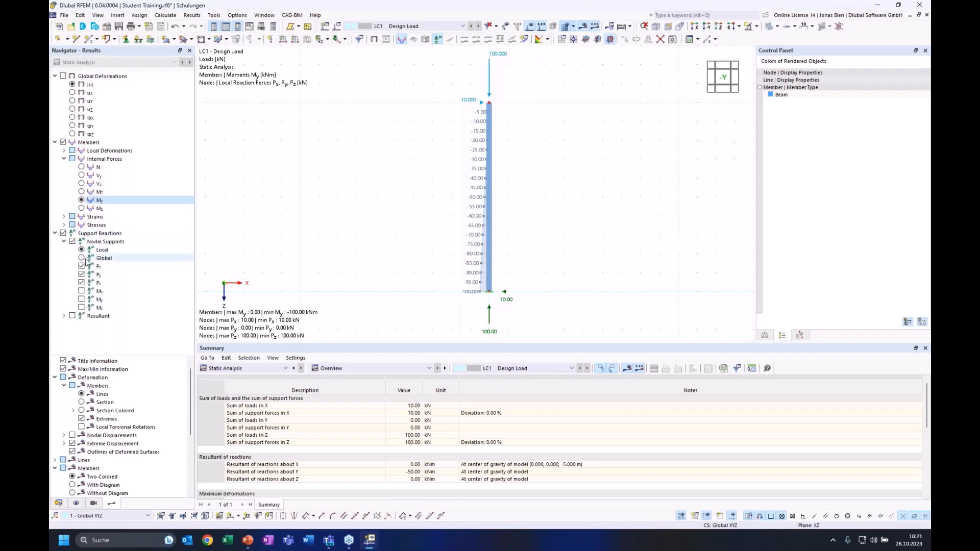
{"action": "left_click", "coordinate": [81, 299]}
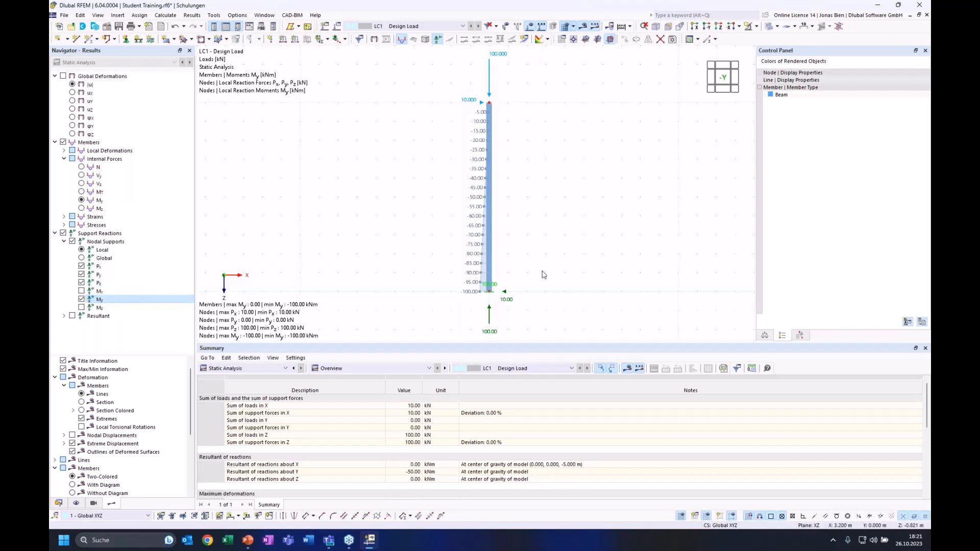
{"action": "mouse_move", "coordinate": [494, 292]}
{"action": "middle_mouse_down", "text": "ctrl"}
{"action": "mouse_move", "coordinate": [477, 309]}
{"action": "mouse_move", "coordinate": [489, 278]}
{"action": "middle_mouse_up", "text": "ctrl"}
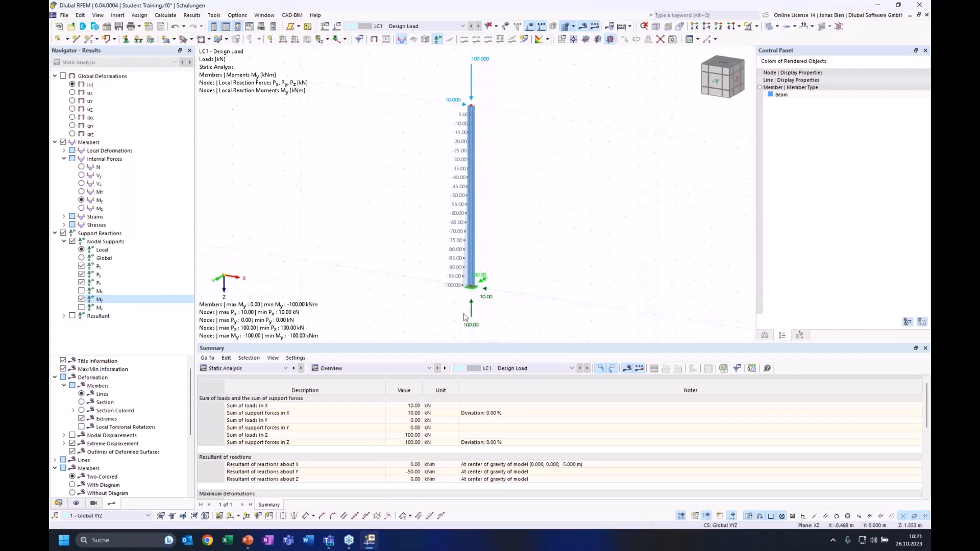
{"action": "left_click", "coordinate": [81, 299]}
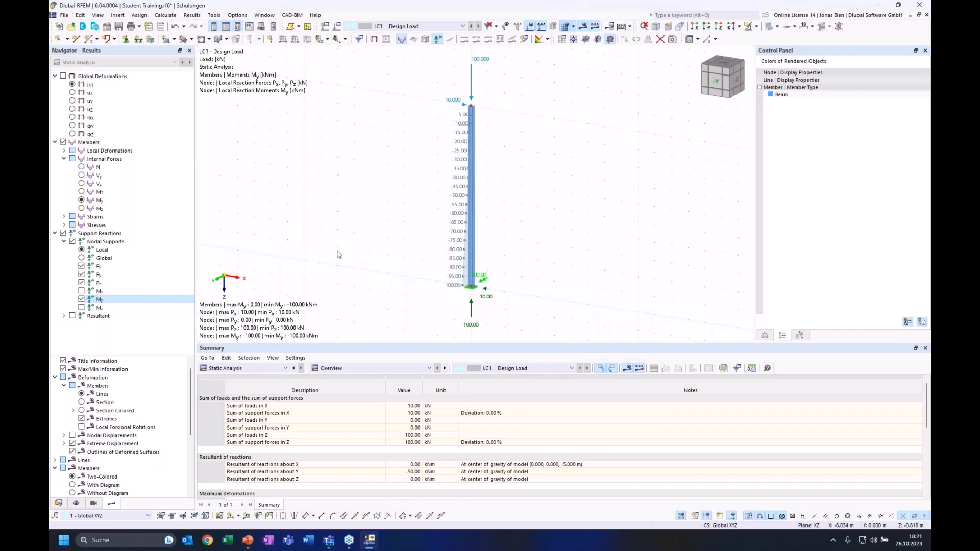
Open the LC1 Design Load load case from the model data for editing
{"action": "left_click", "coordinate": [60, 504]}
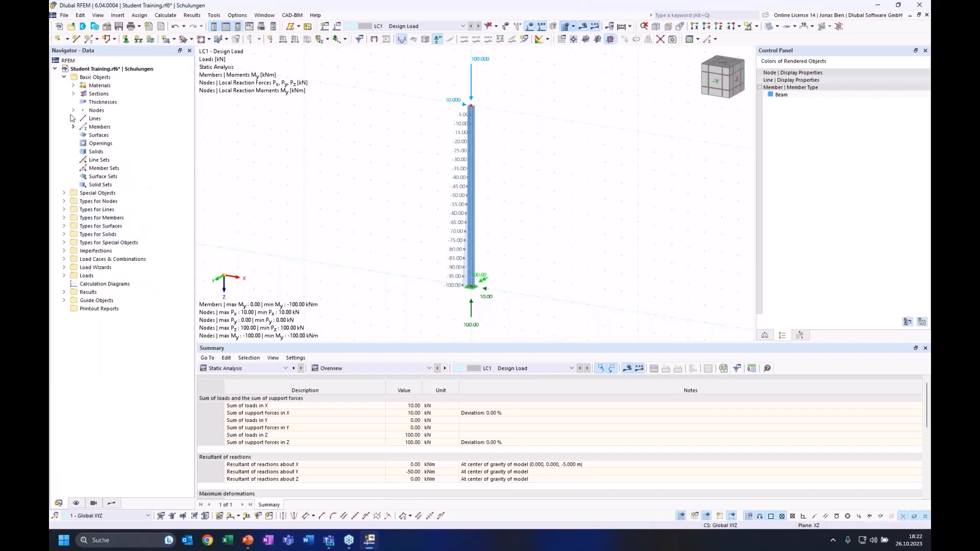
{"action": "left_click", "coordinate": [65, 78]}
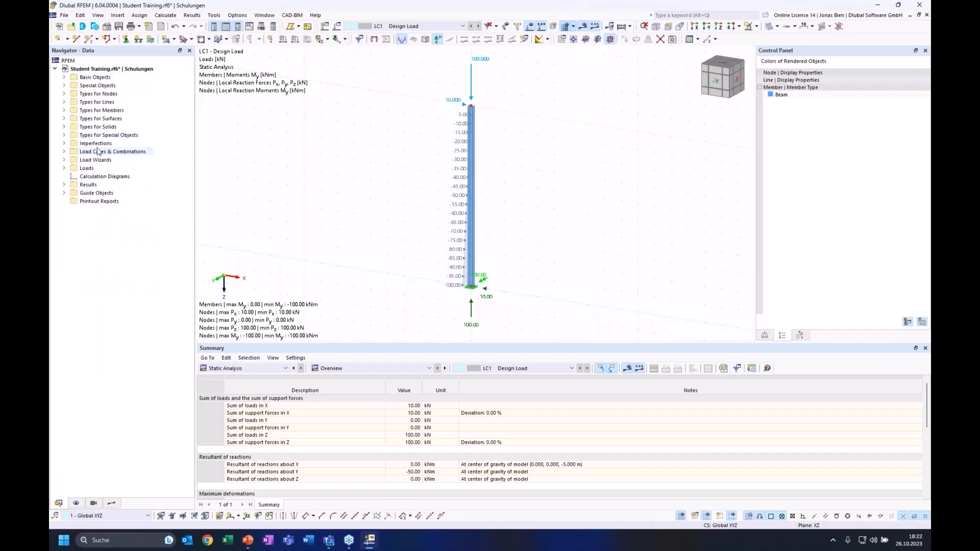
{"action": "left_click", "coordinate": [64, 152]}
{"action": "left_click", "coordinate": [73, 160]}
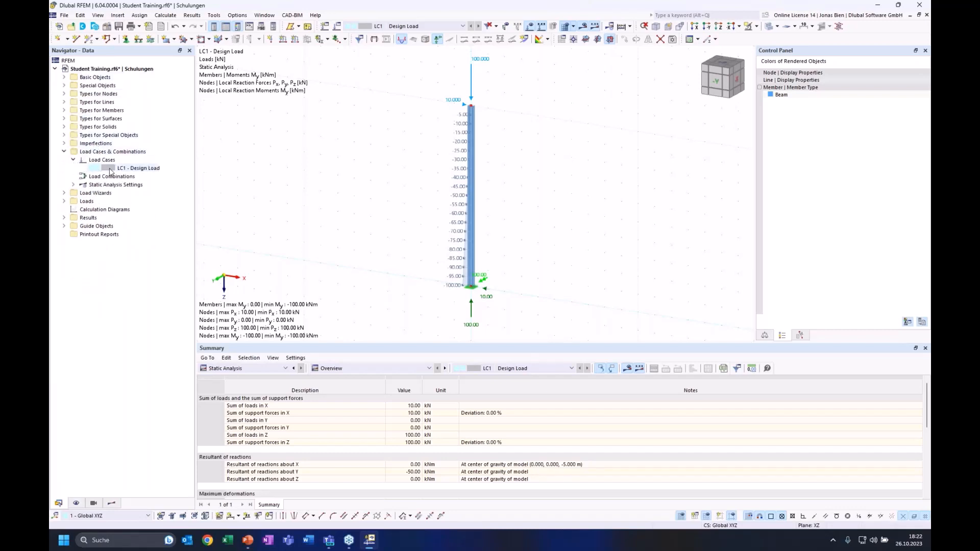
{"action": "double_click", "coordinate": [109, 168]}
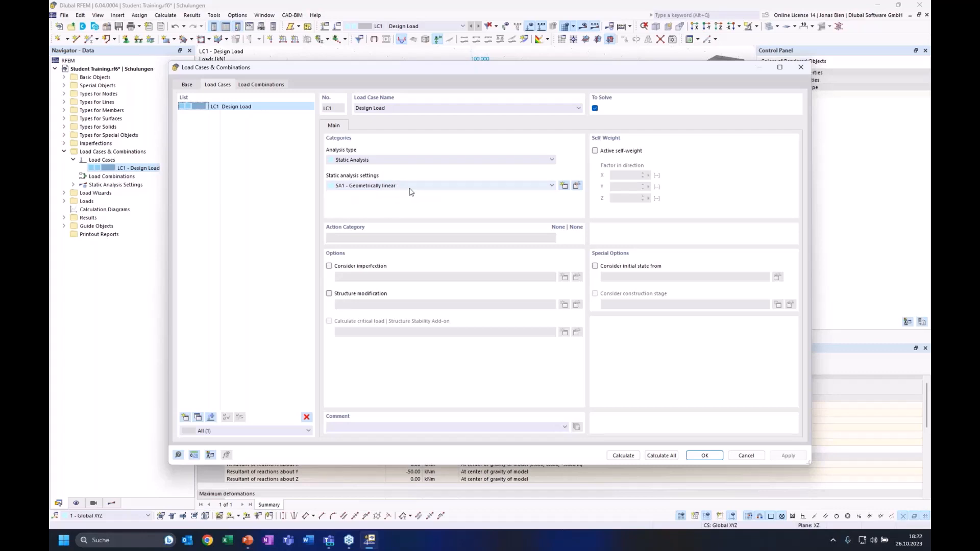
Try the Second-order (P-Δ) and Large deformations analysis types in LC1's SA1 static analysis settings, then discard the changes
{"action": "left_click", "coordinate": [577, 186]}
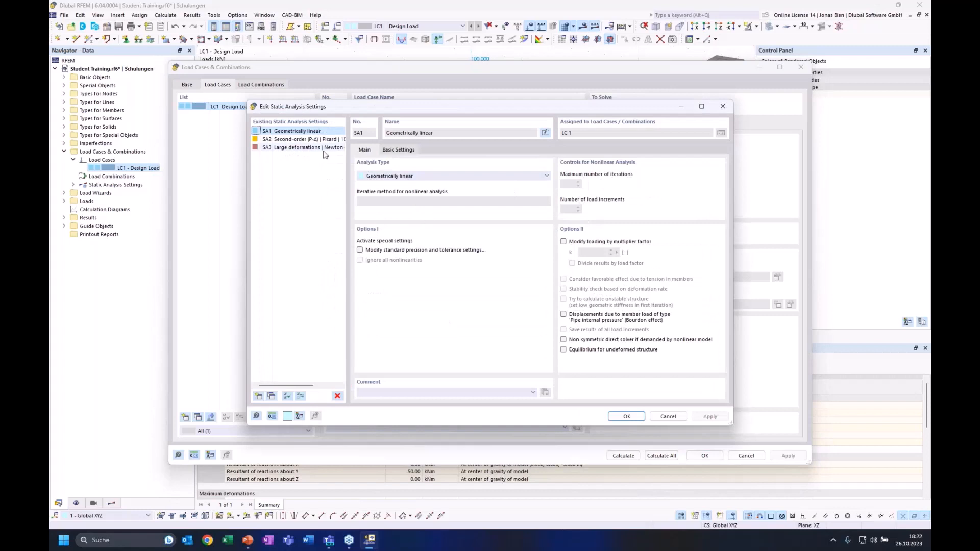
{"action": "left_click", "coordinate": [403, 177]}
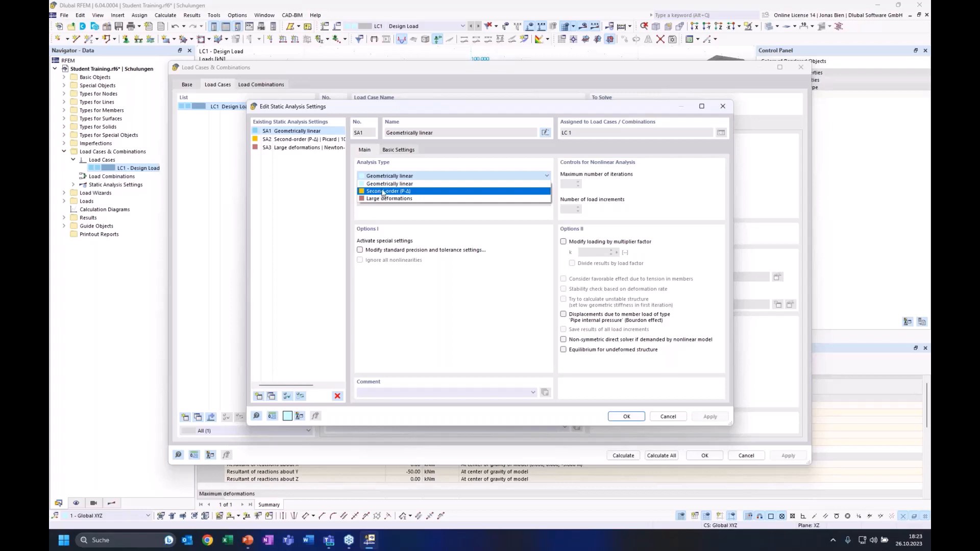
{"action": "left_click", "coordinate": [384, 192]}
{"action": "left_click", "coordinate": [385, 192]}
{"action": "left_click", "coordinate": [391, 176]}
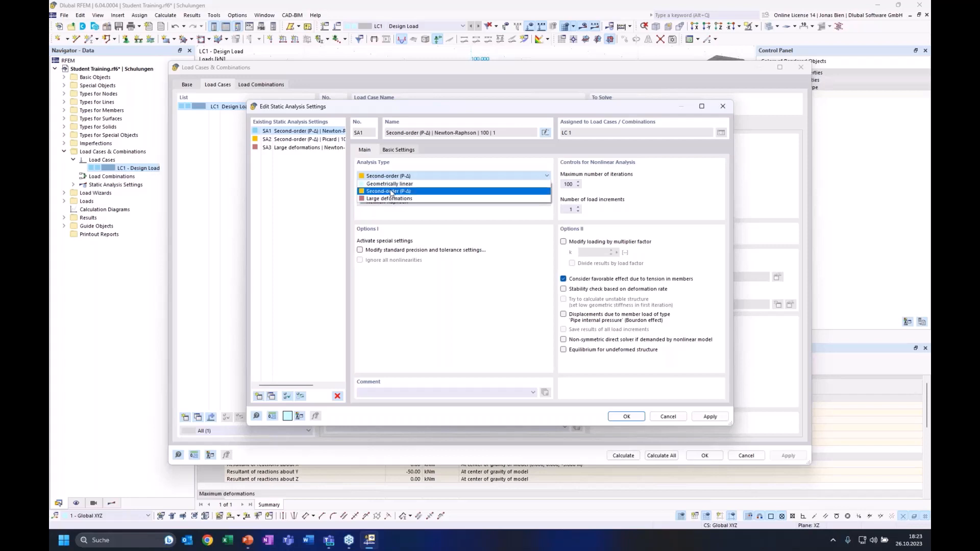
{"action": "left_click", "coordinate": [391, 192]}
{"action": "left_click", "coordinate": [391, 176]}
{"action": "left_click", "coordinate": [390, 199]}
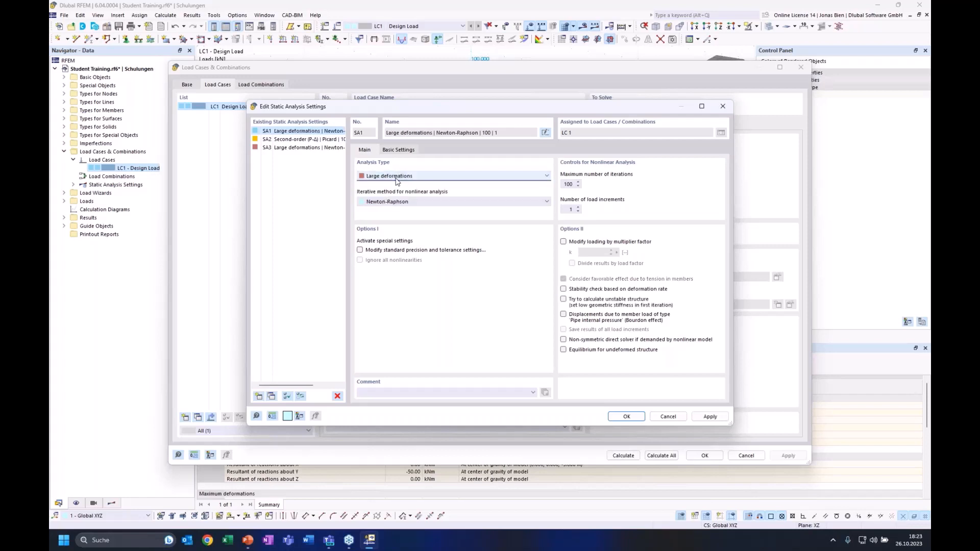
{"action": "left_click", "coordinate": [396, 178]}
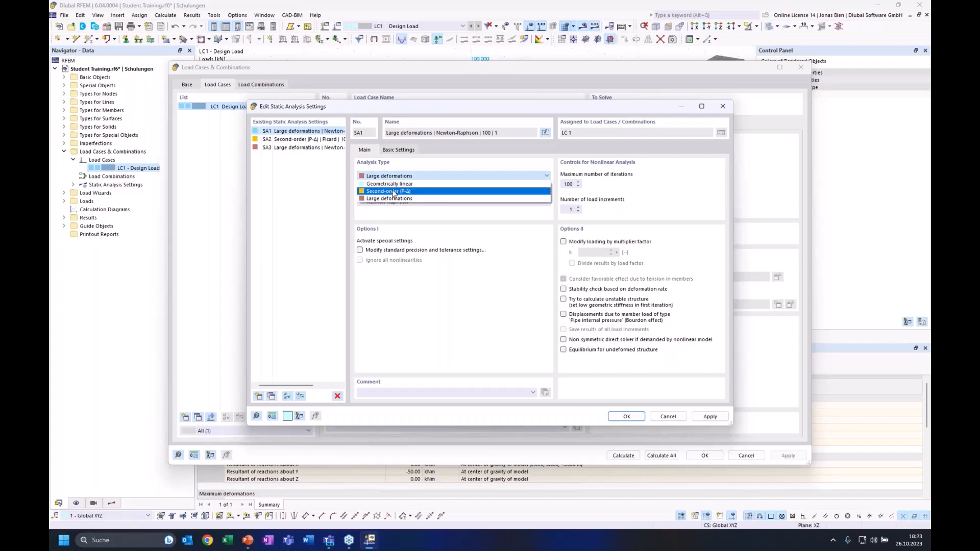
{"action": "left_click", "coordinate": [394, 192]}
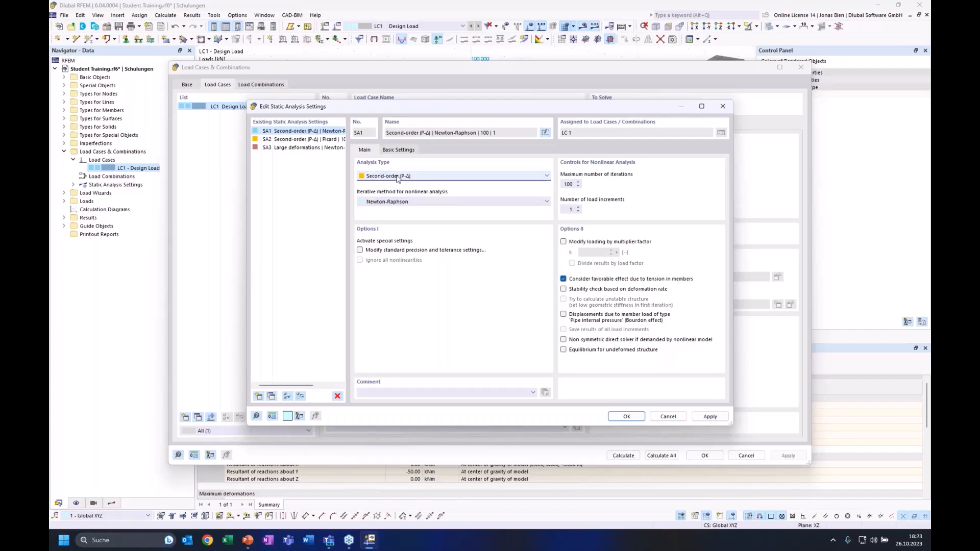
{"action": "left_click", "coordinate": [396, 176]}
{"action": "left_click", "coordinate": [390, 200]}
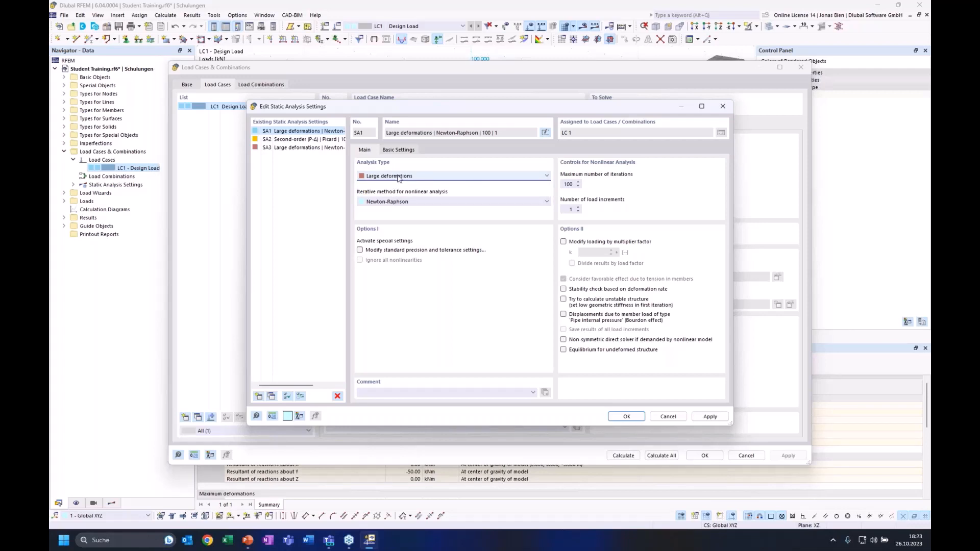
{"action": "left_click", "coordinate": [425, 203]}
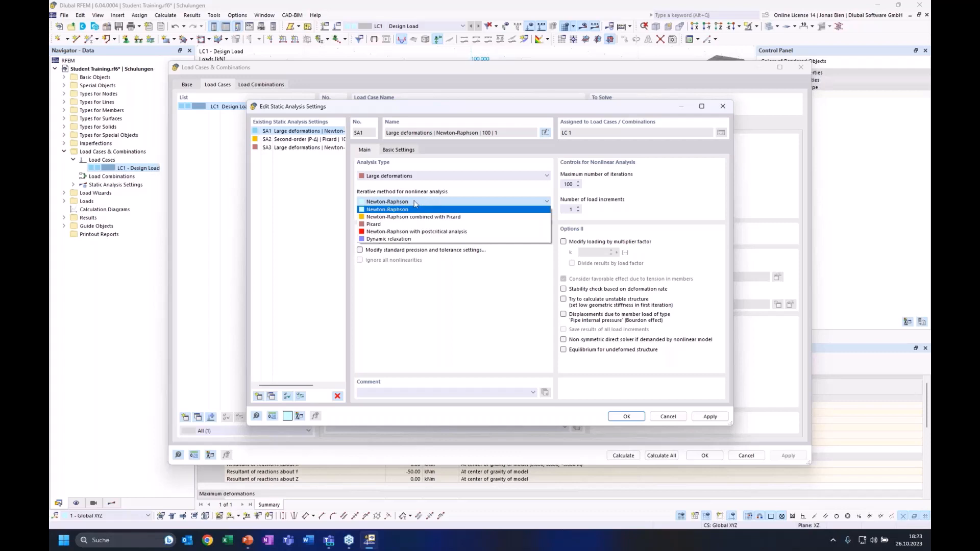
{"action": "left_click", "coordinate": [416, 203]}
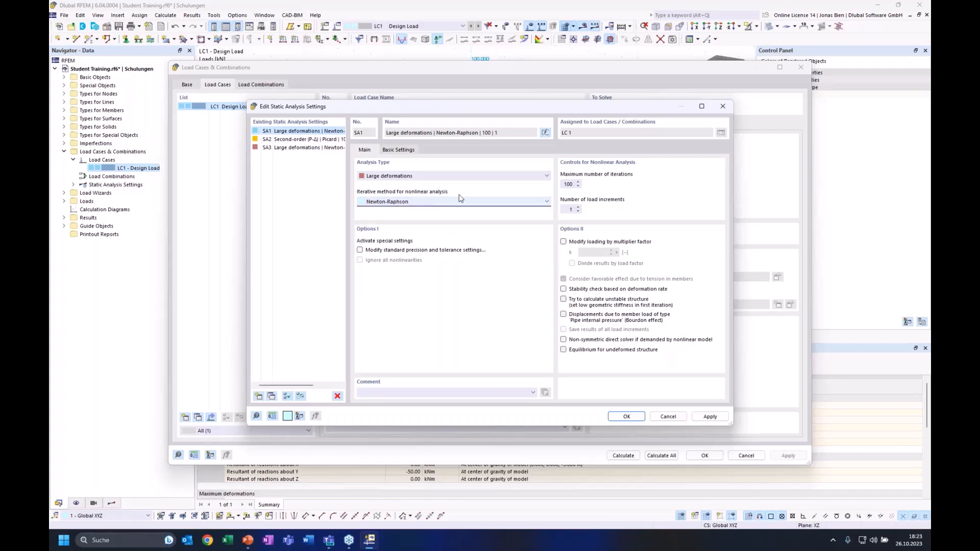
{"action": "left_click", "coordinate": [404, 176]}
{"action": "left_click", "coordinate": [398, 192]}
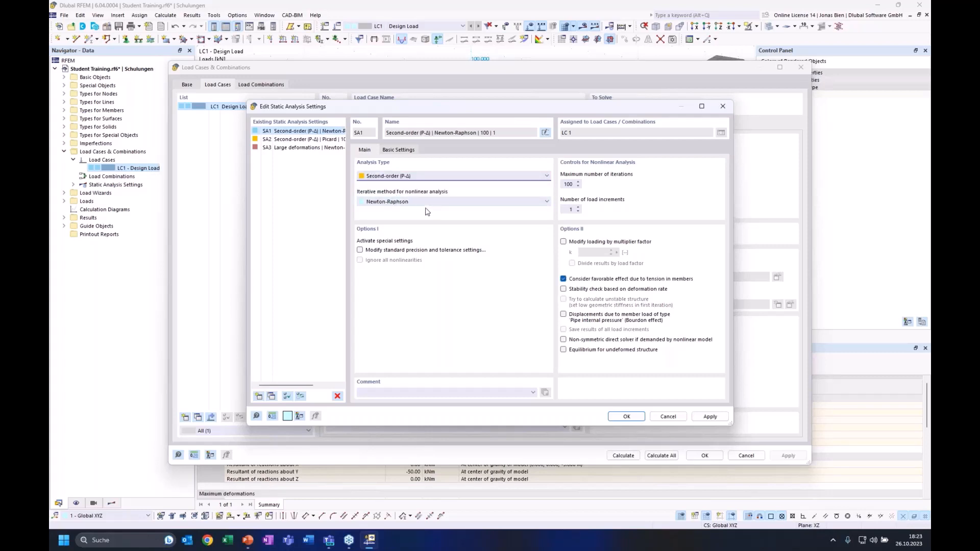
{"action": "left_click", "coordinate": [409, 178]}
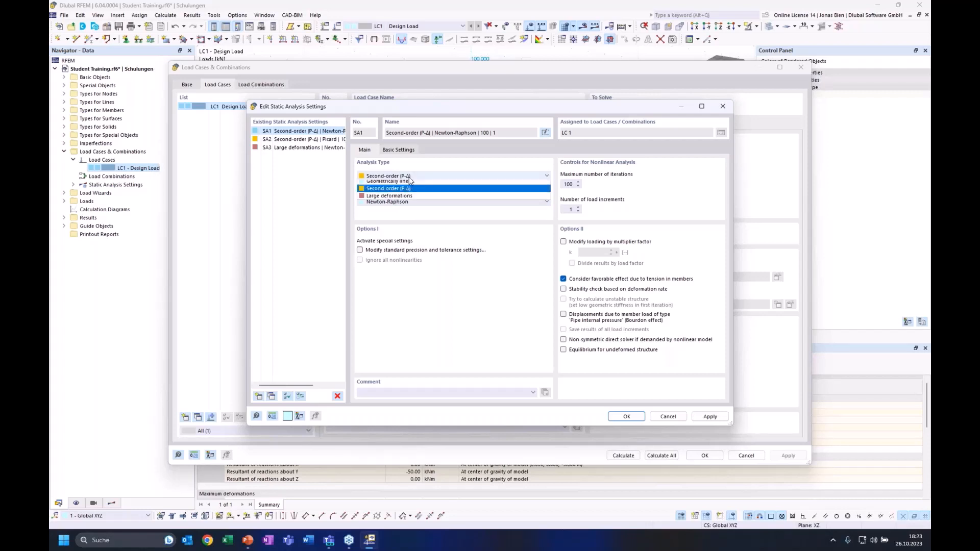
{"action": "left_click", "coordinate": [406, 182]}
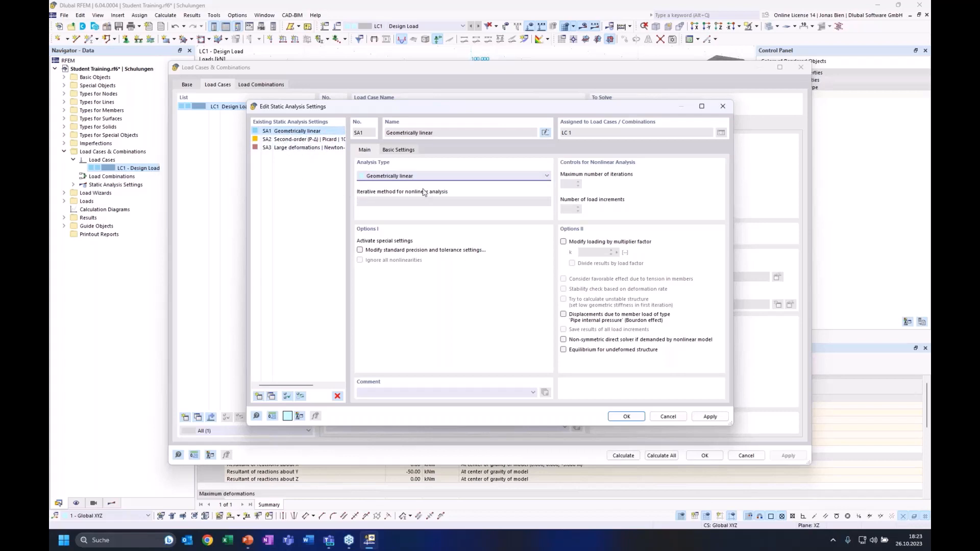
{"action": "left_click", "coordinate": [665, 418]}
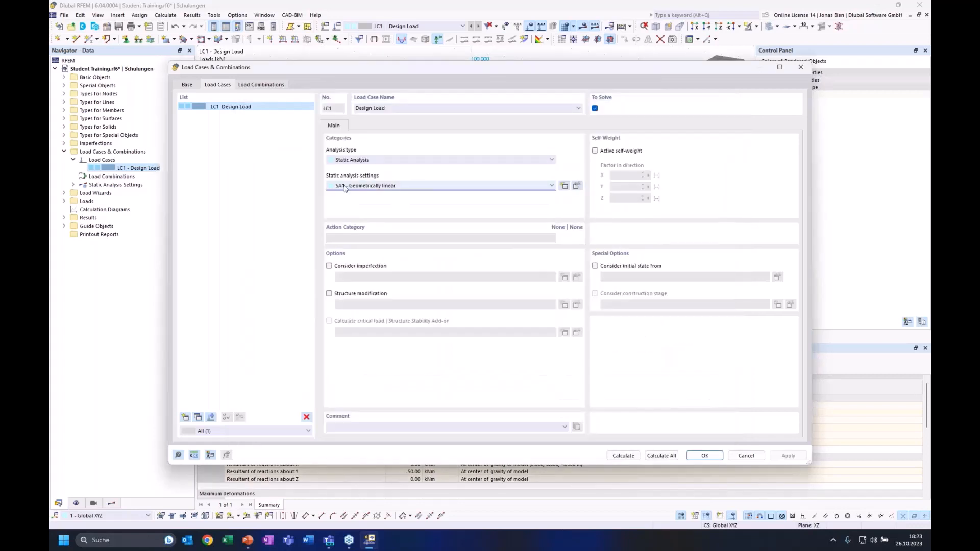
Duplicate the LC1 Design Load load case and check the static analysis settings of the original and the copy
{"action": "left_click", "coordinate": [384, 187]}
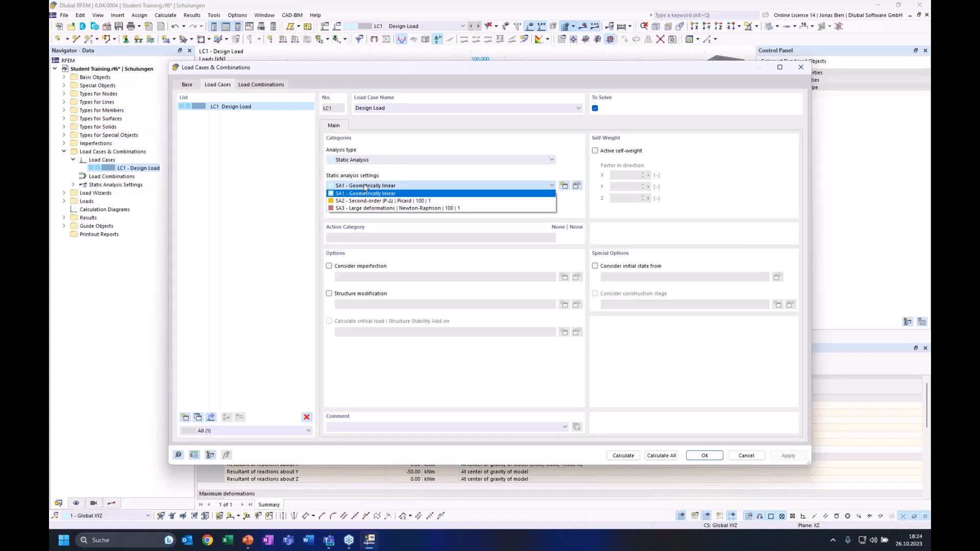
{"action": "left_click", "coordinate": [365, 187]}
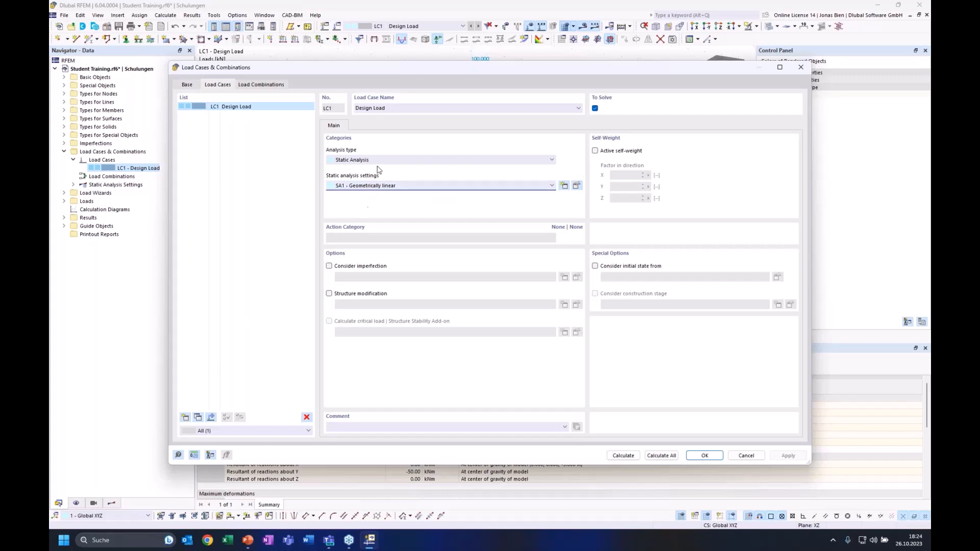
{"action": "left_click", "coordinate": [197, 418]}
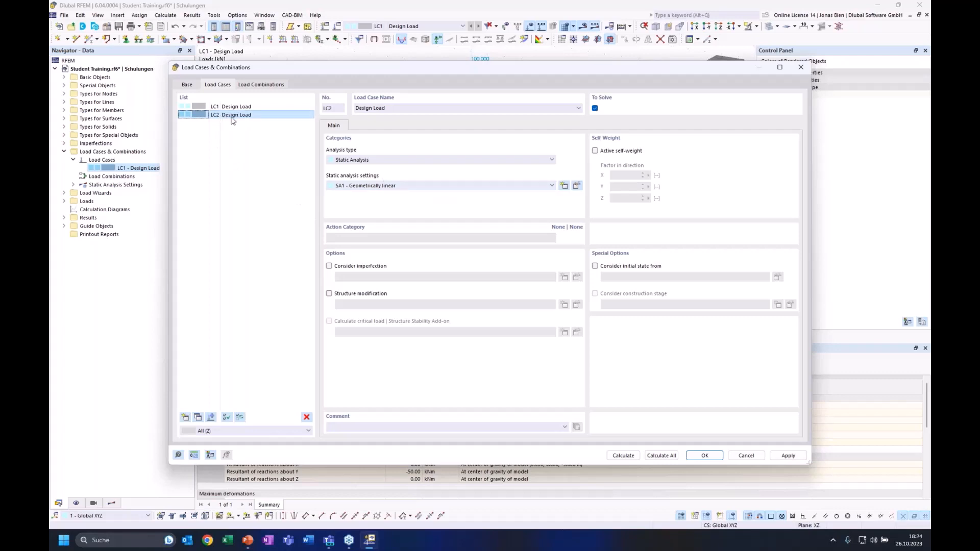
{"action": "left_click", "coordinate": [244, 107]}
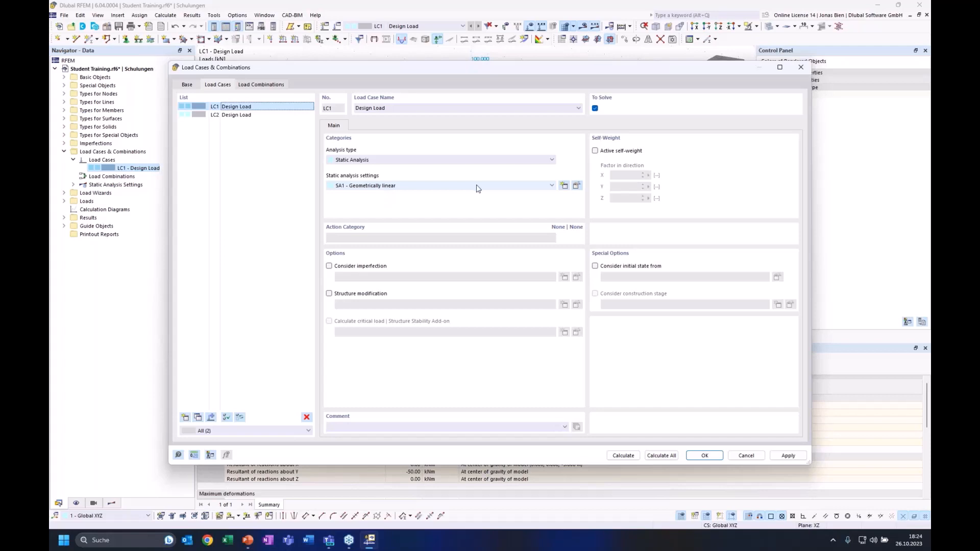
{"action": "left_click", "coordinate": [249, 115]}
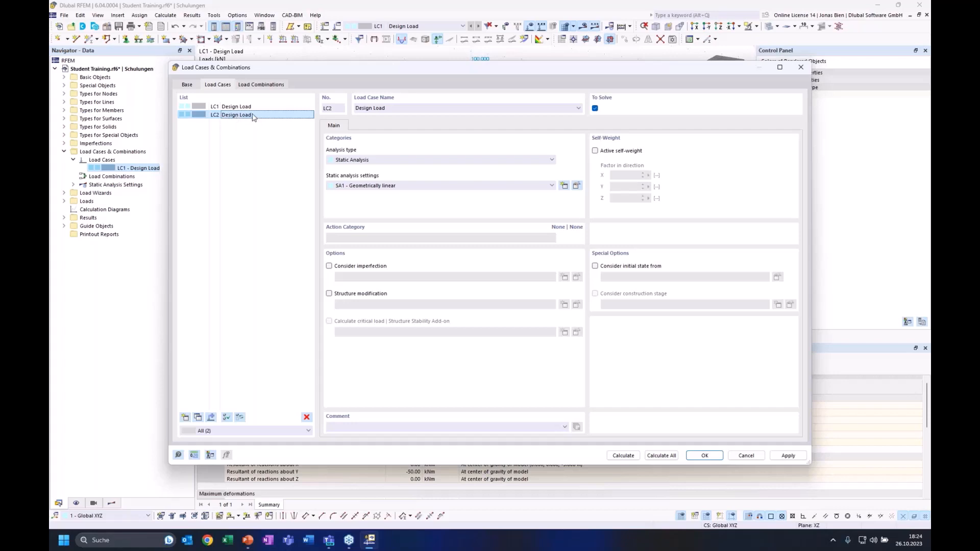
Assign the SA2 - Second-order (P-Δ) | Picard | 100 | 1 static analysis settings to LC2 and confirm the load cases
{"action": "left_click", "coordinate": [368, 186]}
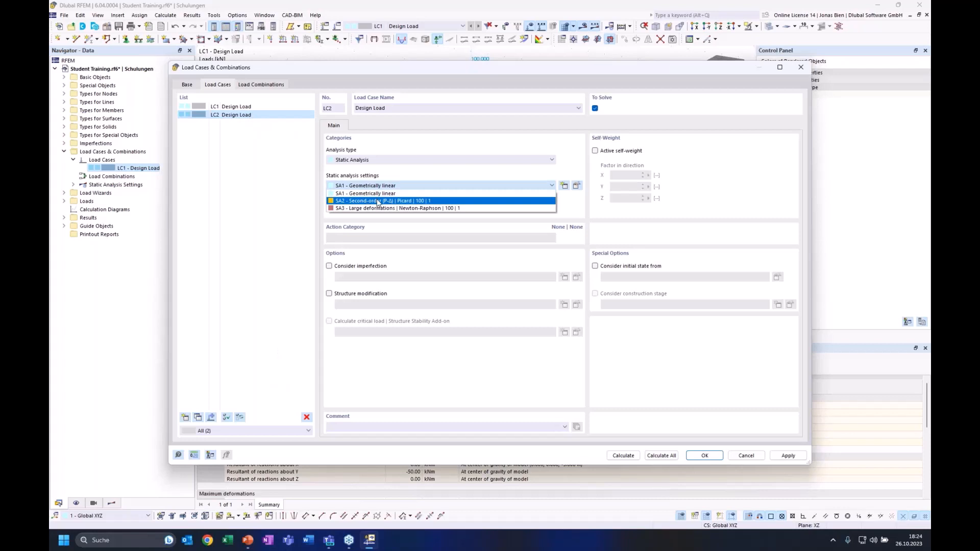
{"action": "left_click", "coordinate": [378, 201]}
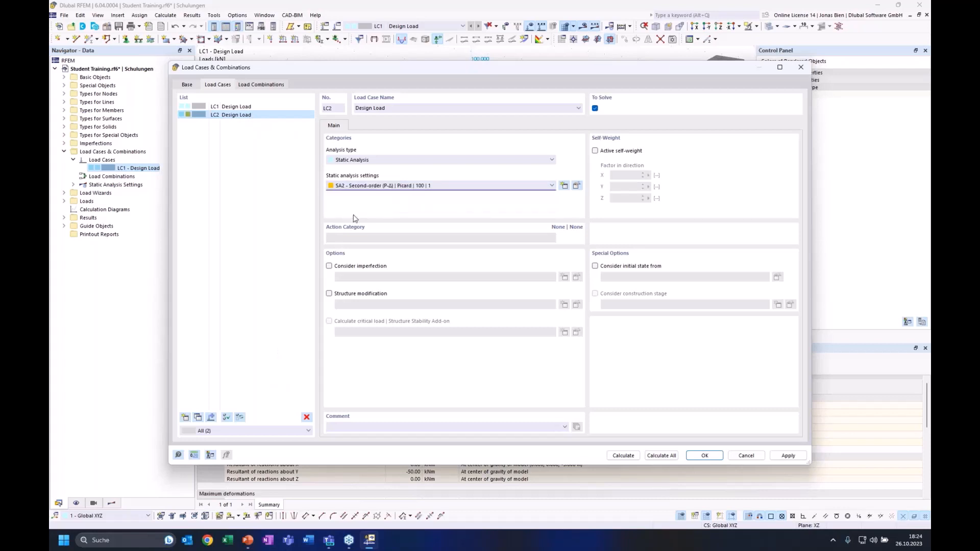
{"action": "left_click", "coordinate": [245, 115]}
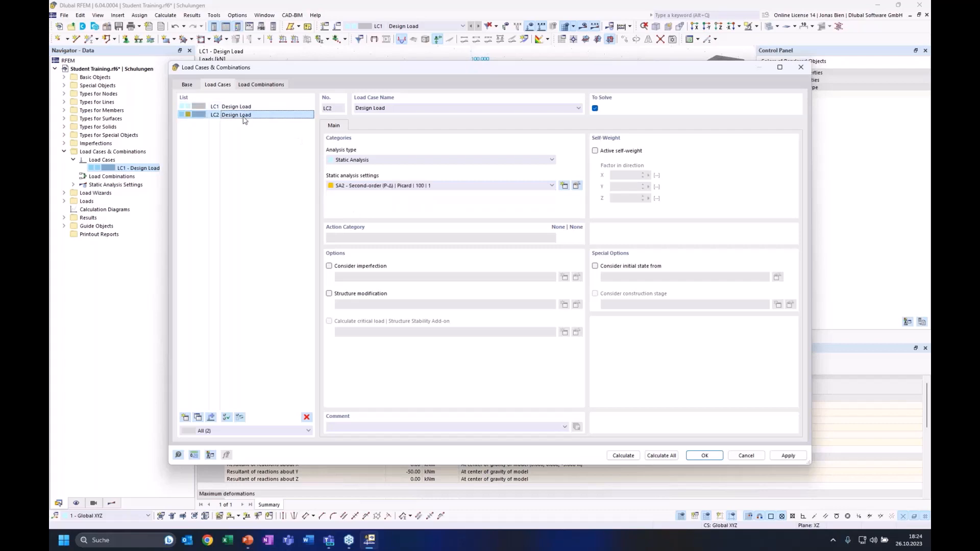
{"action": "left_click", "coordinate": [705, 456]}
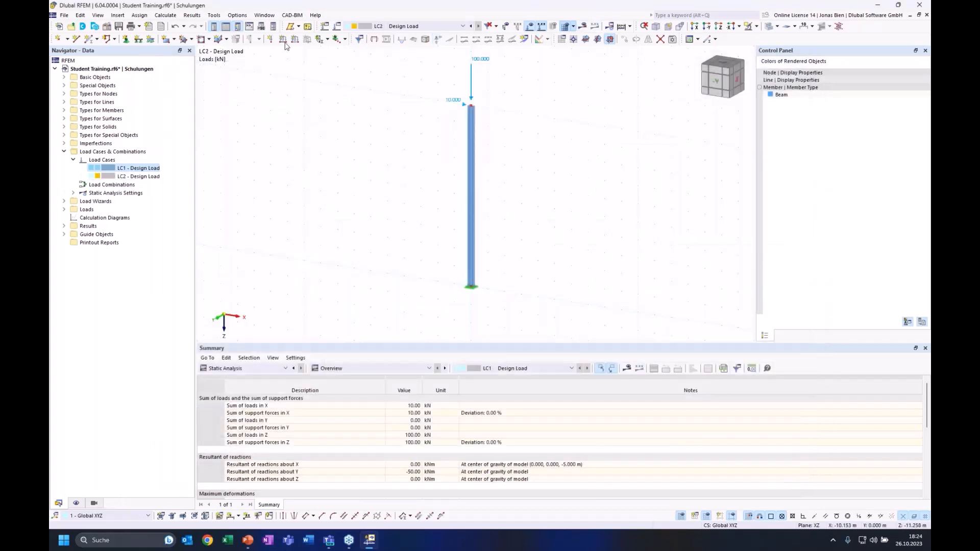
Switch between load cases LC1 and LC2 in the model view to compare their loads
{"action": "left_click", "coordinate": [420, 27]}
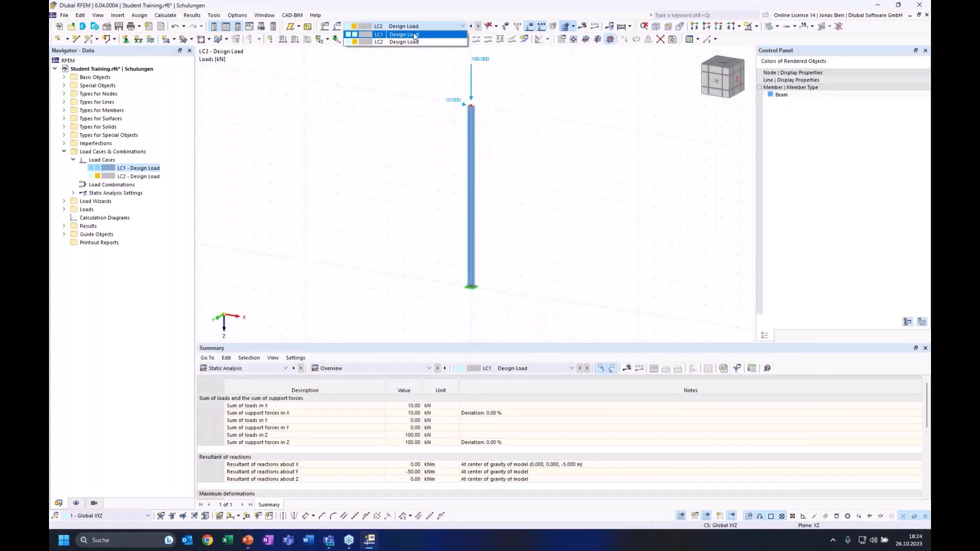
{"action": "left_click", "coordinate": [415, 34]}
{"action": "left_click", "coordinate": [417, 27]}
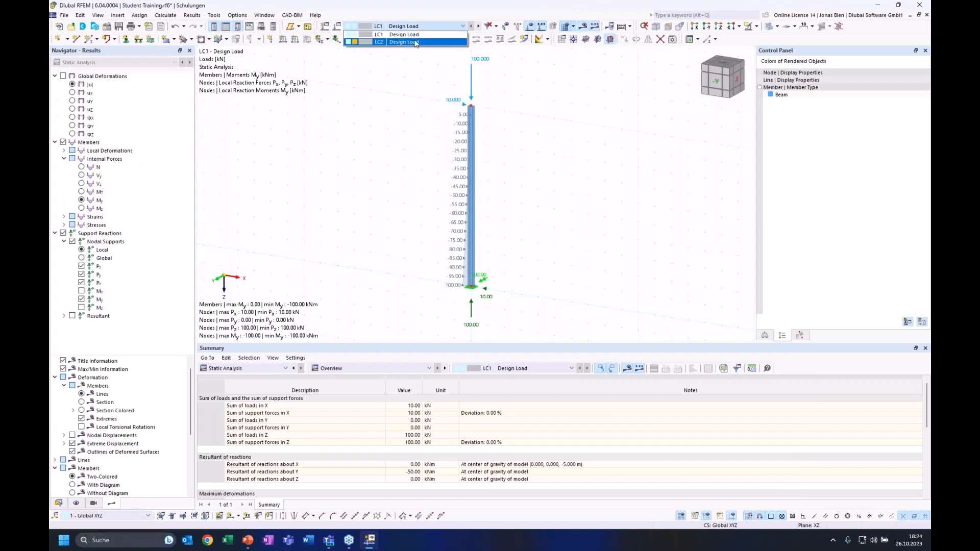
{"action": "left_click", "coordinate": [404, 42]}
{"action": "left_click", "coordinate": [408, 26]}
{"action": "left_click", "coordinate": [400, 26]}
{"action": "key", "text": "Up"}
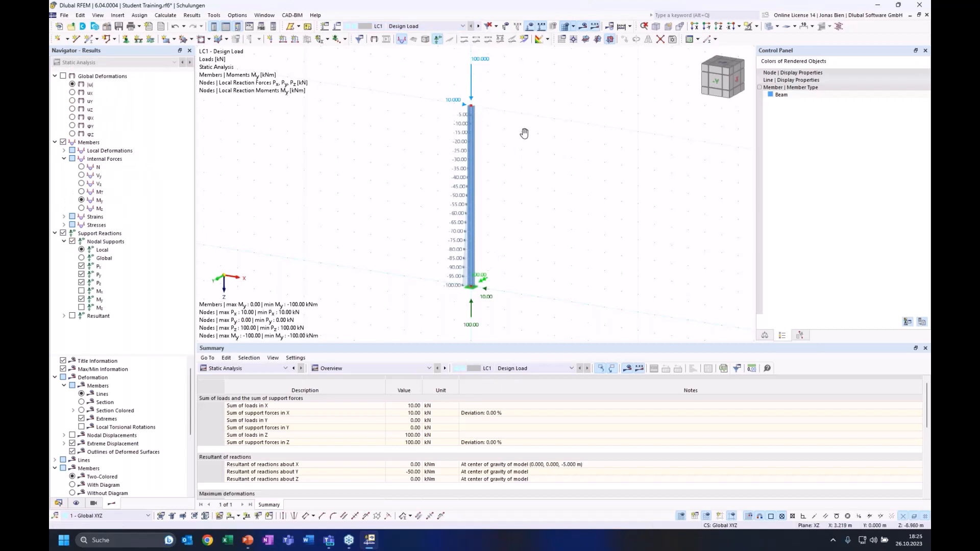
Activate LC2 and calculate its results by second-order analysis
{"action": "left_click", "coordinate": [418, 27]}
{"action": "left_click", "coordinate": [408, 36]}
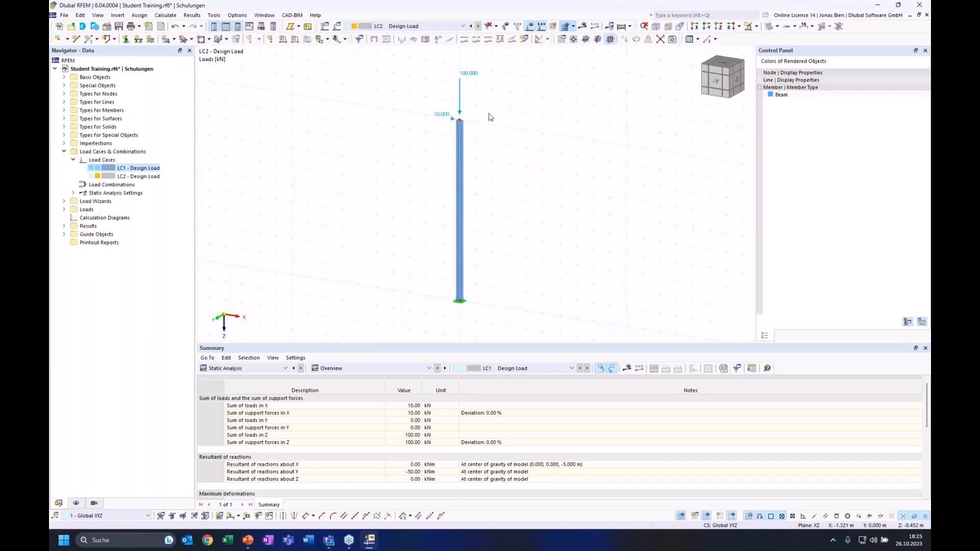
{"action": "left_click", "coordinate": [587, 40]}
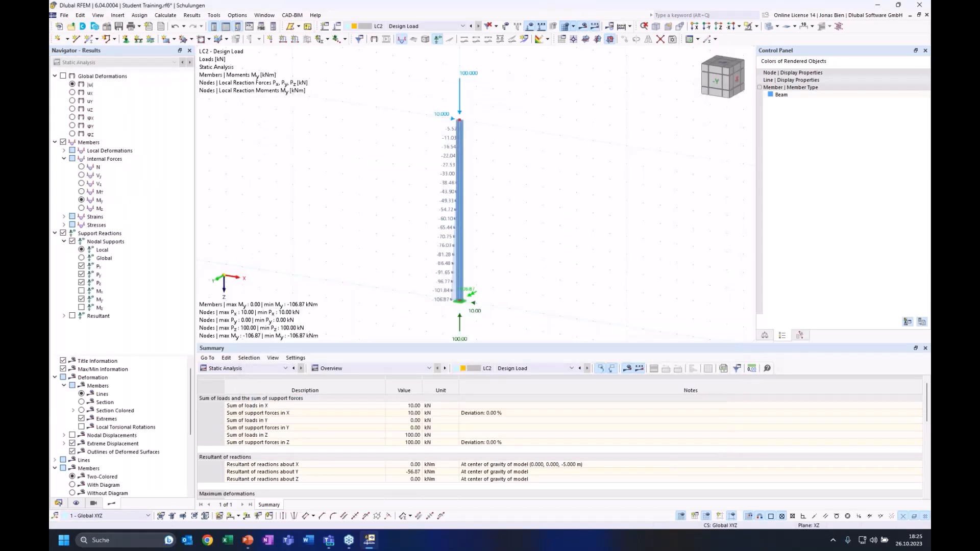
Compare the column's My moments and support reactions of LC2 with those of LC1 in the -Y view
{"action": "left_click", "coordinate": [716, 80]}
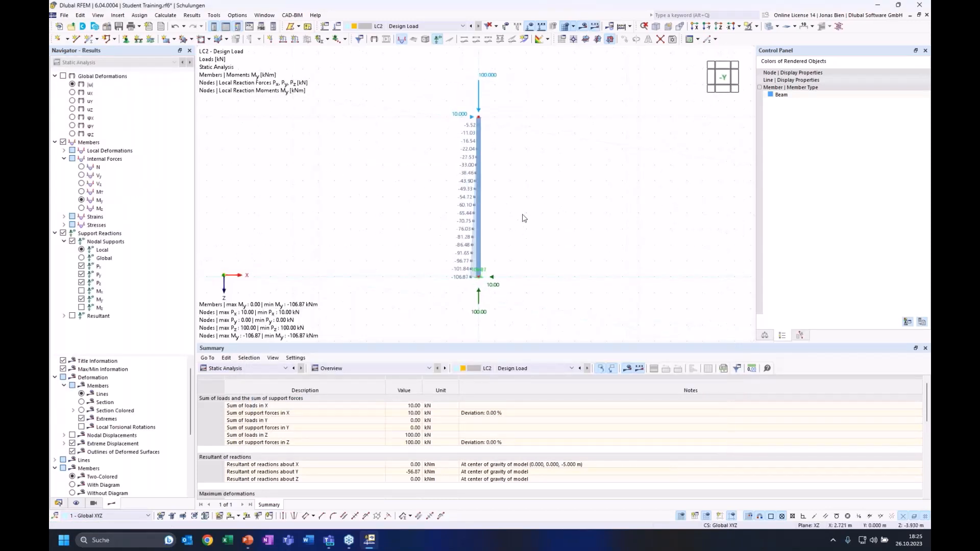
{"action": "scroll", "coordinate": [509, 173], "scroll_direction": "up", "scroll_amount": 1}
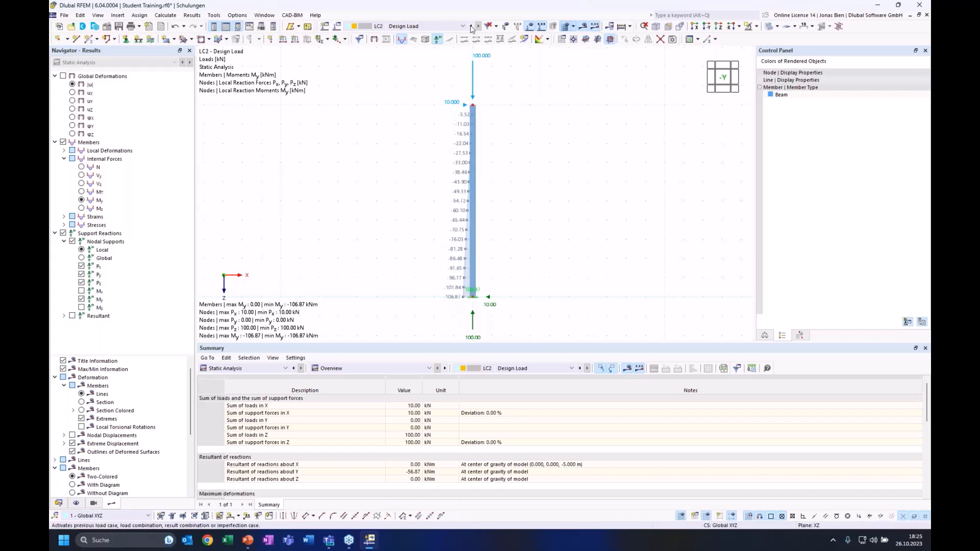
{"action": "left_click", "coordinate": [437, 26]}
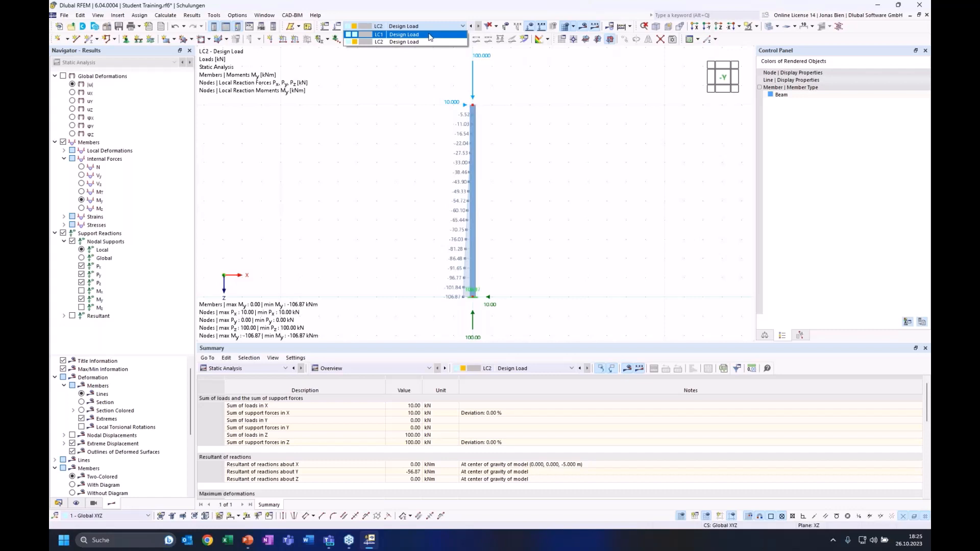
{"action": "left_click", "coordinate": [430, 35]}
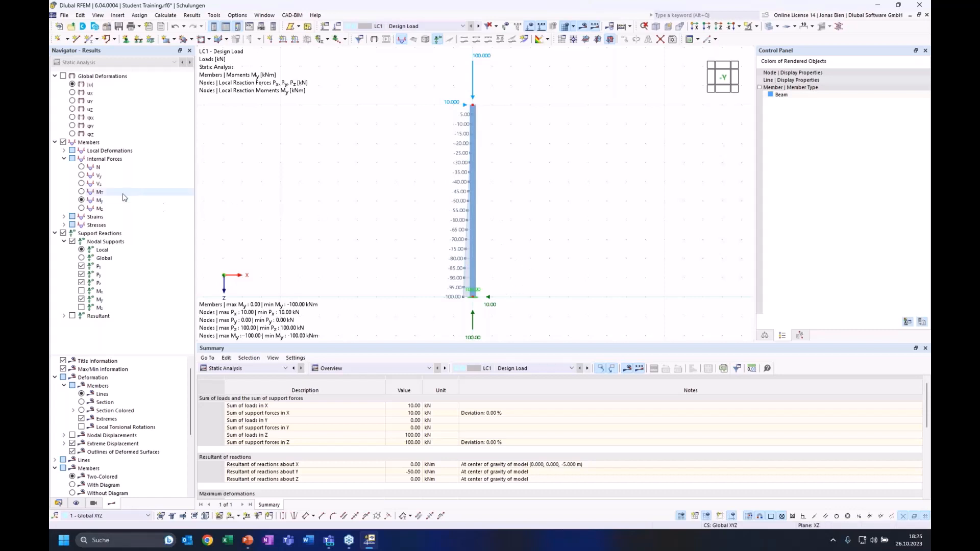
Examine the column's LC2 displacements |u| and uX, its axial force N and its shear force Vz
{"action": "left_click", "coordinate": [478, 26]}
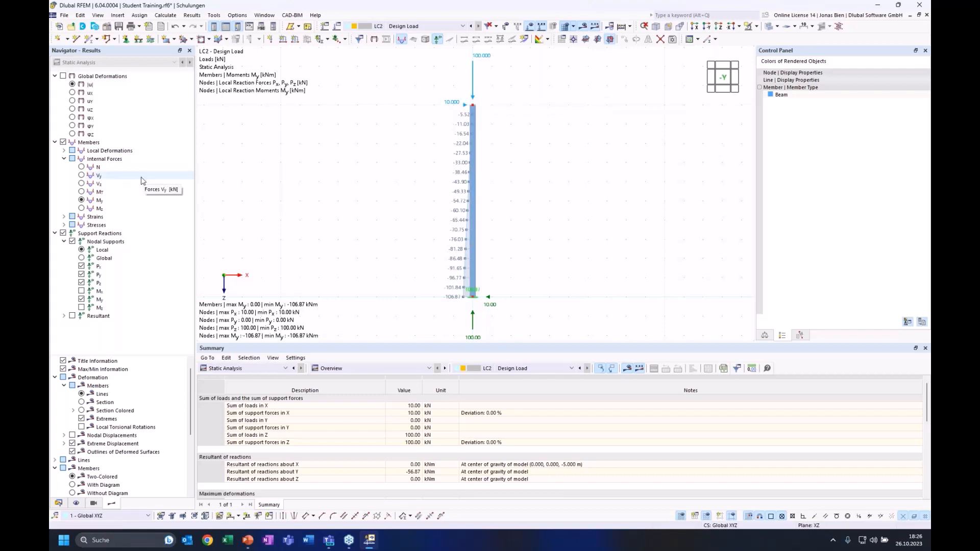
{"action": "left_click", "coordinate": [72, 85]}
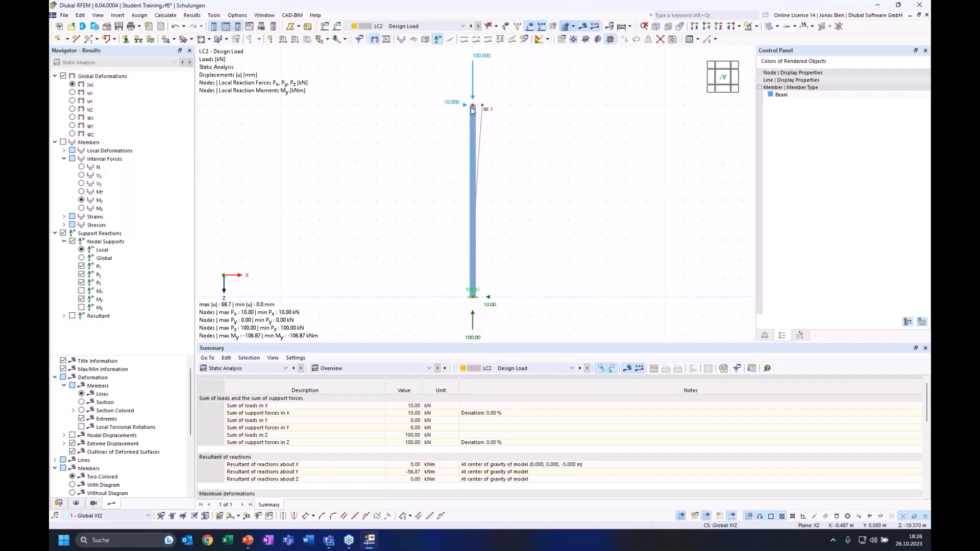
{"action": "mouse_move", "coordinate": [473, 112]}
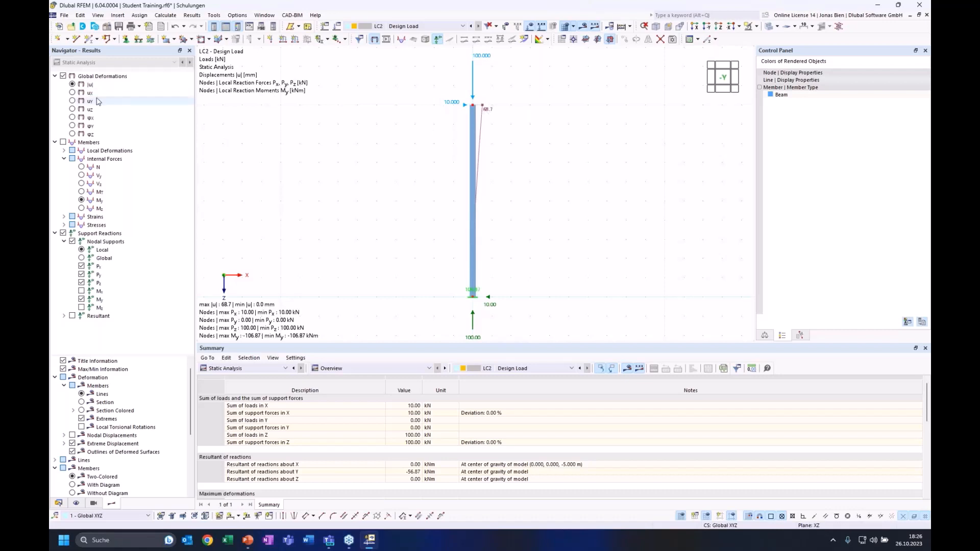
{"action": "left_click", "coordinate": [72, 94]}
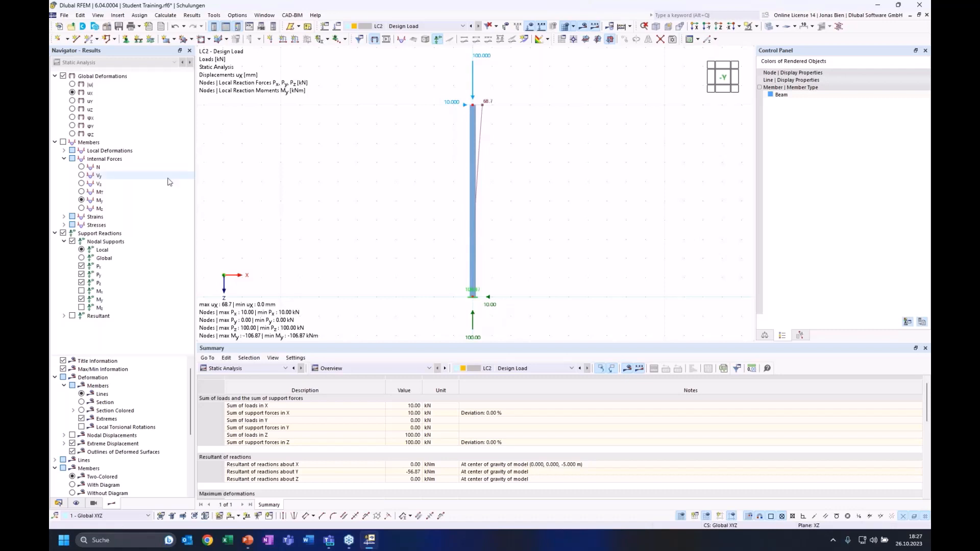
{"action": "left_click", "coordinate": [81, 167]}
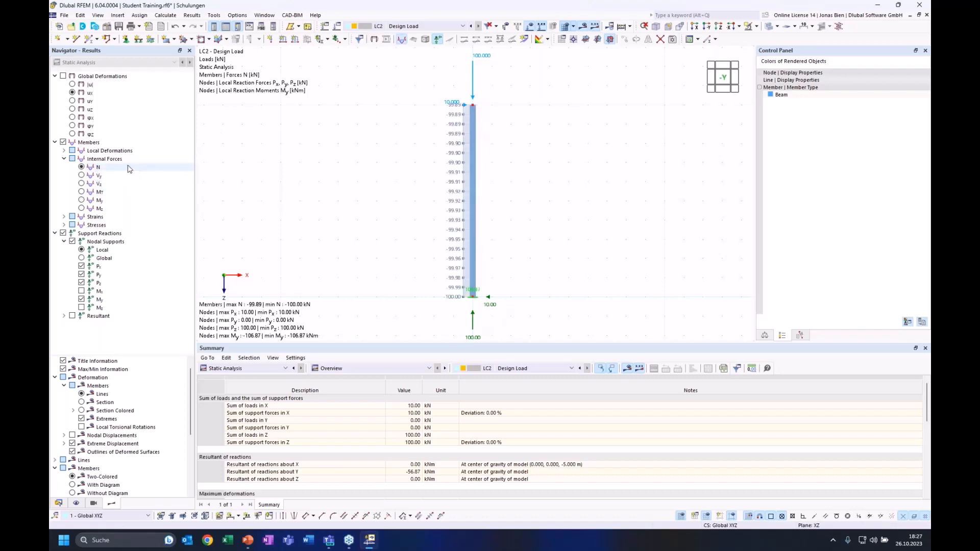
{"action": "left_click", "coordinate": [82, 184]}
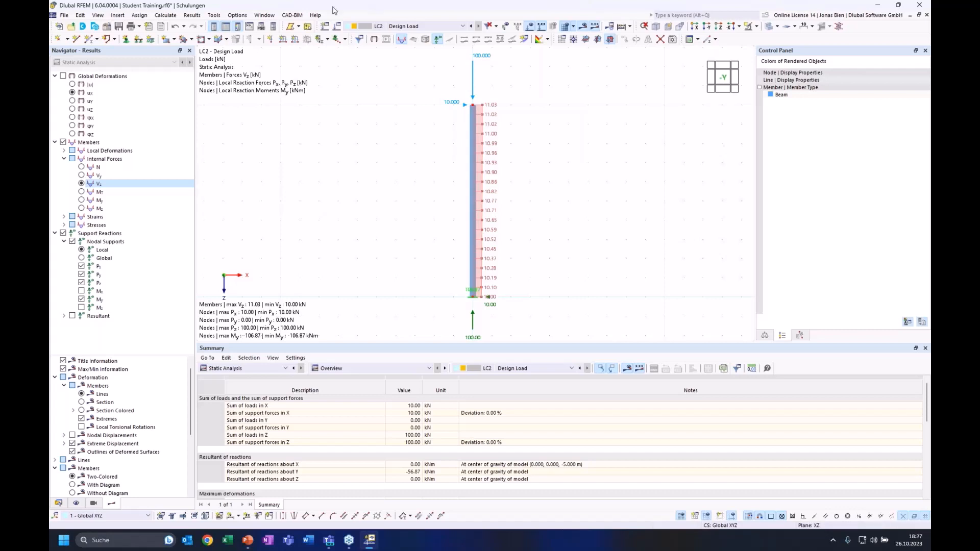
Create a second window of the model, tile both windows vertically and fit the column in each view
{"action": "left_click", "coordinate": [271, 16]}
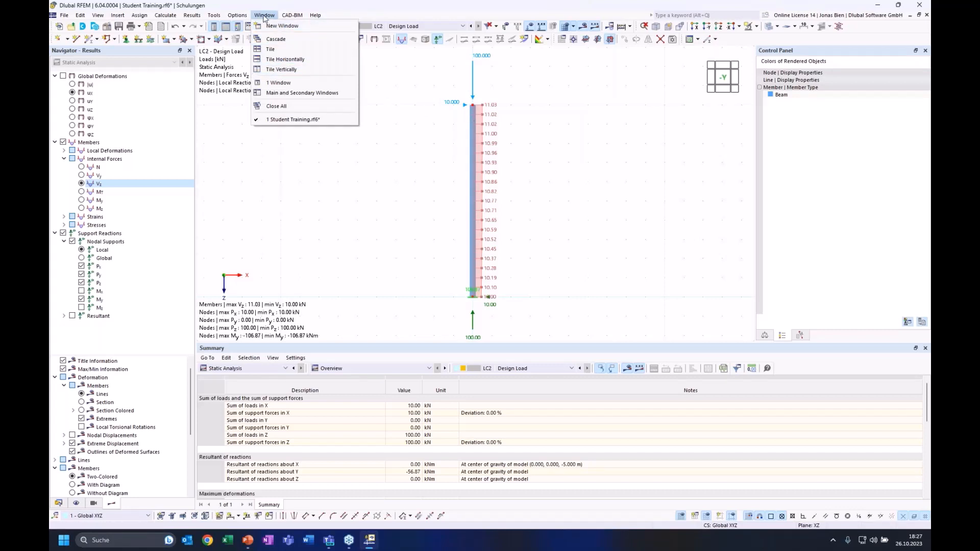
{"action": "left_click", "coordinate": [281, 26]}
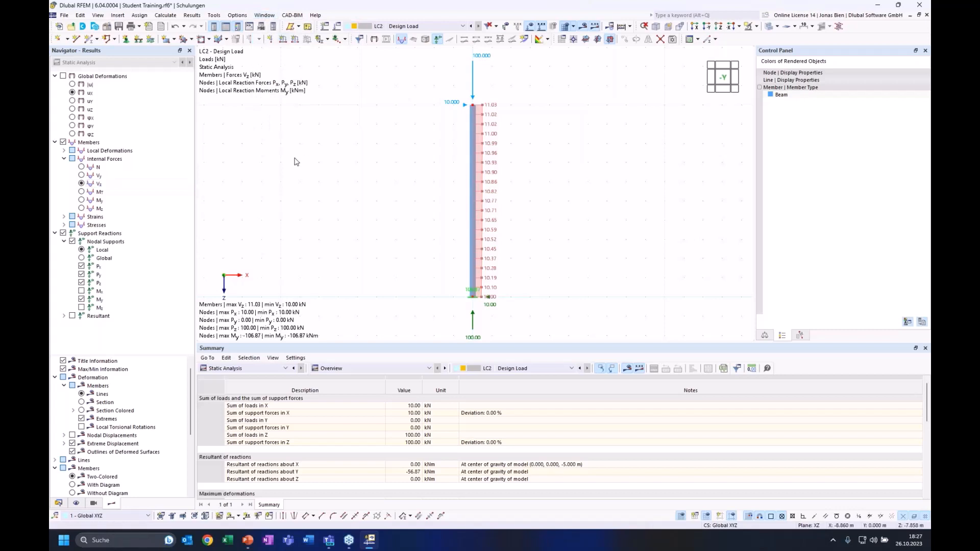
{"action": "left_click", "coordinate": [264, 15]}
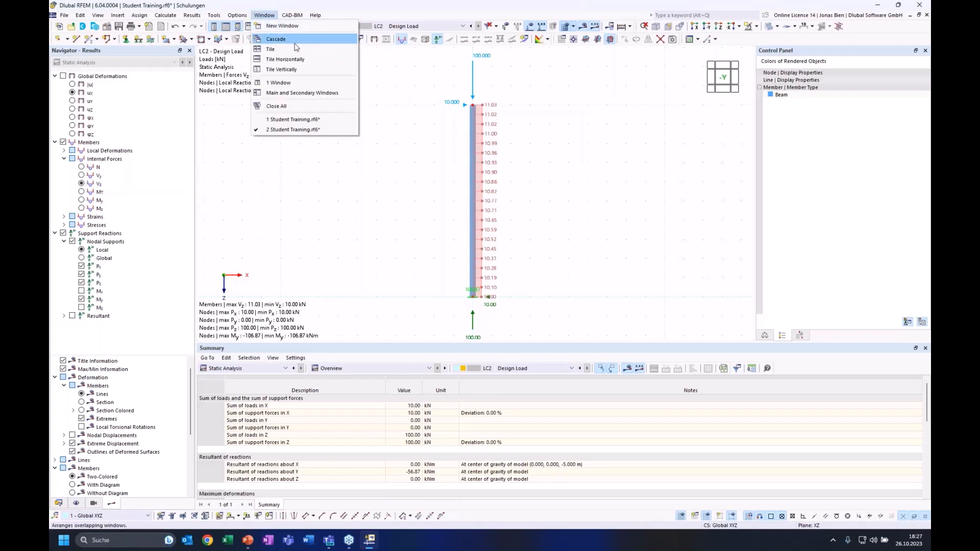
{"action": "left_click", "coordinate": [284, 71]}
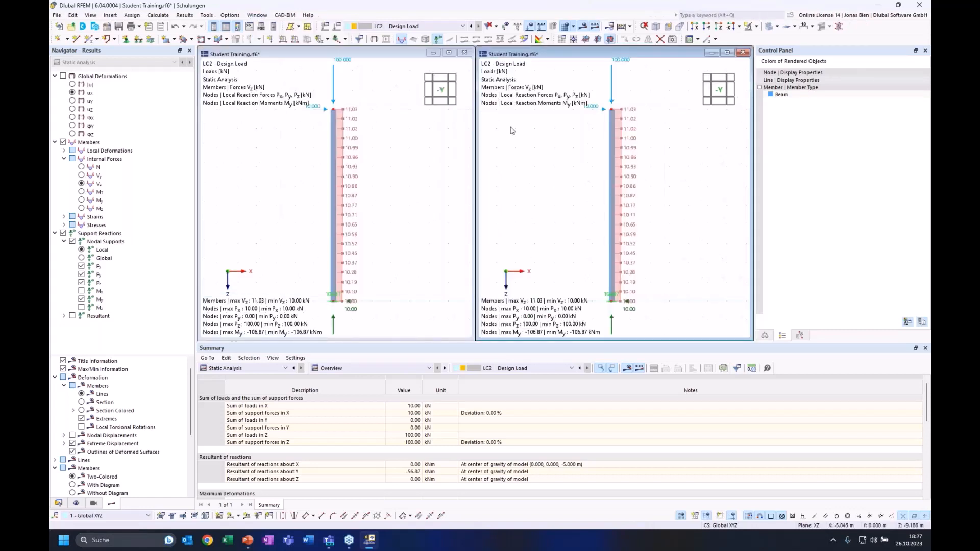
{"action": "left_click", "coordinate": [376, 156]}
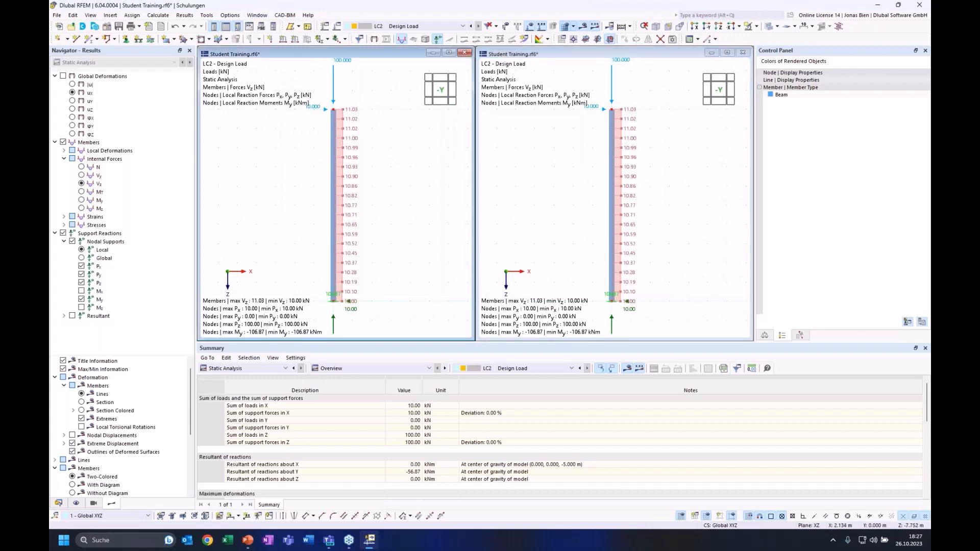
{"action": "key", "text": "F8"}
{"action": "left_click", "coordinate": [652, 168]}
{"action": "key", "text": "F8"}
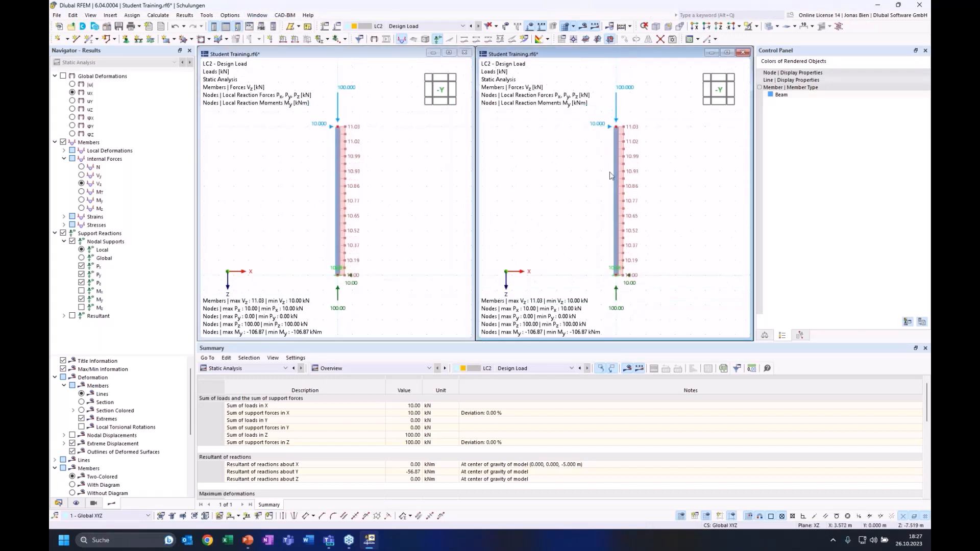
Show the column's My moments for LC1 in one window and for LC2 in the other for comparison
{"action": "left_click", "coordinate": [391, 220]}
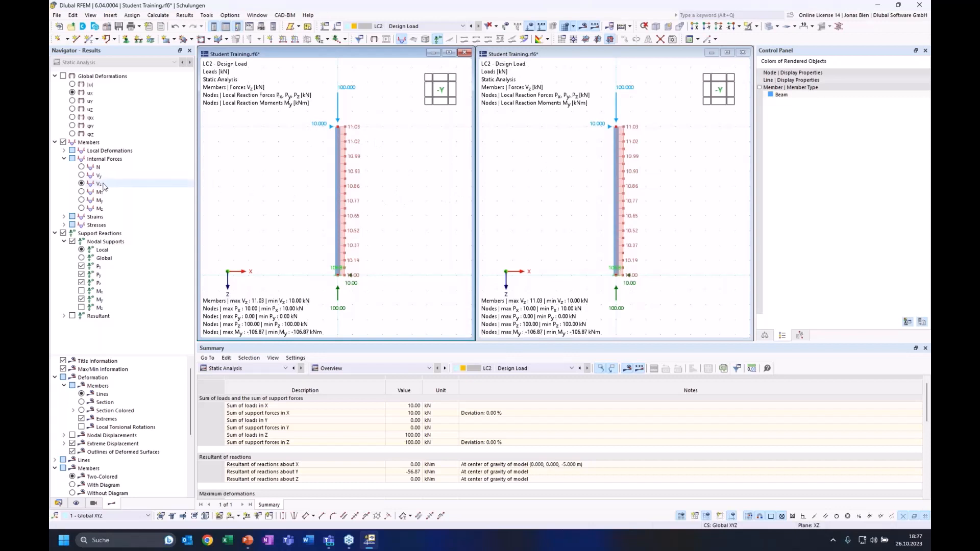
{"action": "left_click", "coordinate": [81, 200]}
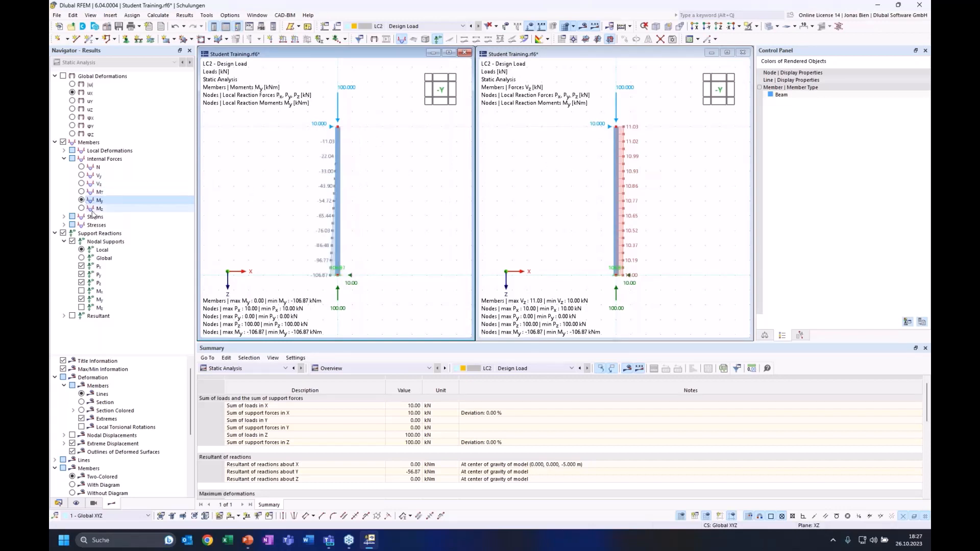
{"action": "left_click", "coordinate": [424, 26]}
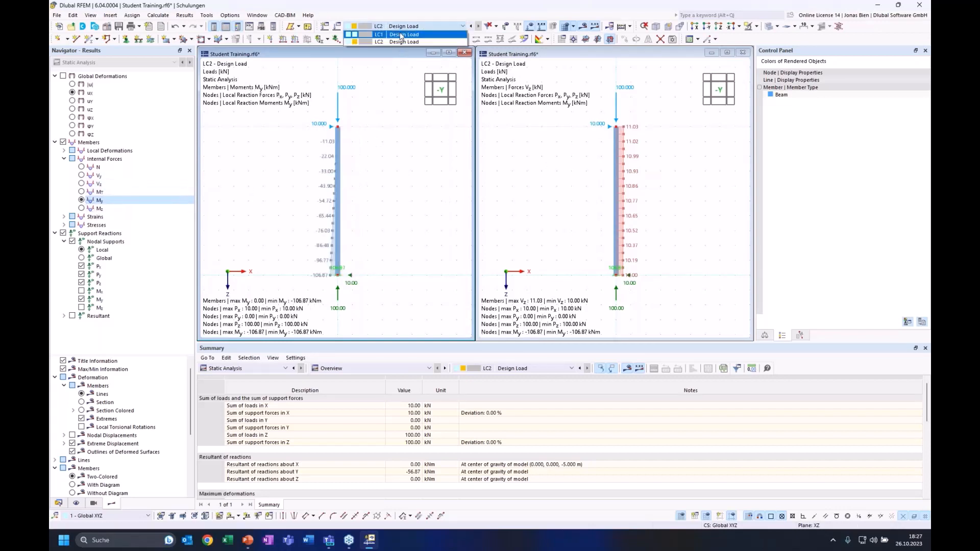
{"action": "left_click", "coordinate": [402, 36]}
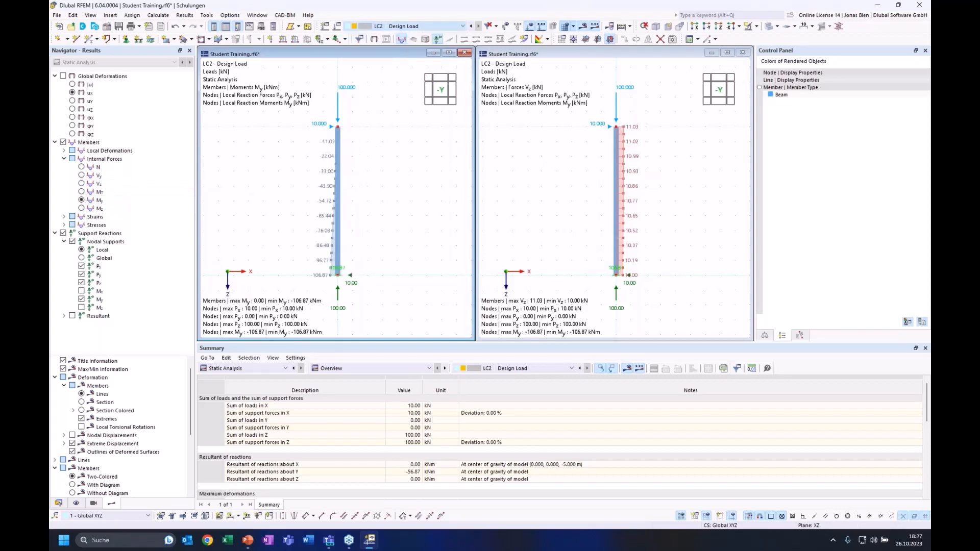
{"action": "left_click", "coordinate": [544, 218]}
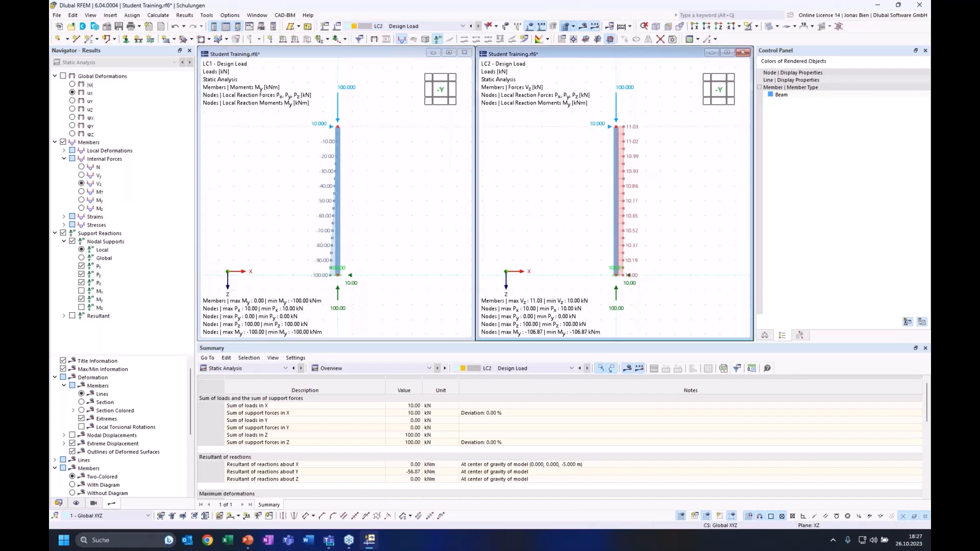
{"action": "left_click", "coordinate": [407, 26]}
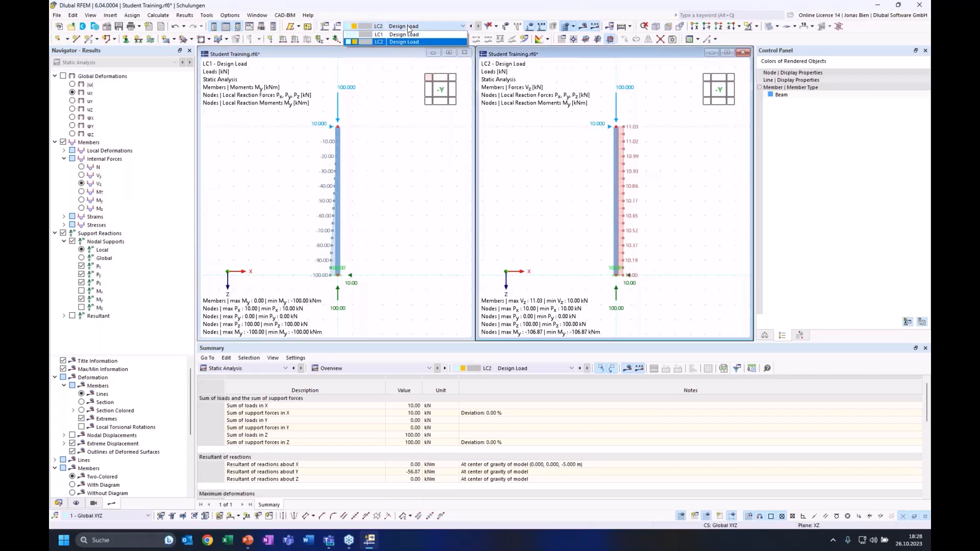
{"action": "left_click", "coordinate": [405, 42]}
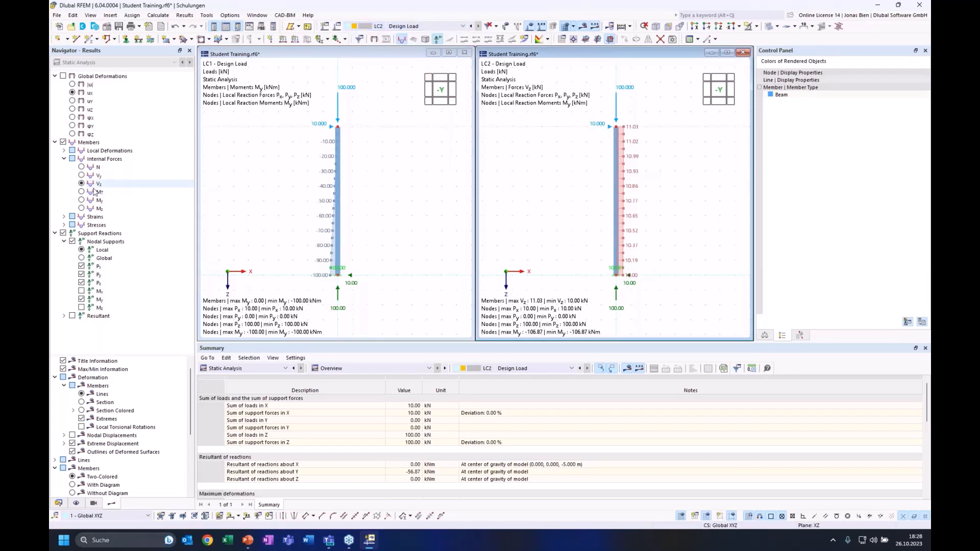
{"action": "left_click", "coordinate": [149, 201]}
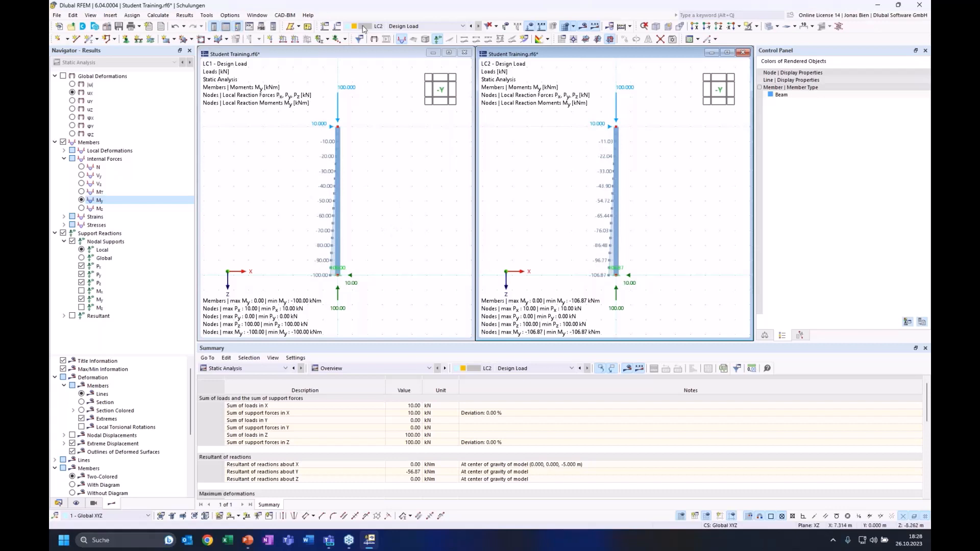
Close the model window showing LC1 and maximize the remaining LC2 window
{"action": "left_click", "coordinate": [257, 15]}
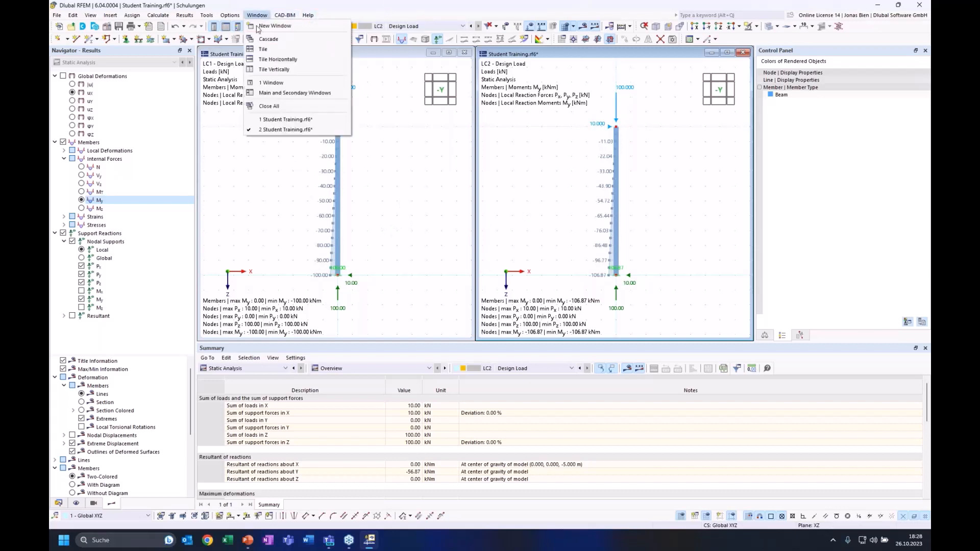
{"action": "left_click", "coordinate": [306, 120]}
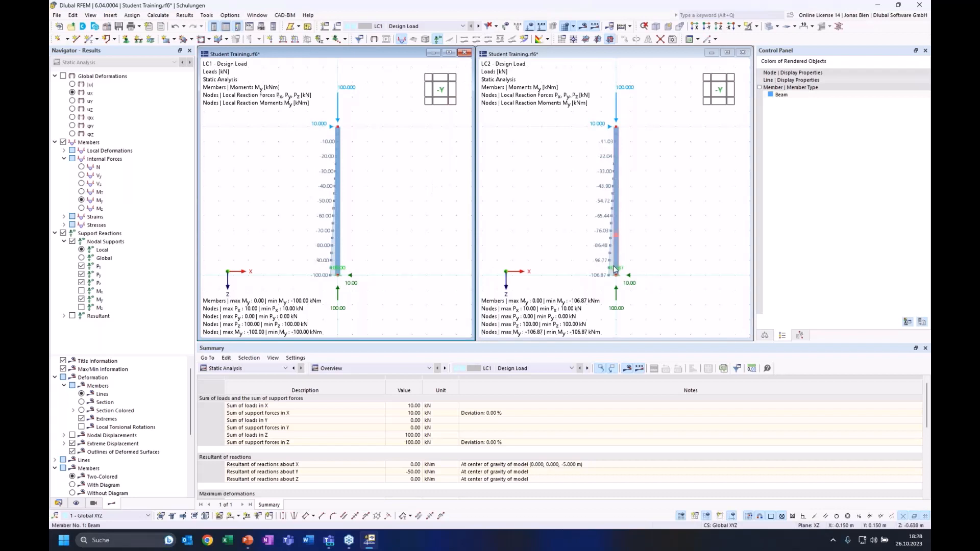
{"action": "left_click", "coordinate": [465, 54]}
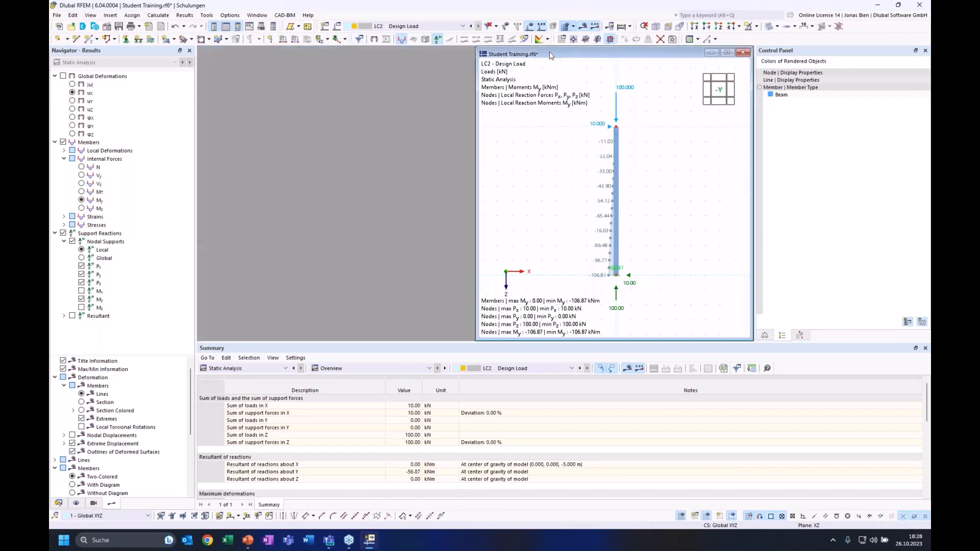
{"action": "double_click", "coordinate": [552, 55]}
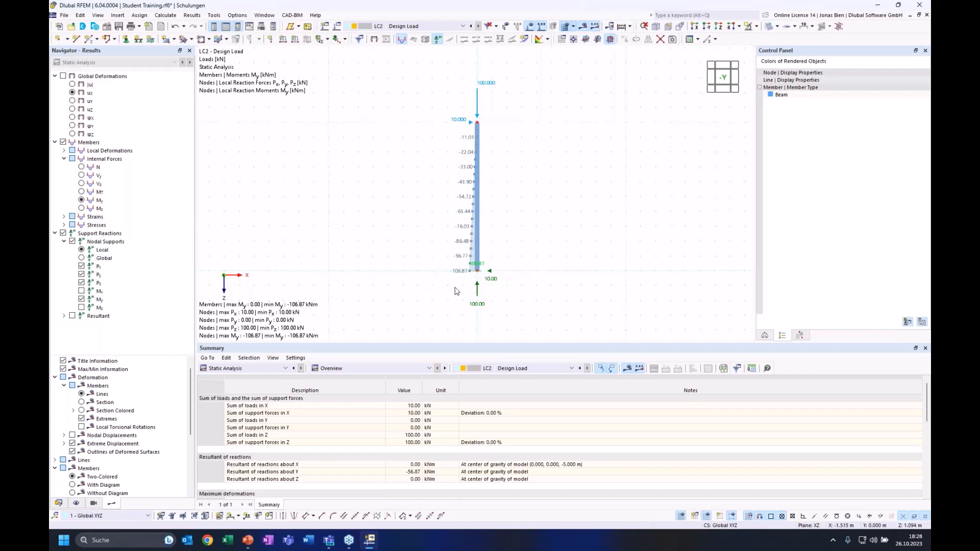
Set the FZ force of the LC2 nodal load on the column head to 250 kN and calculate the LC2 results
{"action": "scroll", "coordinate": [488, 267], "scroll_direction": "up", "scroll_amount": 1}
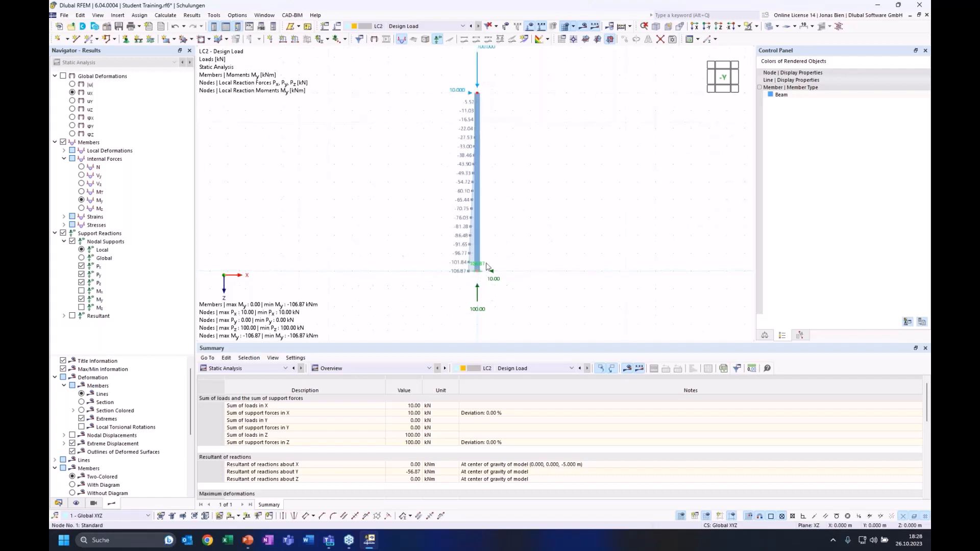
{"action": "middle_click_drag", "start_coordinate": [541, 183], "coordinate": [539, 187]}
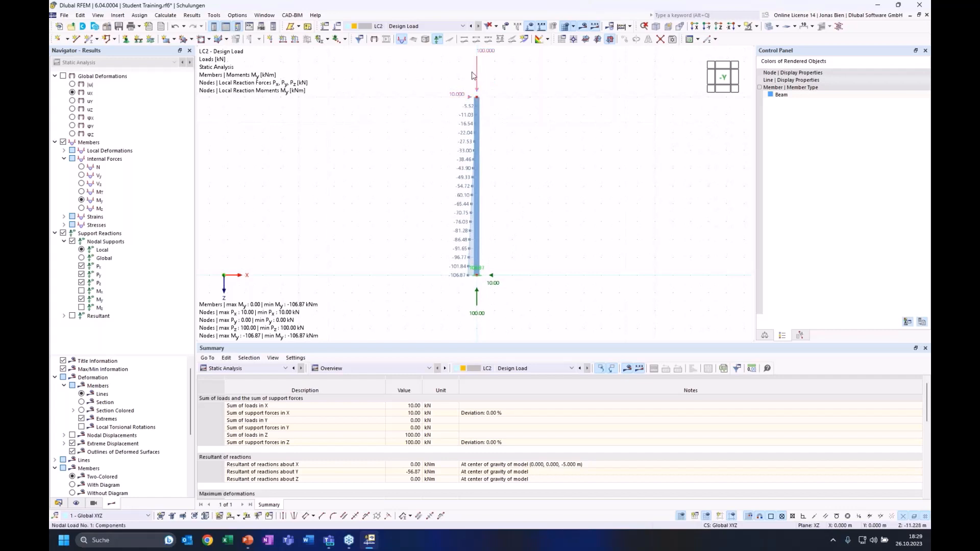
{"action": "middle_click_drag", "start_coordinate": [493, 99], "coordinate": [494, 102]}
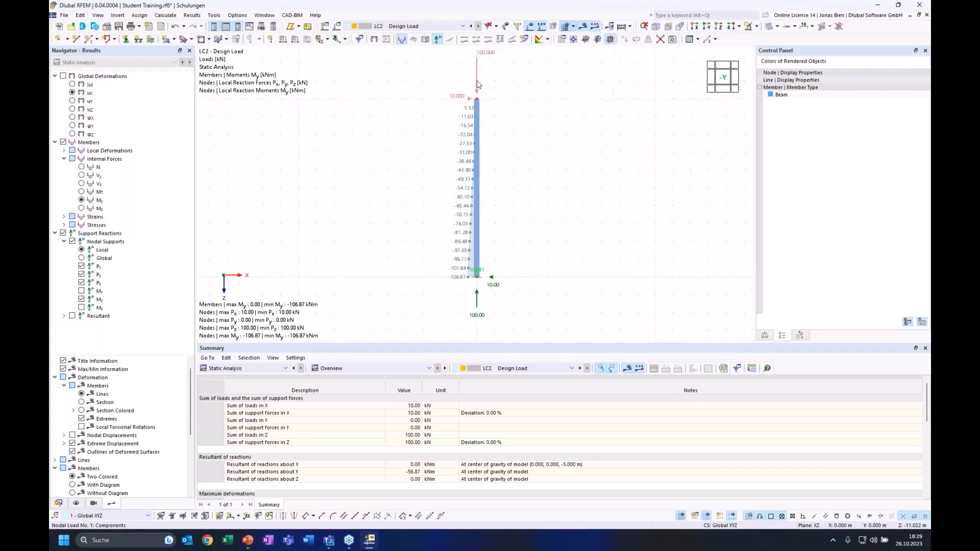
{"action": "double_click", "coordinate": [477, 84]}
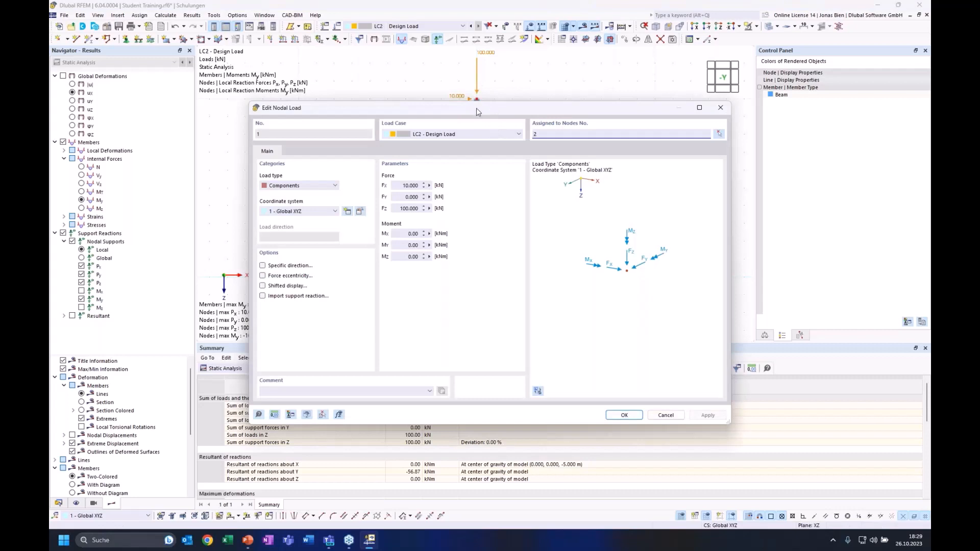
{"action": "left_click_drag", "start_coordinate": [457, 113], "coordinate": [525, 335]}
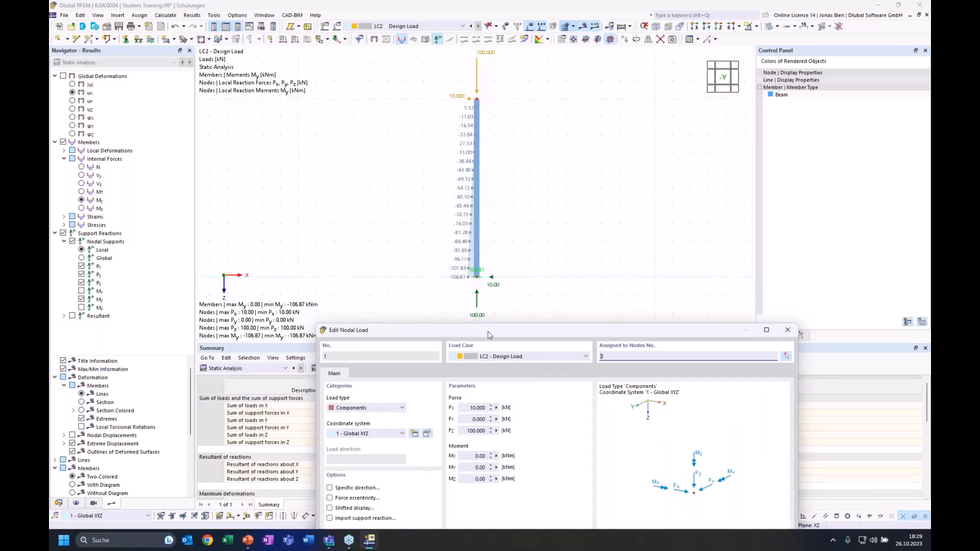
{"action": "left_click_drag", "start_coordinate": [488, 334], "coordinate": [490, 173]}
{"action": "left_click_drag", "start_coordinate": [468, 270], "coordinate": [473, 271]}
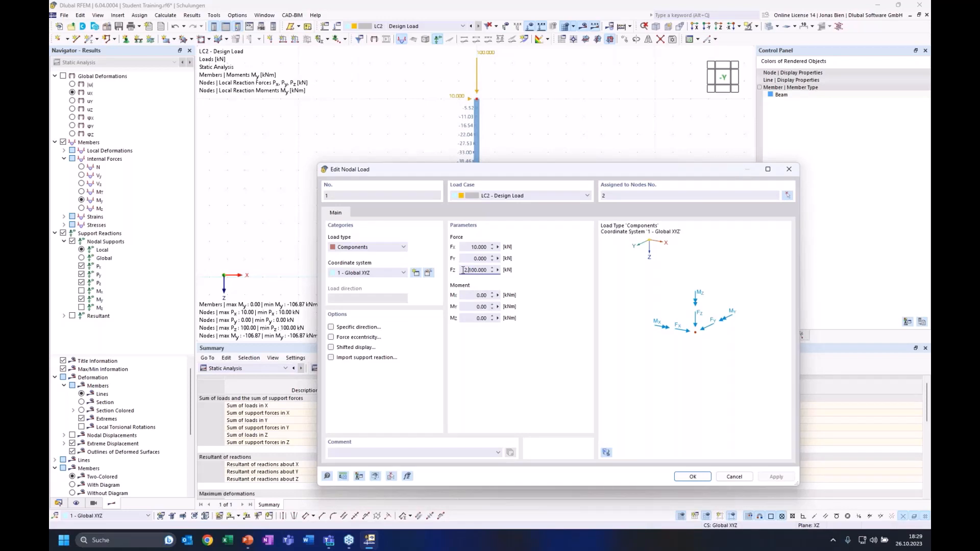
{"action": "type", "text": "*"}
{"action": "double_click", "coordinate": [474, 270]}
{"action": "left_click", "coordinate": [697, 477]}
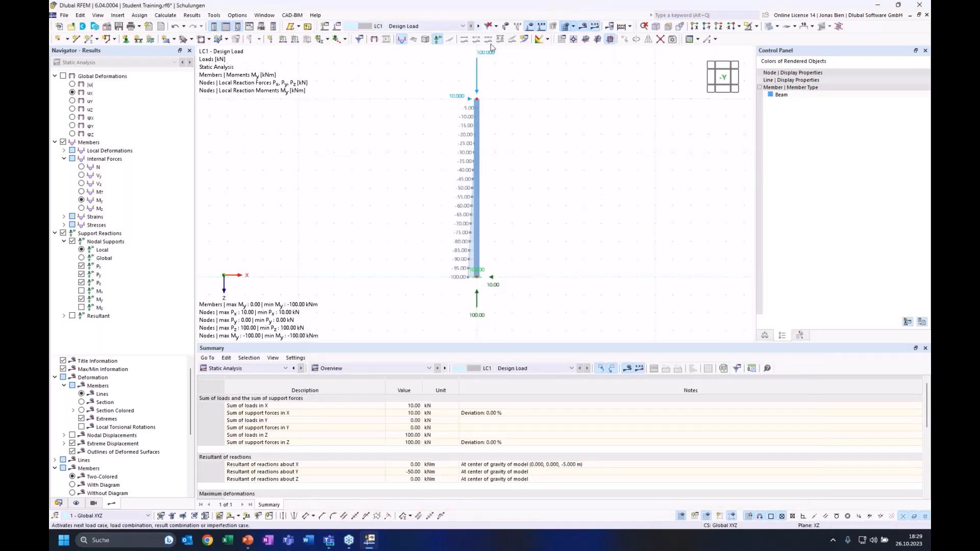
{"action": "left_click", "coordinate": [479, 26]}
{"action": "left_click", "coordinate": [582, 26]}
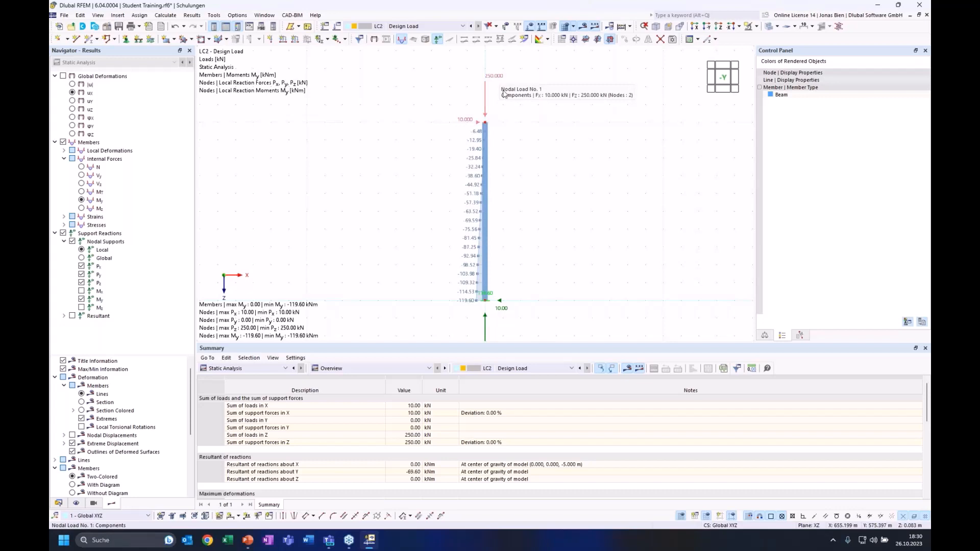
Set FZ of the LC2 nodal load on the column head to 500 kN and activate LC2 again
{"action": "double_click", "coordinate": [495, 78]}
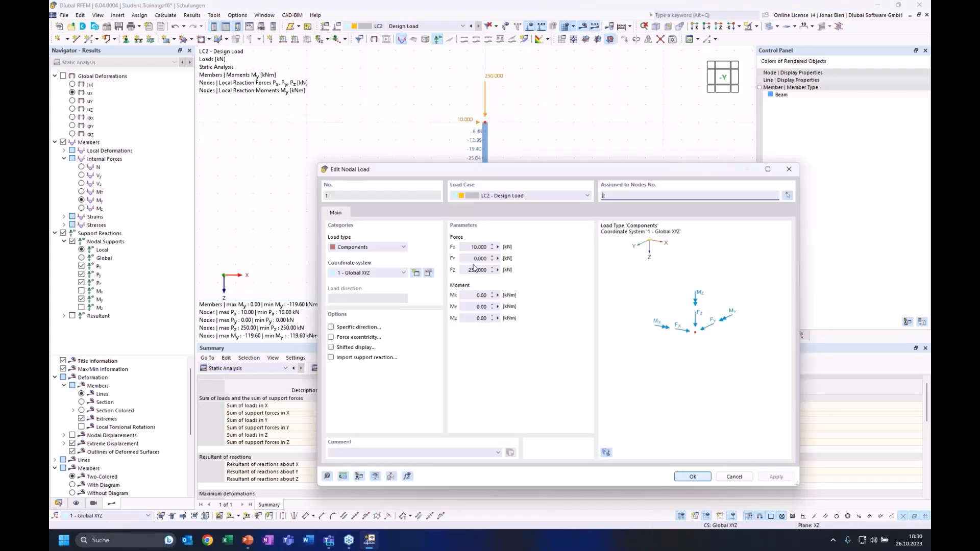
{"action": "left_click_drag", "start_coordinate": [474, 270], "coordinate": [467, 270]}
{"action": "type", "text": "50"}
{"action": "left_click", "coordinate": [692, 476]}
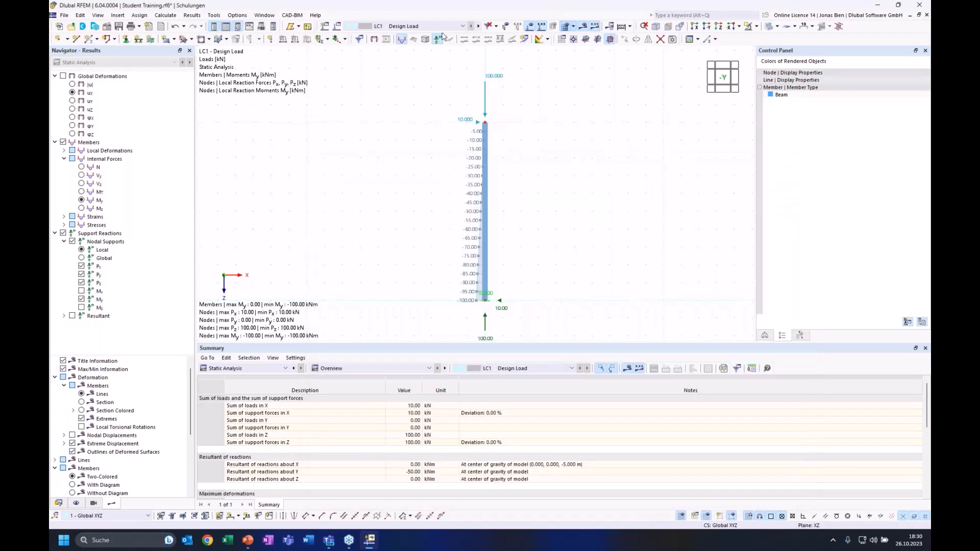
{"action": "left_click", "coordinate": [411, 26]}
{"action": "left_click", "coordinate": [416, 42]}
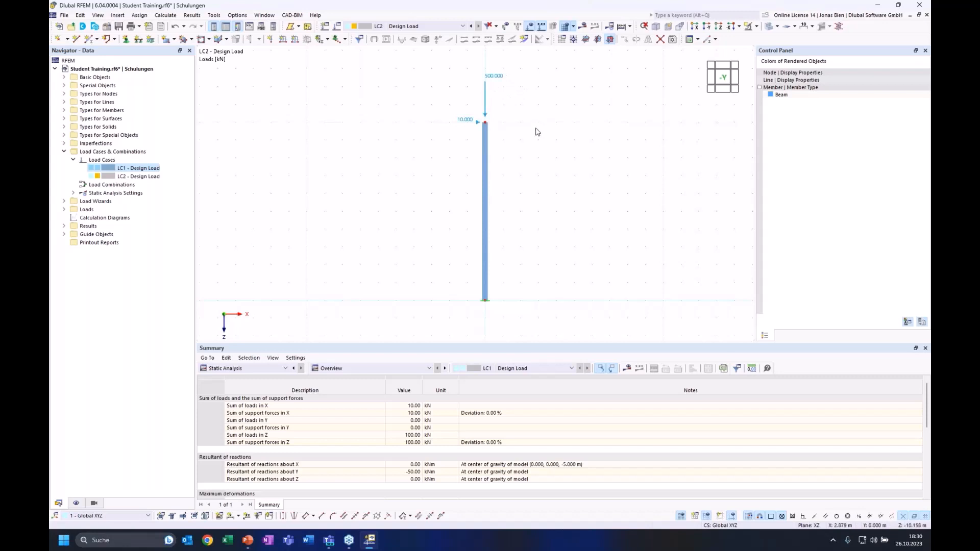
Try to calculate the LC2 results with the 500 kN vertical load on the column head
{"action": "left_click", "coordinate": [582, 28]}
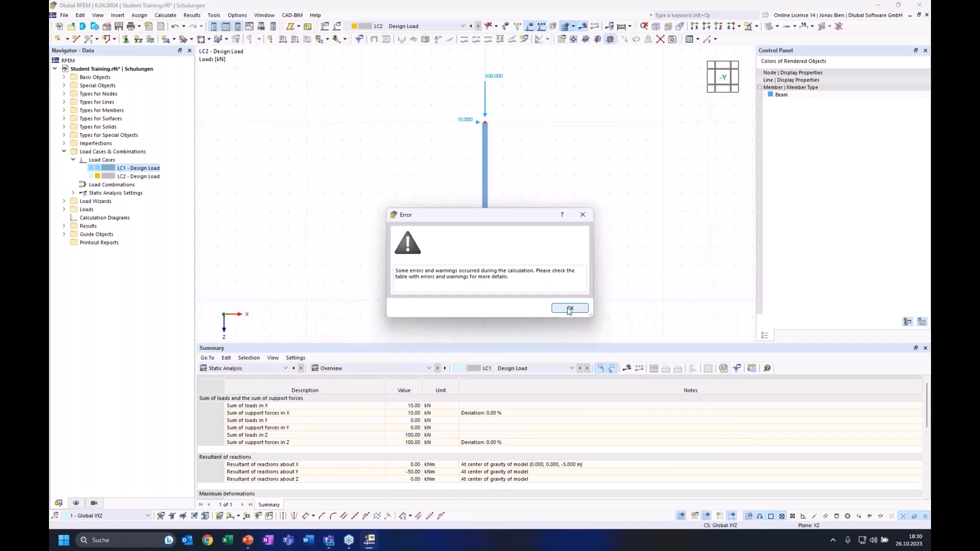
{"action": "left_click", "coordinate": [569, 309]}
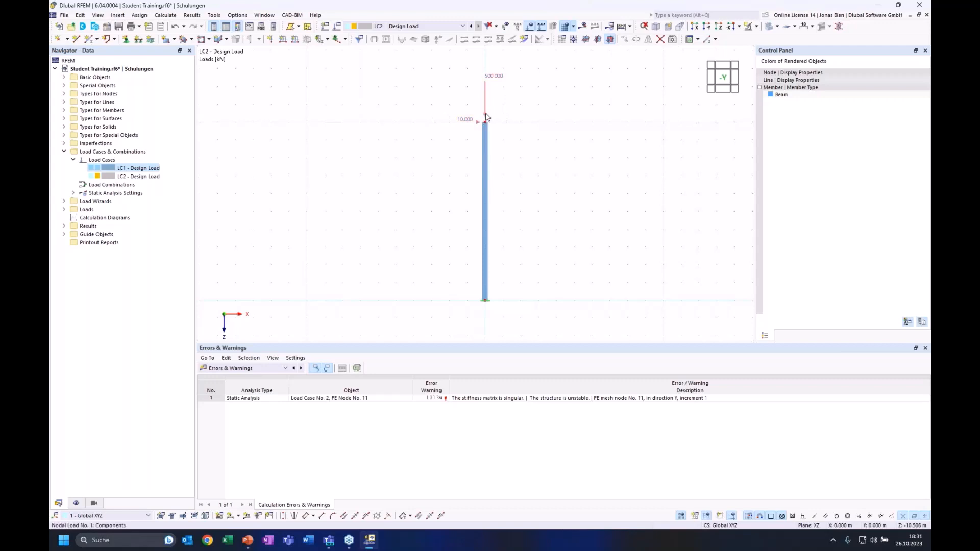
{"action": "mouse_move", "coordinate": [487, 117]}
{"action": "mouse_move", "coordinate": [485, 114]}
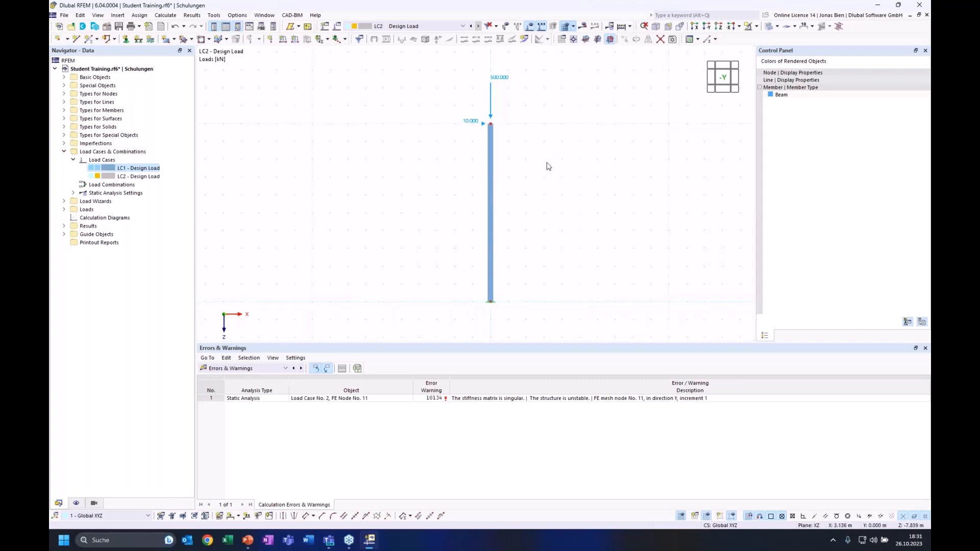
{"action": "key", "text": "alt+Tab"}
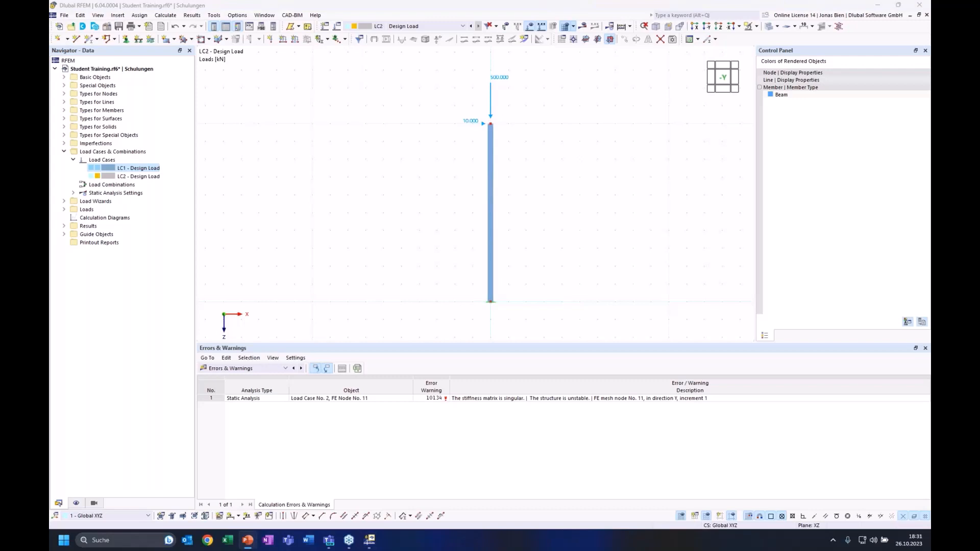
{"action": "left_click", "coordinate": [555, 189]}
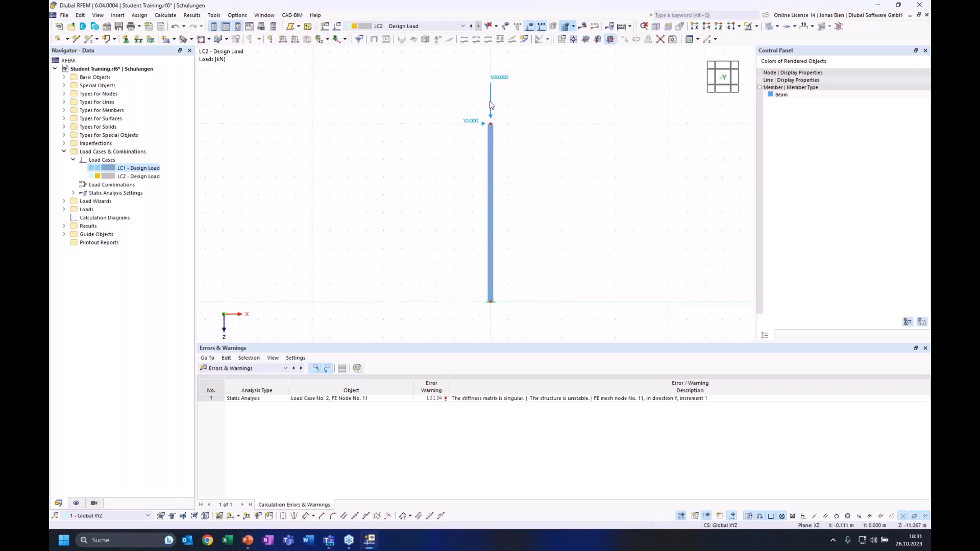
{"action": "left_click", "coordinate": [492, 84]}
{"action": "left_click", "coordinate": [539, 147]}
{"action": "left_click", "coordinate": [572, 204]}
Activate the Structure Stability add-on in the model's base data
{"action": "left_click", "coordinate": [150, 177]}
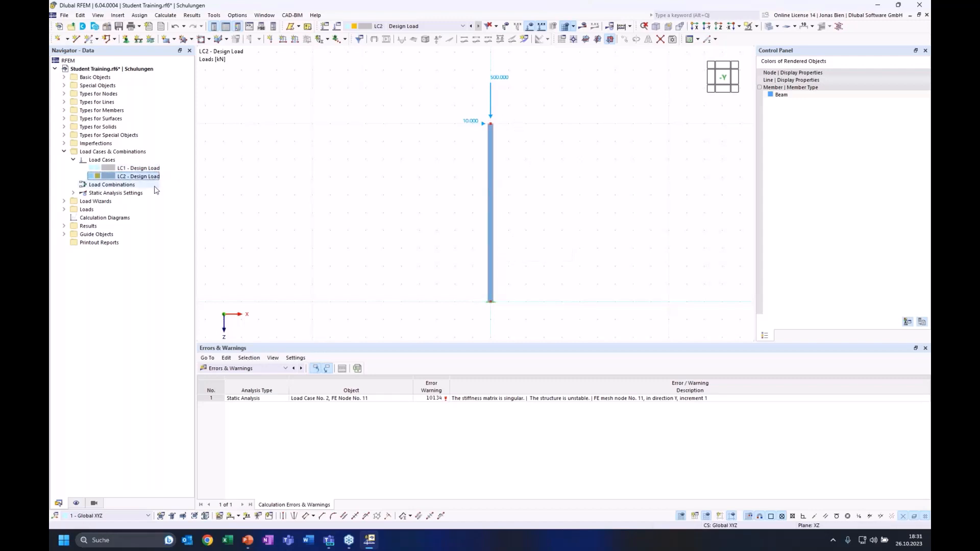
{"action": "right_click", "coordinate": [88, 70]}
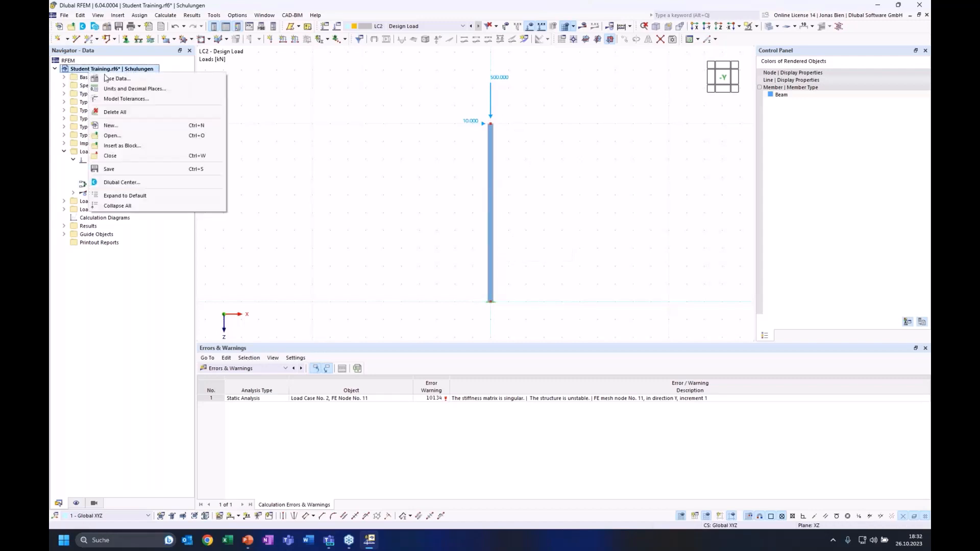
{"action": "left_click", "coordinate": [118, 80]}
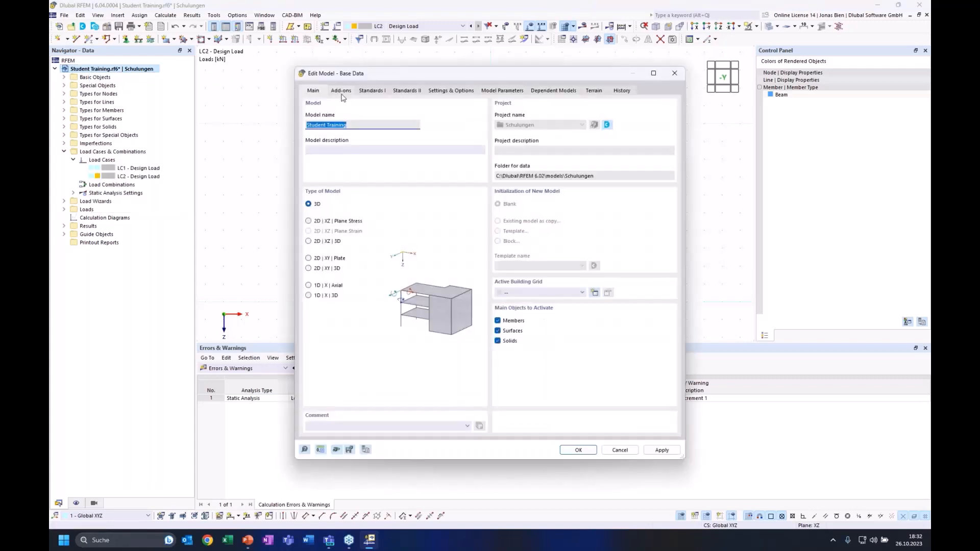
{"action": "left_click", "coordinate": [341, 90]}
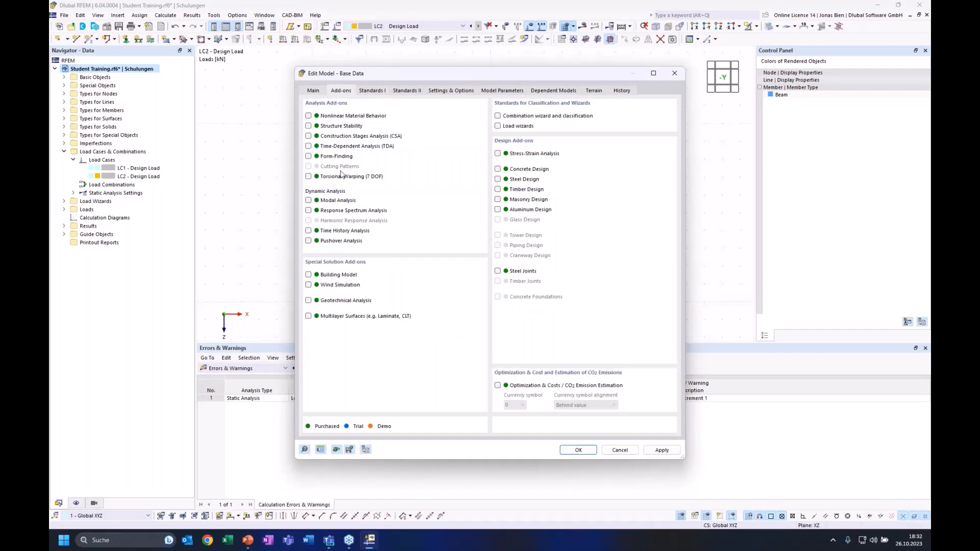
{"action": "left_click", "coordinate": [332, 126]}
{"action": "left_click", "coordinate": [588, 451]}
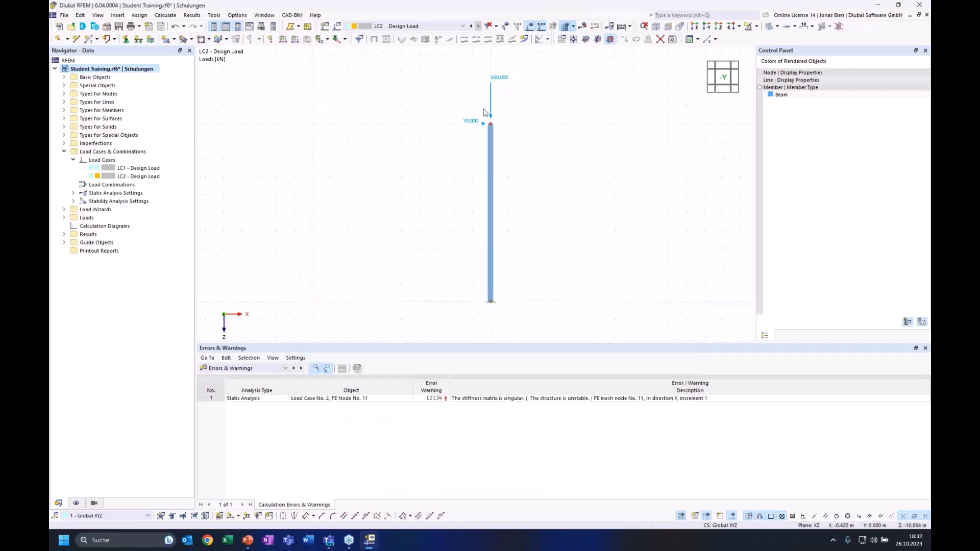
Delete load case LC2 from the model
{"action": "left_click", "coordinate": [149, 177]}
{"action": "right_click", "coordinate": [149, 177]}
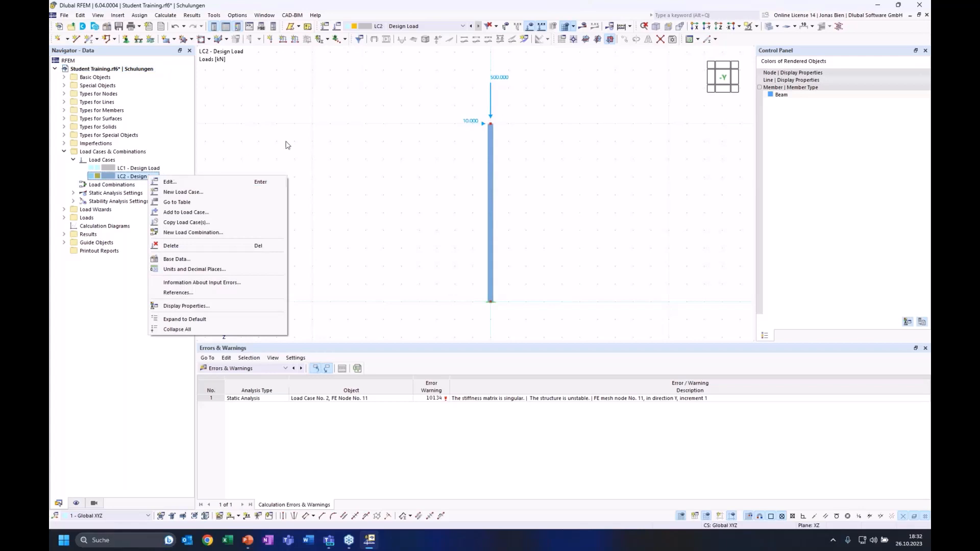
{"action": "left_click", "coordinate": [306, 149]}
{"action": "right_click", "coordinate": [144, 177]}
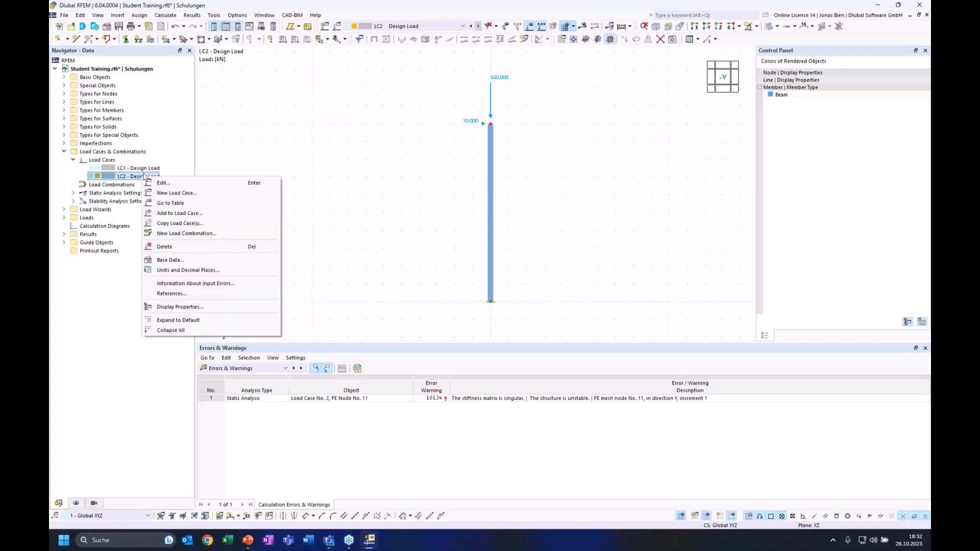
{"action": "left_click", "coordinate": [165, 247]}
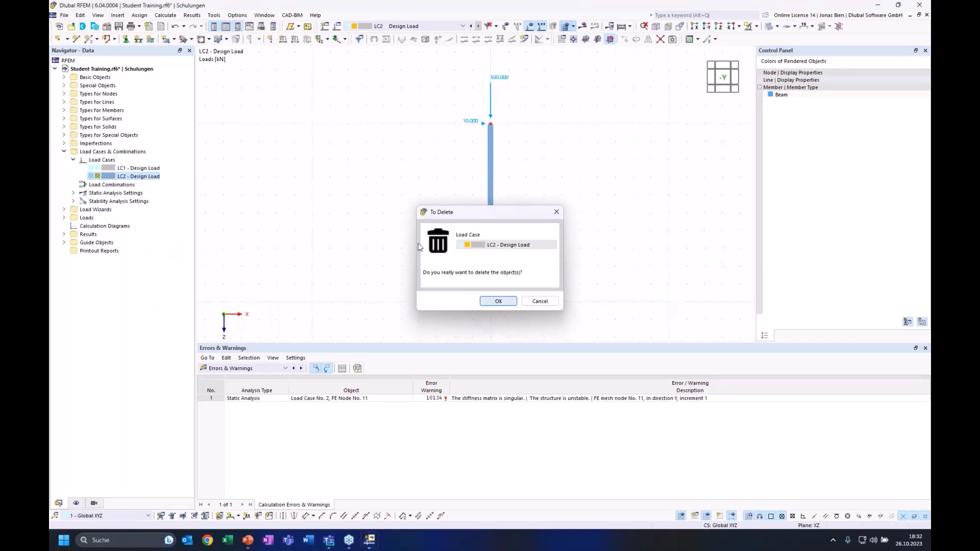
{"action": "left_click", "coordinate": [491, 300]}
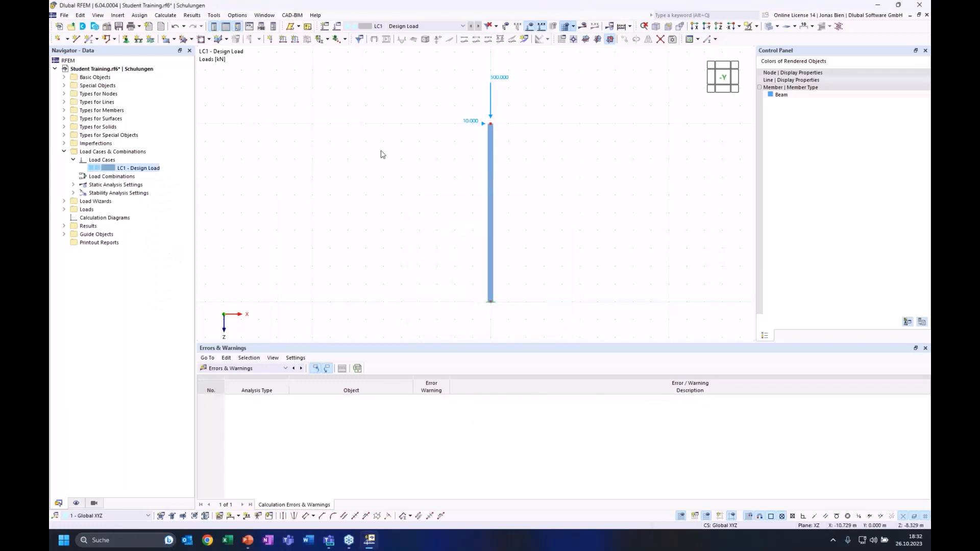
Check the LC1 load case settings and set FX of the LC1 nodal load on the column head to 0 kN
{"action": "left_click", "coordinate": [136, 171]}
{"action": "double_click", "coordinate": [135, 170]}
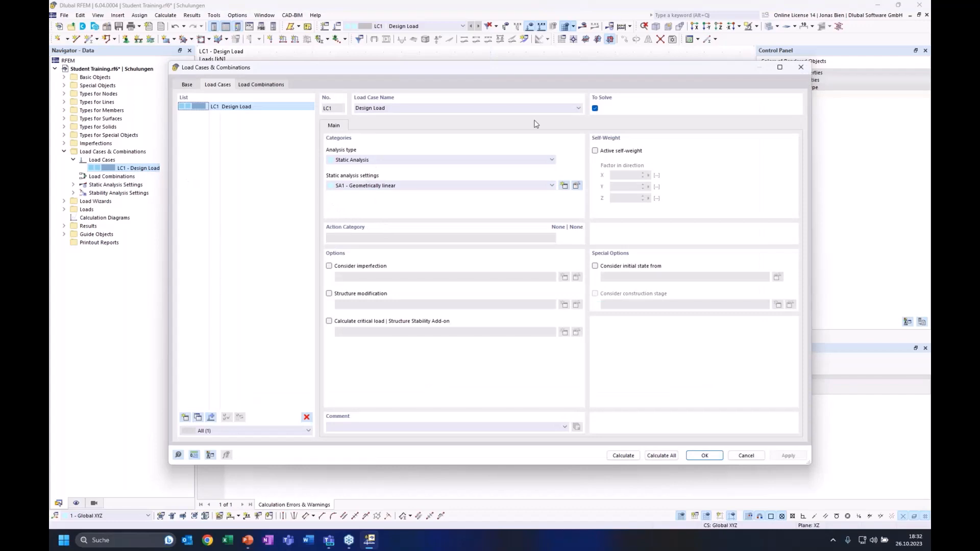
{"action": "left_click", "coordinate": [799, 69]}
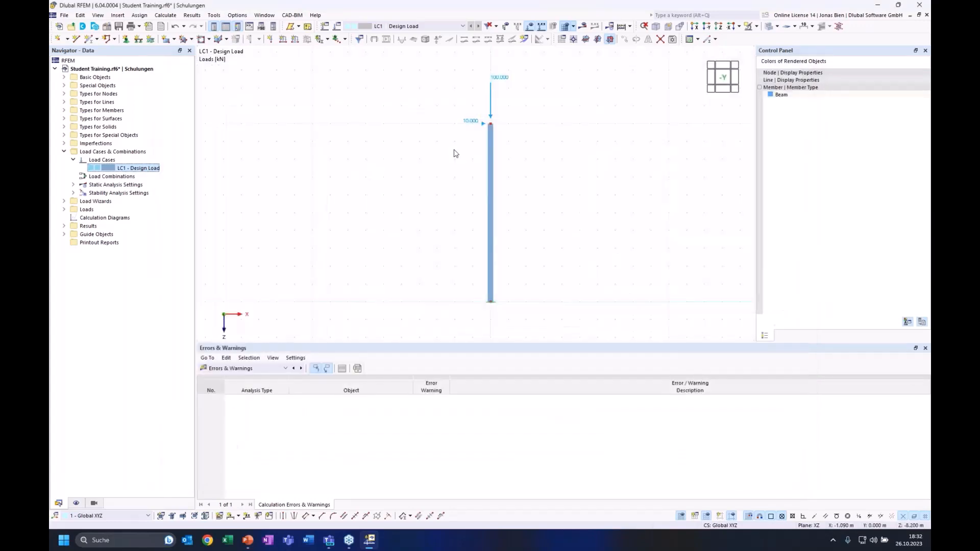
{"action": "double_click", "coordinate": [491, 114]}
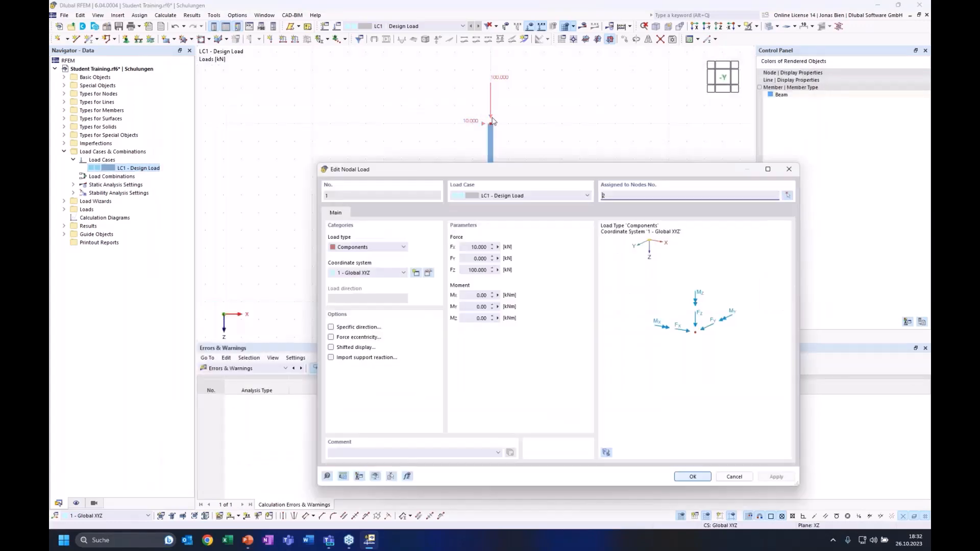
{"action": "left_click", "coordinate": [464, 247]}
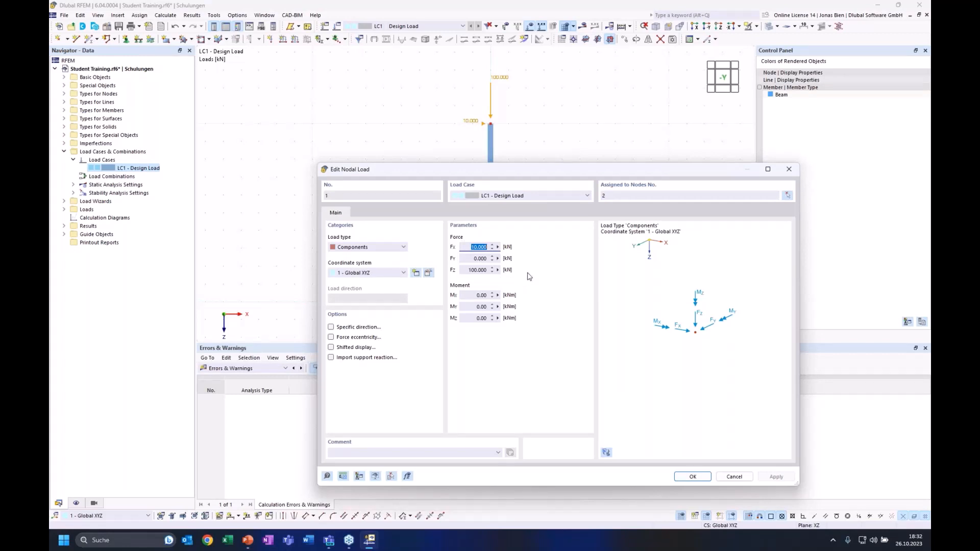
{"action": "type", "text": "0"}
{"action": "left_click", "coordinate": [691, 476]}
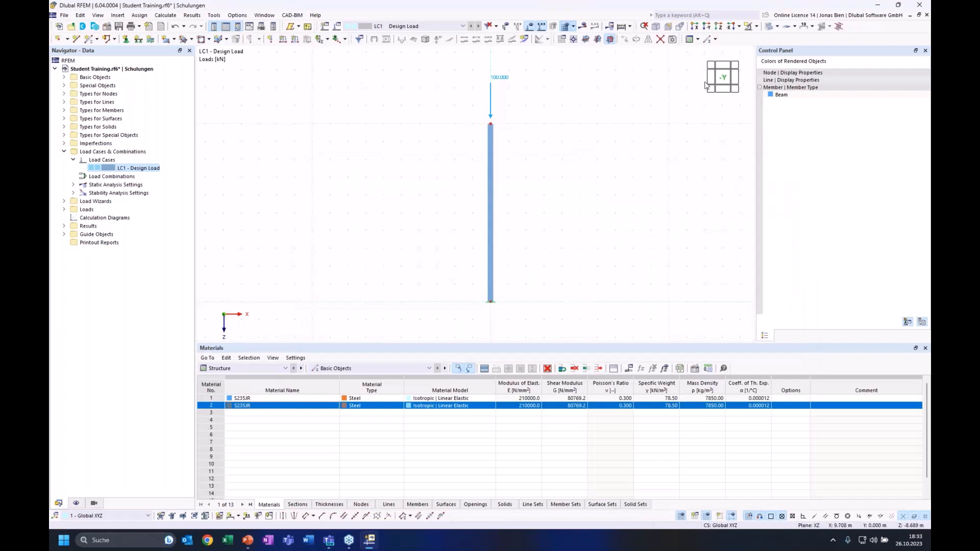
Show the column in an isometric 3D view and examine its support and vertical load
{"action": "left_click", "coordinate": [710, 66]}
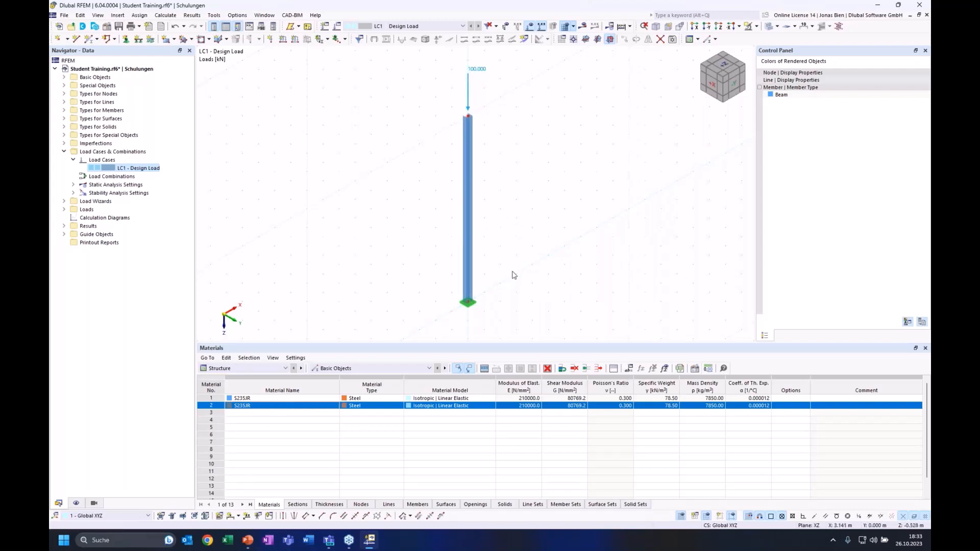
{"action": "middle_click_drag", "start_coordinate": [505, 255], "coordinate": [472, 317], "text": "ctrl"}
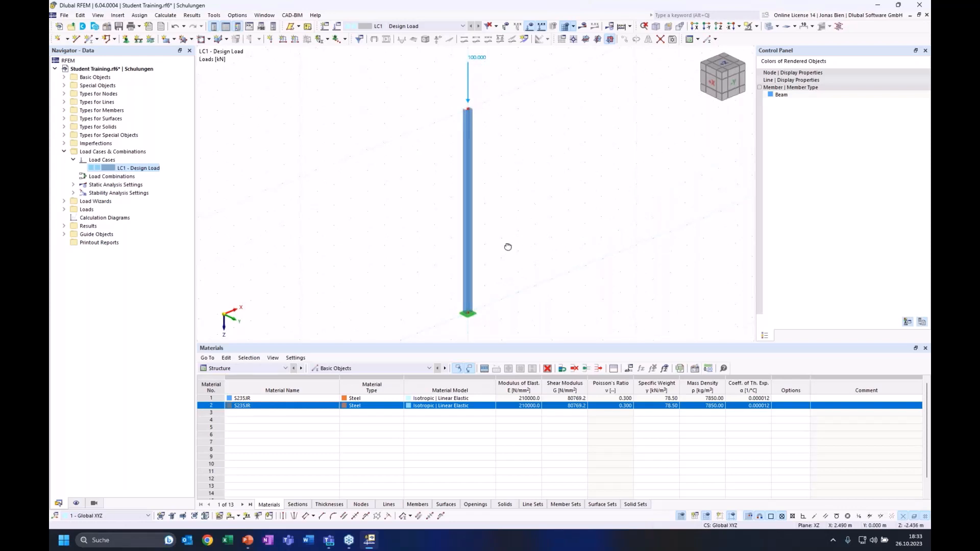
{"action": "middle_click_drag", "start_coordinate": [512, 183], "coordinate": [527, 193]}
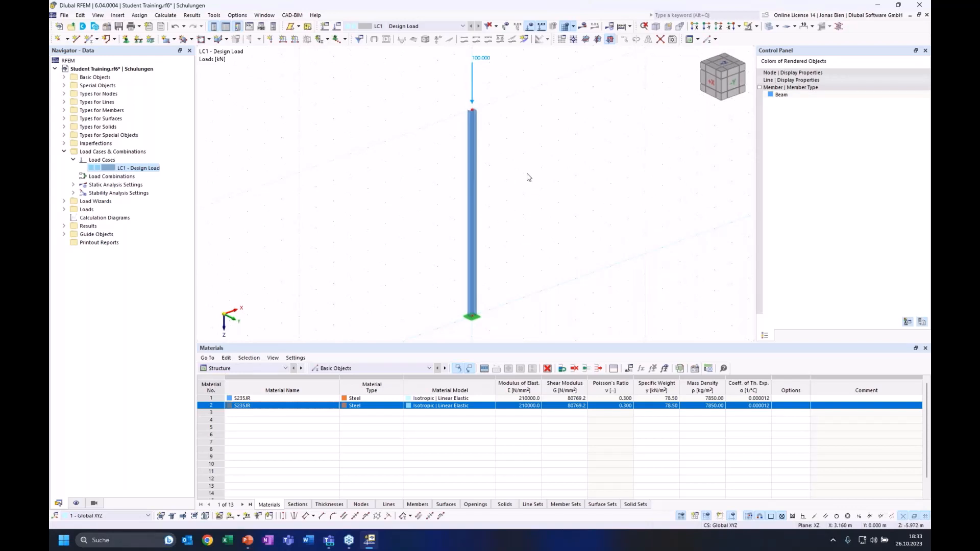
{"action": "middle_click_drag", "start_coordinate": [531, 178], "coordinate": [542, 190]}
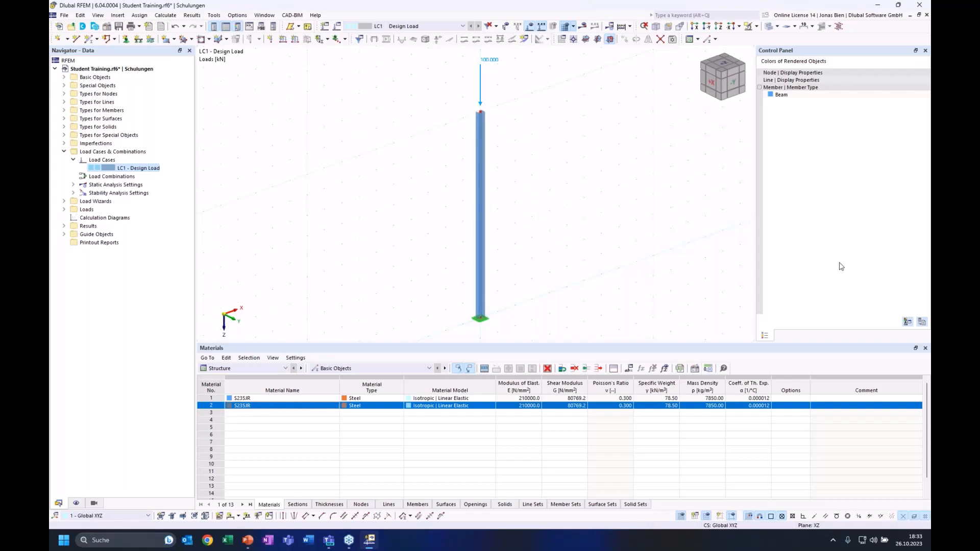
{"action": "key", "text": "alt+Tab"}
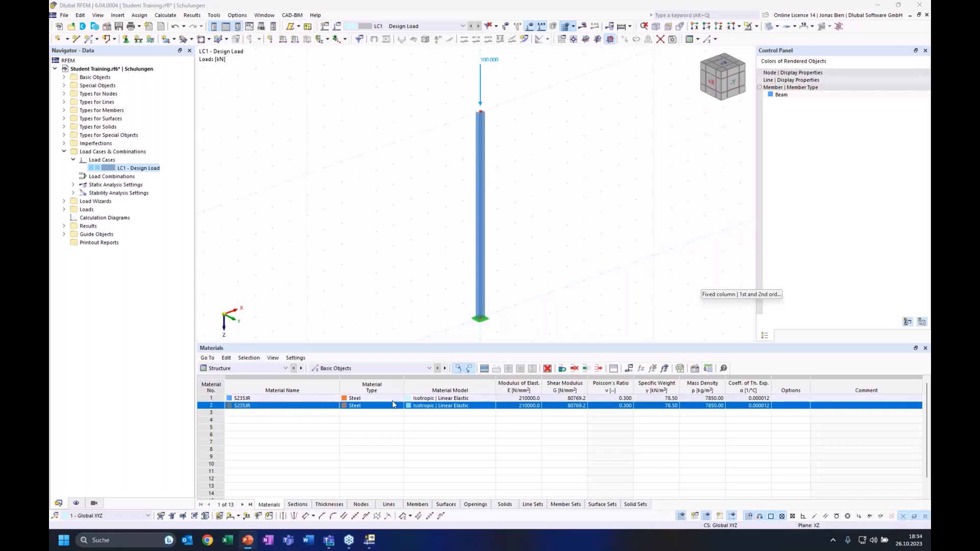
Activate the critical load calculation for LC1 with stability settings ST1, the linear eigenvalue method by Lanczos with four eigenvalues
{"action": "double_click", "coordinate": [138, 168]}
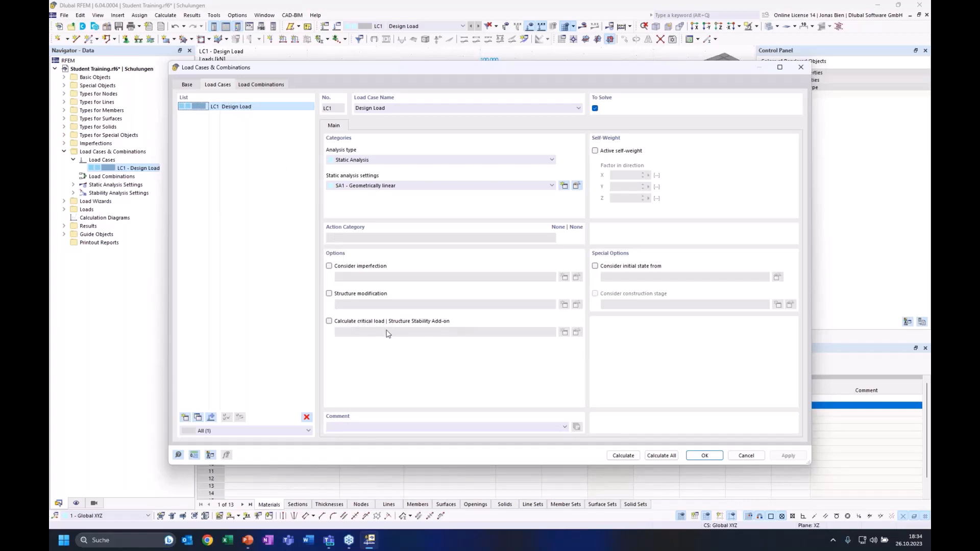
{"action": "left_click", "coordinate": [329, 322]}
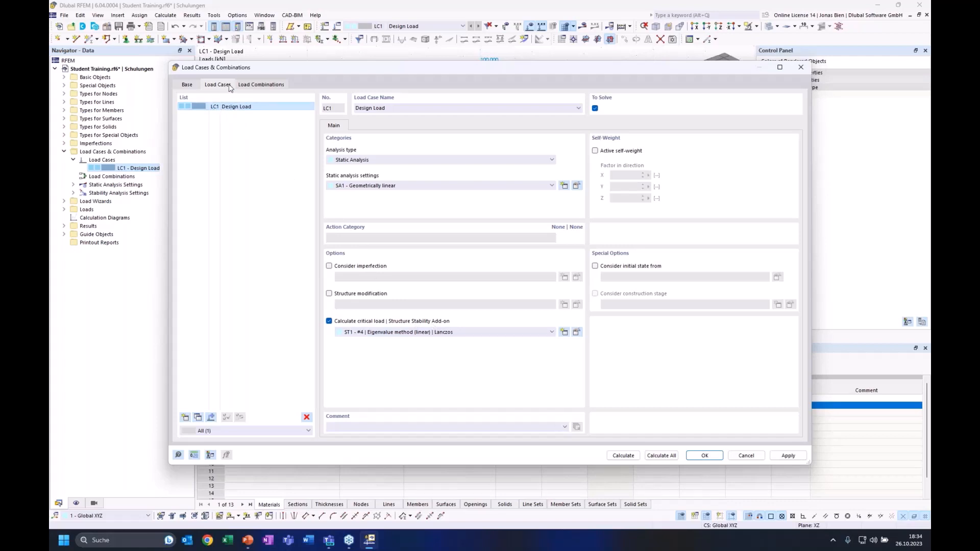
{"action": "left_click", "coordinate": [379, 332]}
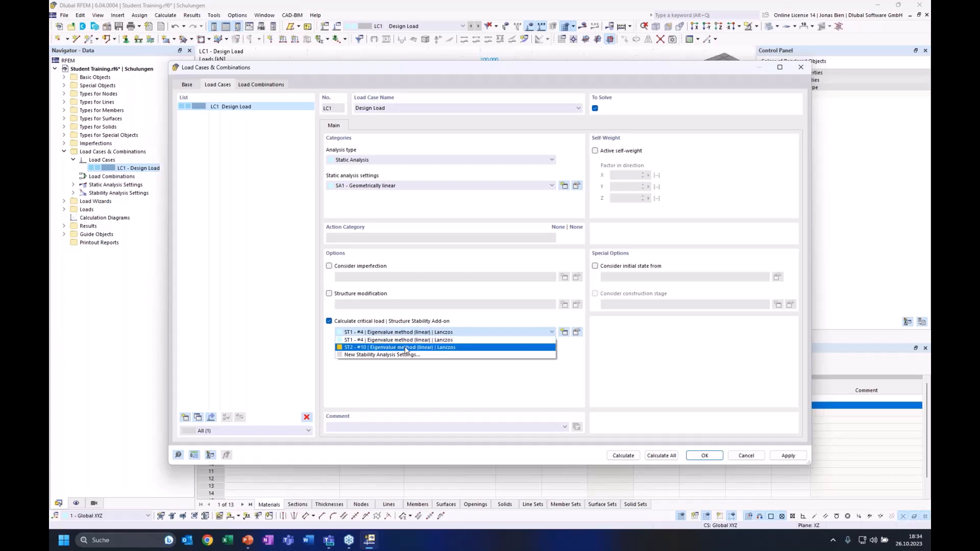
{"action": "left_click", "coordinate": [426, 336]}
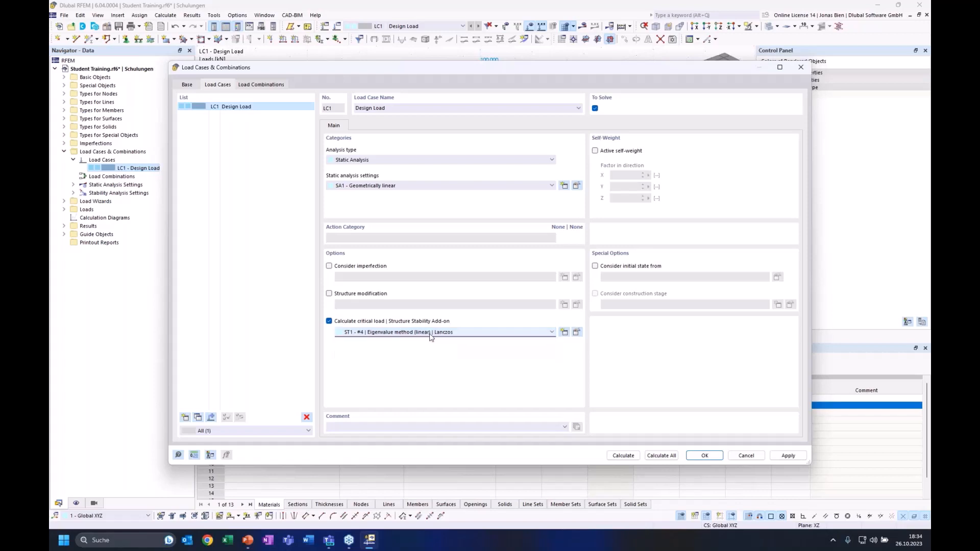
Review the ST1 stability settings: analysis type options, number of lowest eigenvalues and available eigenvalue methods, keeping the linear eigenvalue method with Lanczos
{"action": "left_click", "coordinate": [576, 332]}
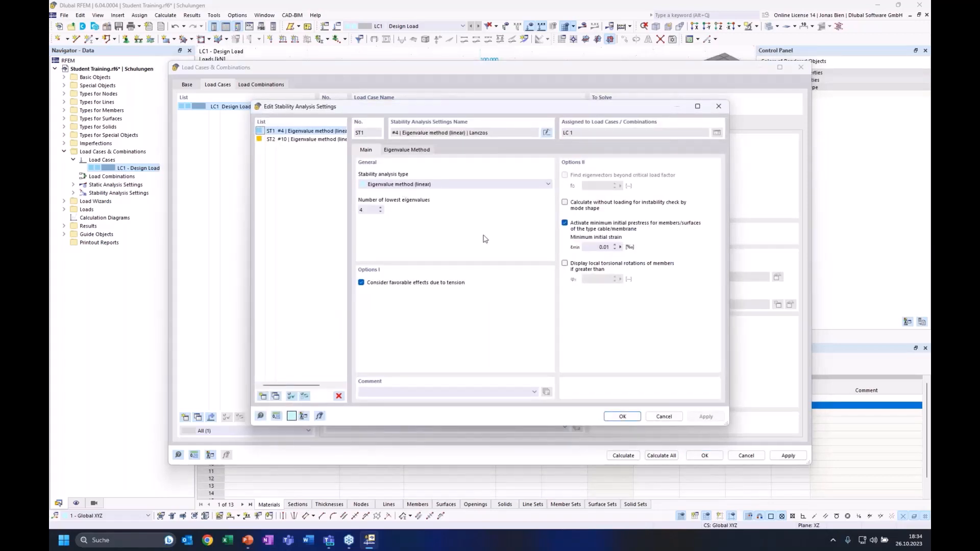
{"action": "left_click", "coordinate": [417, 185]}
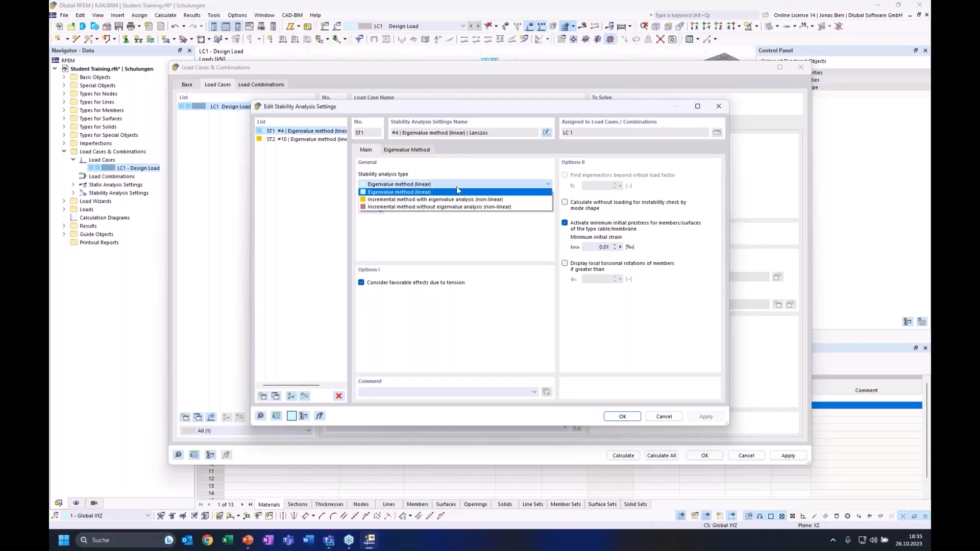
{"action": "left_click", "coordinate": [407, 185]}
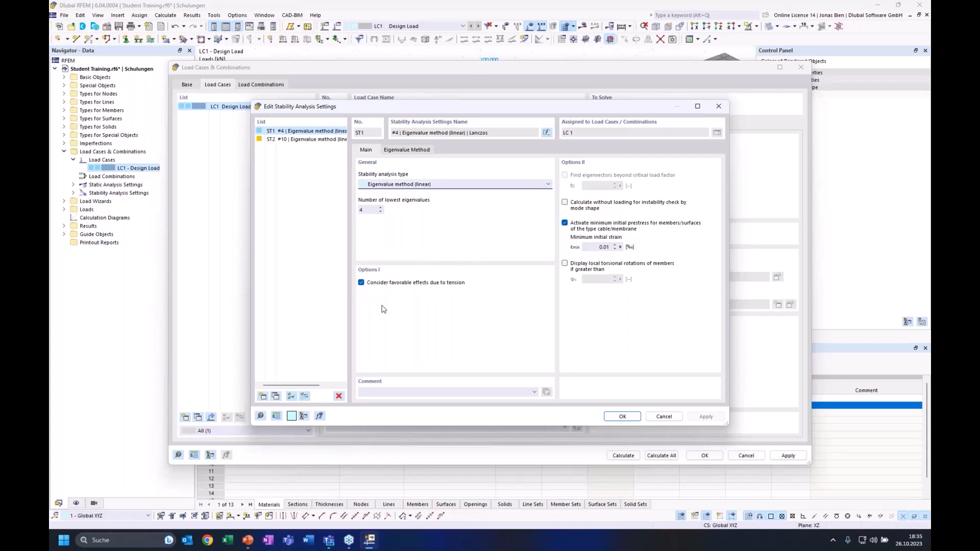
{"action": "left_click", "coordinate": [415, 151]}
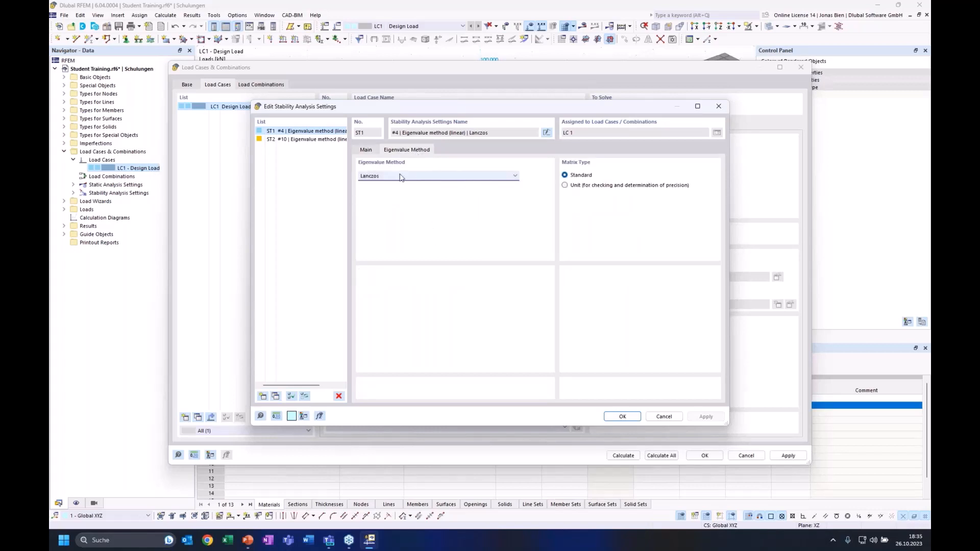
{"action": "left_click", "coordinate": [366, 150]}
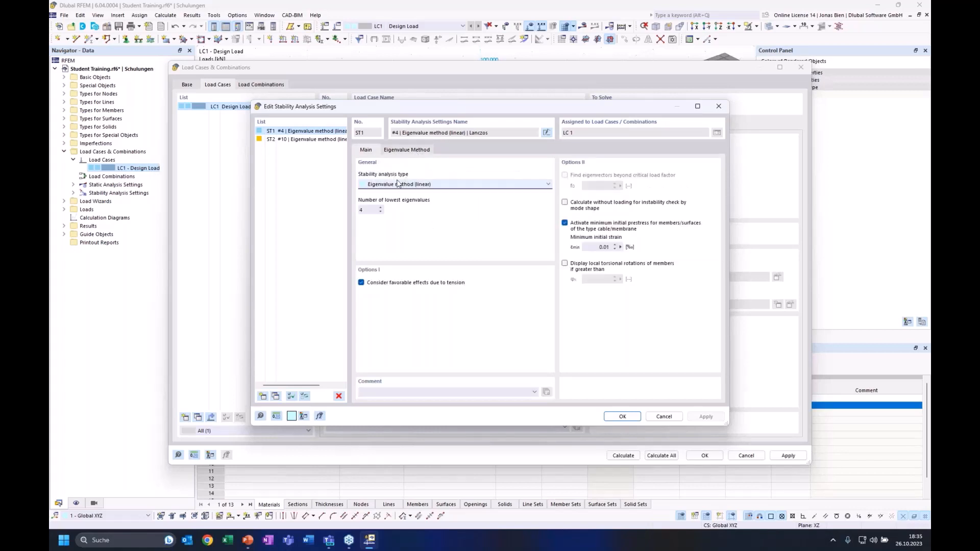
{"action": "left_click", "coordinate": [408, 150]}
{"action": "left_click", "coordinate": [421, 176]}
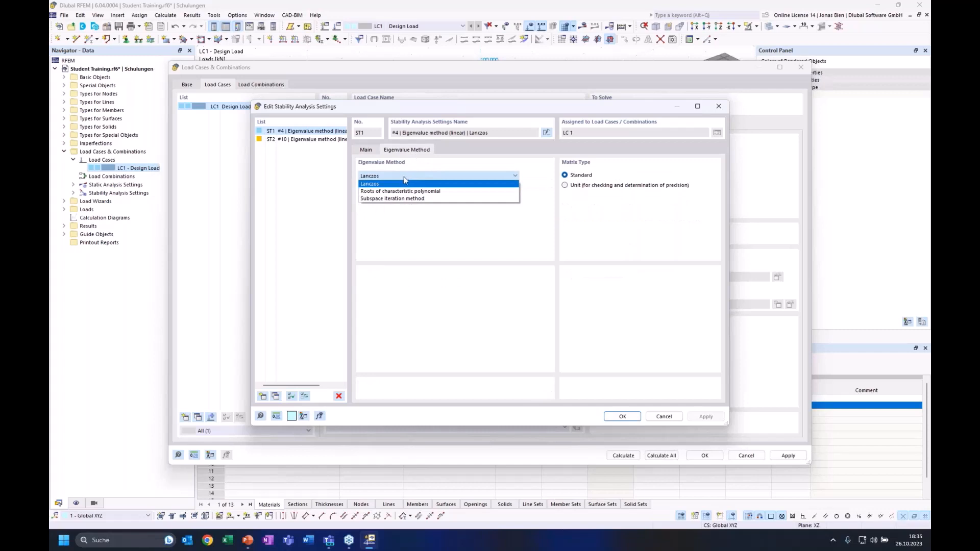
{"action": "left_click", "coordinate": [405, 176]}
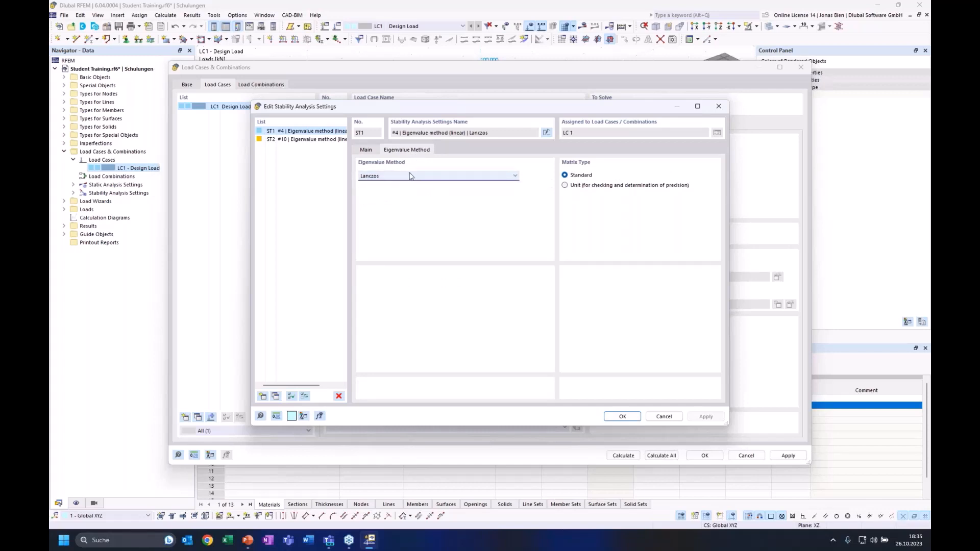
{"action": "left_click", "coordinate": [366, 151]}
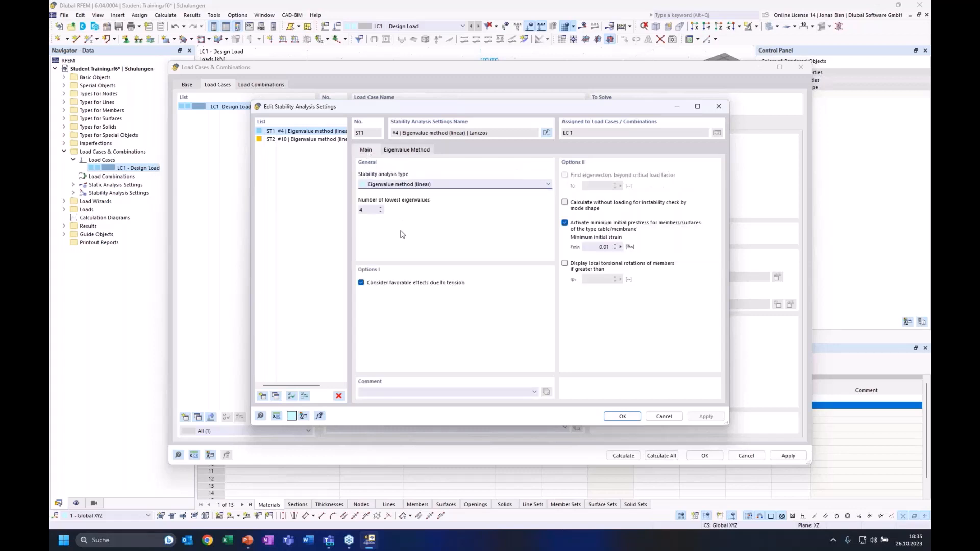
{"action": "double_click", "coordinate": [371, 210]}
{"action": "left_click", "coordinate": [623, 422]}
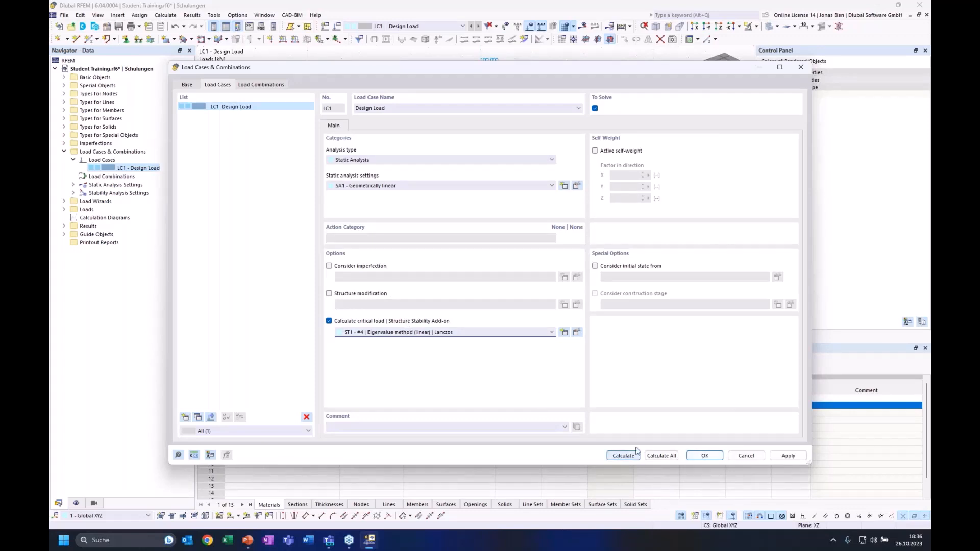
Calculate load case LC1 and bring the whole column with its static analysis results into view
{"action": "left_click", "coordinate": [621, 456]}
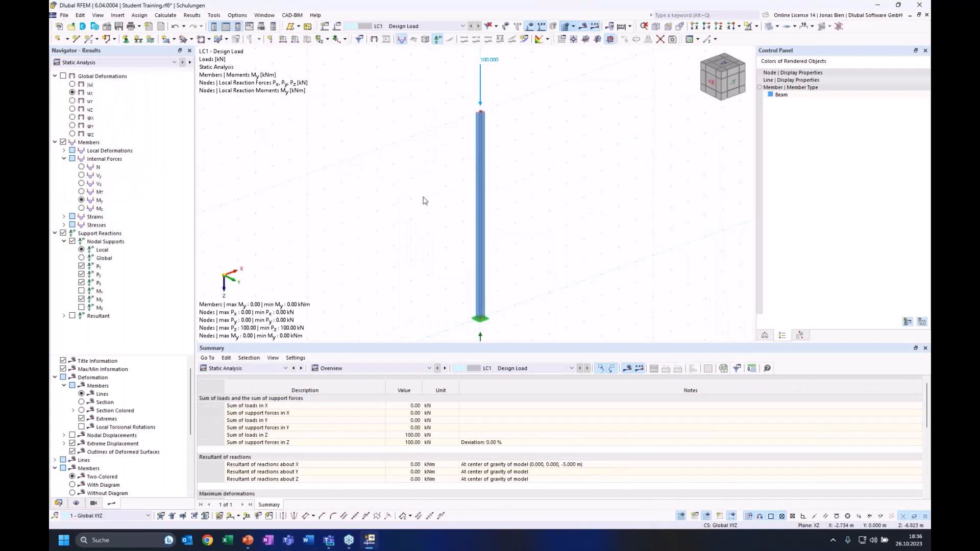
{"action": "middle_click_drag", "start_coordinate": [415, 223], "coordinate": [425, 217]}
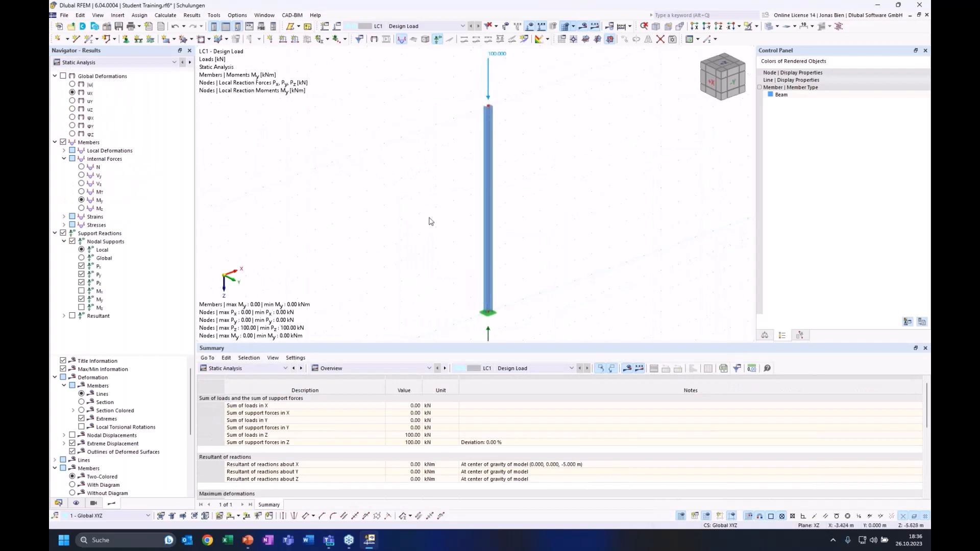
{"action": "scroll", "coordinate": [436, 239], "scroll_direction": "down", "scroll_amount": 3}
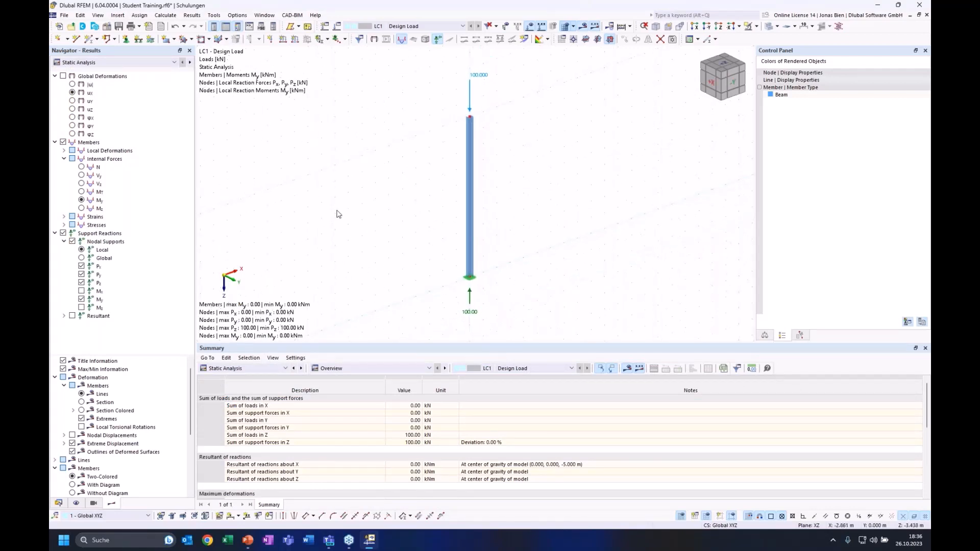
{"action": "left_click", "coordinate": [137, 63]}
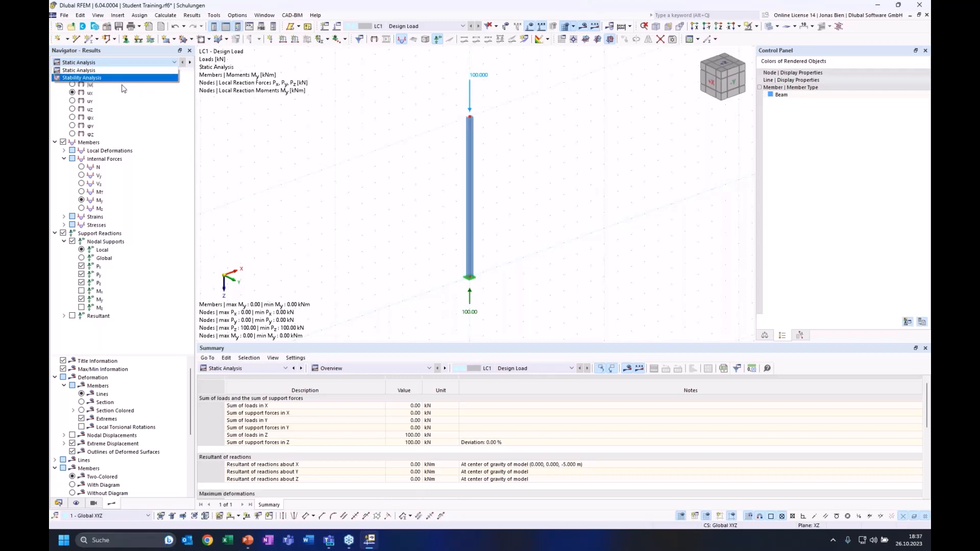
{"action": "left_click", "coordinate": [239, 369]}
{"action": "left_click", "coordinate": [337, 233]}
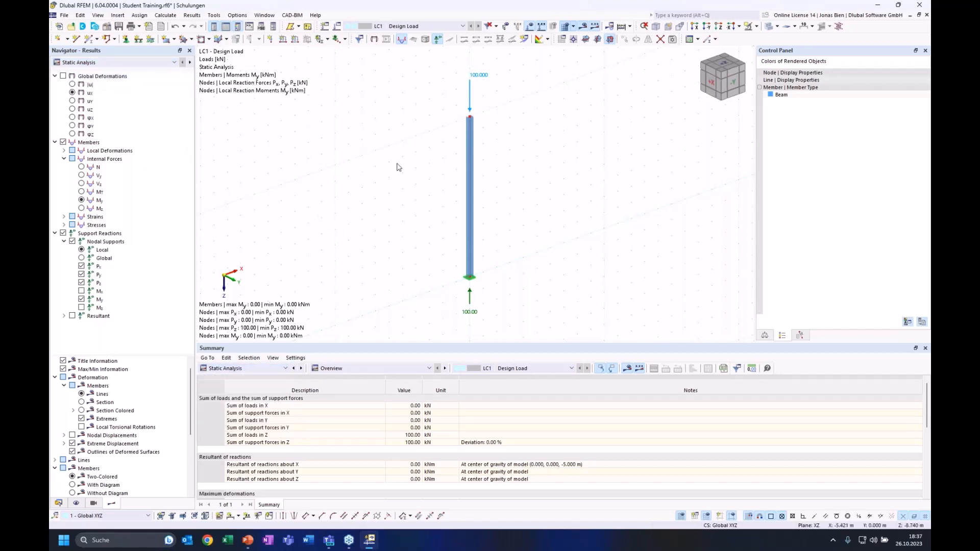
Check the column's axial force N and shear force Vz, ending with the axial force N displayed
{"action": "middle_click_drag", "start_coordinate": [545, 206], "coordinate": [538, 205], "text": "ctrl"}
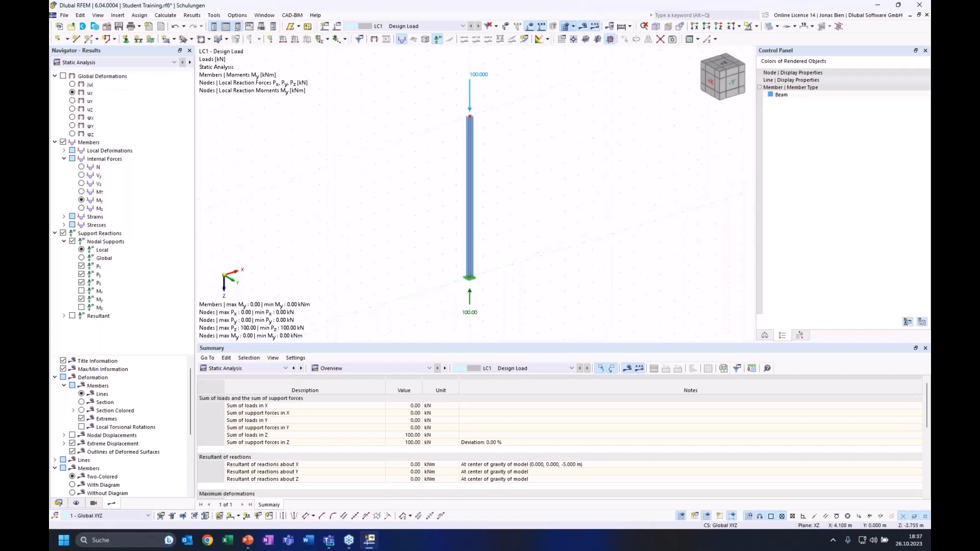
{"action": "left_click", "coordinate": [81, 167]}
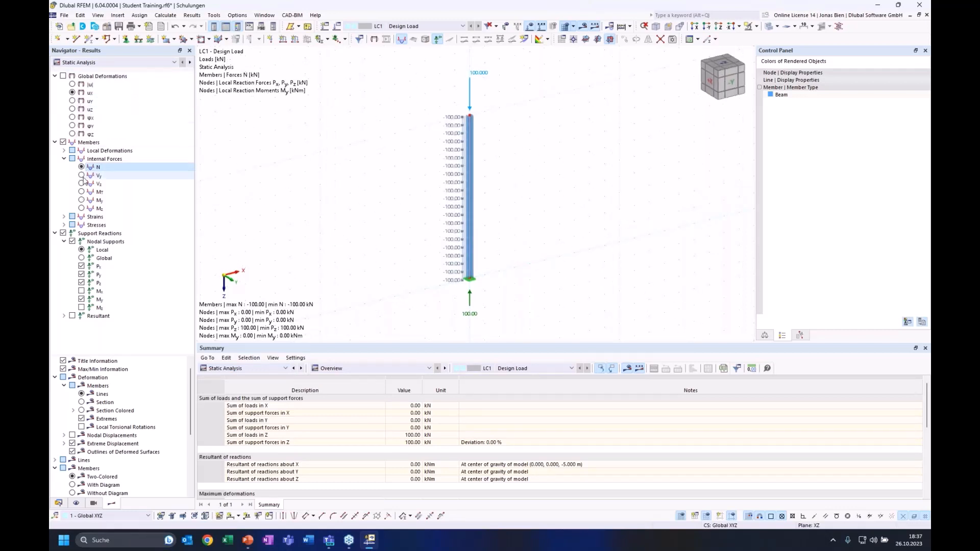
{"action": "left_click", "coordinate": [81, 184]}
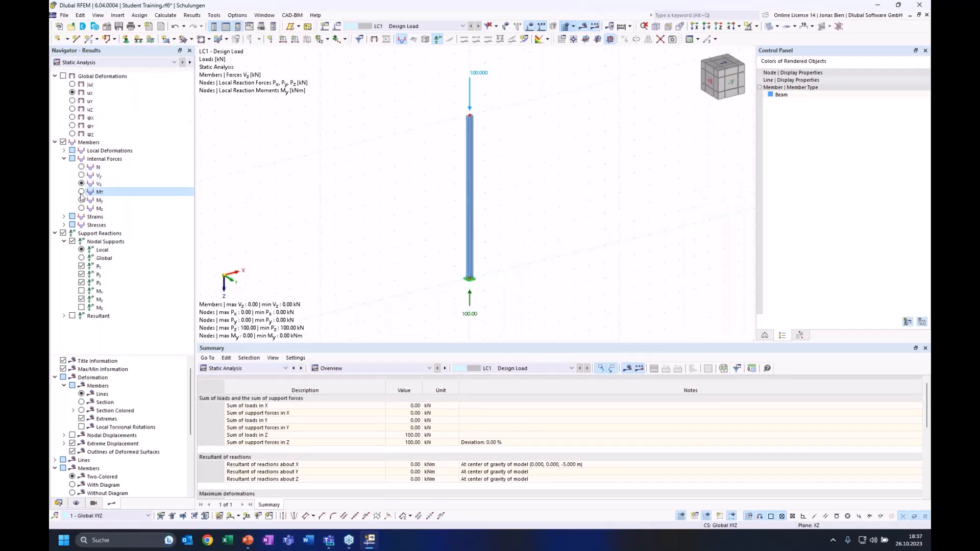
{"action": "left_click", "coordinate": [81, 167]}
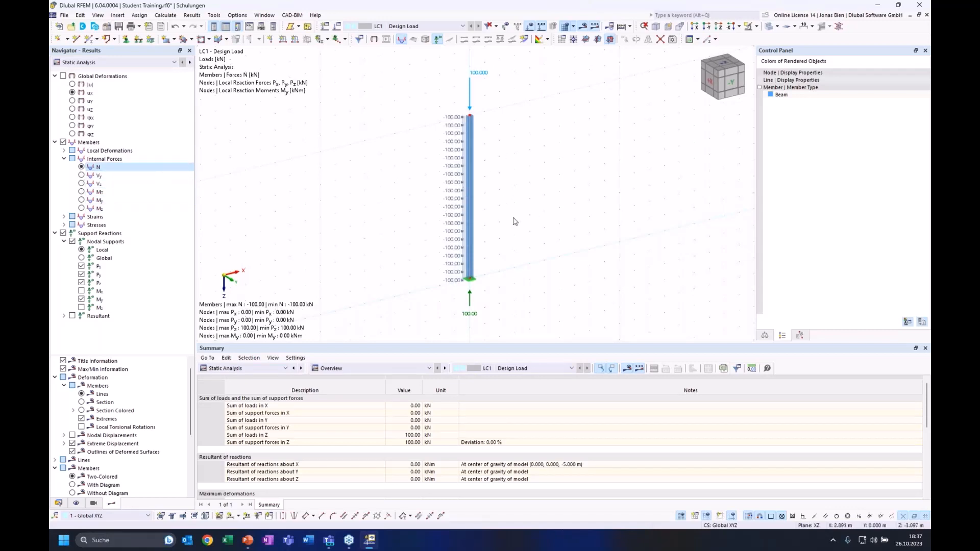
Switch the results to Stability Analysis and view the first mode shape of the column in 3D
{"action": "left_click", "coordinate": [153, 63]}
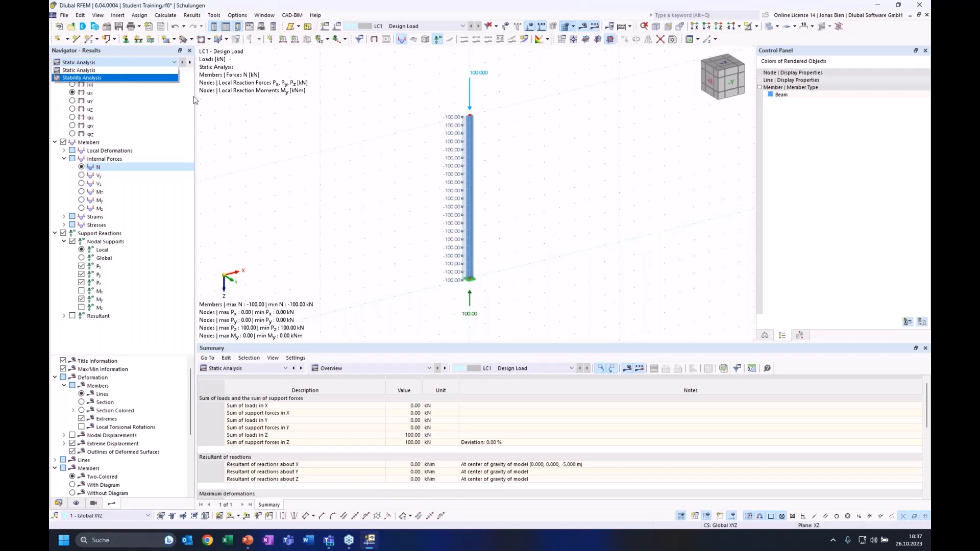
{"action": "left_click", "coordinate": [99, 78]}
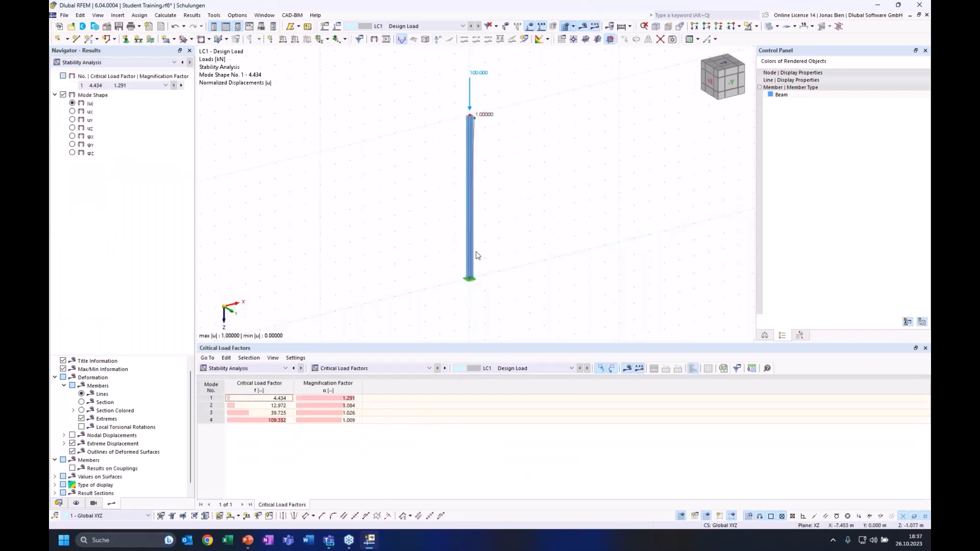
{"action": "middle_click_drag", "start_coordinate": [500, 197], "coordinate": [528, 207], "text": "ctrl"}
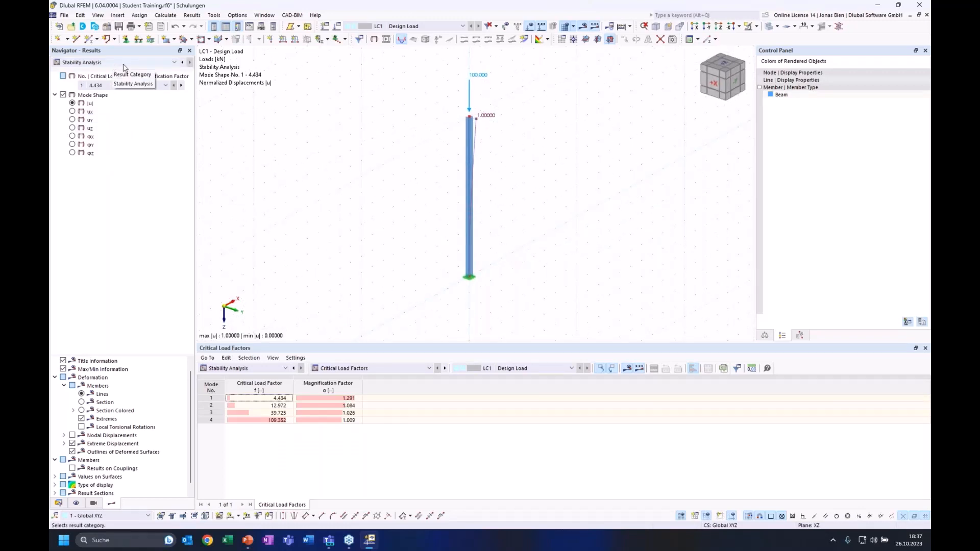
Compare the four buckling mode shapes through the critical load factors table, returning to mode 1
{"action": "left_click", "coordinate": [271, 405]}
{"action": "left_click", "coordinate": [271, 412]}
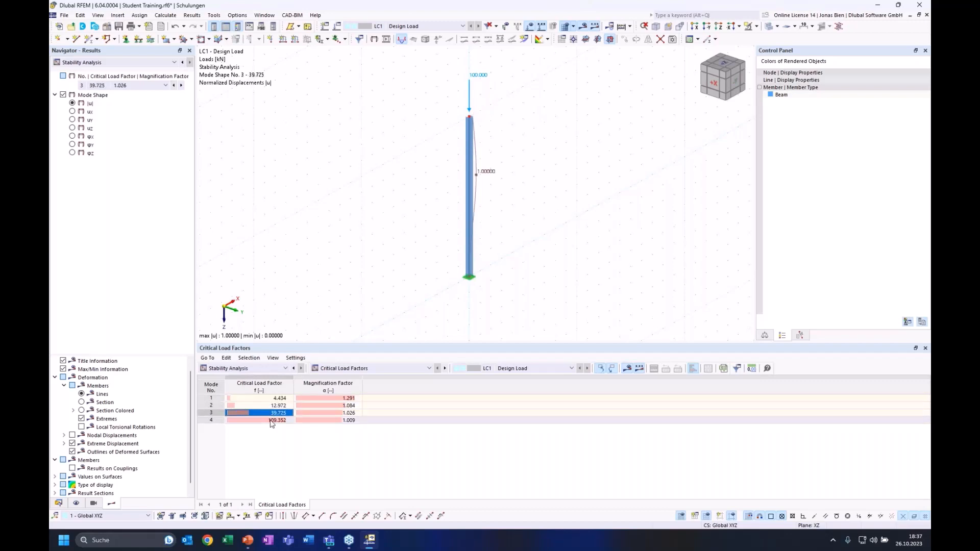
{"action": "left_click", "coordinate": [272, 420]}
{"action": "left_click", "coordinate": [271, 406]}
{"action": "left_click", "coordinate": [271, 398]}
{"action": "left_click", "coordinate": [128, 85]}
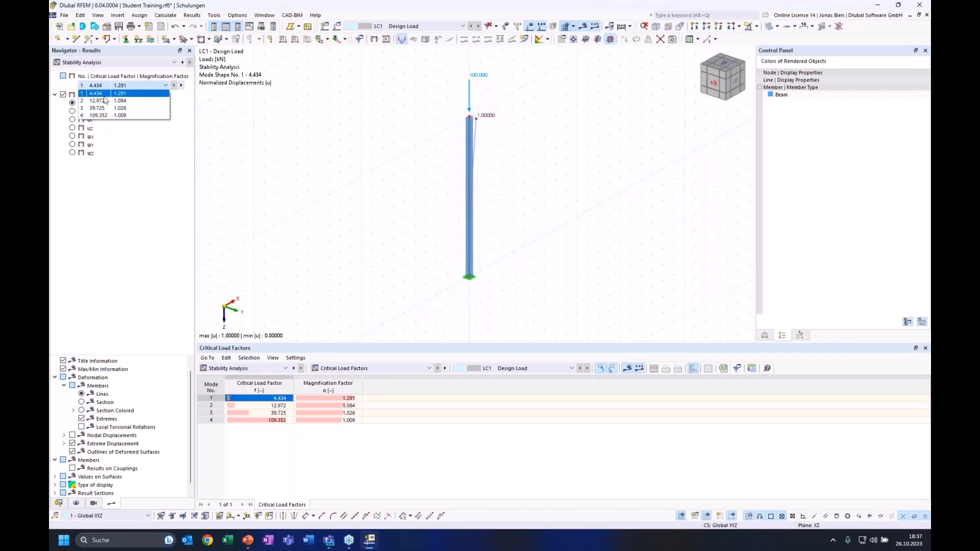
{"action": "left_click", "coordinate": [259, 191]}
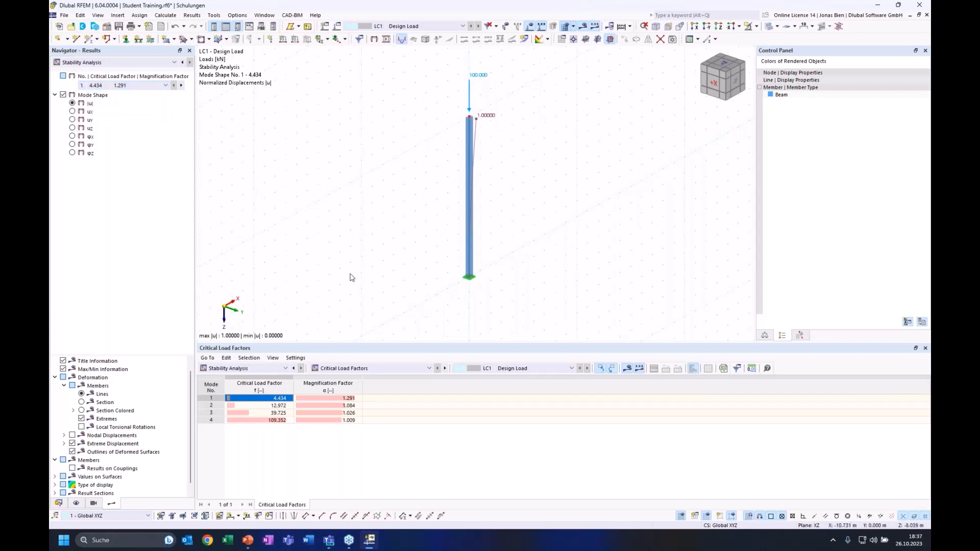
{"action": "left_click", "coordinate": [264, 405]}
{"action": "left_click", "coordinate": [264, 413]}
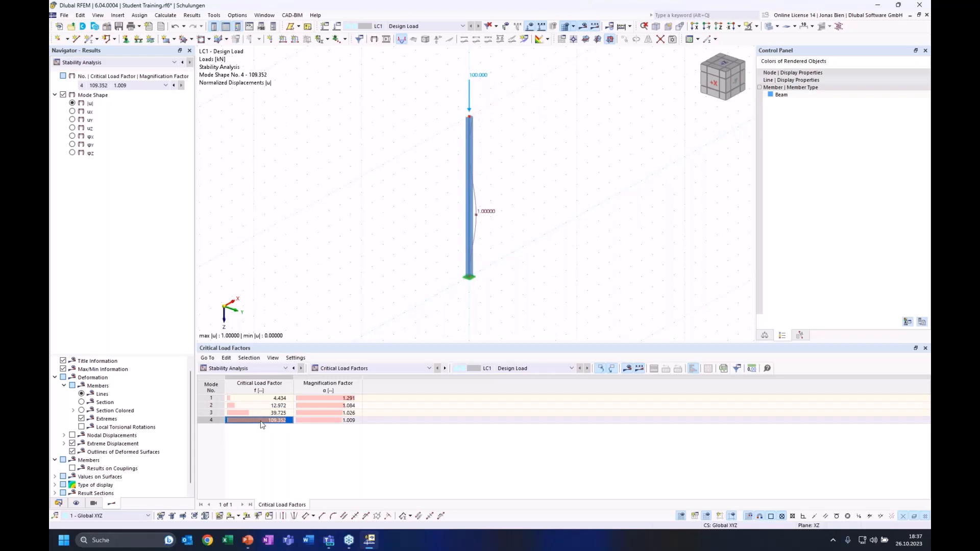
{"action": "left_click", "coordinate": [260, 398]}
Display mode shape No. 3 of the column using the results navigator's mode selection
{"action": "left_click", "coordinate": [127, 85]}
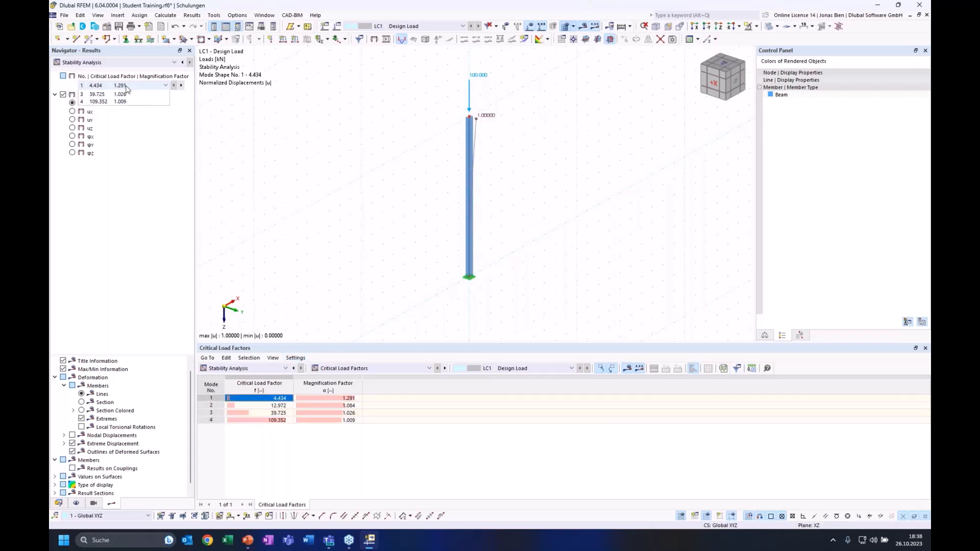
{"action": "left_click", "coordinate": [123, 102]}
{"action": "left_click", "coordinate": [128, 86]}
{"action": "left_click", "coordinate": [121, 110]}
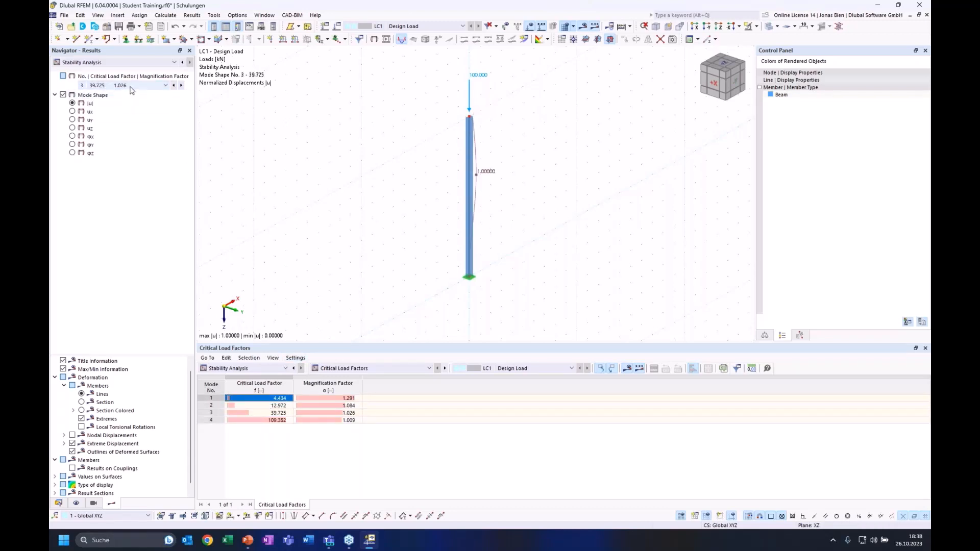
{"action": "left_click", "coordinate": [131, 87]}
{"action": "left_click", "coordinate": [317, 235]}
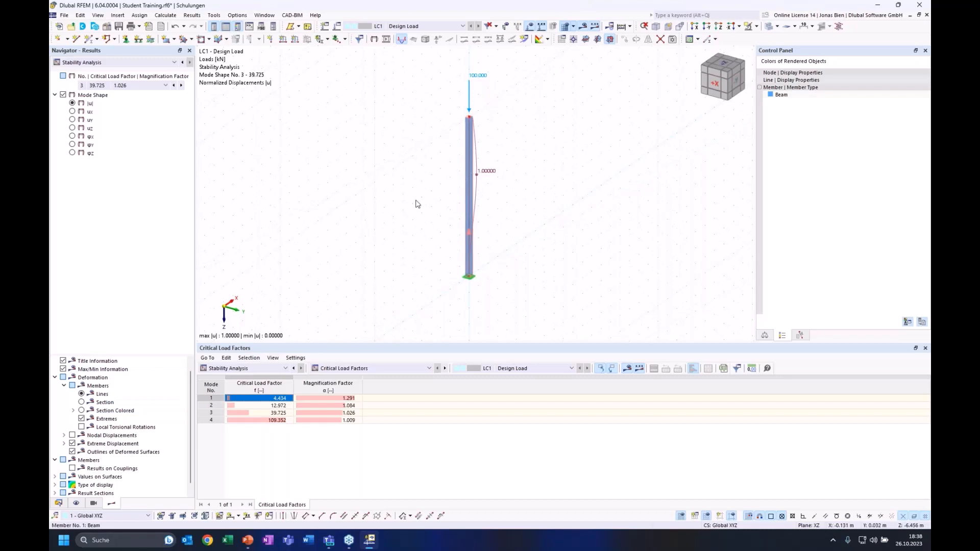
Display the member deformation as Section Colored and view mode shape No. 1 of the column in 3D
{"action": "left_click", "coordinate": [82, 411]}
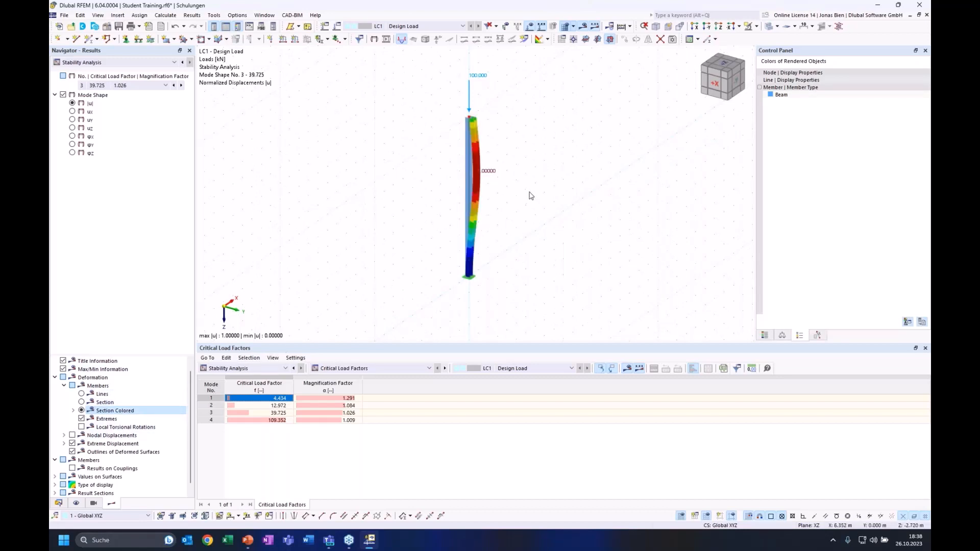
{"action": "left_click", "coordinate": [110, 85]}
{"action": "left_click", "coordinate": [108, 97]}
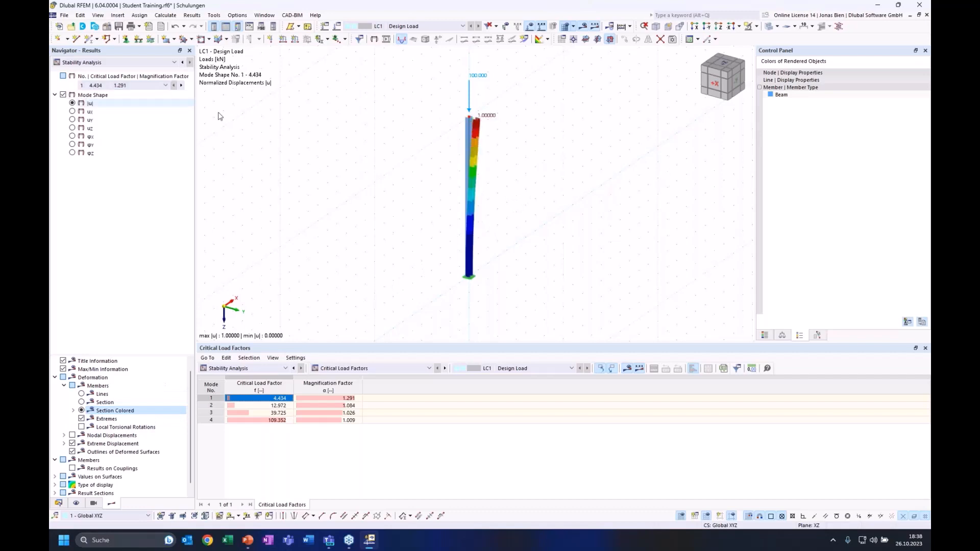
{"action": "middle_click_drag", "start_coordinate": [536, 176], "coordinate": [508, 174], "text": "ctrl"}
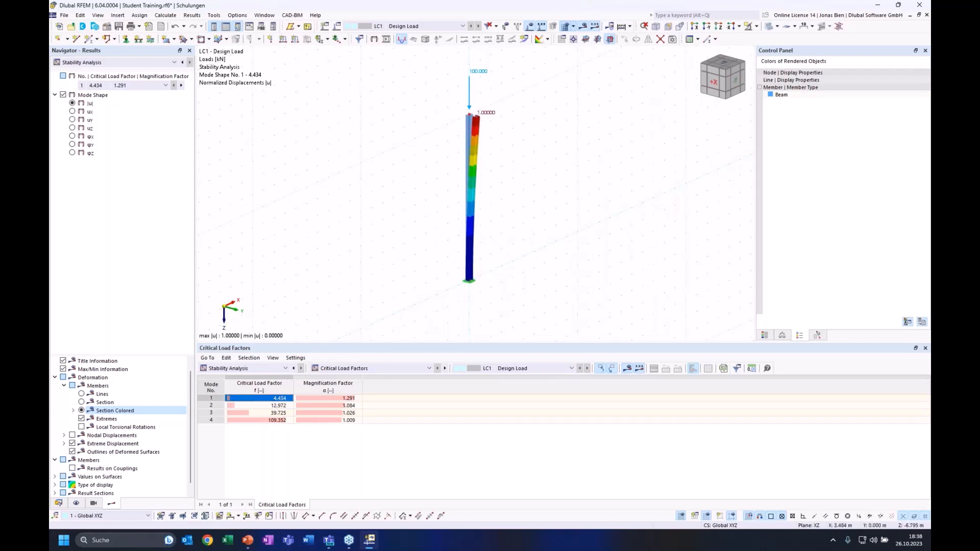
{"action": "middle_click_drag", "start_coordinate": [494, 160], "coordinate": [472, 130], "text": "ctrl"}
{"action": "scroll", "coordinate": [493, 144], "scroll_direction": "up", "scroll_amount": 3}
{"action": "scroll", "coordinate": [507, 140], "scroll_direction": "down", "scroll_amount": 2}
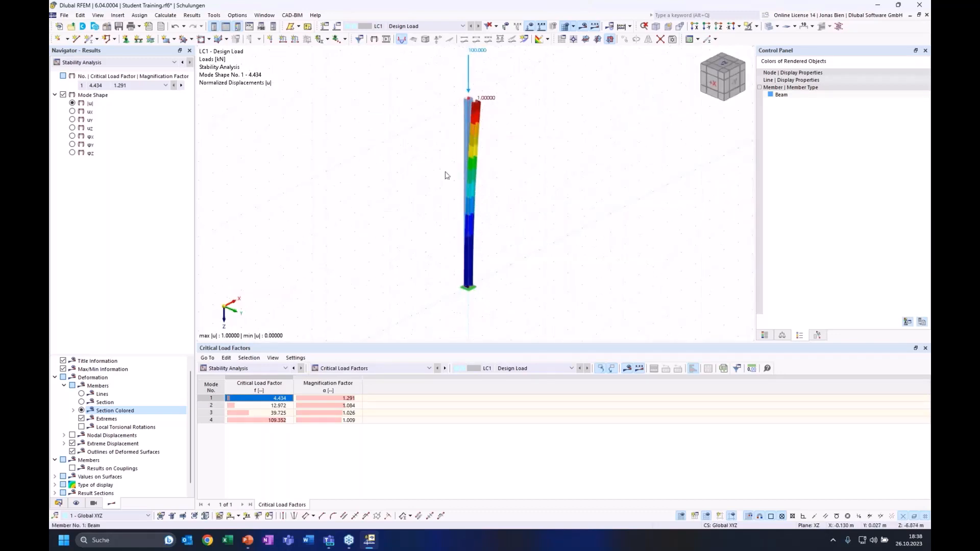
Display mode shape No. 2 and examine the column's buckling direction from several angles
{"action": "left_click", "coordinate": [273, 406]}
{"action": "middle_click_drag", "start_coordinate": [606, 225], "coordinate": [558, 197], "text": "ctrl"}
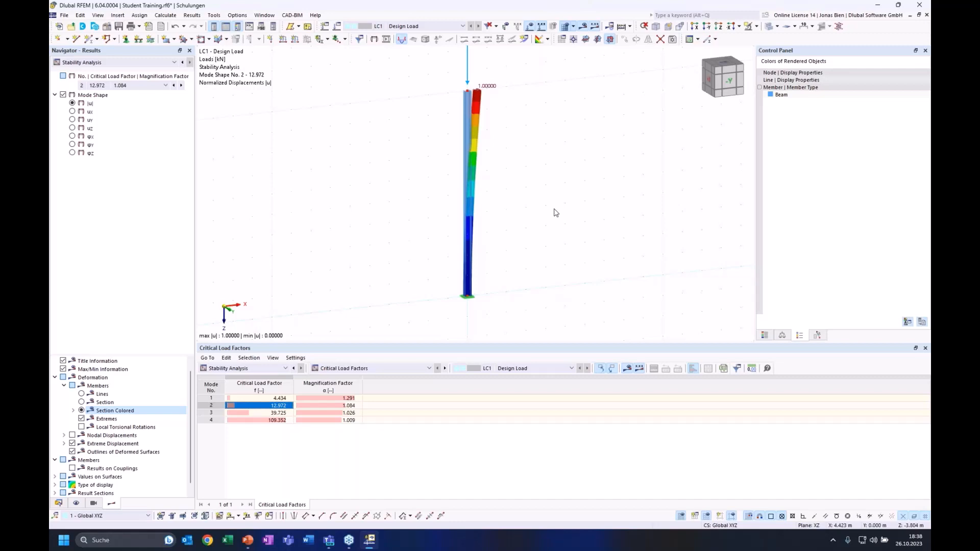
{"action": "middle_click_drag", "start_coordinate": [519, 142], "coordinate": [515, 149], "text": "ctrl"}
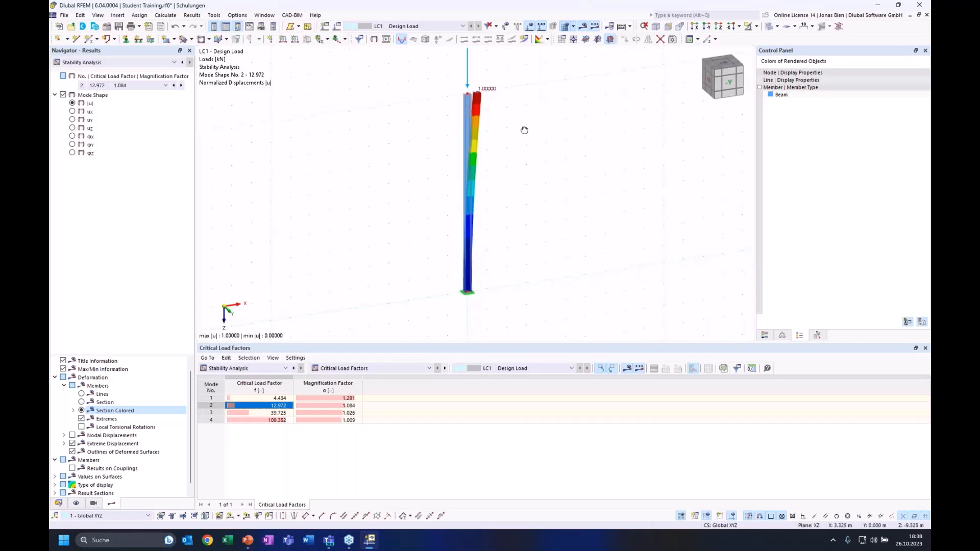
{"action": "middle_click_drag", "start_coordinate": [524, 129], "coordinate": [501, 179], "text": "ctrl"}
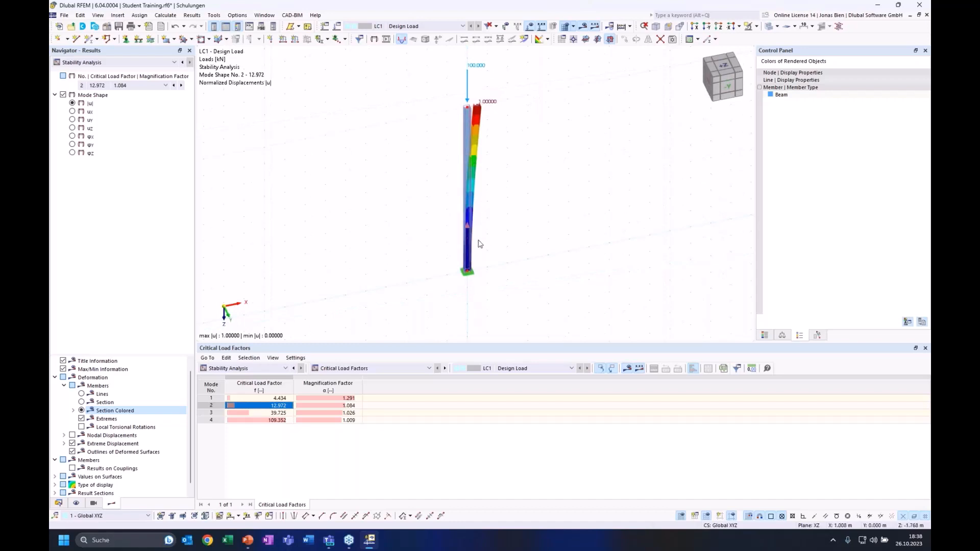
Display mode shapes No. 3 and No. 4 of the column and examine each from different angles
{"action": "left_click", "coordinate": [274, 412]}
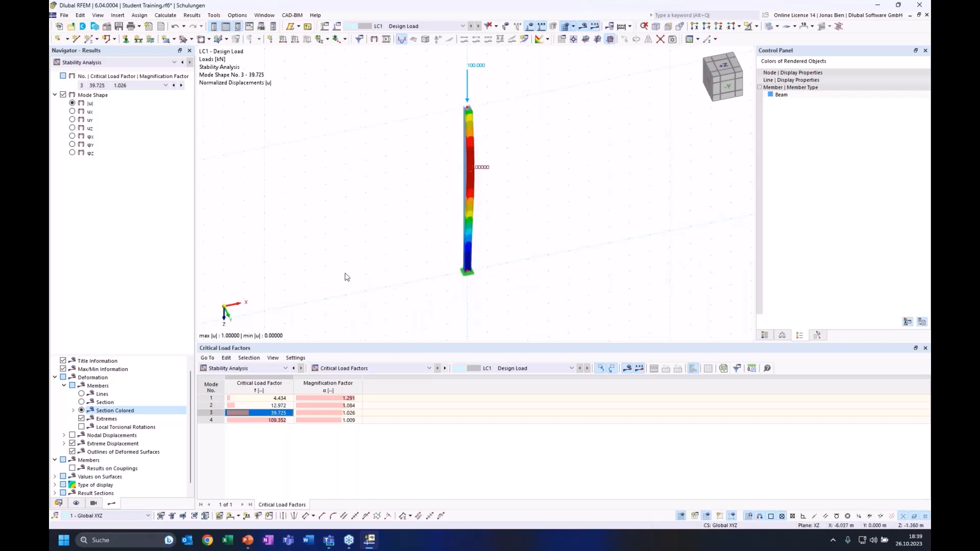
{"action": "middle_click_drag", "start_coordinate": [364, 265], "coordinate": [396, 272], "text": "ctrl"}
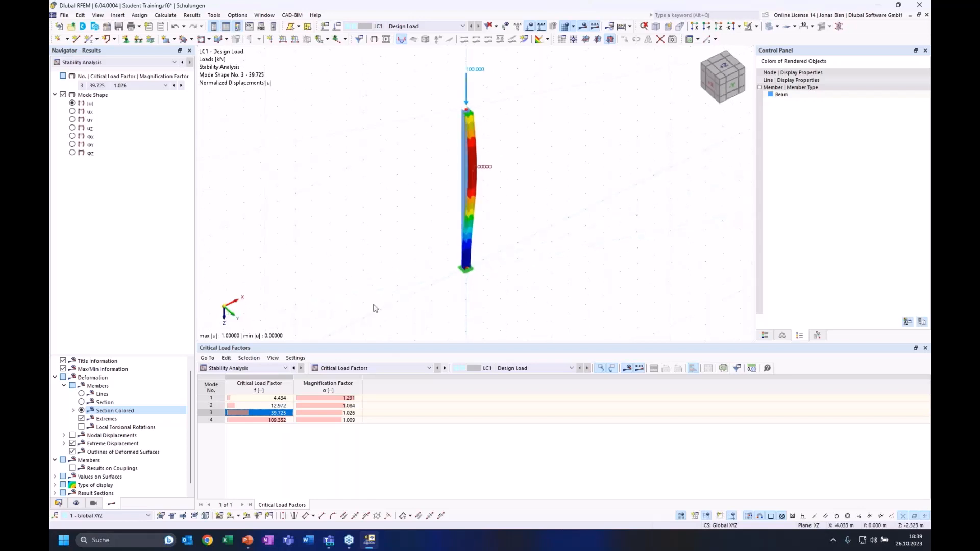
{"action": "left_click", "coordinate": [274, 420]}
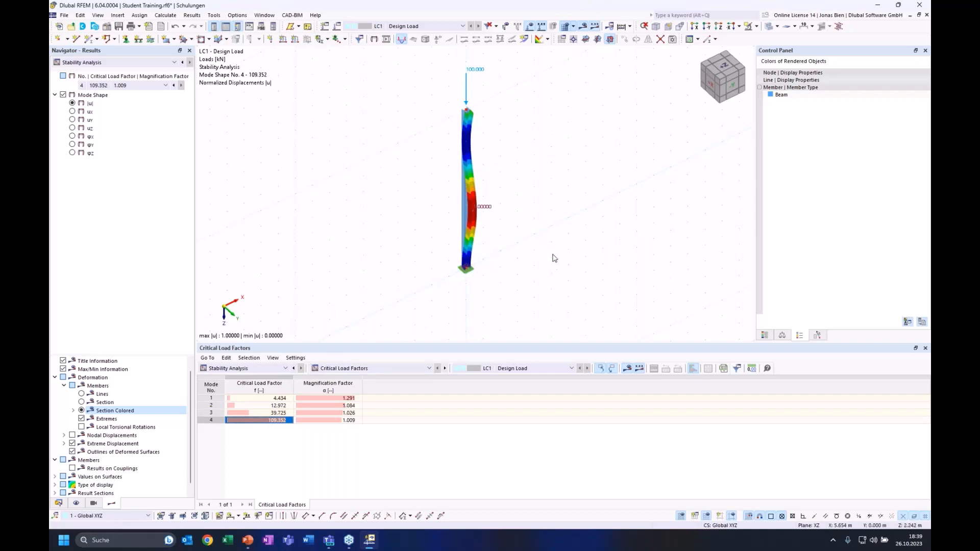
{"action": "middle_click_drag", "start_coordinate": [536, 256], "coordinate": [532, 255], "text": "ctrl"}
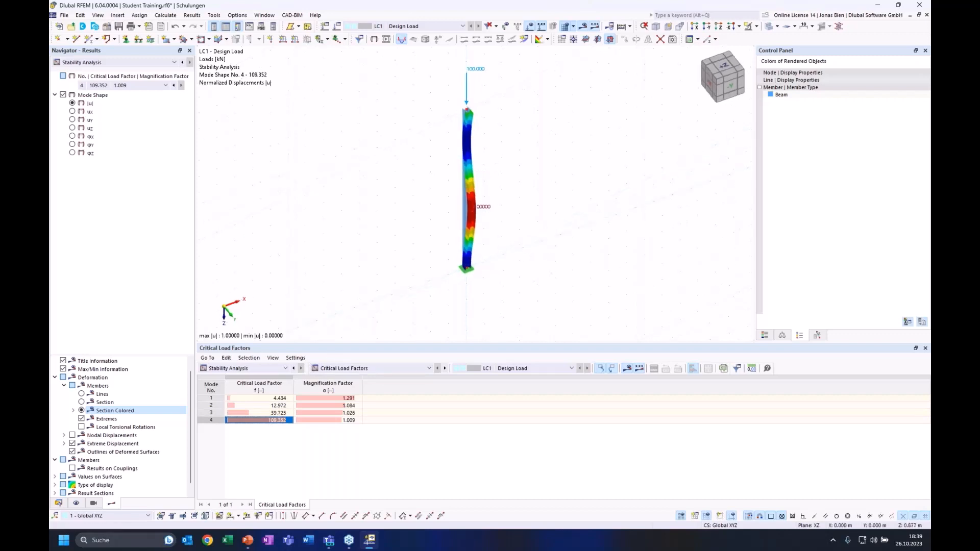
Compare mode shapes No. 1 and No. 2 of the column, ending on mode 1
{"action": "left_click", "coordinate": [275, 406]}
{"action": "left_click", "coordinate": [275, 398]}
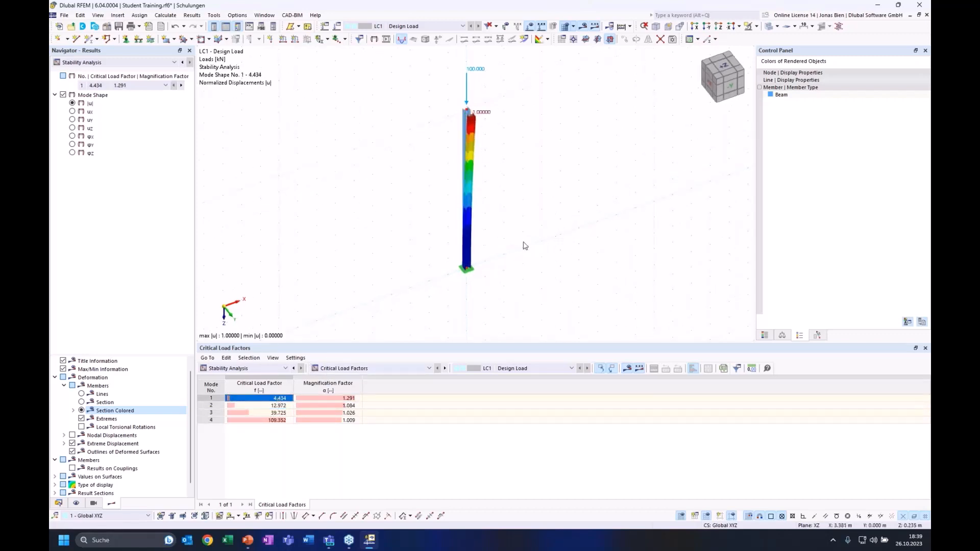
{"action": "middle_click_drag", "start_coordinate": [543, 229], "coordinate": [550, 255], "text": "ctrl"}
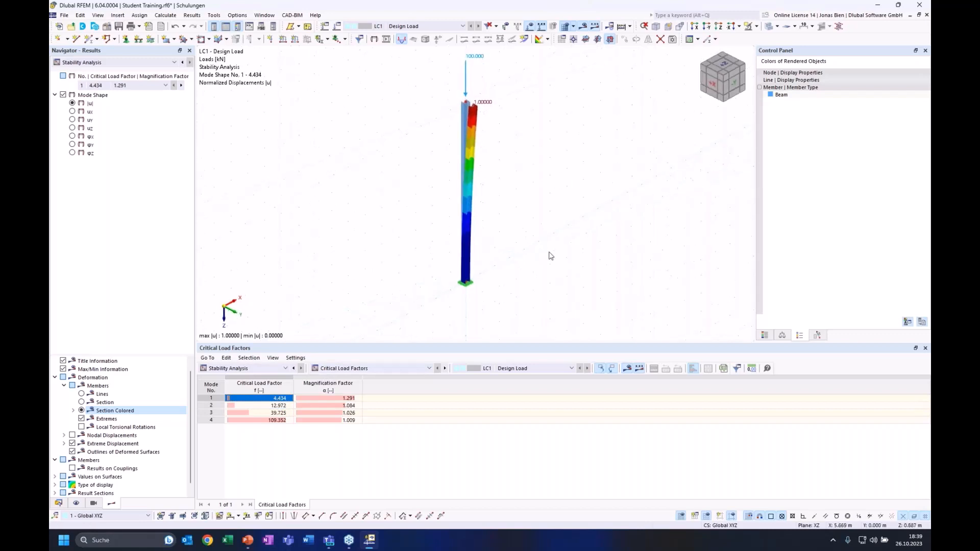
{"action": "left_click", "coordinate": [266, 406]}
{"action": "left_click", "coordinate": [267, 399]}
{"action": "left_click", "coordinate": [267, 406]}
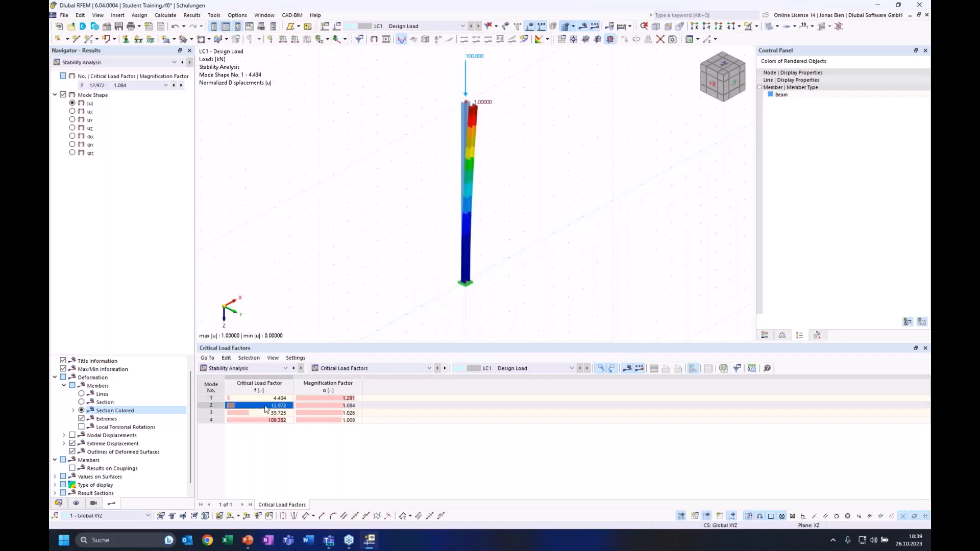
{"action": "left_click", "coordinate": [267, 399]}
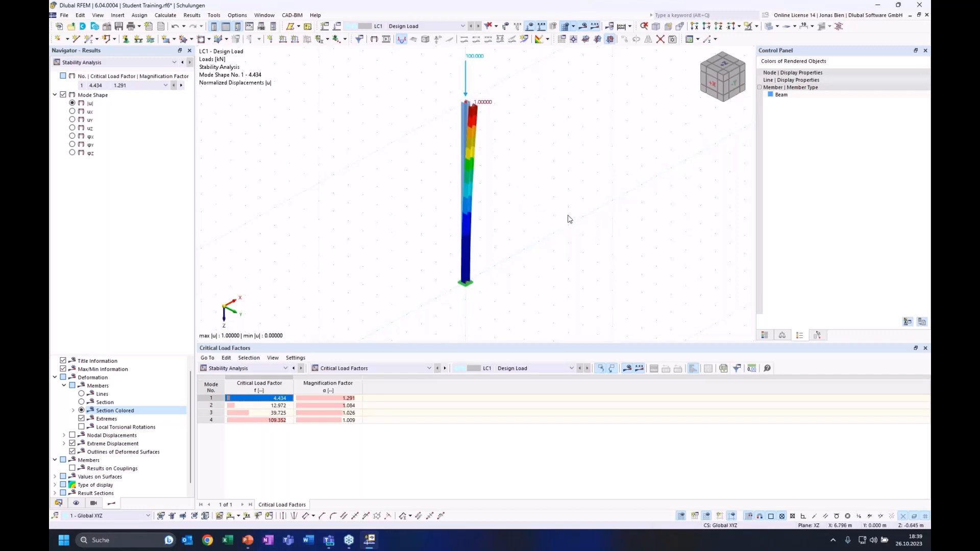
{"action": "middle_click_drag", "start_coordinate": [536, 196], "coordinate": [516, 198]}
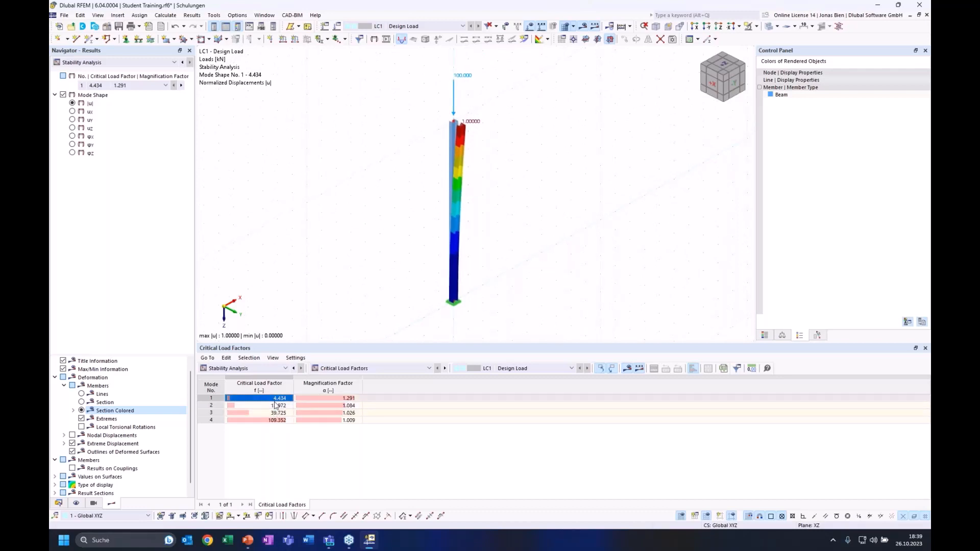
Go through the magnification factors of modes 2 to 4, then return to mode 1's magnification and critical load factors
{"action": "left_click", "coordinate": [346, 405]}
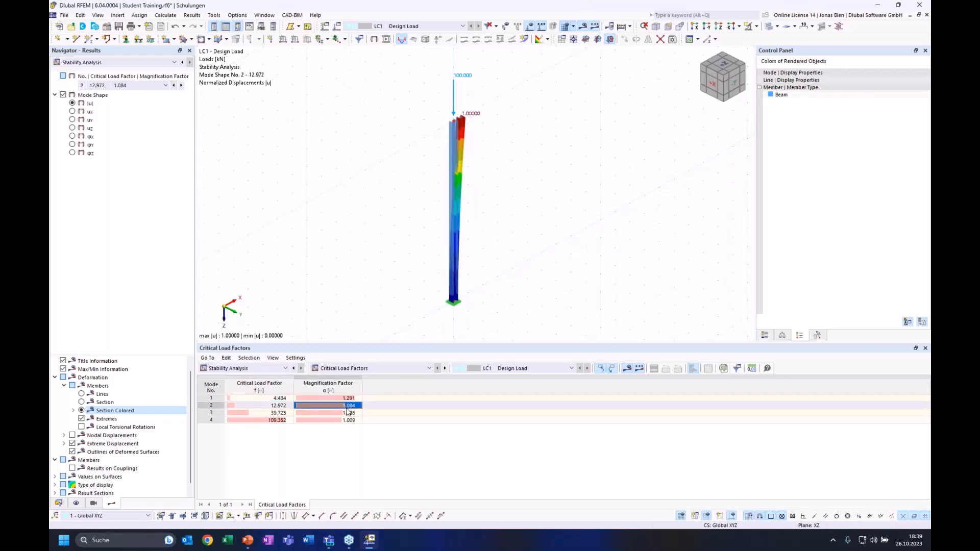
{"action": "key", "text": "Down"}
{"action": "key", "text": "Down"}
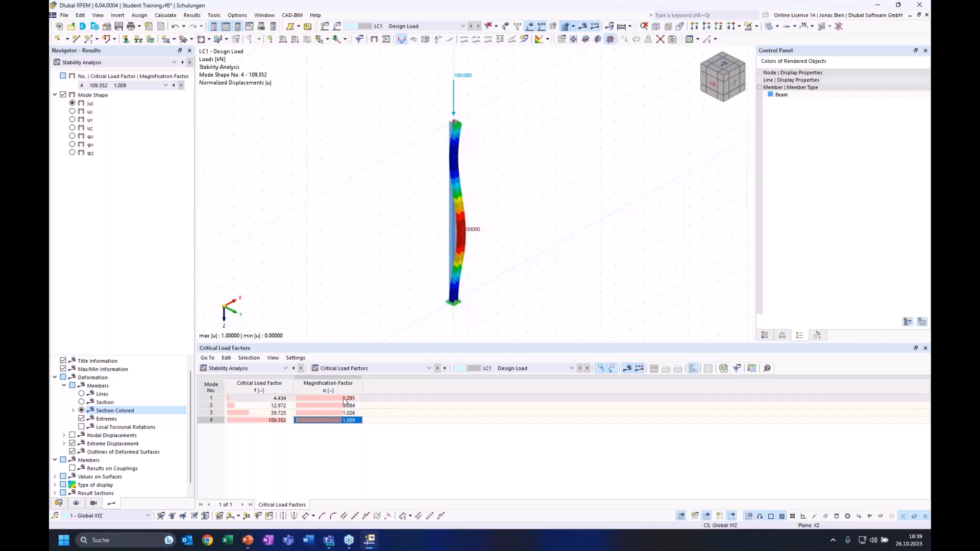
{"action": "left_click", "coordinate": [344, 399]}
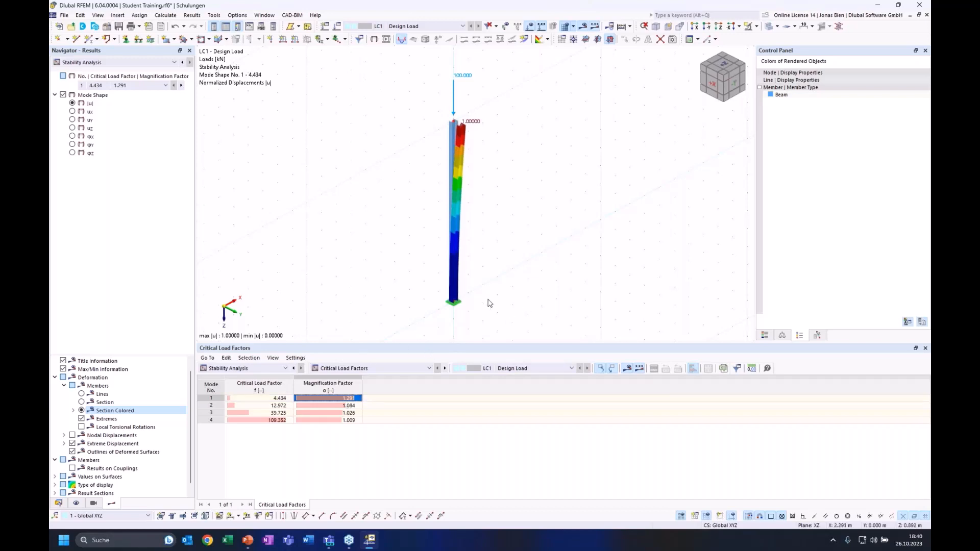
{"action": "middle_click_drag", "start_coordinate": [497, 286], "coordinate": [487, 316], "text": "ctrl"}
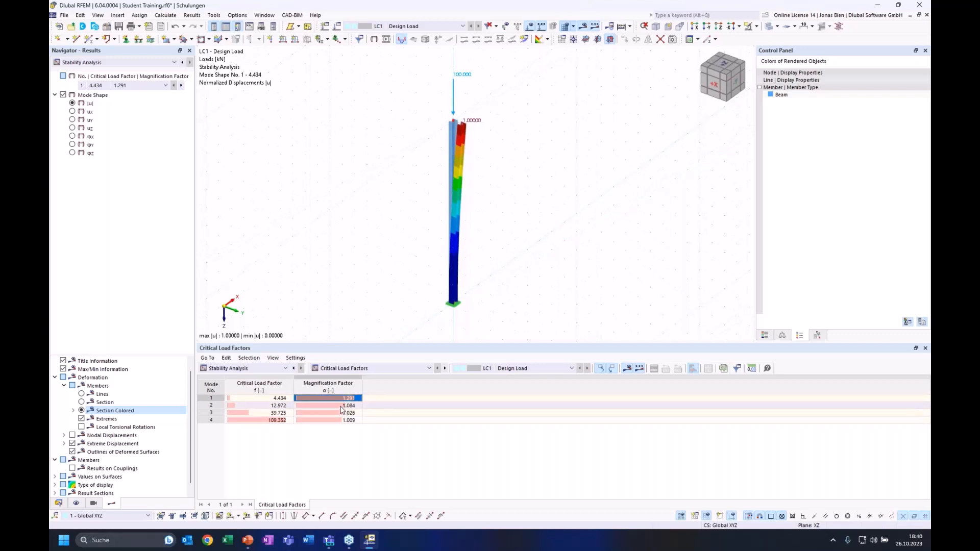
{"action": "left_click", "coordinate": [281, 399]}
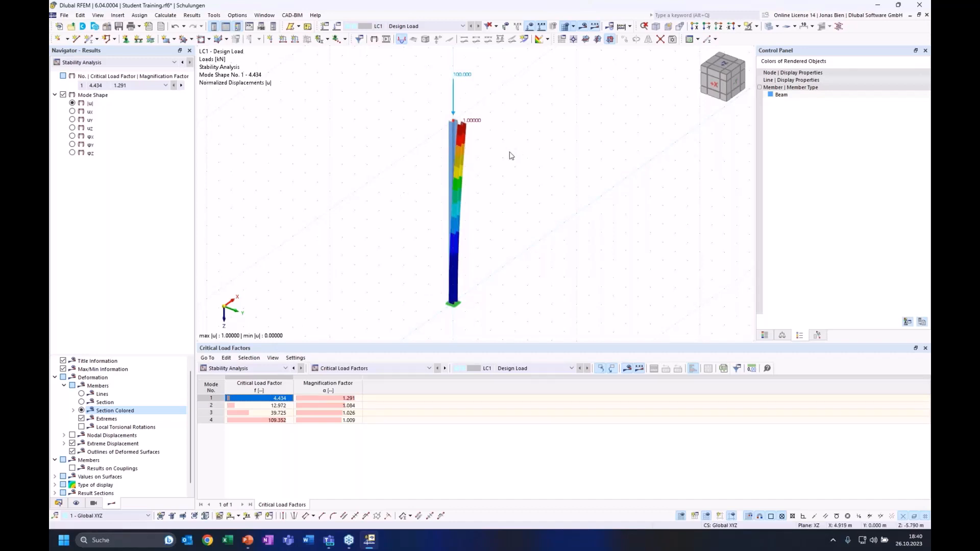
{"action": "middle_click_drag", "start_coordinate": [488, 165], "coordinate": [460, 185]}
Copy load case LC1 to LC2, assign SA2 - Second-order (P-Δ) | Picard to the copy and disable its critical load calculation
{"action": "left_click", "coordinate": [59, 504]}
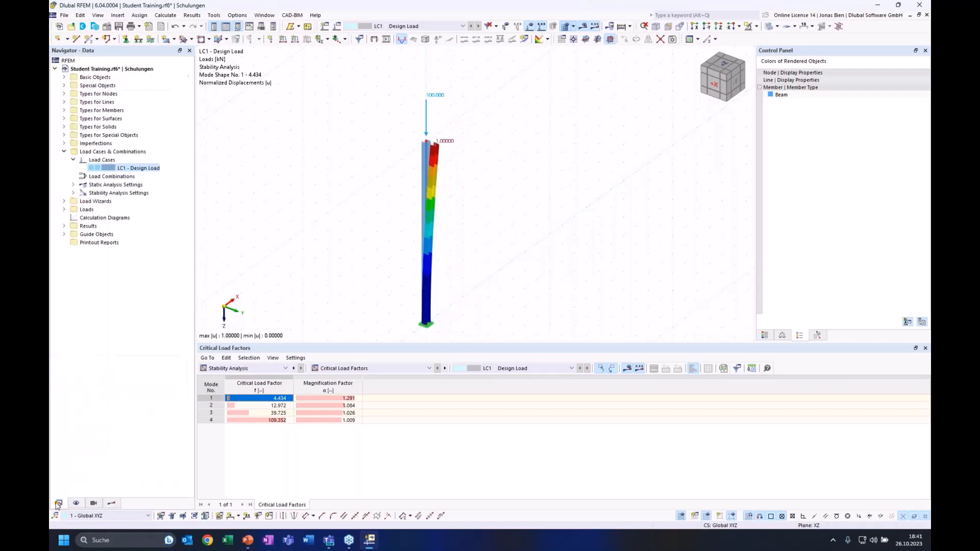
{"action": "double_click", "coordinate": [107, 169]}
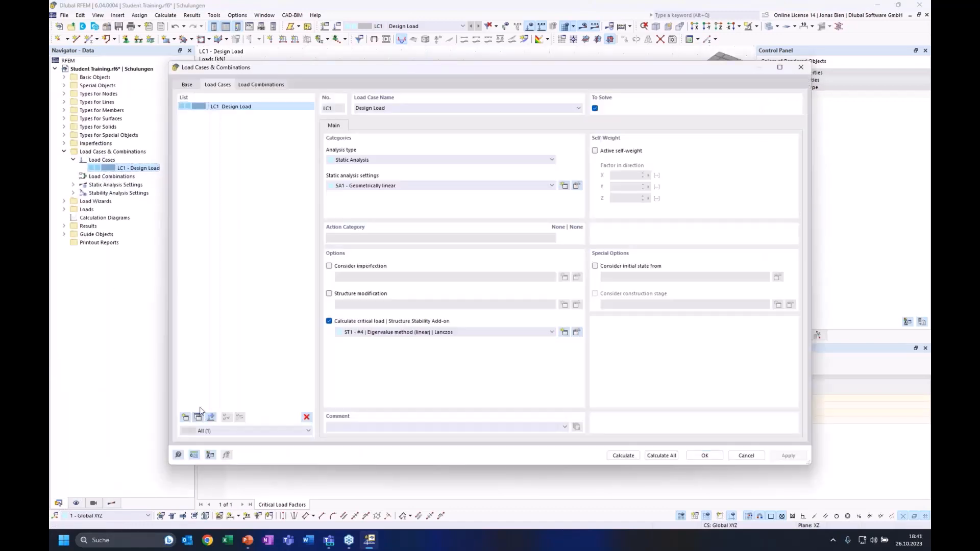
{"action": "left_click", "coordinate": [198, 416]}
{"action": "left_click", "coordinate": [390, 185]}
{"action": "left_click", "coordinate": [392, 203]}
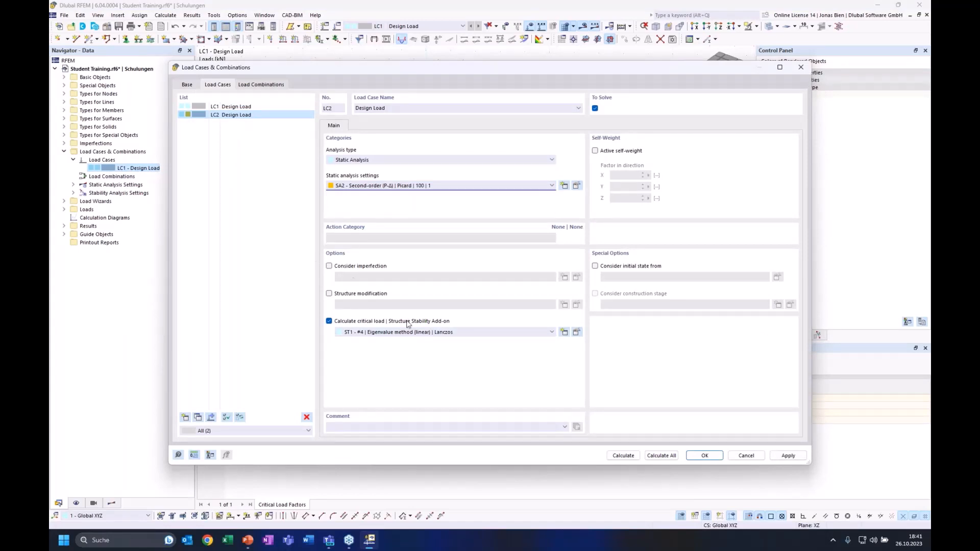
{"action": "left_click", "coordinate": [329, 321]}
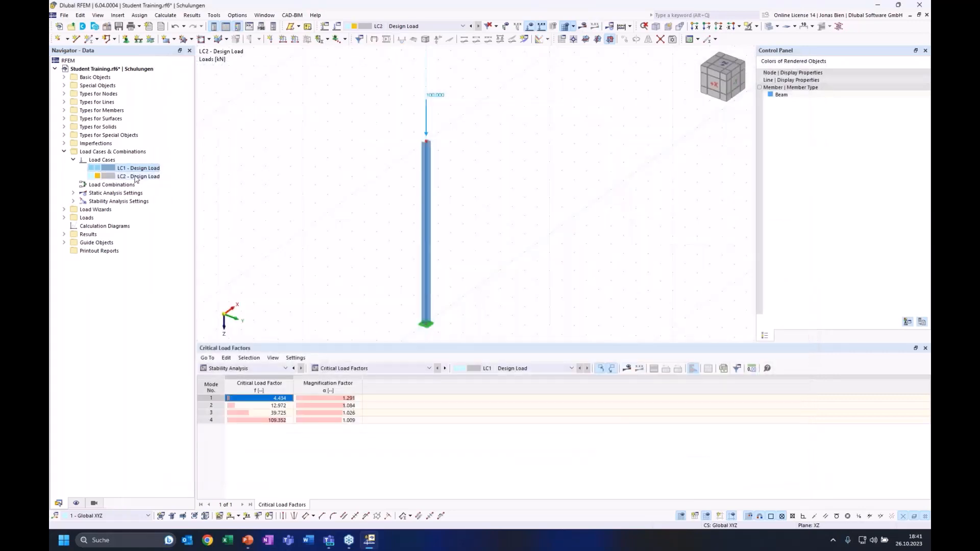
Set LC2's vertical nodal load Fz at the column head to 443 kN and calculate the load case
{"action": "left_click", "coordinate": [136, 177]}
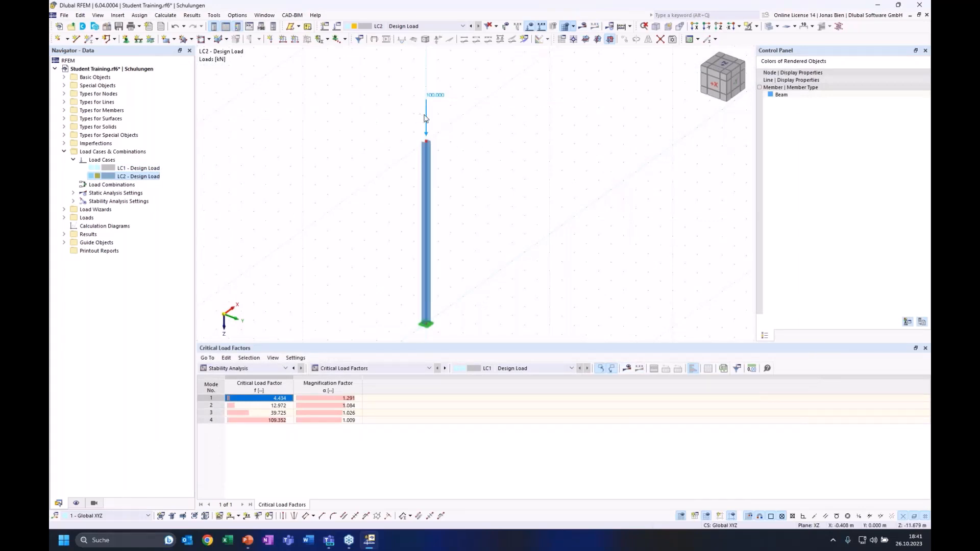
{"action": "mouse_move", "coordinate": [427, 118]}
{"action": "double_click", "coordinate": [426, 117]}
{"action": "left_click_drag", "start_coordinate": [468, 270], "coordinate": [477, 270]}
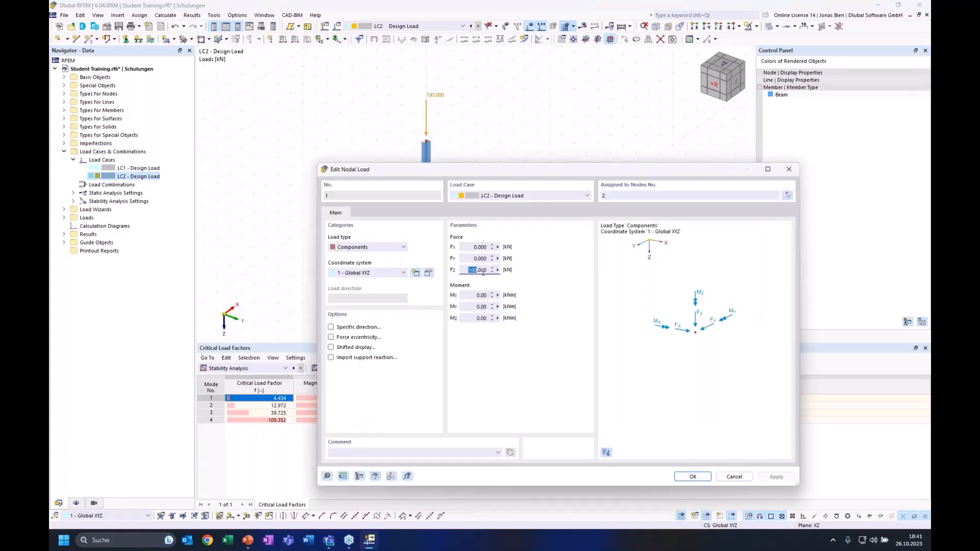
{"action": "type", "text": "443"}
{"action": "left_click", "coordinate": [690, 477]}
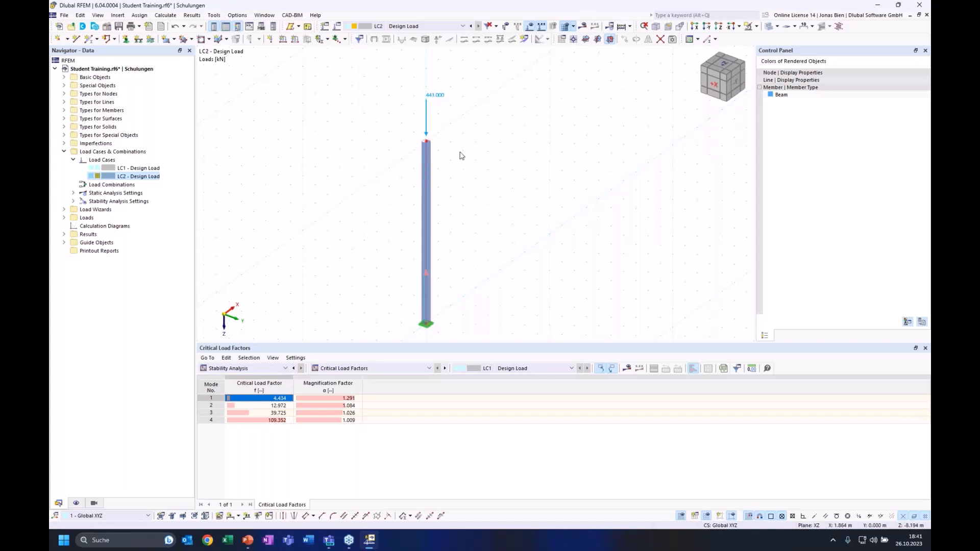
{"action": "left_click", "coordinate": [581, 26]}
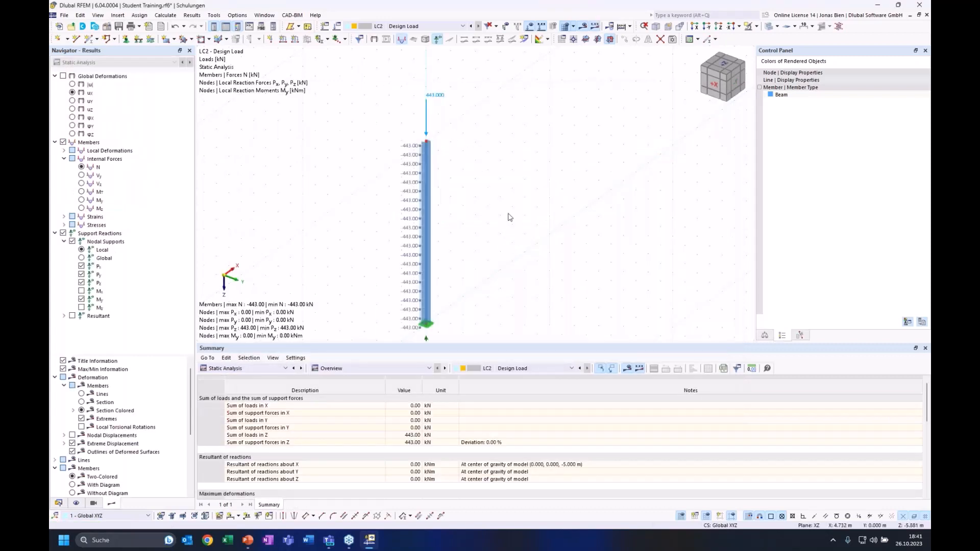
{"action": "middle_click_drag", "start_coordinate": [504, 225], "coordinate": [532, 153]}
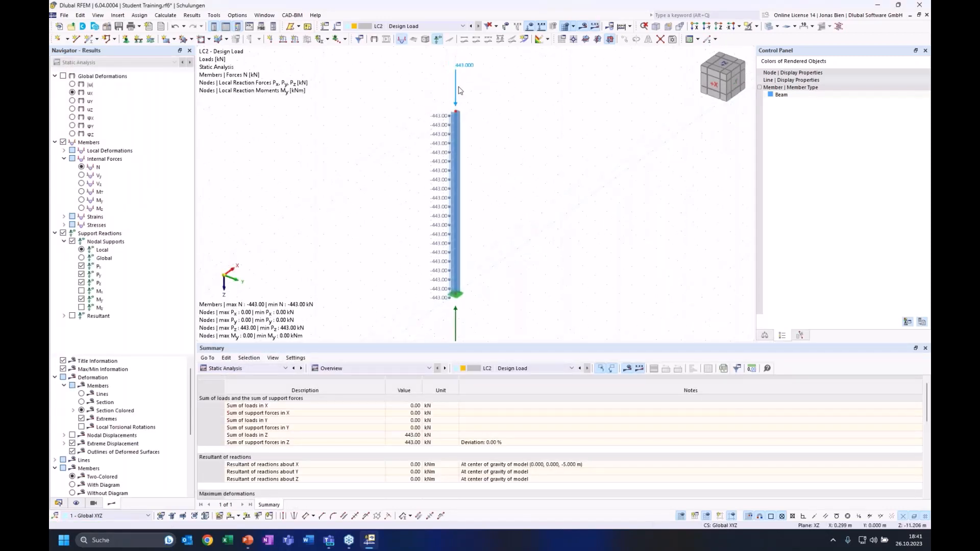
Raise LC2's vertical nodal load Fz to 444 kN and try to calculate the load case
{"action": "double_click", "coordinate": [455, 91]}
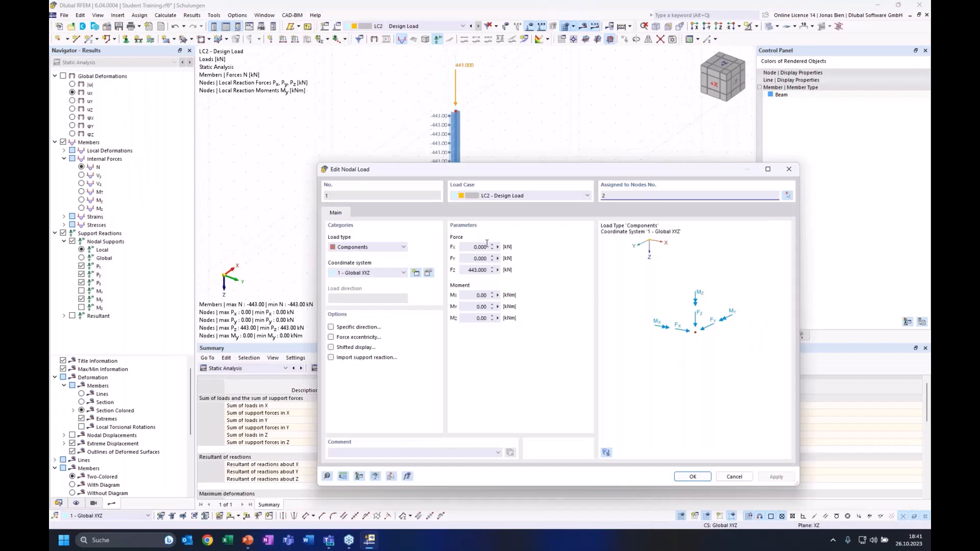
{"action": "left_click", "coordinate": [475, 270]}
{"action": "type", "text": "4"}
{"action": "left_click", "coordinate": [683, 478]}
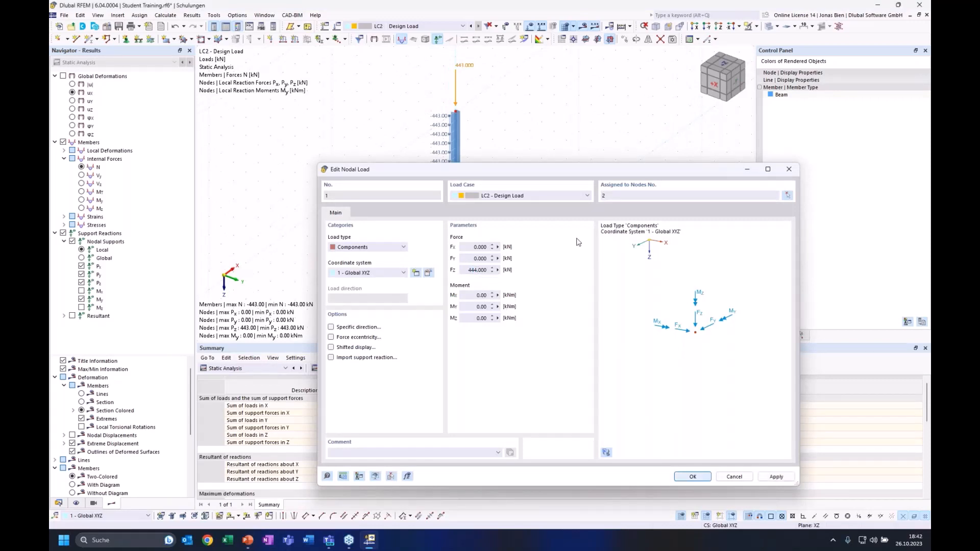
{"action": "left_click", "coordinate": [416, 28]}
{"action": "left_click", "coordinate": [411, 45]}
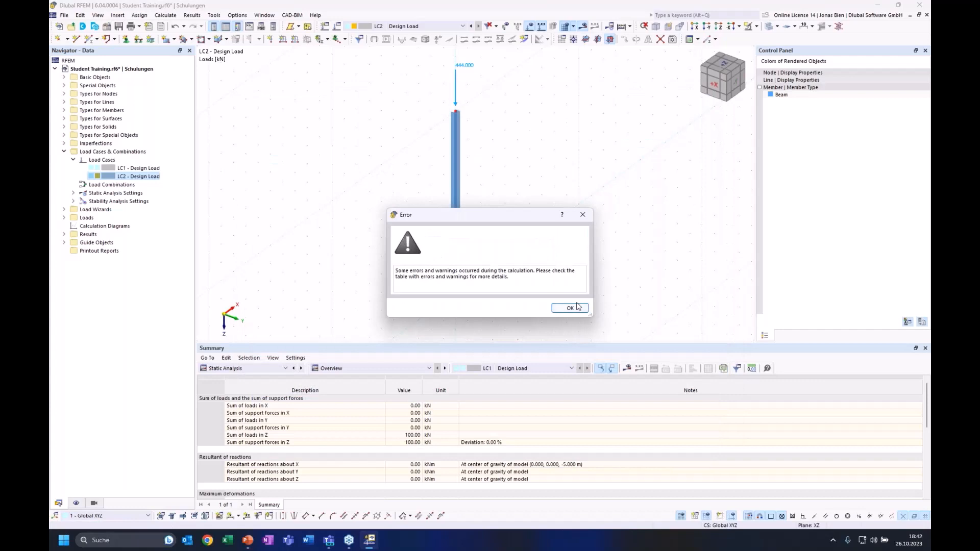
{"action": "left_click", "coordinate": [573, 308]}
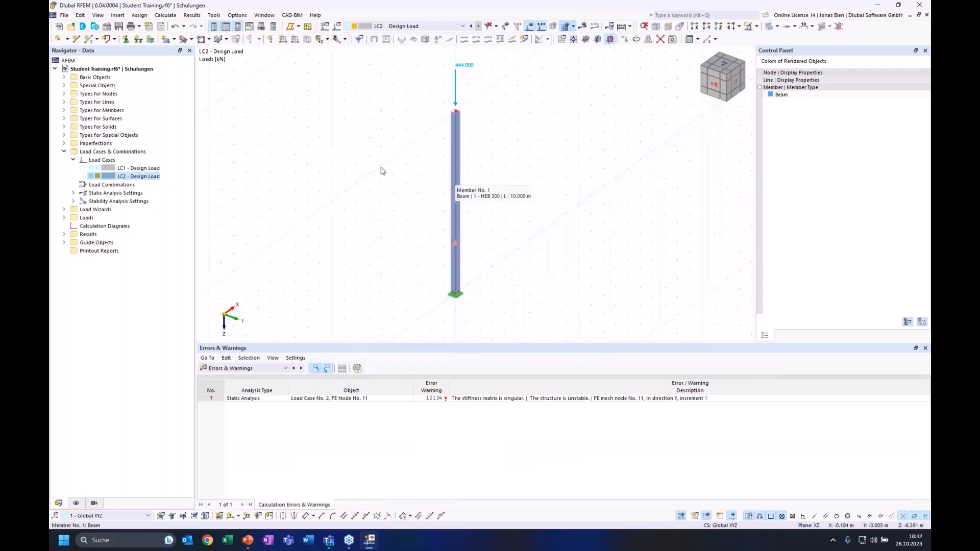
Activate LC1 and display the stability analysis table of its critical load factors
{"action": "left_click", "coordinate": [146, 168]}
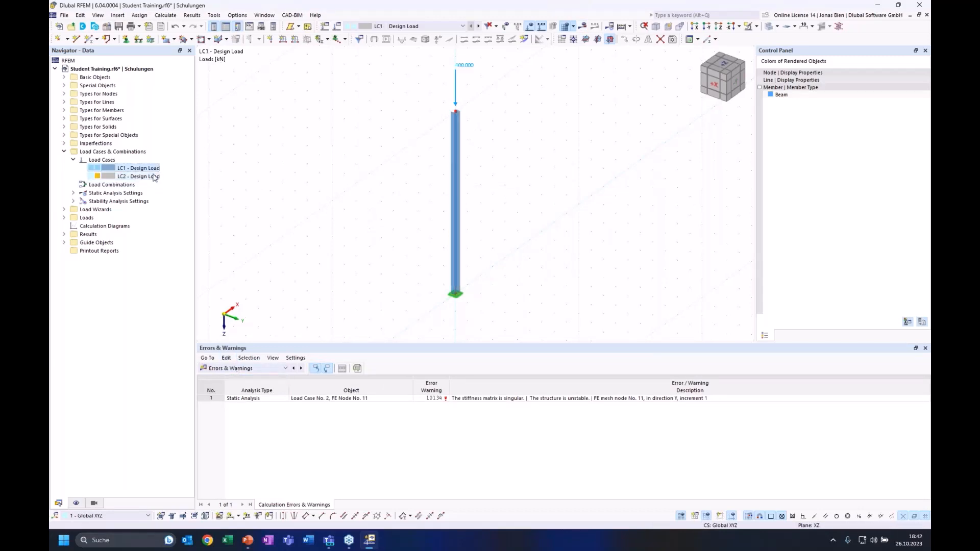
{"action": "left_click", "coordinate": [437, 27]}
{"action": "left_click", "coordinate": [388, 33]}
{"action": "left_click", "coordinate": [244, 368]}
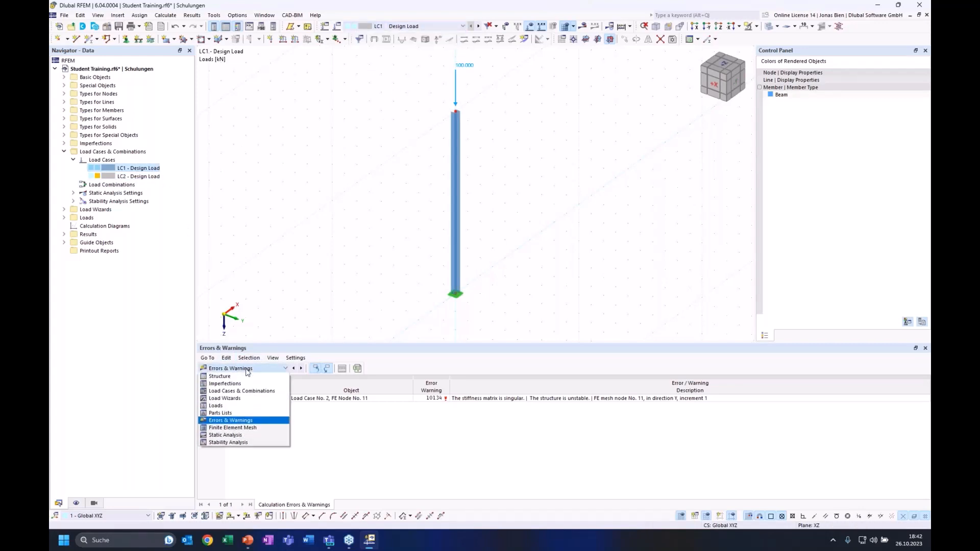
{"action": "left_click", "coordinate": [245, 443]}
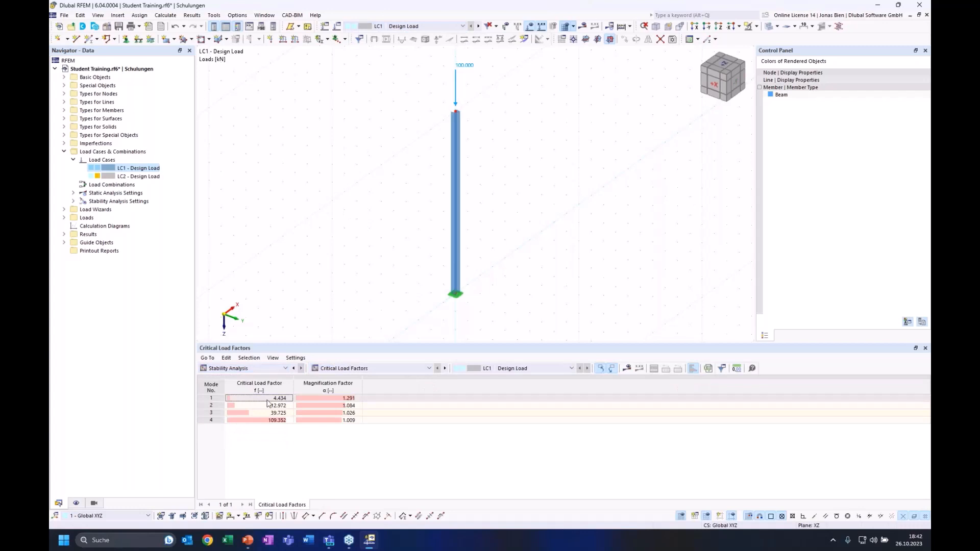
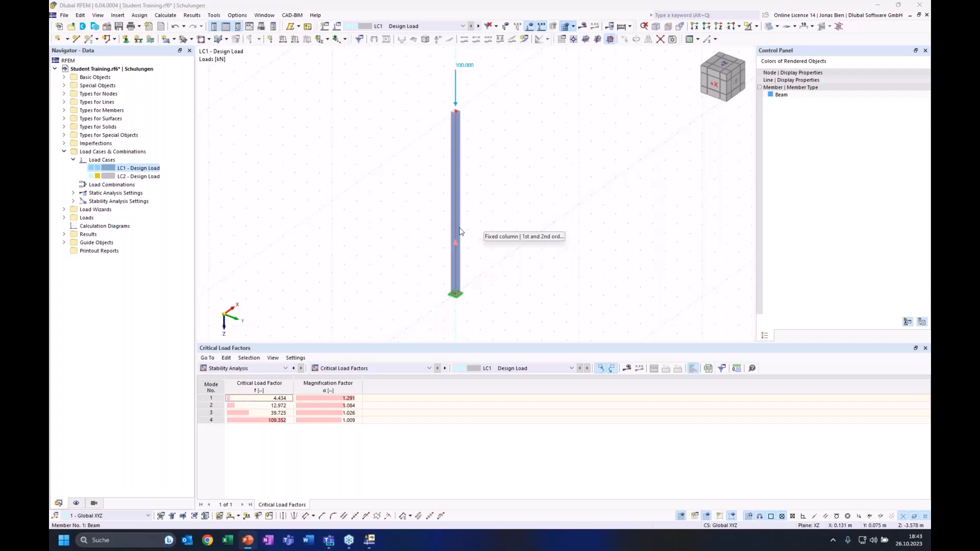
Display LC1's stability results by member, showing the effective lengths and critical loads of the column
{"action": "left_click", "coordinate": [278, 368]}
{"action": "left_click", "coordinate": [284, 368]}
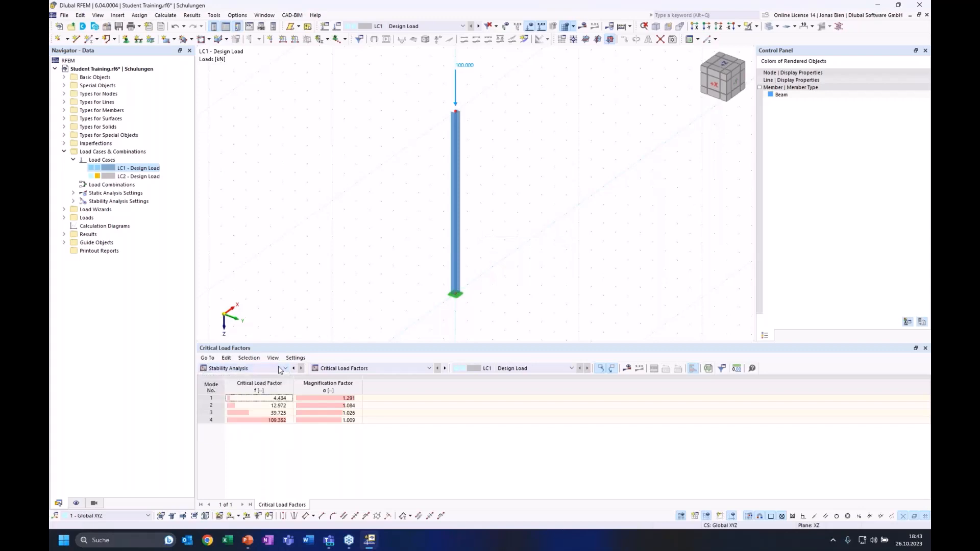
{"action": "left_click", "coordinate": [337, 369]}
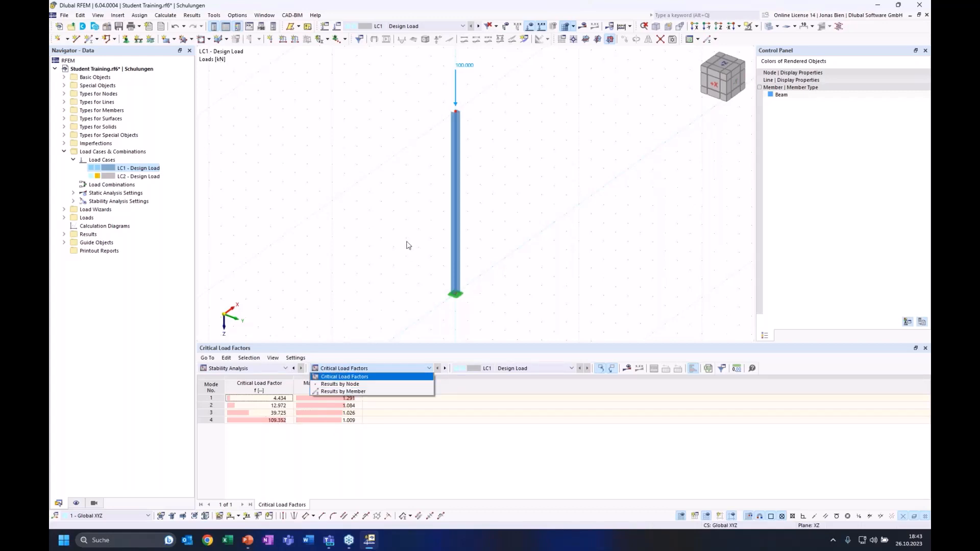
{"action": "left_click", "coordinate": [343, 392]}
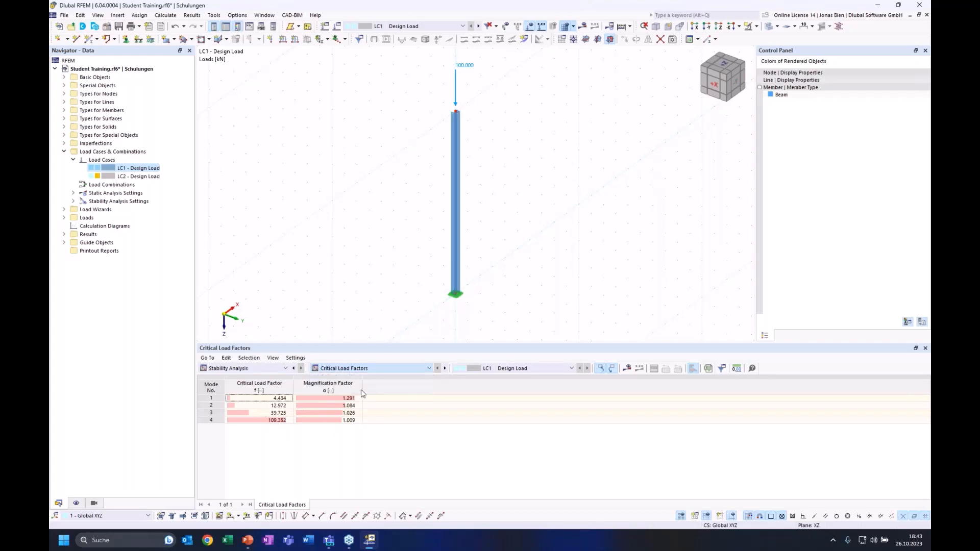
{"action": "left_click", "coordinate": [496, 504]}
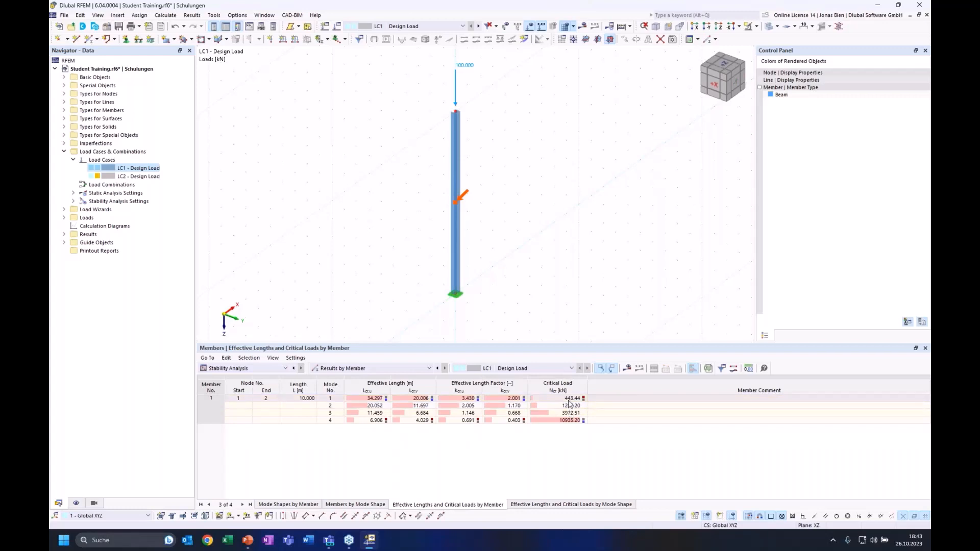
Compare the column's critical loads and effective length factors for the first two buckling modes
{"action": "left_click", "coordinate": [565, 399]}
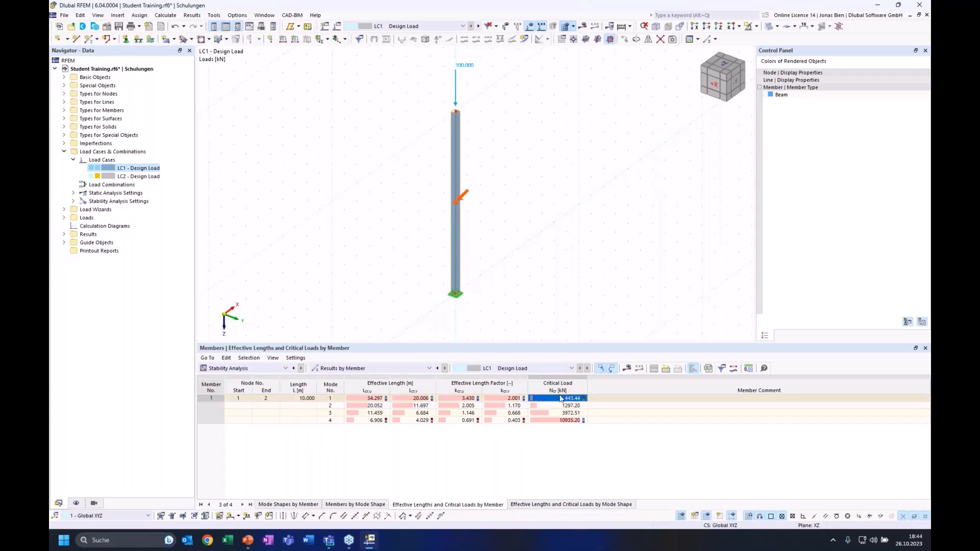
{"action": "key", "text": "Escape"}
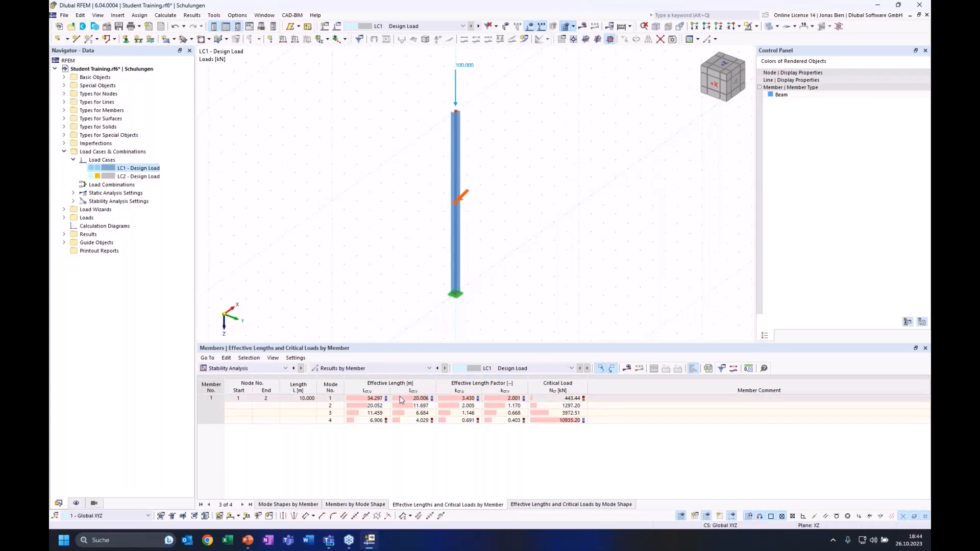
{"action": "middle_click_drag", "start_coordinate": [503, 281], "coordinate": [537, 273]}
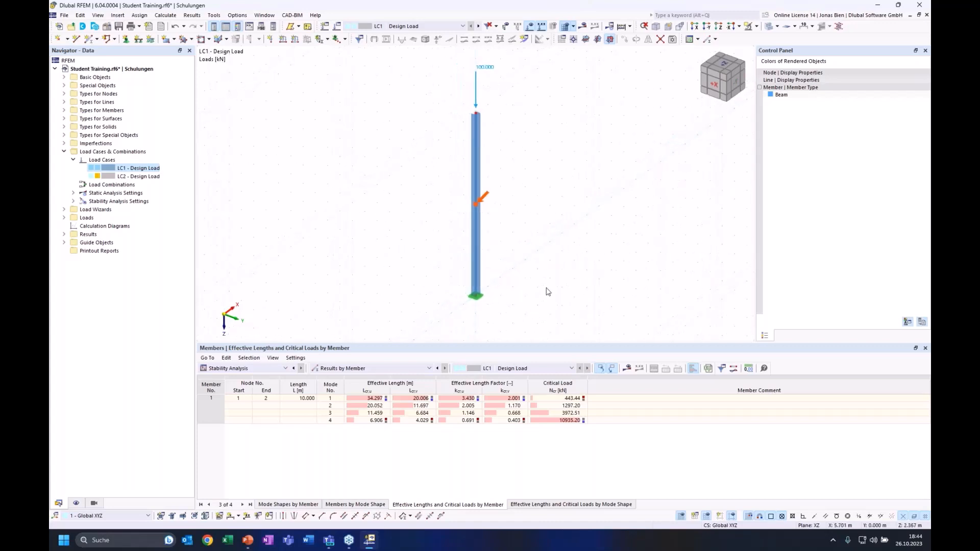
{"action": "left_click", "coordinate": [518, 400]}
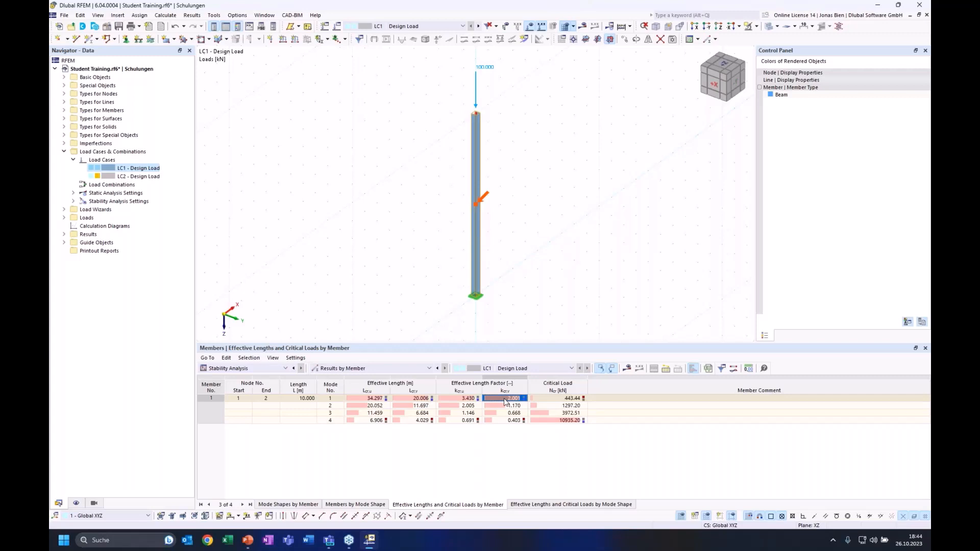
{"action": "left_click", "coordinate": [560, 401]}
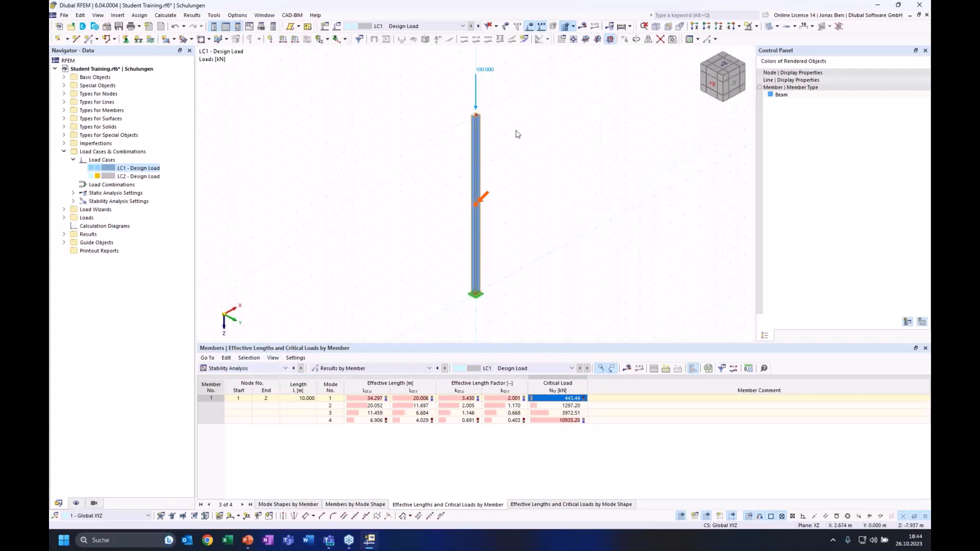
{"action": "left_click", "coordinate": [505, 399]}
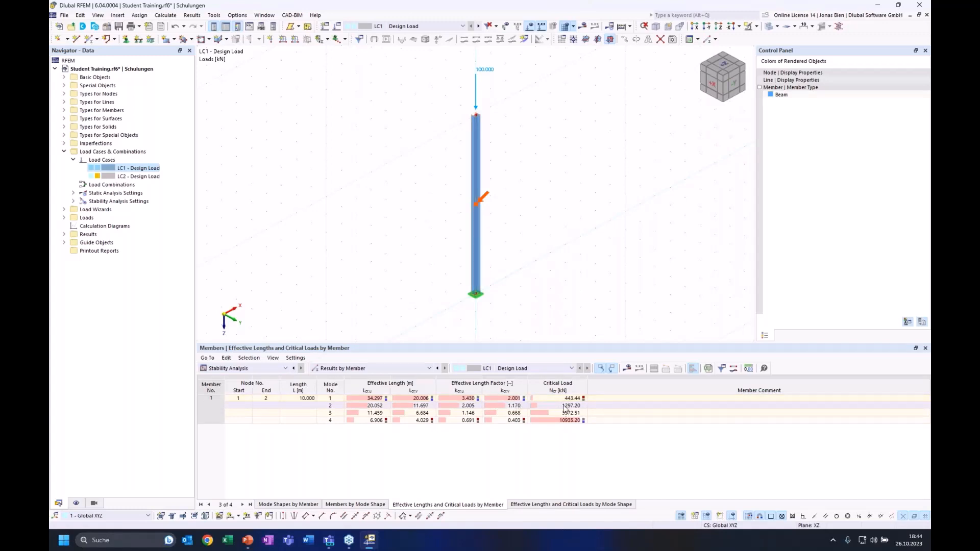
{"action": "left_click", "coordinate": [557, 406]}
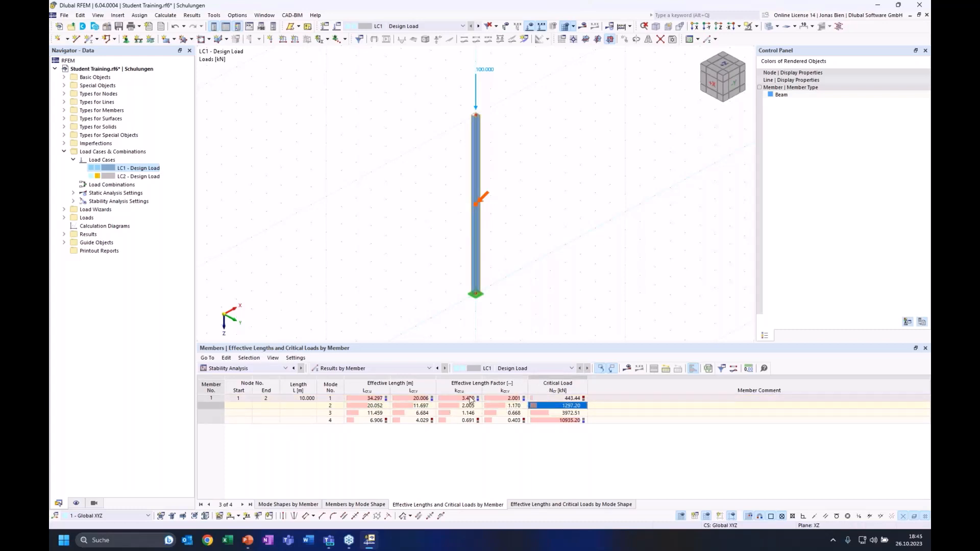
{"action": "middle_click_drag", "start_coordinate": [550, 254], "coordinate": [530, 249]}
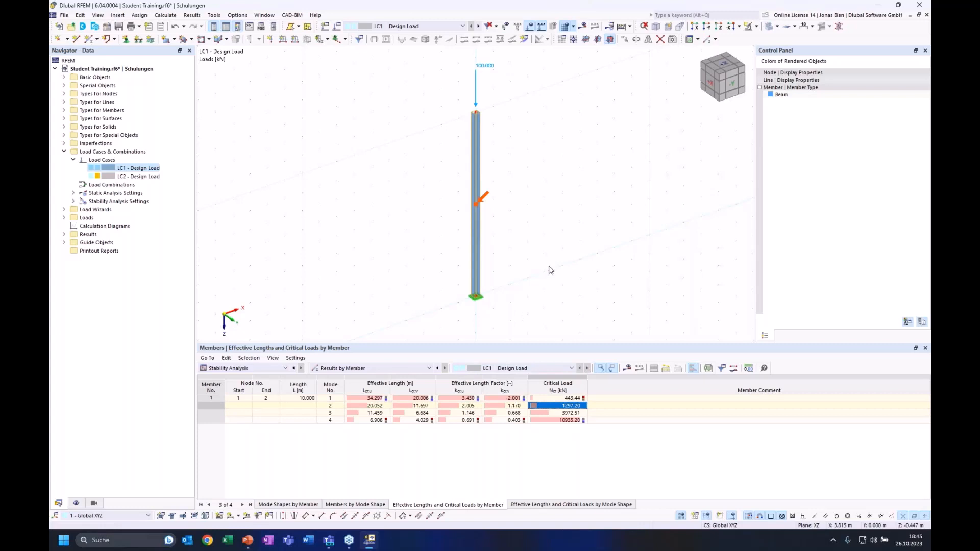
{"action": "middle_click_drag", "start_coordinate": [537, 249], "coordinate": [607, 272], "text": "ctrl"}
{"action": "left_click", "coordinate": [578, 218]}
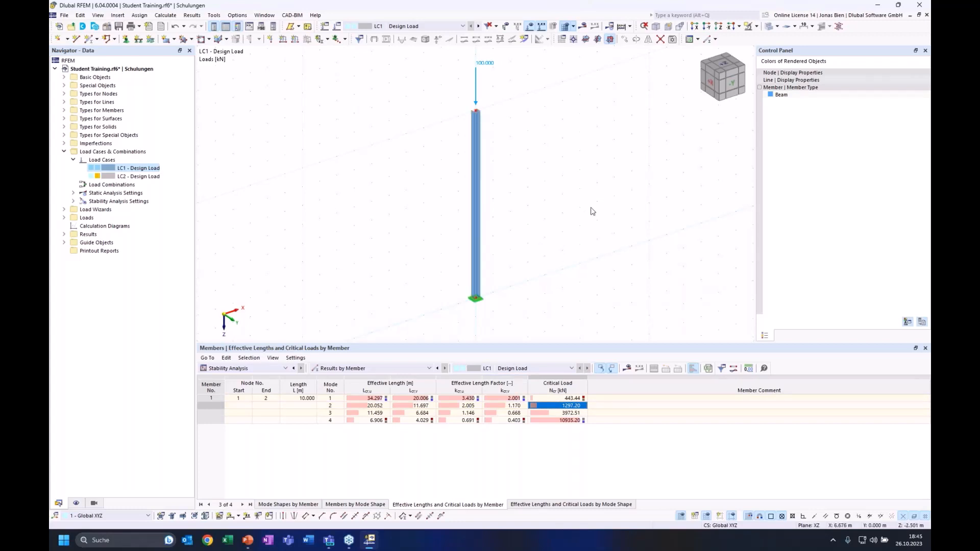
{"action": "middle_click_drag", "start_coordinate": [580, 206], "coordinate": [573, 208], "text": "ctrl"}
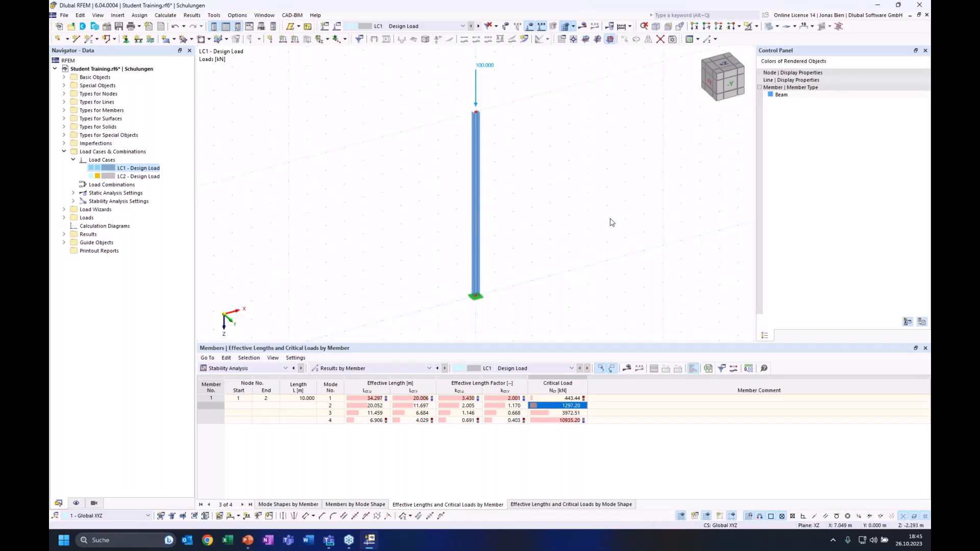
{"action": "mouse_move", "coordinate": [579, 223]}
{"action": "middle_mouse_down", "text": "ctrl"}
{"action": "mouse_move", "coordinate": [530, 214]}
{"action": "mouse_move", "coordinate": [568, 226]}
{"action": "middle_mouse_up", "text": "ctrl"}
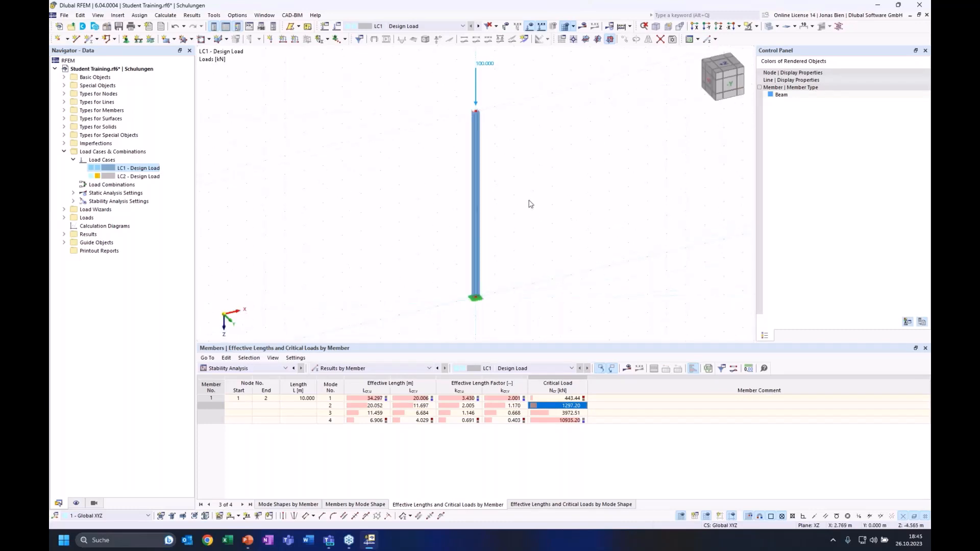
{"action": "left_click_drag", "start_coordinate": [439, 49], "coordinate": [546, 146]}
{"action": "left_click", "coordinate": [562, 205]}
{"action": "middle_click_drag", "start_coordinate": [577, 225], "coordinate": [567, 229]}
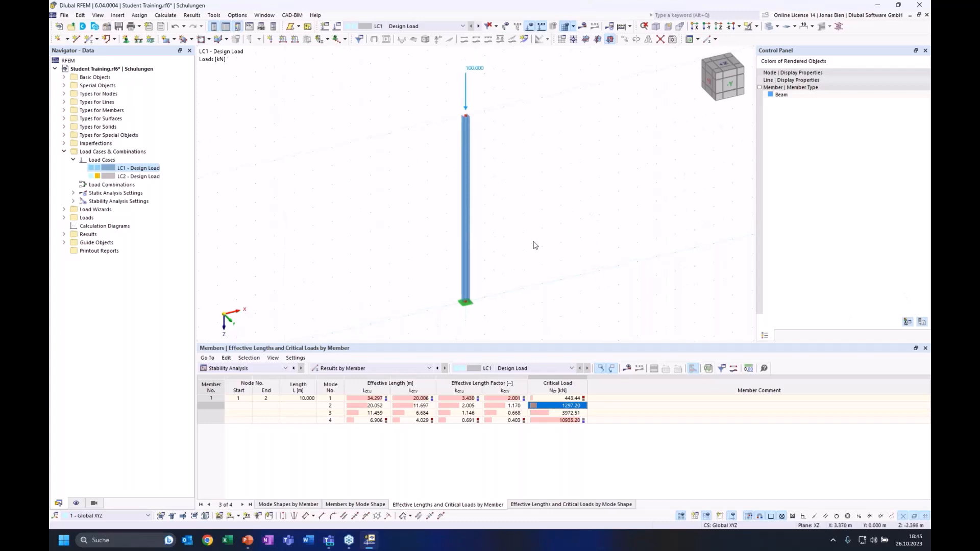
{"action": "left_click_drag", "start_coordinate": [432, 67], "coordinate": [511, 153]}
{"action": "left_click_drag", "start_coordinate": [437, 60], "coordinate": [516, 132]}
{"action": "middle_click_drag", "start_coordinate": [539, 205], "coordinate": [528, 193], "text": "ctrl"}
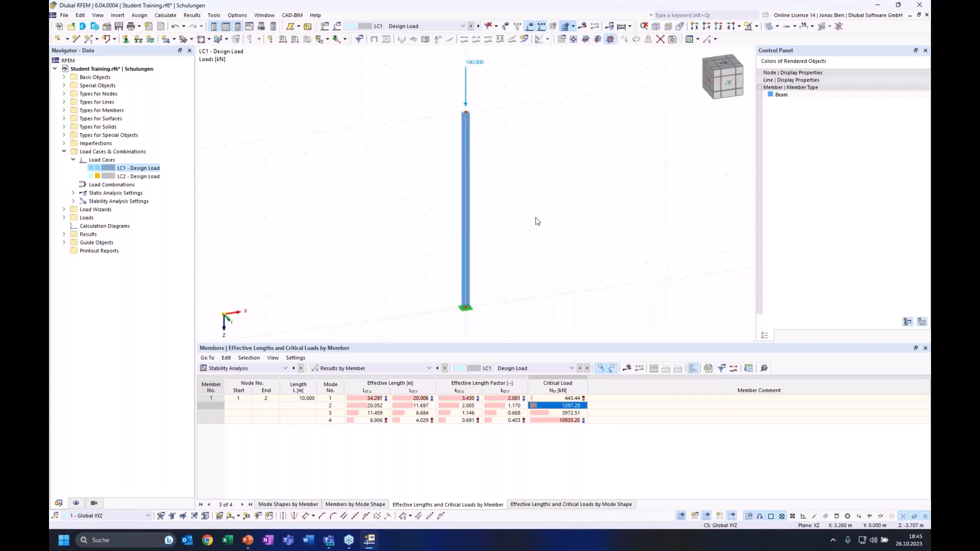
Shorten the column to 4 m by lowering its head node 6 m, and copy it with its support and load 10 m along X
{"action": "middle_click_drag", "start_coordinate": [565, 231], "coordinate": [553, 233]}
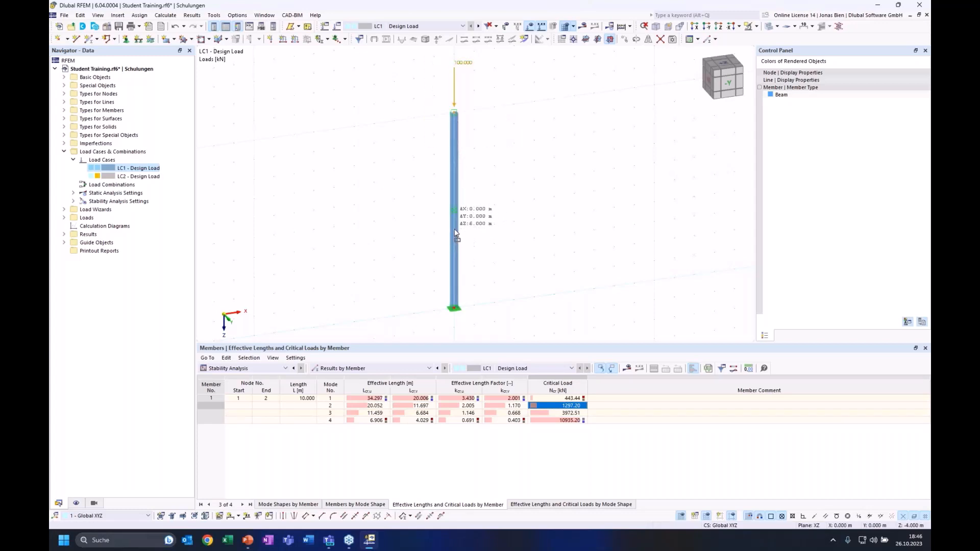
{"action": "left_click_drag", "start_coordinate": [454, 113], "coordinate": [455, 229]}
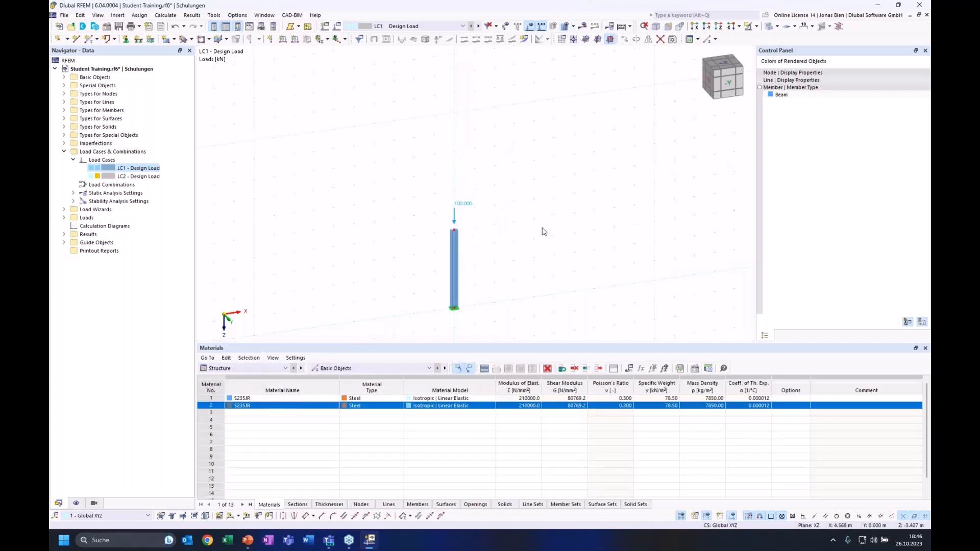
{"action": "middle_click_drag", "start_coordinate": [531, 256], "coordinate": [544, 253], "text": "ctrl"}
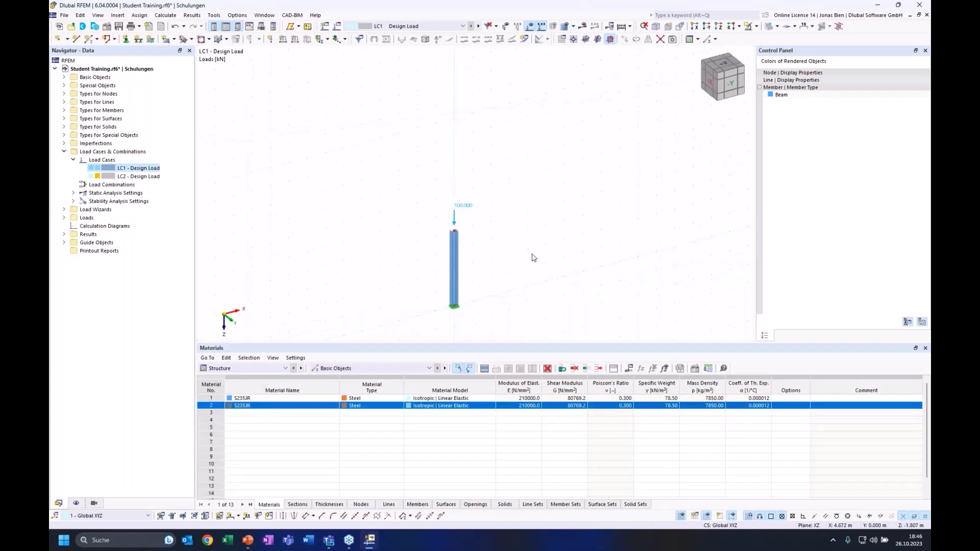
{"action": "left_click_drag", "start_coordinate": [372, 164], "coordinate": [572, 342]}
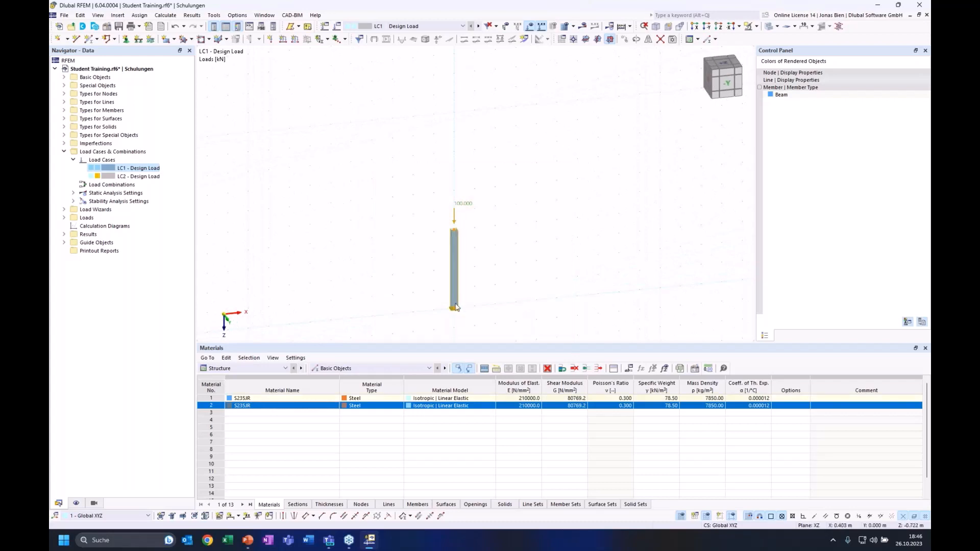
{"action": "left_click_drag", "start_coordinate": [454, 308], "coordinate": [660, 291], "text": "ctrl"}
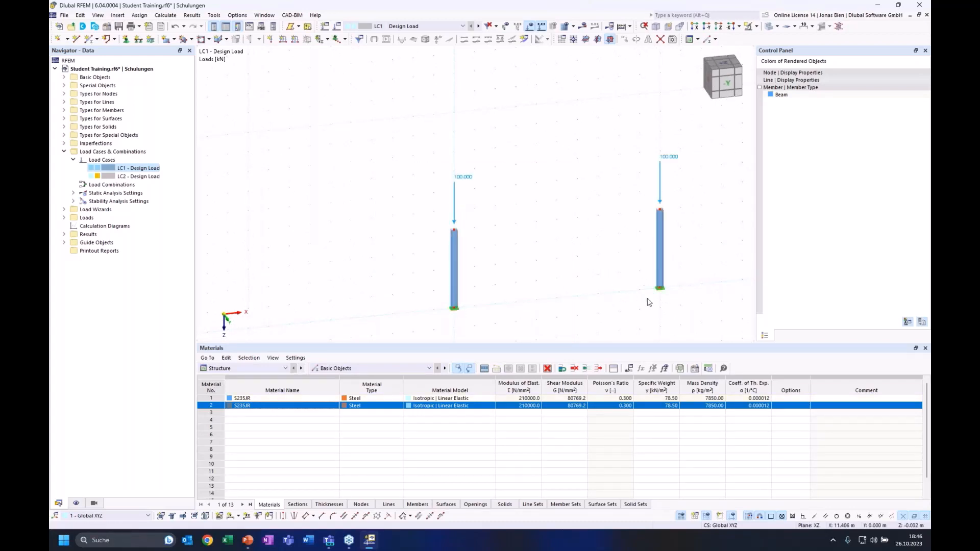
{"action": "left_click", "coordinate": [707, 26]}
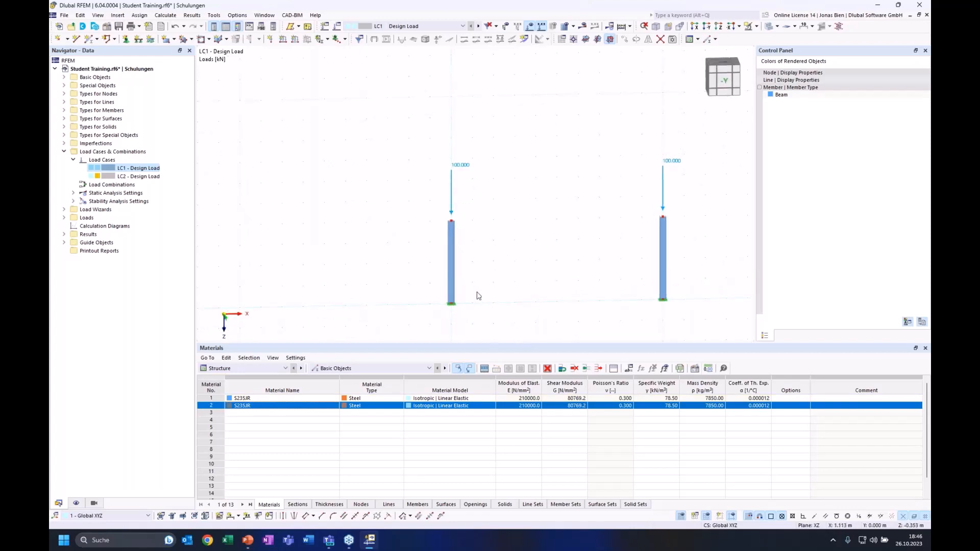
Connect the two column heads with a new HEB 300 beam member in S235JR to form a portal frame
{"action": "left_click", "coordinate": [88, 39]}
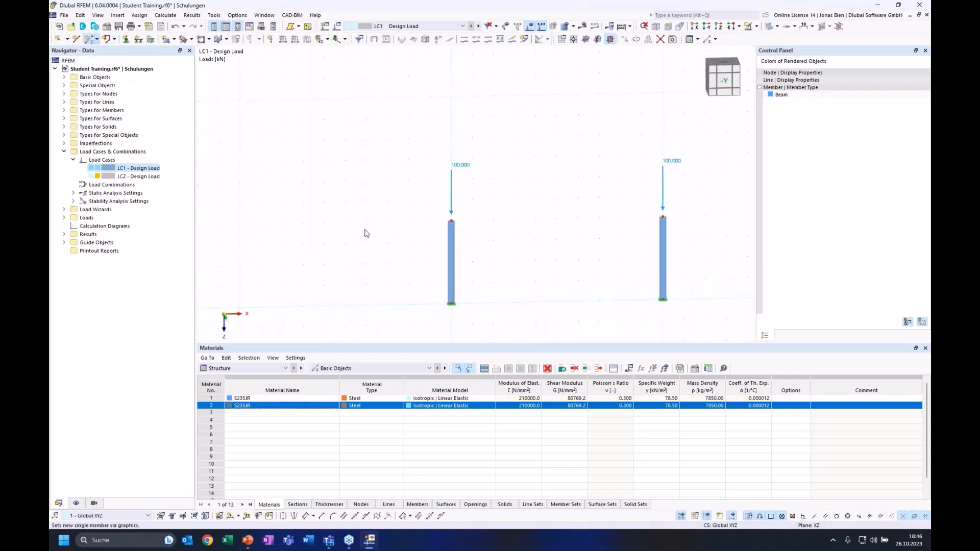
{"action": "left_click", "coordinate": [214, 113]}
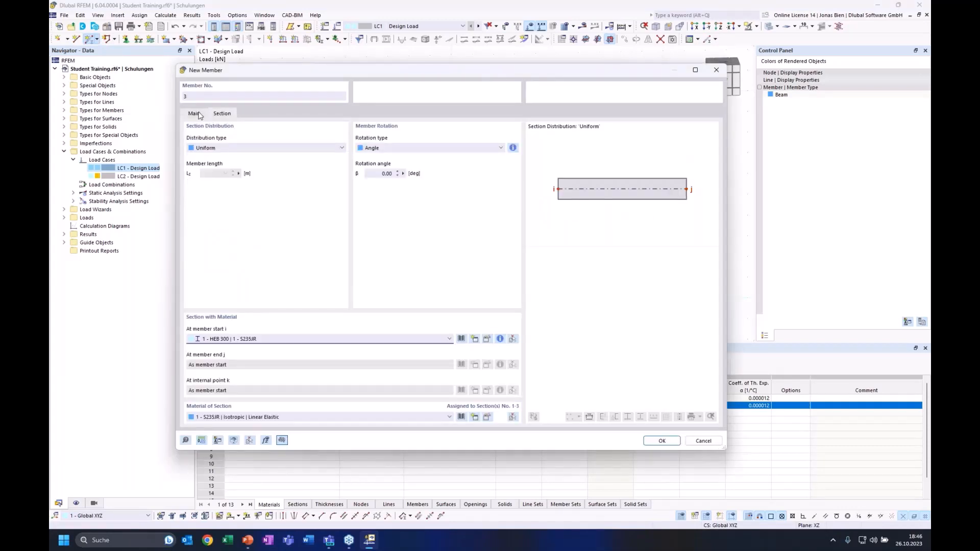
{"action": "left_click", "coordinate": [195, 114]}
{"action": "left_click", "coordinate": [662, 440]}
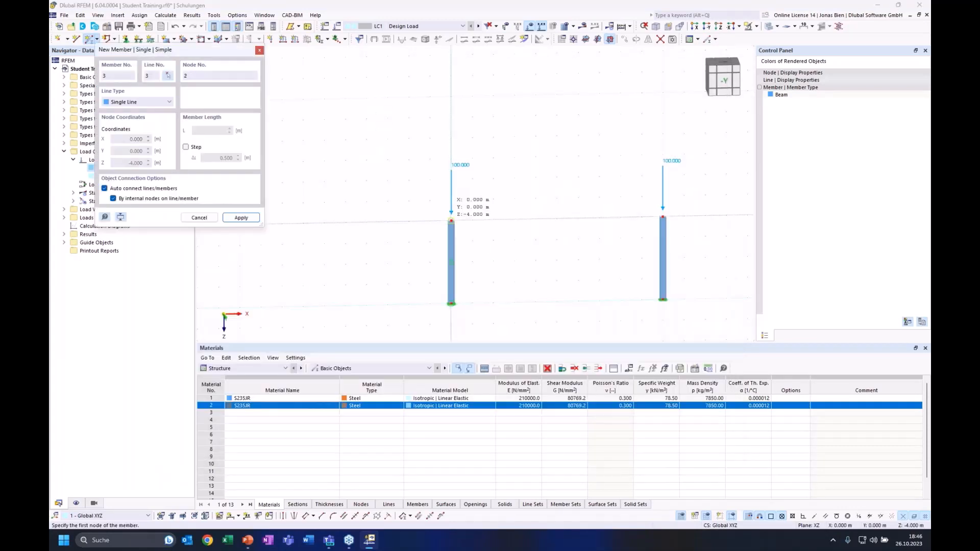
{"action": "left_click", "coordinate": [451, 220]}
{"action": "left_click", "coordinate": [663, 216]}
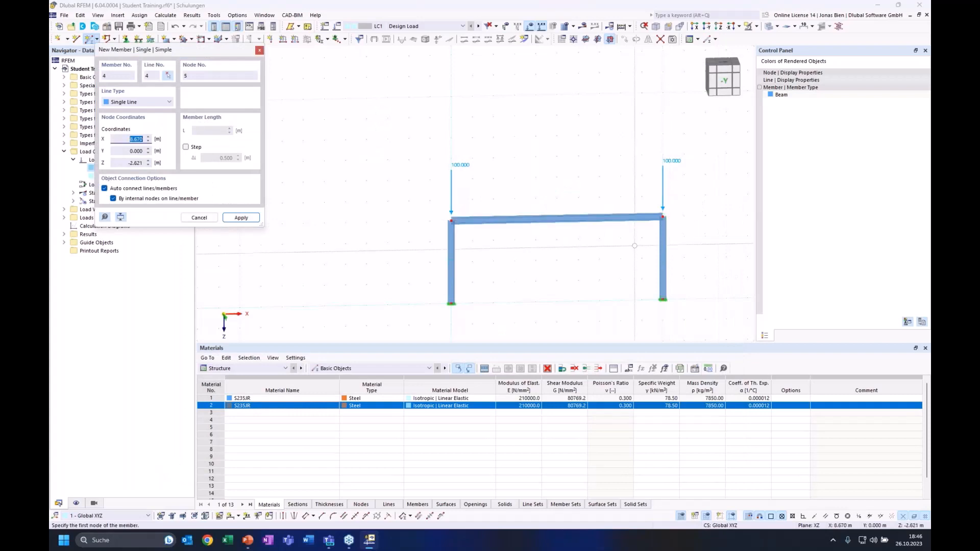
{"action": "key", "text": "Escape"}
Calculate the portal frame under LC1 and display the stability analysis results with the first mode shape and critical load factors
{"action": "middle_click_drag", "start_coordinate": [638, 262], "coordinate": [560, 275], "text": "ctrl"}
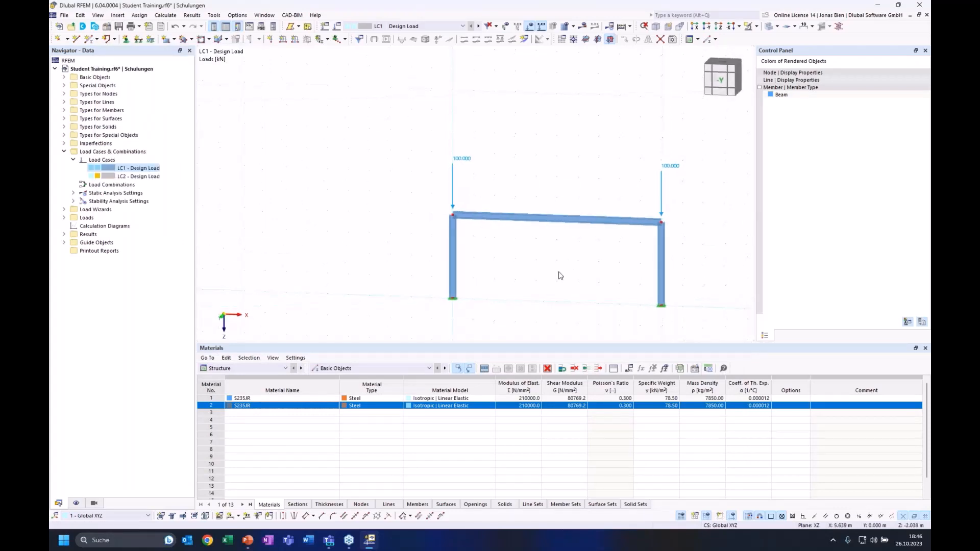
{"action": "scroll", "coordinate": [560, 276], "scroll_direction": "up", "scroll_amount": 1}
{"action": "left_click", "coordinate": [720, 80]}
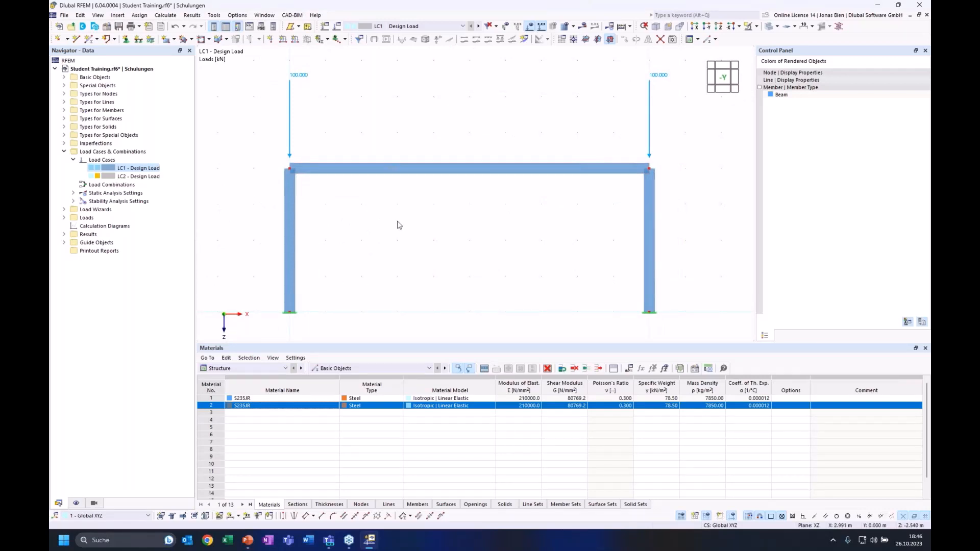
{"action": "middle_click_drag", "start_coordinate": [415, 257], "coordinate": [488, 254], "text": "ctrl"}
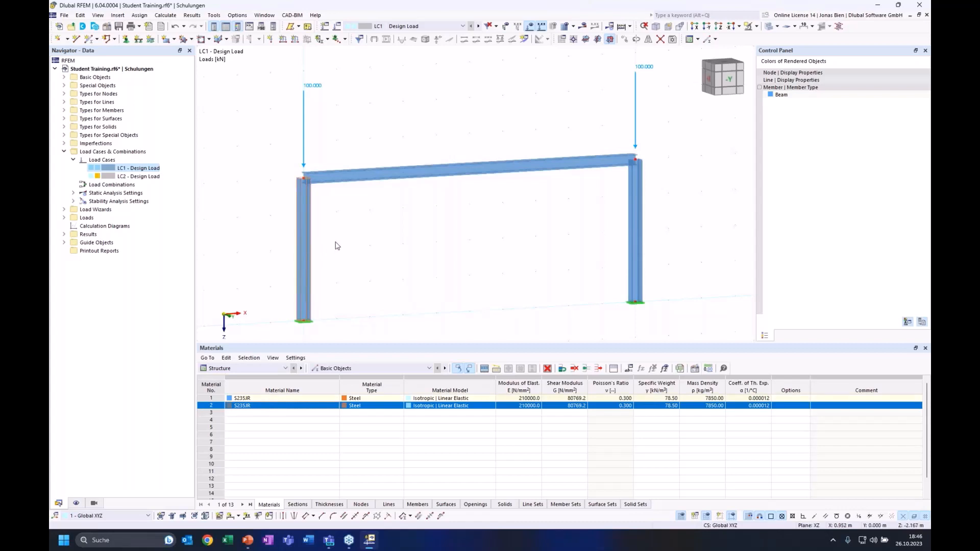
{"action": "left_click", "coordinate": [303, 250]}
{"action": "middle_click_drag", "start_coordinate": [479, 211], "coordinate": [483, 211]}
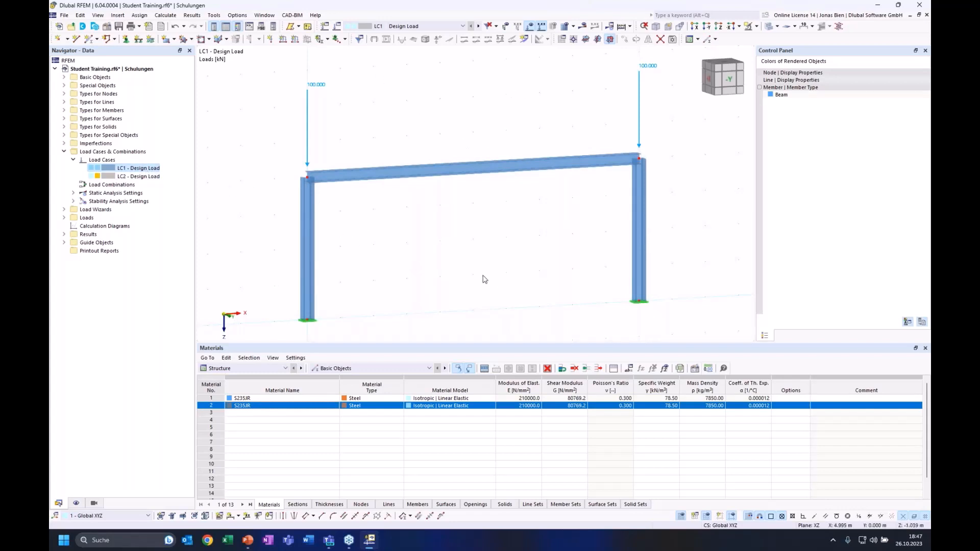
{"action": "left_click", "coordinate": [582, 26]}
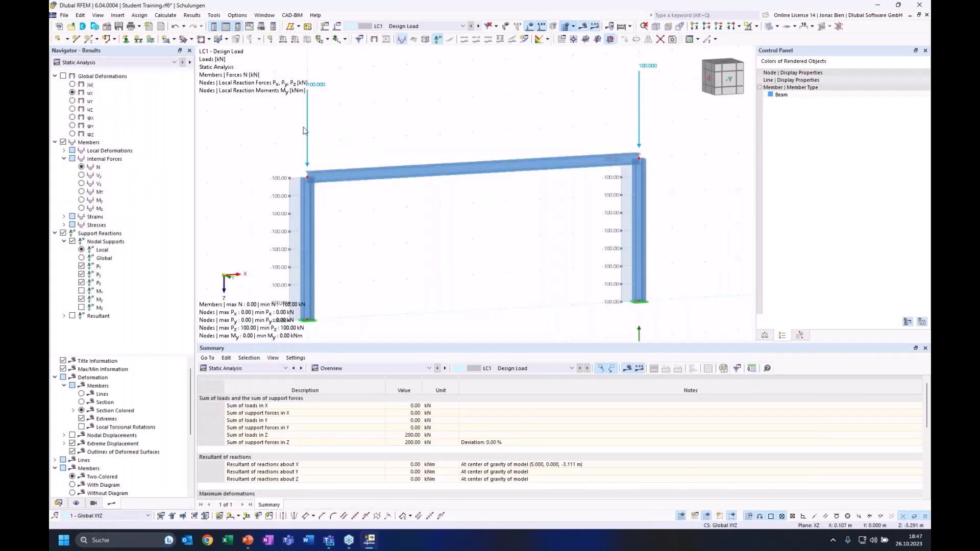
{"action": "left_click", "coordinate": [123, 76]}
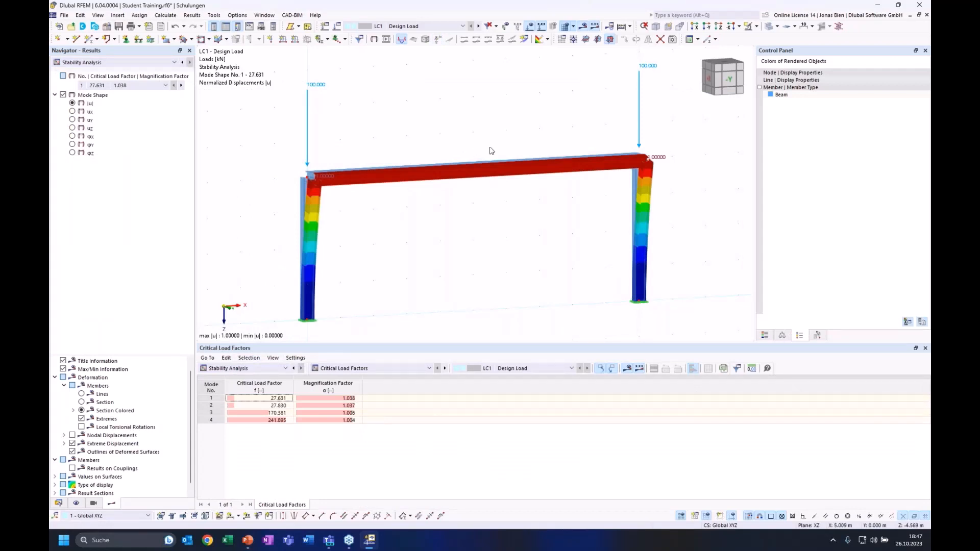
Examine the frame's first buckling mode shape from the side and in perspective, together with its critical load factor
{"action": "middle_click_drag", "start_coordinate": [482, 130], "coordinate": [593, 120], "text": "ctrl"}
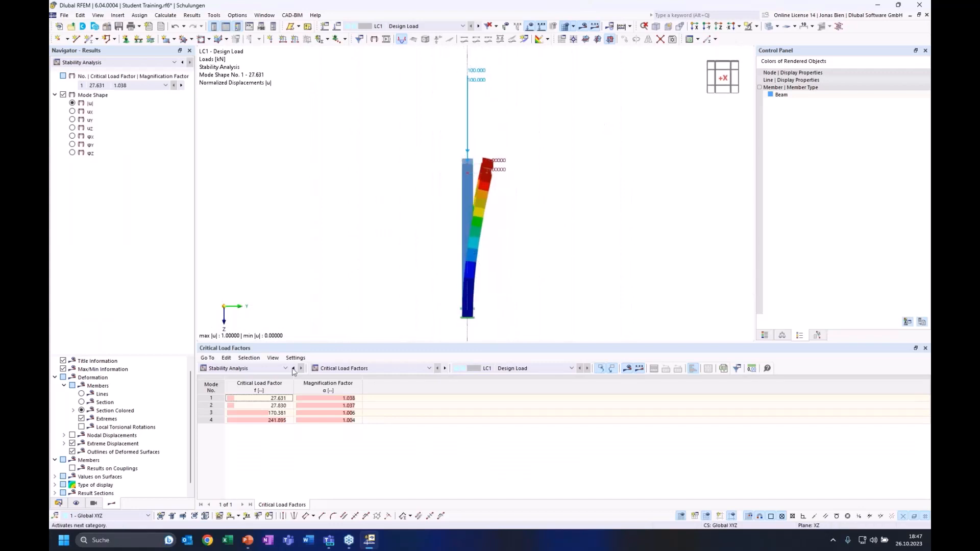
{"action": "left_click", "coordinate": [275, 399]}
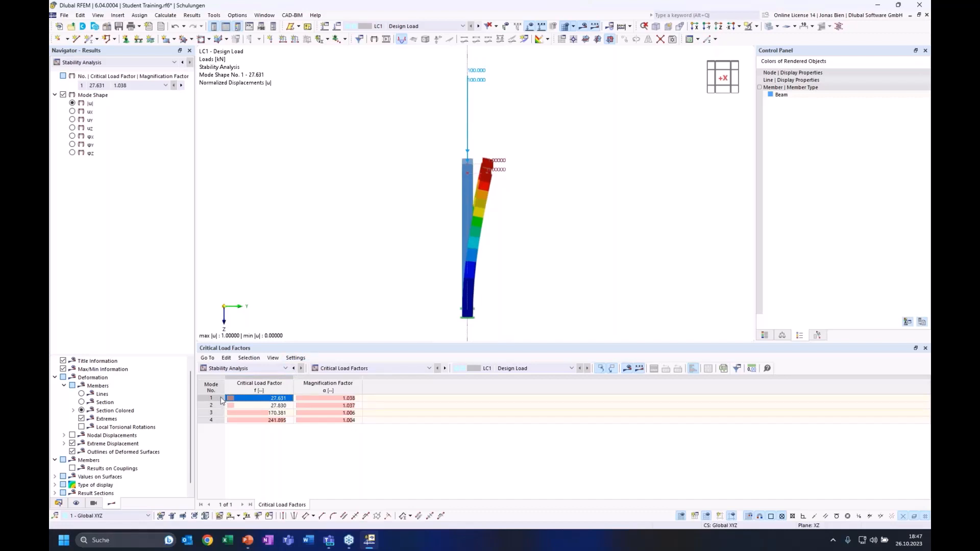
{"action": "middle_click_drag", "start_coordinate": [584, 200], "coordinate": [577, 190], "text": "ctrl"}
{"action": "middle_click_drag", "start_coordinate": [558, 156], "coordinate": [568, 159], "text": "ctrl"}
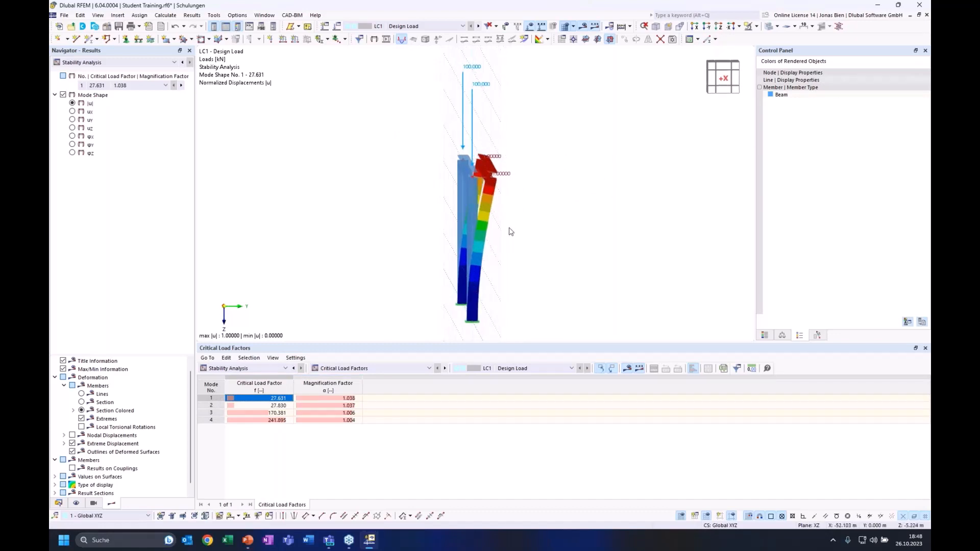
{"action": "middle_click_drag", "start_coordinate": [510, 231], "coordinate": [479, 206], "text": "ctrl"}
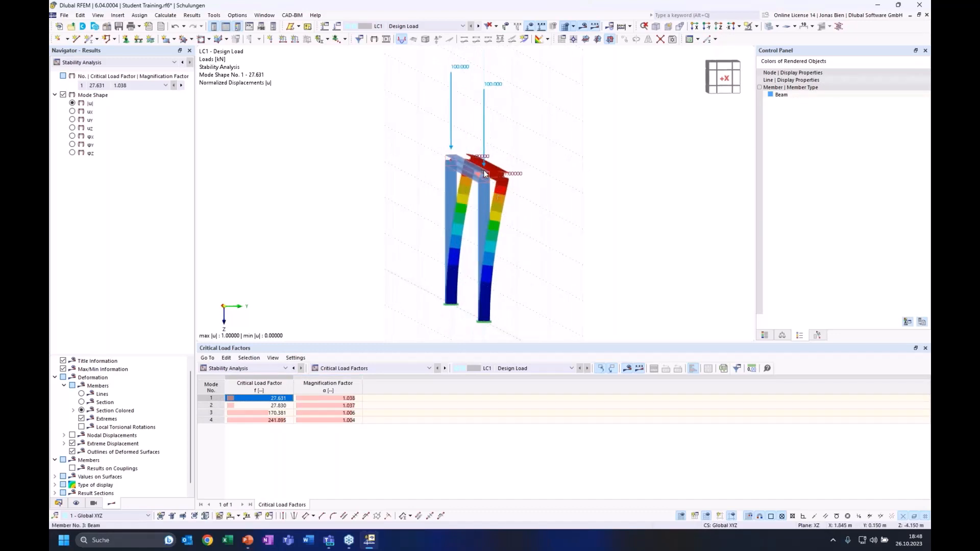
{"action": "middle_click_drag", "start_coordinate": [560, 190], "coordinate": [478, 164], "text": "ctrl"}
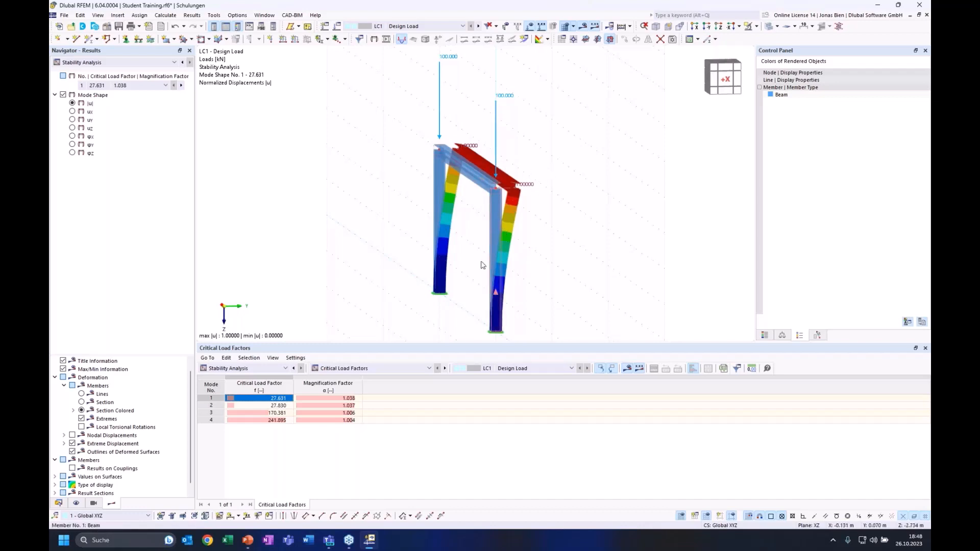
{"action": "middle_click_drag", "start_coordinate": [503, 218], "coordinate": [507, 231], "text": "ctrl"}
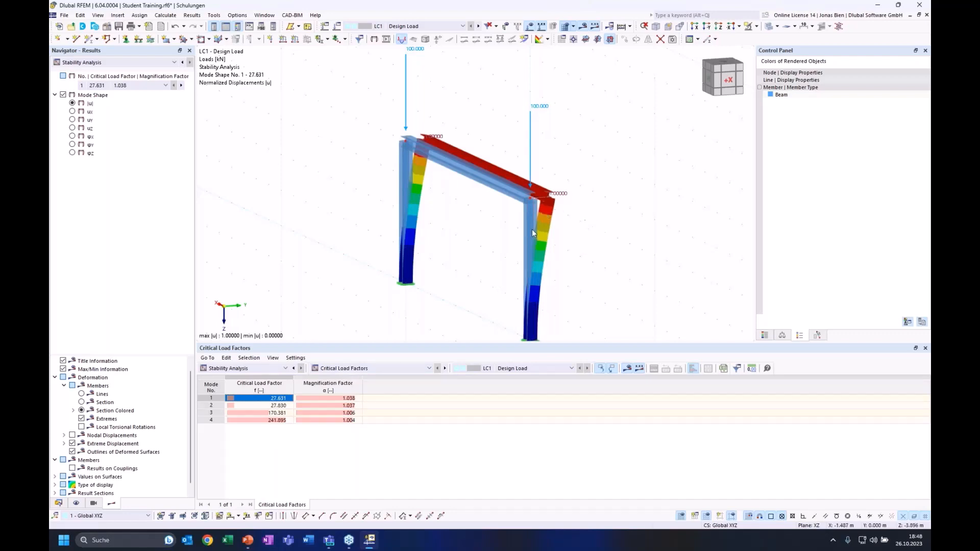
Examine the portal frame's second mode shape in perspective and its third mode shape in the frame plane
{"action": "key", "text": "Down"}
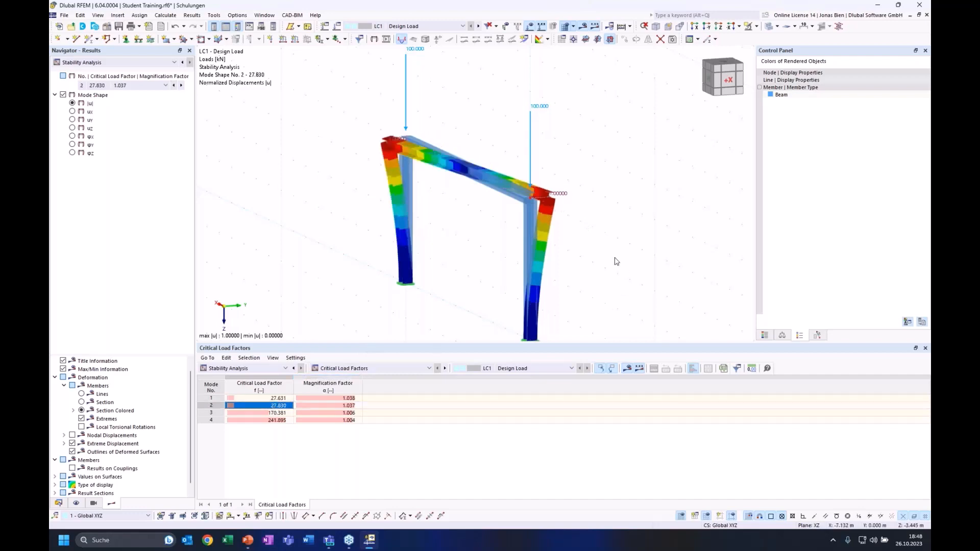
{"action": "mouse_move", "coordinate": [616, 261]}
{"action": "middle_mouse_down", "text": "ctrl"}
{"action": "mouse_move", "coordinate": [602, 280]}
{"action": "mouse_move", "coordinate": [632, 278]}
{"action": "mouse_move", "coordinate": [649, 245]}
{"action": "mouse_move", "coordinate": [648, 224]}
{"action": "mouse_move", "coordinate": [668, 252]}
{"action": "mouse_move", "coordinate": [562, 263]}
{"action": "mouse_move", "coordinate": [607, 247]}
{"action": "middle_mouse_up", "text": "ctrl"}
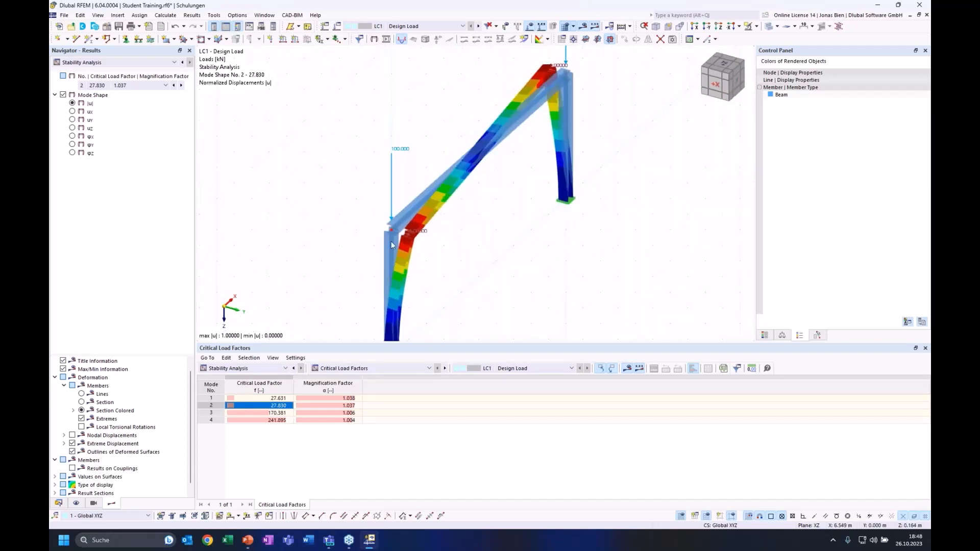
{"action": "middle_click_drag", "start_coordinate": [543, 277], "coordinate": [536, 225], "text": "ctrl"}
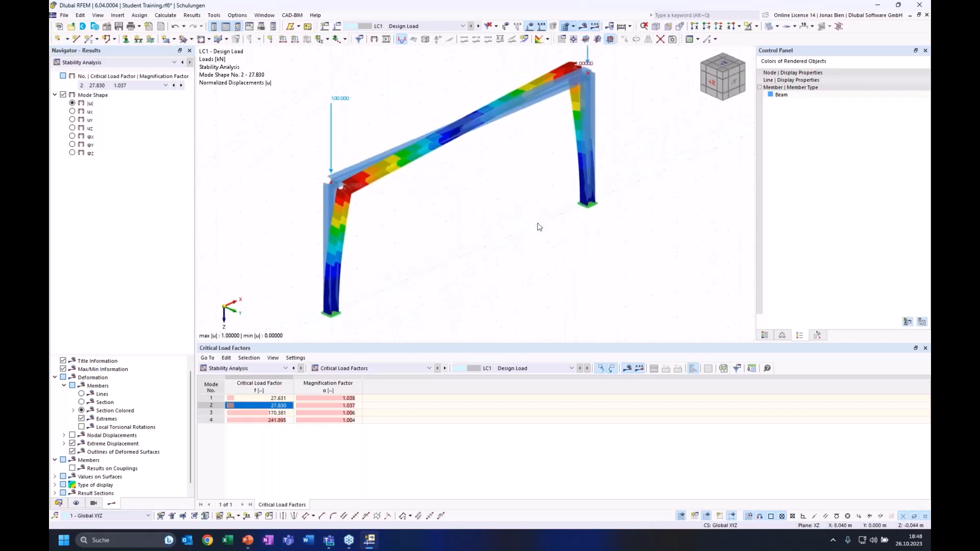
{"action": "left_click", "coordinate": [275, 415]}
{"action": "middle_click_drag", "start_coordinate": [538, 259], "coordinate": [503, 248], "text": "ctrl"}
{"action": "left_click", "coordinate": [718, 85]}
{"action": "left_click", "coordinate": [727, 81]}
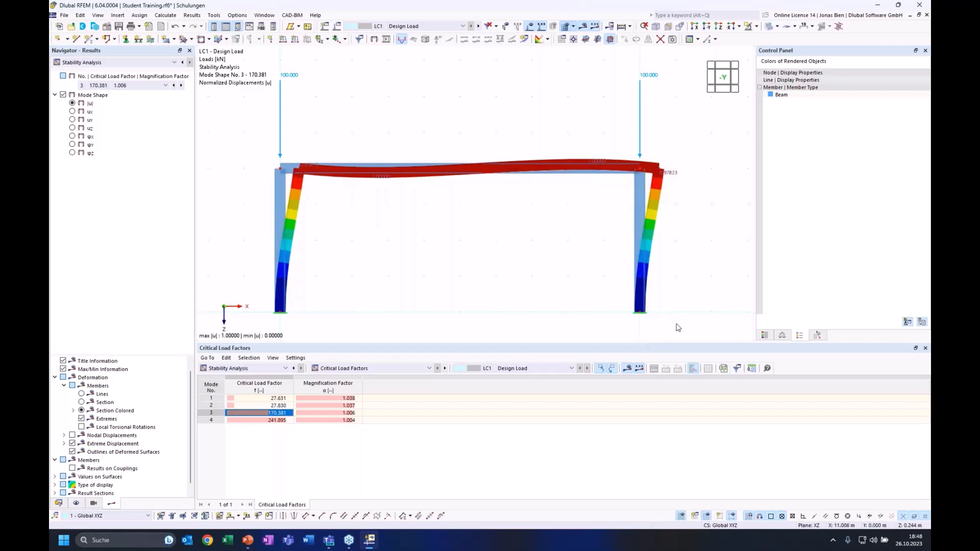
Delete the beam and the second column, and calculate the remaining single column under LC1 to display its stability analysis results
{"action": "left_click_drag", "start_coordinate": [680, 330], "coordinate": [576, 199]}
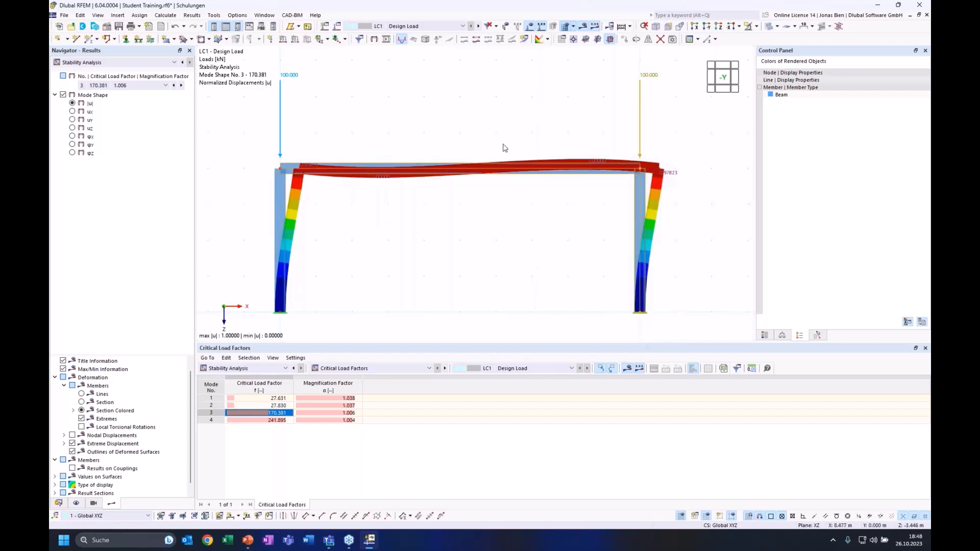
{"action": "key", "text": "Delete"}
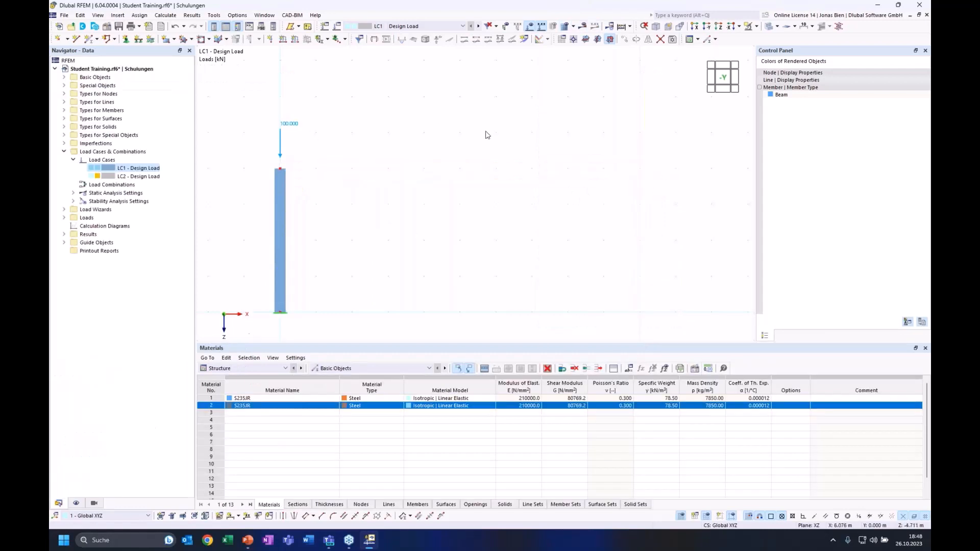
{"action": "left_click", "coordinate": [584, 26]}
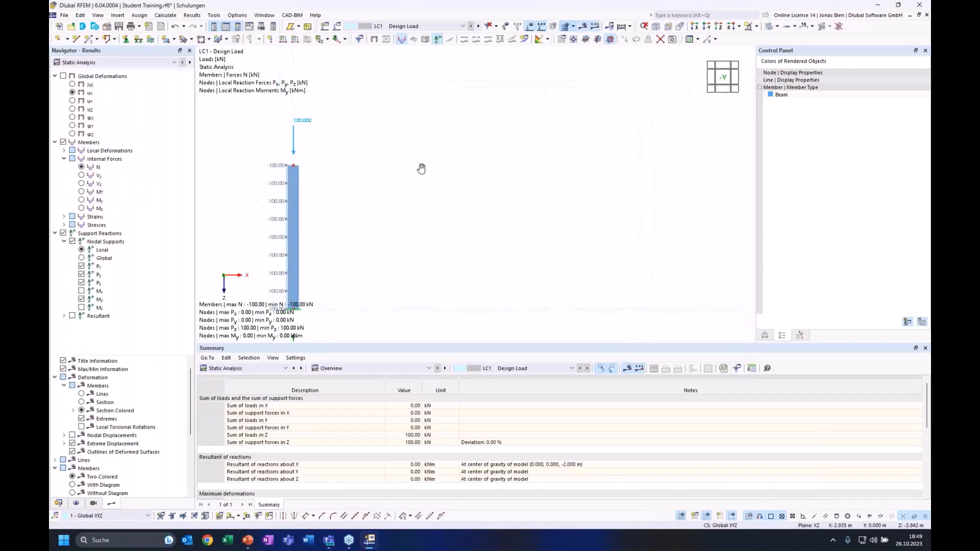
{"action": "middle_click_drag", "start_coordinate": [421, 168], "coordinate": [549, 127]}
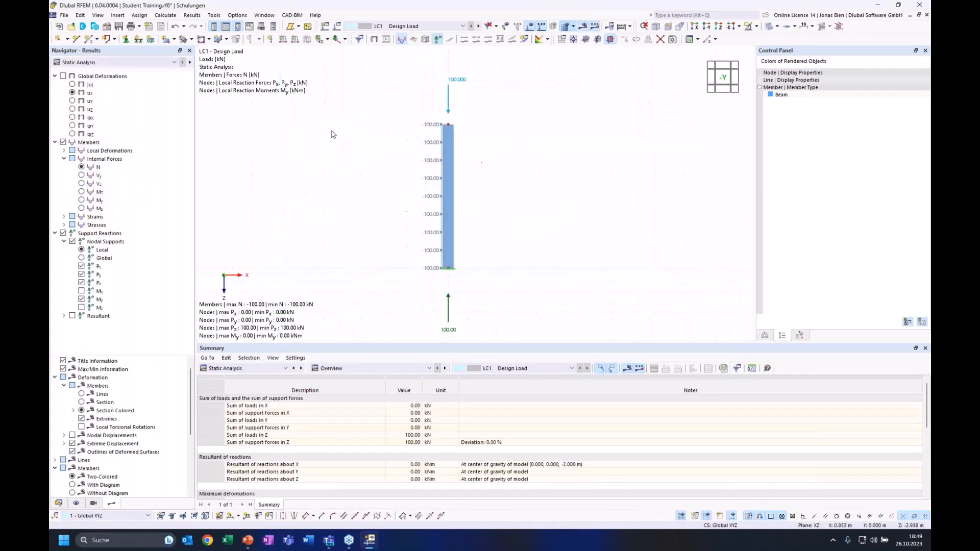
{"action": "left_click", "coordinate": [101, 65]}
{"action": "left_click", "coordinate": [92, 80]}
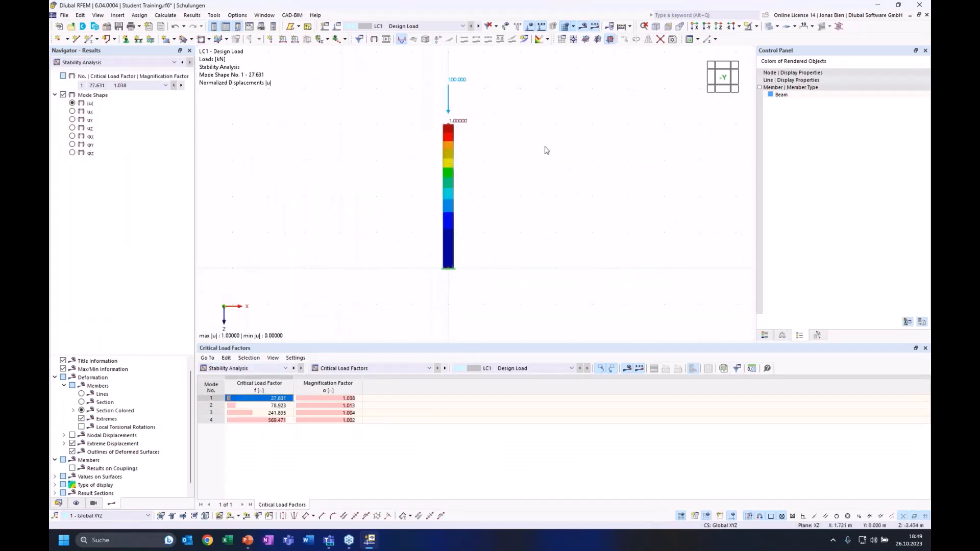
Examine the single column's first and second mode shapes from the X and Y sides with their critical load factors
{"action": "middle_click_drag", "start_coordinate": [560, 151], "coordinate": [572, 152], "text": "ctrl"}
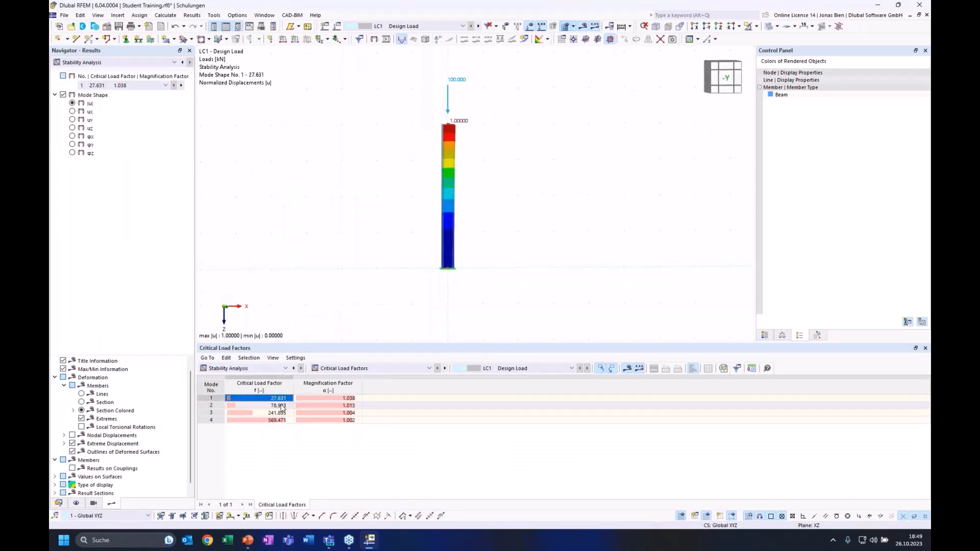
{"action": "middle_click_drag", "start_coordinate": [447, 213], "coordinate": [512, 210], "text": "ctrl"}
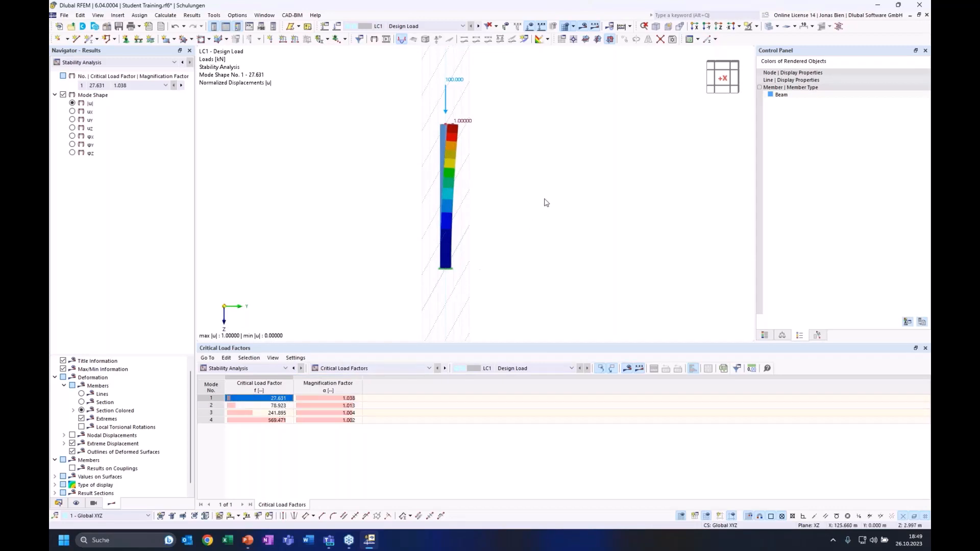
{"action": "left_click", "coordinate": [268, 406]}
{"action": "middle_click_drag", "start_coordinate": [478, 204], "coordinate": [361, 204], "text": "ctrl"}
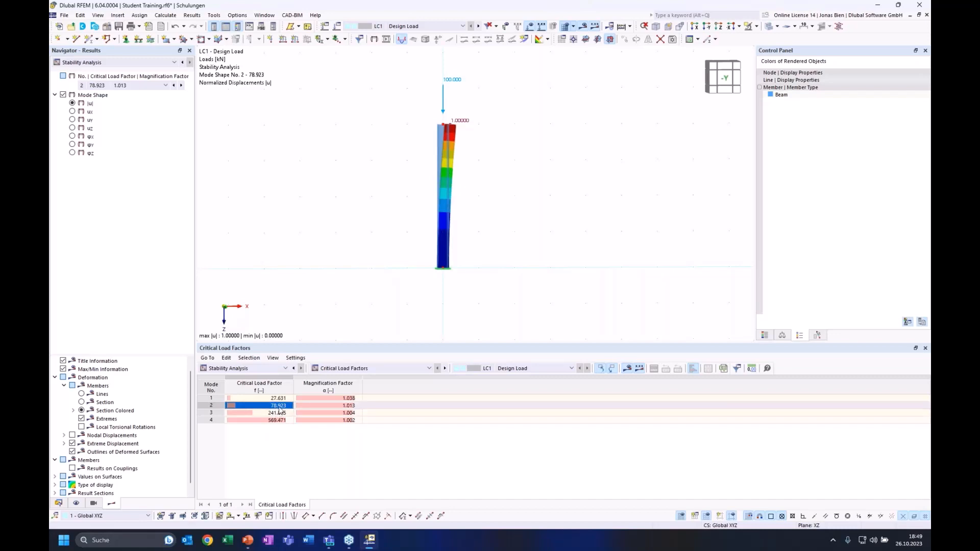
Show the stability results by member and examine the single column's effective lengths, effective length factors and critical loads
{"action": "left_click", "coordinate": [358, 368]}
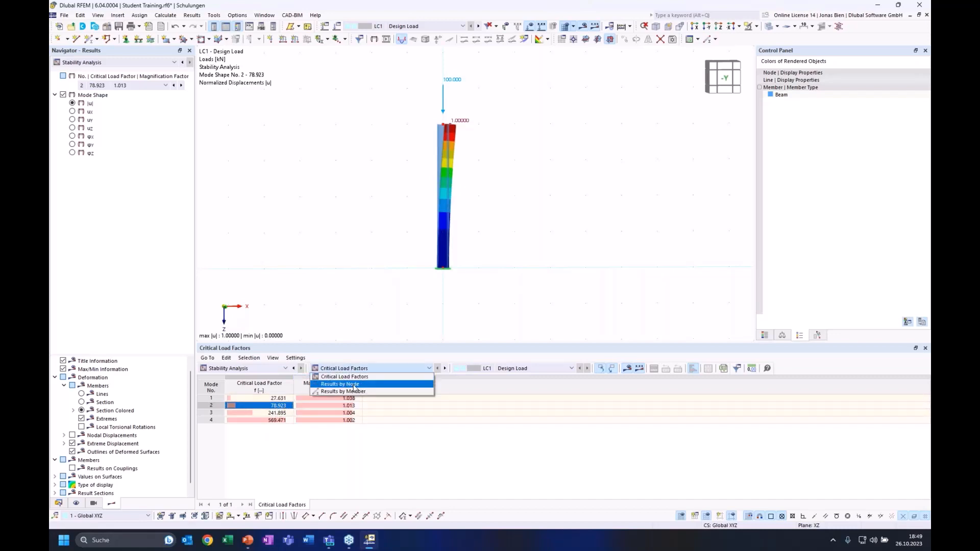
{"action": "left_click", "coordinate": [351, 393]}
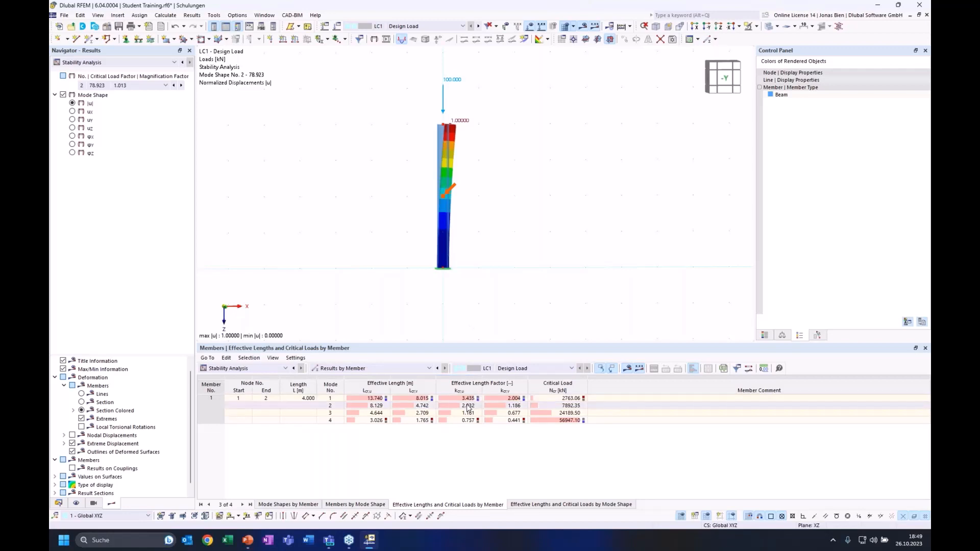
{"action": "left_click", "coordinate": [468, 406]}
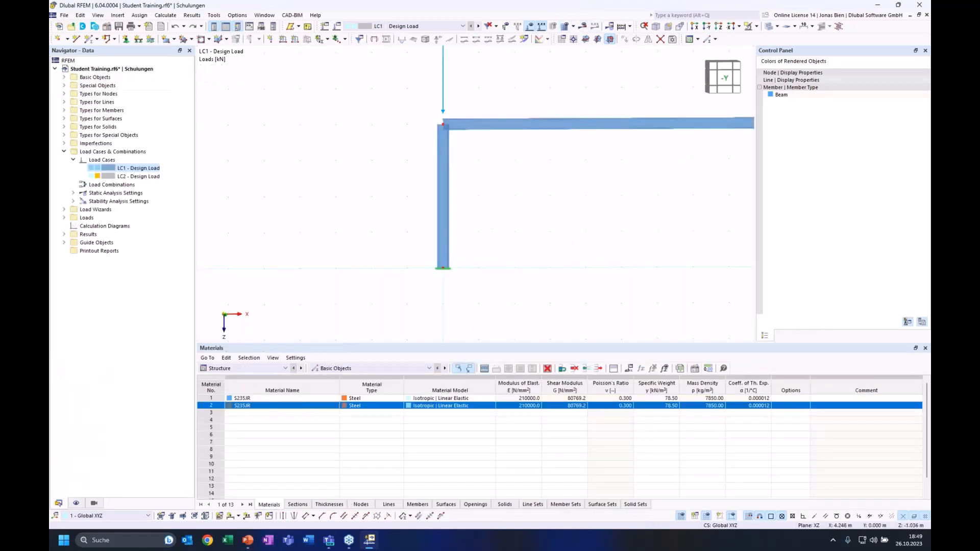
Undo the deletion to restore the portal frame, recalculate it under LC1 and display mode shape 3
{"action": "middle_click_drag", "start_coordinate": [568, 246], "coordinate": [477, 245]}
{"action": "scroll", "coordinate": [461, 228], "scroll_direction": "down", "scroll_amount": 1}
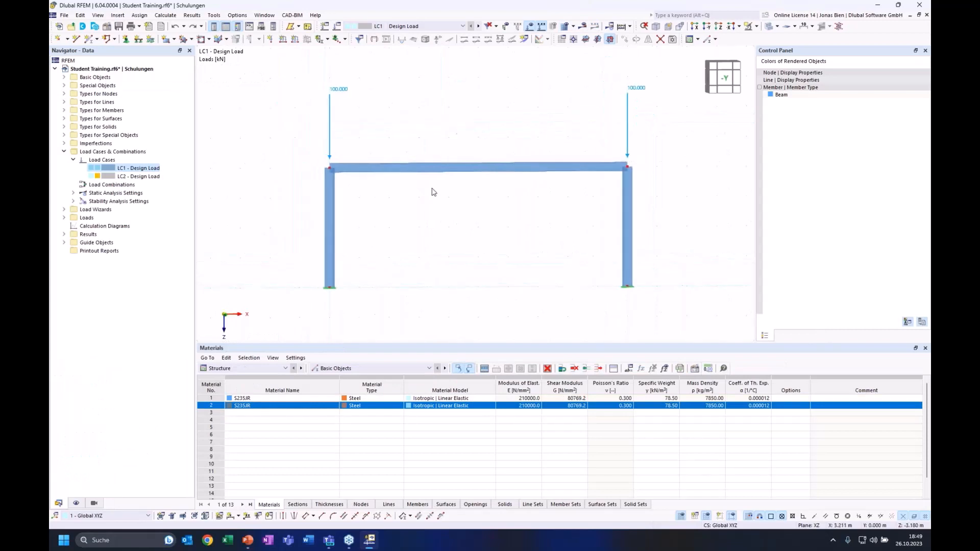
{"action": "left_click", "coordinate": [582, 26]}
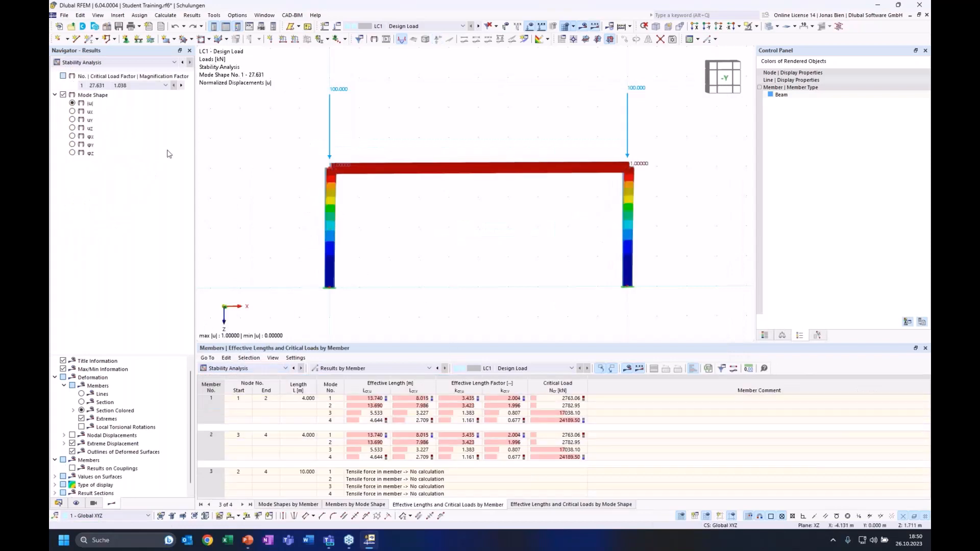
{"action": "left_click", "coordinate": [116, 86]}
{"action": "left_click", "coordinate": [118, 107]}
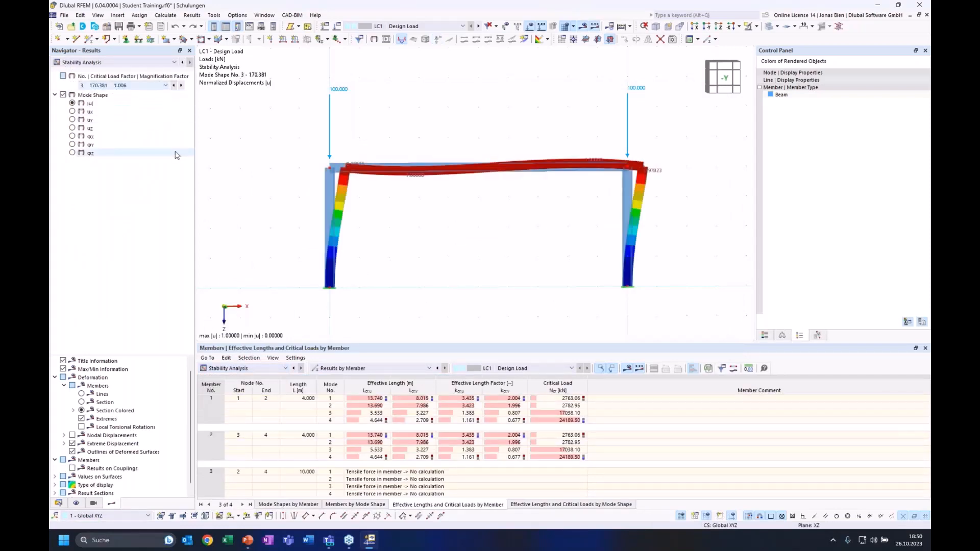
Examine the effective length and effective length factor of column member 1 for mode 3 against the frame's sway shape
{"action": "left_click", "coordinate": [240, 368]}
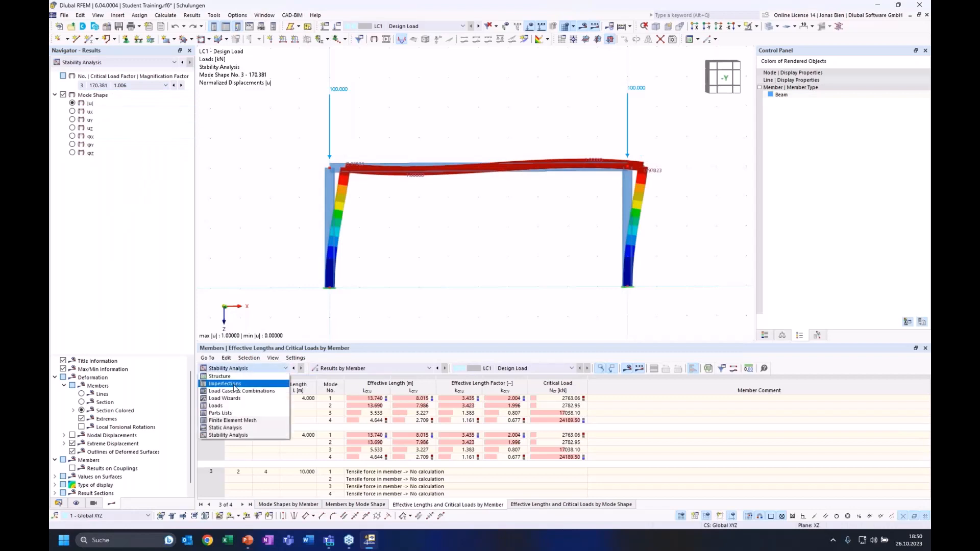
{"action": "left_click", "coordinate": [385, 227]}
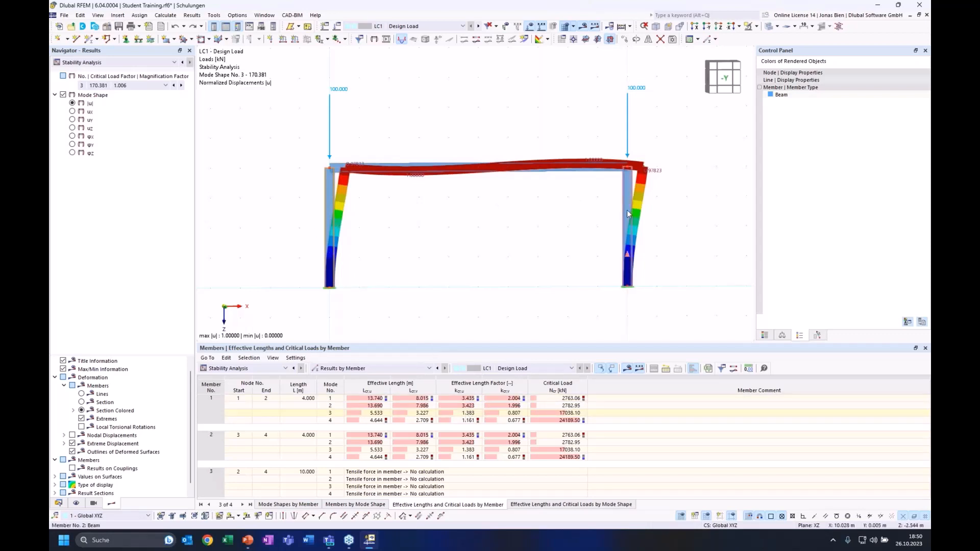
{"action": "left_click", "coordinate": [336, 415]}
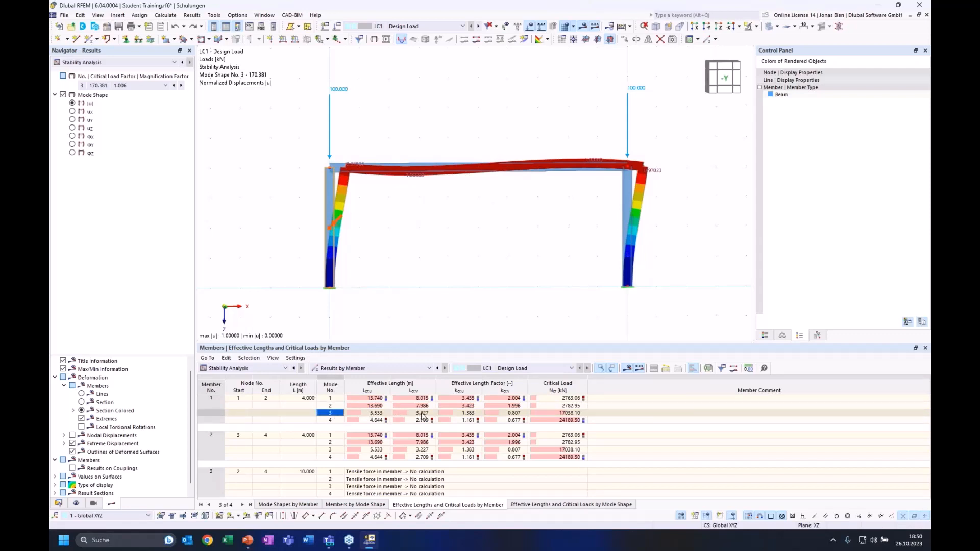
{"action": "left_click", "coordinate": [418, 414]}
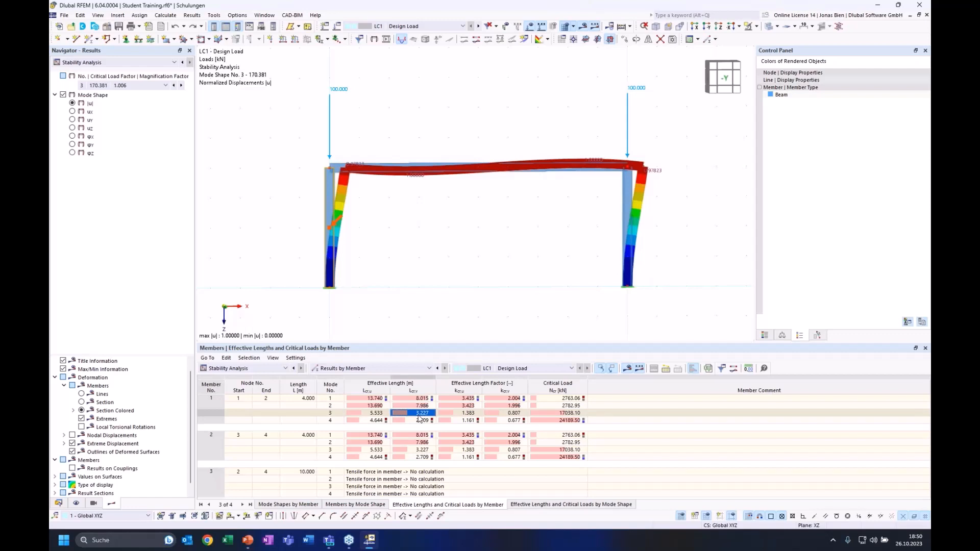
{"action": "left_click", "coordinate": [463, 415]}
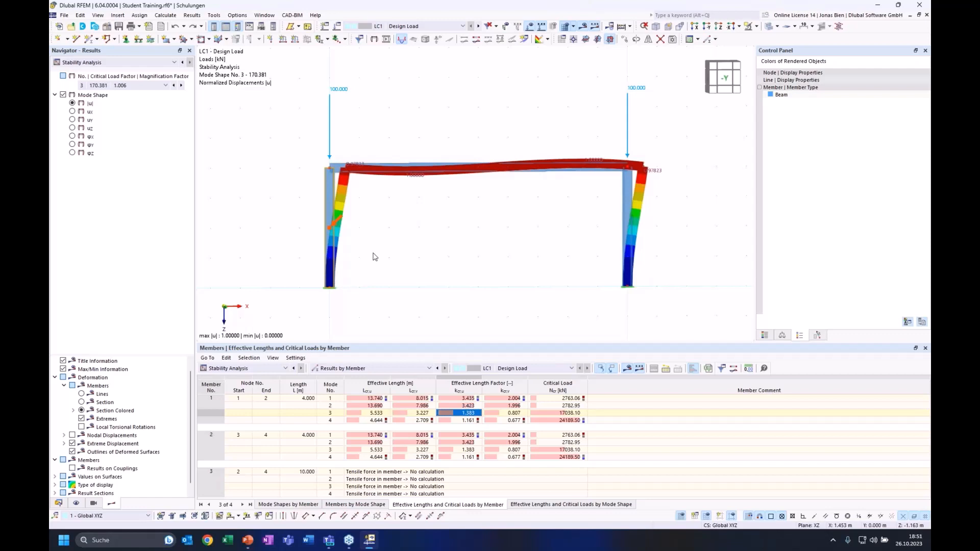
{"action": "middle_click_drag", "start_coordinate": [379, 254], "coordinate": [423, 262], "text": "ctrl"}
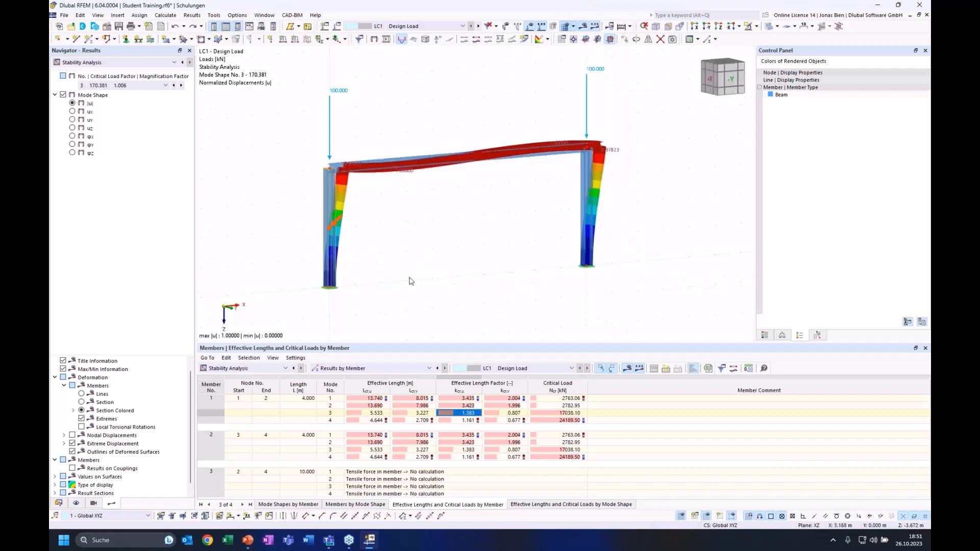
{"action": "middle_click_drag", "start_coordinate": [504, 223], "coordinate": [502, 227]}
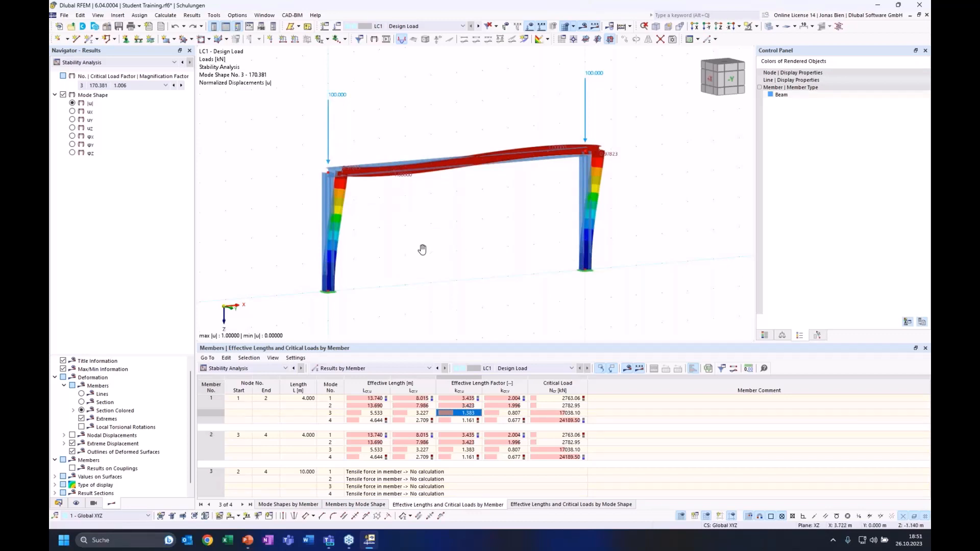
{"action": "middle_click_drag", "start_coordinate": [420, 250], "coordinate": [456, 271]}
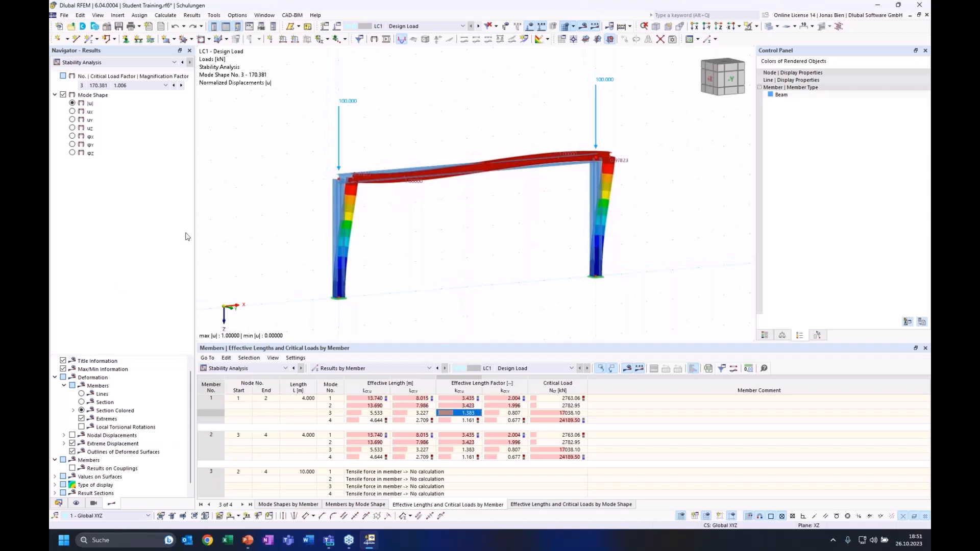
Create a new nodal support in Global XYZ that restrains only the uY translation and leaves all other displacements and rotations free
{"action": "left_click", "coordinate": [126, 39]}
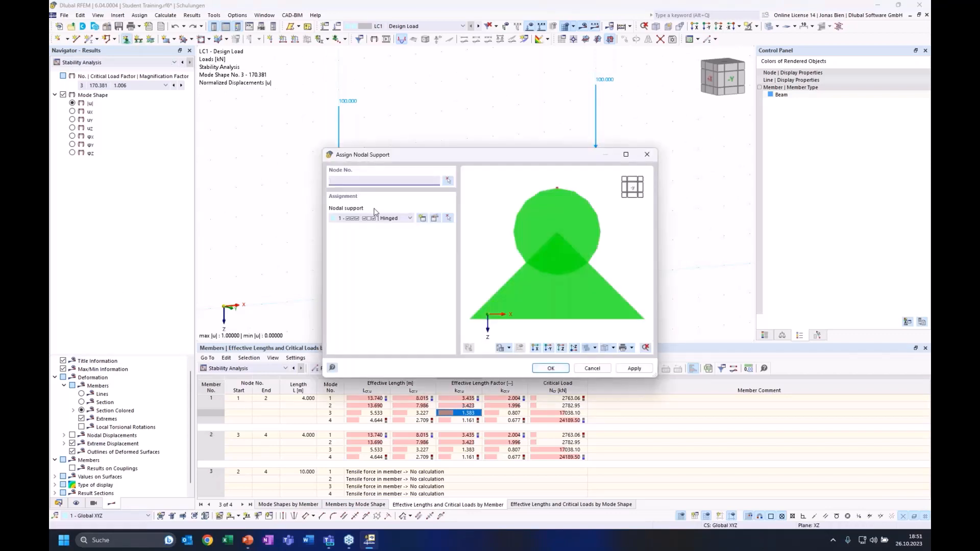
{"action": "left_click", "coordinate": [386, 220]}
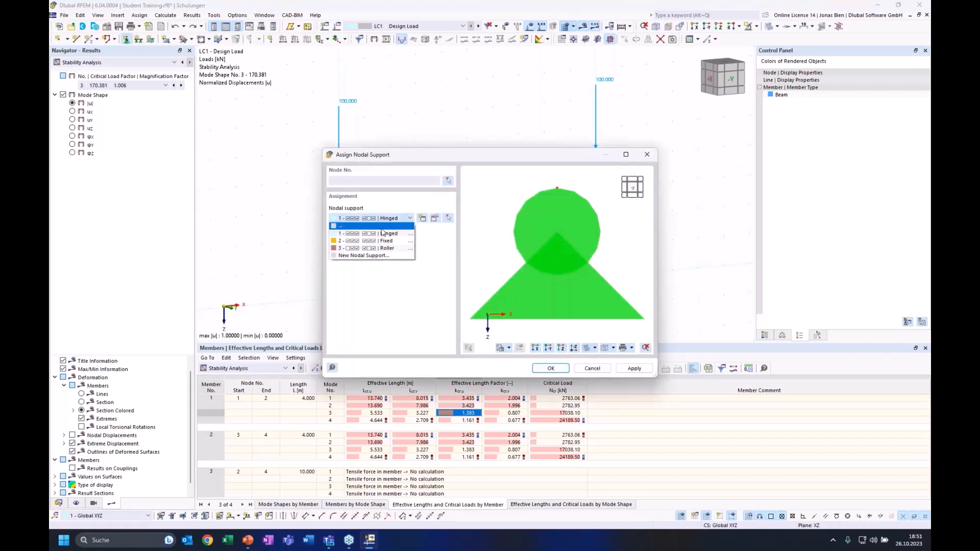
{"action": "left_click", "coordinate": [373, 260]}
{"action": "left_click", "coordinate": [422, 218]}
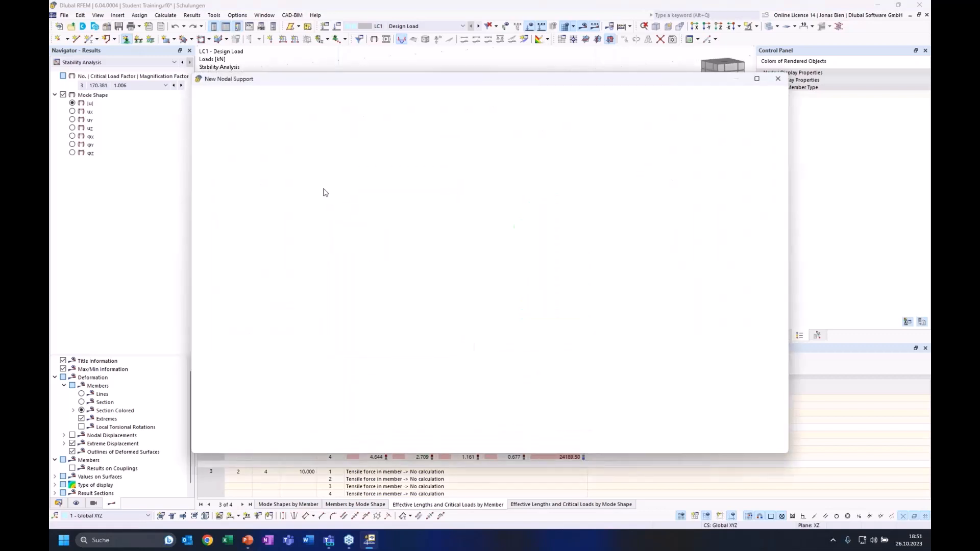
{"action": "left_click", "coordinate": [306, 194]}
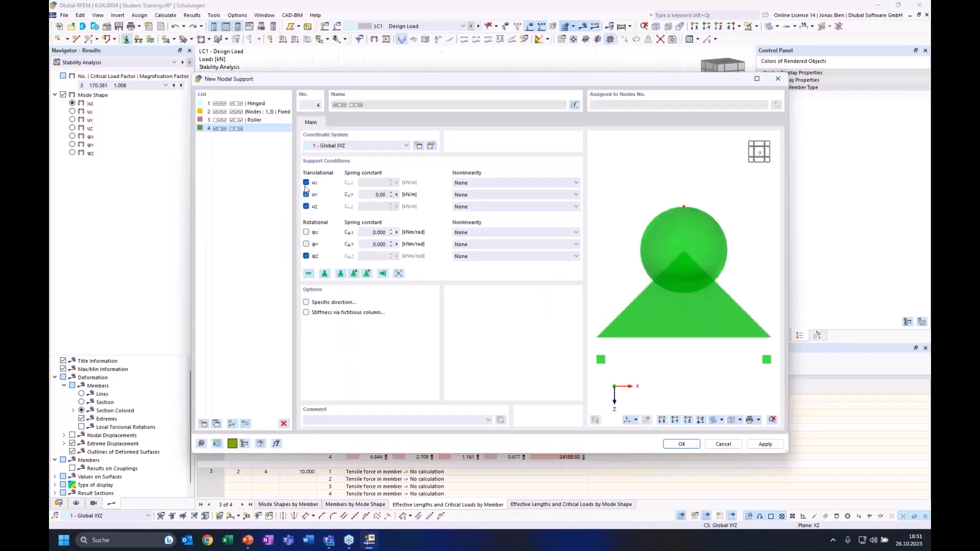
{"action": "left_click_drag", "start_coordinate": [339, 85], "coordinate": [450, 105]}
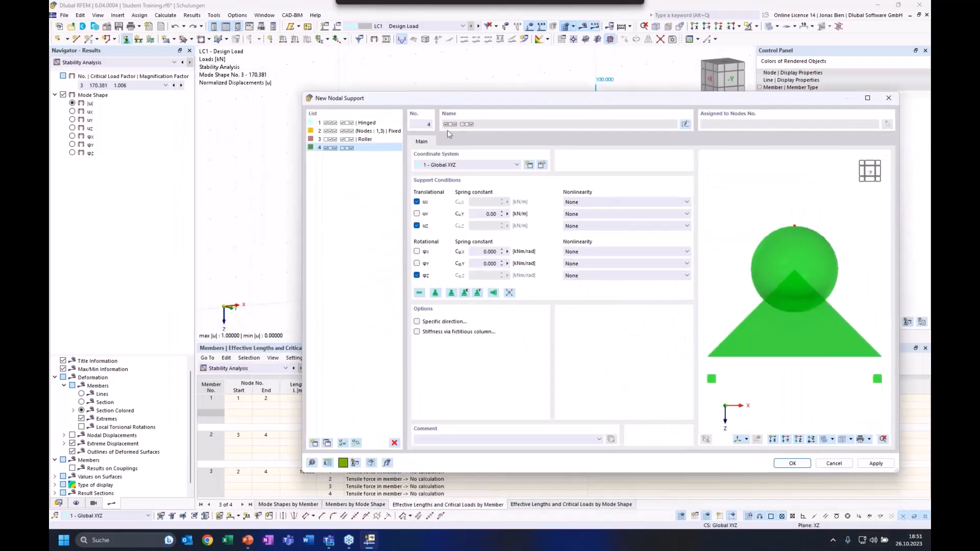
{"action": "left_click", "coordinate": [416, 213]}
{"action": "left_click", "coordinate": [416, 202]}
{"action": "left_click", "coordinate": [417, 225]}
{"action": "left_click", "coordinate": [416, 275]}
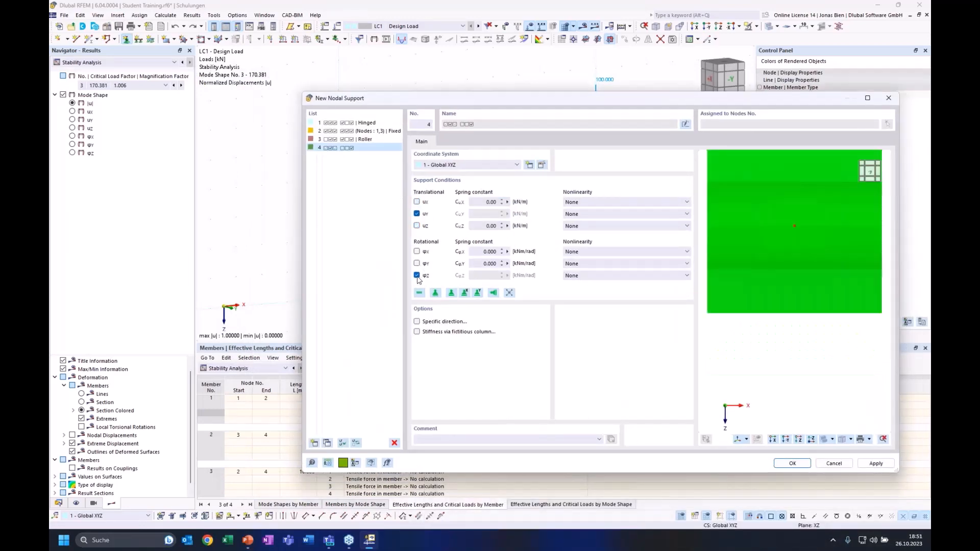
{"action": "left_click", "coordinate": [792, 464]}
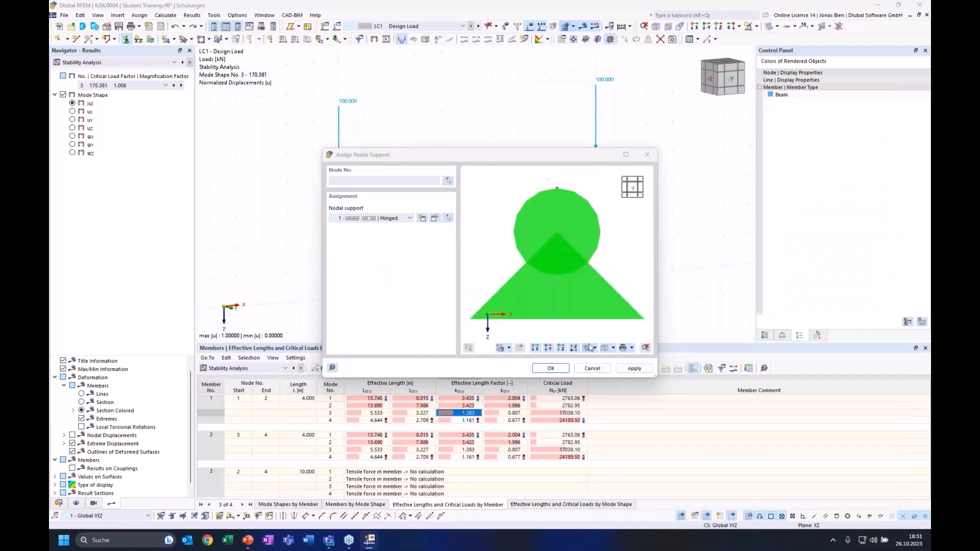
Assign the uY-only support to the two column heads, nodes 2 and 4
{"action": "left_click", "coordinate": [448, 181]}
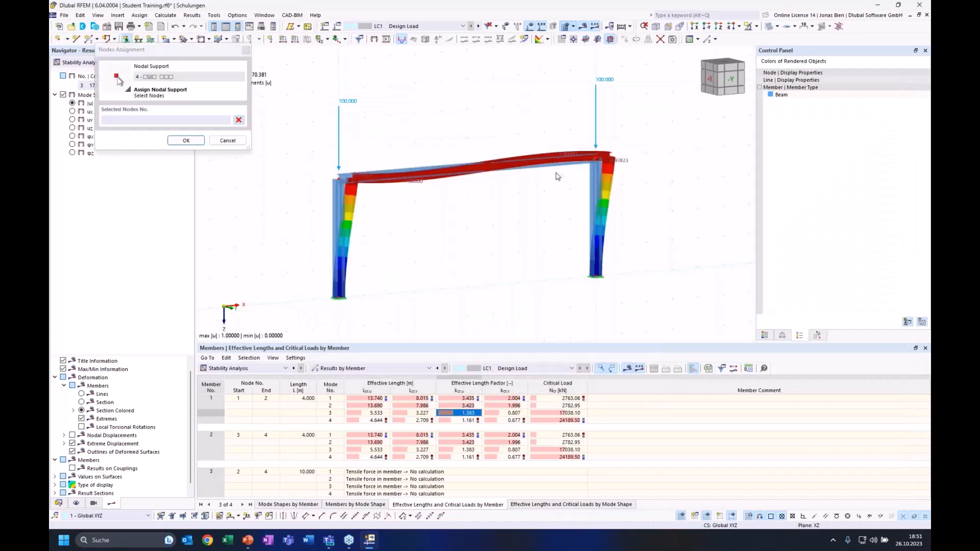
{"action": "left_click", "coordinate": [186, 141]}
{"action": "left_click", "coordinate": [555, 369]}
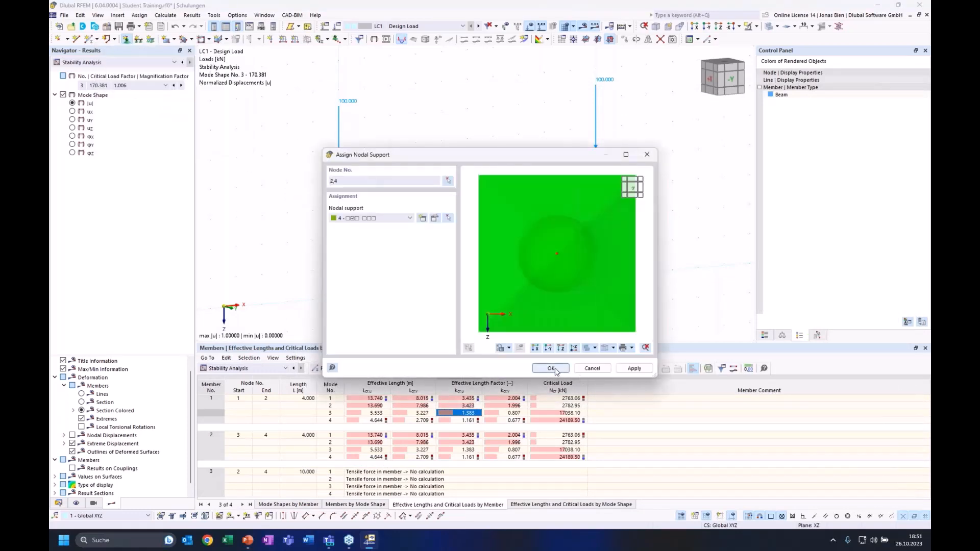
Recalculate the laterally supported frame under LC1 and display its stability analysis results with the critical load factors
{"action": "middle_click_drag", "start_coordinate": [453, 250], "coordinate": [489, 249], "text": "ctrl"}
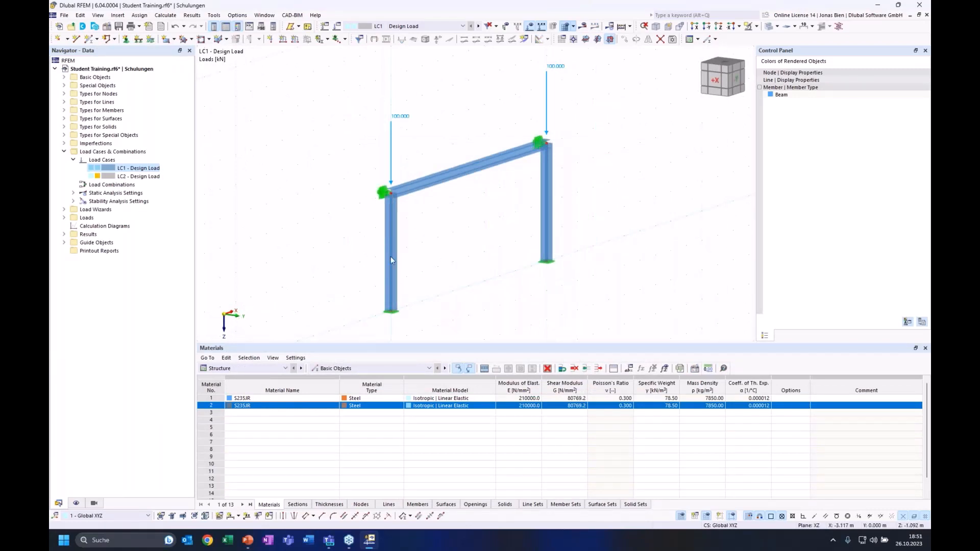
{"action": "left_click", "coordinate": [582, 26]}
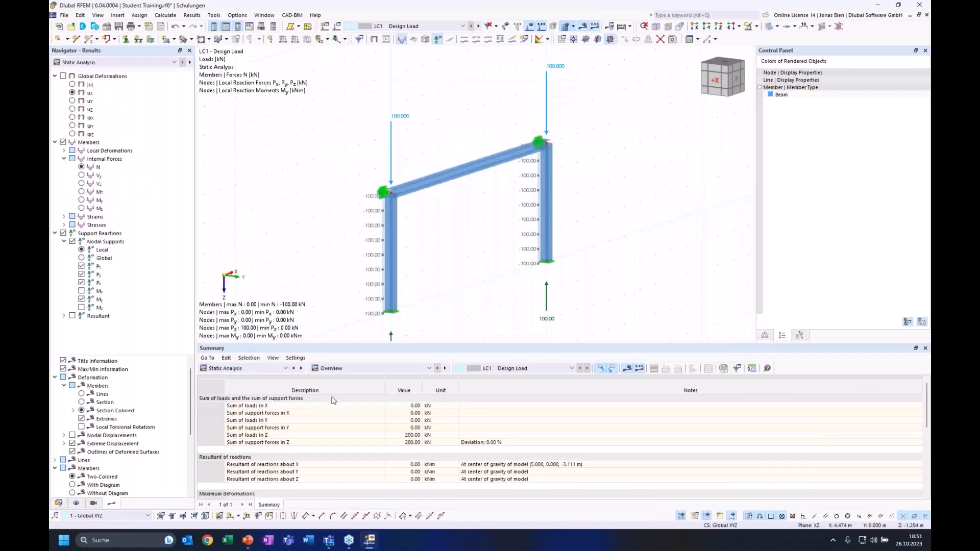
{"action": "left_click", "coordinate": [260, 369]}
{"action": "left_click", "coordinate": [247, 433]}
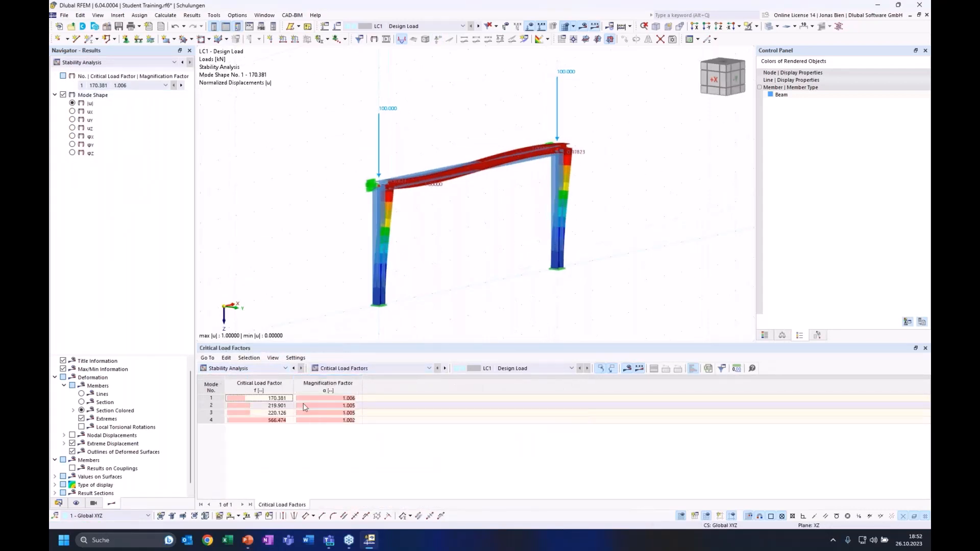
Compare mode shapes 1 and 2 of the laterally supported frame in front and side views
{"action": "left_click", "coordinate": [277, 399]}
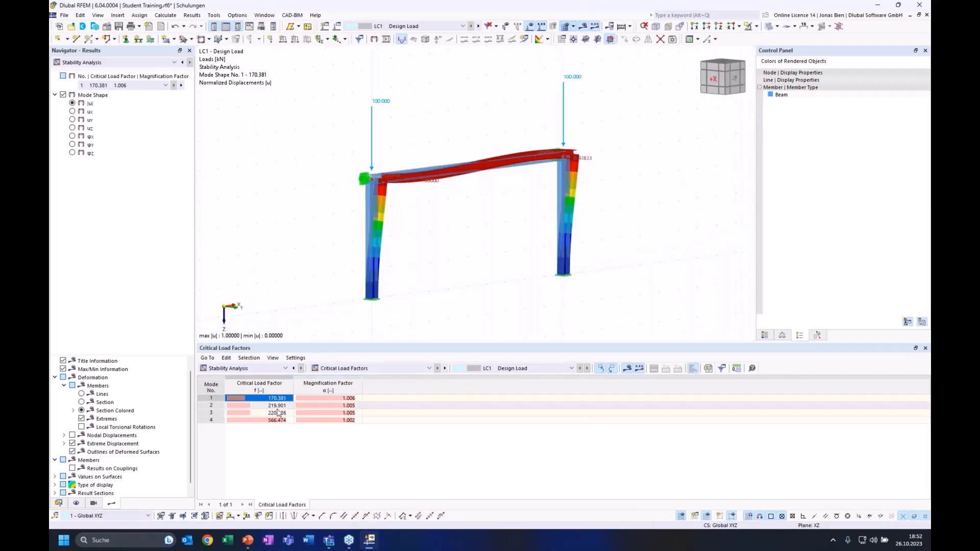
{"action": "middle_click_drag", "start_coordinate": [463, 260], "coordinate": [441, 225], "text": "ctrl"}
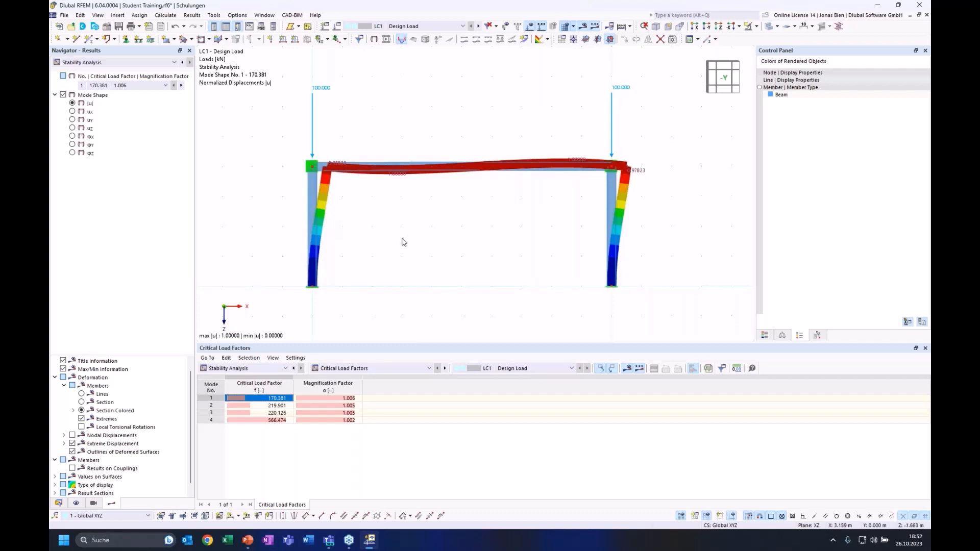
{"action": "middle_click_drag", "start_coordinate": [425, 249], "coordinate": [464, 250], "text": "ctrl"}
{"action": "left_click", "coordinate": [278, 405]}
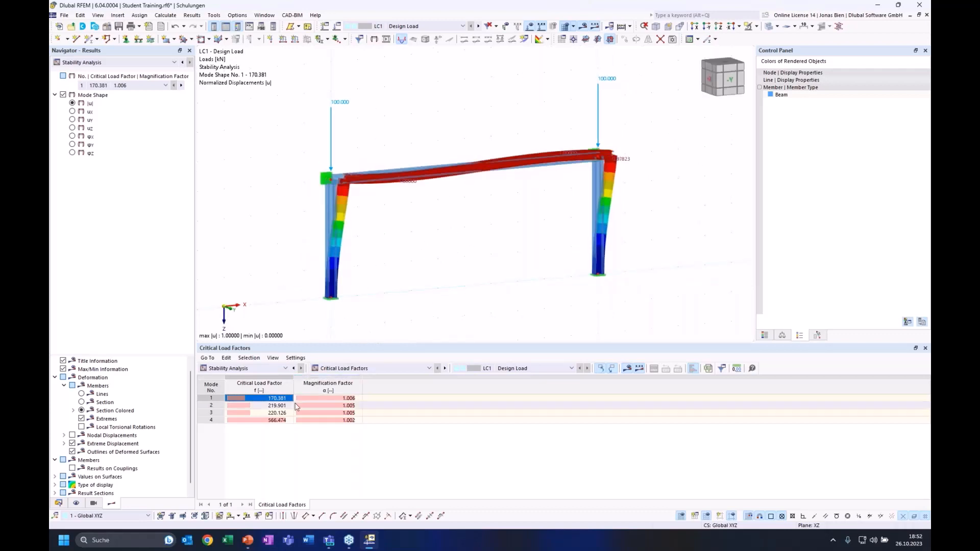
{"action": "middle_click_drag", "start_coordinate": [400, 267], "coordinate": [513, 254], "text": "ctrl"}
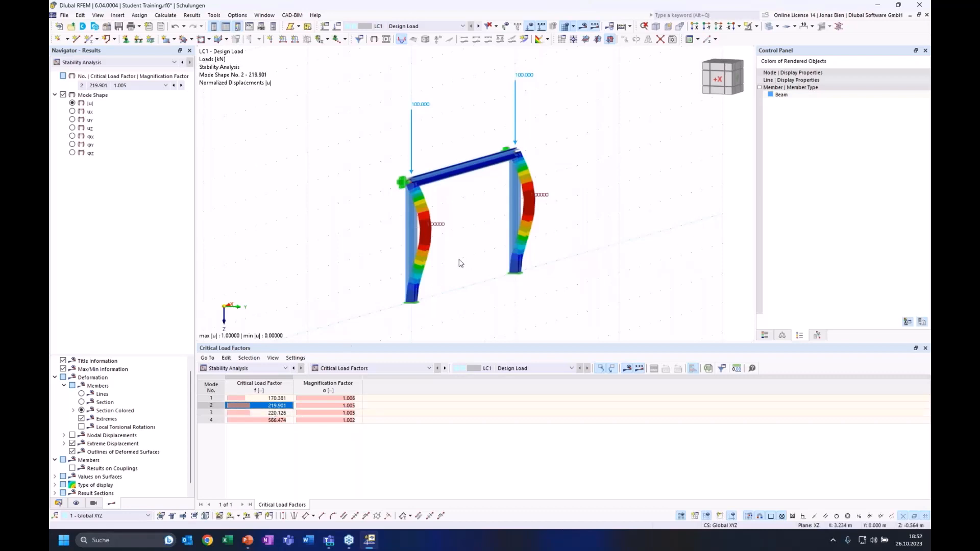
{"action": "middle_click_drag", "start_coordinate": [445, 266], "coordinate": [481, 240], "text": "ctrl"}
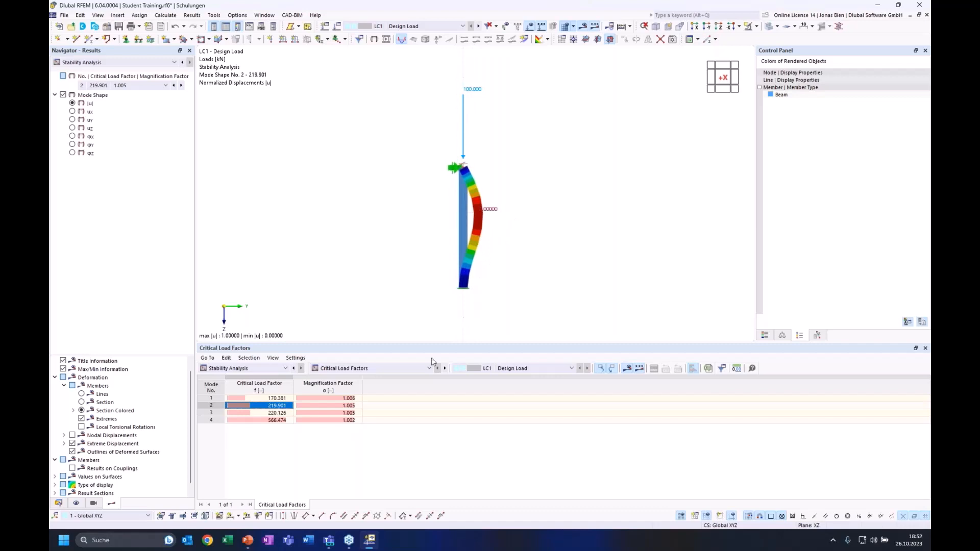
Examine the effective lengths and effective length factors of column member 1 for mode 2 against the frame's buckling shape
{"action": "left_click", "coordinate": [363, 367]}
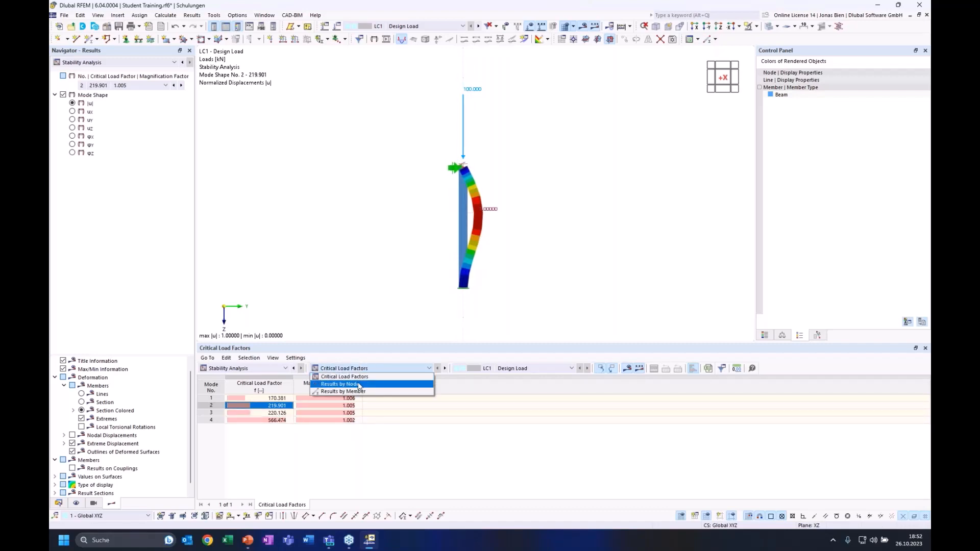
{"action": "left_click", "coordinate": [343, 391]}
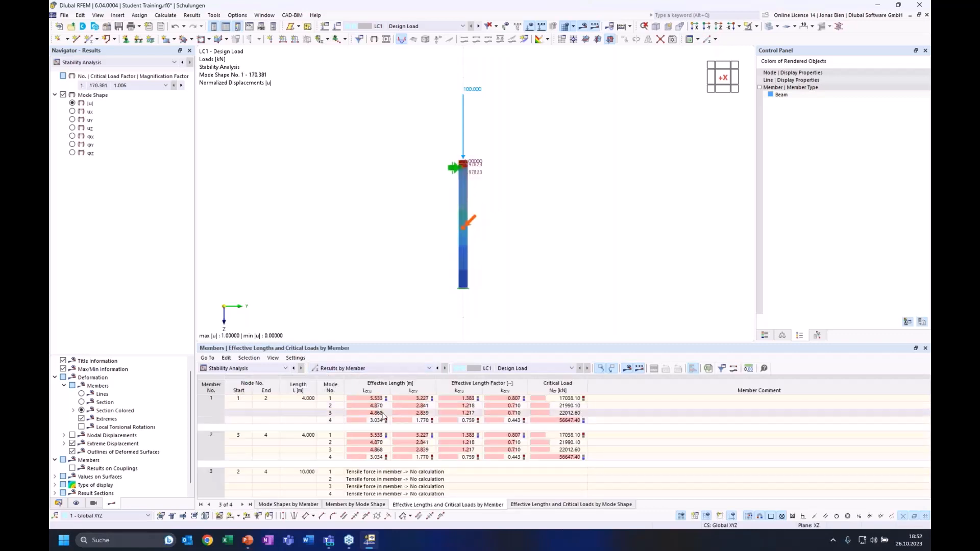
{"action": "left_click", "coordinate": [382, 414]}
{"action": "middle_click_drag", "start_coordinate": [531, 252], "coordinate": [443, 242], "text": "ctrl"}
{"action": "left_click", "coordinate": [492, 406]}
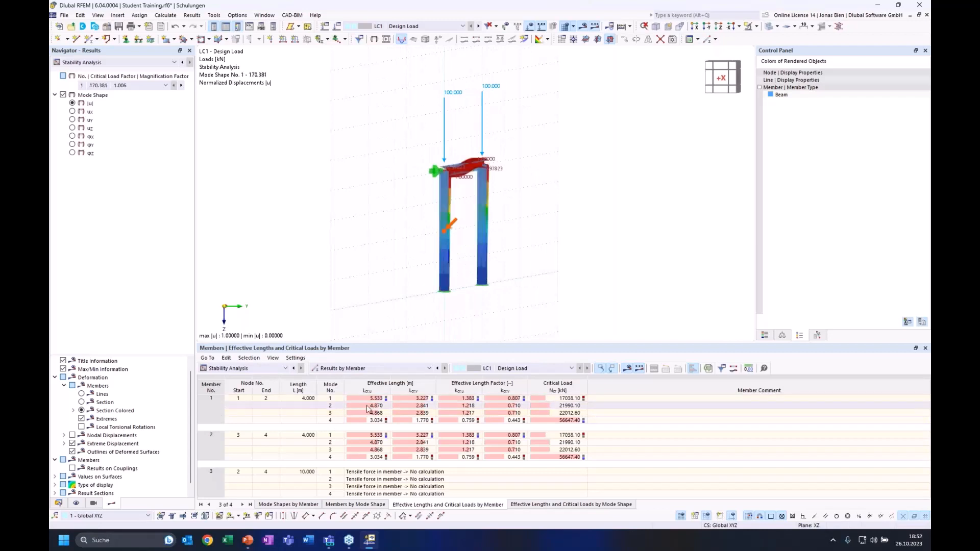
{"action": "left_click", "coordinate": [514, 407]}
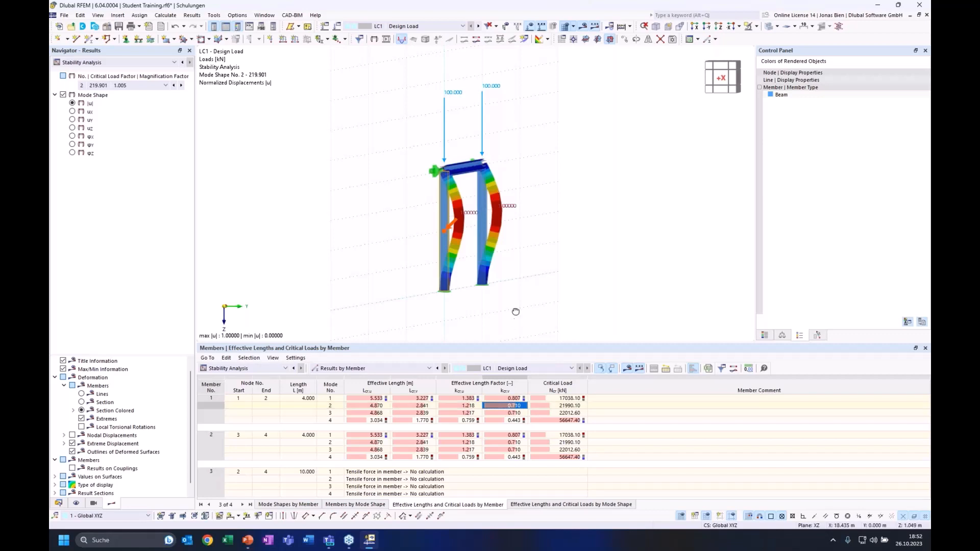
{"action": "middle_click_drag", "start_coordinate": [515, 311], "coordinate": [531, 316], "text": "ctrl"}
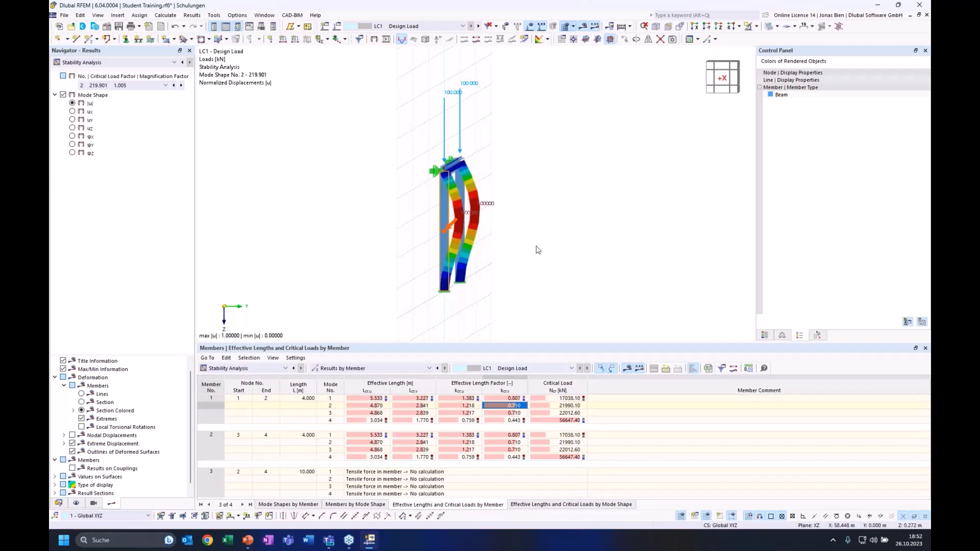
{"action": "middle_click_drag", "start_coordinate": [545, 249], "coordinate": [468, 296], "text": "ctrl"}
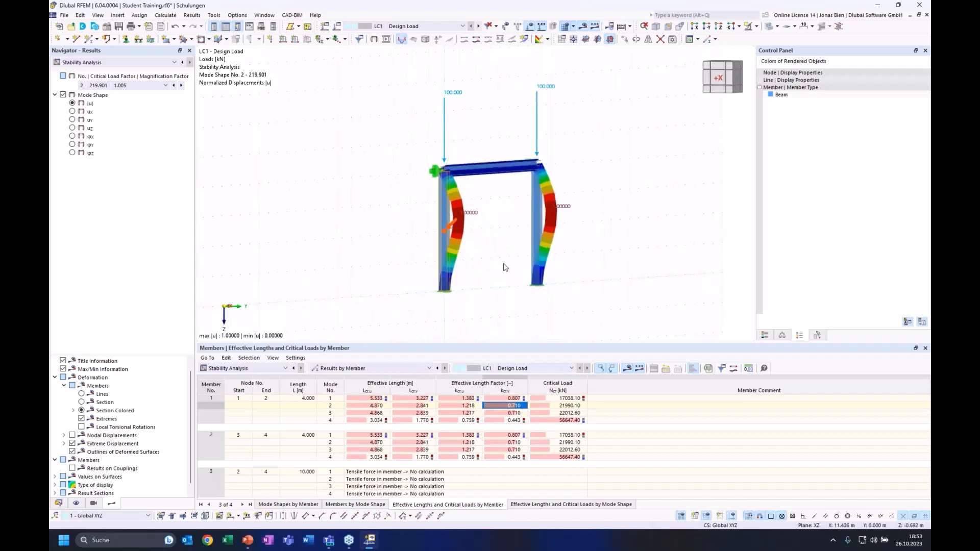
{"action": "middle_click_drag", "start_coordinate": [585, 209], "coordinate": [467, 200], "text": "ctrl"}
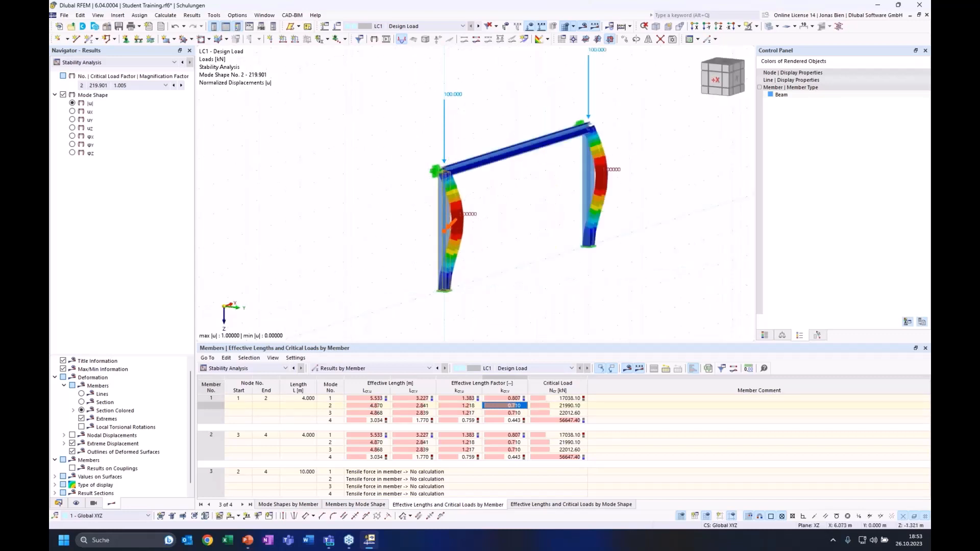
{"action": "middle_click_drag", "start_coordinate": [506, 114], "coordinate": [489, 110], "text": "ctrl"}
{"action": "middle_click_drag", "start_coordinate": [526, 186], "coordinate": [486, 214]}
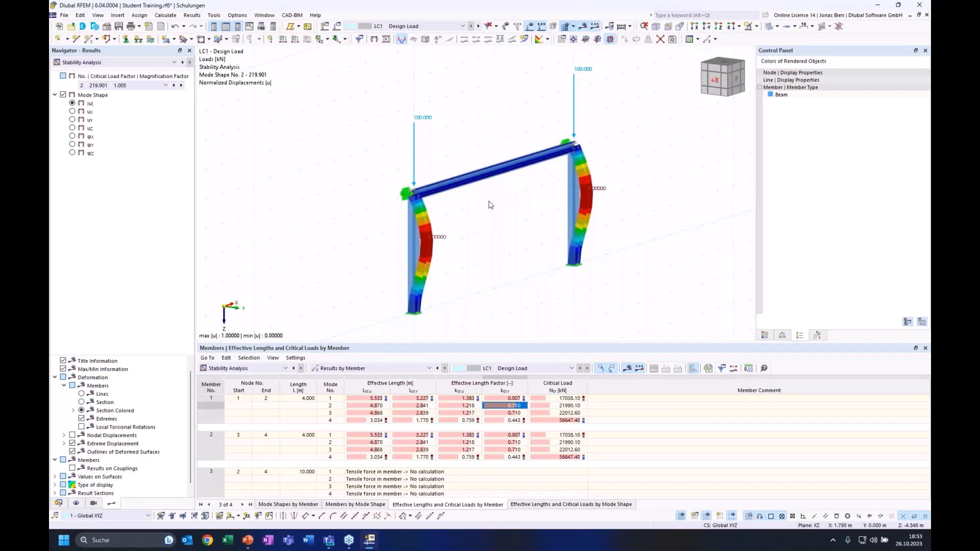
{"action": "middle_click_drag", "start_coordinate": [528, 239], "coordinate": [531, 213], "text": "ctrl"}
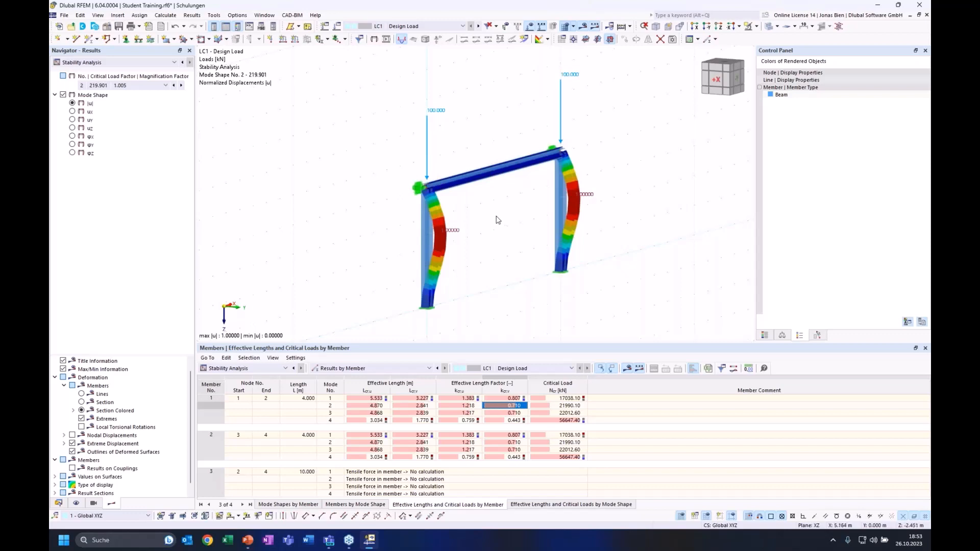
{"action": "middle_click_drag", "start_coordinate": [495, 209], "coordinate": [481, 227], "text": "ctrl"}
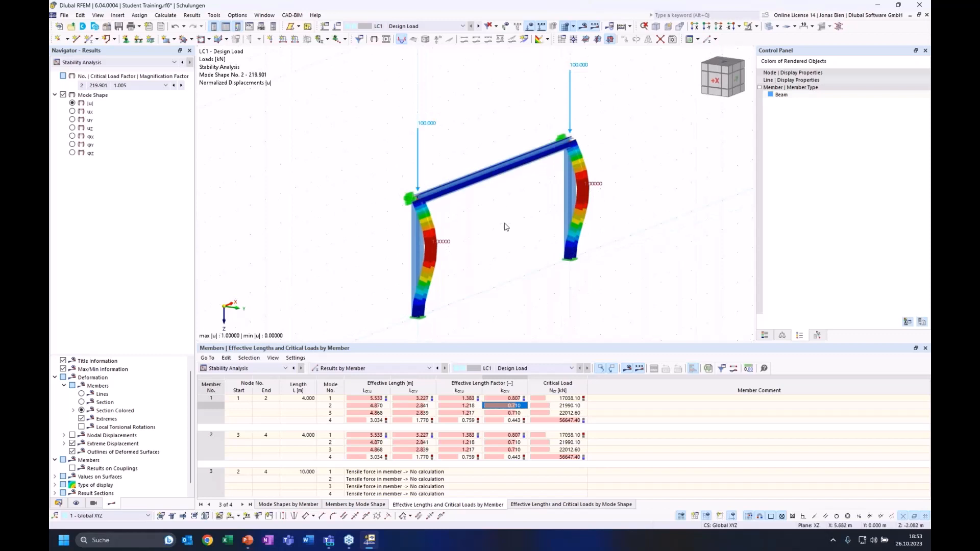
{"action": "middle_click_drag", "start_coordinate": [521, 215], "coordinate": [519, 214]}
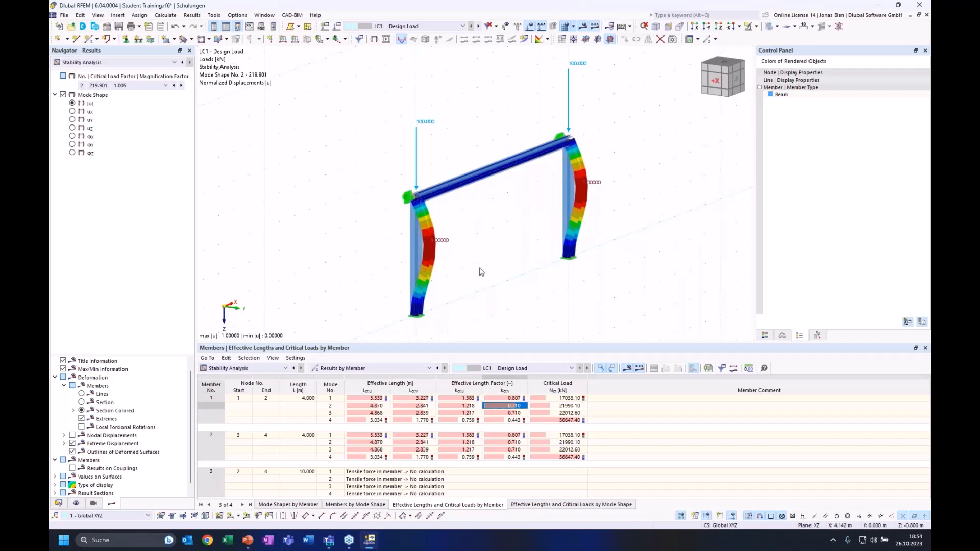
{"action": "middle_click_drag", "start_coordinate": [496, 243], "coordinate": [493, 244]}
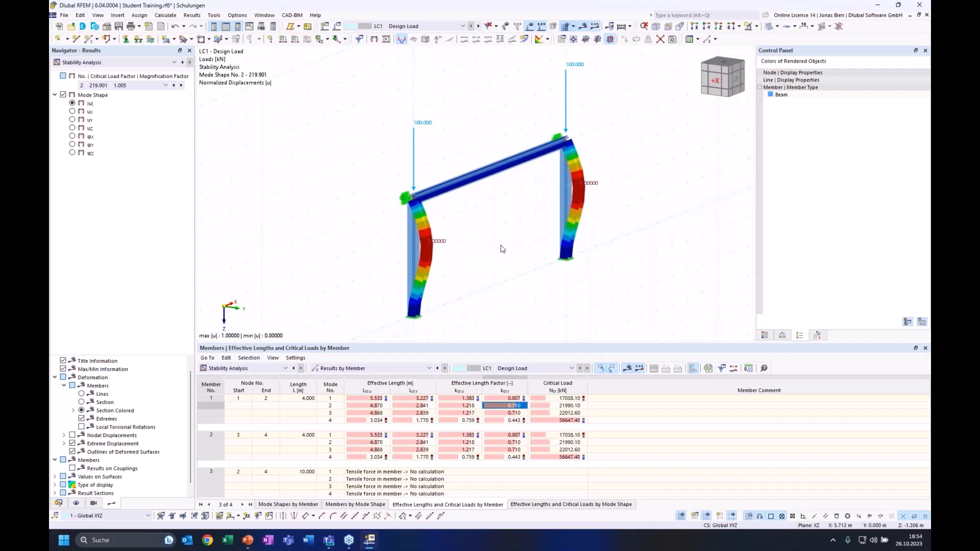
Review the analysis and design add-ons offered in the model's base data, then cancel the dialog
{"action": "left_click", "coordinate": [58, 504]}
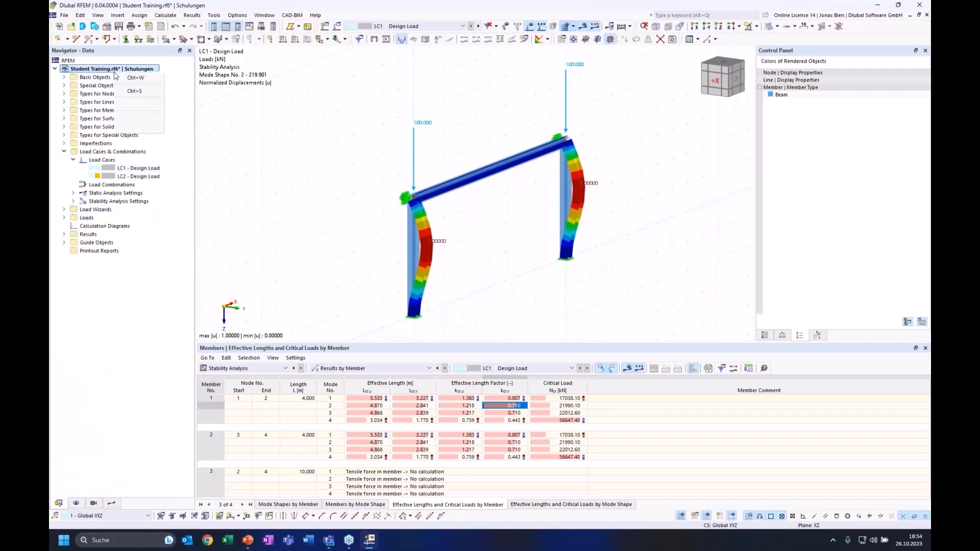
{"action": "right_click", "coordinate": [113, 71]}
{"action": "left_click", "coordinate": [131, 80]}
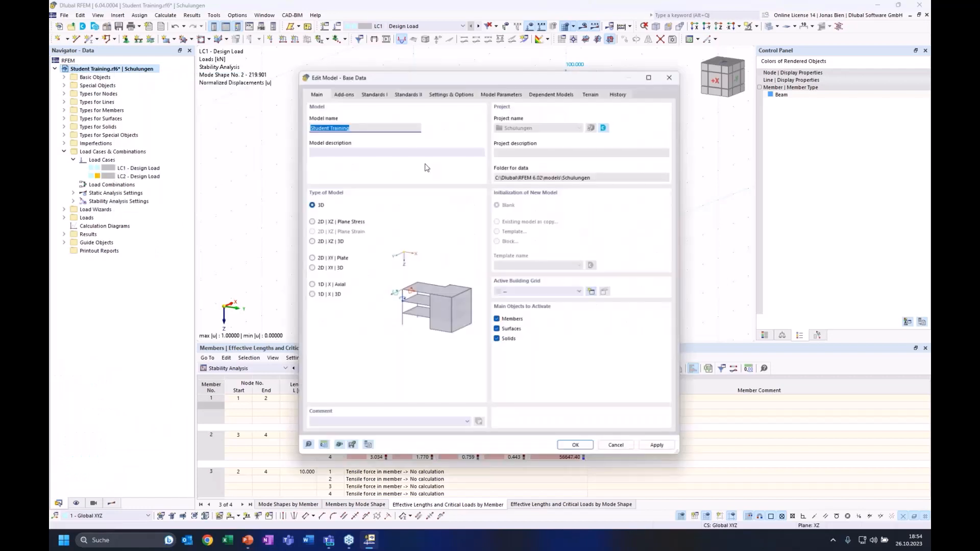
{"action": "left_click", "coordinate": [343, 91]}
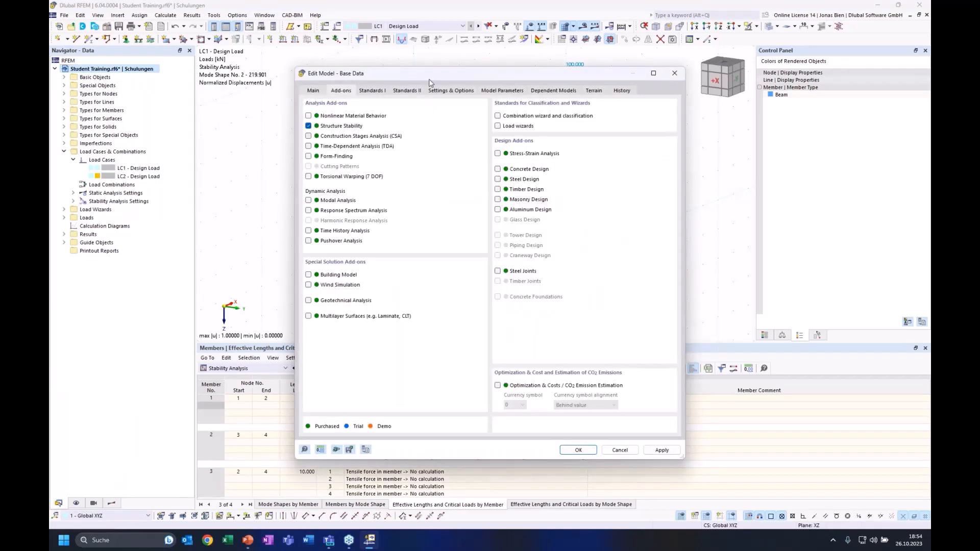
{"action": "left_click_drag", "start_coordinate": [430, 79], "coordinate": [609, 87]}
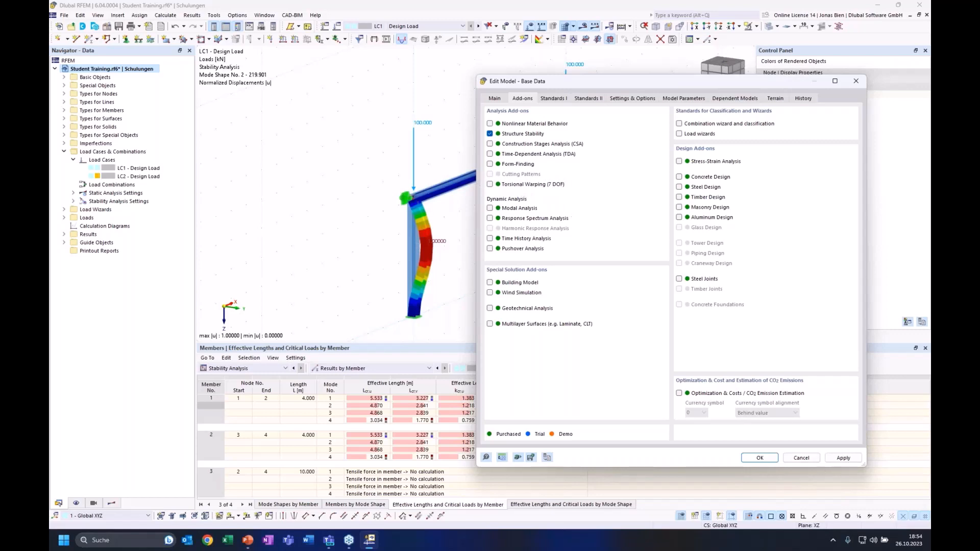
{"action": "left_click", "coordinate": [800, 458]}
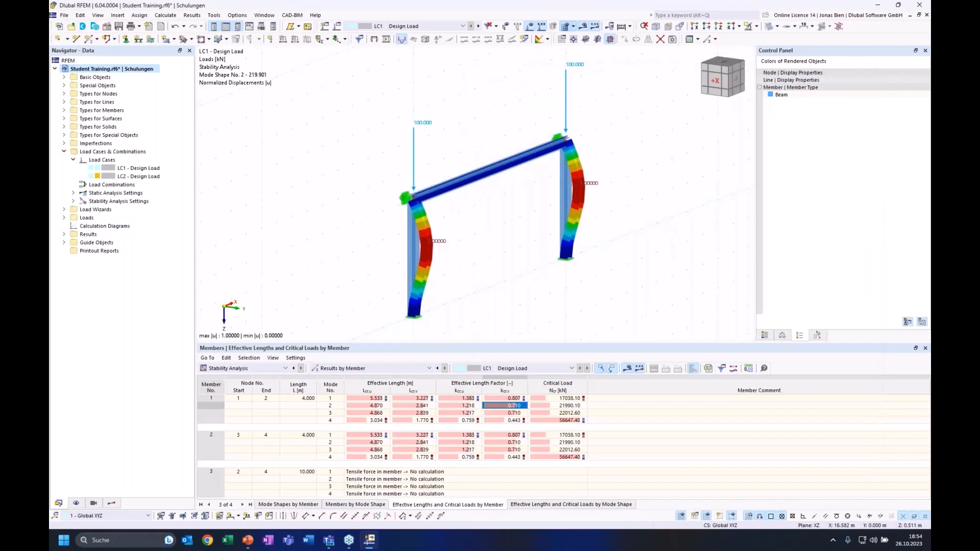
{"action": "middle_click_drag", "start_coordinate": [672, 251], "coordinate": [667, 268]}
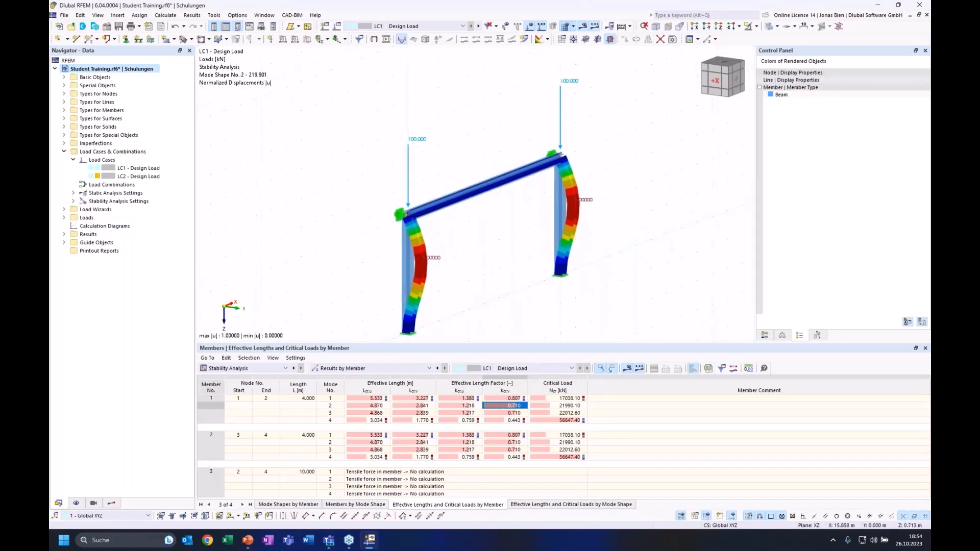
{"action": "mouse_move", "coordinate": [653, 257]}
{"action": "middle_mouse_down"}
{"action": "mouse_move", "coordinate": [642, 238]}
{"action": "mouse_move", "coordinate": [652, 249]}
{"action": "middle_mouse_up"}
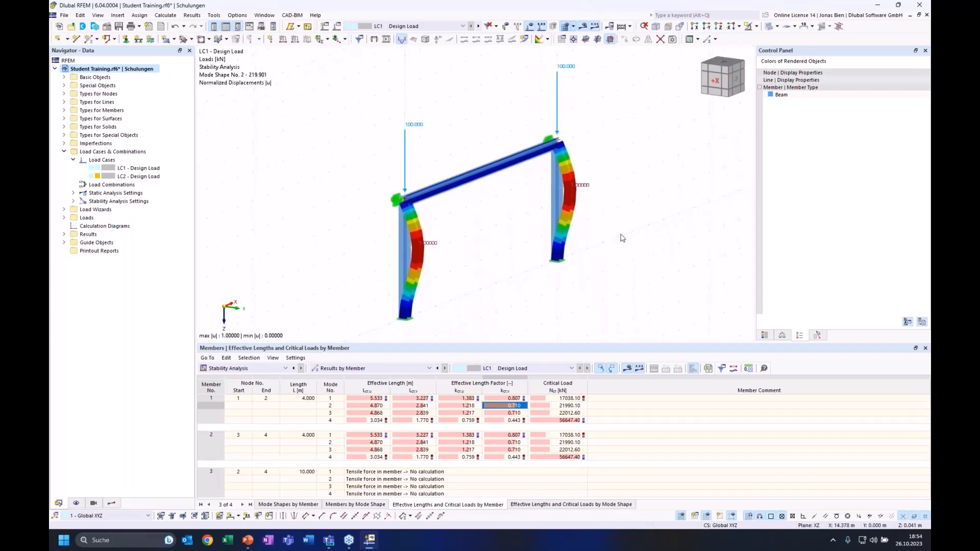
{"action": "middle_click_drag", "start_coordinate": [619, 219], "coordinate": [618, 251], "text": "ctrl"}
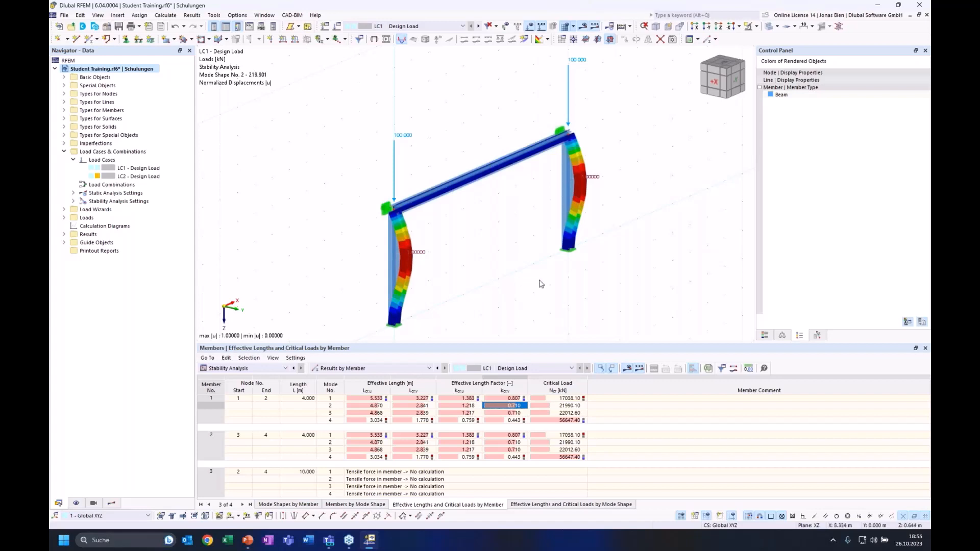
{"action": "key", "text": "alt+Tab"}
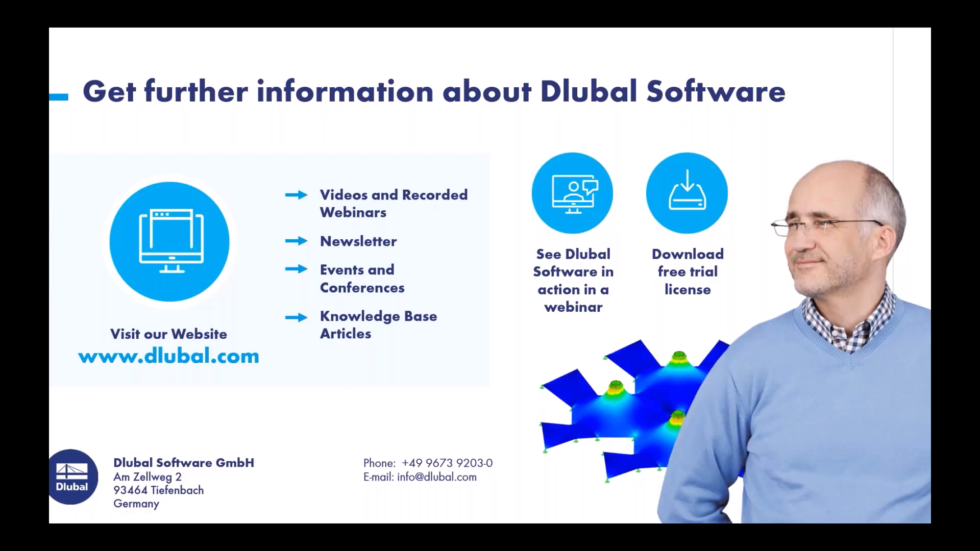
{"action": "left_click", "coordinate": [553, 263]}
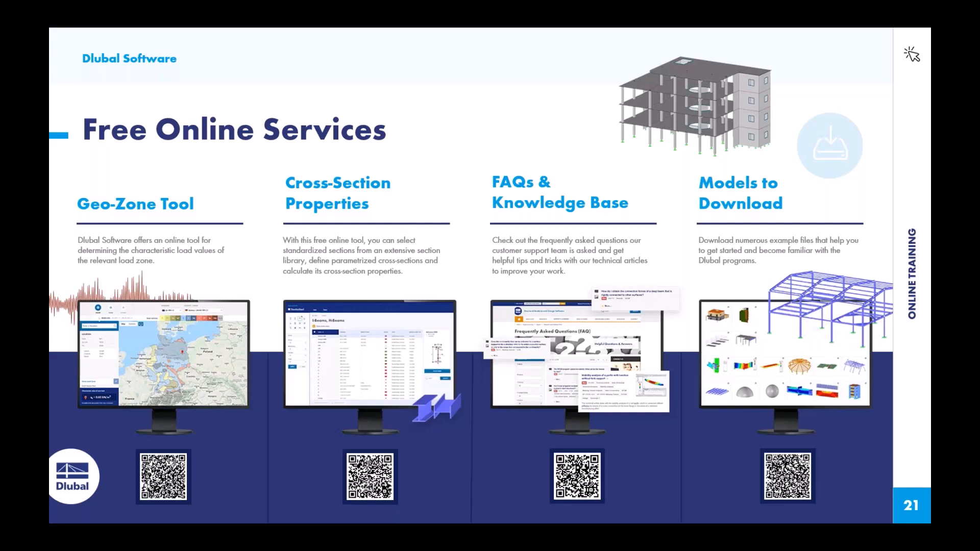
{"action": "key", "text": "Right"}
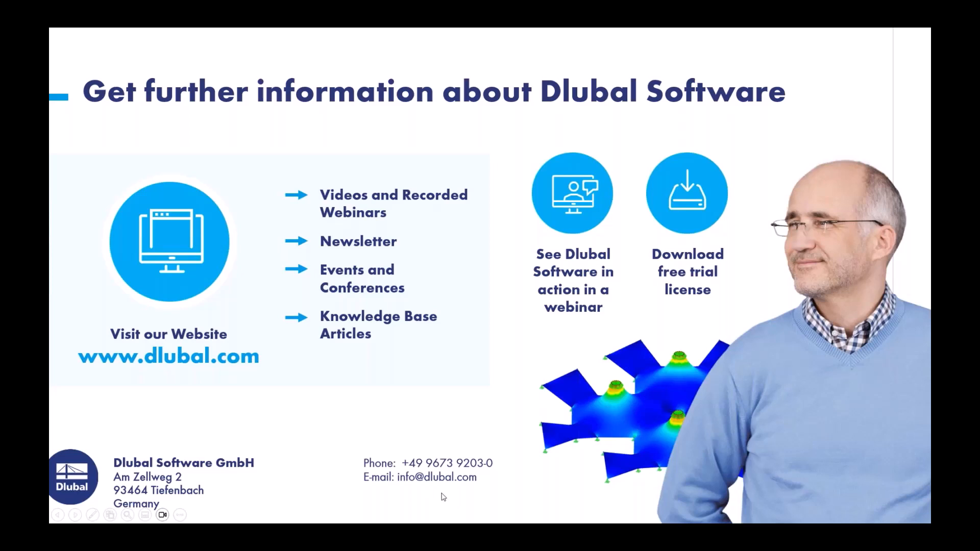
{"action": "left_click", "coordinate": [444, 497]}
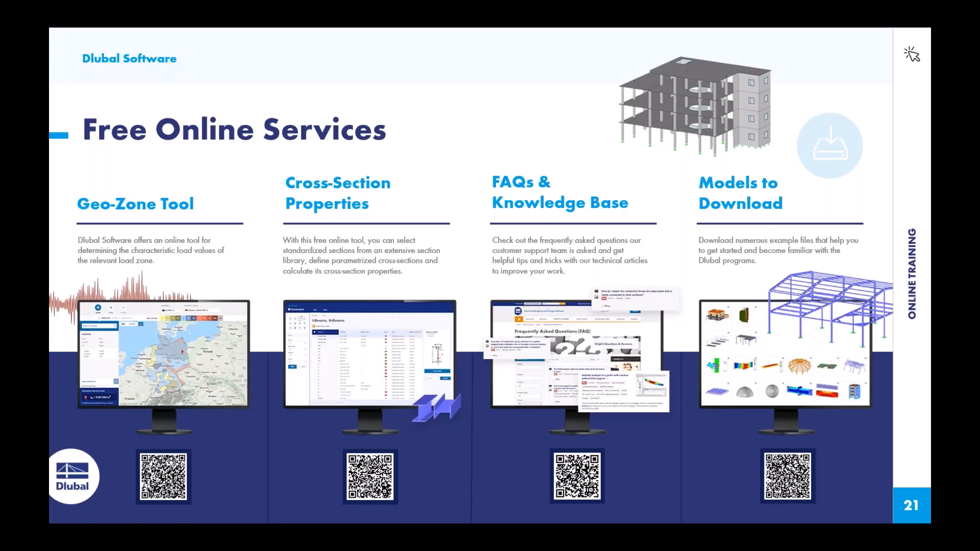
{"action": "key", "text": "Right"}
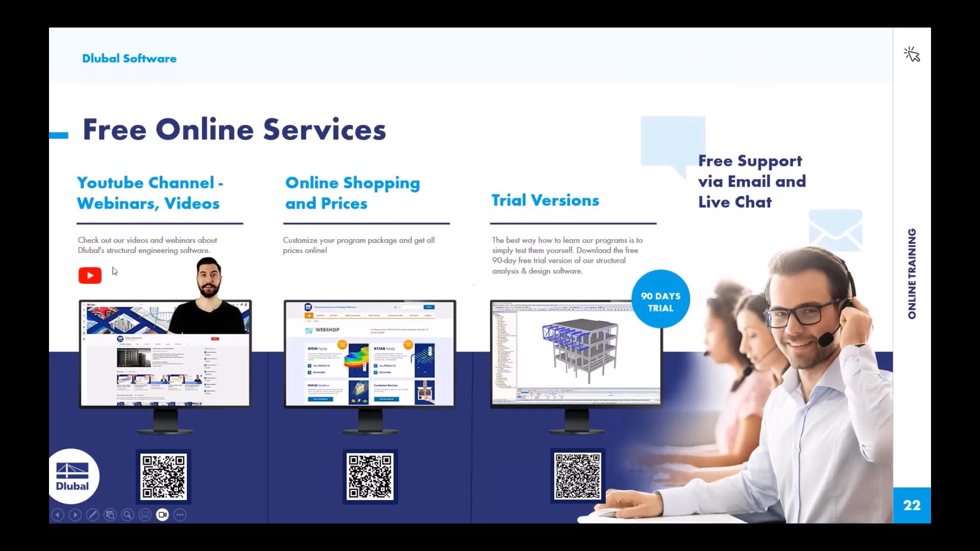